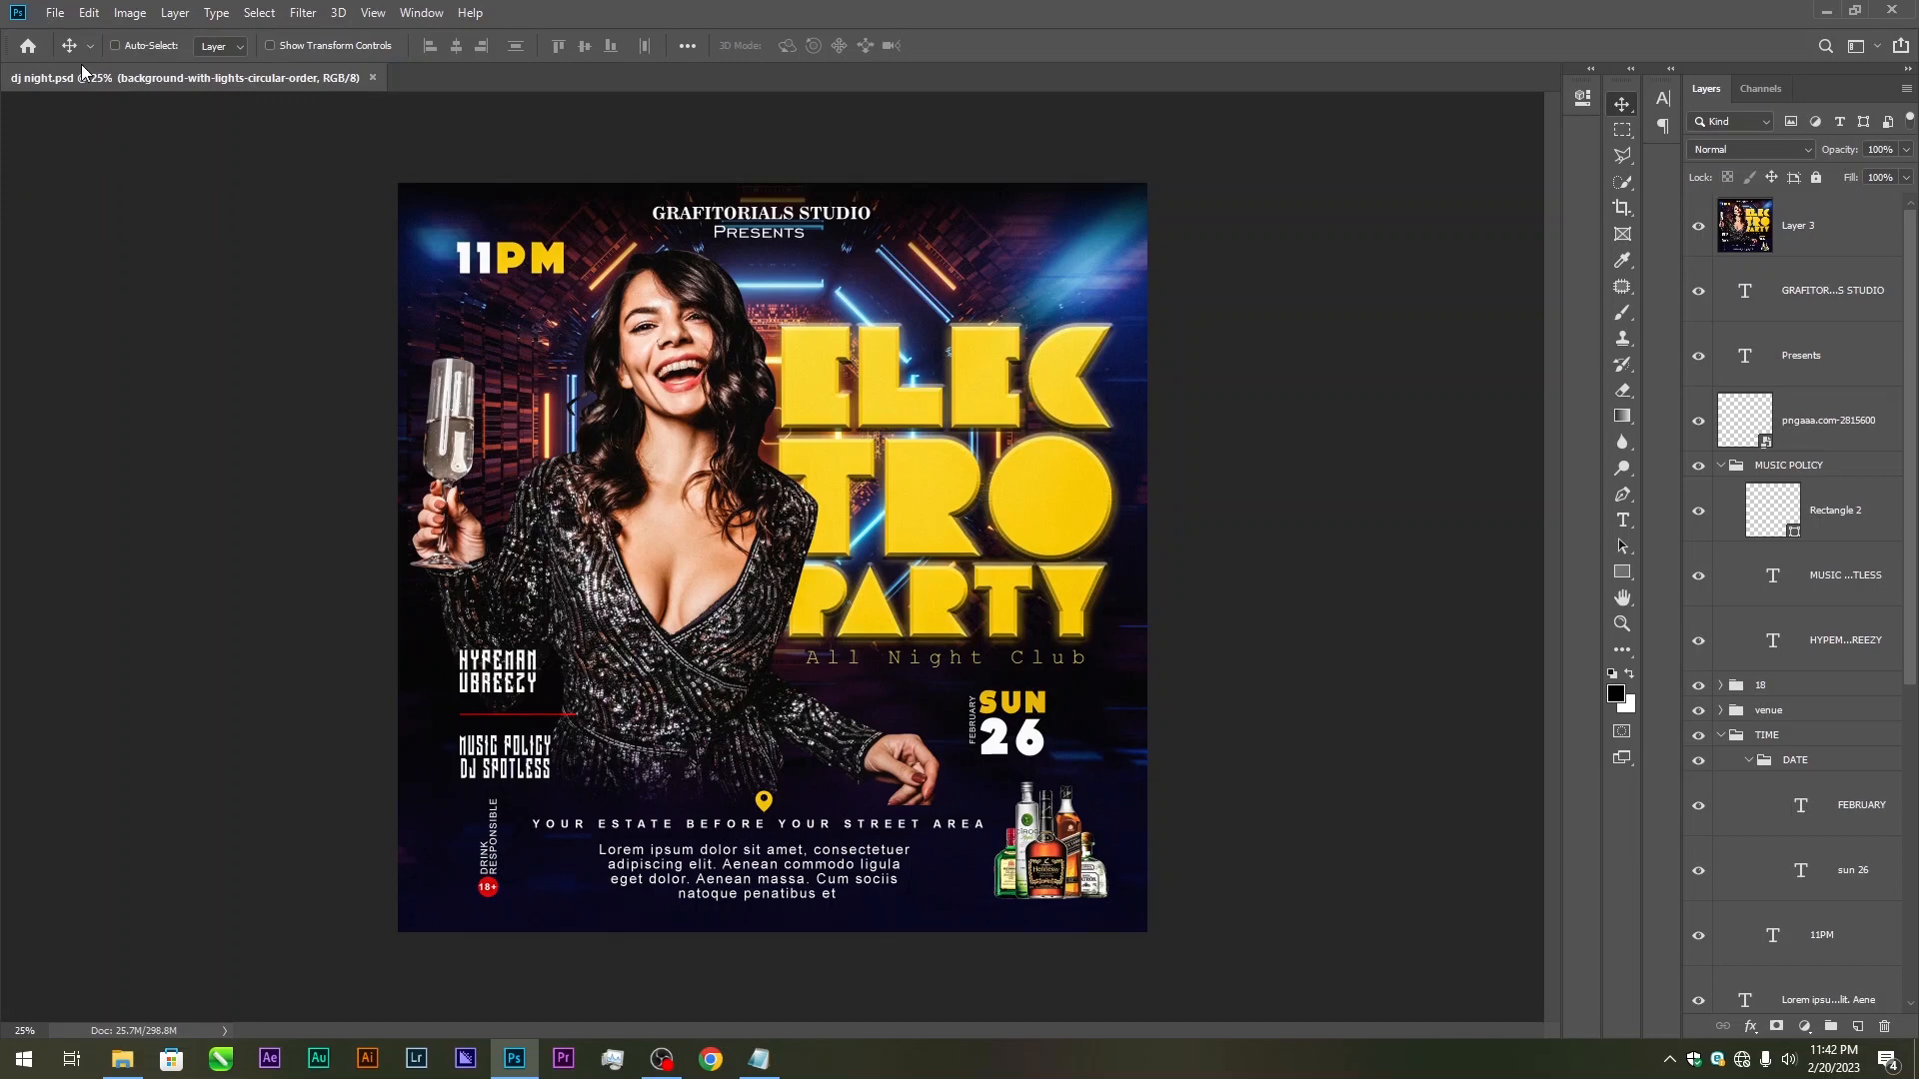
Create a new 10 × 10 inch RGB document at 300 pixels/inch with a white background, named "dj night flyer"
{"action": "left_click", "coordinate": [56, 13]}
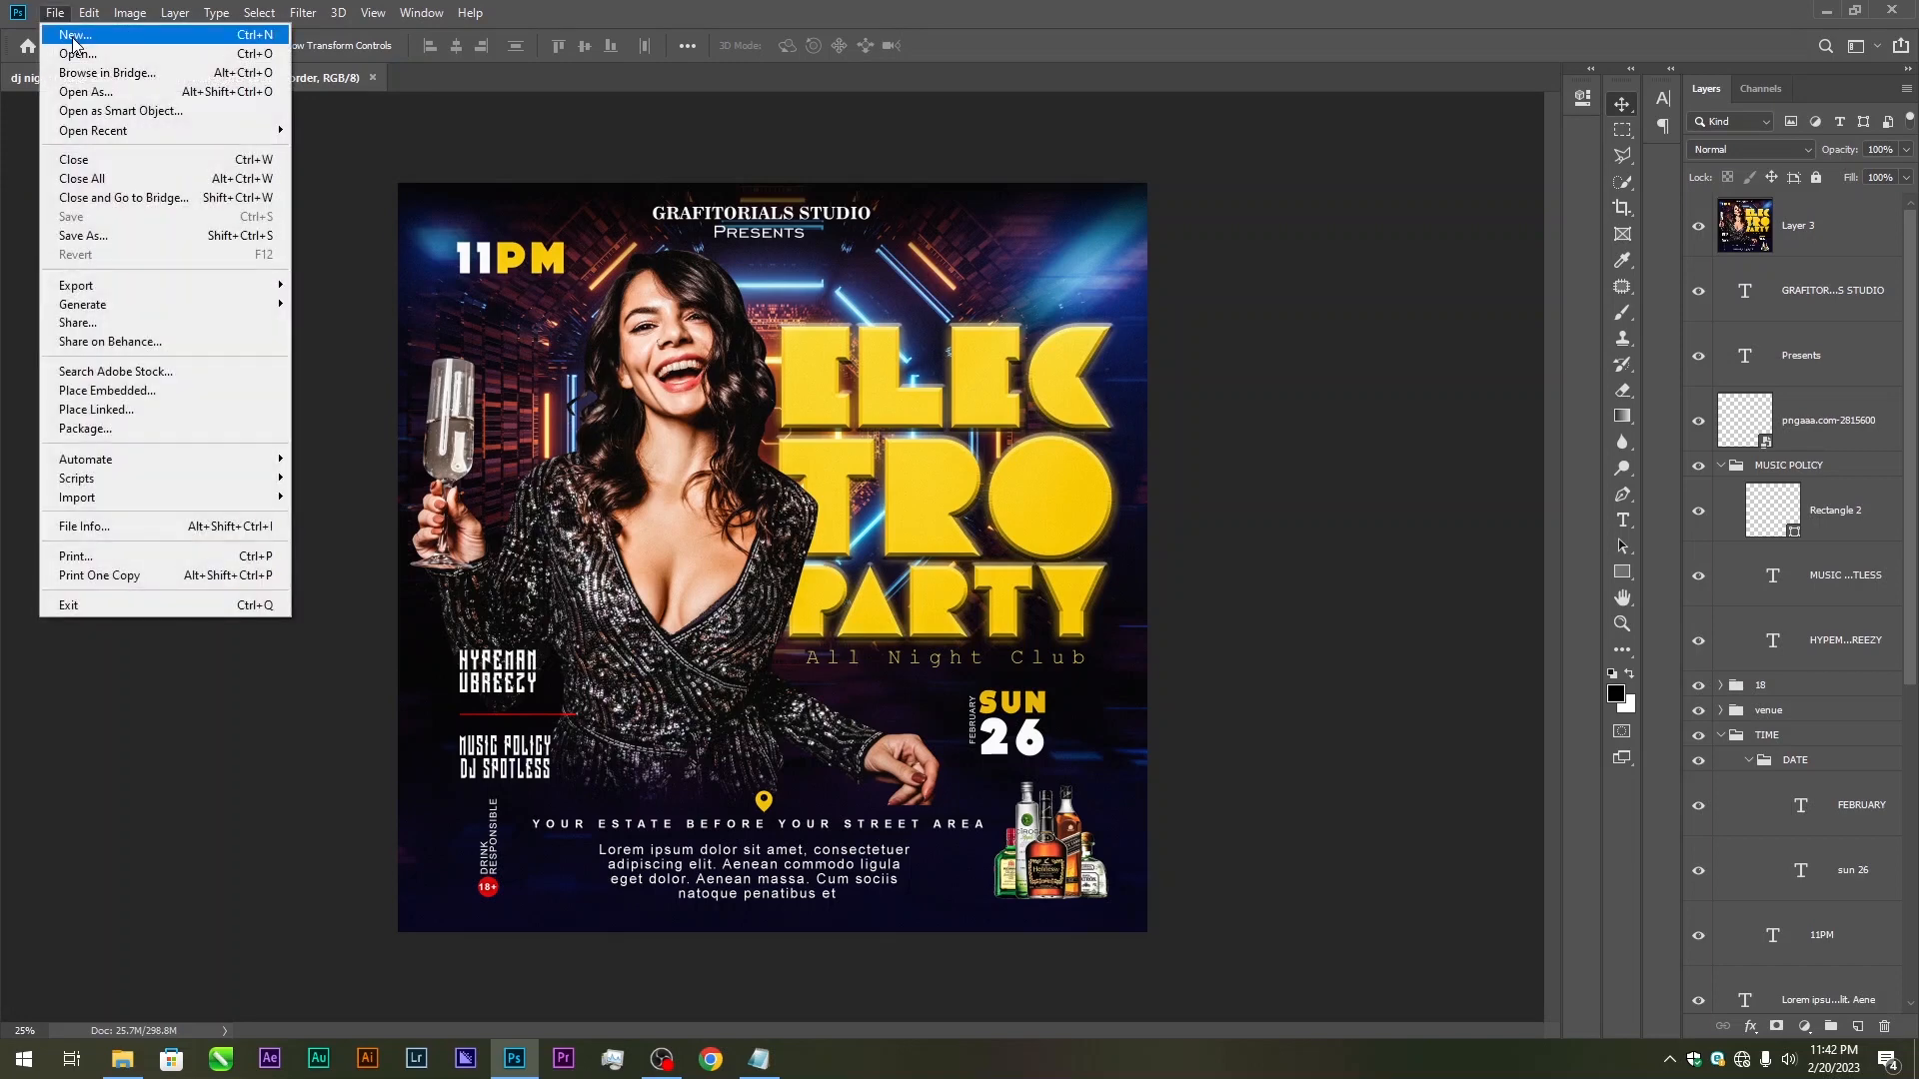
{"action": "left_click", "coordinate": [74, 38]}
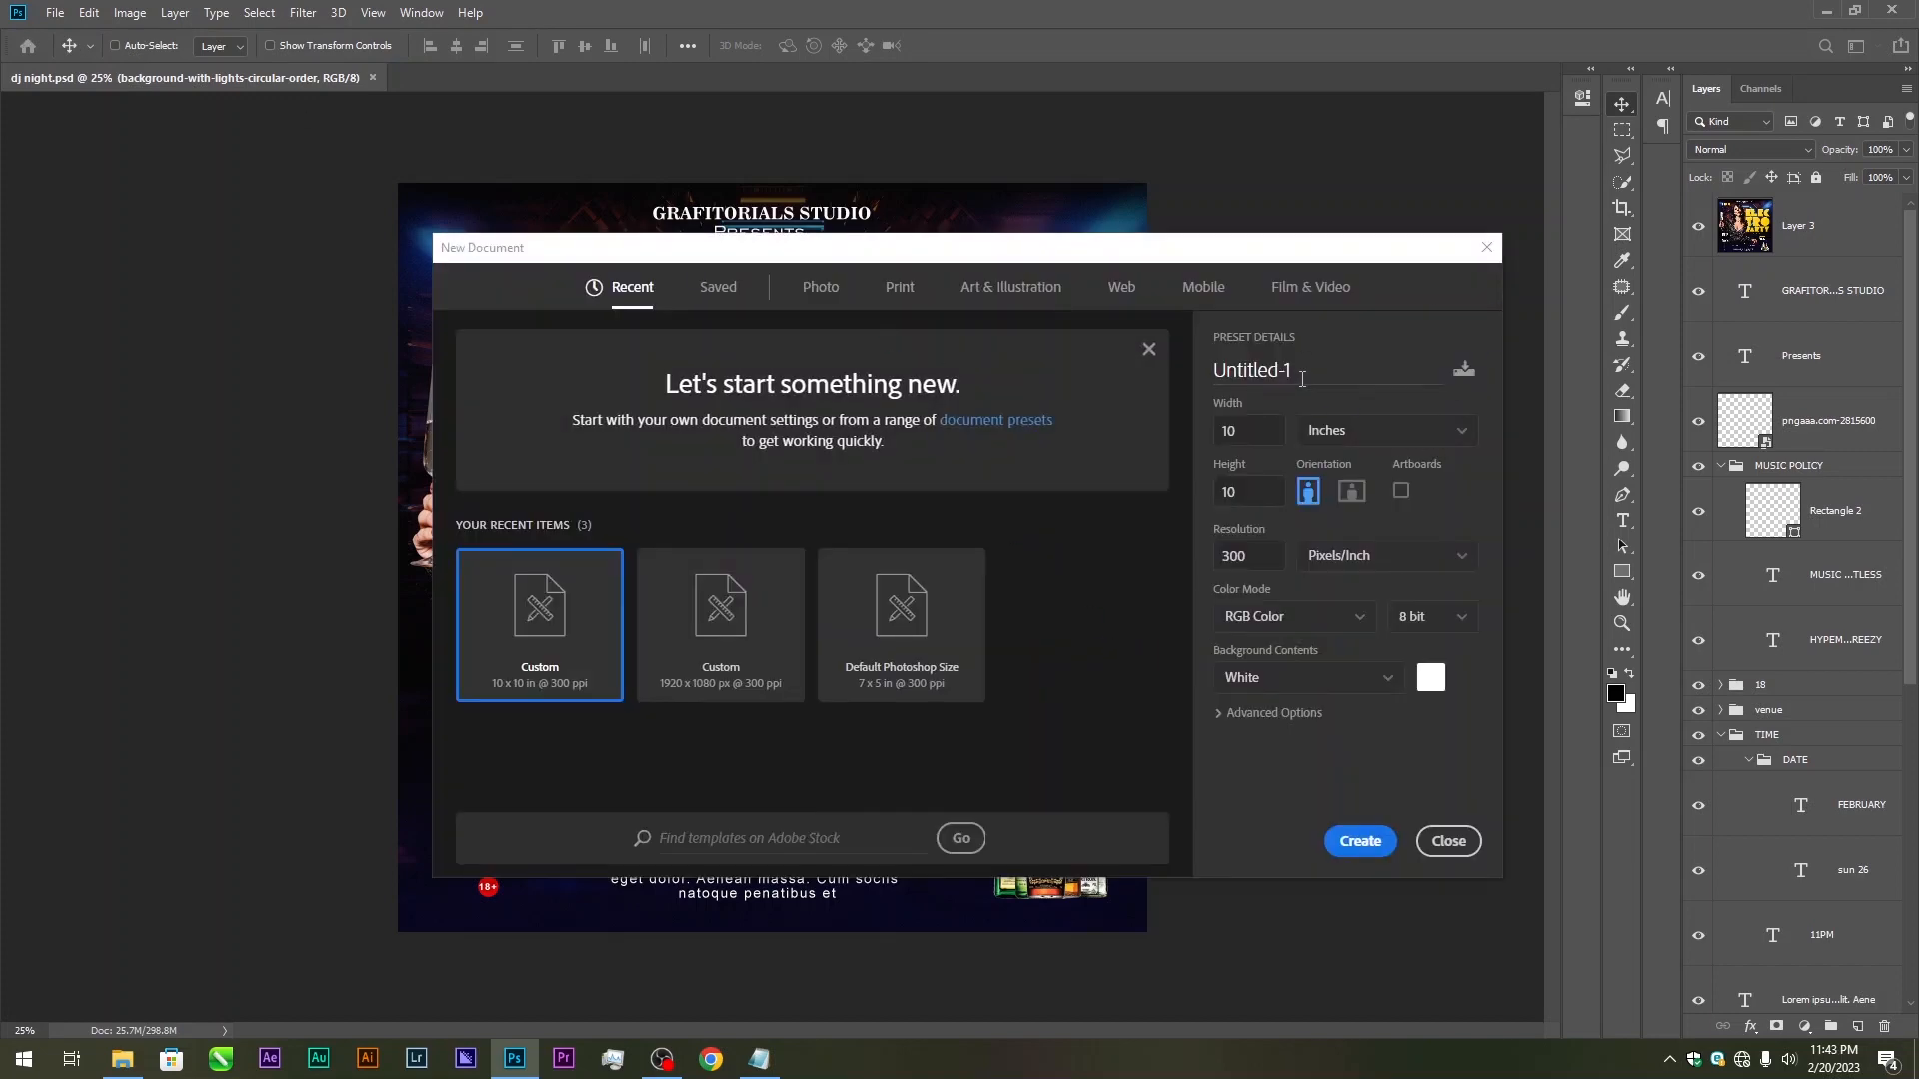
{"action": "left_click_drag", "start_coordinate": [1302, 378], "coordinate": [1190, 378]}
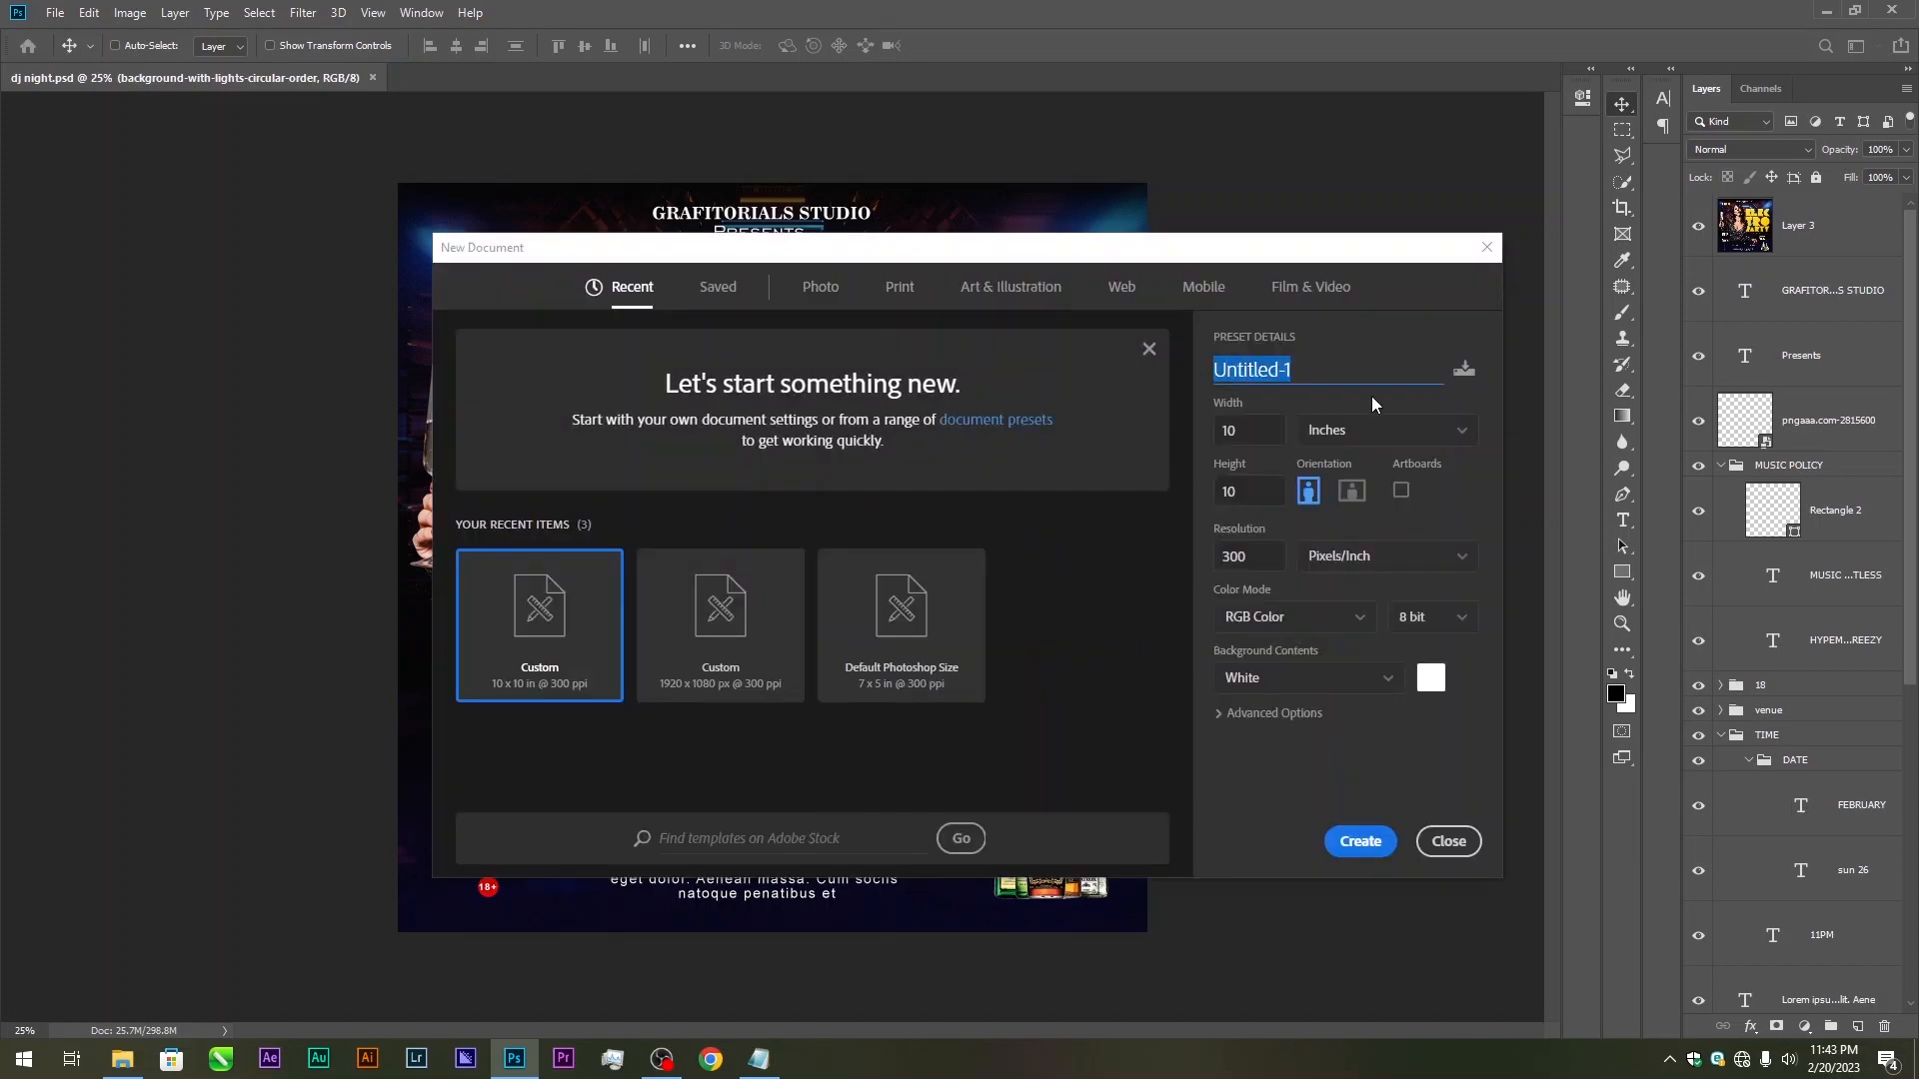
{"action": "type", "text": "dj n"}
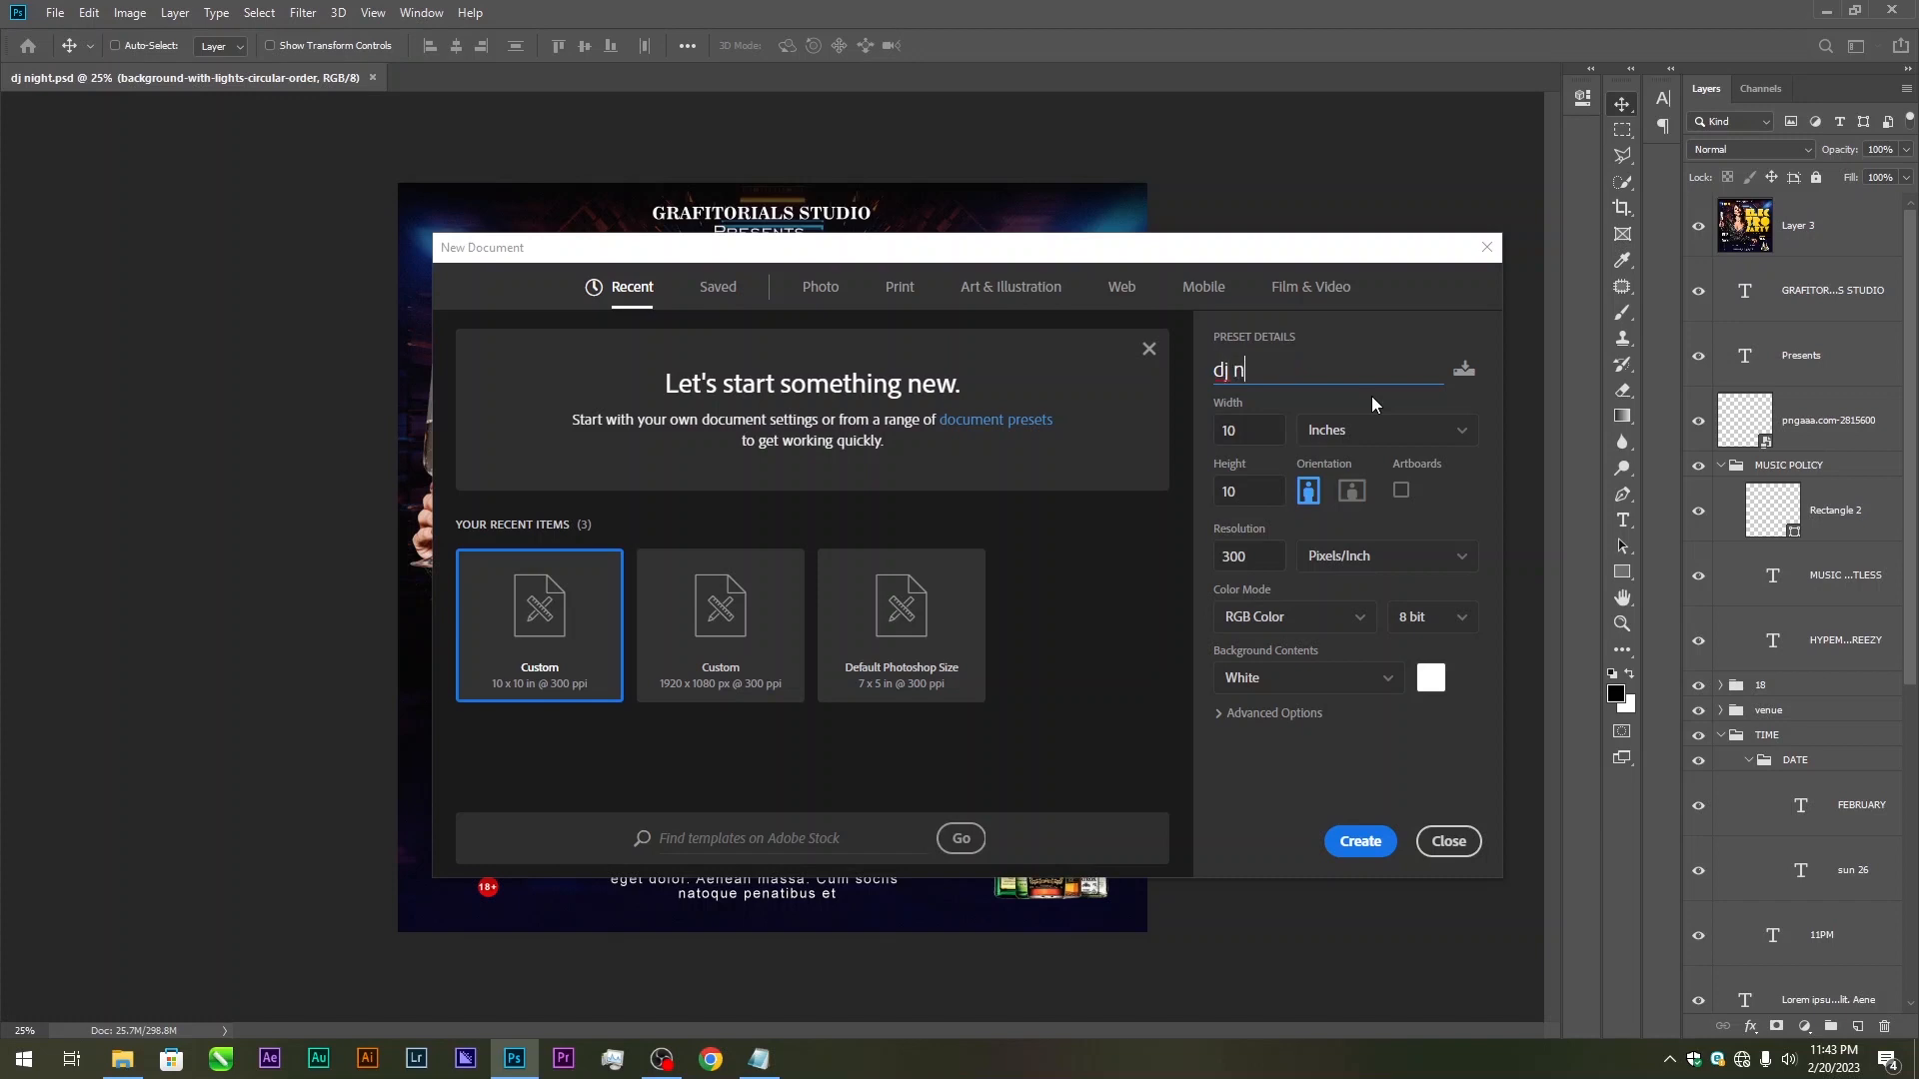
{"action": "type", "text": "ight flyer"}
{"action": "left_click", "coordinate": [1357, 843]}
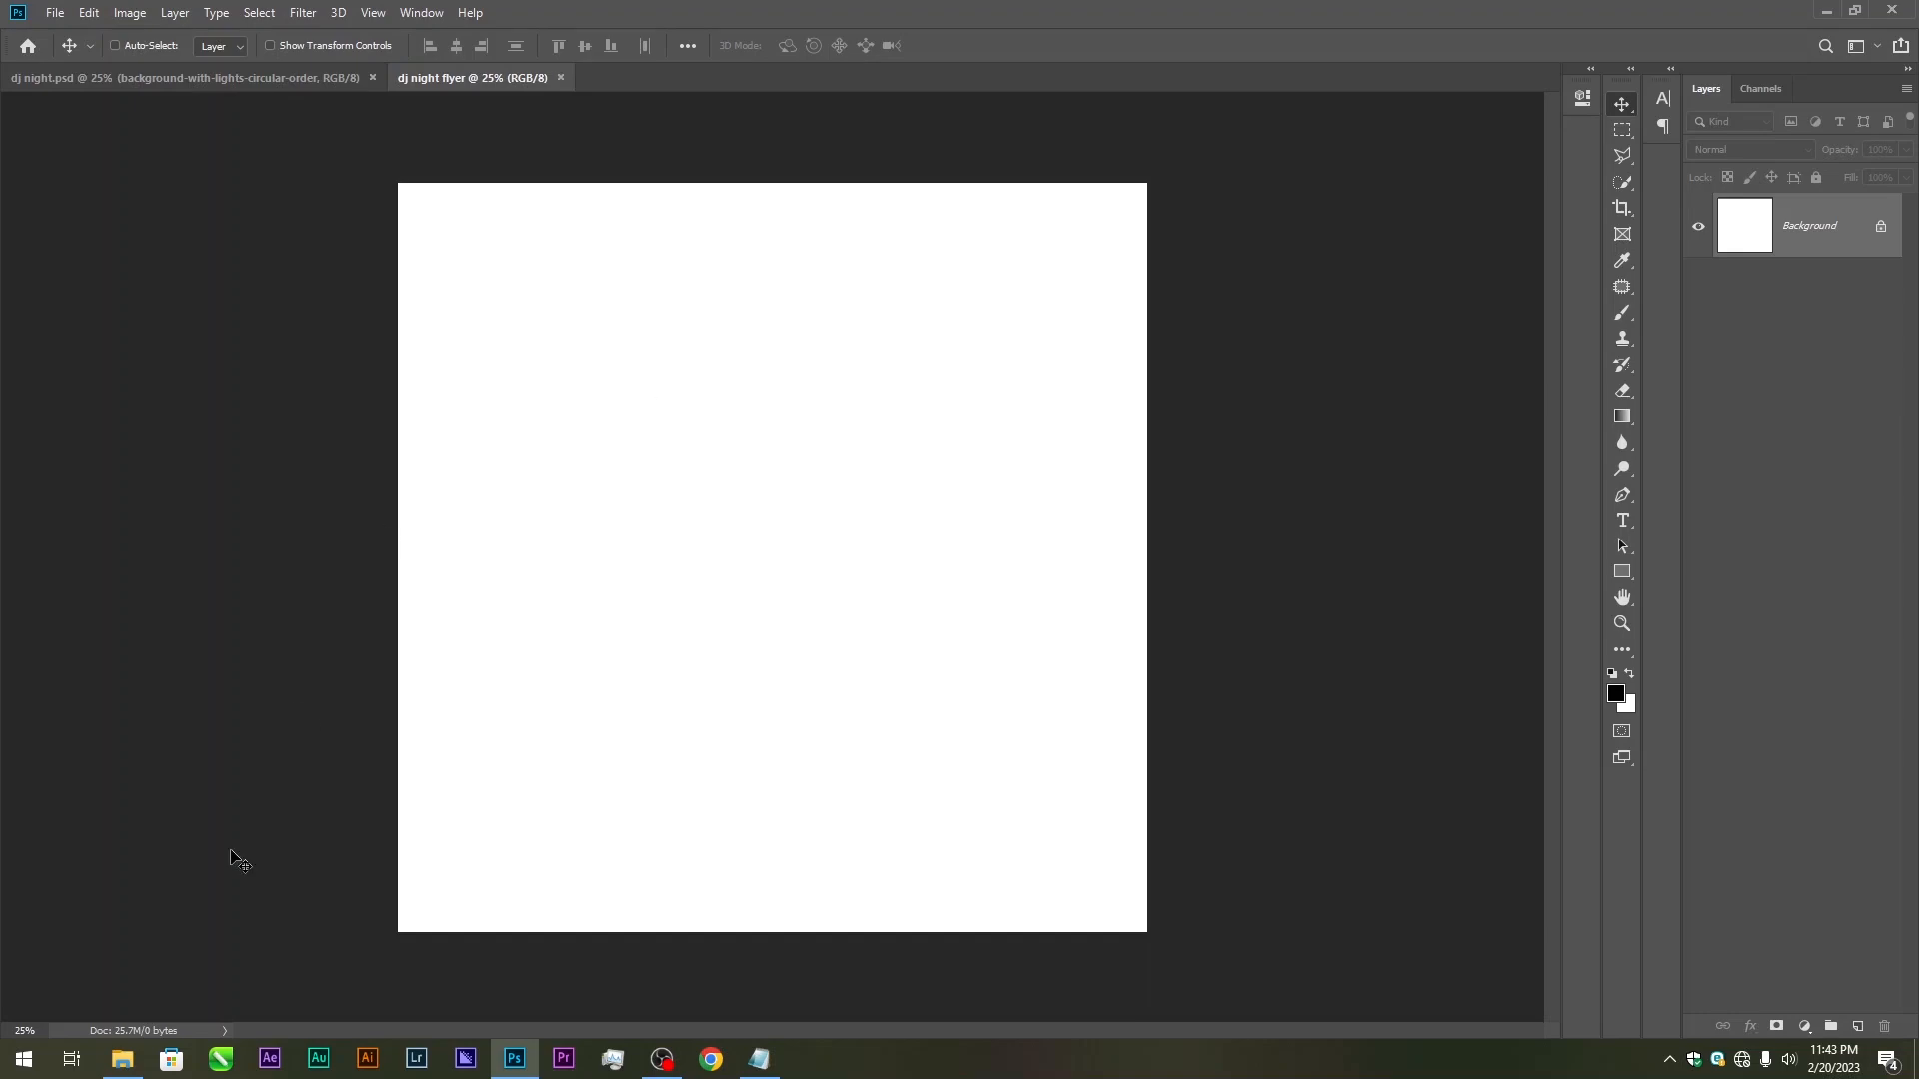
Place the circular-order lights background, the cool-round-shaped futuristic background and the cut-out winsome-tanned-woman image from Downloads into the flyer
{"action": "left_click", "coordinate": [121, 1060]}
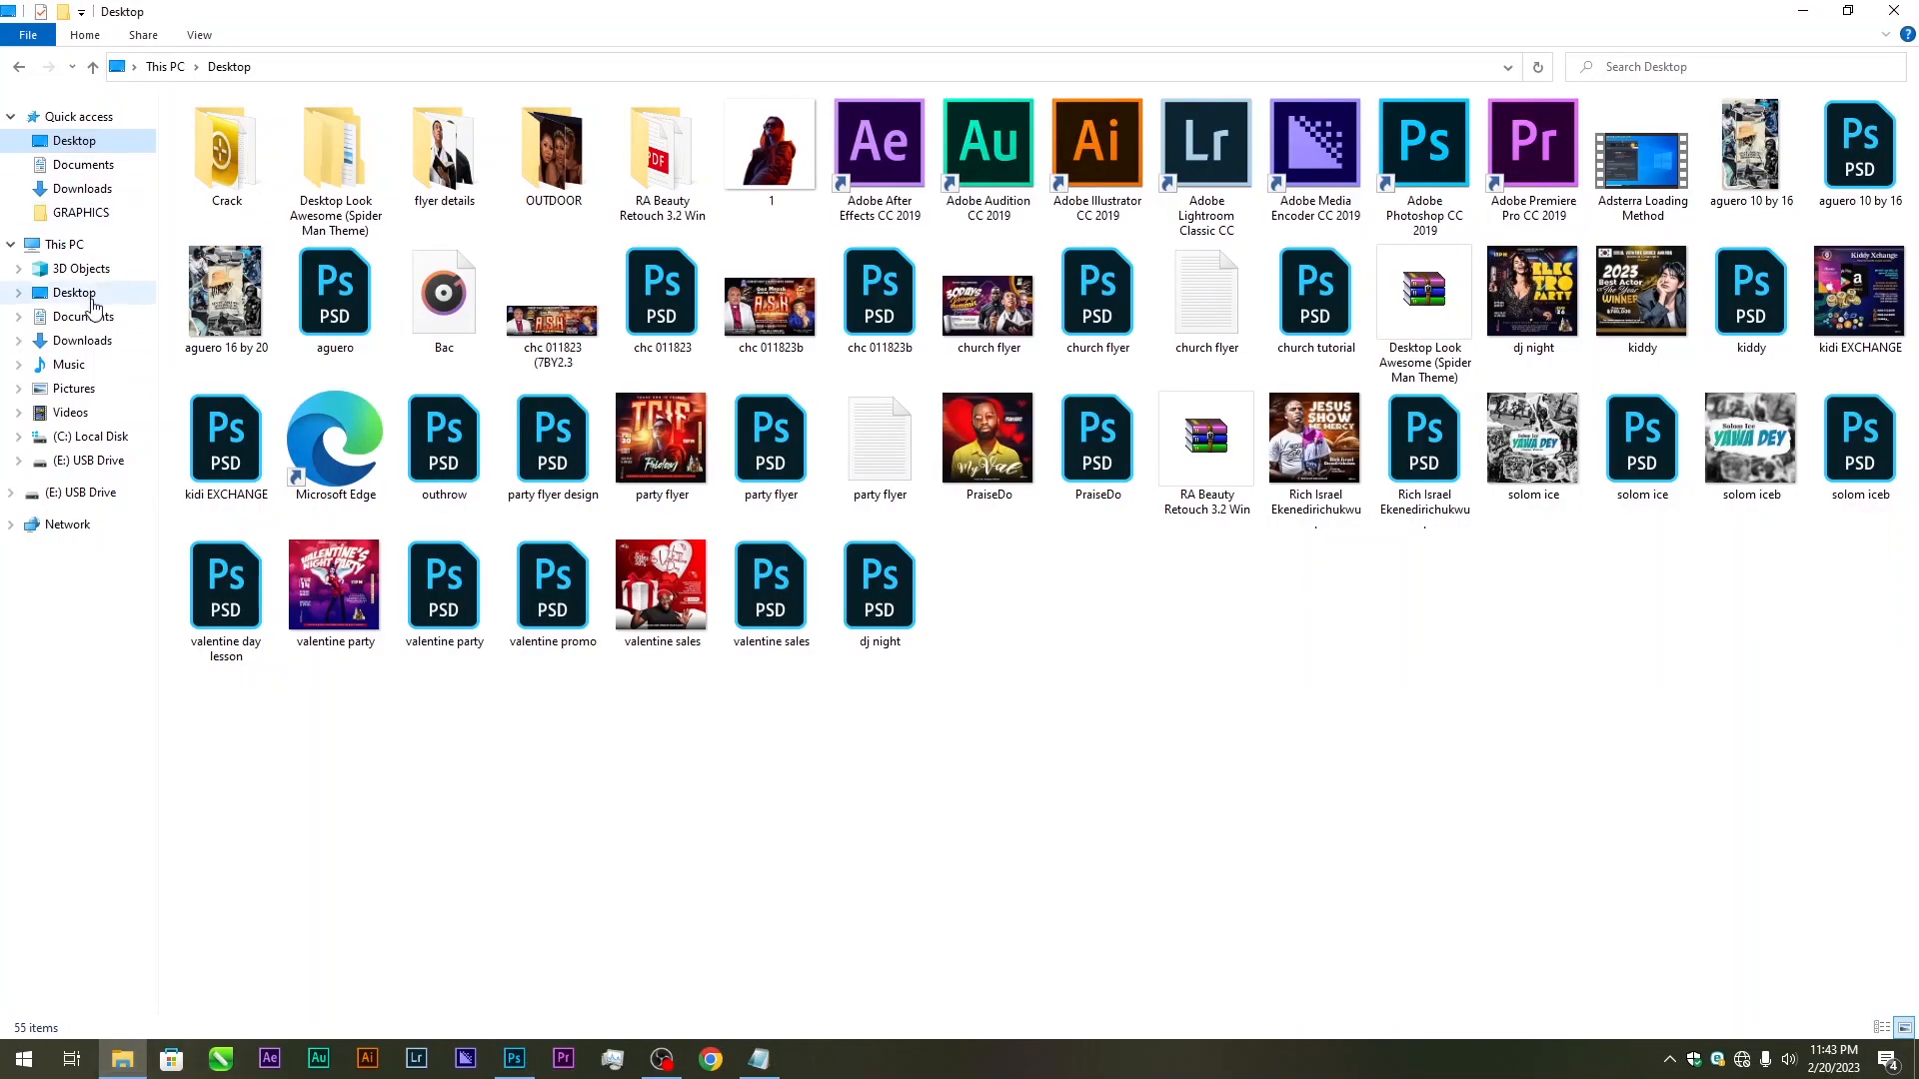
{"action": "left_click", "coordinate": [83, 342]}
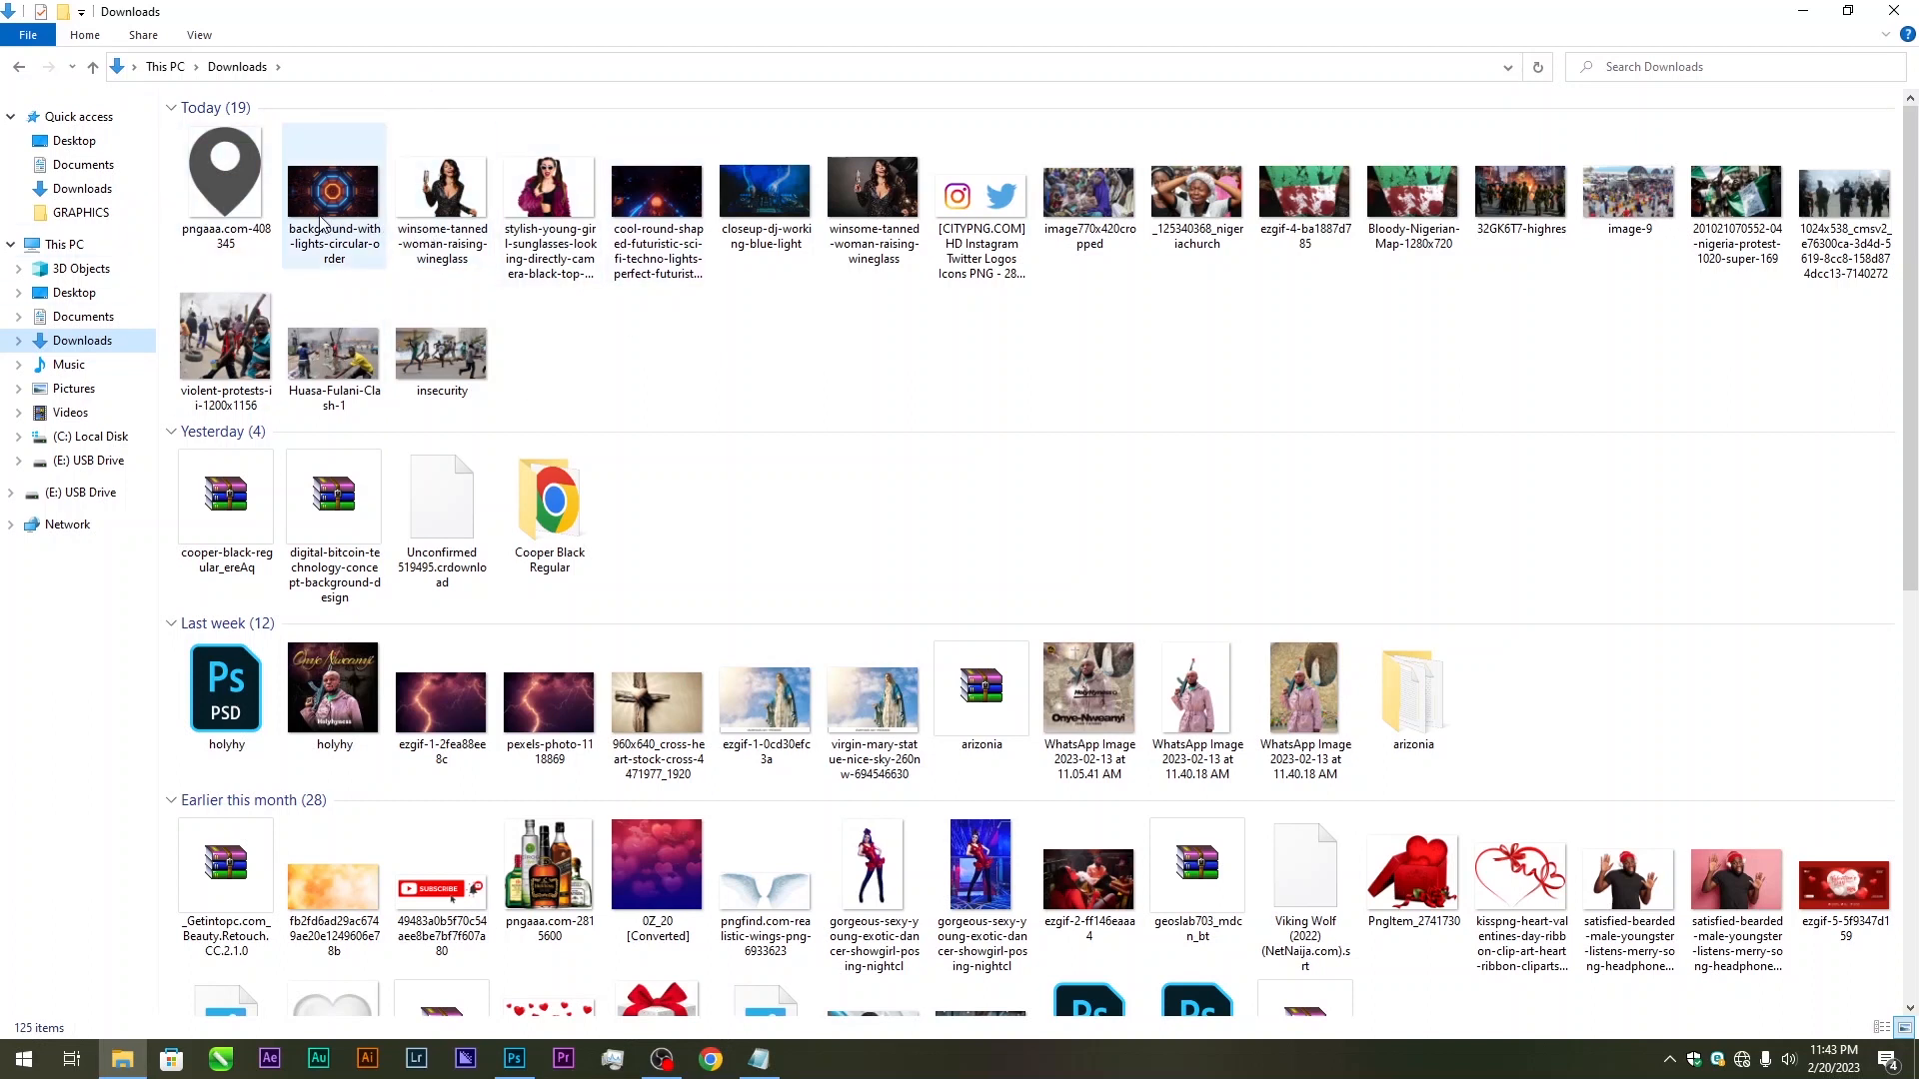
{"action": "left_click", "coordinate": [350, 205]}
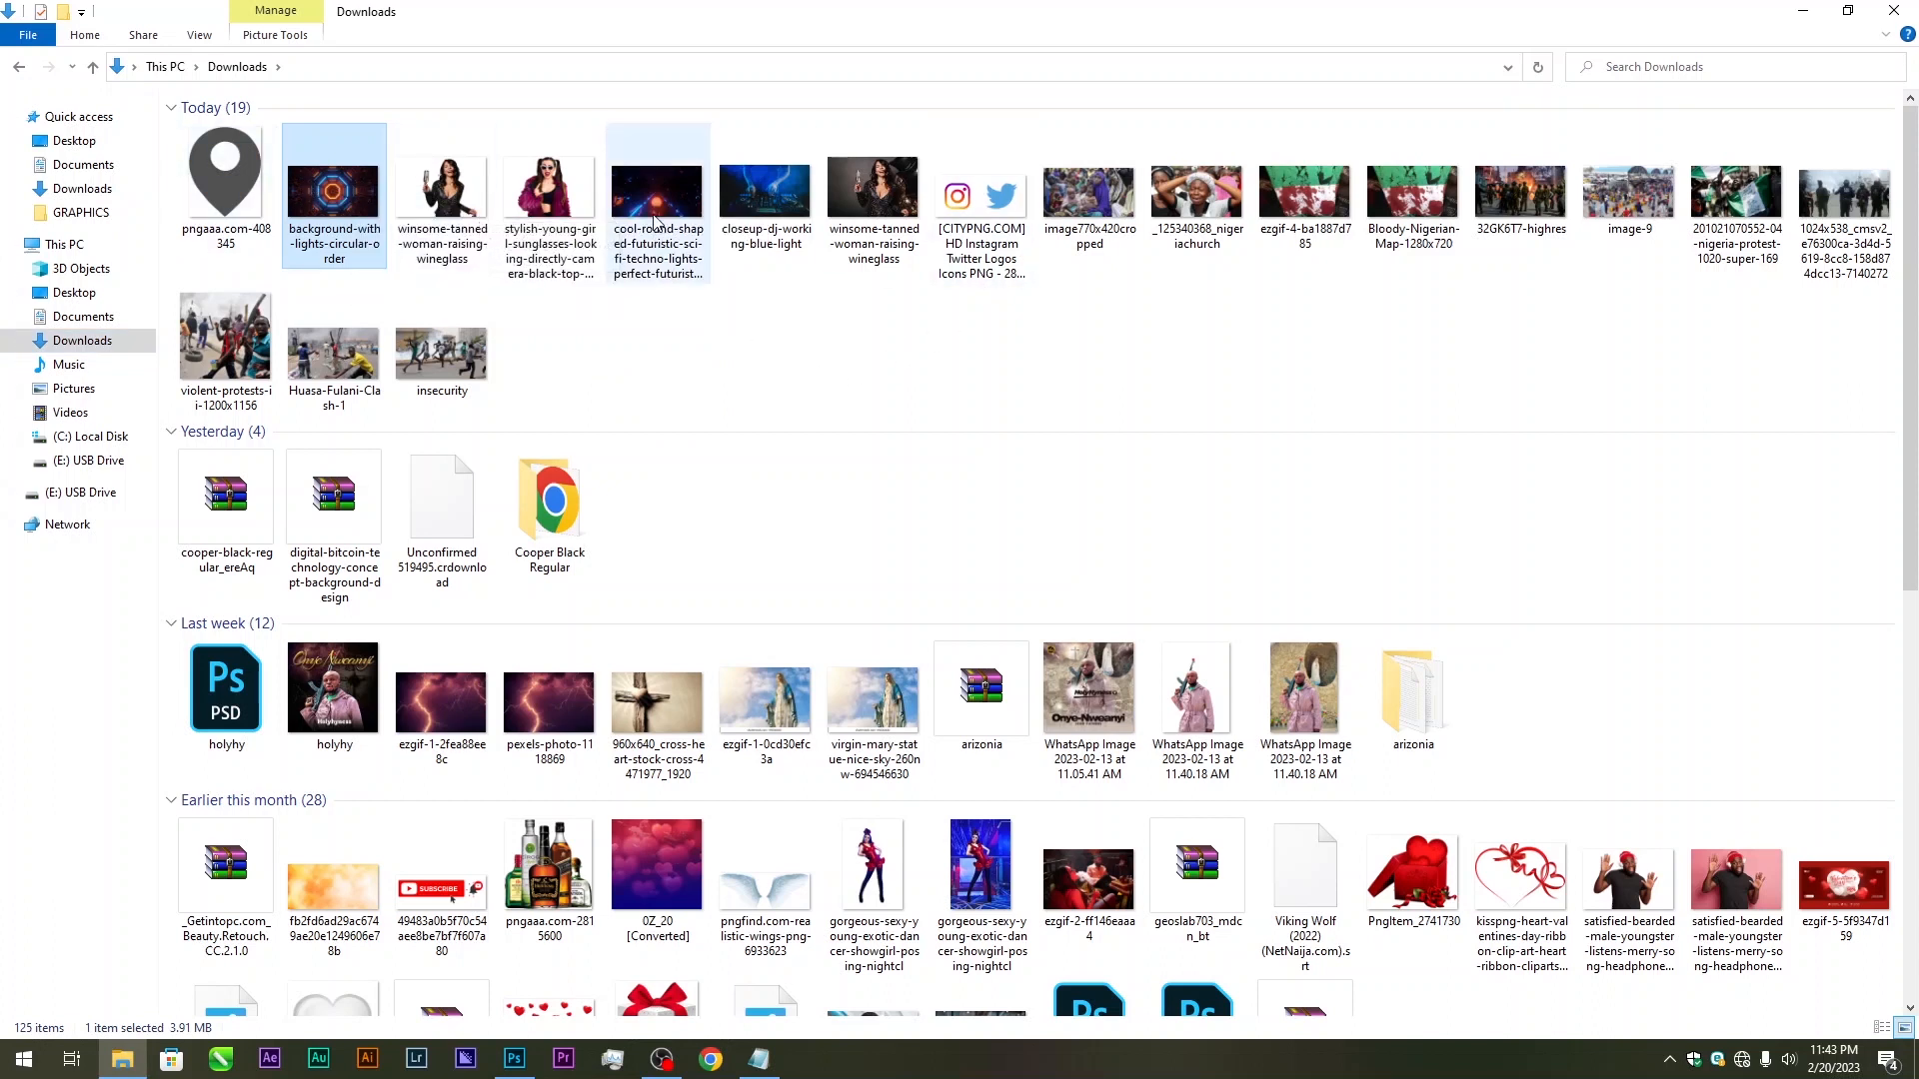
{"action": "left_click", "coordinate": [654, 220], "text": "ctrl"}
{"action": "left_click", "coordinate": [425, 200], "text": "ctrl"}
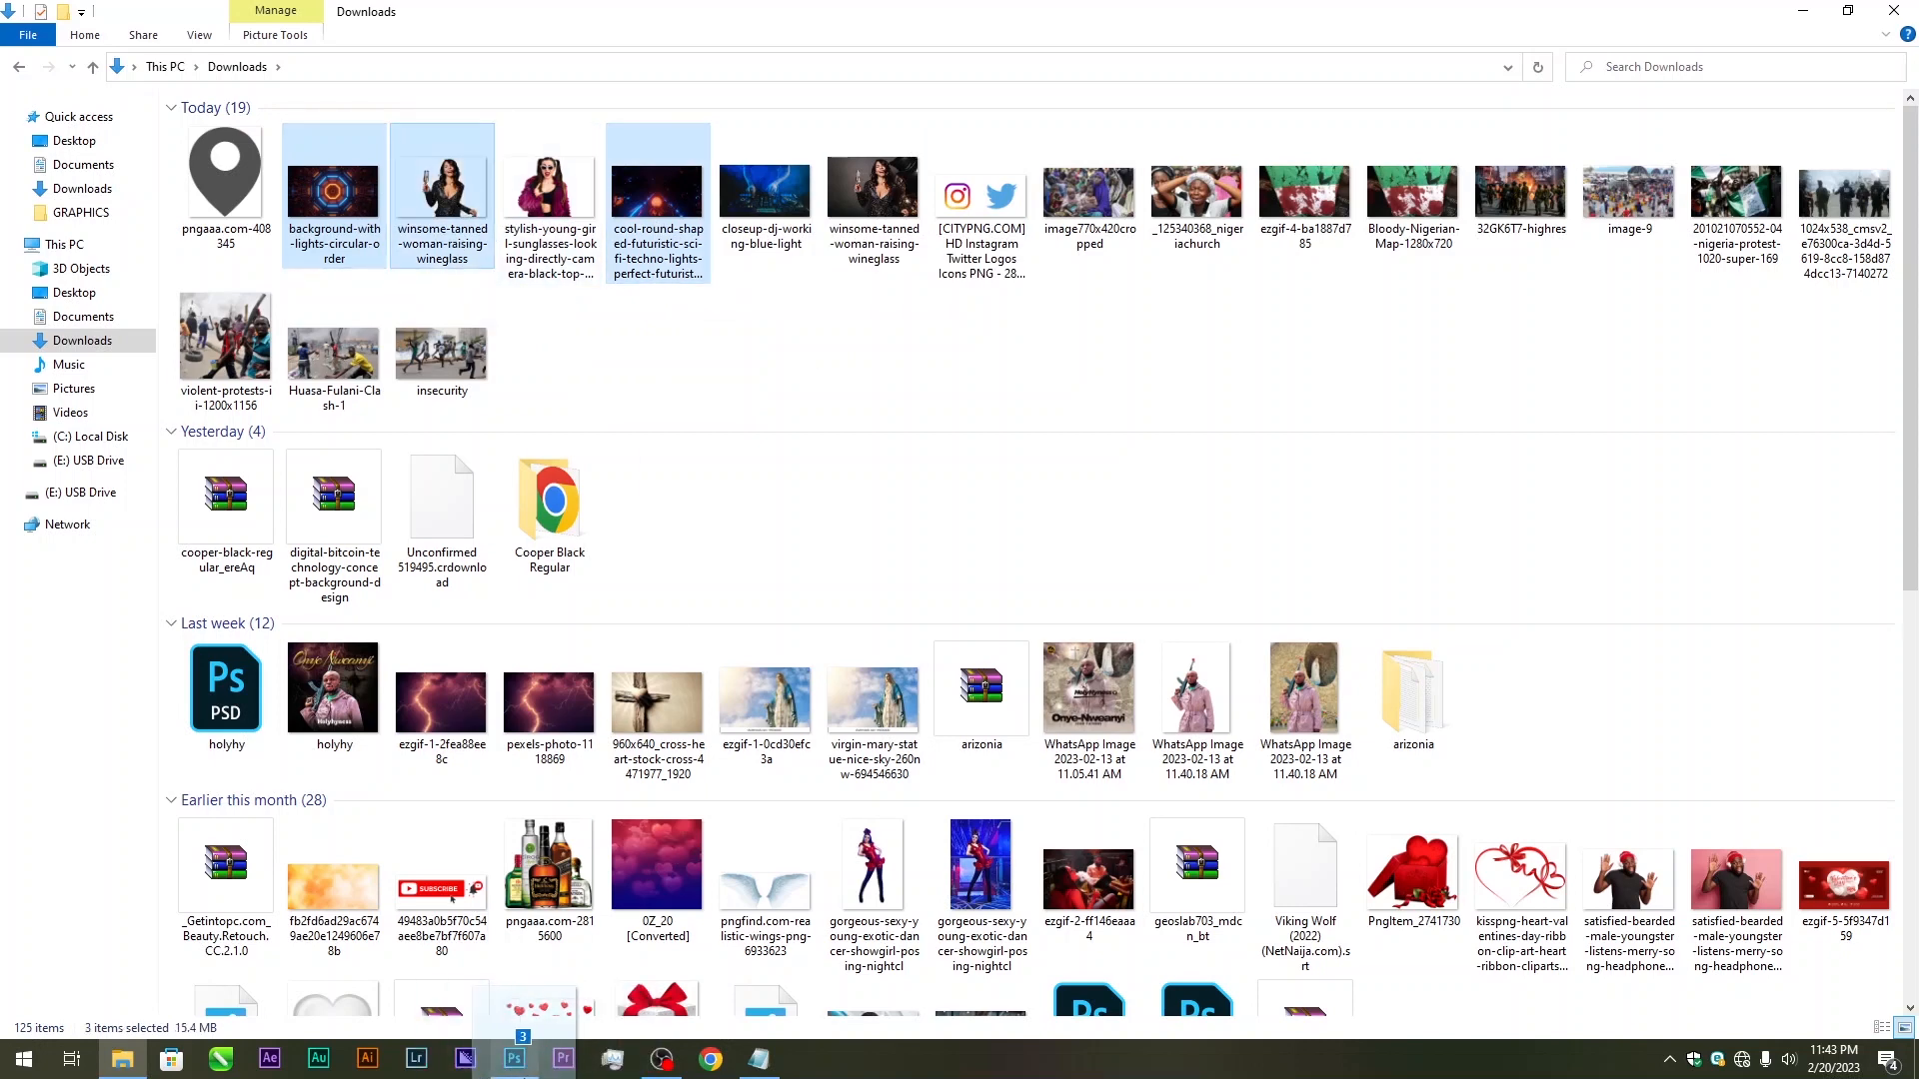
{"action": "left_click", "coordinate": [515, 1059]}
{"action": "left_click_drag", "start_coordinate": [520, 1071], "coordinate": [714, 541]}
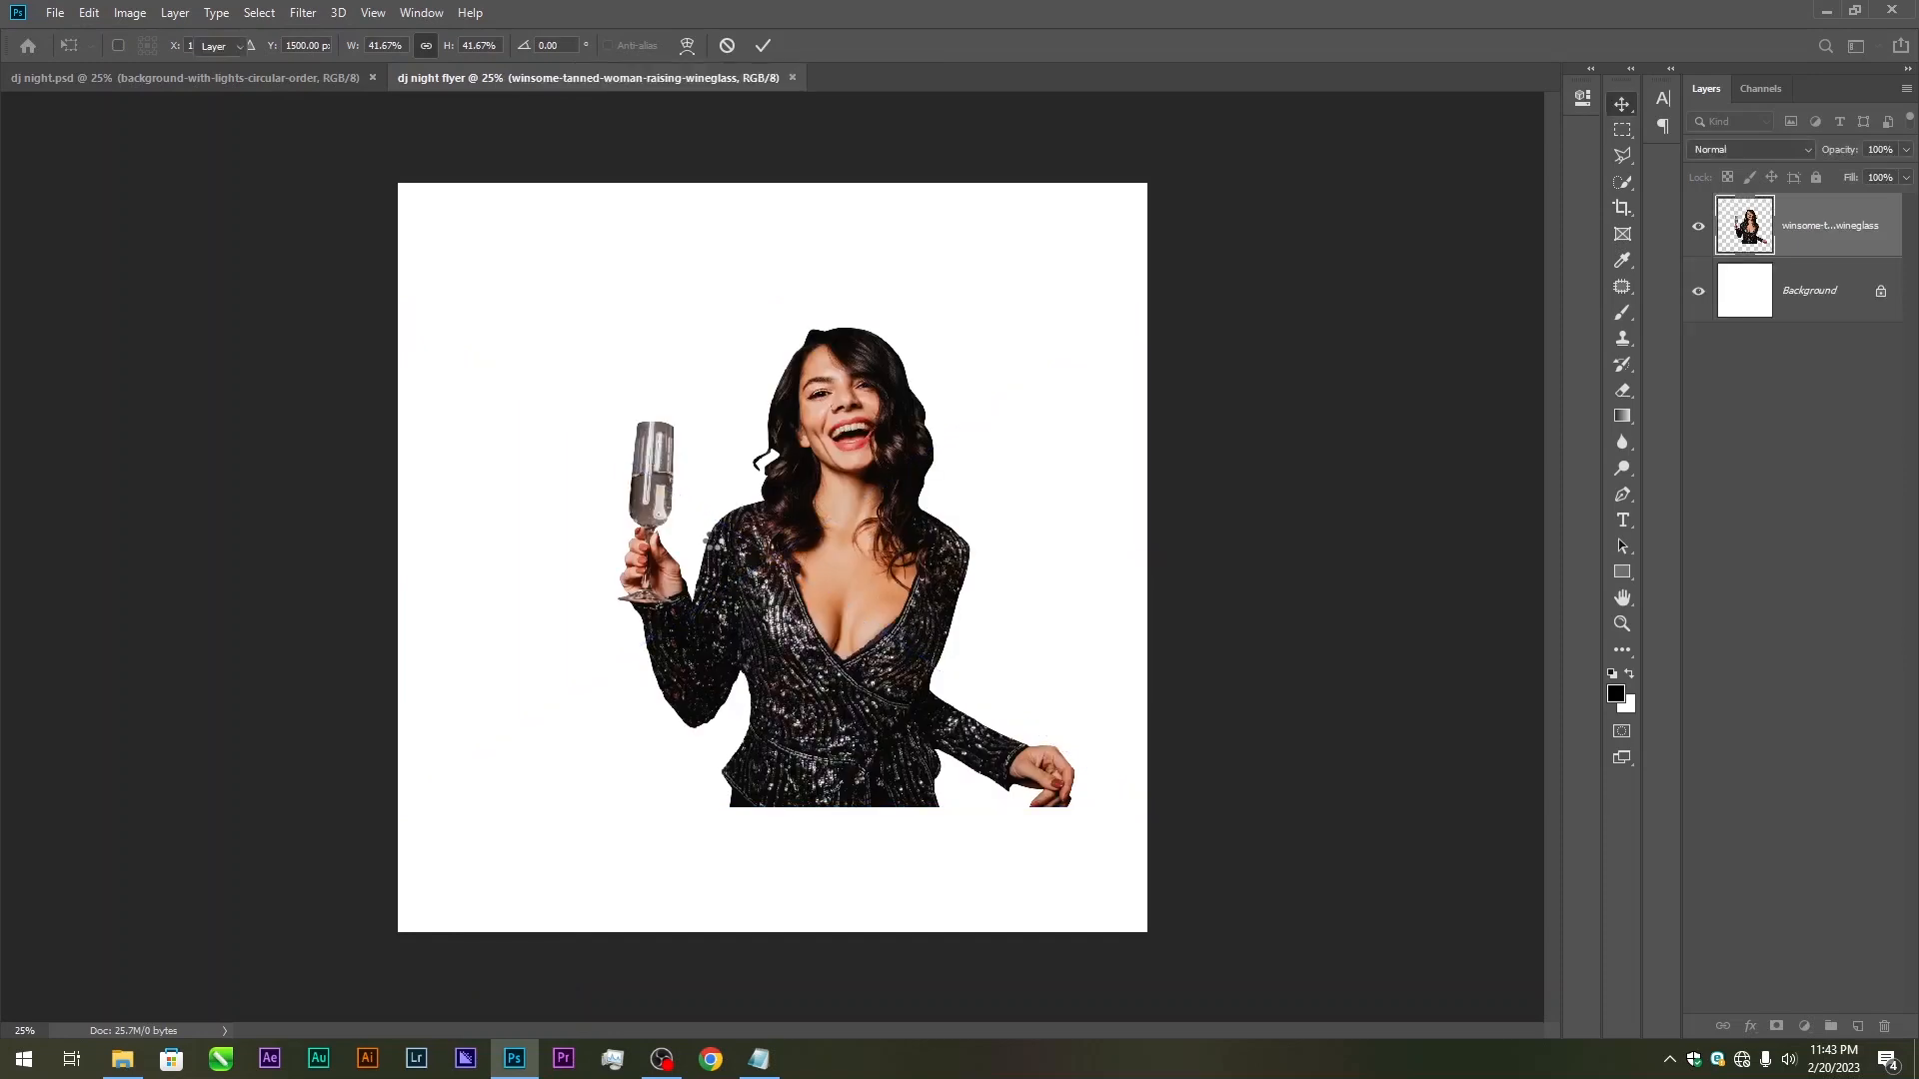
{"action": "key", "text": "Return"}
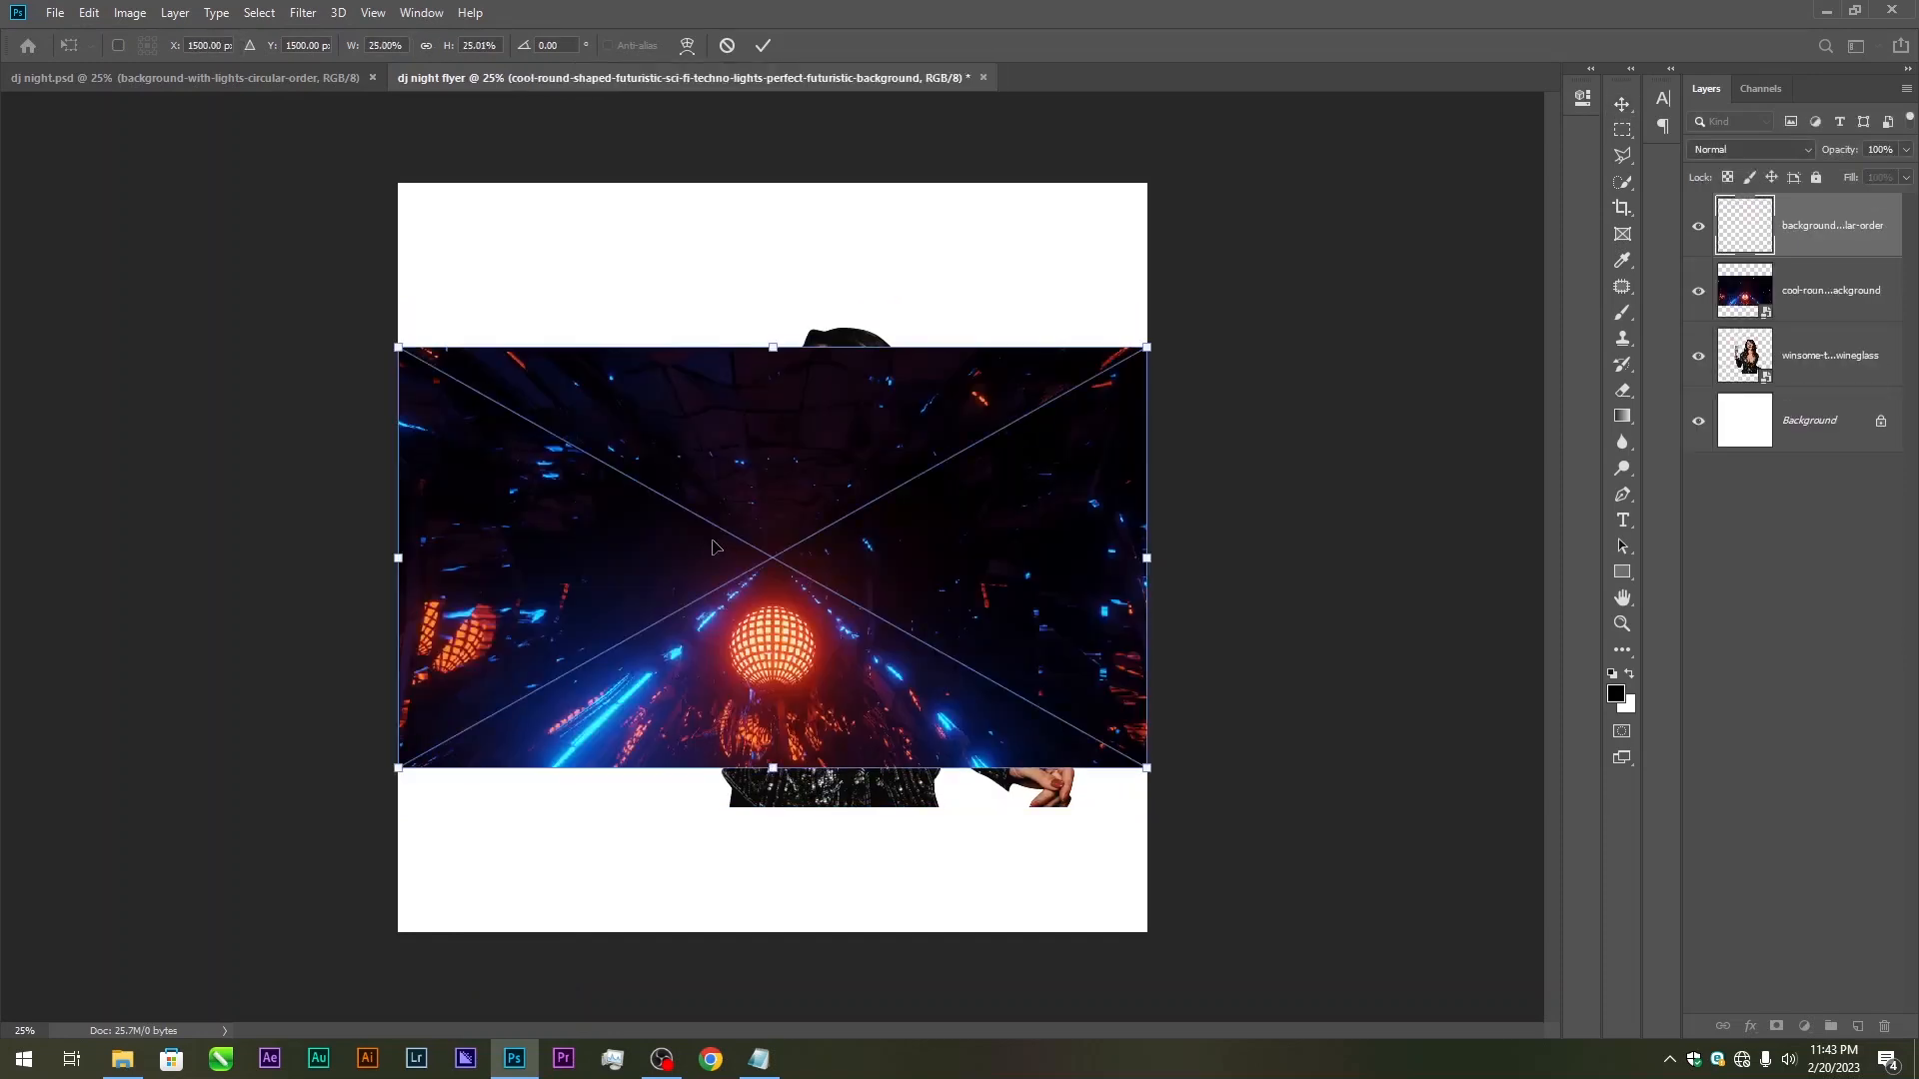
{"action": "key", "text": "Return"}
{"action": "key", "text": "Return"}
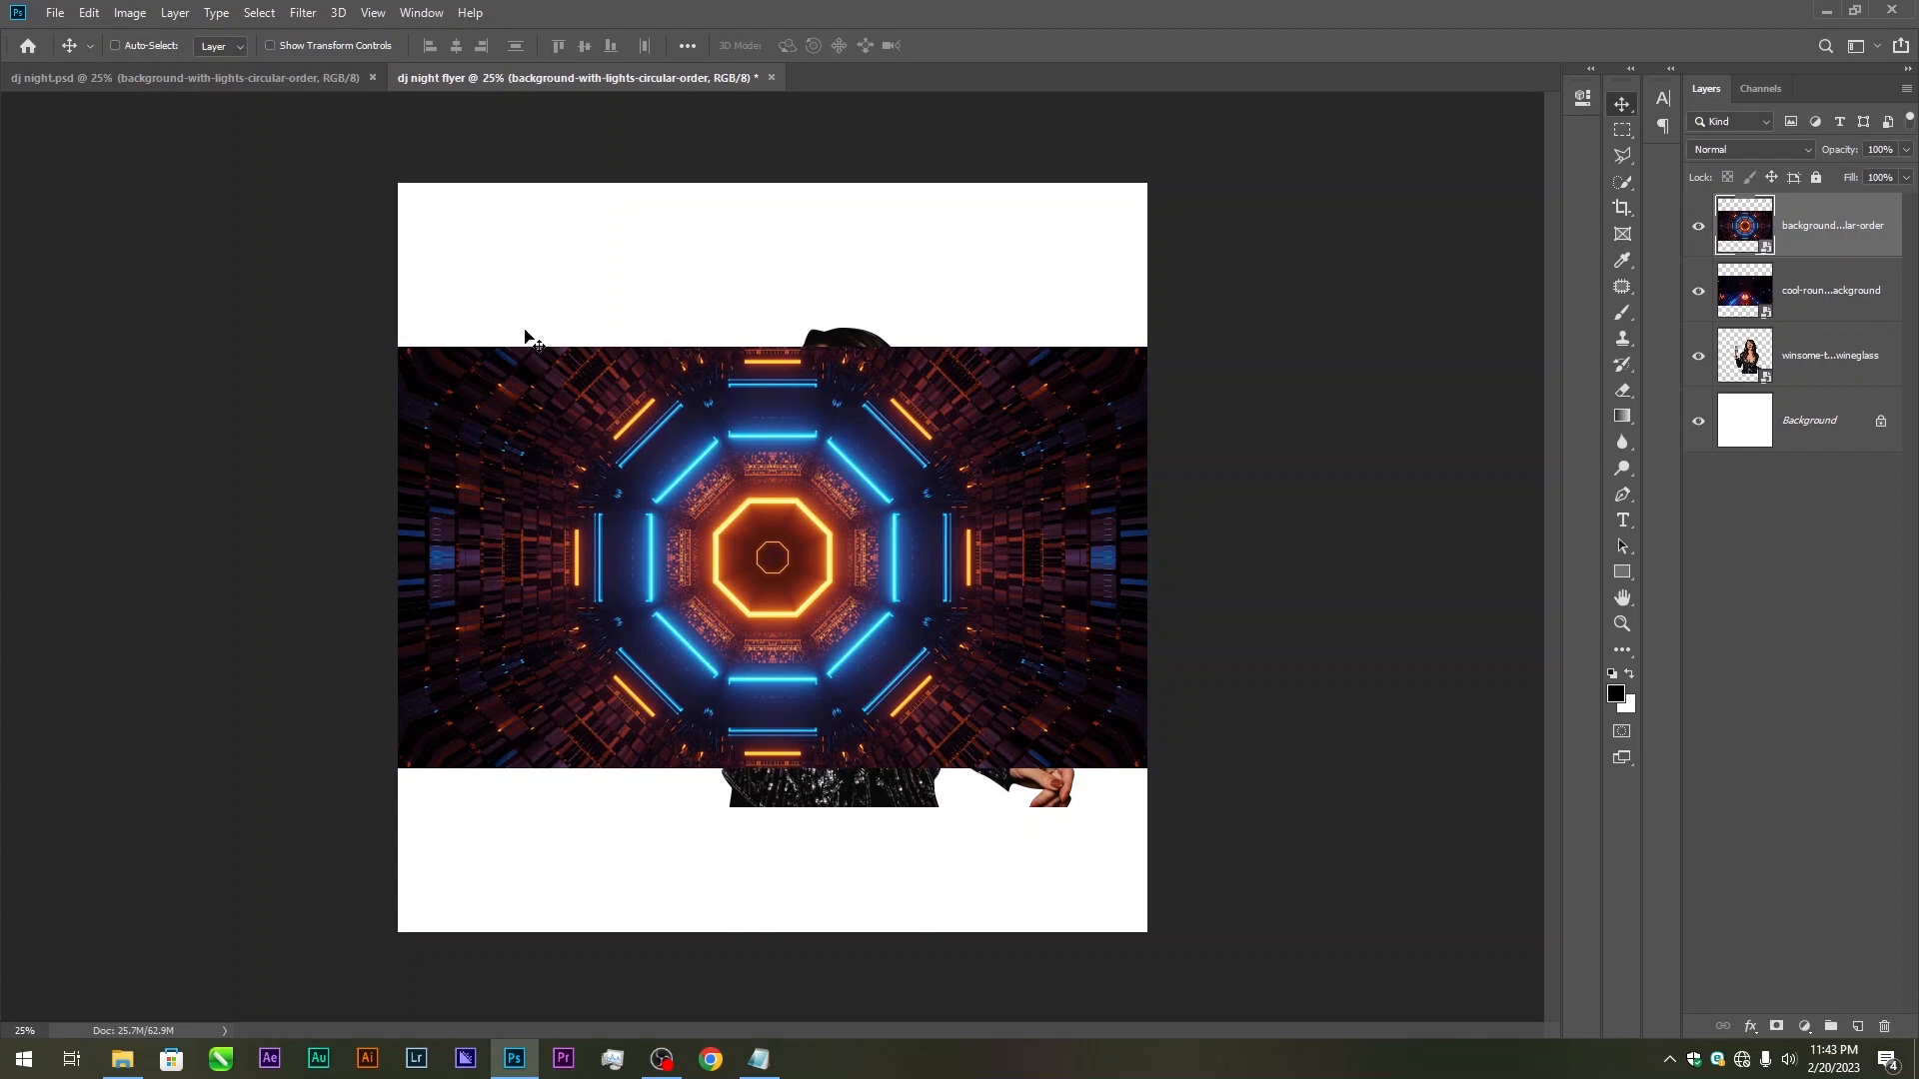
With the circular-order lights and woman layers hidden, flip the cool-round-shaped background vertically and stretch its height to fill the canvas
{"action": "left_click", "coordinate": [1698, 224]}
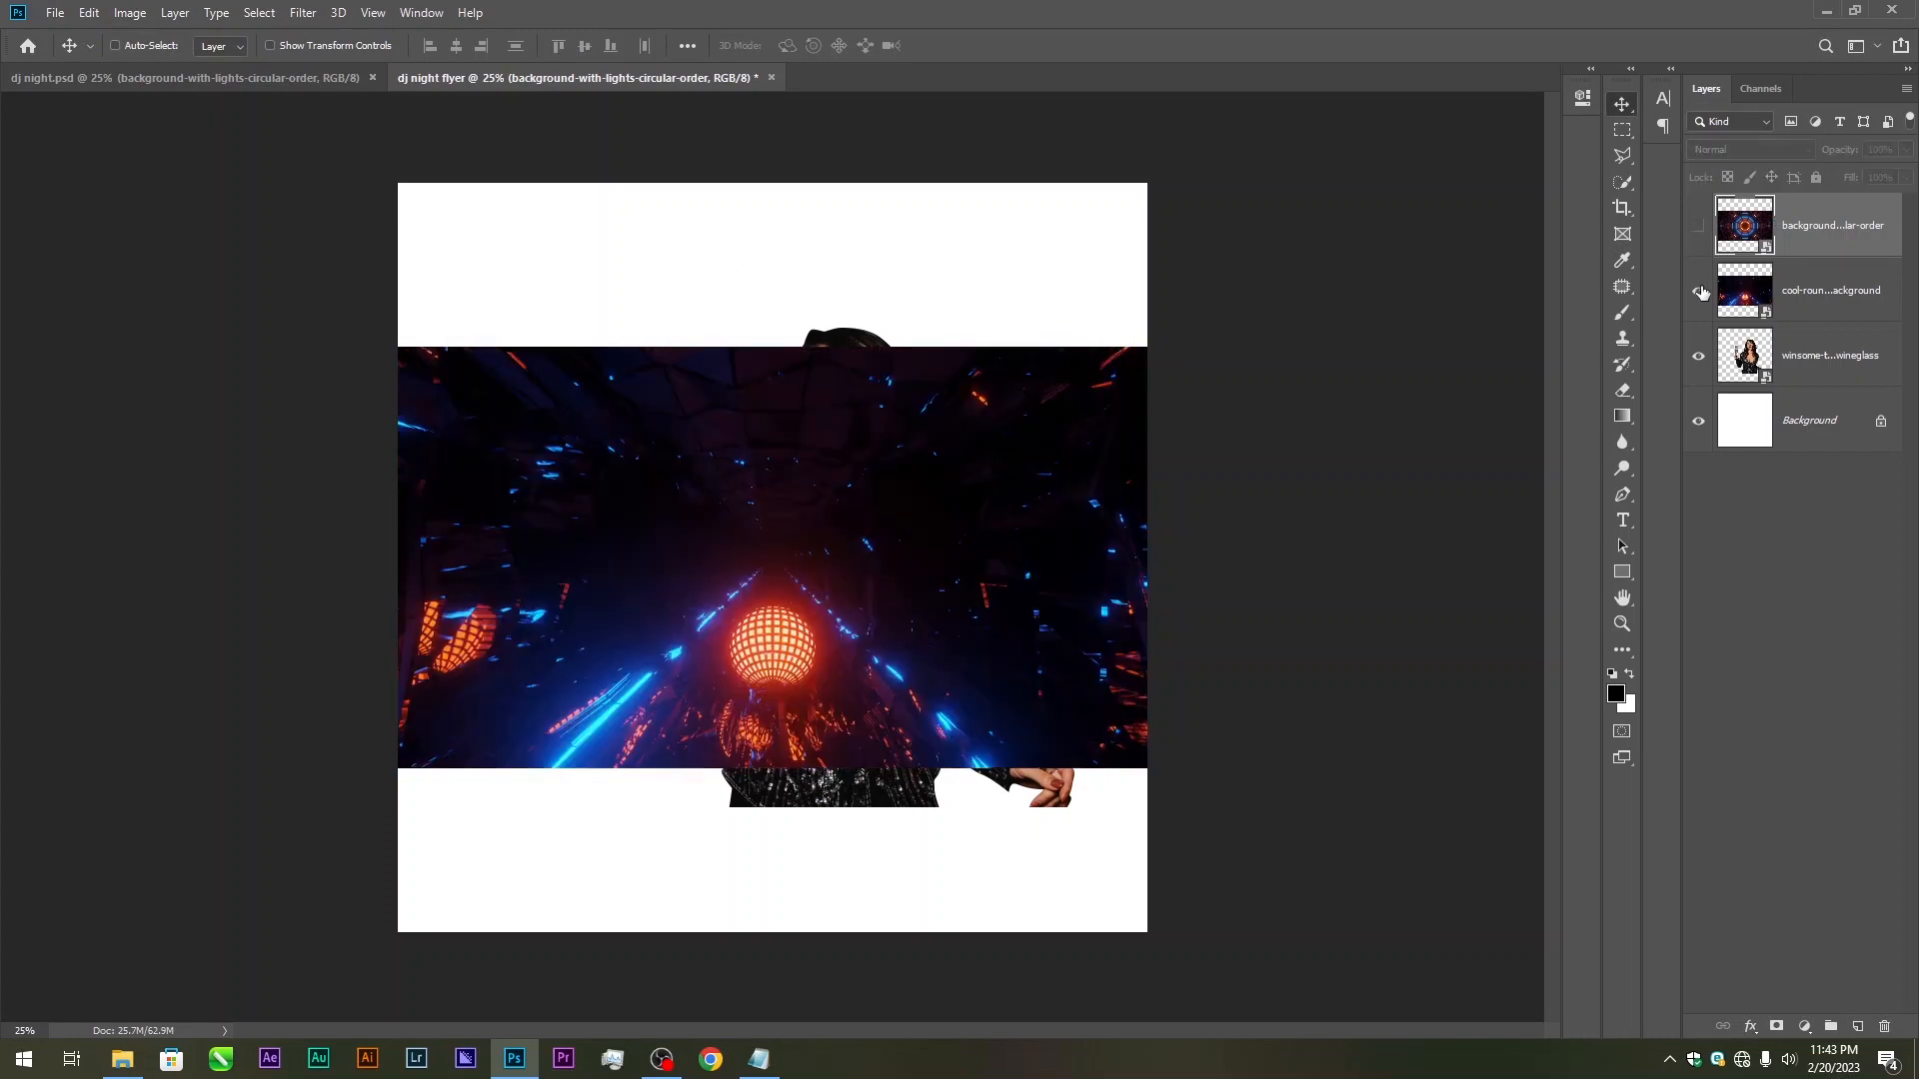
{"action": "left_click", "coordinate": [1699, 358]}
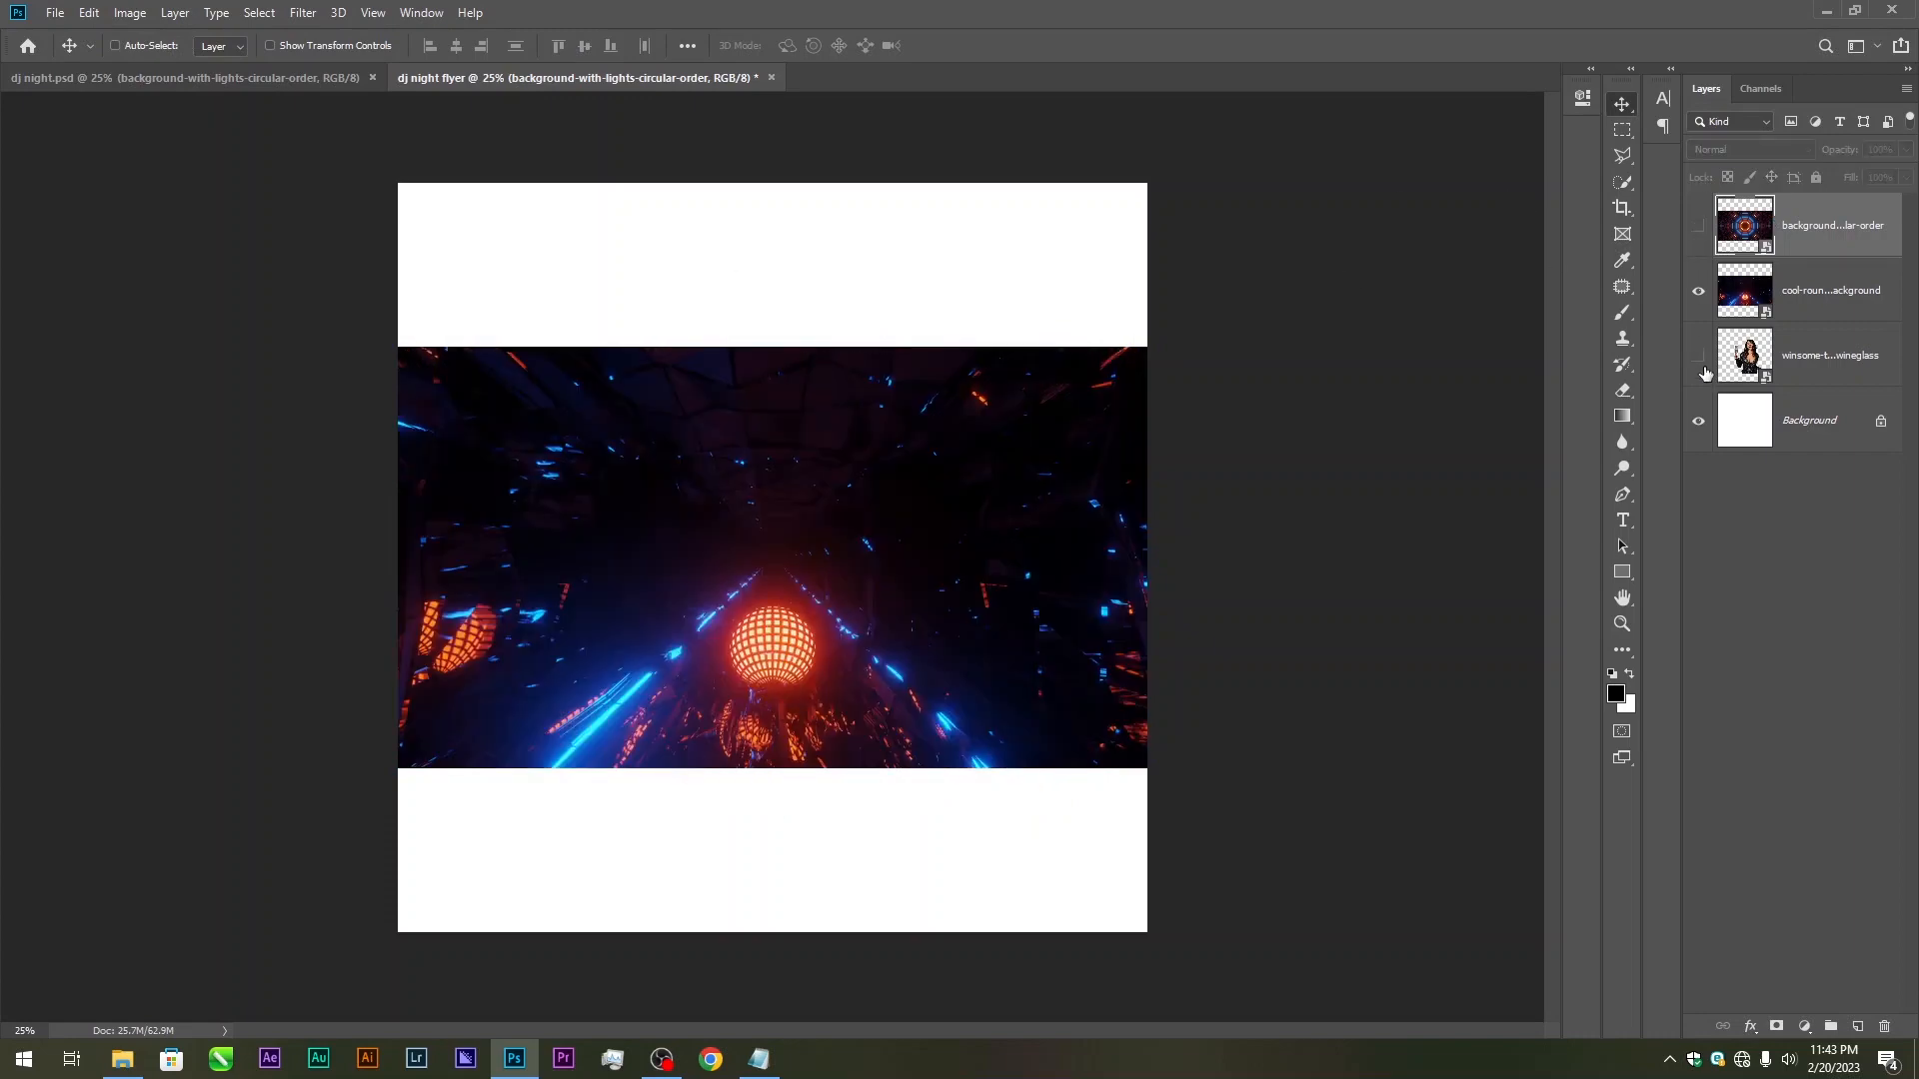
{"action": "left_click", "coordinate": [1815, 285]}
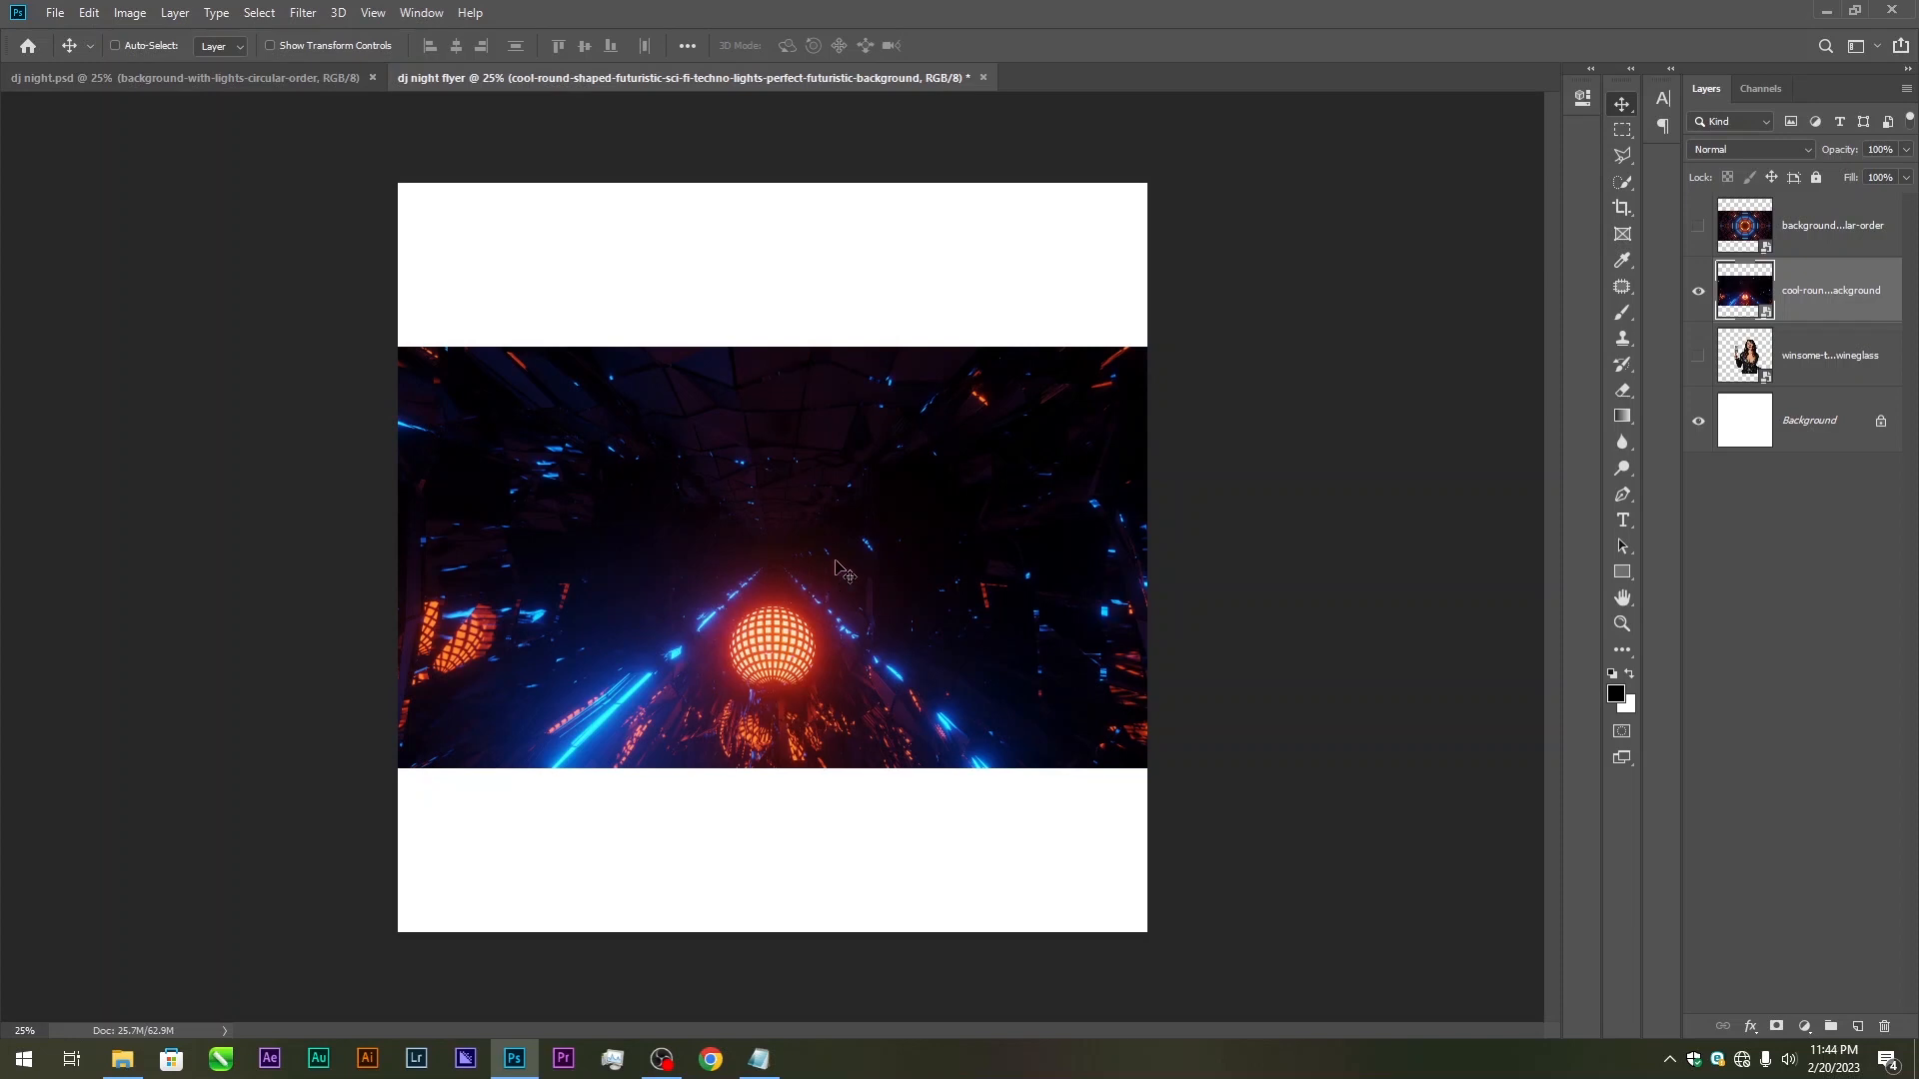
{"action": "key", "text": "ctrl+t"}
{"action": "right_click", "coordinate": [796, 520]}
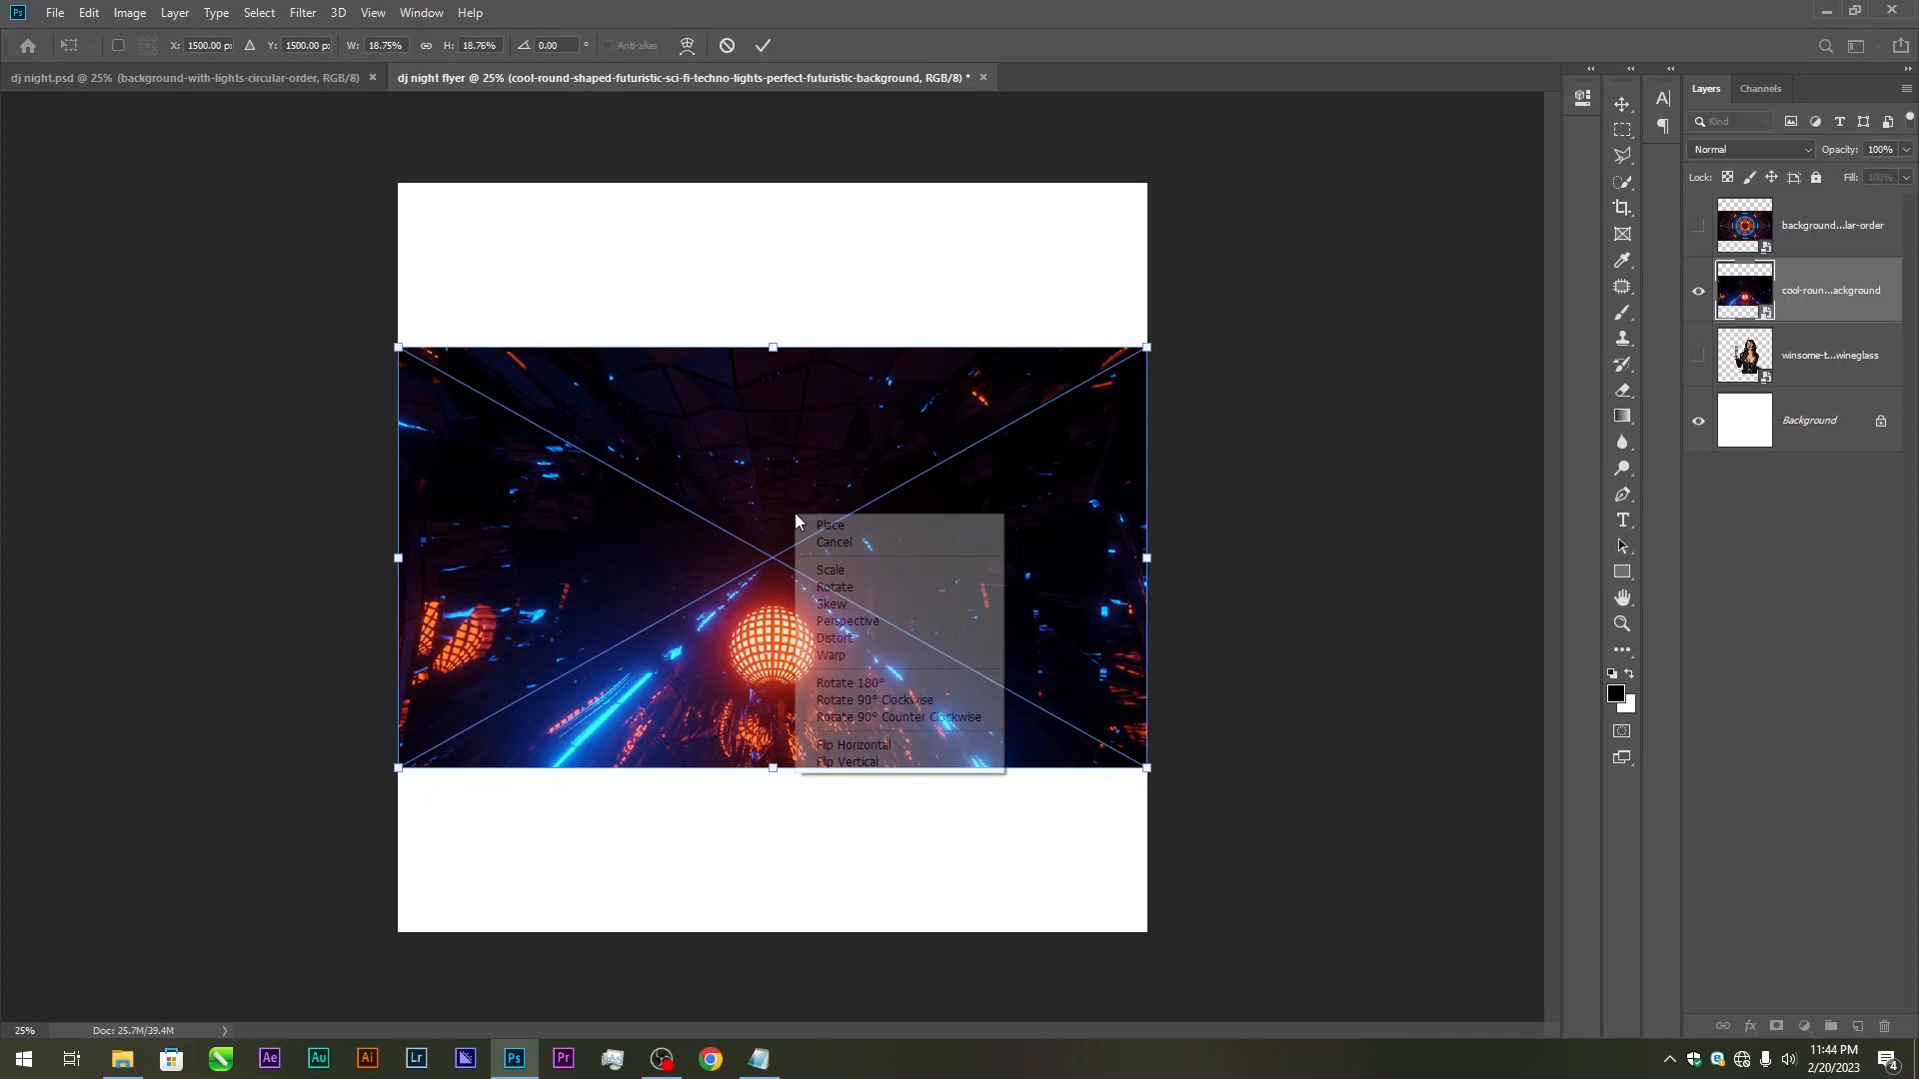
{"action": "left_click", "coordinate": [842, 762]}
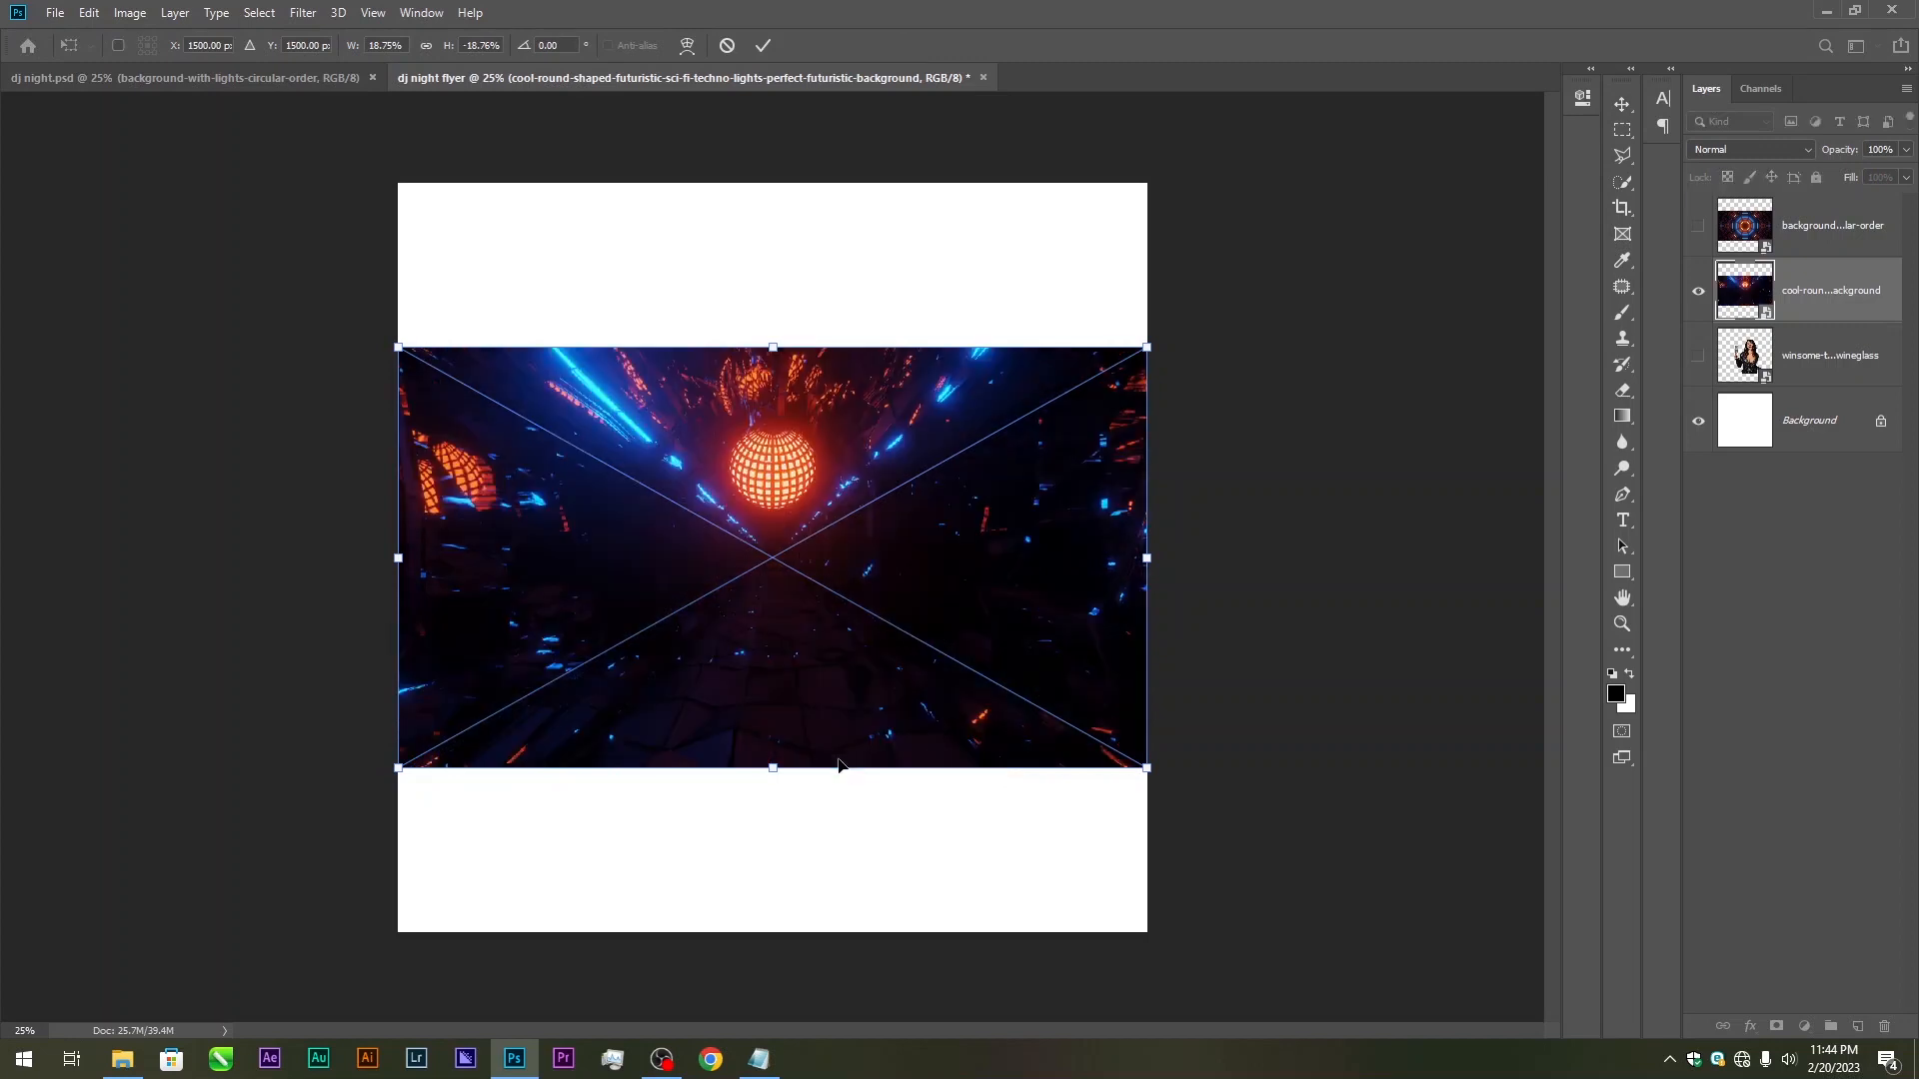
{"action": "left_click_drag", "start_coordinate": [772, 347], "coordinate": [772, 160]}
{"action": "left_click_drag", "start_coordinate": [771, 768], "coordinate": [775, 958]}
{"action": "key", "text": "Return"}
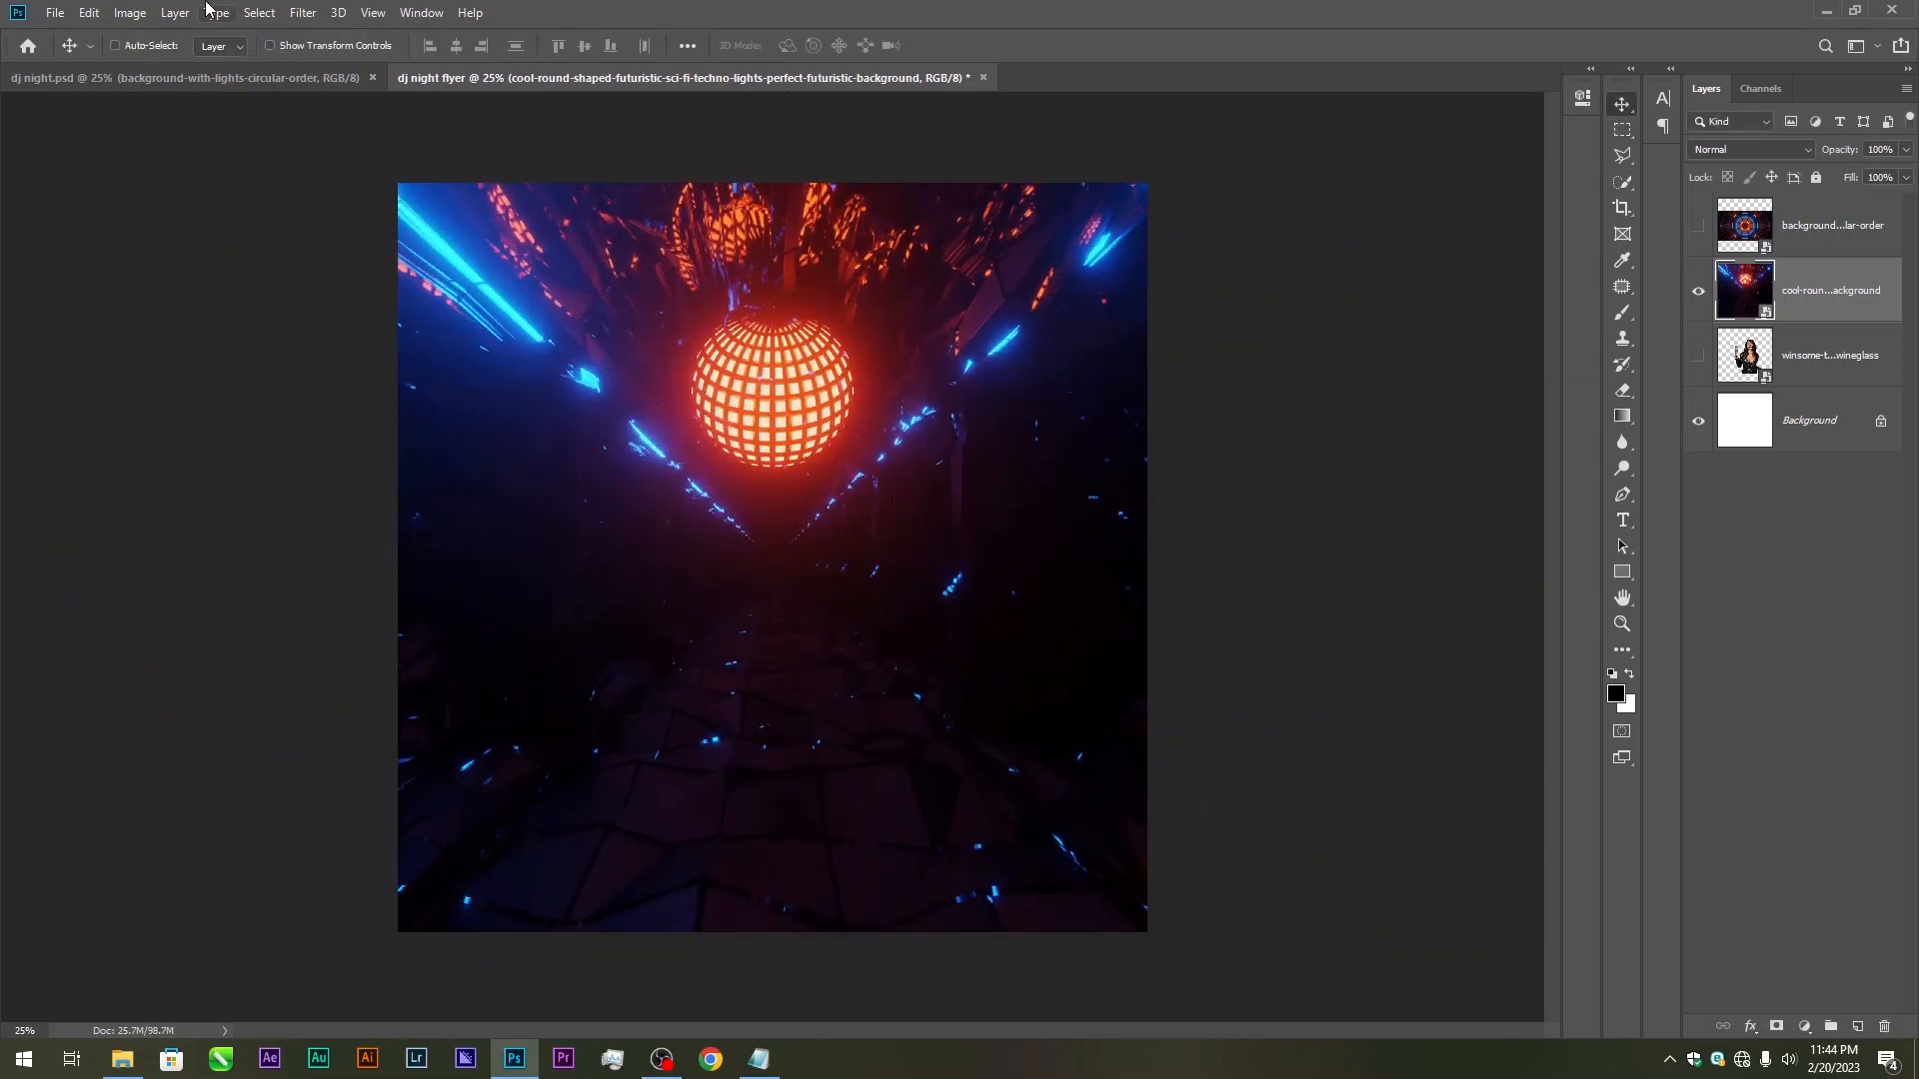
Apply a Motion Blur to the cool-round-shaped background with an angle of 0° and a distance of 194 pixels
{"action": "left_click", "coordinate": [302, 12]}
{"action": "mouse_move", "coordinate": [378, 238]}
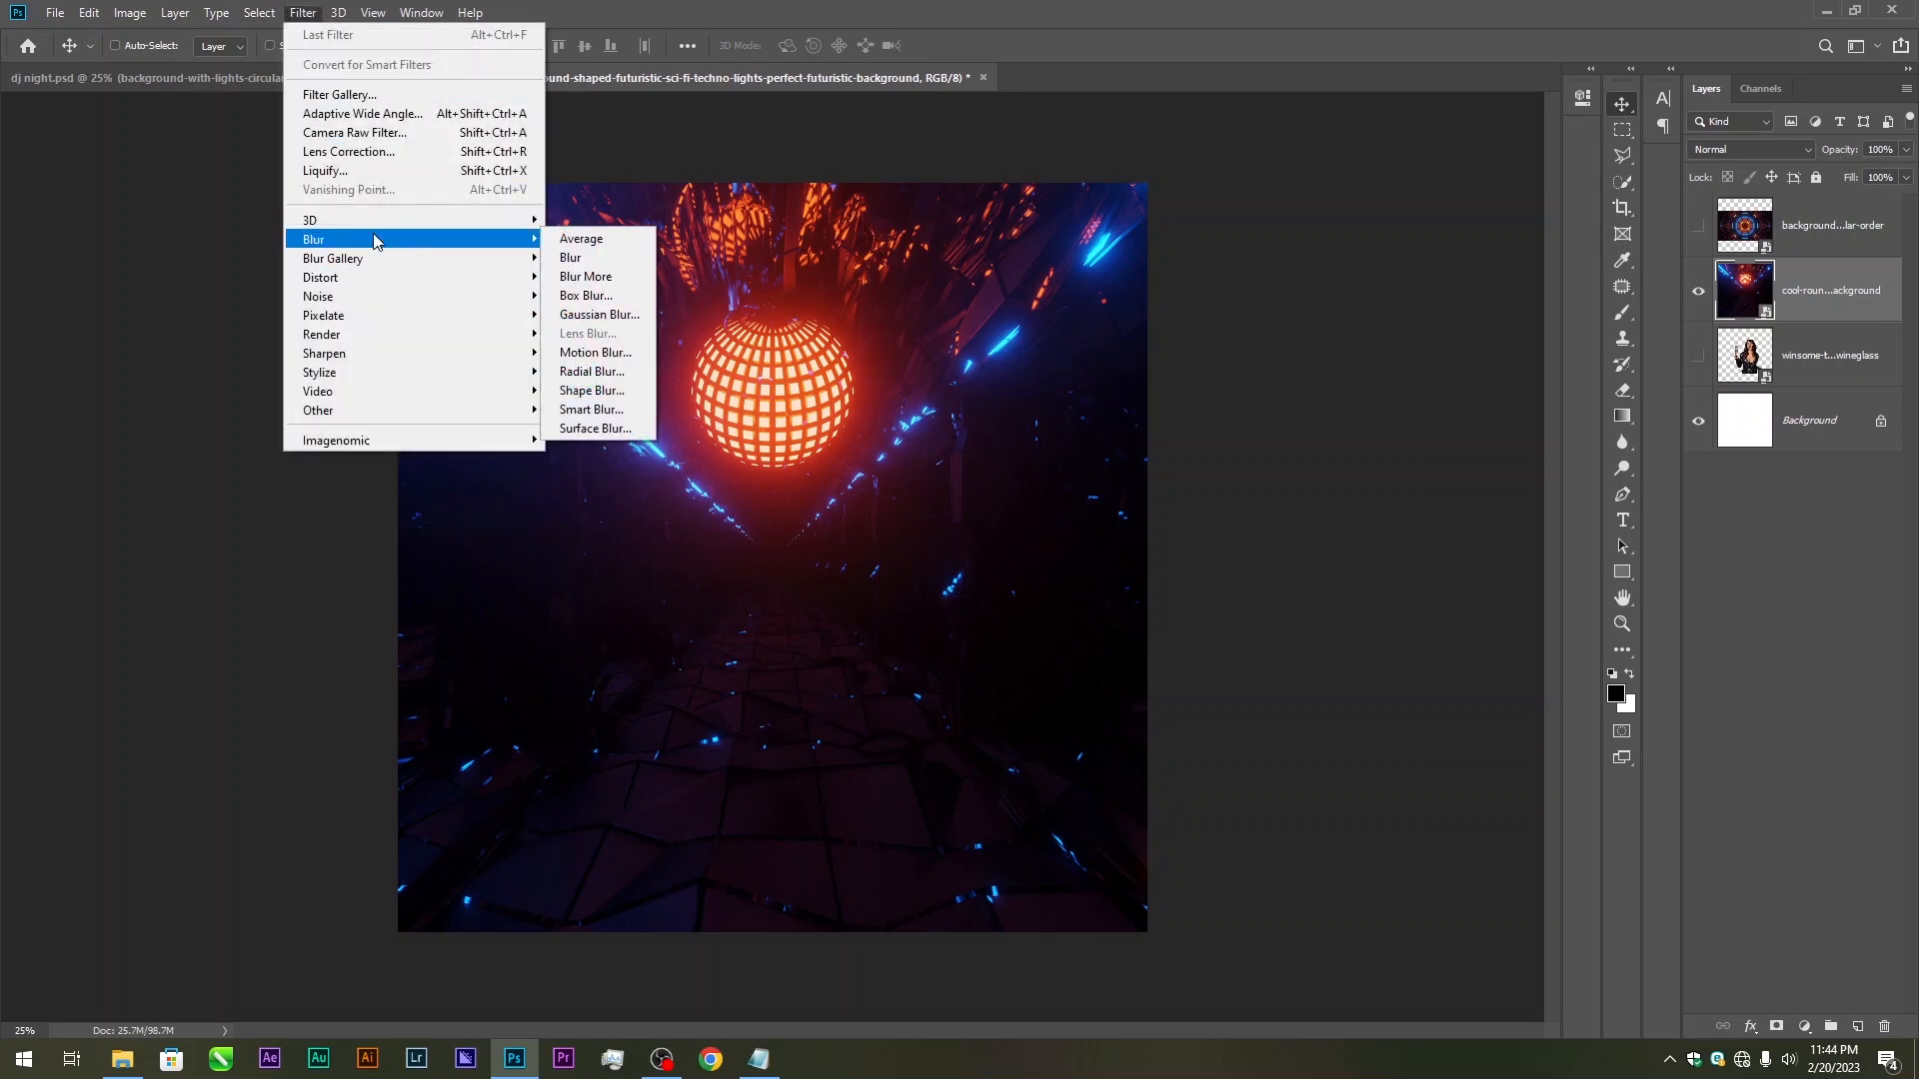
{"action": "left_click", "coordinate": [605, 353]}
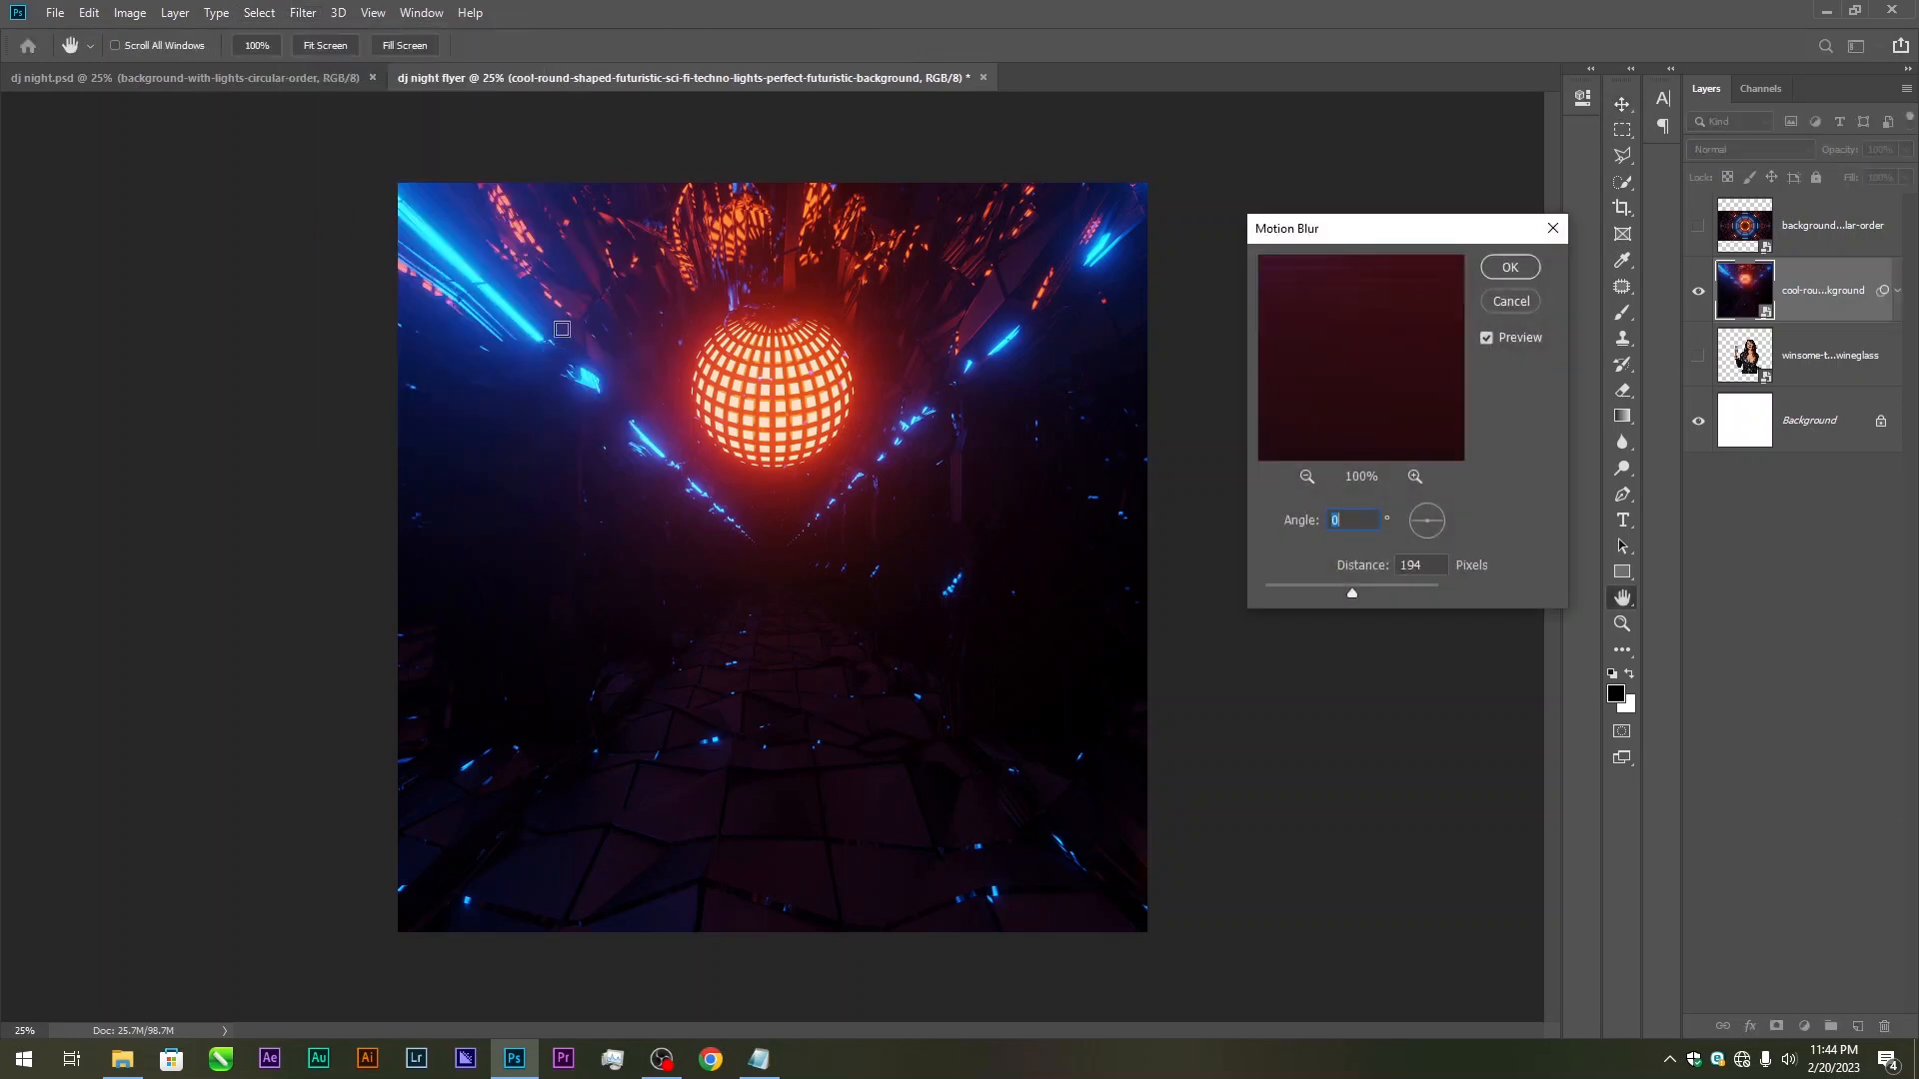
{"action": "left_click", "coordinate": [1510, 268]}
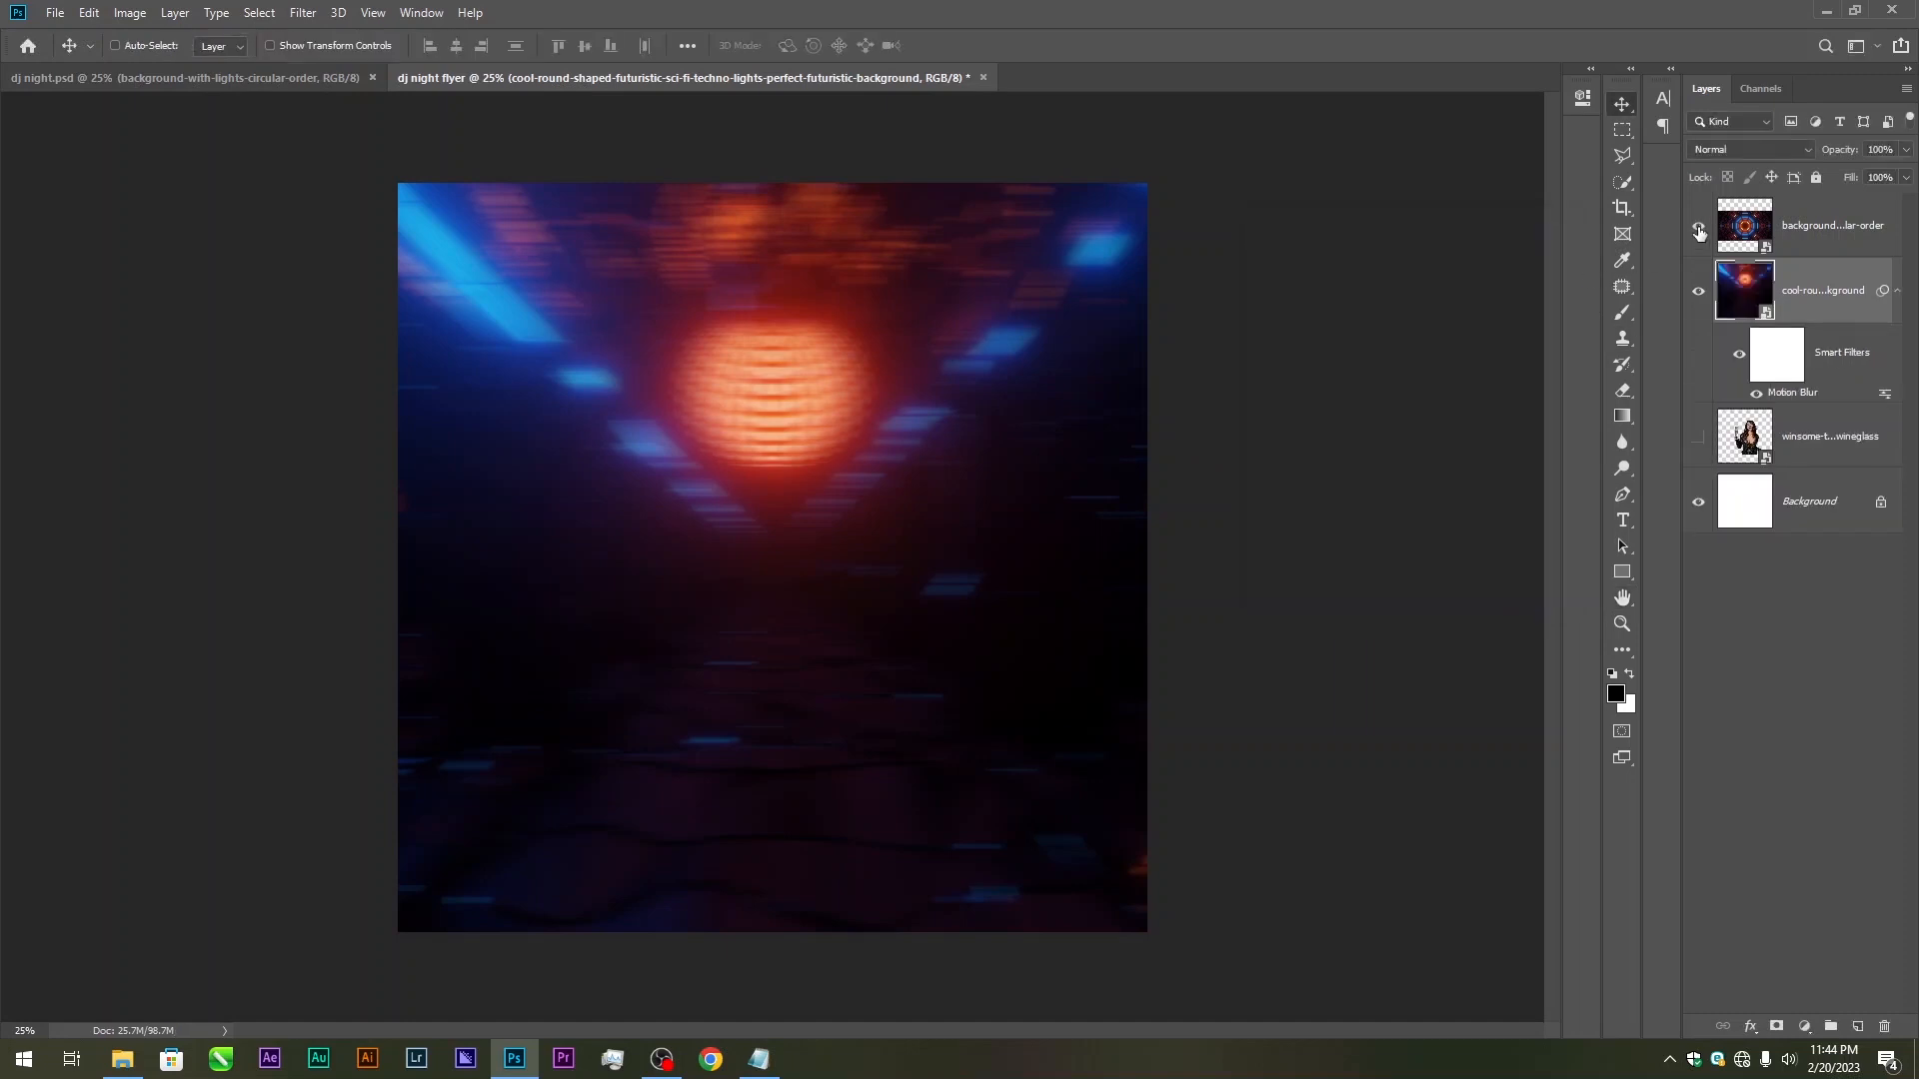
Show the circular-order lights layer and move it up to align with the canvas's top edge
{"action": "left_click", "coordinate": [1698, 232]}
{"action": "left_click", "coordinate": [1819, 225]}
{"action": "left_click_drag", "start_coordinate": [858, 485], "coordinate": [848, 329]}
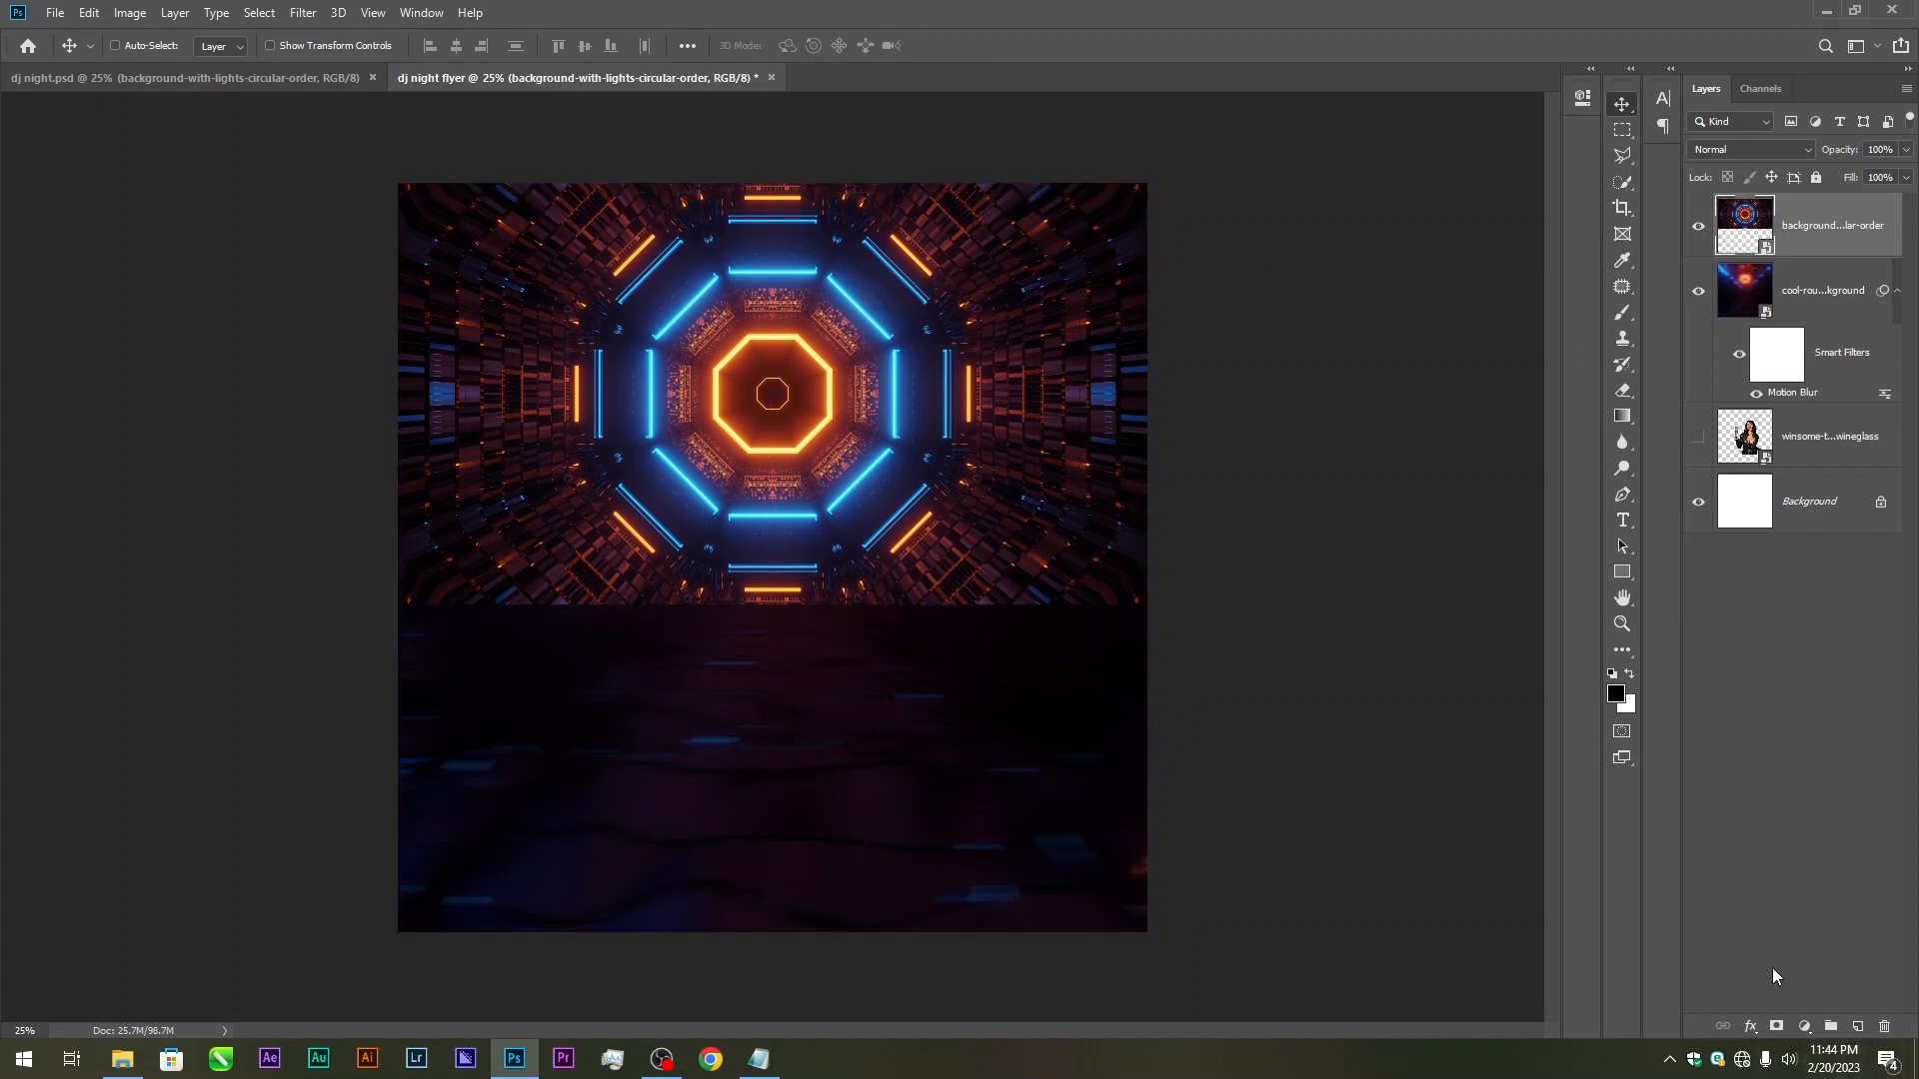
Add a layer mask to the circular-order lights layer and fade its edges with a soft black brush at size 1200
{"action": "left_click", "coordinate": [1774, 1028]}
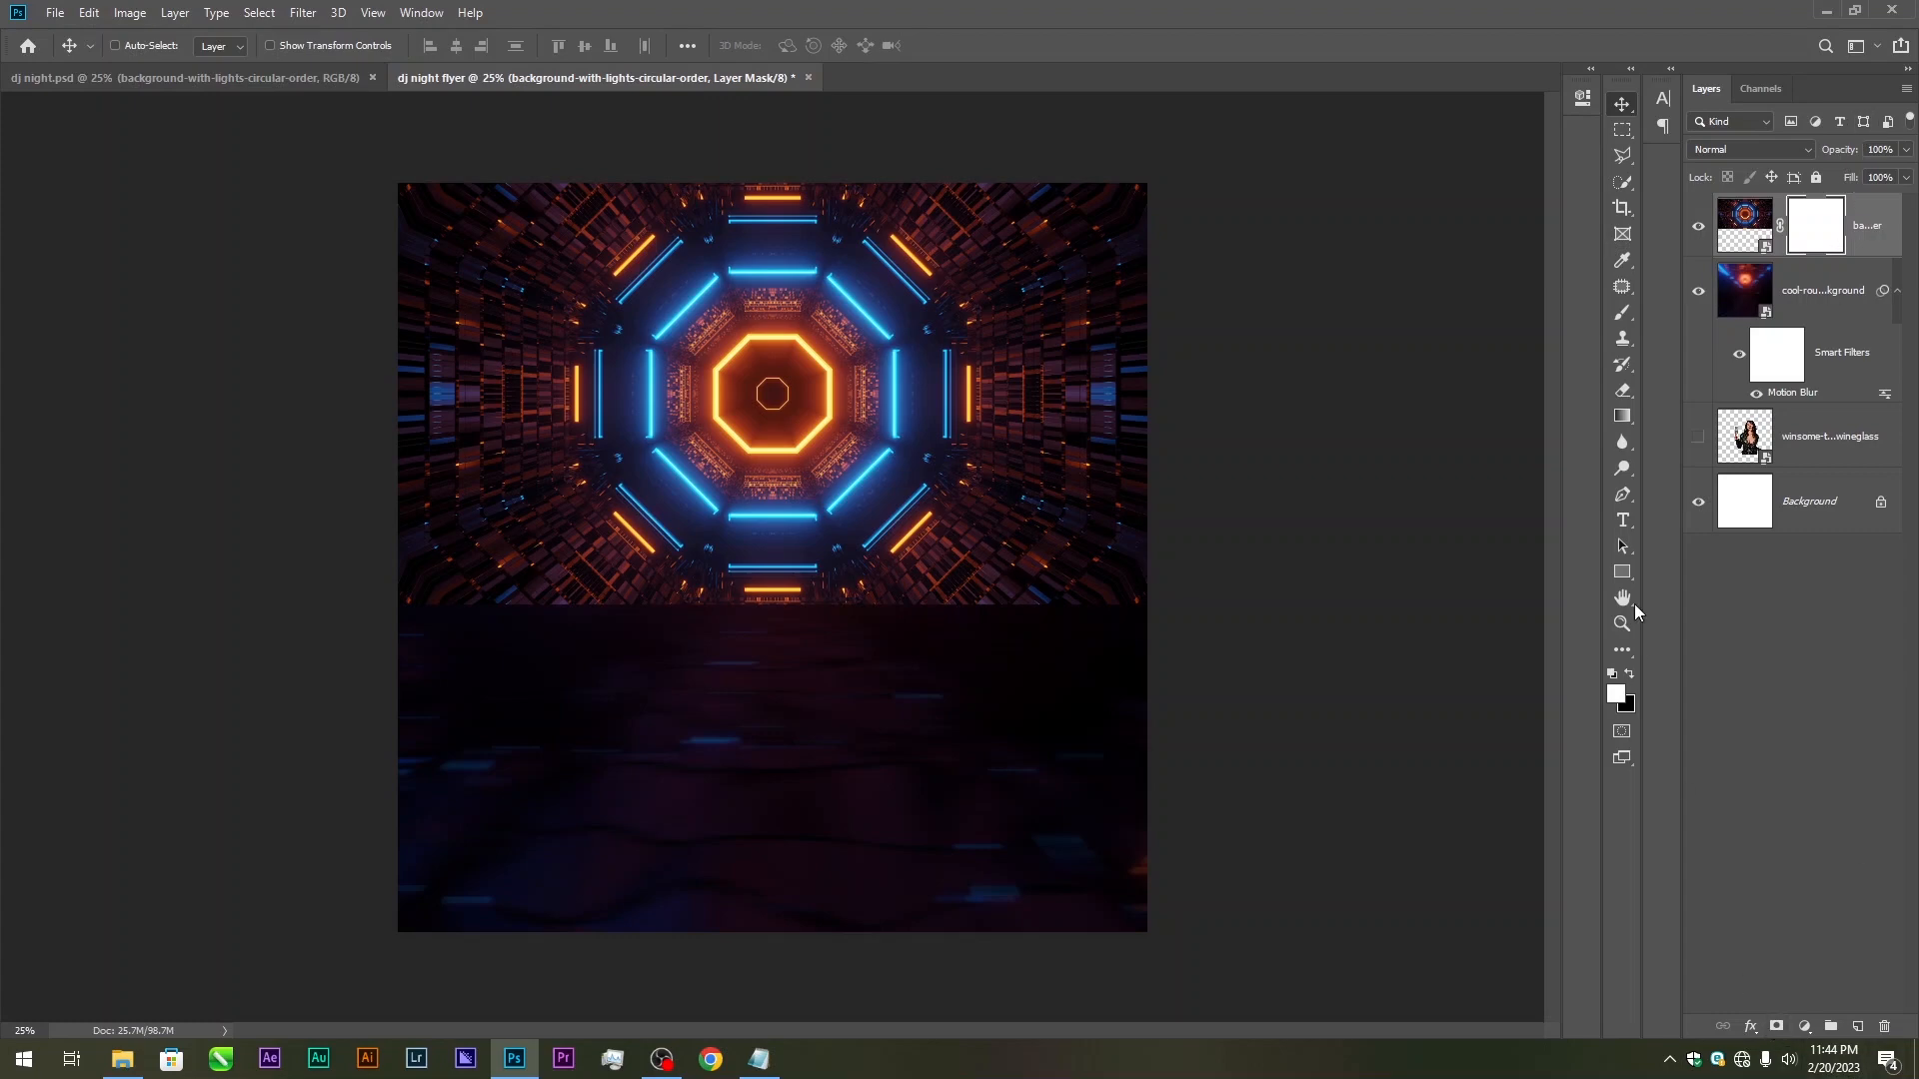
{"action": "left_click", "coordinate": [1620, 316]}
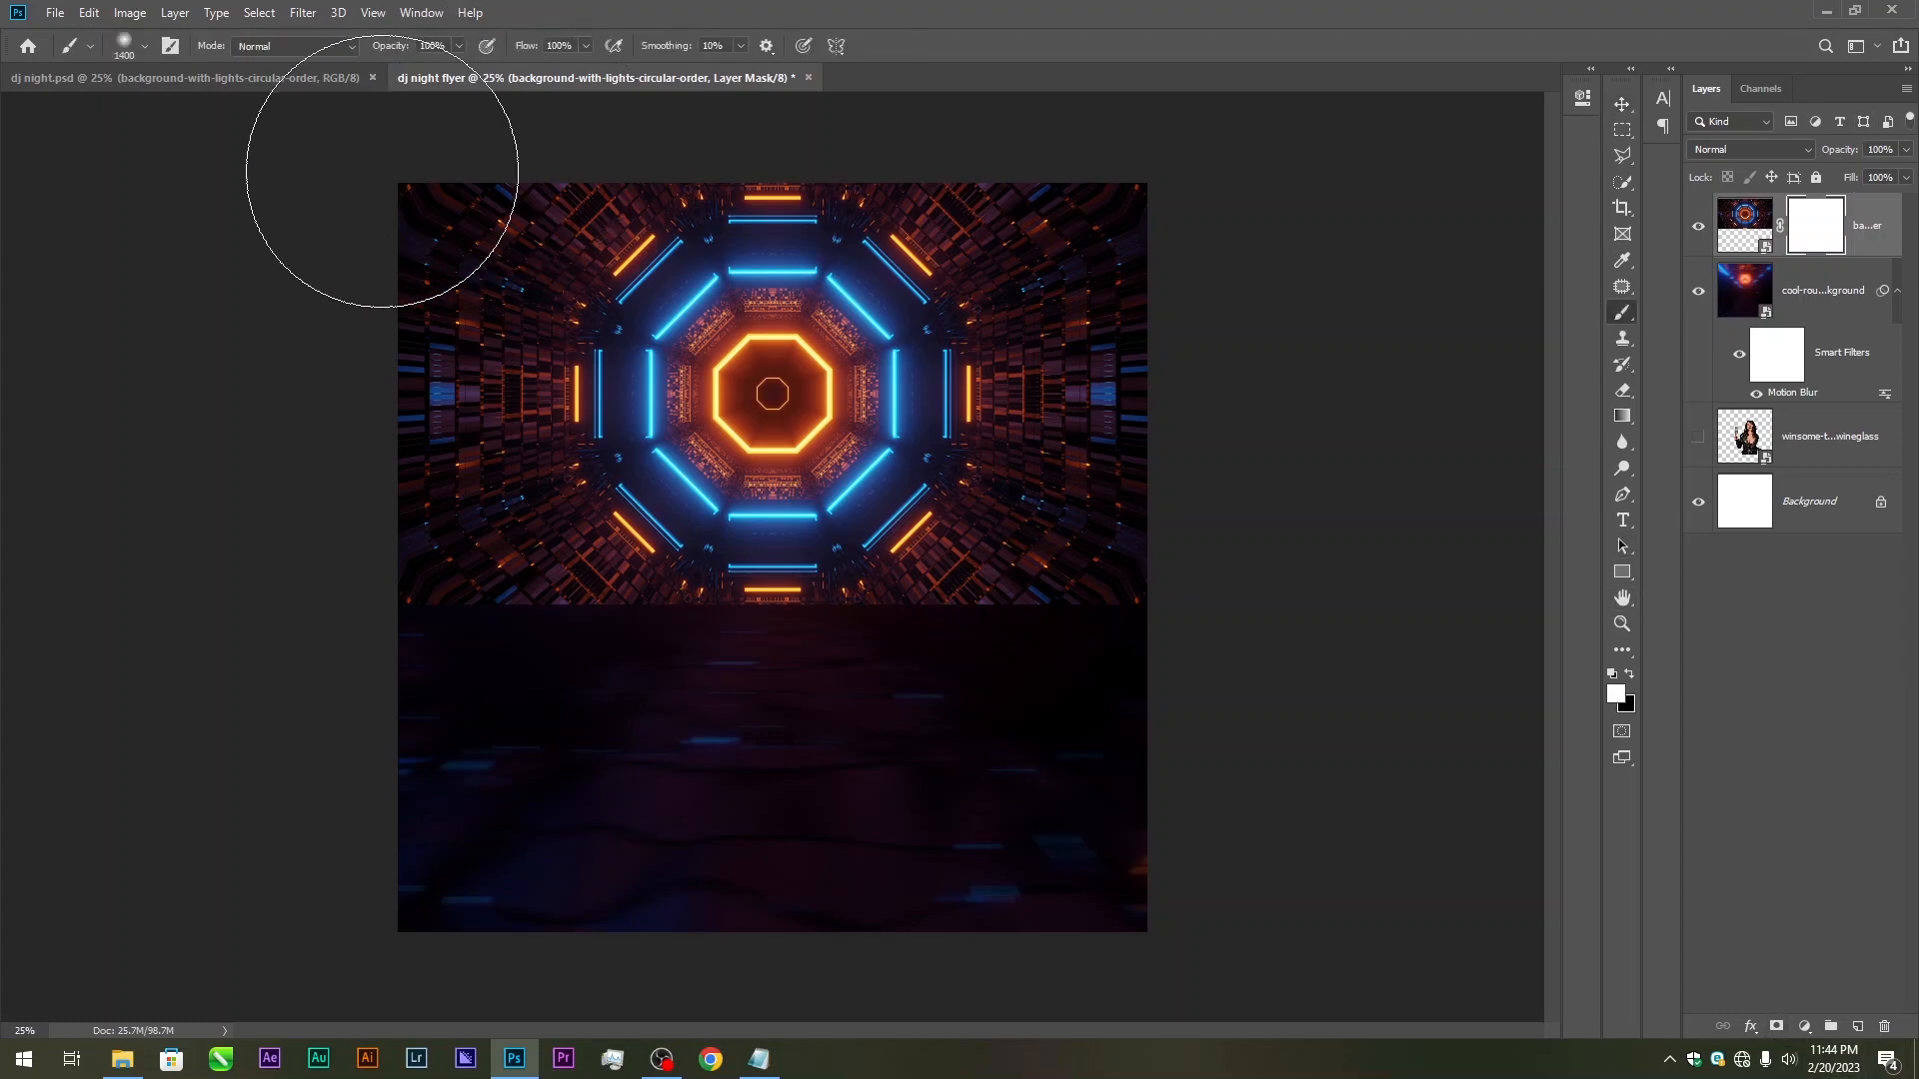
{"action": "key", "text": "bracketleft"}
{"action": "key", "text": "bracketleft"}
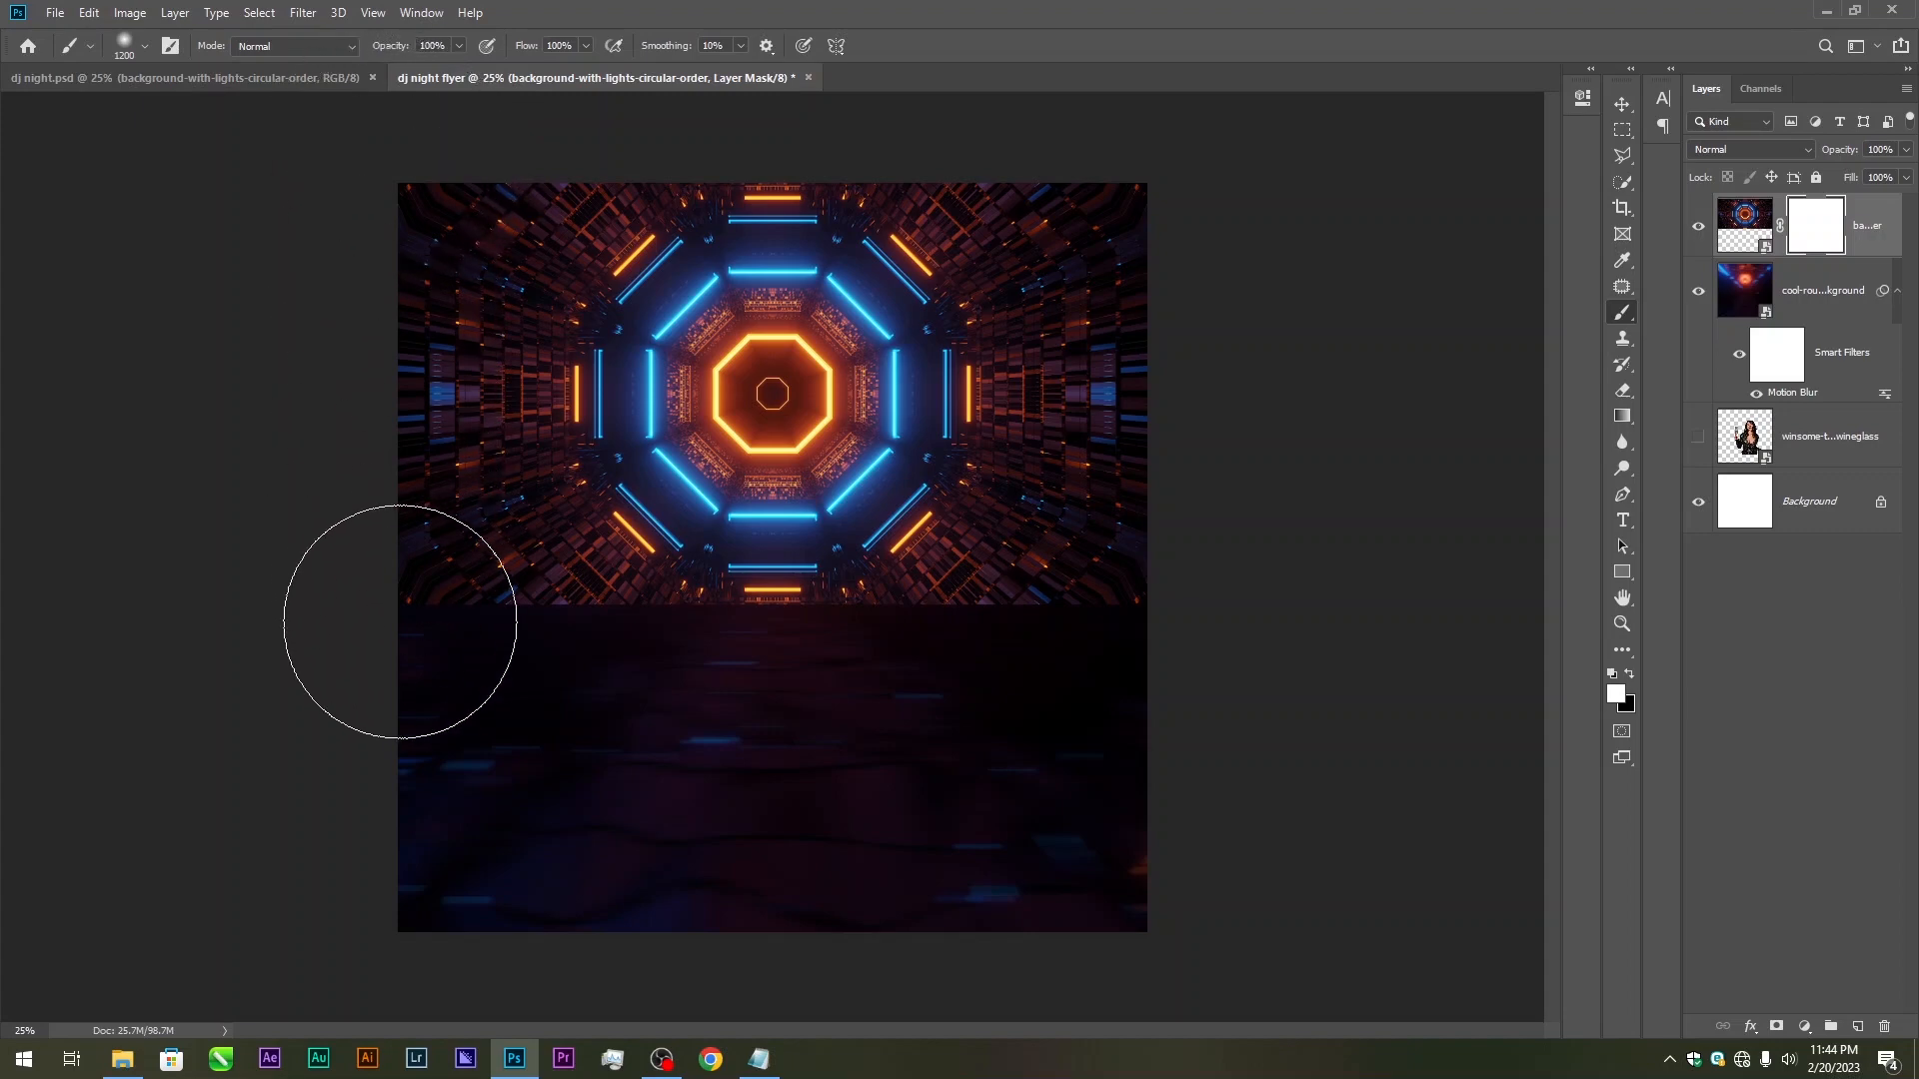
{"action": "left_click", "coordinate": [1628, 678]}
{"action": "mouse_move", "coordinate": [427, 120]}
{"action": "left_mouse_down"}
{"action": "mouse_move", "coordinate": [384, 414]}
{"action": "mouse_move", "coordinate": [399, 734]}
{"action": "mouse_move", "coordinate": [377, 544]}
{"action": "left_mouse_up"}
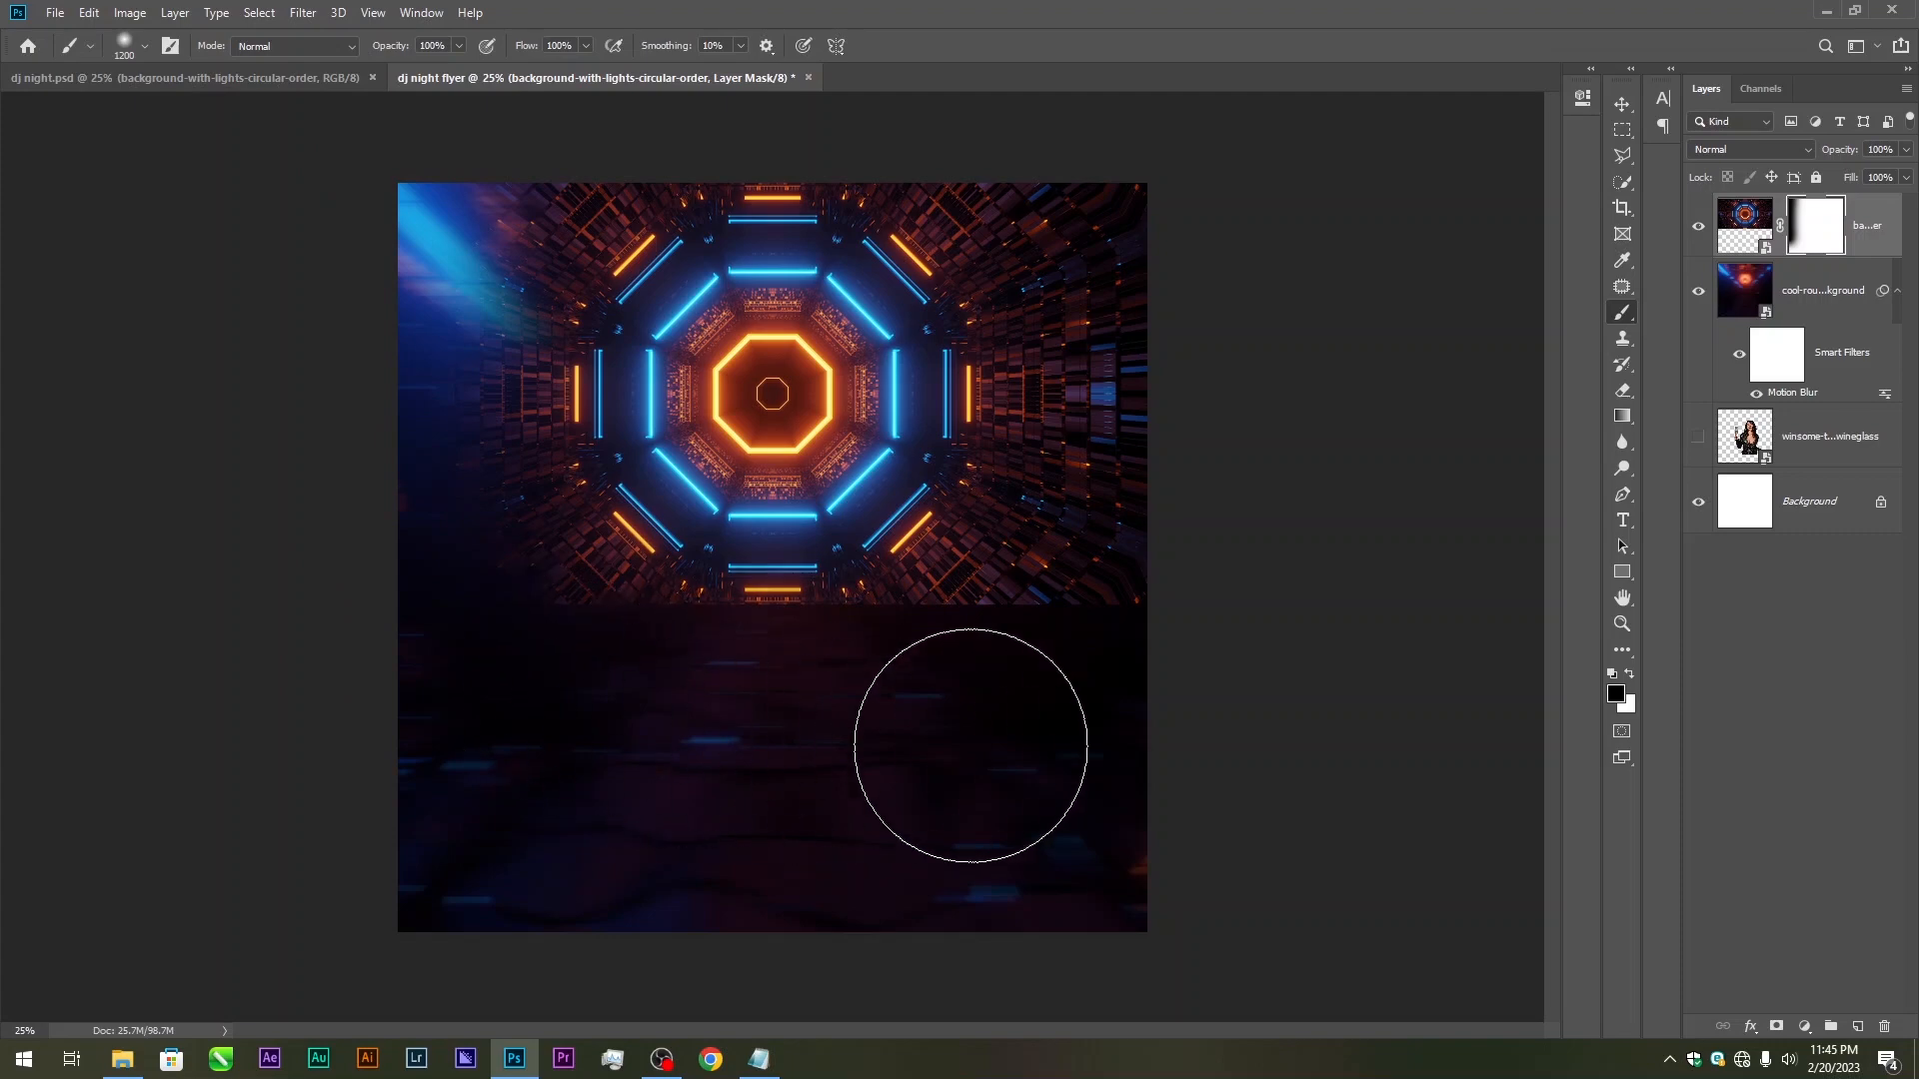
{"action": "mouse_move", "coordinate": [970, 745]}
{"action": "left_mouse_down"}
{"action": "mouse_move", "coordinate": [1178, 514]}
{"action": "mouse_move", "coordinate": [1182, 162]}
{"action": "left_mouse_up"}
{"action": "left_click_drag", "start_coordinate": [1169, 80], "coordinate": [862, 59]}
{"action": "left_click_drag", "start_coordinate": [434, 26], "coordinate": [499, 76]}
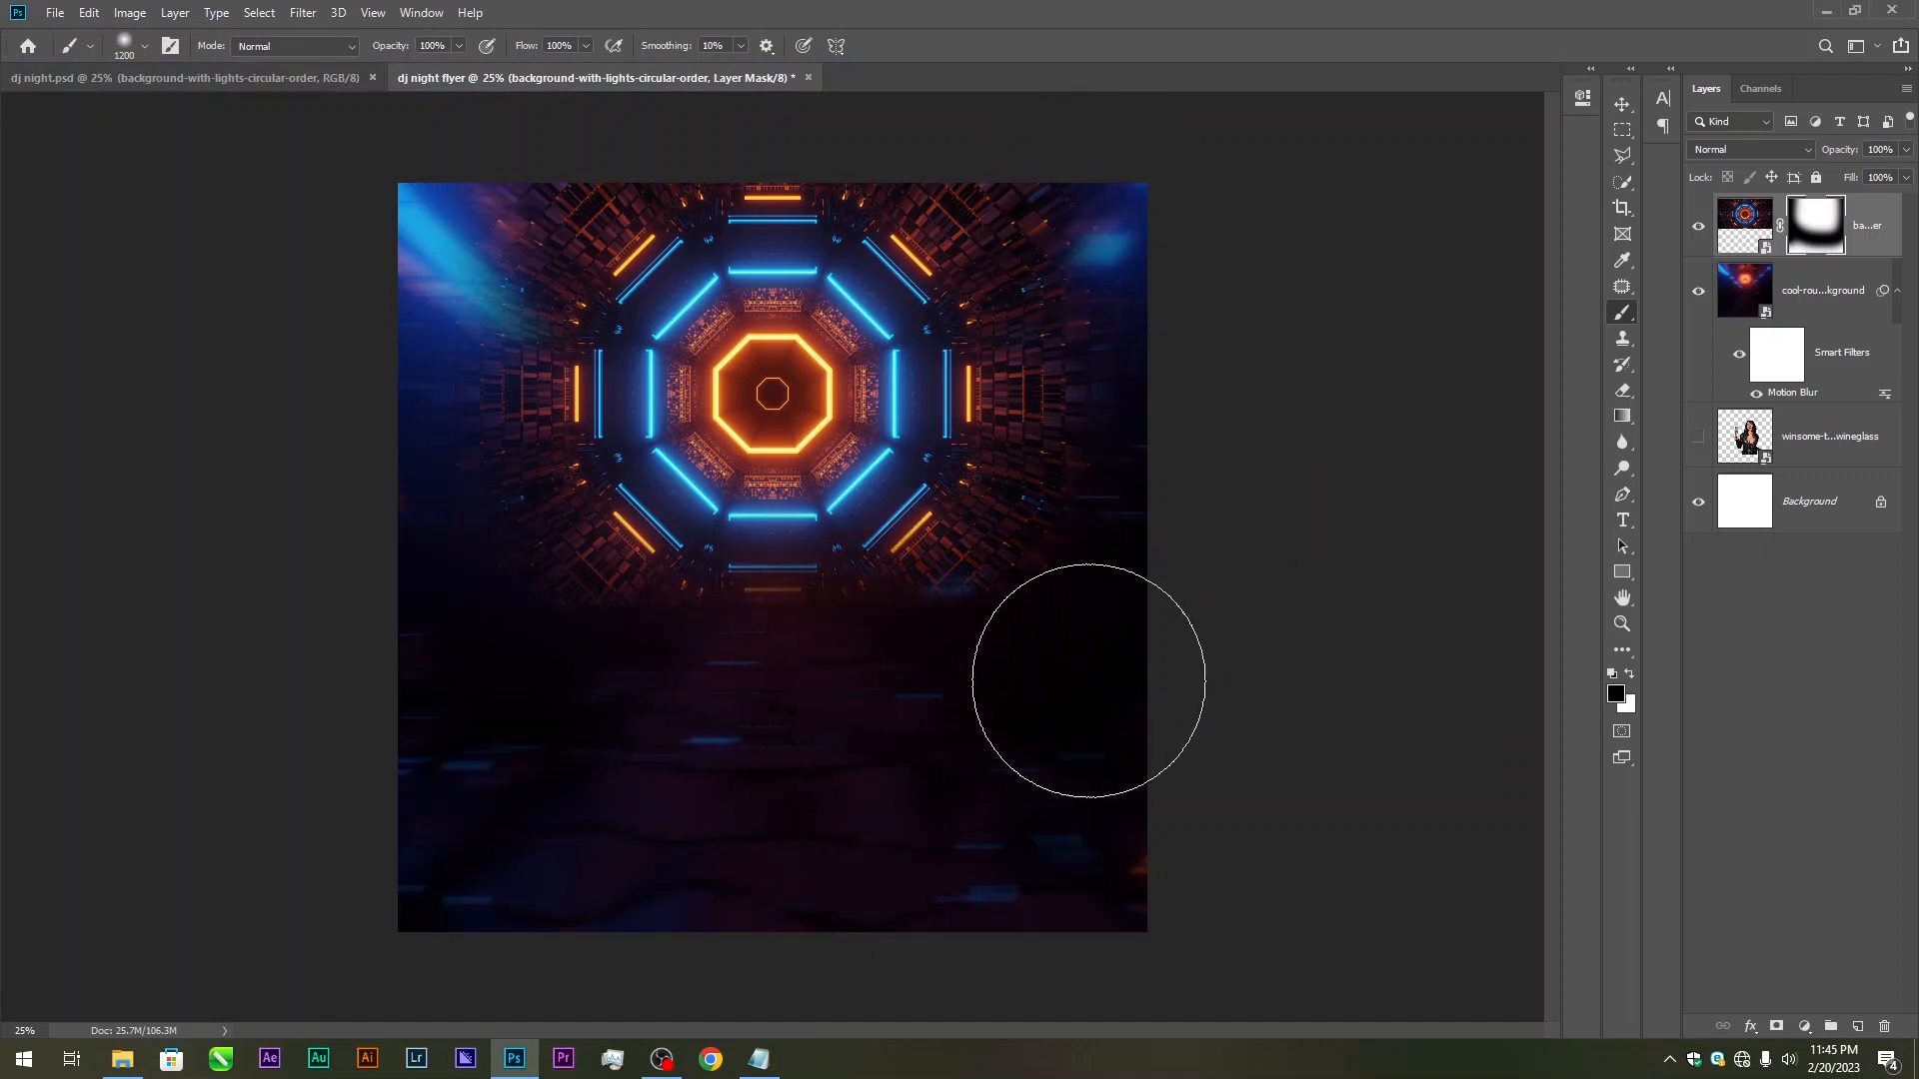
{"action": "mouse_move", "coordinate": [1088, 686]}
{"action": "left_mouse_down"}
{"action": "mouse_move", "coordinate": [1148, 193]}
{"action": "mouse_move", "coordinate": [1082, 143]}
{"action": "left_mouse_up"}
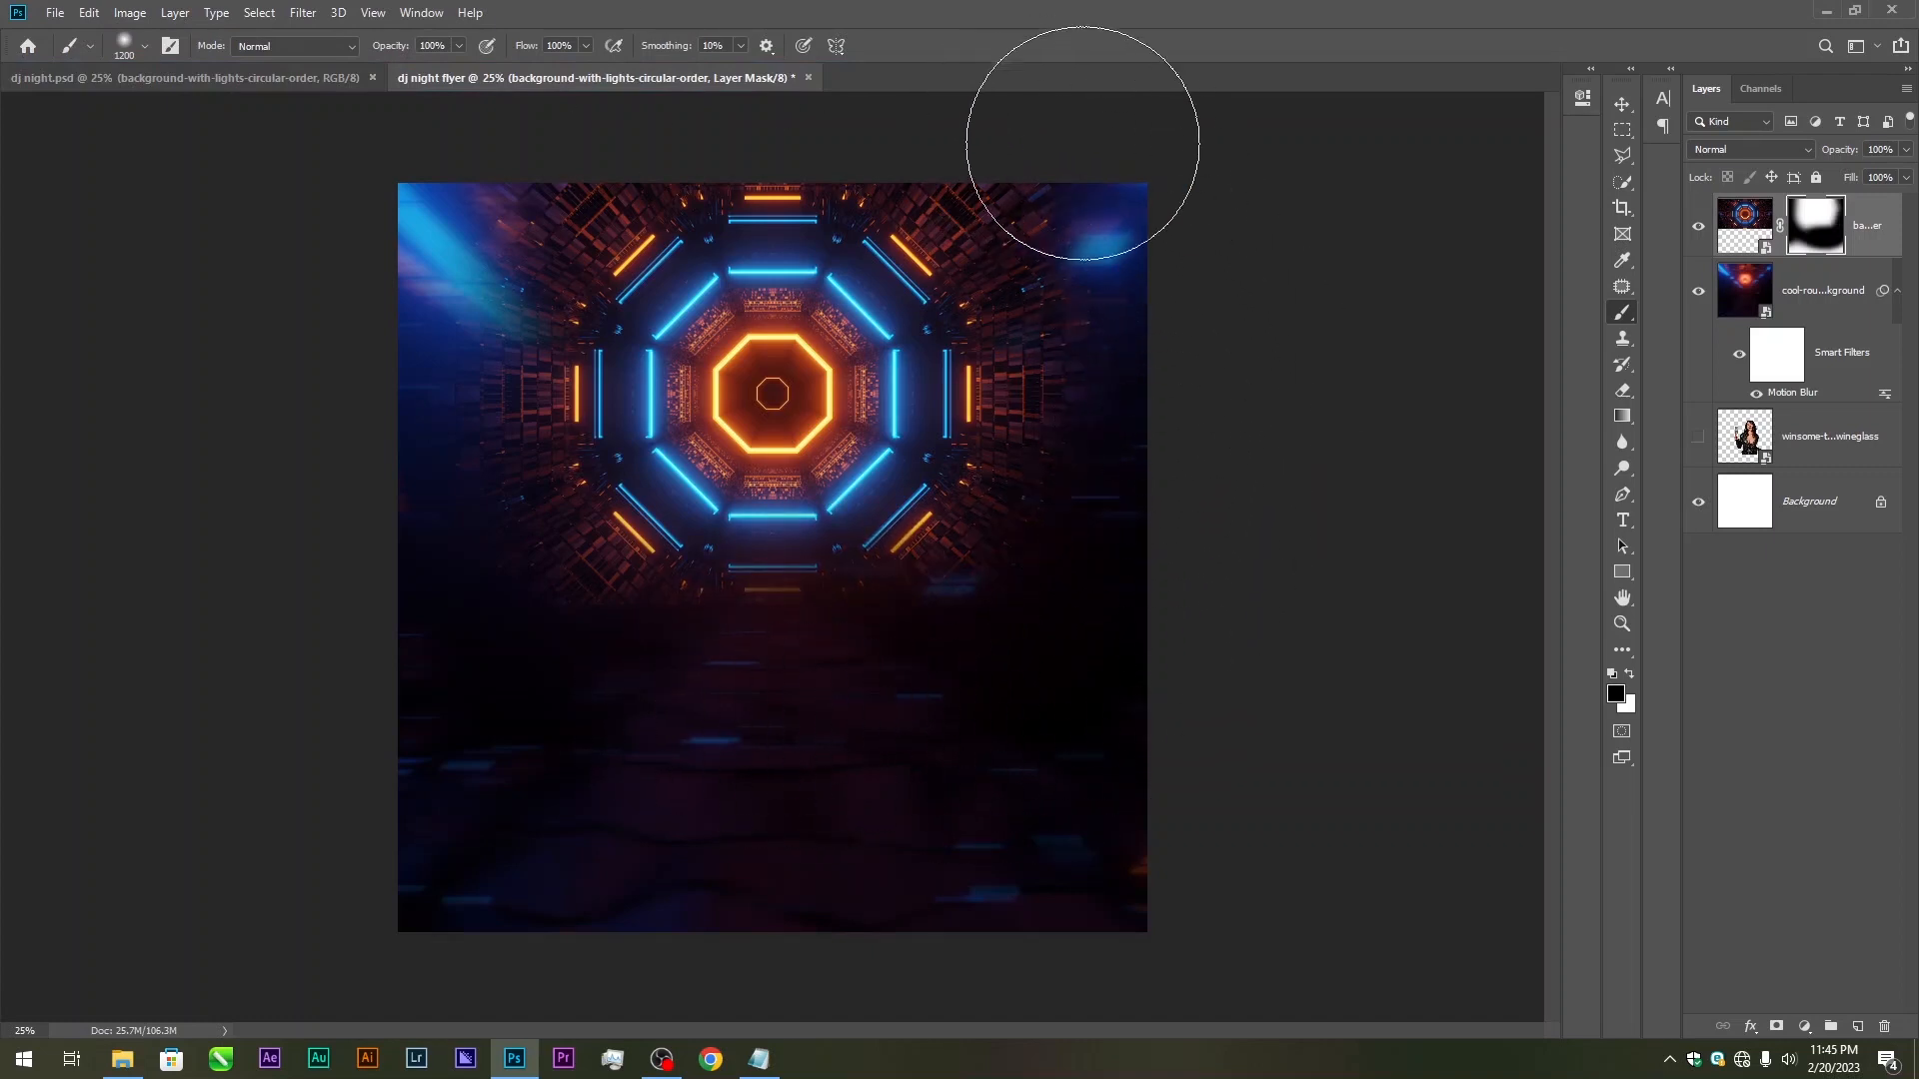
Enlarge the masked circular-order lights image to about 114% and save the document in Photoshop format as "dj night flyer"
{"action": "left_click", "coordinate": [1621, 103]}
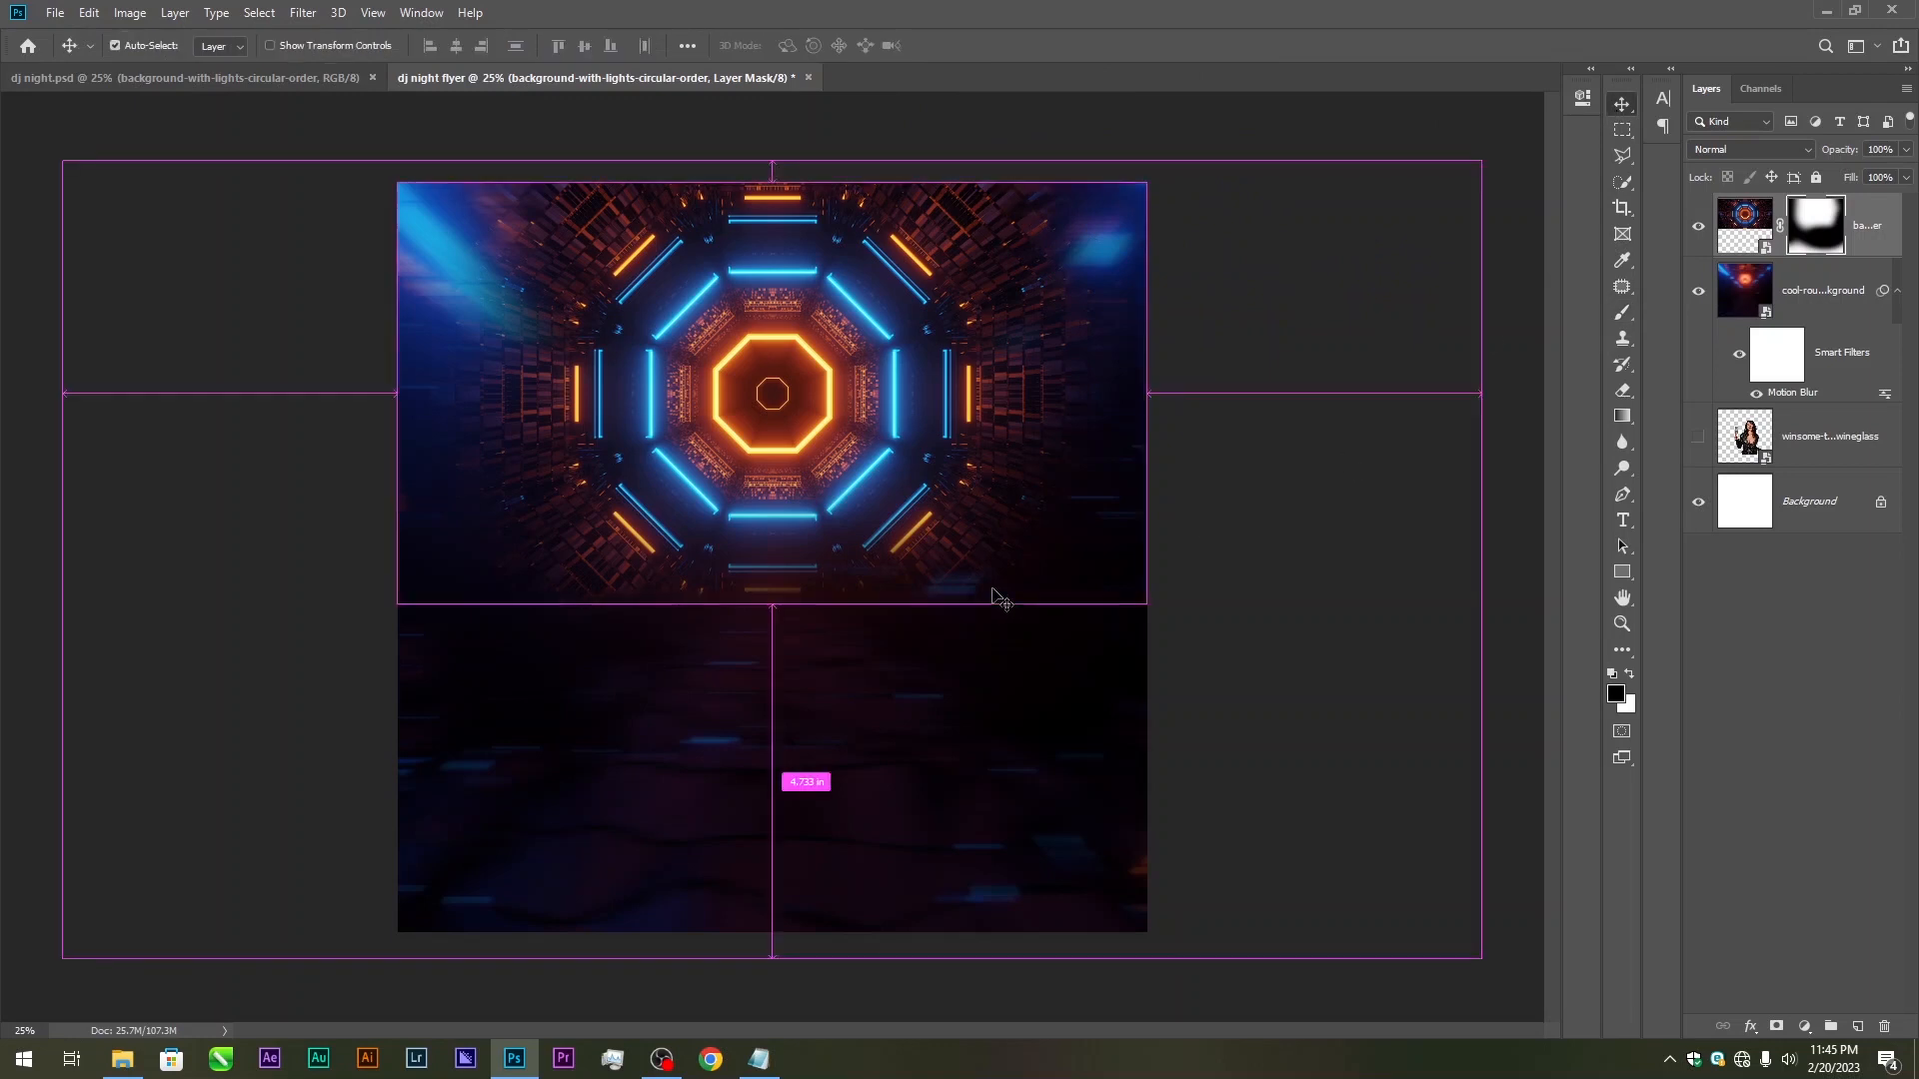
{"action": "key", "text": "ctrl+t"}
{"action": "left_click_drag", "start_coordinate": [780, 608], "coordinate": [768, 665]}
{"action": "key", "text": "Return"}
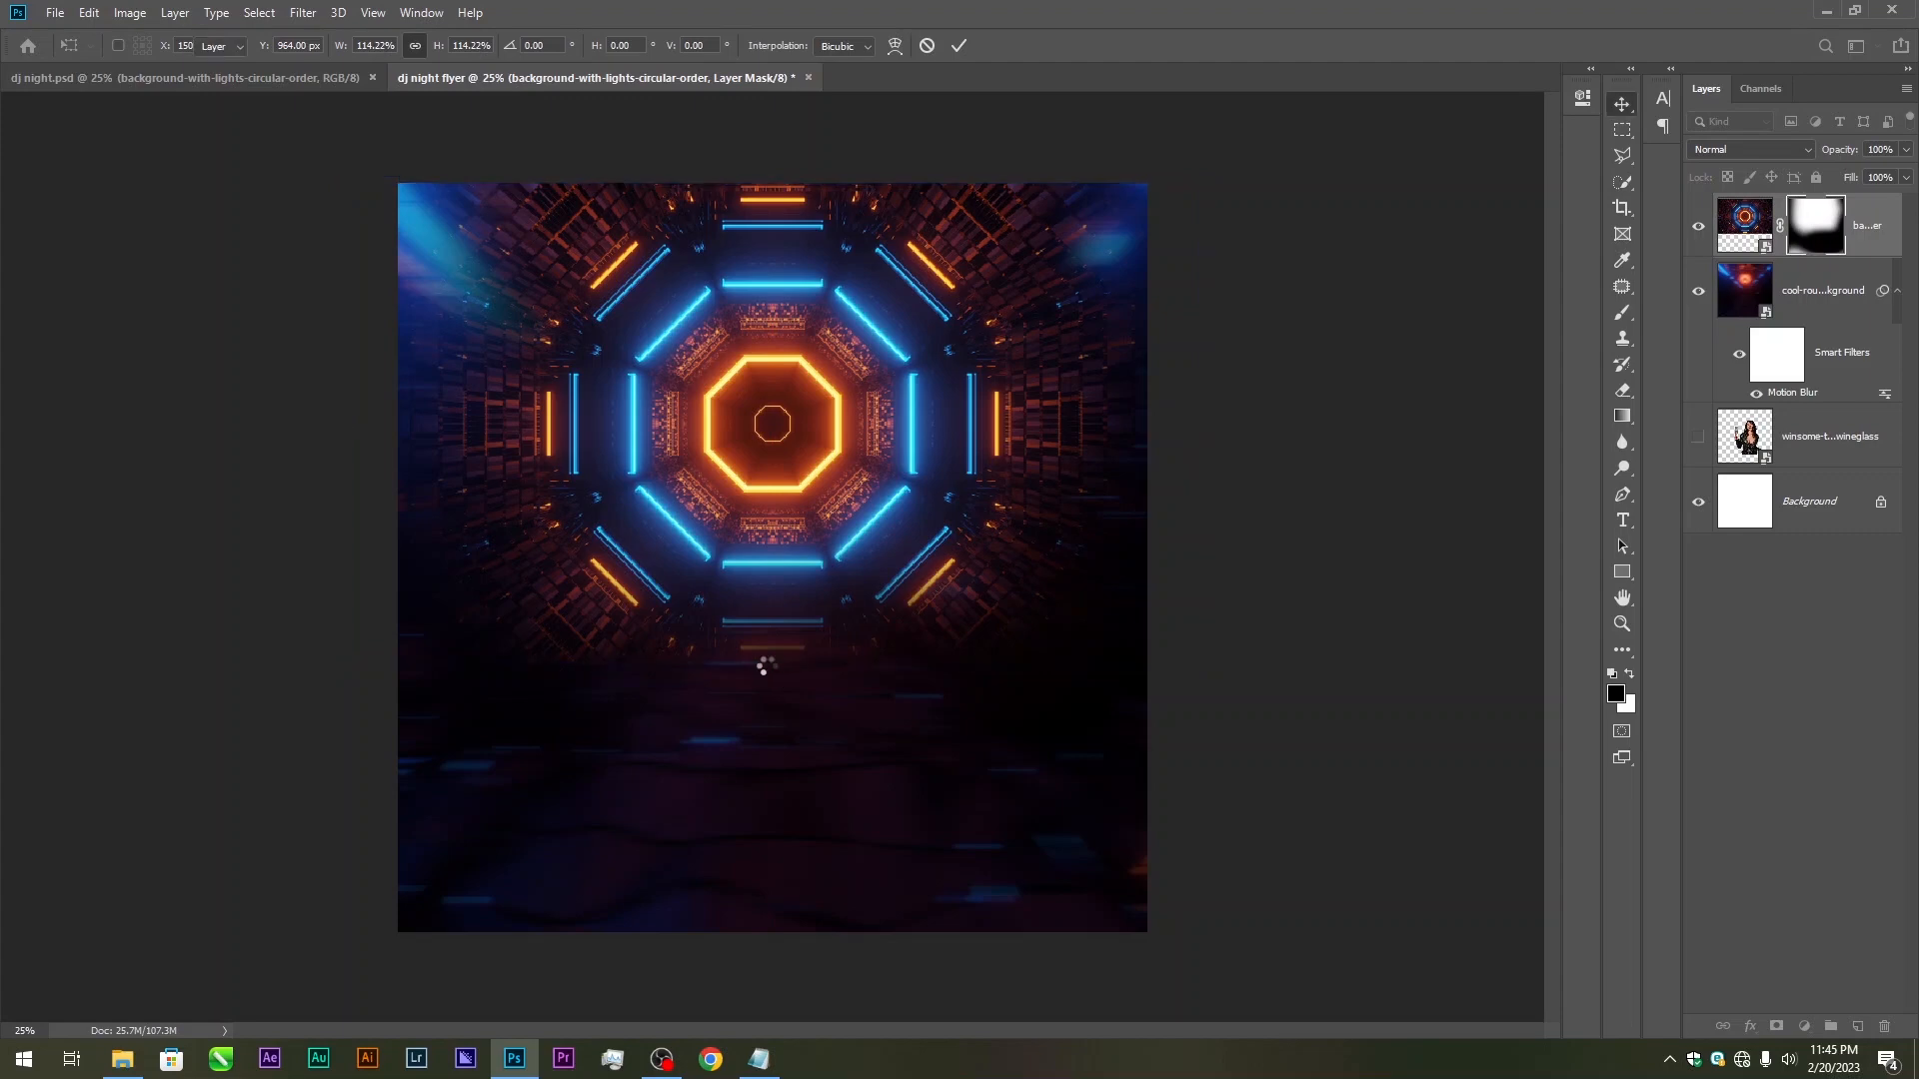
{"action": "key", "text": "ctrl+s"}
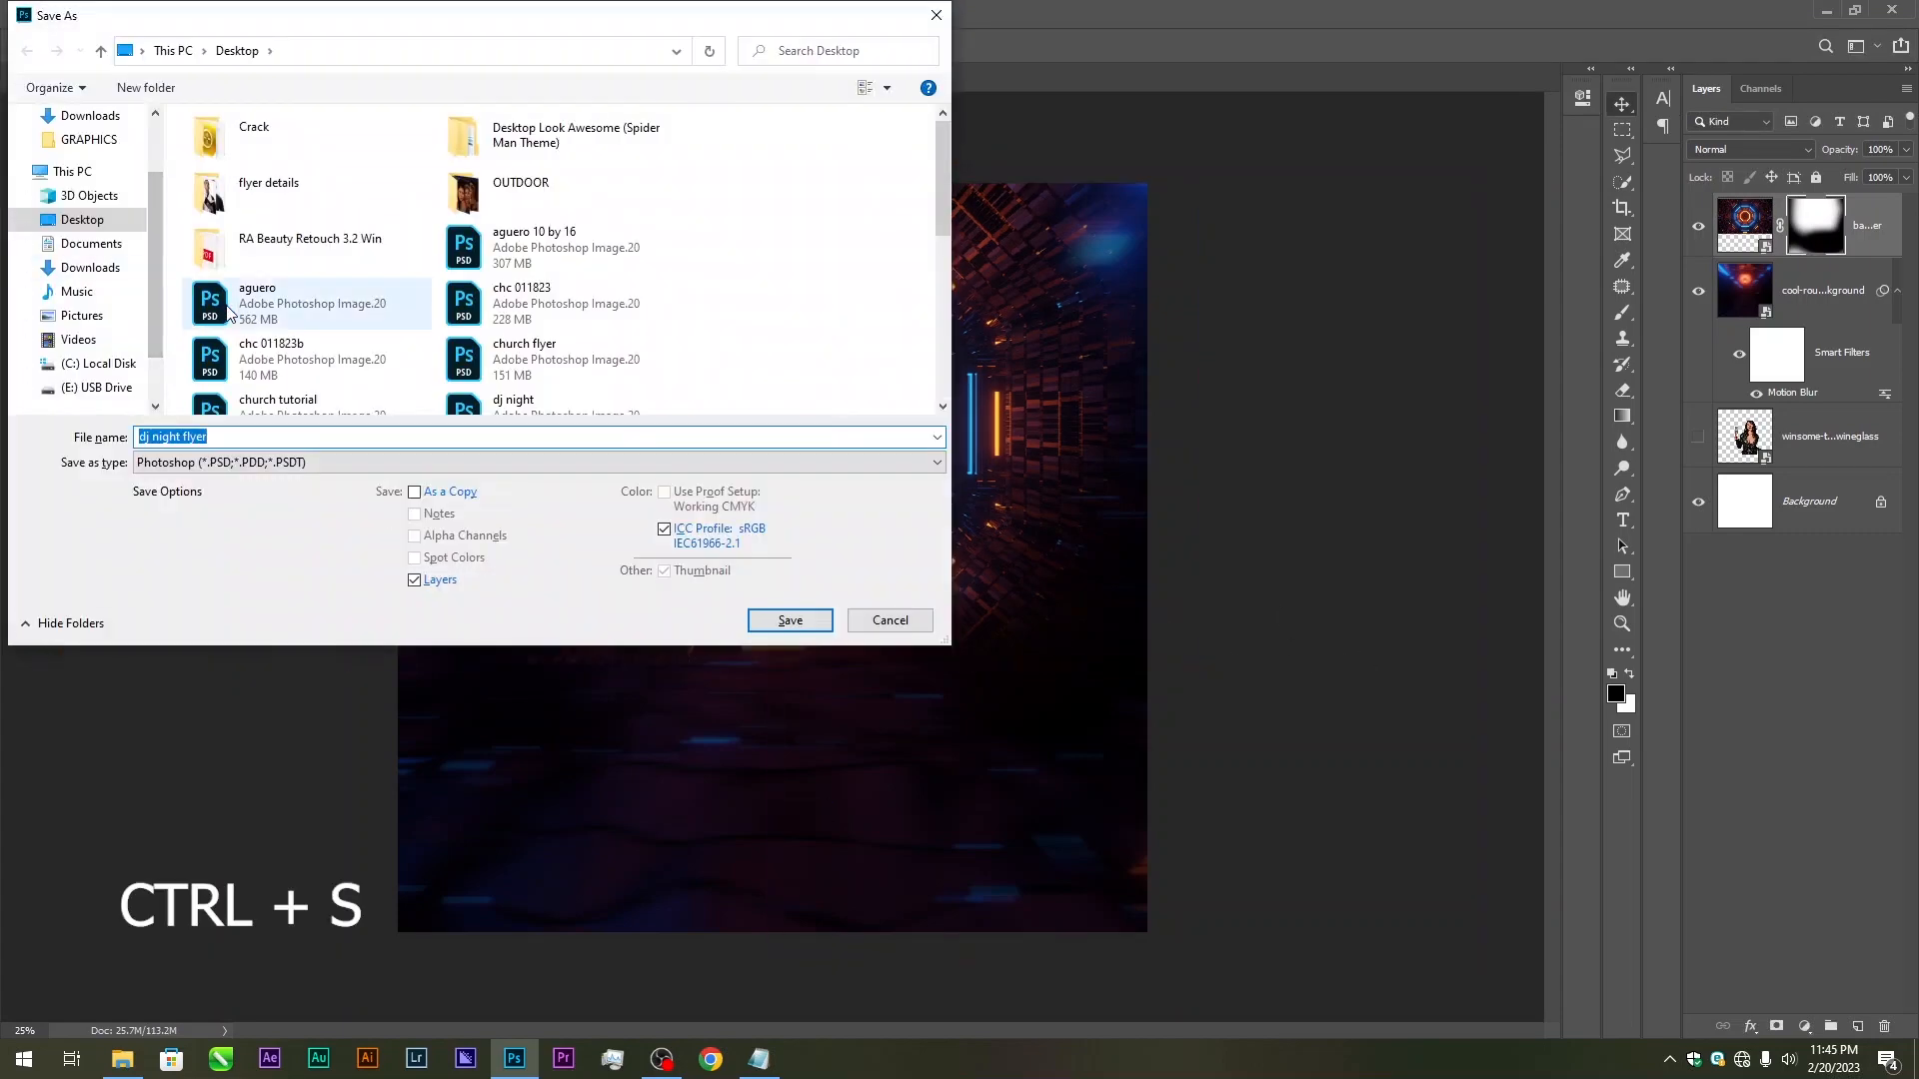
{"action": "left_click", "coordinate": [829, 628]}
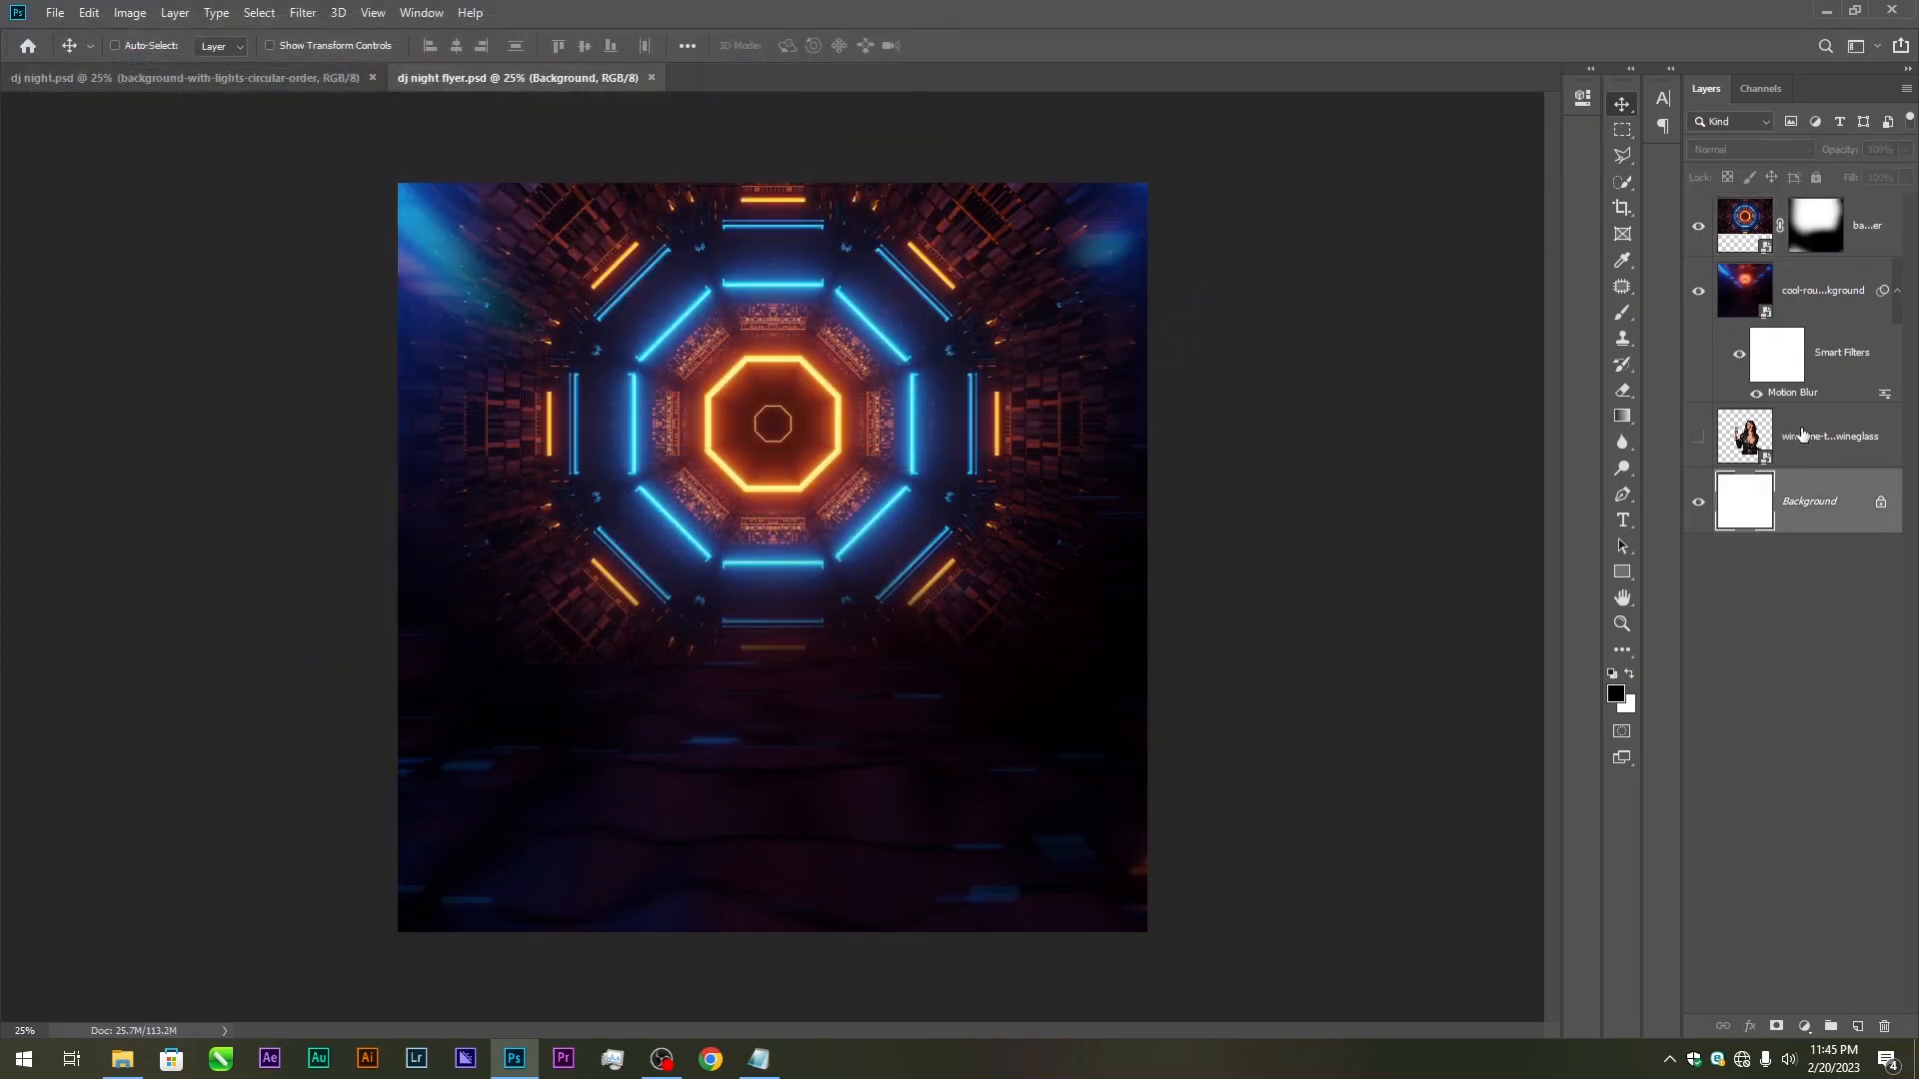
Bring the woman layer to the top of the layer stack, show it, and enlarge her to about 48% on the canvas's left half
{"action": "left_click_drag", "start_coordinate": [1829, 435], "coordinate": [1794, 205]}
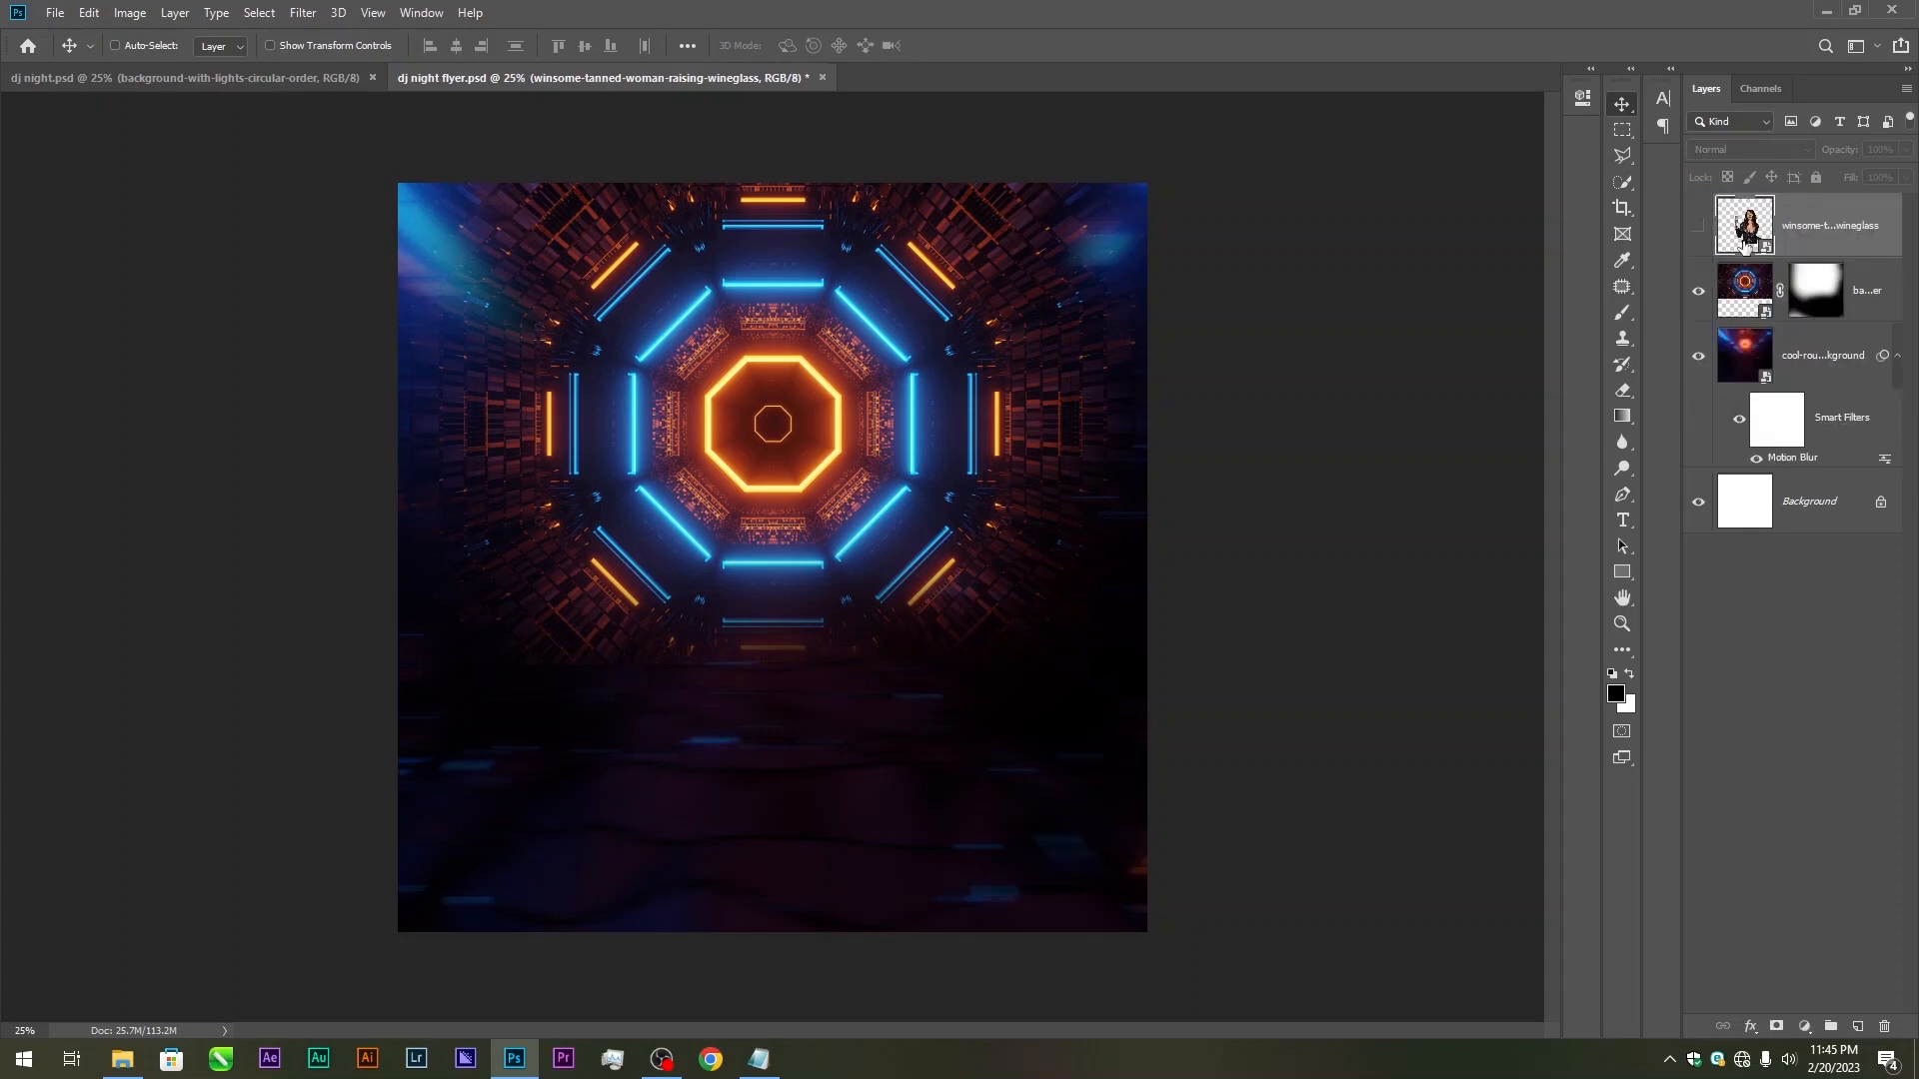
{"action": "left_click", "coordinate": [1697, 227]}
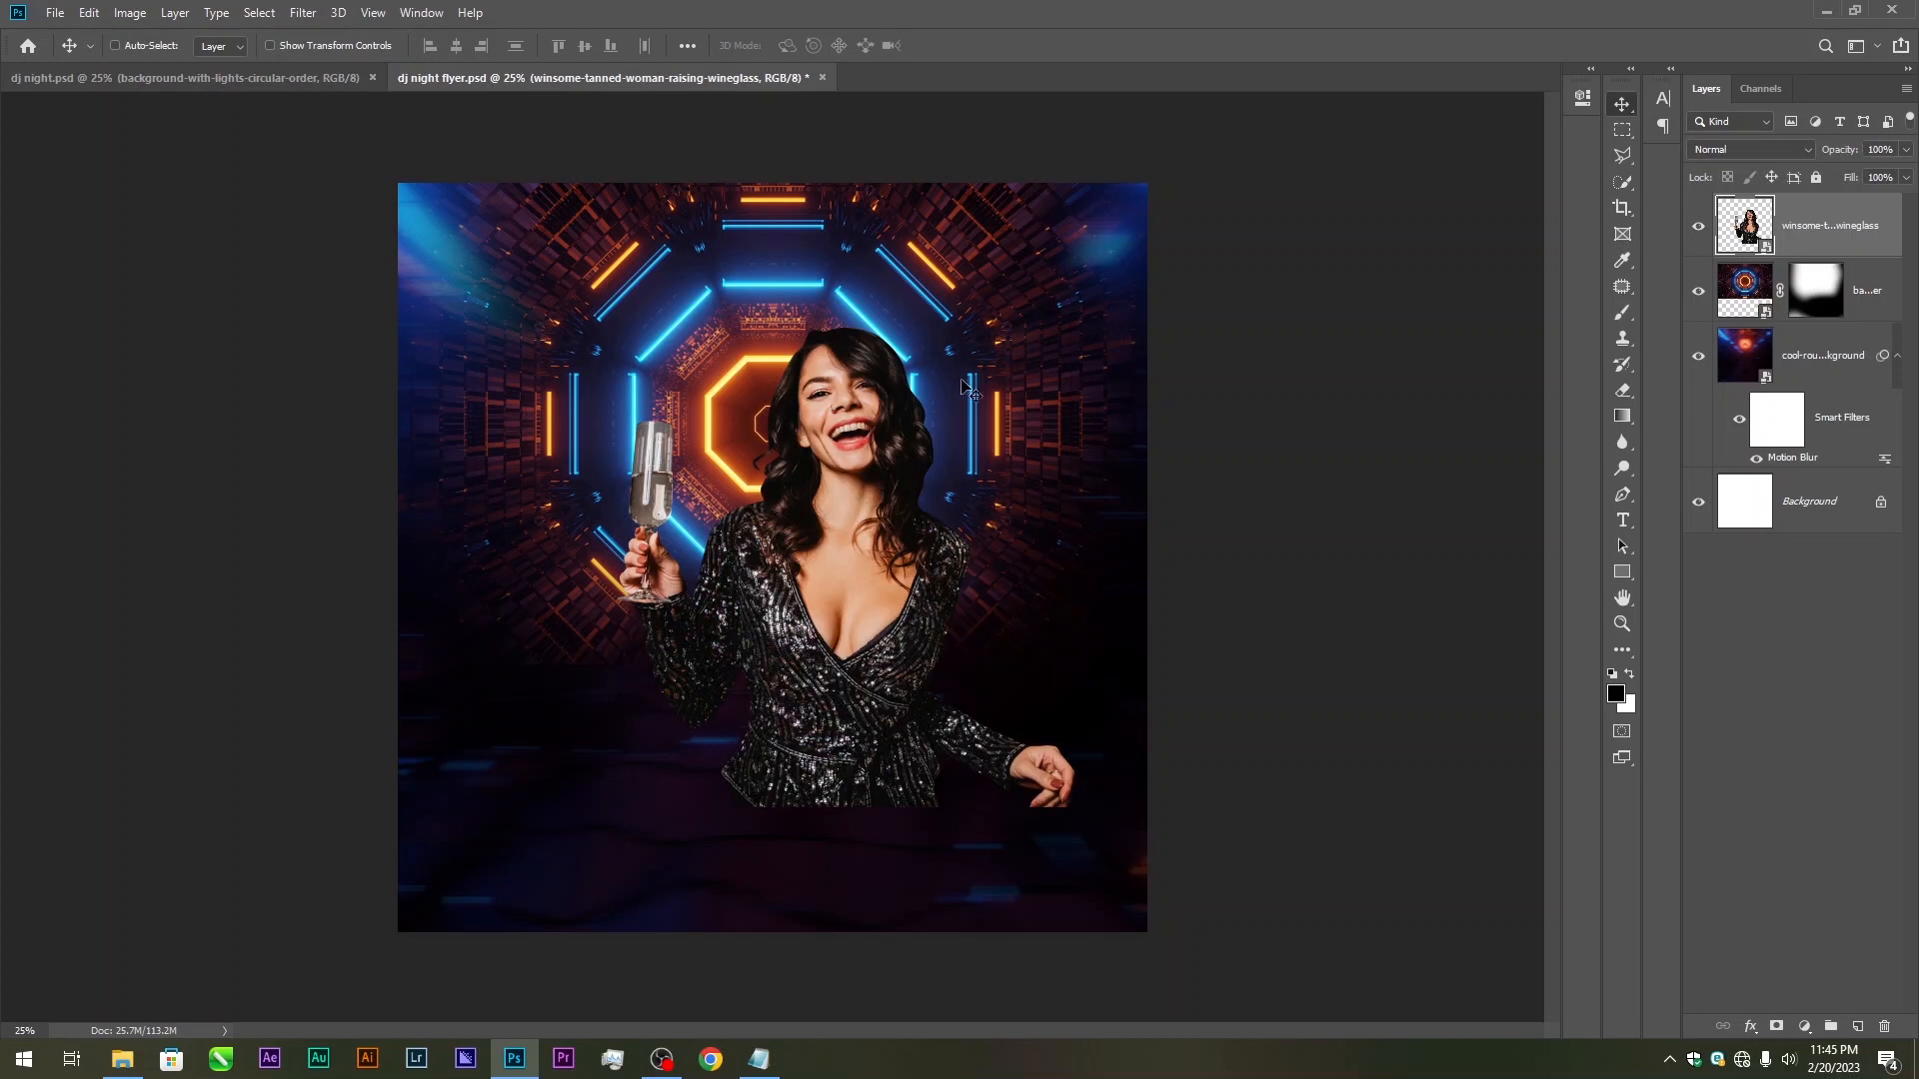
{"action": "left_click_drag", "start_coordinate": [834, 547], "coordinate": [640, 455]}
{"action": "key", "text": "ctrl+t"}
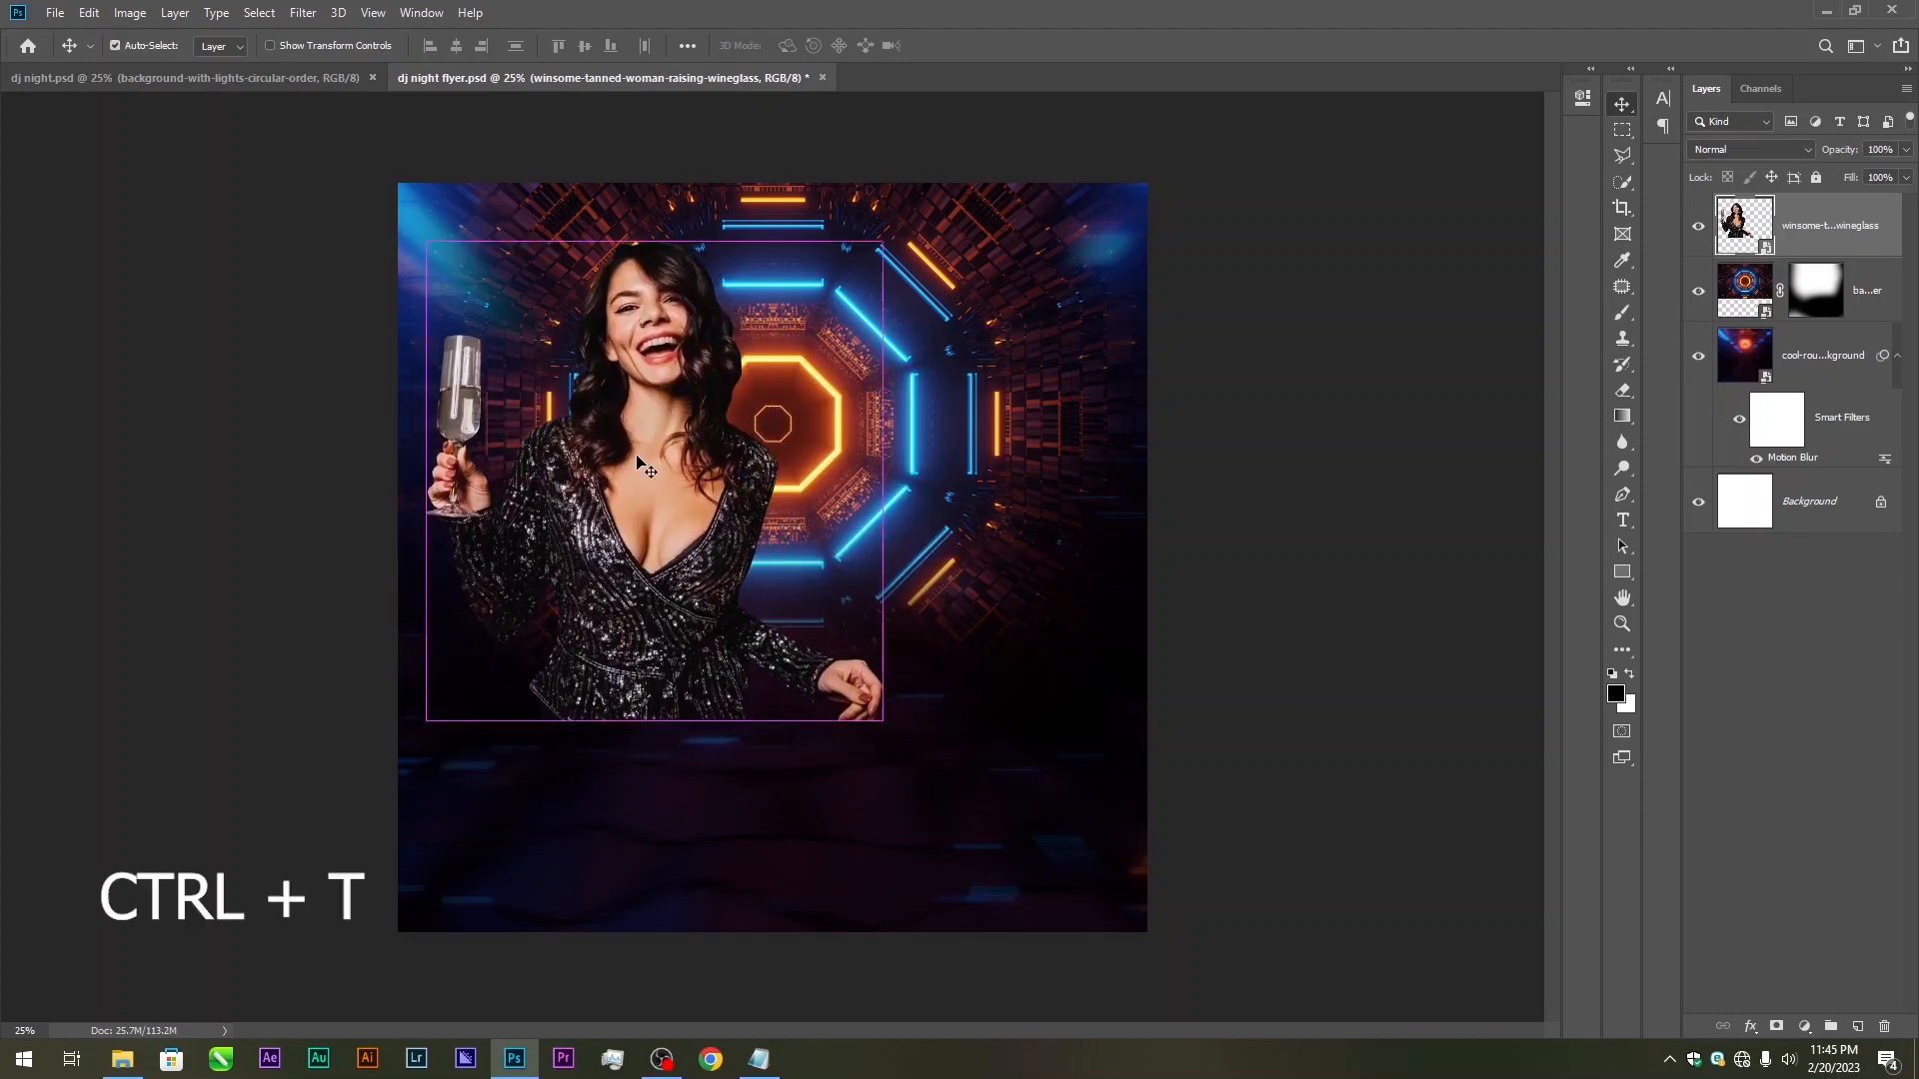
{"action": "left_click_drag", "start_coordinate": [580, 721], "coordinate": [581, 799]}
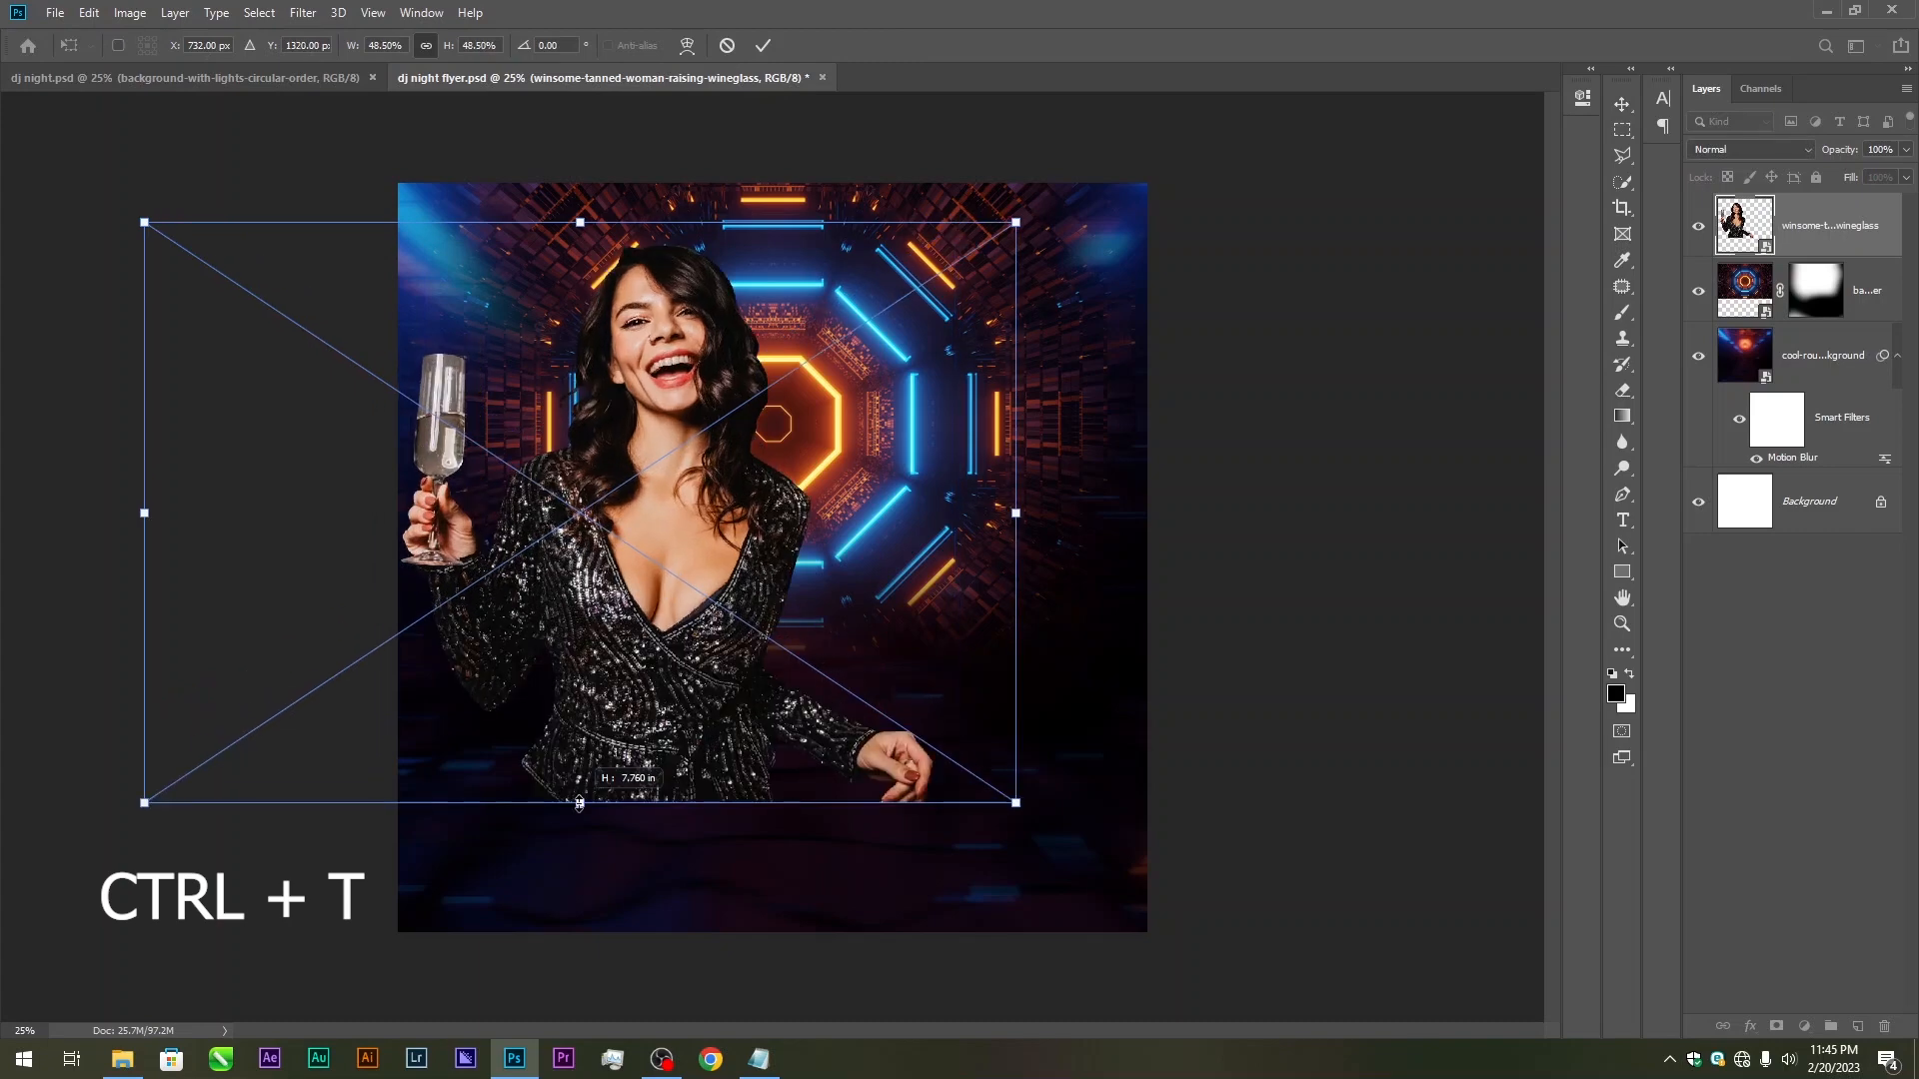
{"action": "key", "text": "Return"}
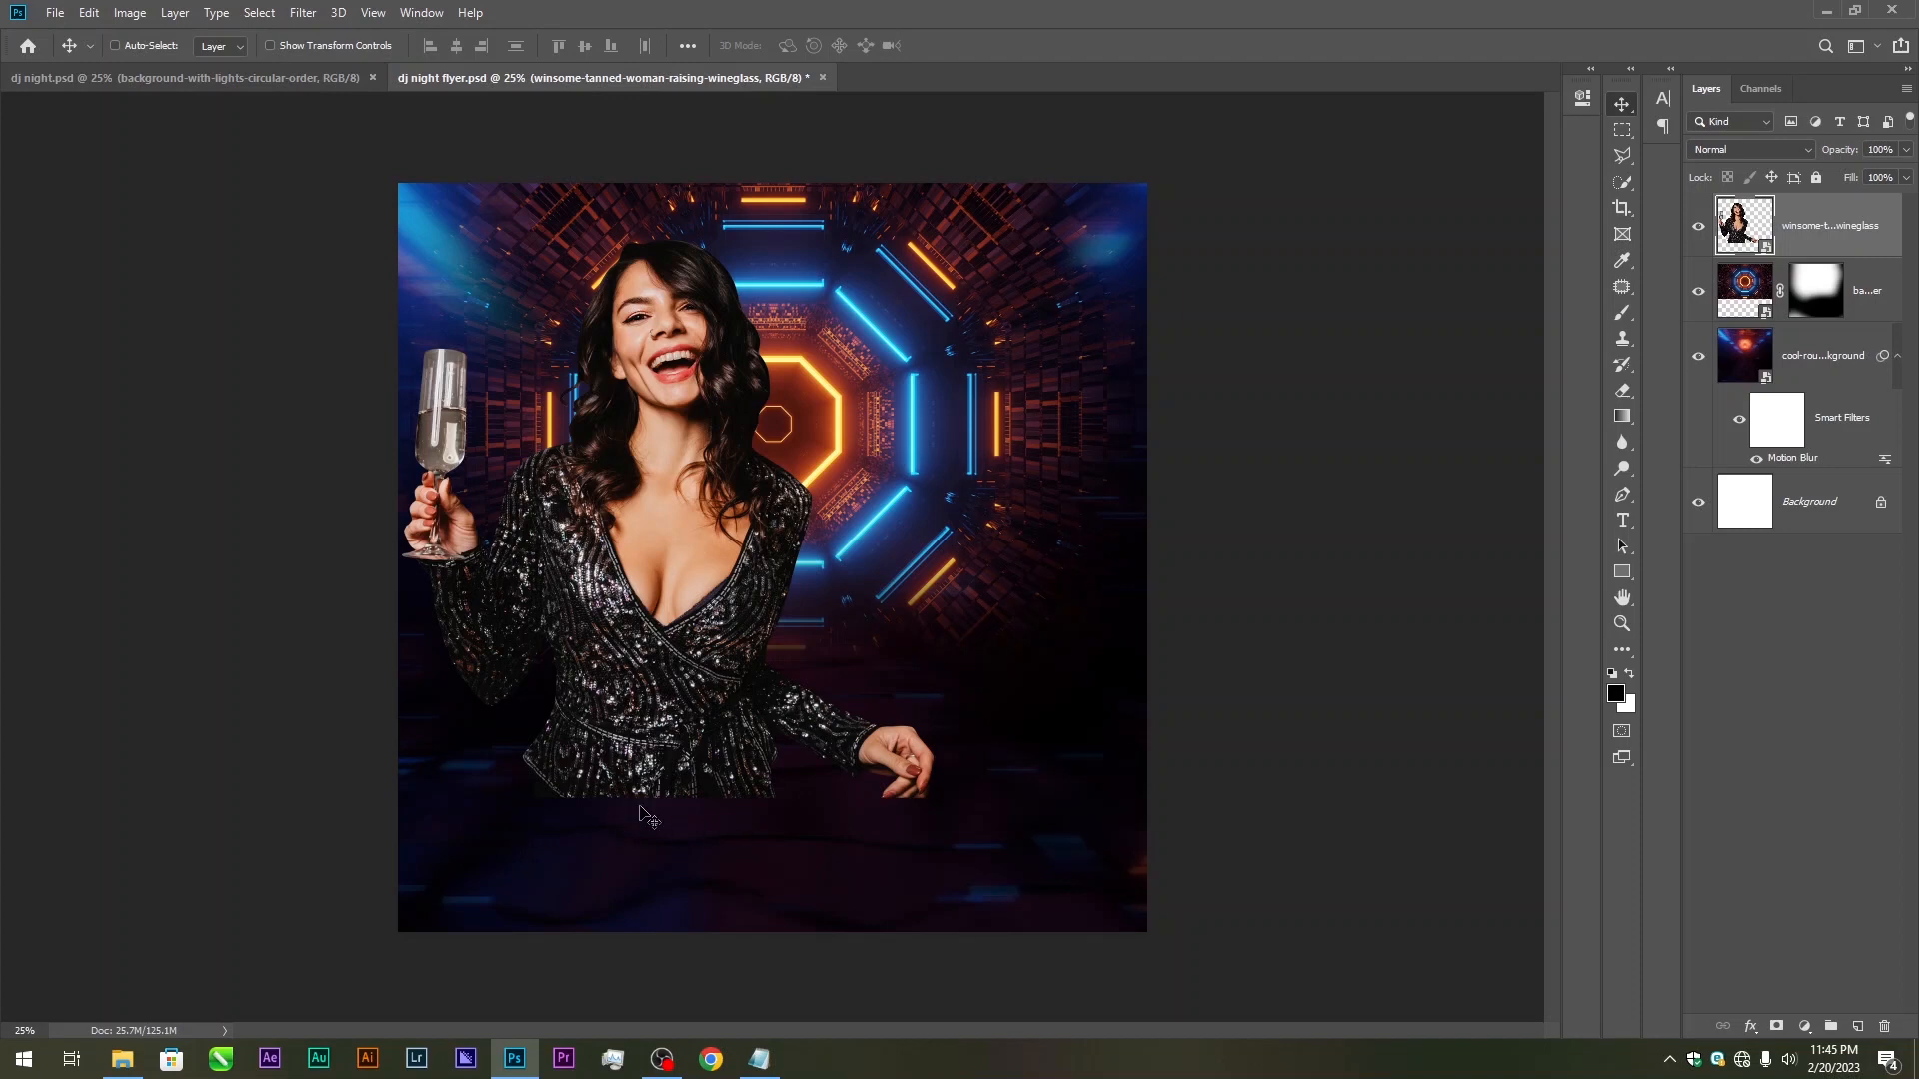
Add a layer mask to the woman, fade her lower edge with a soft black brush at size 600, and save the document
{"action": "left_click", "coordinate": [1775, 1026]}
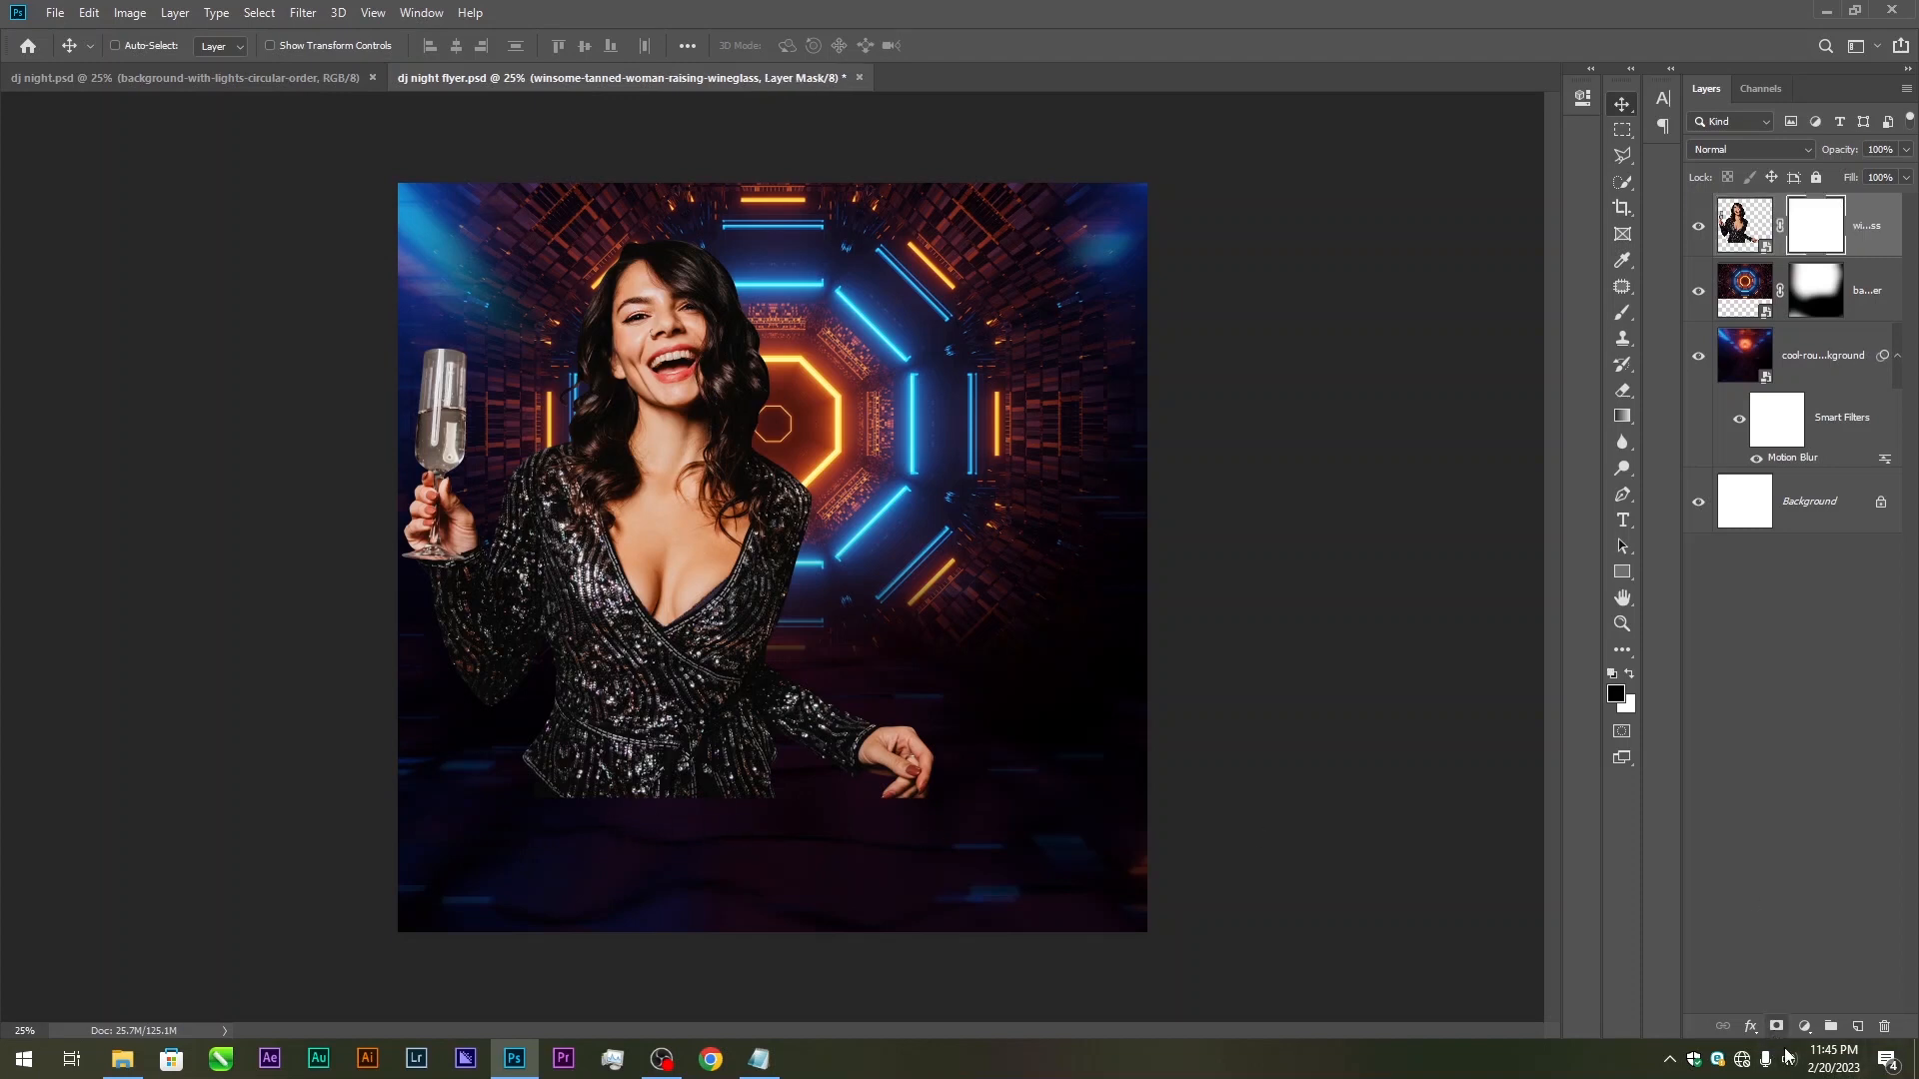
{"action": "left_click", "coordinate": [1625, 314]}
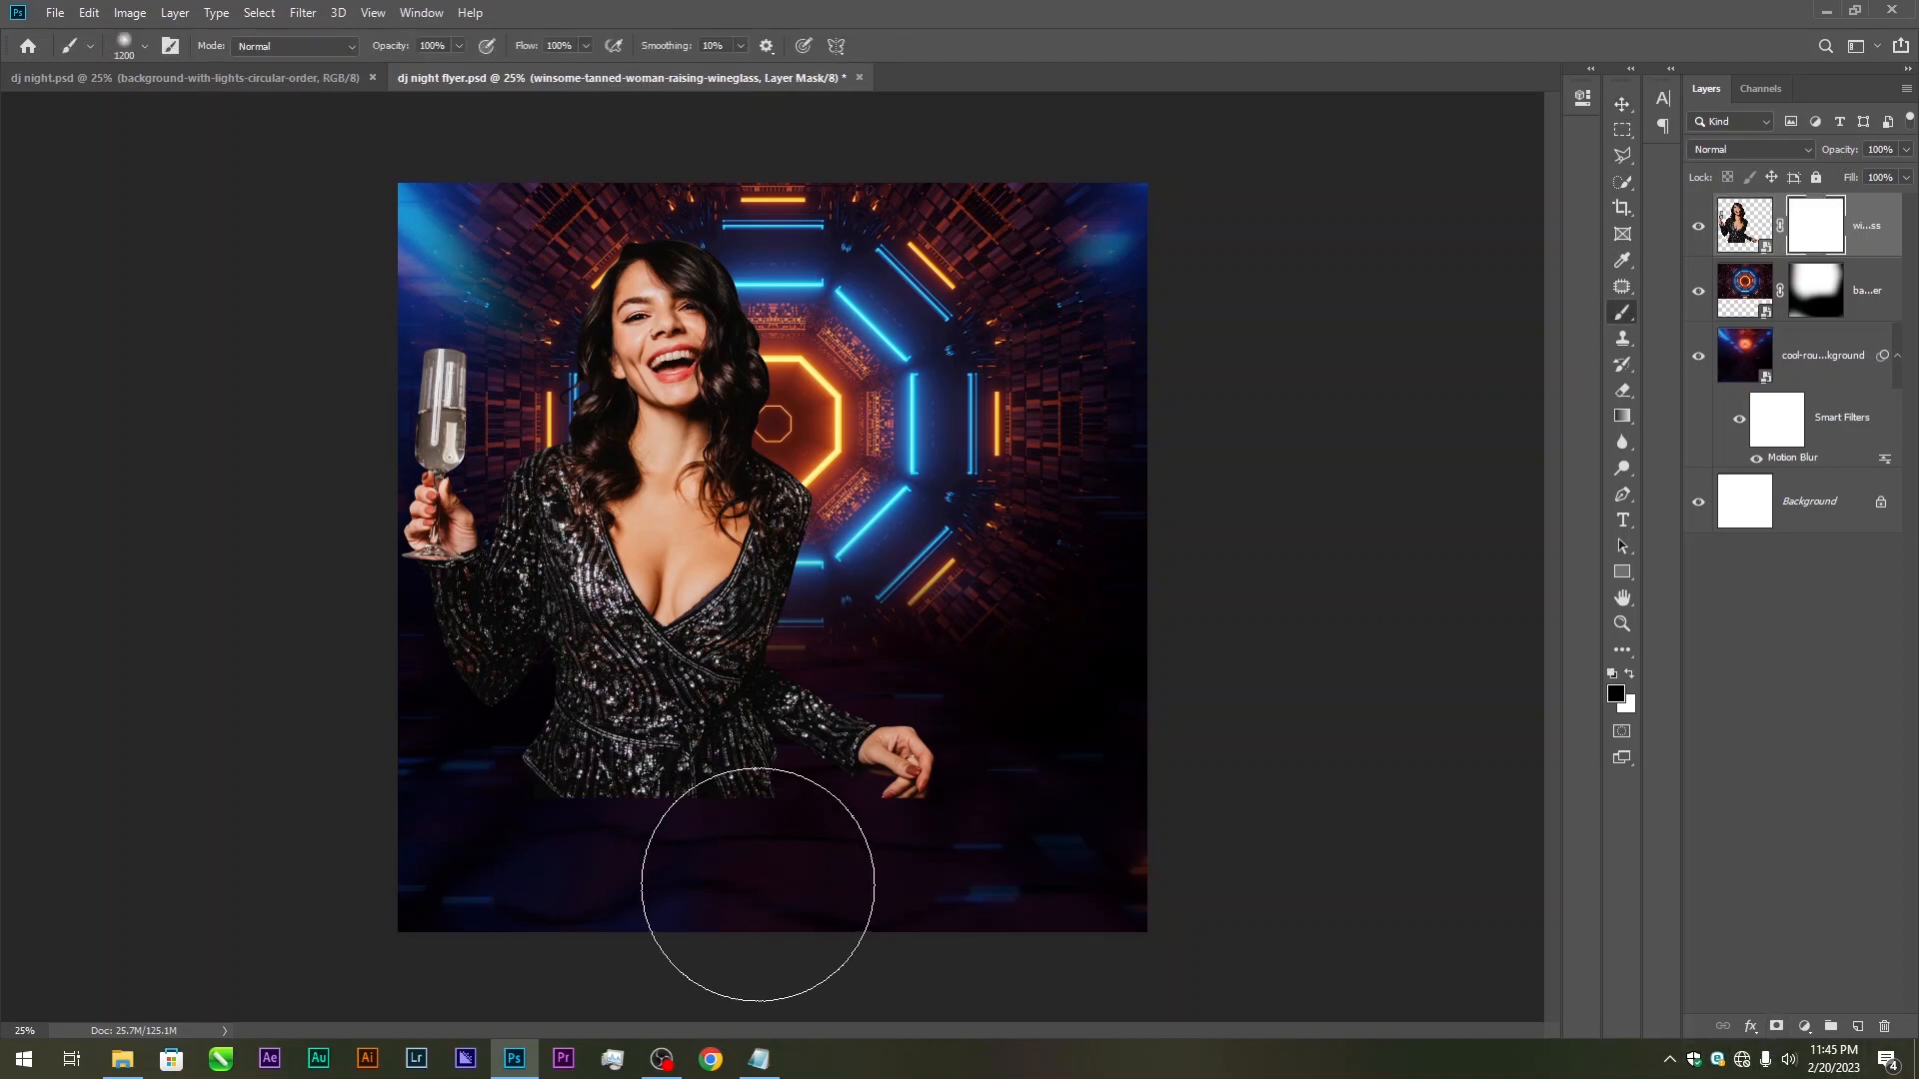
{"action": "key", "text": "bracketleft"}
{"action": "key", "text": "bracketleft"}
{"action": "key", "text": "bracketleft"}
{"action": "key", "text": "bracketleft"}
{"action": "key", "text": "bracketleft"}
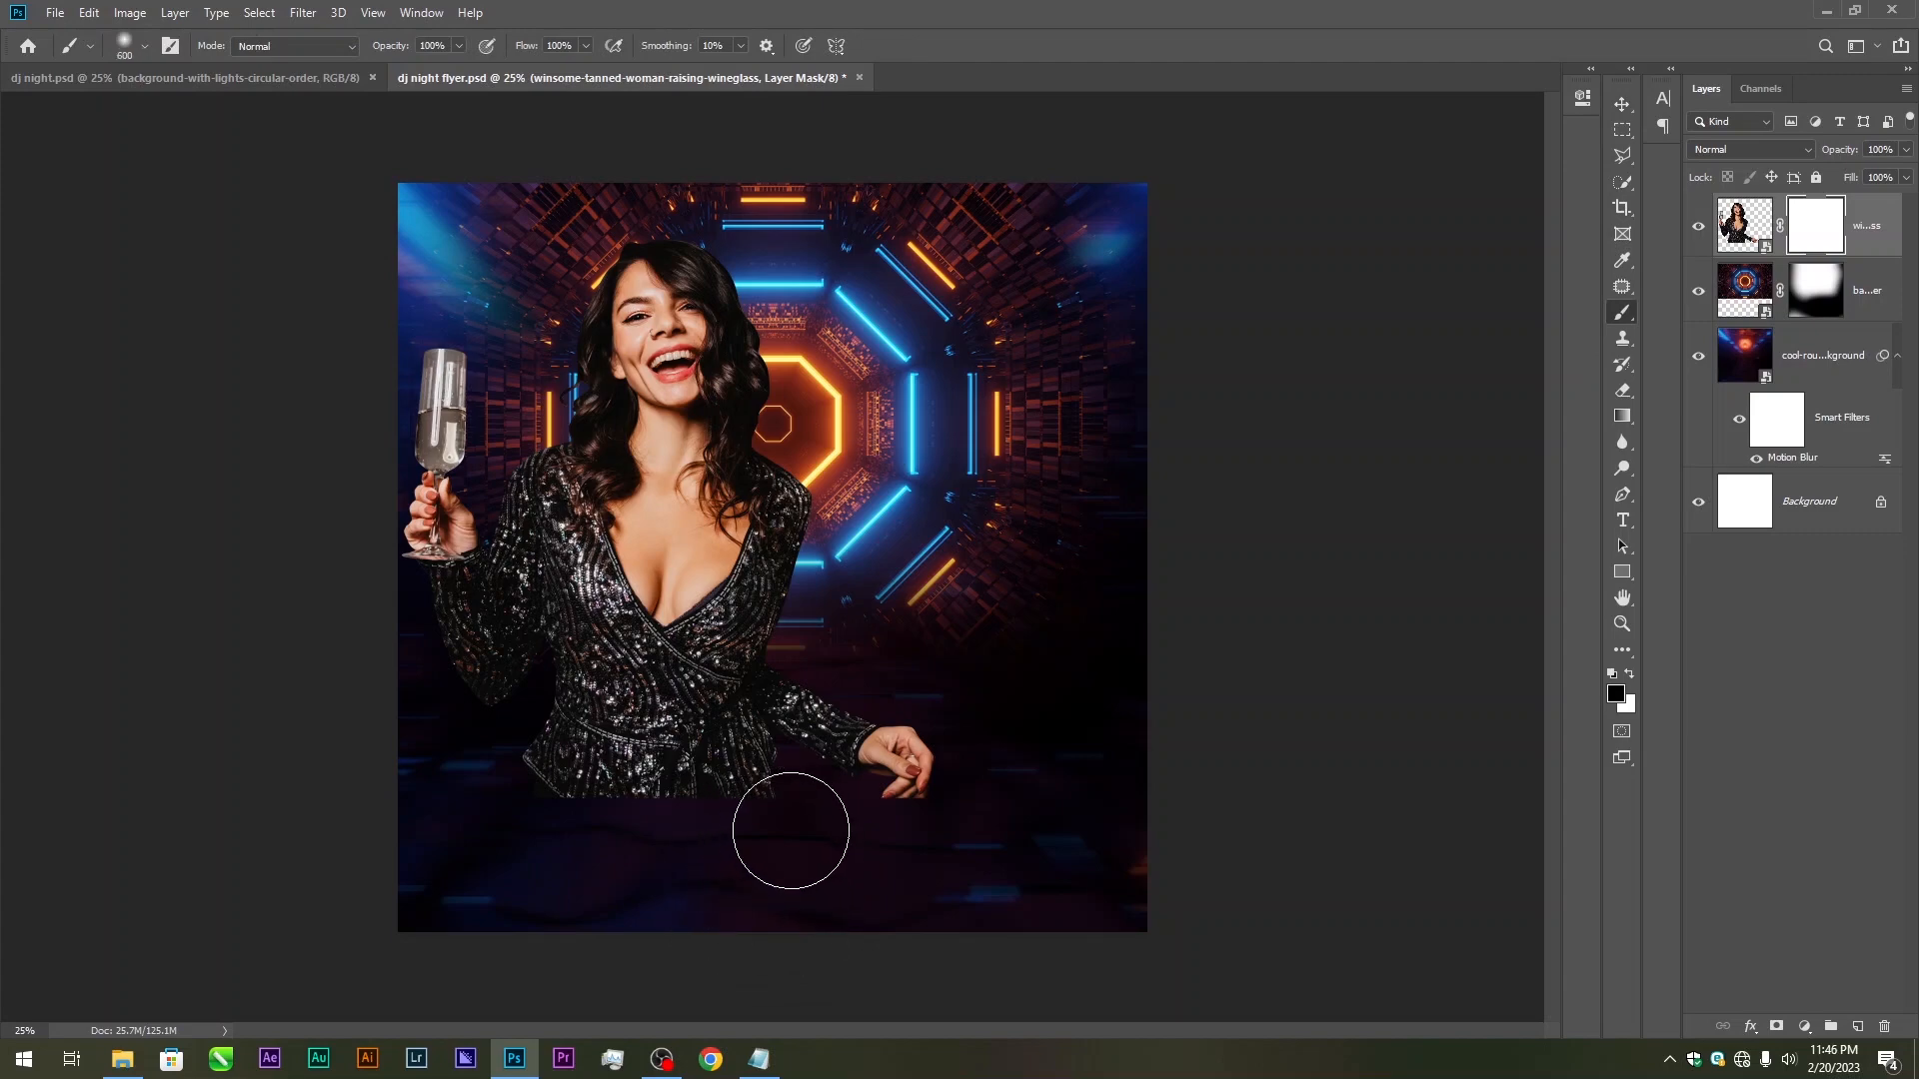
{"action": "mouse_move", "coordinate": [458, 762]}
{"action": "left_mouse_down"}
{"action": "mouse_move", "coordinate": [732, 827]}
{"action": "mouse_move", "coordinate": [792, 878]}
{"action": "left_mouse_up"}
{"action": "left_click", "coordinate": [1619, 106]}
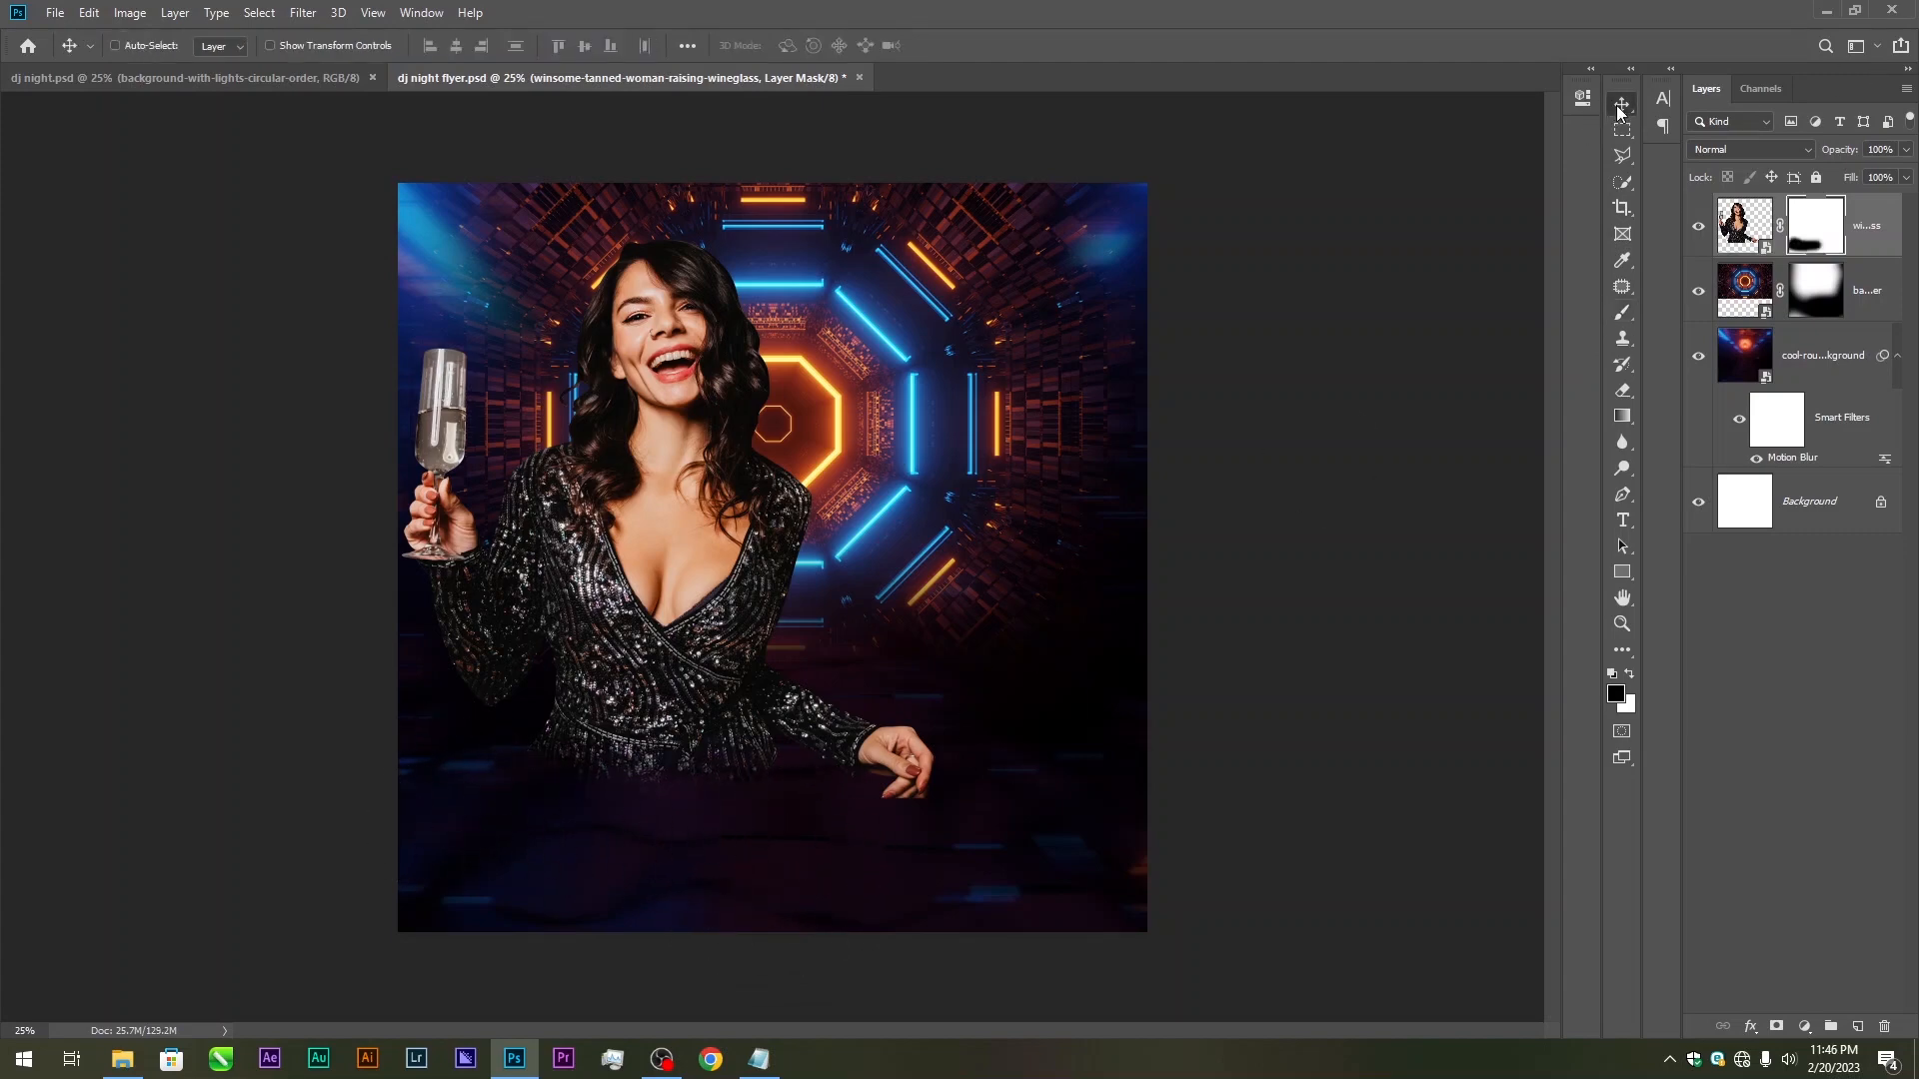
{"action": "key", "text": "ctrl+s"}
Draw a black rectangle about 3668 by 600 px across the canvas's lower edge and apply an 18-pixel Gaussian Blur to it as a smart object
{"action": "left_click", "coordinate": [1622, 572]}
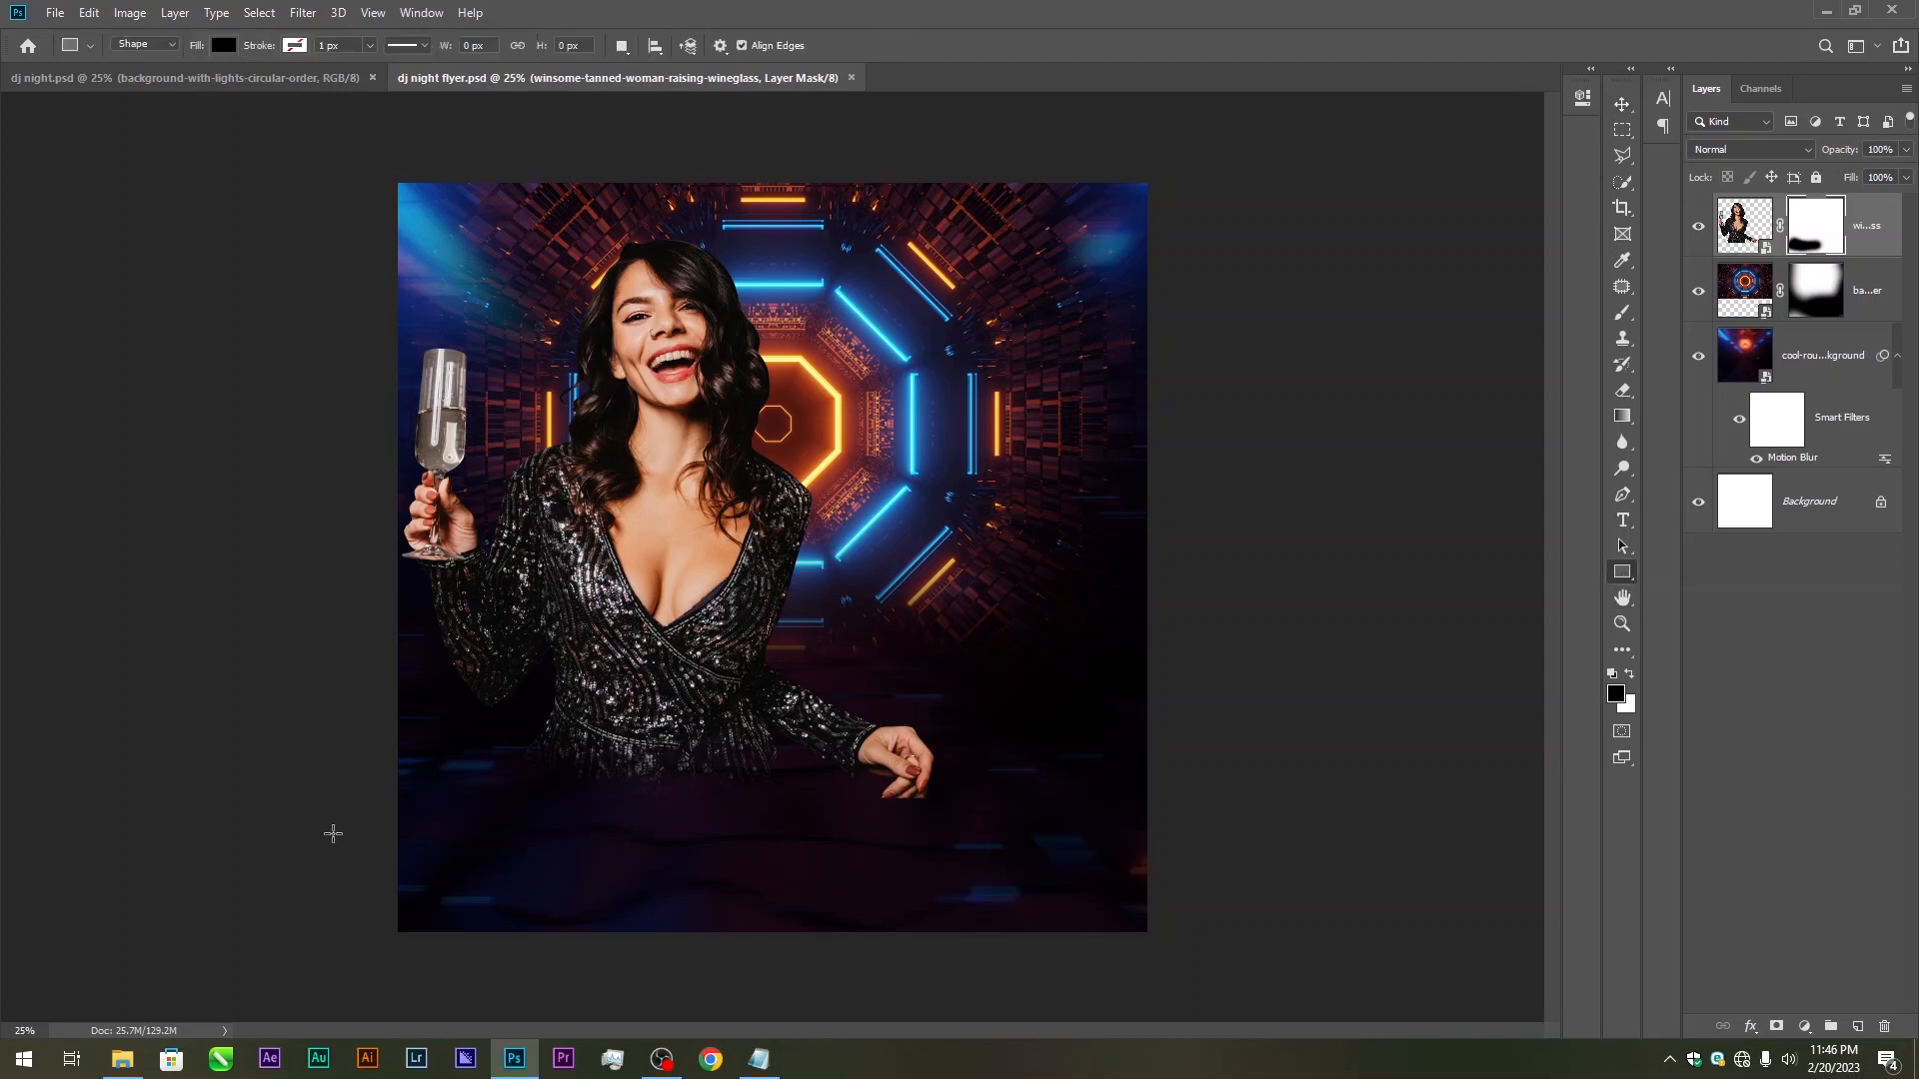
{"action": "left_click_drag", "start_coordinate": [333, 833], "coordinate": [1249, 982]}
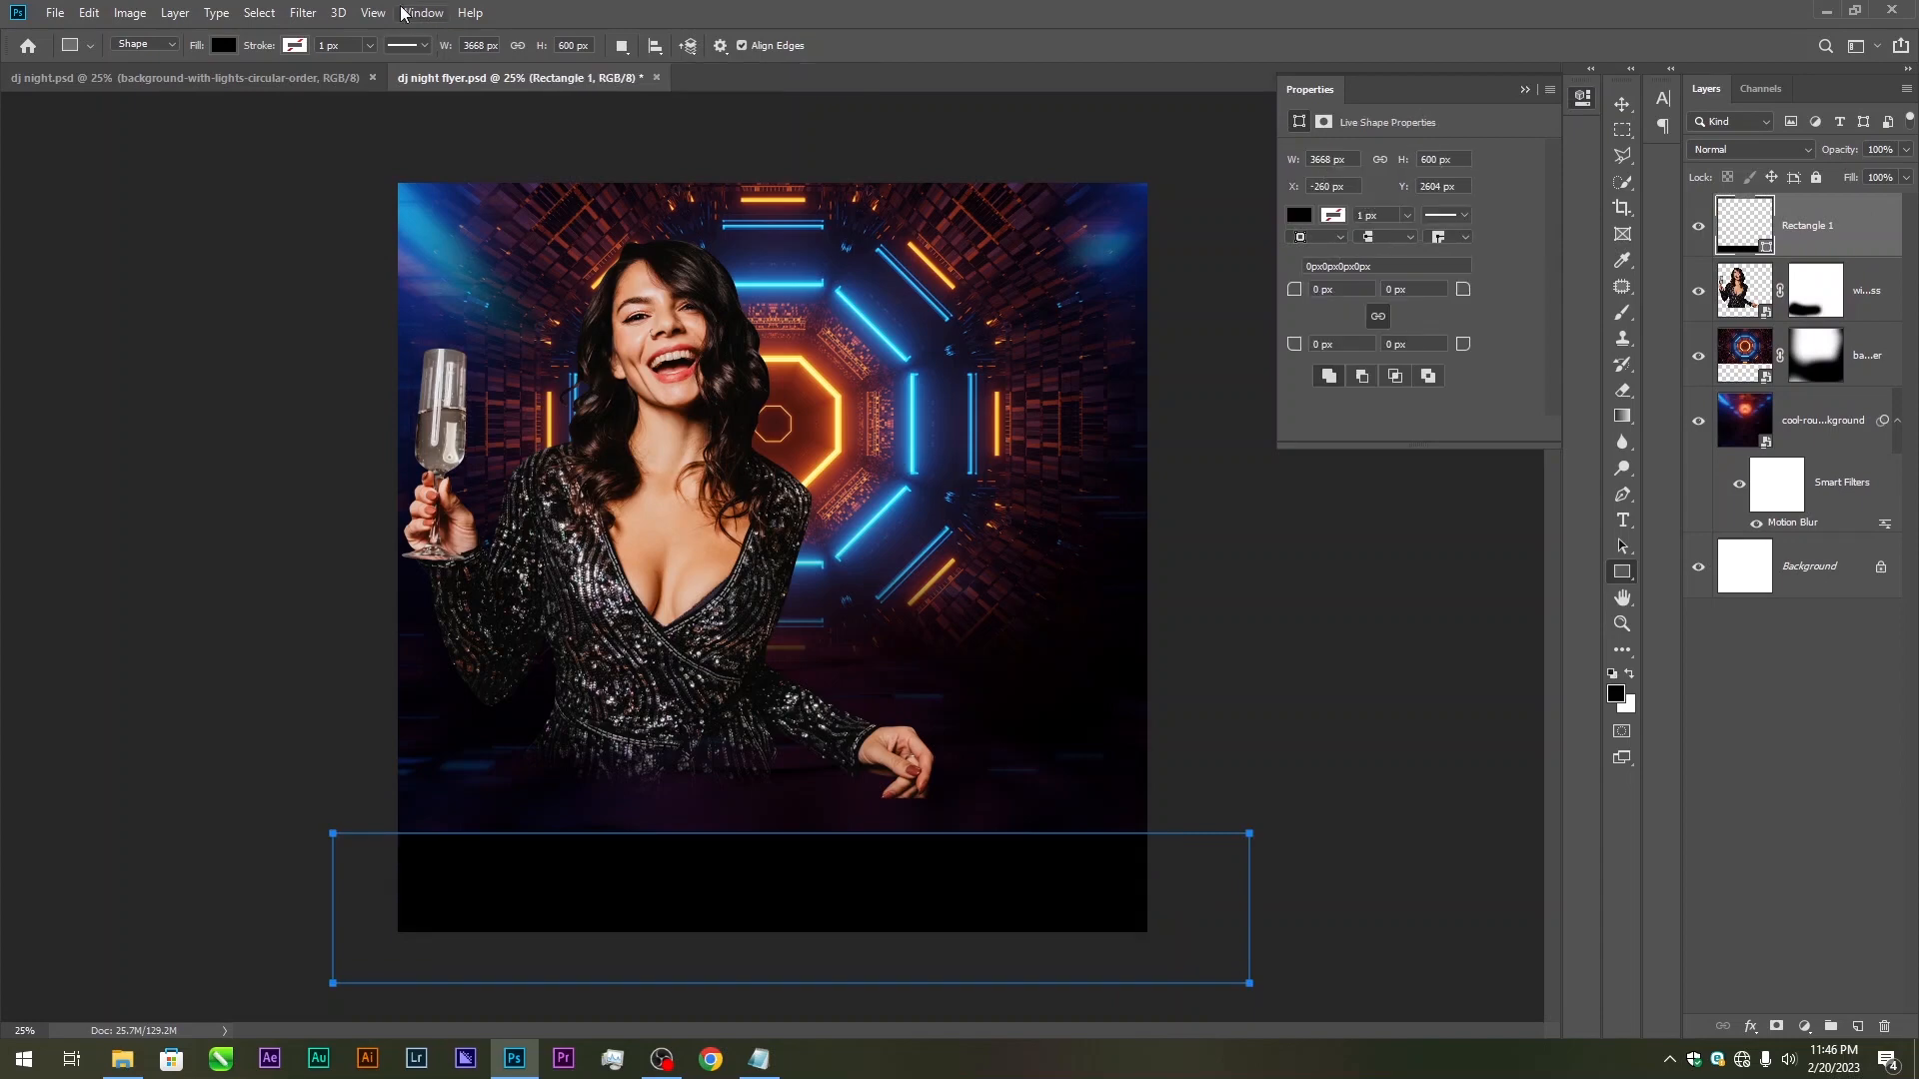
{"action": "left_click", "coordinate": [302, 12]}
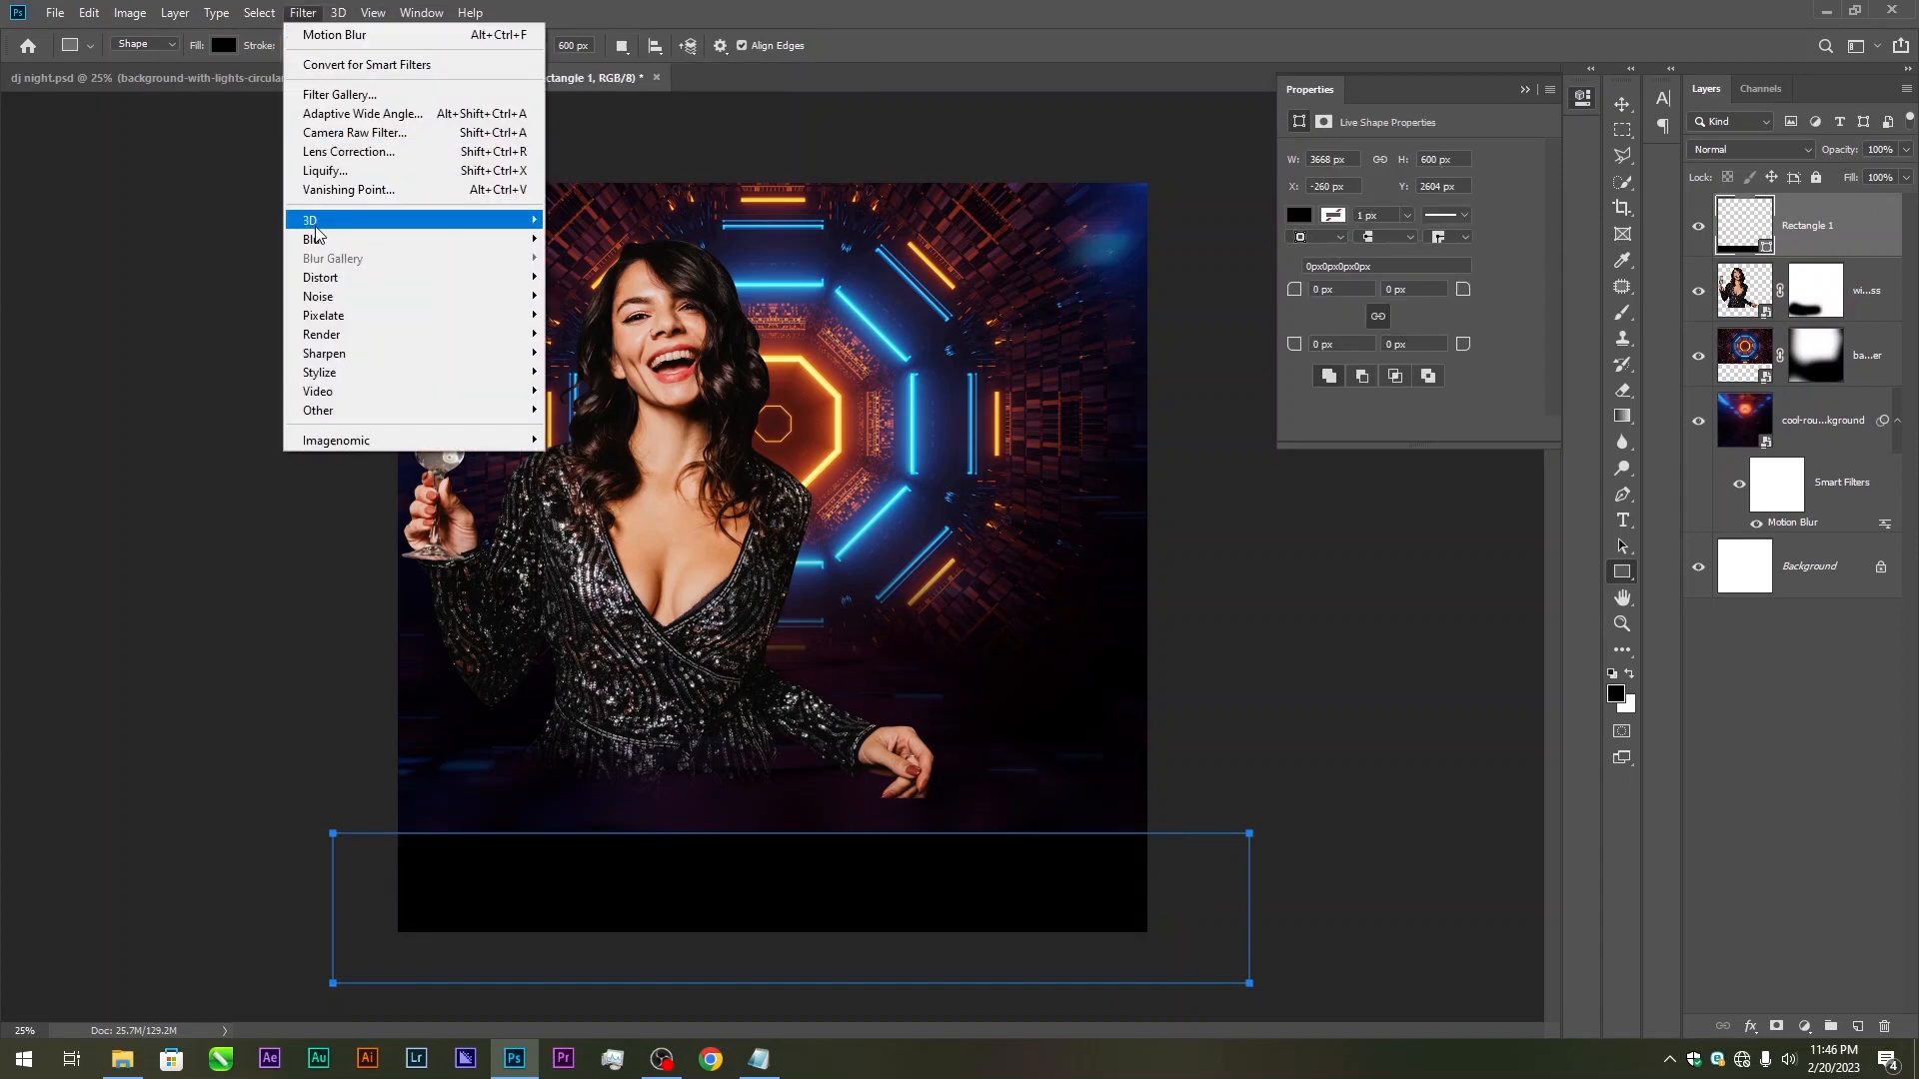
{"action": "mouse_move", "coordinate": [391, 246]}
{"action": "left_click", "coordinate": [625, 315]}
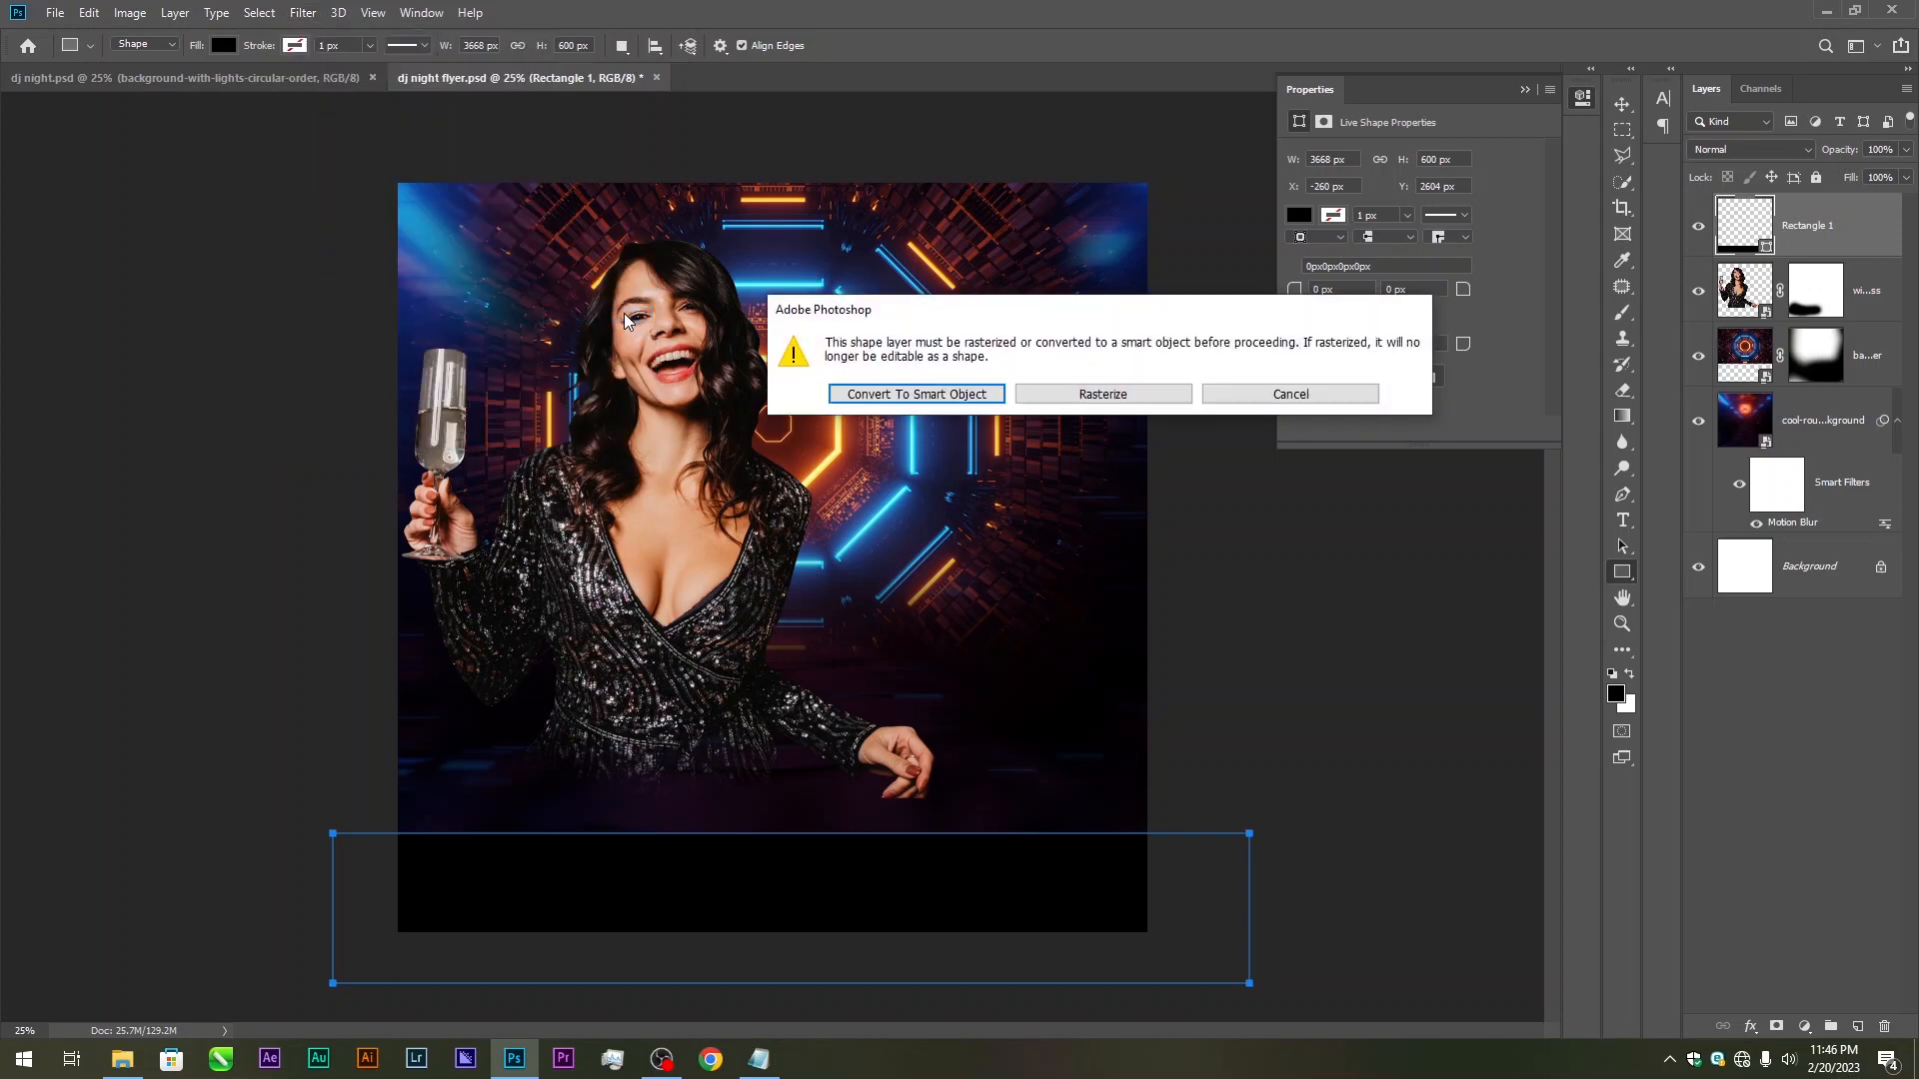
{"action": "left_click", "coordinate": [860, 390]}
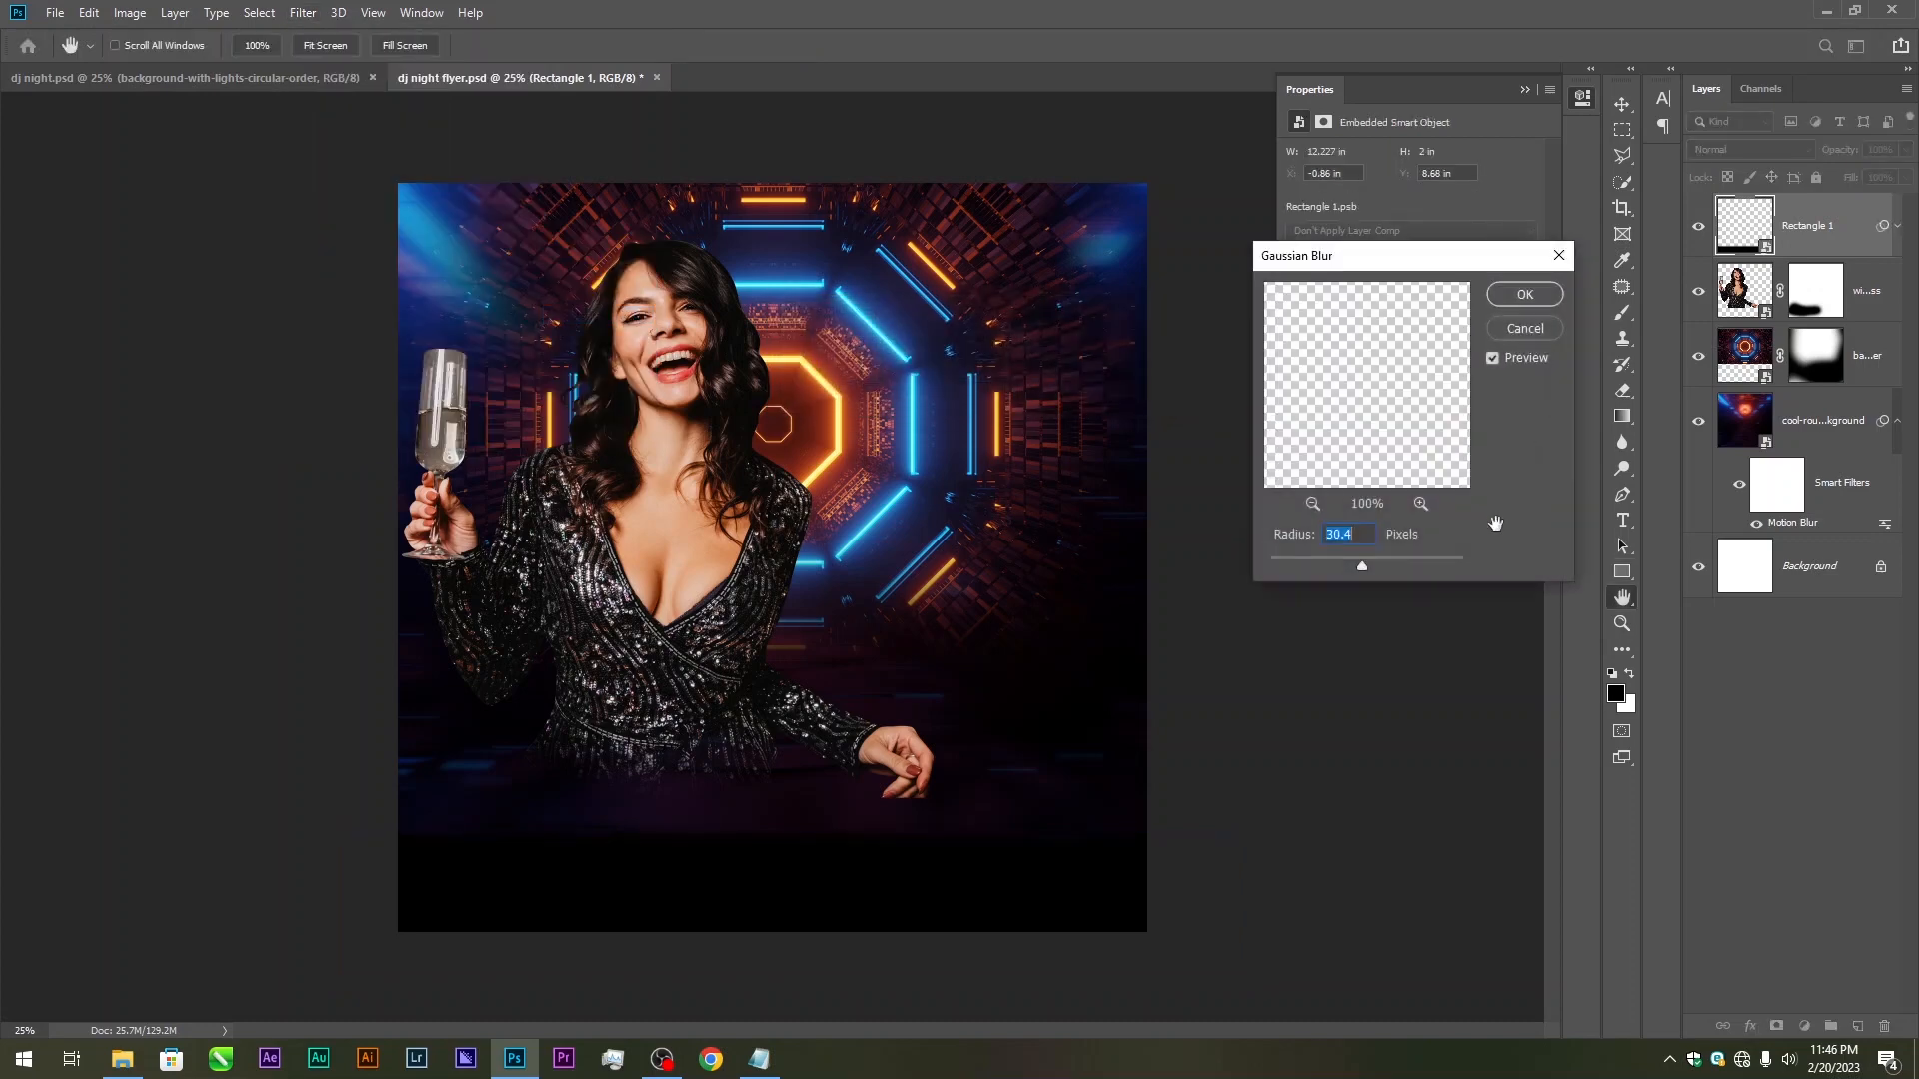
{"action": "left_click", "coordinate": [1354, 560]}
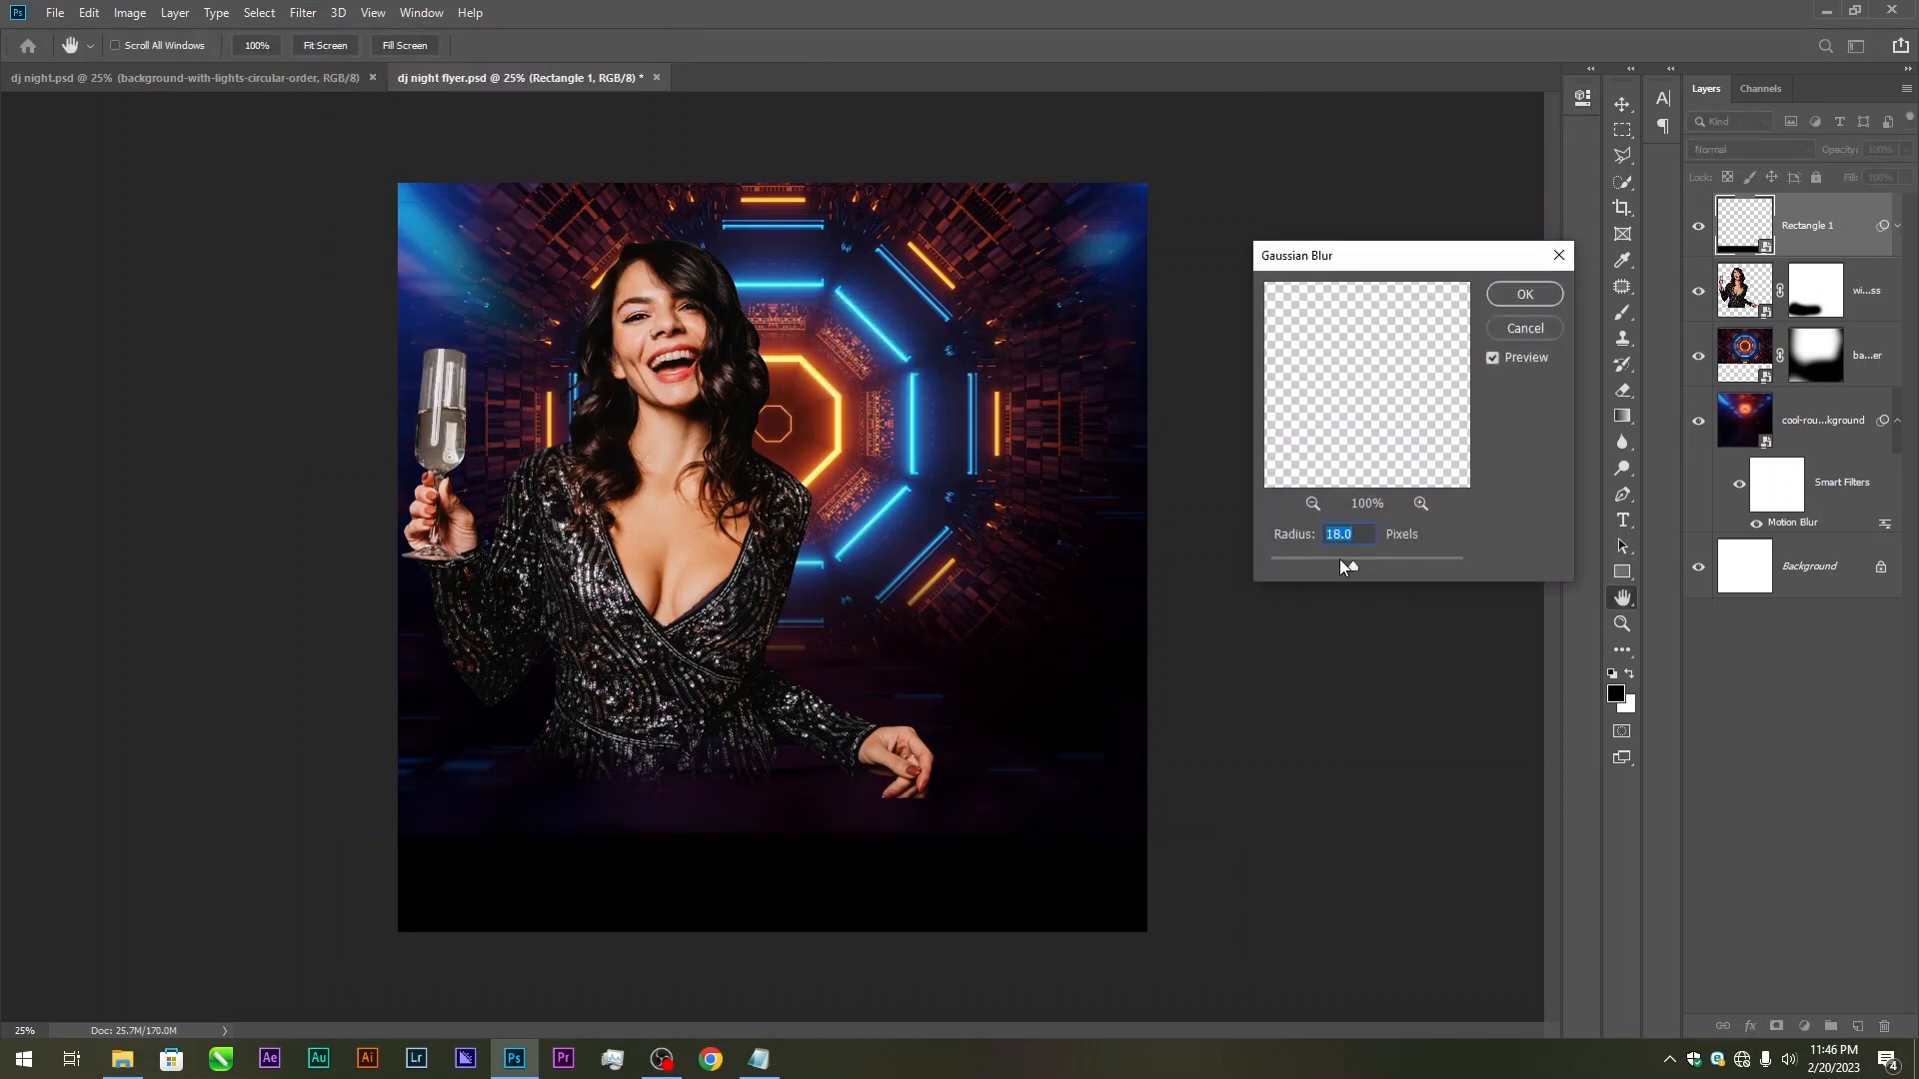
{"action": "left_click", "coordinate": [1521, 298]}
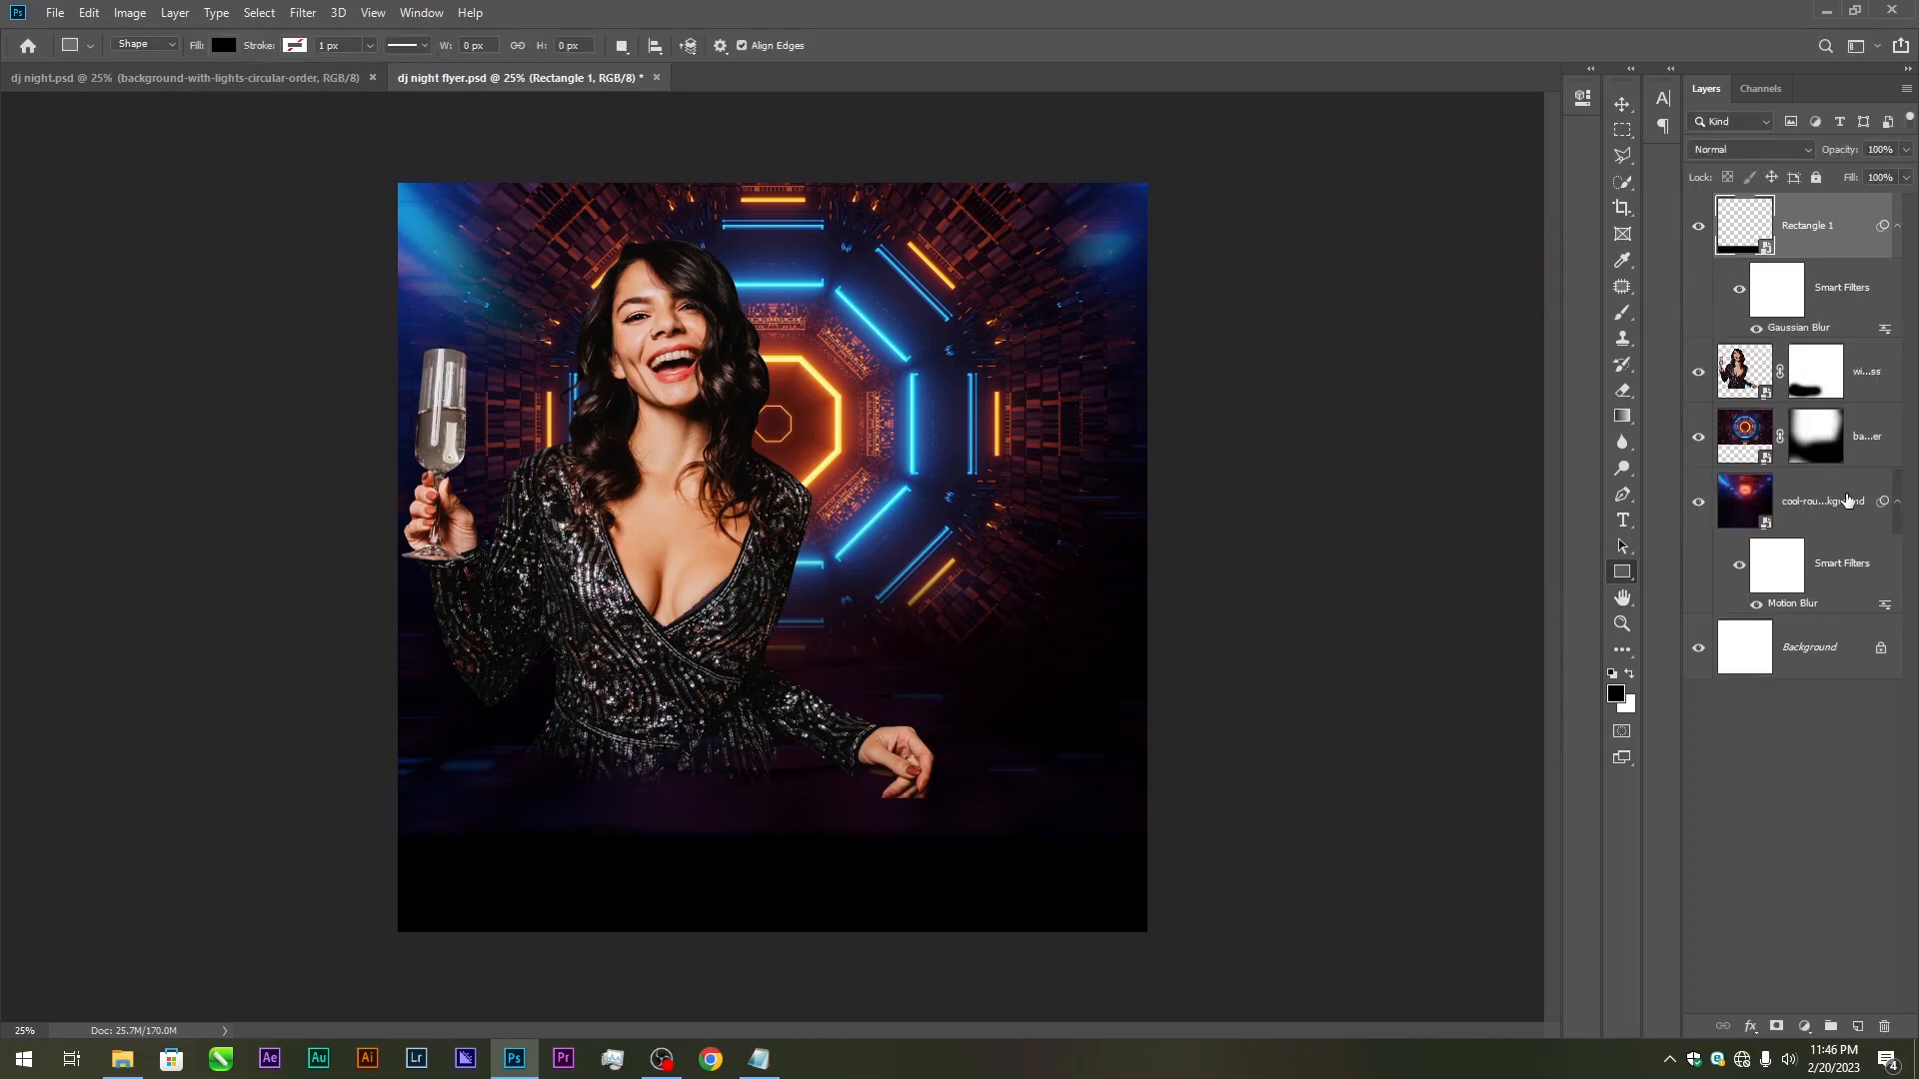
{"action": "left_click", "coordinate": [1895, 233]}
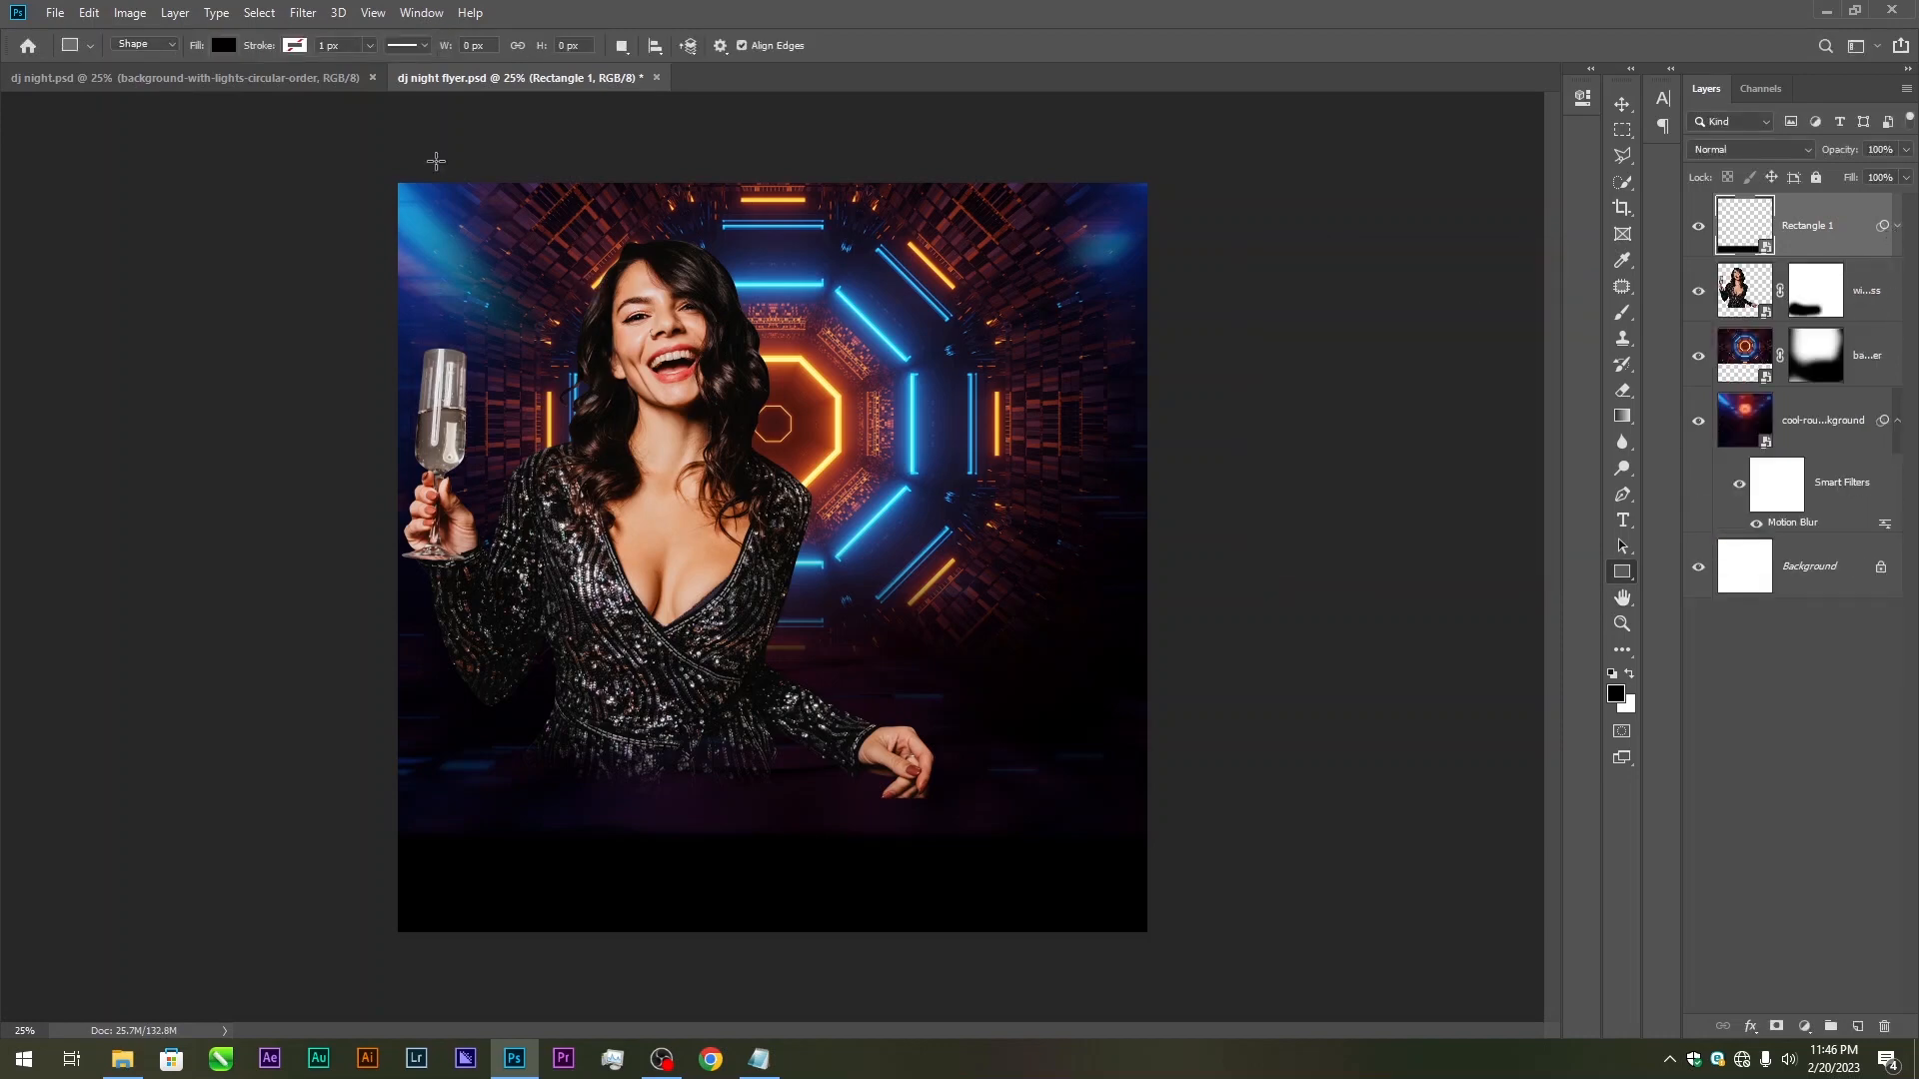
Draw a black rectangle about 3700 by 280 px across the canvas's upper edge and apply a 135.9-pixel Gaussian Blur to it as a smart object
{"action": "left_click_drag", "start_coordinate": [330, 157], "coordinate": [1255, 226]}
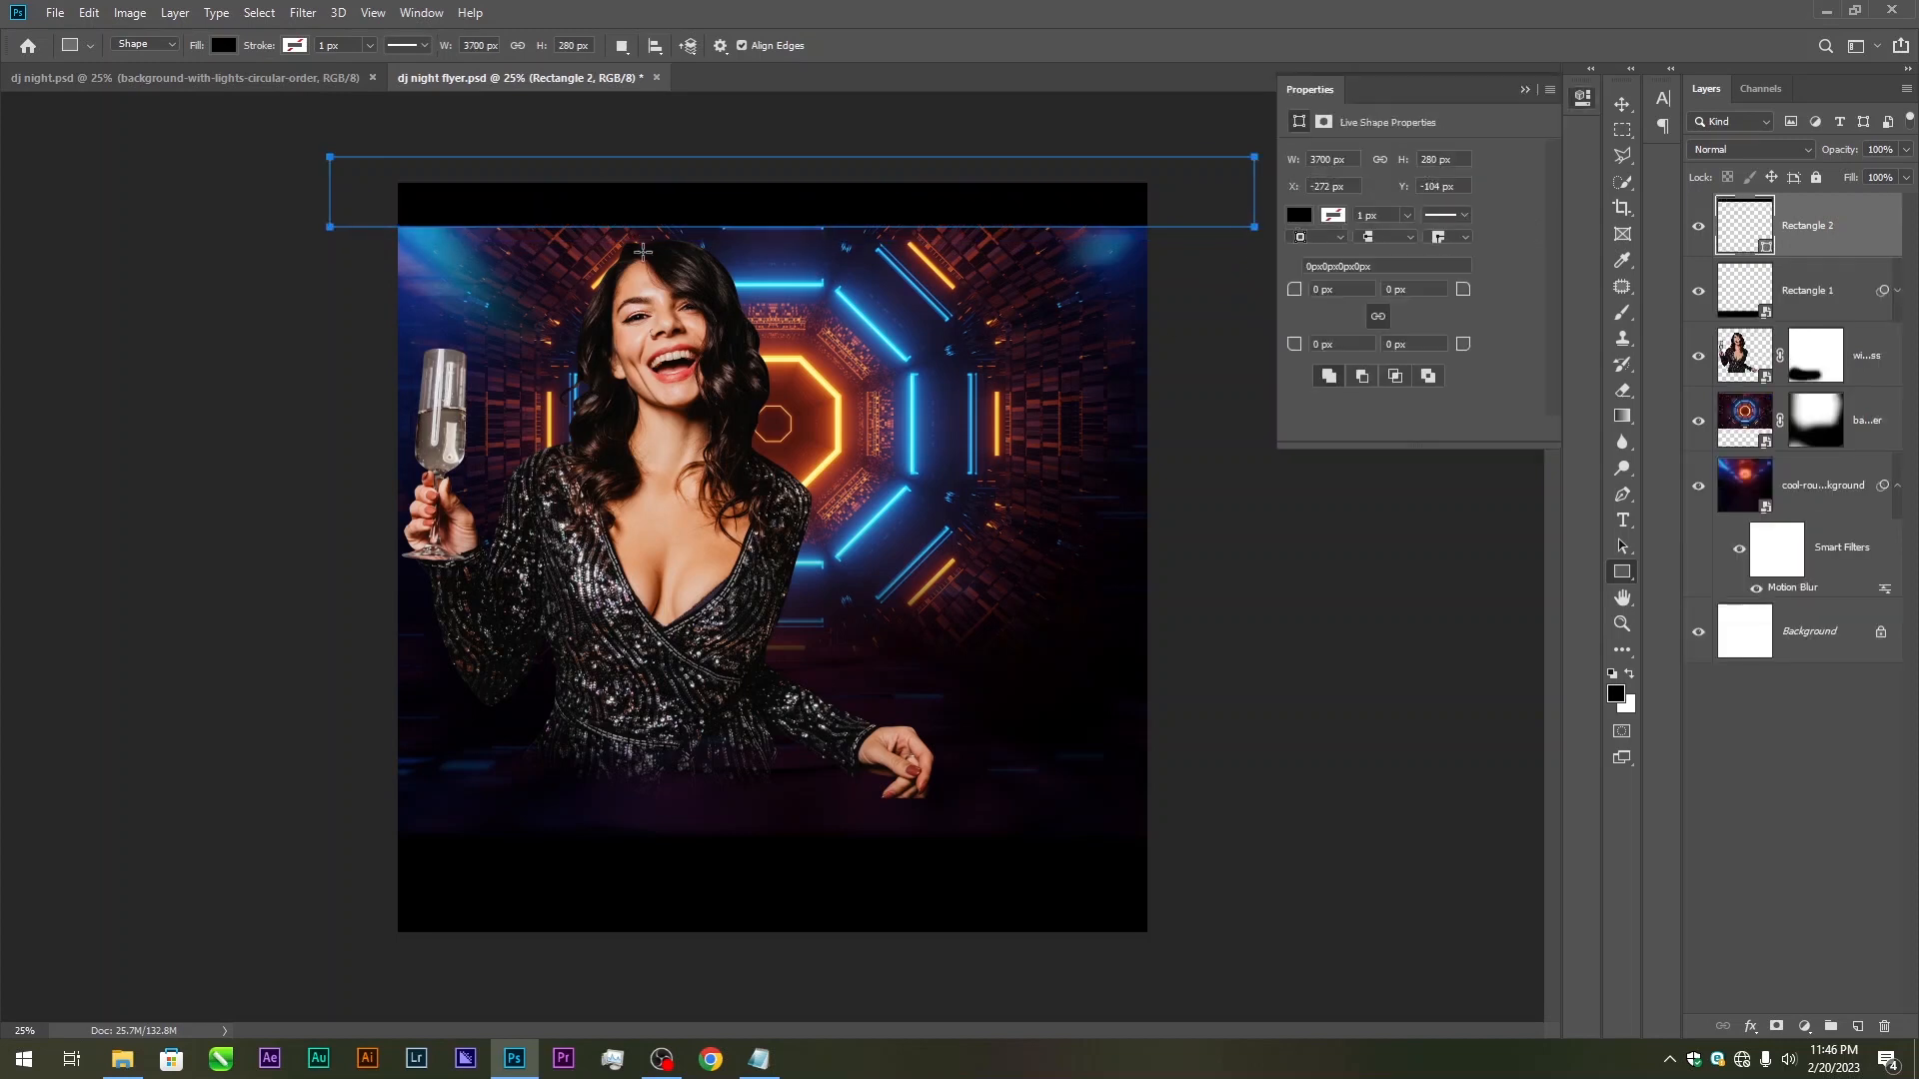
{"action": "left_click", "coordinate": [302, 12]}
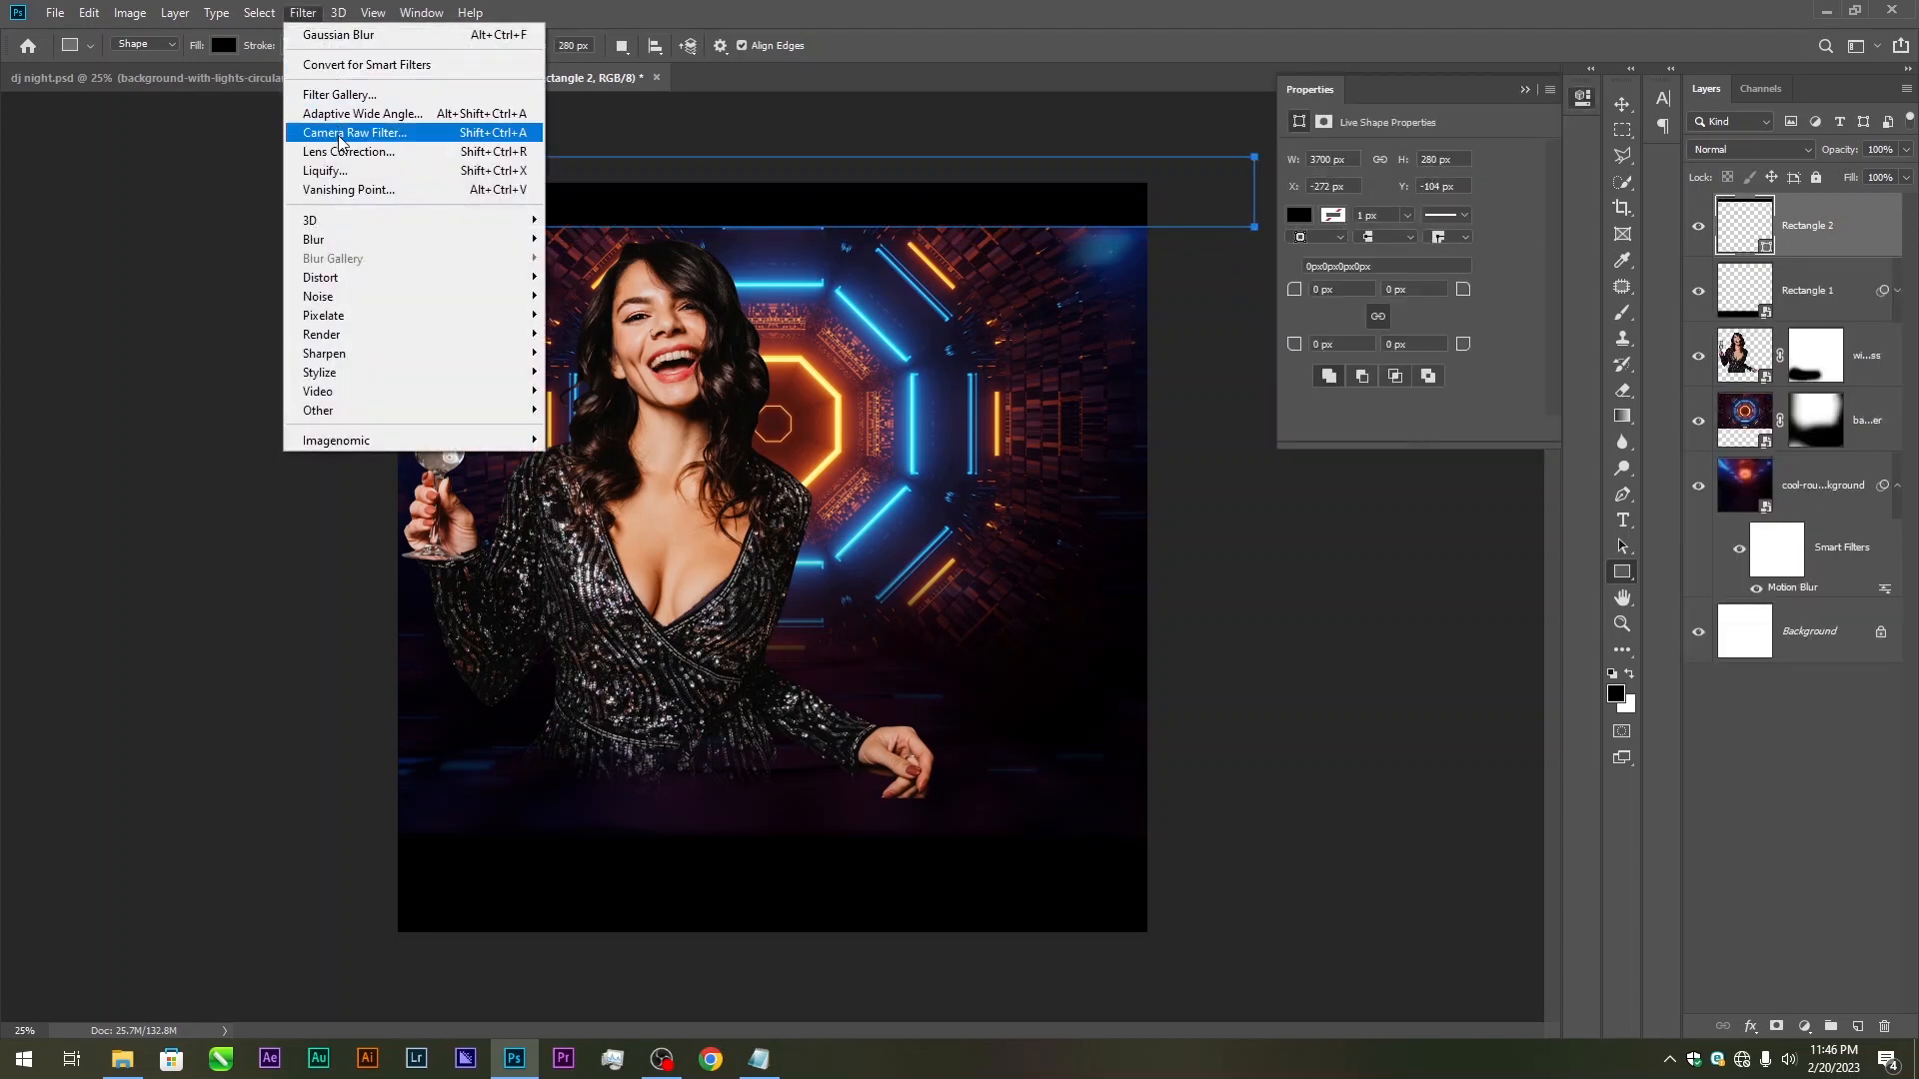
{"action": "mouse_move", "coordinate": [330, 239]}
{"action": "left_click", "coordinate": [569, 314]}
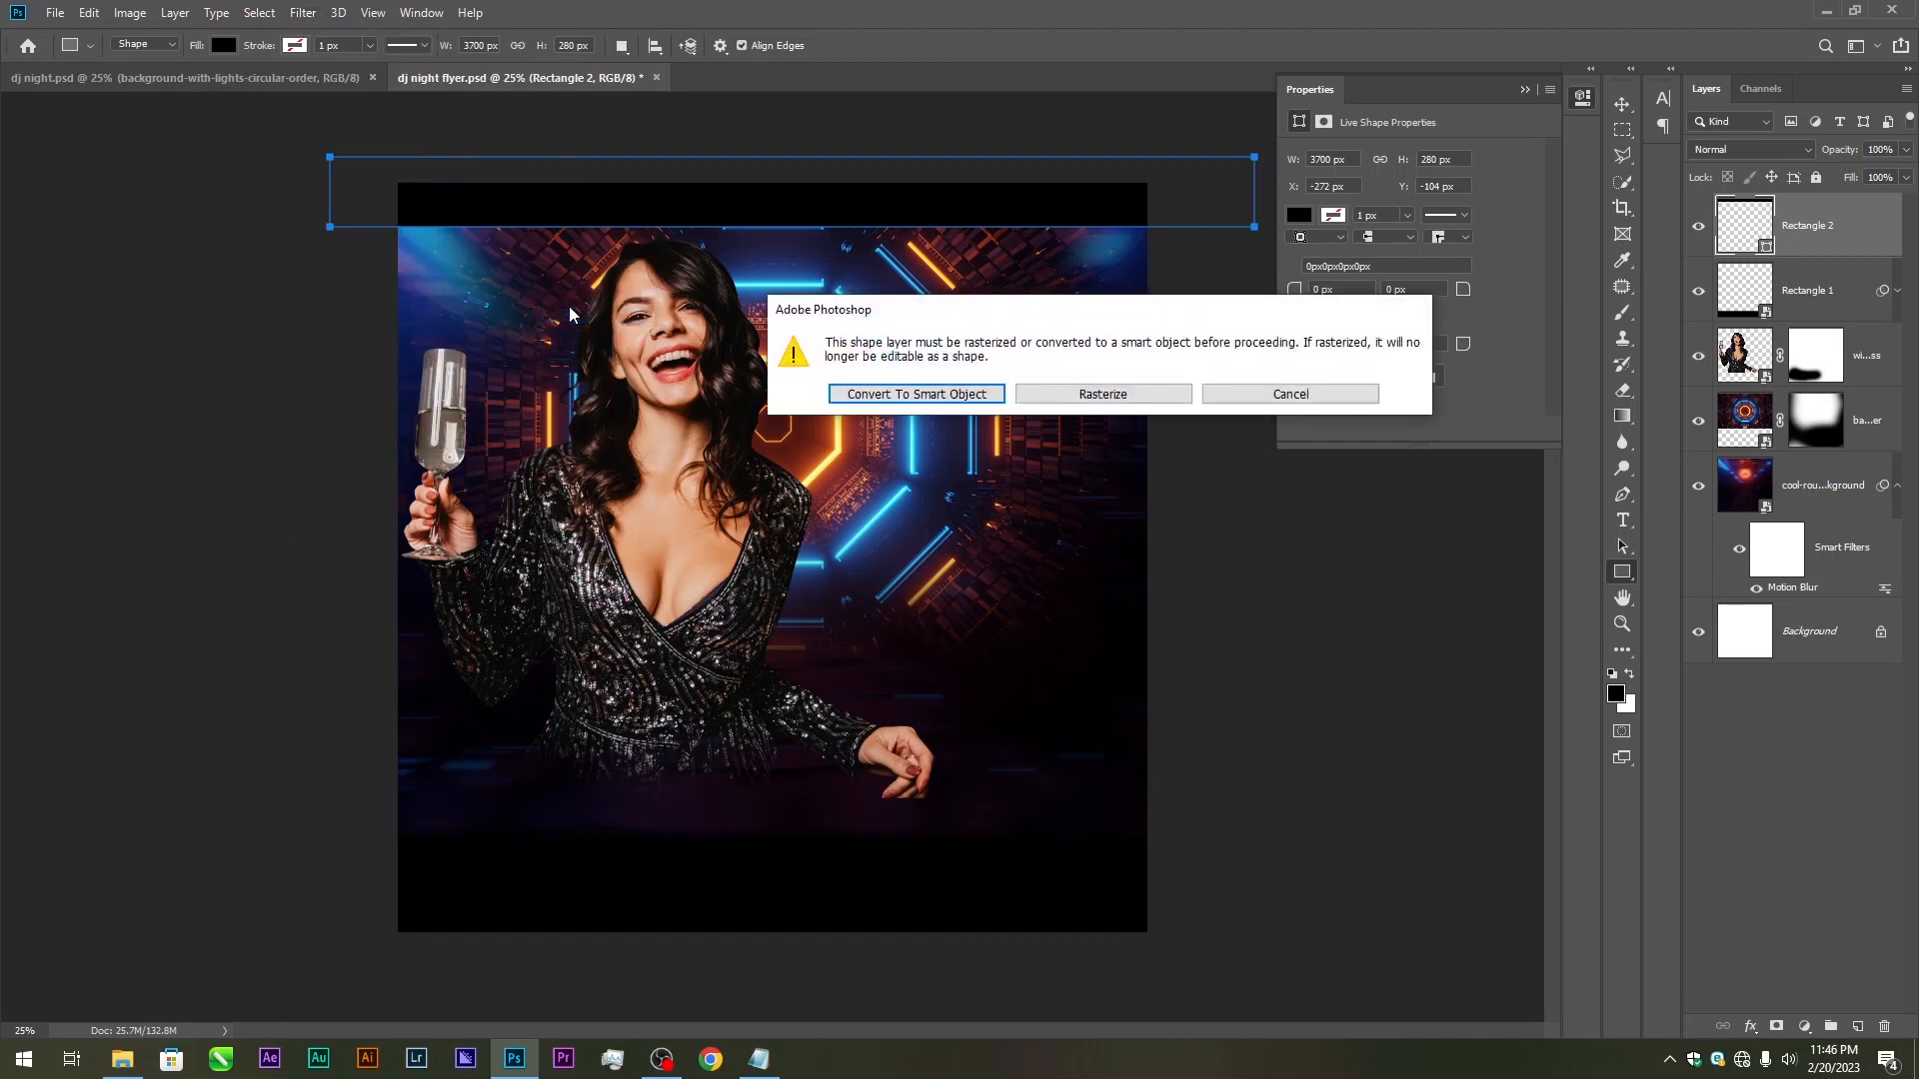
{"action": "left_click", "coordinate": [917, 391]}
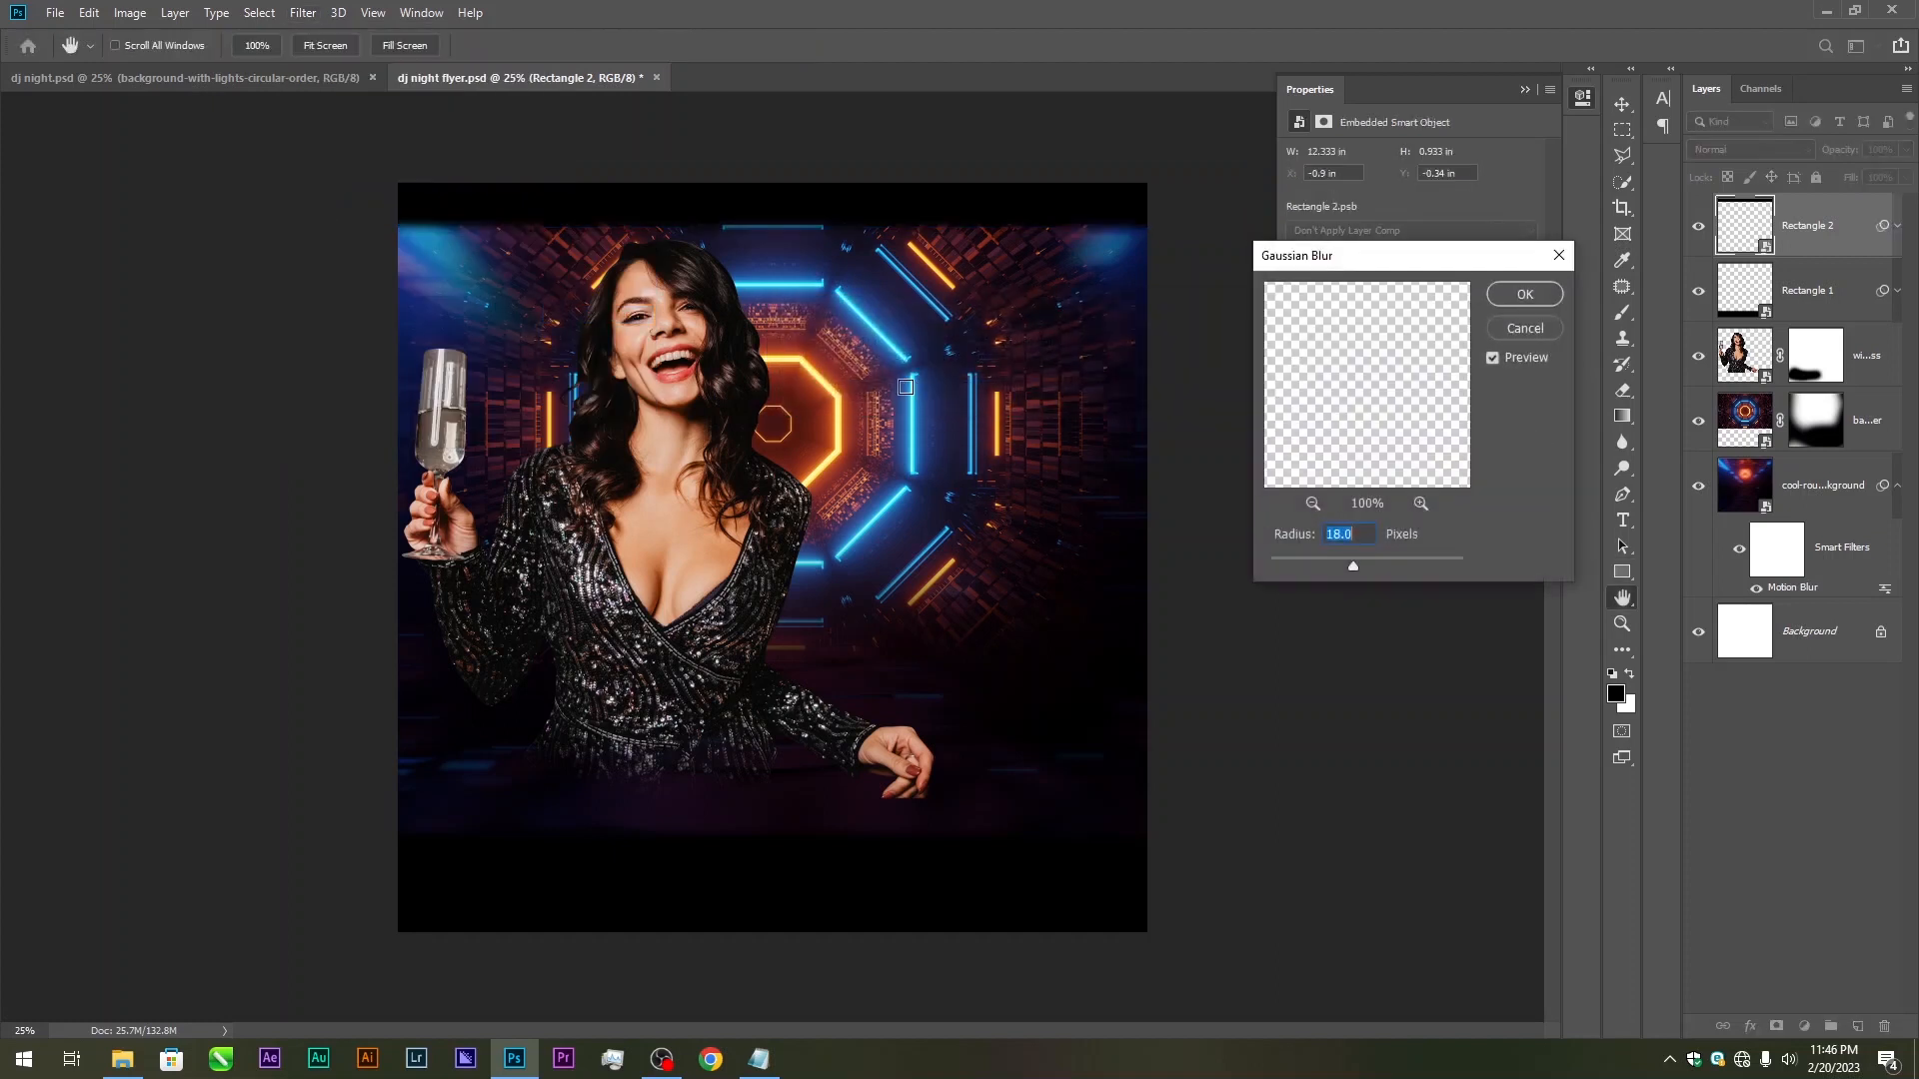
{"action": "left_click_drag", "start_coordinate": [1353, 566], "coordinate": [1406, 565]}
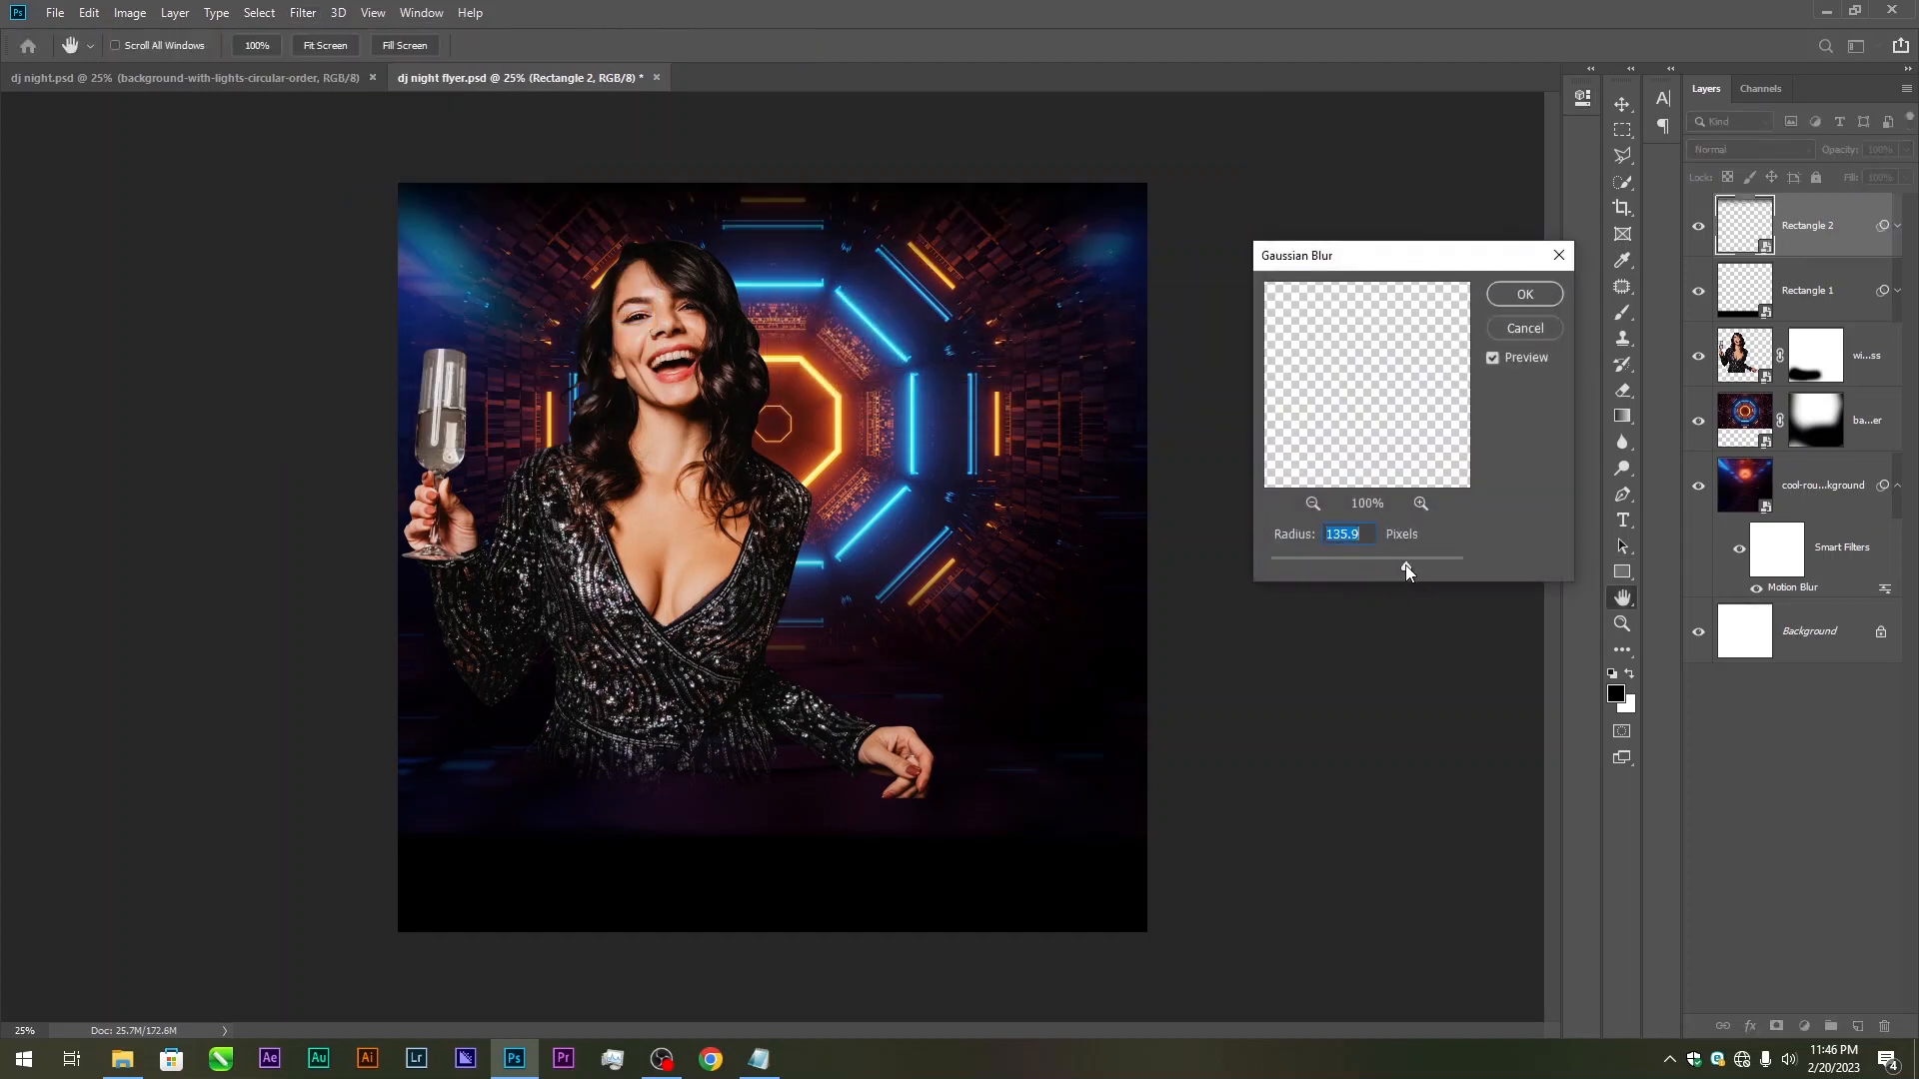
{"action": "left_click", "coordinate": [1521, 294]}
Move the blurred upper rectangle's layer below the woman layer, collapse its filter list, and save the document
{"action": "left_click_drag", "start_coordinate": [1848, 240], "coordinate": [1794, 467]}
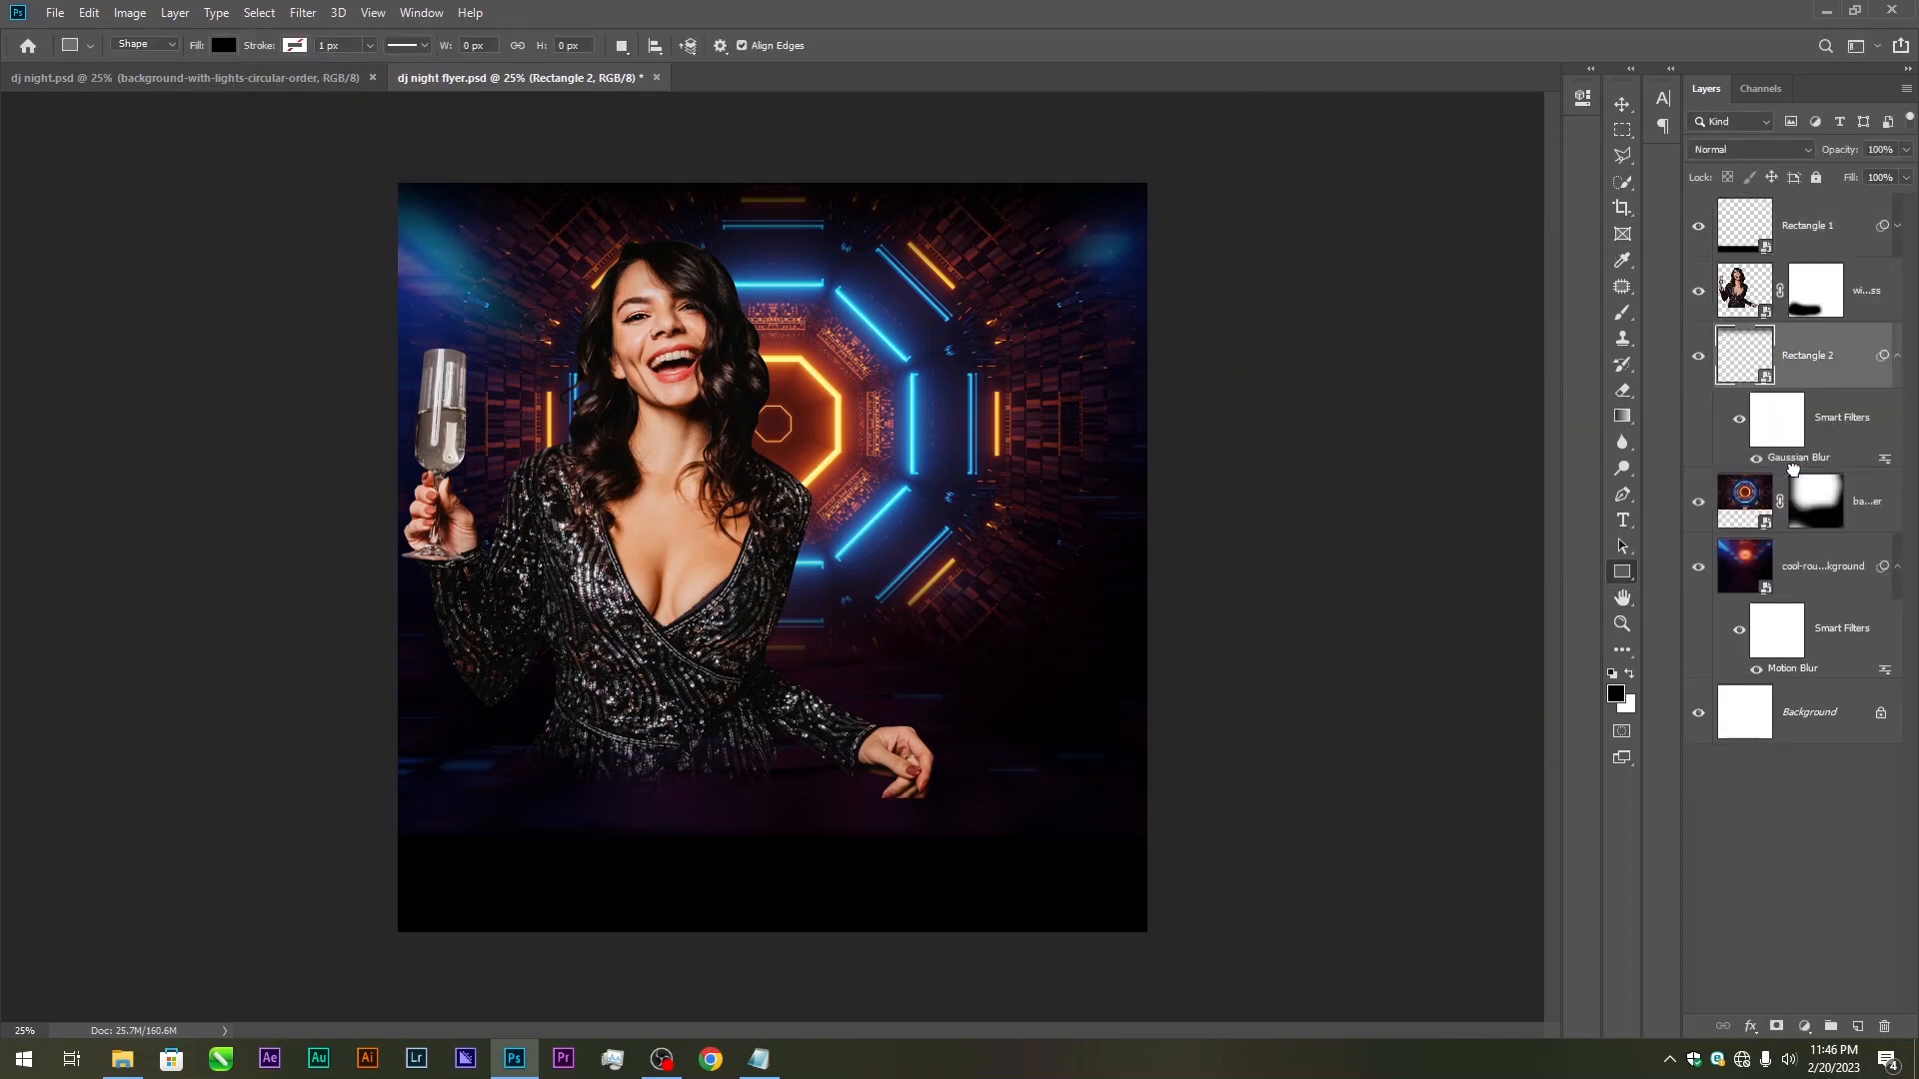
{"action": "left_click", "coordinate": [1895, 357]}
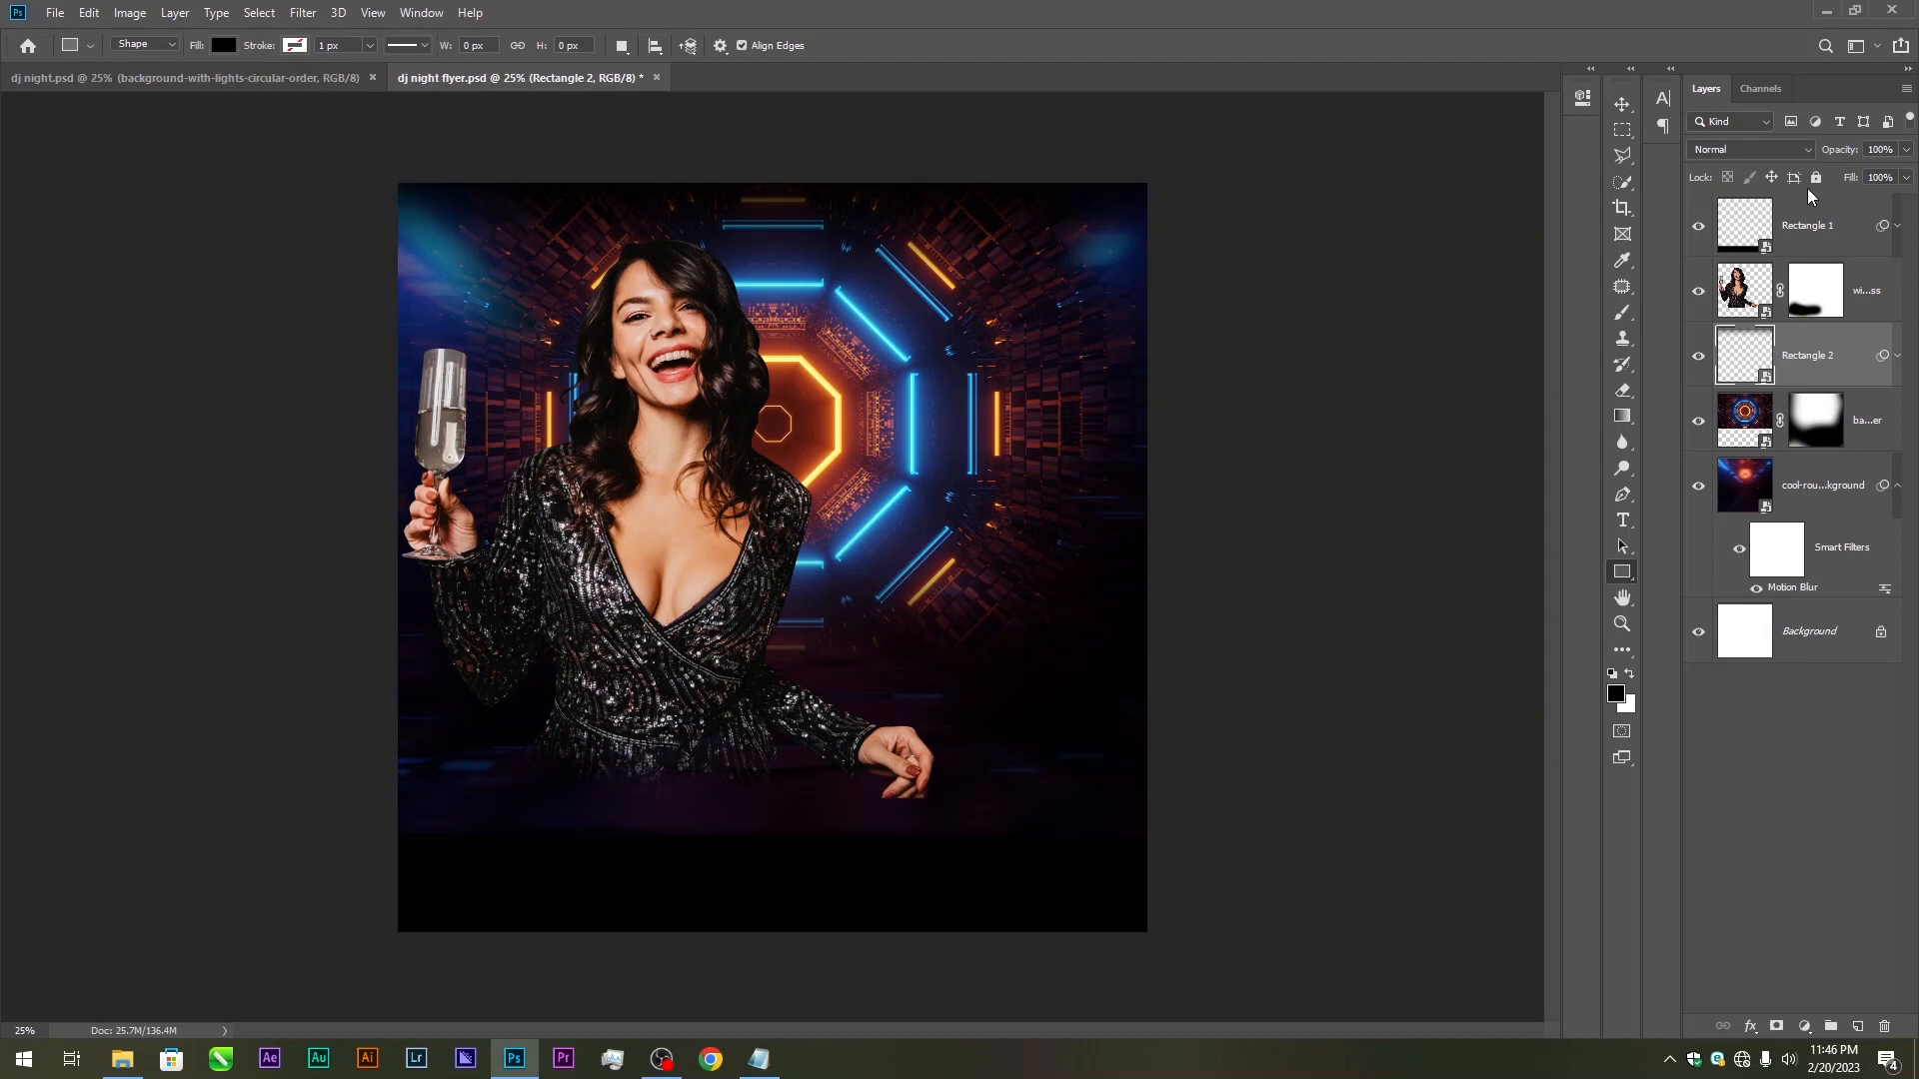
{"action": "left_click", "coordinate": [1621, 100]}
{"action": "key", "text": "ctrl+s"}
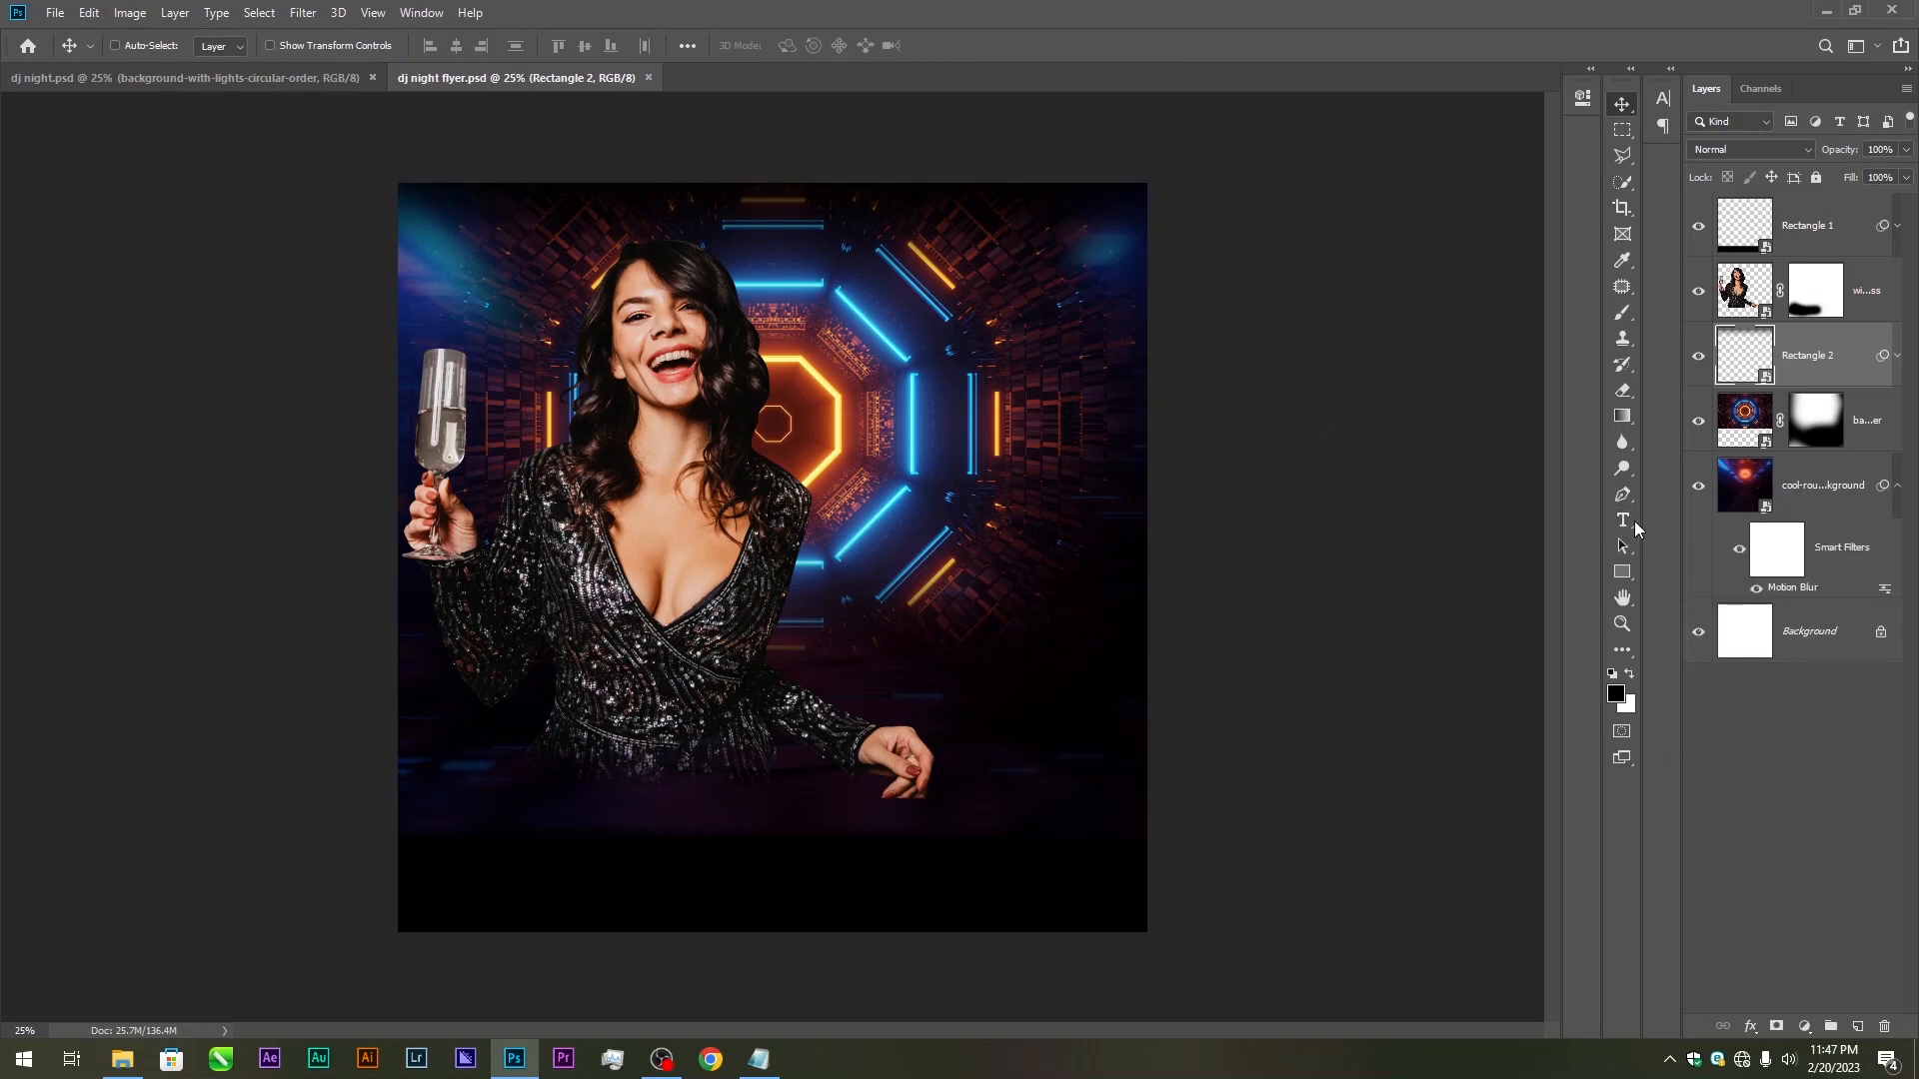
Copy the title ELECTRO PARTY from the notes file and add it as two-line centred text beside the woman's head
{"action": "left_click", "coordinate": [1629, 524]}
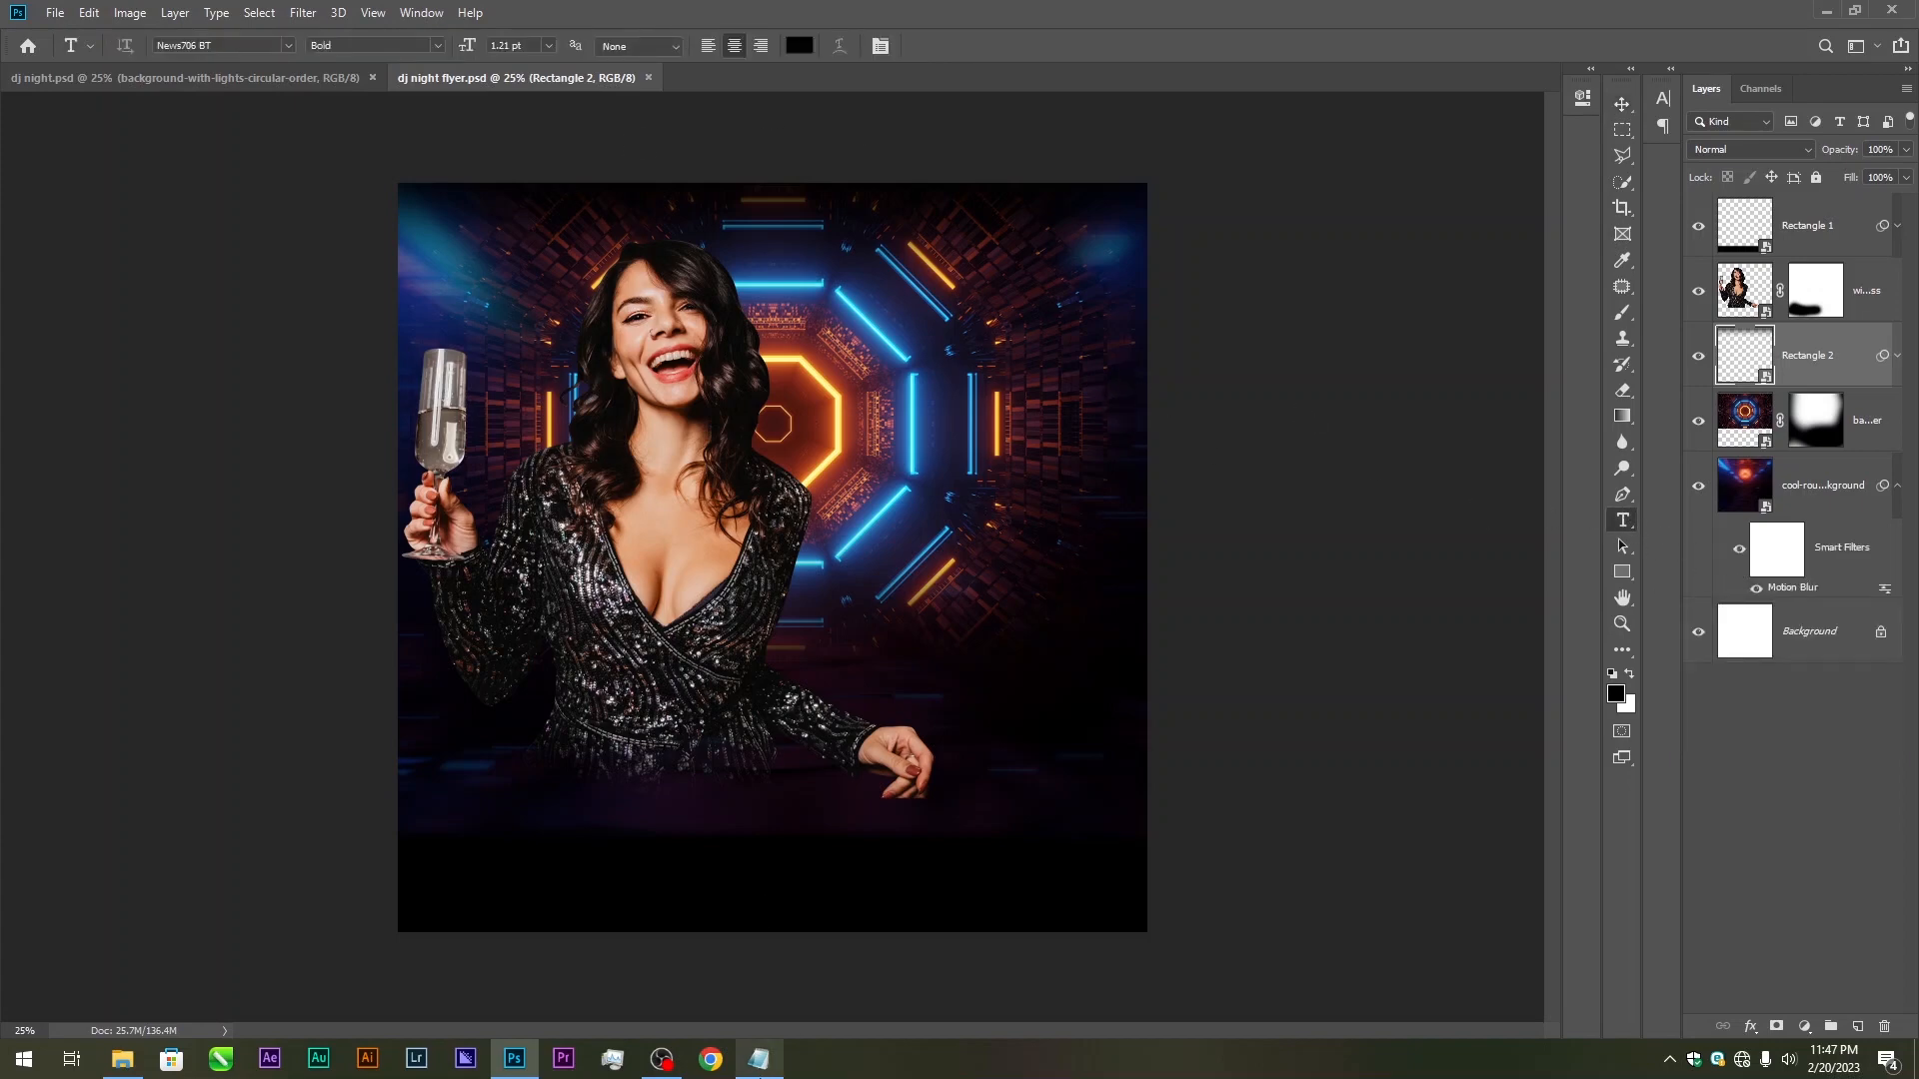
{"action": "left_click", "coordinate": [759, 1059]}
{"action": "left_click", "coordinate": [759, 1061]}
{"action": "left_click", "coordinate": [850, 326]}
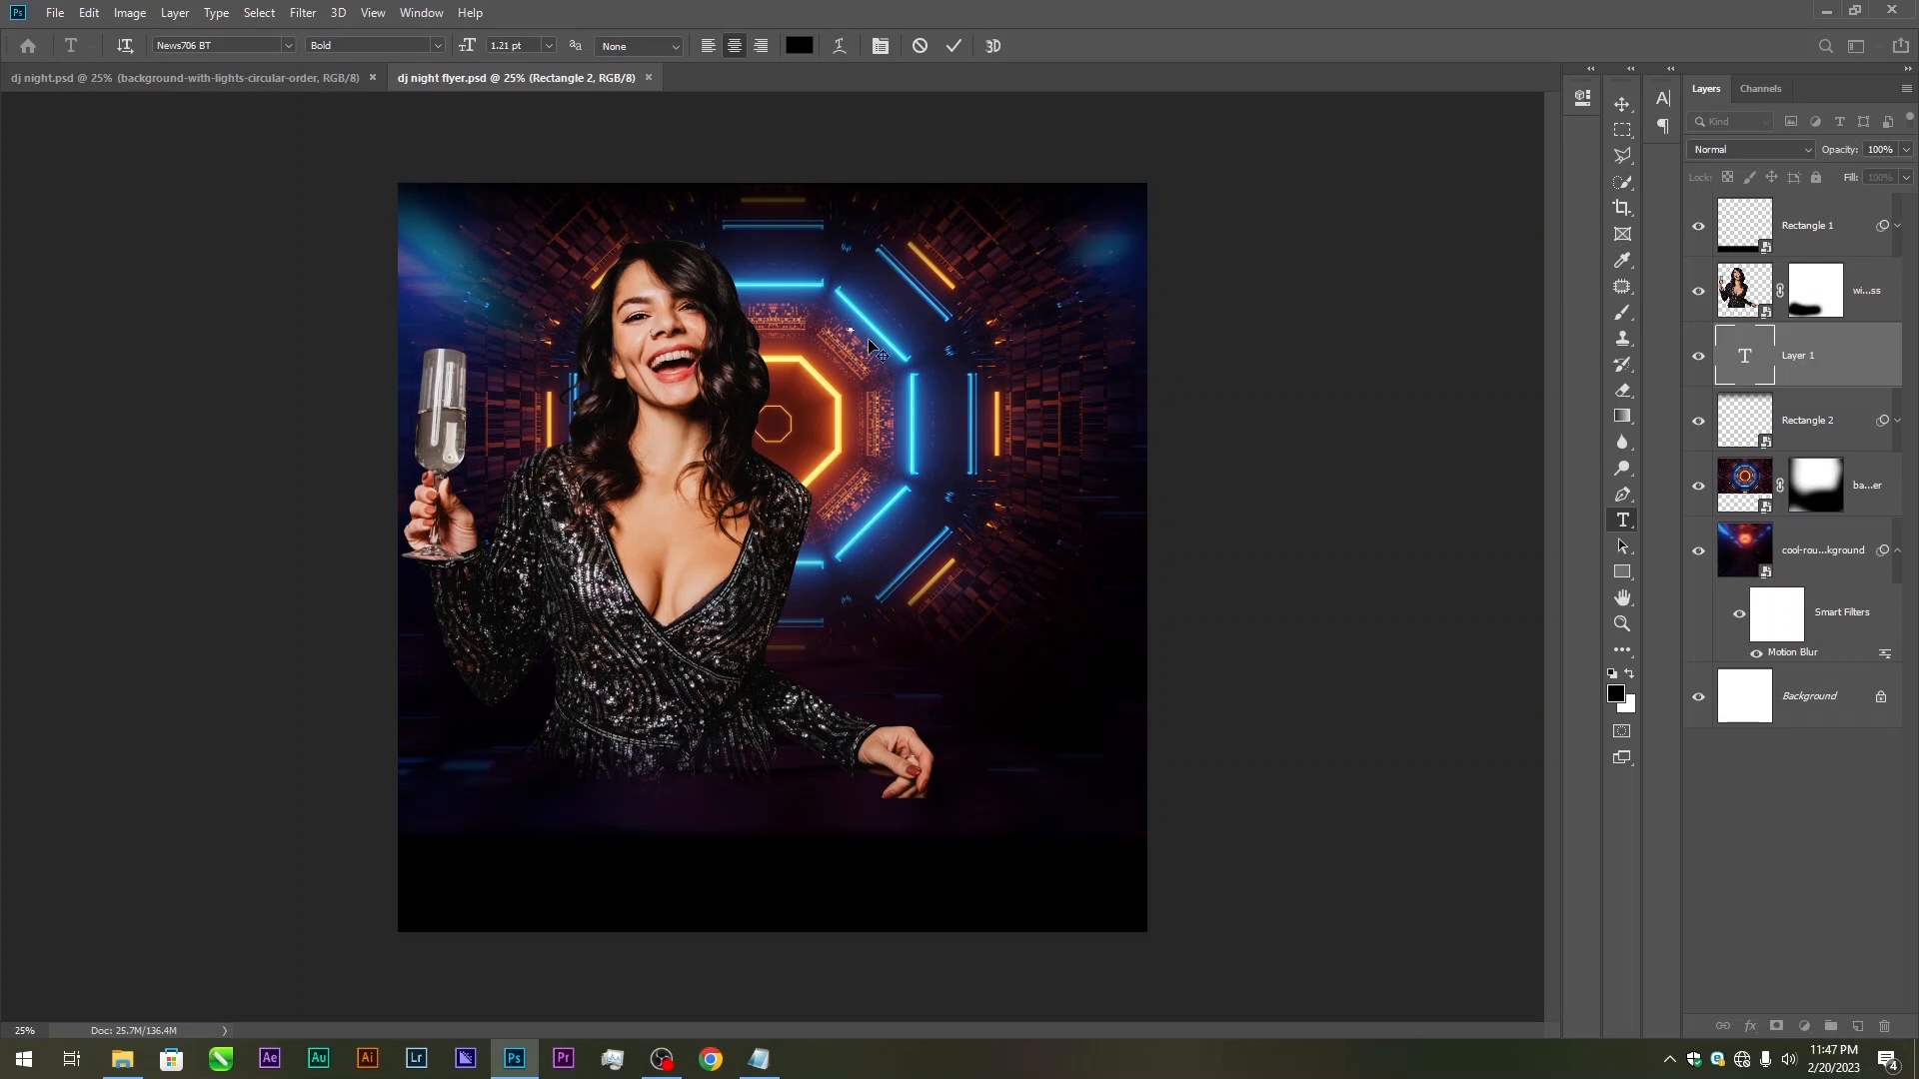
{"action": "left_click", "coordinate": [951, 45]}
Enlarge the ELECTRO PARTY title with Free Transform to about 57 pt
{"action": "key", "text": "ctrl+t"}
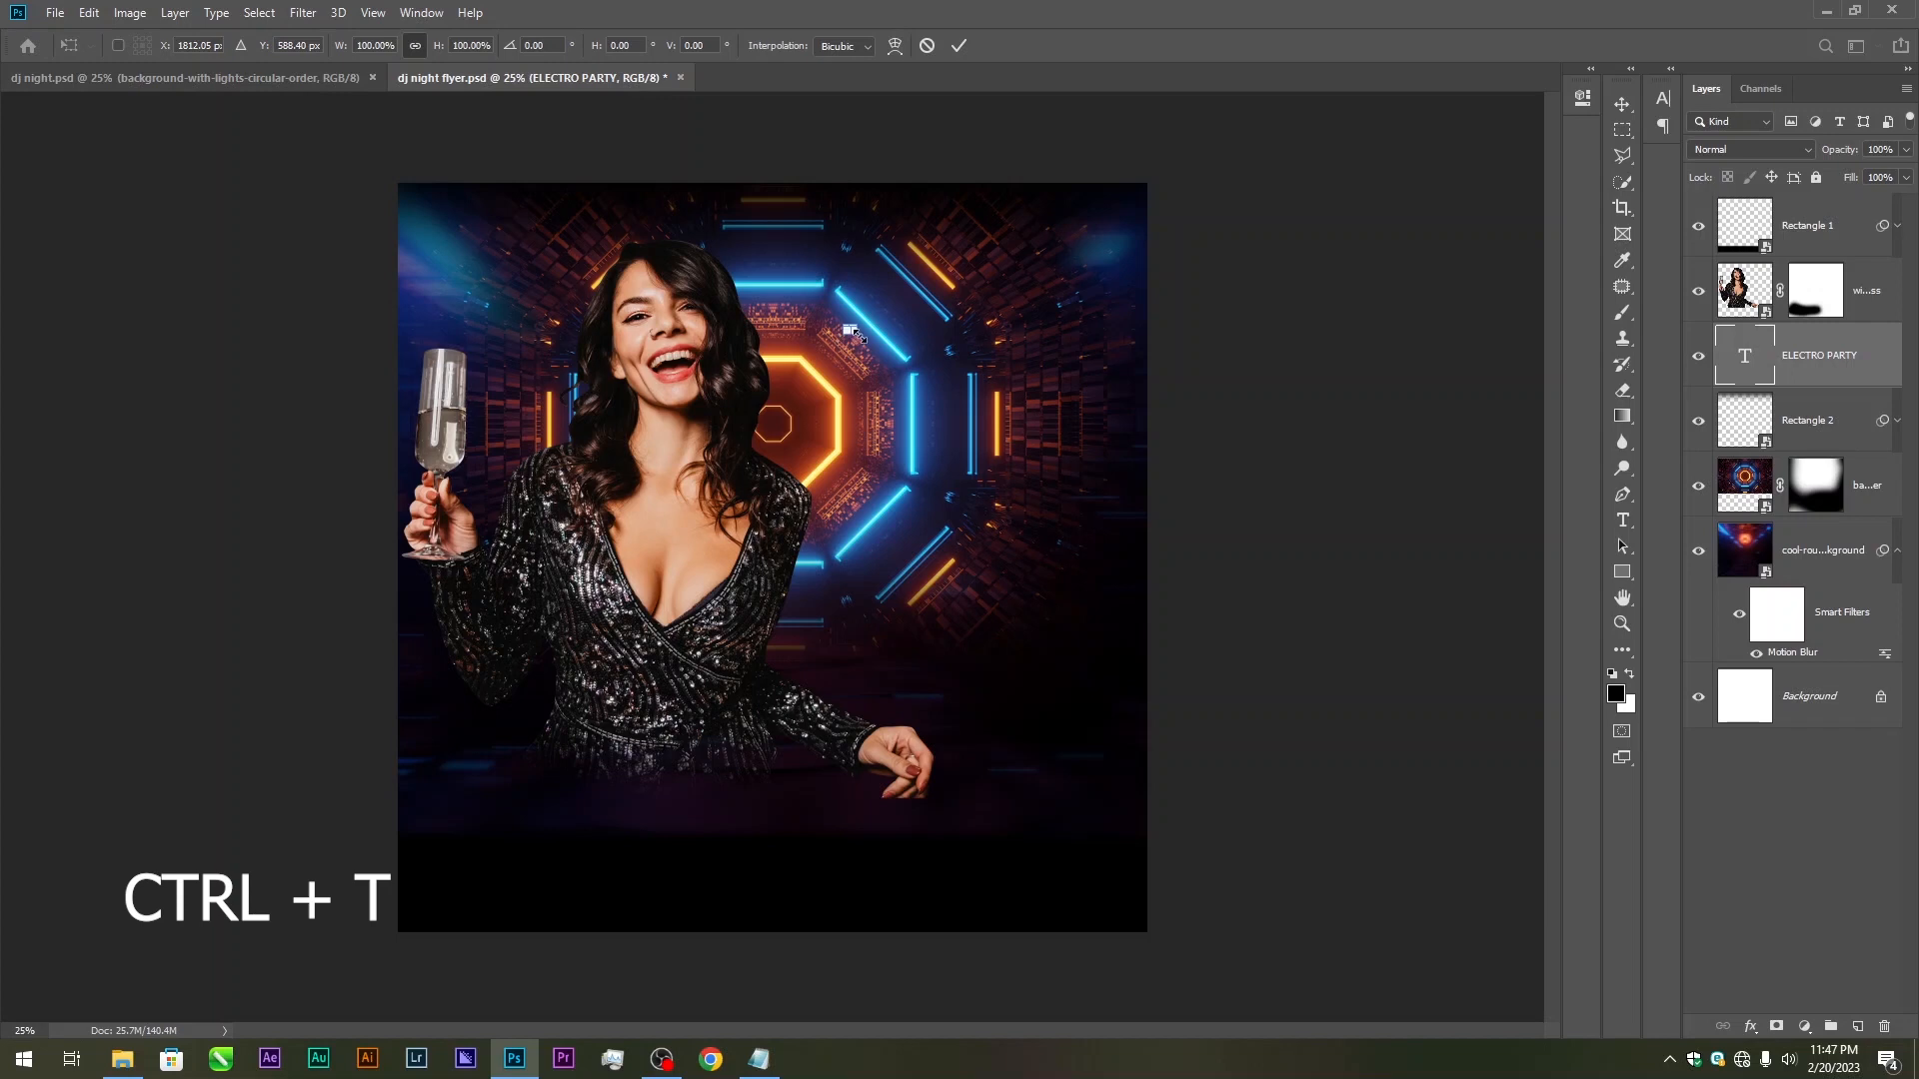
{"action": "left_click_drag", "start_coordinate": [849, 331], "coordinate": [1143, 545]}
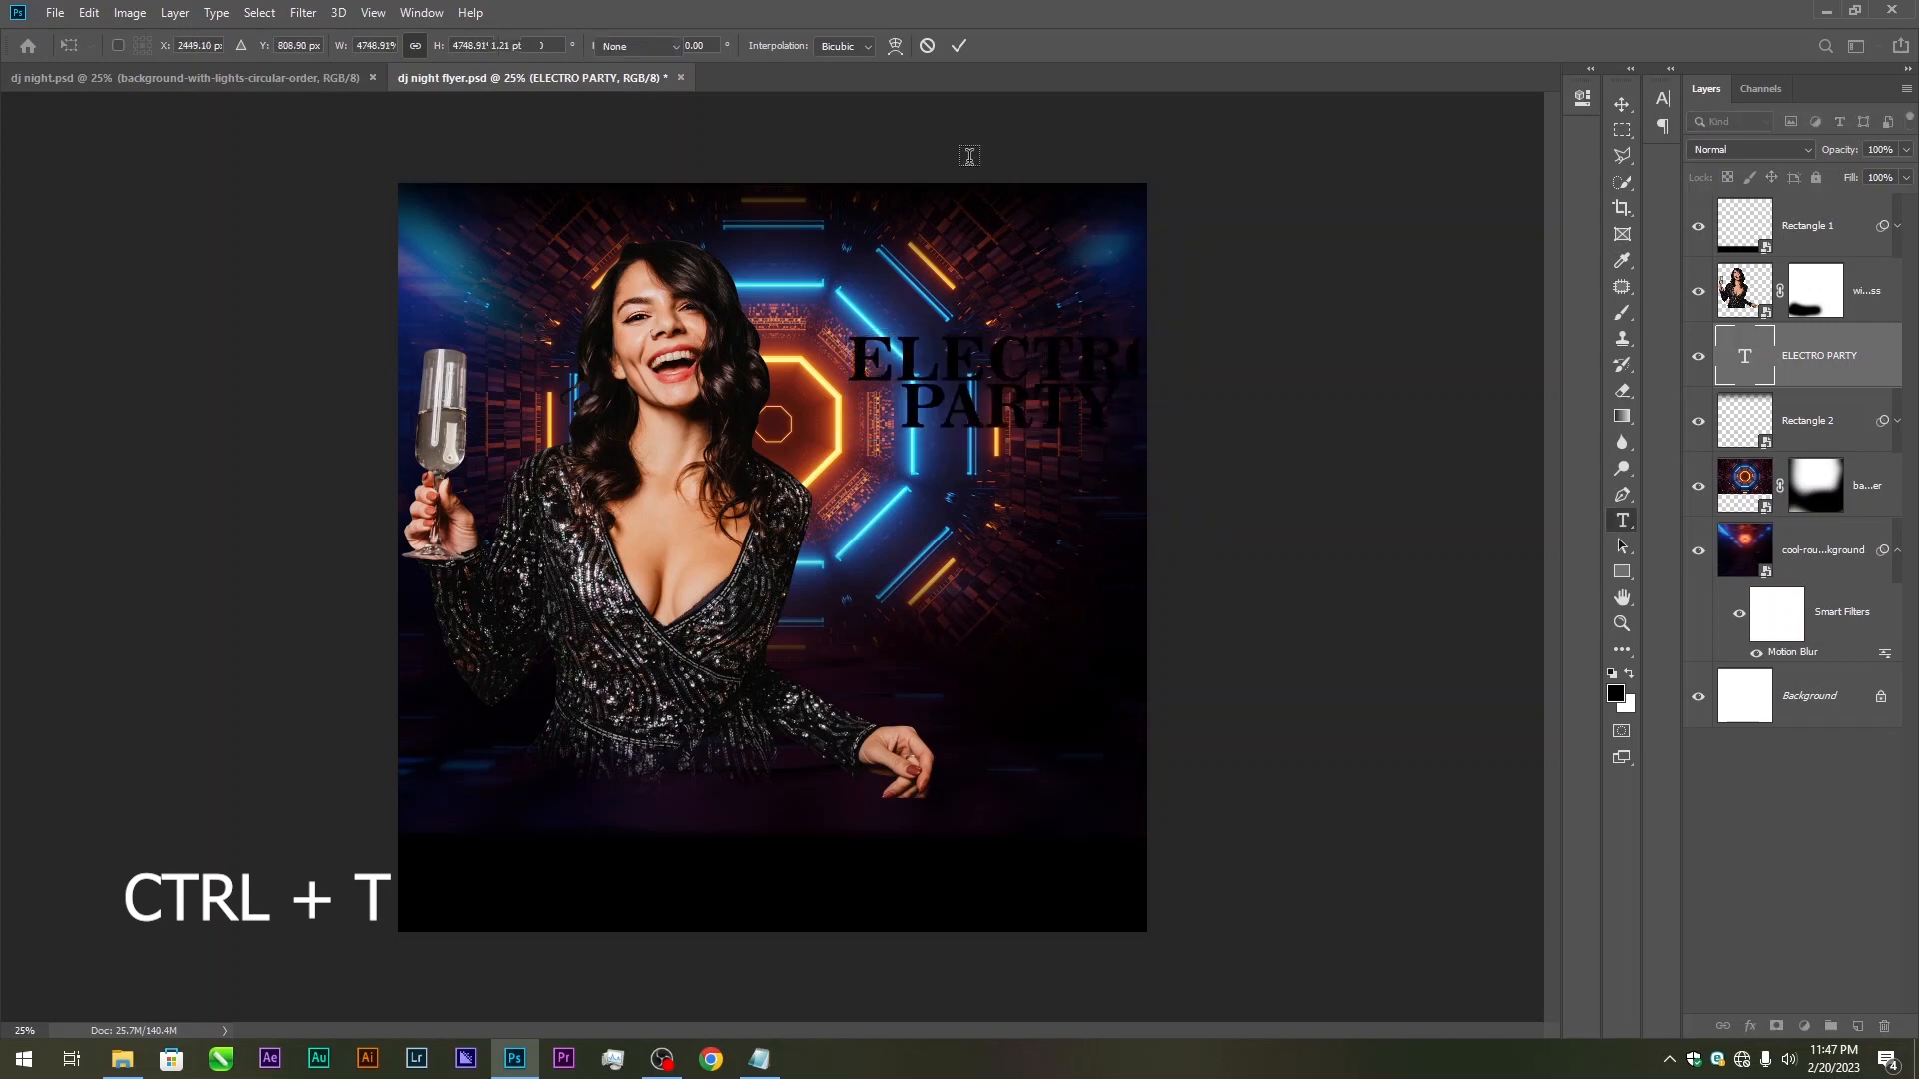
{"action": "left_click", "coordinate": [959, 45]}
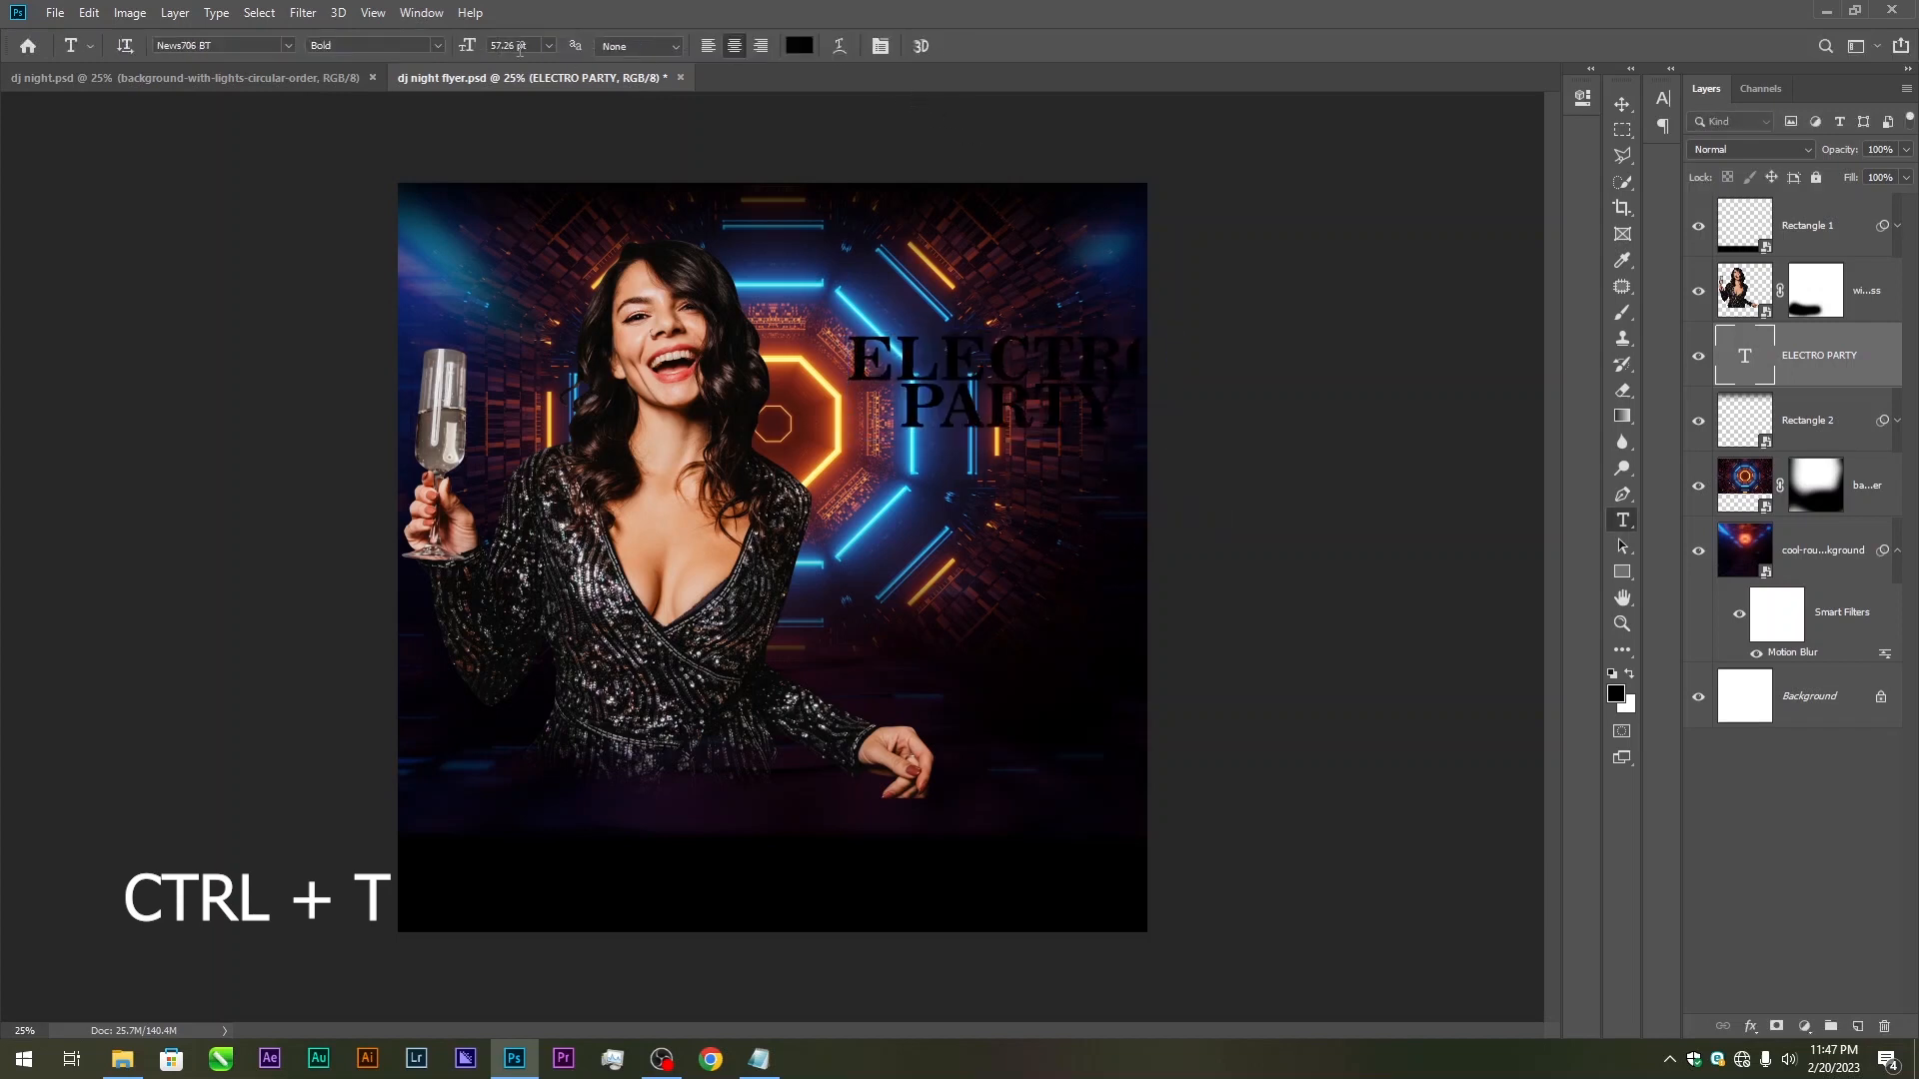
Set the ELECTRO PARTY text colour to orange ffae00 and shift the title left so it fits fully inside the canvas
{"action": "left_click", "coordinate": [789, 46]}
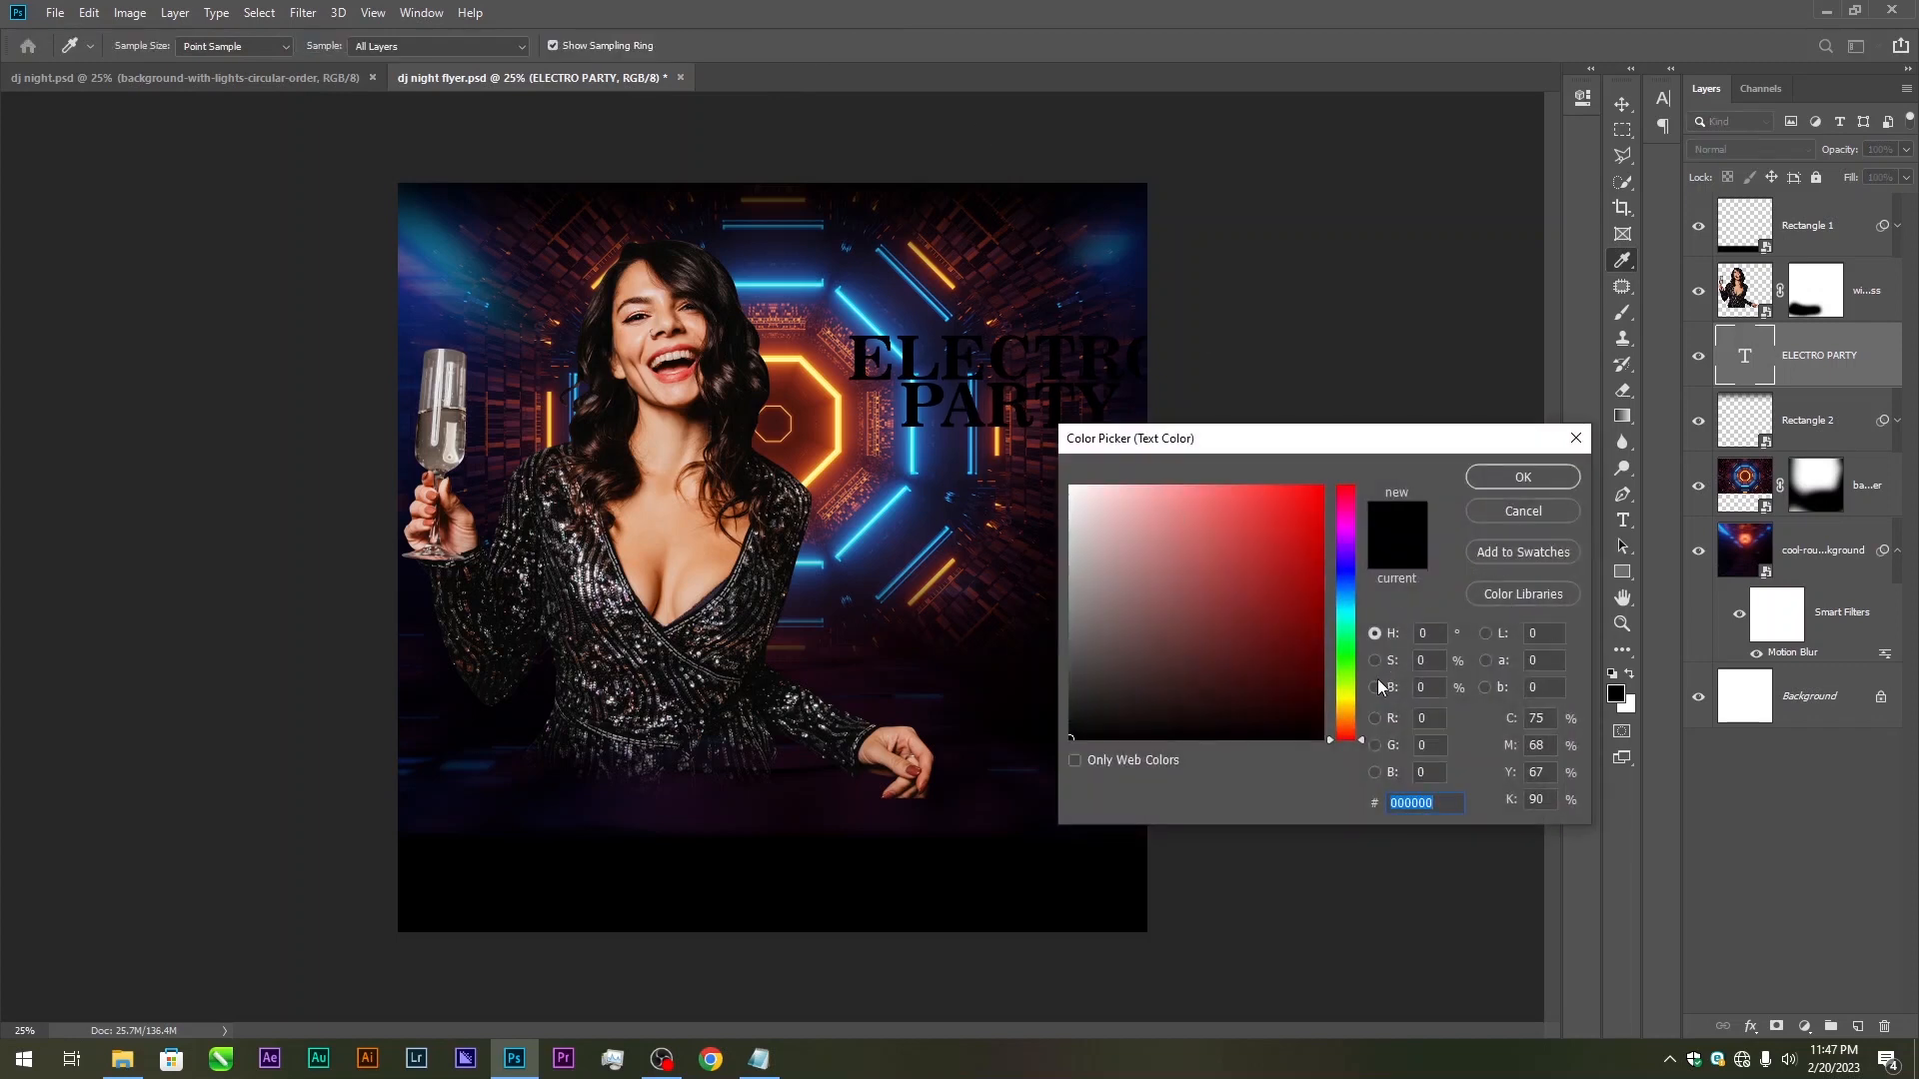
{"action": "left_click_drag", "start_coordinate": [1352, 706], "coordinate": [1346, 711]}
{"action": "left_click_drag", "start_coordinate": [1283, 519], "coordinate": [1419, 438]}
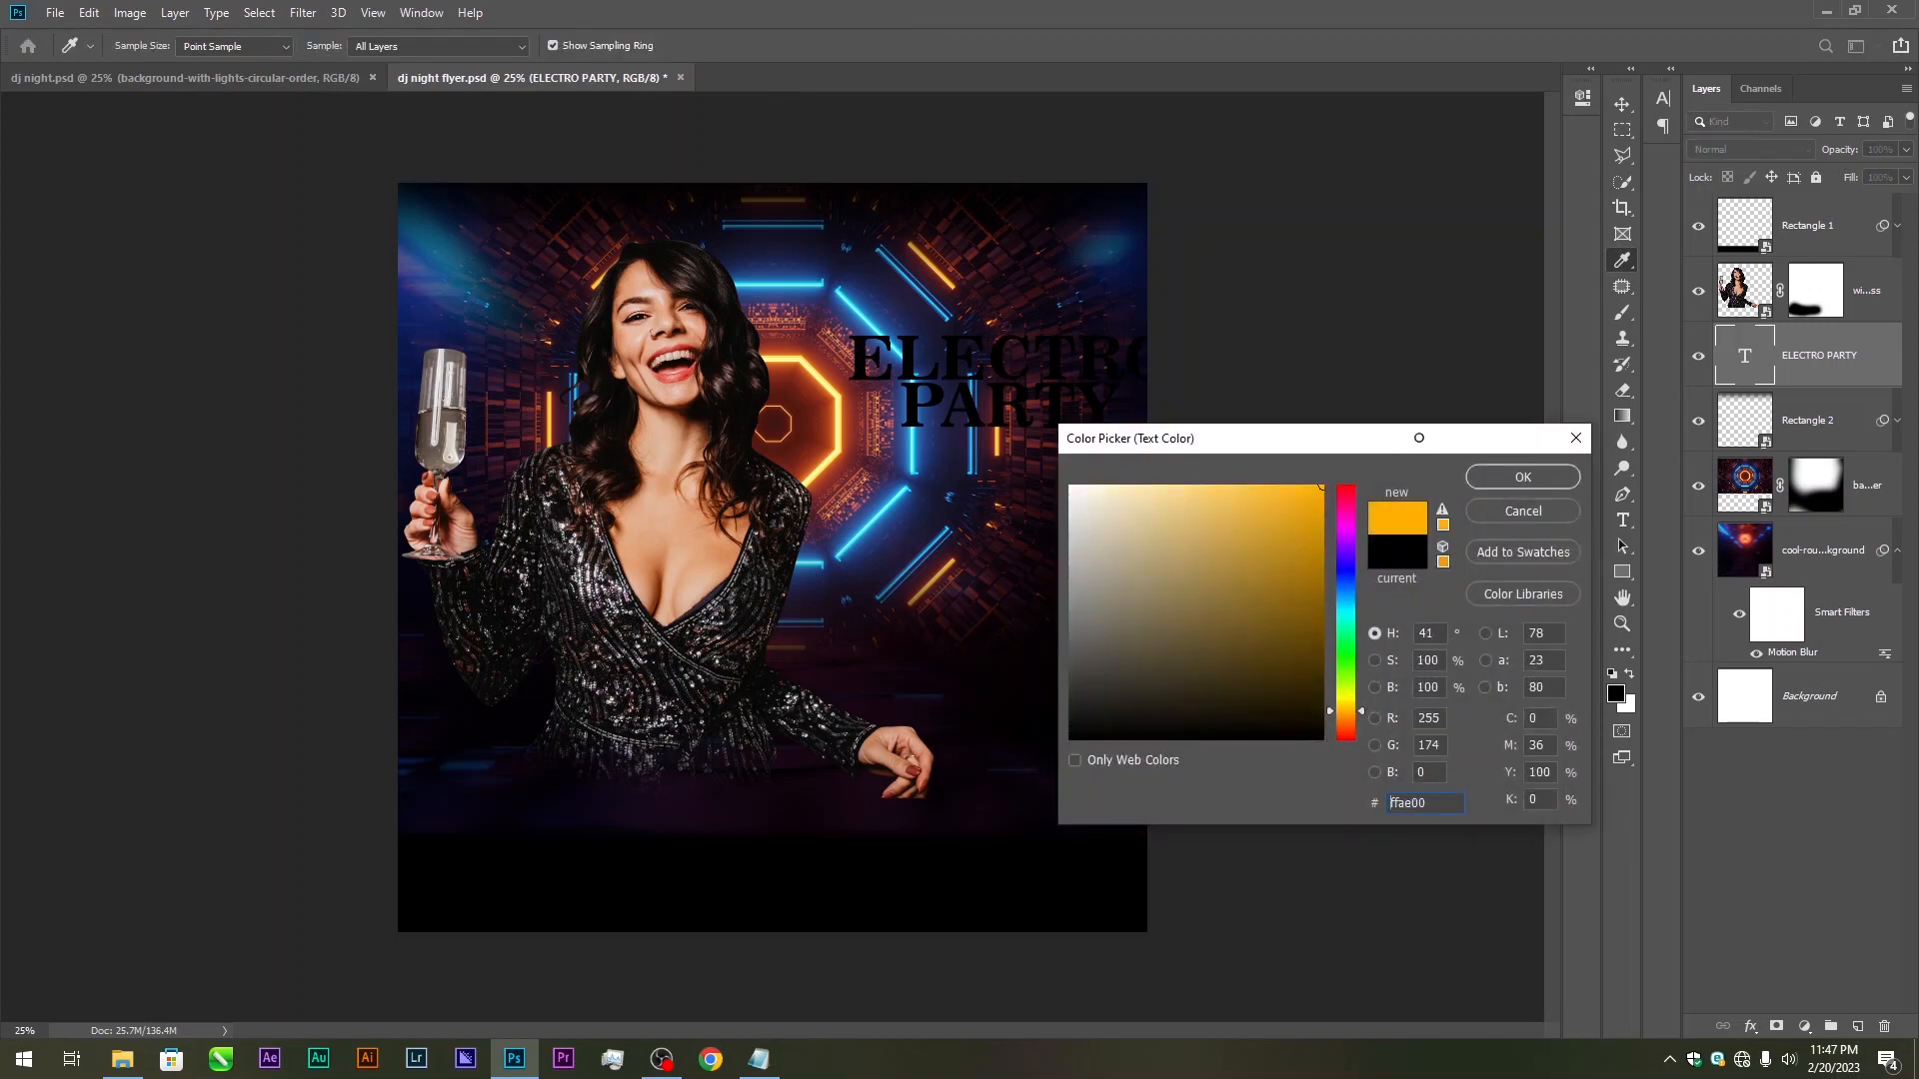
{"action": "left_click", "coordinate": [1522, 476]}
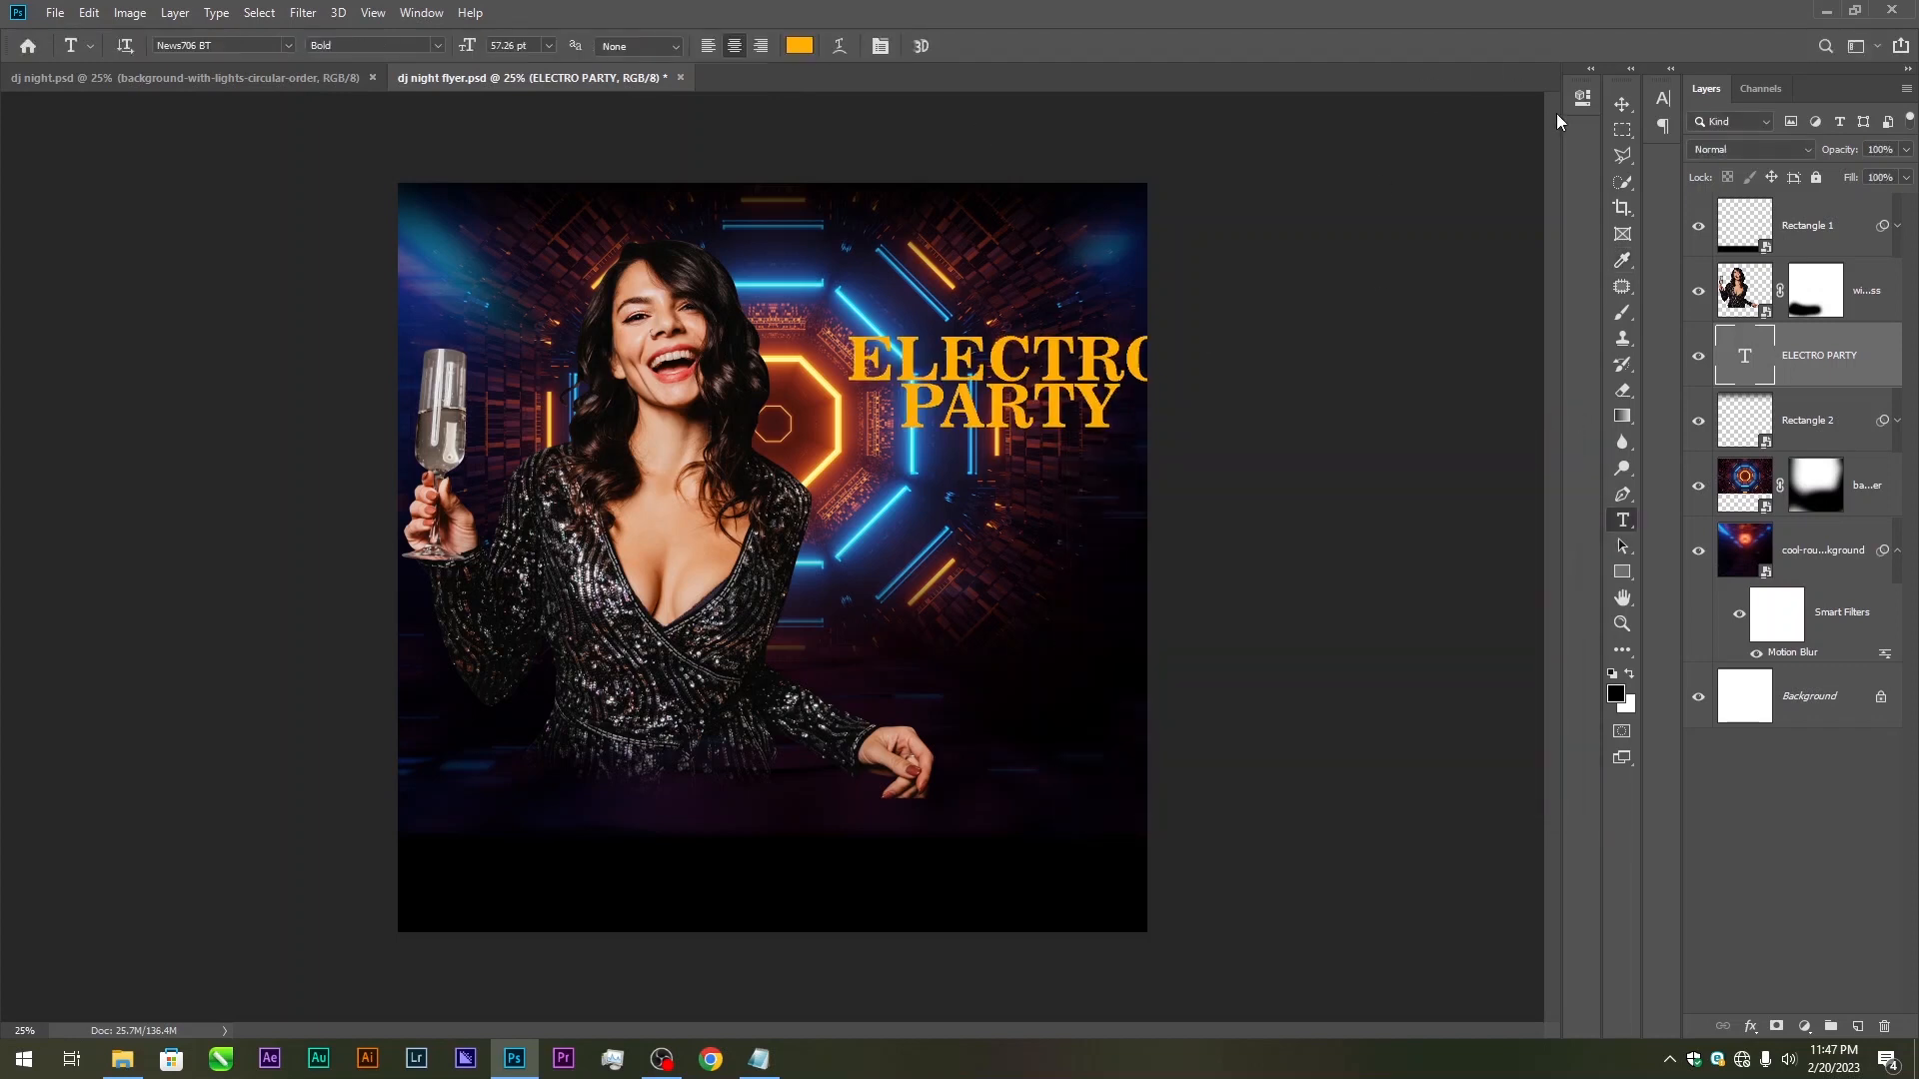
{"action": "left_click", "coordinate": [1622, 104]}
{"action": "left_click_drag", "start_coordinate": [1050, 437], "coordinate": [988, 436]}
Change the ELECTRO PARTY text colour to yellow-orange ffc000
{"action": "key", "text": "t"}
{"action": "left_click", "coordinate": [800, 45]}
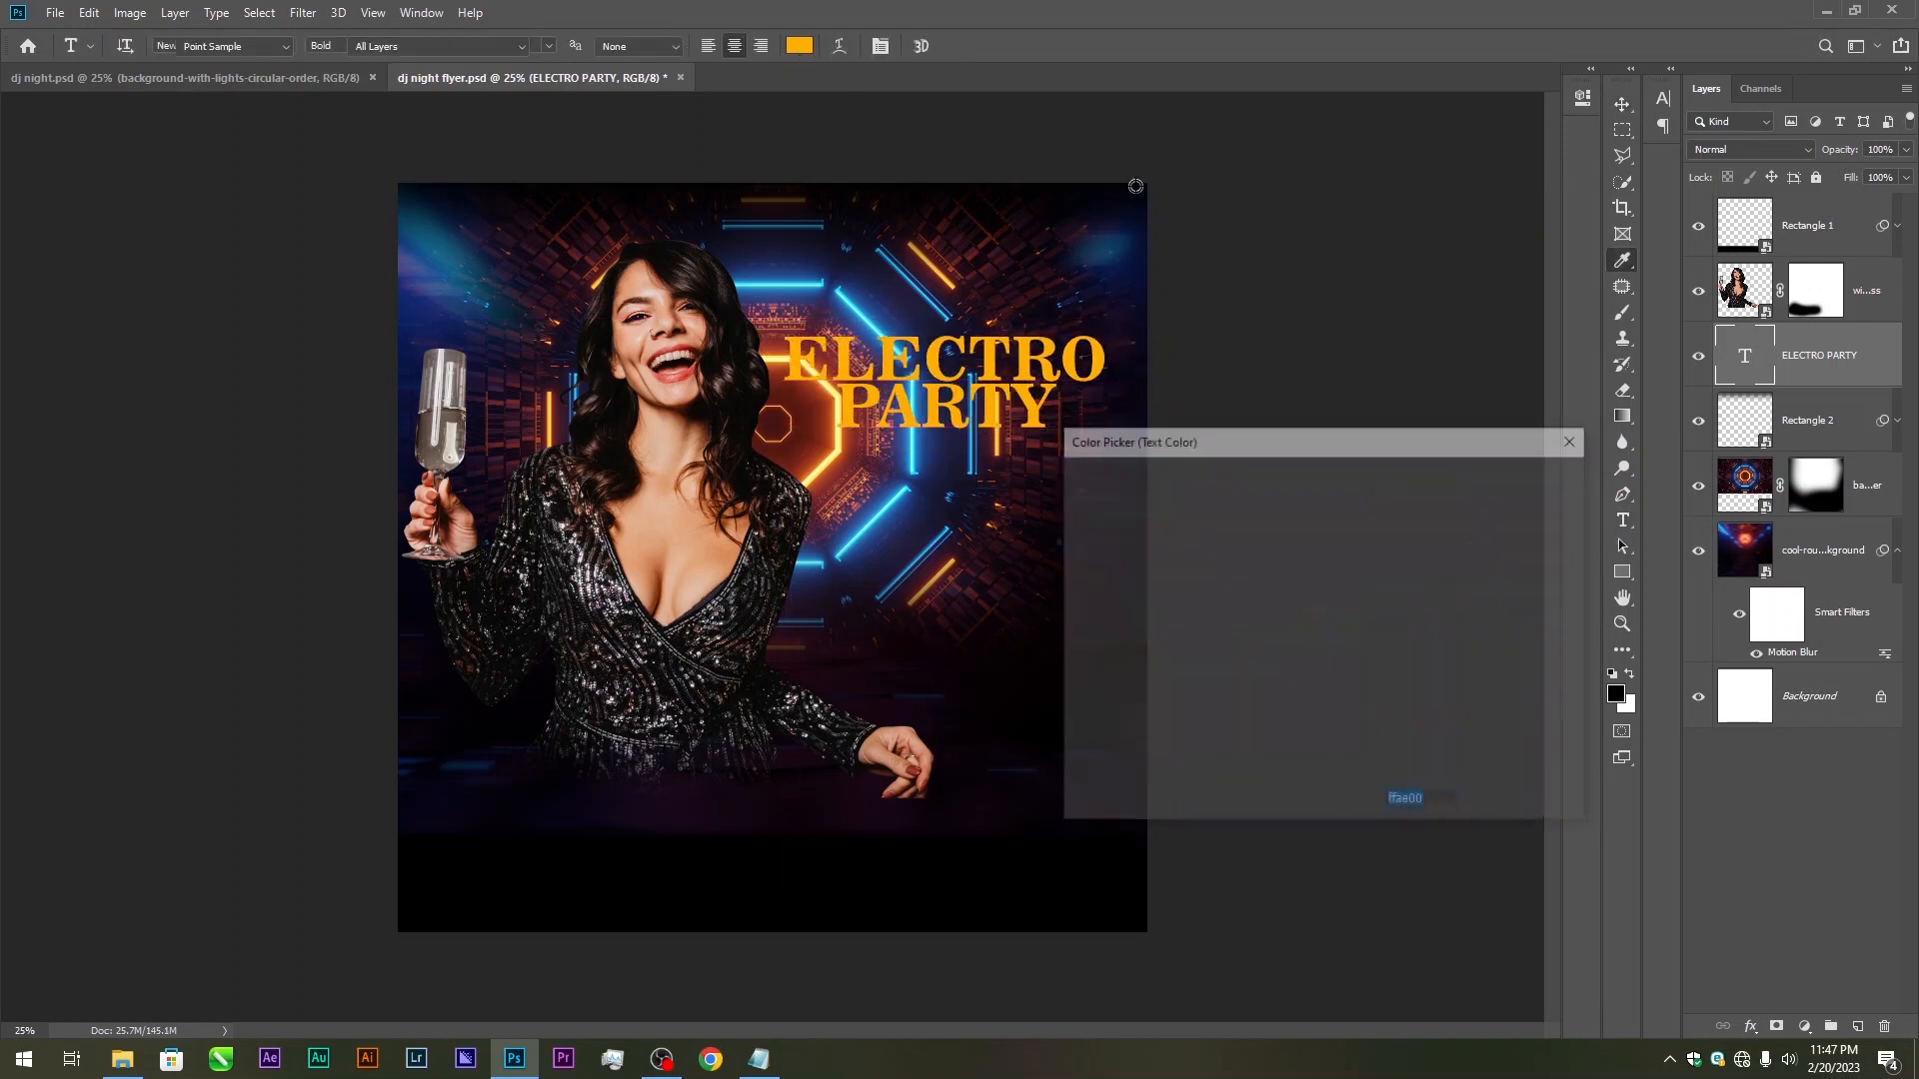
{"action": "left_click", "coordinate": [1350, 708]}
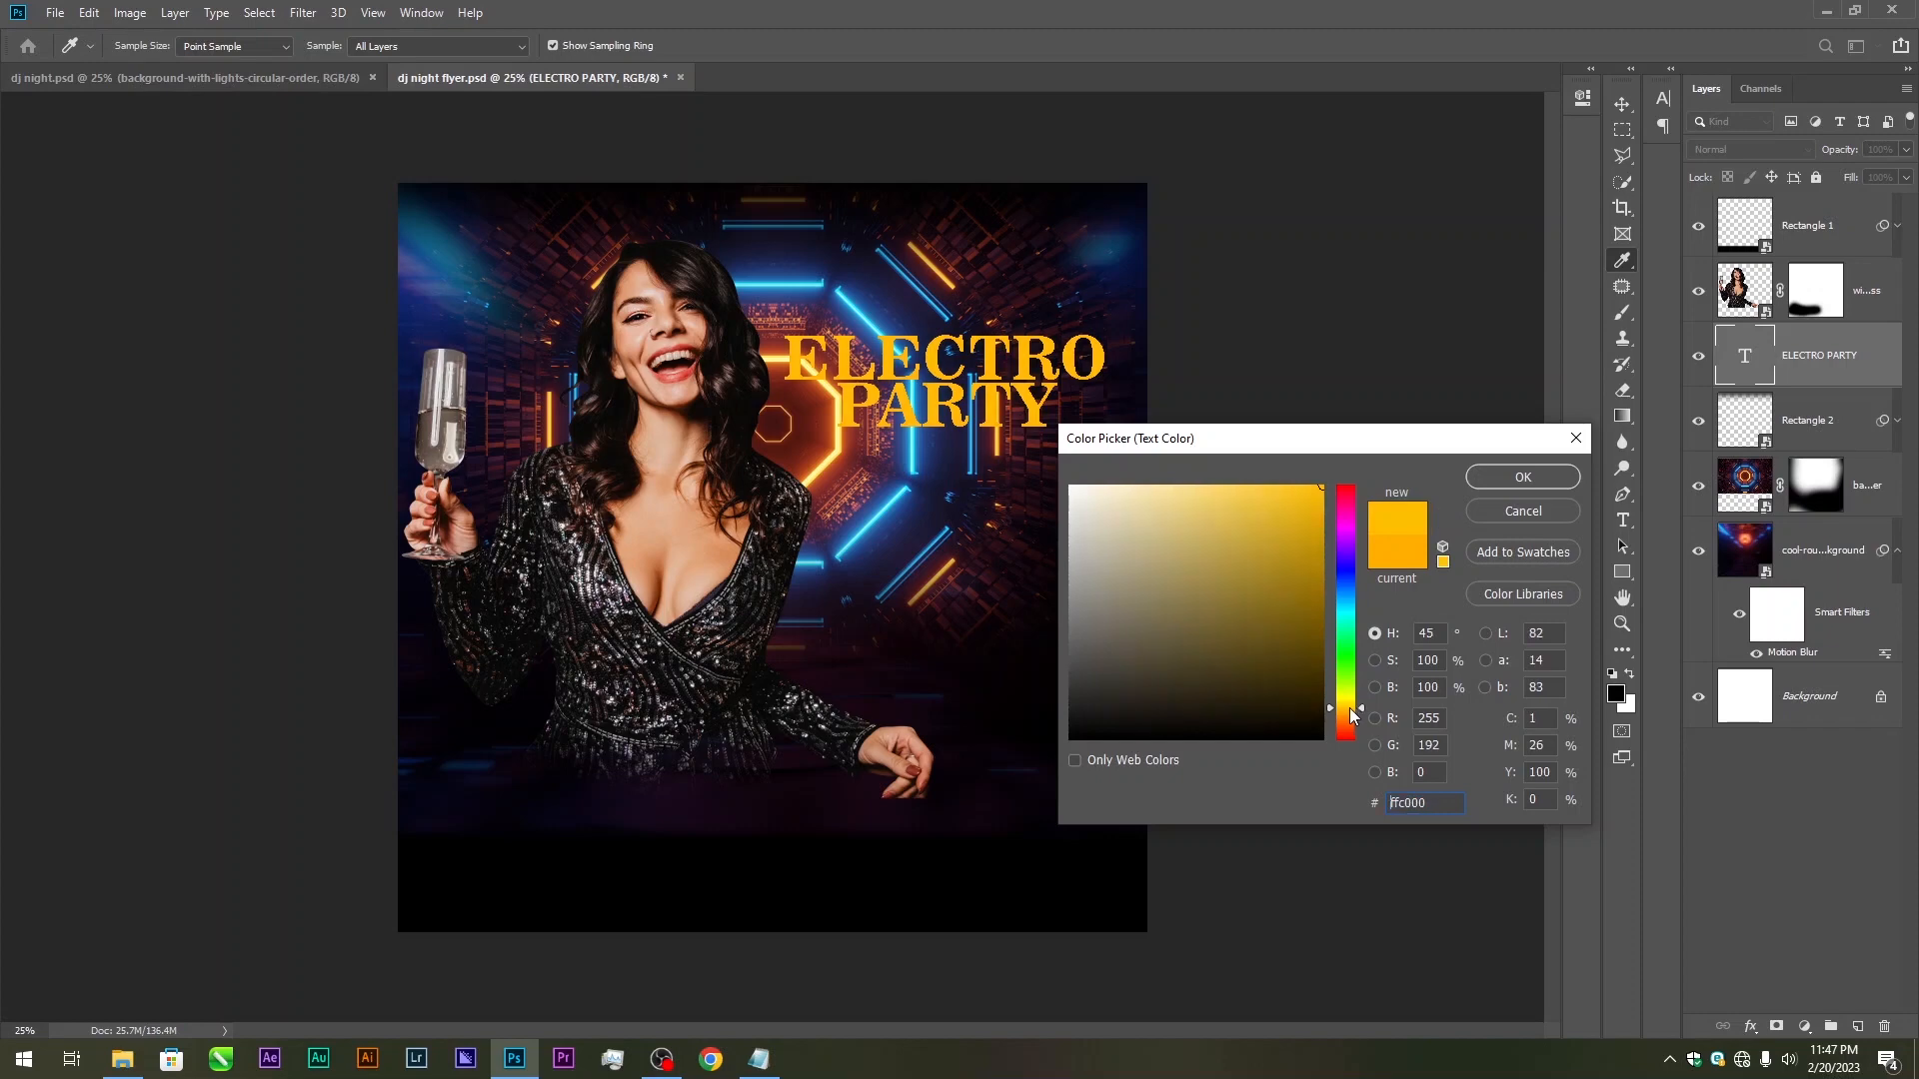
{"action": "left_click", "coordinate": [1499, 477]}
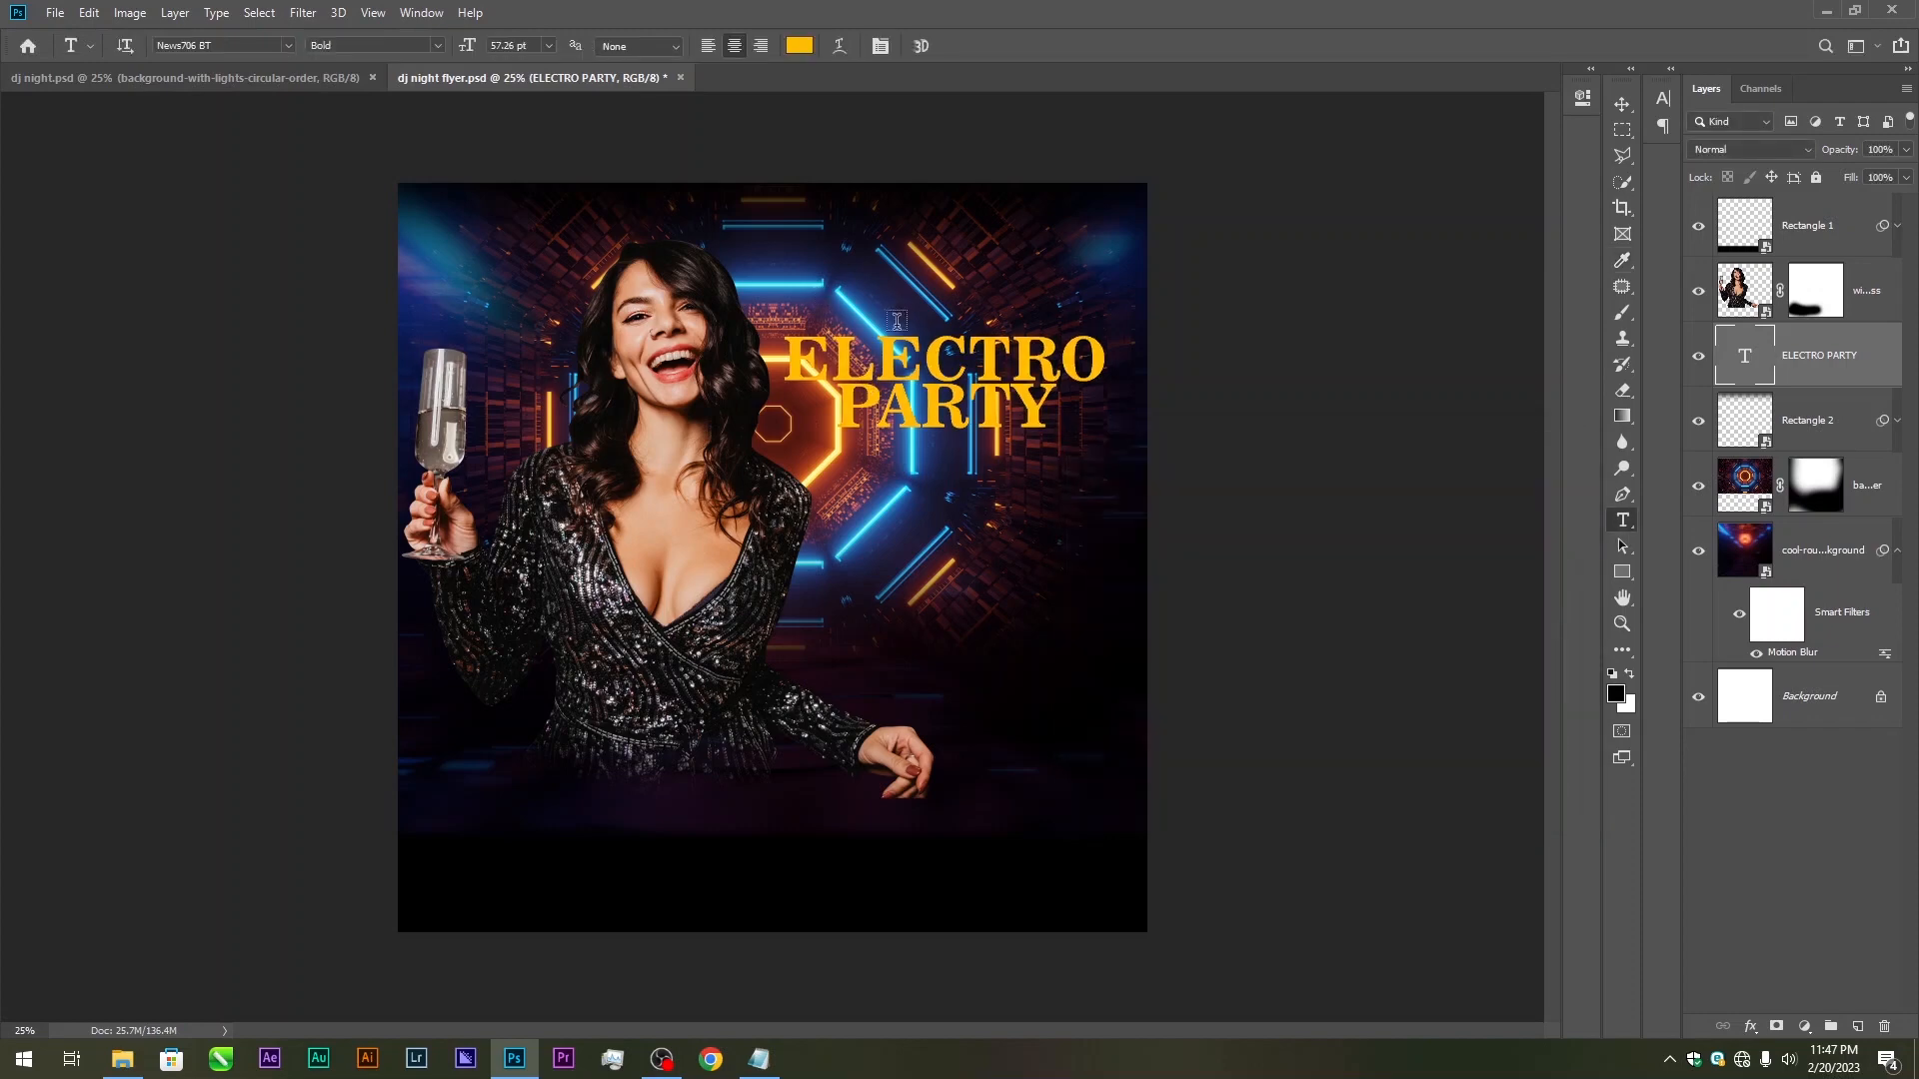
Change the font of the ELECTRO PARTY title to Blokee Regular
{"action": "left_click", "coordinate": [221, 47]}
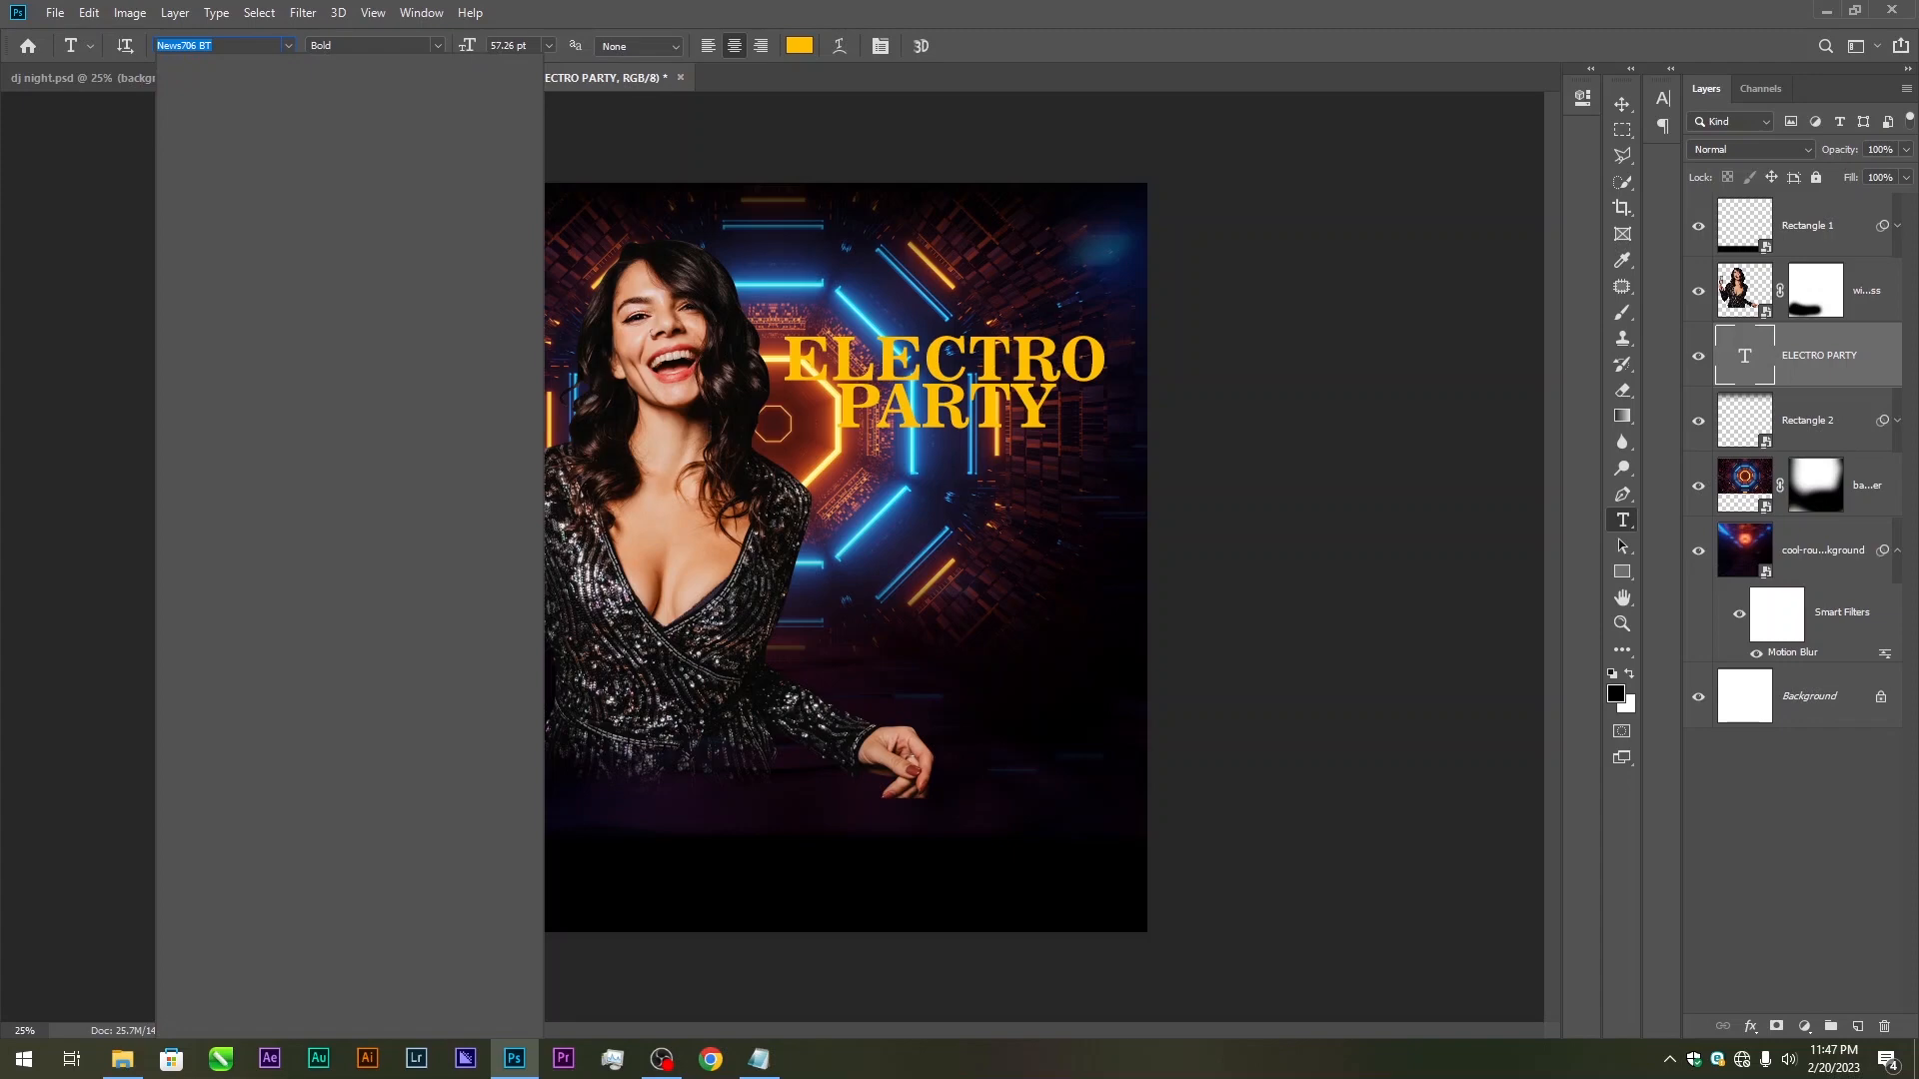
{"action": "type", "text": "BLOC"}
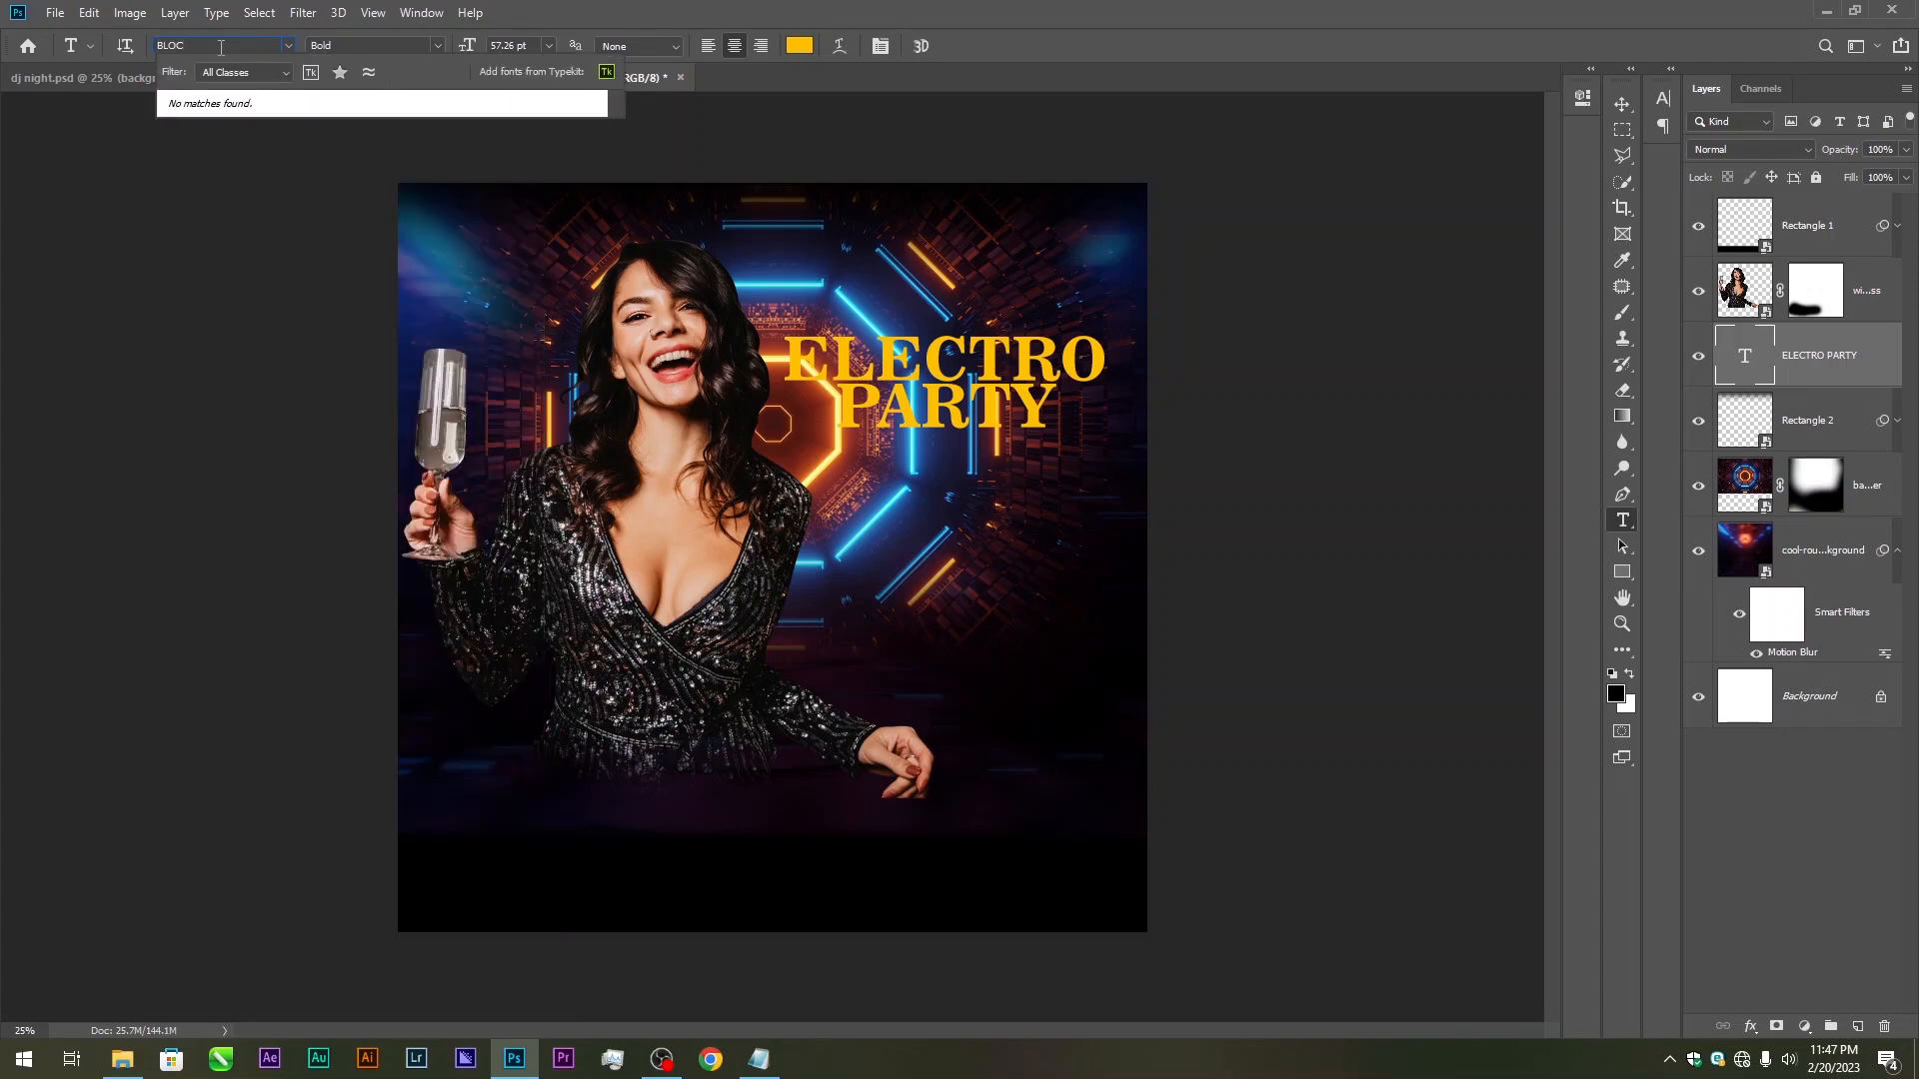
{"action": "key", "text": "BackSpace"}
{"action": "key", "text": "BackSpace"}
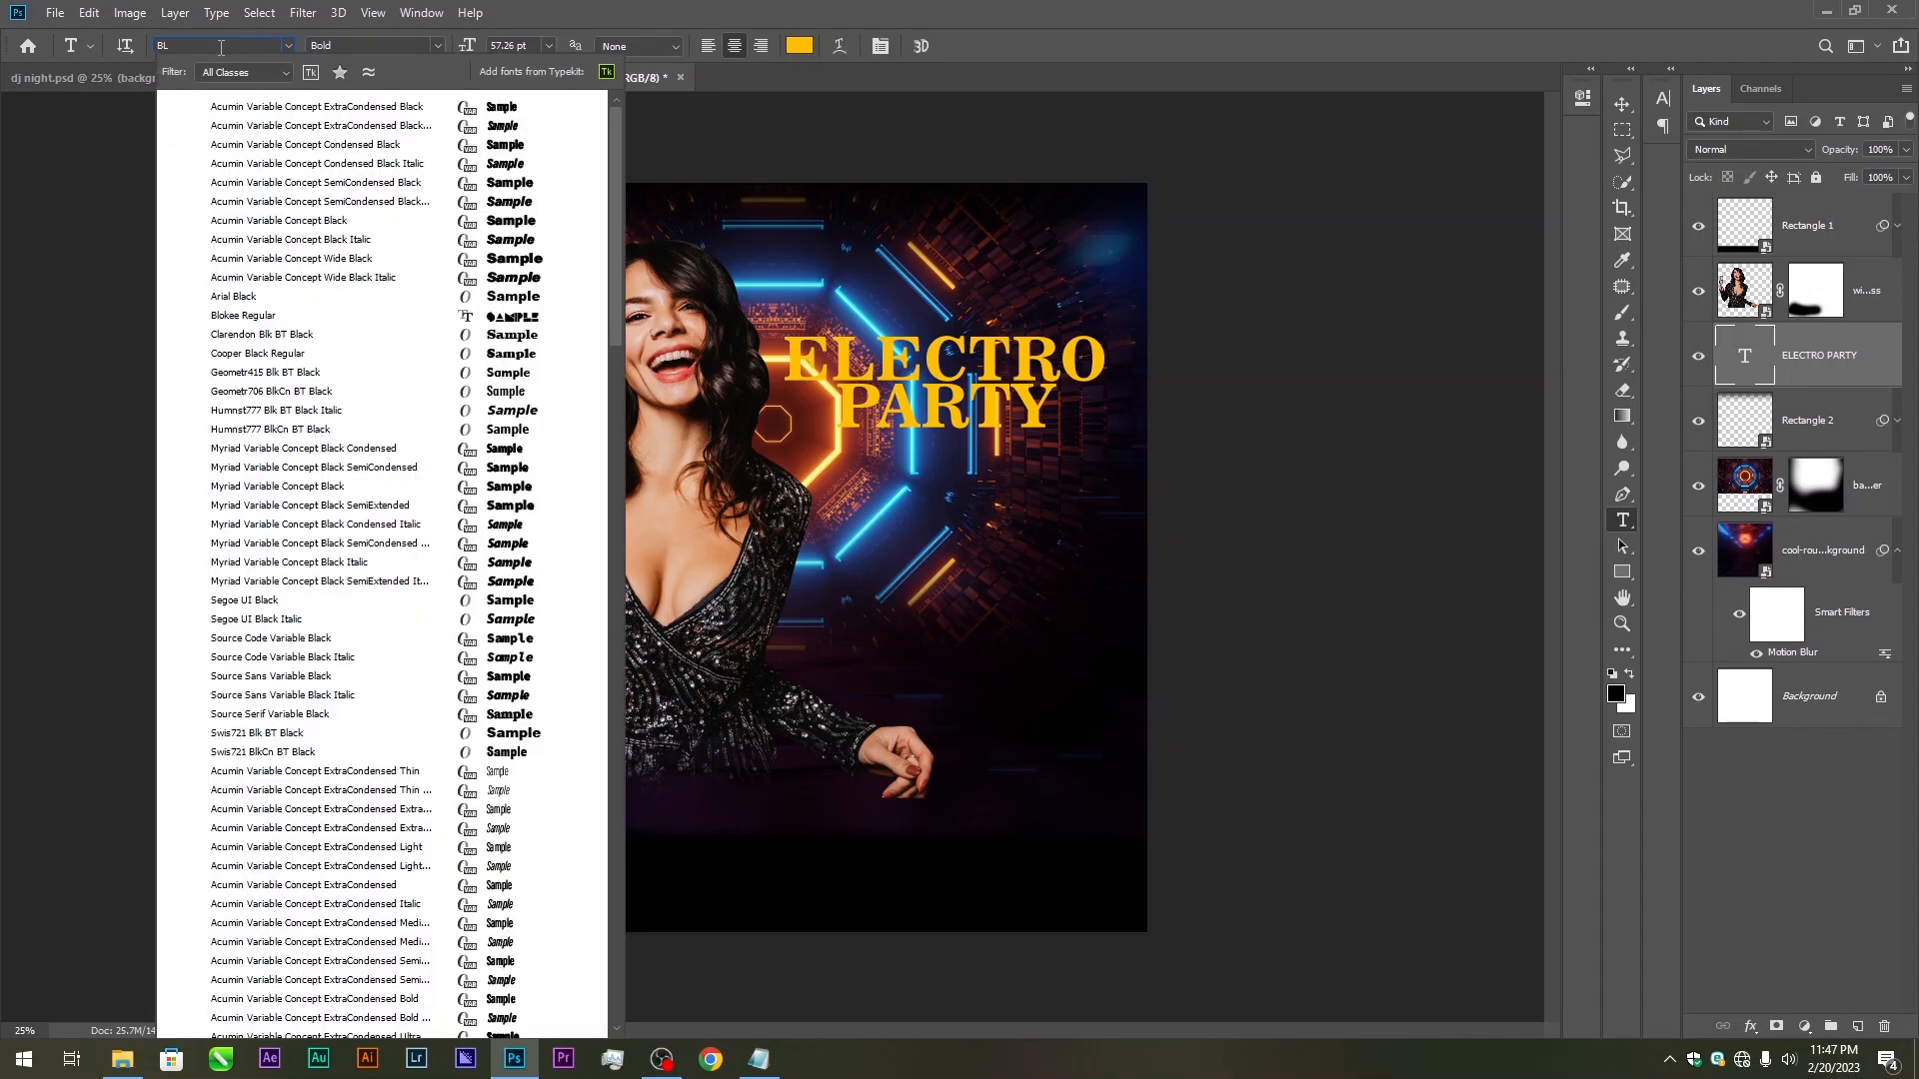
{"action": "type", "text": "o"}
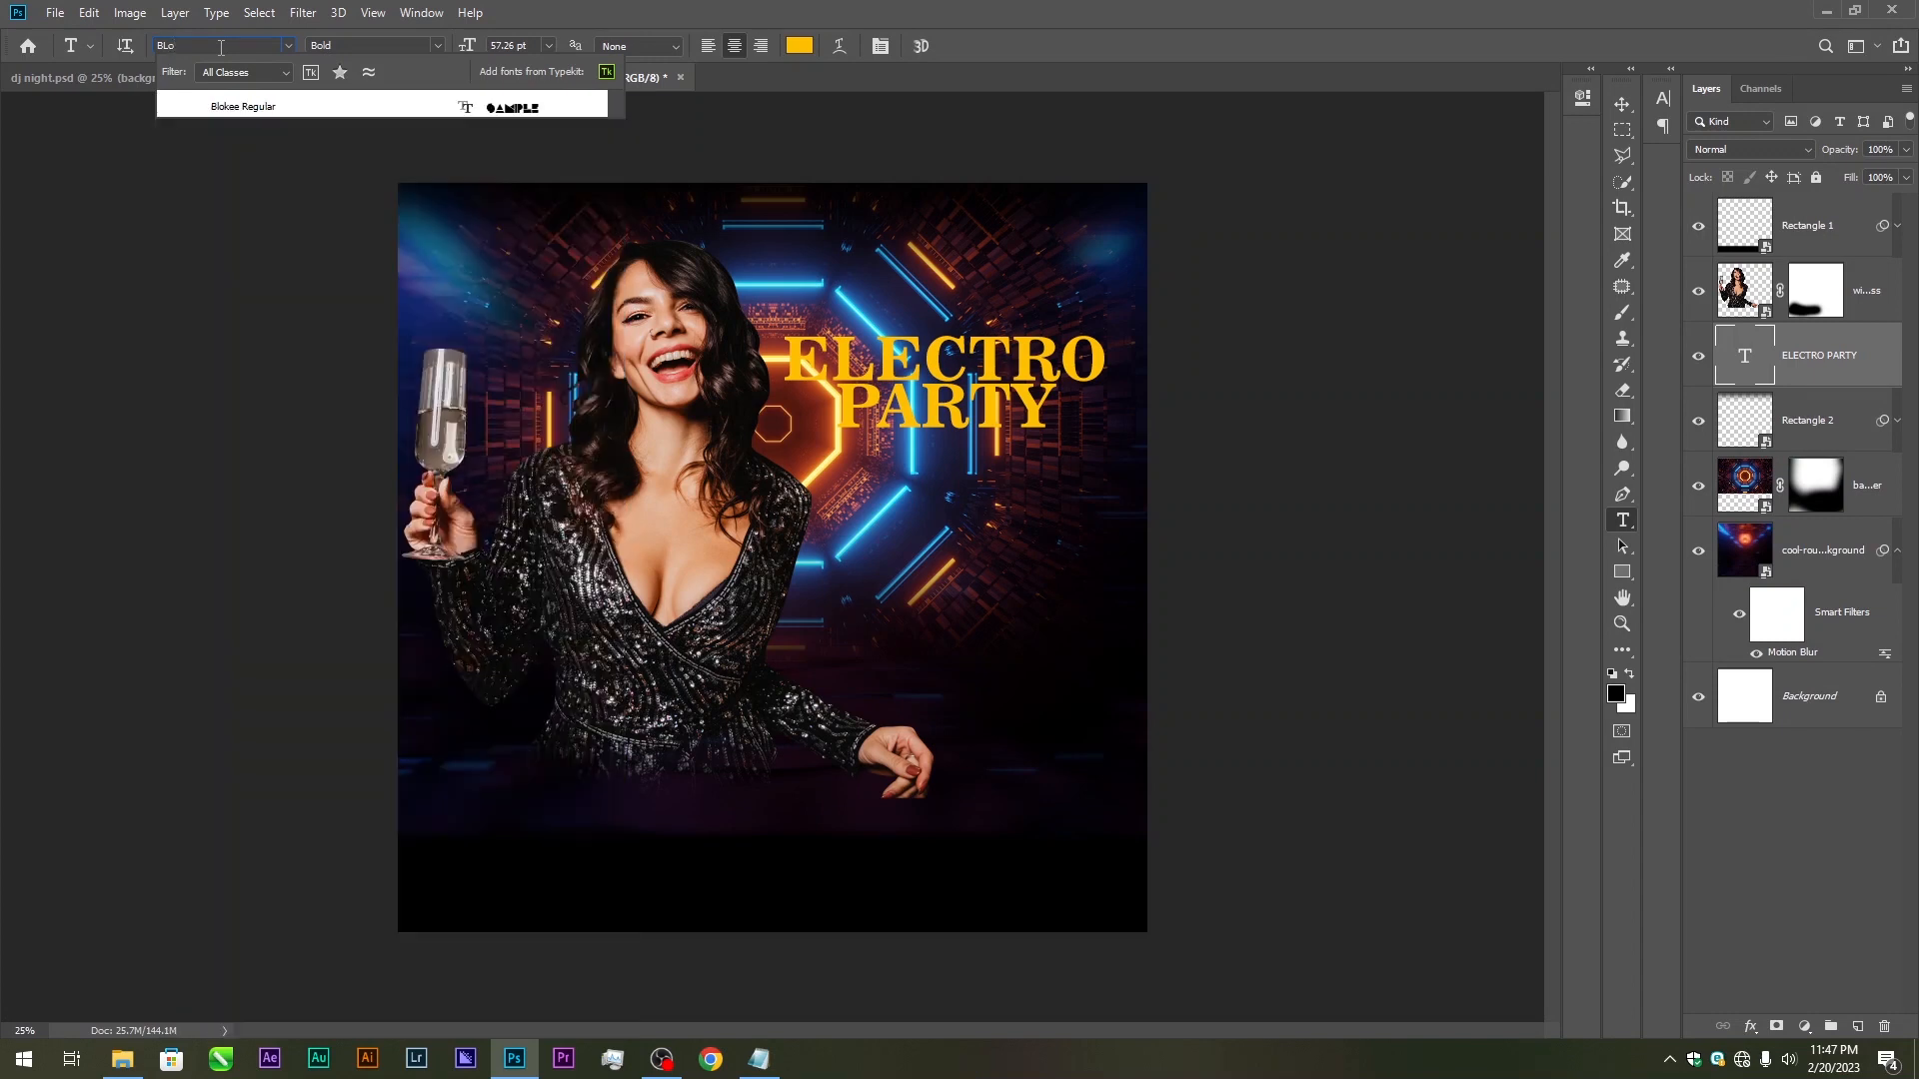
{"action": "left_click", "coordinate": [283, 108]}
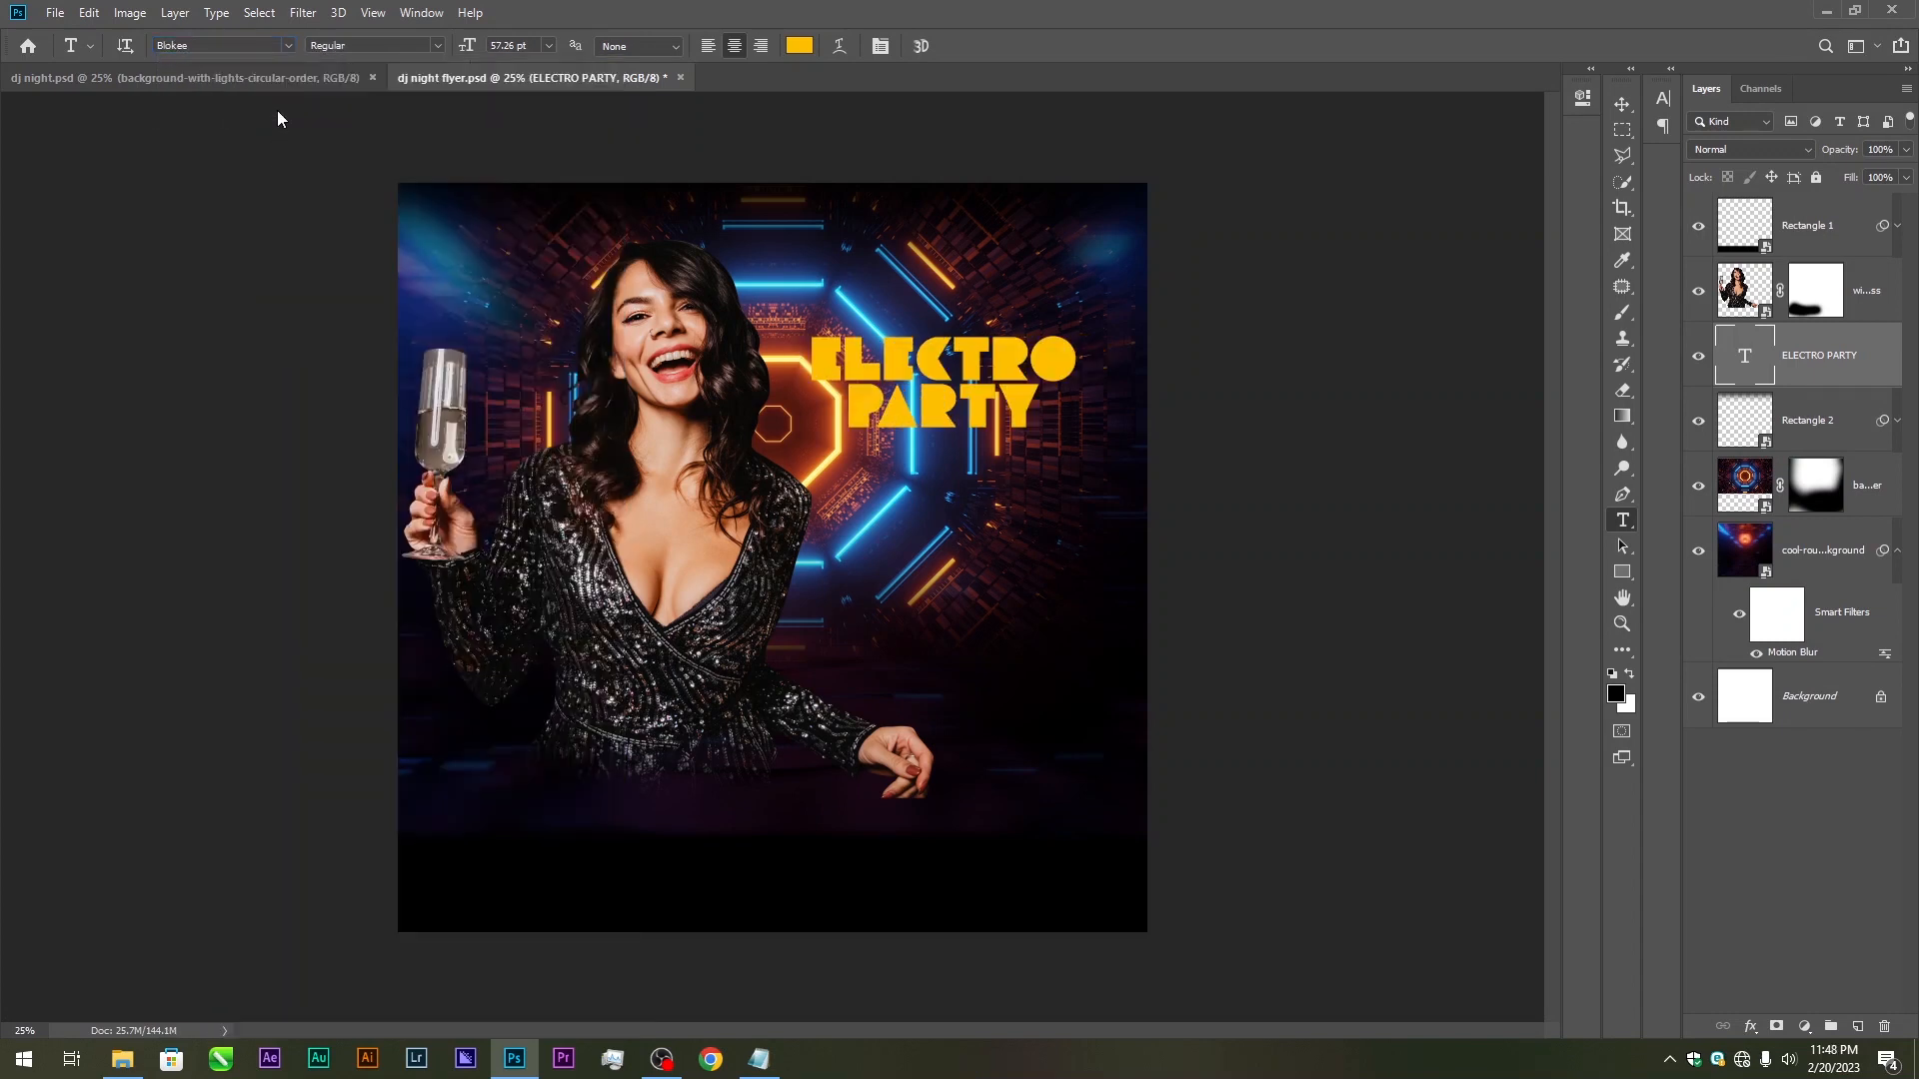
Break the word ELECTRO after ELEC so the title runs over three lines: ELEC, TRO, PARTY
{"action": "left_click", "coordinate": [956, 344]}
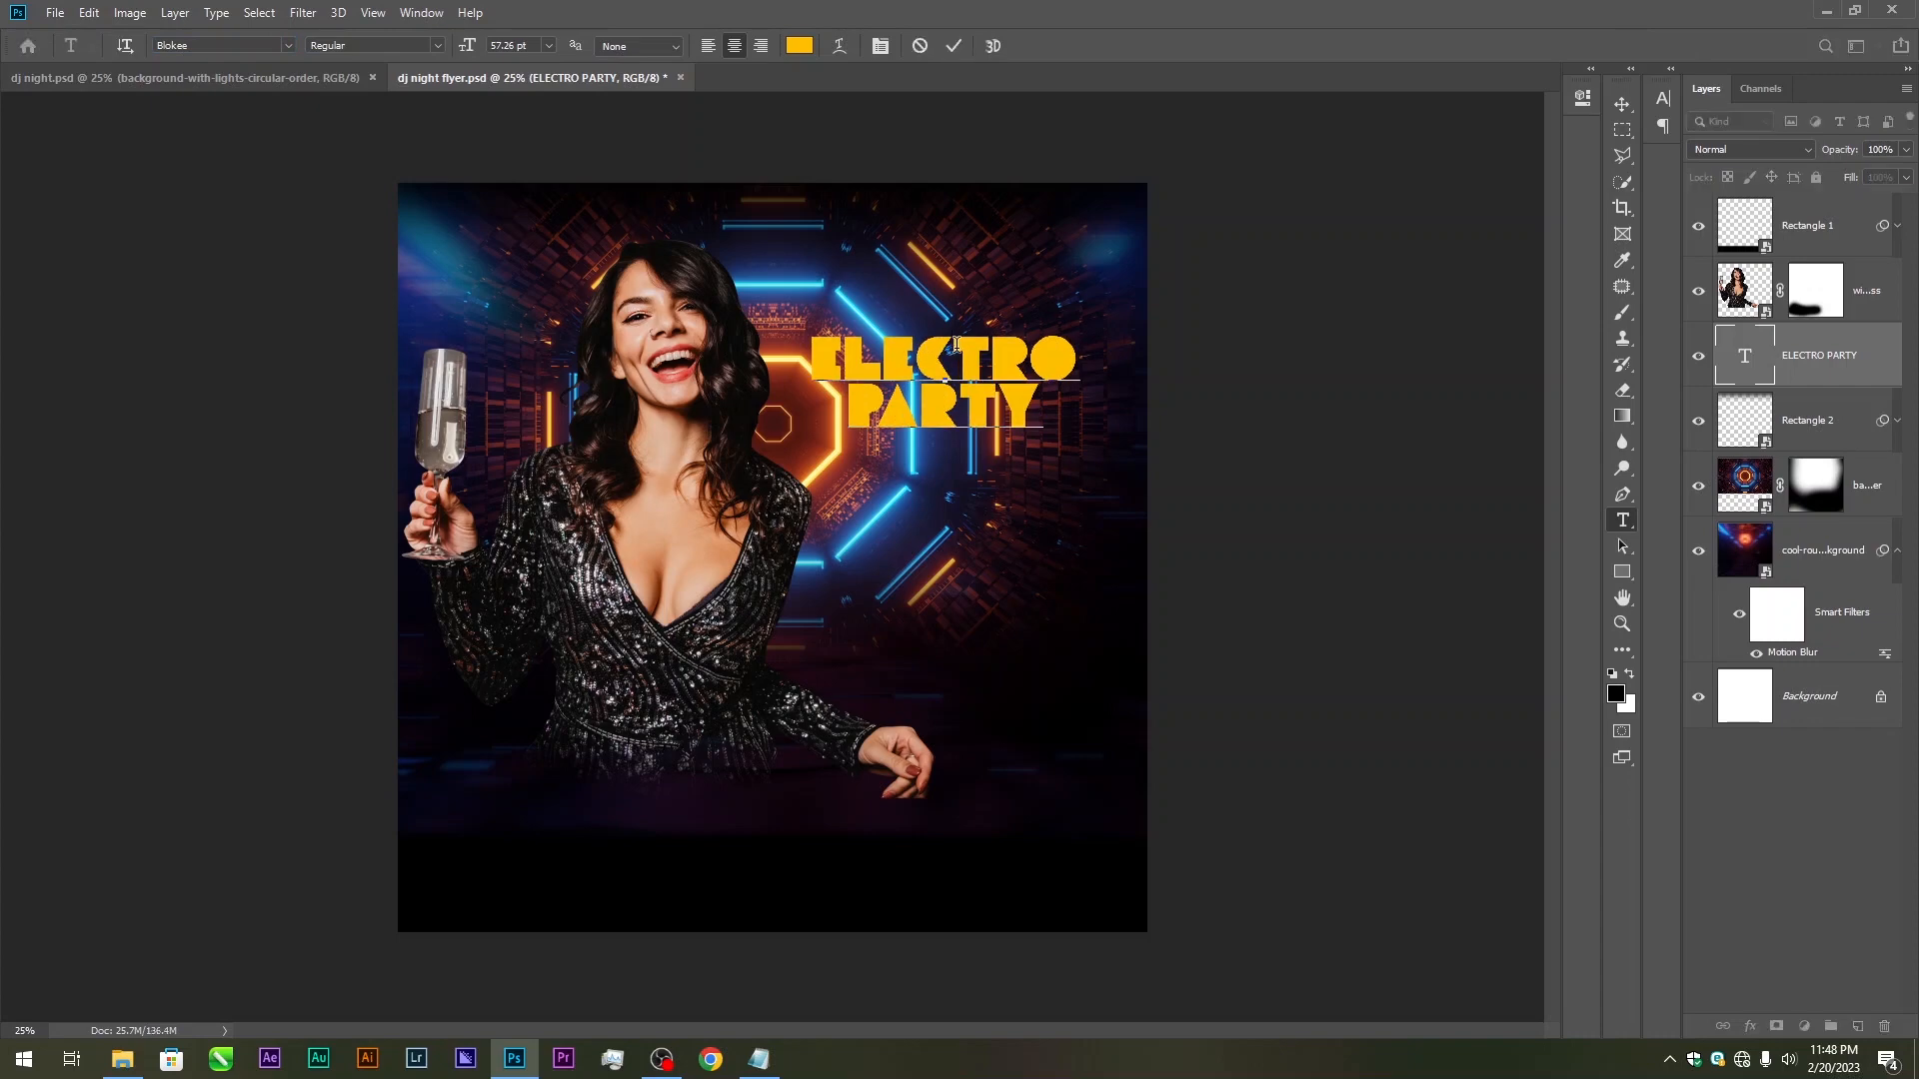
{"action": "key", "text": "Return"}
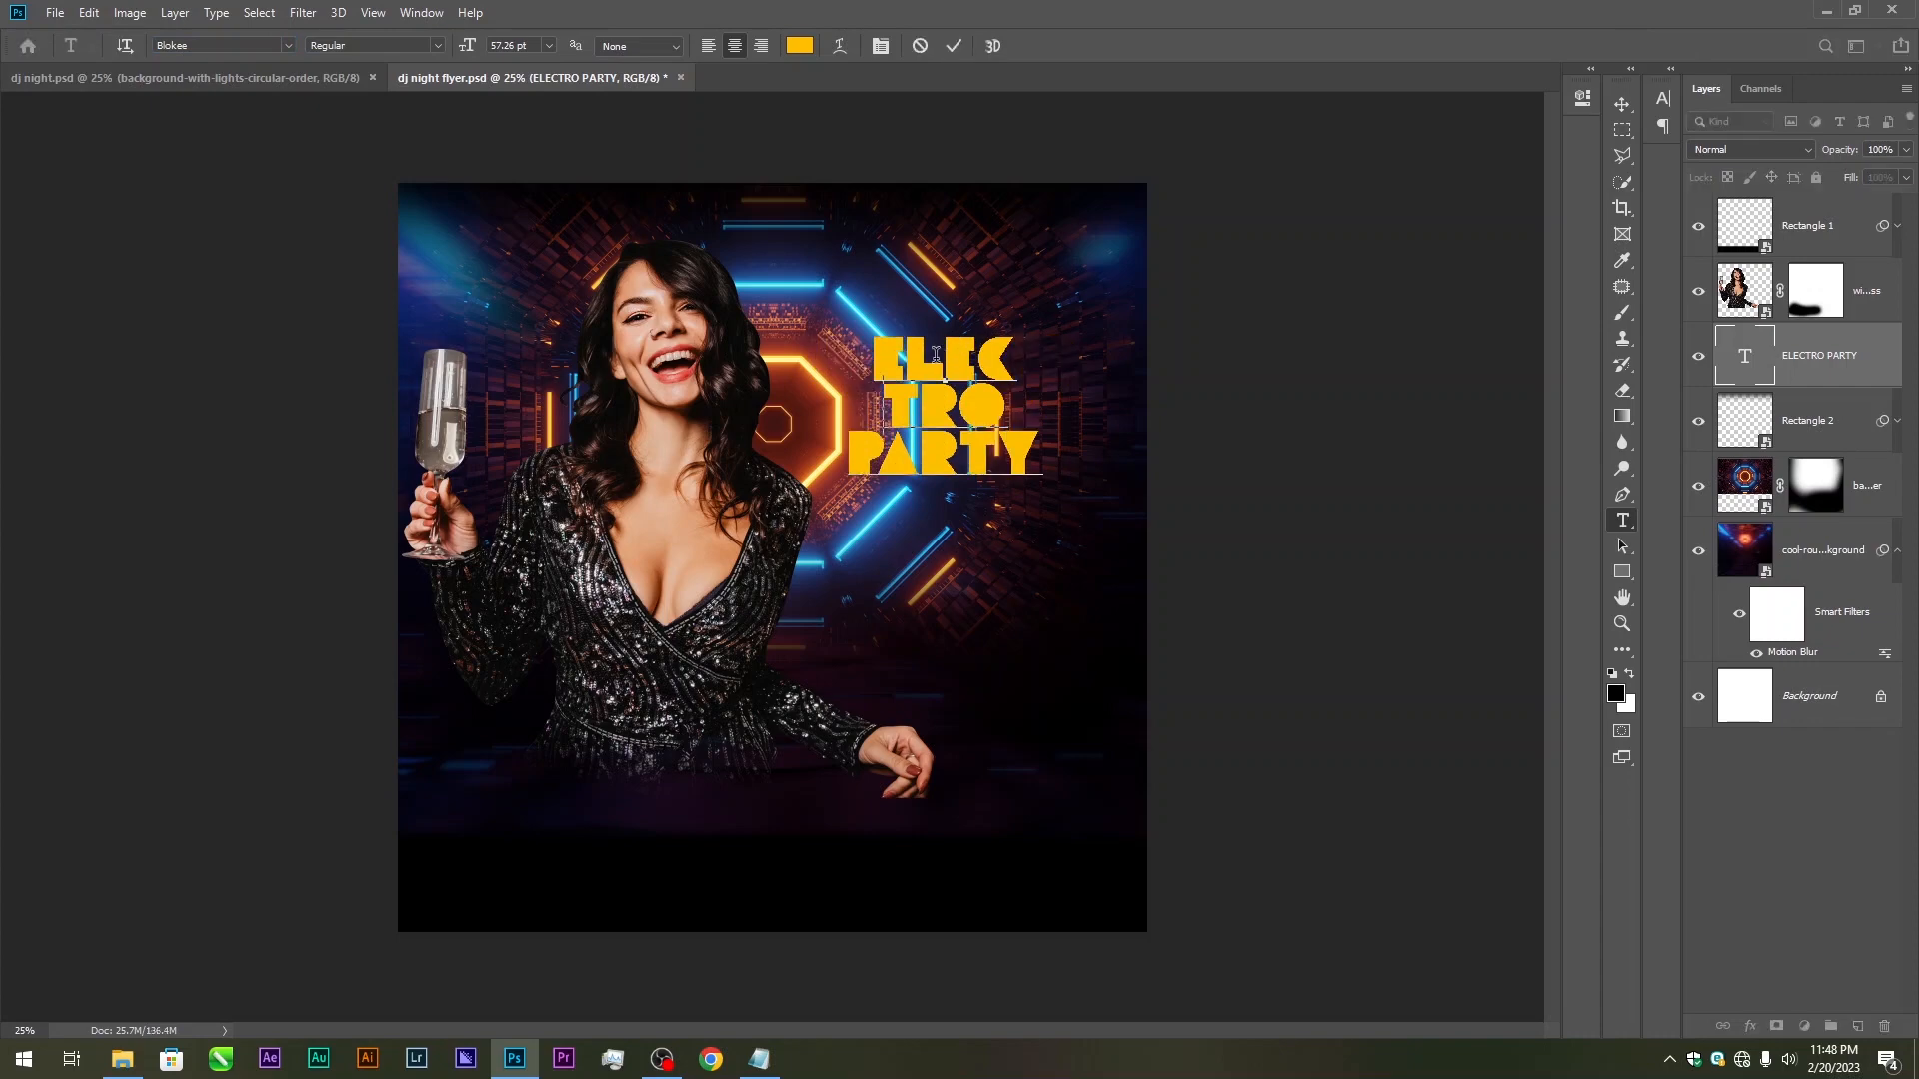
{"action": "left_click", "coordinate": [954, 45]}
Enlarge the title's TRO line to 65.26 pt with 53.11 pt leading
{"action": "scroll", "coordinate": [886, 391], "scroll_direction": "up", "scroll_amount": 1}
{"action": "left_click_drag", "start_coordinate": [884, 400], "coordinate": [1044, 402]}
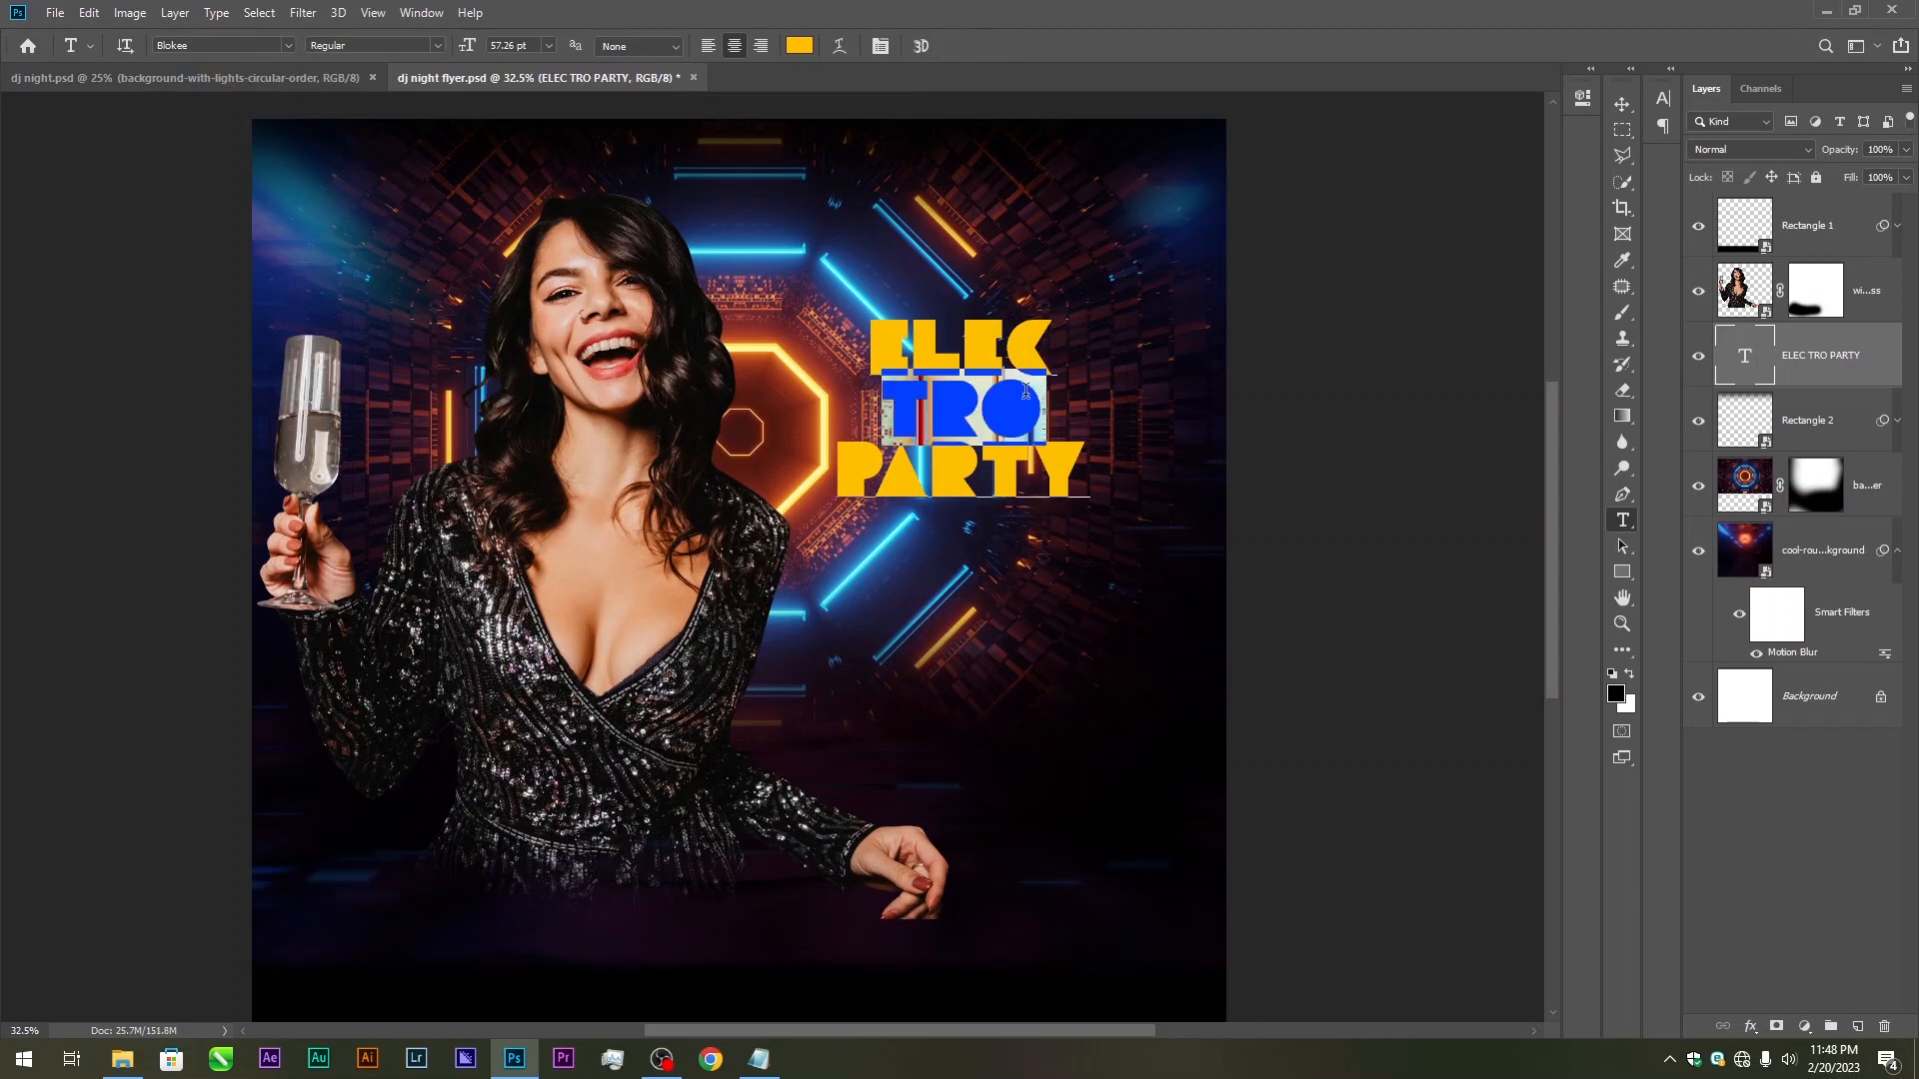
{"action": "left_click", "coordinate": [880, 46]}
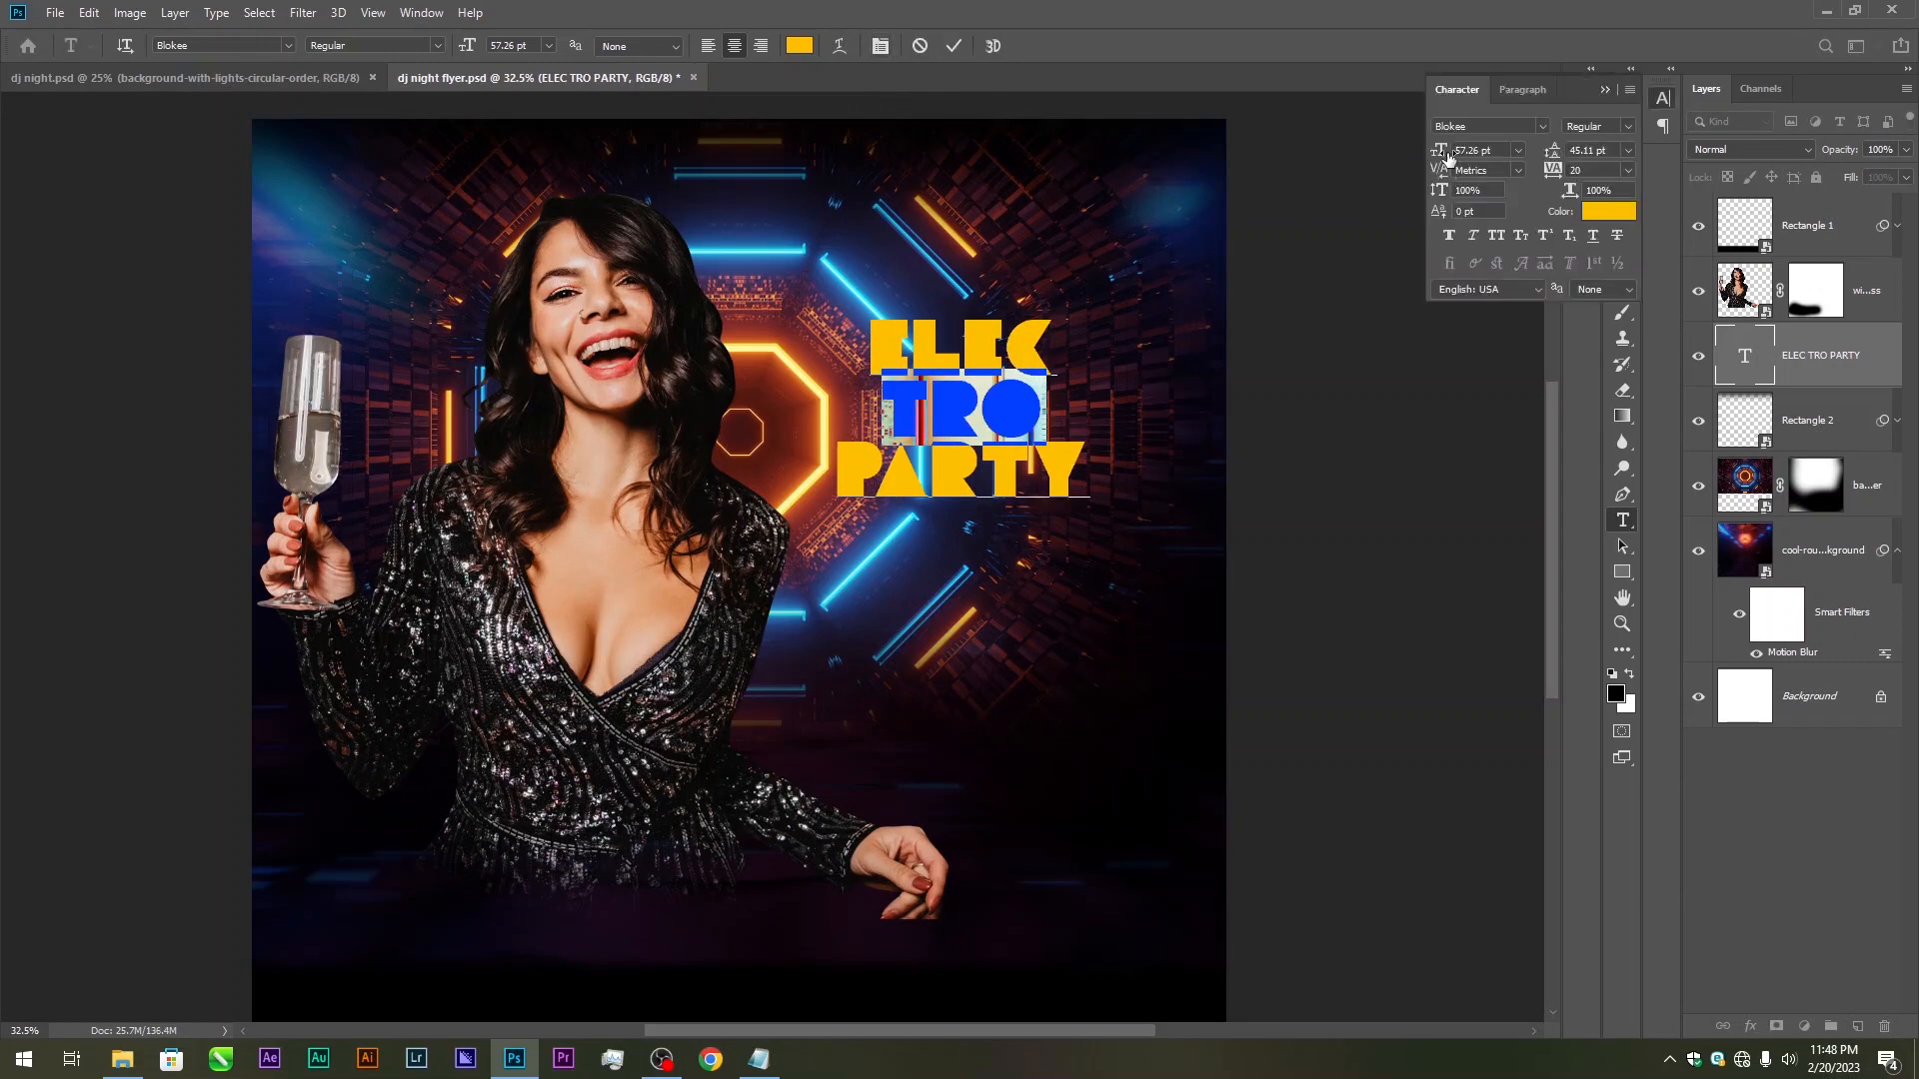
{"action": "left_click_drag", "start_coordinate": [1431, 157], "coordinate": [1555, 152]}
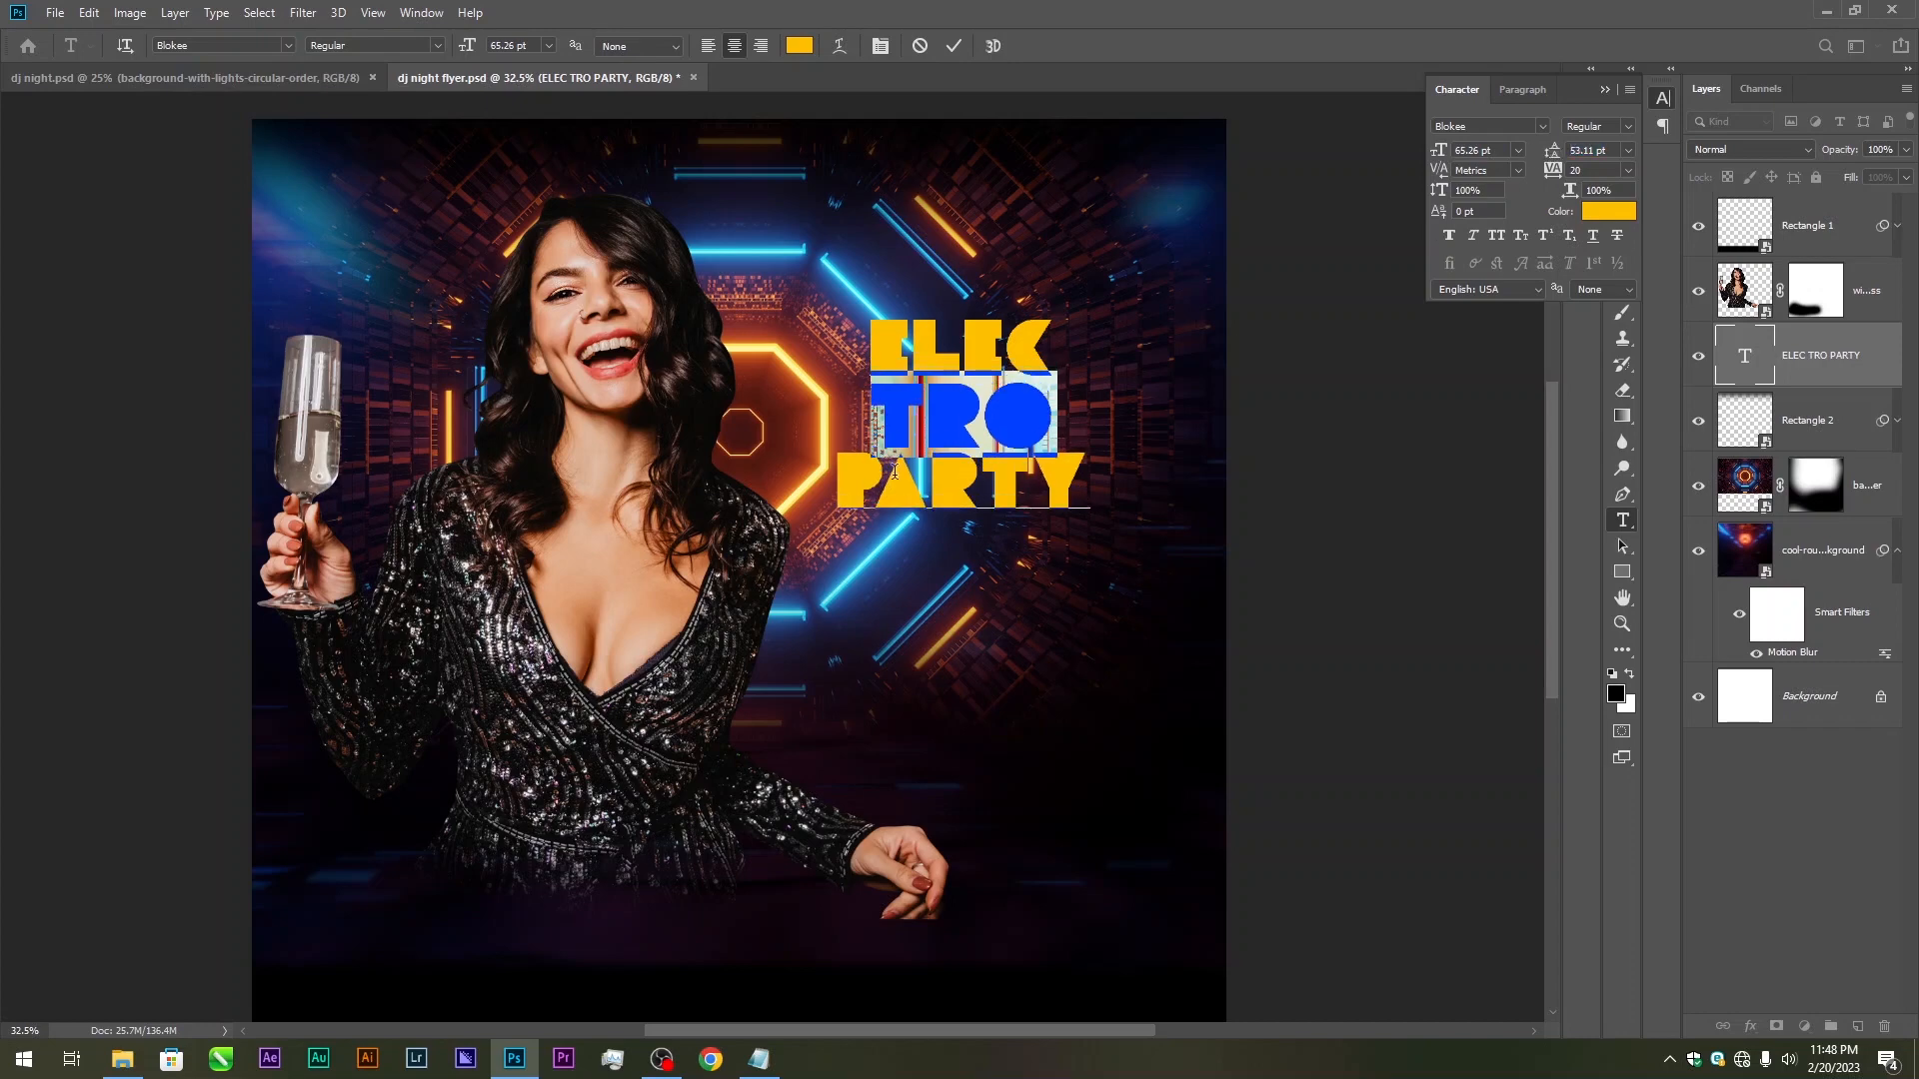
Reduce the title's PARTY line to 42.26 pt and tighten its leading to 34.11 pt
{"action": "left_click_drag", "start_coordinate": [856, 492], "coordinate": [1083, 496]}
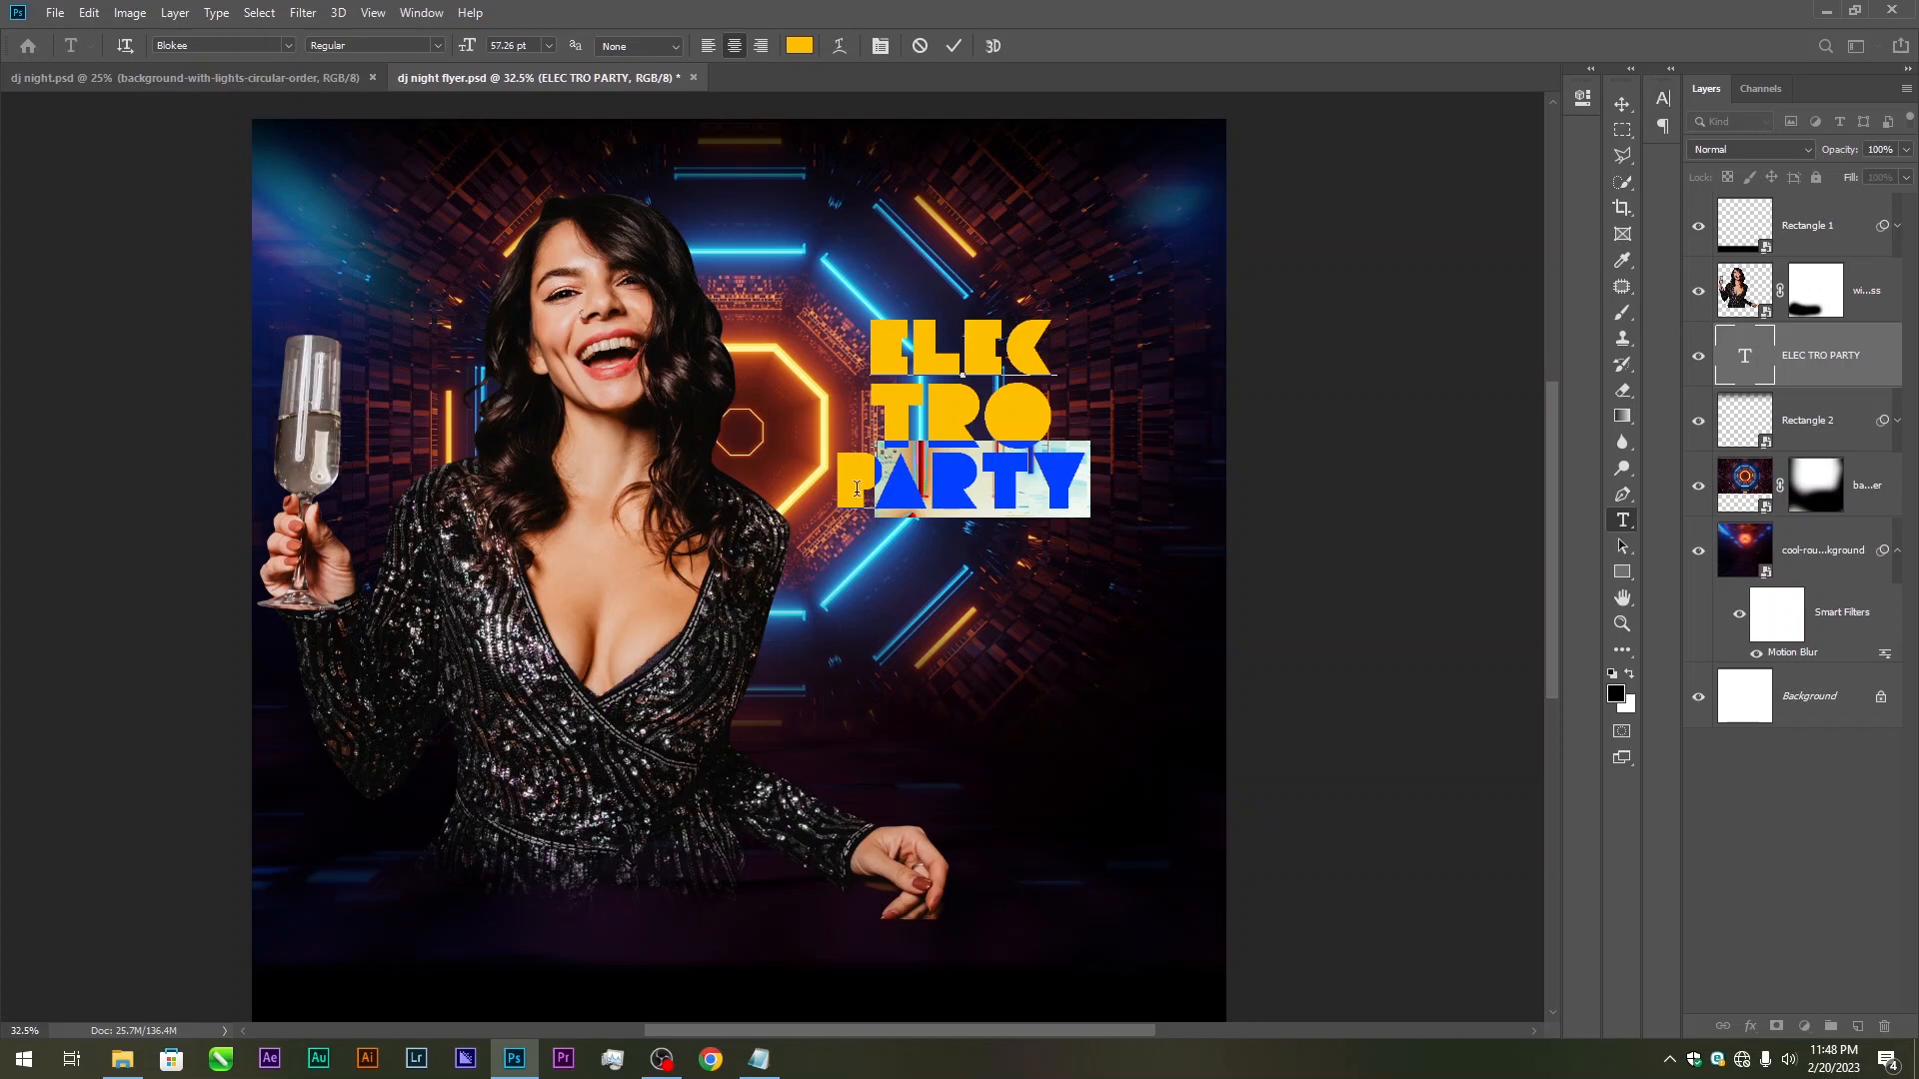
{"action": "left_click_drag", "start_coordinate": [840, 487], "coordinate": [1078, 479]}
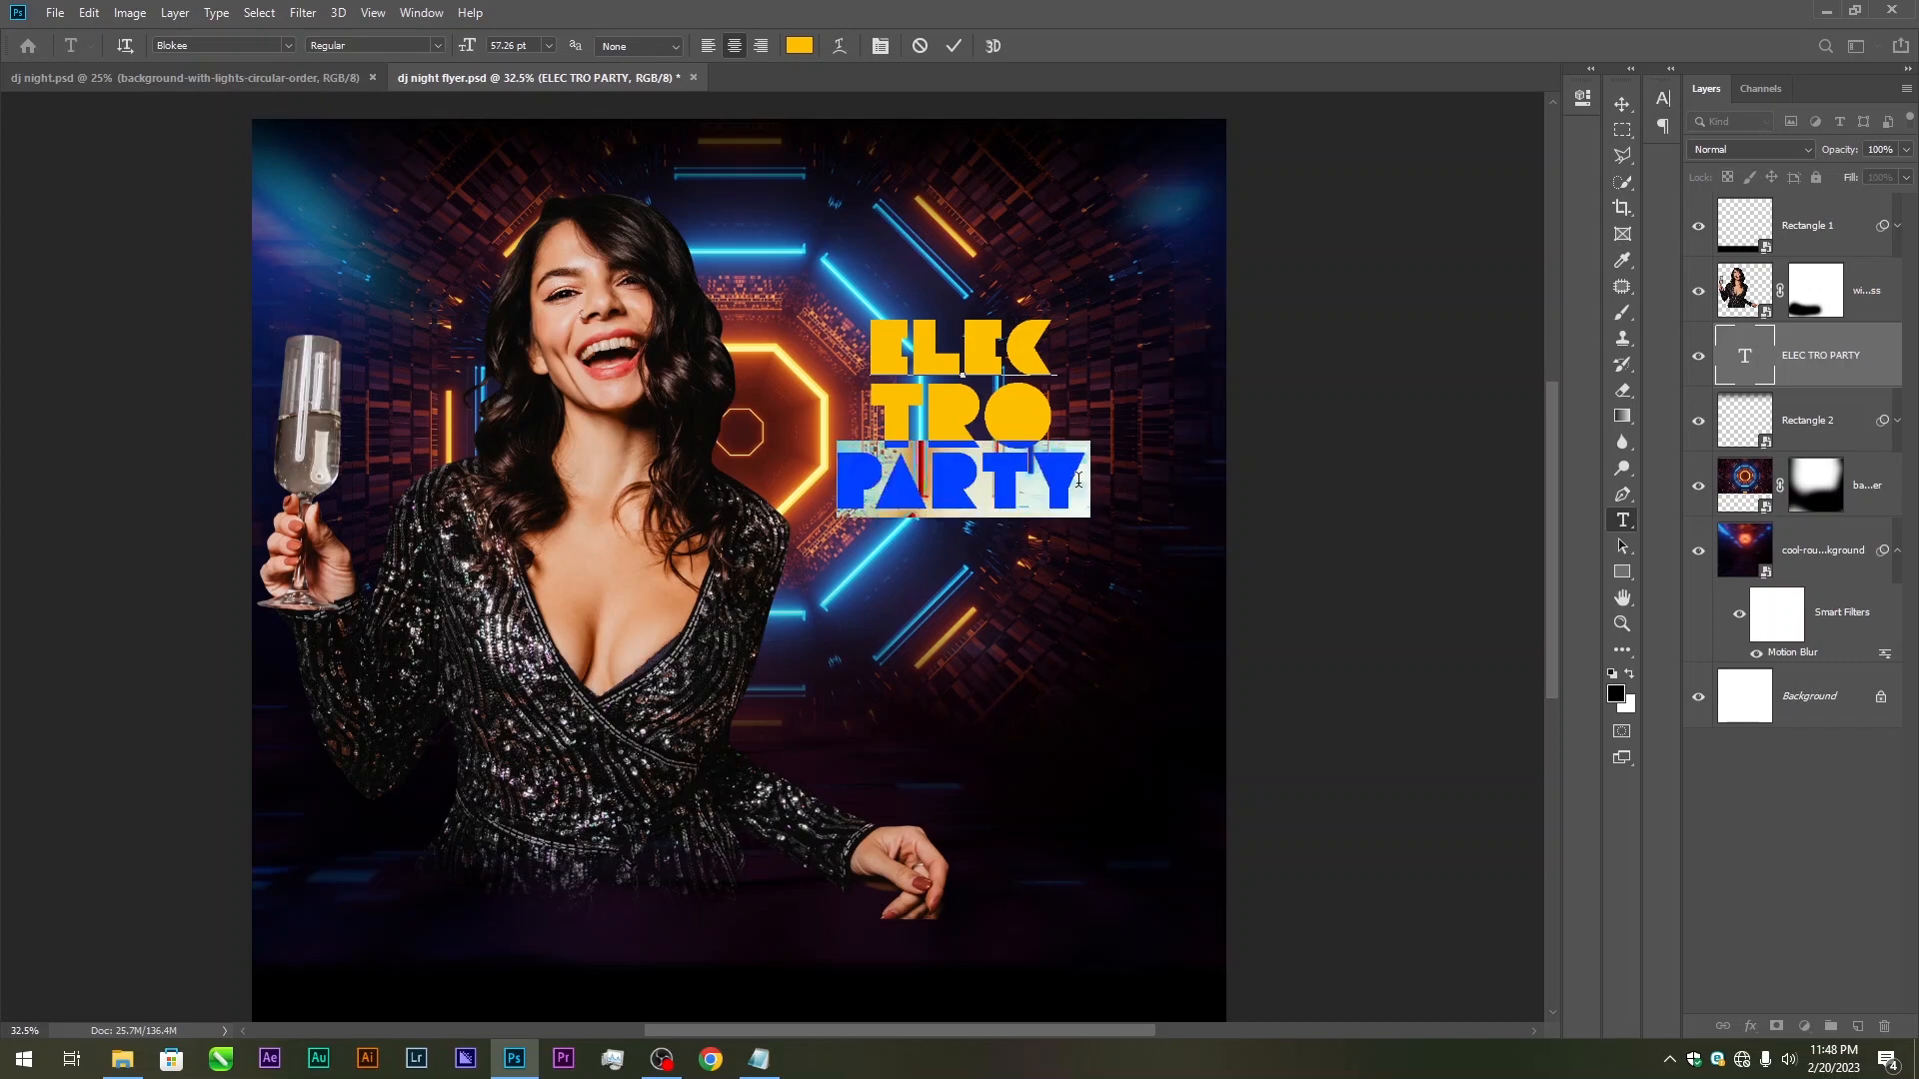
{"action": "left_click", "coordinate": [879, 45]}
{"action": "left_click", "coordinate": [1603, 151]}
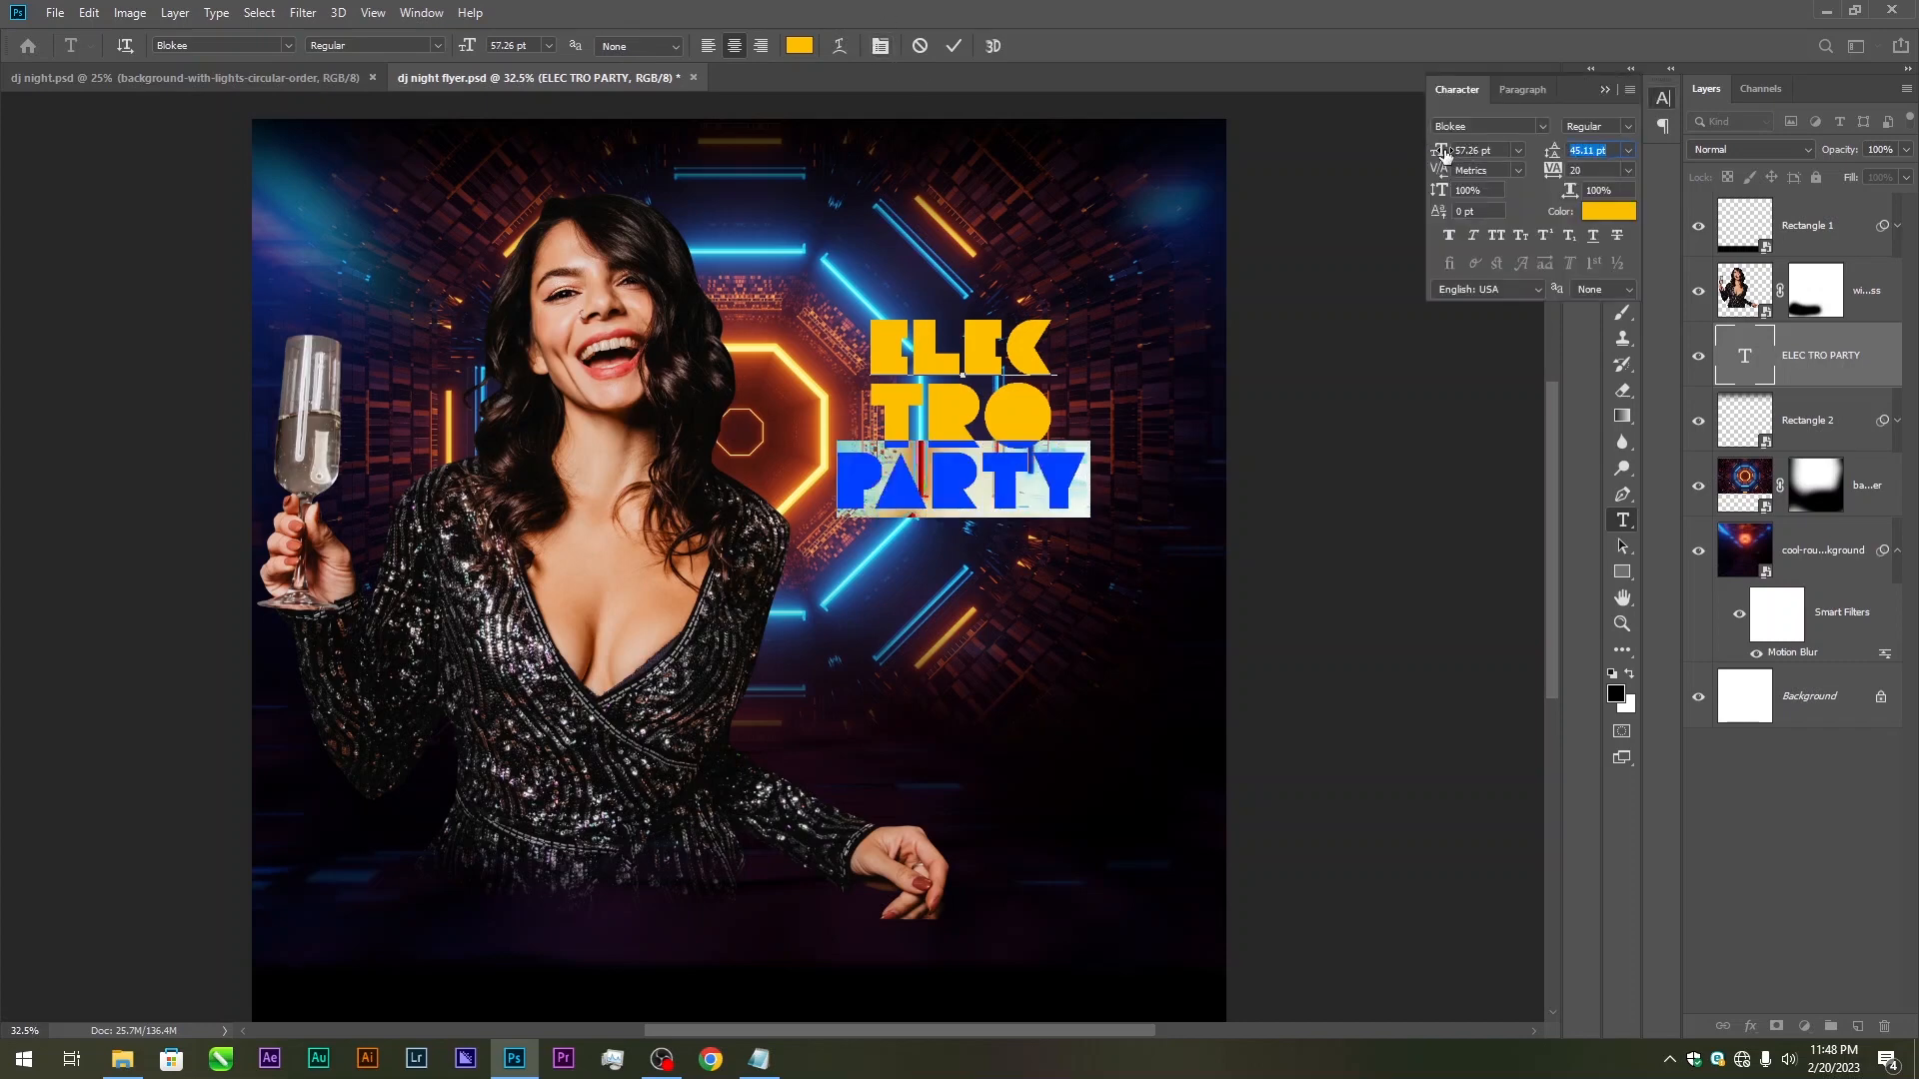
{"action": "left_click_drag", "start_coordinate": [1442, 152], "coordinate": [1428, 155]}
{"action": "left_click", "coordinate": [1552, 153]}
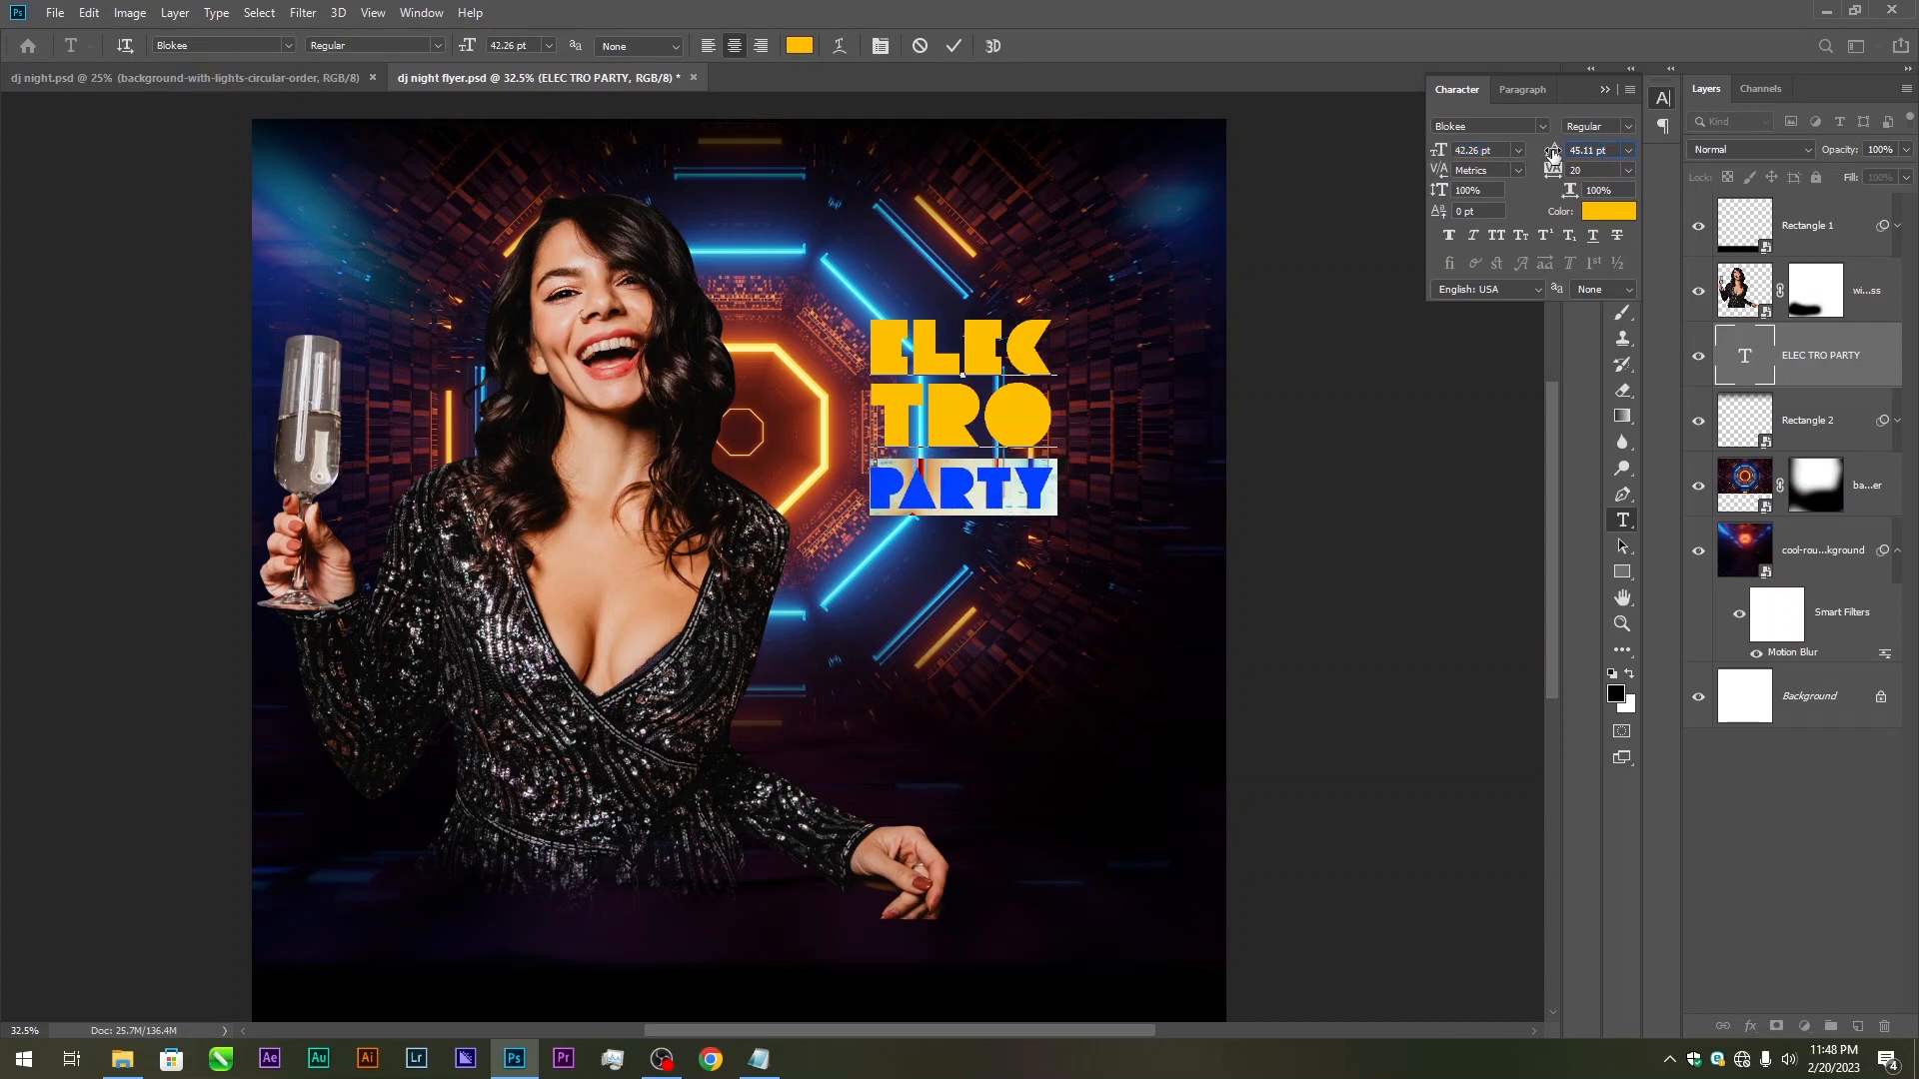
{"action": "left_click_drag", "start_coordinate": [1552, 155], "coordinate": [1505, 134]}
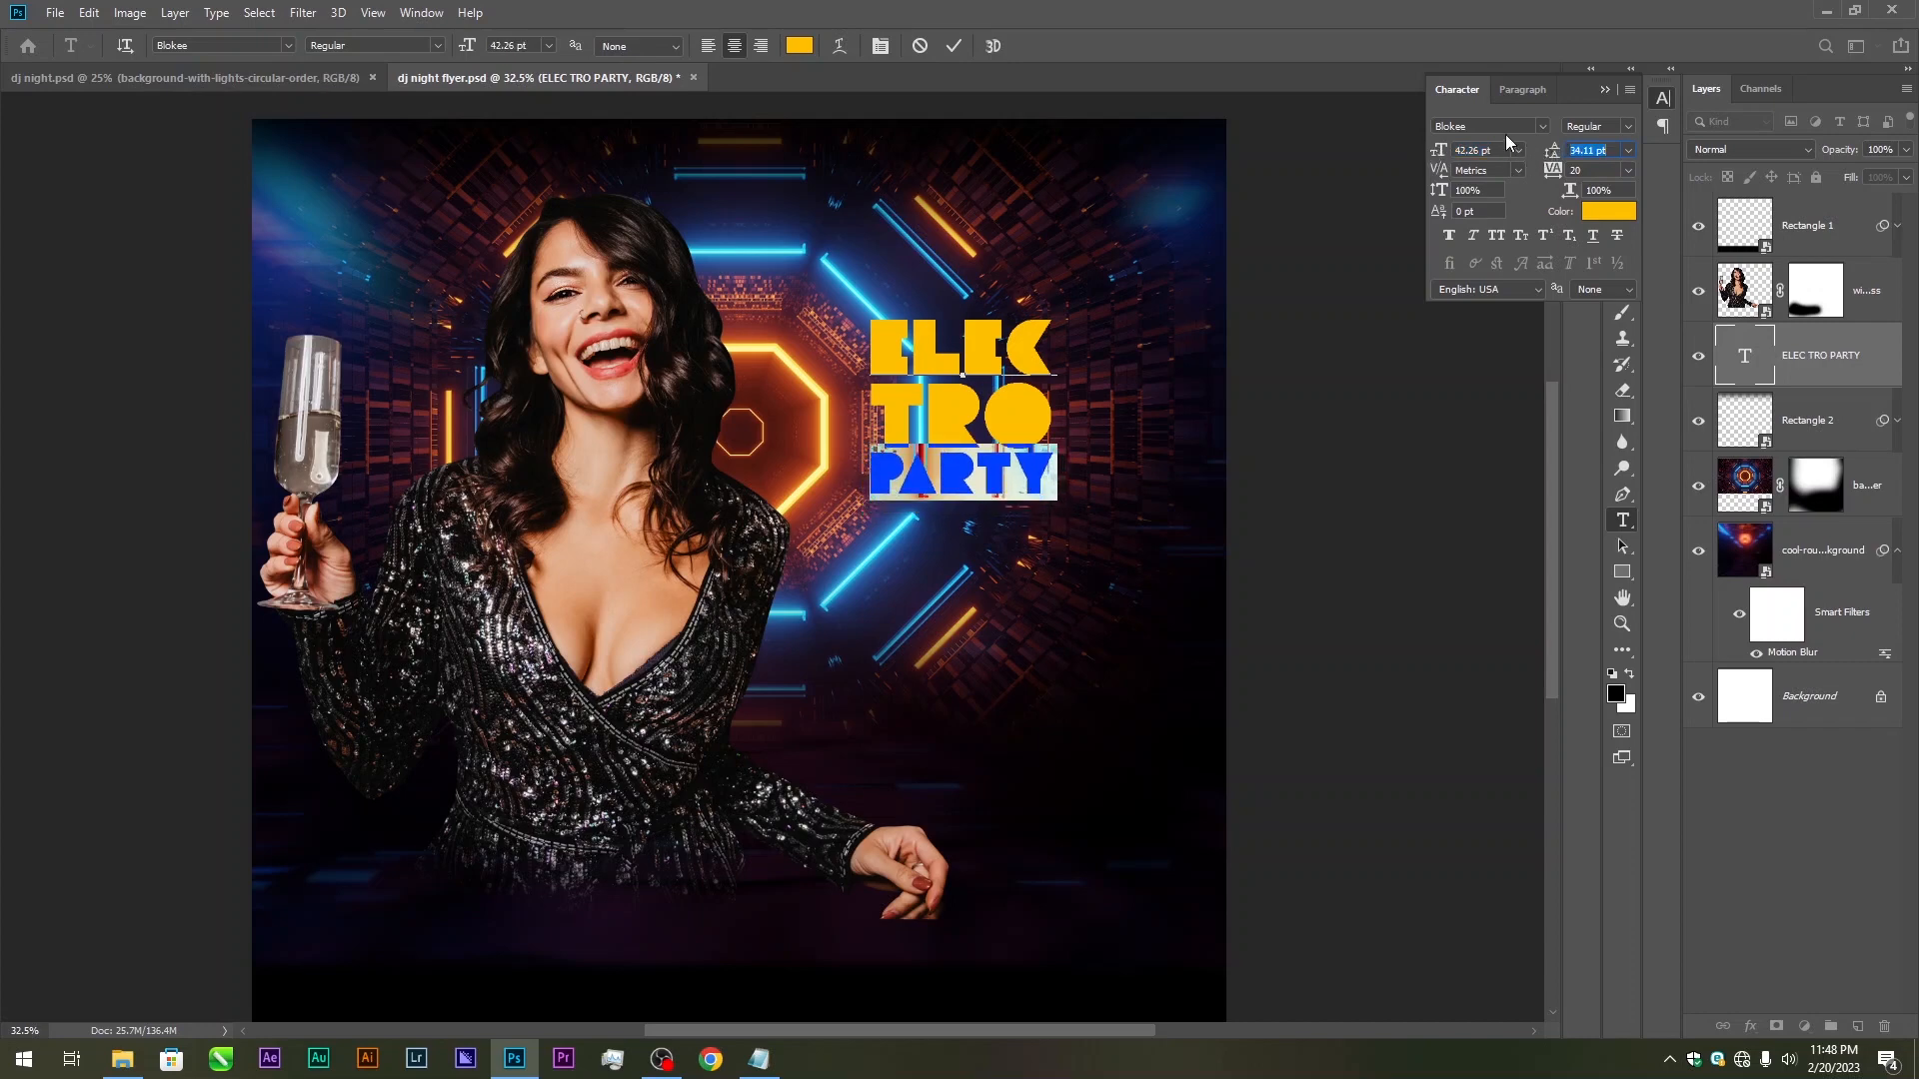
{"action": "left_click", "coordinate": [1603, 89]}
{"action": "key", "text": "ctrl+Return"}
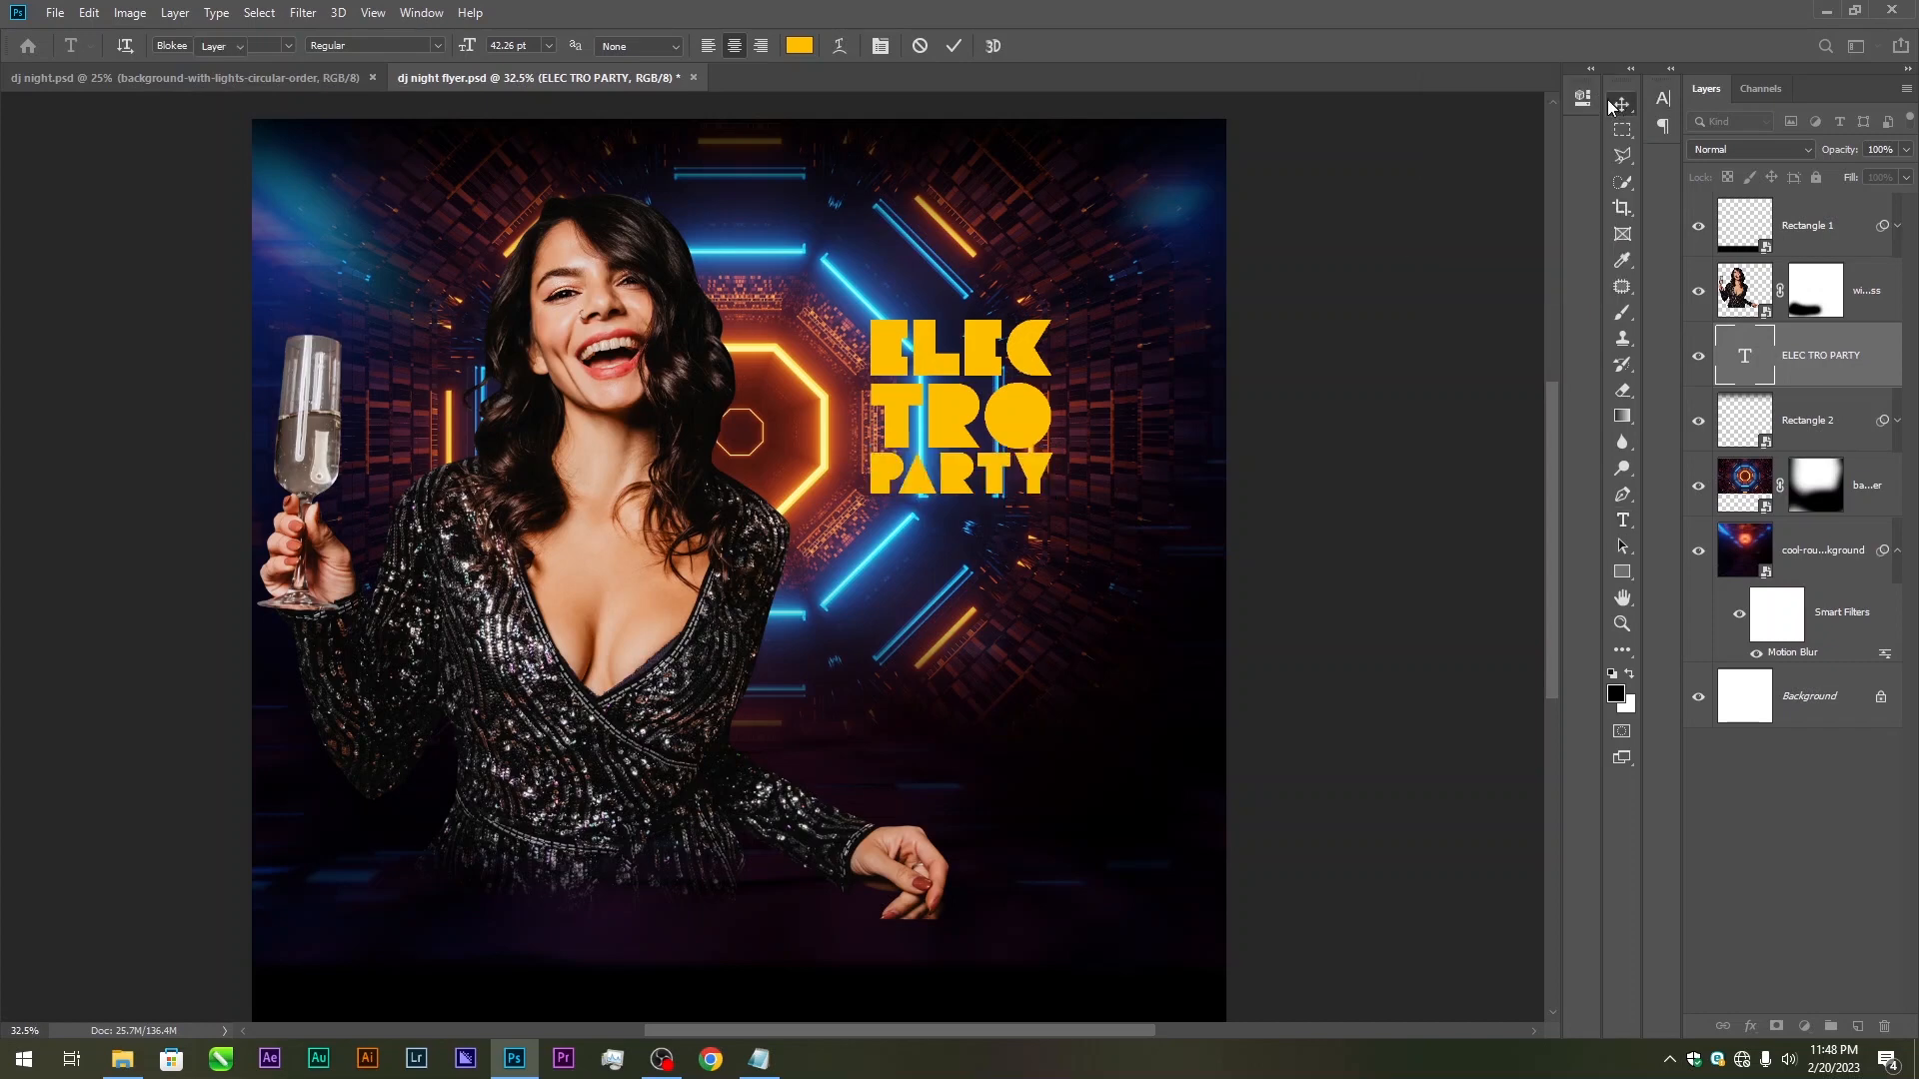
Scale the three-line title to about 217% with Free Transform and position it beside the woman, partly behind her shoulder
{"action": "key", "text": "v"}
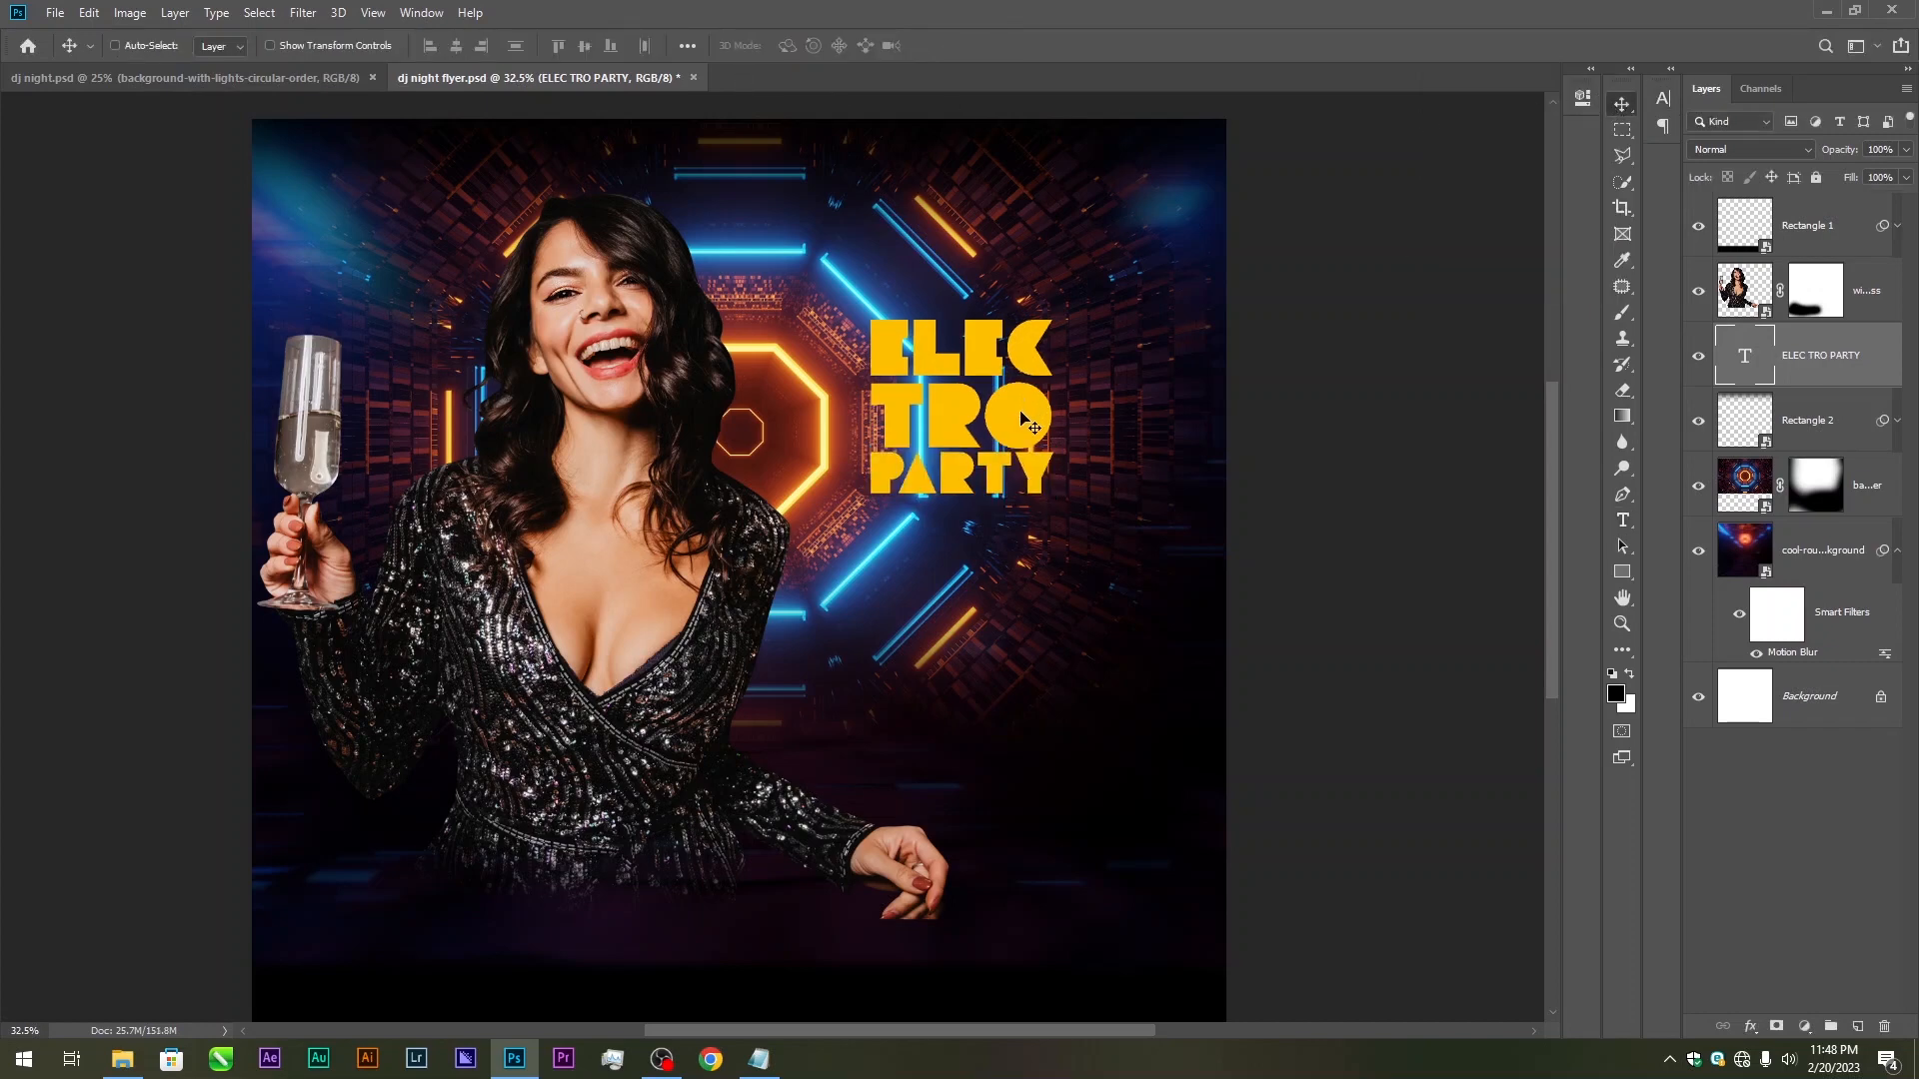
{"action": "key", "text": "ctrl+t"}
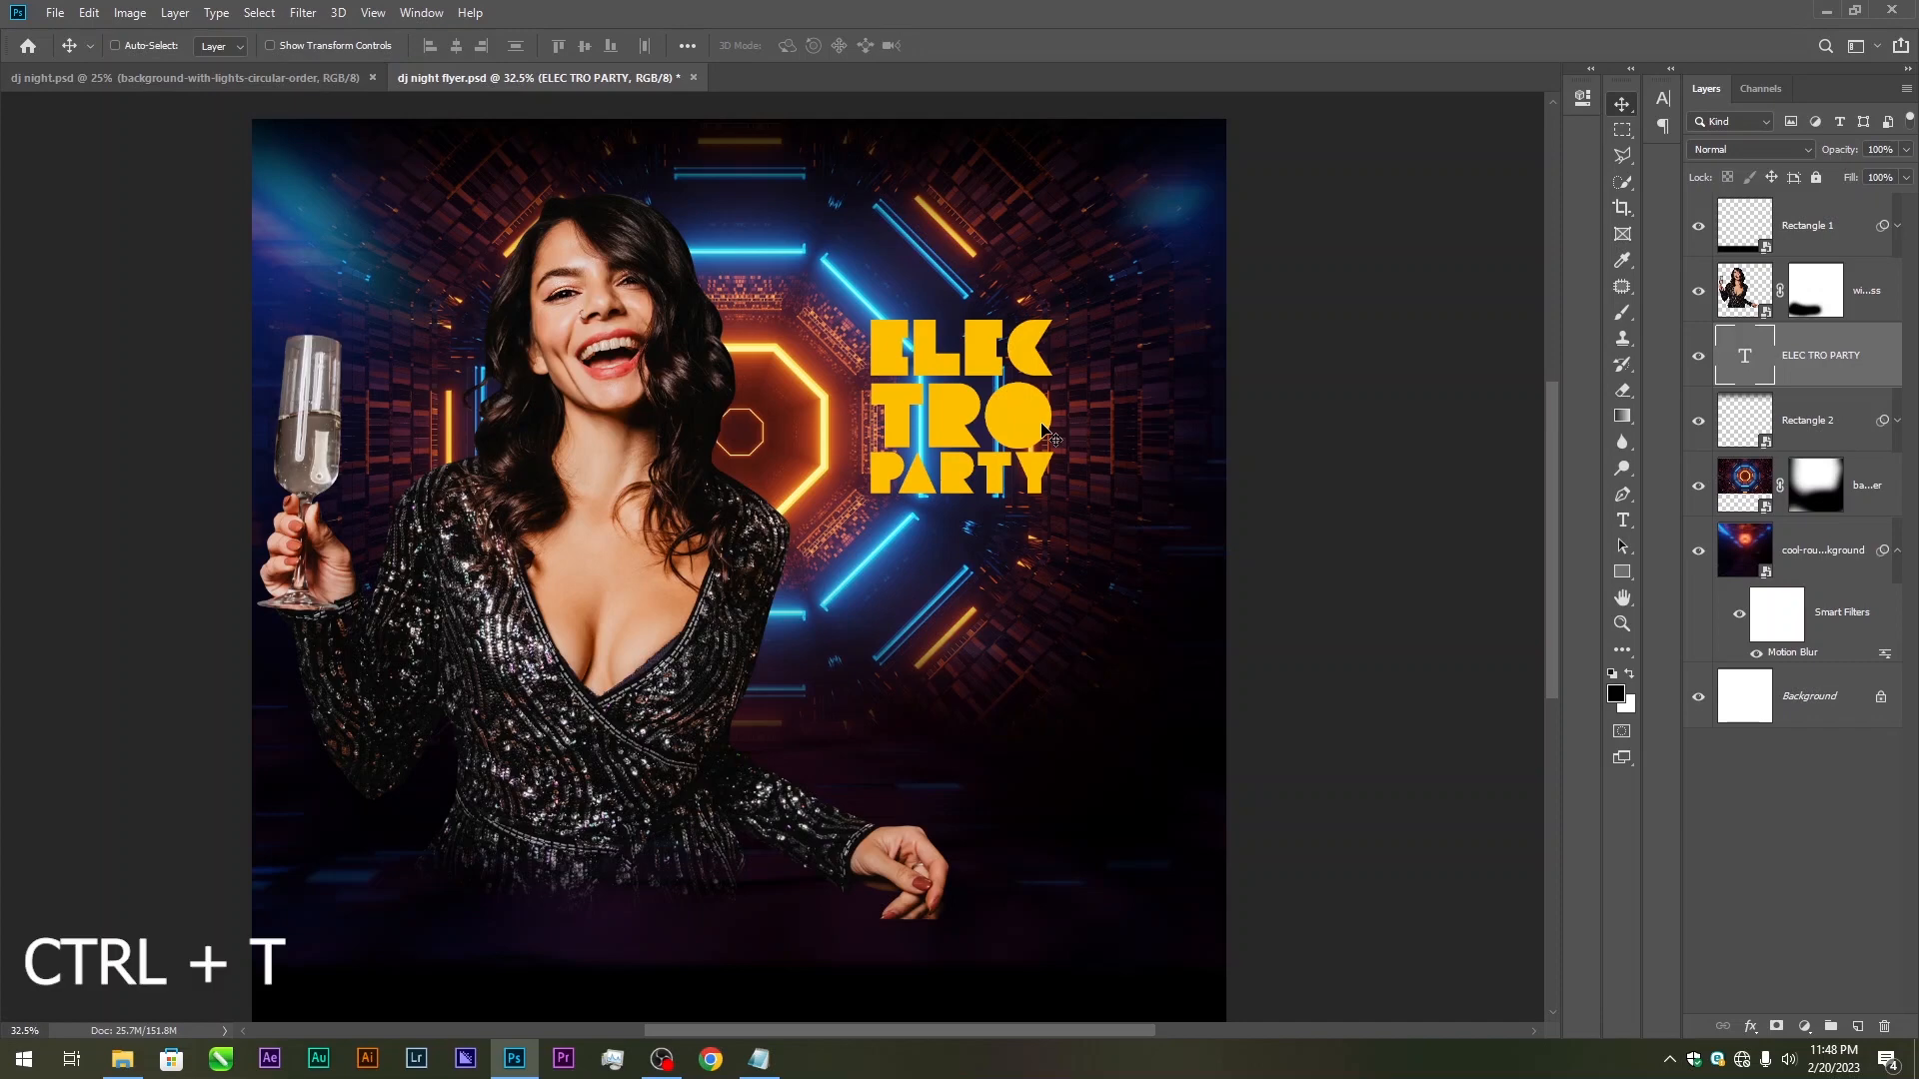
{"action": "left_click_drag", "start_coordinate": [961, 498], "coordinate": [964, 721]}
{"action": "left_click_drag", "start_coordinate": [974, 600], "coordinate": [985, 500]}
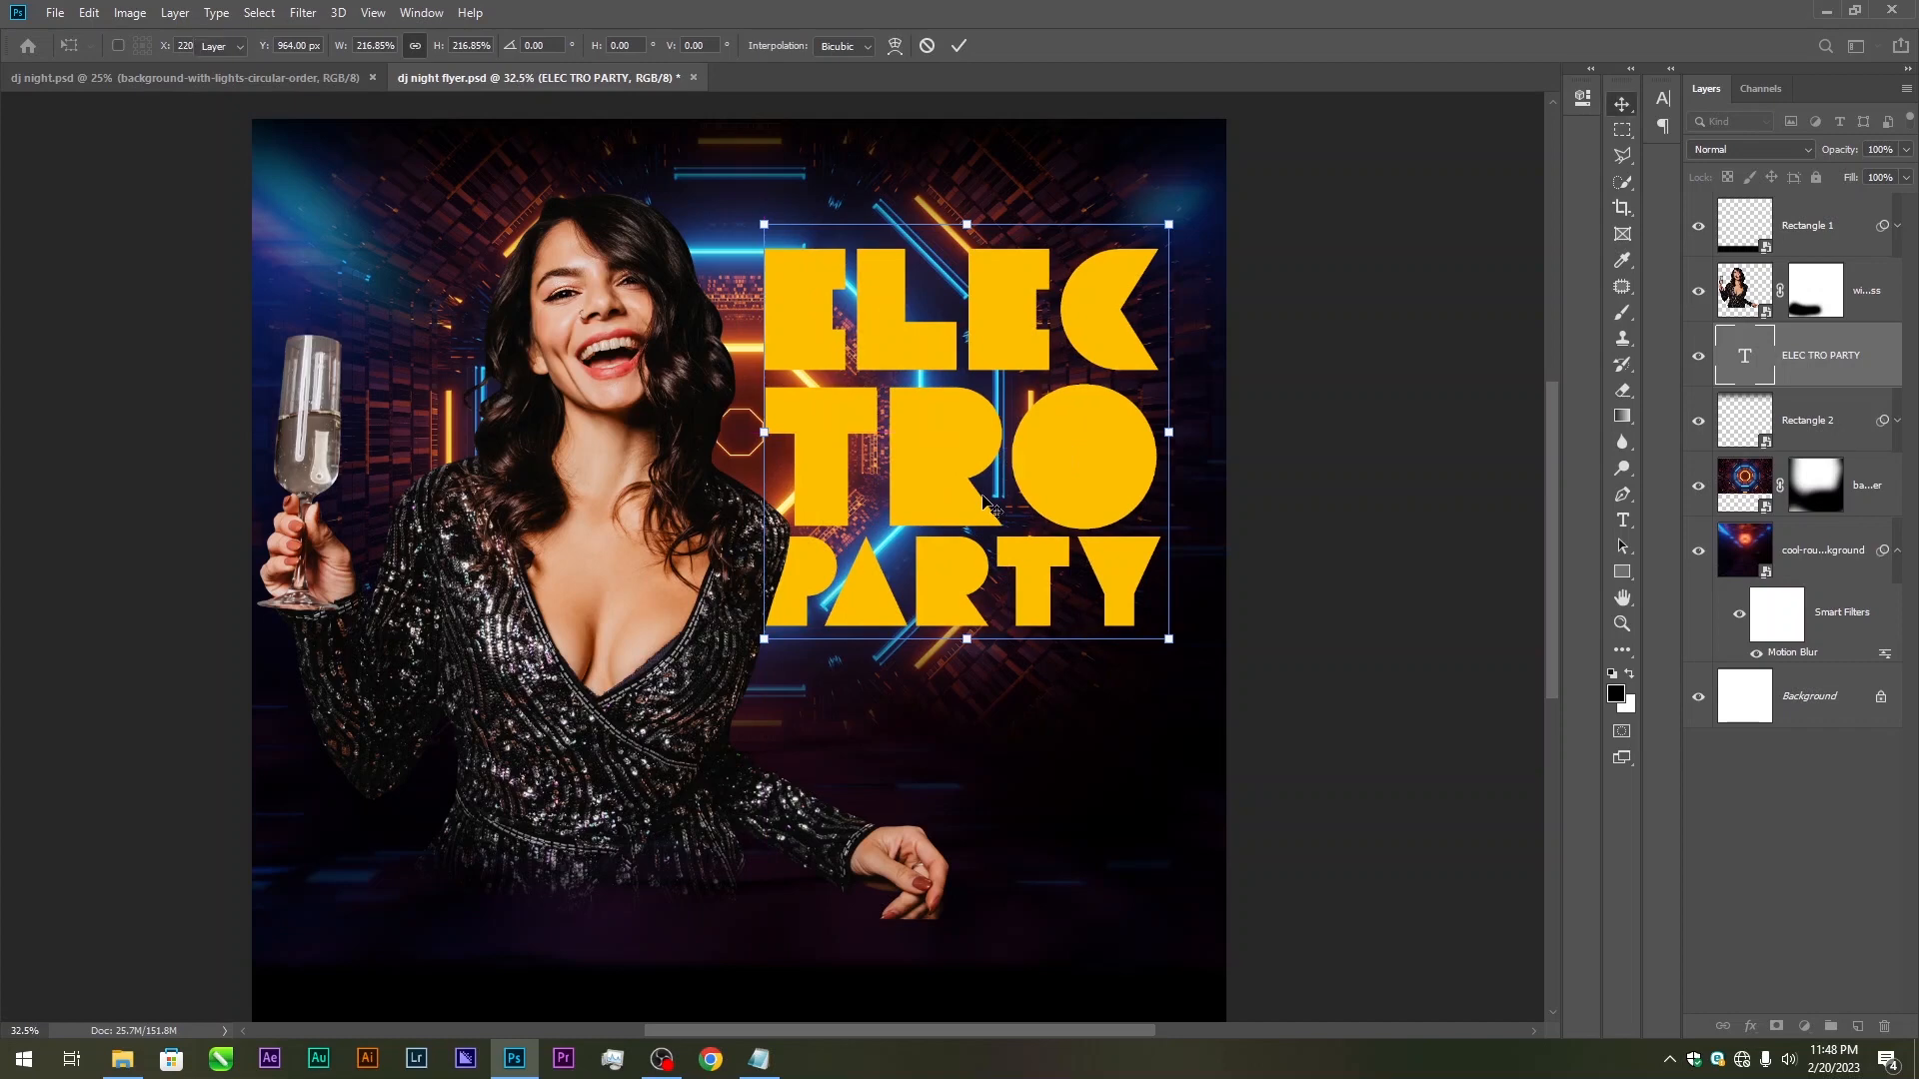
{"action": "key", "text": "Return"}
{"action": "left_click_drag", "start_coordinate": [1079, 575], "coordinate": [1081, 584]}
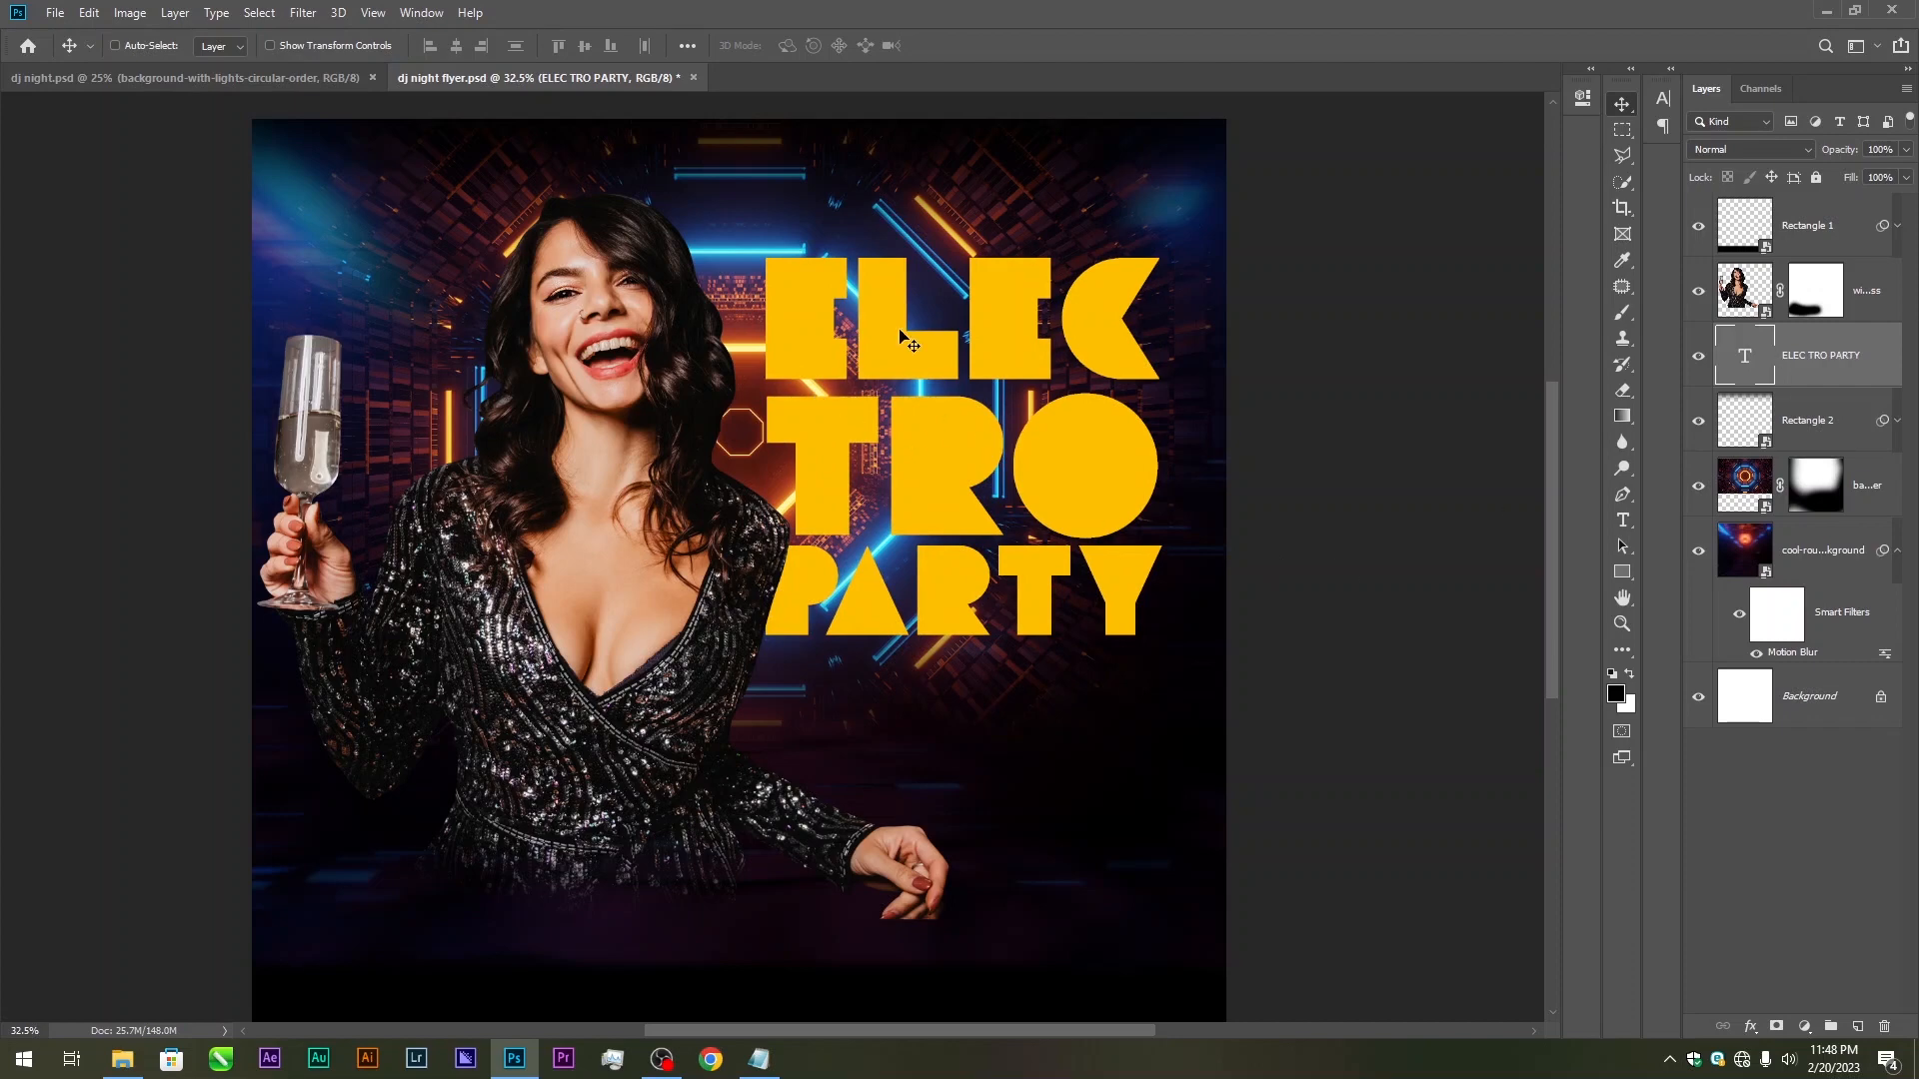
{"action": "scroll", "coordinate": [829, 328], "scroll_direction": "down", "scroll_amount": 1}
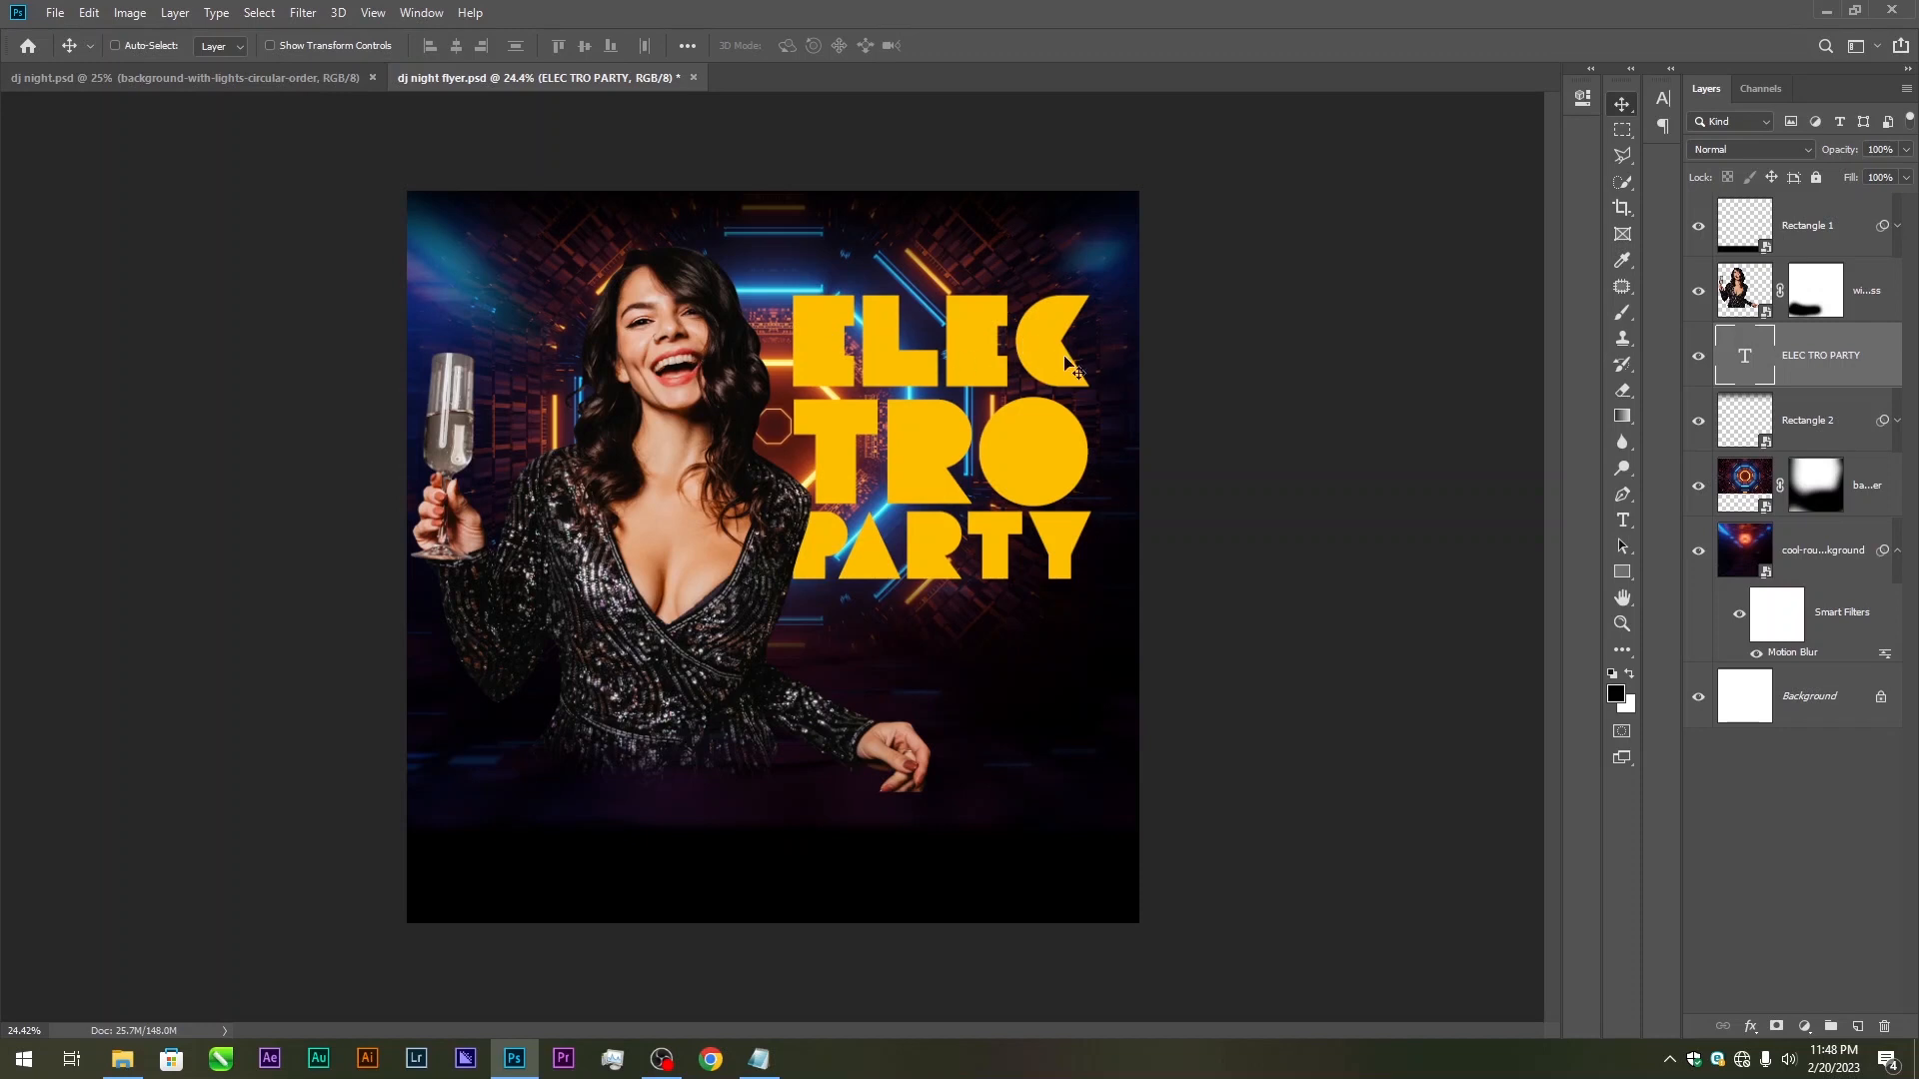
Add Bevel & Emboss to the title layer with Emboss style, Chisel Hard technique, 126% depth and 27 px size
{"action": "double_click", "coordinate": [1890, 374]}
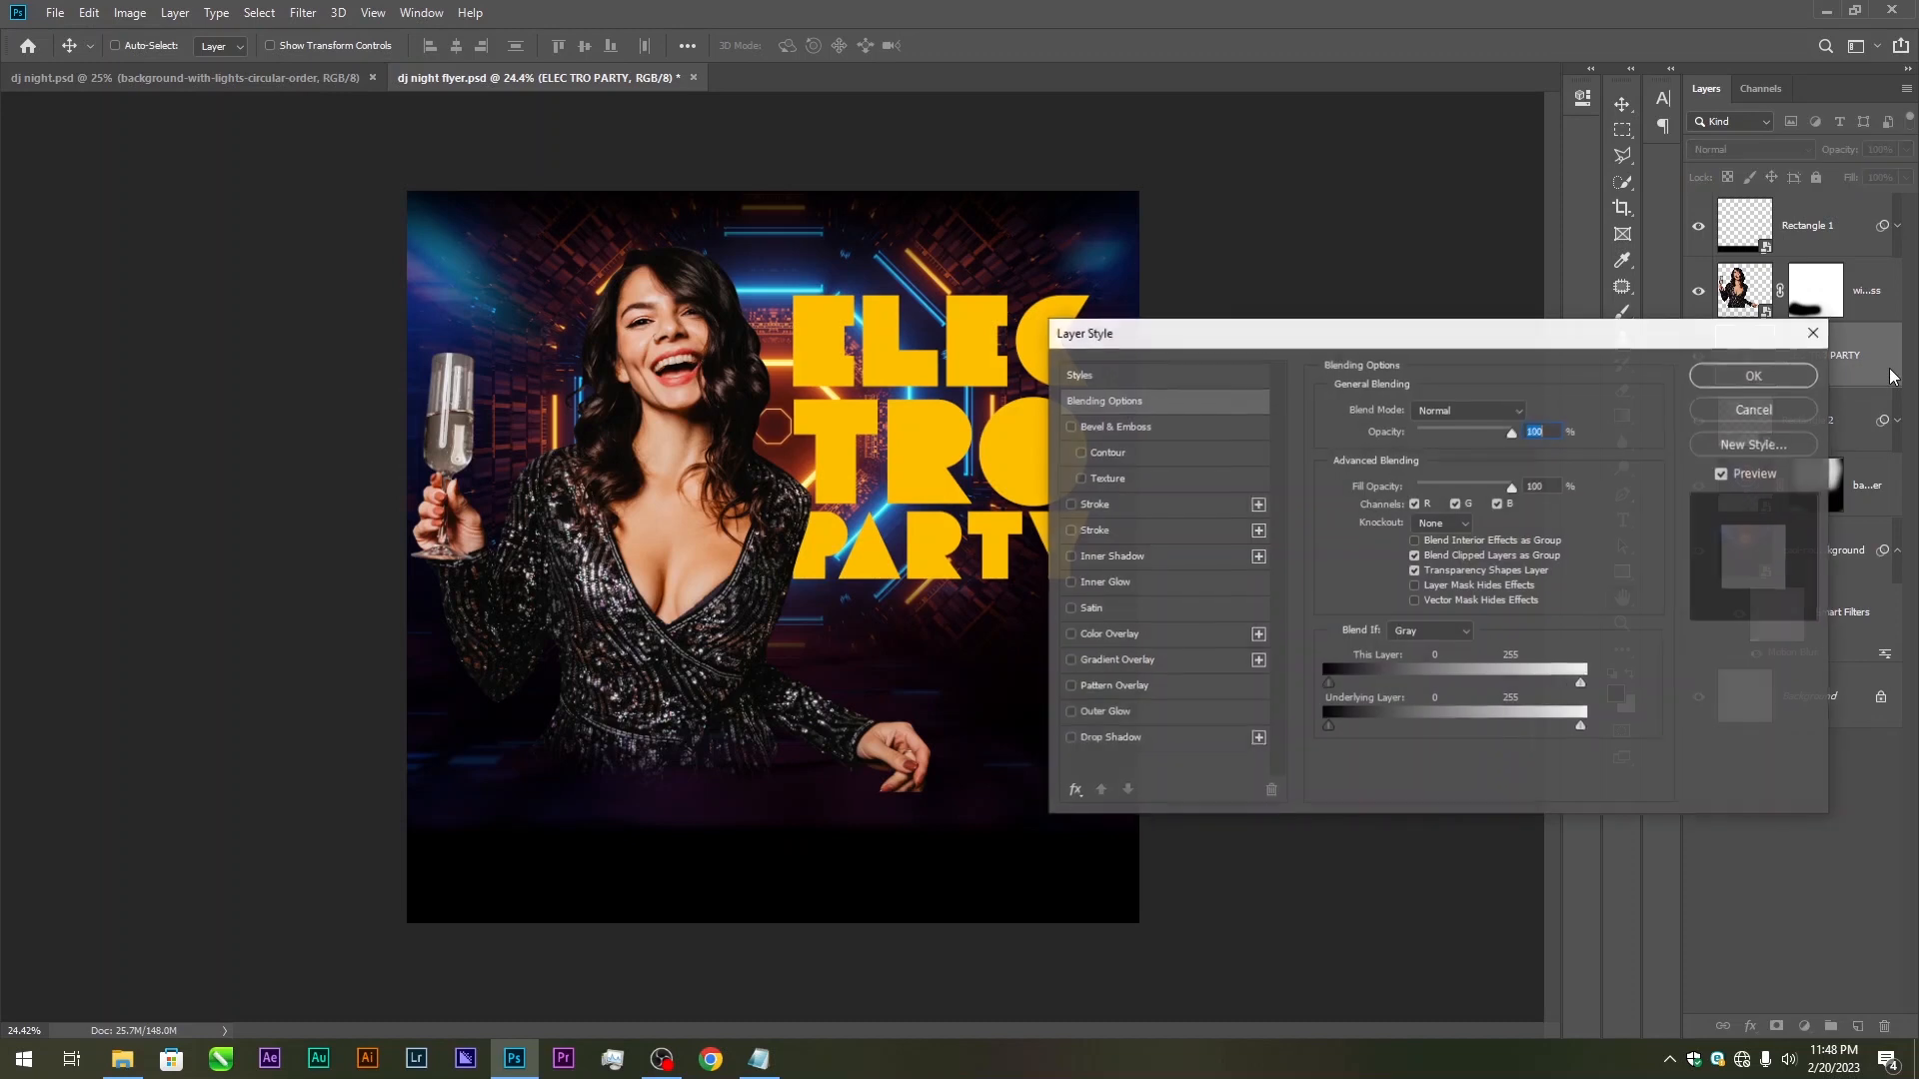
{"action": "left_click", "coordinate": [1129, 428]}
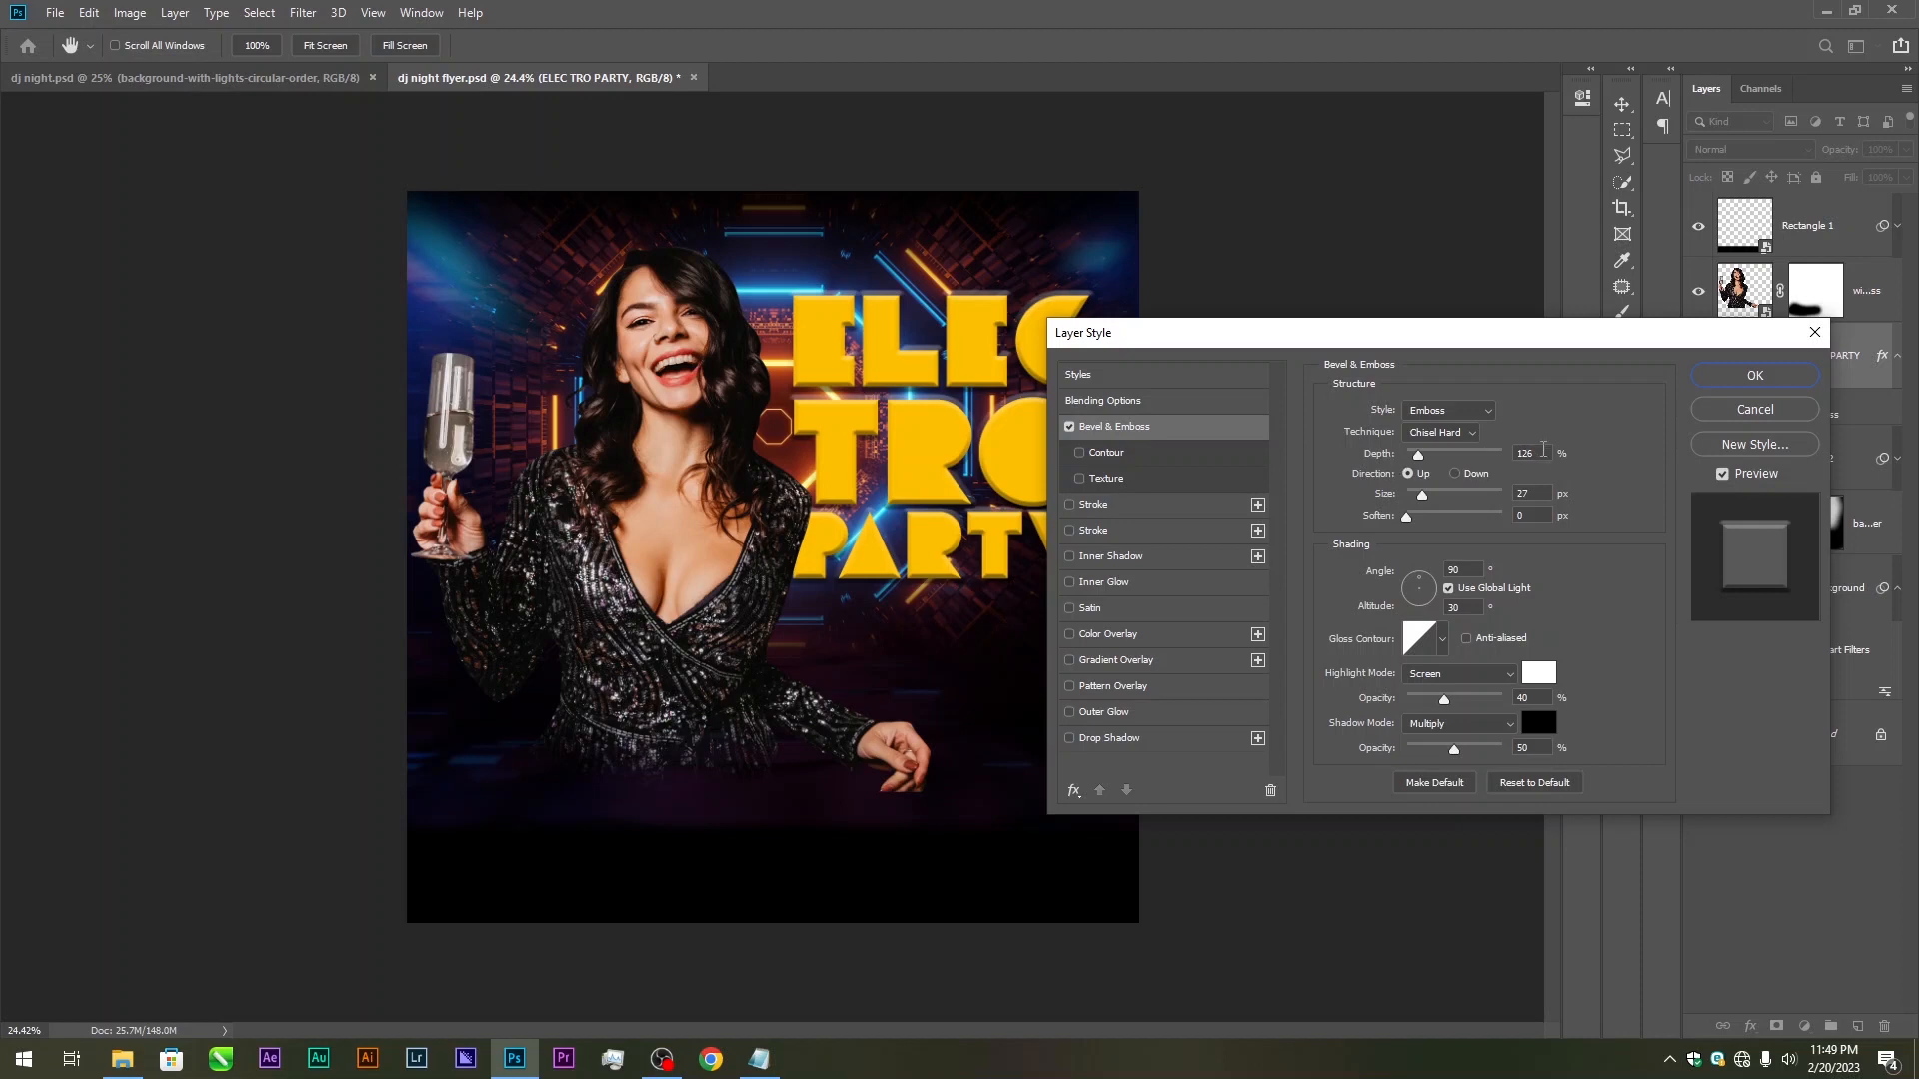
{"action": "left_click", "coordinate": [1436, 429]}
{"action": "left_click", "coordinate": [1489, 422]}
{"action": "left_click", "coordinate": [1479, 414]}
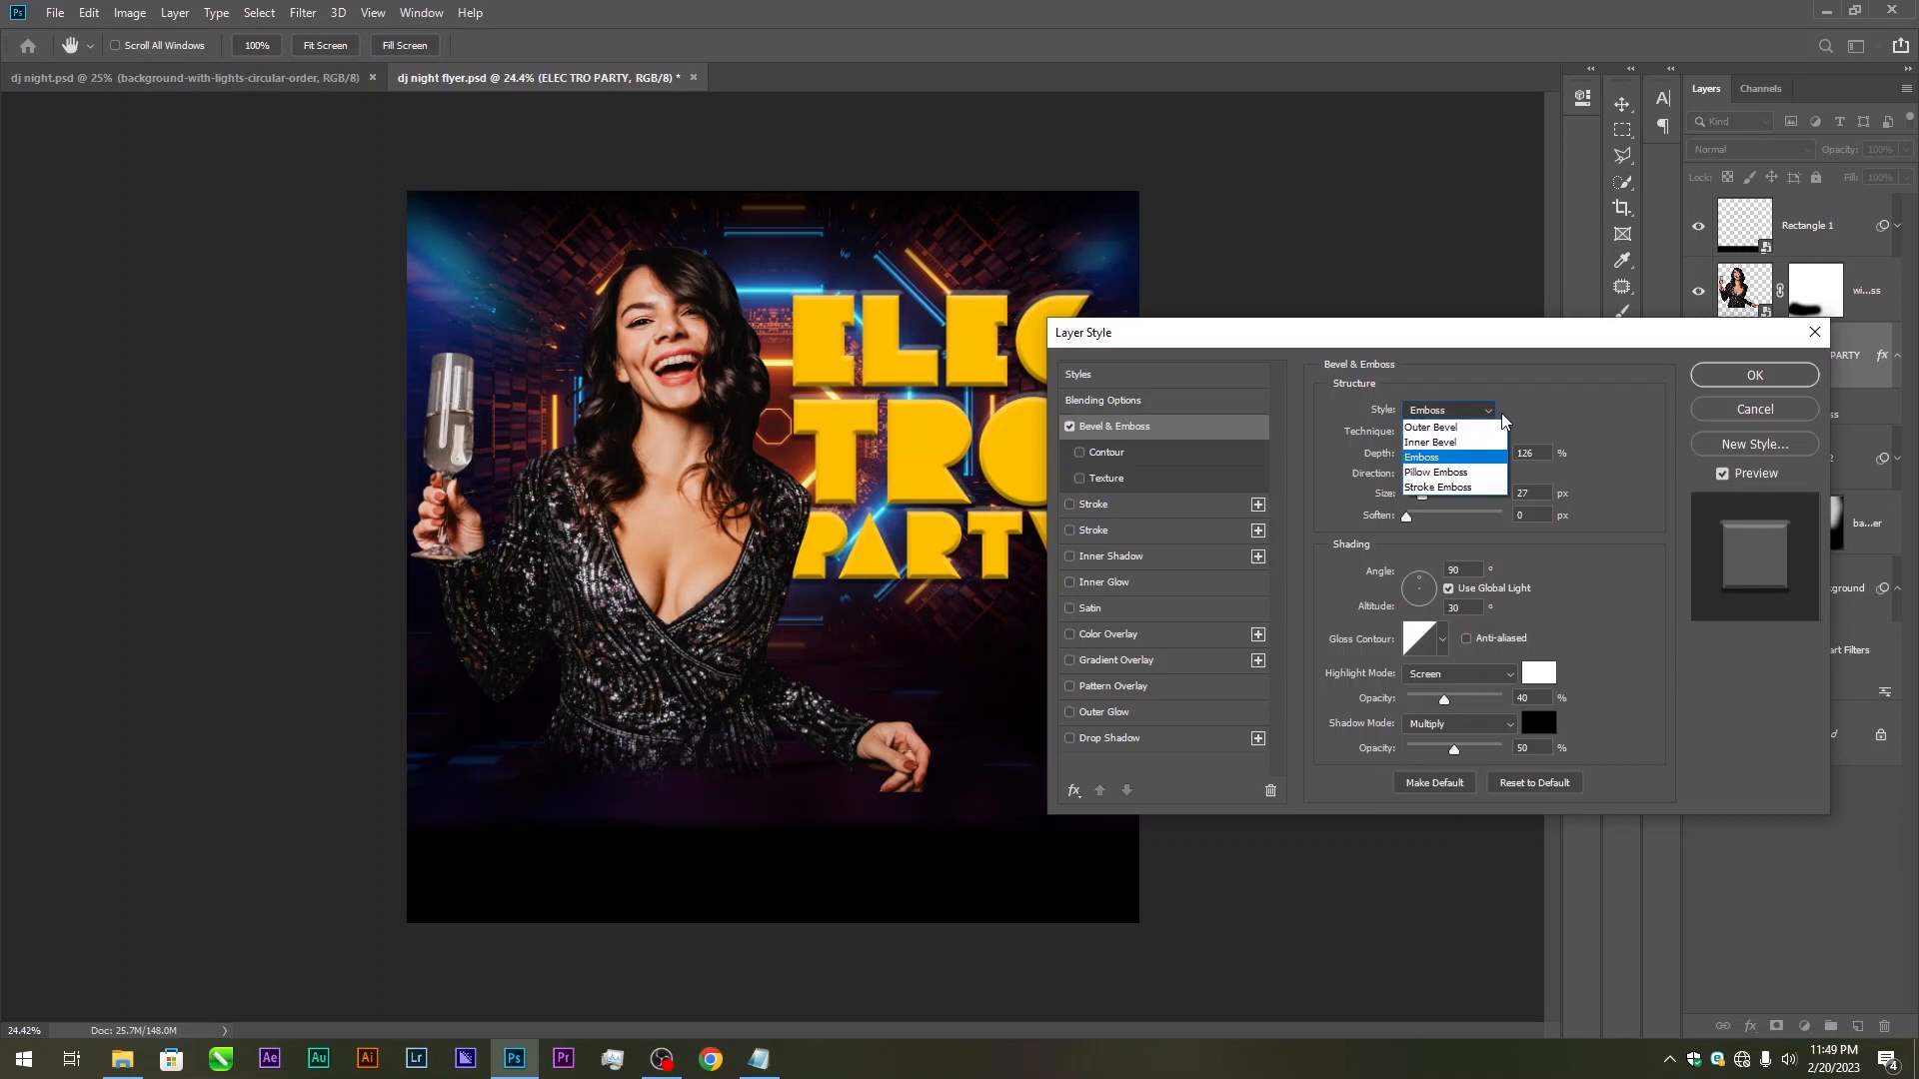
{"action": "left_click", "coordinate": [1541, 416]}
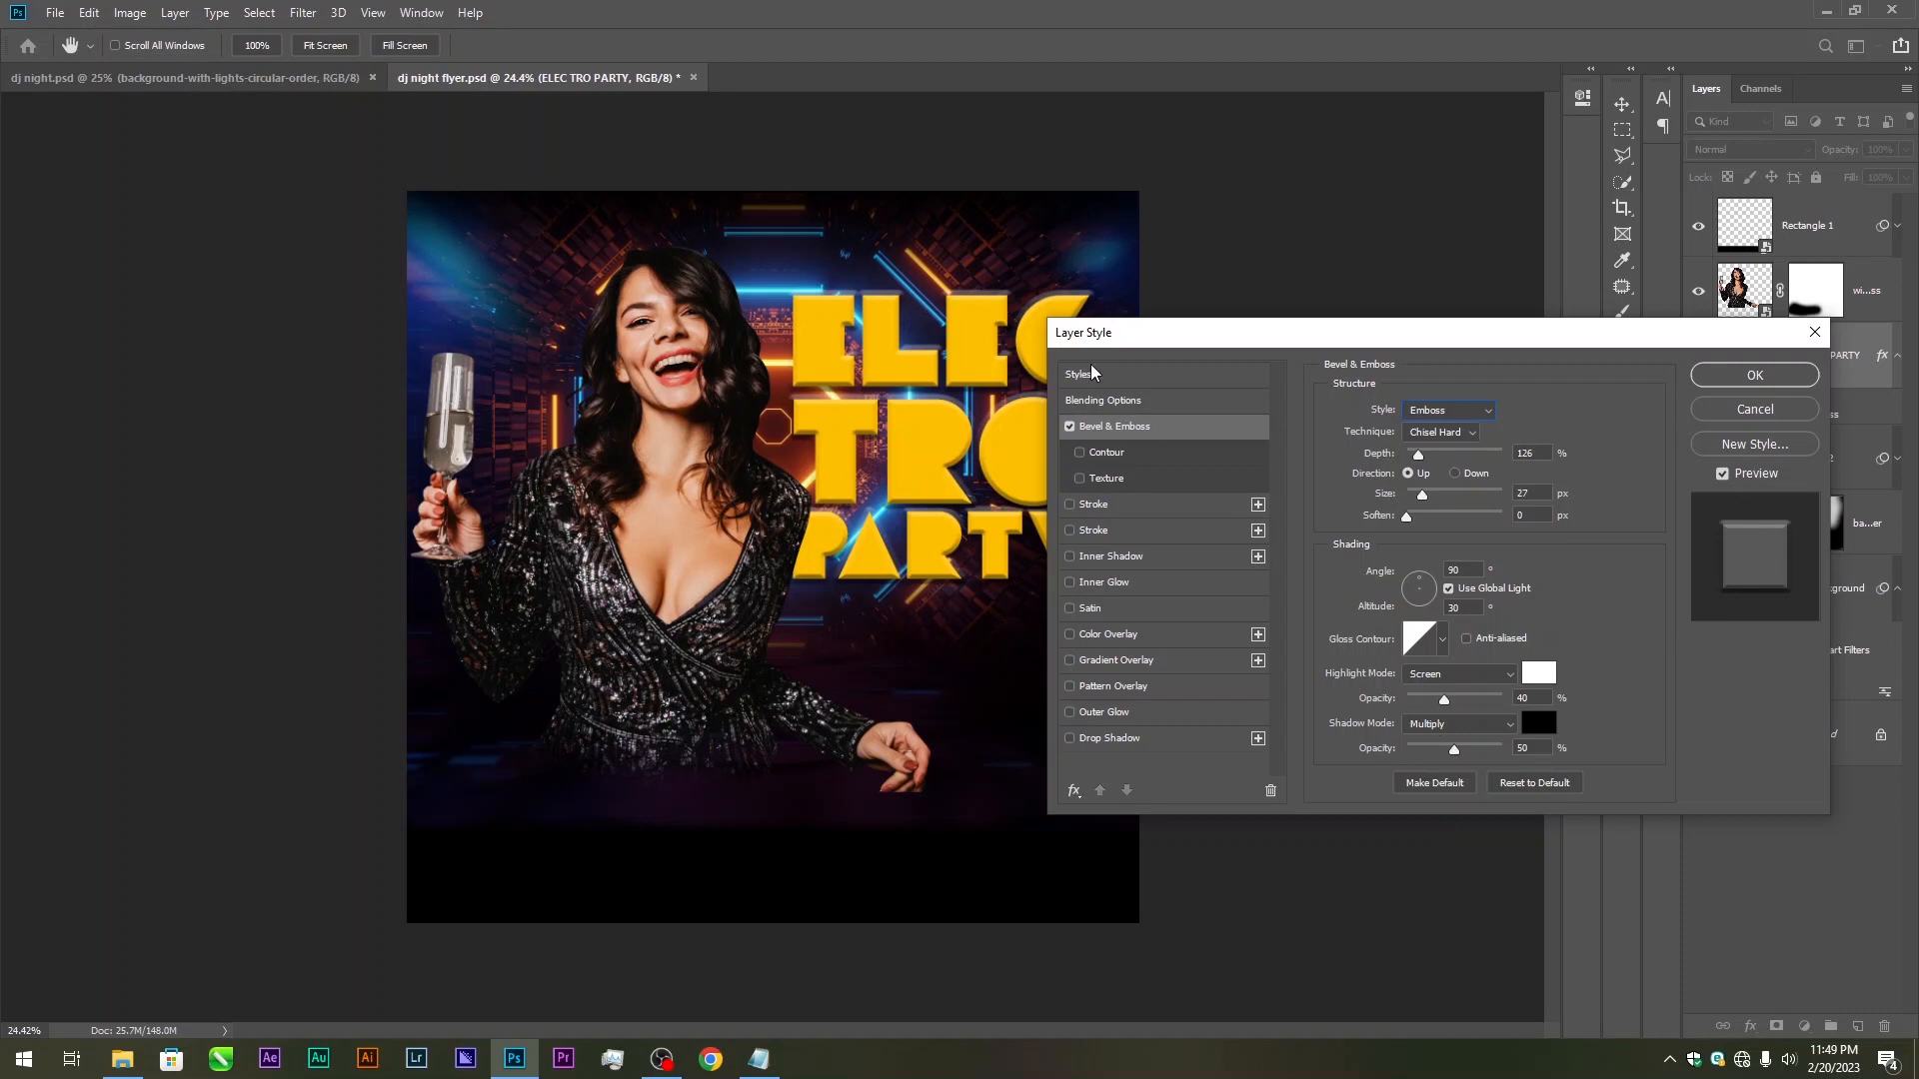
Add a yellow fdcc00 Outer Glow to the title in Screen mode at 50% opacity and 51 px size, and save the document
{"action": "left_click", "coordinate": [1079, 718]}
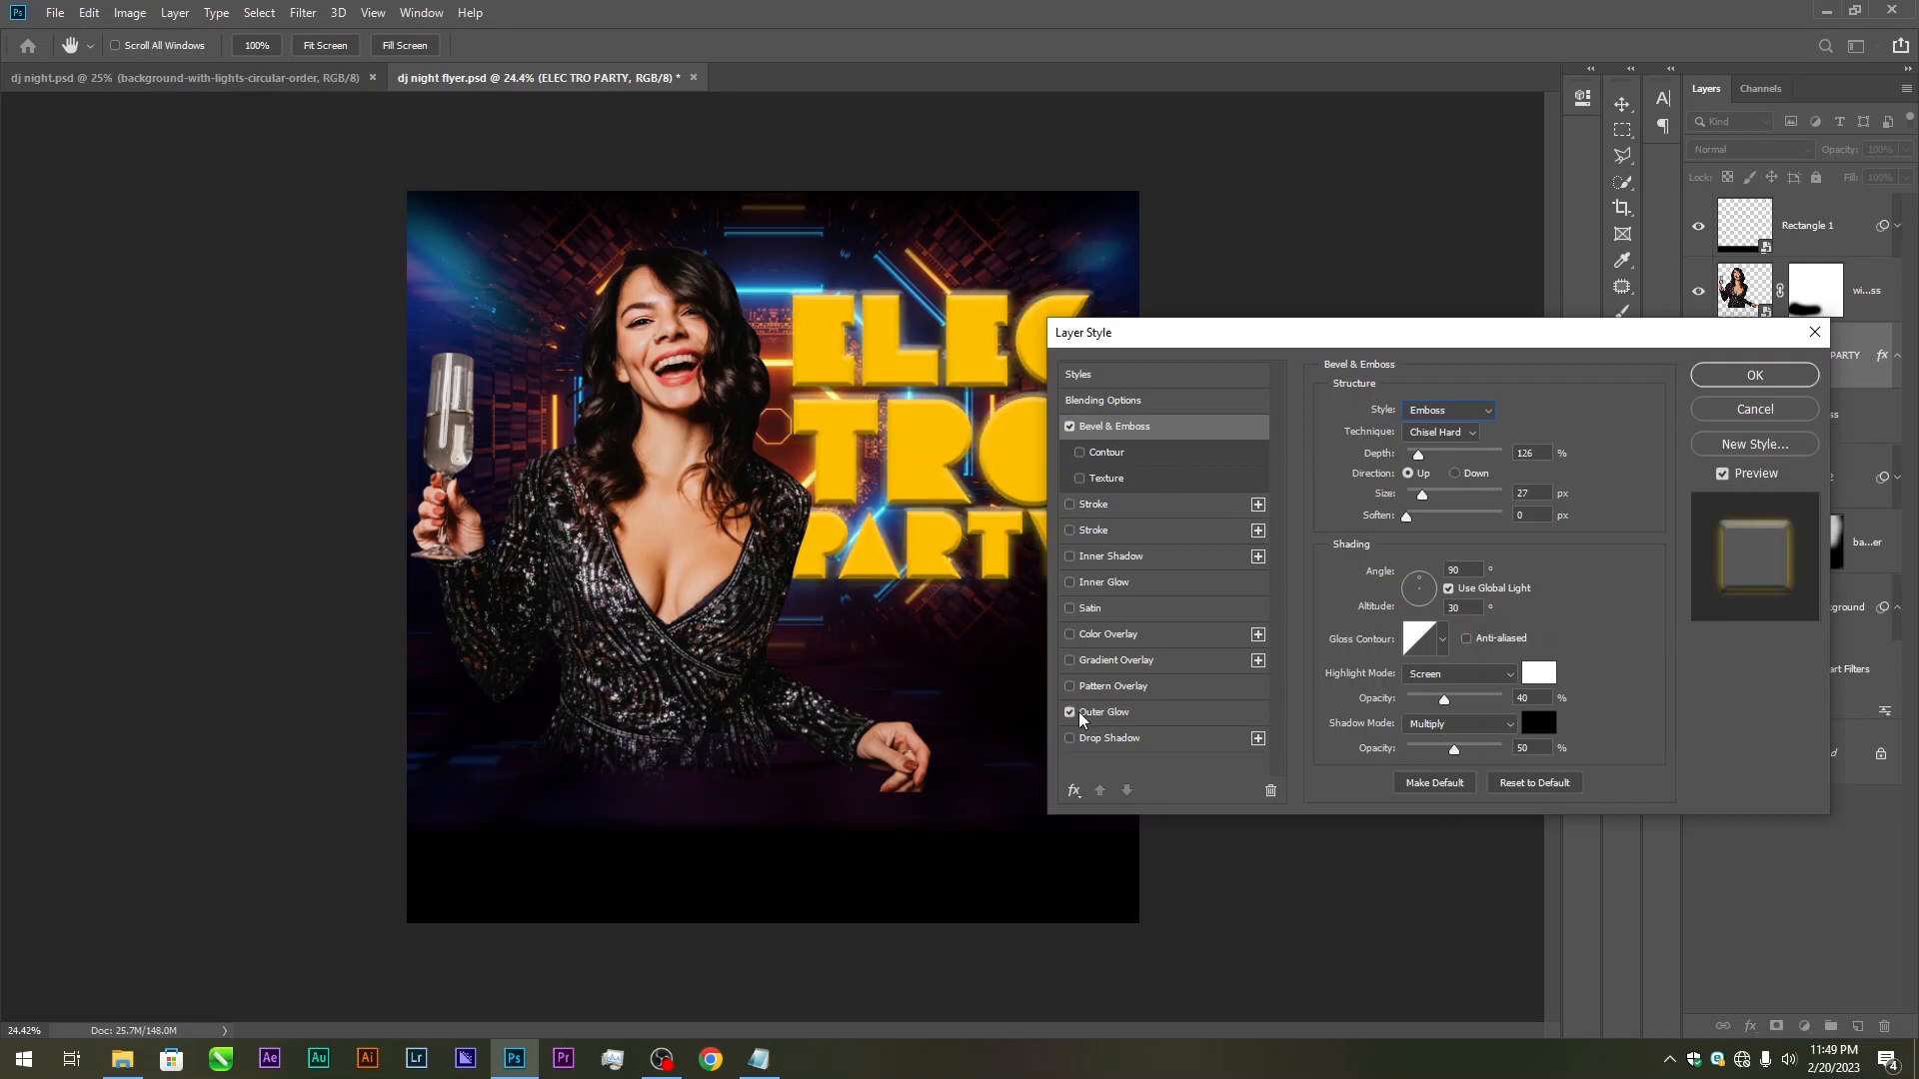
{"action": "left_click", "coordinate": [1103, 713]}
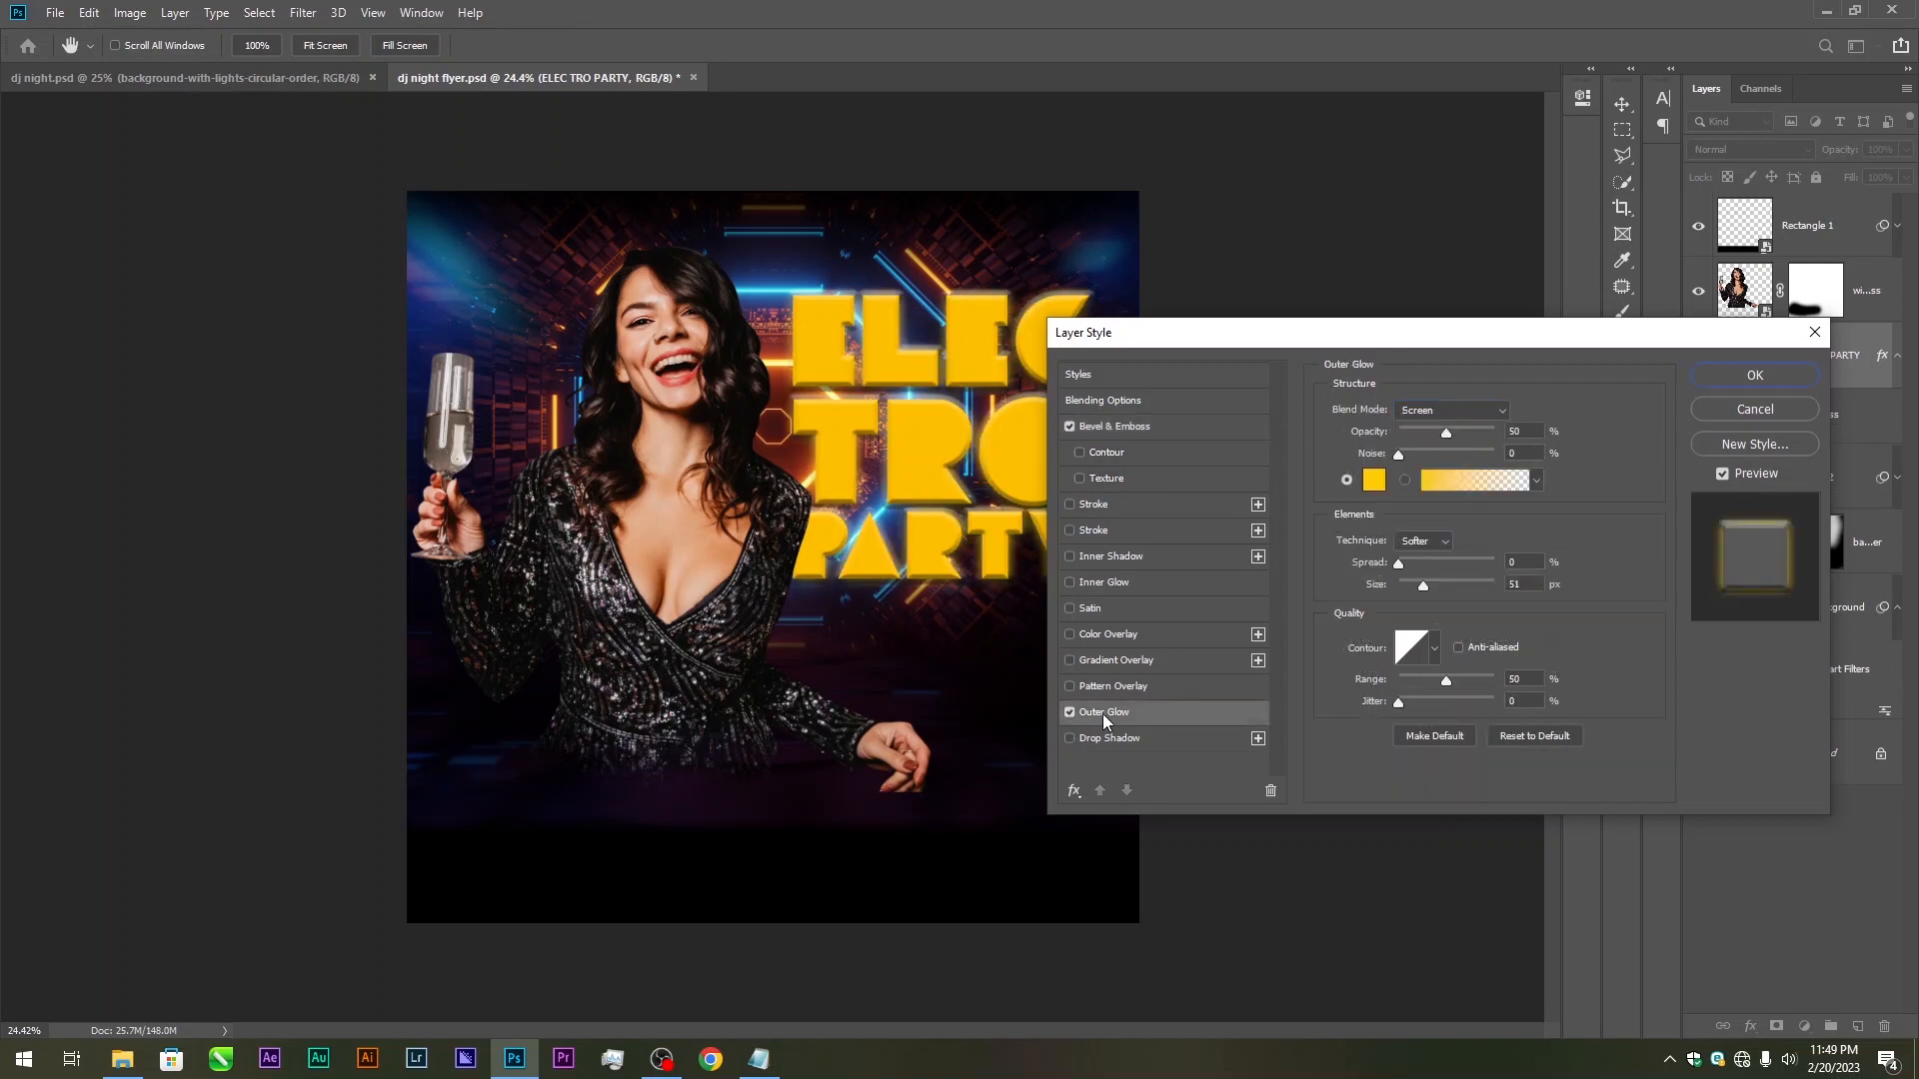
{"action": "left_click", "coordinate": [1375, 472]}
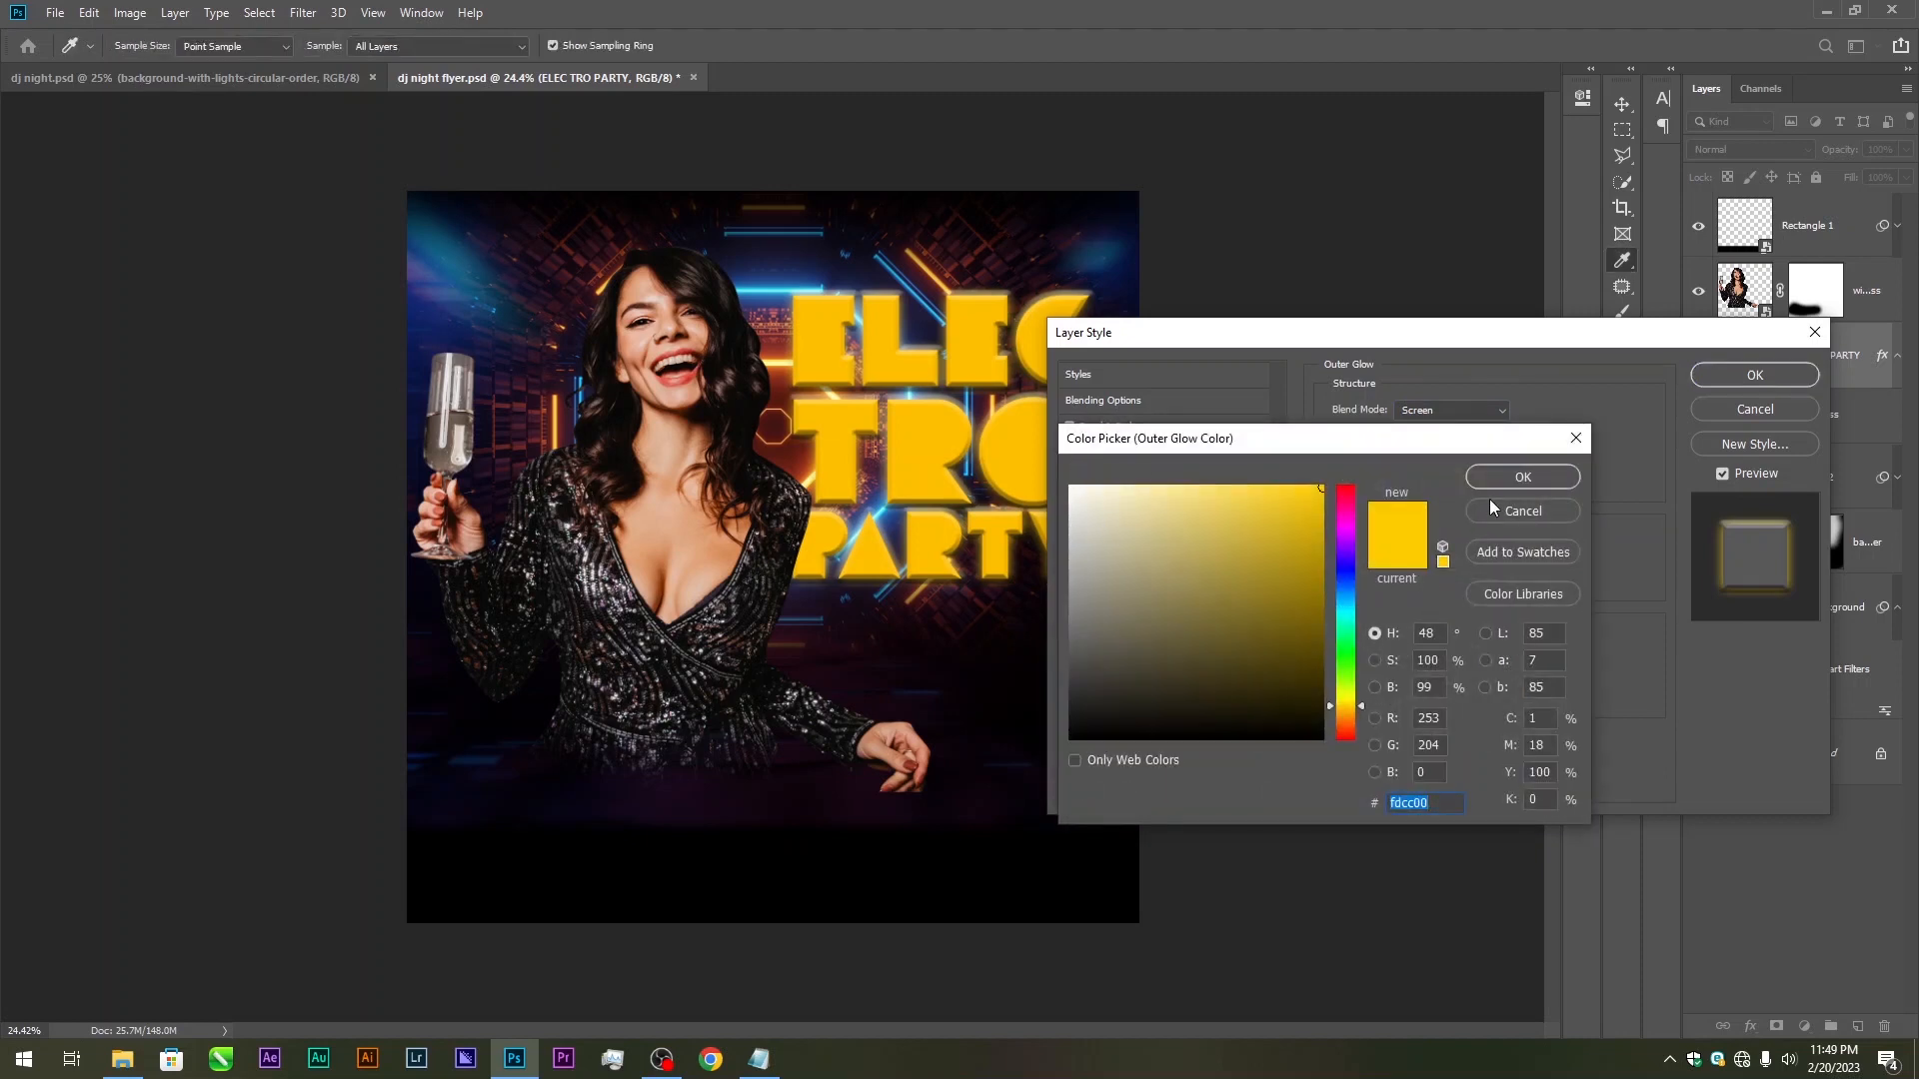
{"action": "left_click", "coordinate": [1523, 477]}
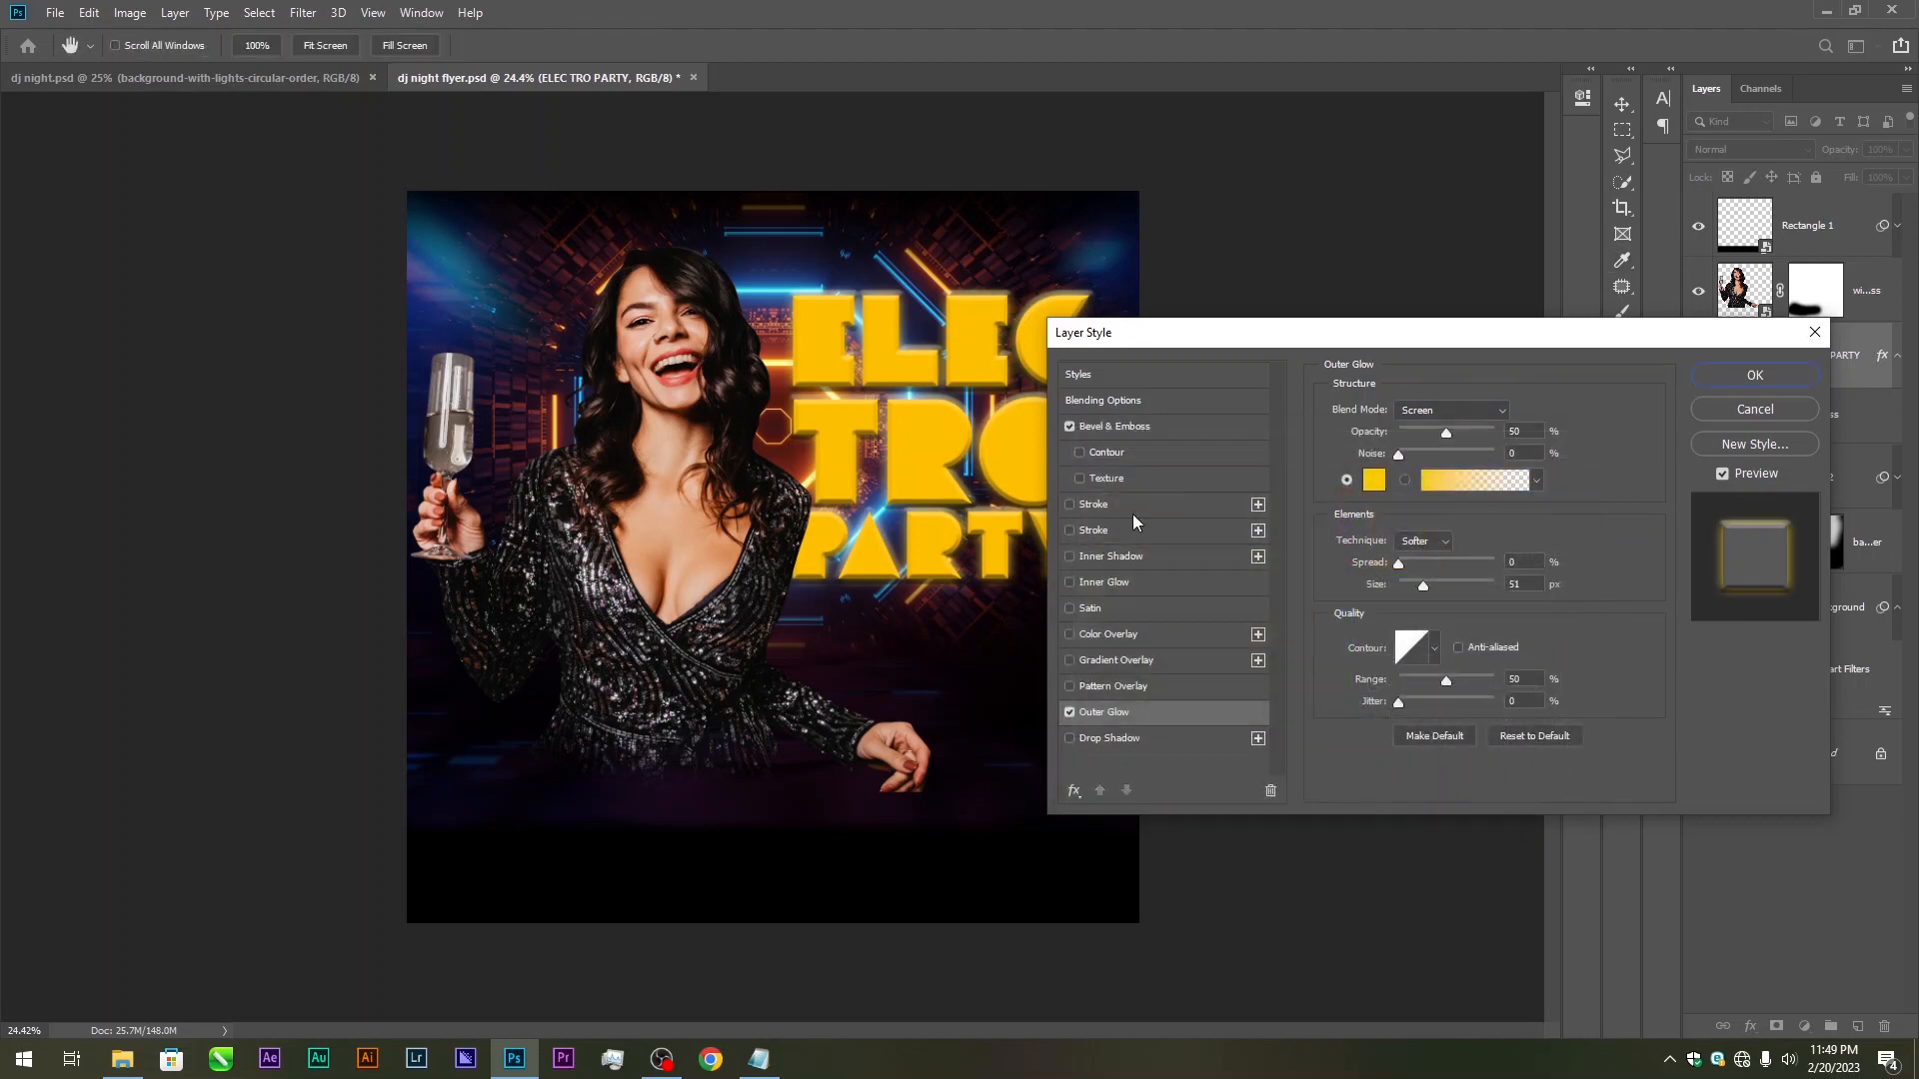
{"action": "left_click", "coordinate": [1125, 429]}
{"action": "left_click", "coordinate": [1096, 715]}
{"action": "left_click", "coordinate": [1778, 374]}
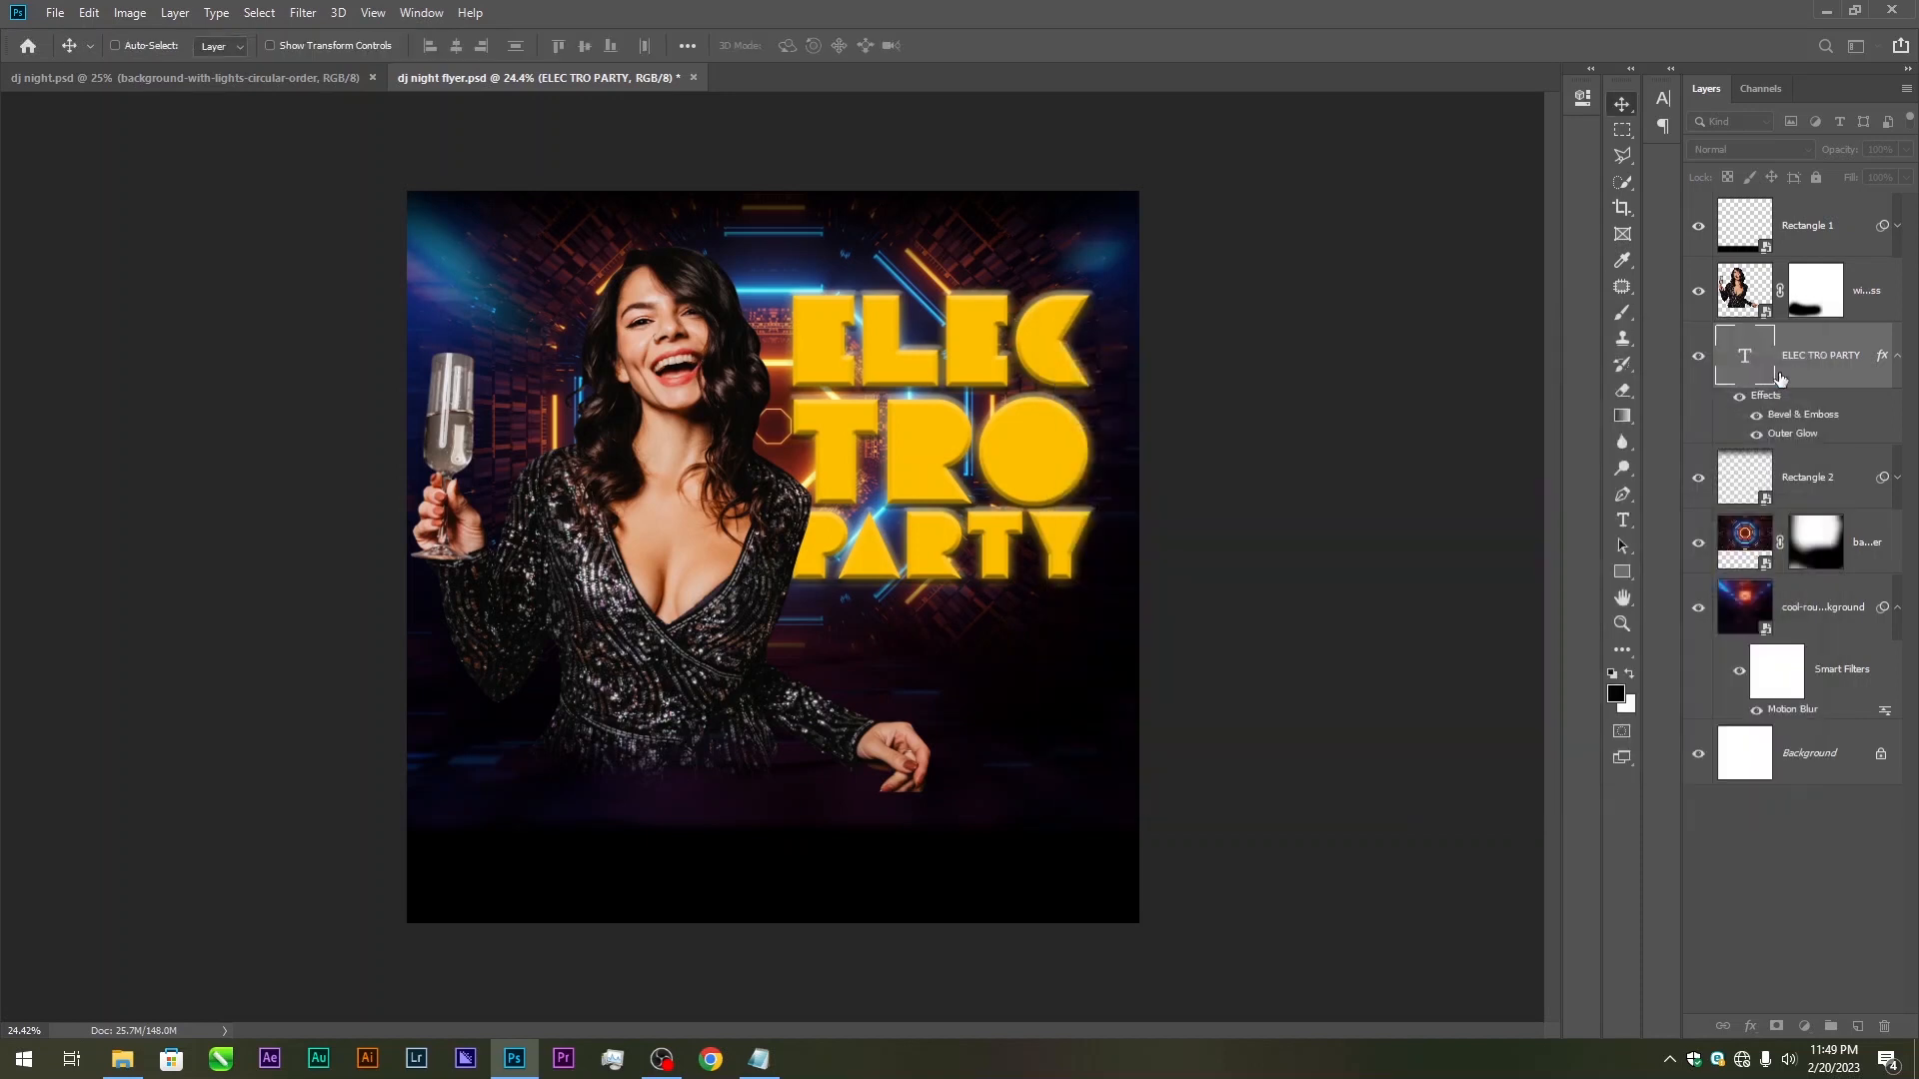
{"action": "key", "text": "ctrl+s"}
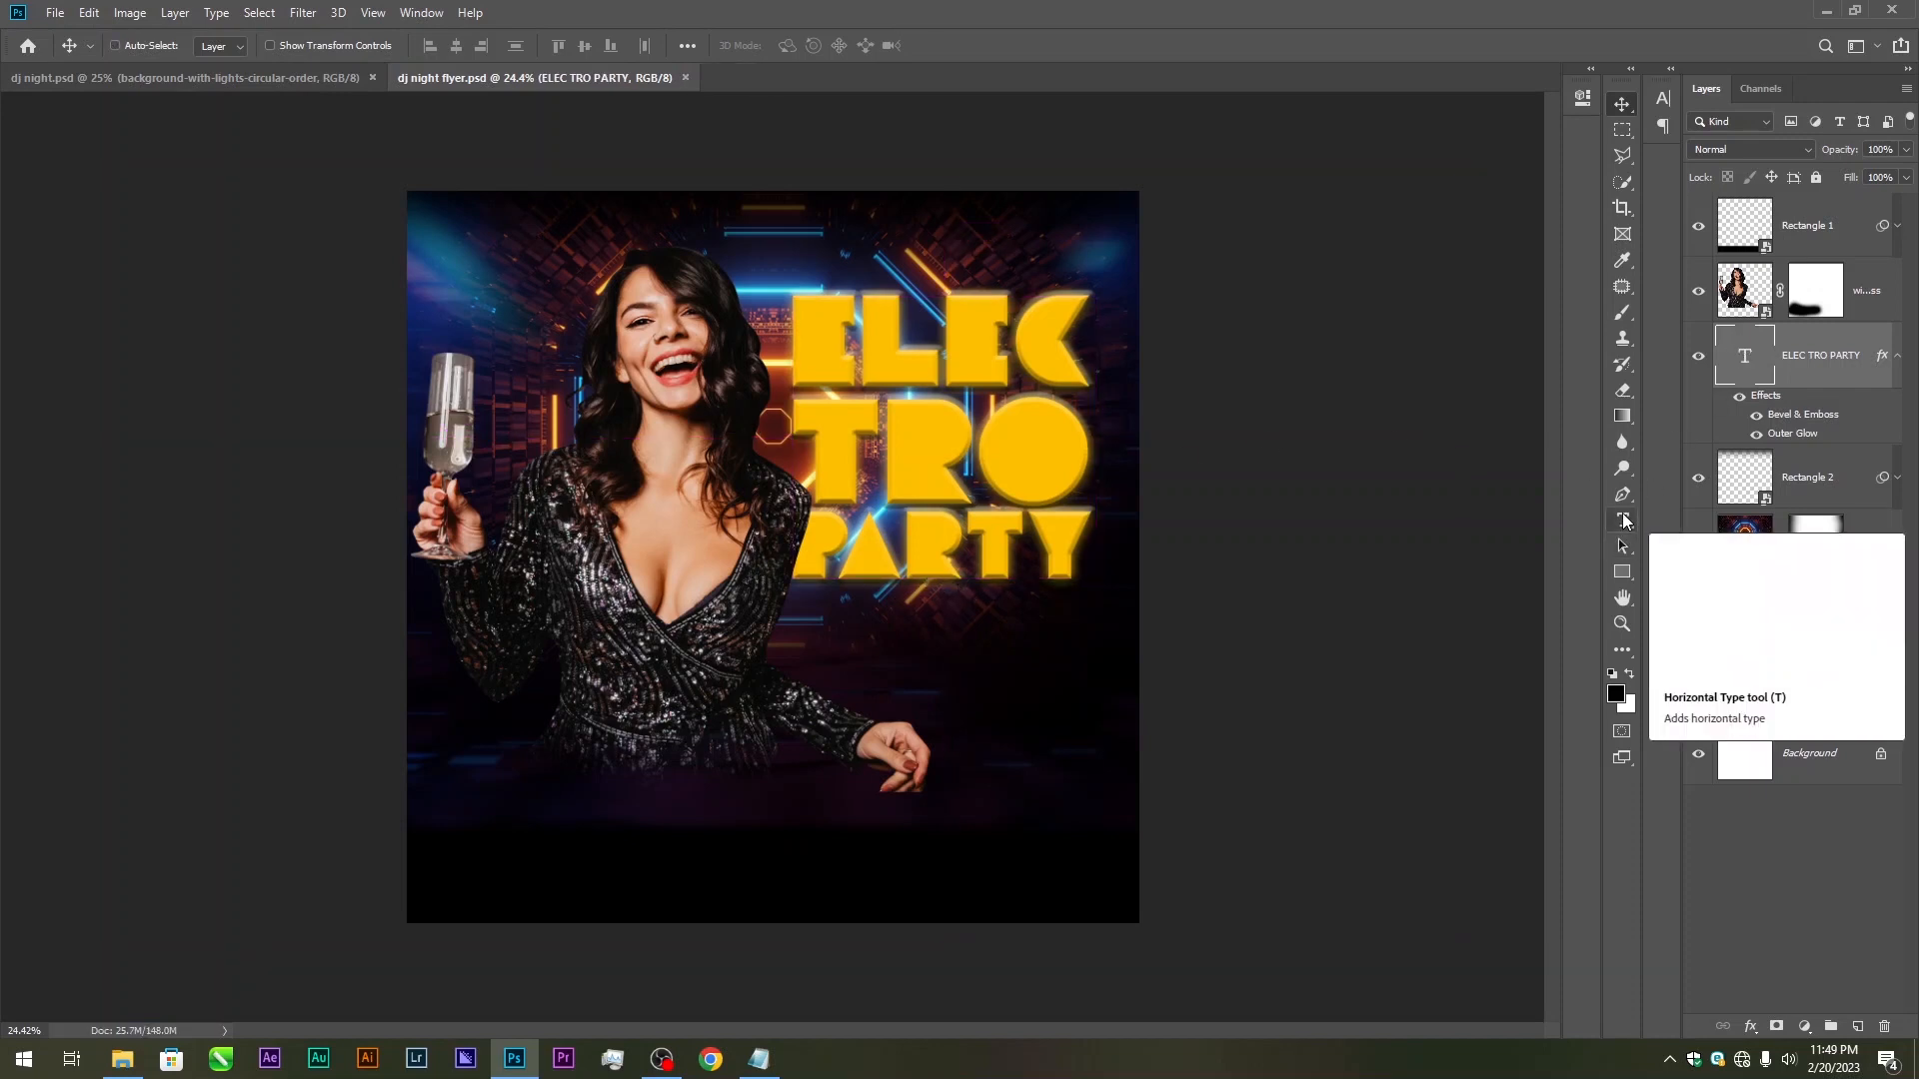
Add a new horizontal text layer reading ALL NIGHJT CLUB below the ELECTRO PARTY title
{"action": "left_click", "coordinate": [1623, 521]}
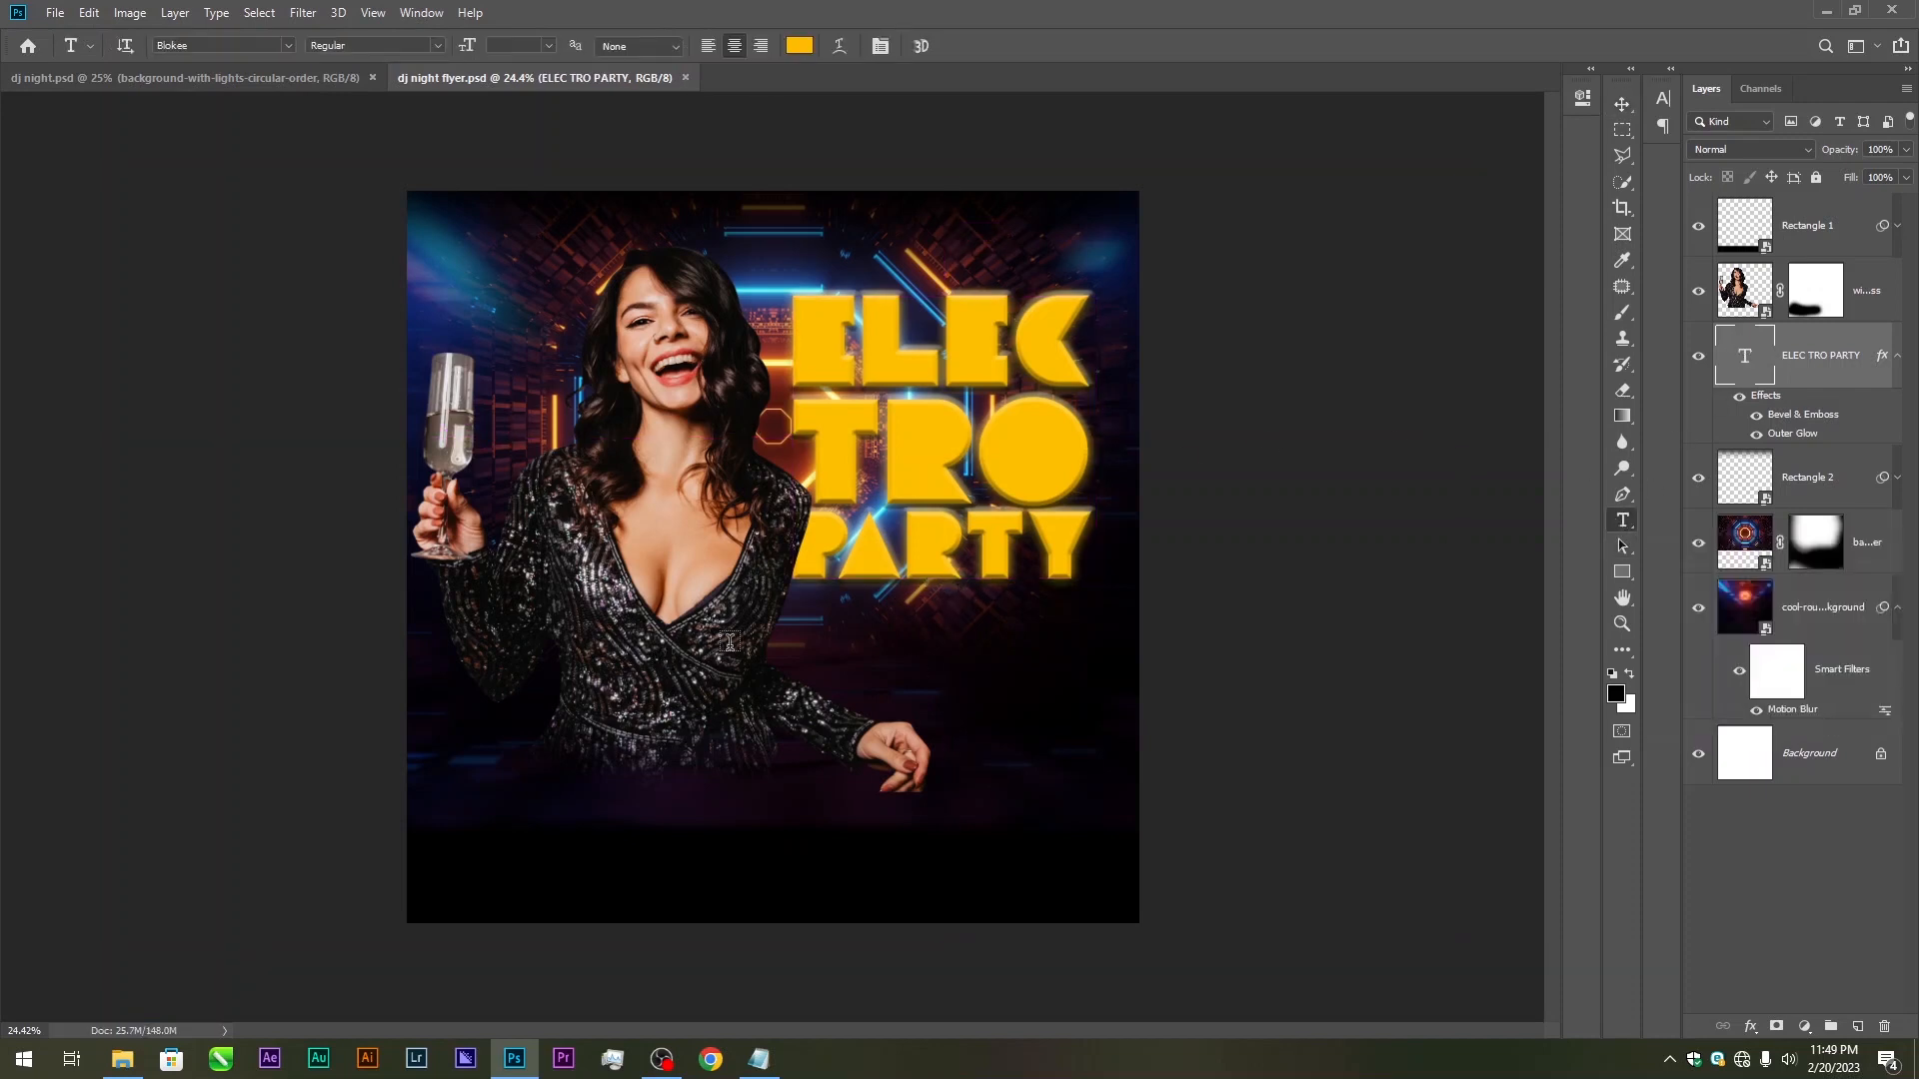
{"action": "left_click", "coordinate": [835, 637]}
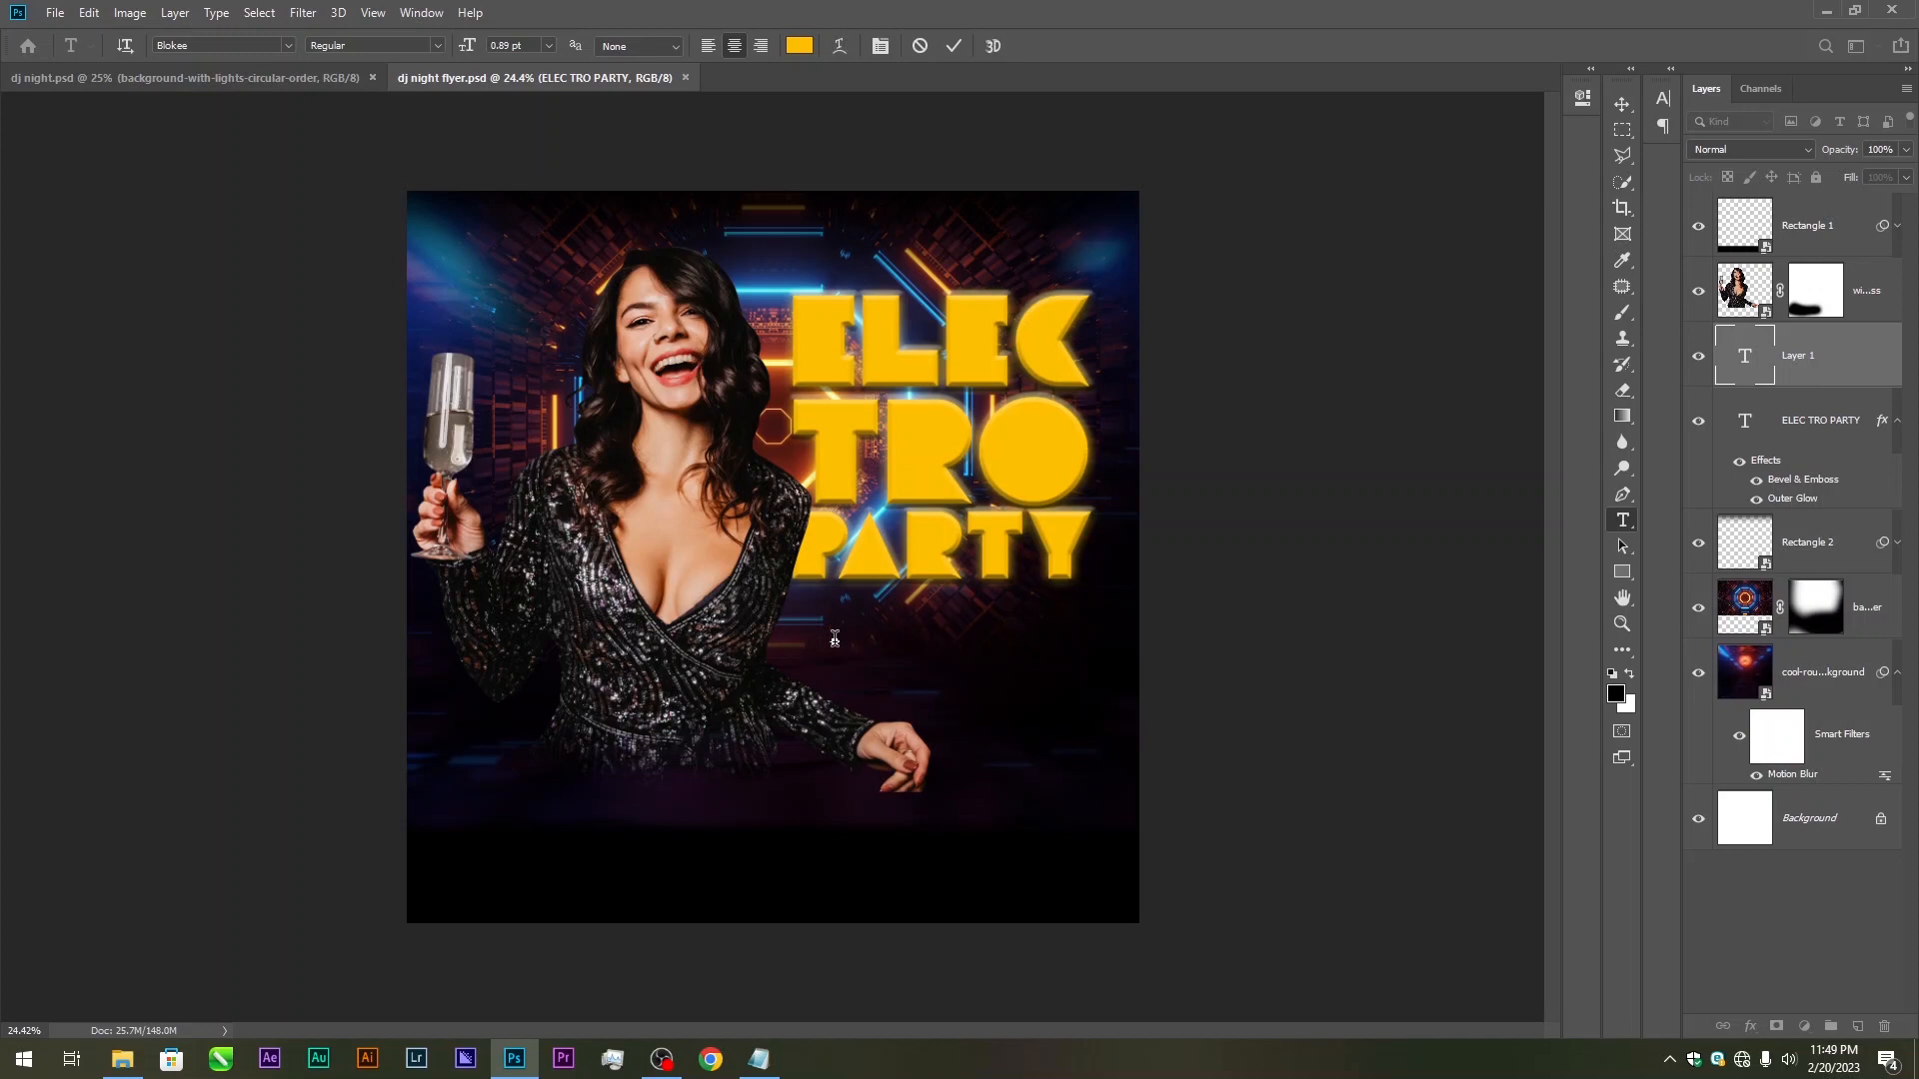
{"action": "left_click", "coordinate": [956, 47]}
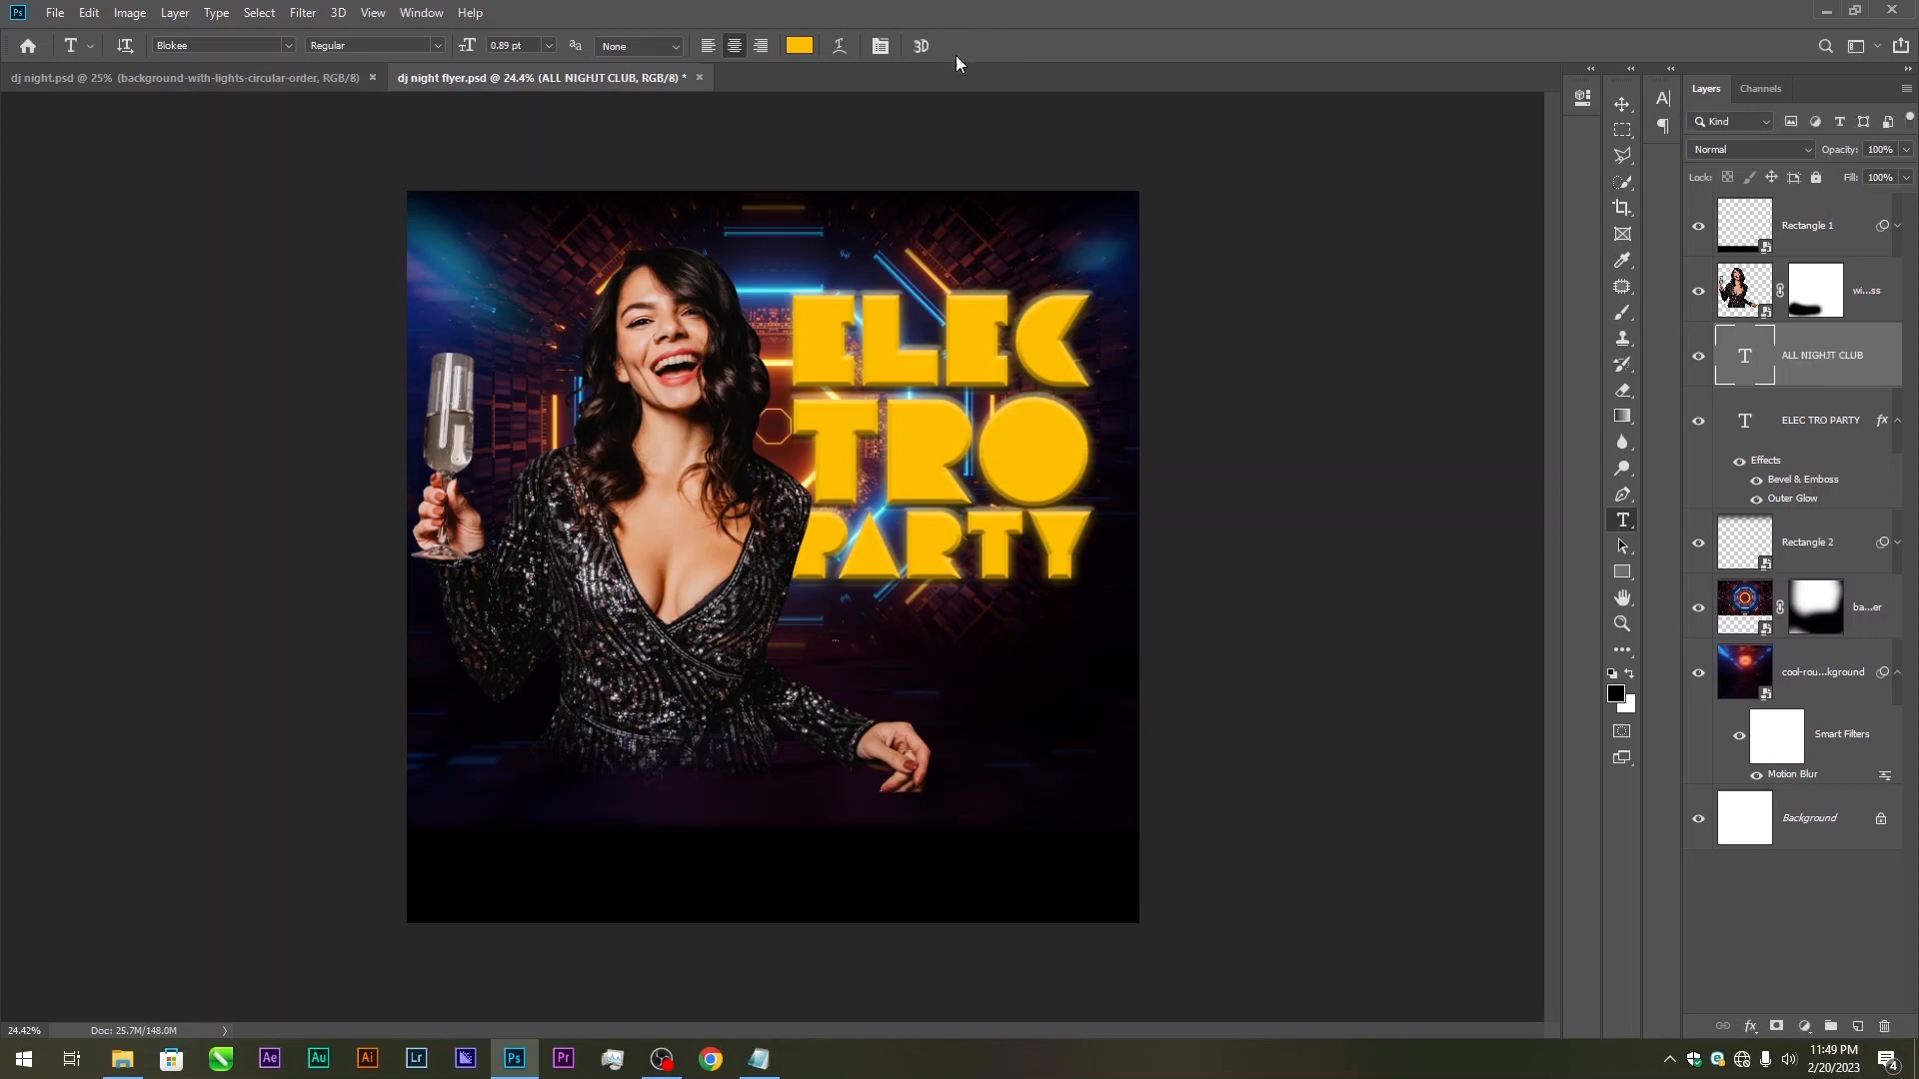
Scale the new subtitle to about 3101% with Free Transform and position it directly beneath the title's PARTY line
{"action": "key", "text": "ctrl+t"}
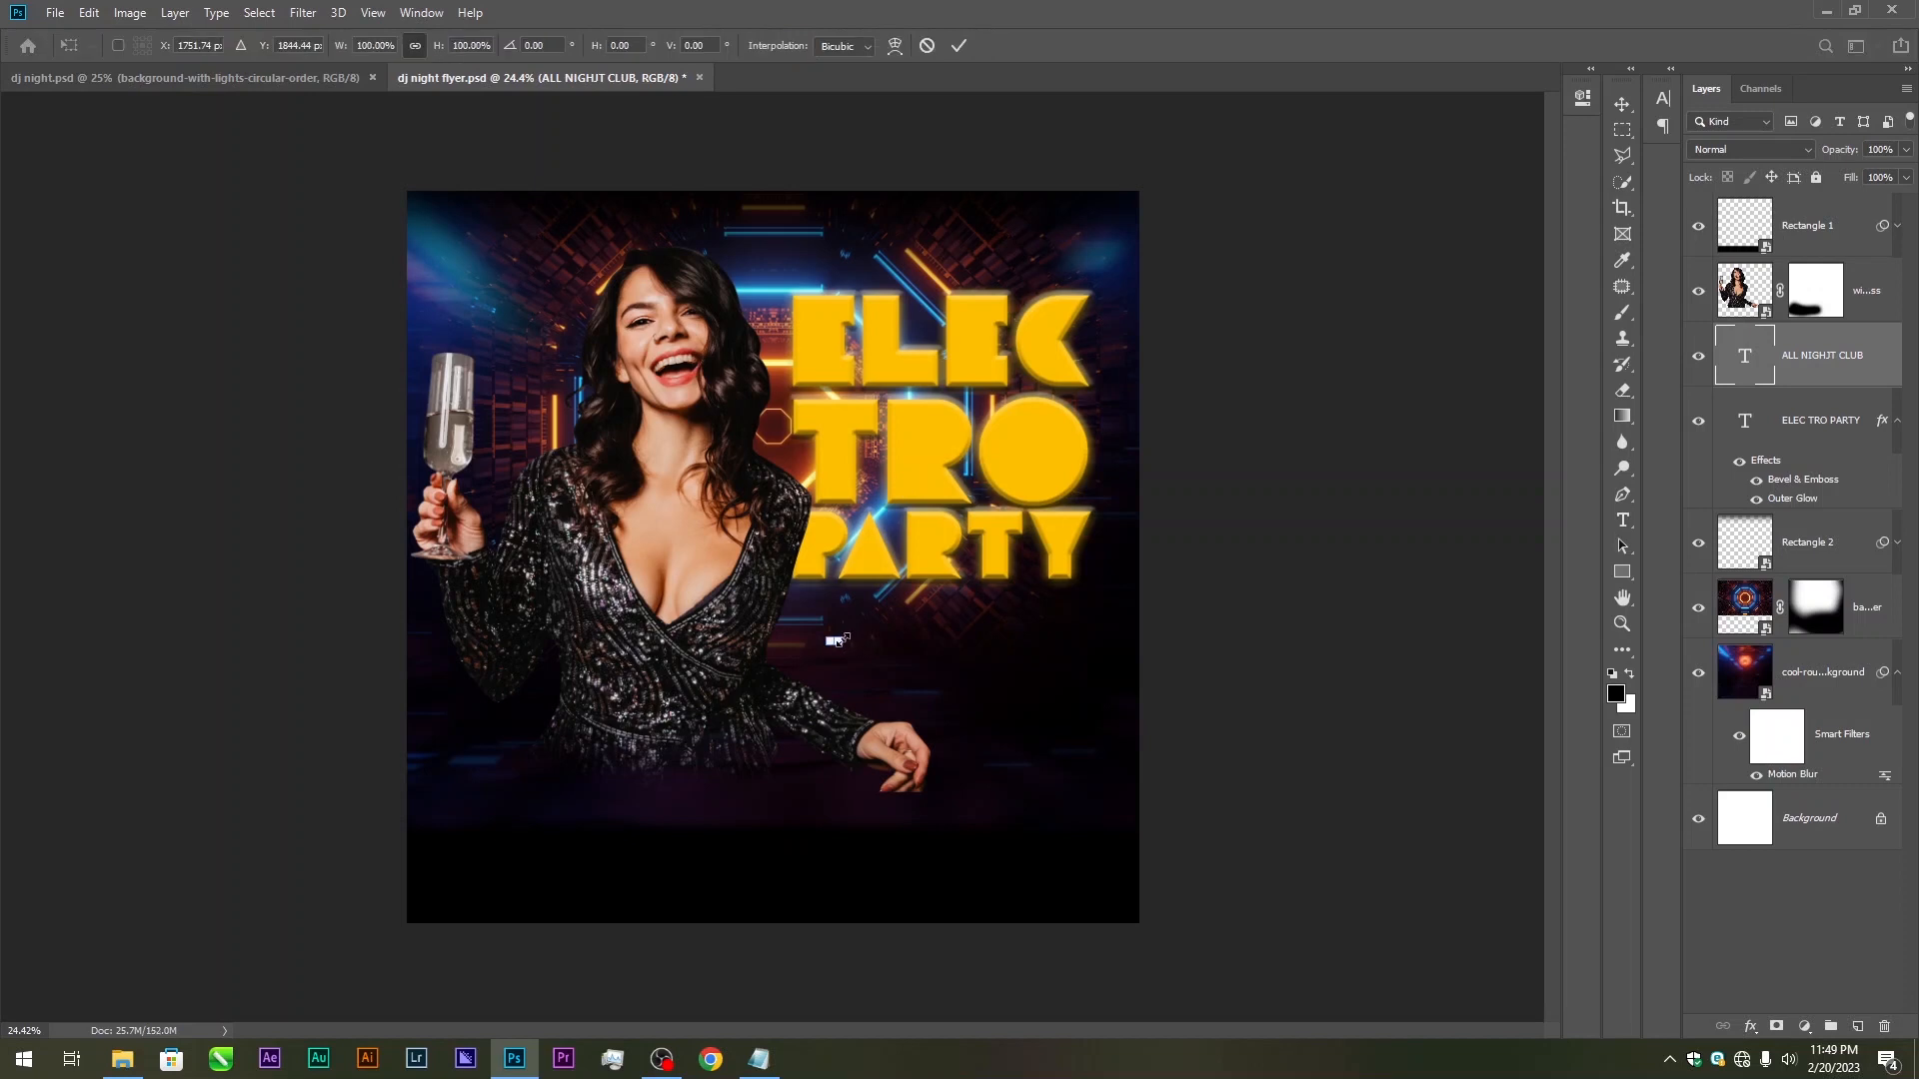
{"action": "left_click_drag", "start_coordinate": [838, 640], "coordinate": [1079, 571]}
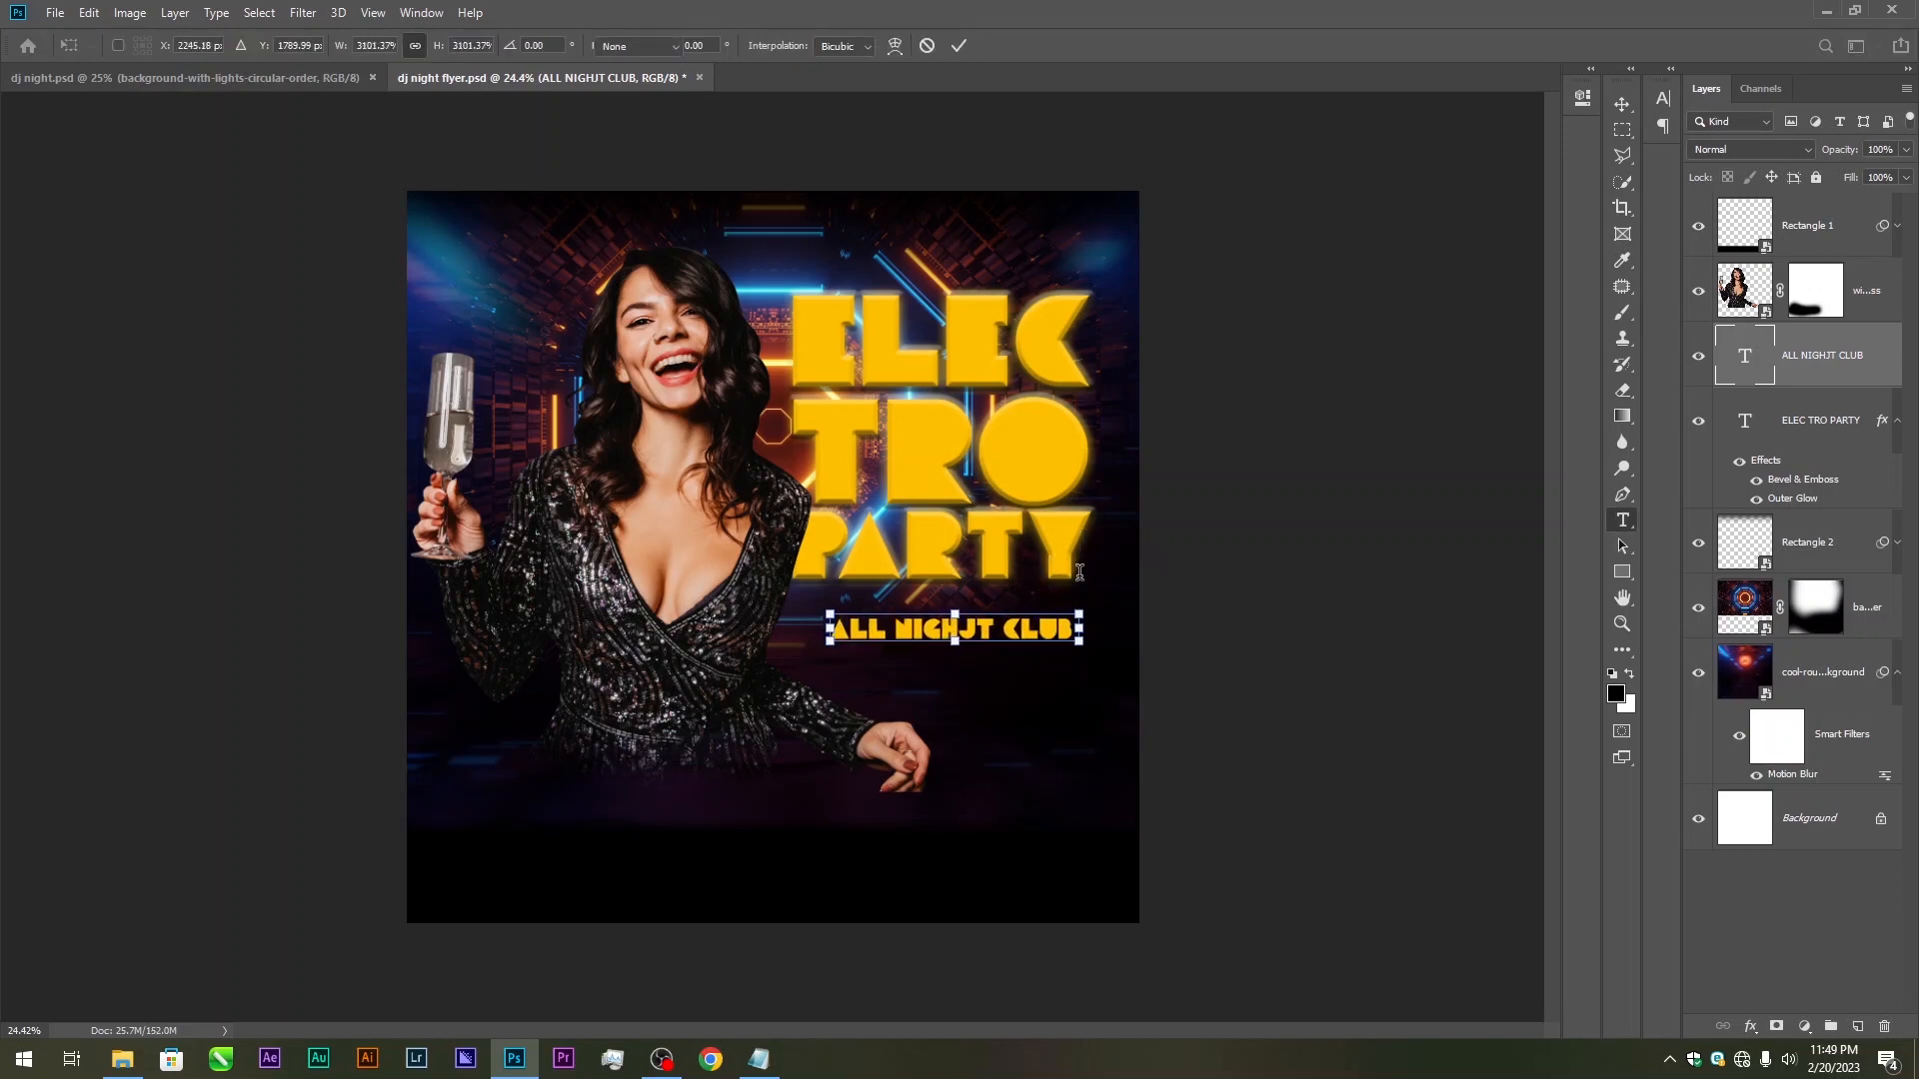
{"action": "key", "text": "Return"}
{"action": "left_click", "coordinate": [1612, 104]}
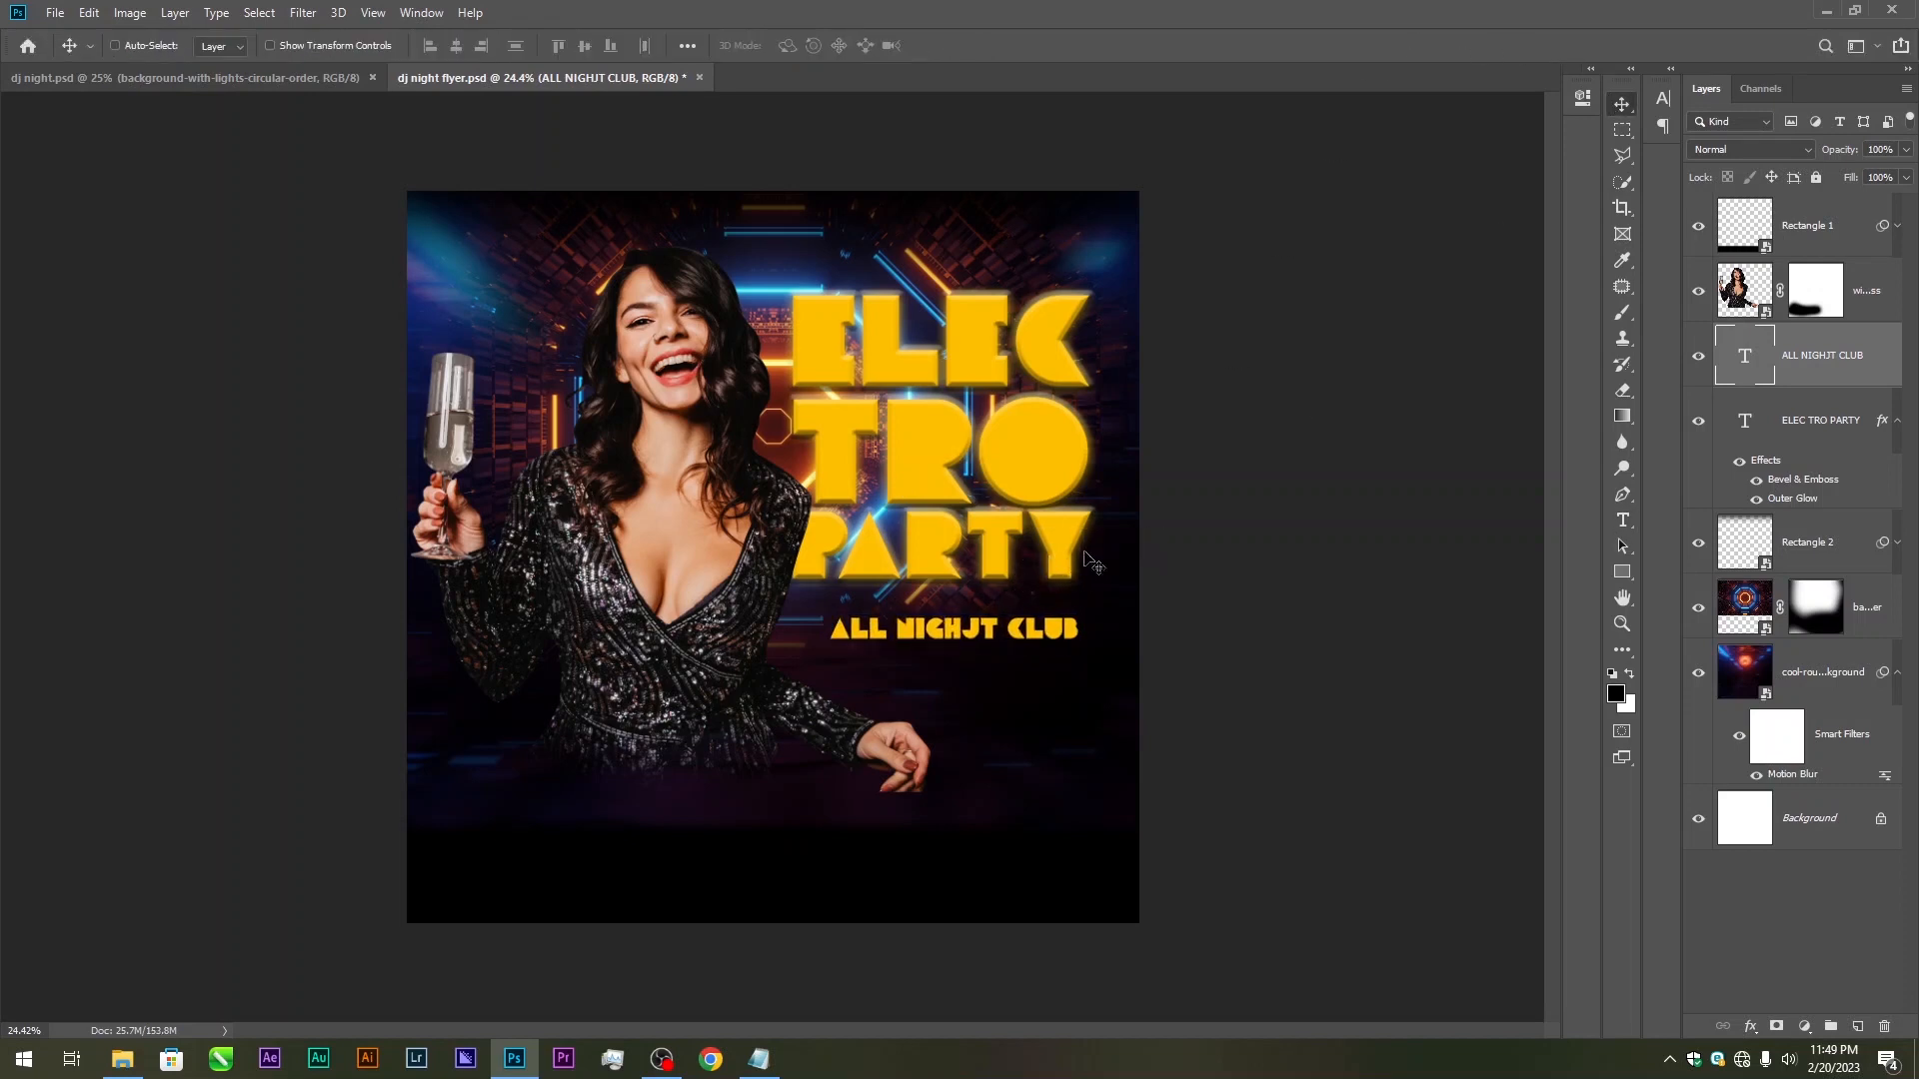
{"action": "left_click_drag", "start_coordinate": [940, 670], "coordinate": [915, 643]}
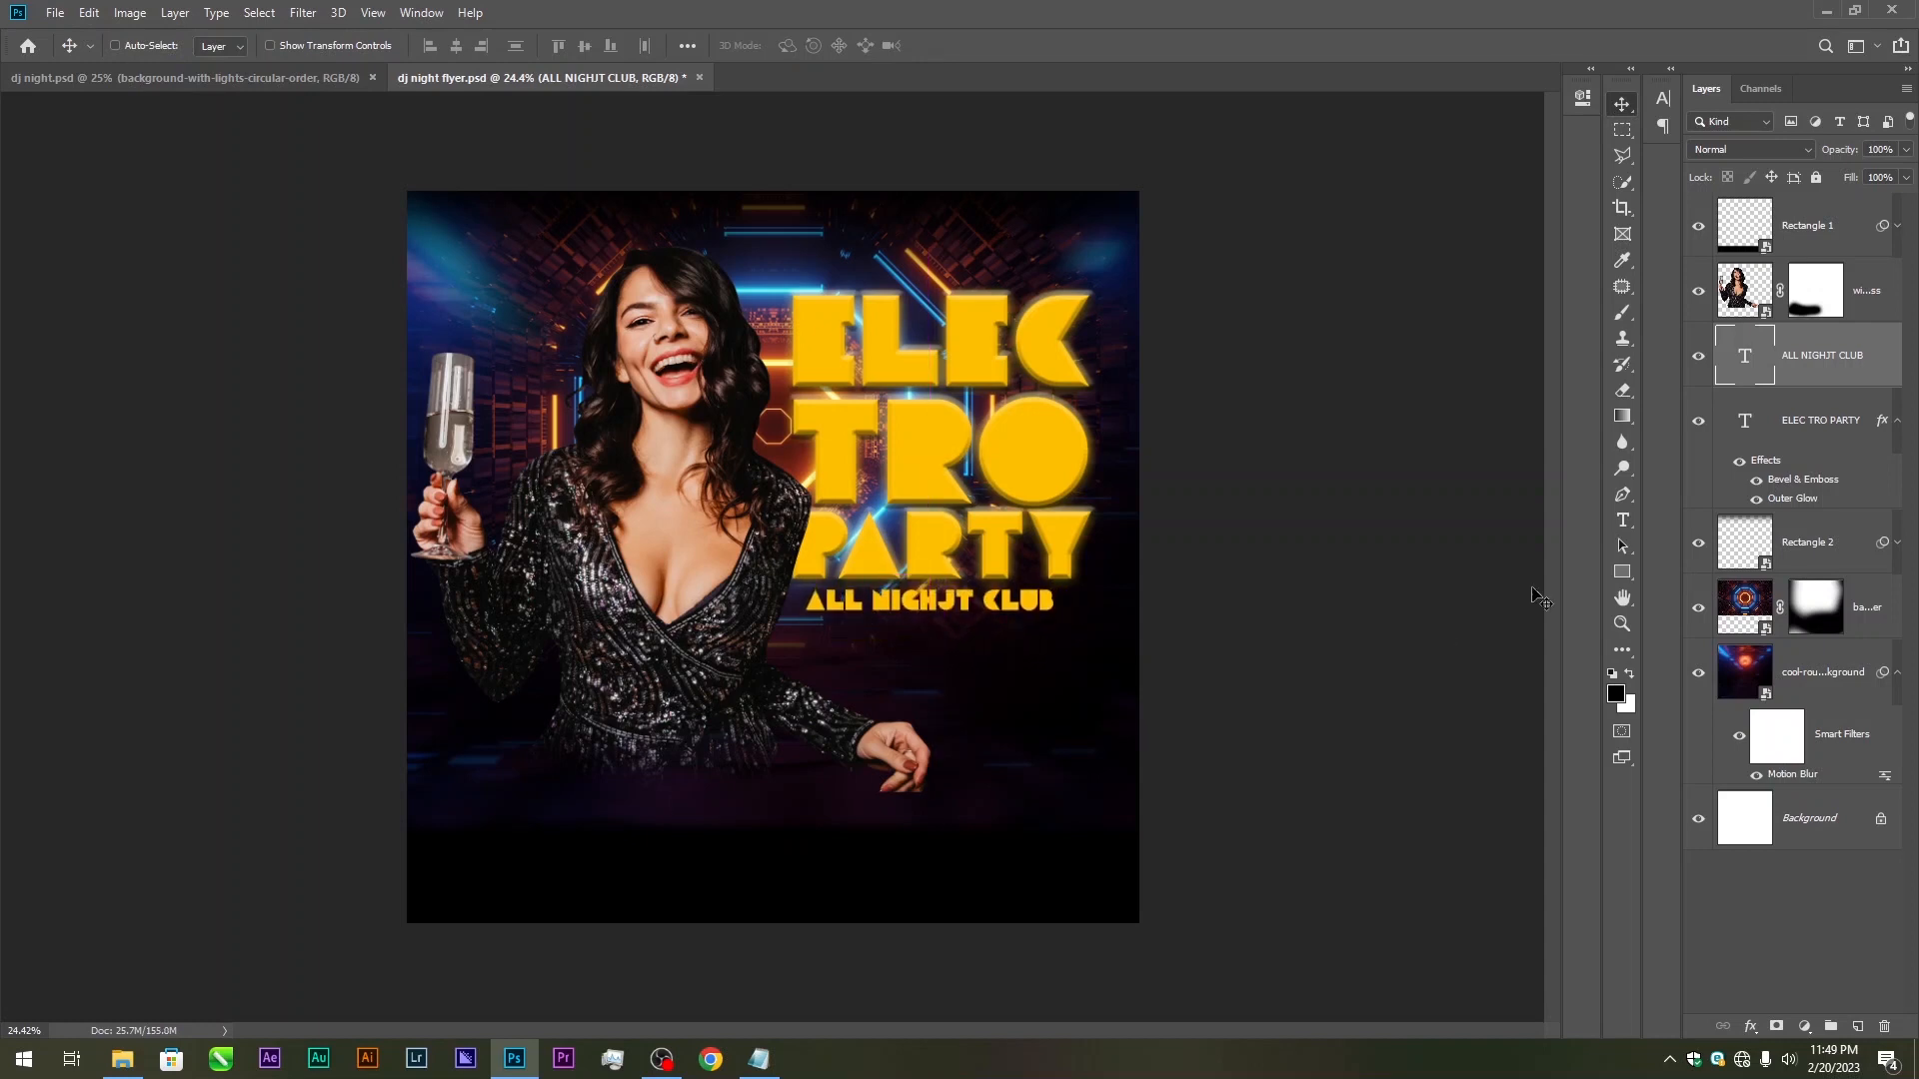
Change the subtitle's font to EngraversGothic BT
{"action": "left_click", "coordinate": [1622, 521]}
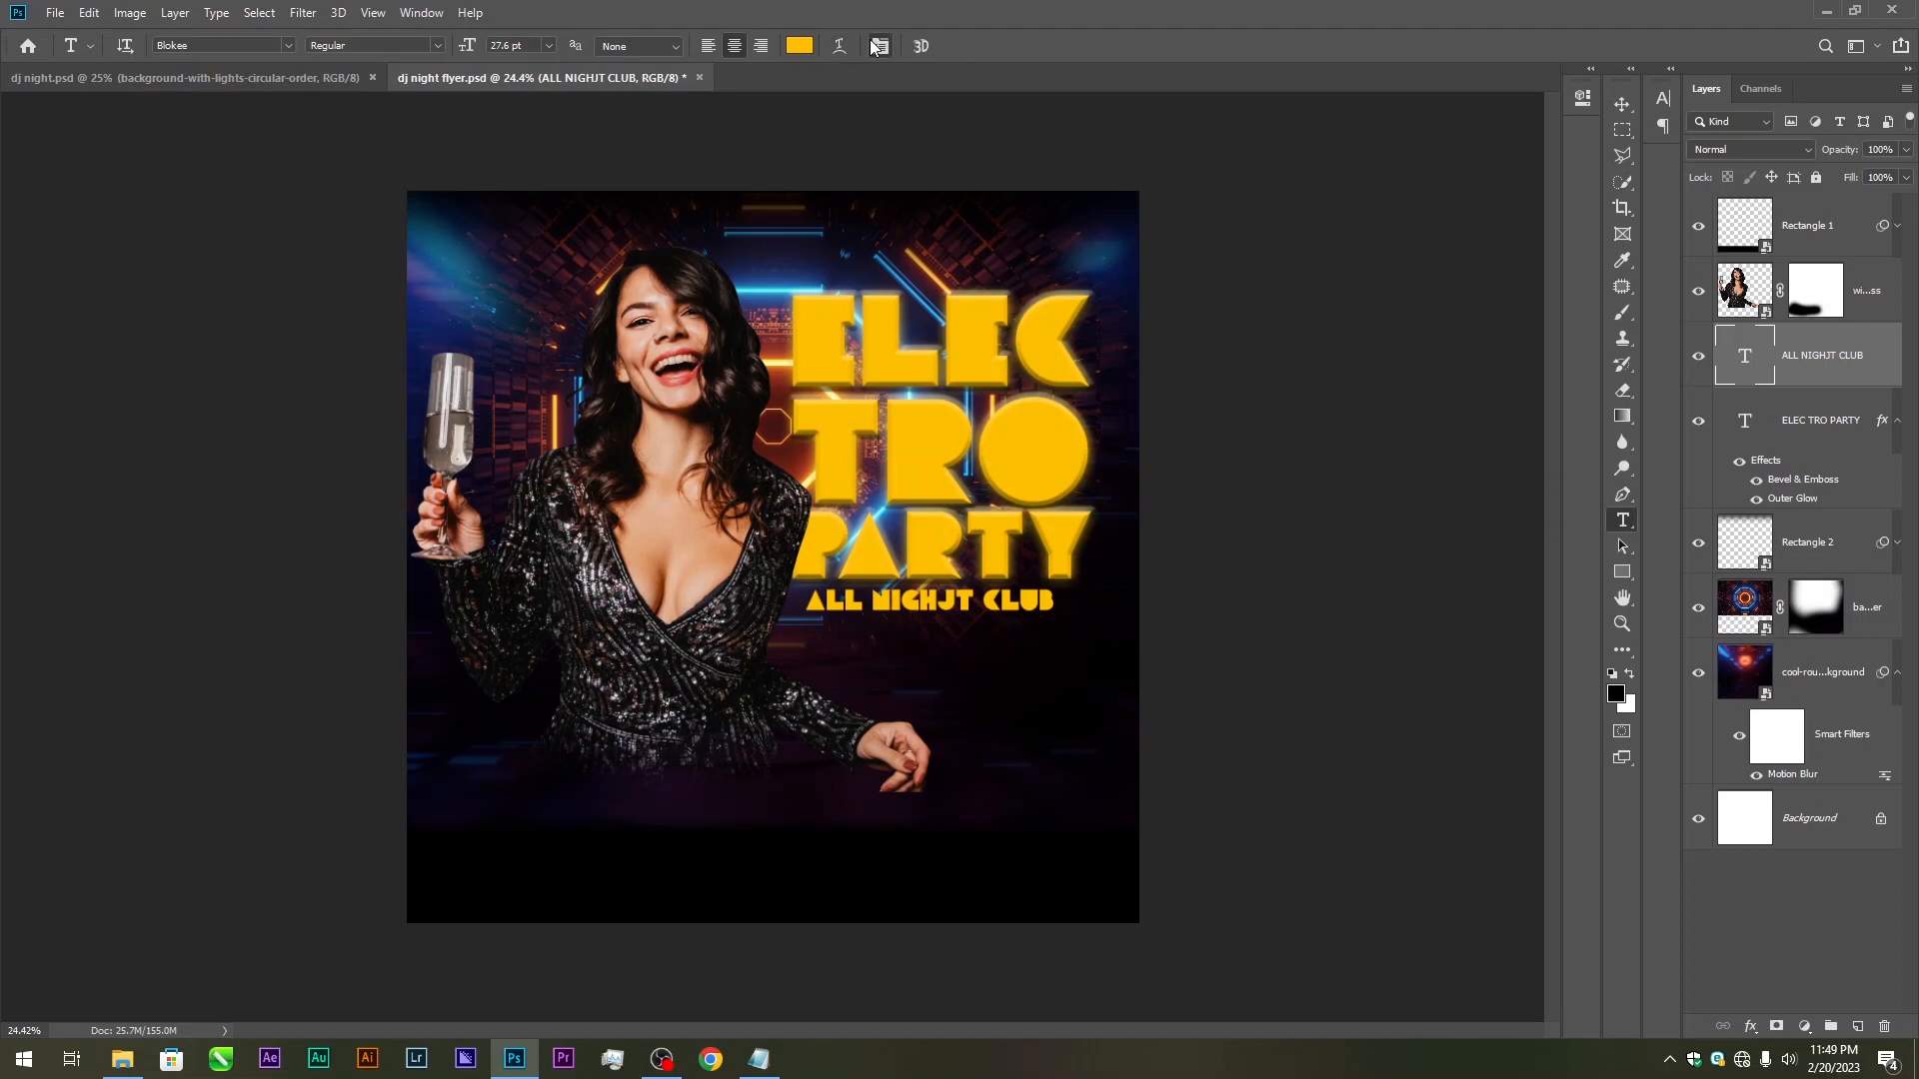
{"action": "left_click", "coordinate": [841, 45]}
{"action": "left_click", "coordinate": [1544, 127]}
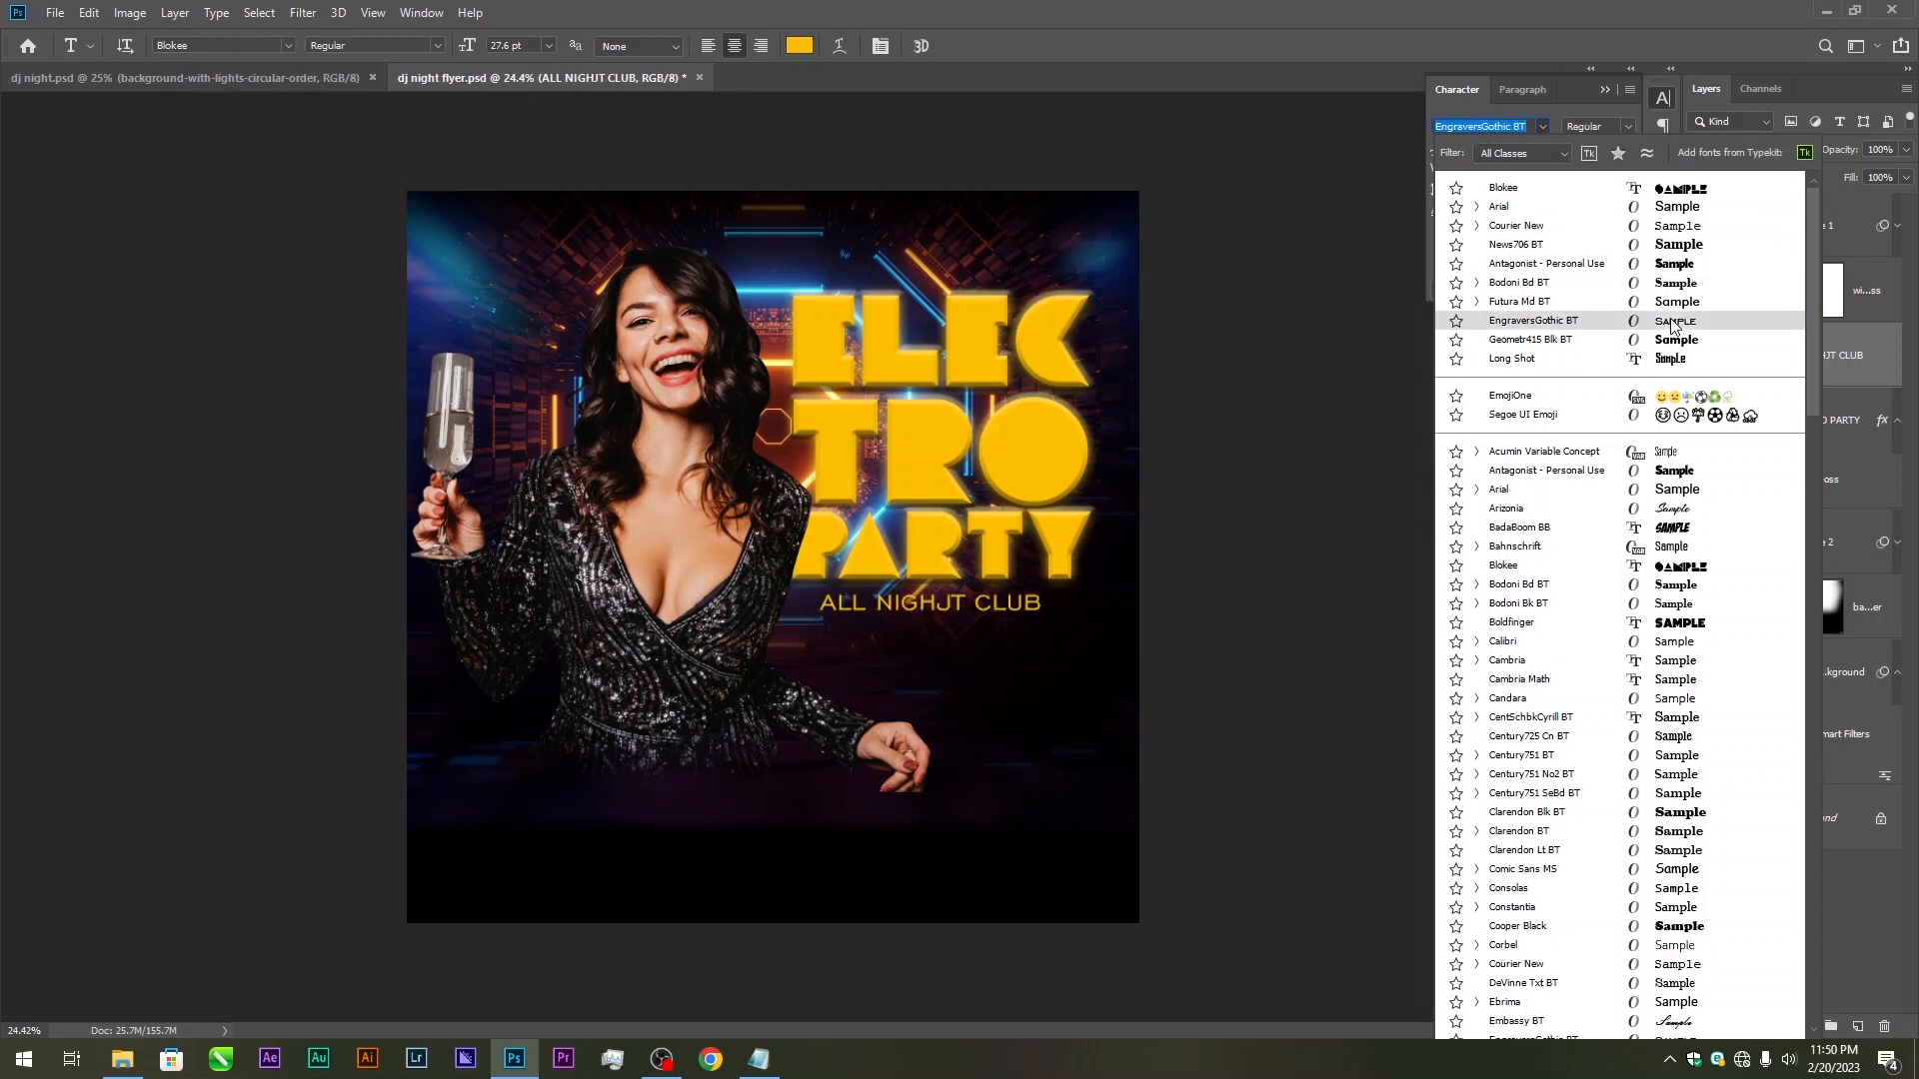
{"action": "left_click", "coordinate": [1672, 321]}
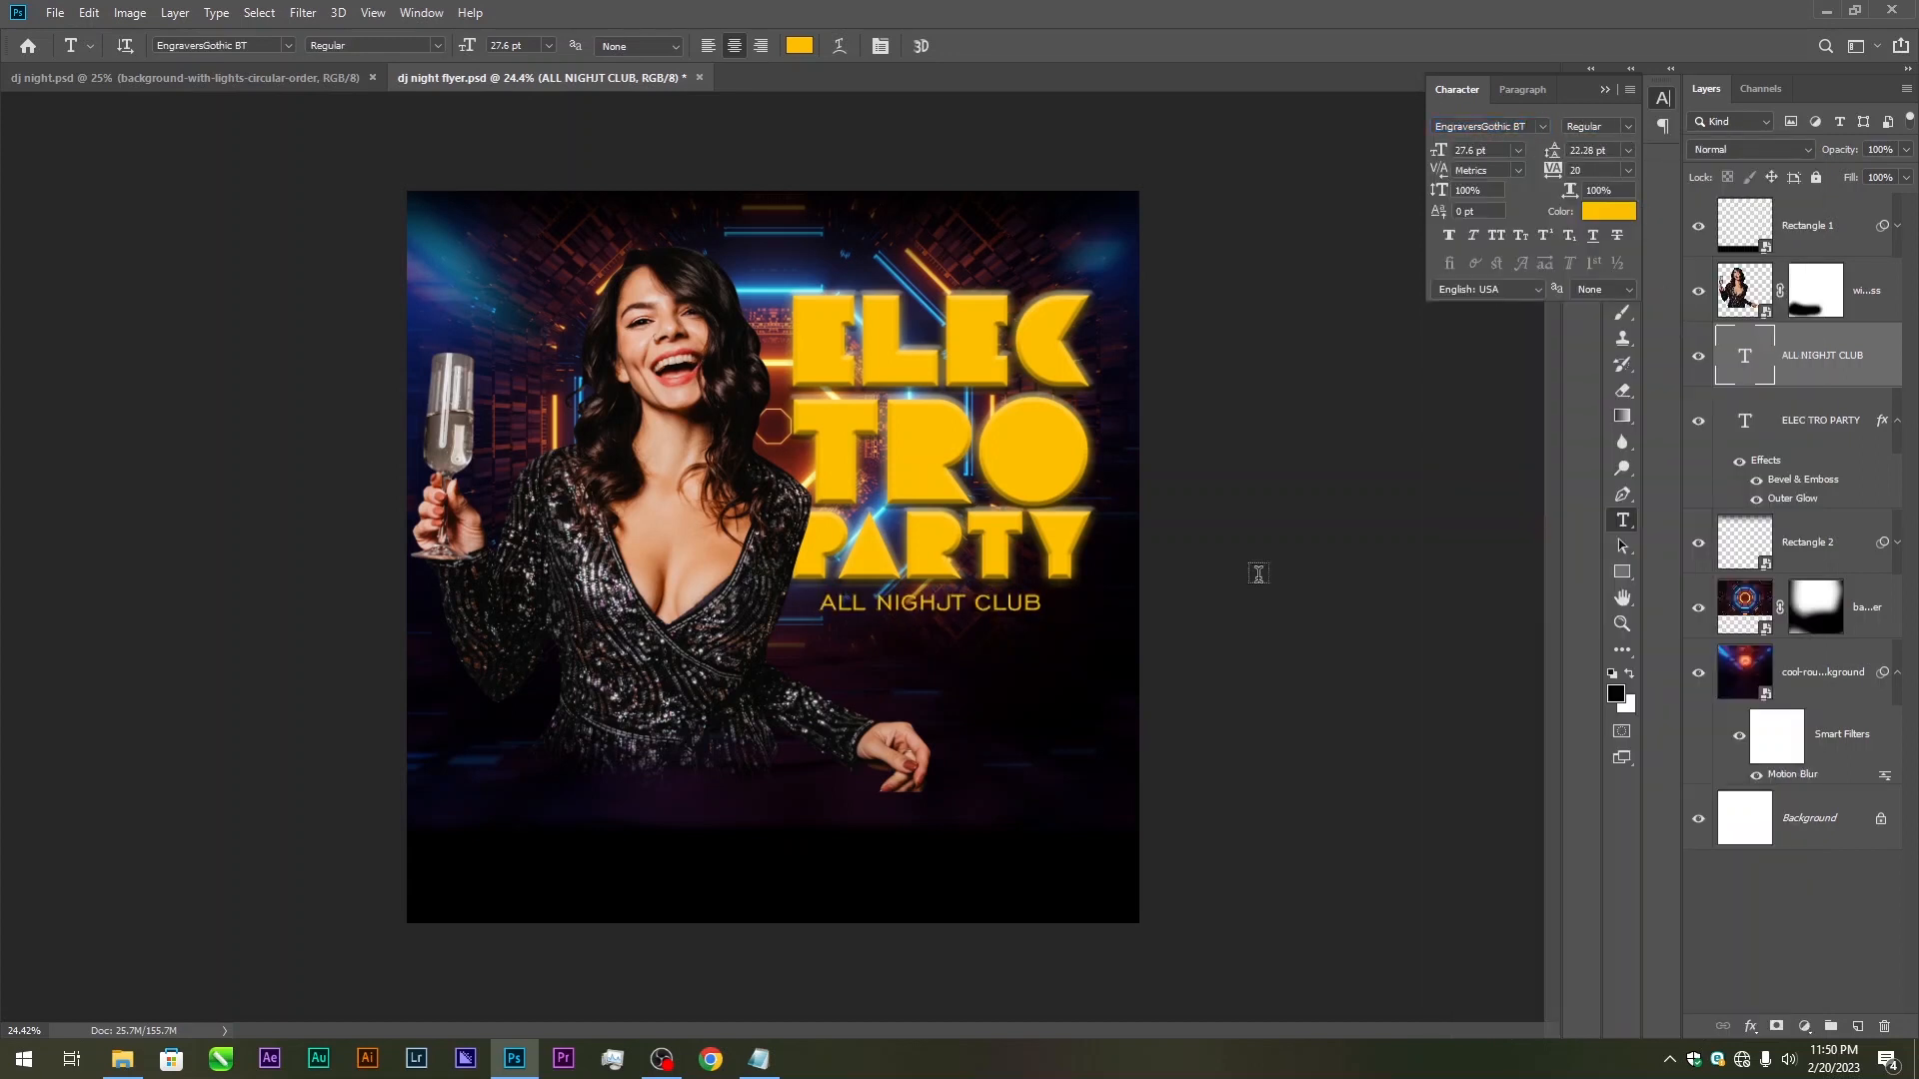
Delete the stray J so the subtitle reads ALL NIGHT CLUB
{"action": "scroll", "coordinate": [906, 783], "scroll_direction": "up", "scroll_amount": 1}
{"action": "left_click", "coordinate": [986, 609]}
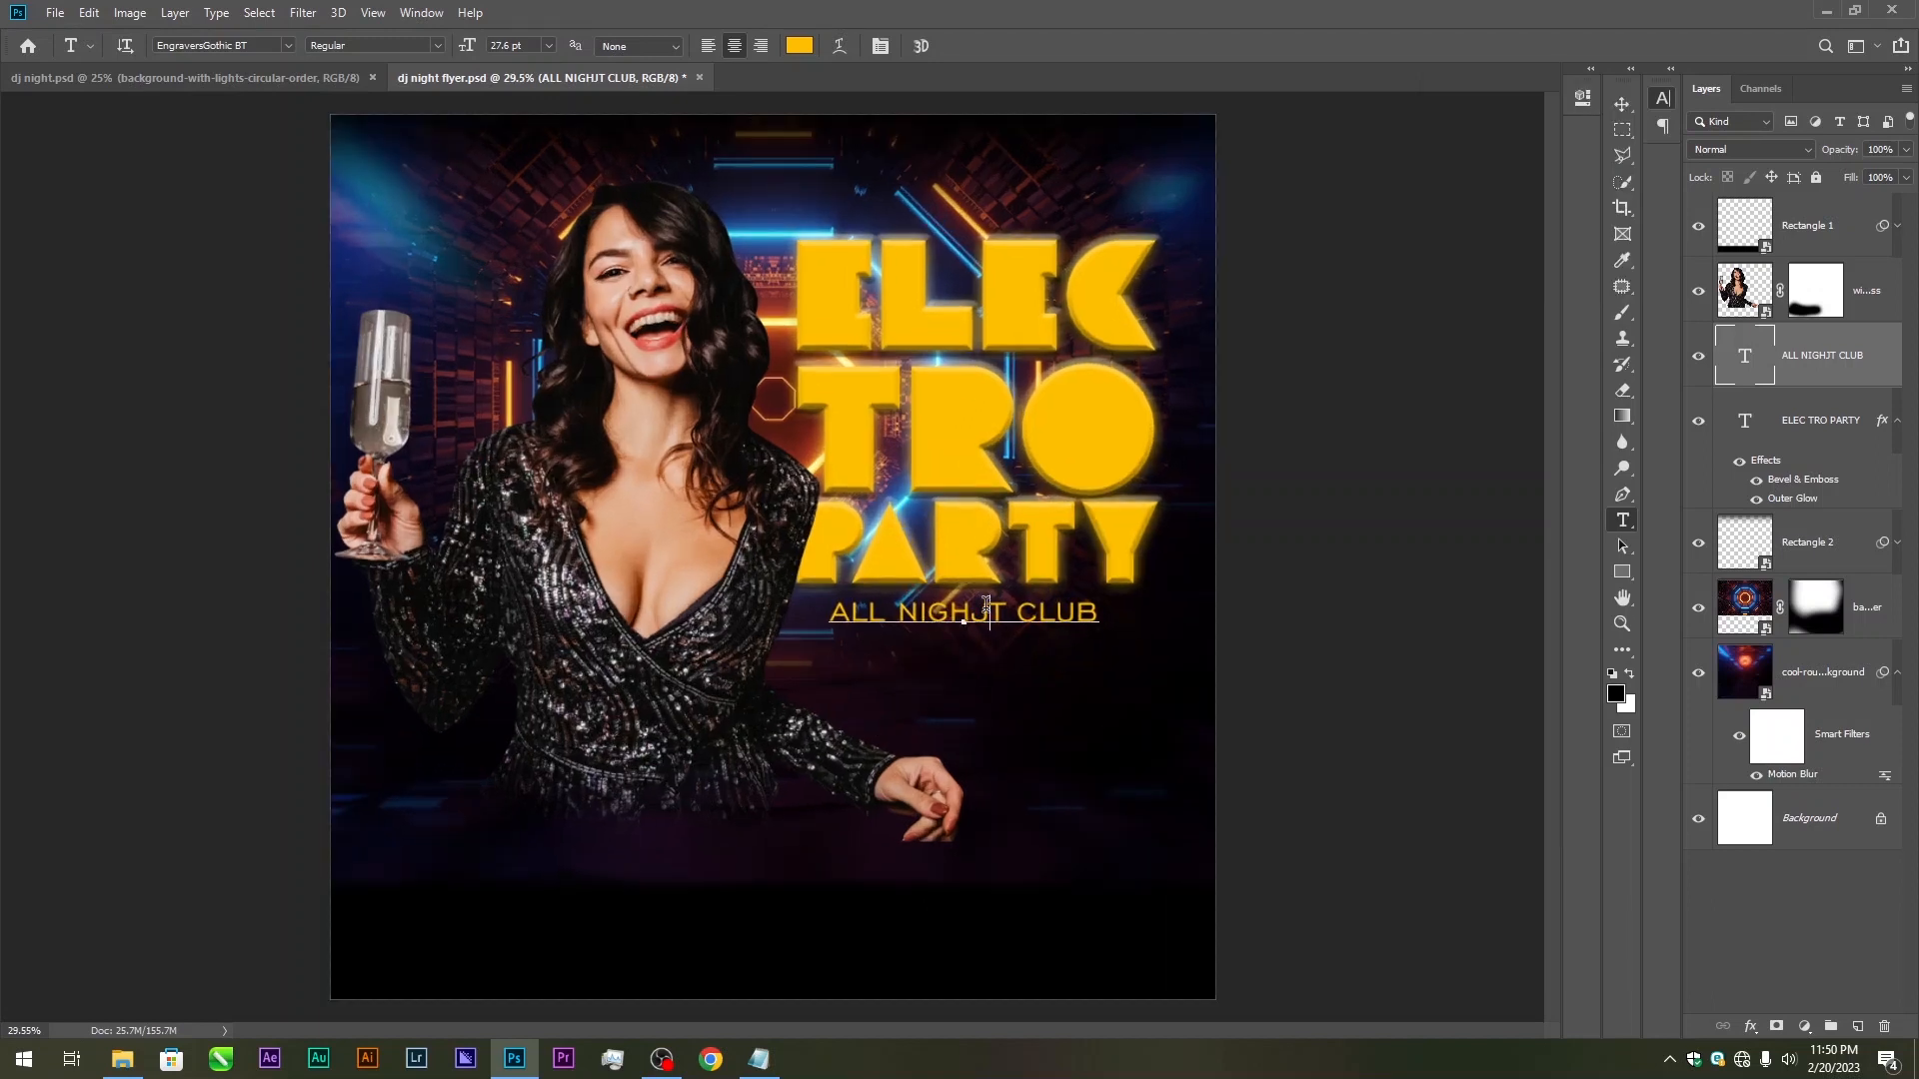
{"action": "key", "text": "BackSpace"}
{"action": "left_click", "coordinate": [1622, 104]}
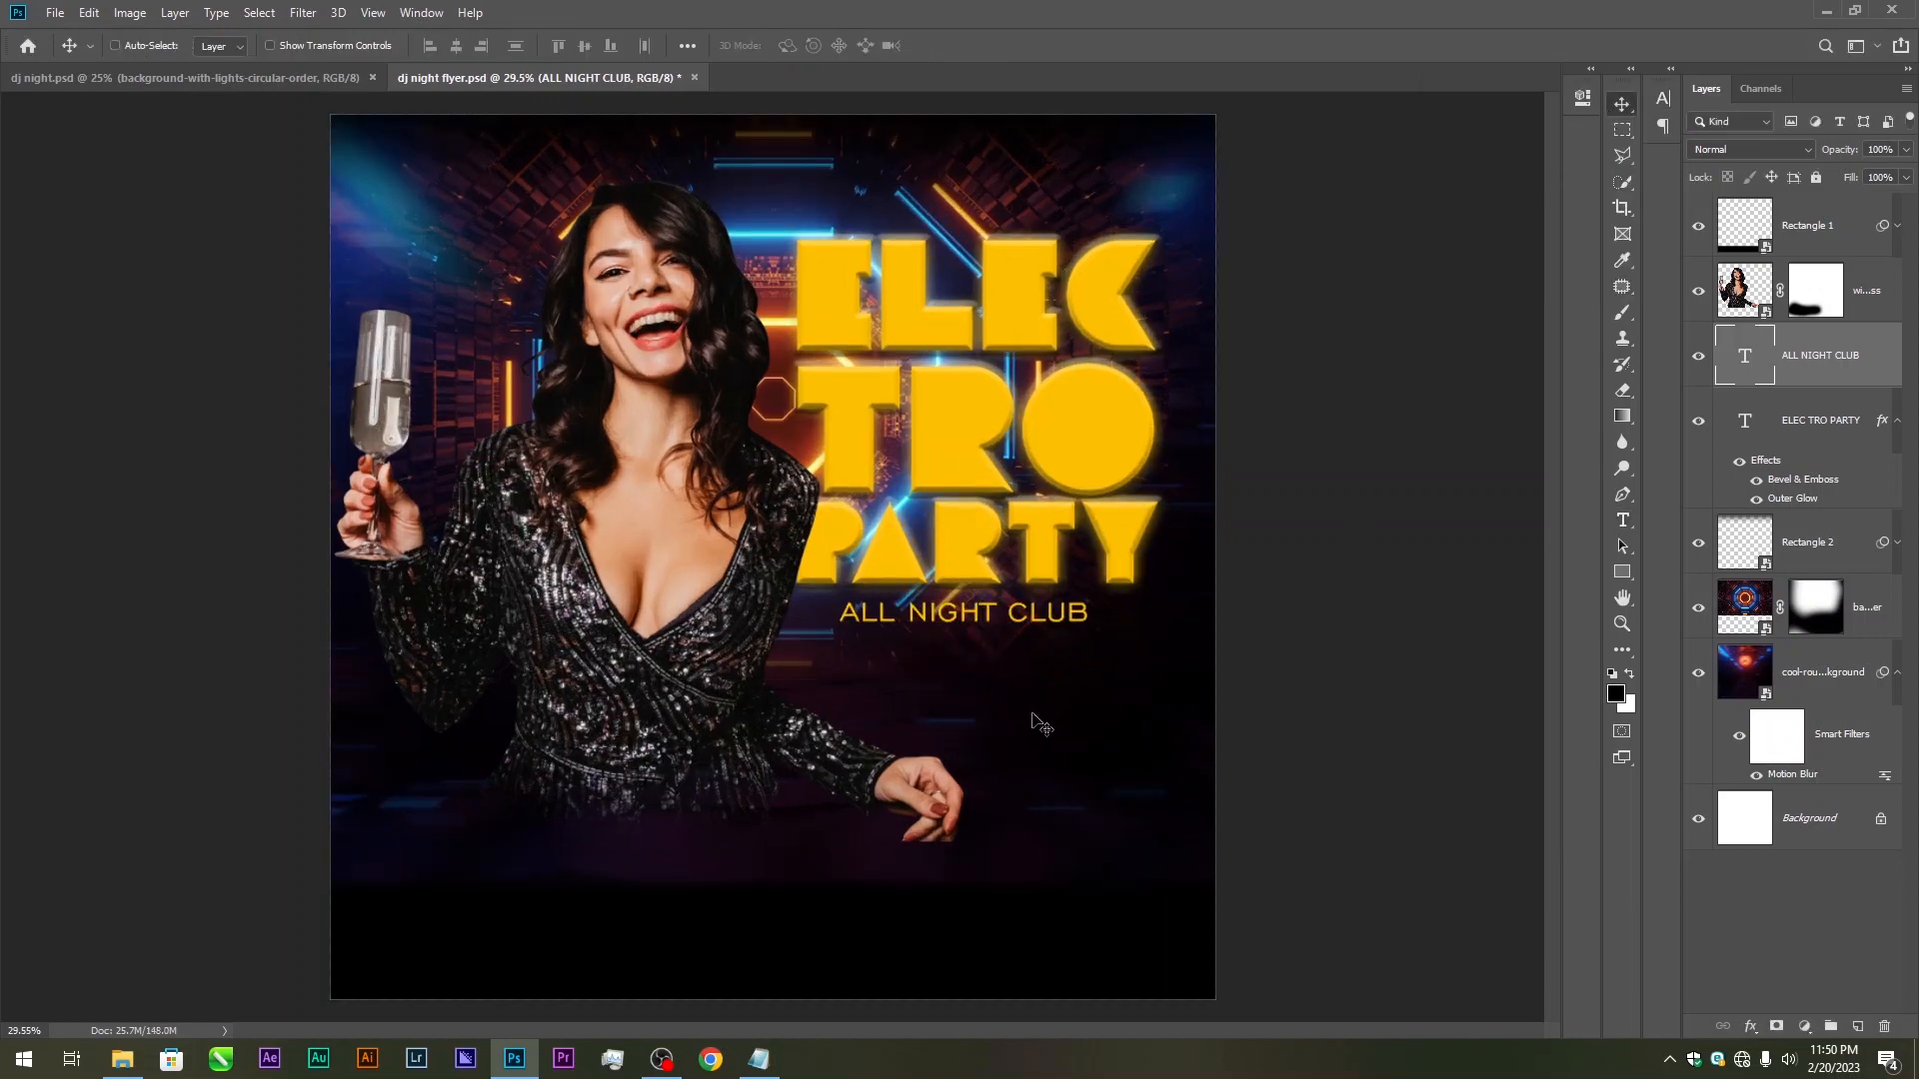
Enlarge the ALL NIGHT CLUB subtitle slightly with Free Transform and center it beneath the title's PARTY line
{"action": "key", "text": "ctrl+t"}
{"action": "left_click_drag", "start_coordinate": [1179, 623], "coordinate": [1082, 624]}
{"action": "key", "text": "Return"}
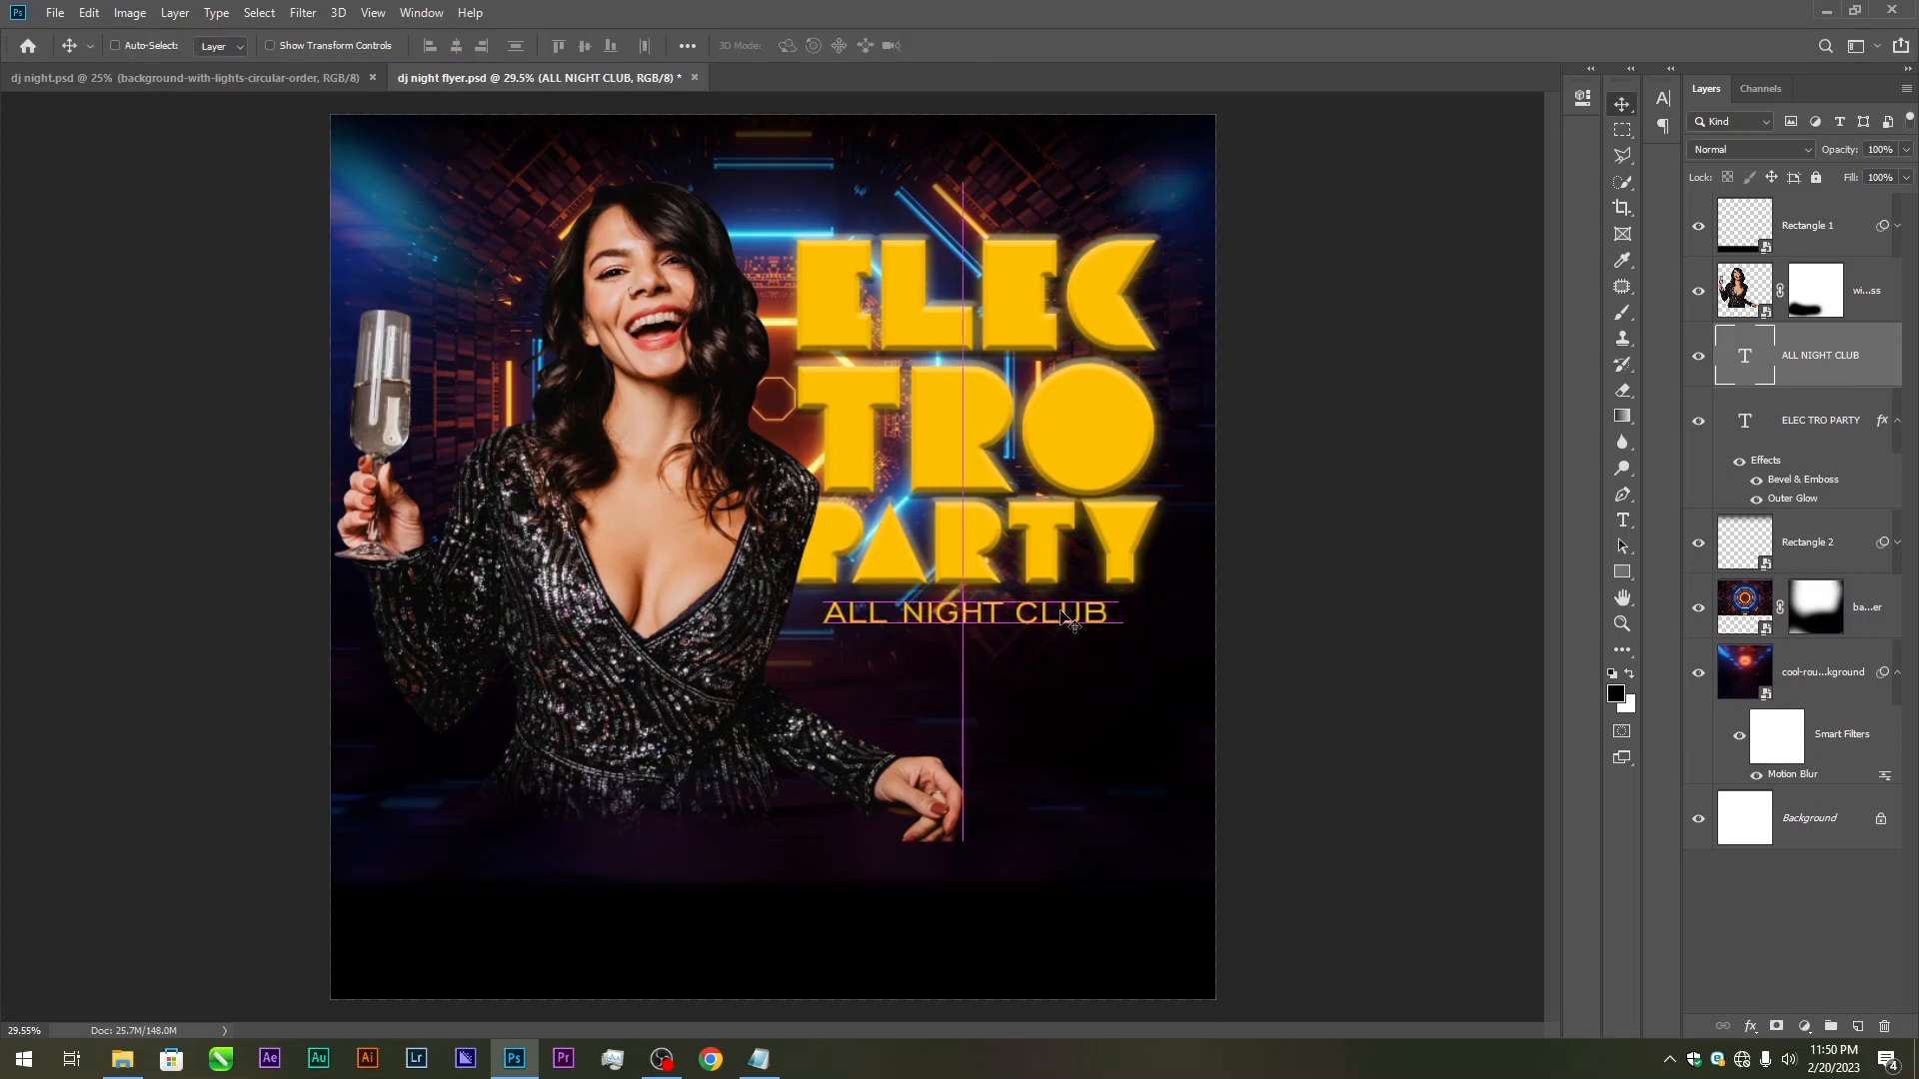
{"action": "key", "text": "Return"}
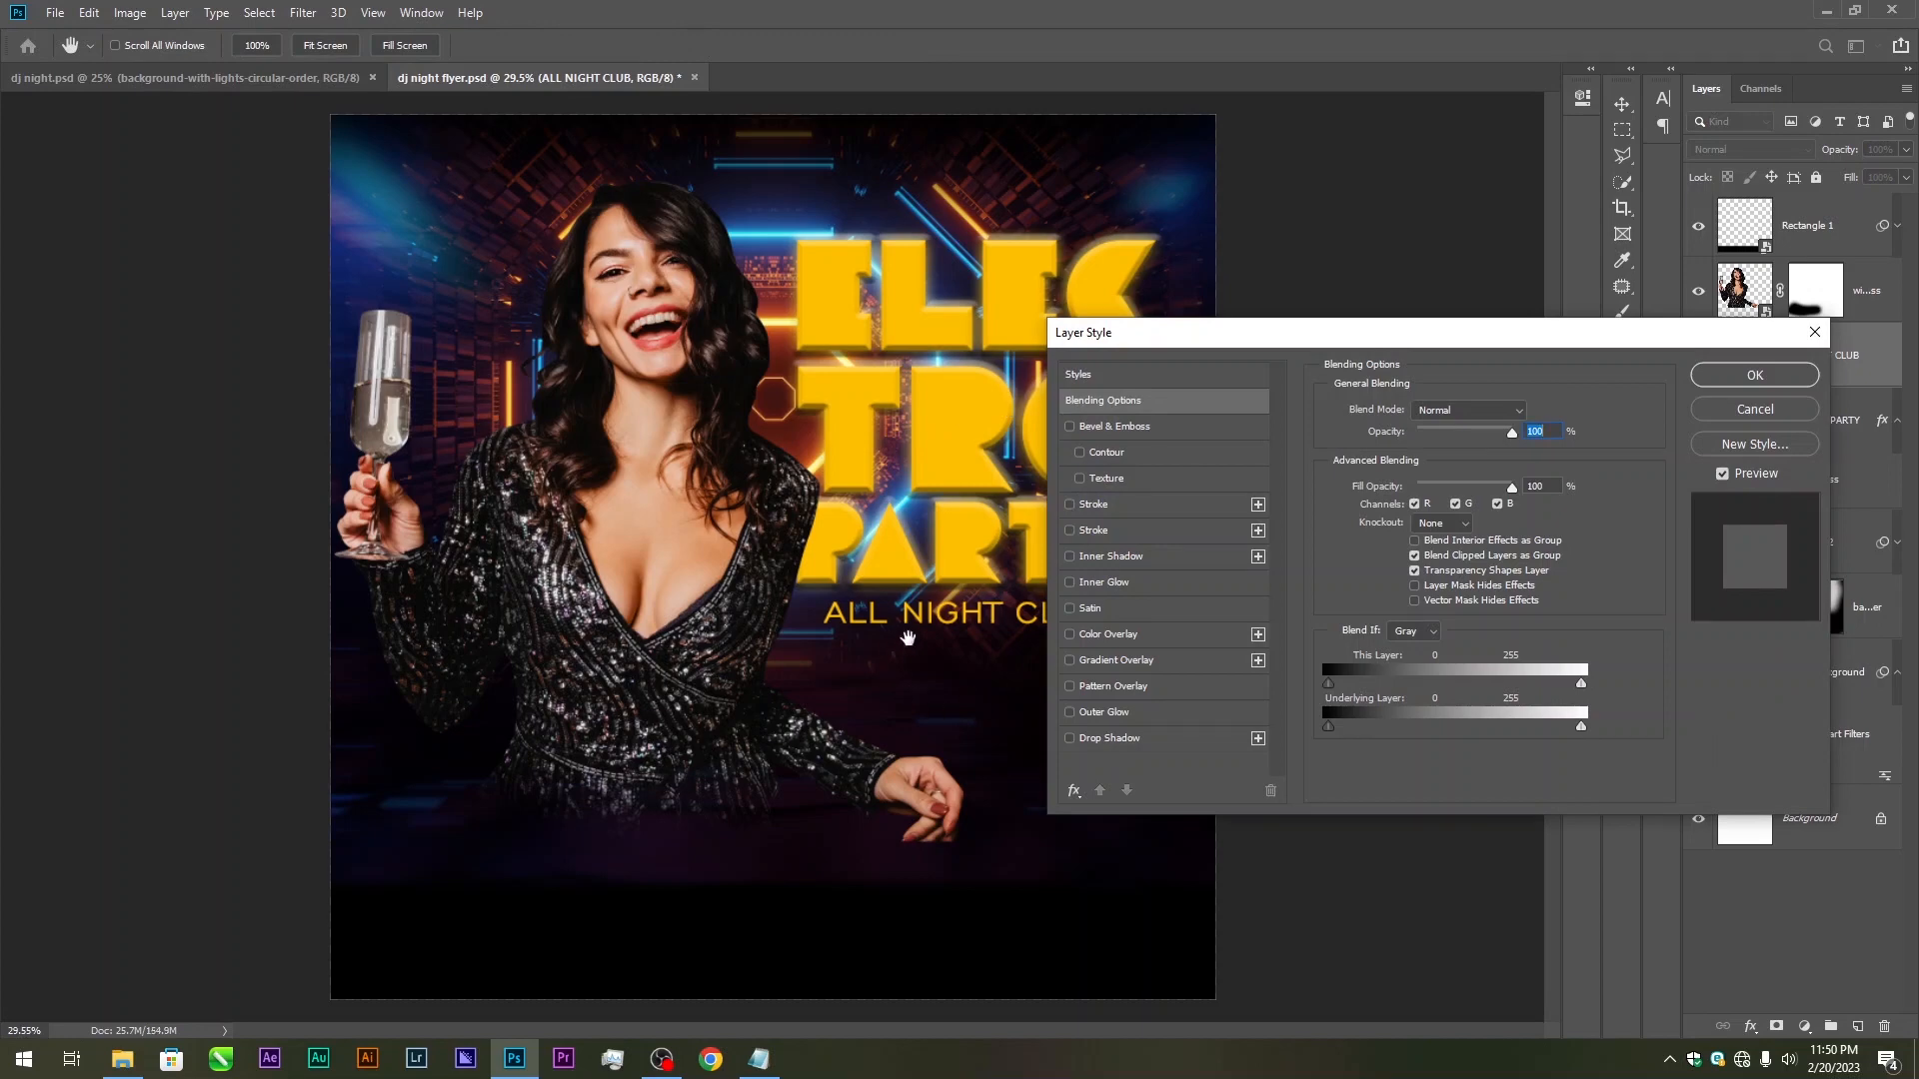
Add an outside Stroke to the subtitle layer, with its color sampled from the yellow title lettering
{"action": "left_click", "coordinate": [1087, 507]}
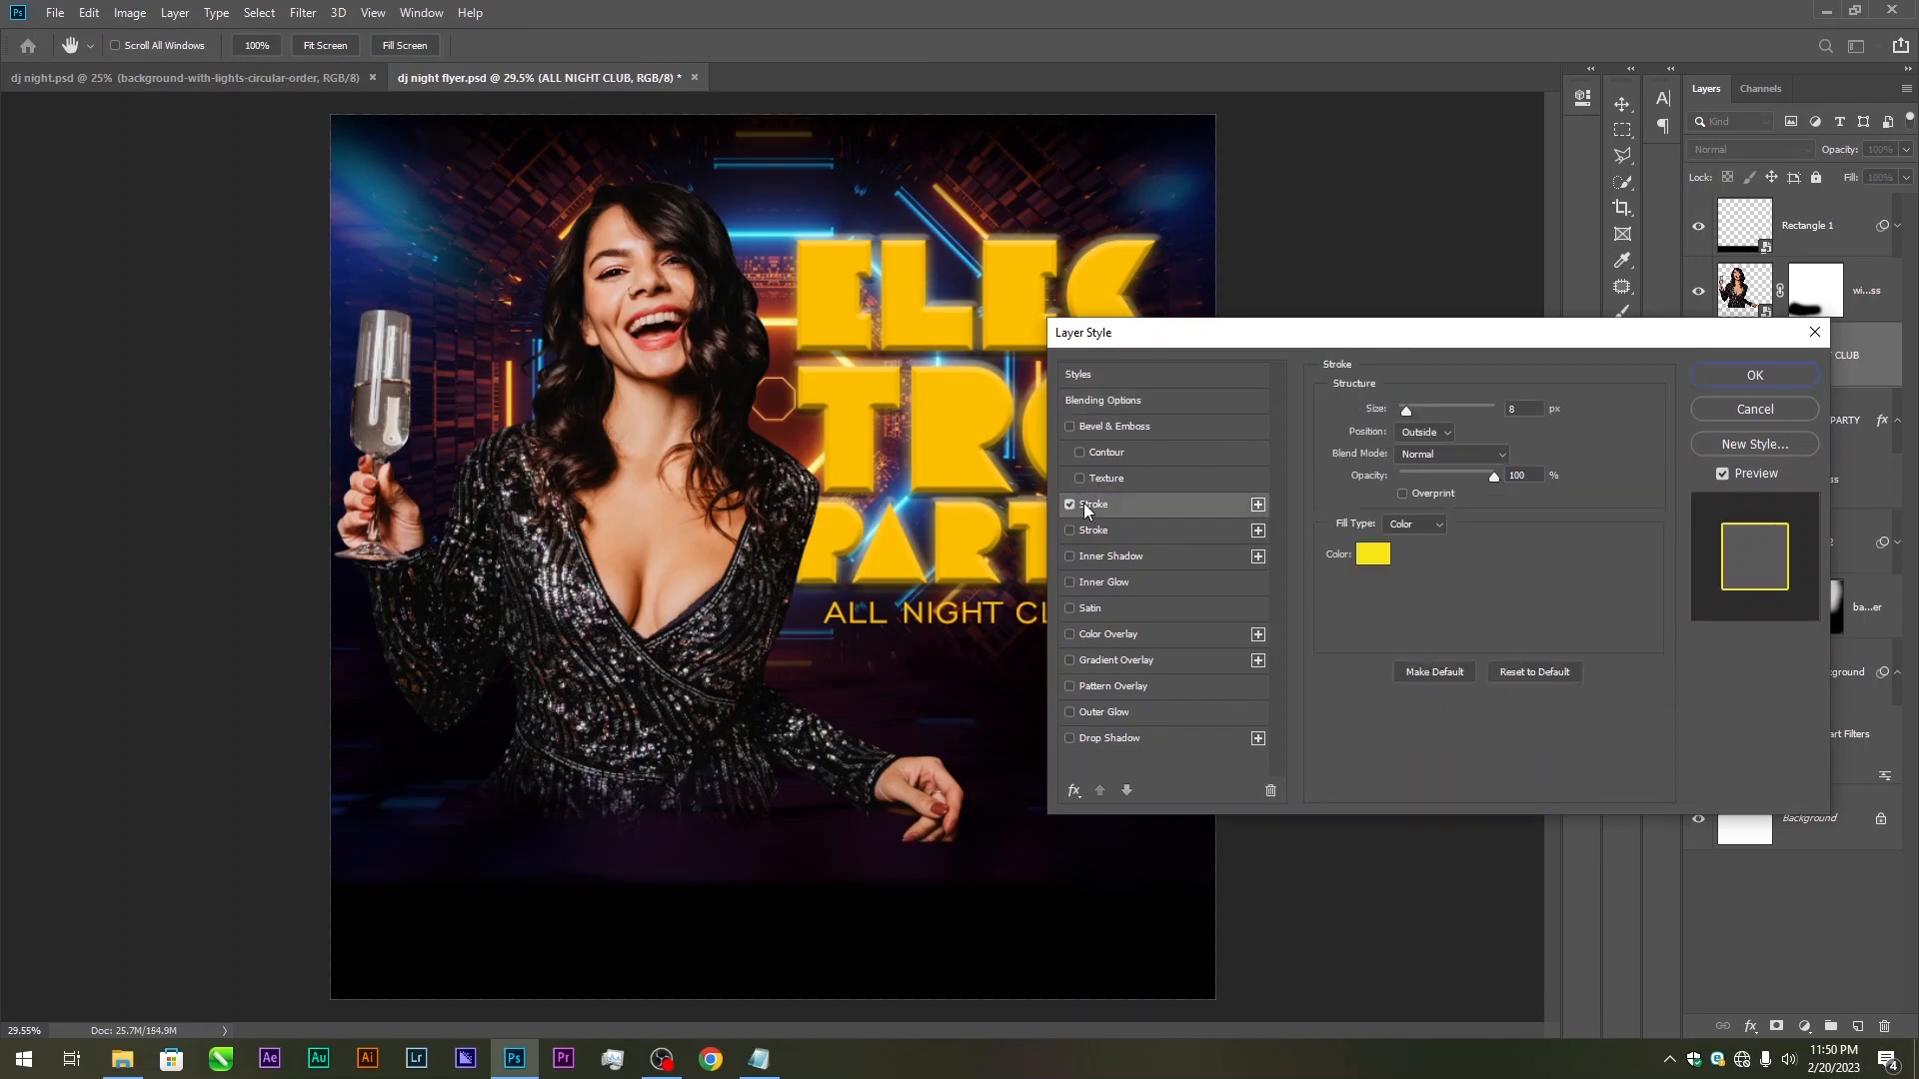
{"action": "left_click", "coordinate": [1372, 555]}
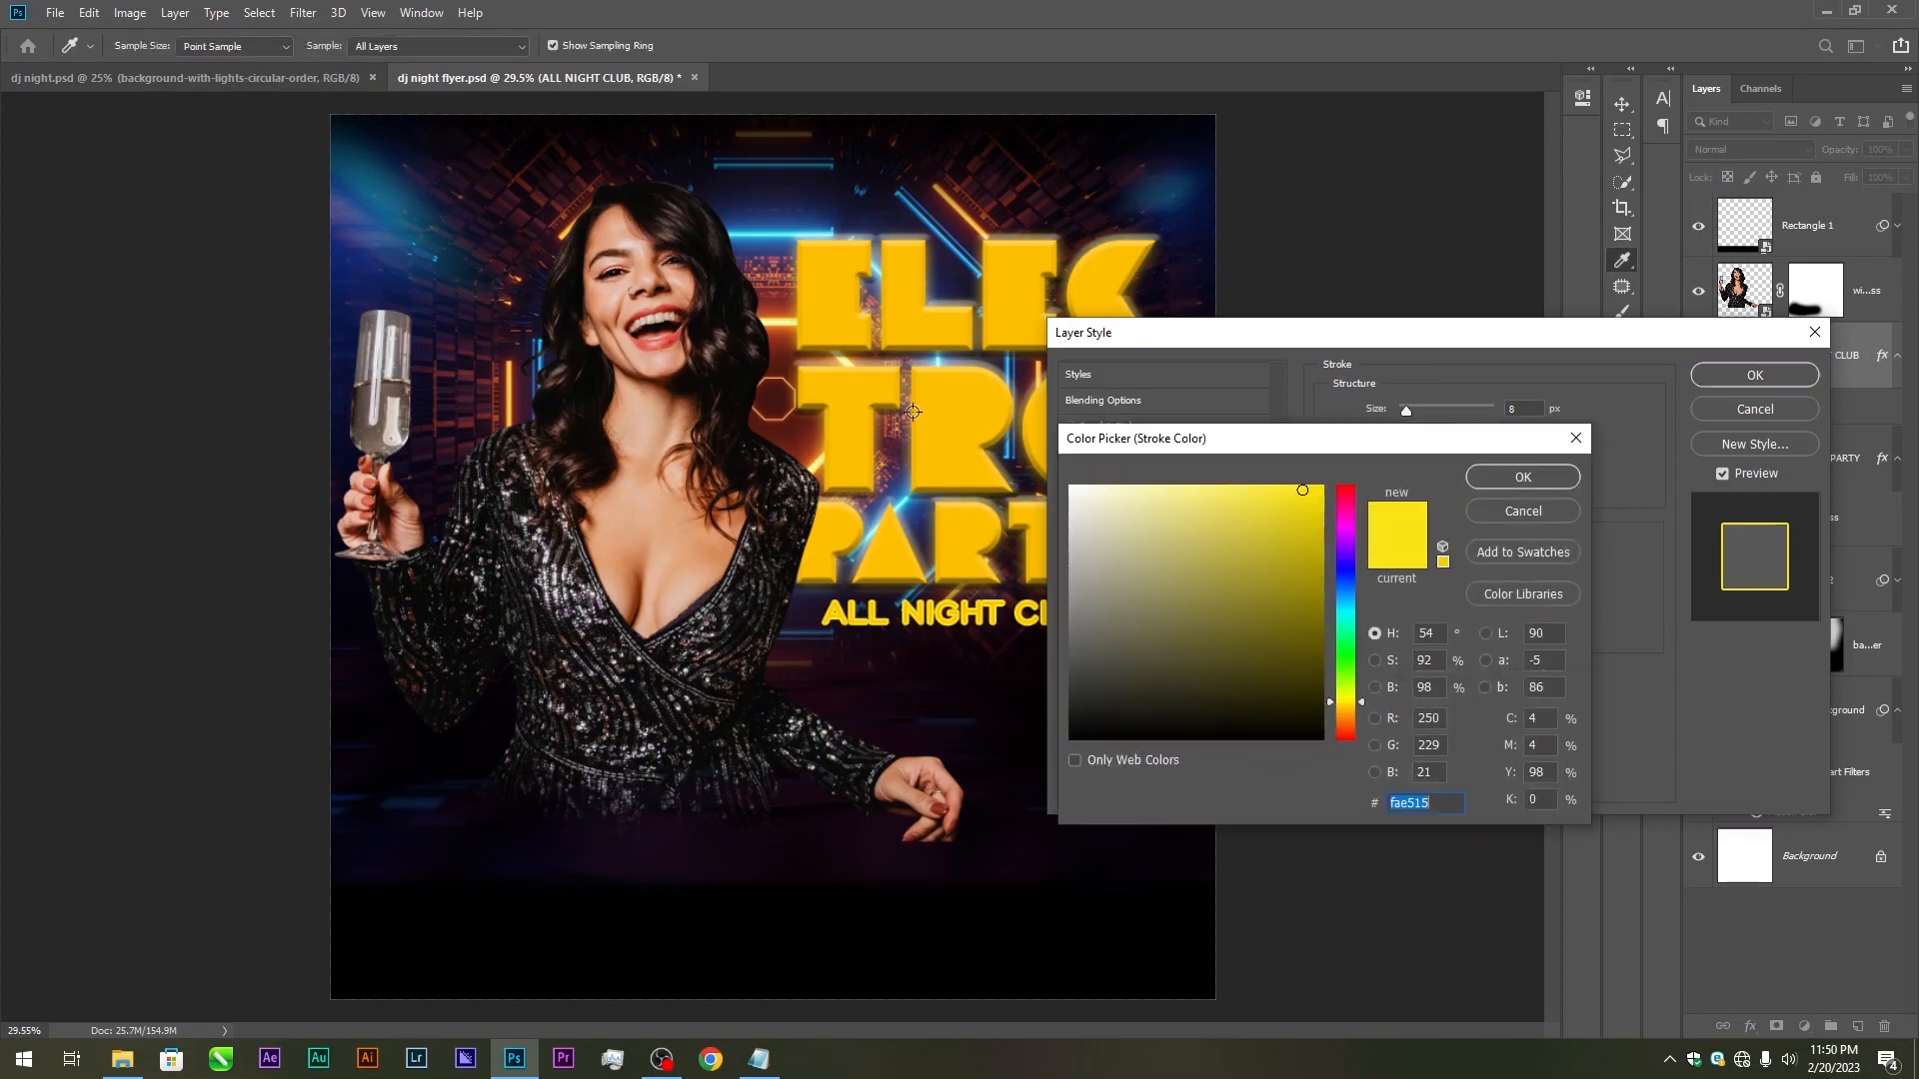
{"action": "left_click", "coordinate": [946, 411]}
{"action": "left_click", "coordinate": [1496, 478]}
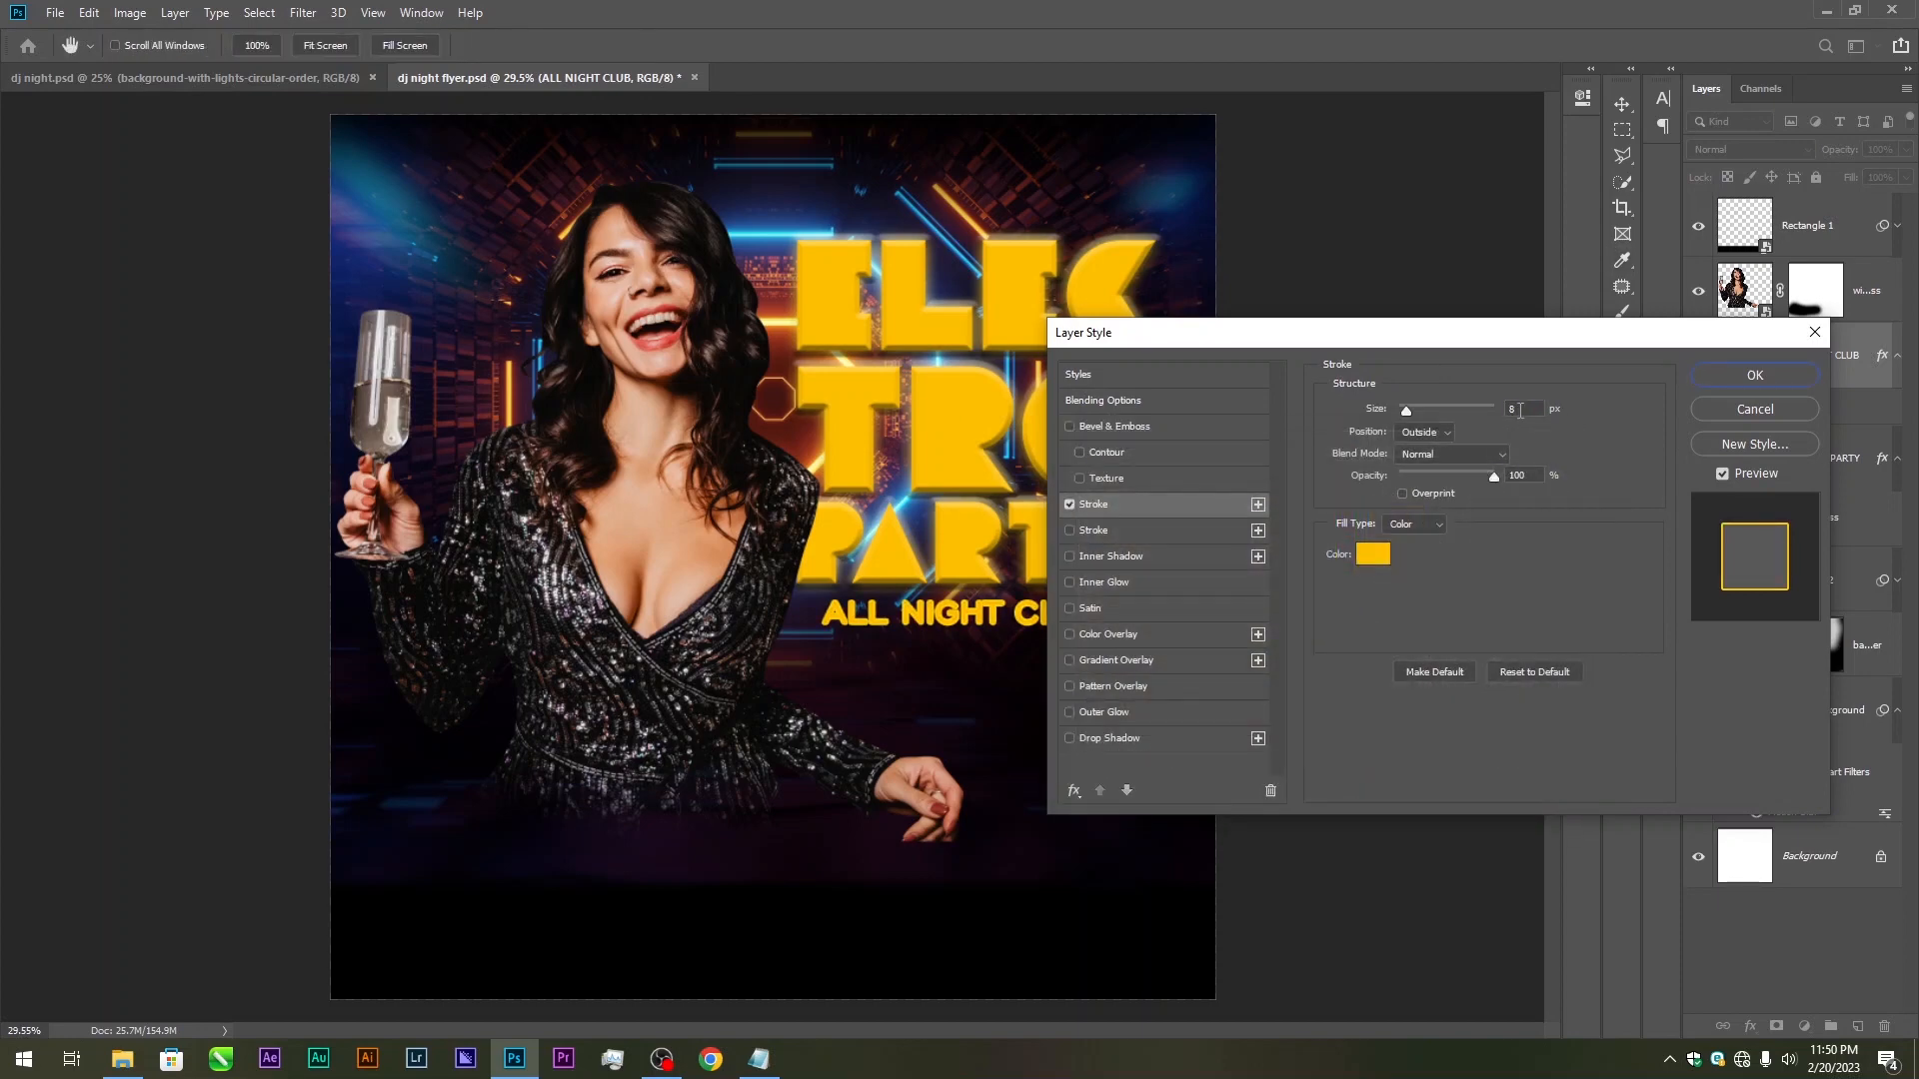
Reduce the subtitle stroke's size to just above its 1 px minimum and apply the layer style
{"action": "left_click_drag", "start_coordinate": [1520, 411], "coordinate": [1510, 410]}
{"action": "key", "text": "Down"}
{"action": "key", "text": "Down"}
{"action": "key", "text": "Down"}
{"action": "key", "text": "Down"}
{"action": "key", "text": "Down"}
{"action": "key", "text": "Down"}
{"action": "key", "text": "Down"}
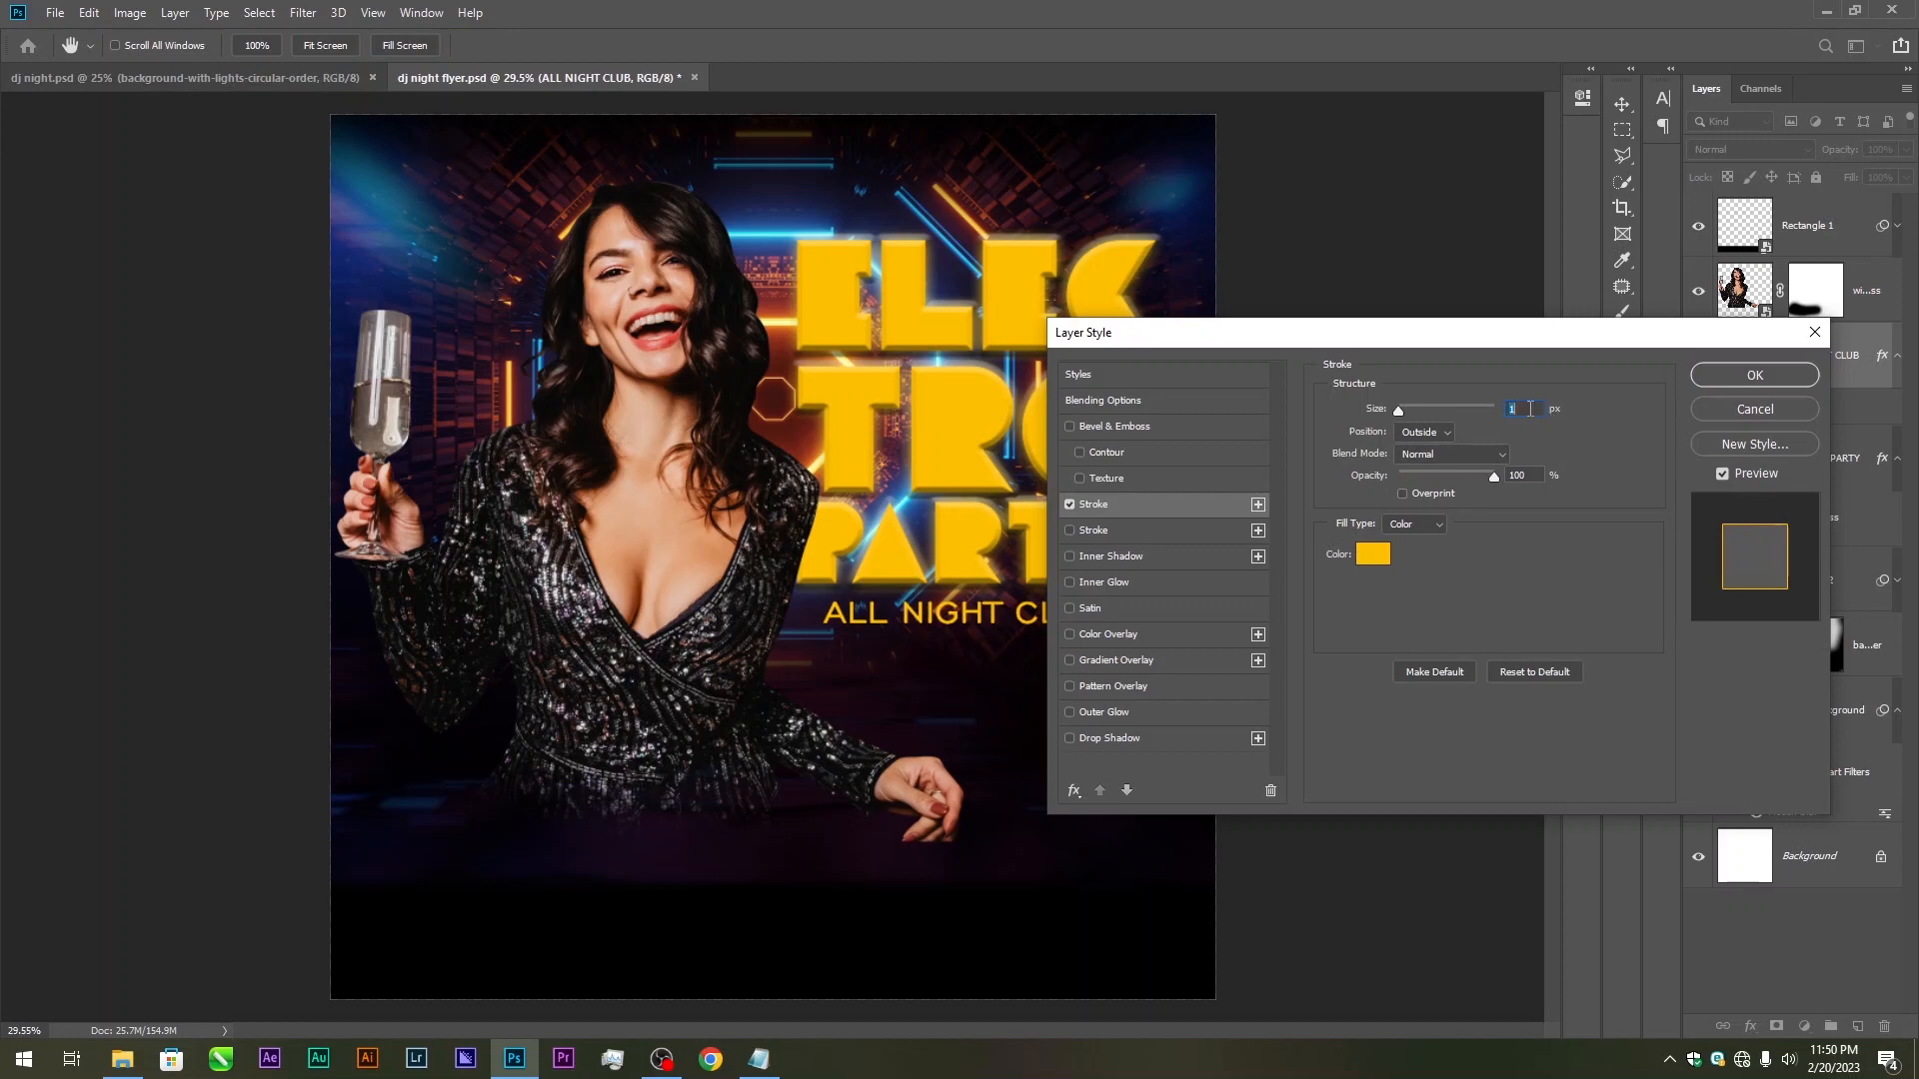
{"action": "key", "text": "Up"}
{"action": "left_click", "coordinate": [1755, 375]}
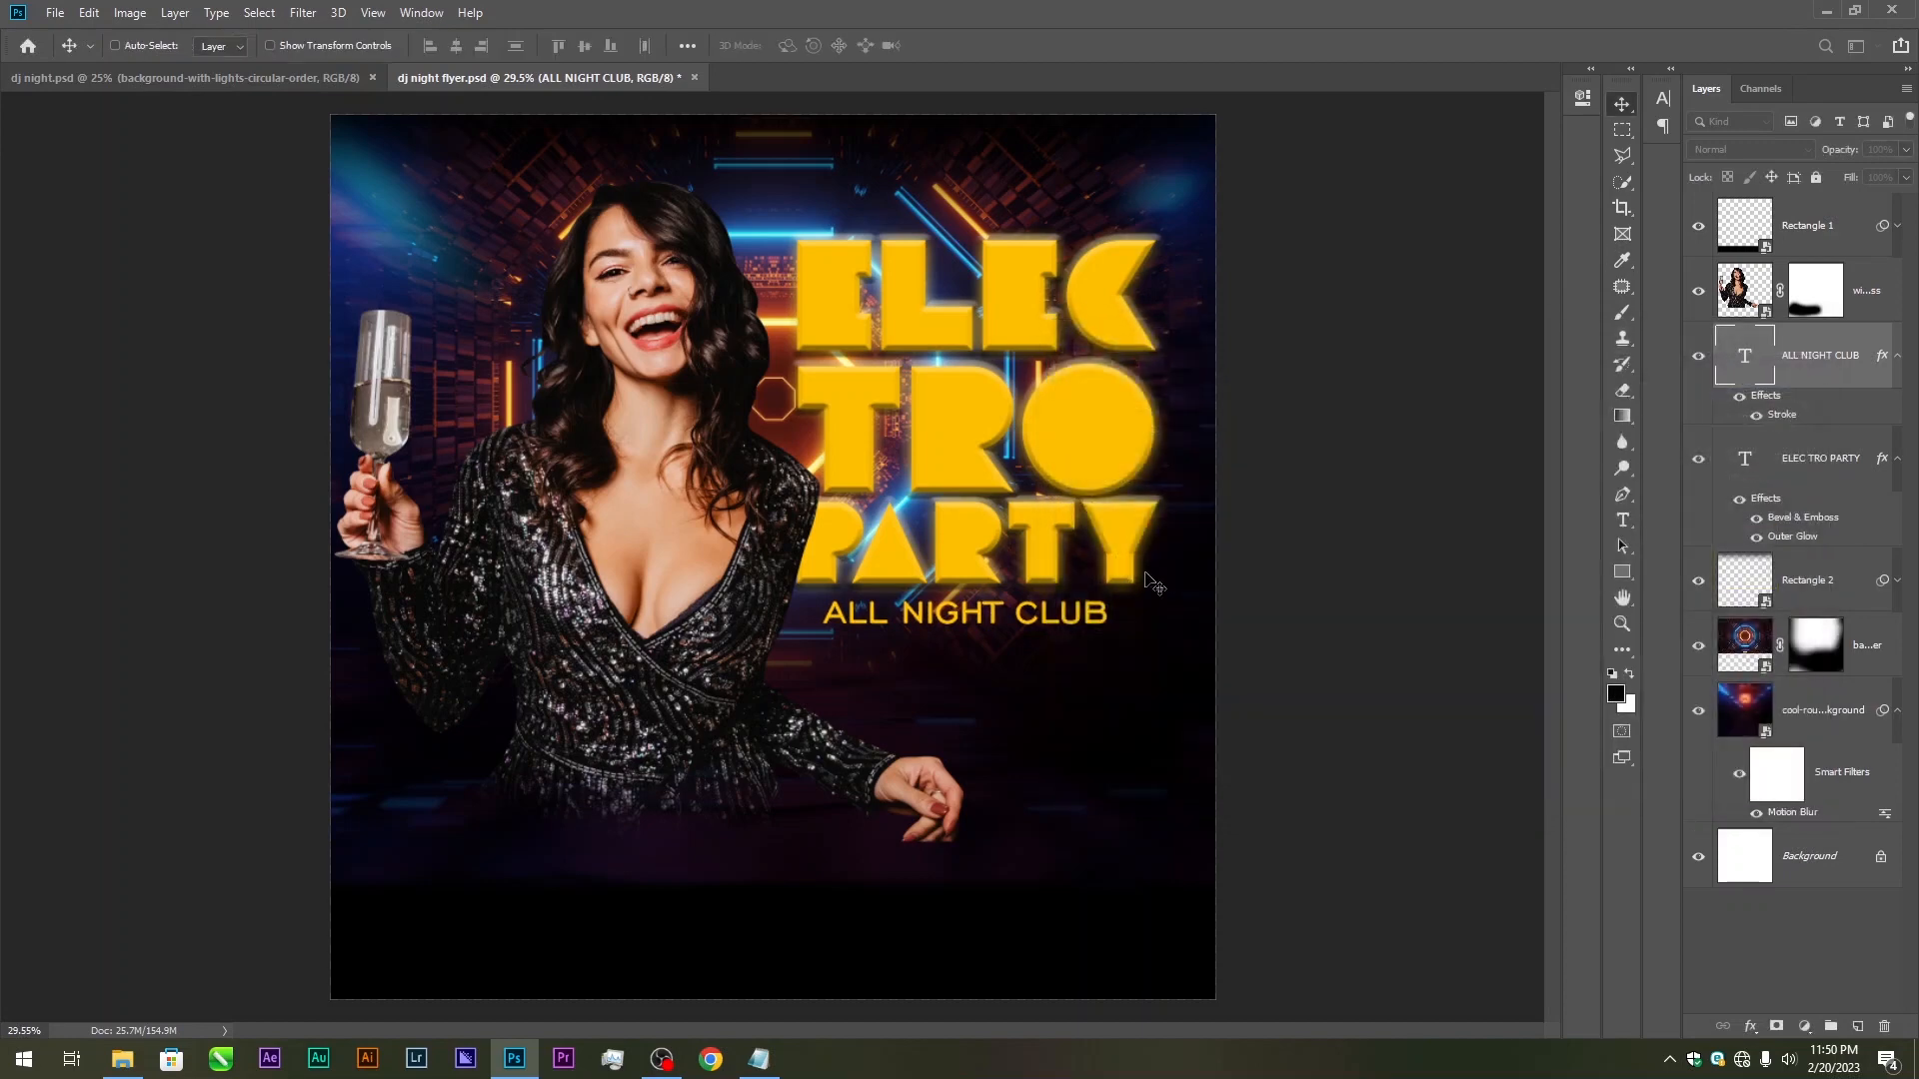
Enlarge the subtitle to about 34.54 pt with Free Transform, reposition it under the title and save the document
{"action": "scroll", "coordinate": [1144, 582], "scroll_direction": "down", "scroll_amount": 1}
{"action": "scroll", "coordinate": [1144, 582], "scroll_direction": "up", "scroll_amount": 1}
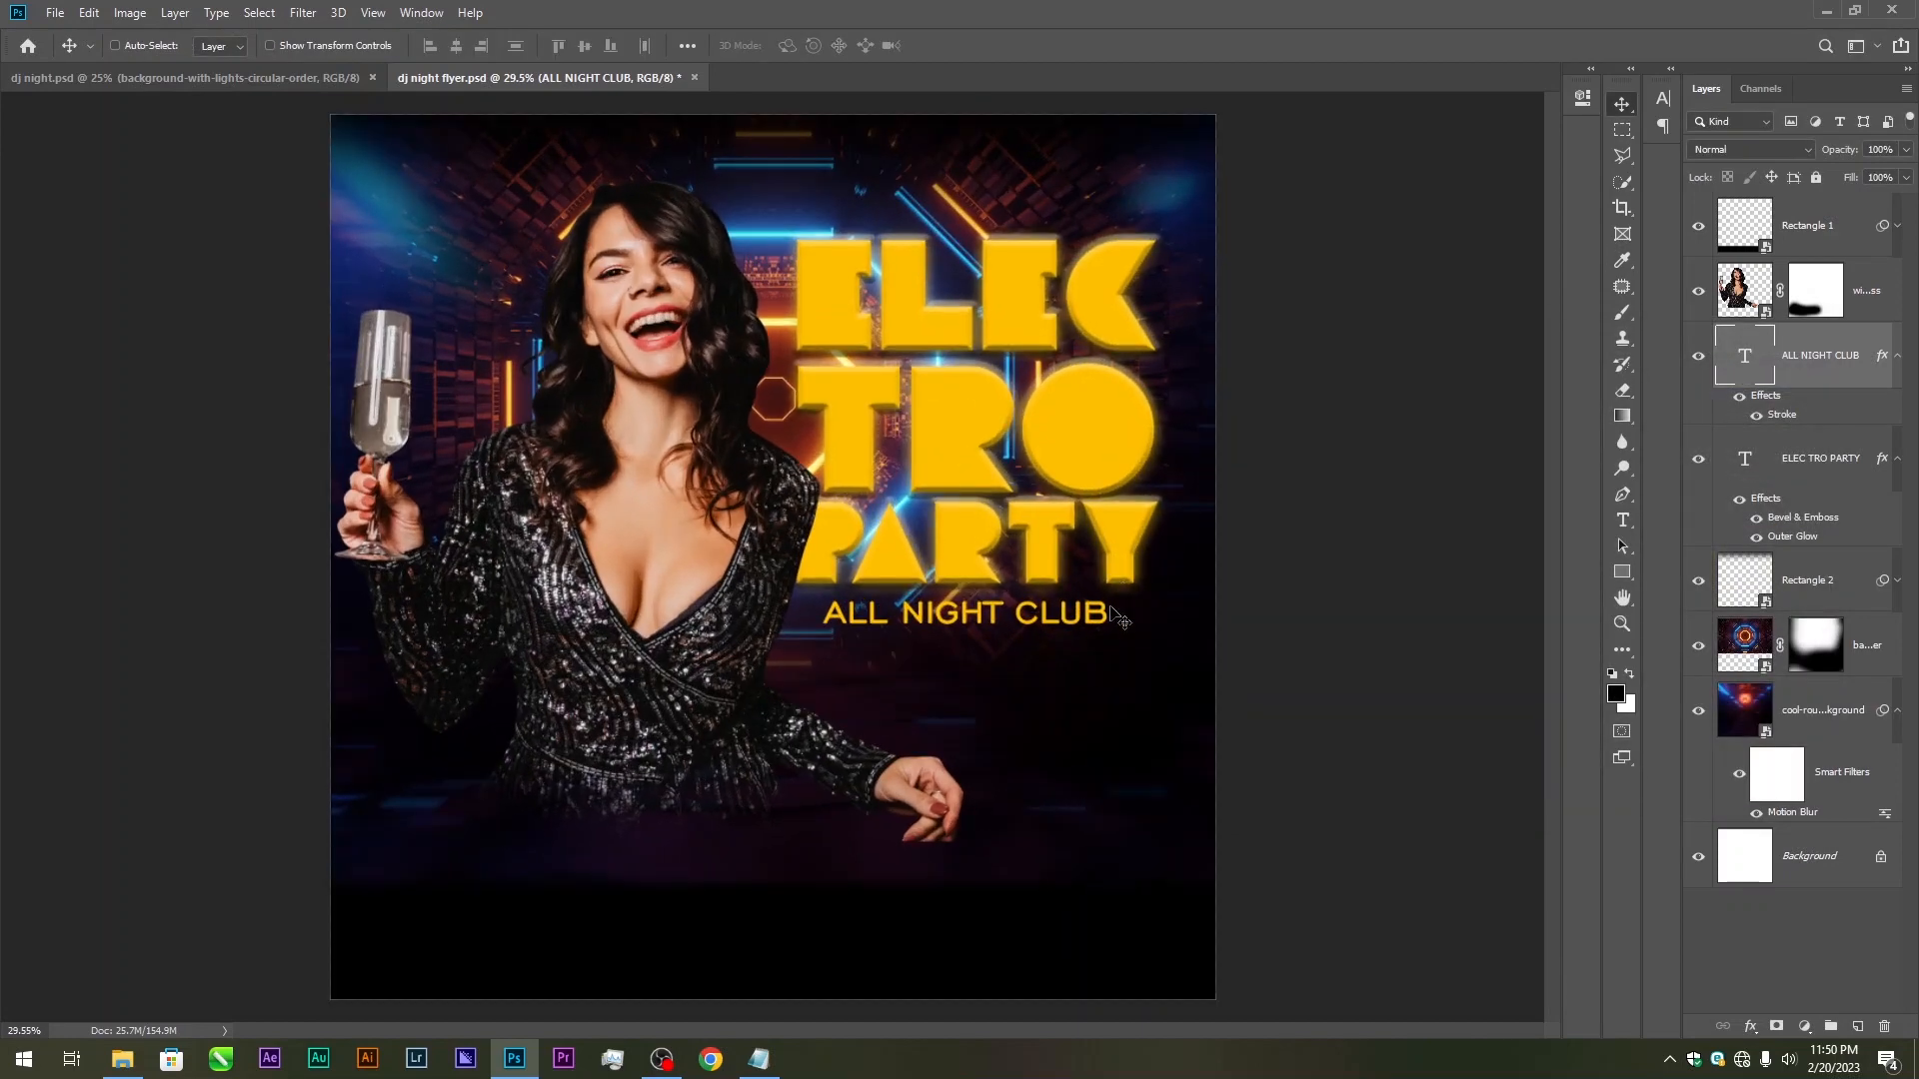
{"action": "key", "text": "ctrl"}
{"action": "key", "text": "ctrl+t"}
{"action": "left_click_drag", "start_coordinate": [1108, 613], "coordinate": [1063, 614]}
{"action": "key", "text": "Return"}
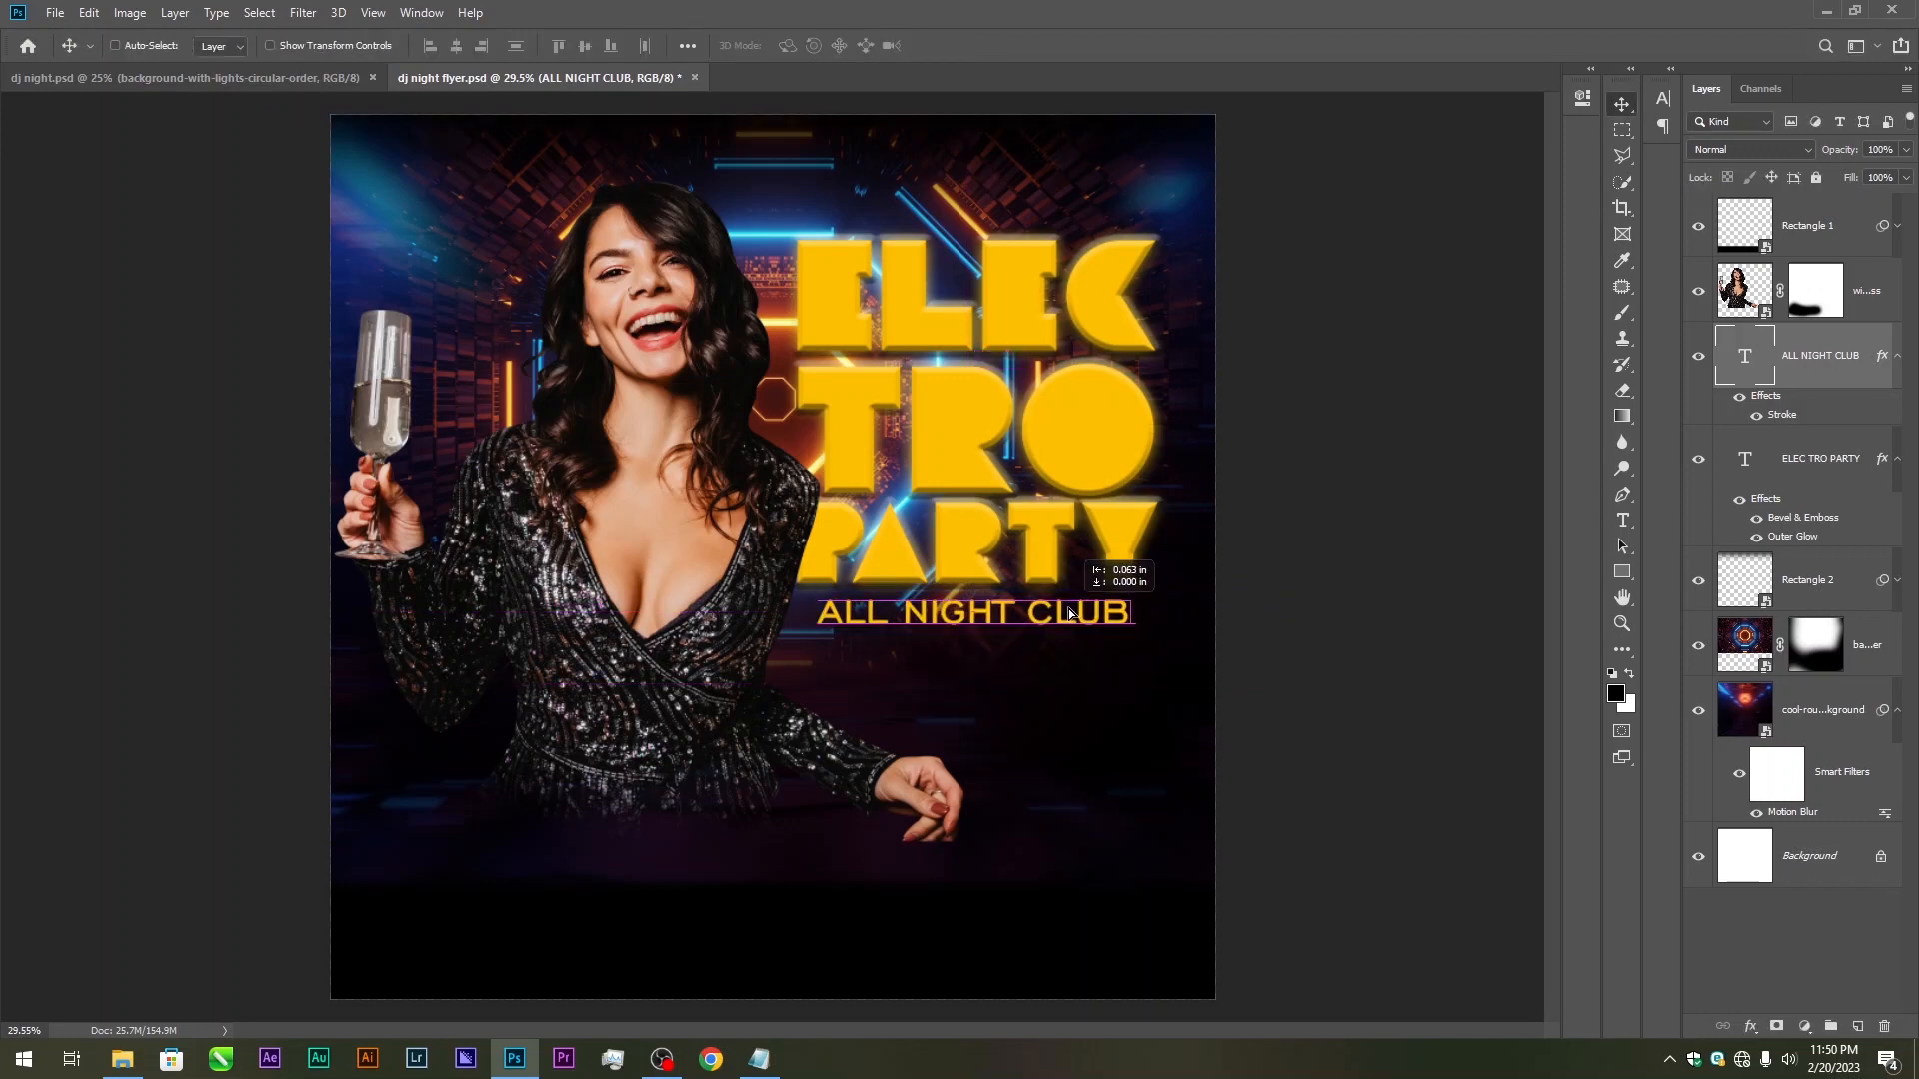
{"action": "key", "text": "ctrl+s"}
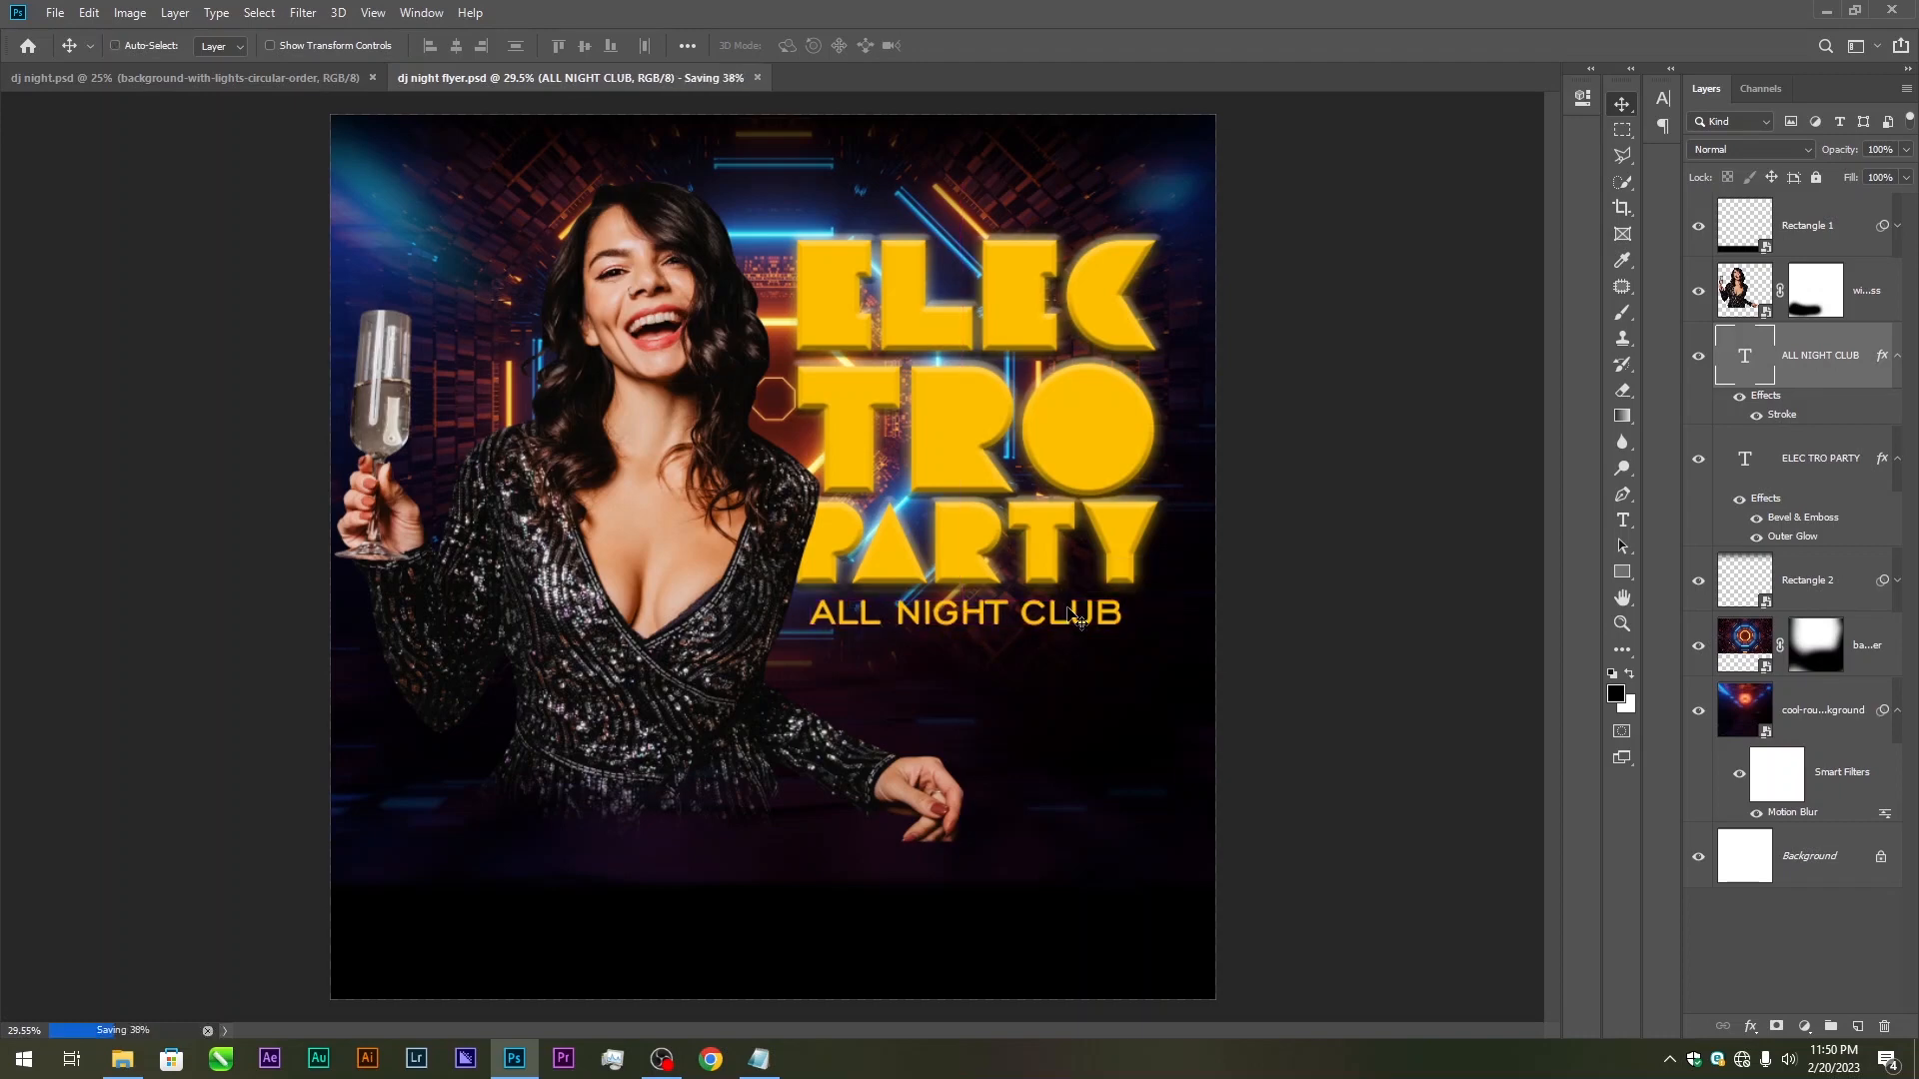
Nudge the ALL NIGHT CLUB subtitle slightly to the right beneath the title and save the document
{"action": "key", "text": "Right"}
{"action": "key", "text": "Right"}
{"action": "key", "text": "Right"}
{"action": "key", "text": "Right"}
{"action": "key", "text": "Right"}
{"action": "key", "text": "Right"}
{"action": "key", "text": "Right"}
{"action": "key", "text": "Right"}
{"action": "key", "text": "Right"}
{"action": "key", "text": "Right"}
{"action": "key", "text": "Right"}
{"action": "key", "text": "Right"}
{"action": "key", "text": "Right"}
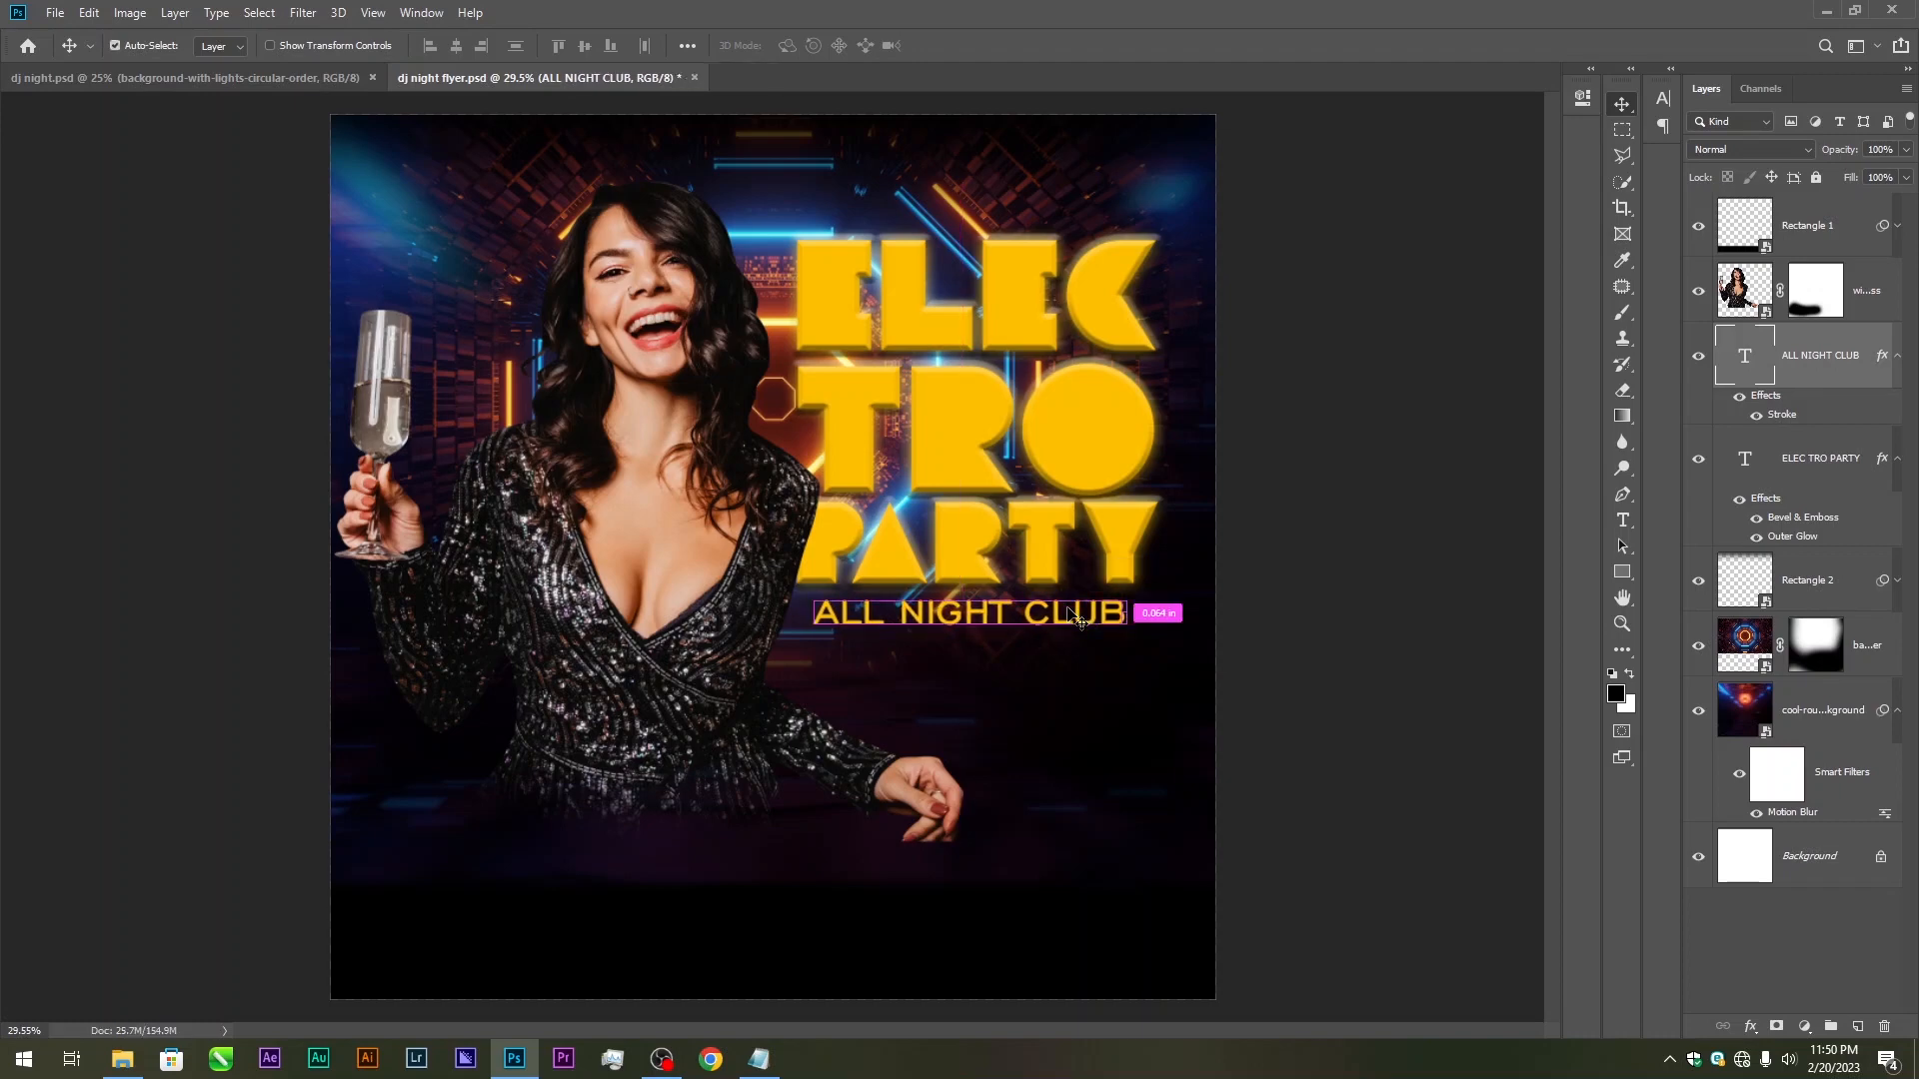
{"action": "key", "text": "ctrl+s"}
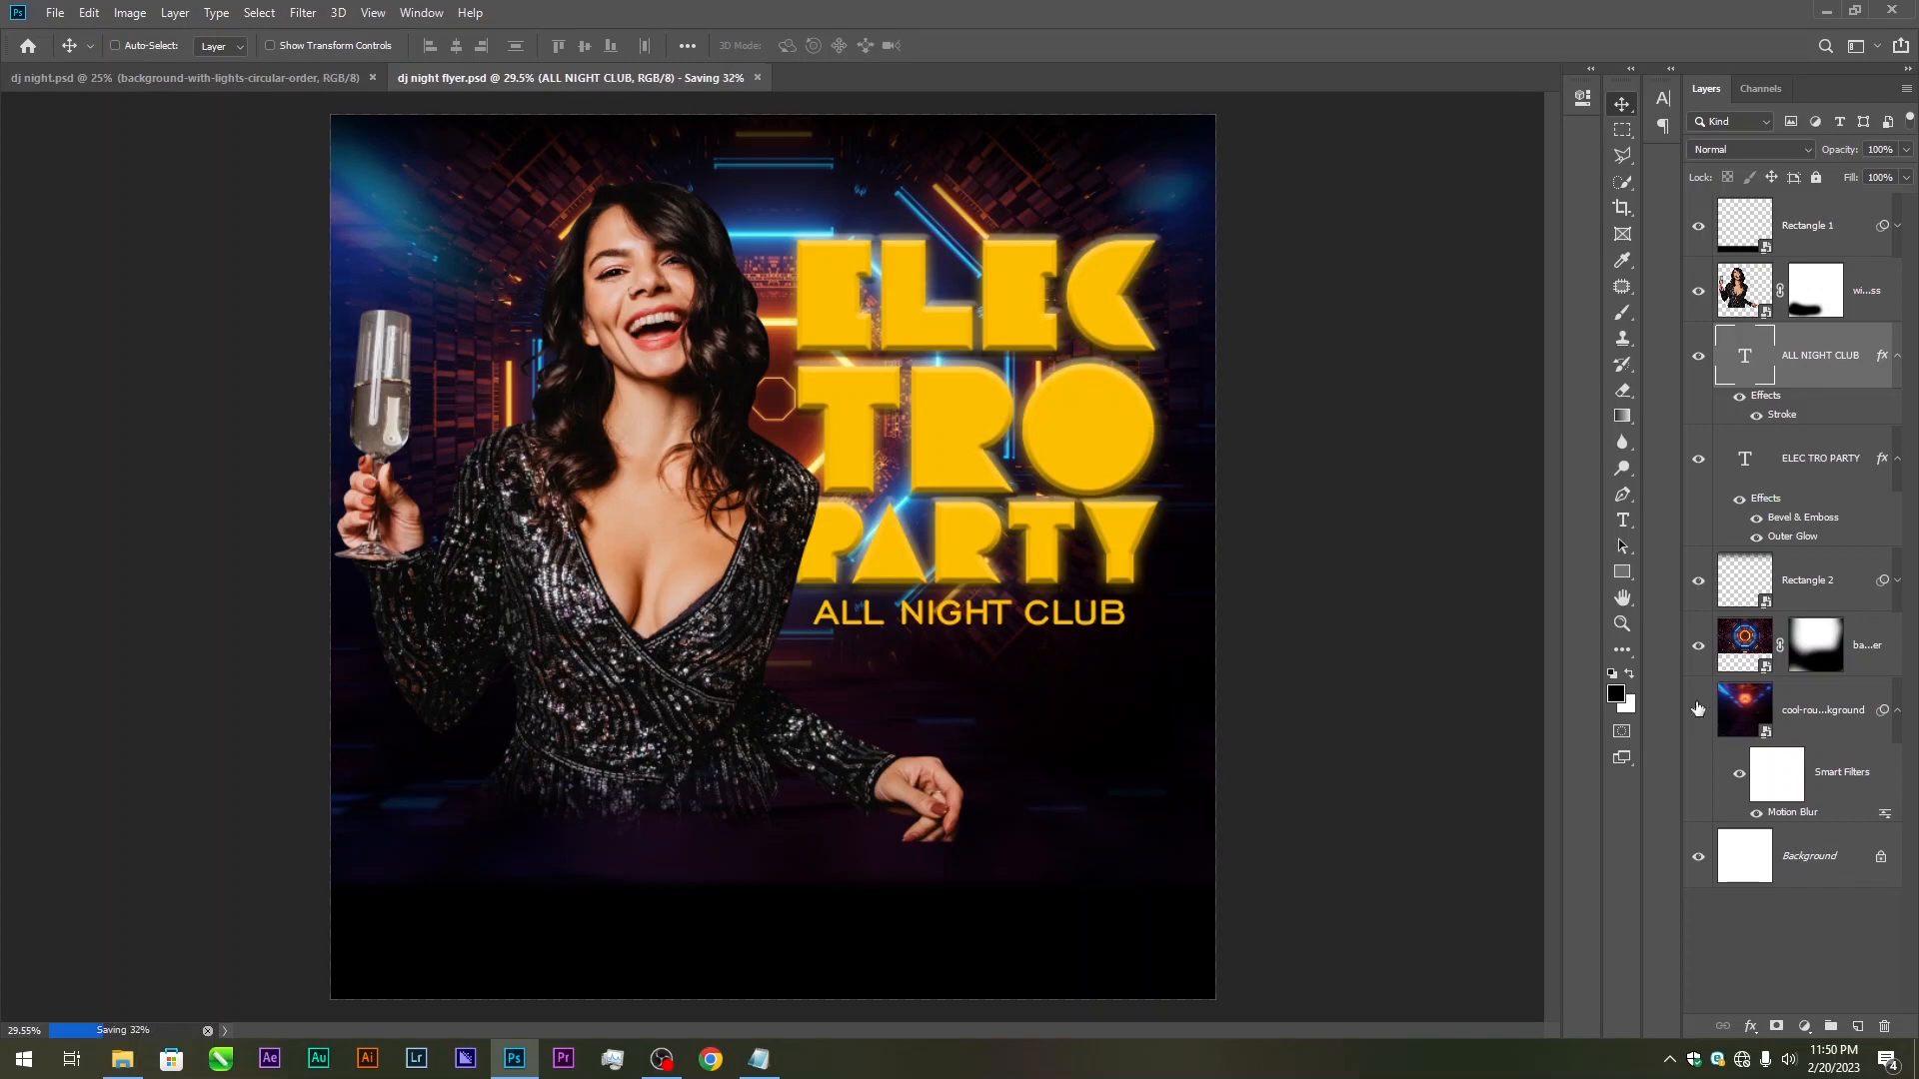
{"action": "left_click", "coordinate": [1621, 521]}
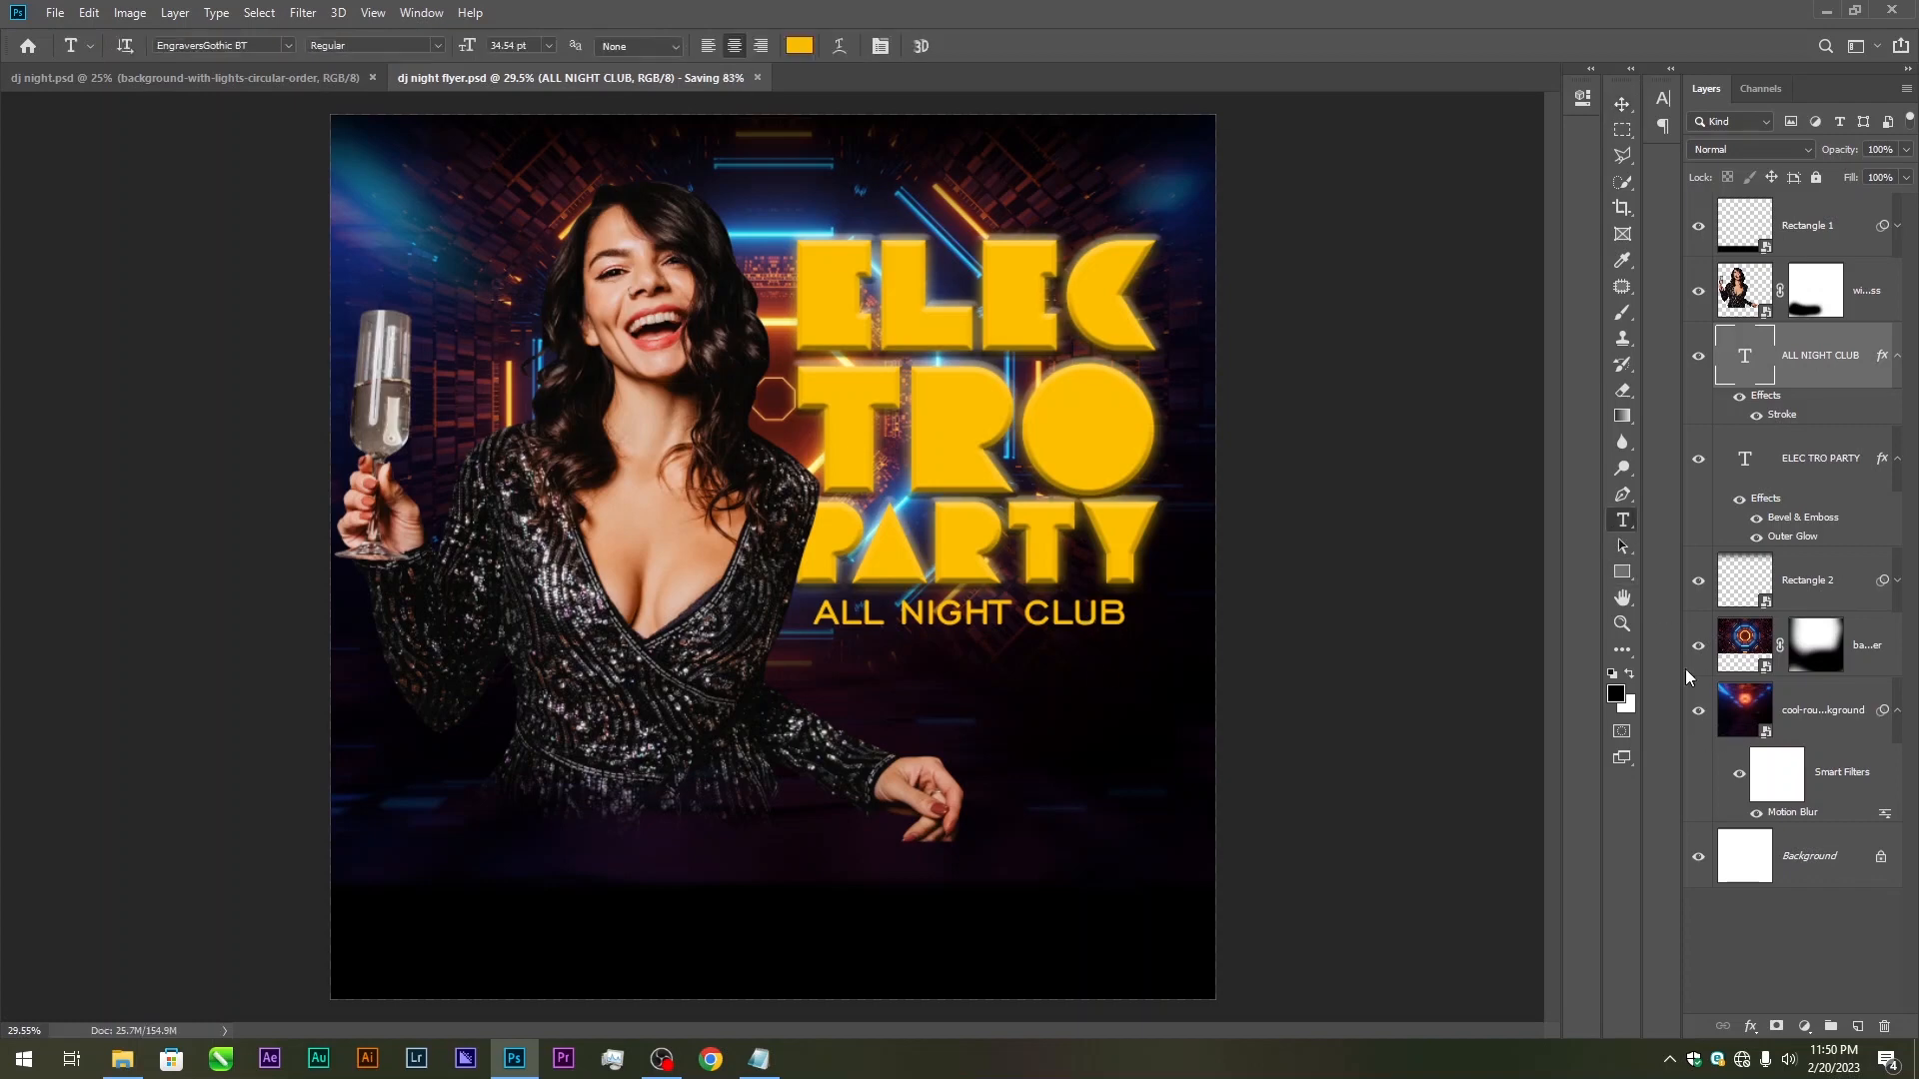
{"action": "left_click", "coordinate": [289, 45]}
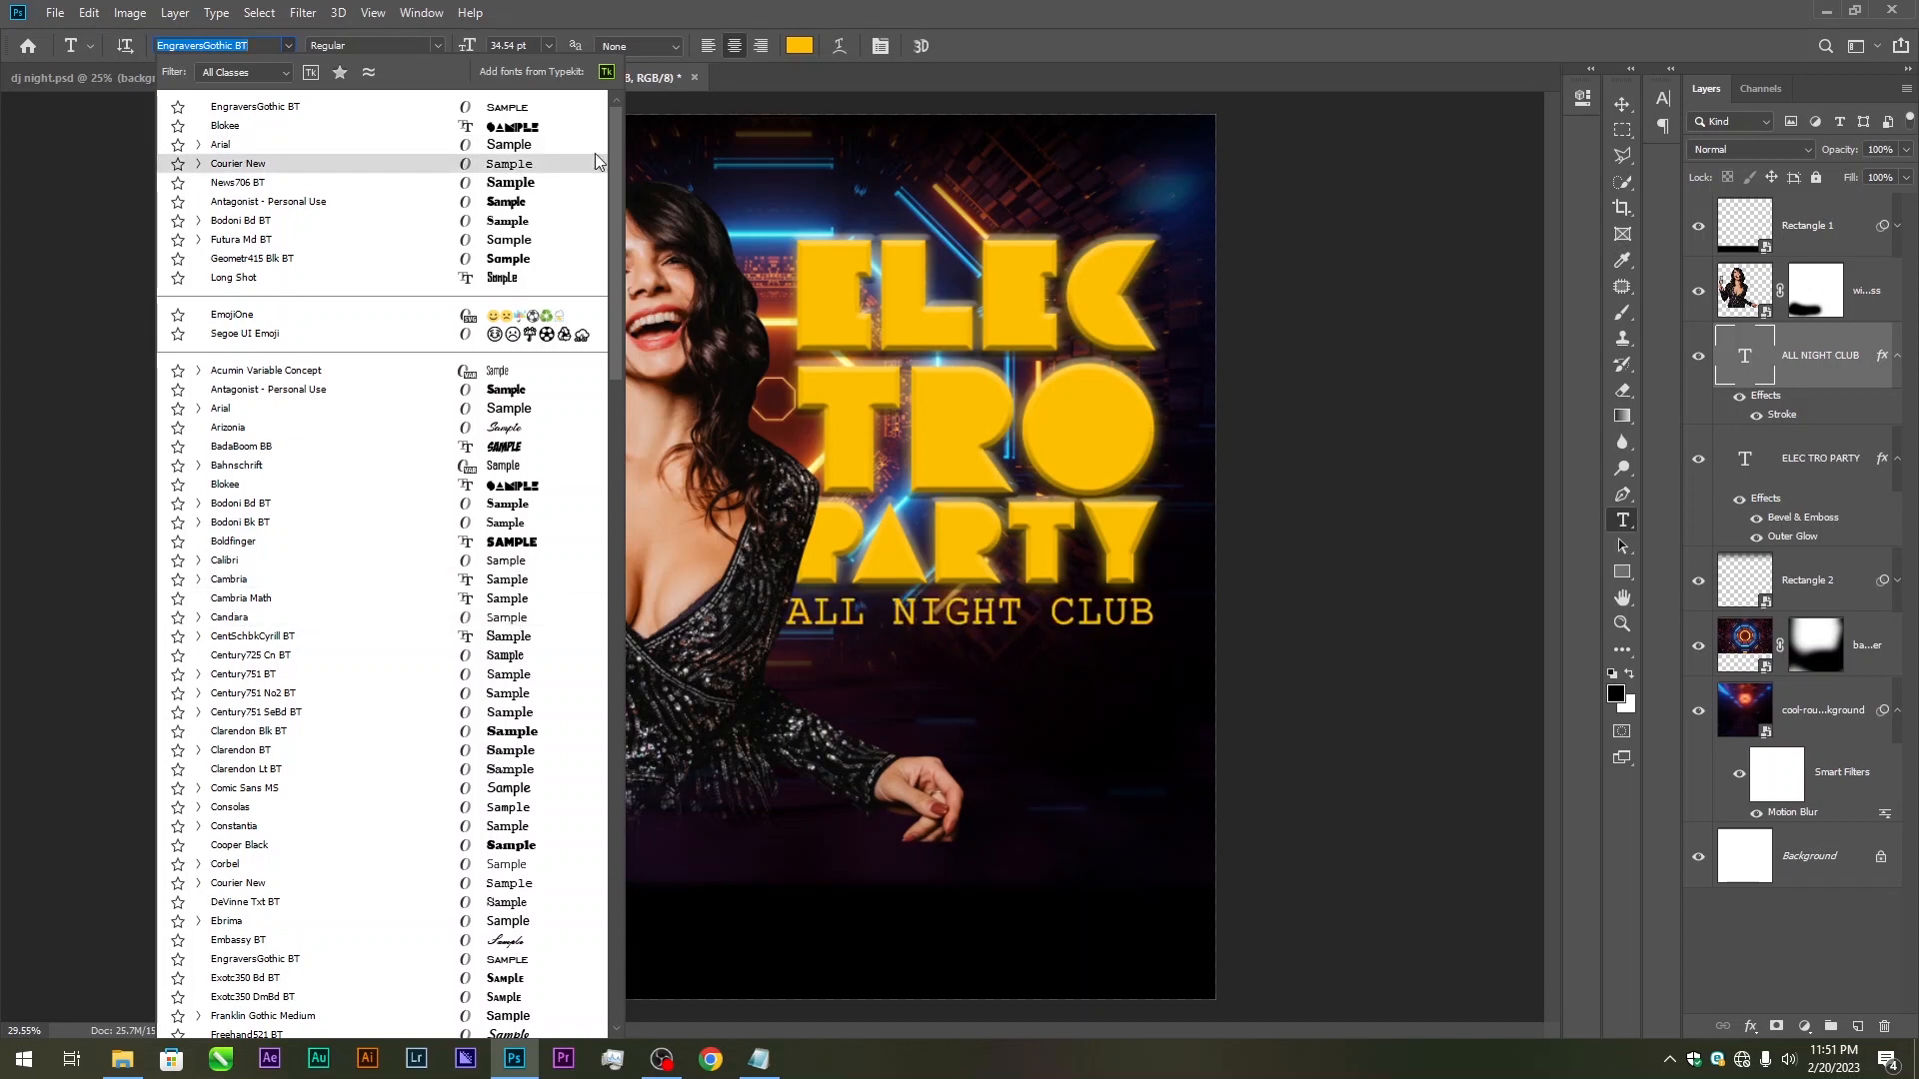
{"action": "left_click", "coordinate": [1622, 102]}
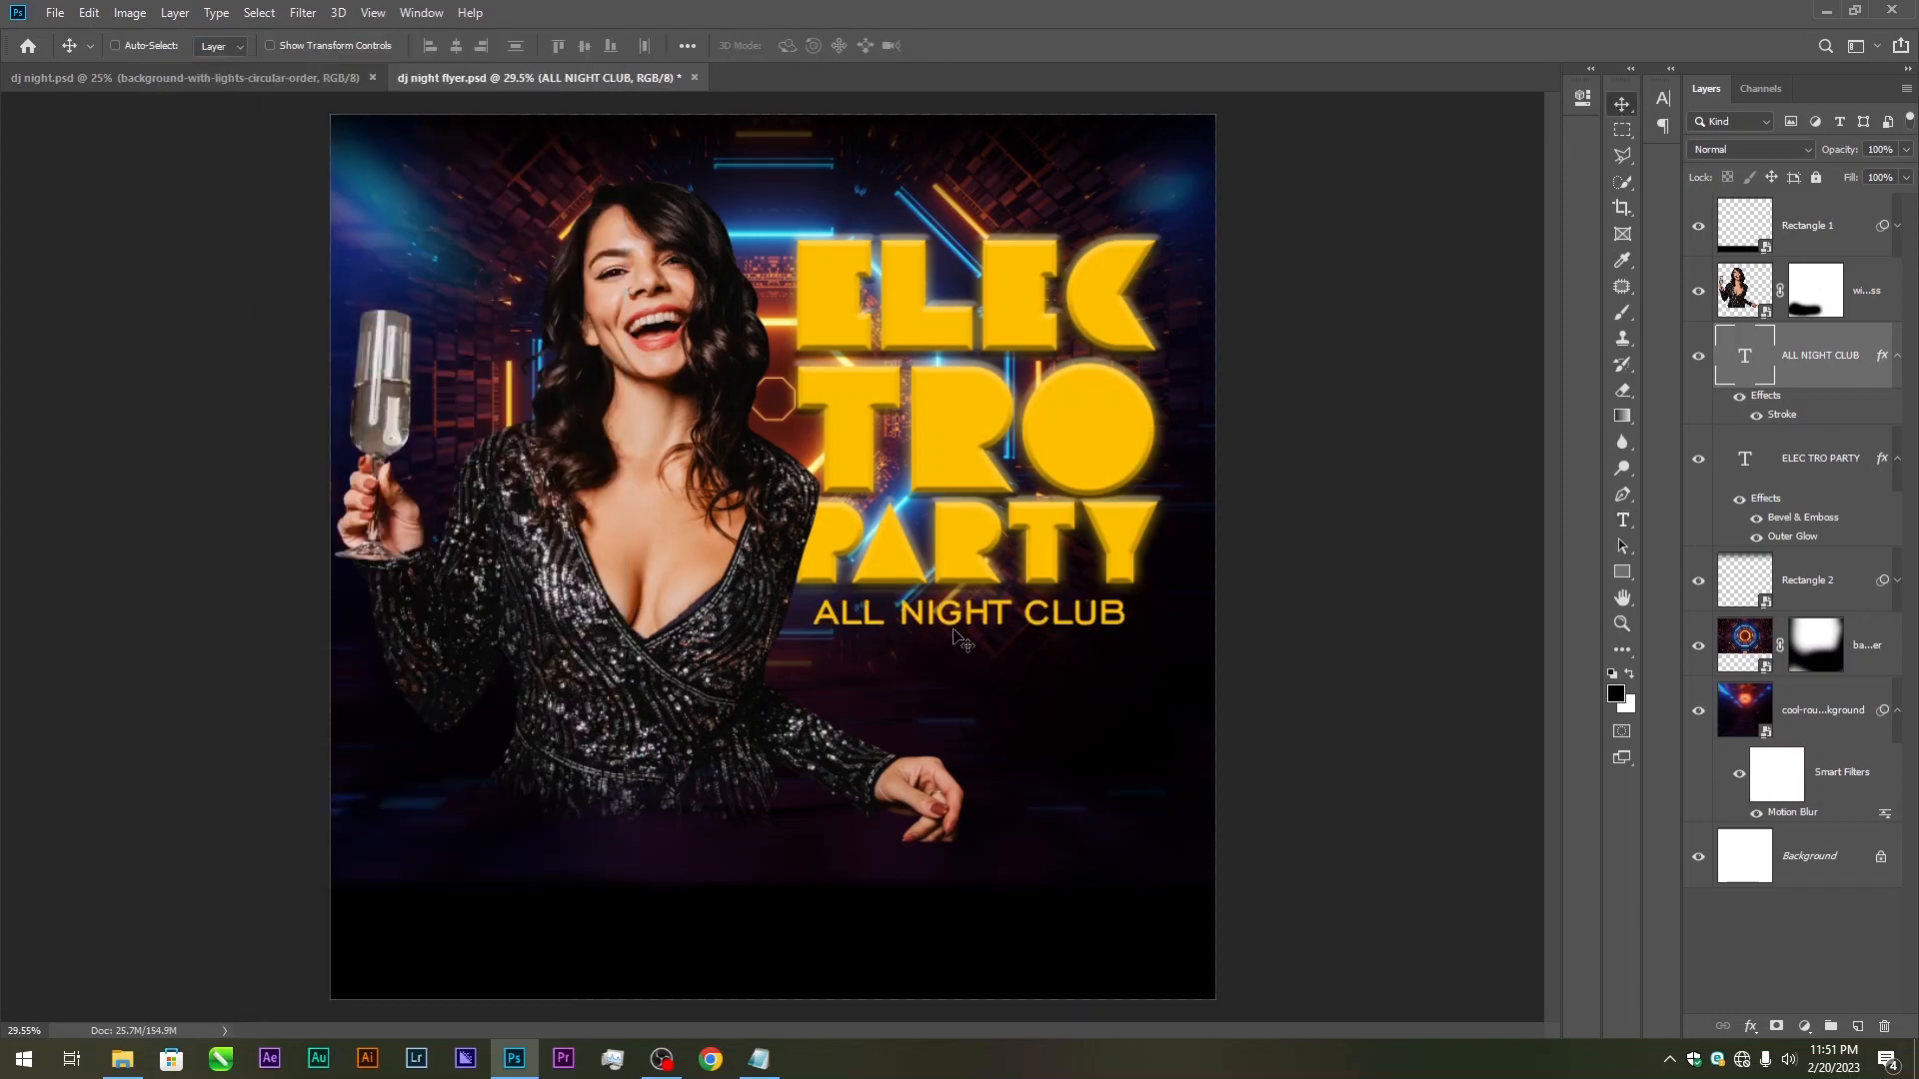
{"action": "scroll", "coordinate": [956, 636], "scroll_direction": "down", "scroll_amount": 3}
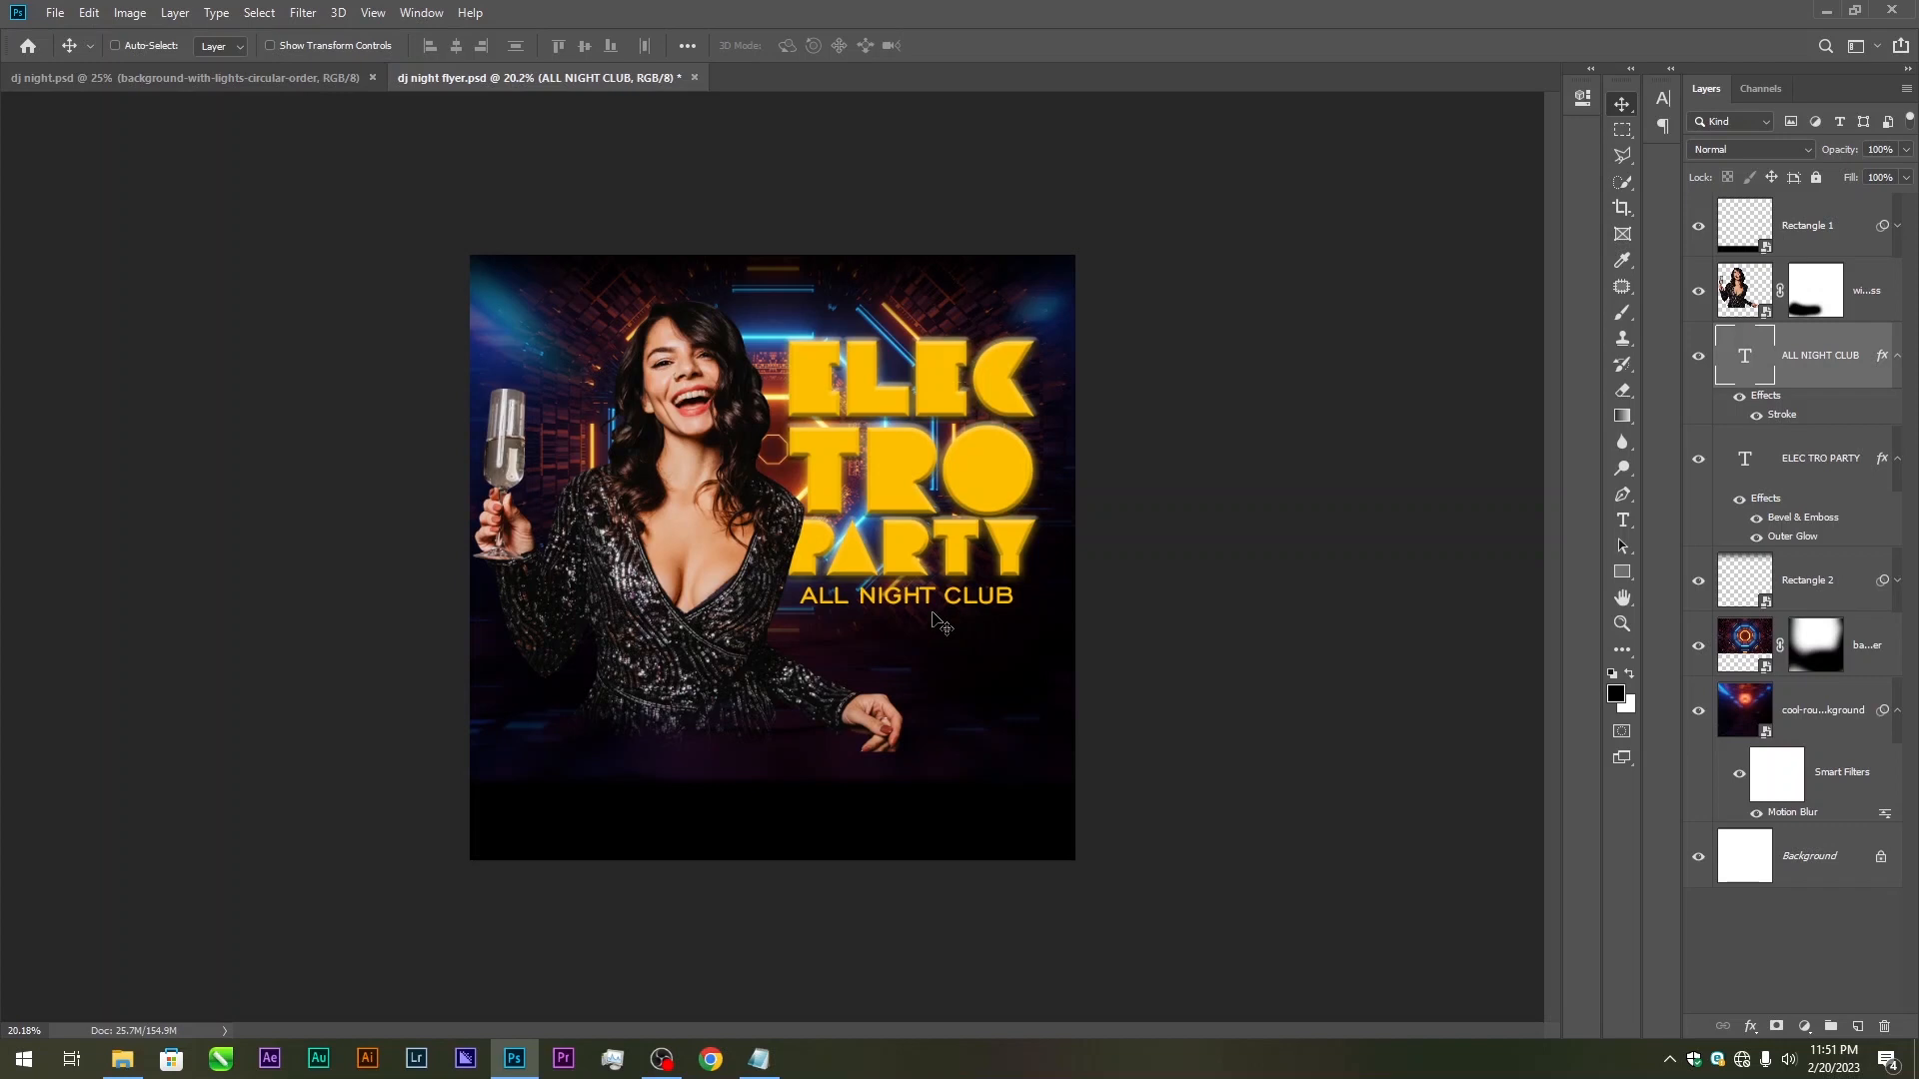
{"action": "scroll", "coordinate": [932, 792], "scroll_direction": "up", "scroll_amount": 1}
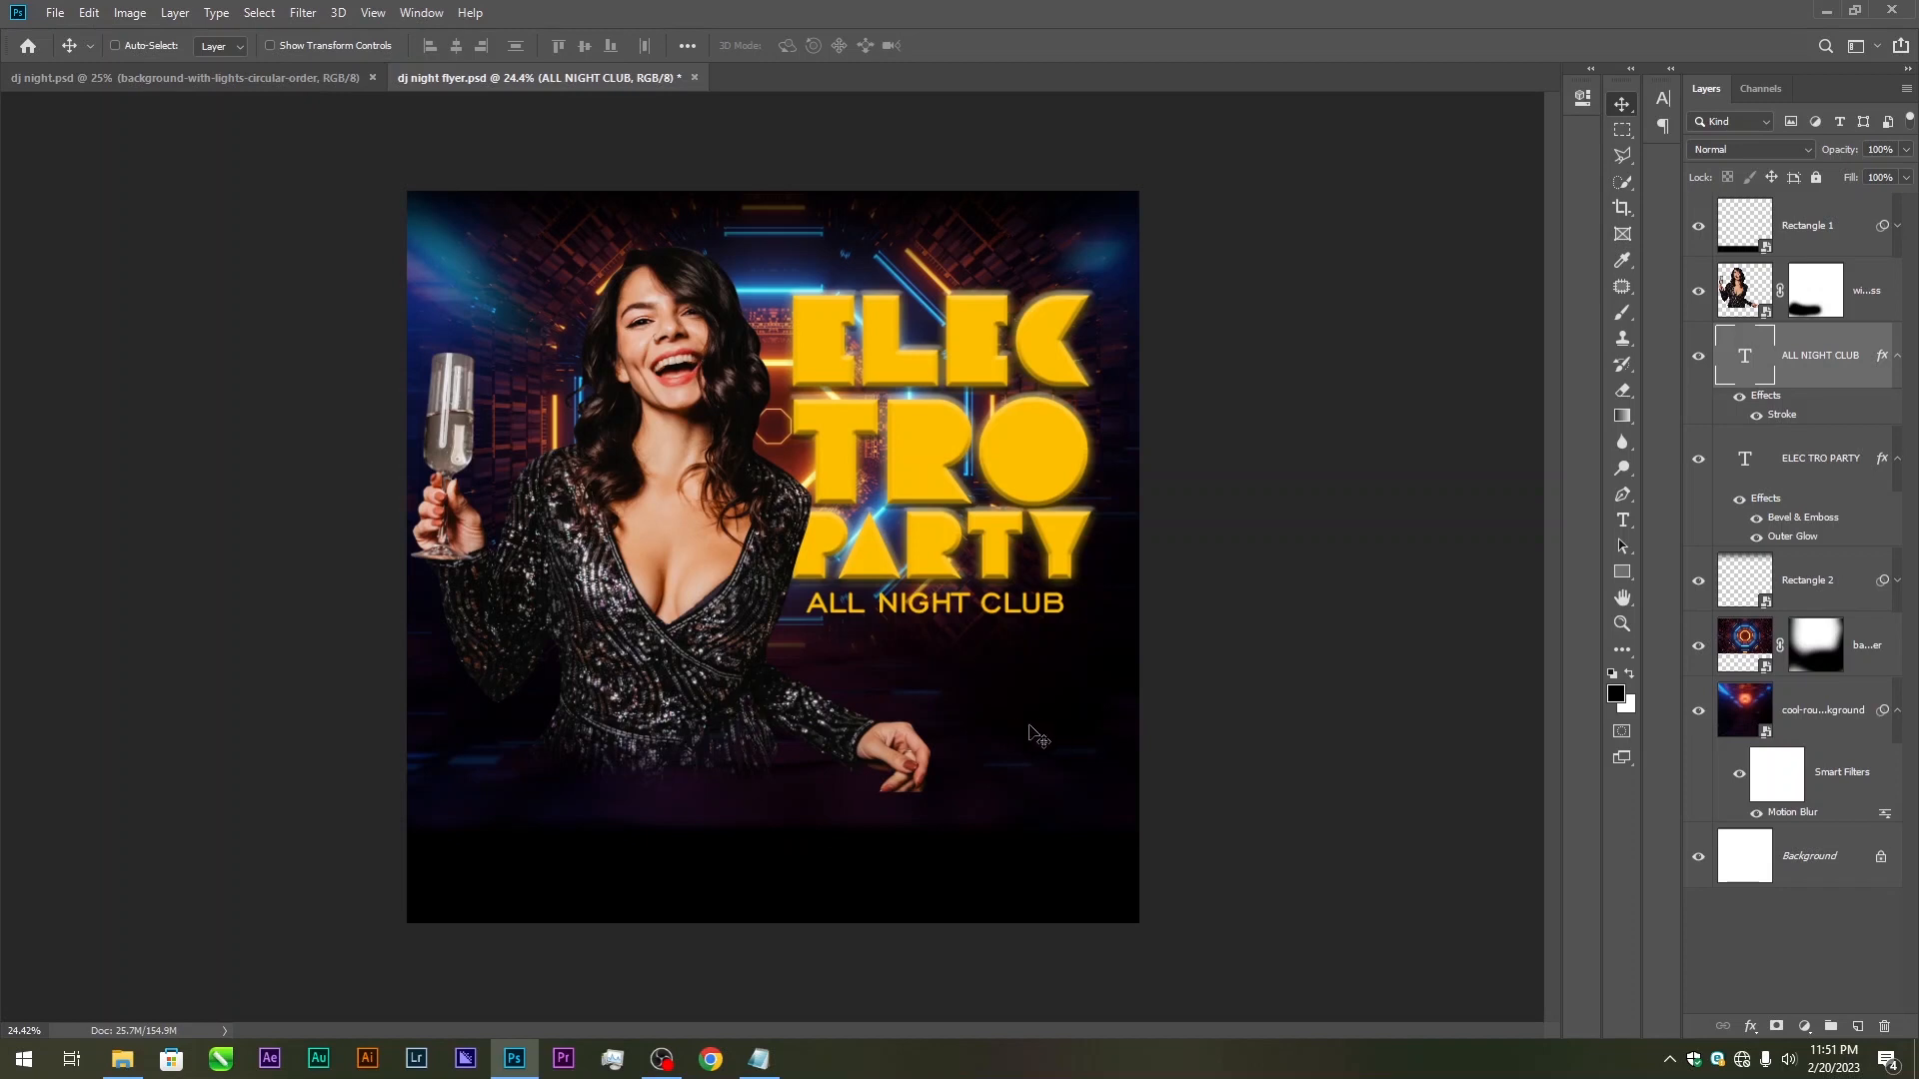
Place the bottles image pngaaa.com-2815600 from Downloads into the flyer, scaled to about 12.53% and centered near the bottom edge
{"action": "left_click", "coordinate": [122, 1059]}
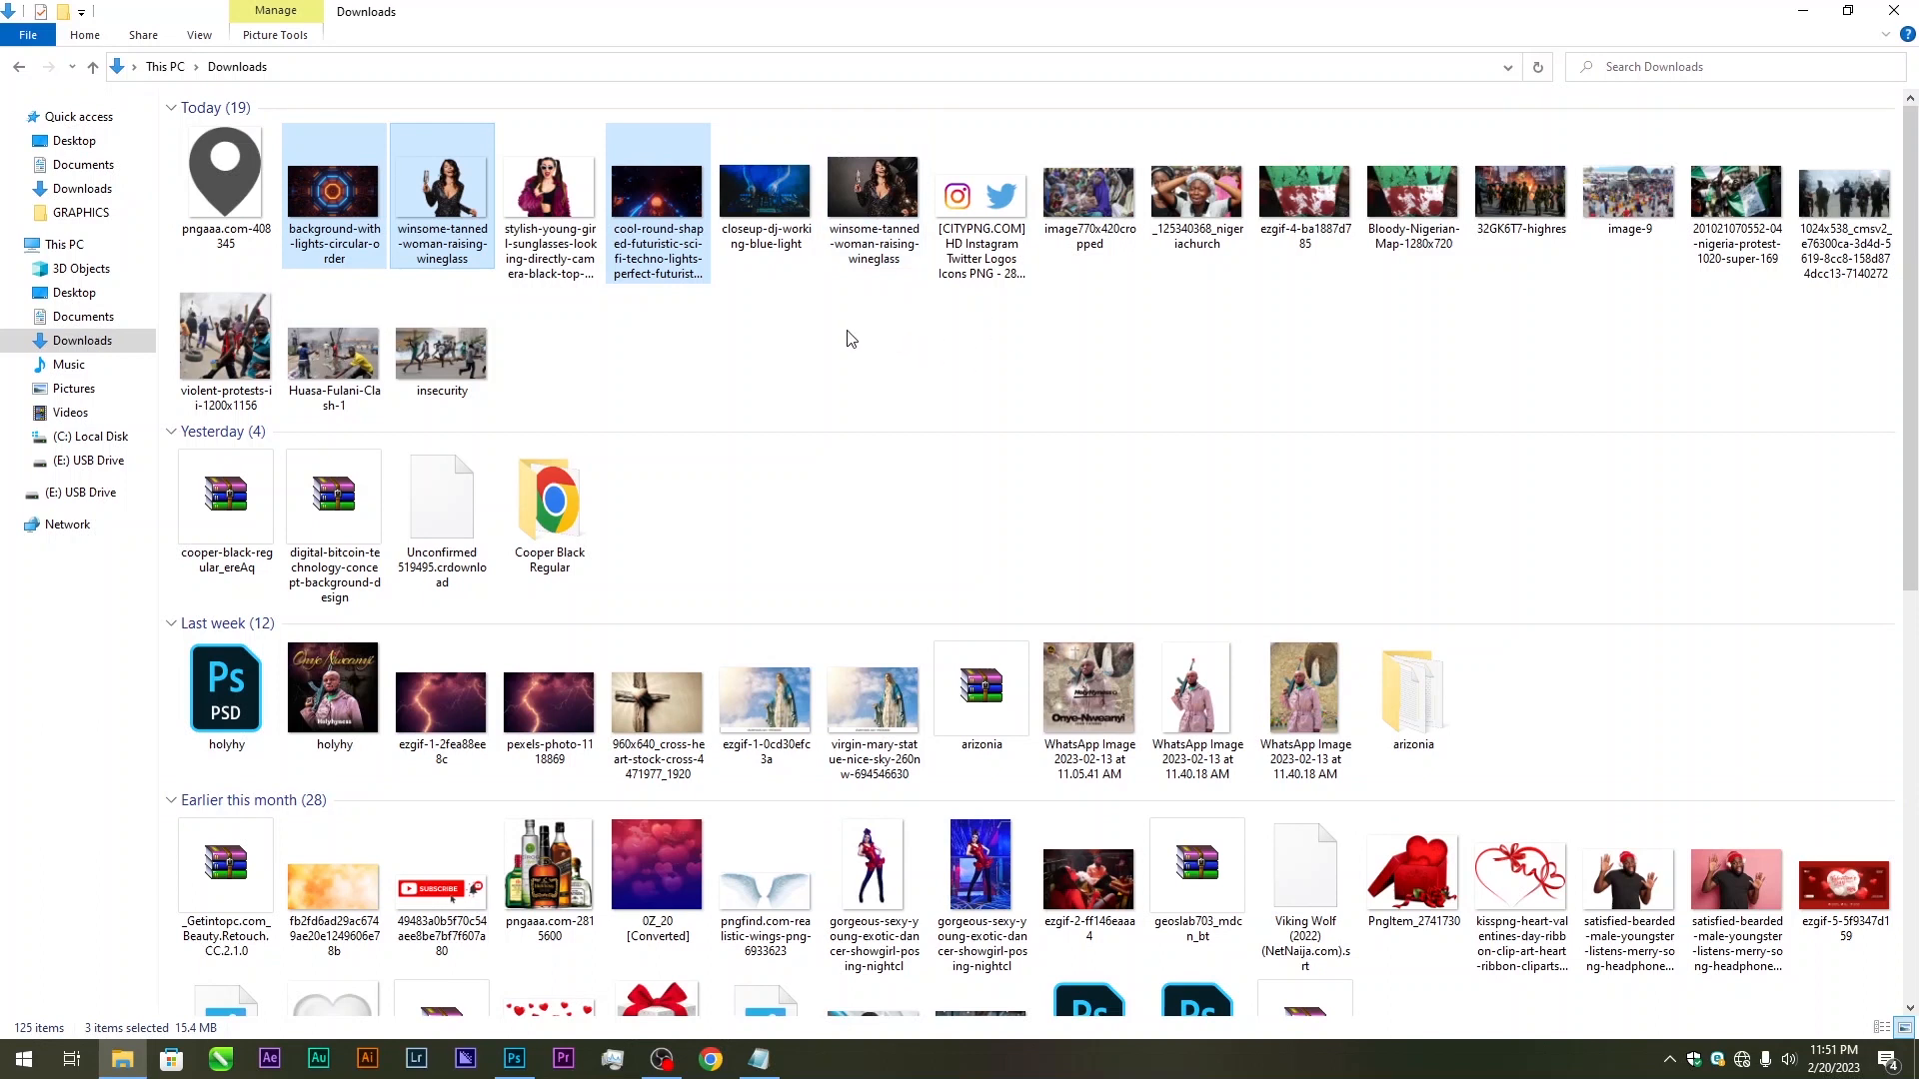
{"action": "left_click", "coordinate": [784, 407]}
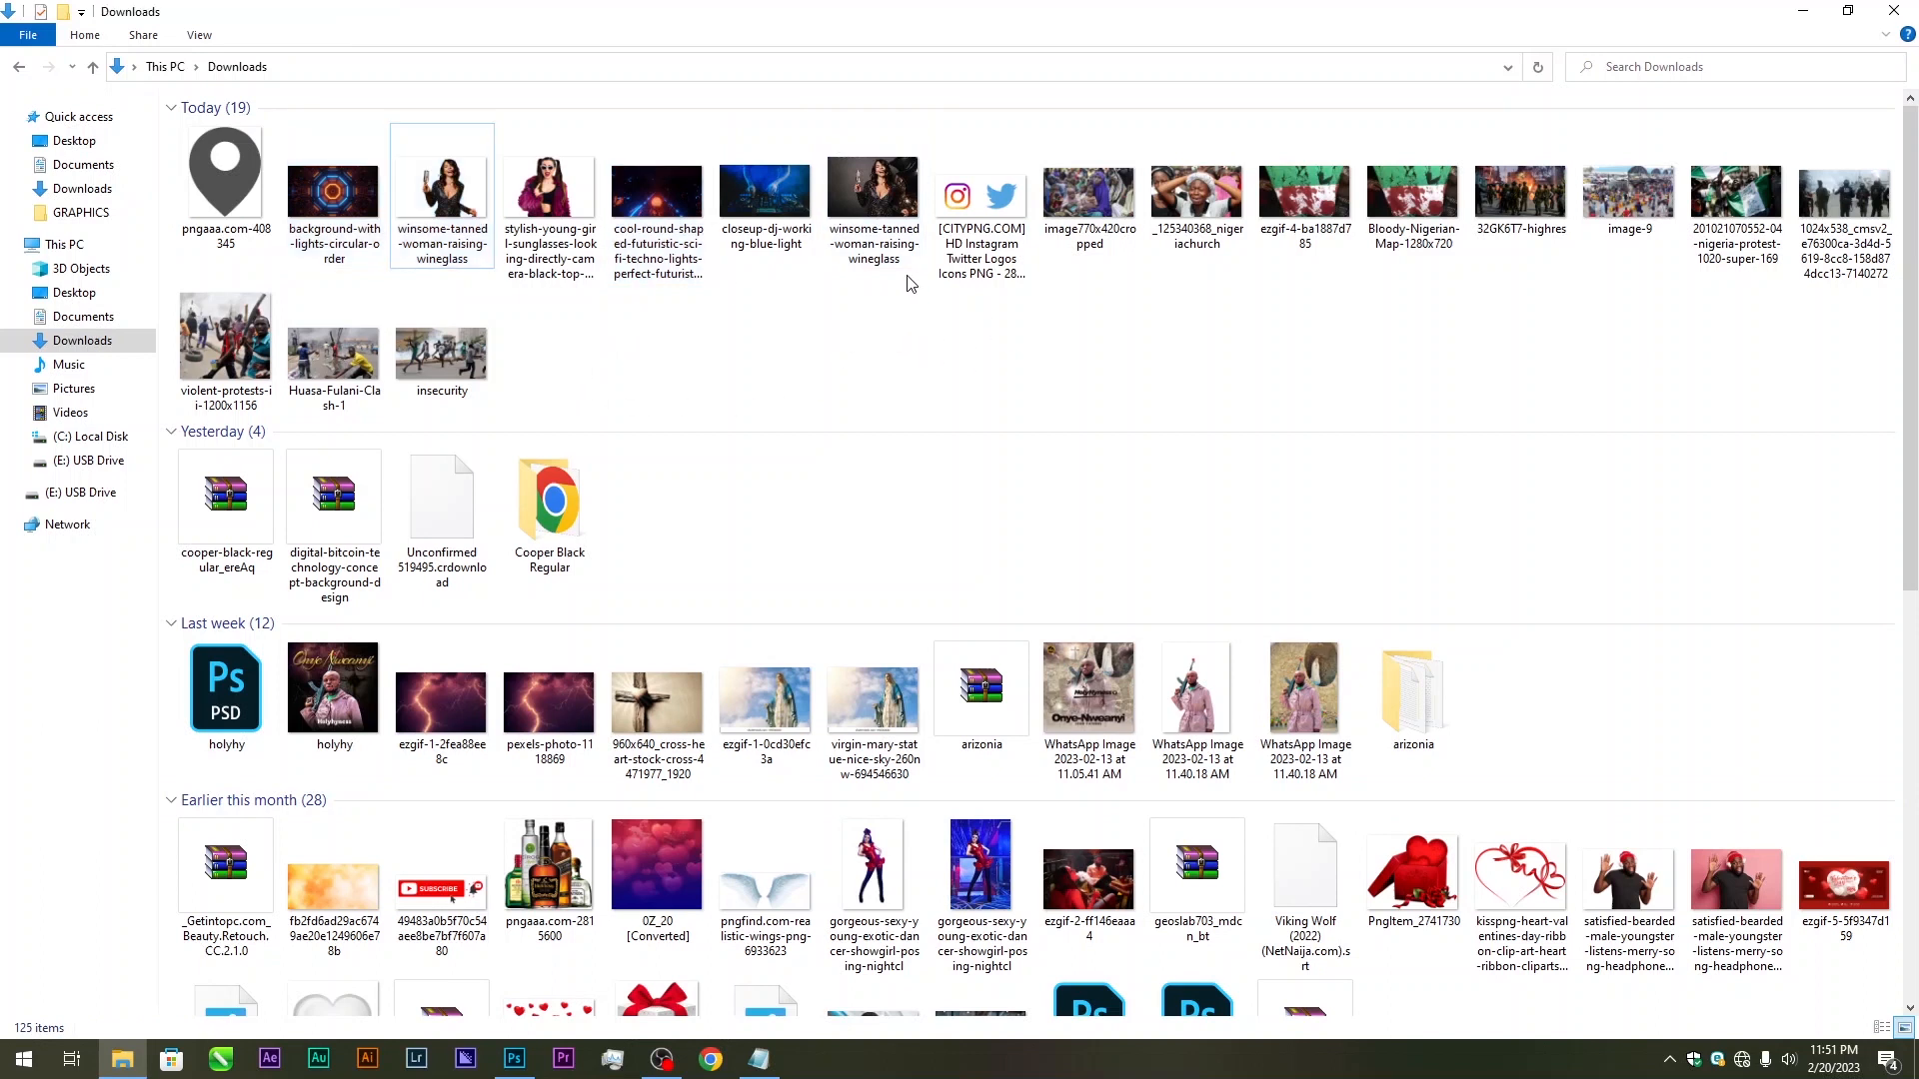
{"action": "mouse_move", "coordinate": [513, 1074]}
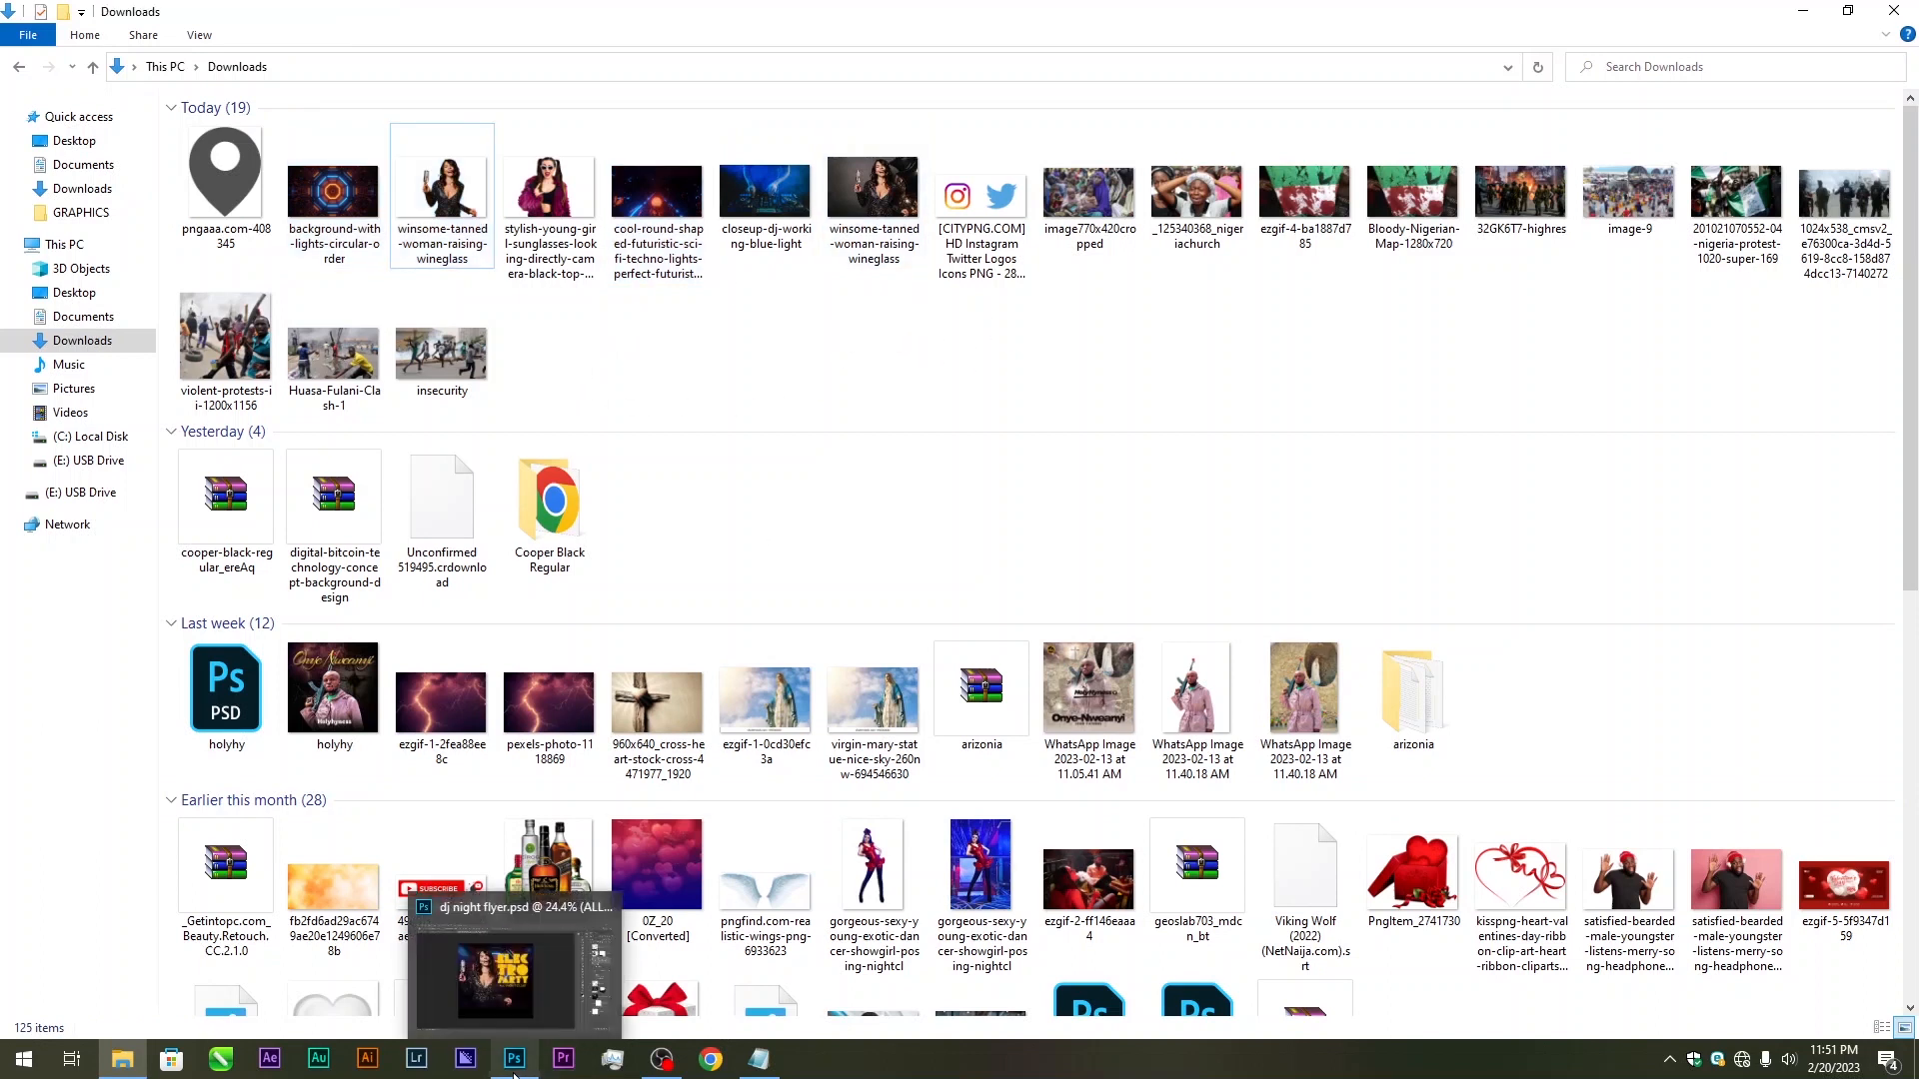
{"action": "left_click", "coordinate": [544, 859]}
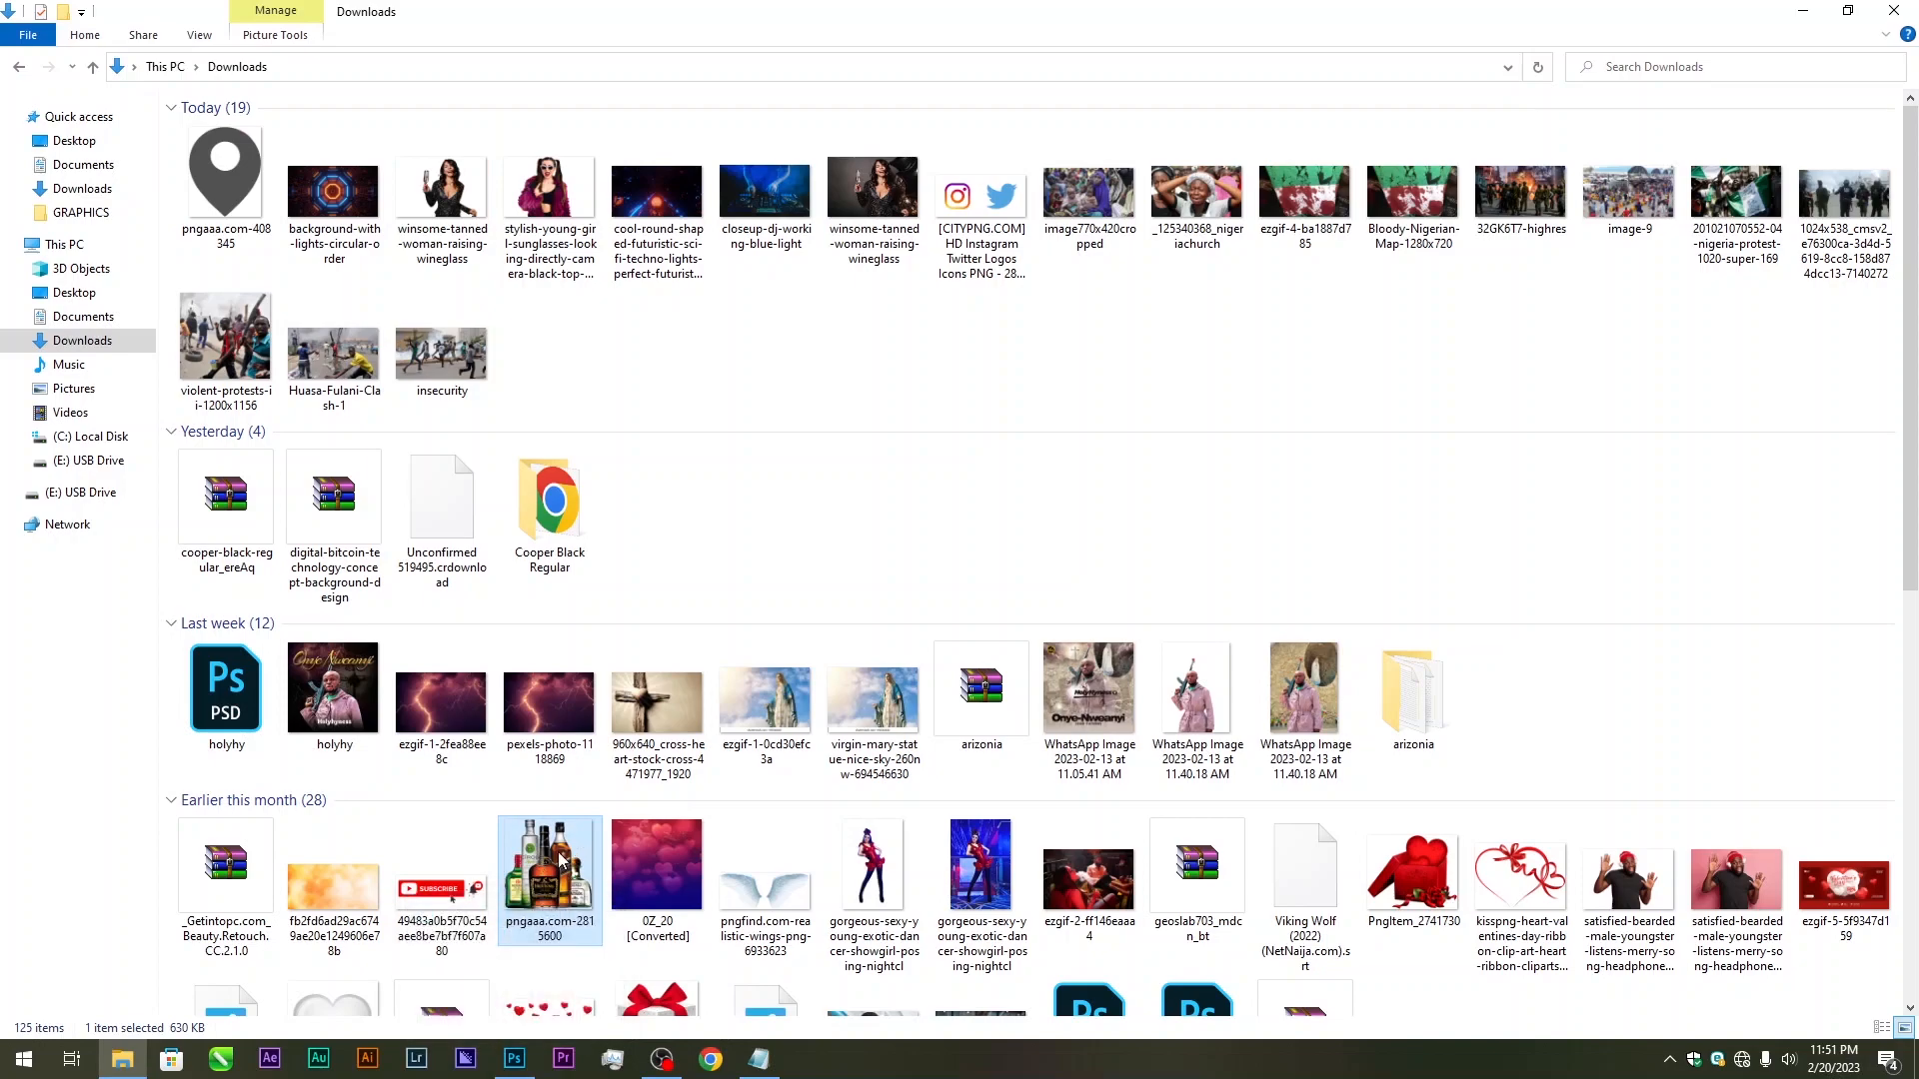
{"action": "left_click_drag", "start_coordinate": [560, 860], "coordinate": [1049, 834]}
{"action": "left_click_drag", "start_coordinate": [772, 242], "coordinate": [795, 795]}
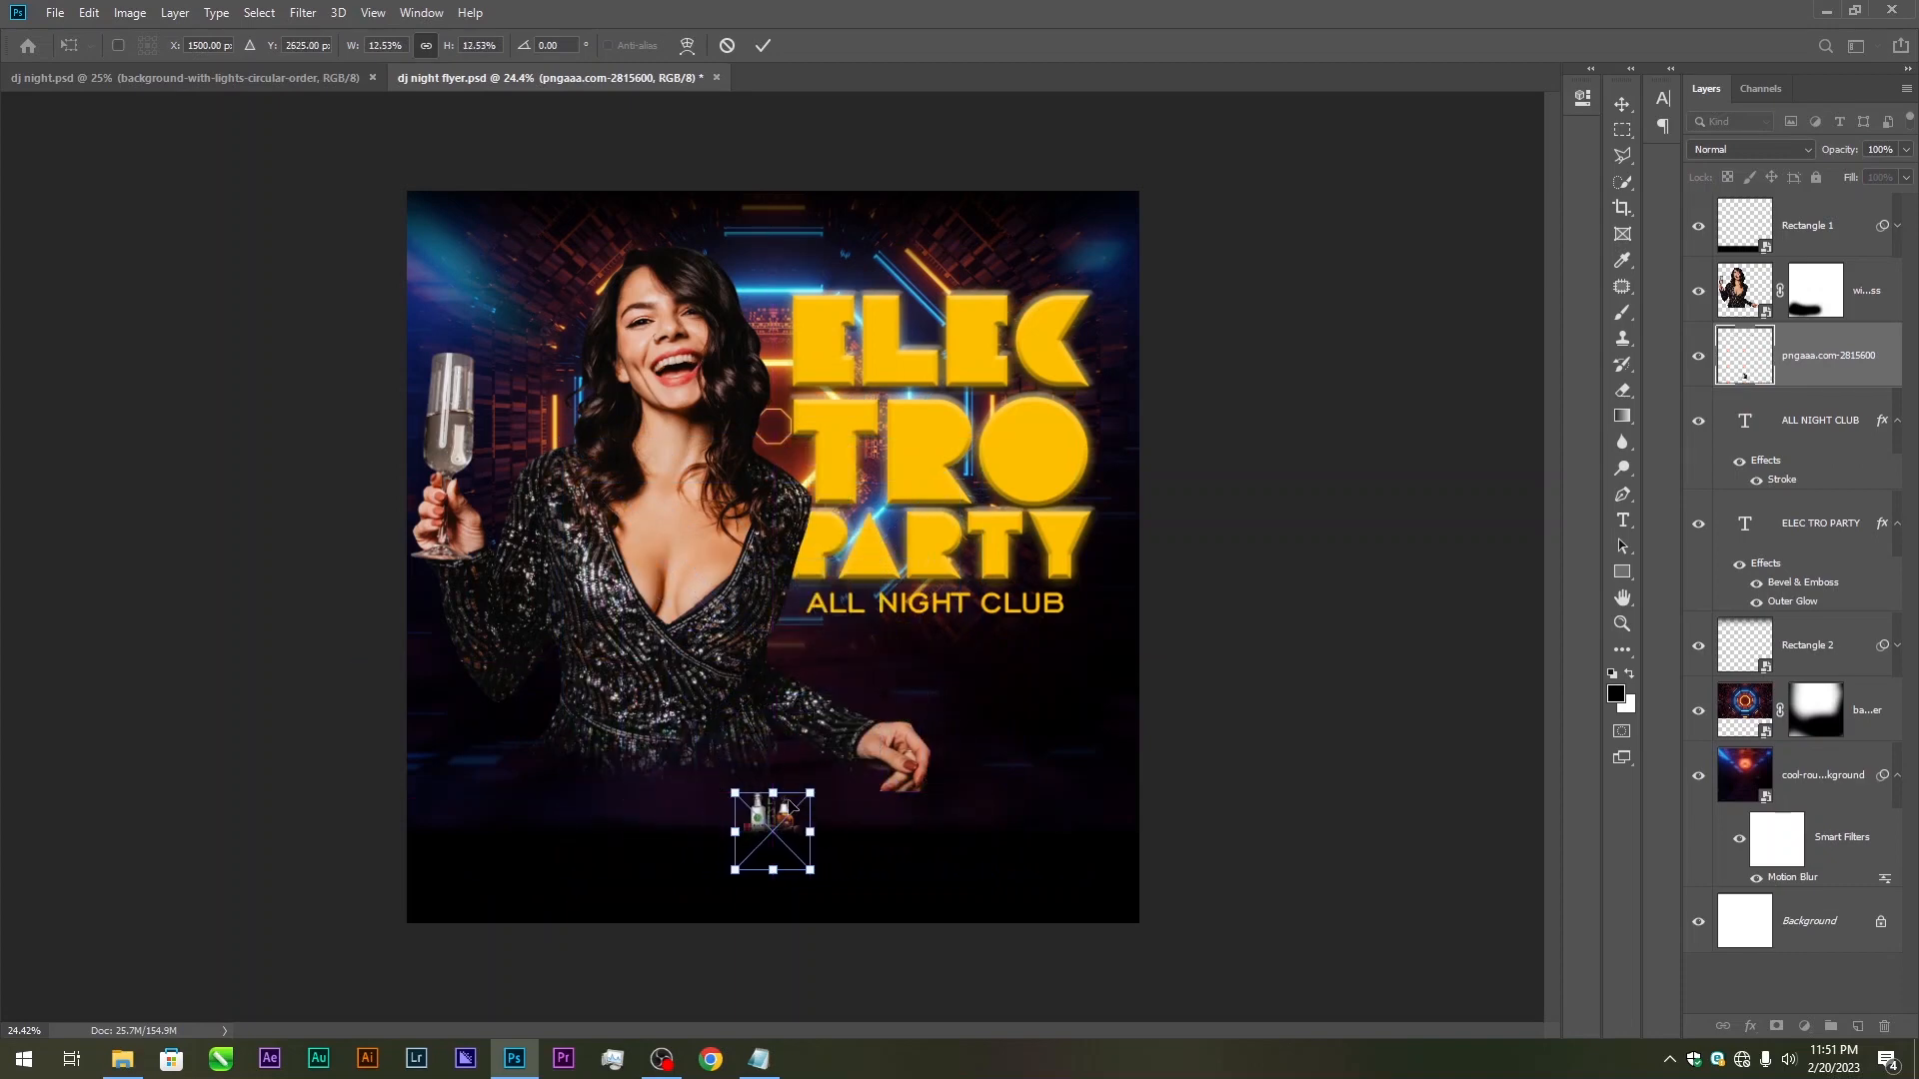
{"action": "key", "text": "Return"}
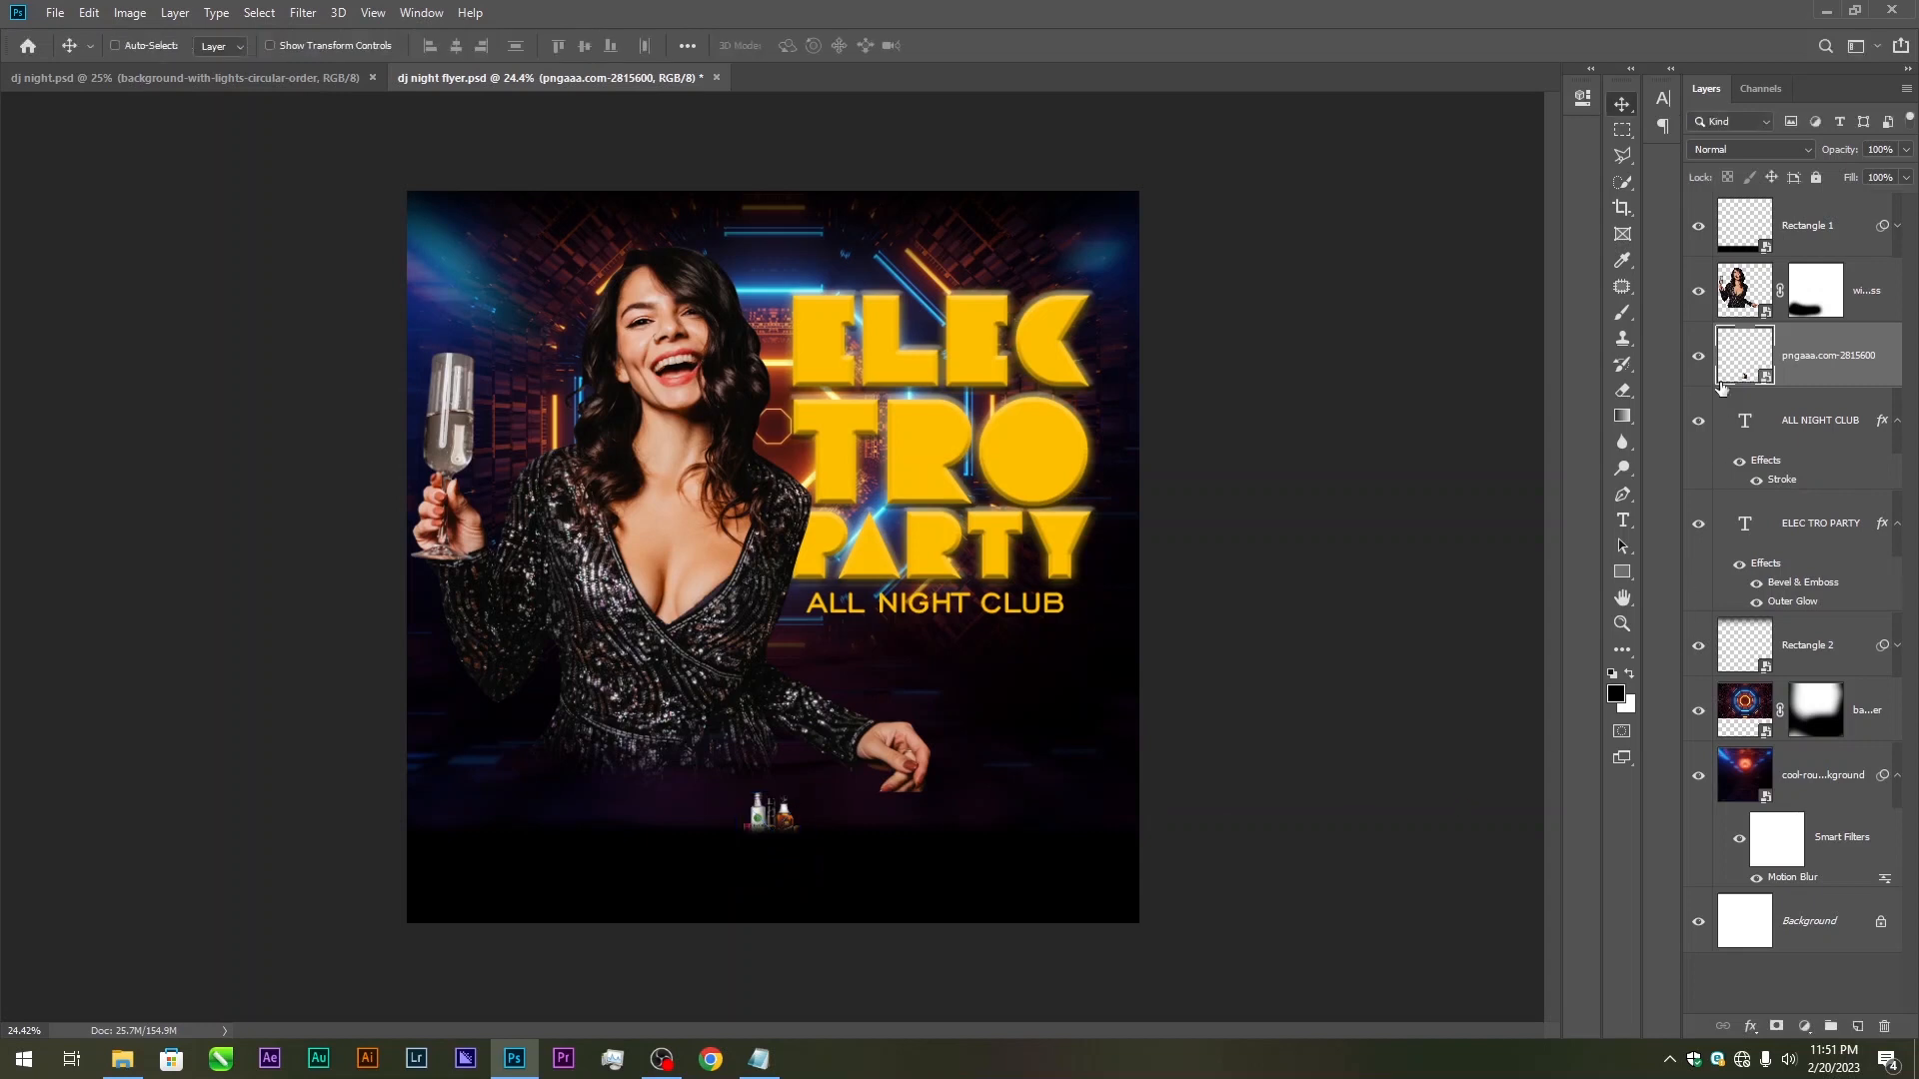
Bring the bottles layer to the front, enlarge it slightly and place it near the flyer's lower-right corner
{"action": "left_click_drag", "start_coordinate": [1808, 350], "coordinate": [1768, 197]}
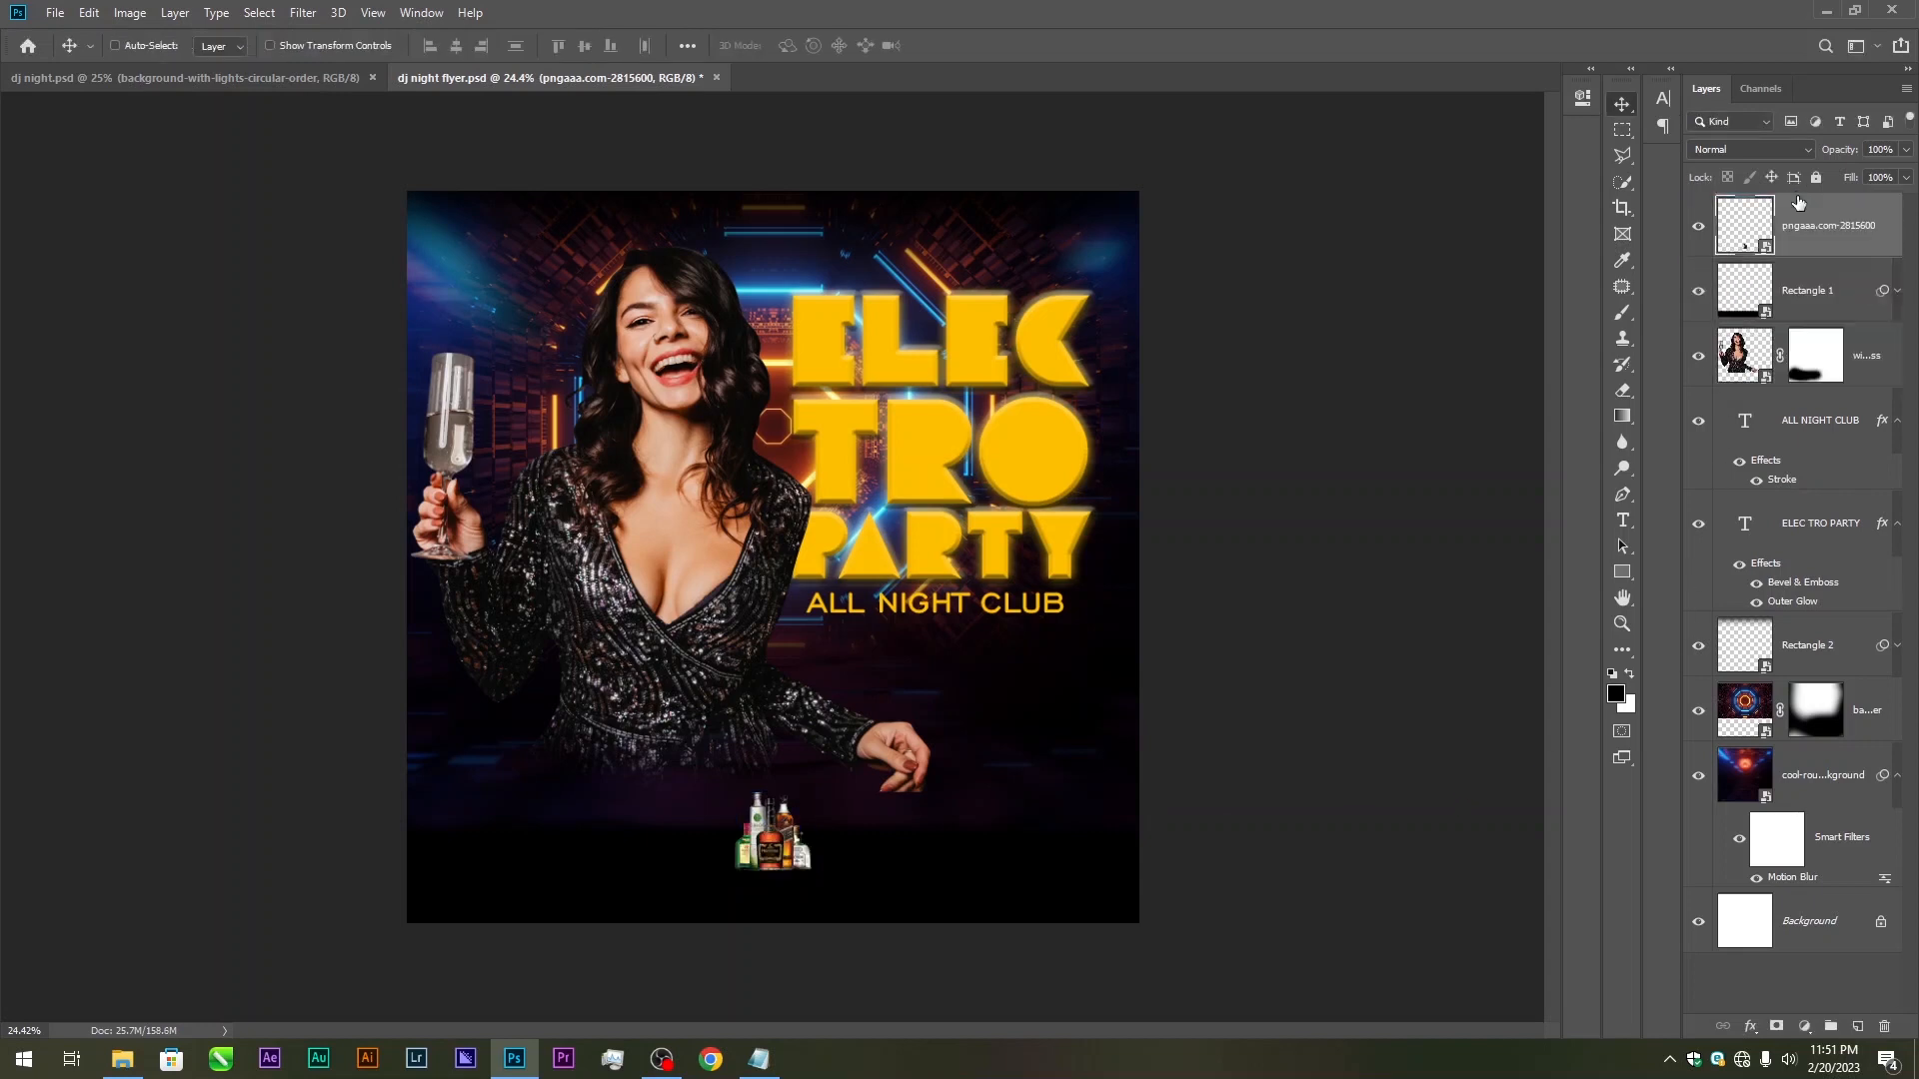
{"action": "key", "text": "ctrl+t"}
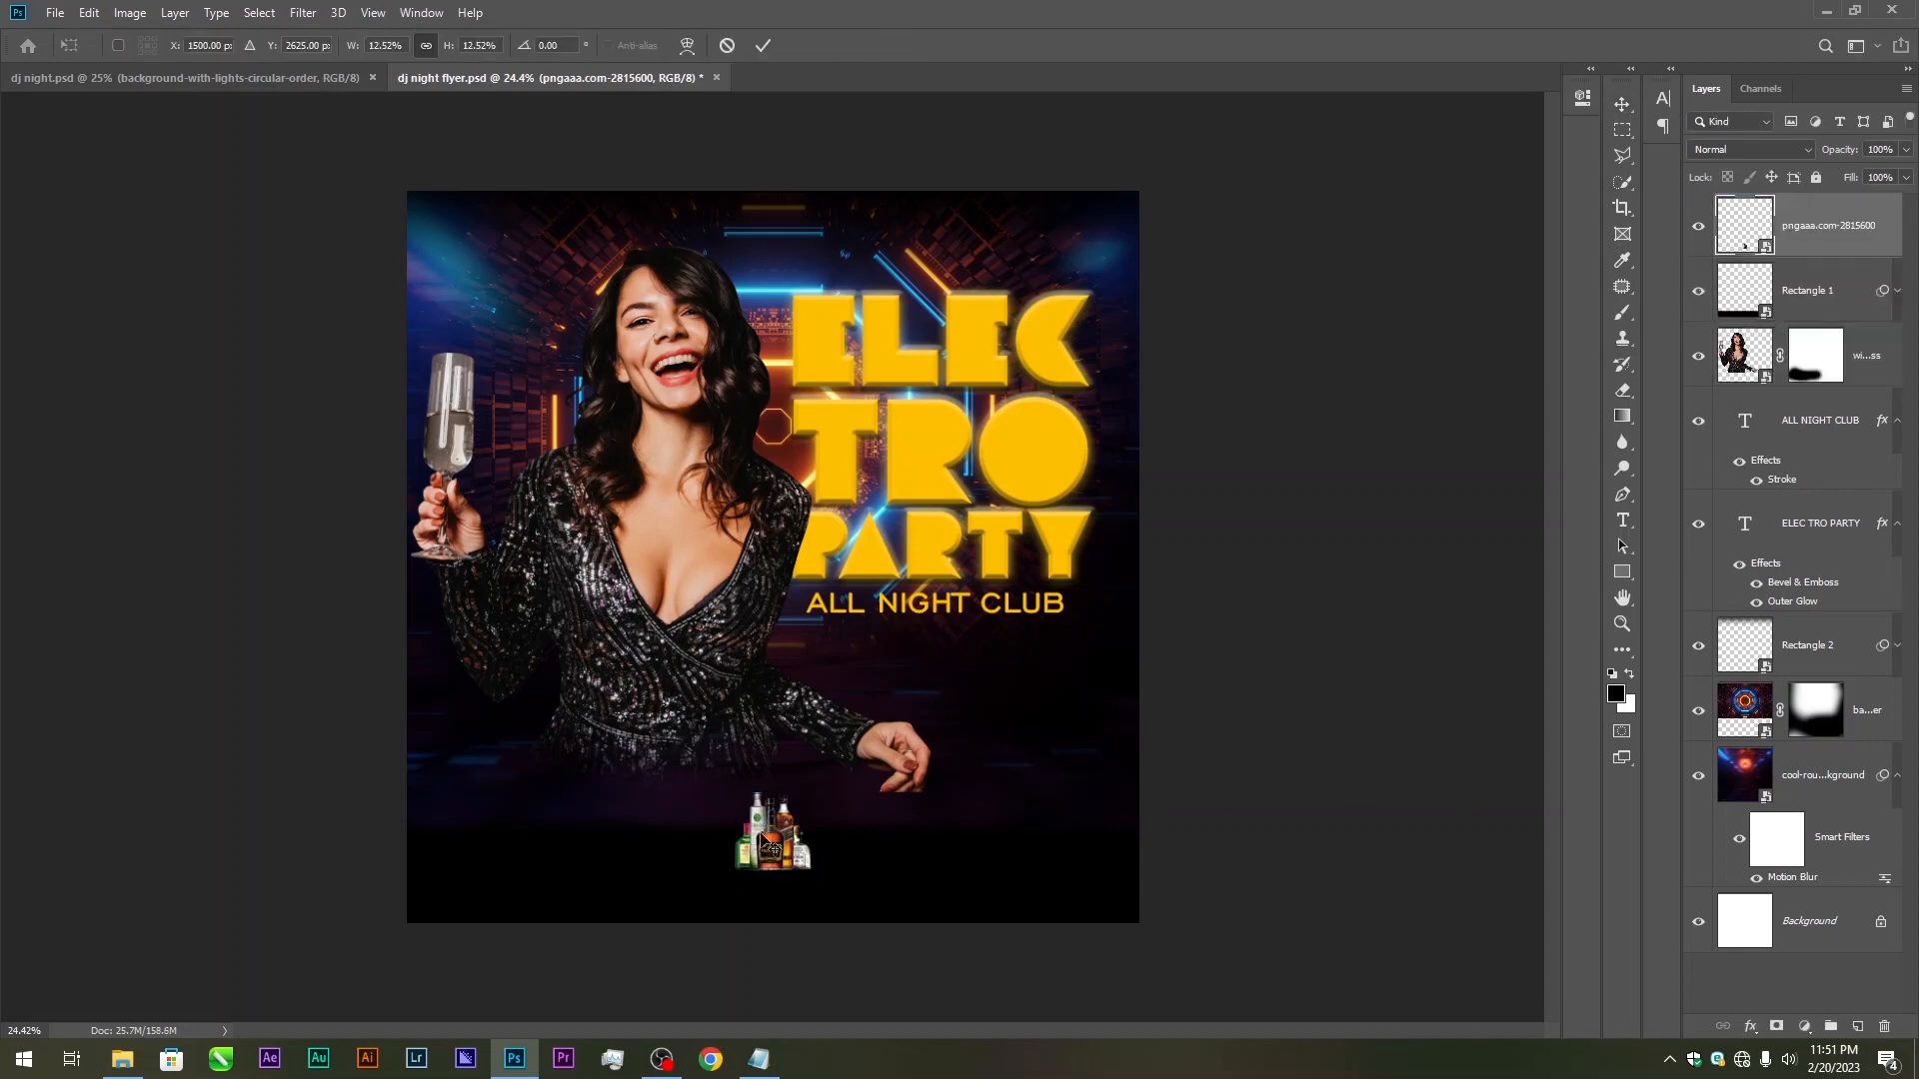
{"action": "left_click_drag", "start_coordinate": [773, 791], "coordinate": [1021, 821]}
{"action": "key", "text": "Return"}
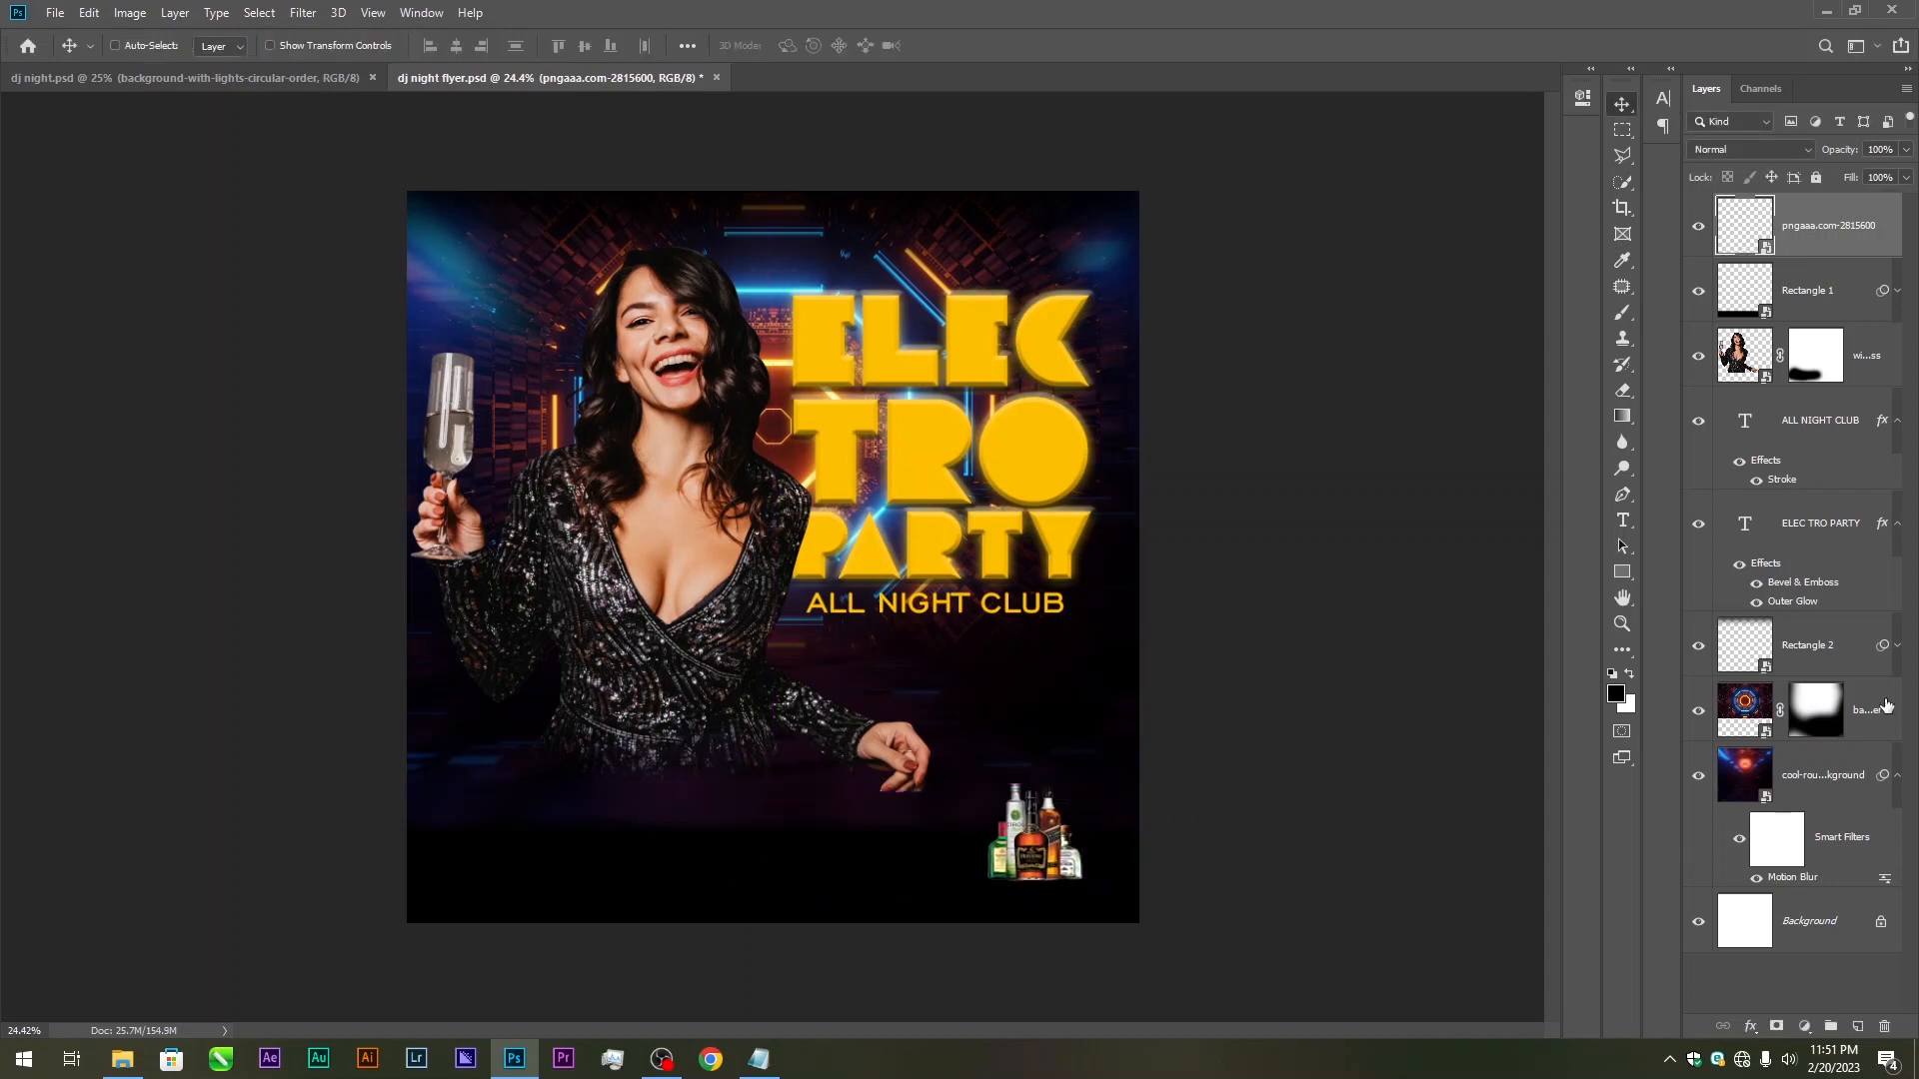
Set the Gaussian Blur smart filter radius of Rectangle 1 to 130.2 pixels
{"action": "left_click", "coordinate": [1839, 654]}
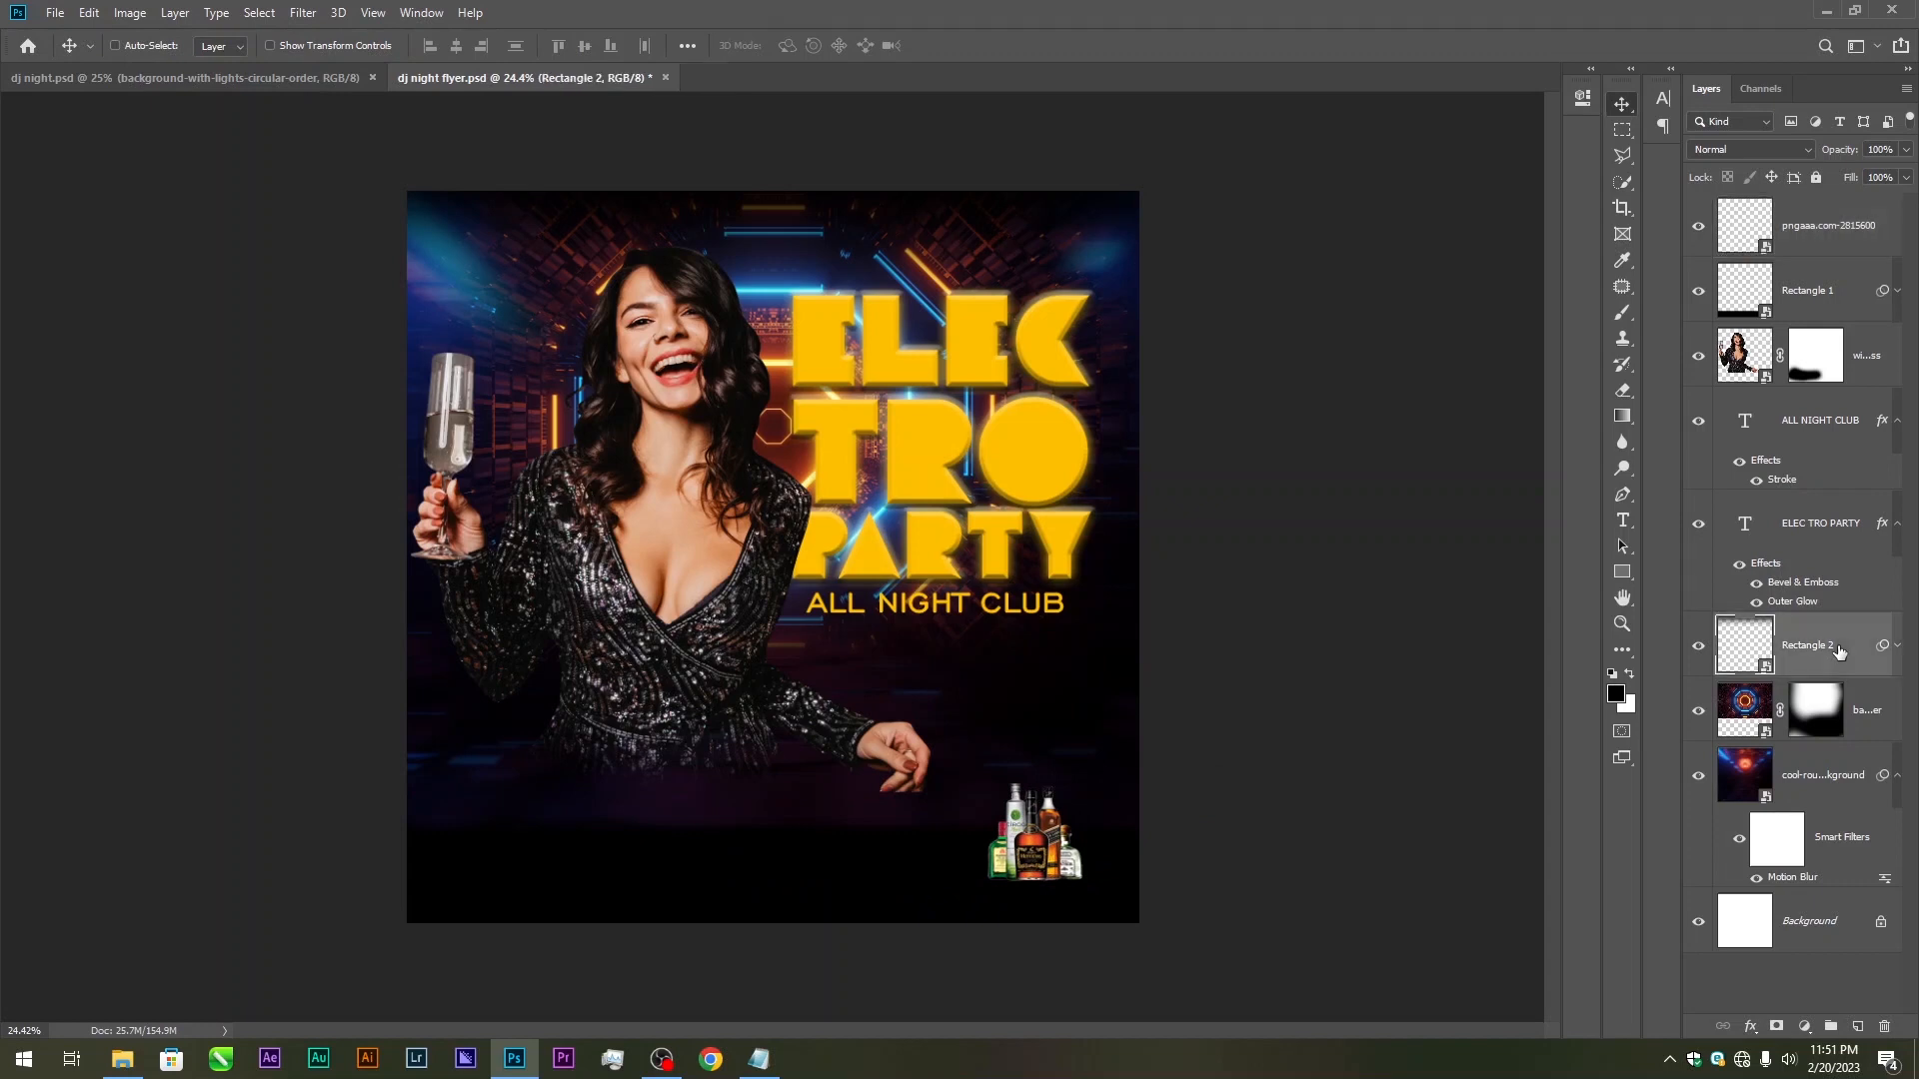
{"action": "left_click", "coordinate": [1897, 291]}
{"action": "double_click", "coordinate": [1780, 393]}
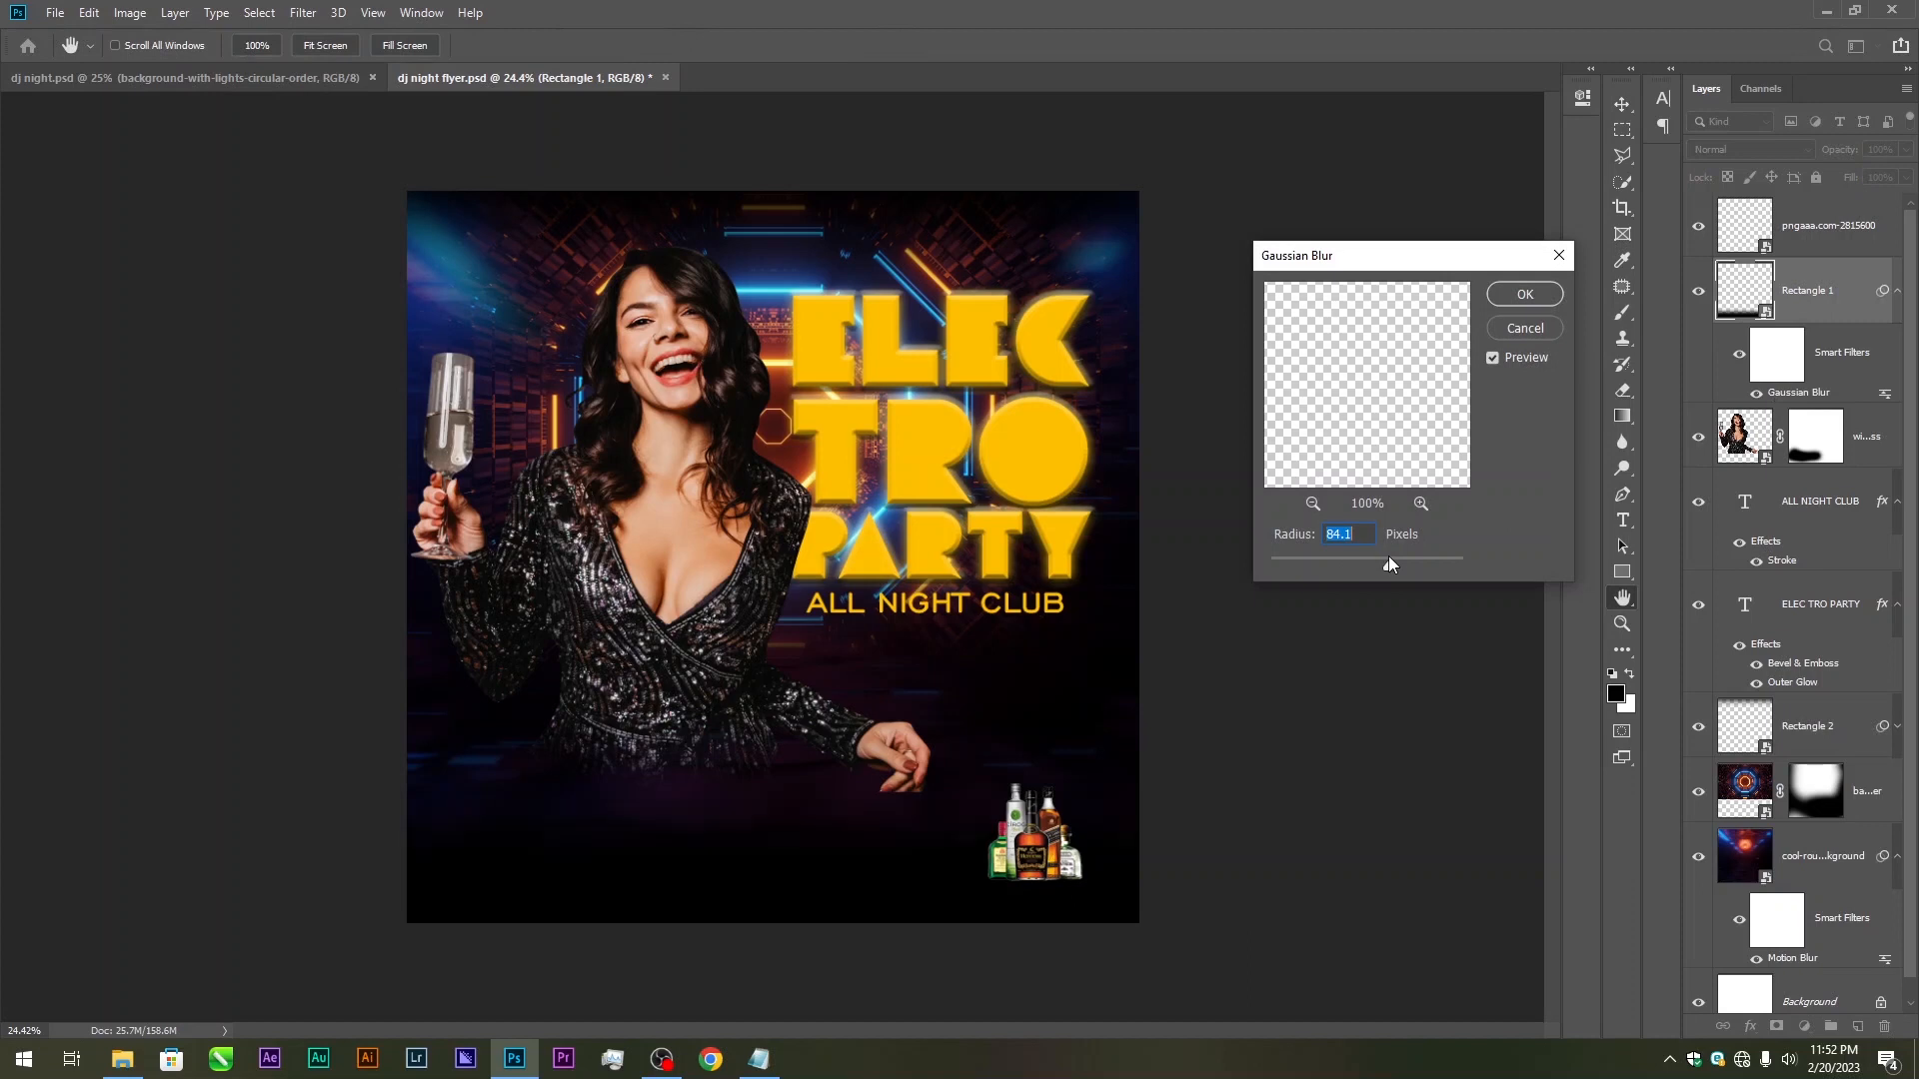
{"action": "left_click_drag", "start_coordinate": [1405, 557], "coordinate": [1405, 557]}
{"action": "left_click", "coordinate": [1514, 293]}
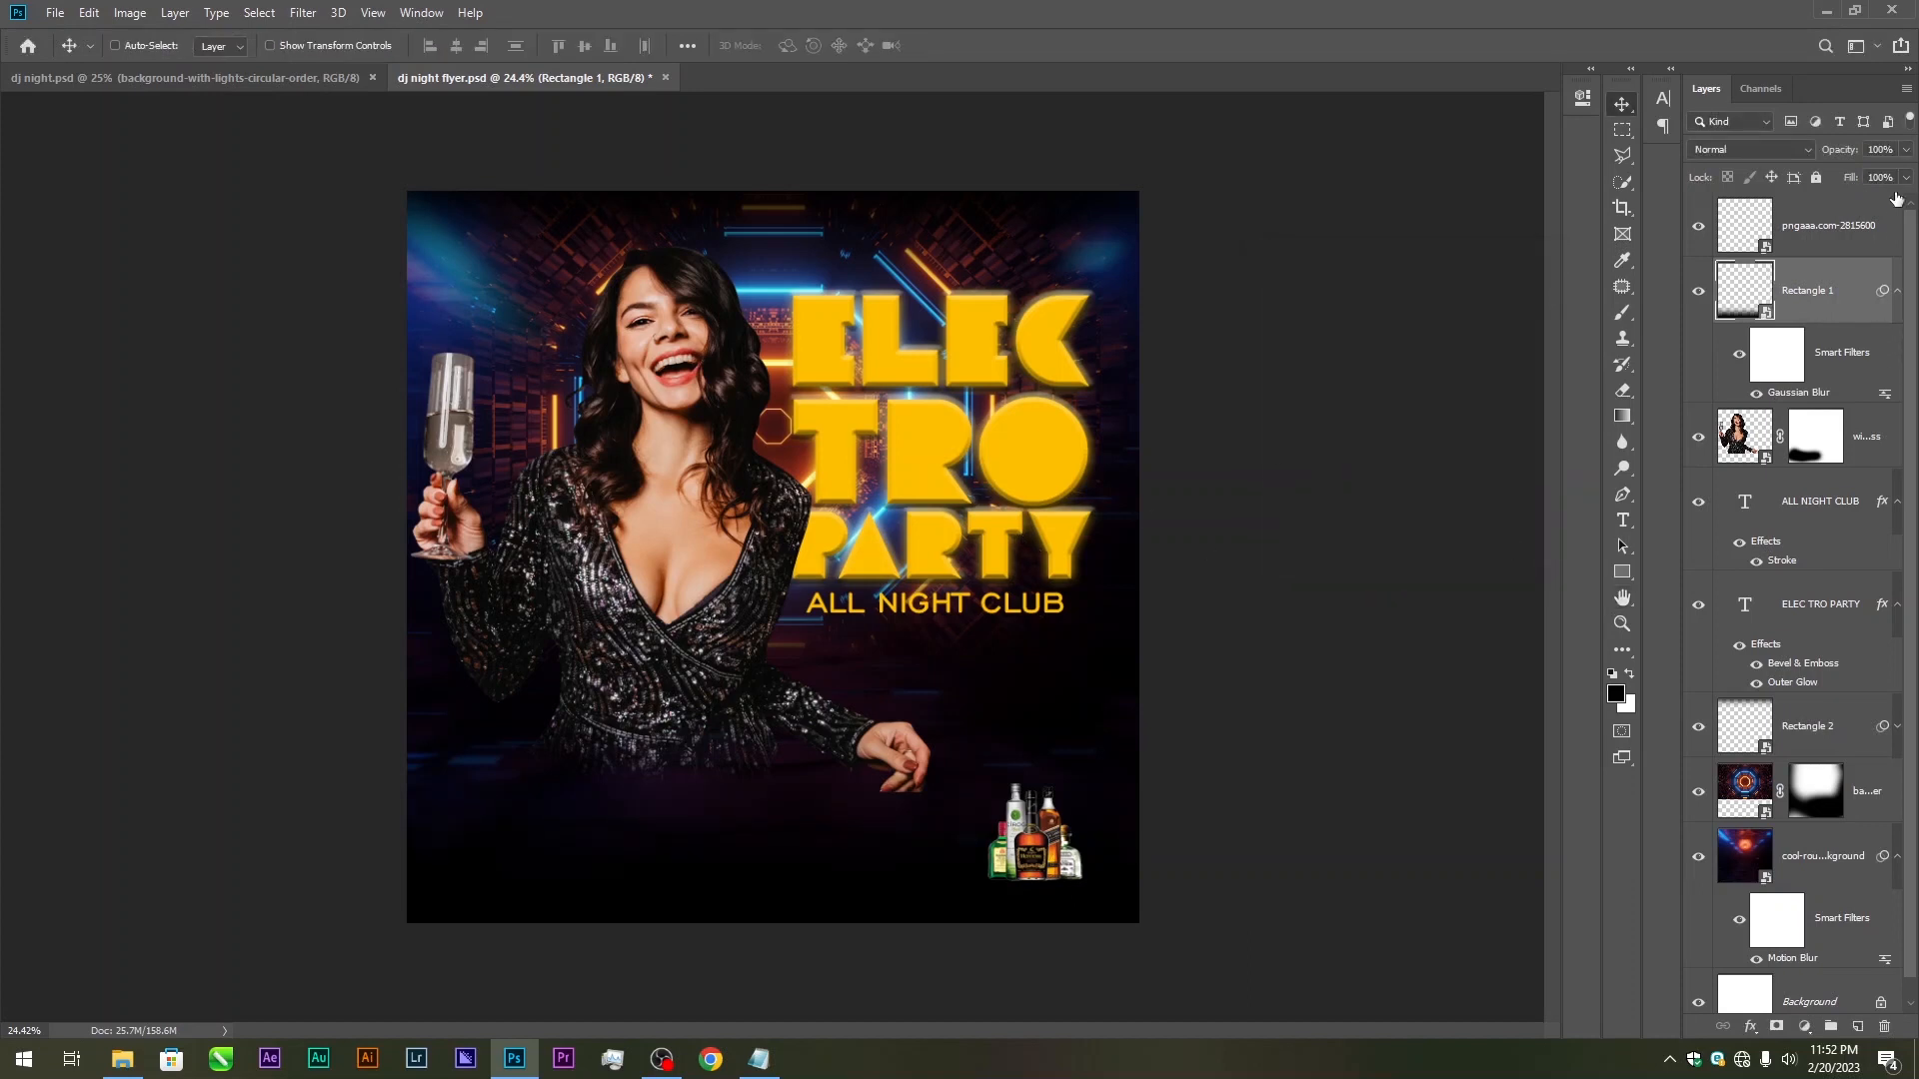
{"action": "double_click", "coordinate": [1800, 393]}
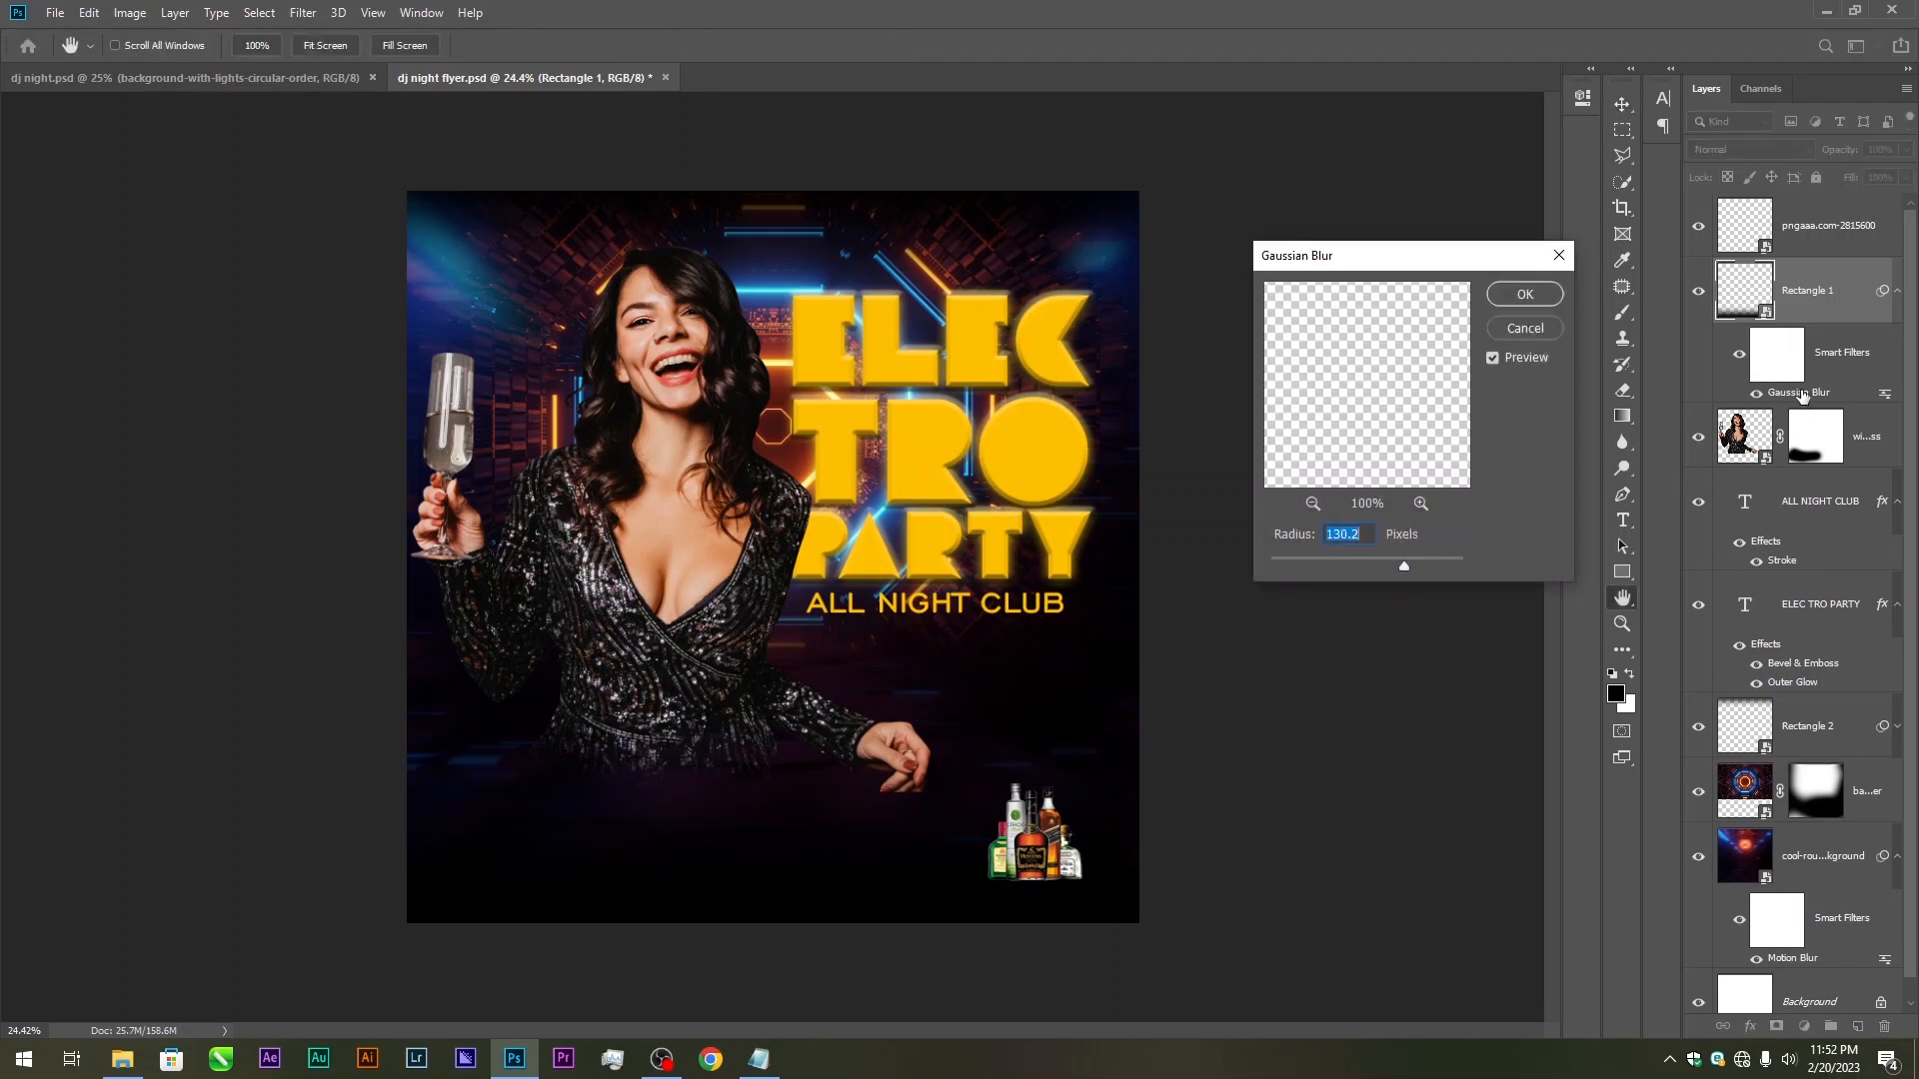
{"action": "left_click", "coordinate": [1542, 299]}
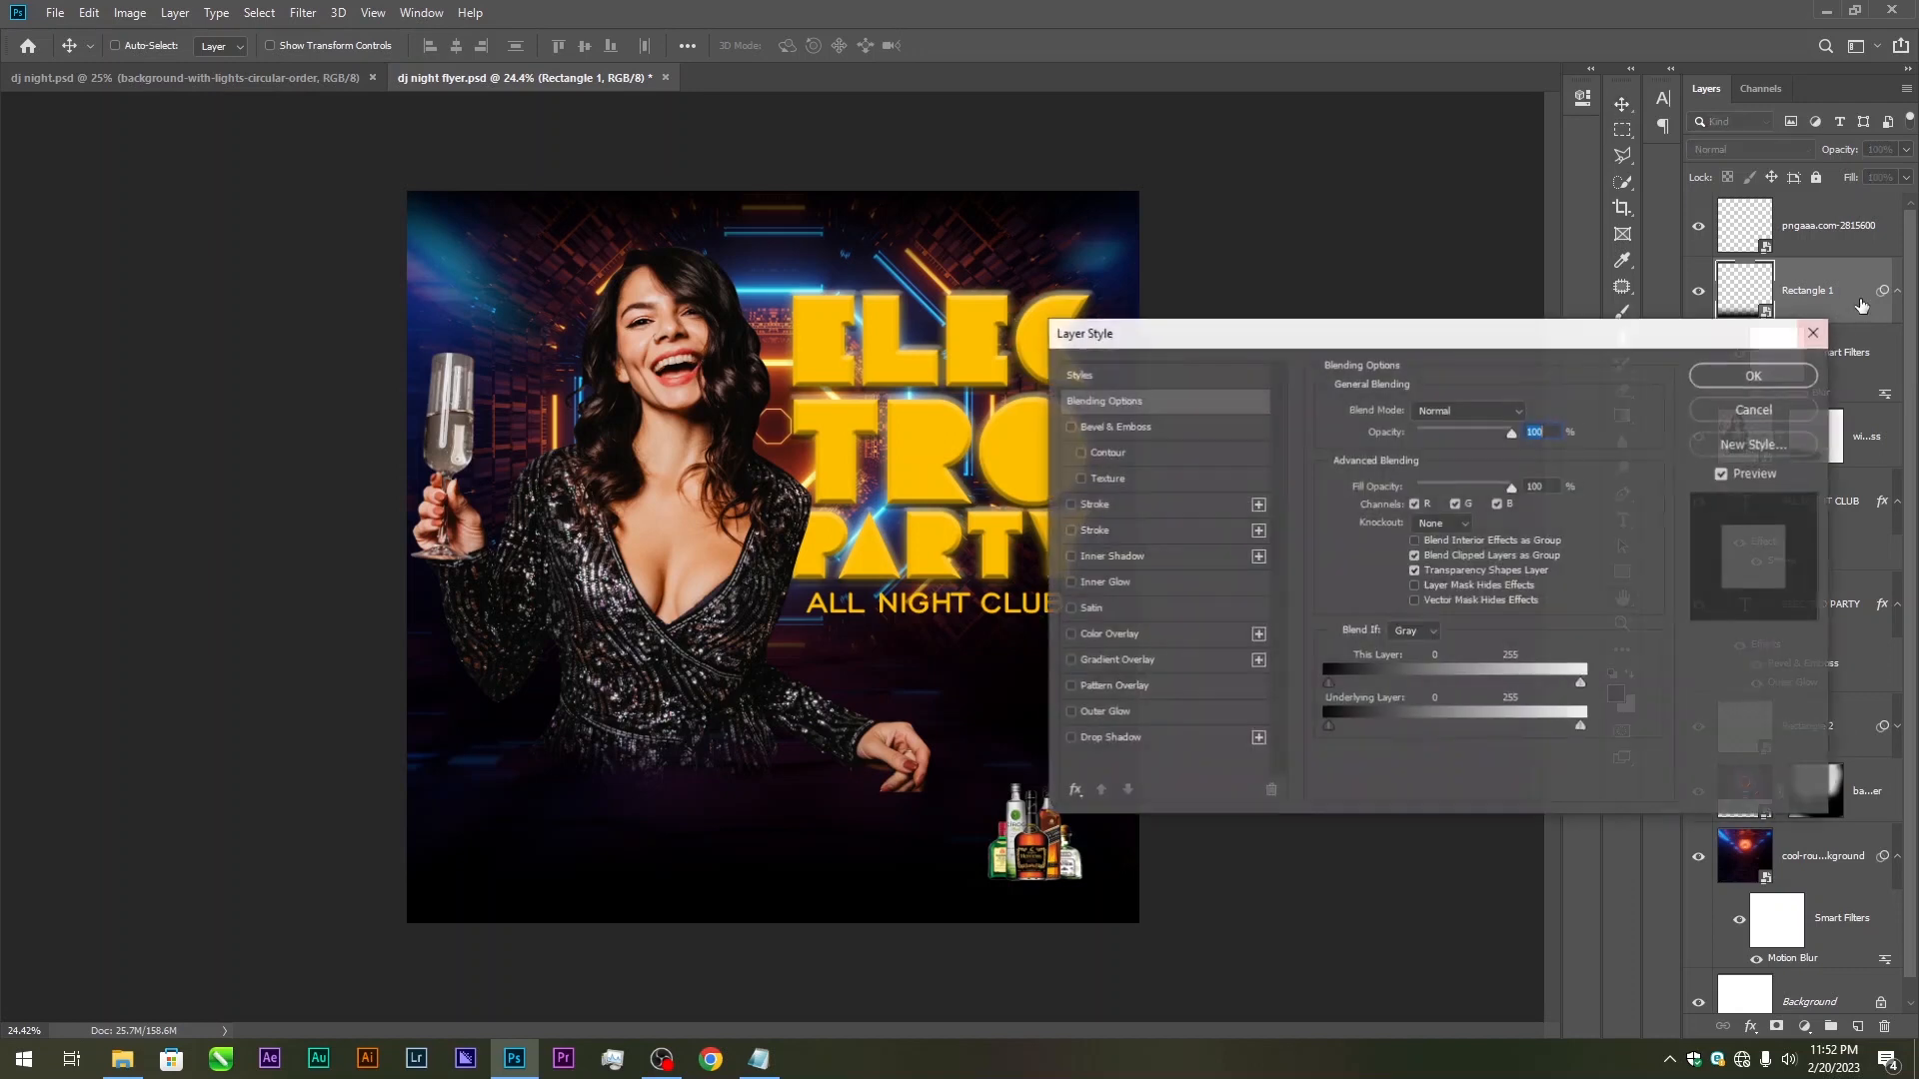
Give Rectangle 1 a dark navy Color Overlay of #04041d in Normal mode at 100% opacity and save the document
{"action": "left_click", "coordinate": [1105, 635]}
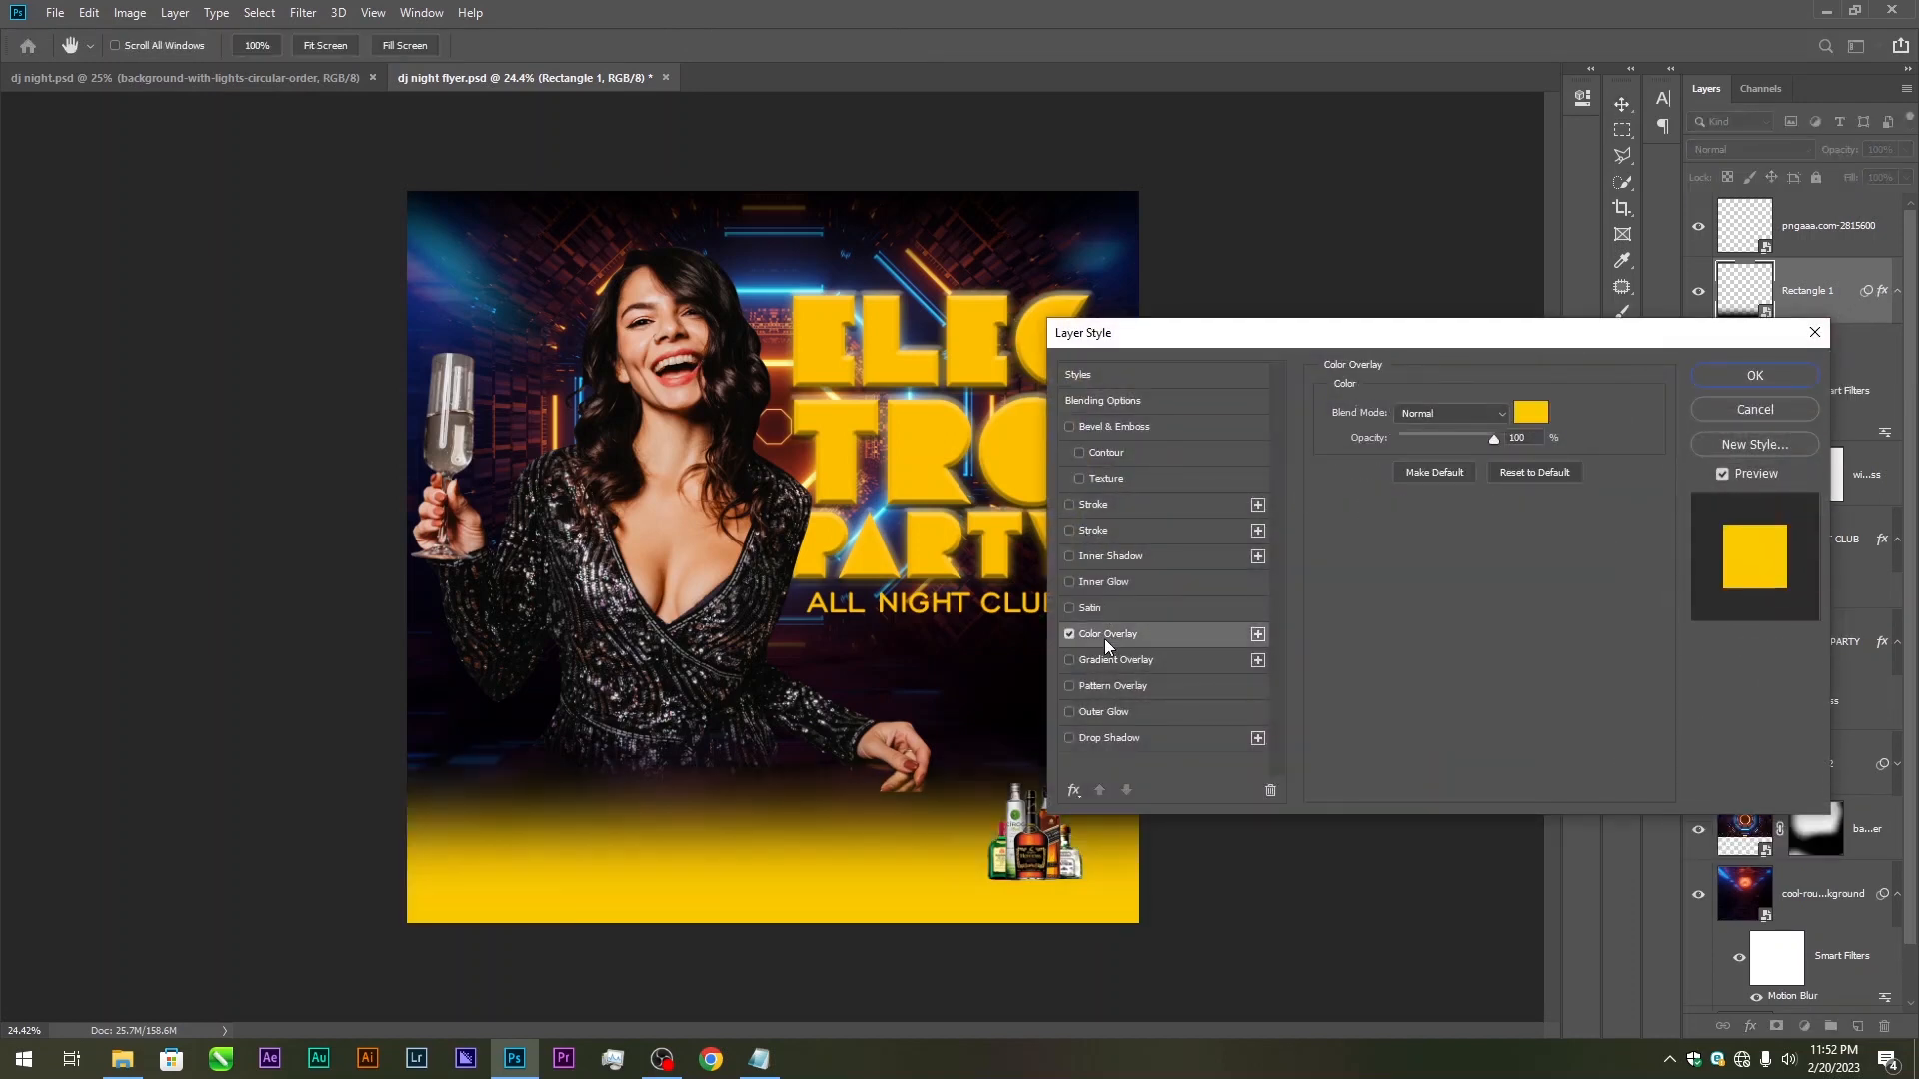
{"action": "left_click", "coordinate": [1542, 416]}
{"action": "left_click", "coordinate": [756, 254]}
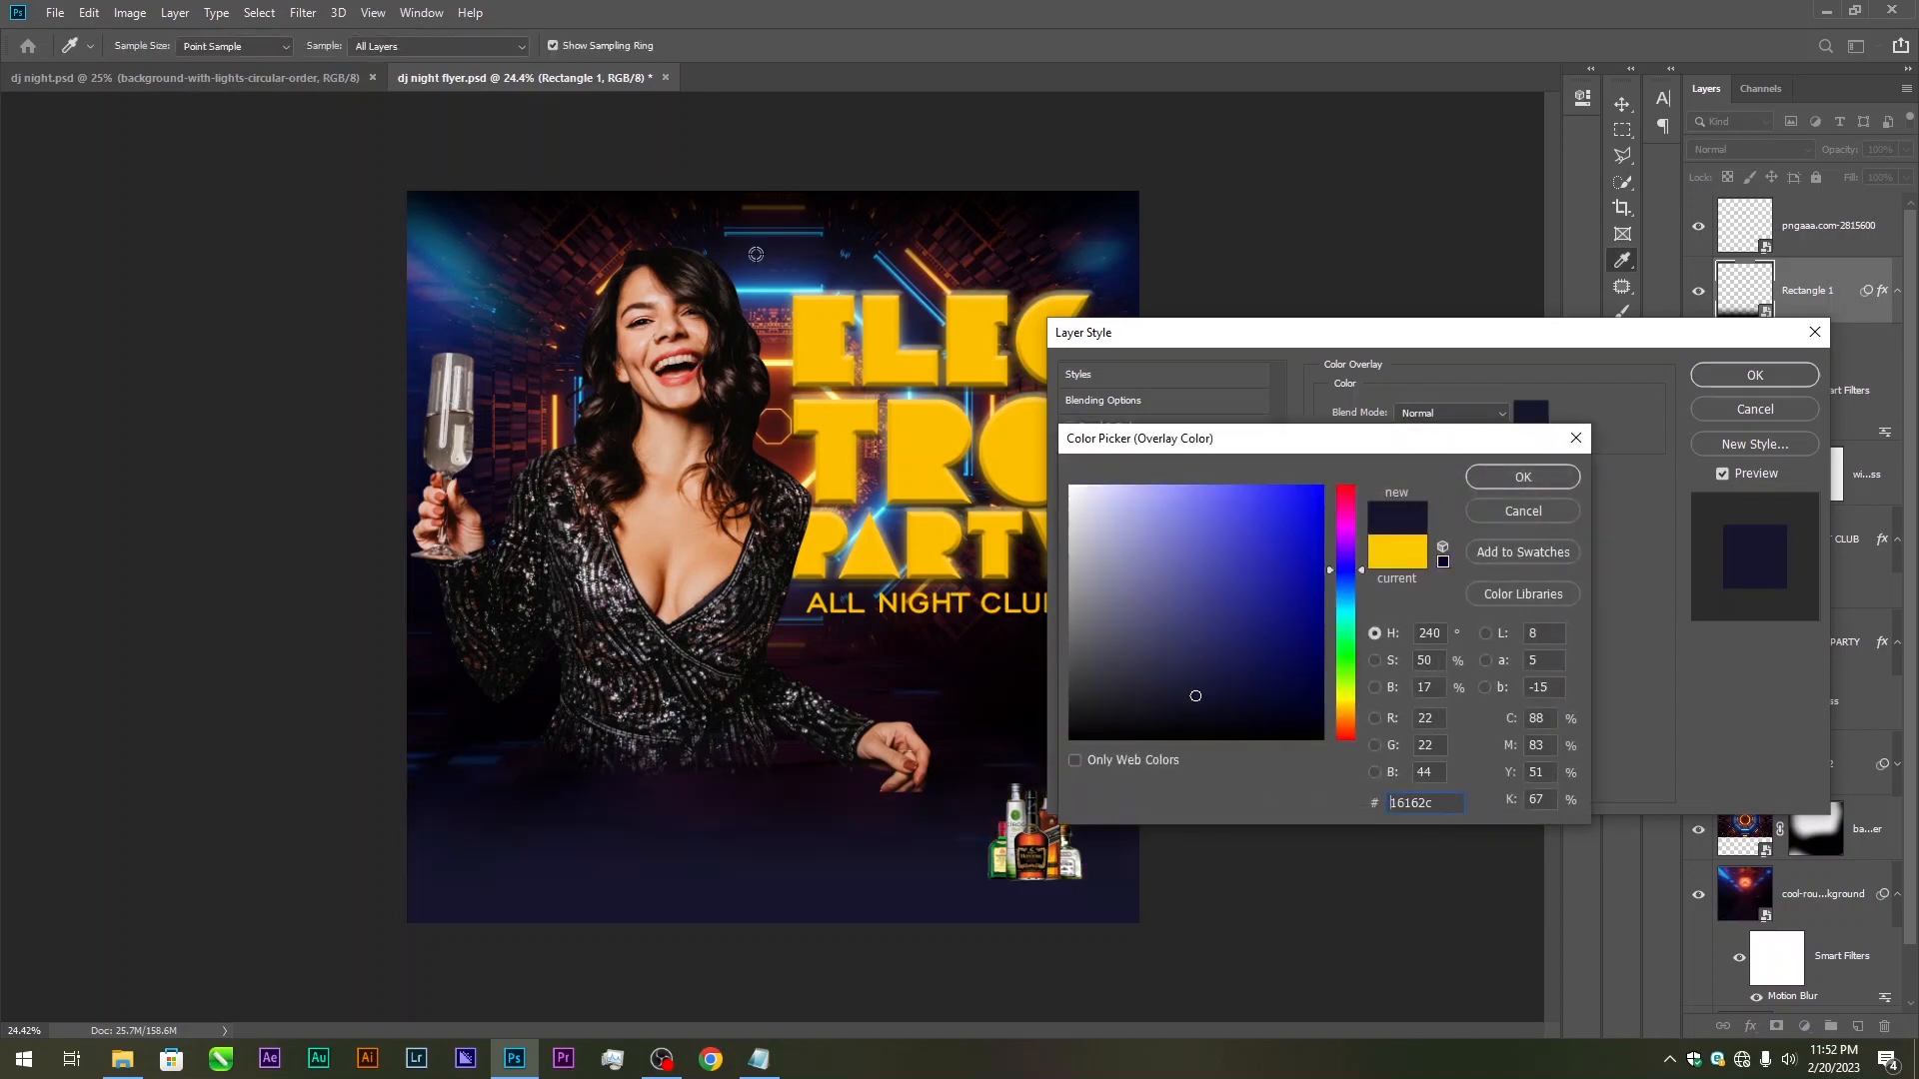
{"action": "left_click", "coordinate": [1286, 687]}
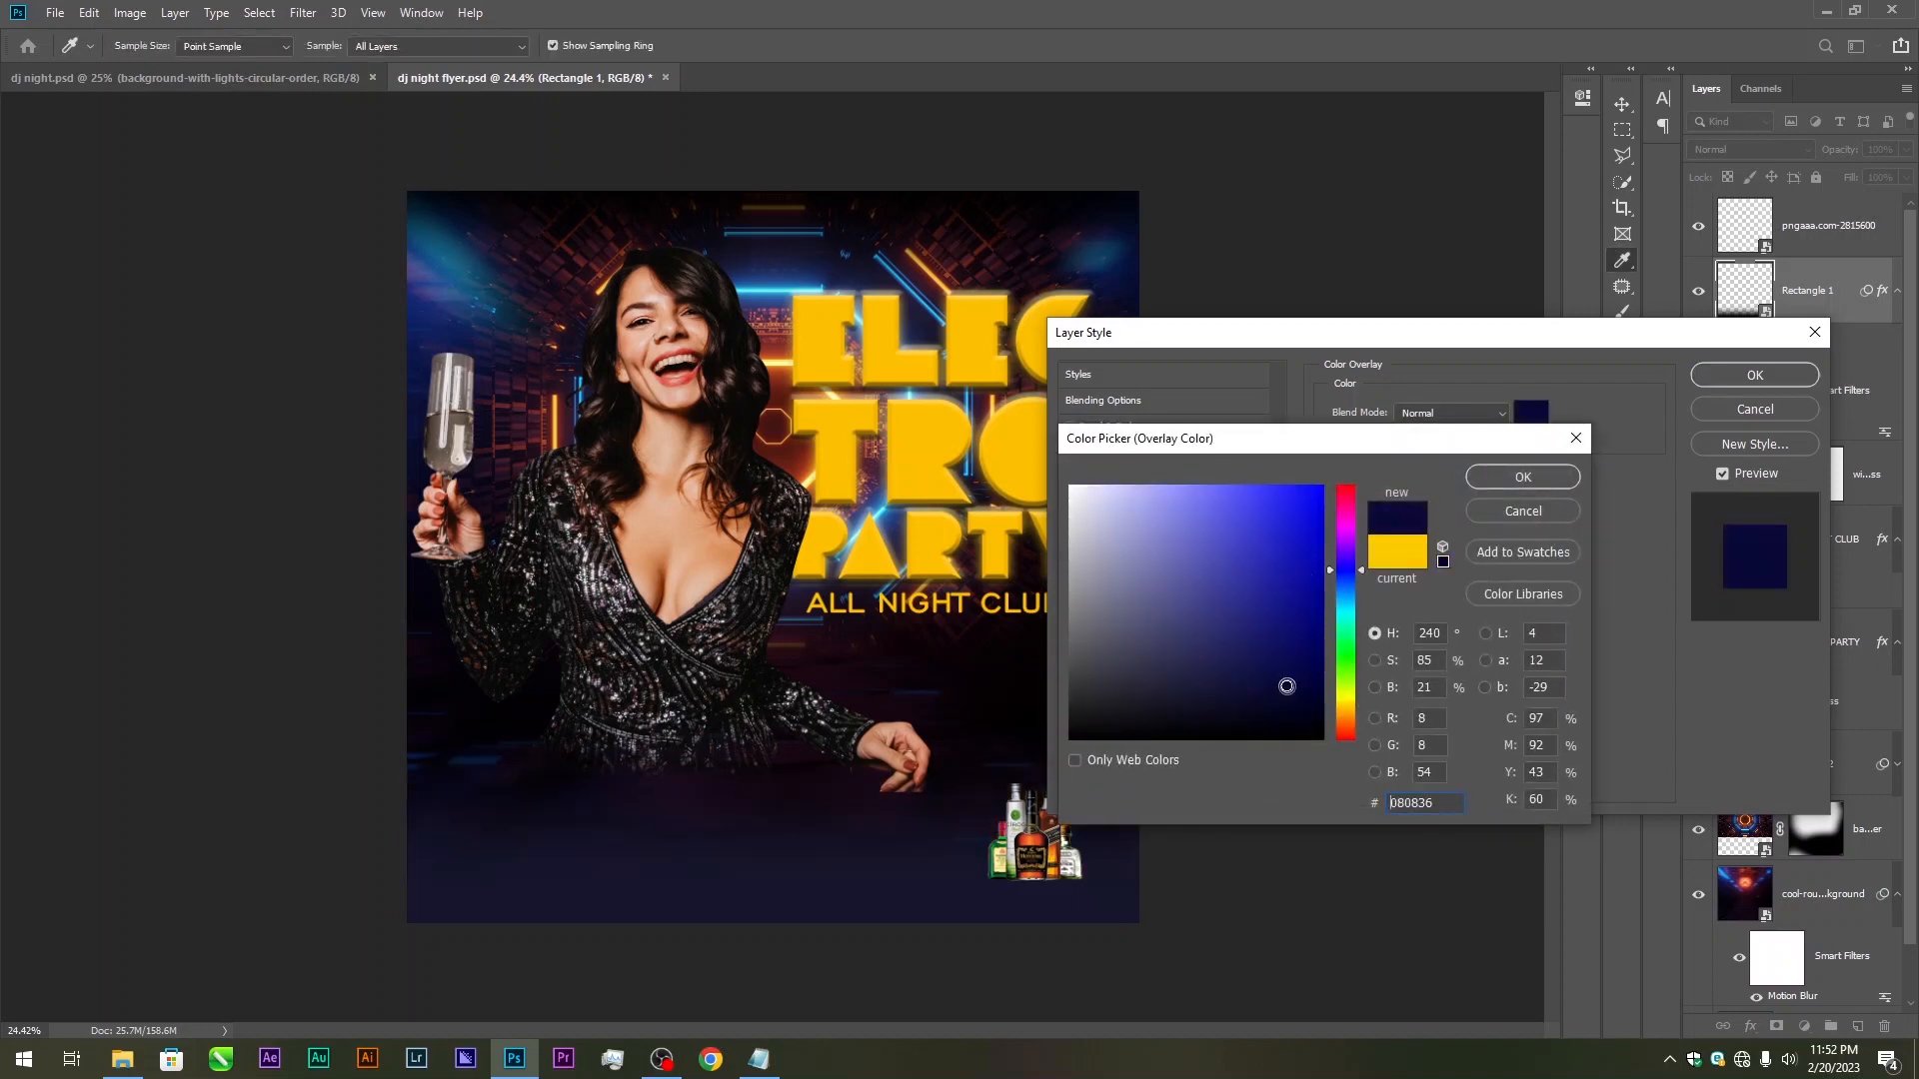
{"action": "left_click_drag", "start_coordinate": [1286, 687], "coordinate": [1287, 712]}
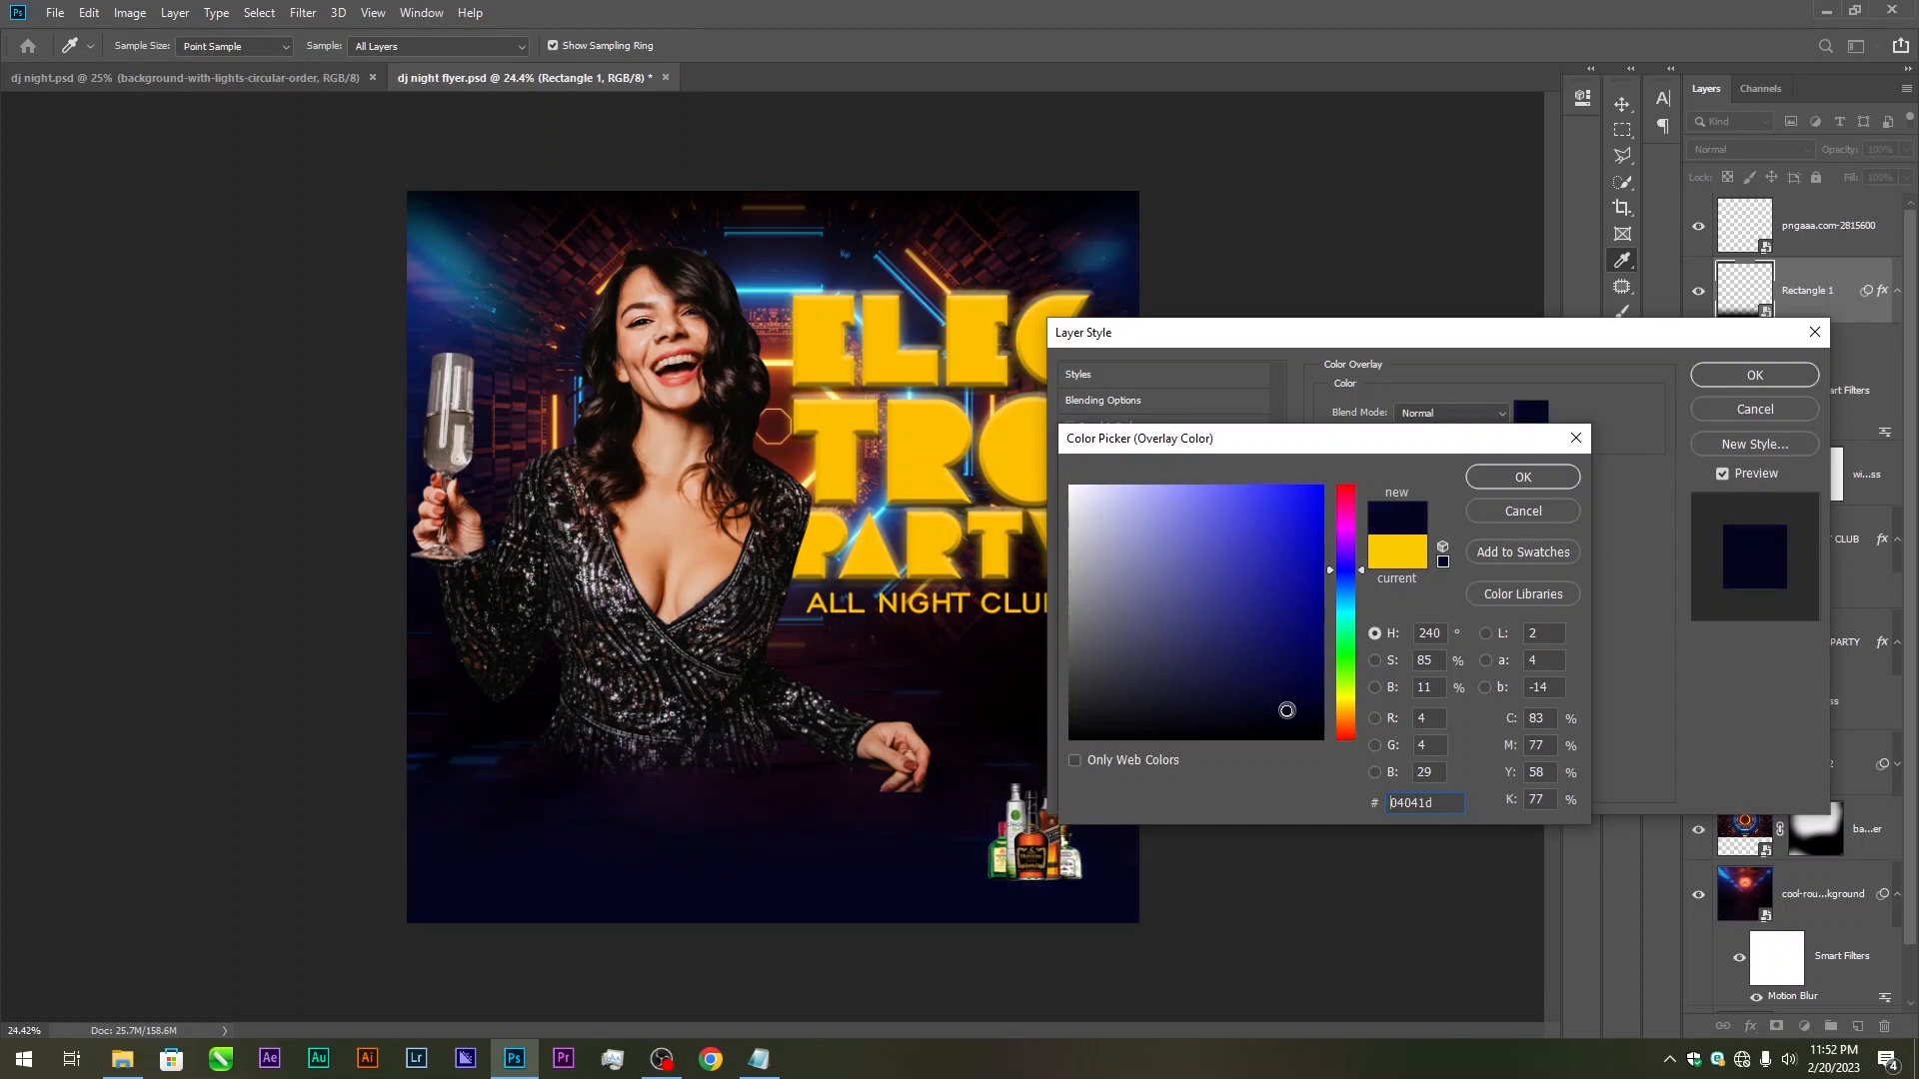
{"action": "left_click", "coordinate": [1555, 474]}
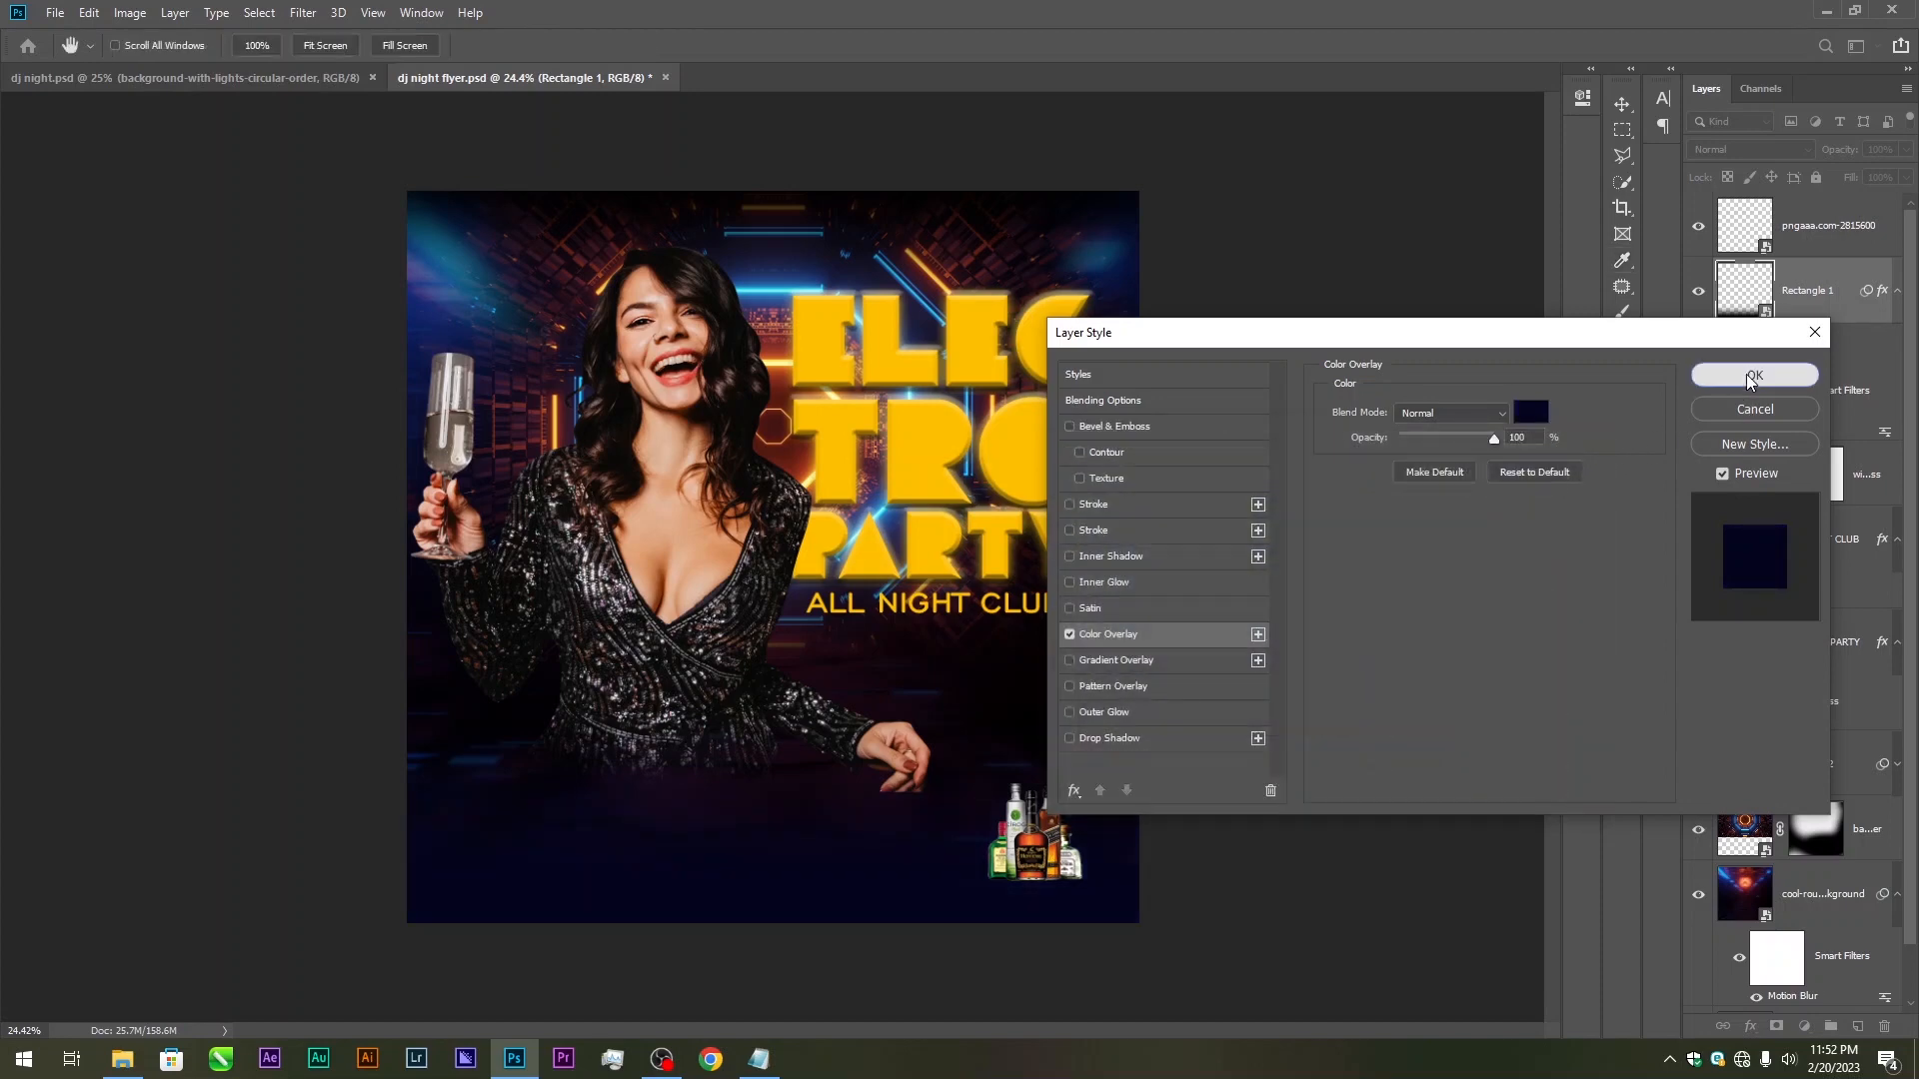
{"action": "left_click", "coordinate": [1747, 373]}
{"action": "scroll", "coordinate": [978, 780], "scroll_direction": "down", "scroll_amount": 3}
{"action": "key", "text": "ctrl+s"}
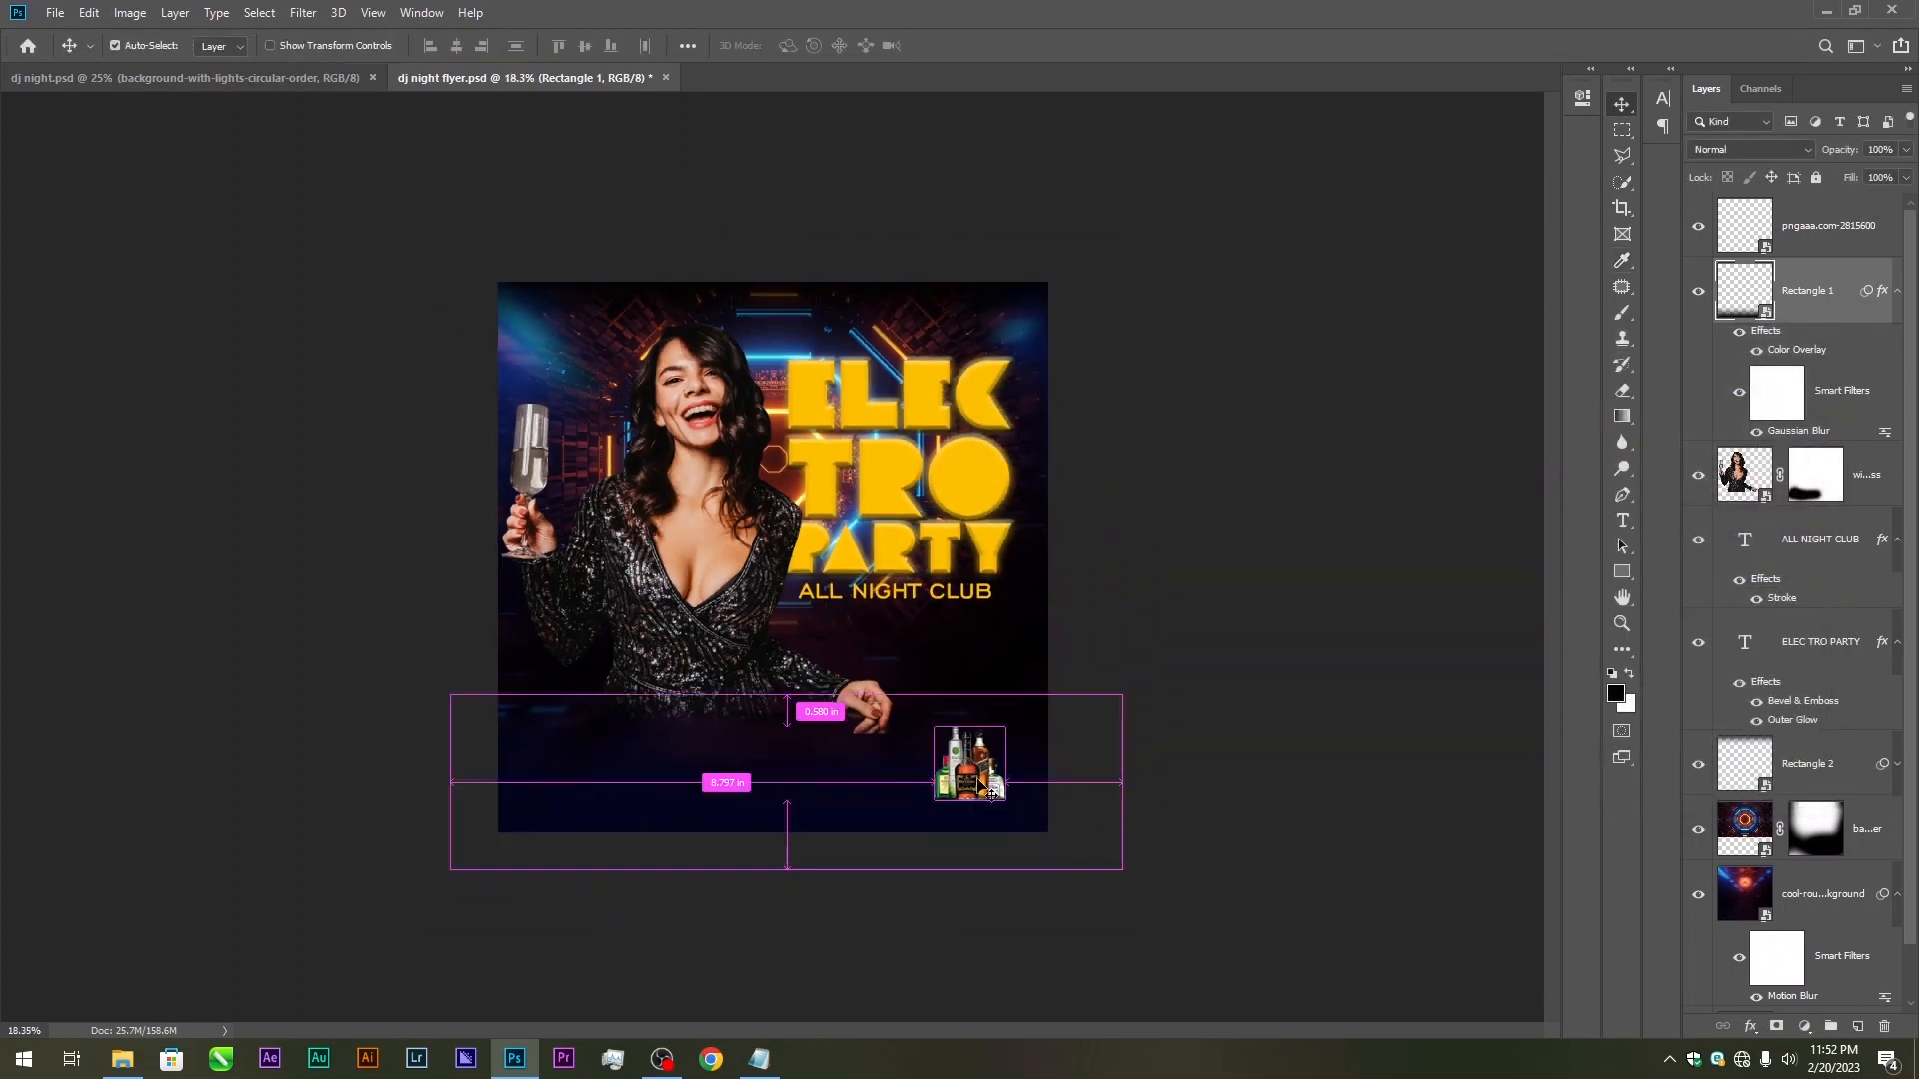
Add the text GRAFITORIALS STUDIO in EngraversGothic BT above the woman's head, on a layer above the ALL NIGHT CLUB text
{"action": "scroll", "coordinate": [929, 627], "scroll_direction": "up", "scroll_amount": 2}
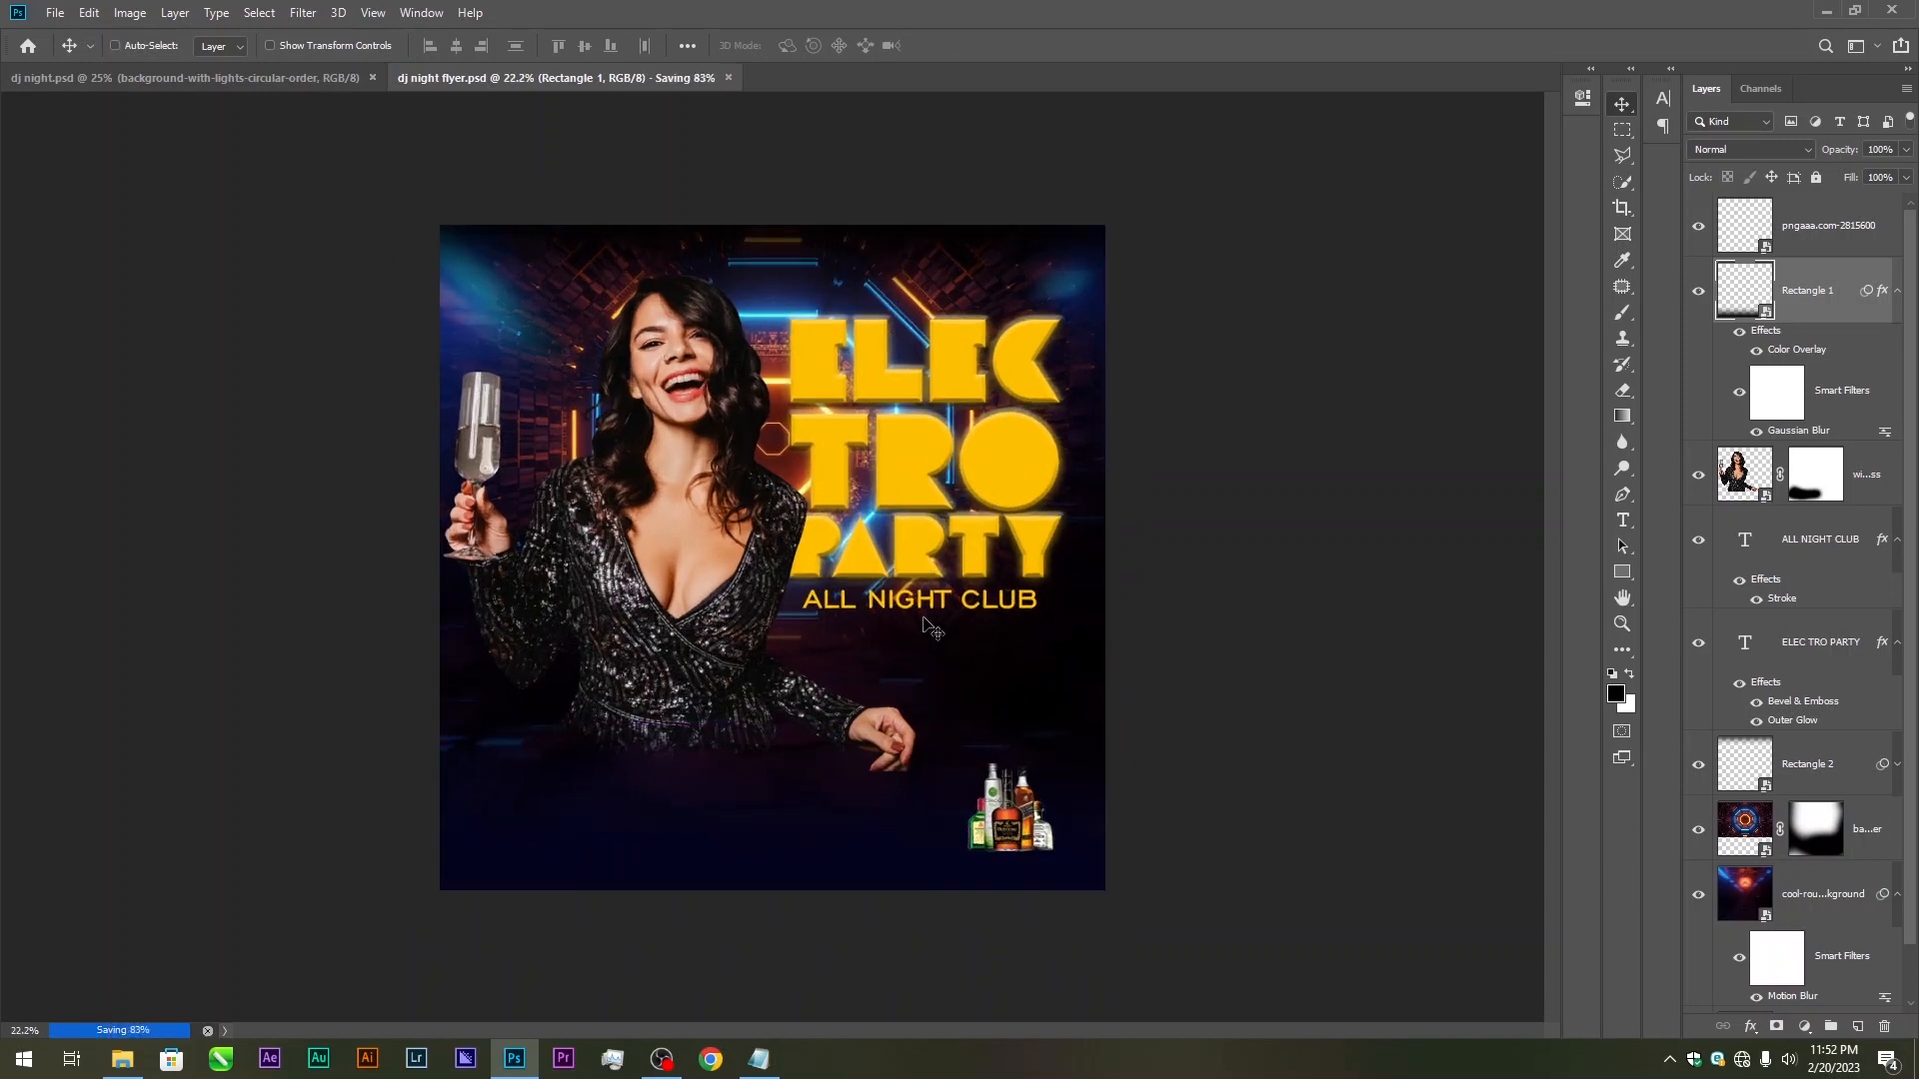
{"action": "scroll", "coordinate": [929, 627], "scroll_direction": "up", "scroll_amount": 1}
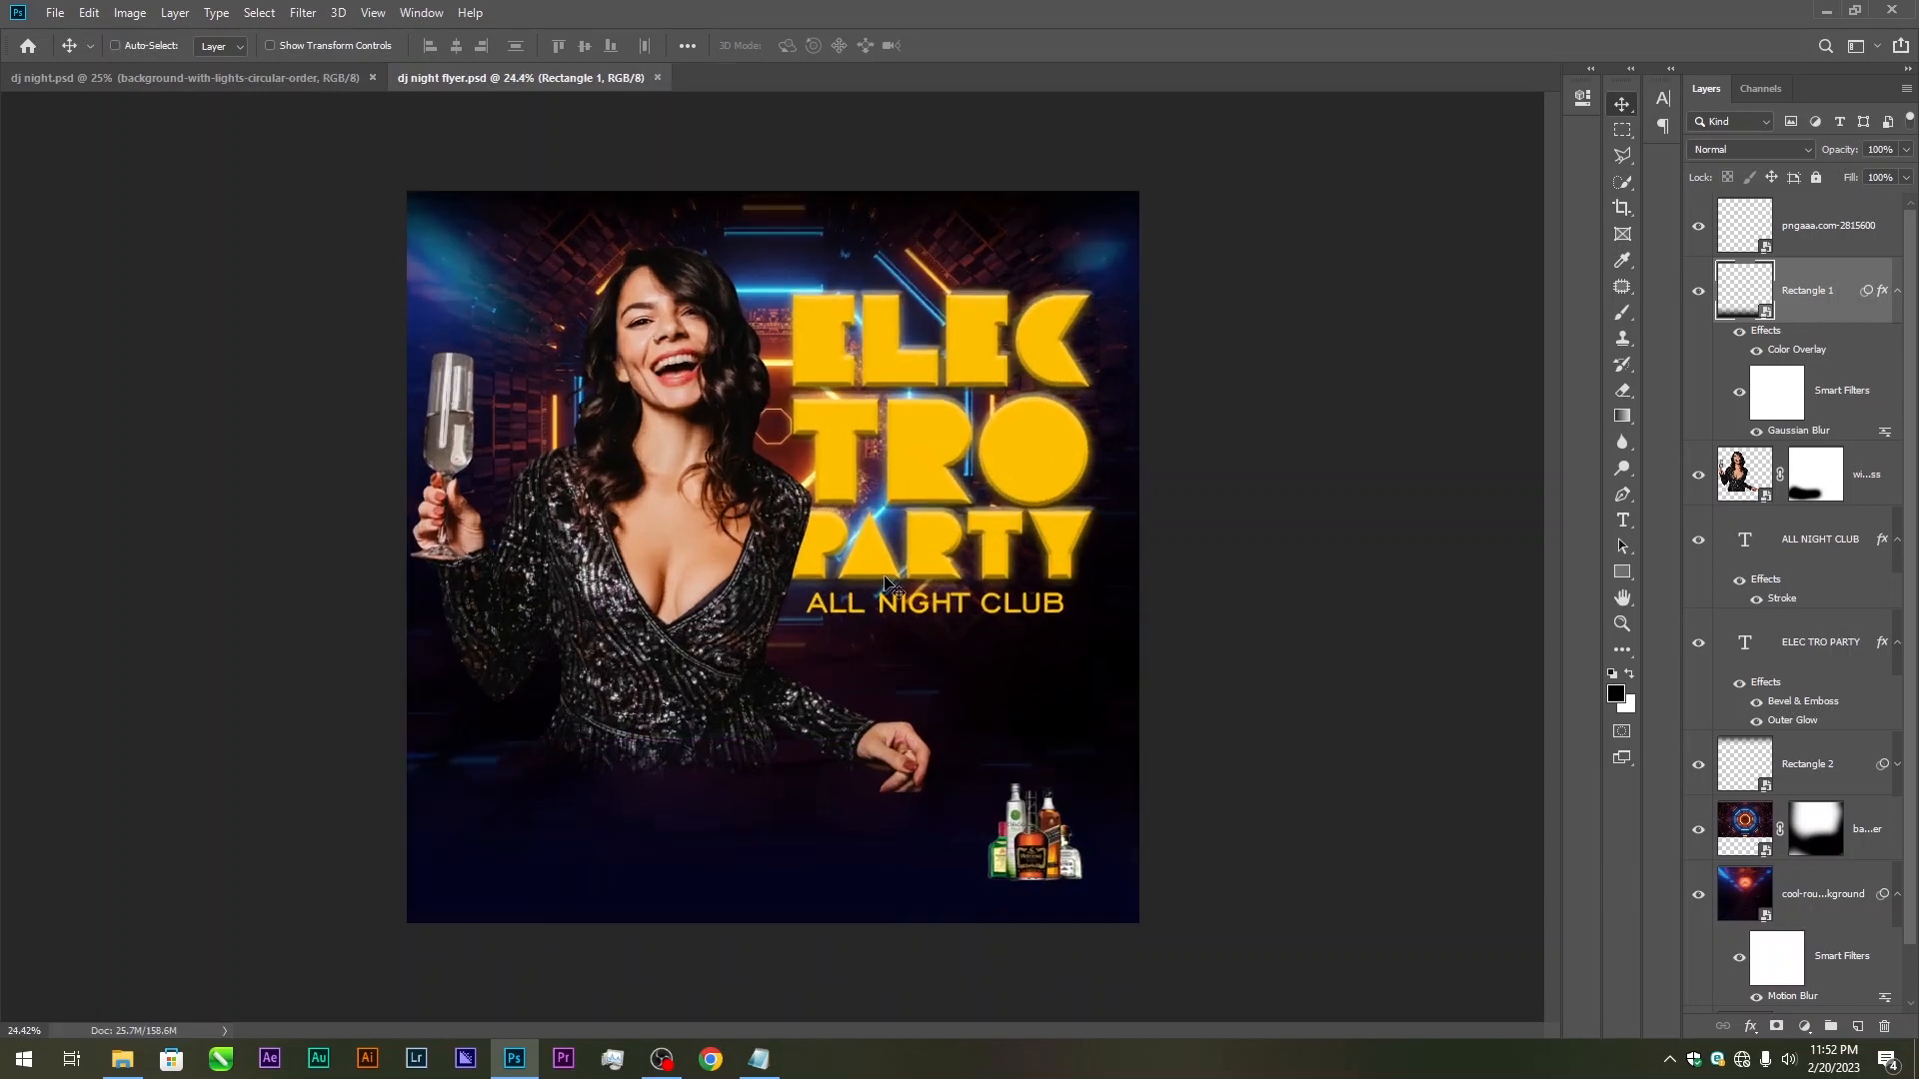
{"action": "left_click", "coordinate": [1624, 520]}
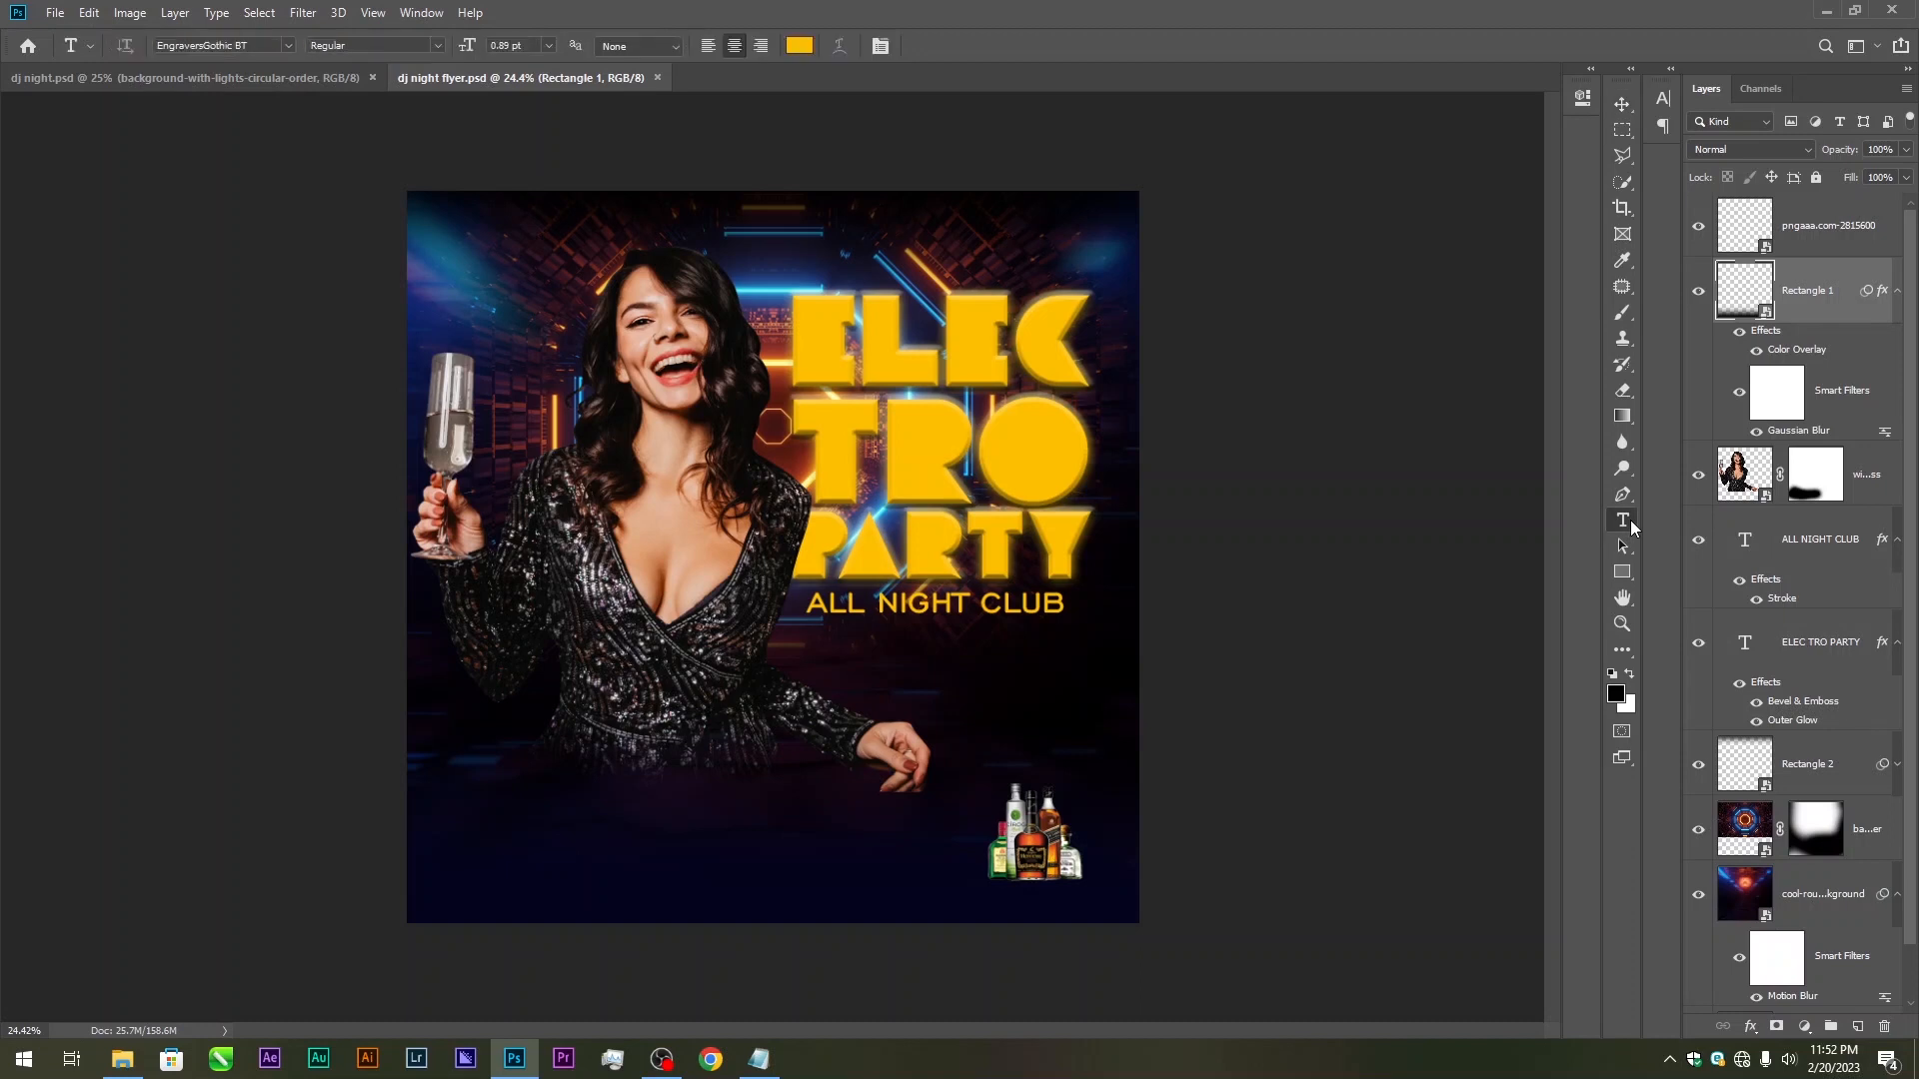
{"action": "left_click", "coordinate": [1819, 544]}
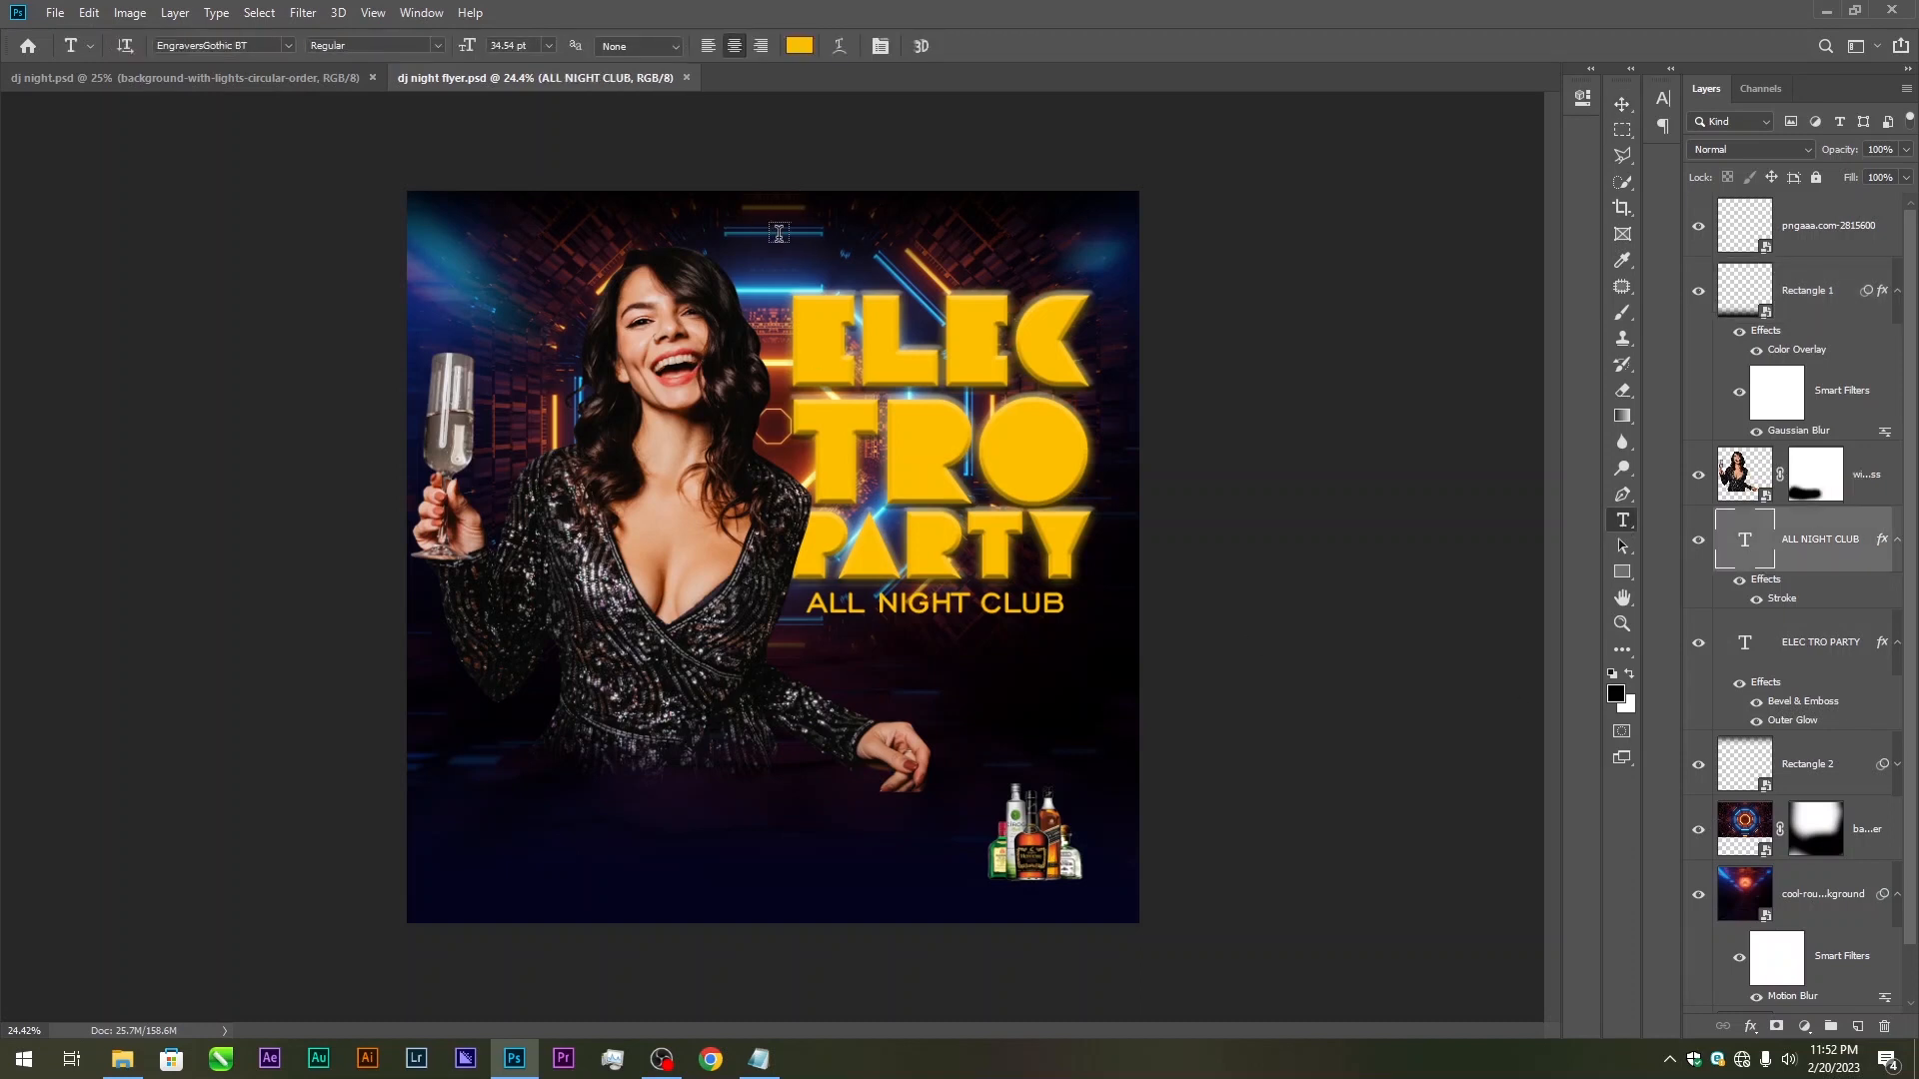
{"action": "left_click", "coordinate": [661, 216]}
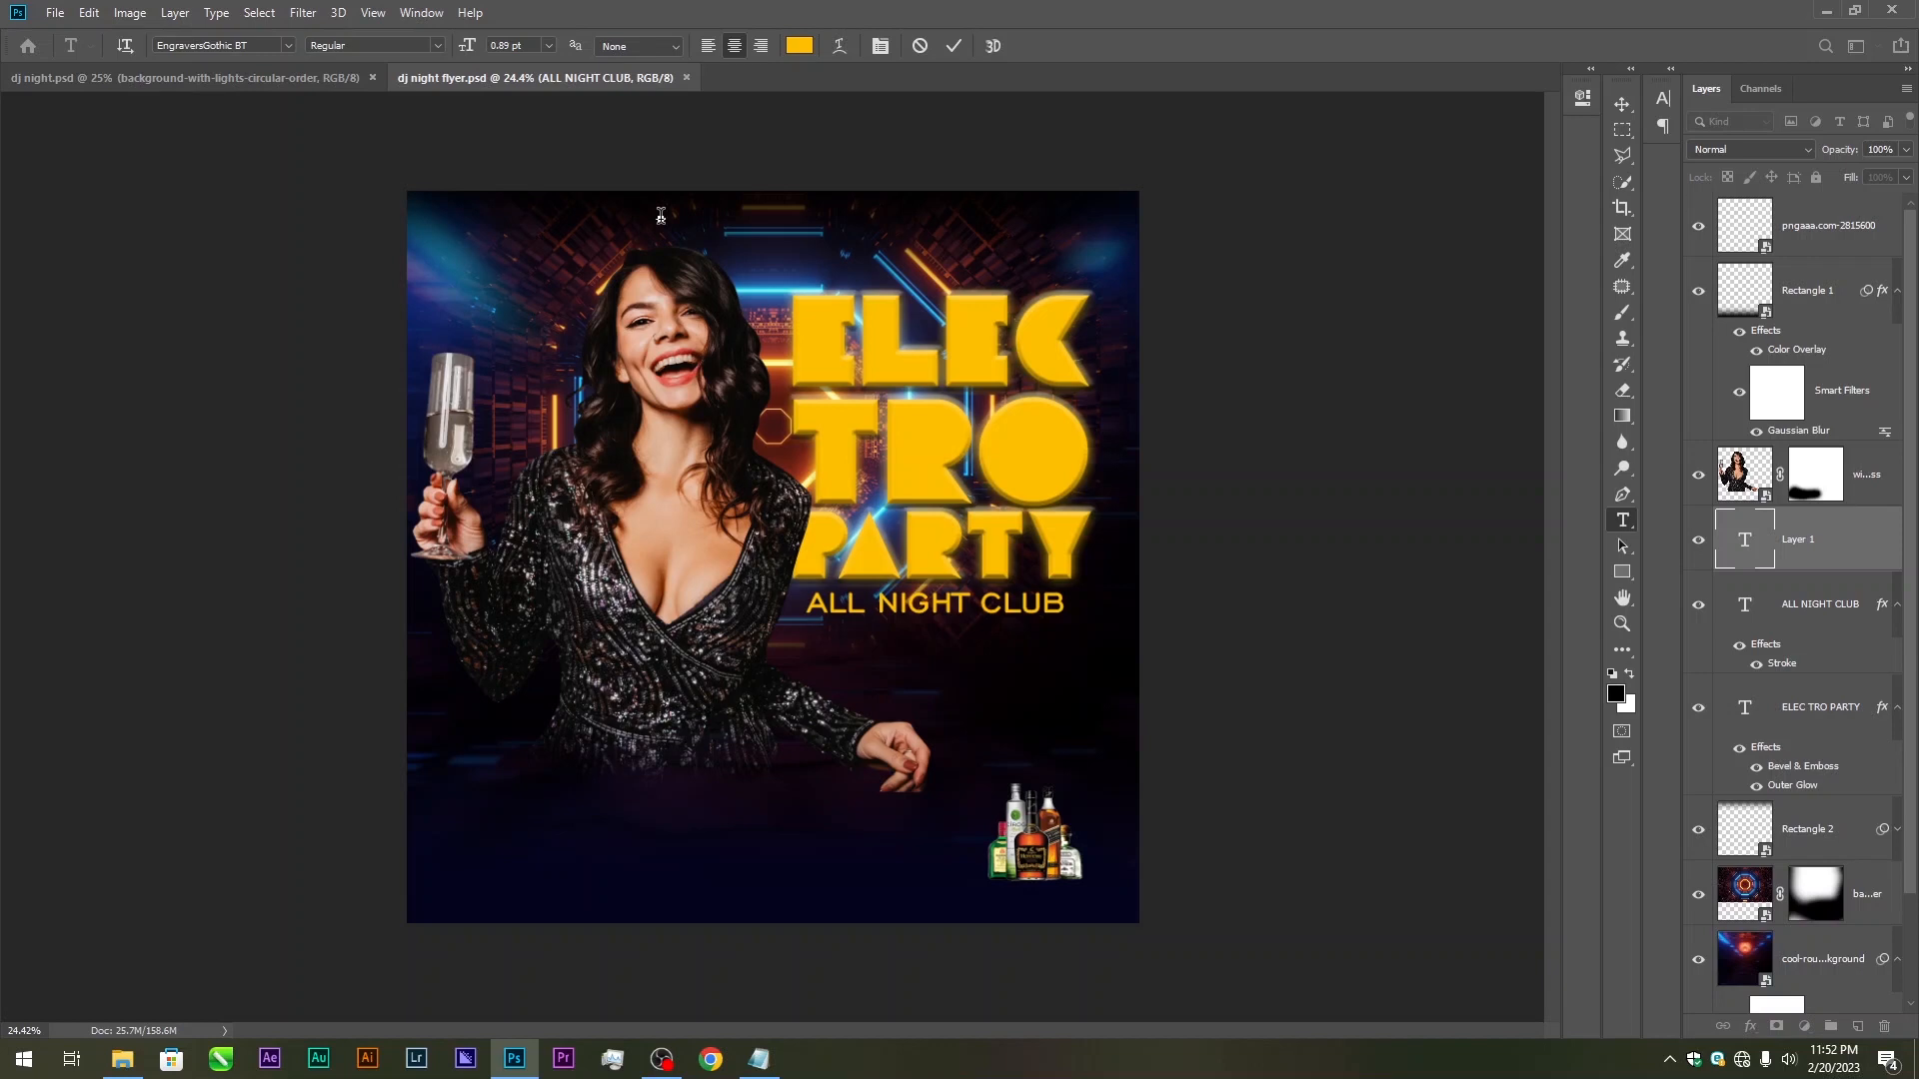
{"action": "left_click", "coordinate": [955, 46]}
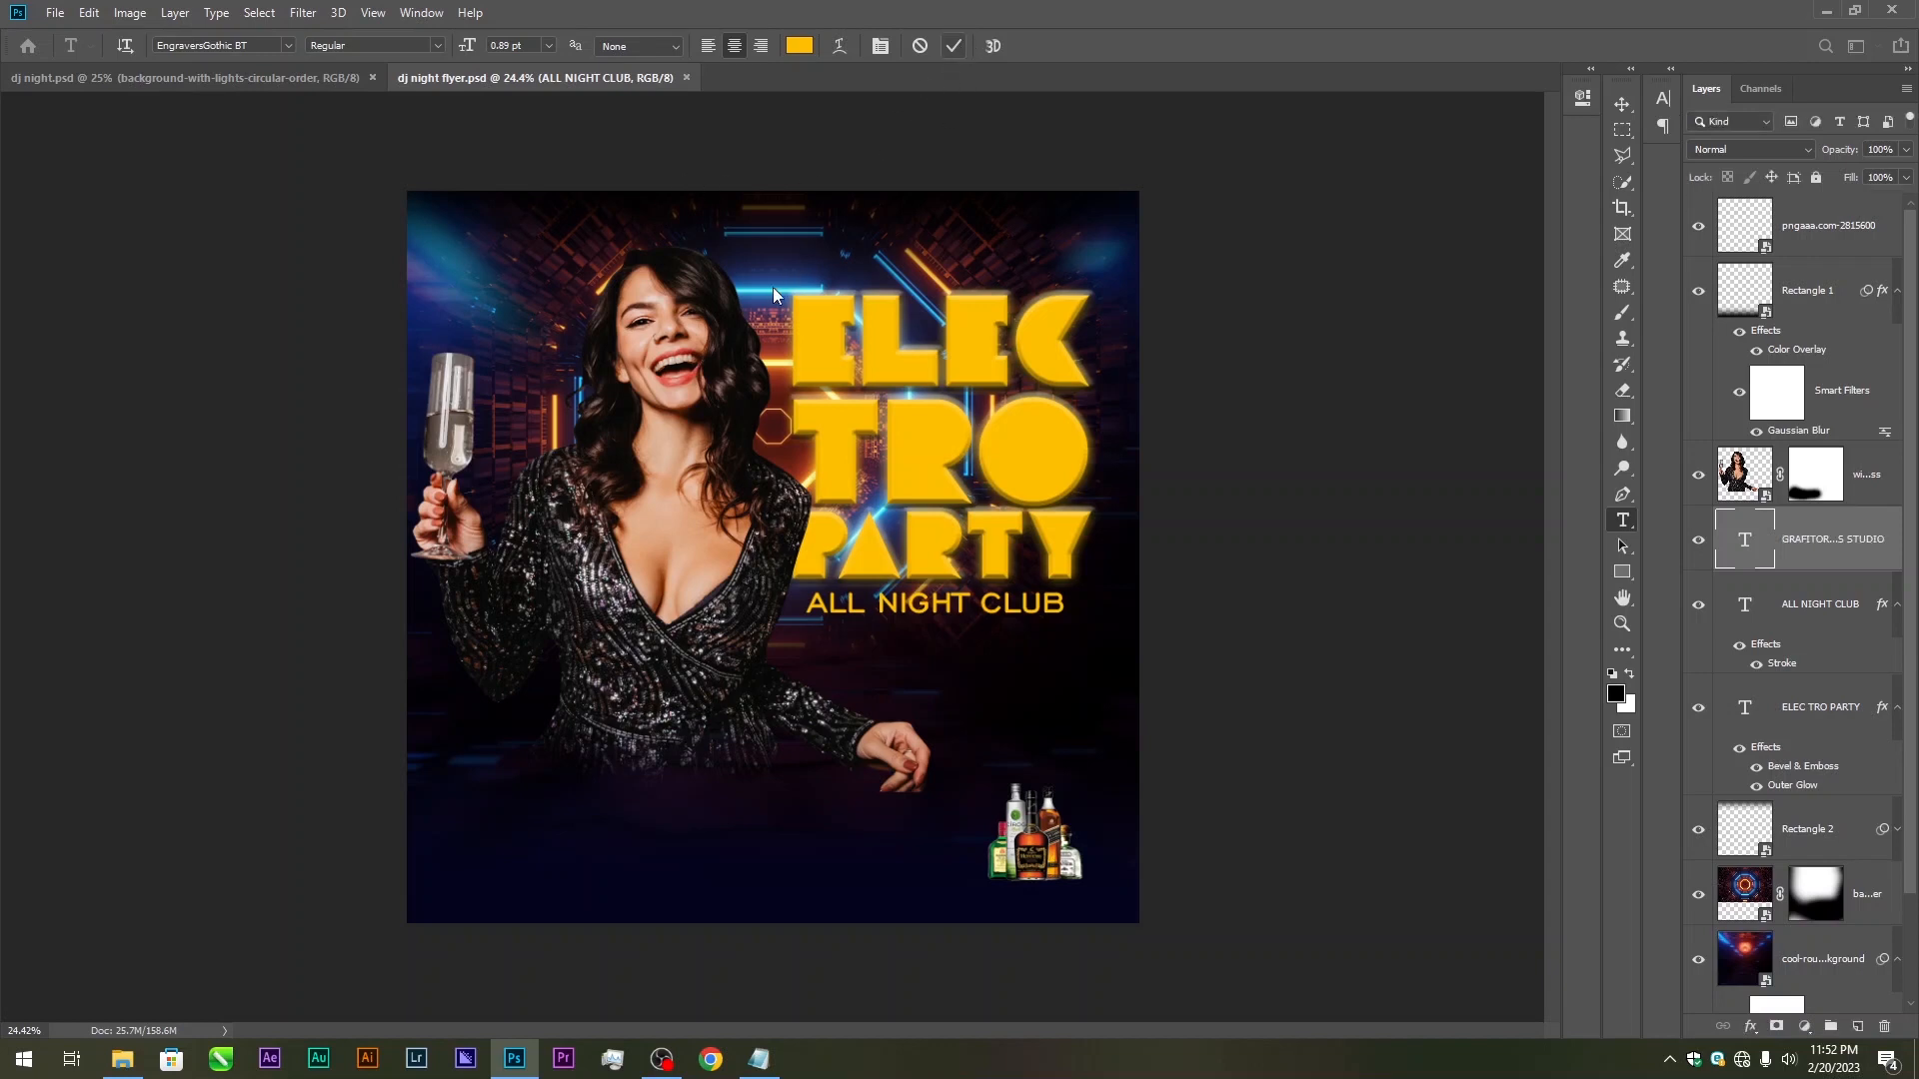
Enlarge the GRAFITORIALS STUDIO text to about 23.42 pt with Free Transform near the flyer's top edge
{"action": "key", "text": "ctrl+t"}
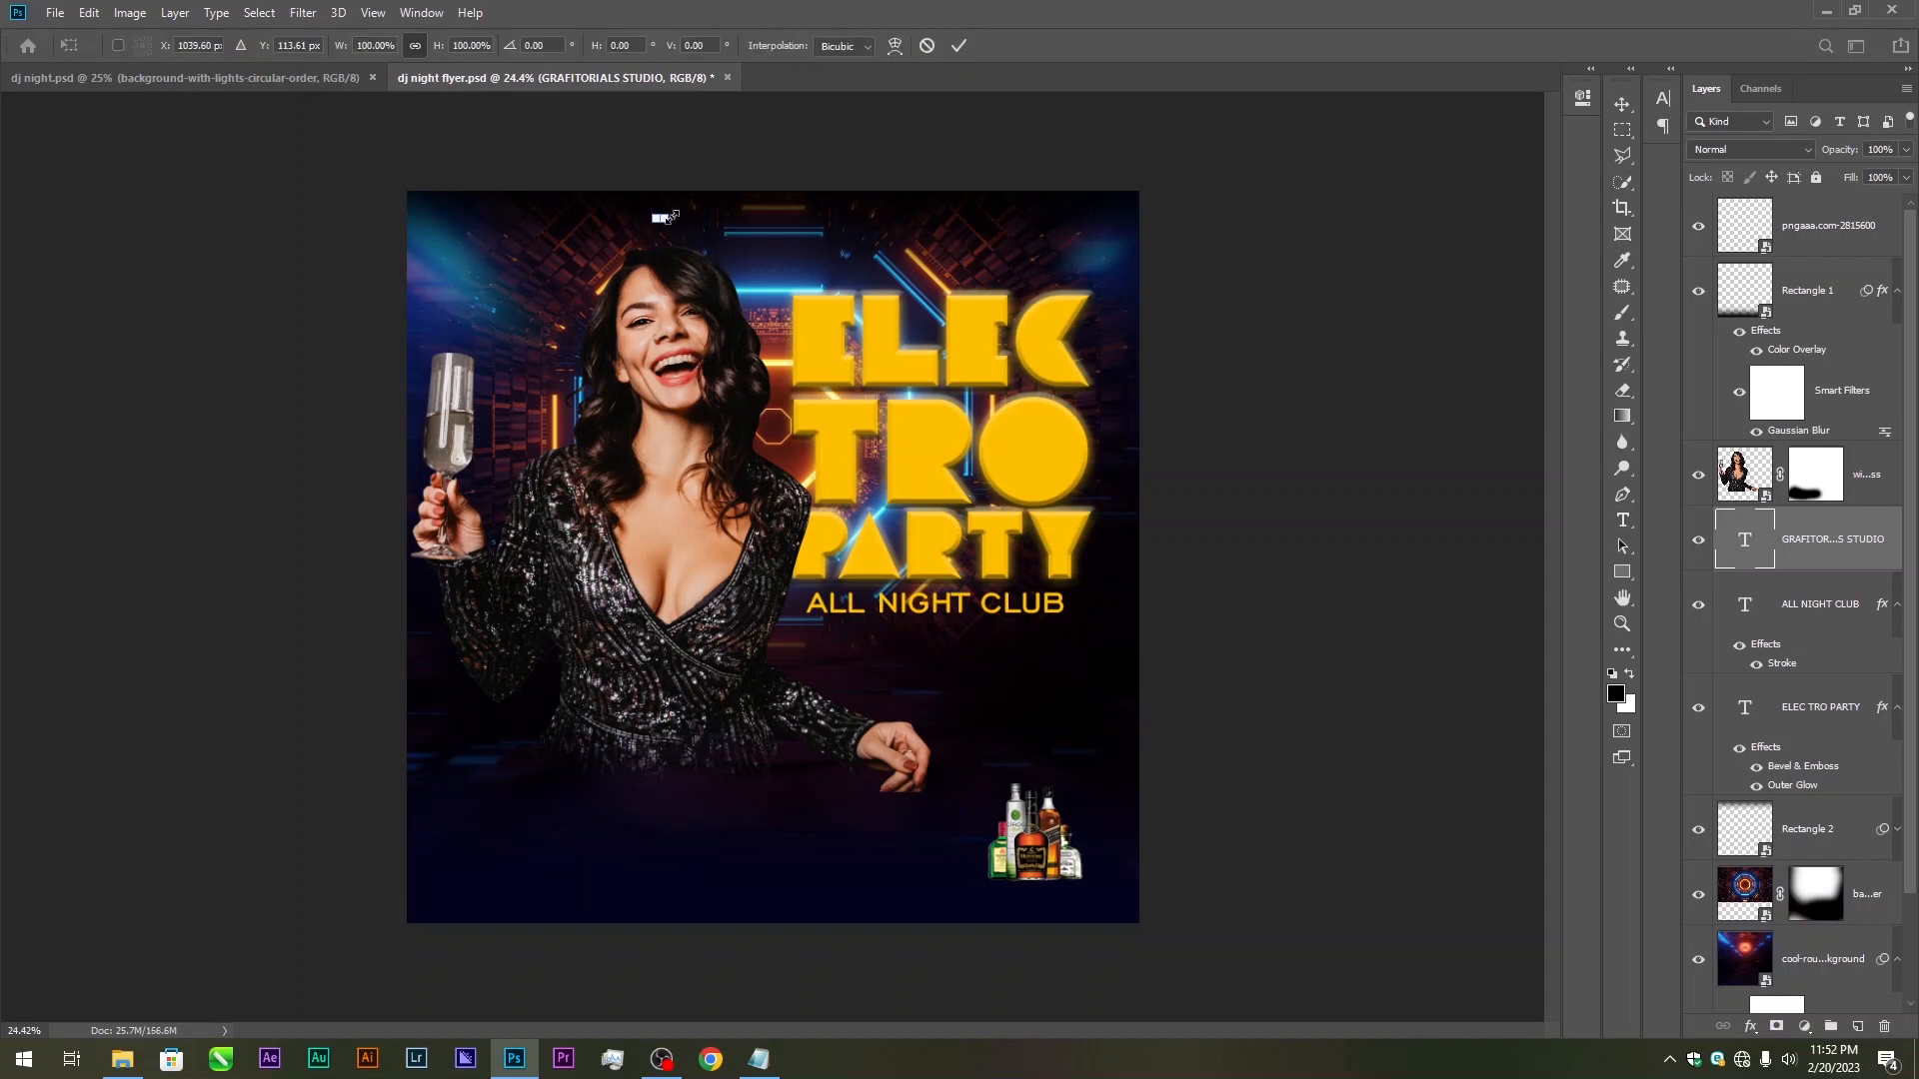
{"action": "left_click_drag", "start_coordinate": [671, 210], "coordinate": [880, 193]}
{"action": "key", "text": "Return"}
{"action": "left_click", "coordinate": [1621, 104]}
Add the text Presents in EngraversGothic BT and enlarge it to fit just beneath the GRAFITORIALS STUDIO line
{"action": "key", "text": "t"}
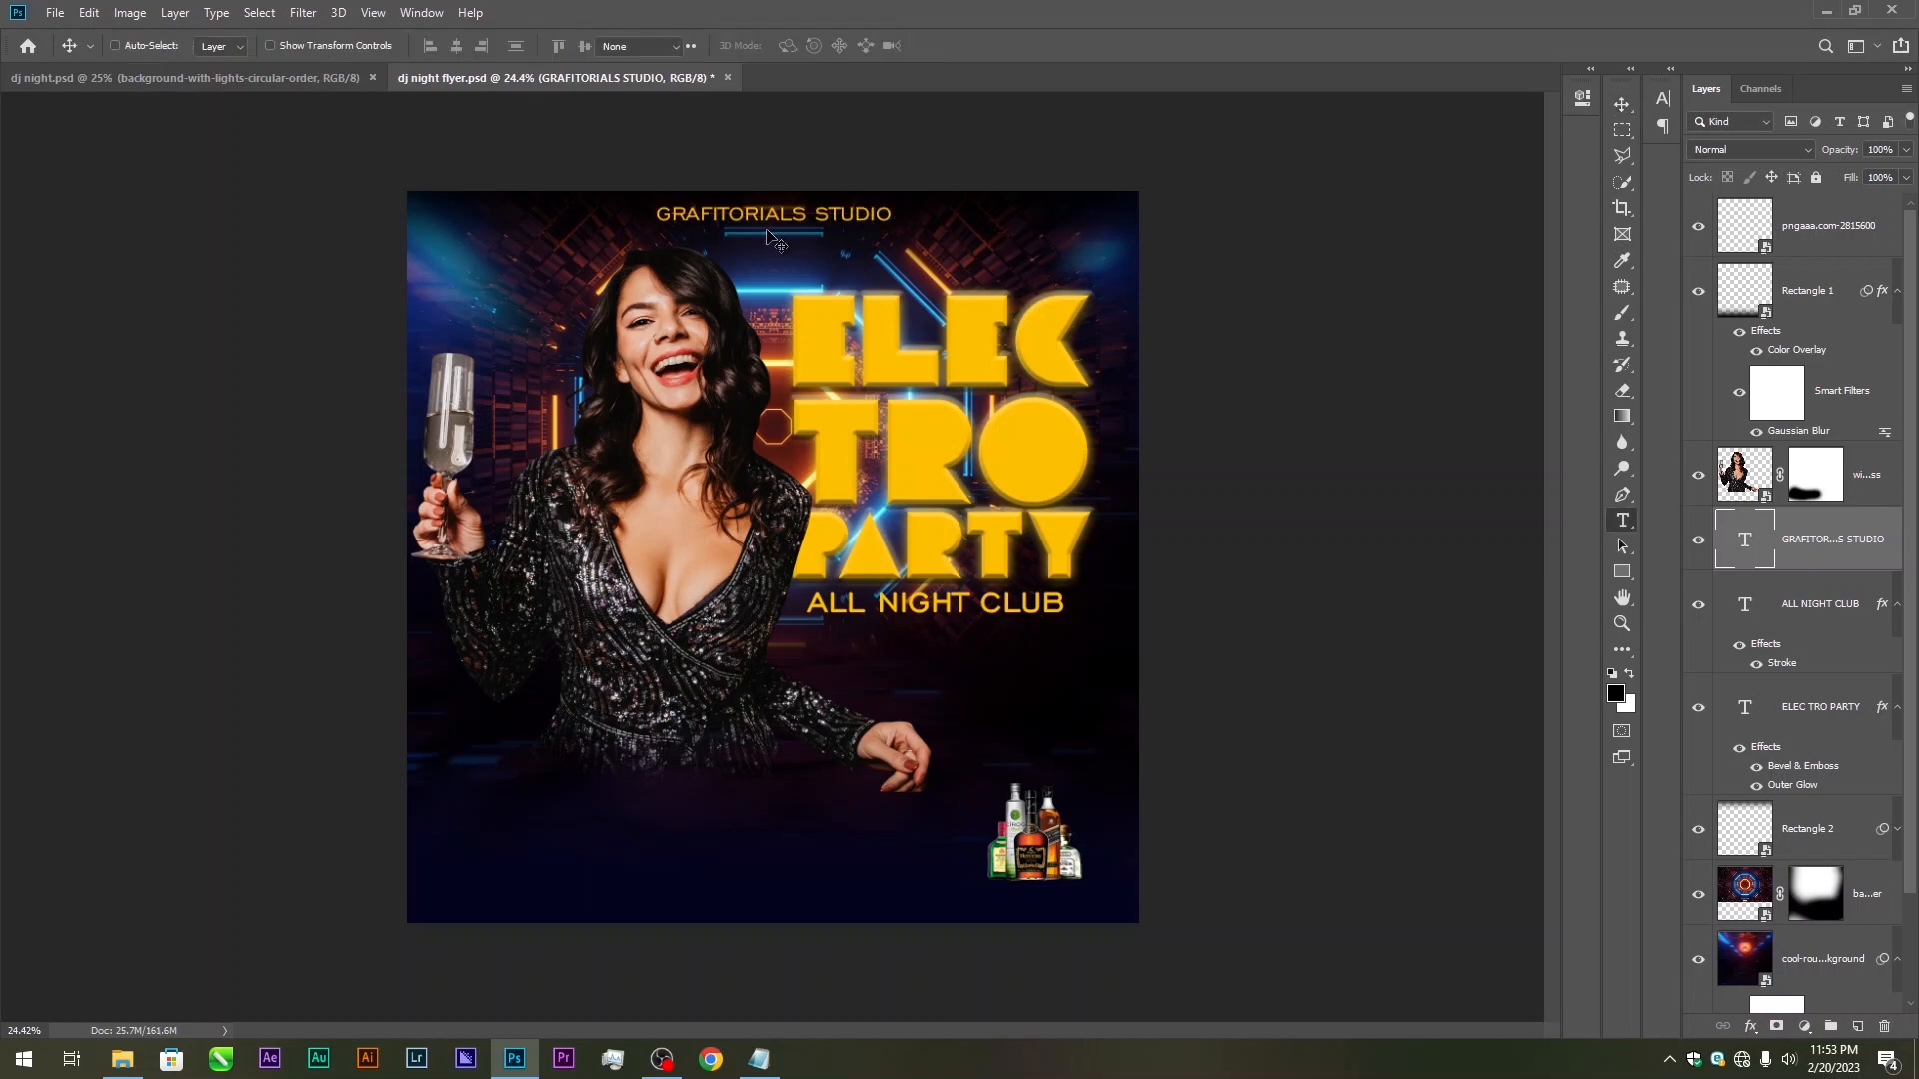
{"action": "left_click", "coordinate": [751, 240]}
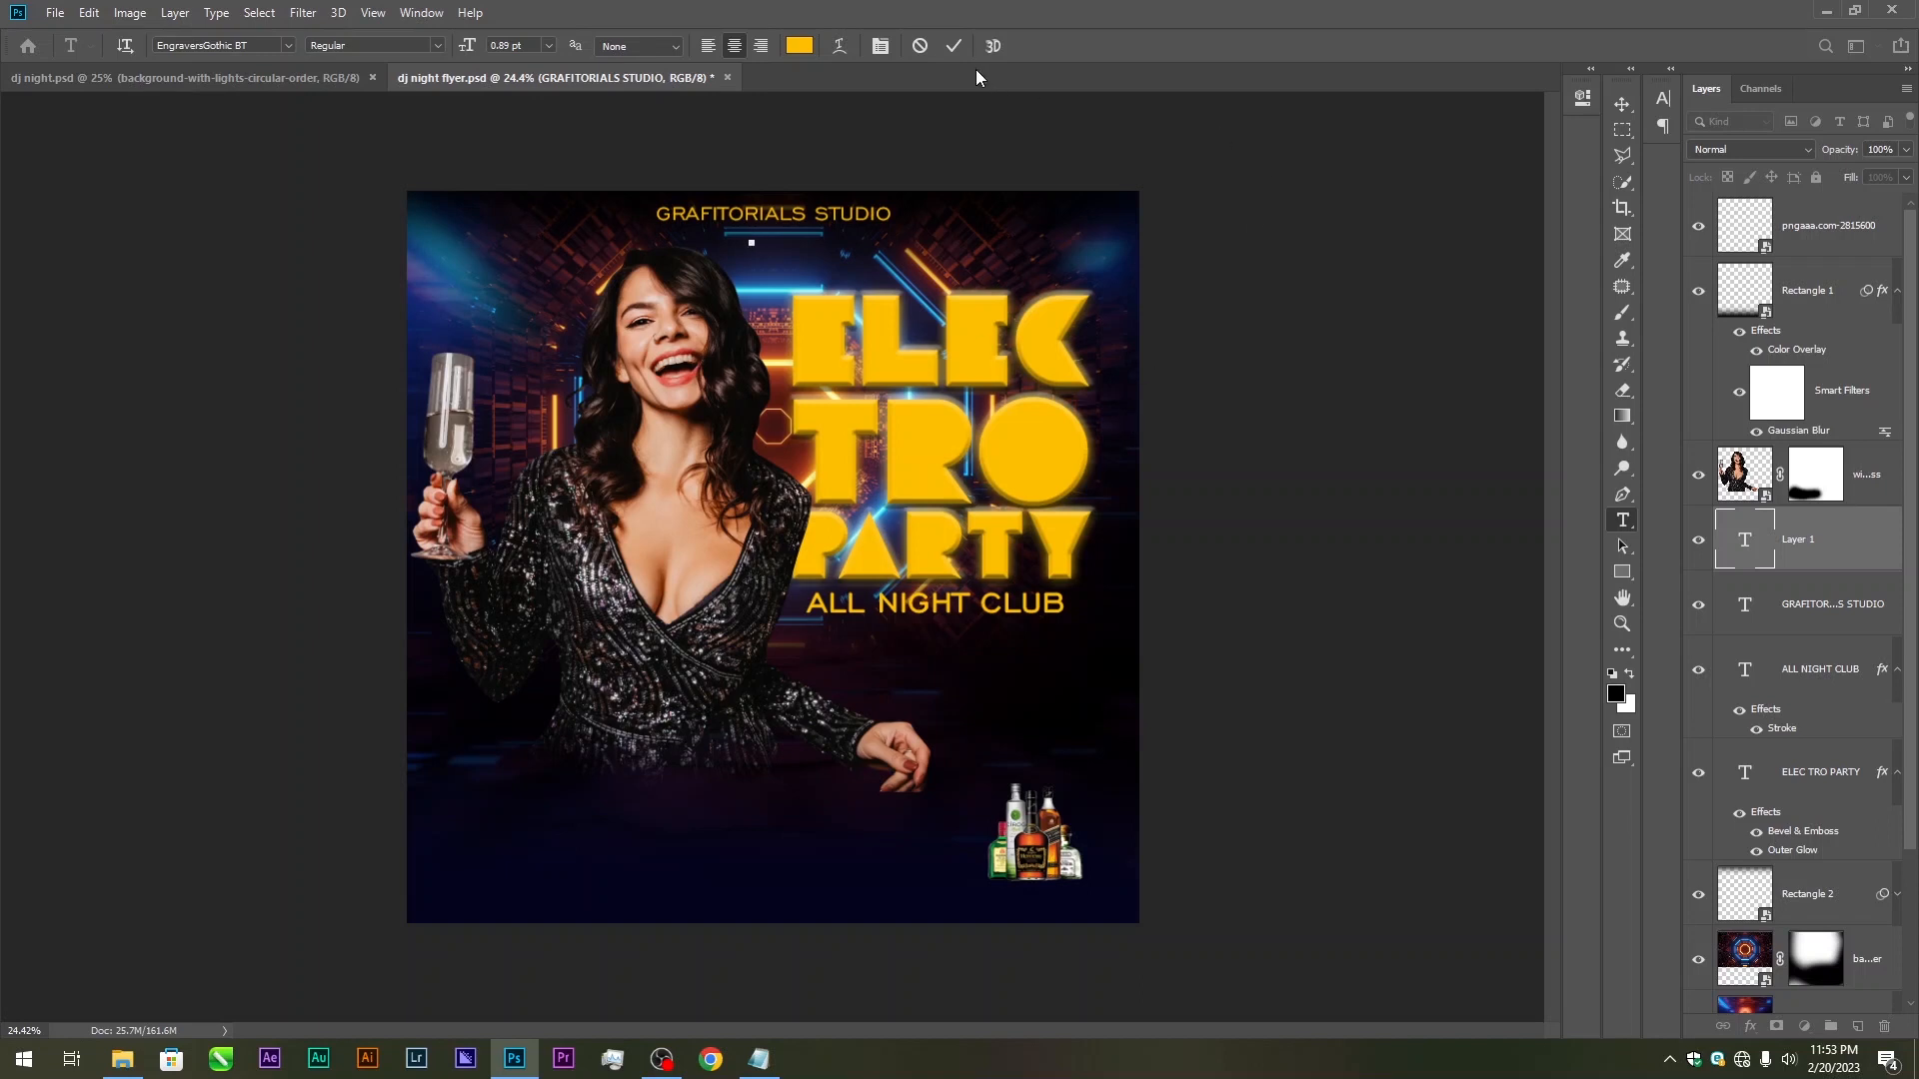
{"action": "left_click", "coordinate": [953, 51]}
{"action": "key", "text": "v"}
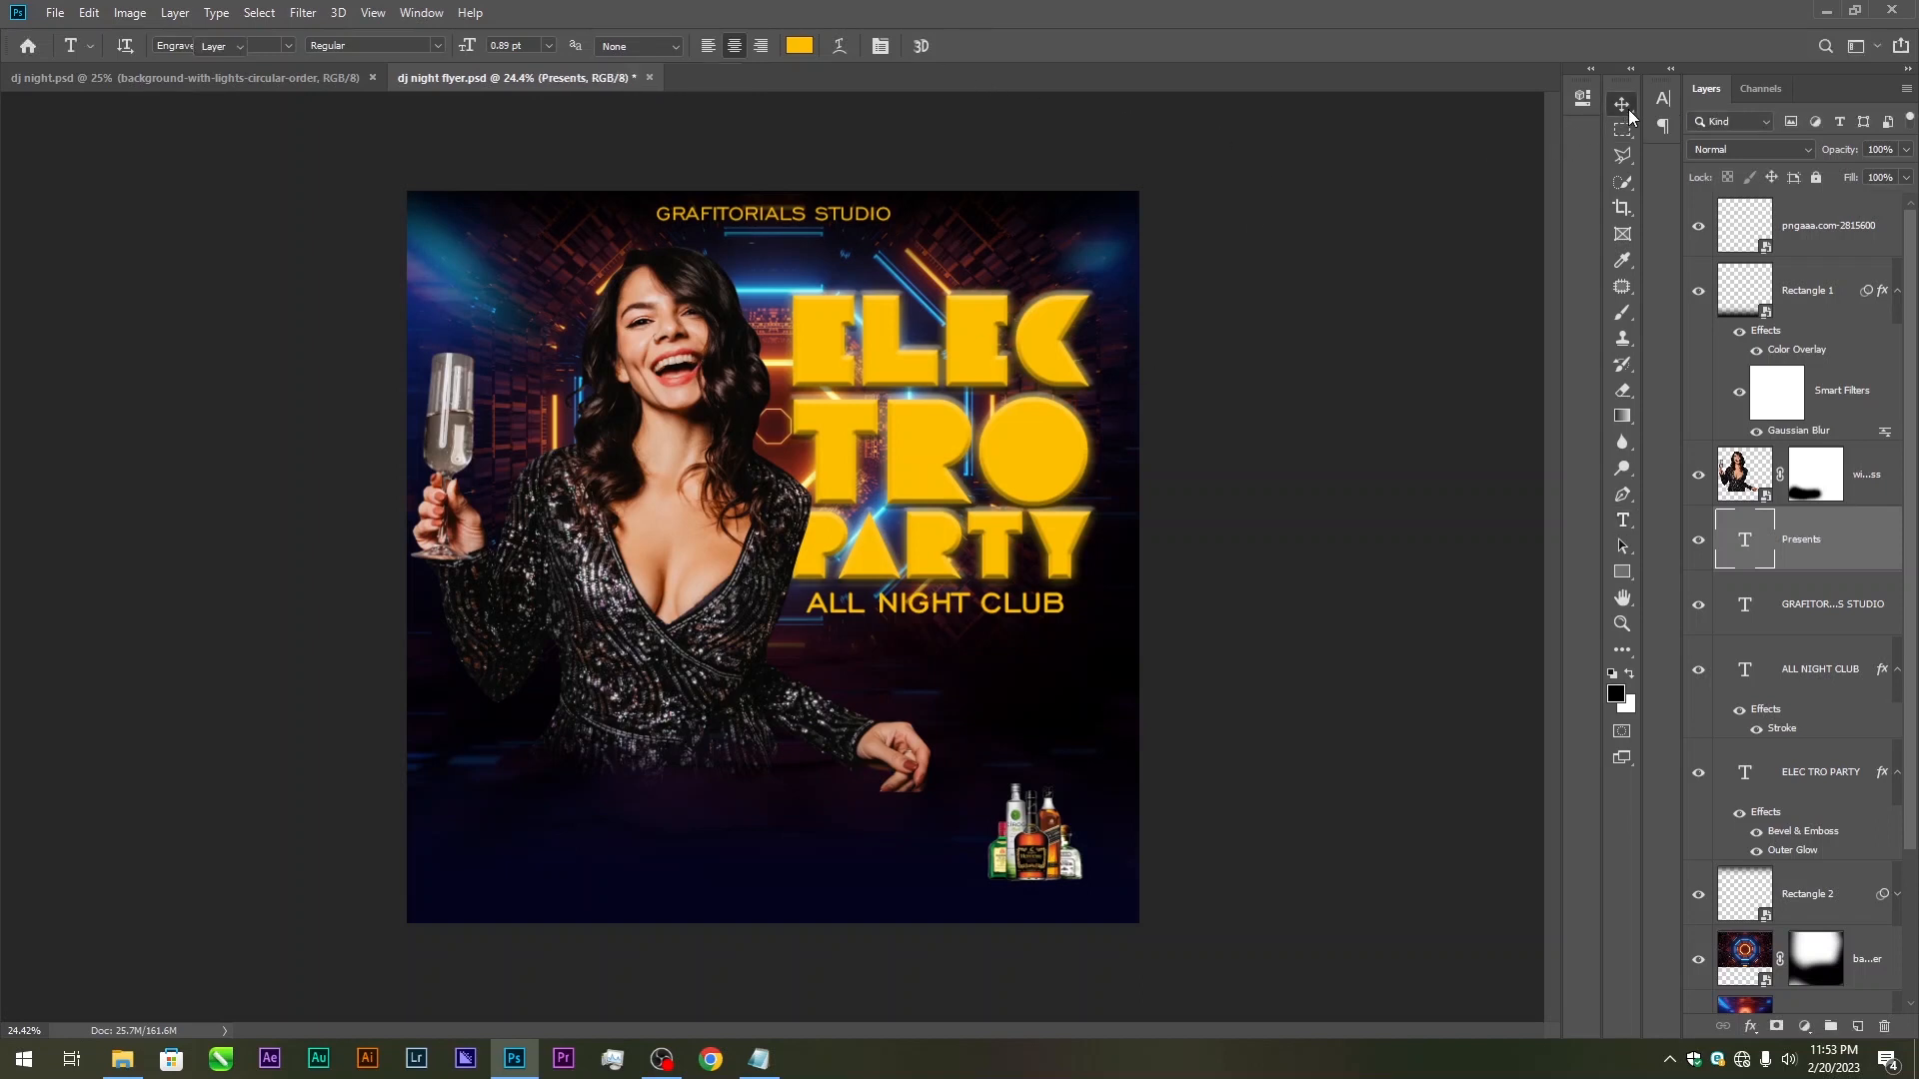
{"action": "key", "text": "ctrl+t"}
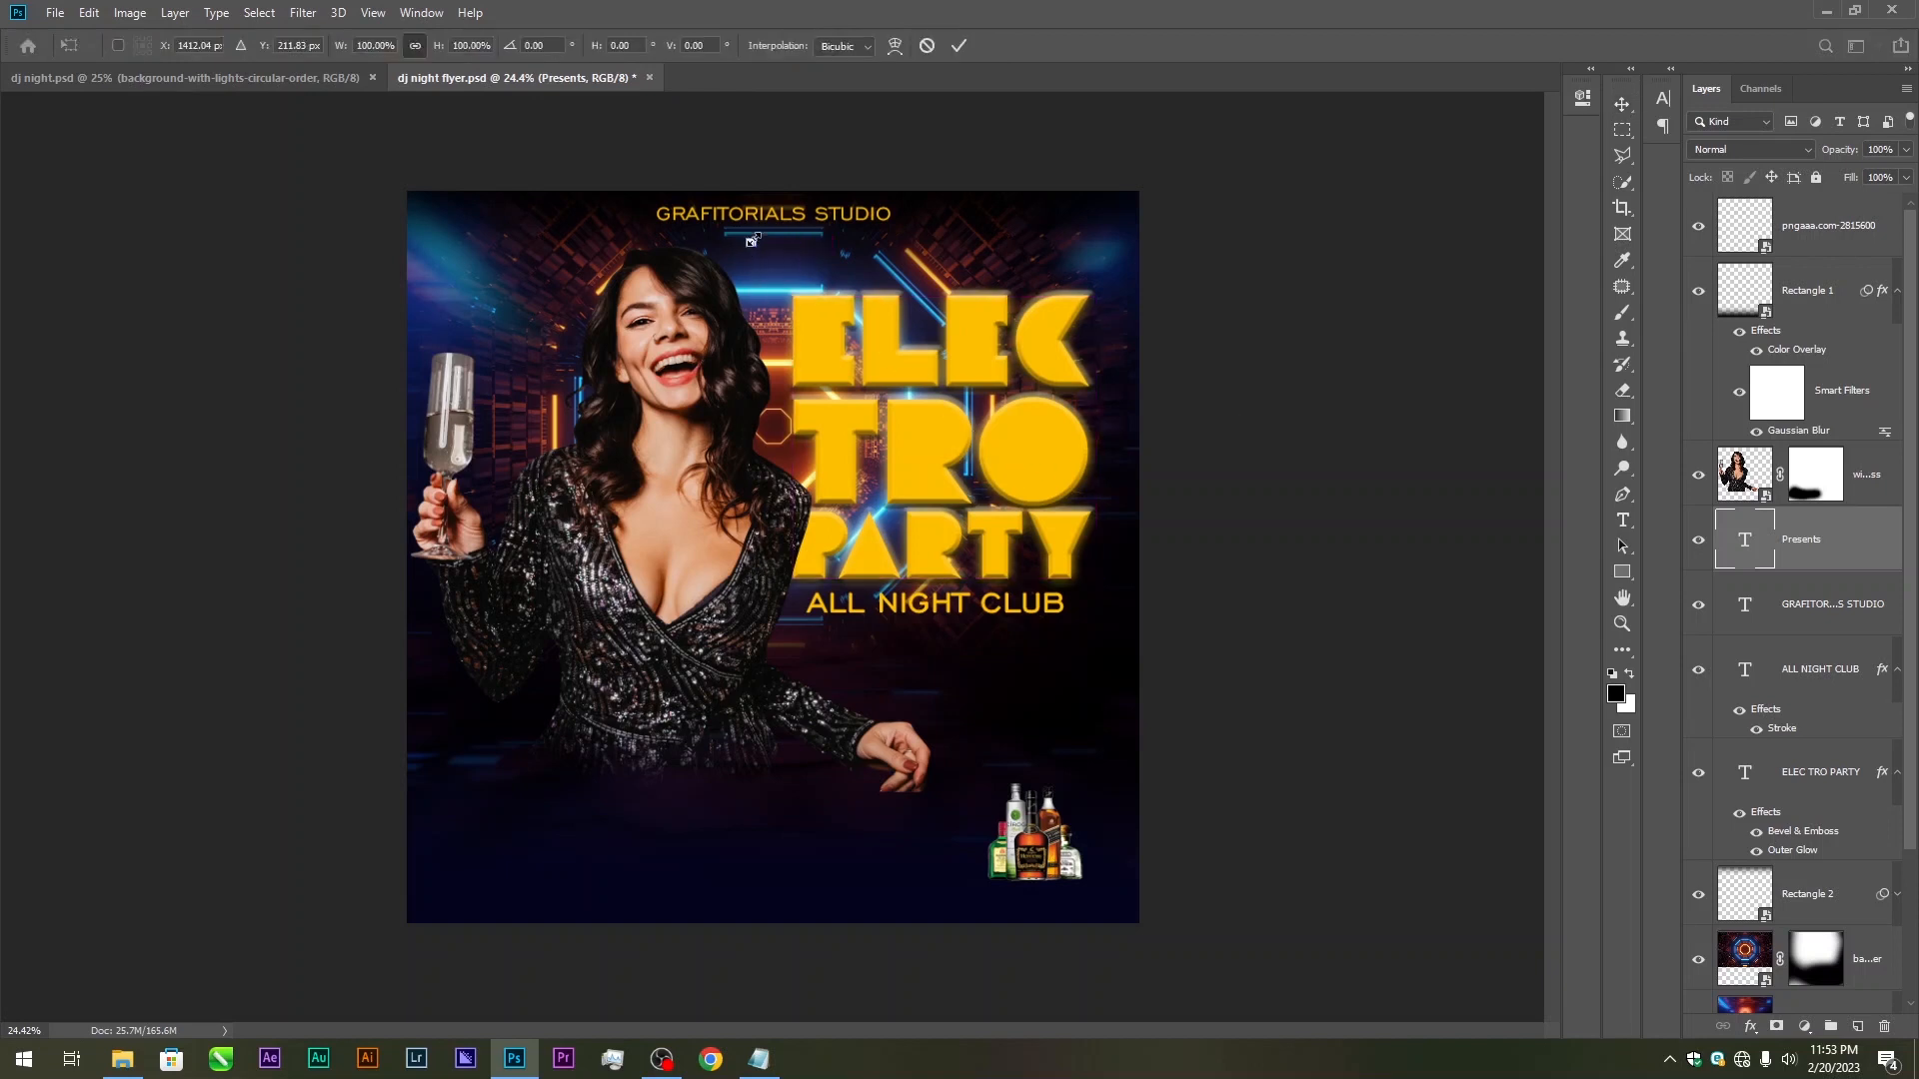
{"action": "left_click_drag", "start_coordinate": [752, 240], "coordinate": [800, 223]}
{"action": "key", "text": "Return"}
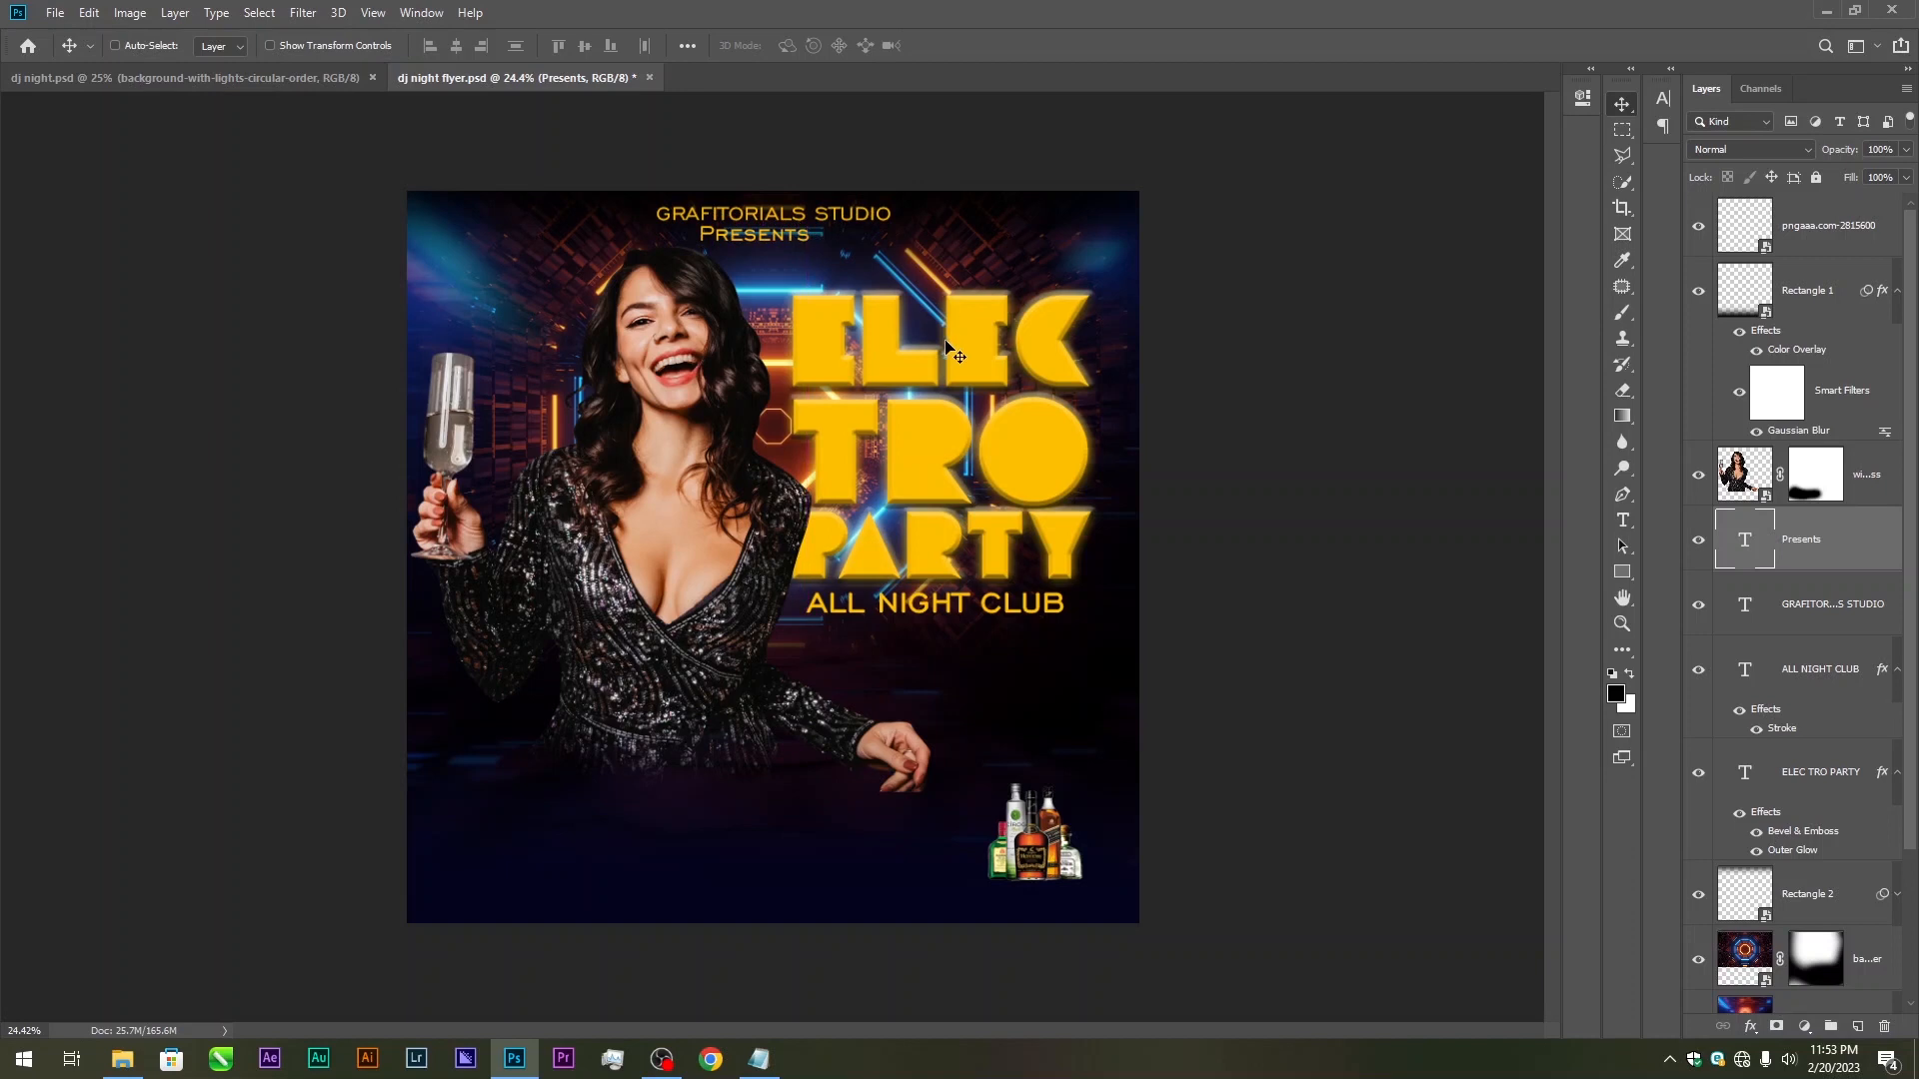
Nudge the Presents text to the right, towards the middle of the GRAFITORIALS STUDIO line
{"action": "key", "text": "Right"}
{"action": "key", "text": "Right"}
{"action": "key", "text": "Right"}
{"action": "key", "text": "Right"}
{"action": "key", "text": "Right"}
{"action": "key", "text": "Right"}
{"action": "key", "text": "Right"}
{"action": "key", "text": "Right"}
{"action": "key", "text": "Right"}
{"action": "key", "text": "Right"}
{"action": "key", "text": "Right"}
{"action": "key", "text": "Right"}
{"action": "key", "text": "Right"}
{"action": "key", "text": "Right"}
{"action": "key", "text": "Right"}
{"action": "key", "text": "Right"}
{"action": "key", "text": "Right"}
{"action": "key", "text": "Right"}
{"action": "key", "text": "Right"}
{"action": "key", "text": "Right"}
{"action": "key", "text": "Right"}
{"action": "key", "text": "Right"}
{"action": "key", "text": "Right"}
{"action": "key", "text": "Right"}
{"action": "key", "text": "Right"}
{"action": "key", "text": "Right"}
{"action": "key", "text": "Right"}
{"action": "key", "text": "Right"}
{"action": "key", "text": "Right"}
{"action": "key", "text": "Right"}
{"action": "key", "text": "Right"}
{"action": "key", "text": "Right"}
{"action": "key", "text": "Right"}
{"action": "key", "text": "Right"}
{"action": "key", "text": "Right"}
{"action": "key", "text": "Right"}
{"action": "key", "text": "Right"}
{"action": "key", "text": "Right"}
{"action": "key", "text": "Right"}
{"action": "key", "text": "Right"}
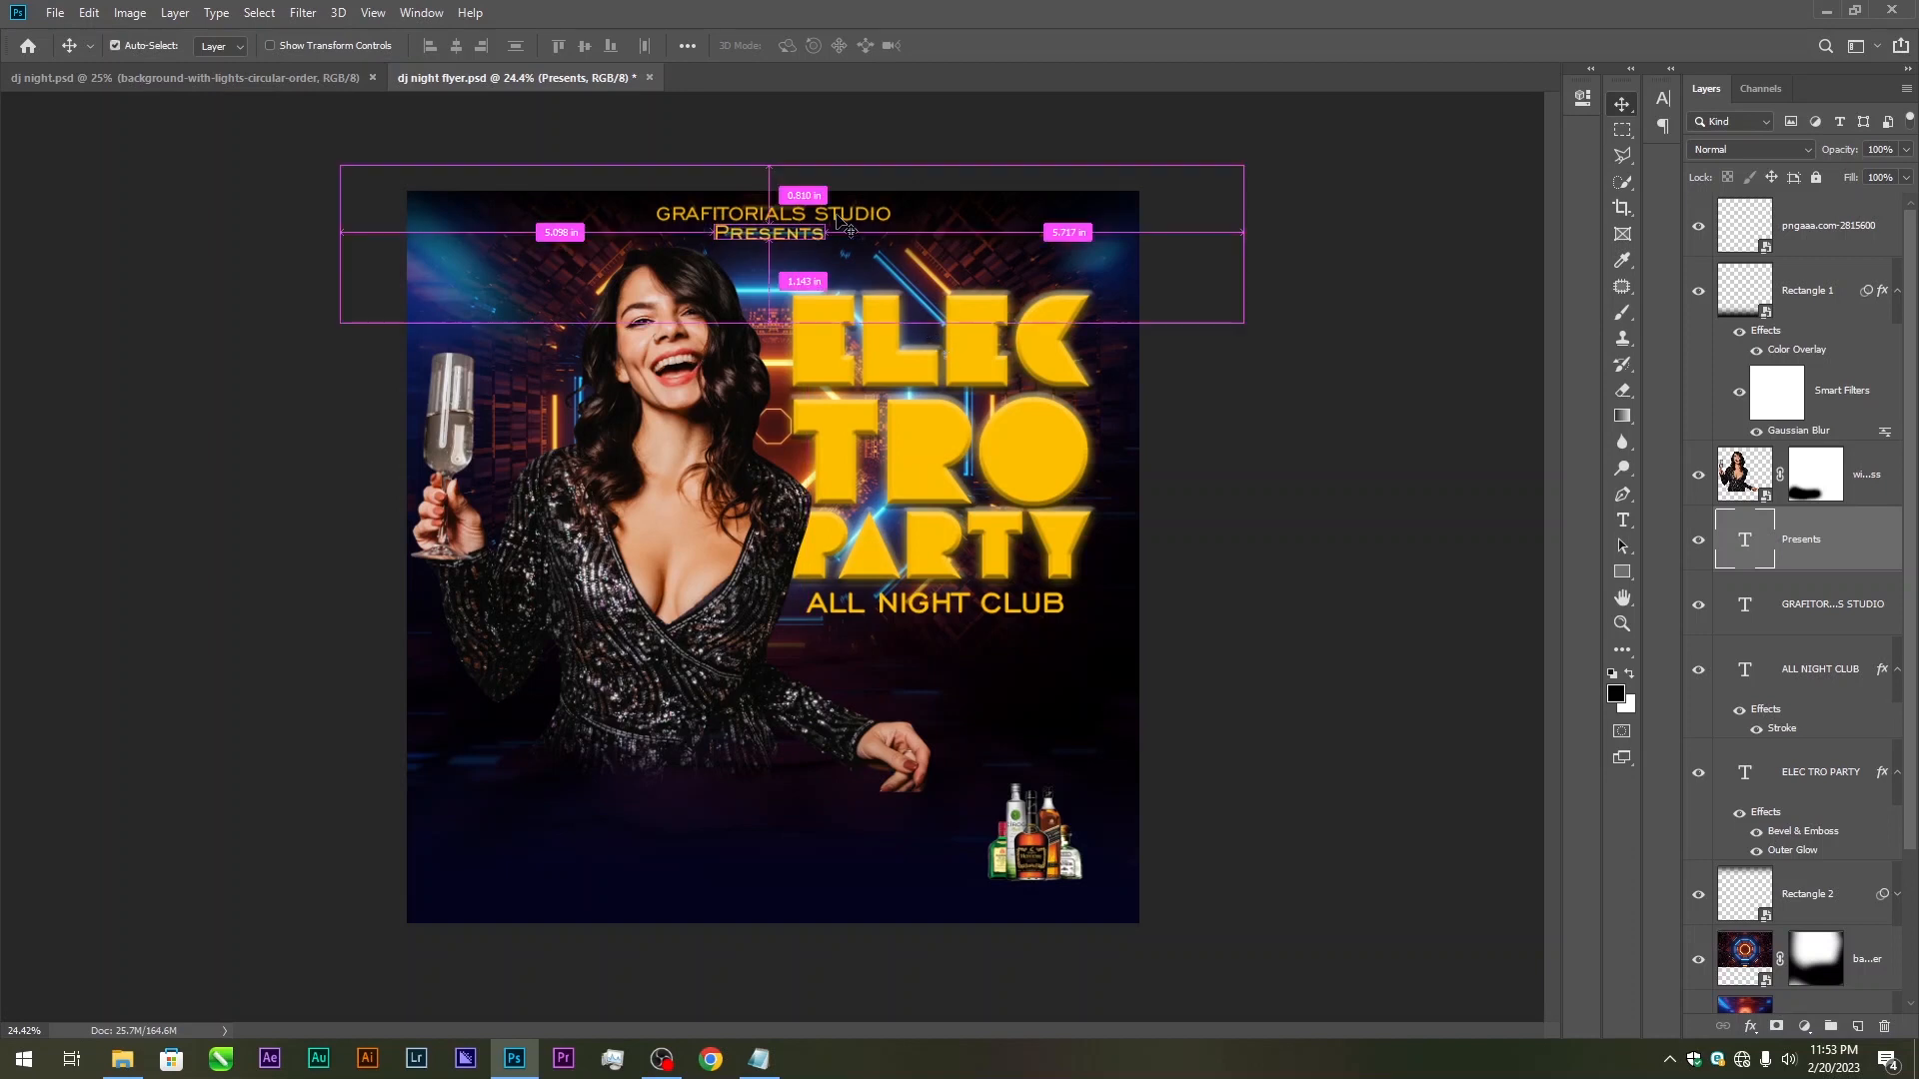
Change the font of the GRAFITORIALS STUDIO text to News706 BT Bold
{"action": "left_click", "coordinate": [804, 216], "text": "ctrl"}
{"action": "left_click", "coordinate": [1621, 523]}
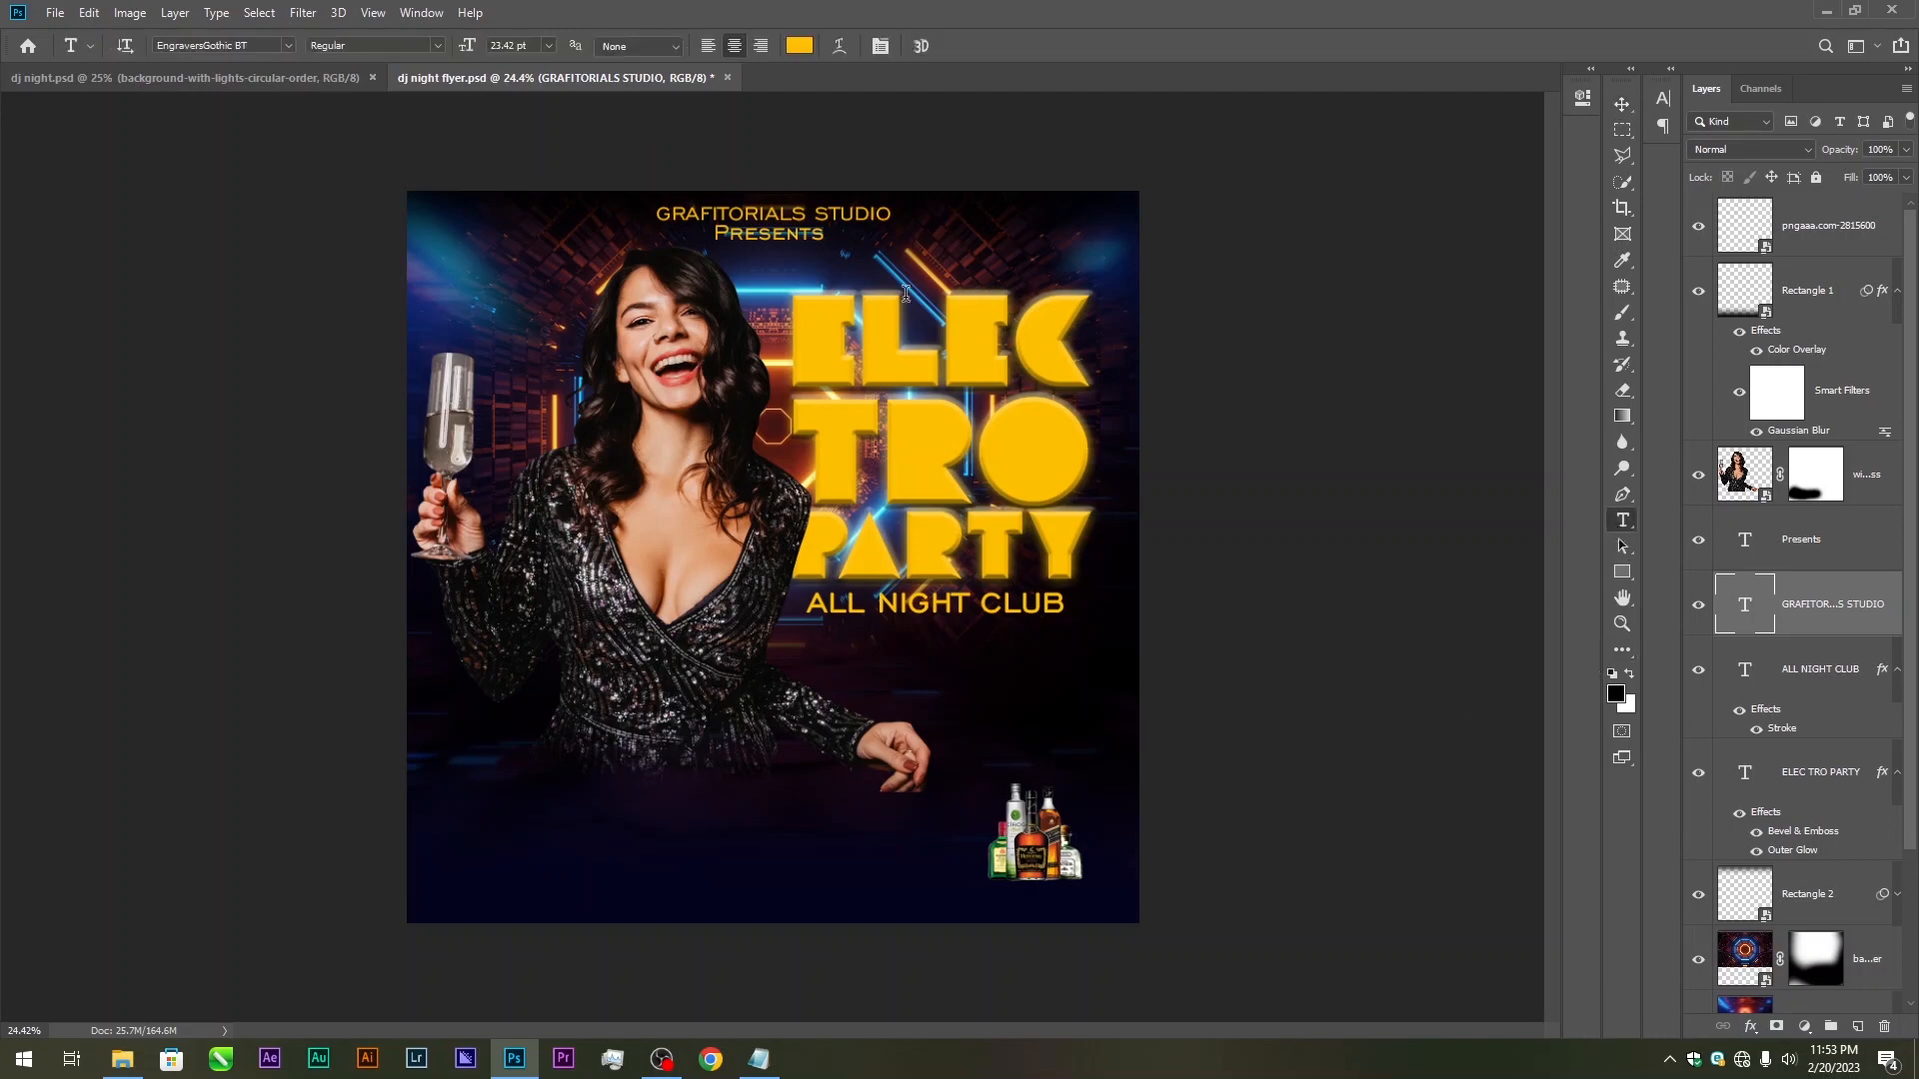
{"action": "left_click", "coordinate": [288, 45]}
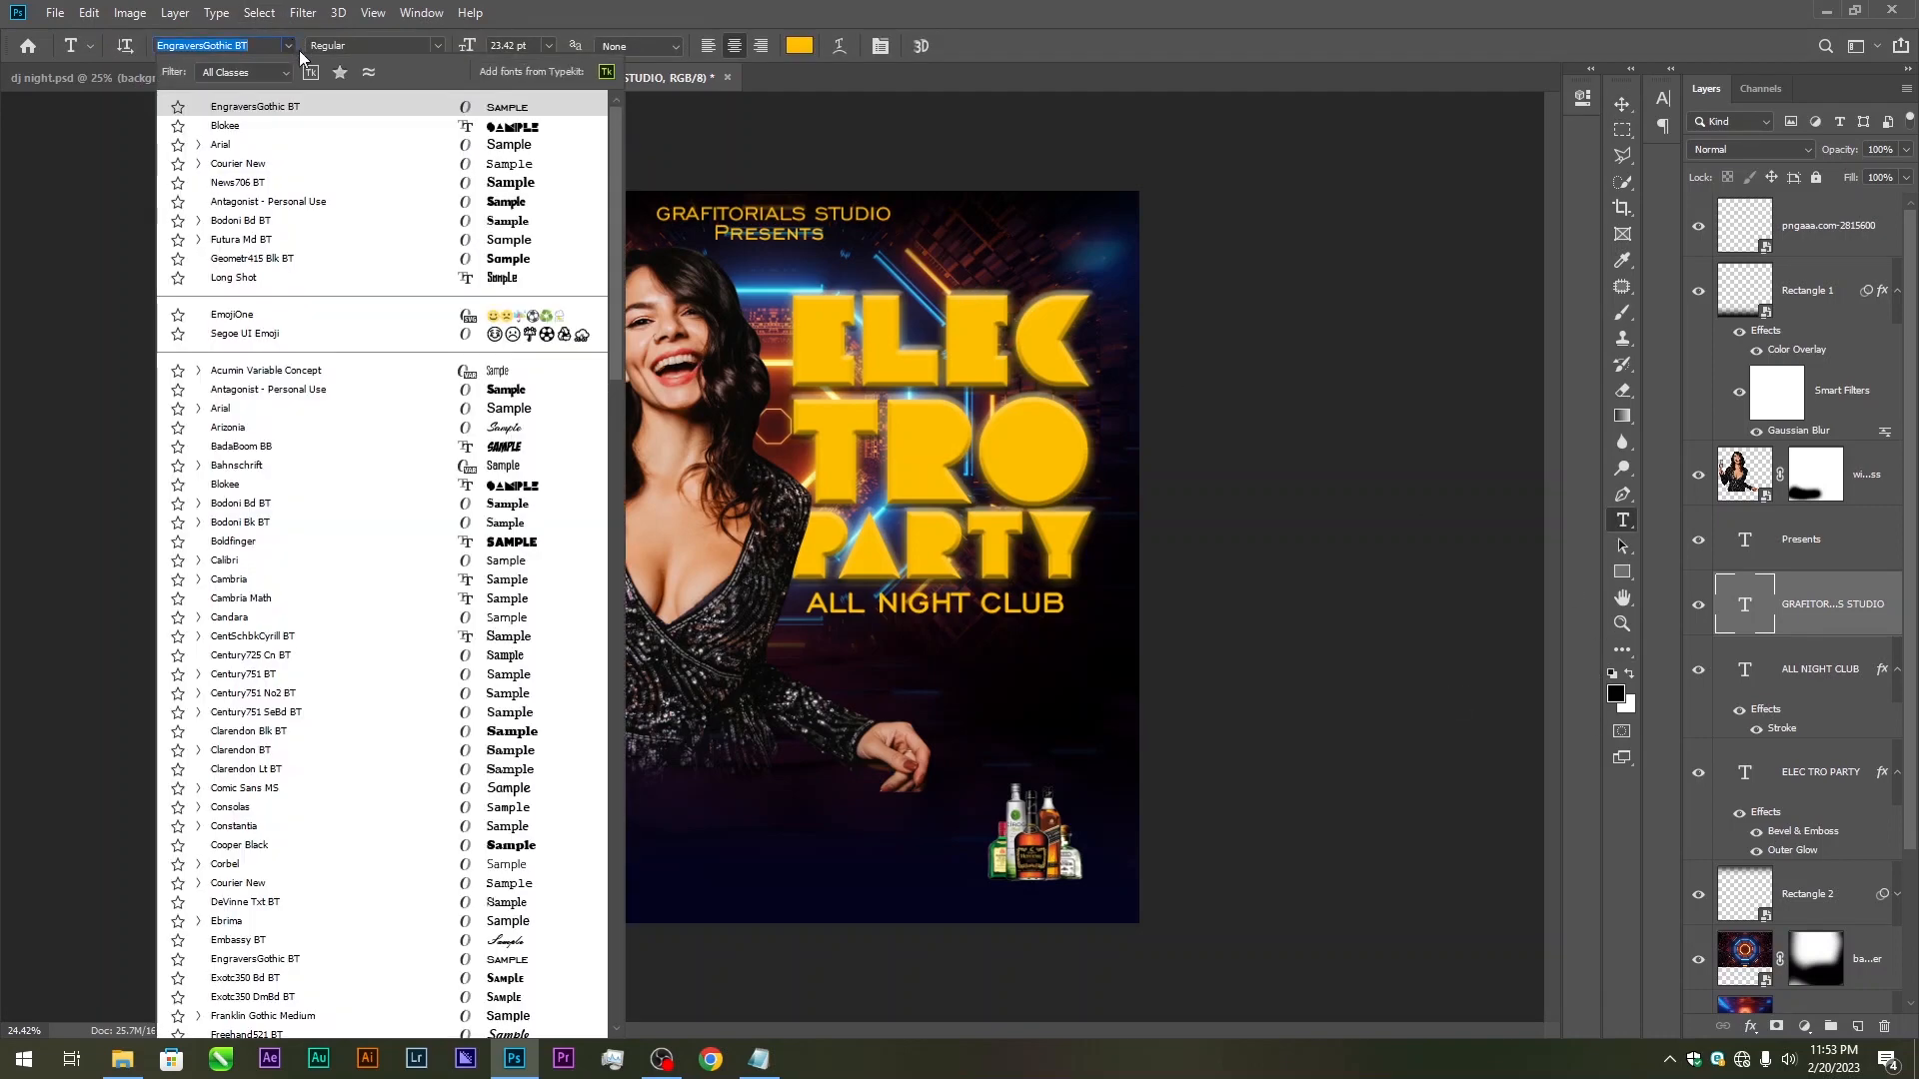
{"action": "left_click", "coordinate": [495, 183]}
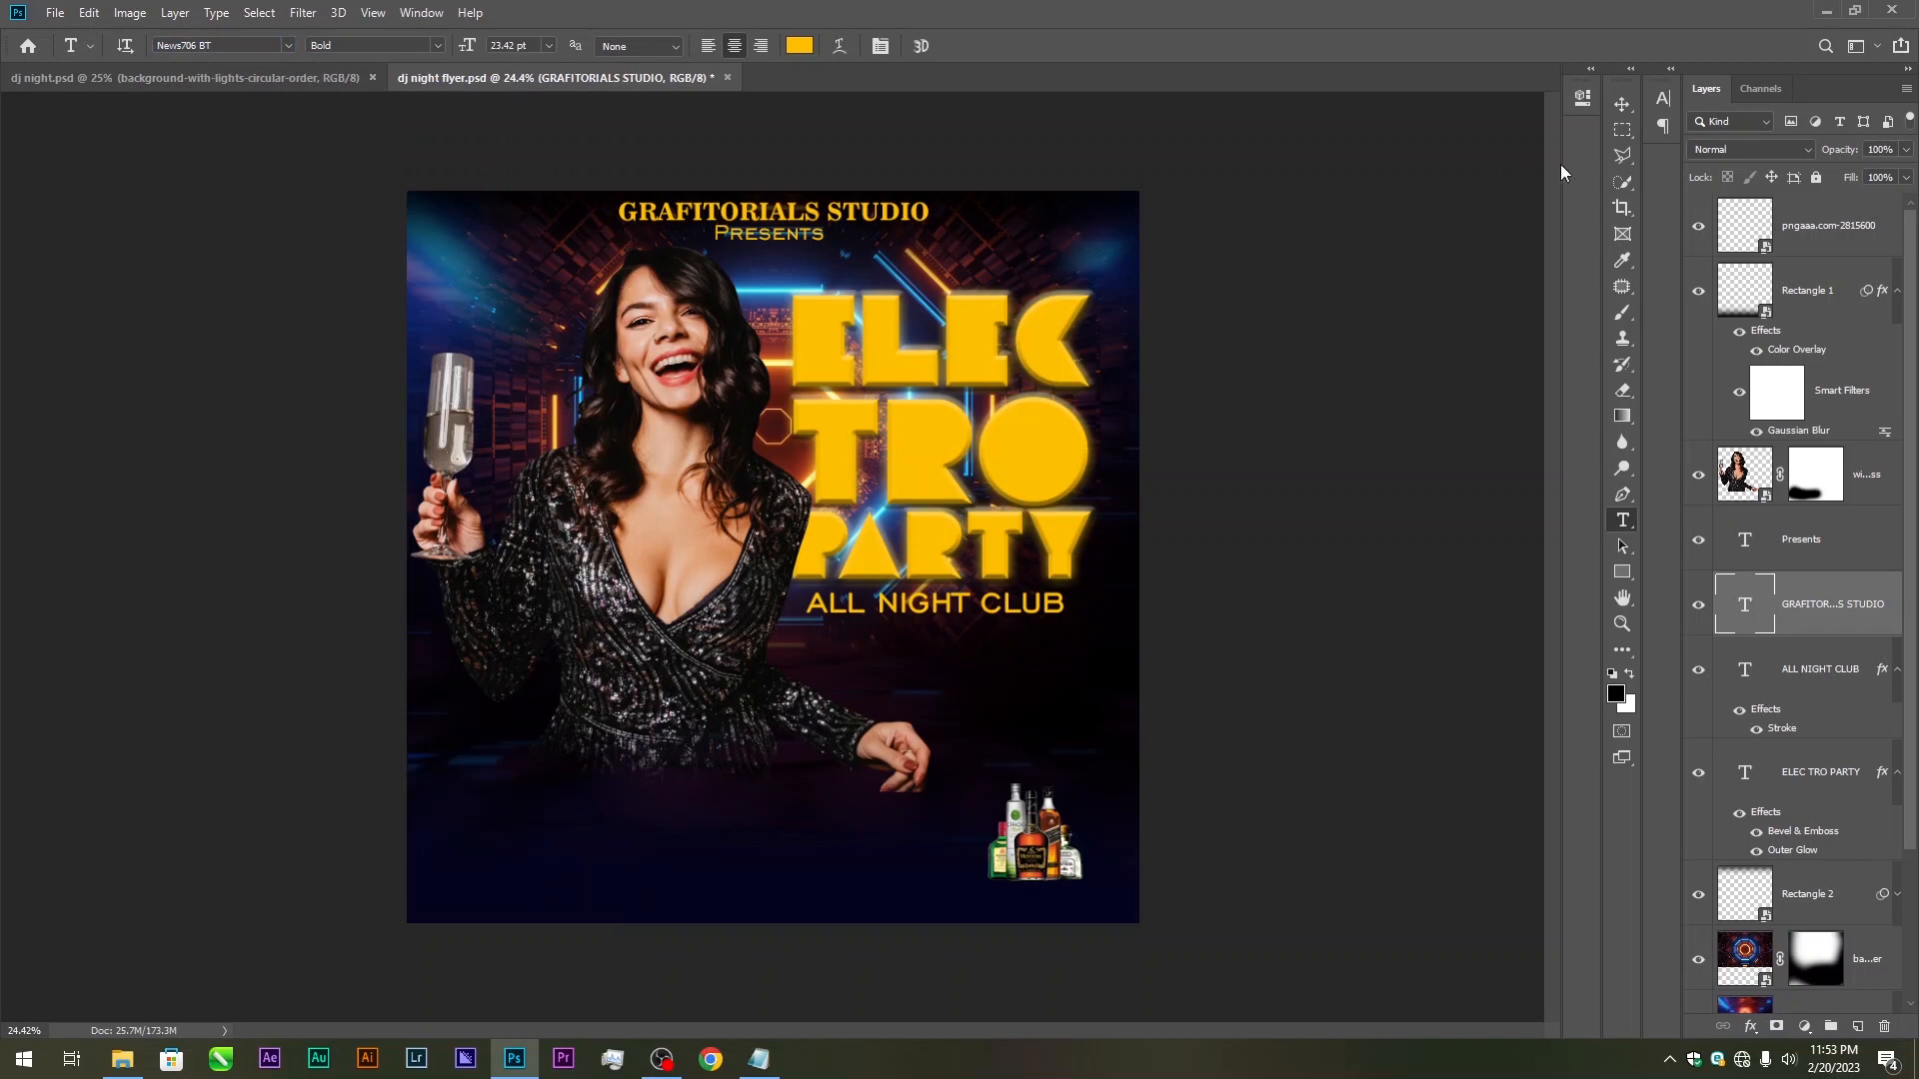
Scale down the GRAFITORIALS STUDIO text with Free Transform, keeping it just above the Presents line
{"action": "key", "text": "ctrl+t"}
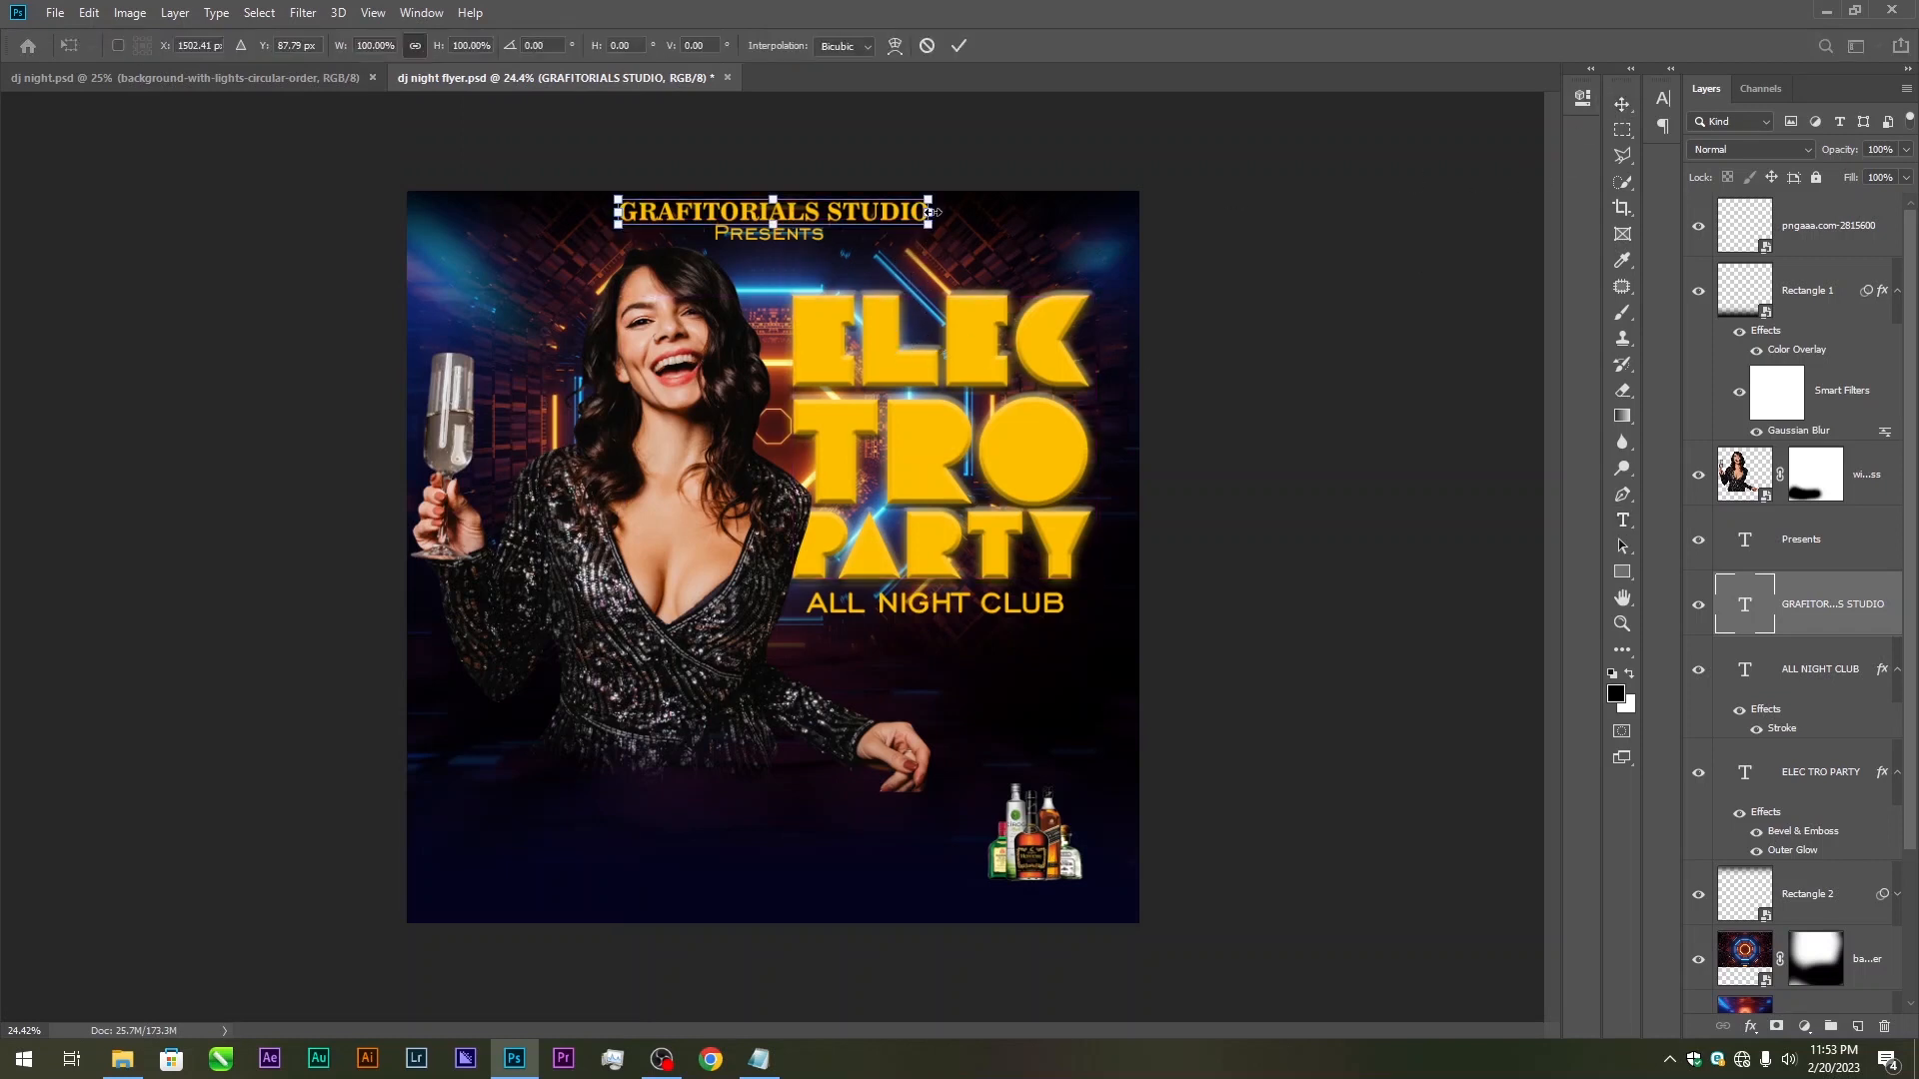
{"action": "left_click_drag", "start_coordinate": [929, 199], "coordinate": [880, 215]}
{"action": "key", "text": "Return"}
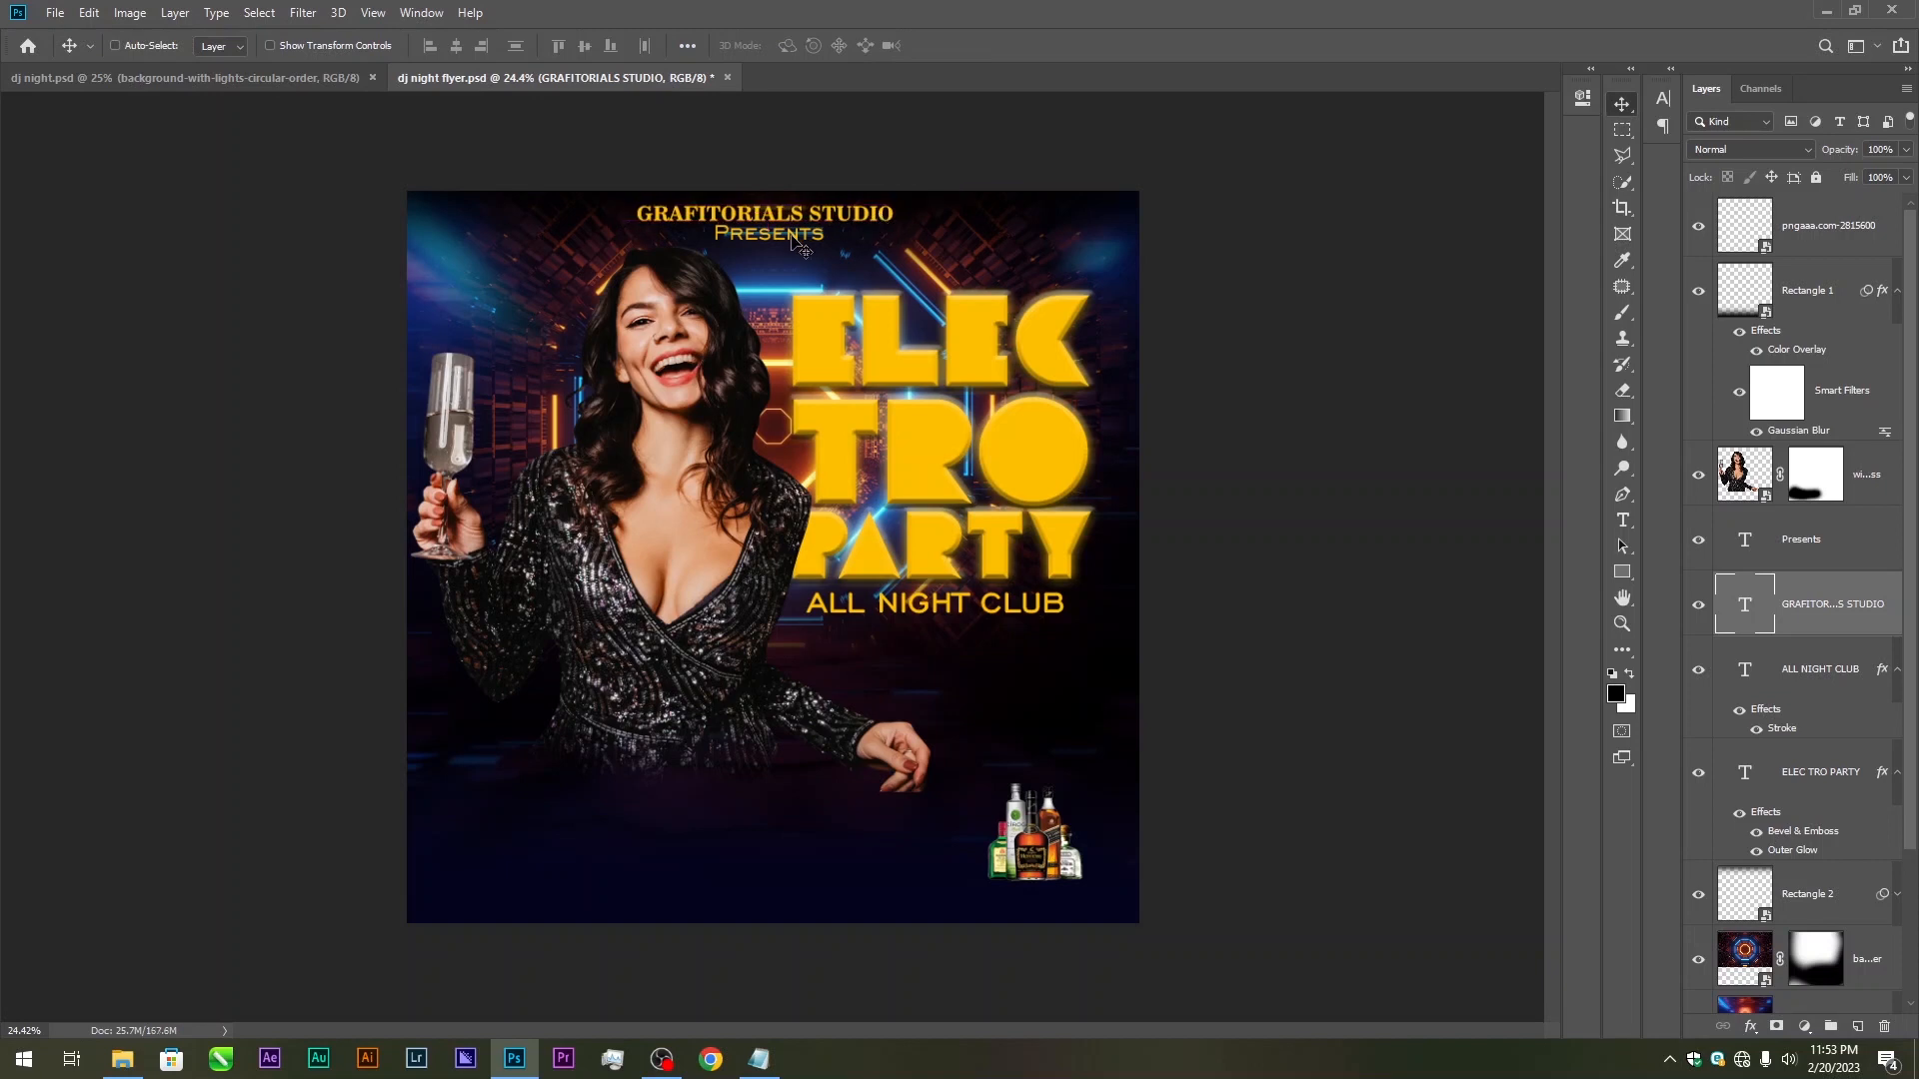
Shrink the Presents text slightly with Free Transform beneath the GRAFITORIALS STUDIO line
{"action": "left_click", "coordinate": [795, 236], "text": "ctrl"}
{"action": "key", "text": "ctrl+t"}
{"action": "left_click_drag", "start_coordinate": [824, 247], "coordinate": [811, 243]}
{"action": "key", "text": "Return"}
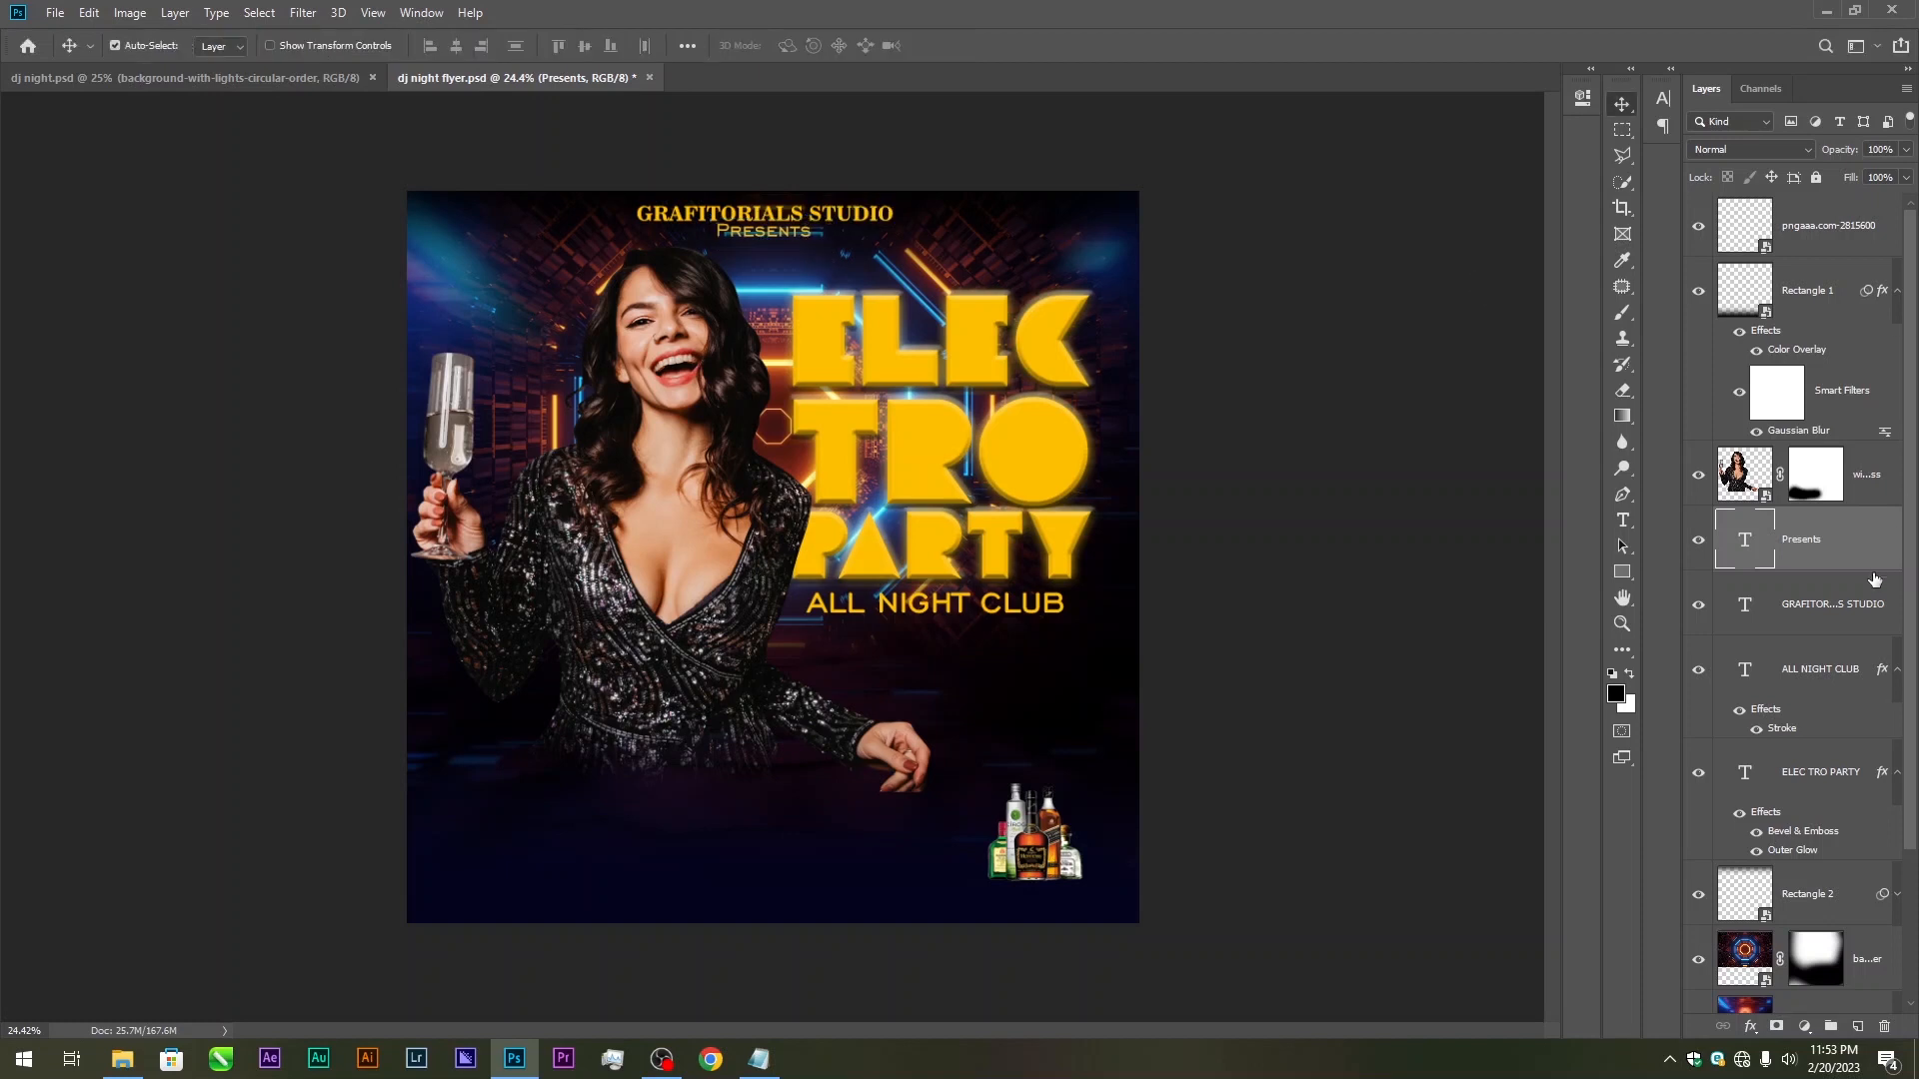
Align the horizontal centers of the Presents and GRAFITORIALS STUDIO text layers
{"action": "left_click", "coordinate": [1866, 611], "text": "ctrl"}
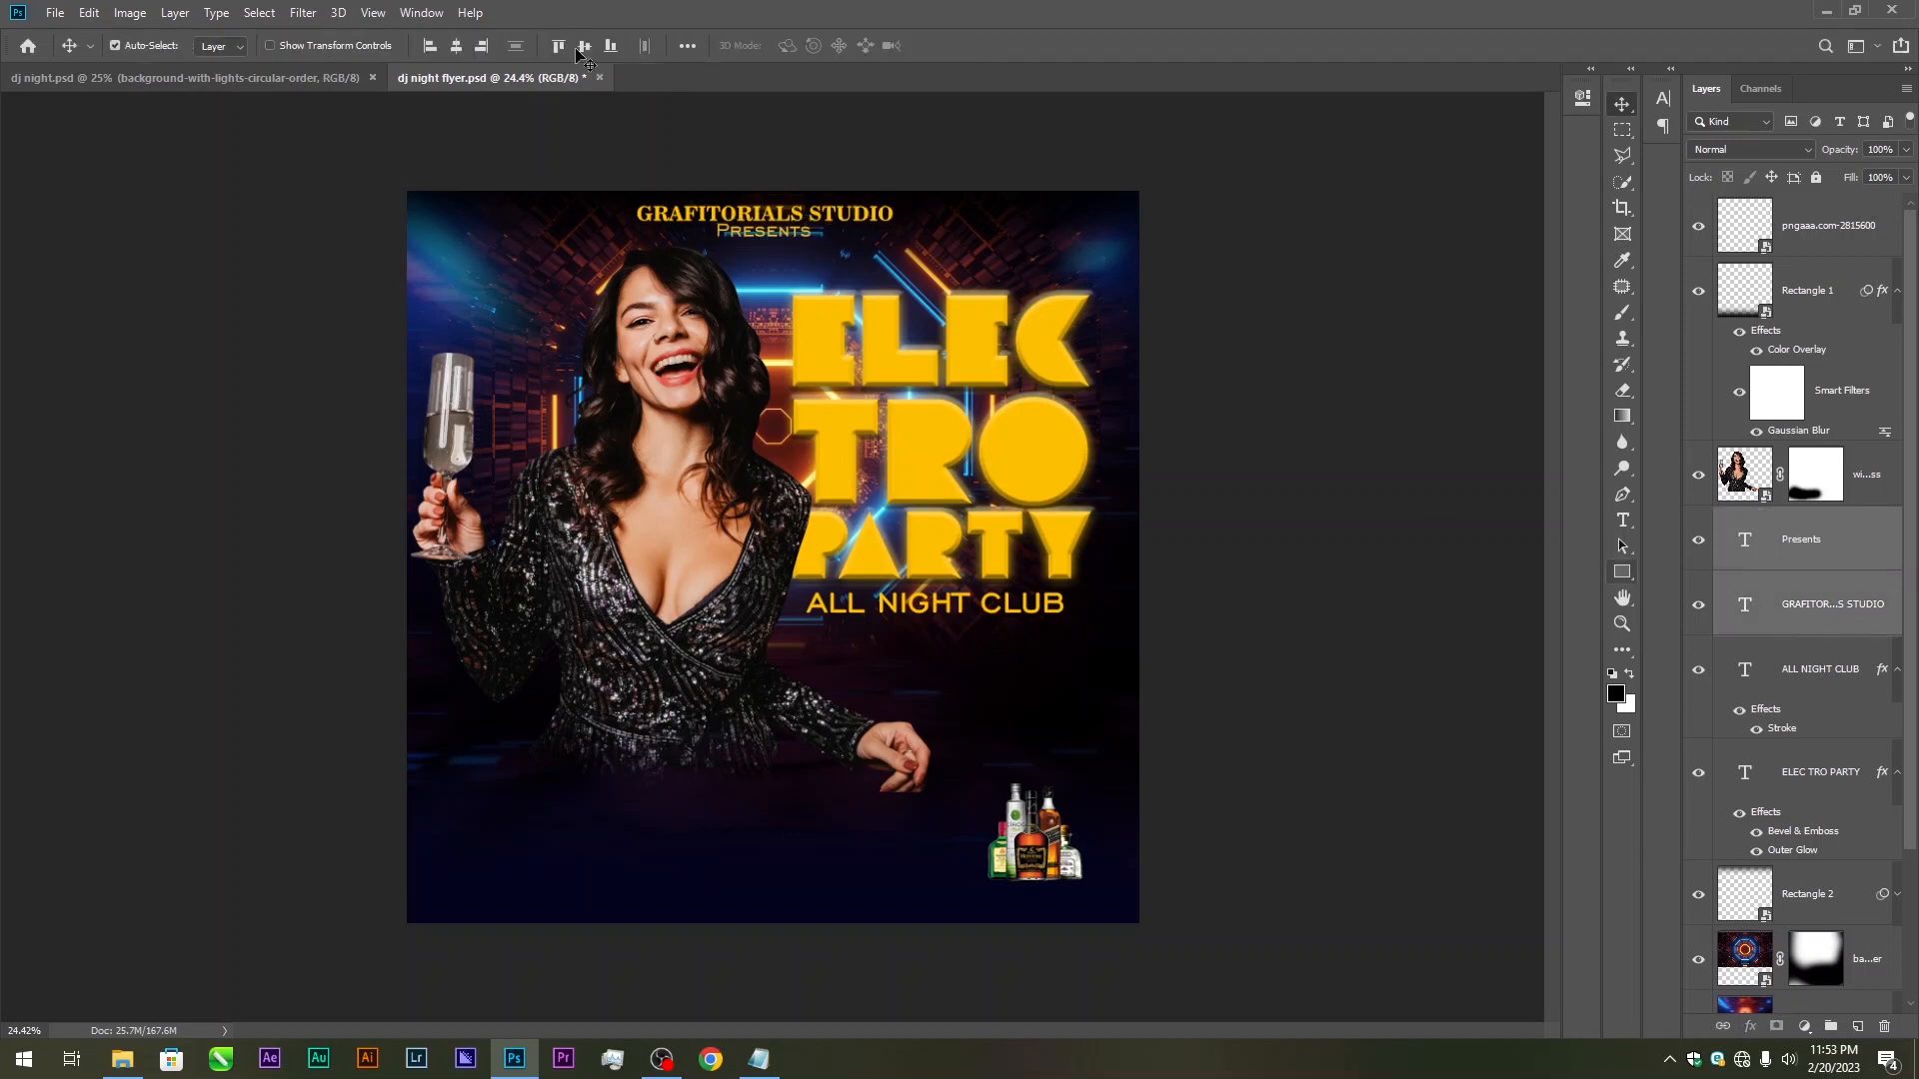
{"action": "left_click", "coordinate": [455, 45]}
{"action": "key", "text": "ctrl"}
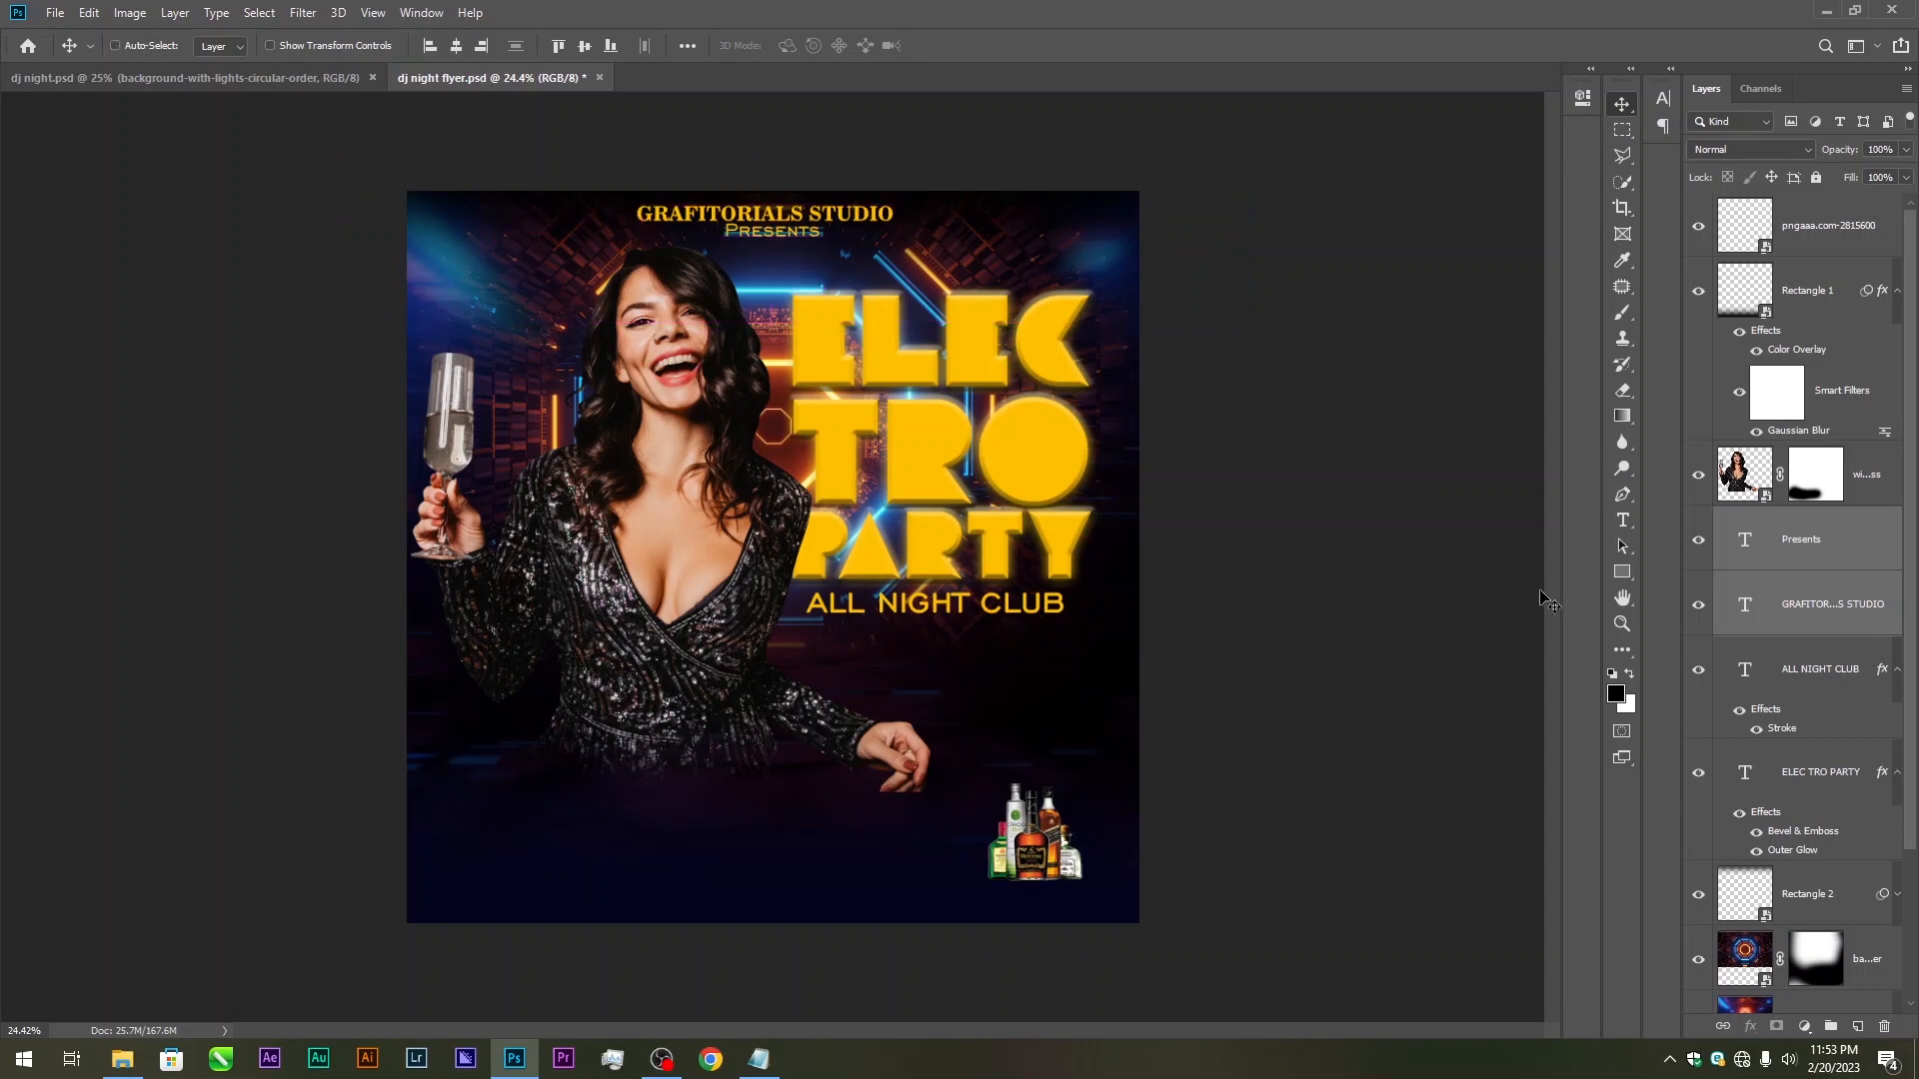
Recolor the GRAFITORIALS STUDIO and Presents text layers to white (ffffff)
{"action": "key", "text": "t"}
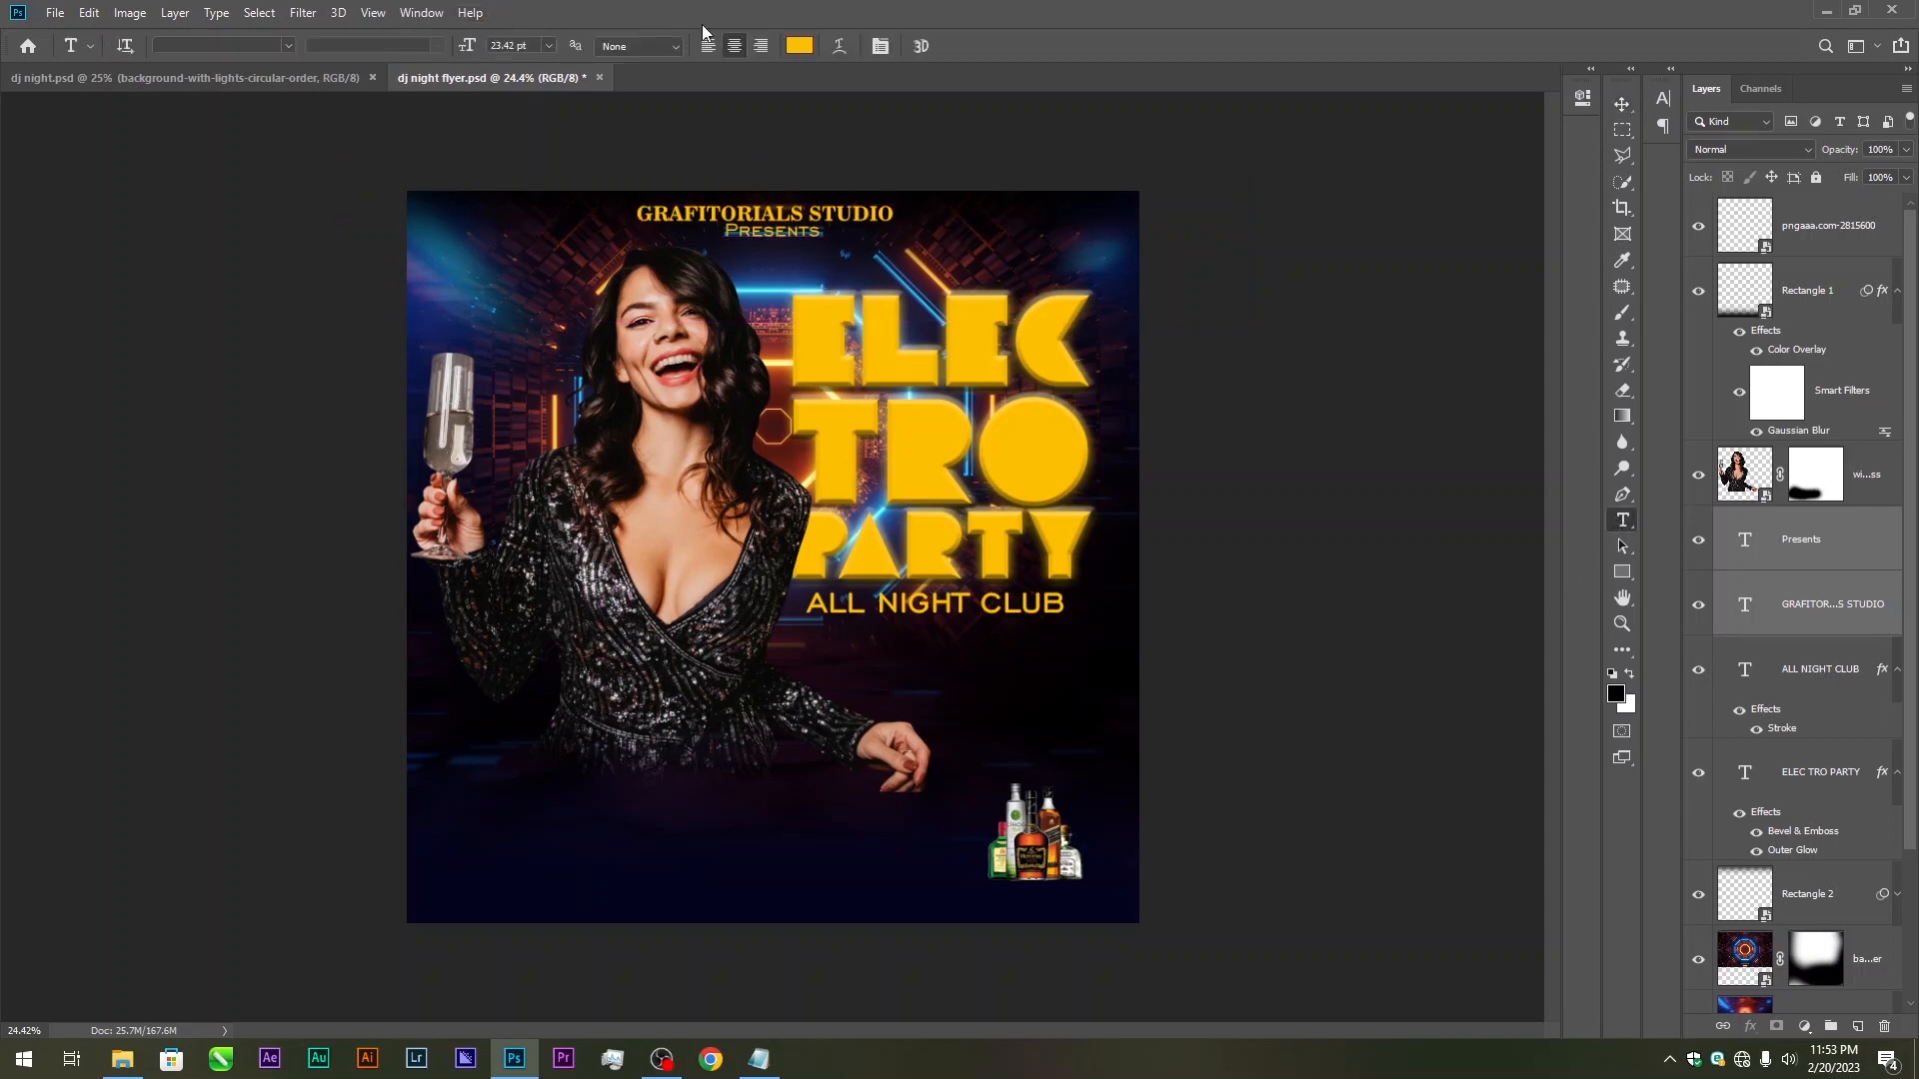
{"action": "left_click", "coordinate": [800, 45]}
{"action": "left_click", "coordinate": [1072, 488]}
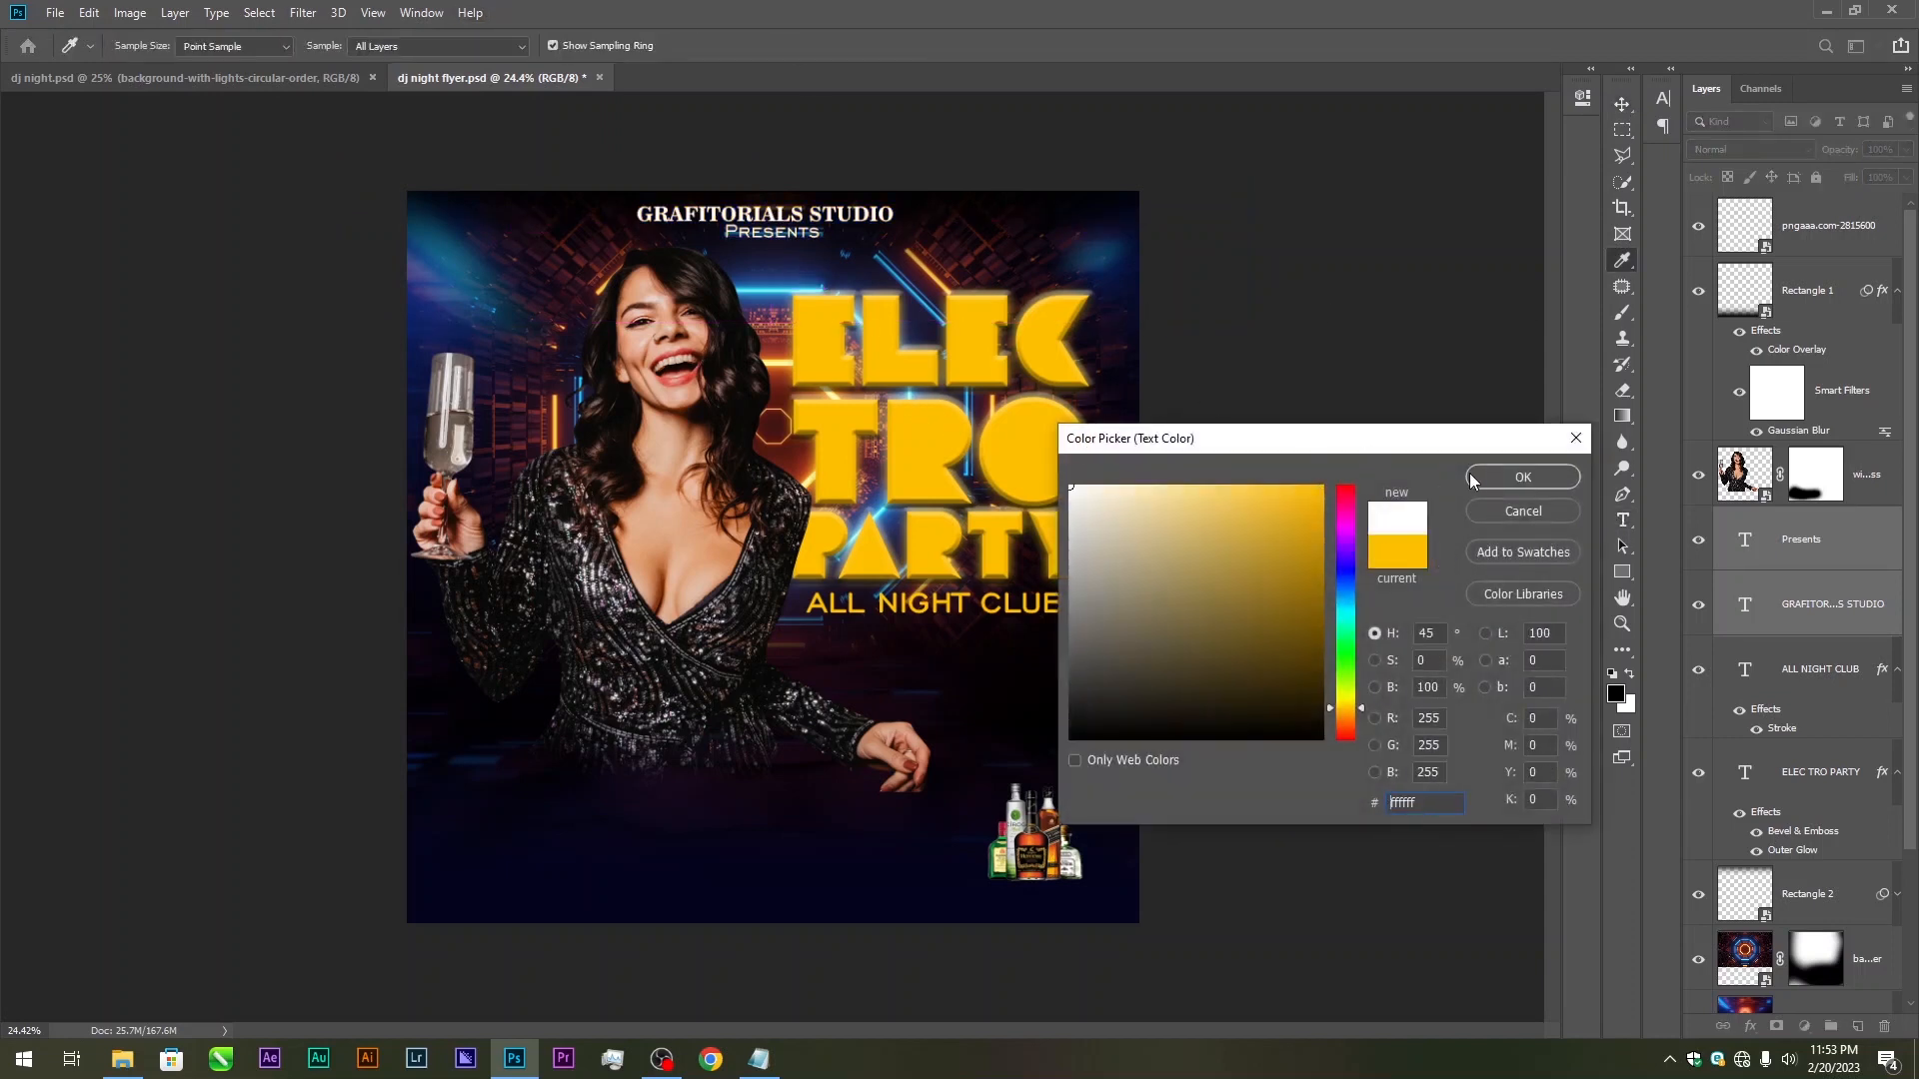
{"action": "left_click", "coordinate": [1522, 477]}
{"action": "left_click", "coordinate": [1622, 110]}
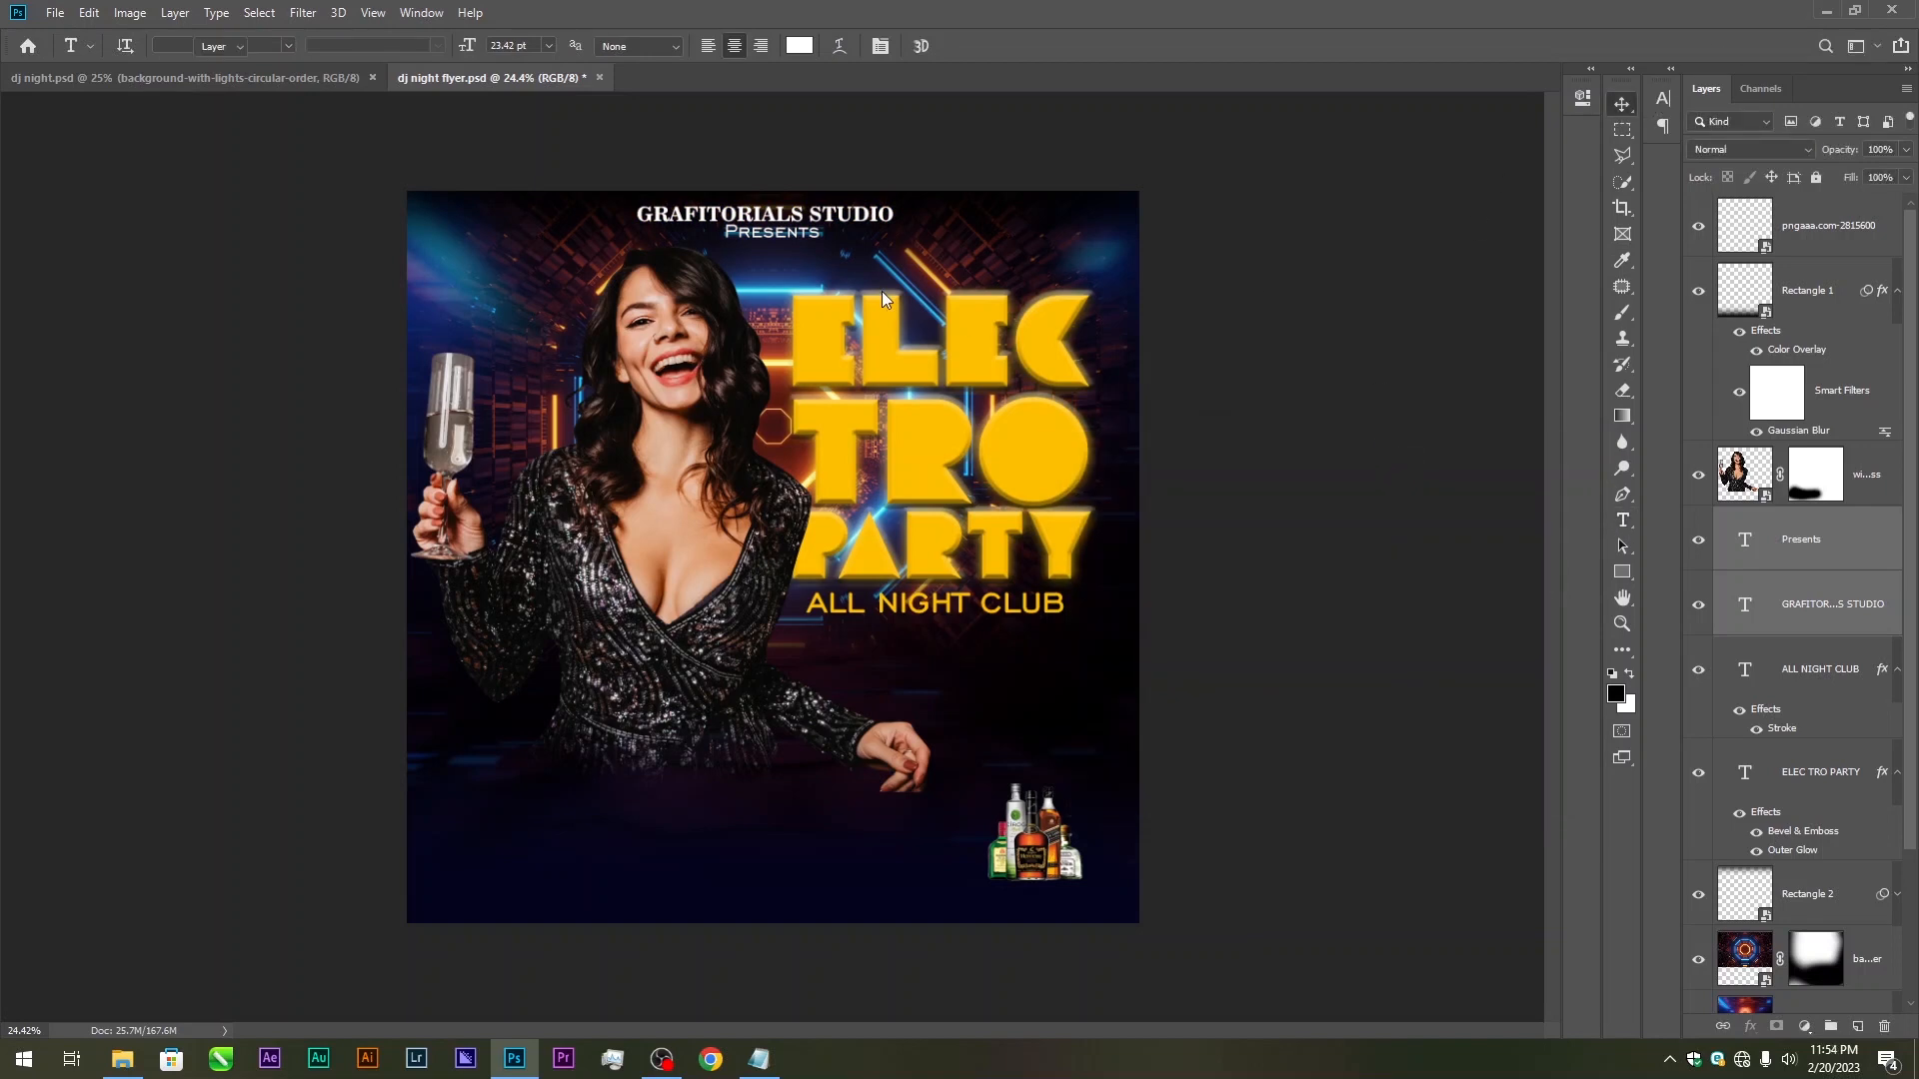
Nudge the GRAFITORIALS STUDIO and Presents lines slightly down together and save the flyer
{"action": "left_click_drag", "start_coordinate": [870, 258], "coordinate": [869, 262]}
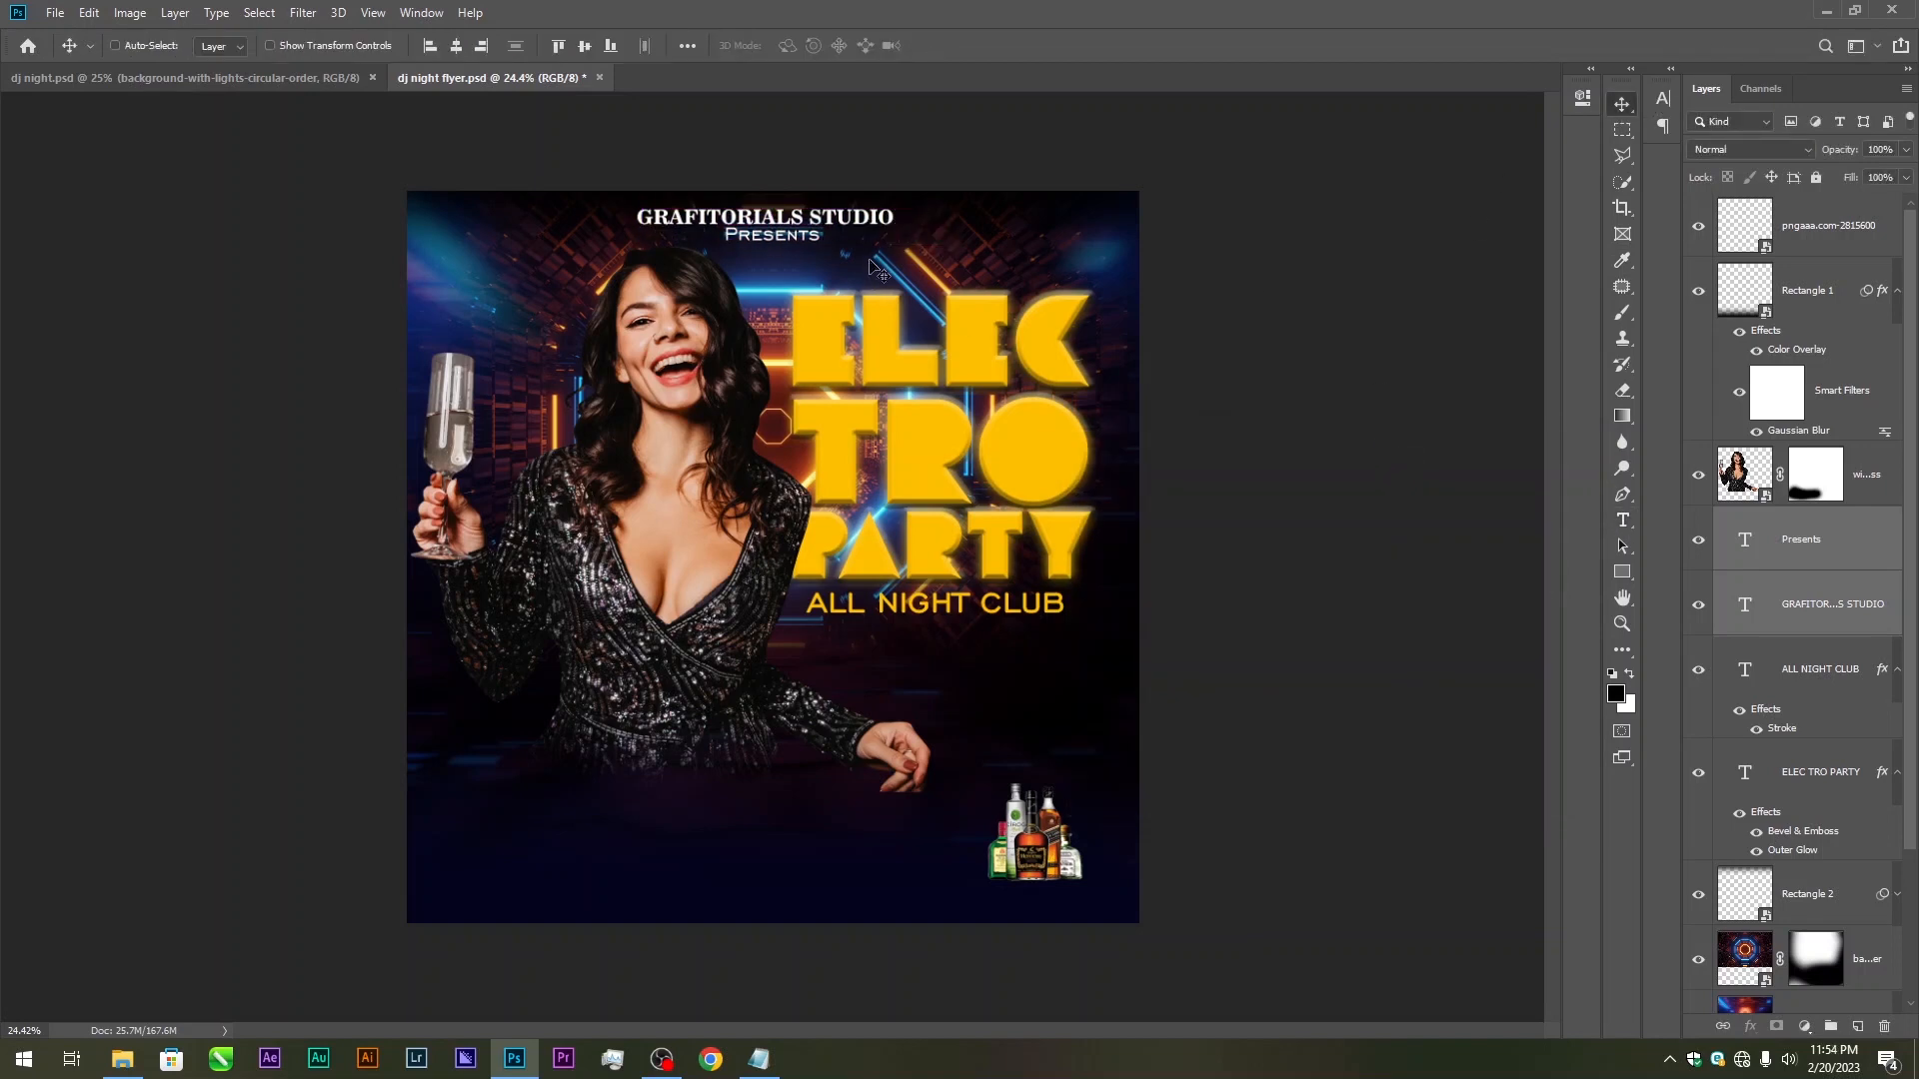
{"action": "left_click", "coordinate": [869, 259]}
{"action": "key", "text": "ctrl+s"}
{"action": "key", "text": "ctrl"}
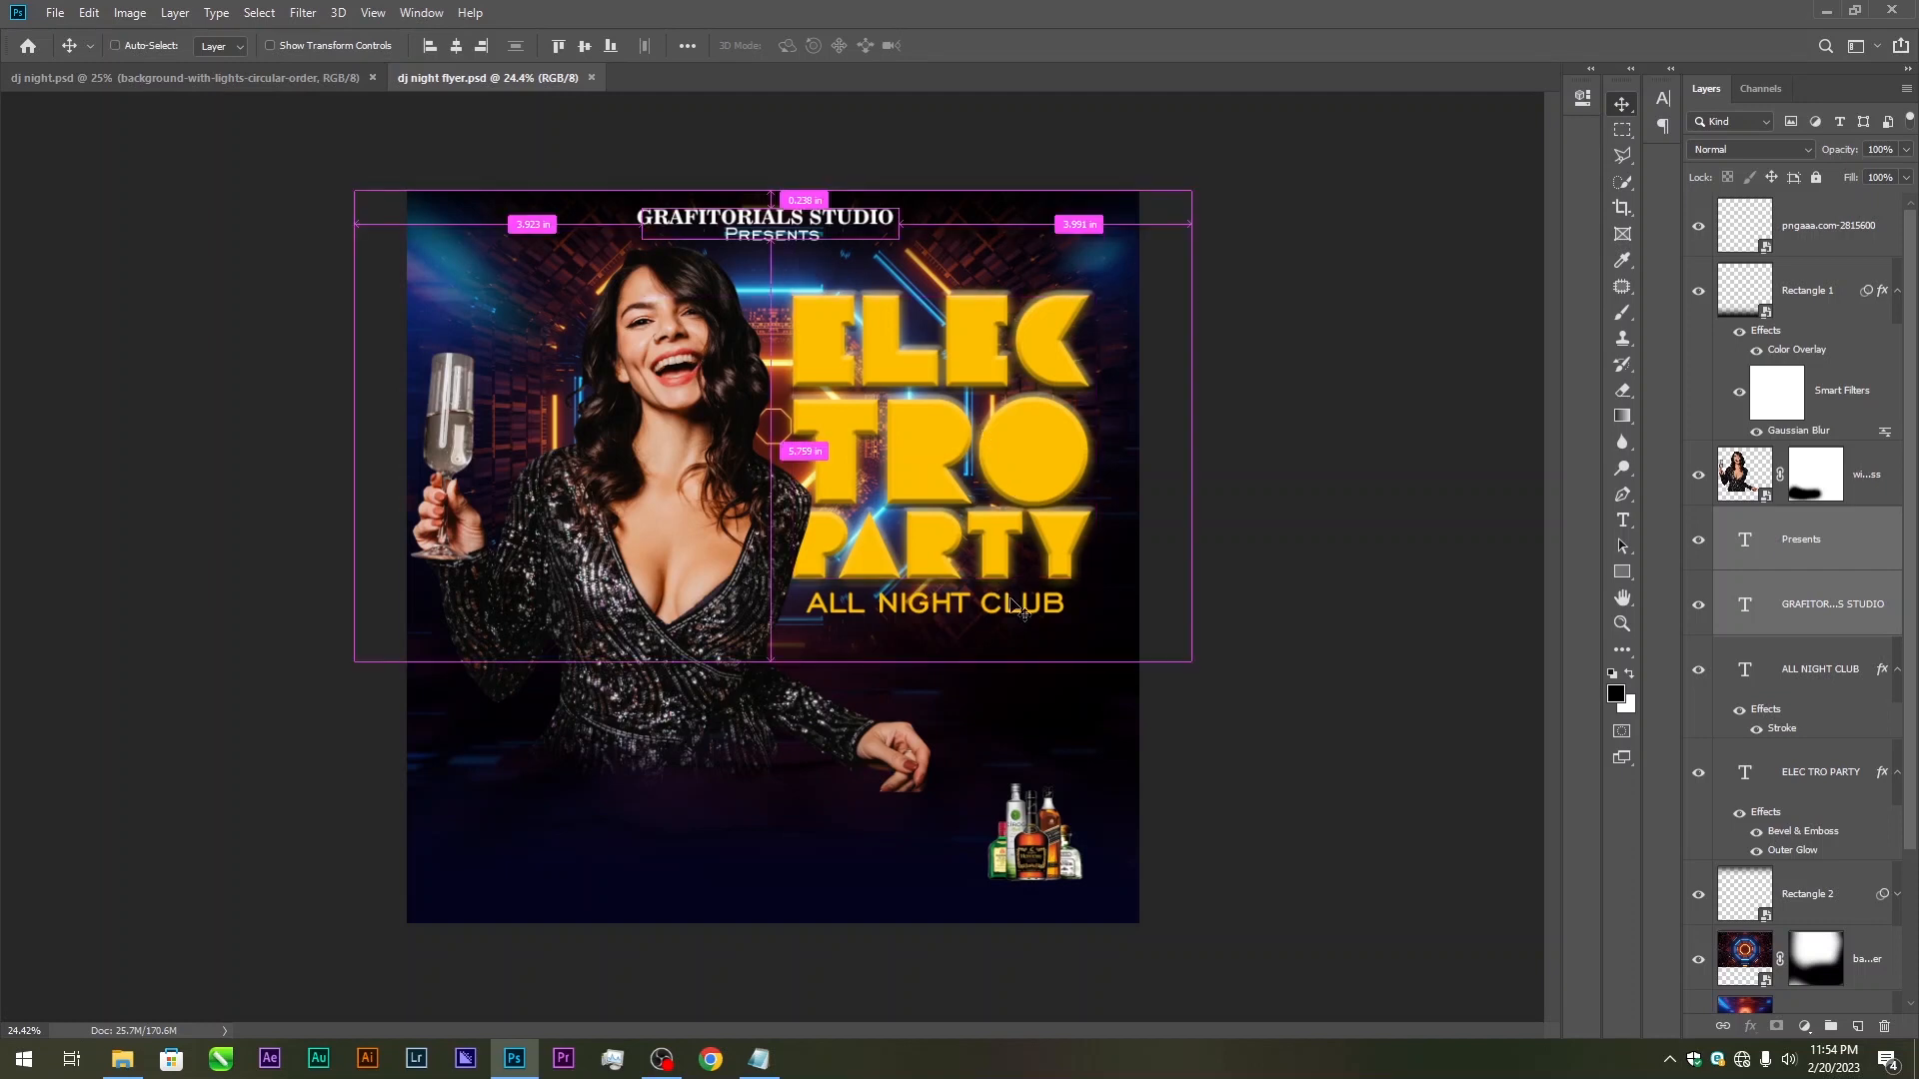
Add a two-line SUN 26 text below ALL NIGHT CLUB and set its font to Boldfinger
{"action": "left_click", "coordinate": [1622, 520]}
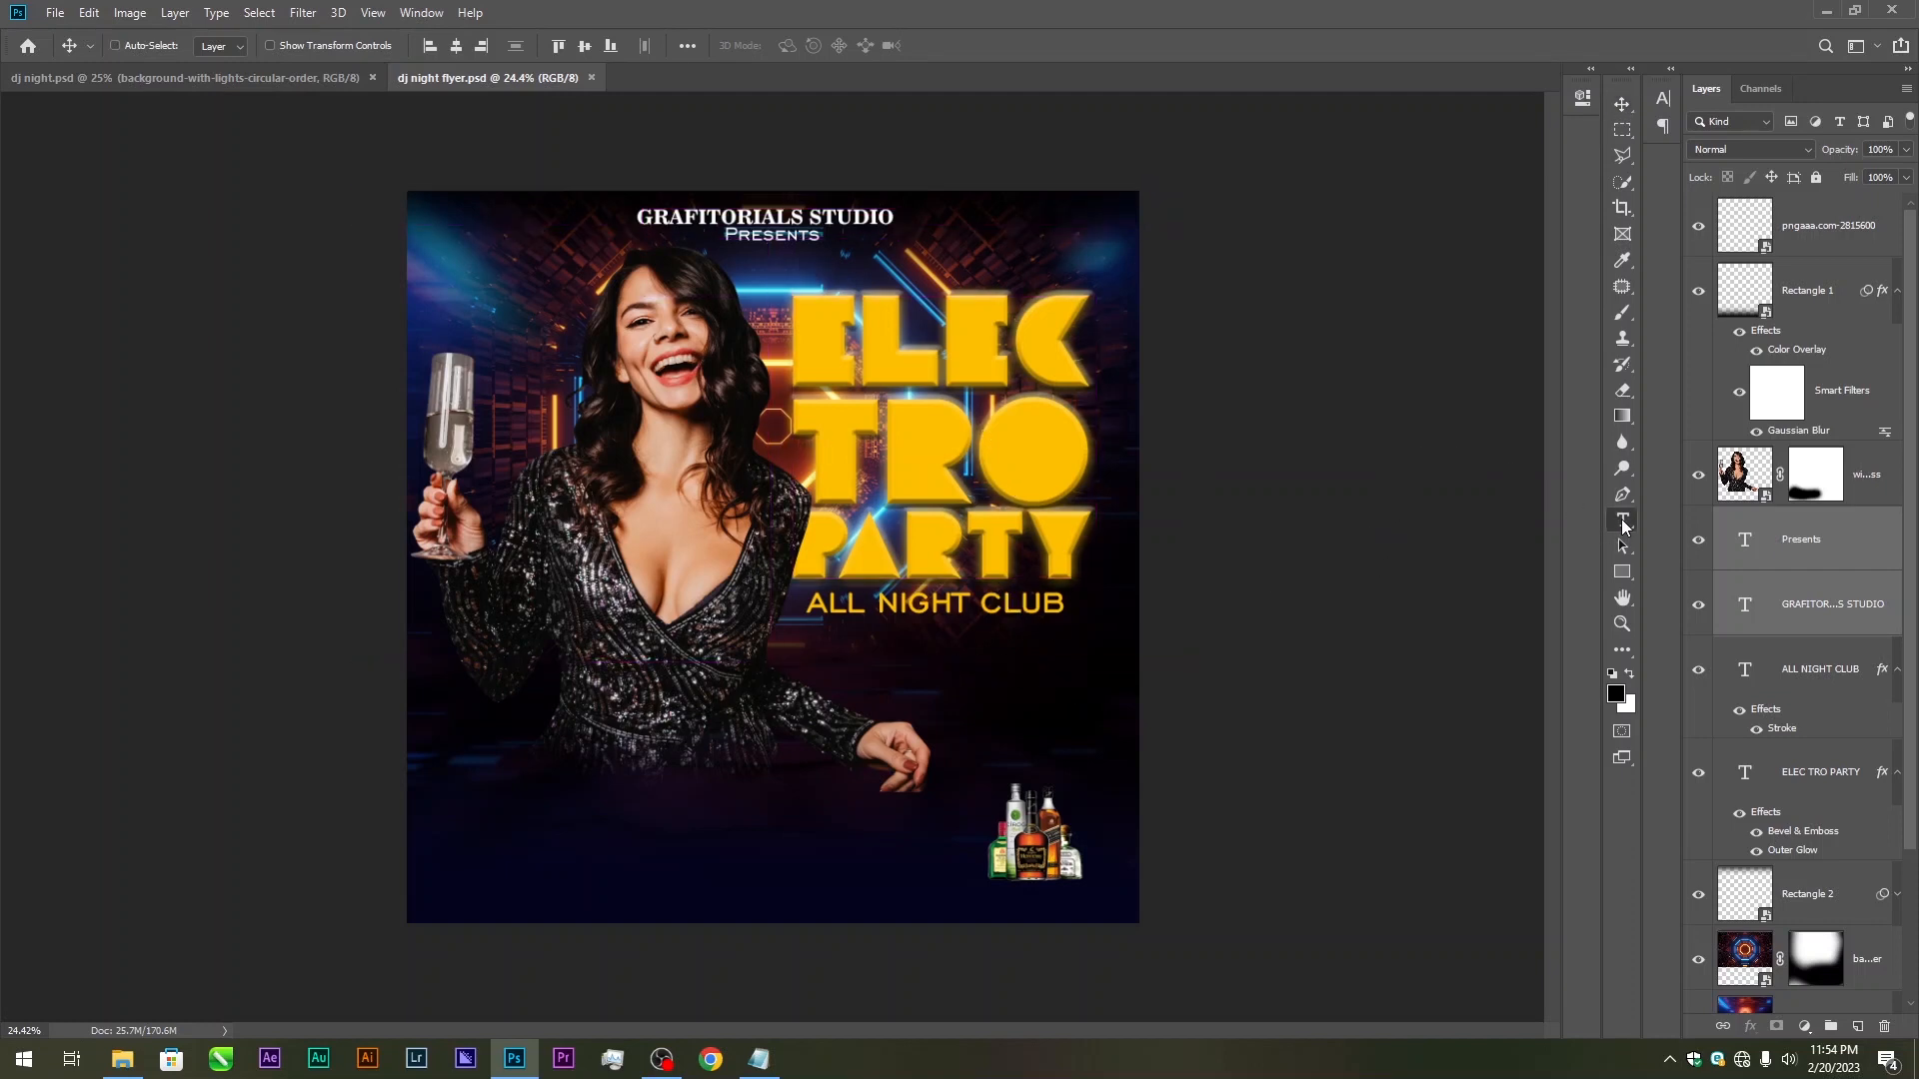
{"action": "left_click", "coordinate": [980, 664]}
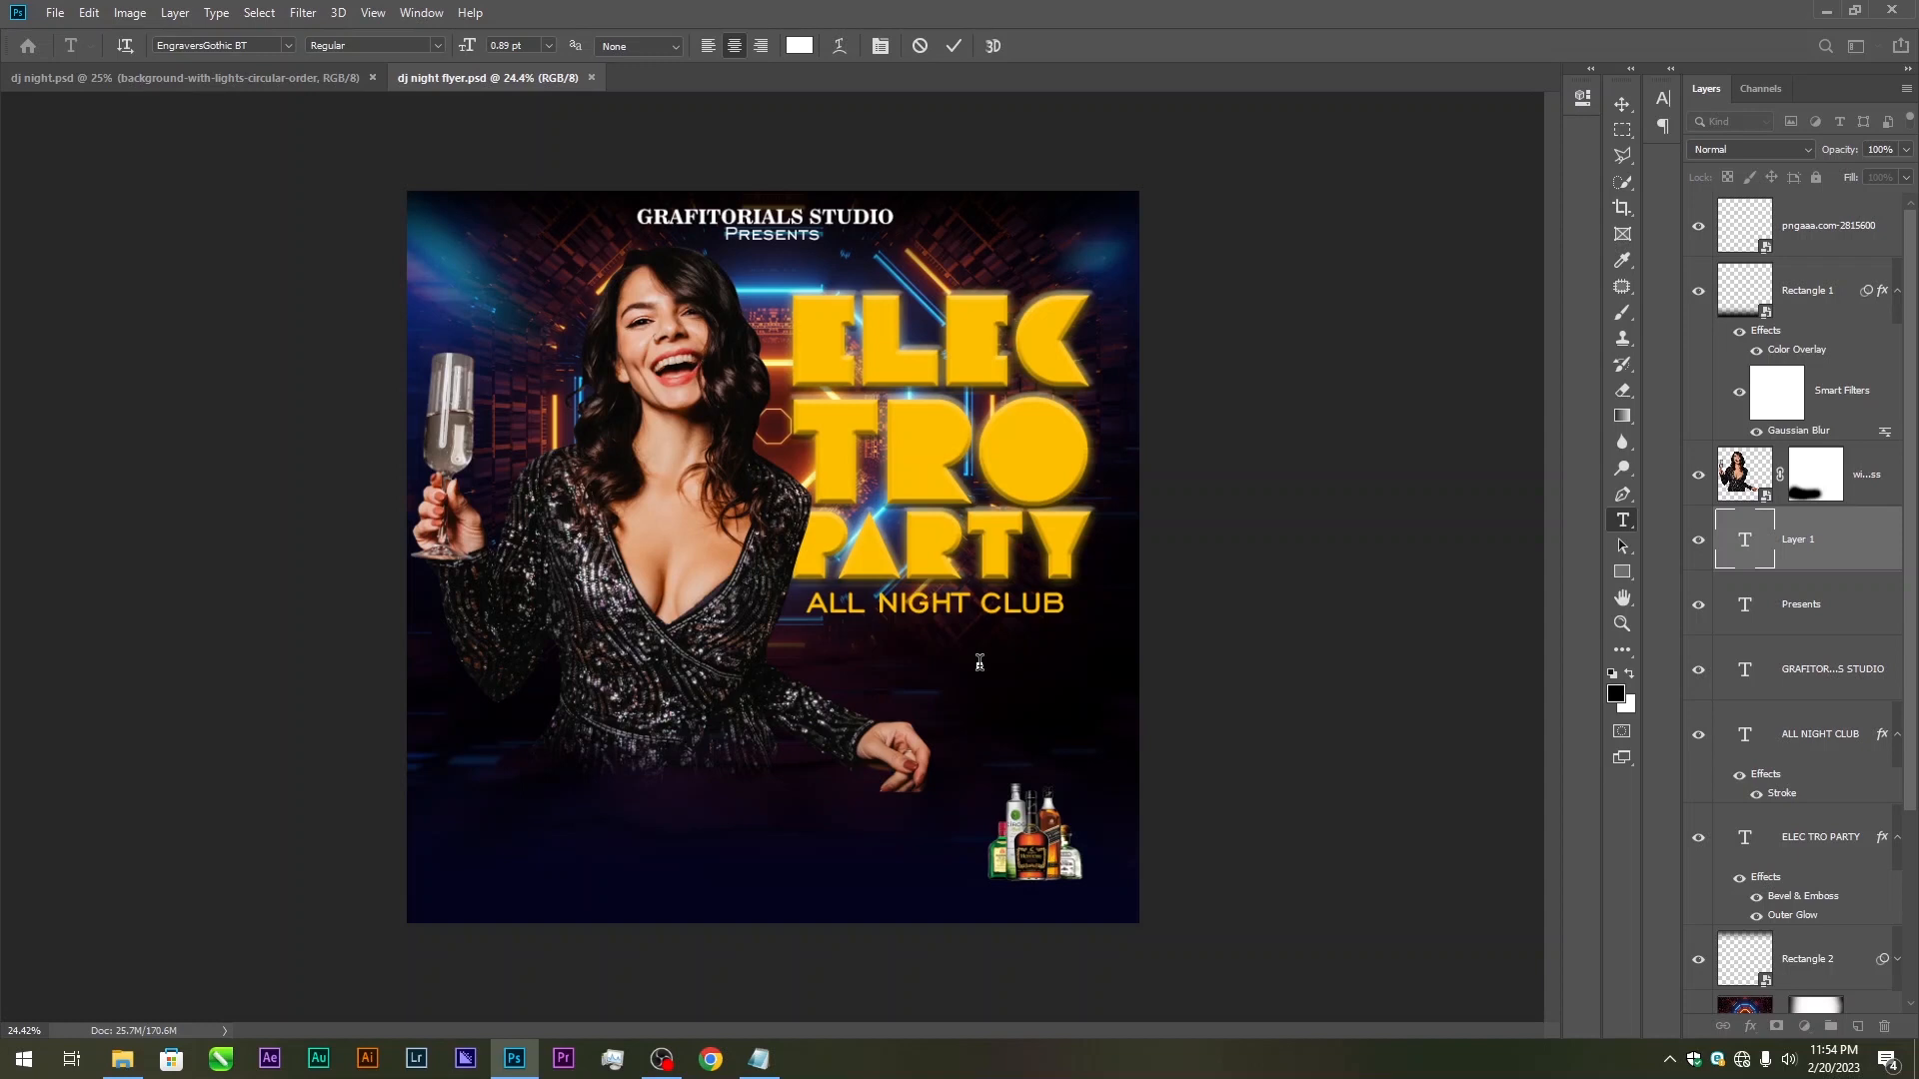
{"action": "left_click", "coordinate": [947, 48]}
{"action": "left_click", "coordinate": [254, 44]}
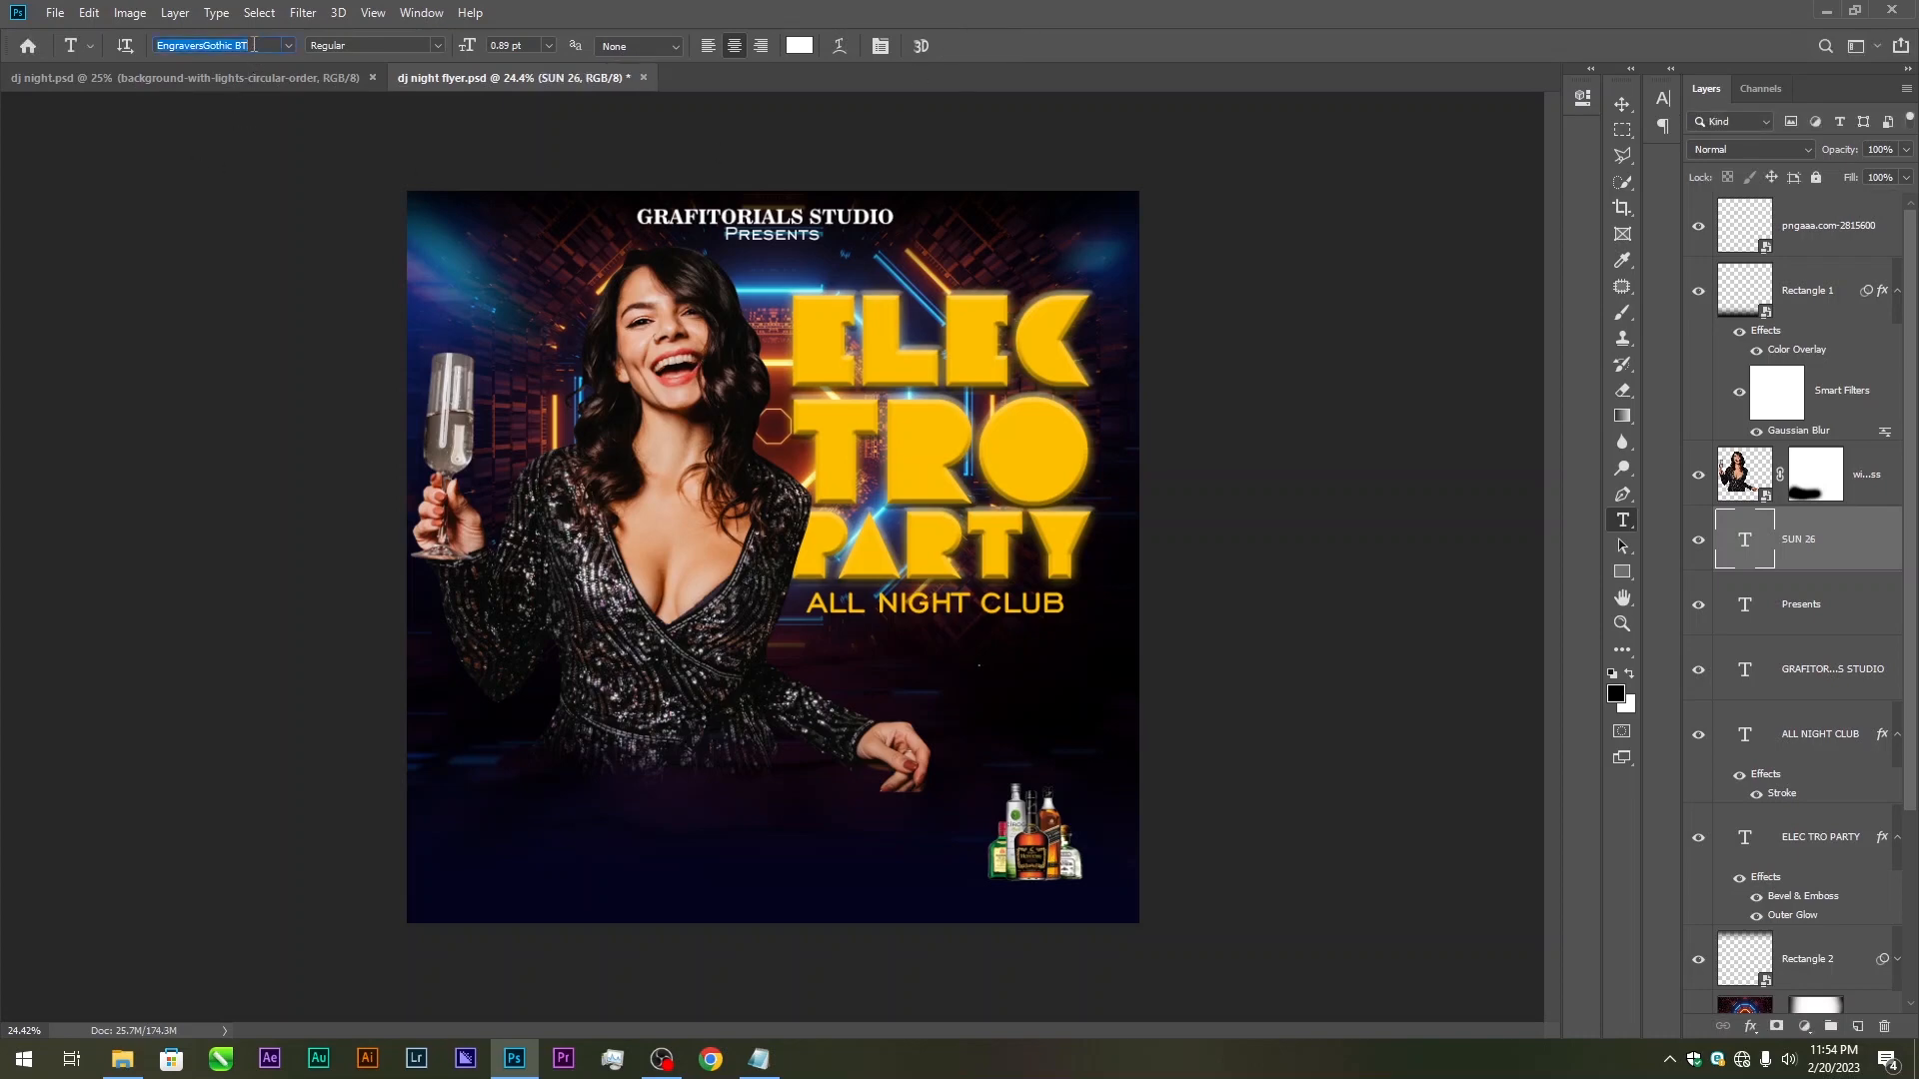
{"action": "type", "text": "BOLDF"}
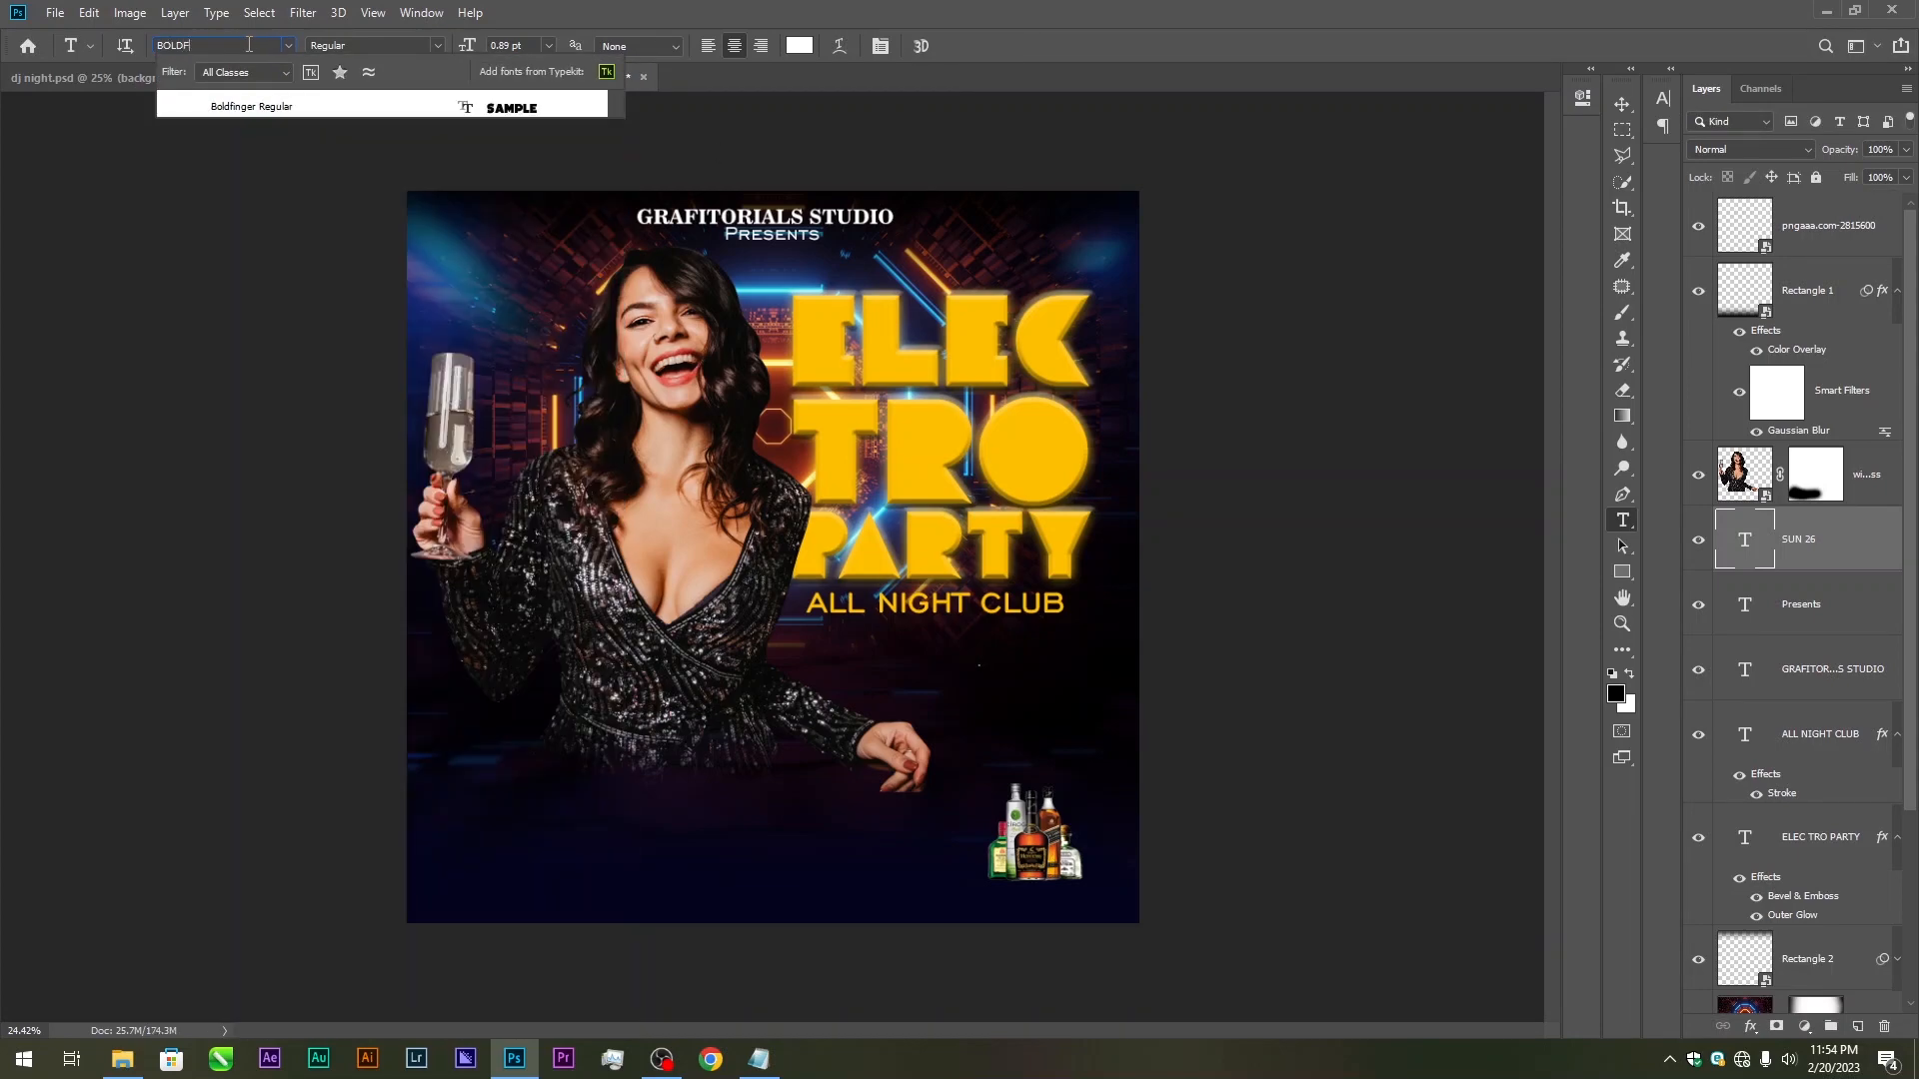
{"action": "left_click", "coordinate": [220, 106]}
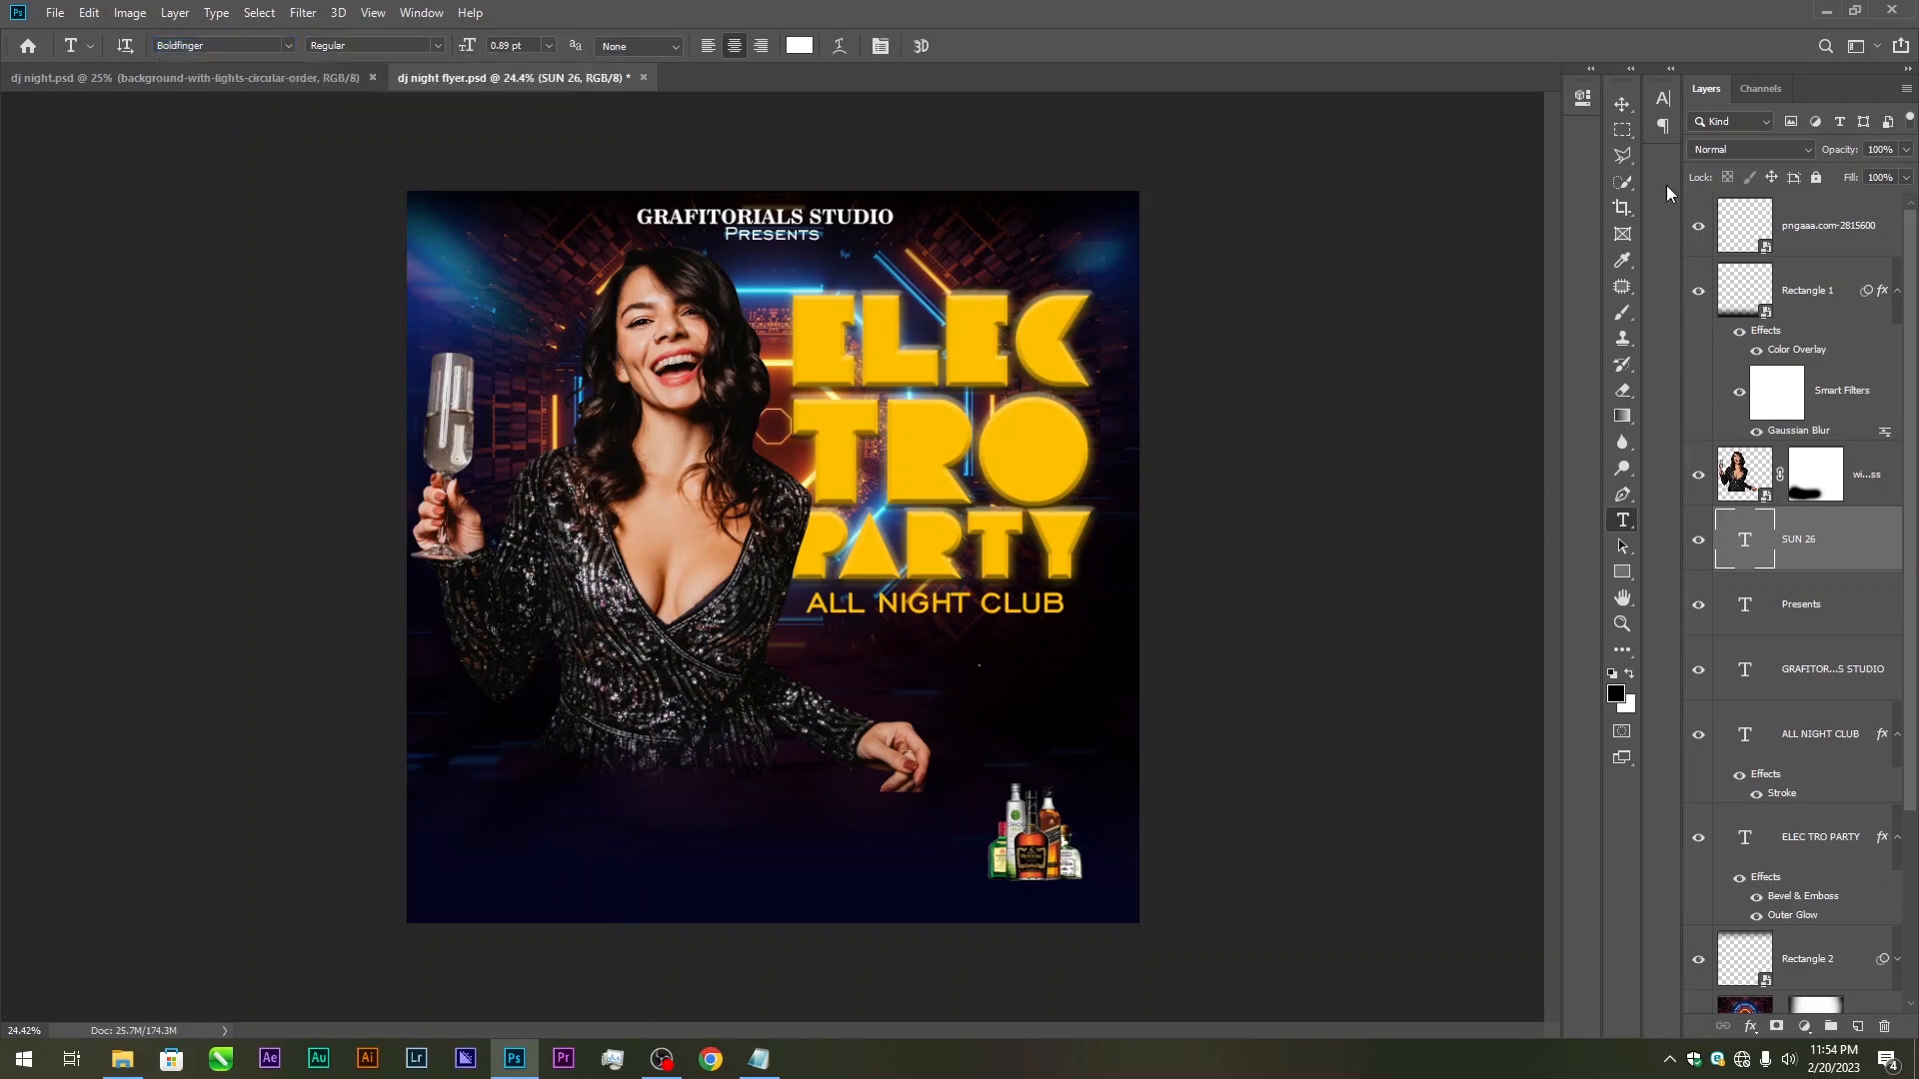
Enlarge the SUN 26 text with Free Transform in the space between ALL NIGHT CLUB and the bottles
{"action": "left_click", "coordinate": [1622, 104]}
{"action": "key", "text": "ctrl+t"}
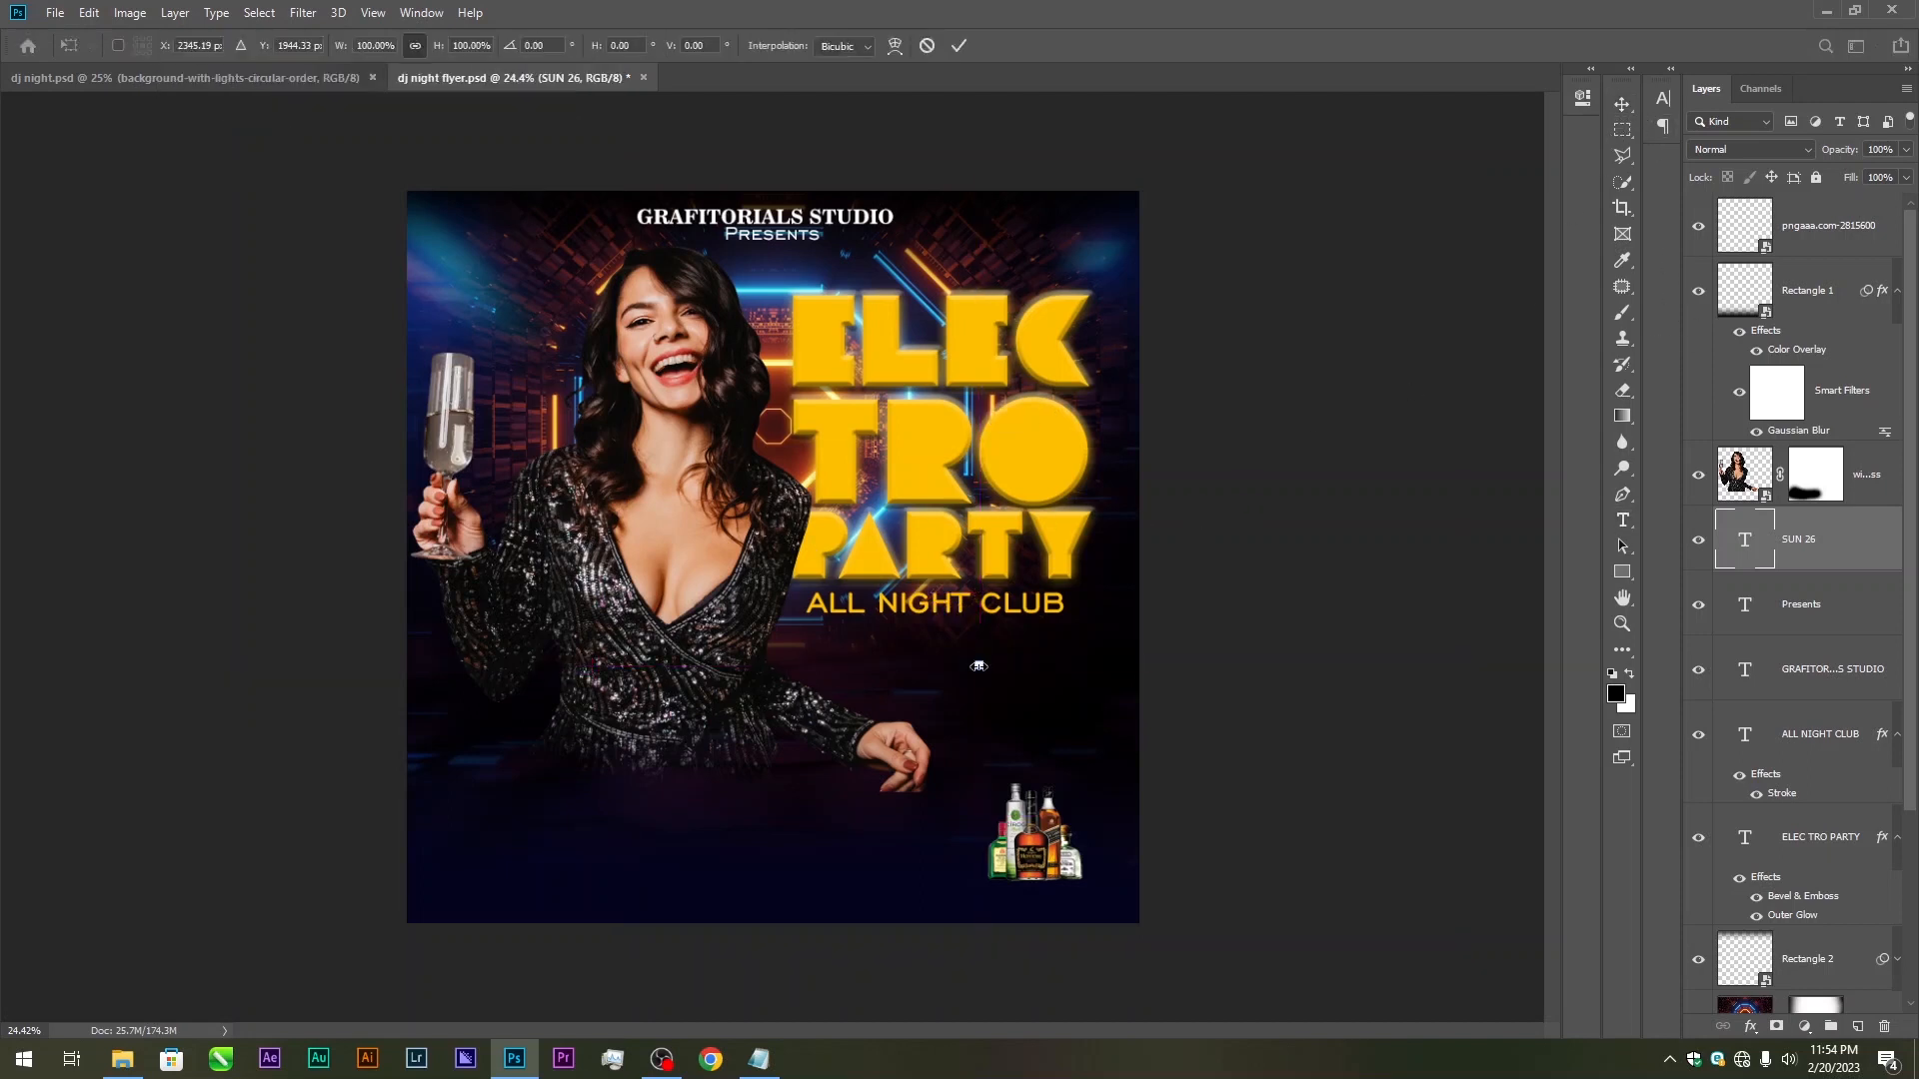
{"action": "mouse_move", "coordinate": [978, 665]}
{"action": "left_mouse_down"}
{"action": "mouse_move", "coordinate": [1020, 741]}
{"action": "mouse_move", "coordinate": [985, 694]}
{"action": "left_mouse_up"}
{"action": "key", "text": "Return"}
Set the number 26 to a font size of 57.97 pt with 43.22 pt leading beneath SUN
{"action": "key", "text": "t"}
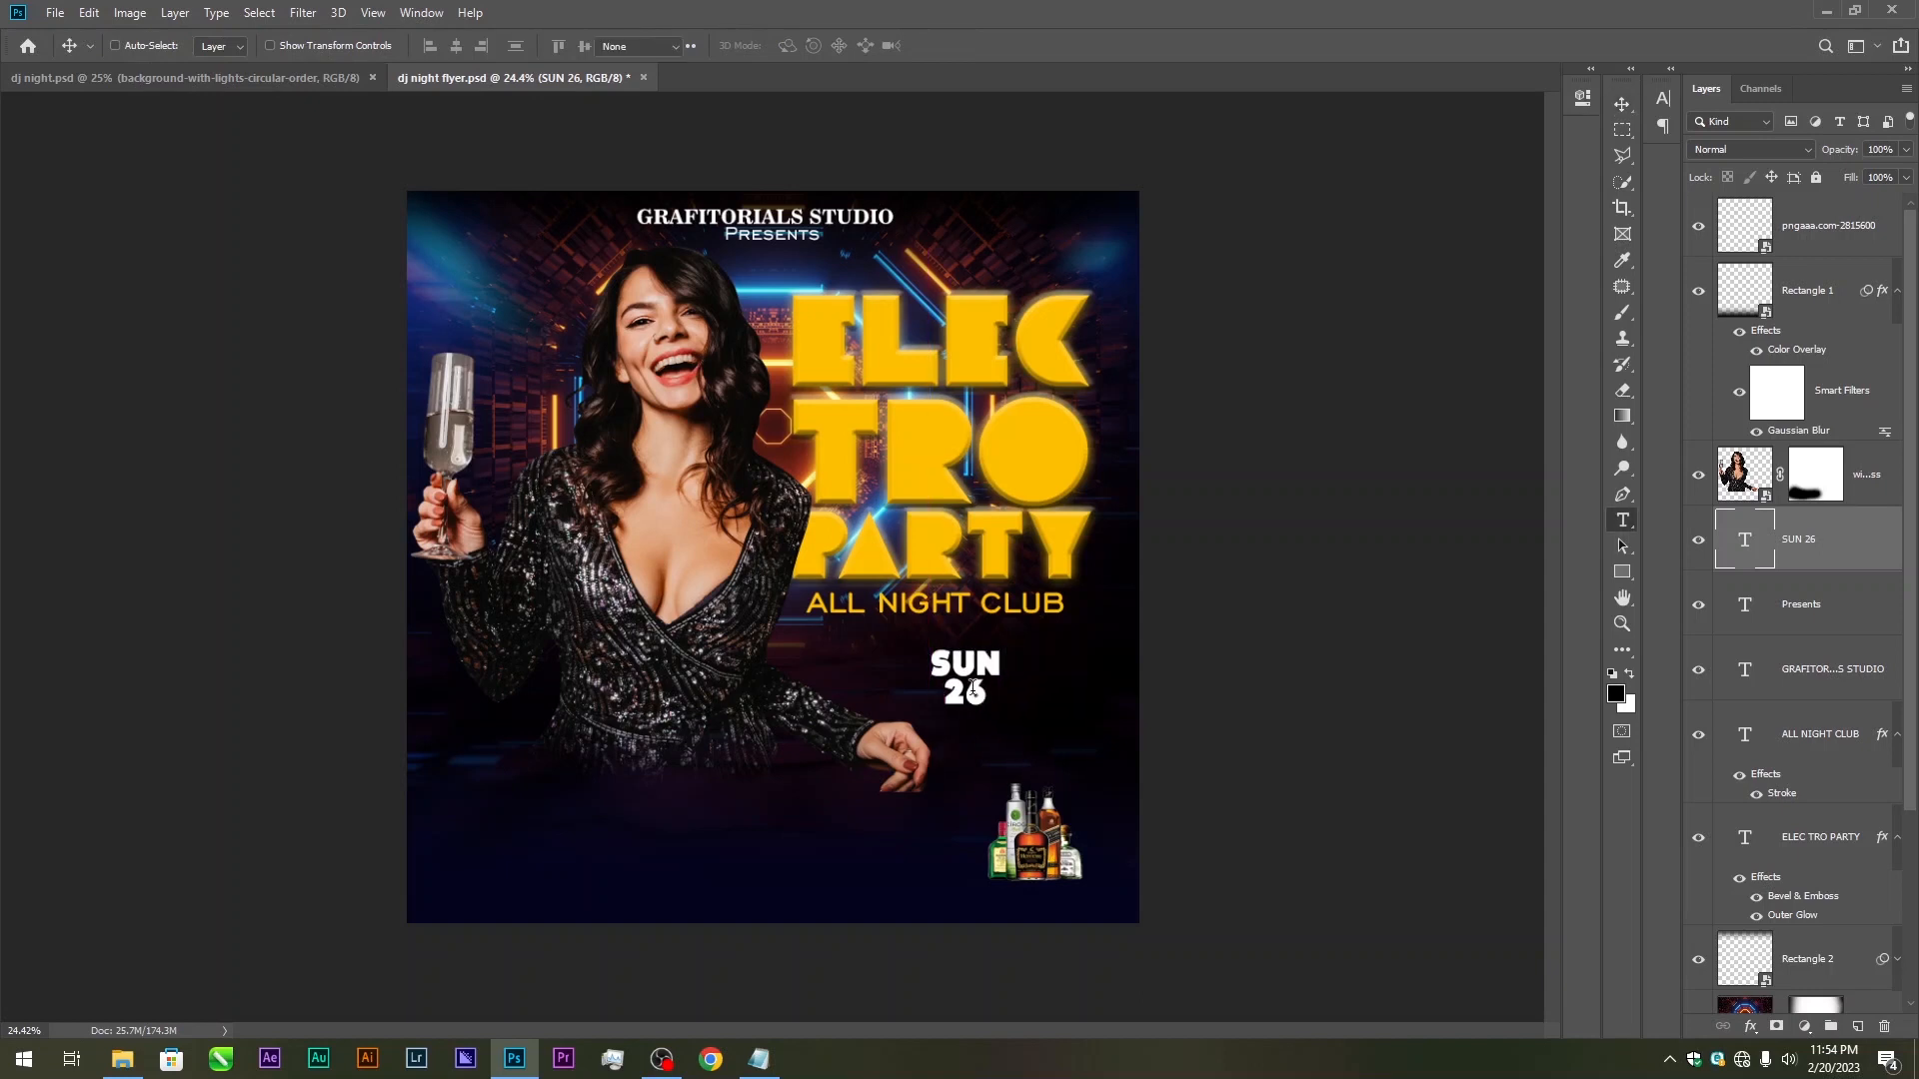
{"action": "double_click", "coordinate": [967, 692]}
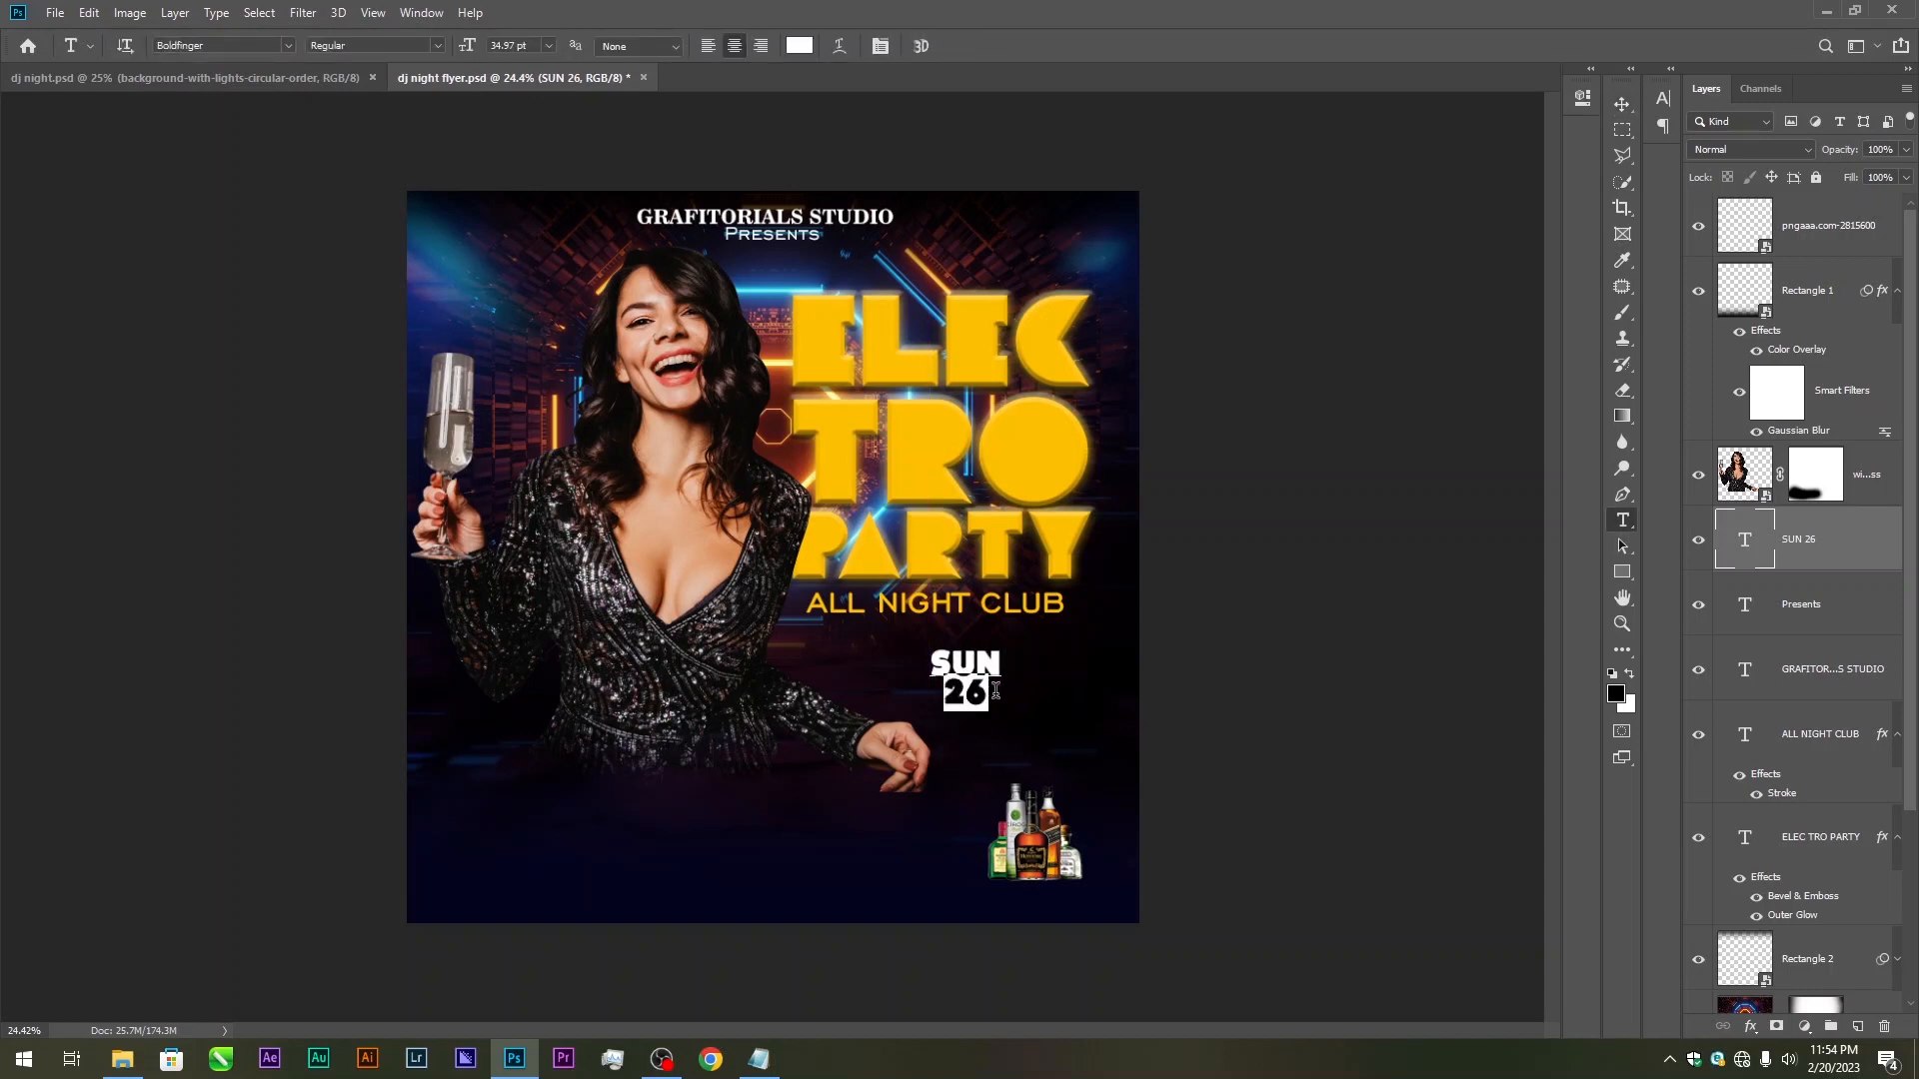
{"action": "left_click", "coordinate": [880, 50]}
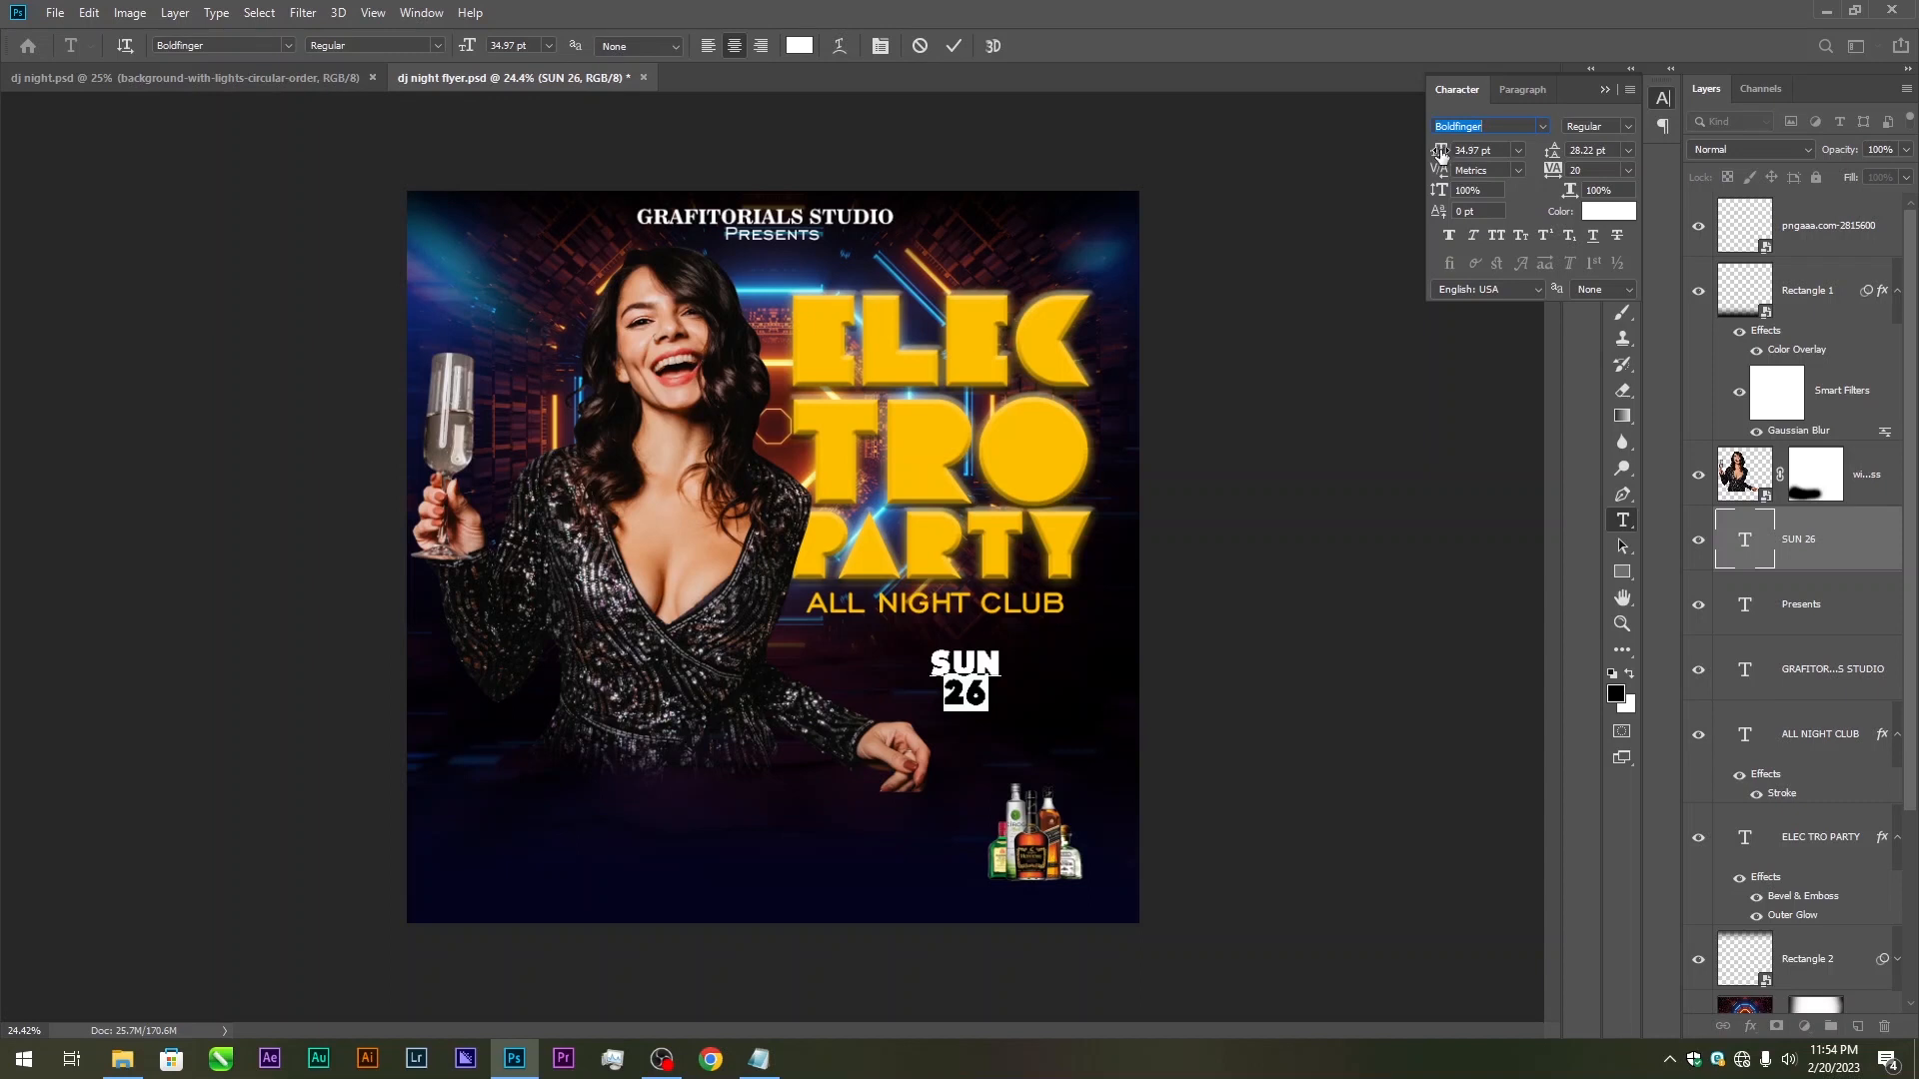
{"action": "left_click_drag", "start_coordinate": [1440, 153], "coordinate": [1564, 153]}
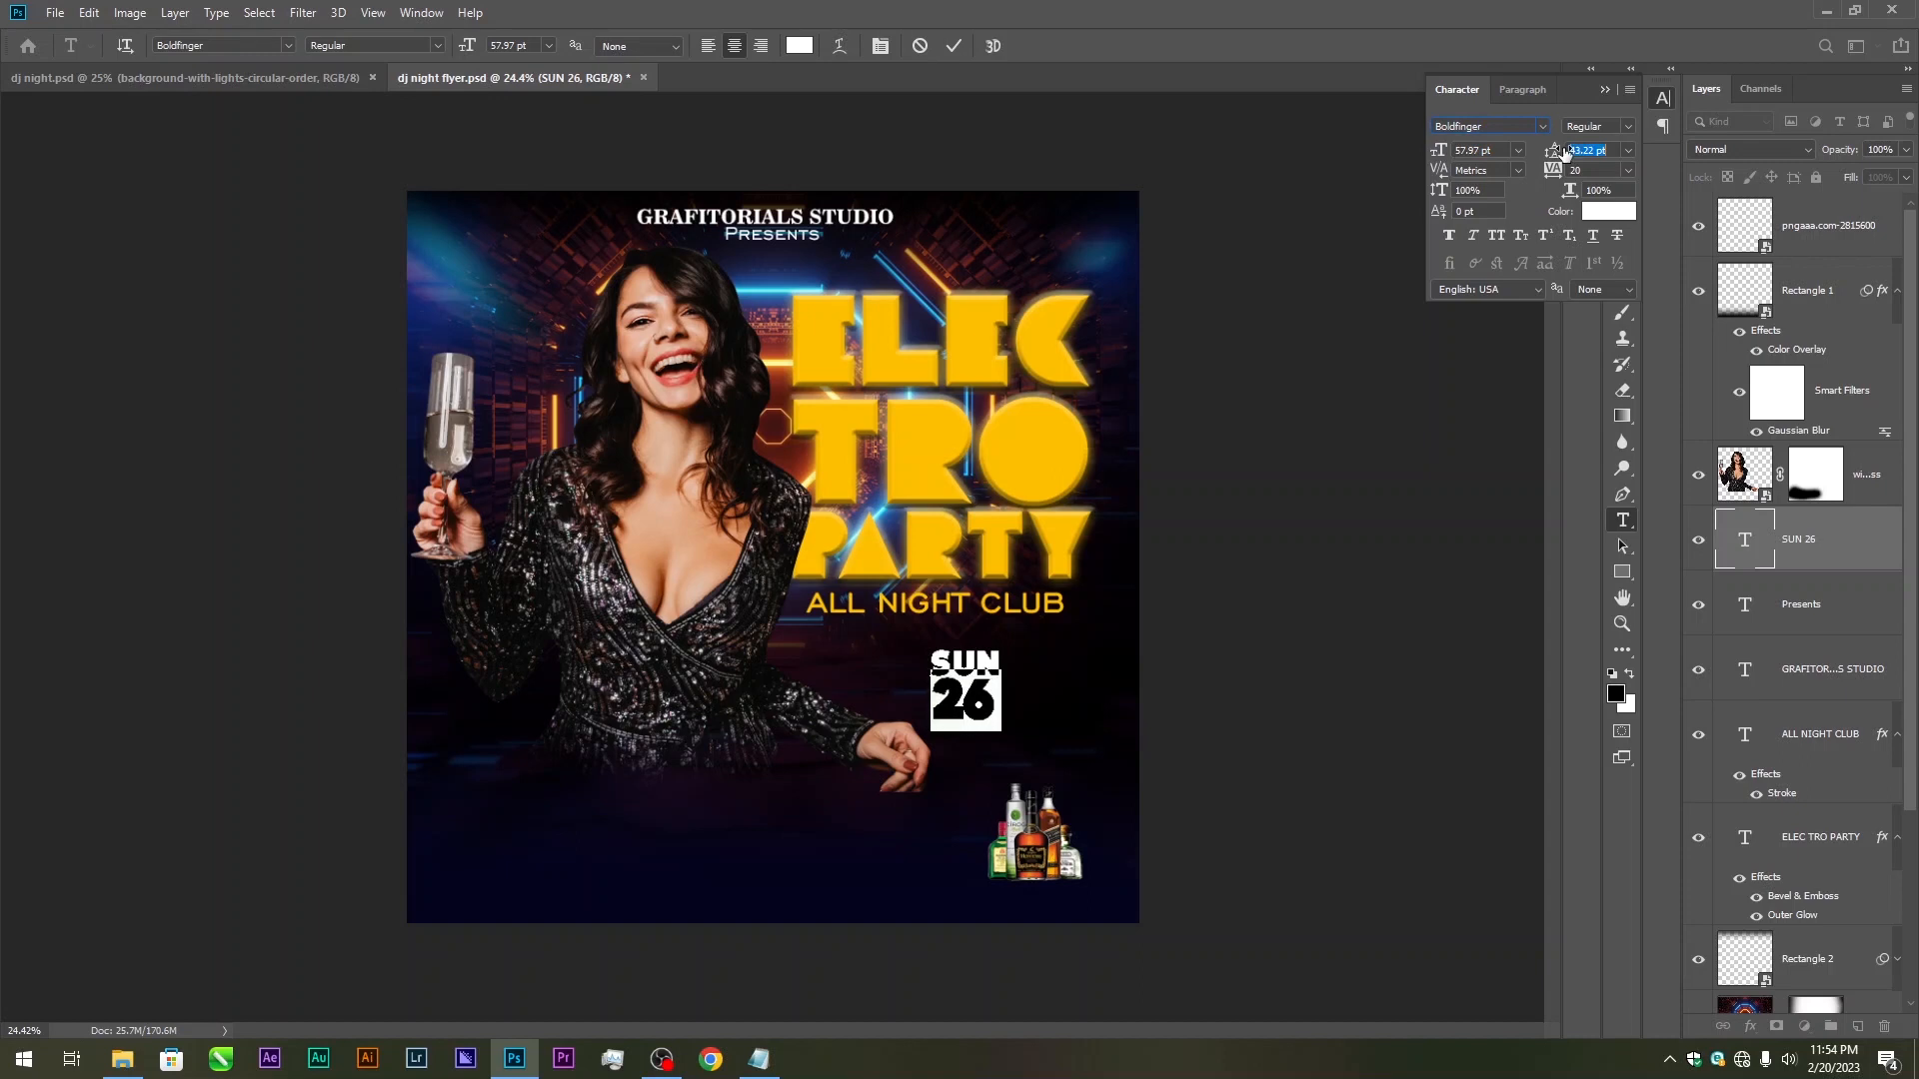
{"action": "left_click", "coordinate": [1606, 91]}
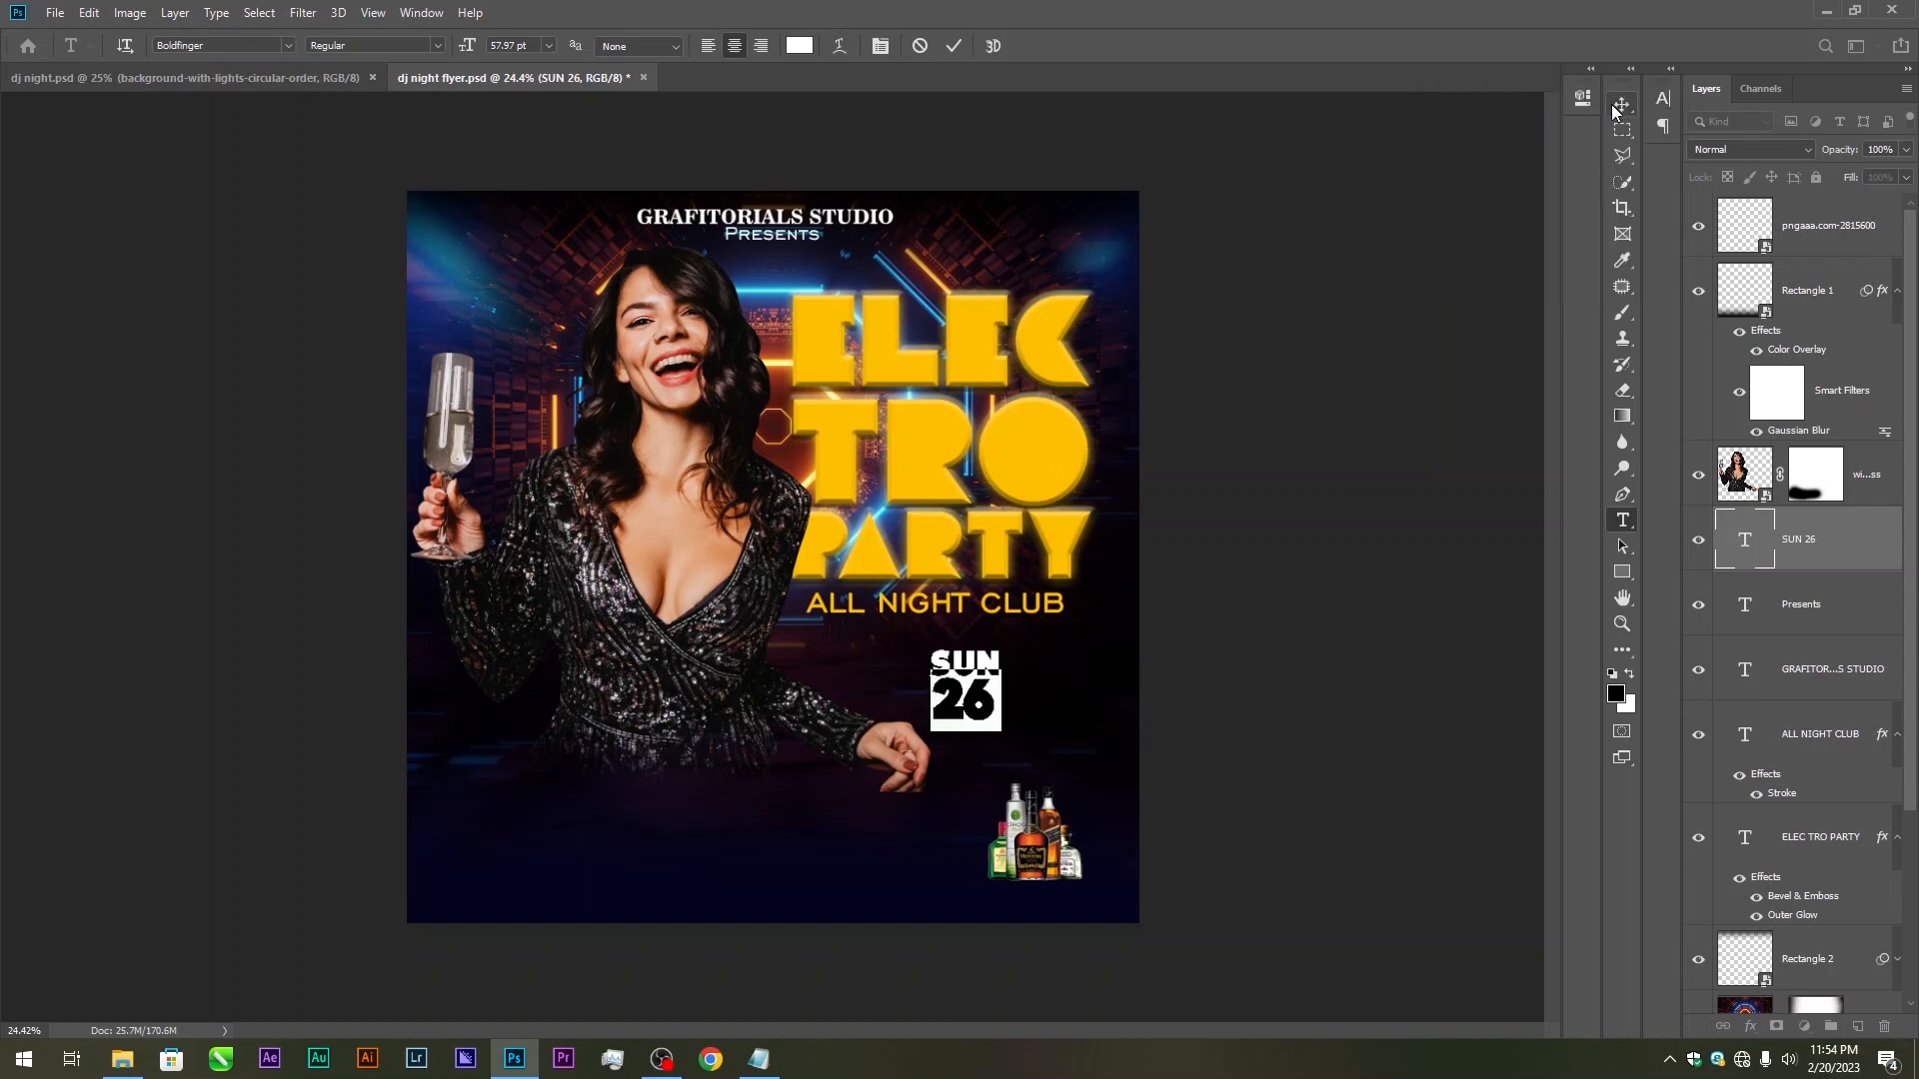
{"action": "left_click", "coordinate": [1622, 104]}
Recolor only the word SUN with the yellow sampled from the ELECTRO PARTY title
{"action": "key", "text": "t"}
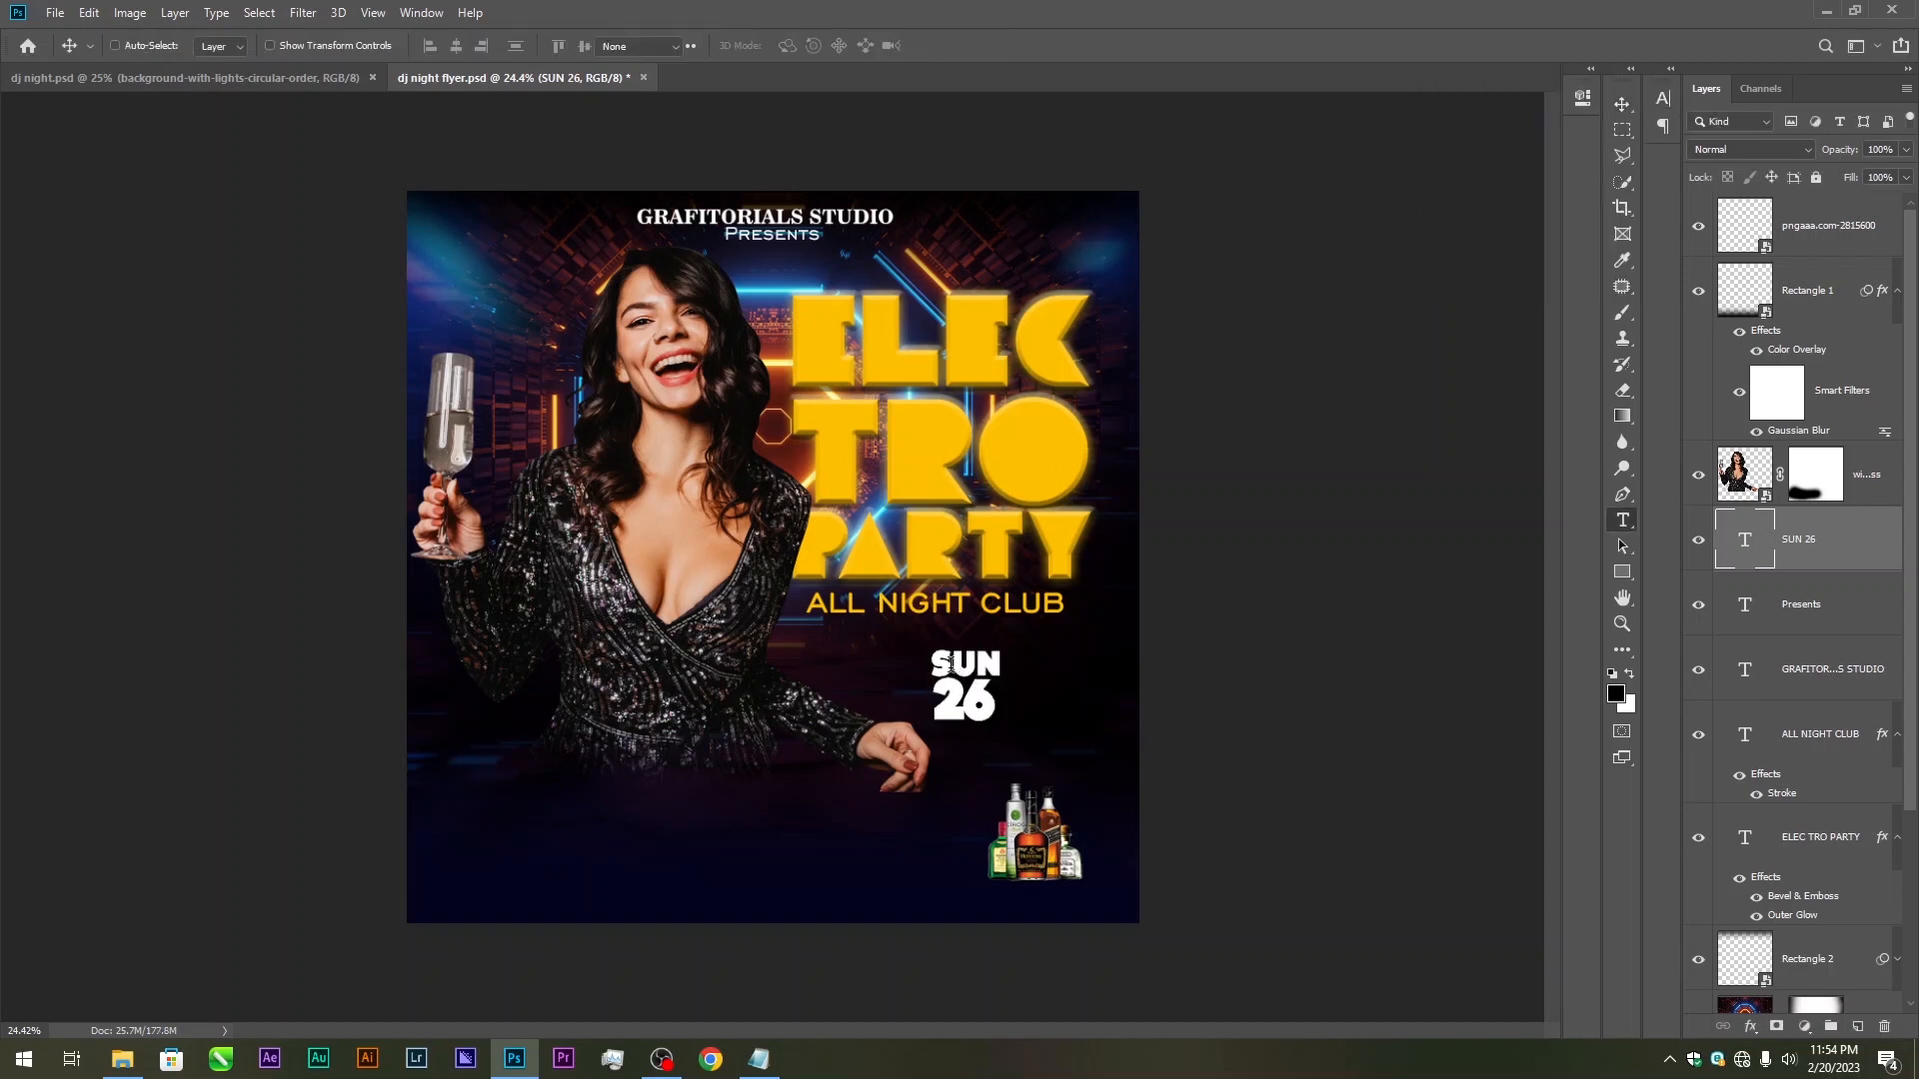
{"action": "double_click", "coordinate": [965, 666]}
{"action": "key", "text": "ctrl+a"}
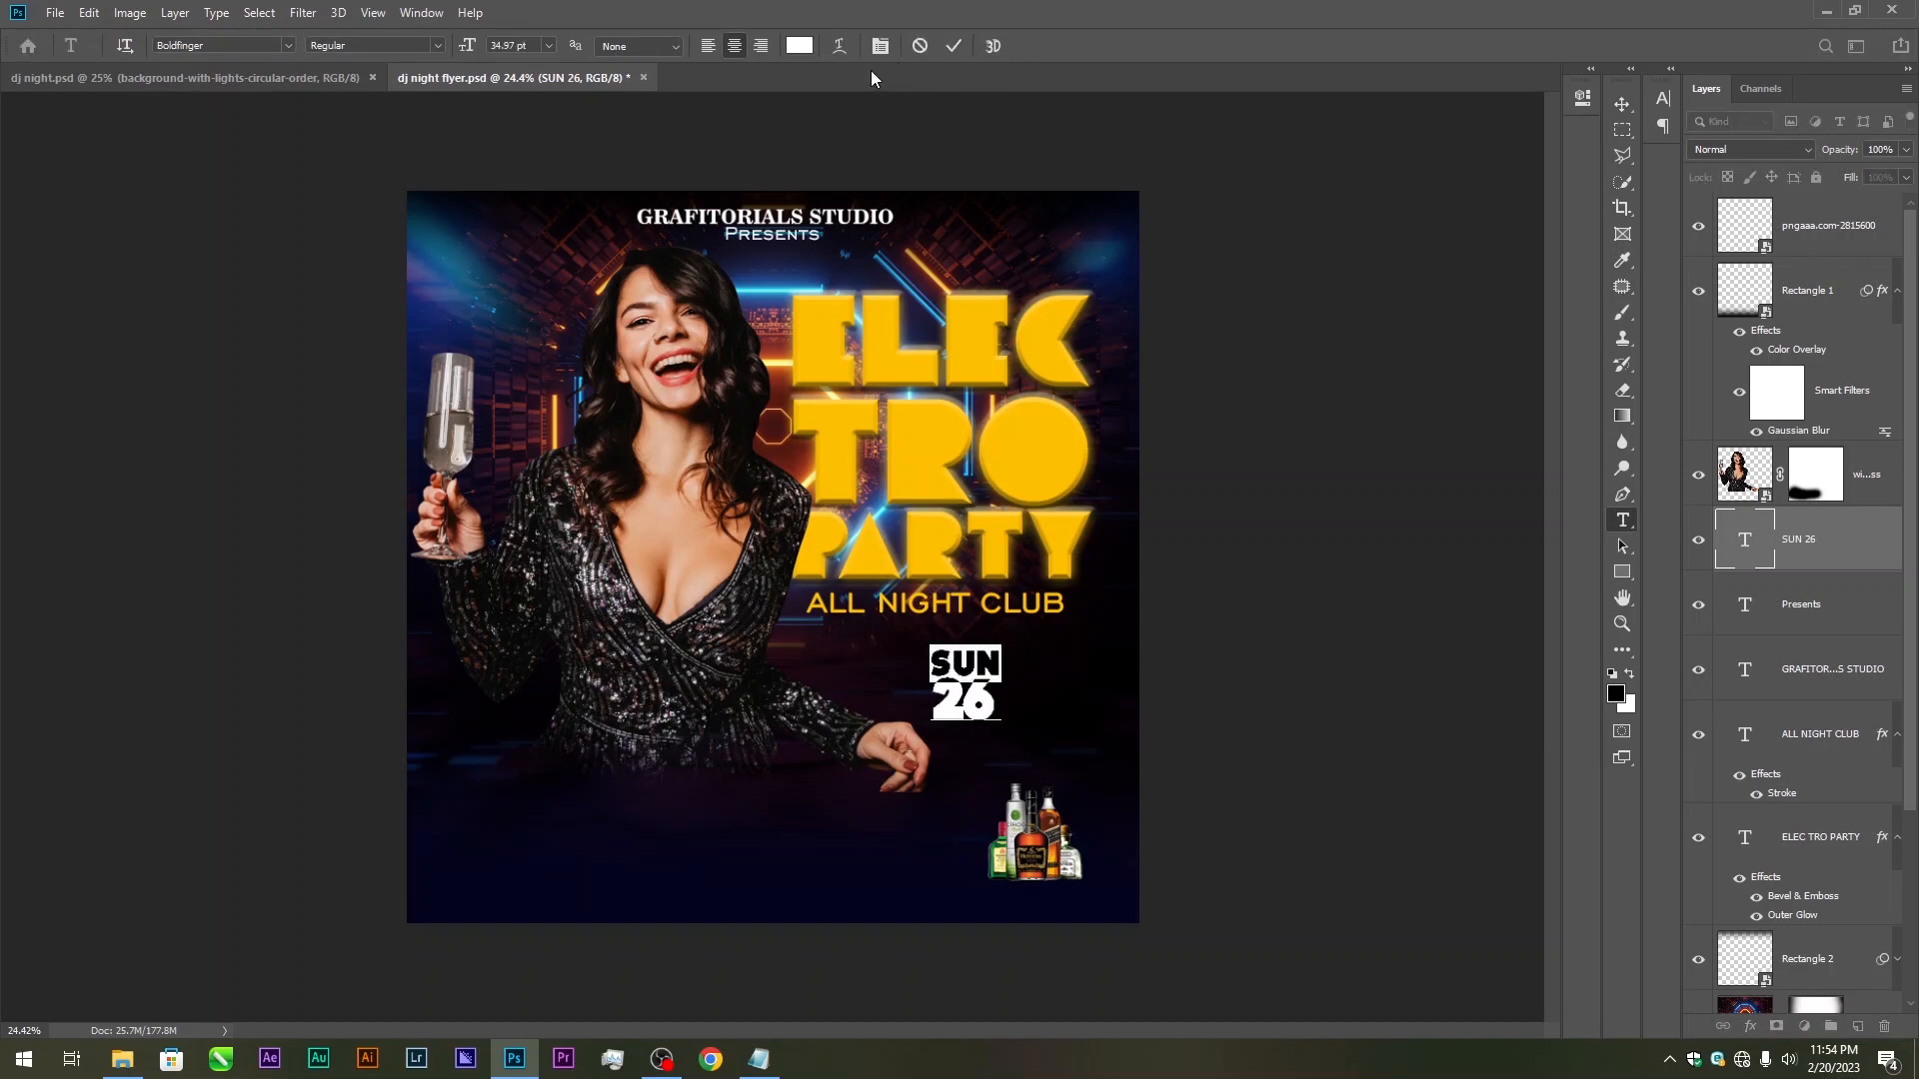
{"action": "left_click", "coordinate": [800, 45]}
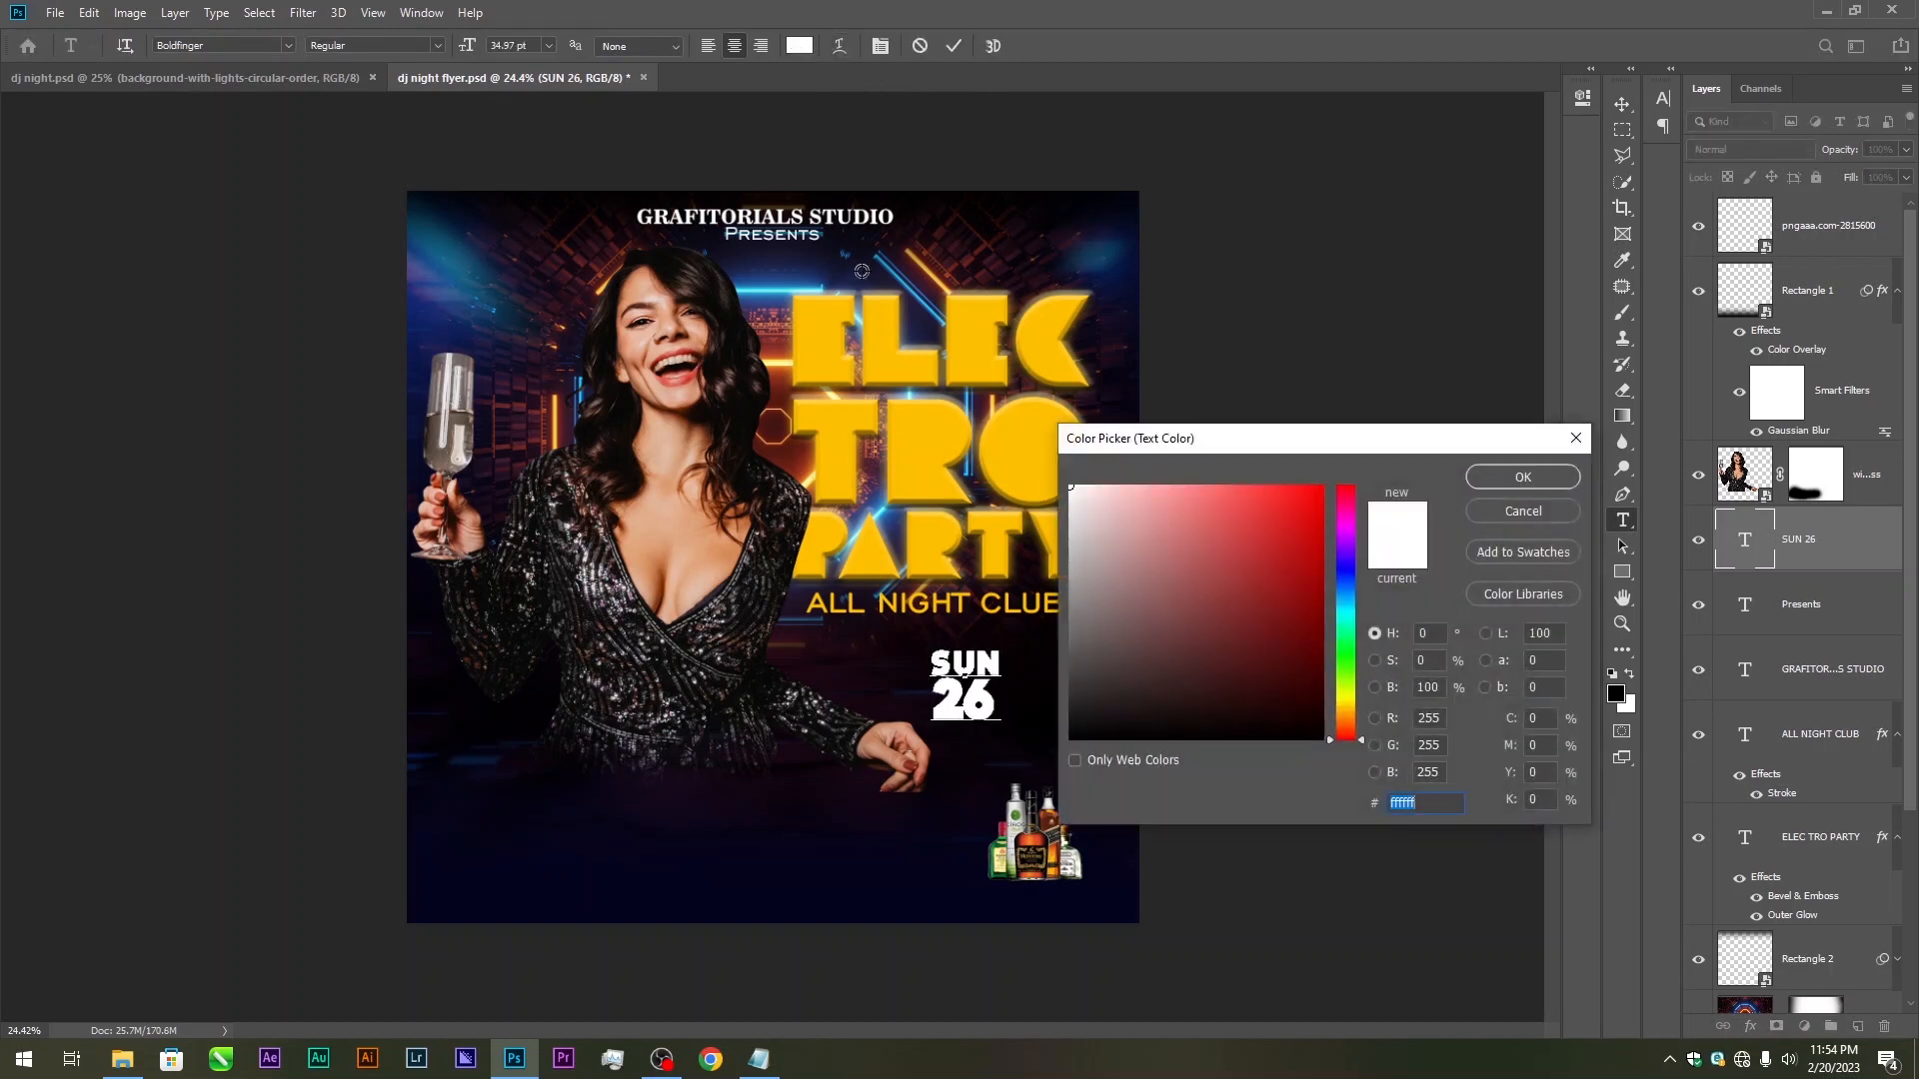
{"action": "left_click", "coordinate": [809, 316]}
{"action": "left_click", "coordinate": [1522, 478]}
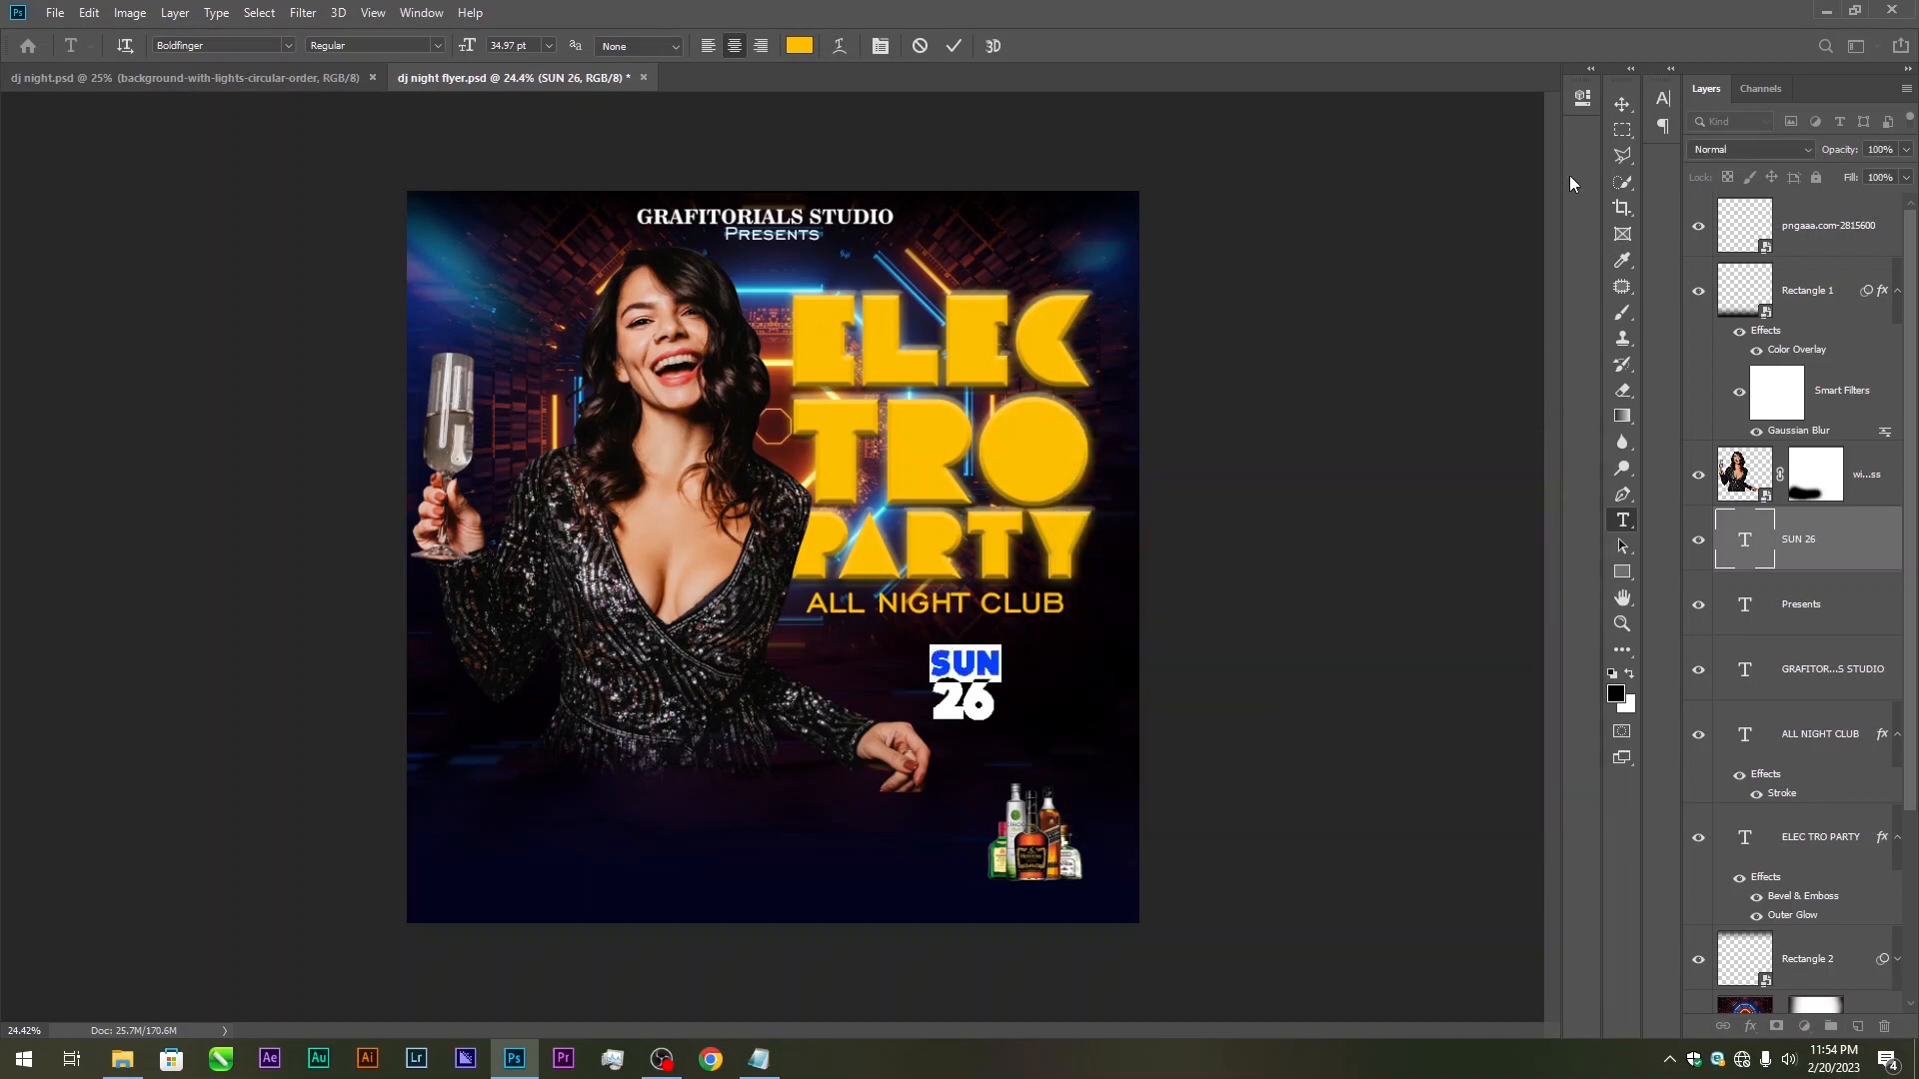
{"action": "left_click", "coordinate": [1622, 103]}
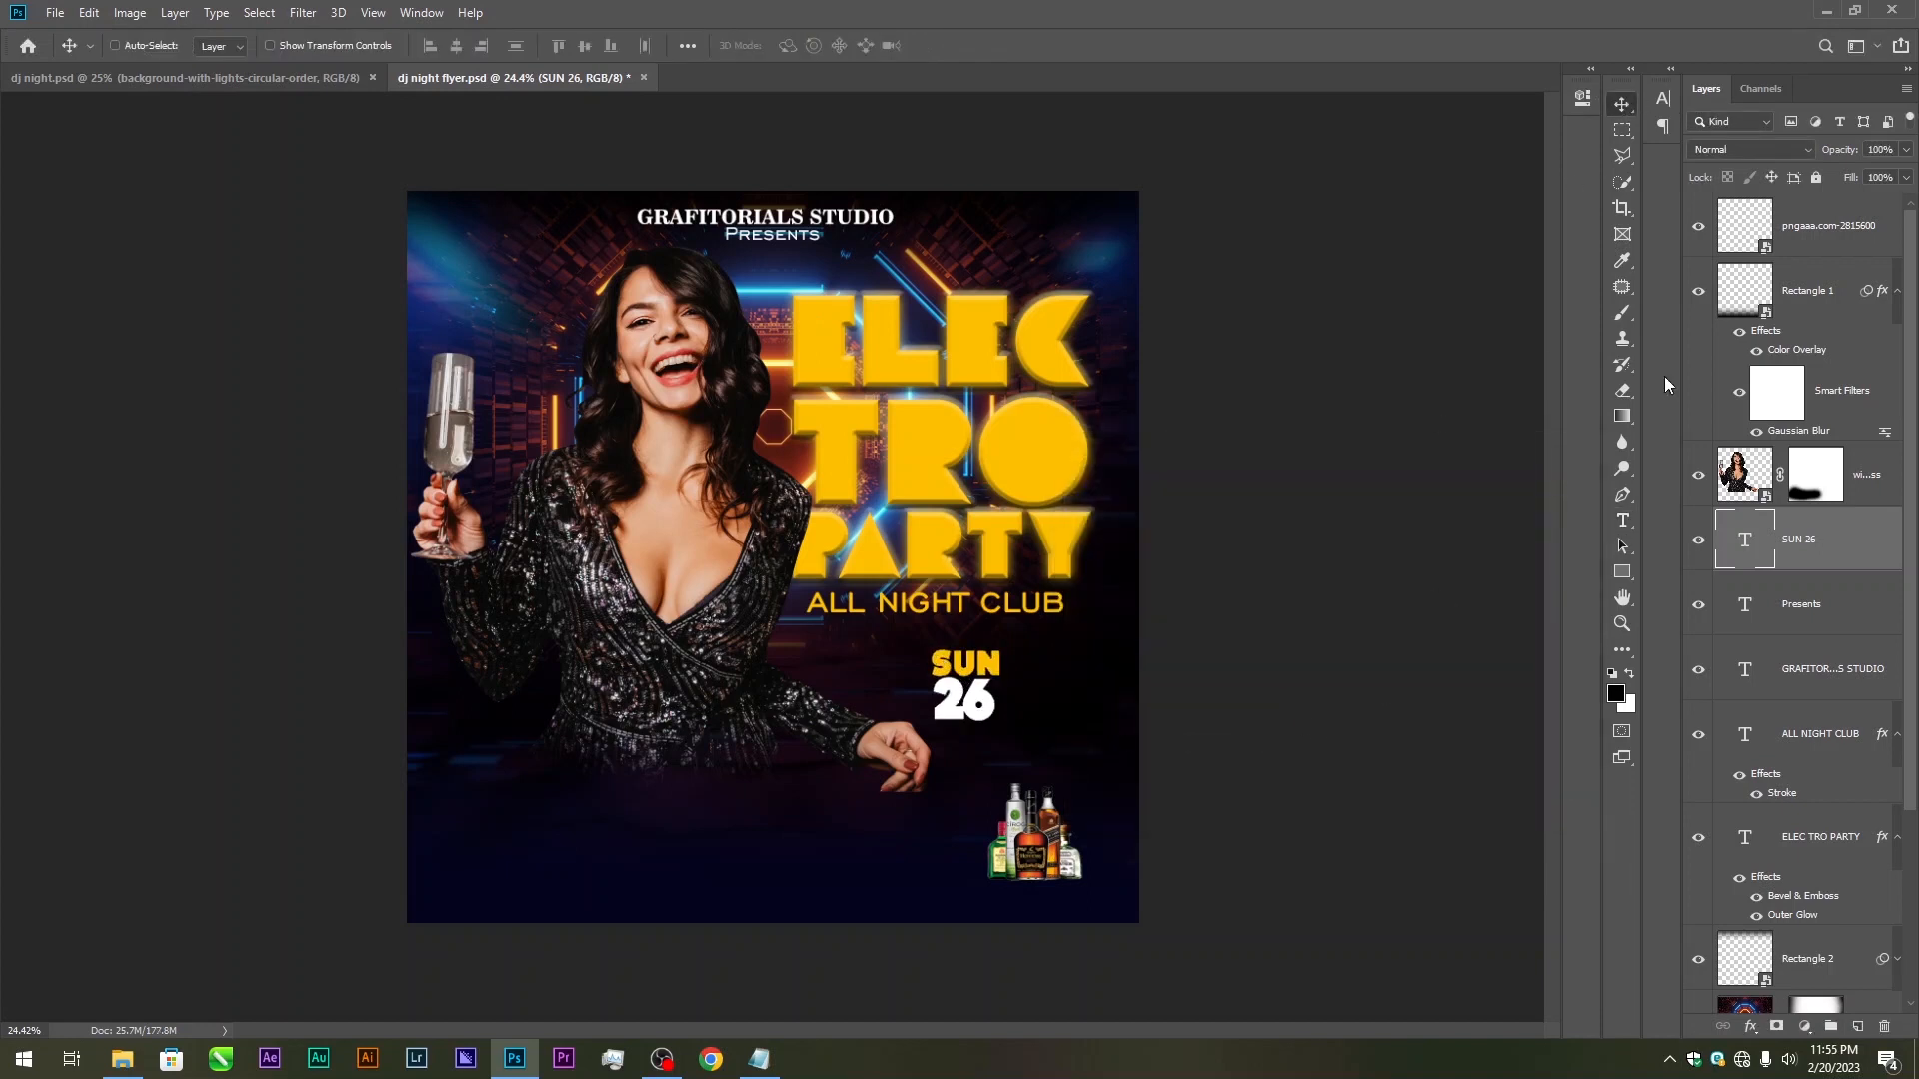
Add a FEBRUARY text to the left of SUN 26 and color it white
{"action": "left_click", "coordinate": [1622, 521]}
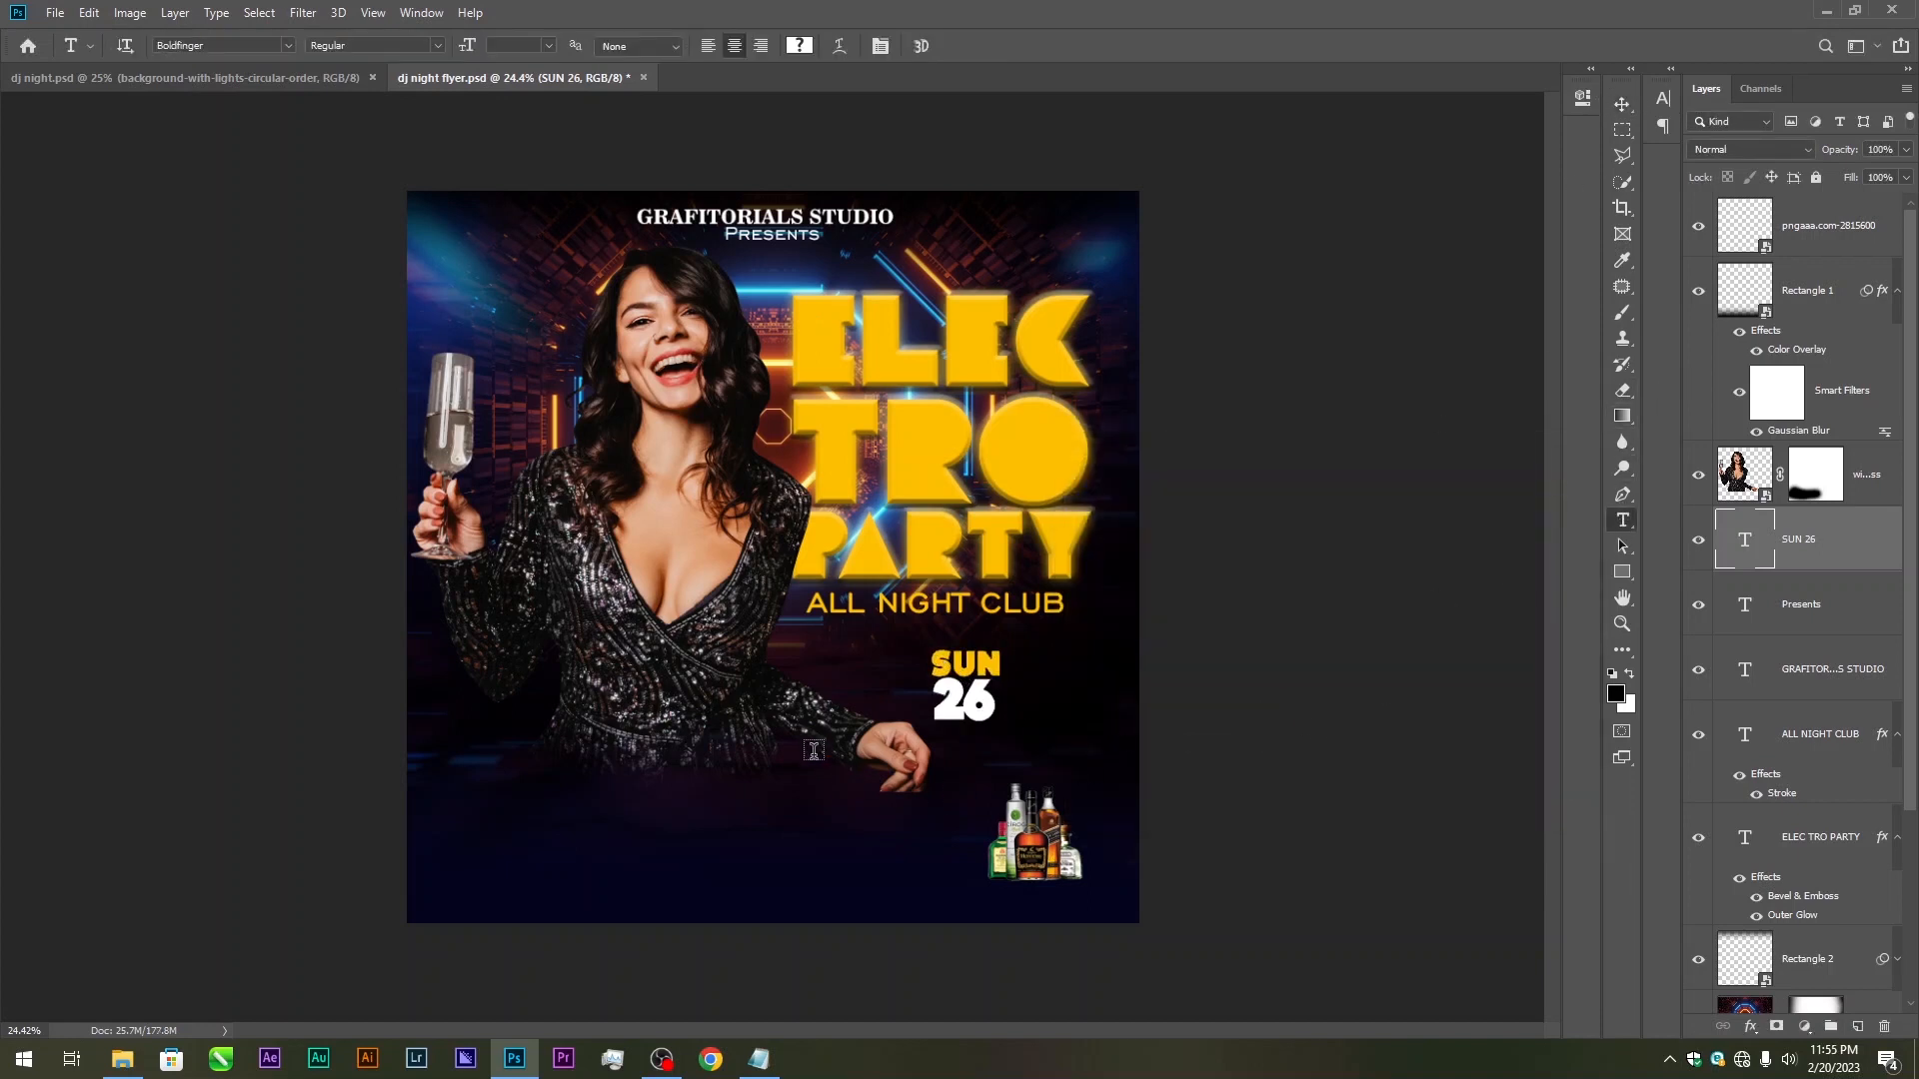
{"action": "left_click", "coordinate": [821, 655]}
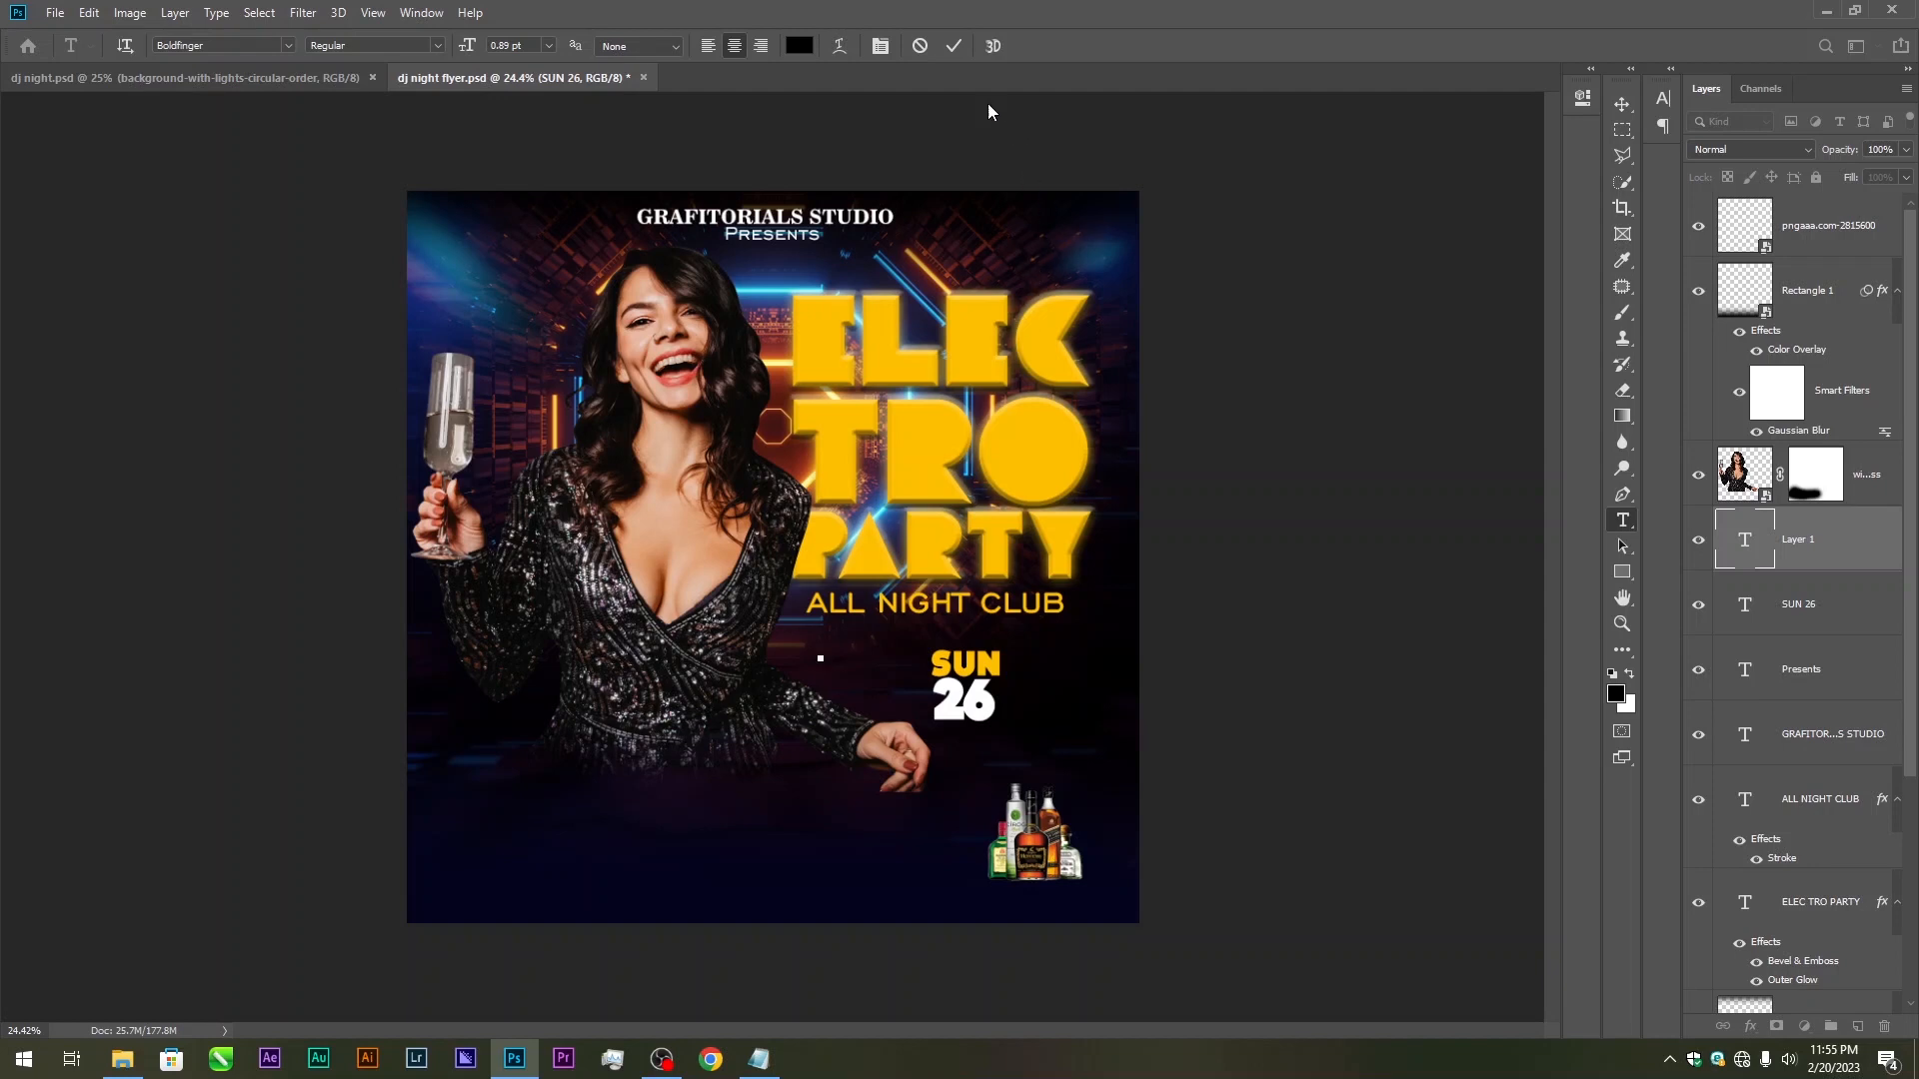
{"action": "left_click", "coordinate": [951, 45]}
{"action": "left_click", "coordinate": [800, 45]}
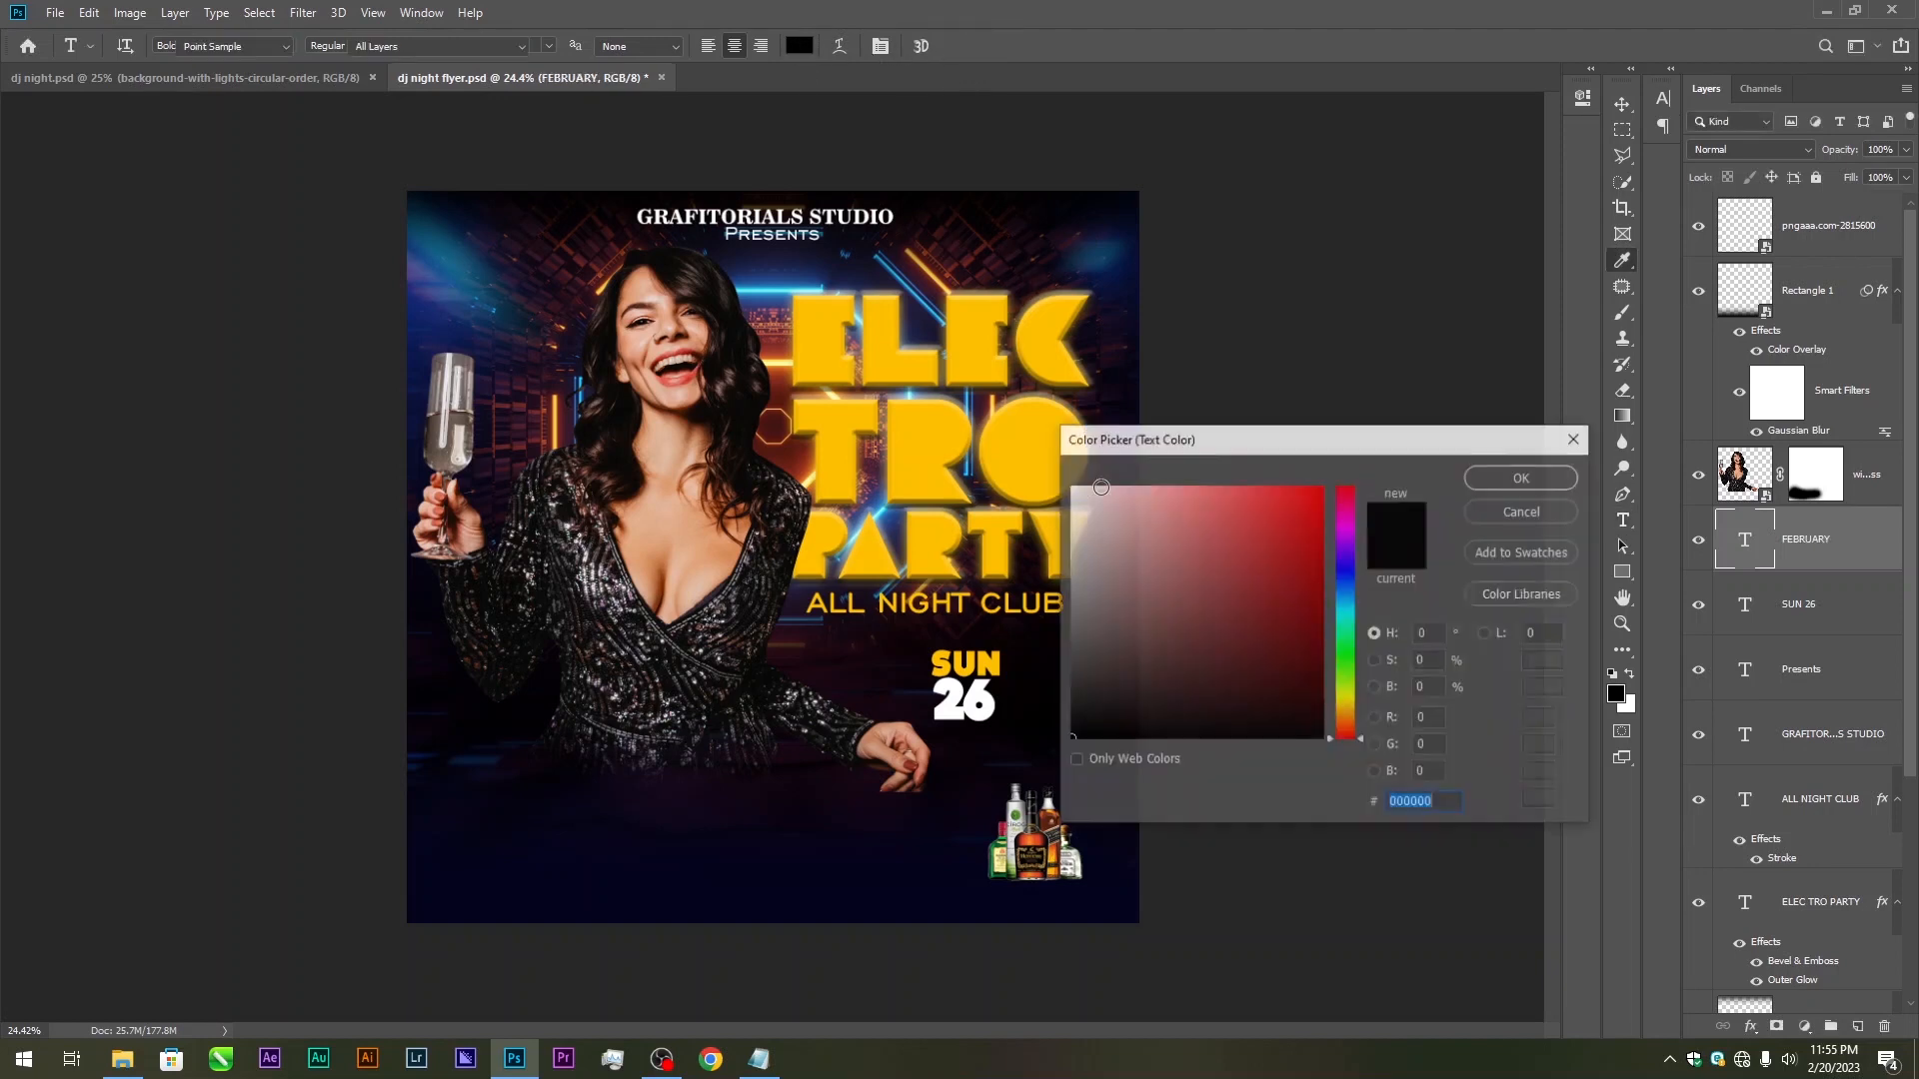
{"action": "left_click", "coordinate": [1109, 491]}
{"action": "left_click", "coordinate": [1522, 477]}
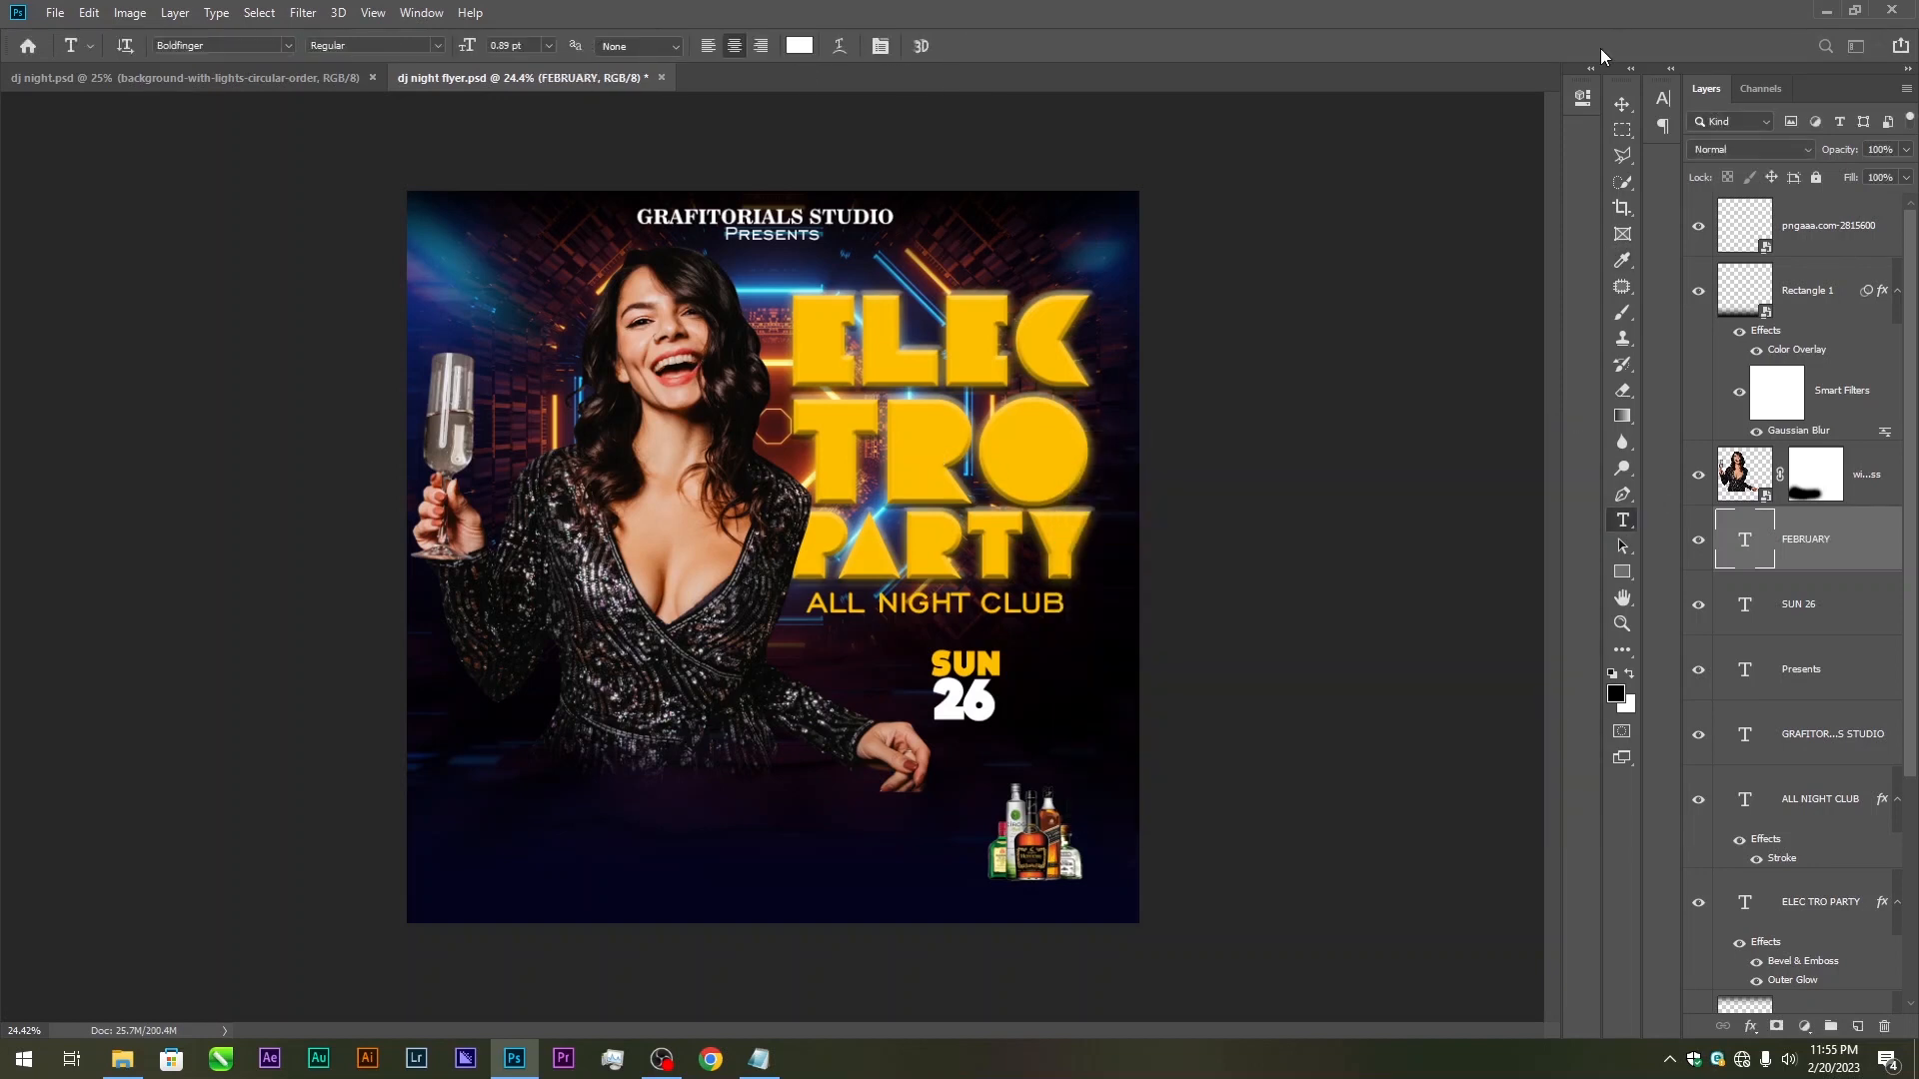
Enlarge the FEBRUARY text with Free Transform, keeping it beside the word SUN
{"action": "left_click", "coordinate": [1621, 107]}
{"action": "key", "text": "ctrl+t"}
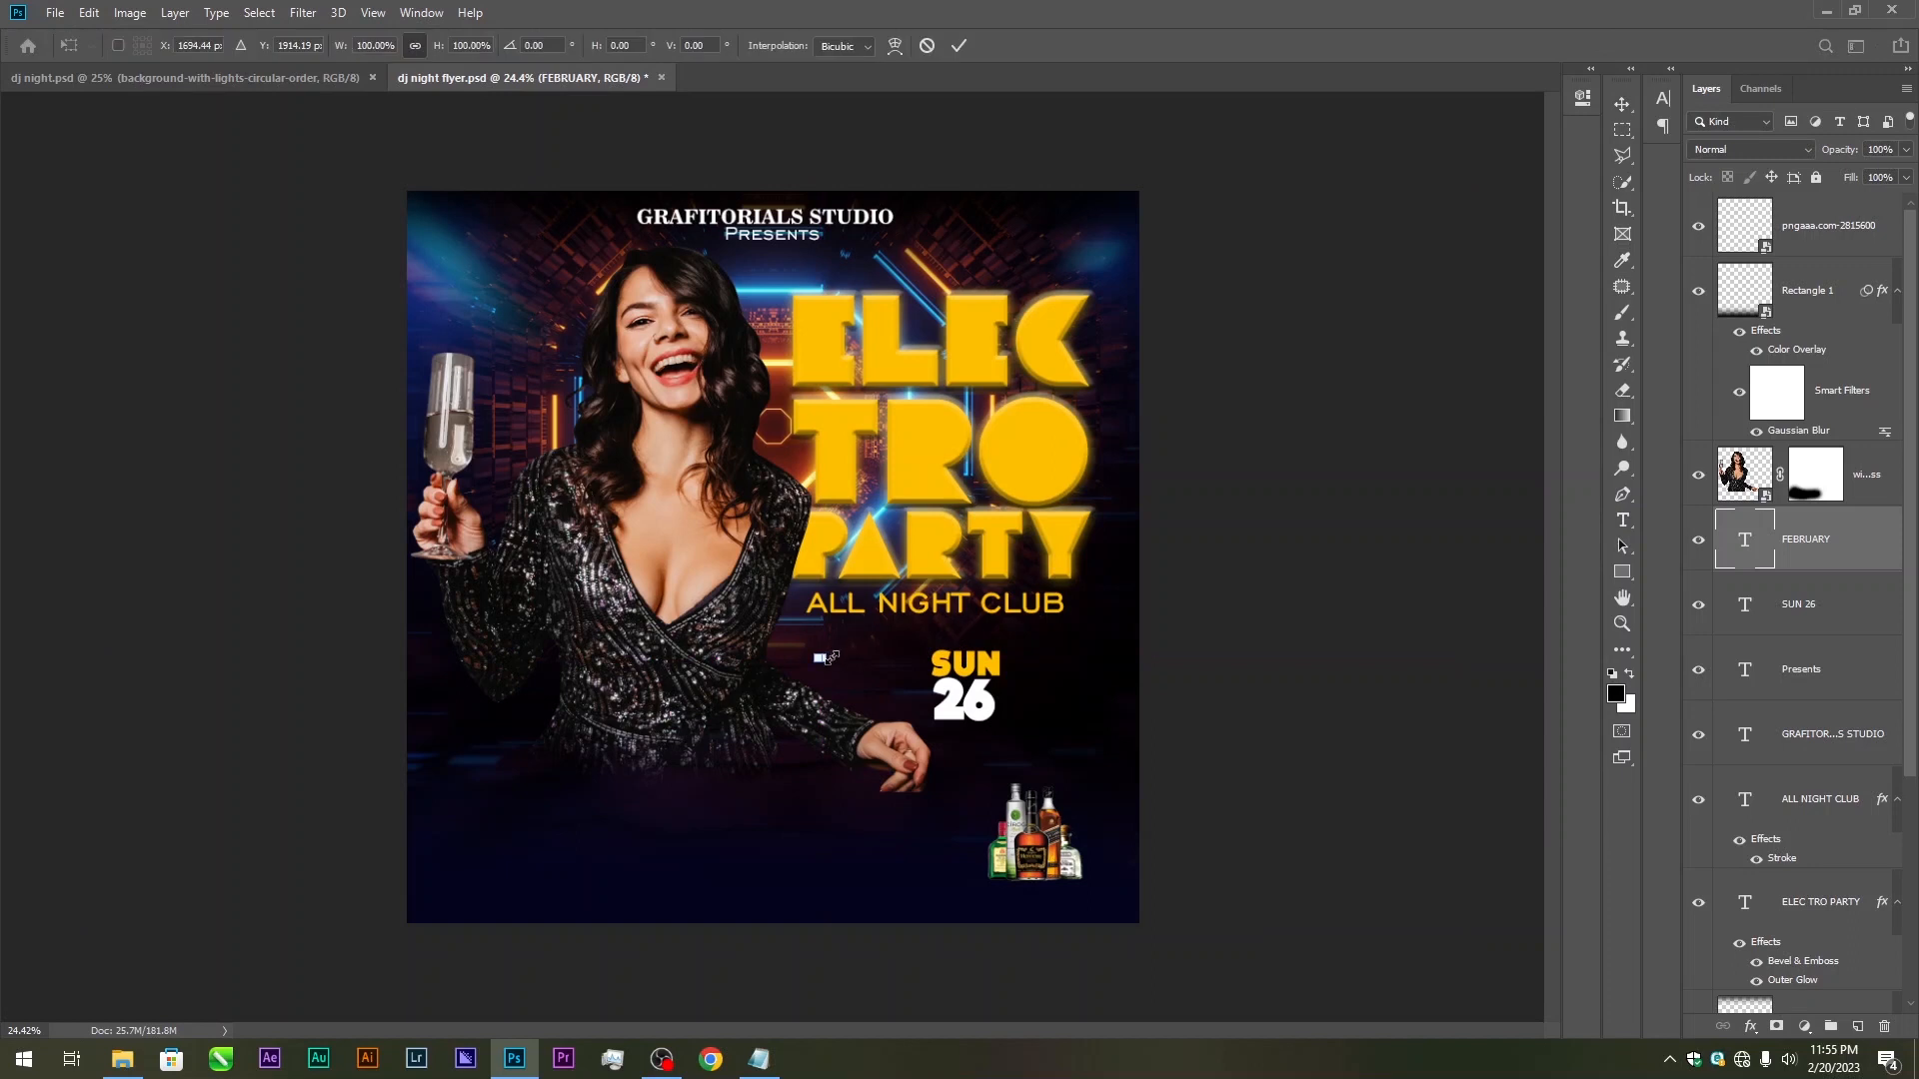
{"action": "left_click_drag", "start_coordinate": [826, 661], "coordinate": [915, 704]}
{"action": "key", "text": "Return"}
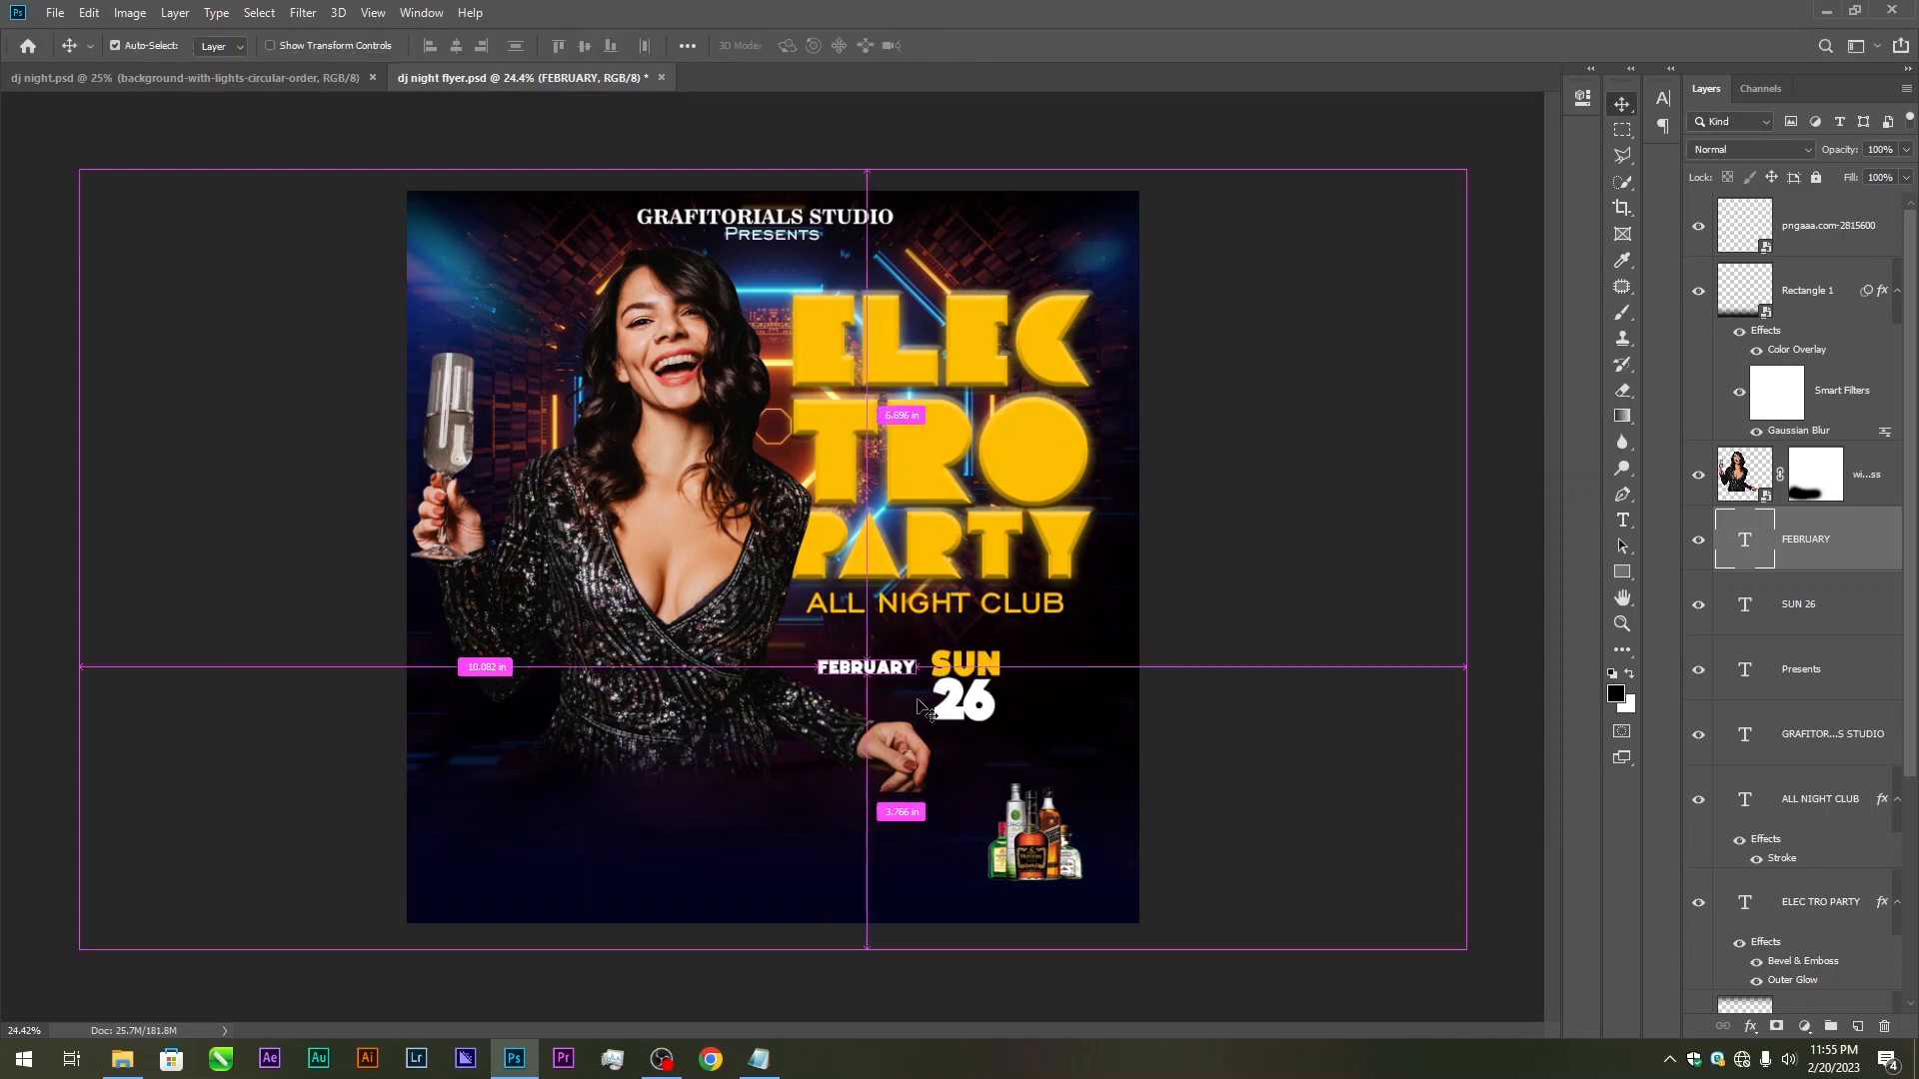
Rotate the FEBRUARY text by -90 degrees so it reads vertically upward
{"action": "key", "text": "ctrl+t"}
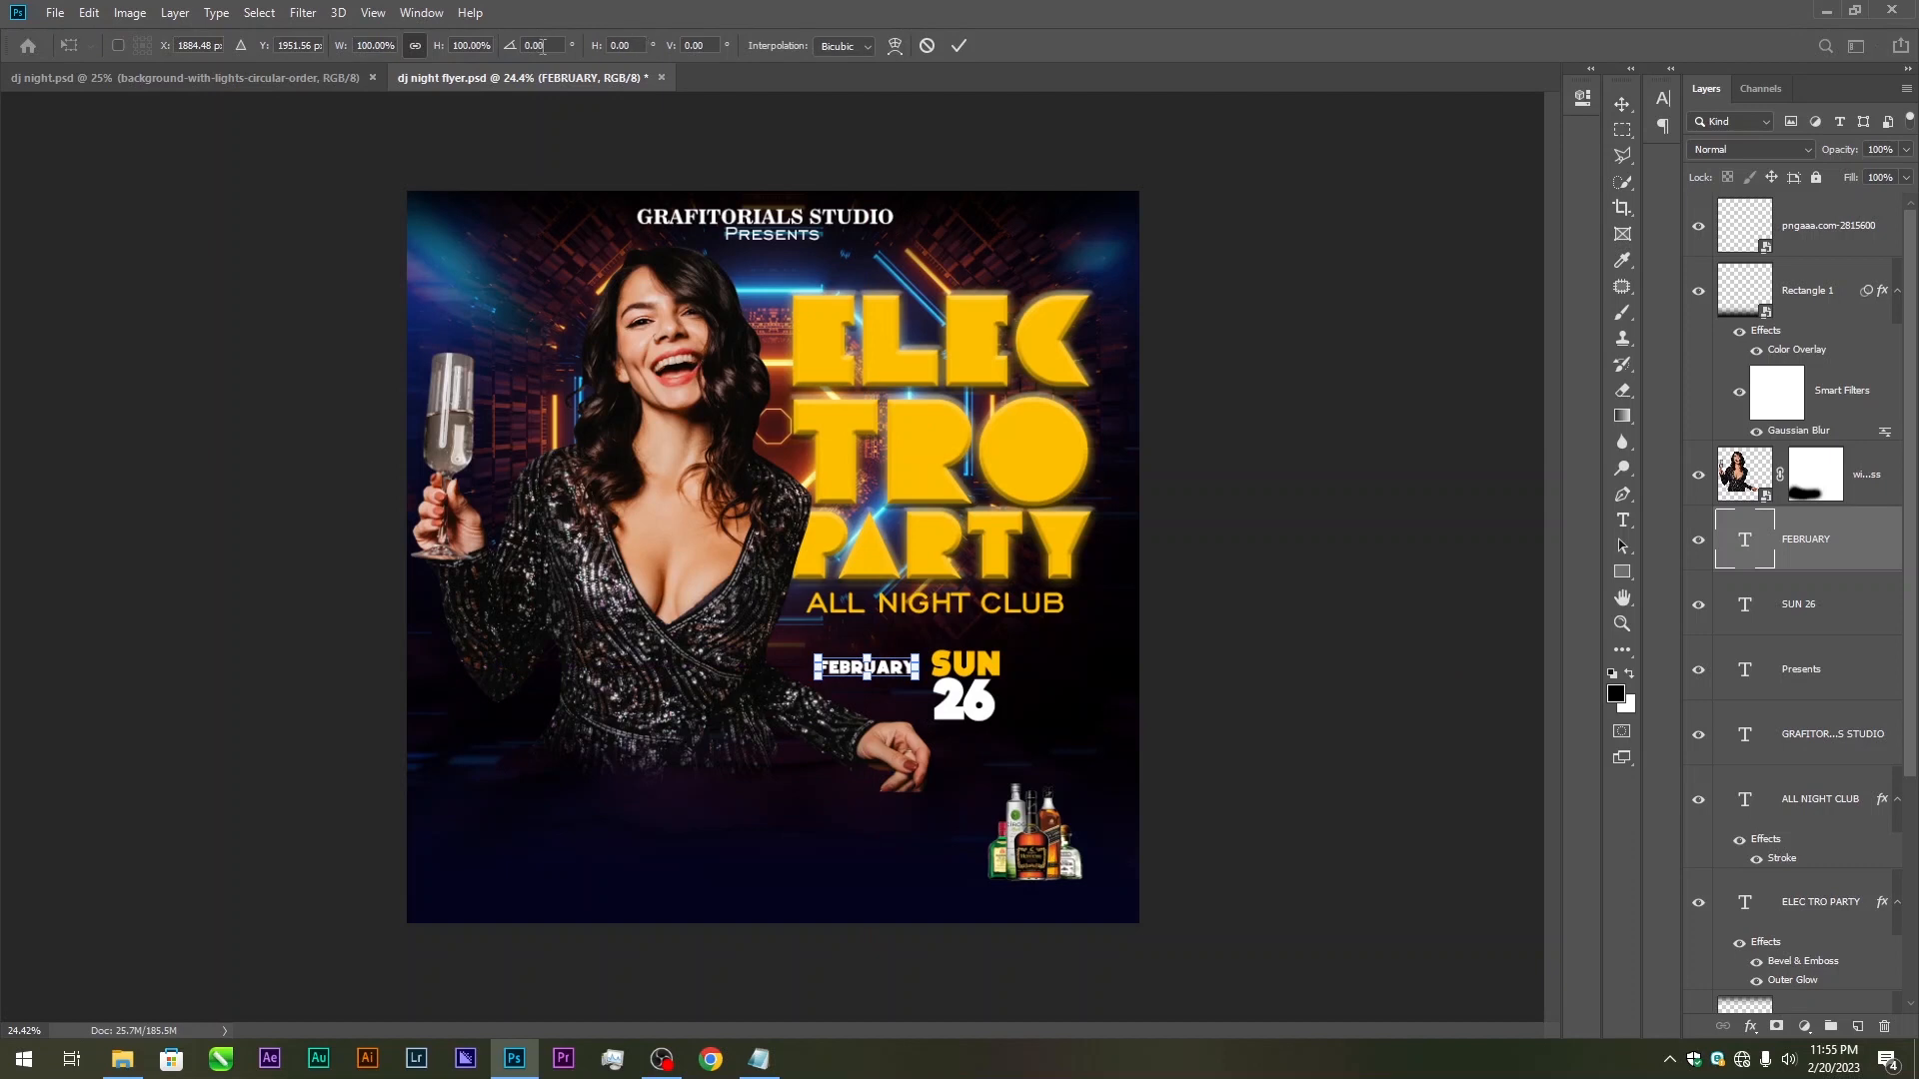
{"action": "type", "text": "-90"}
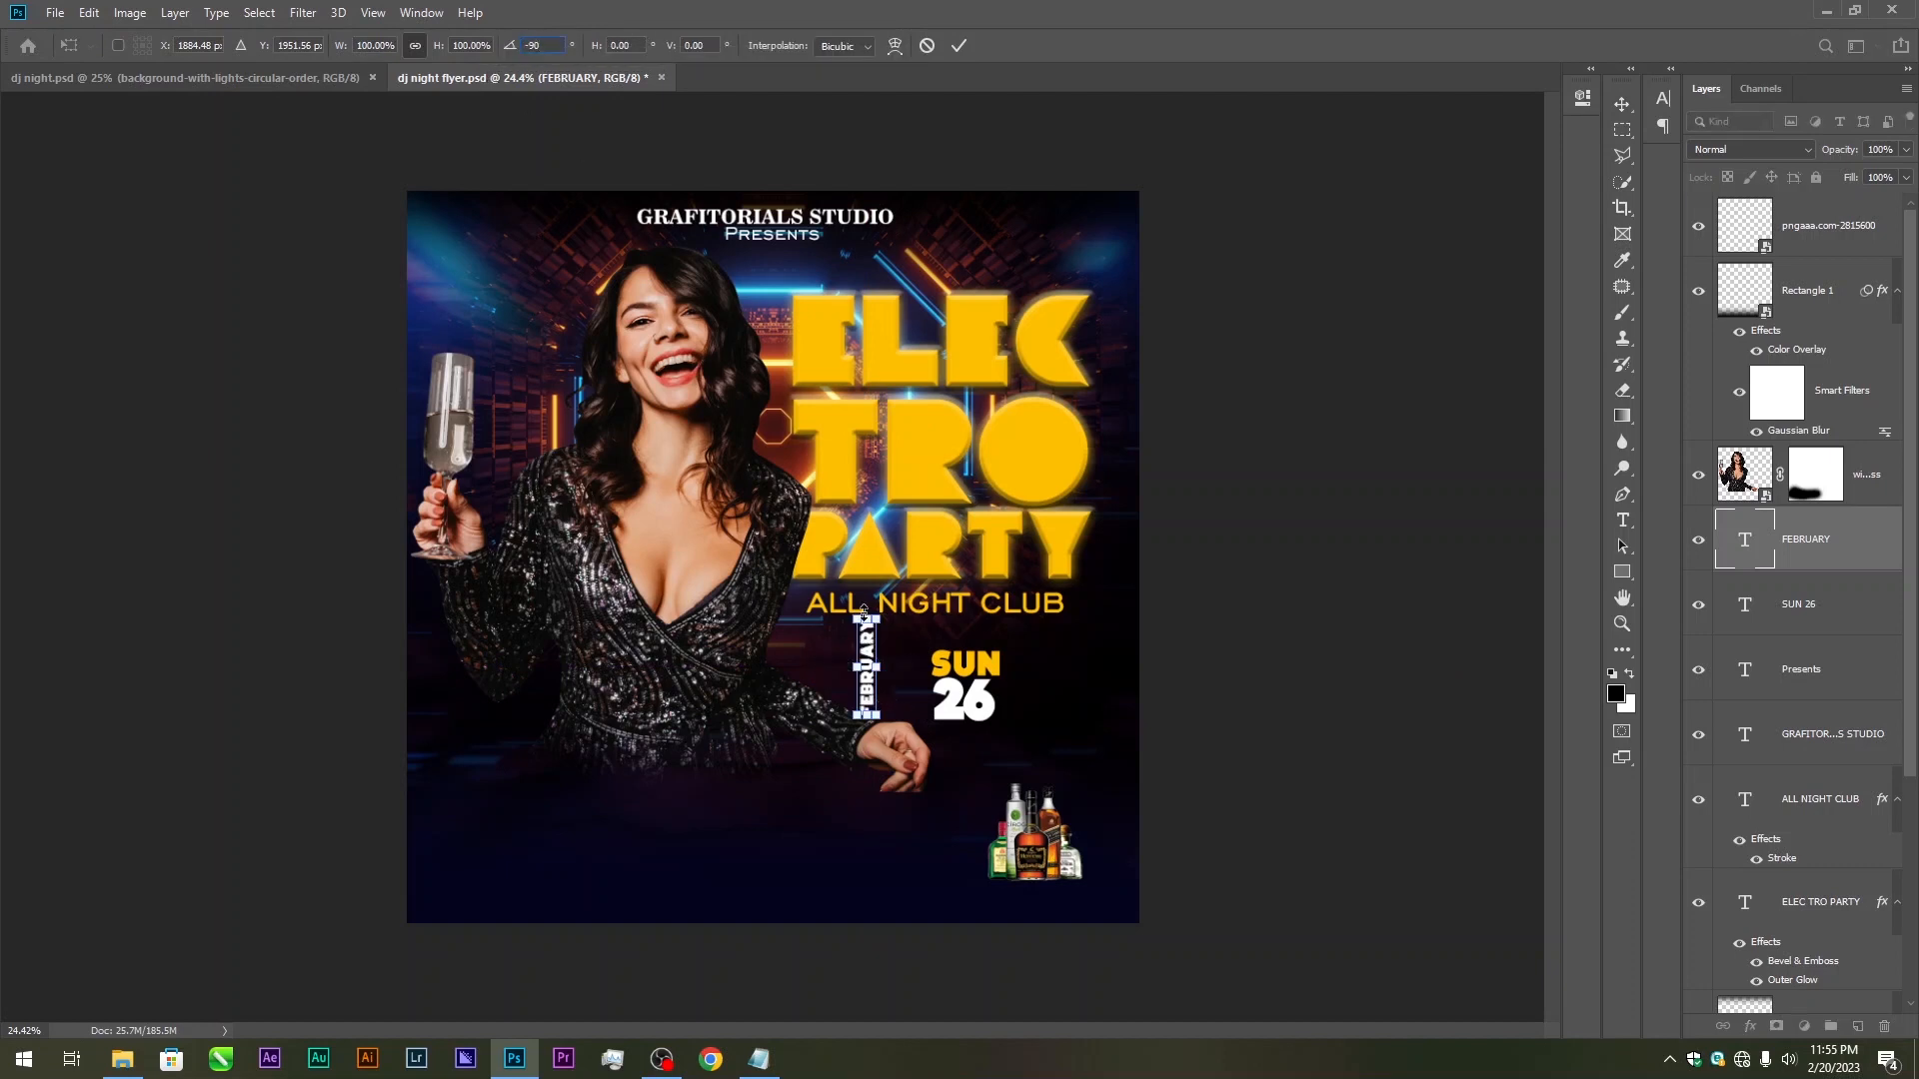
{"action": "key", "text": "Return"}
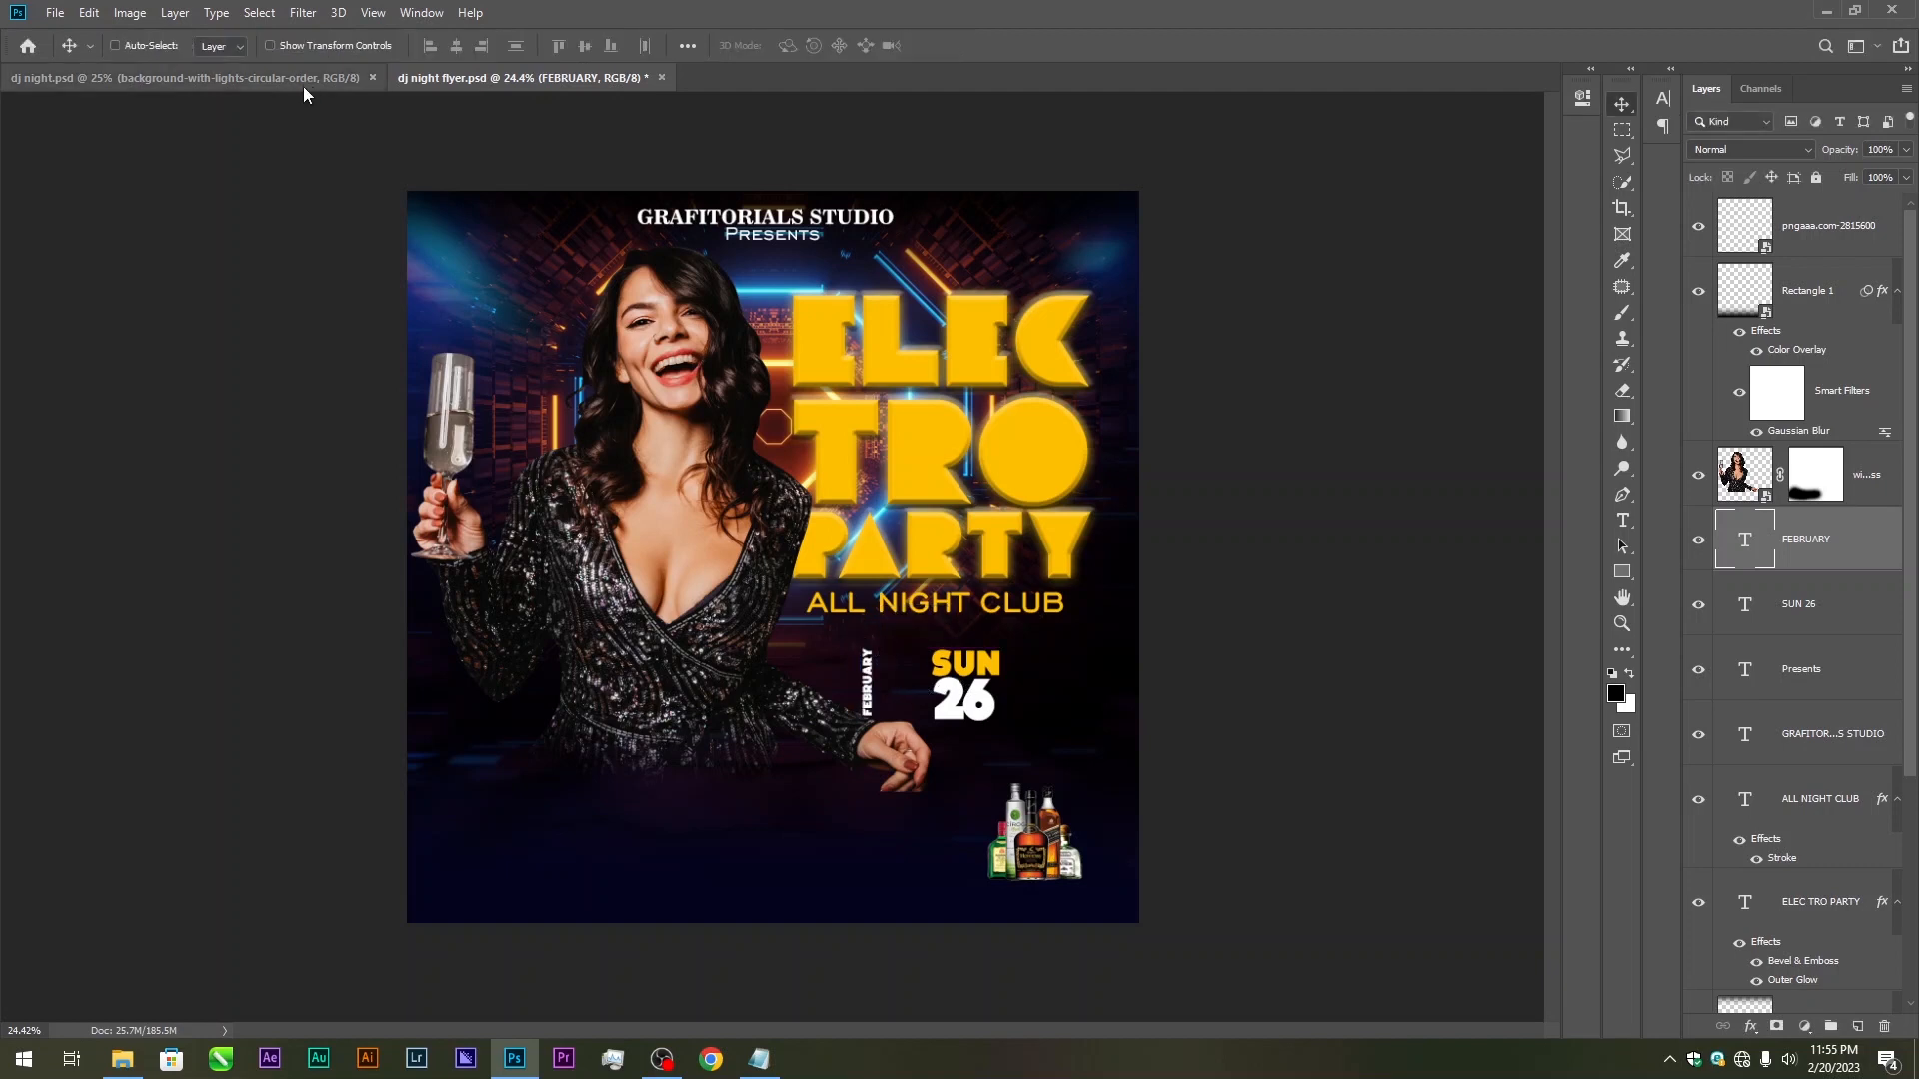
Change the font of the FEBRUARY text to Arial Regular
{"action": "key", "text": "t"}
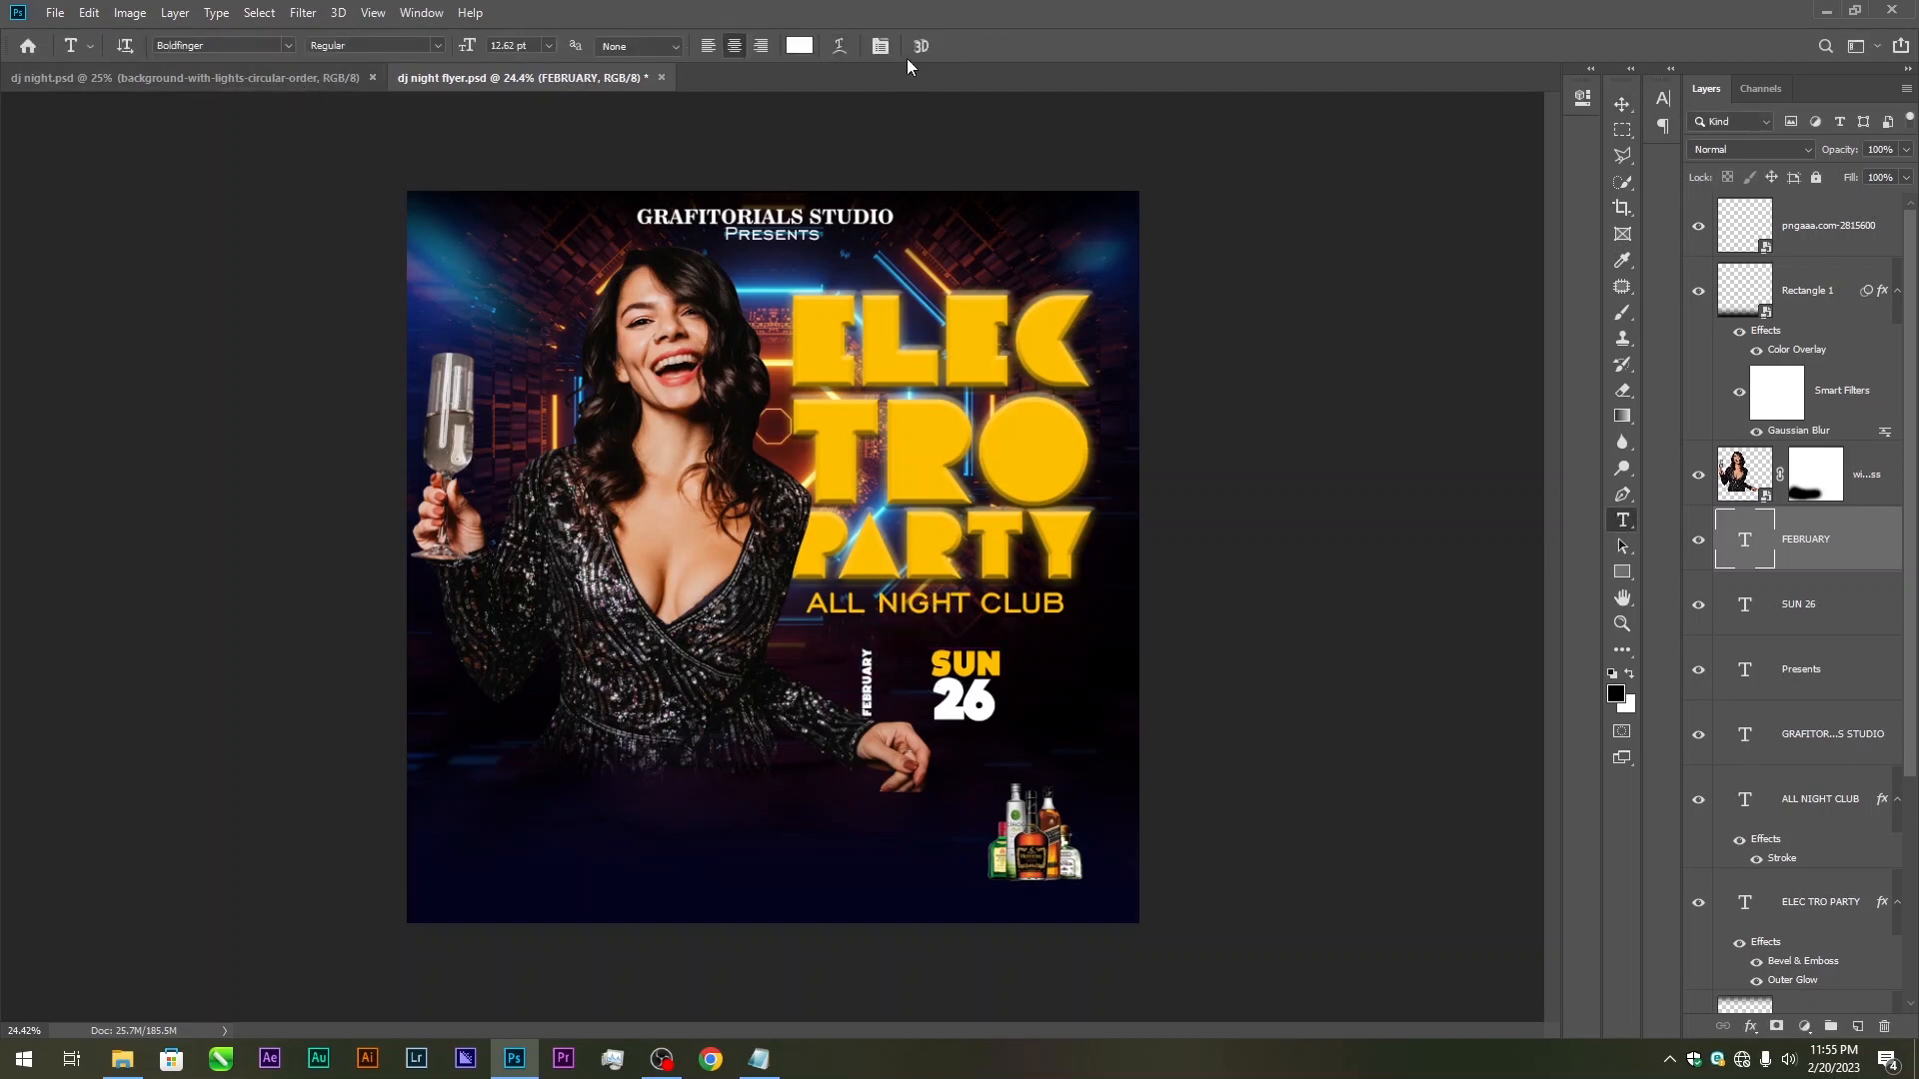
{"action": "left_click", "coordinate": [880, 46]}
{"action": "left_click", "coordinate": [1548, 130]}
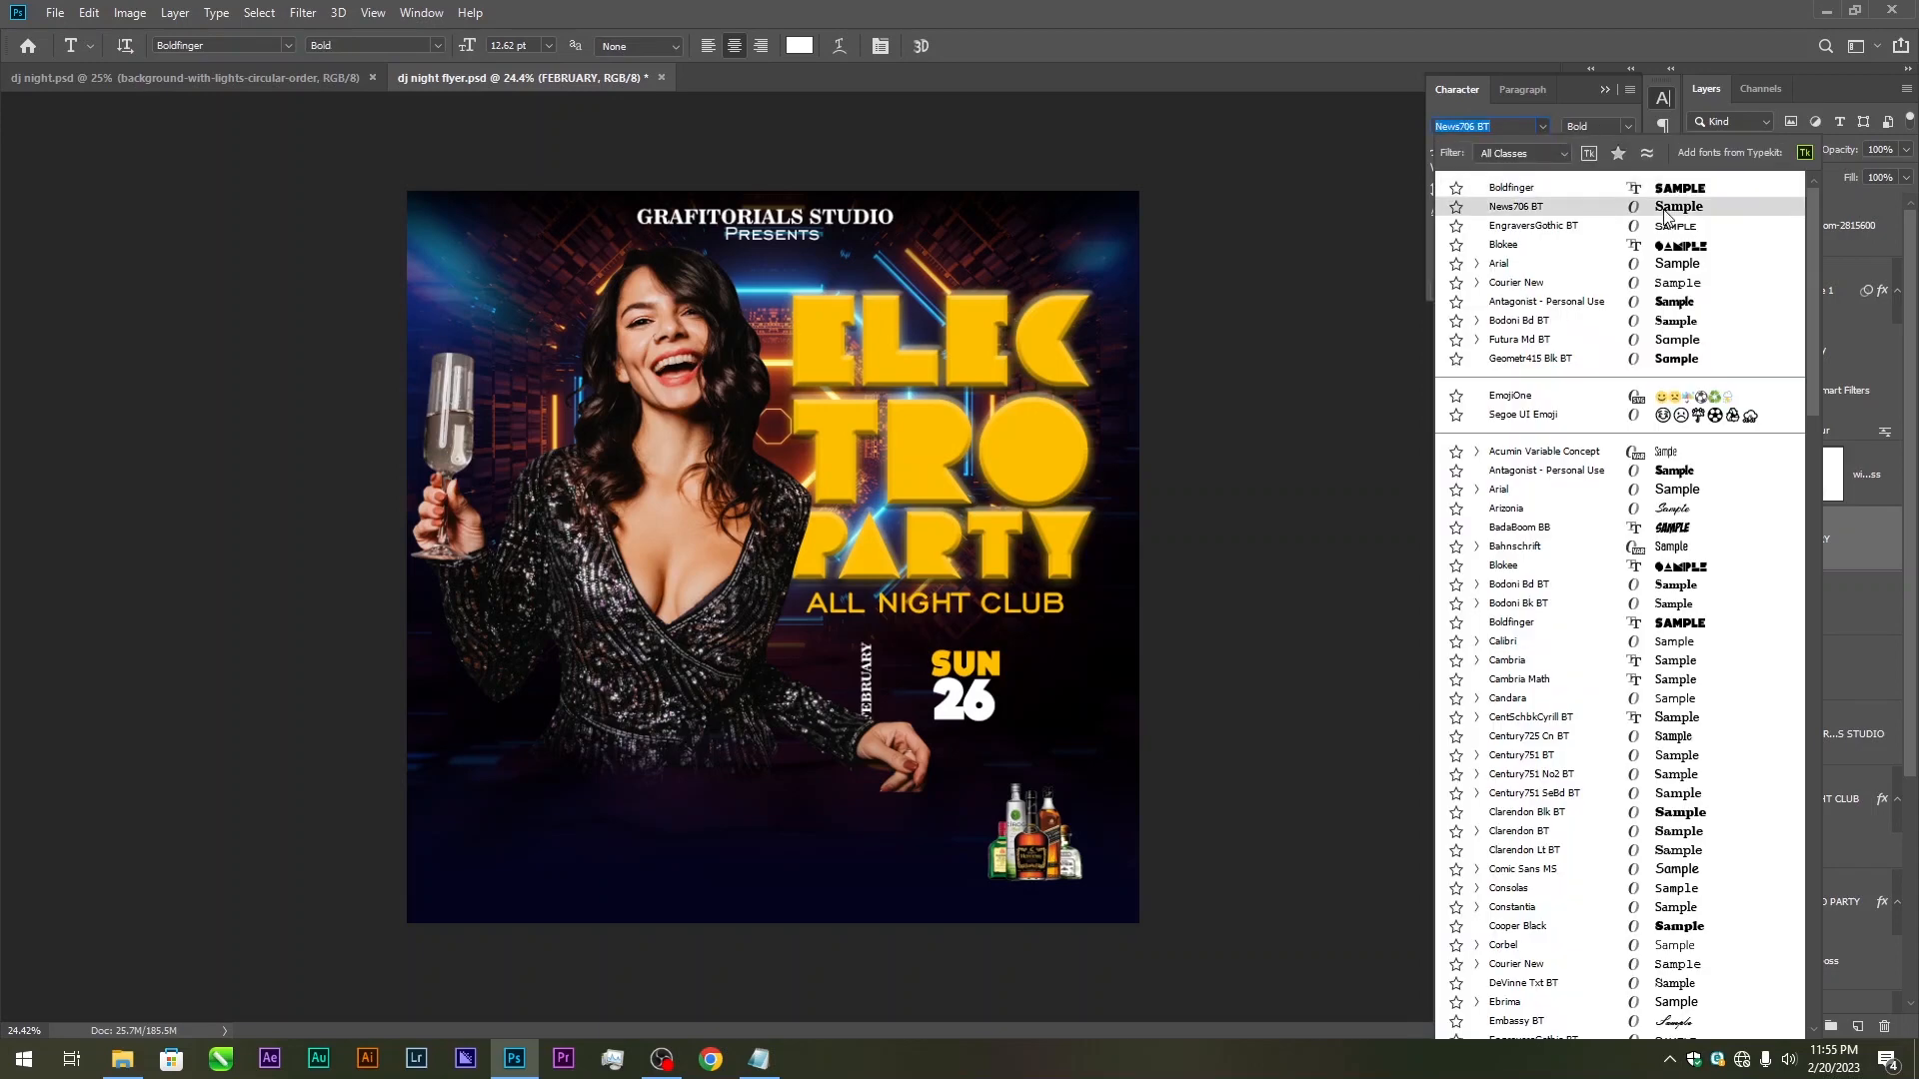
{"action": "left_click", "coordinate": [1676, 265]}
{"action": "left_click", "coordinate": [1627, 94]}
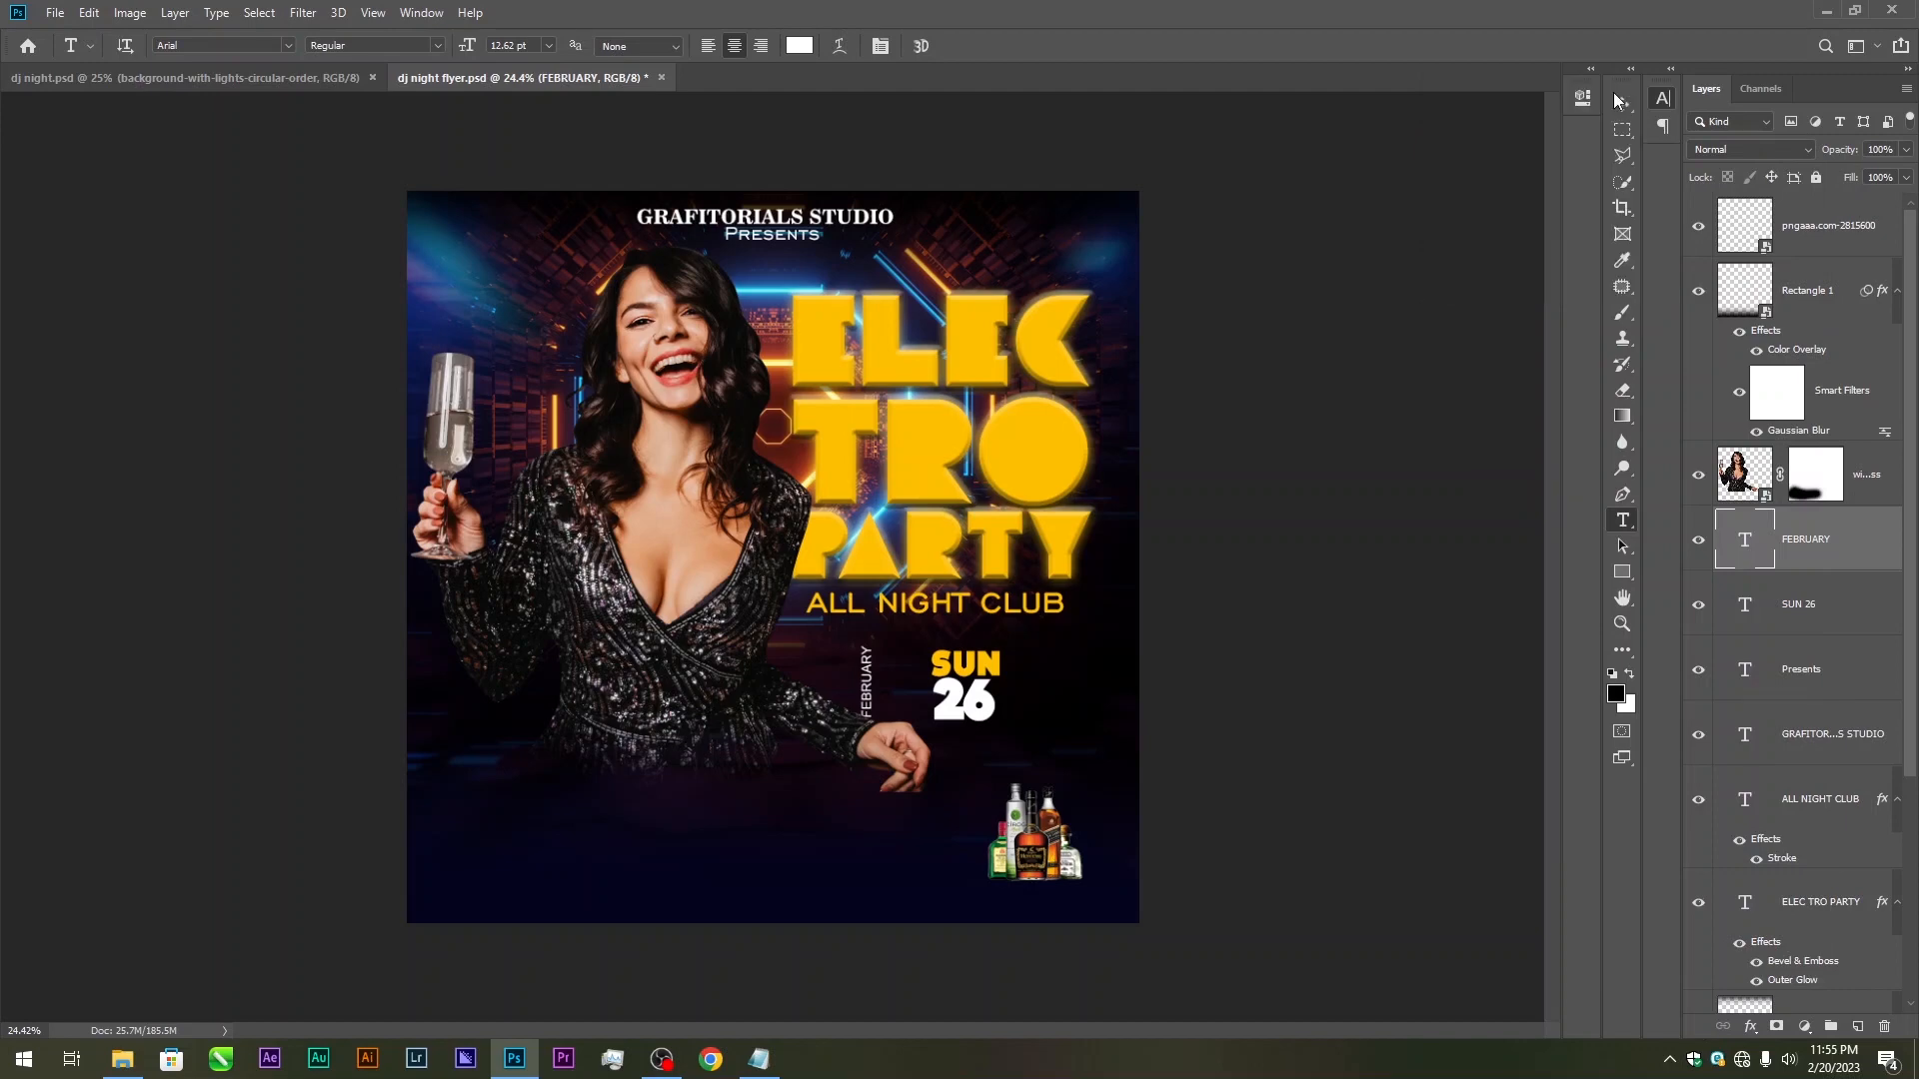
Move the vertical FEBRUARY text against the left side of SUN 26 and scale it down slightly
{"action": "left_click", "coordinate": [1622, 103]}
{"action": "left_click_drag", "start_coordinate": [948, 714], "coordinate": [1004, 712]}
{"action": "scroll", "coordinate": [1004, 713], "scroll_direction": "up", "scroll_amount": 4}
{"action": "key", "text": "ctrl+t"}
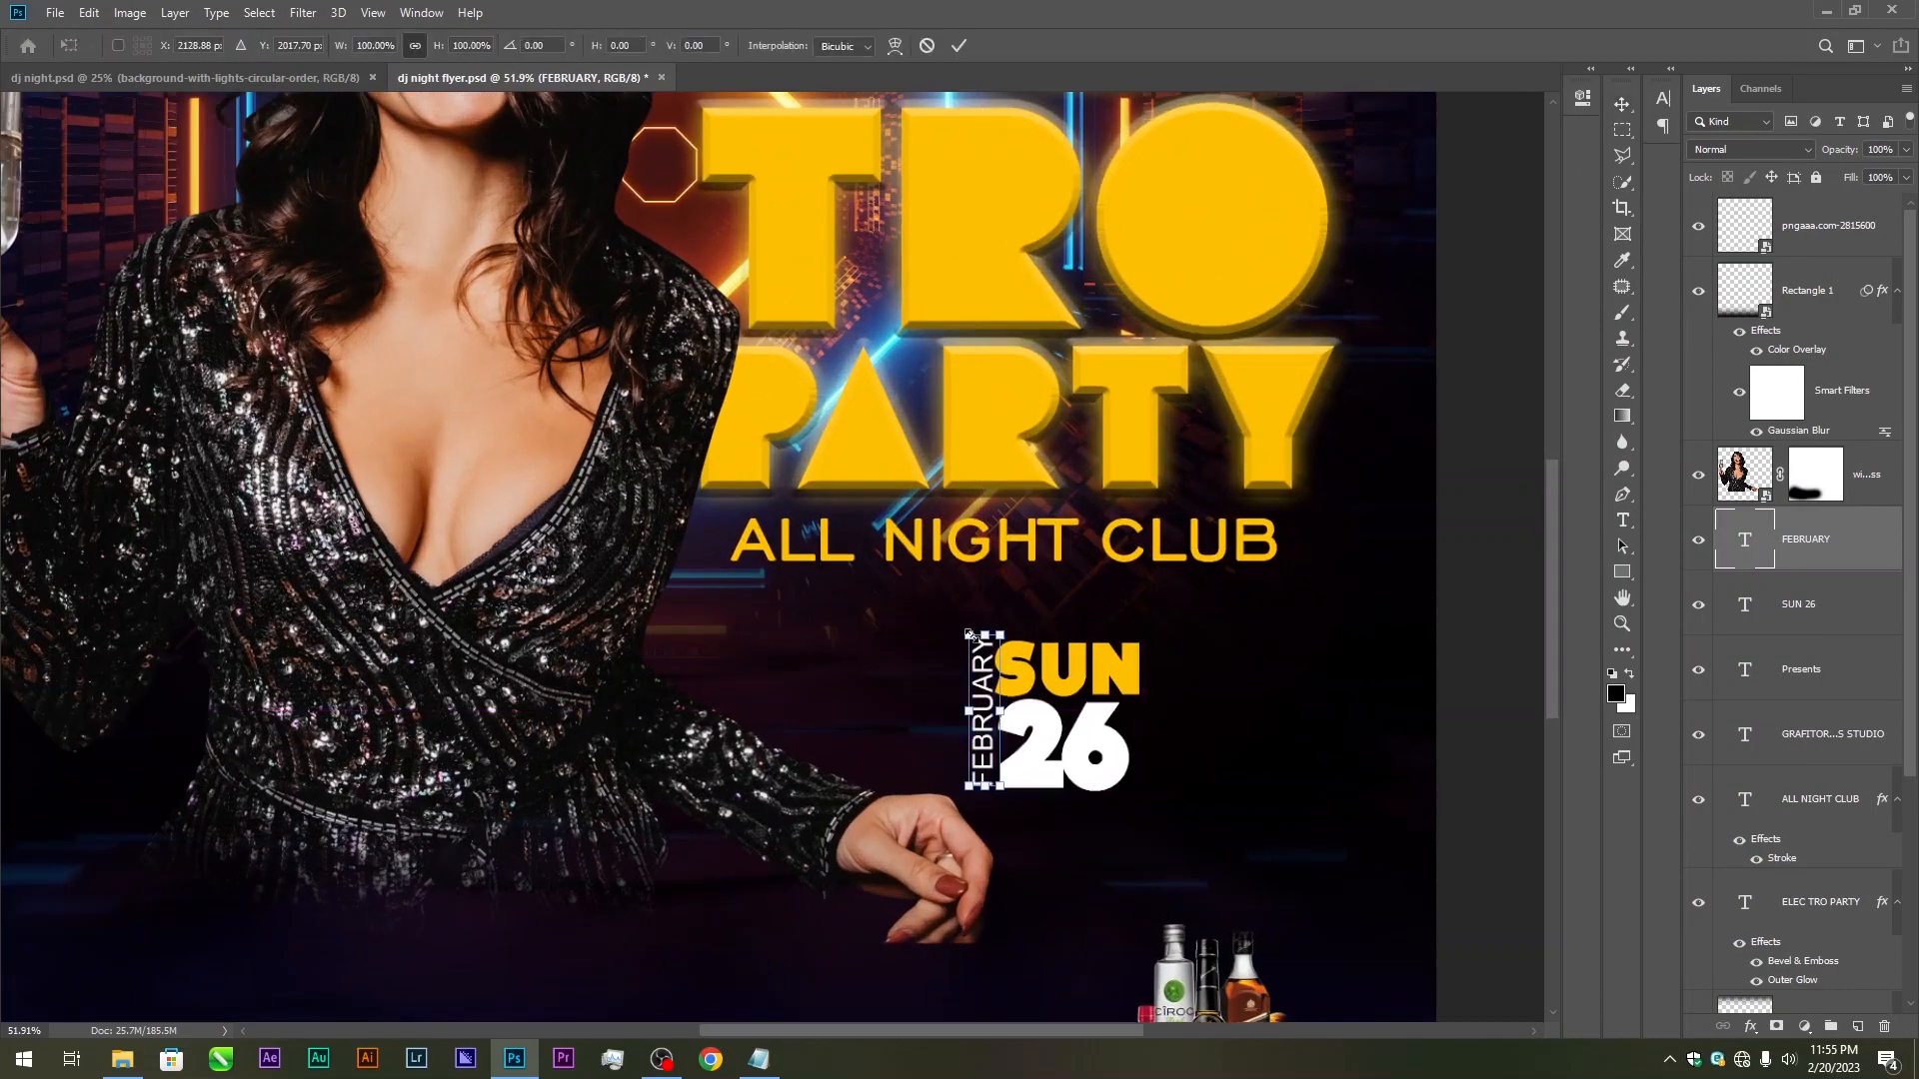
{"action": "left_click_drag", "start_coordinate": [983, 636], "coordinate": [982, 670]}
{"action": "key", "text": "Return"}
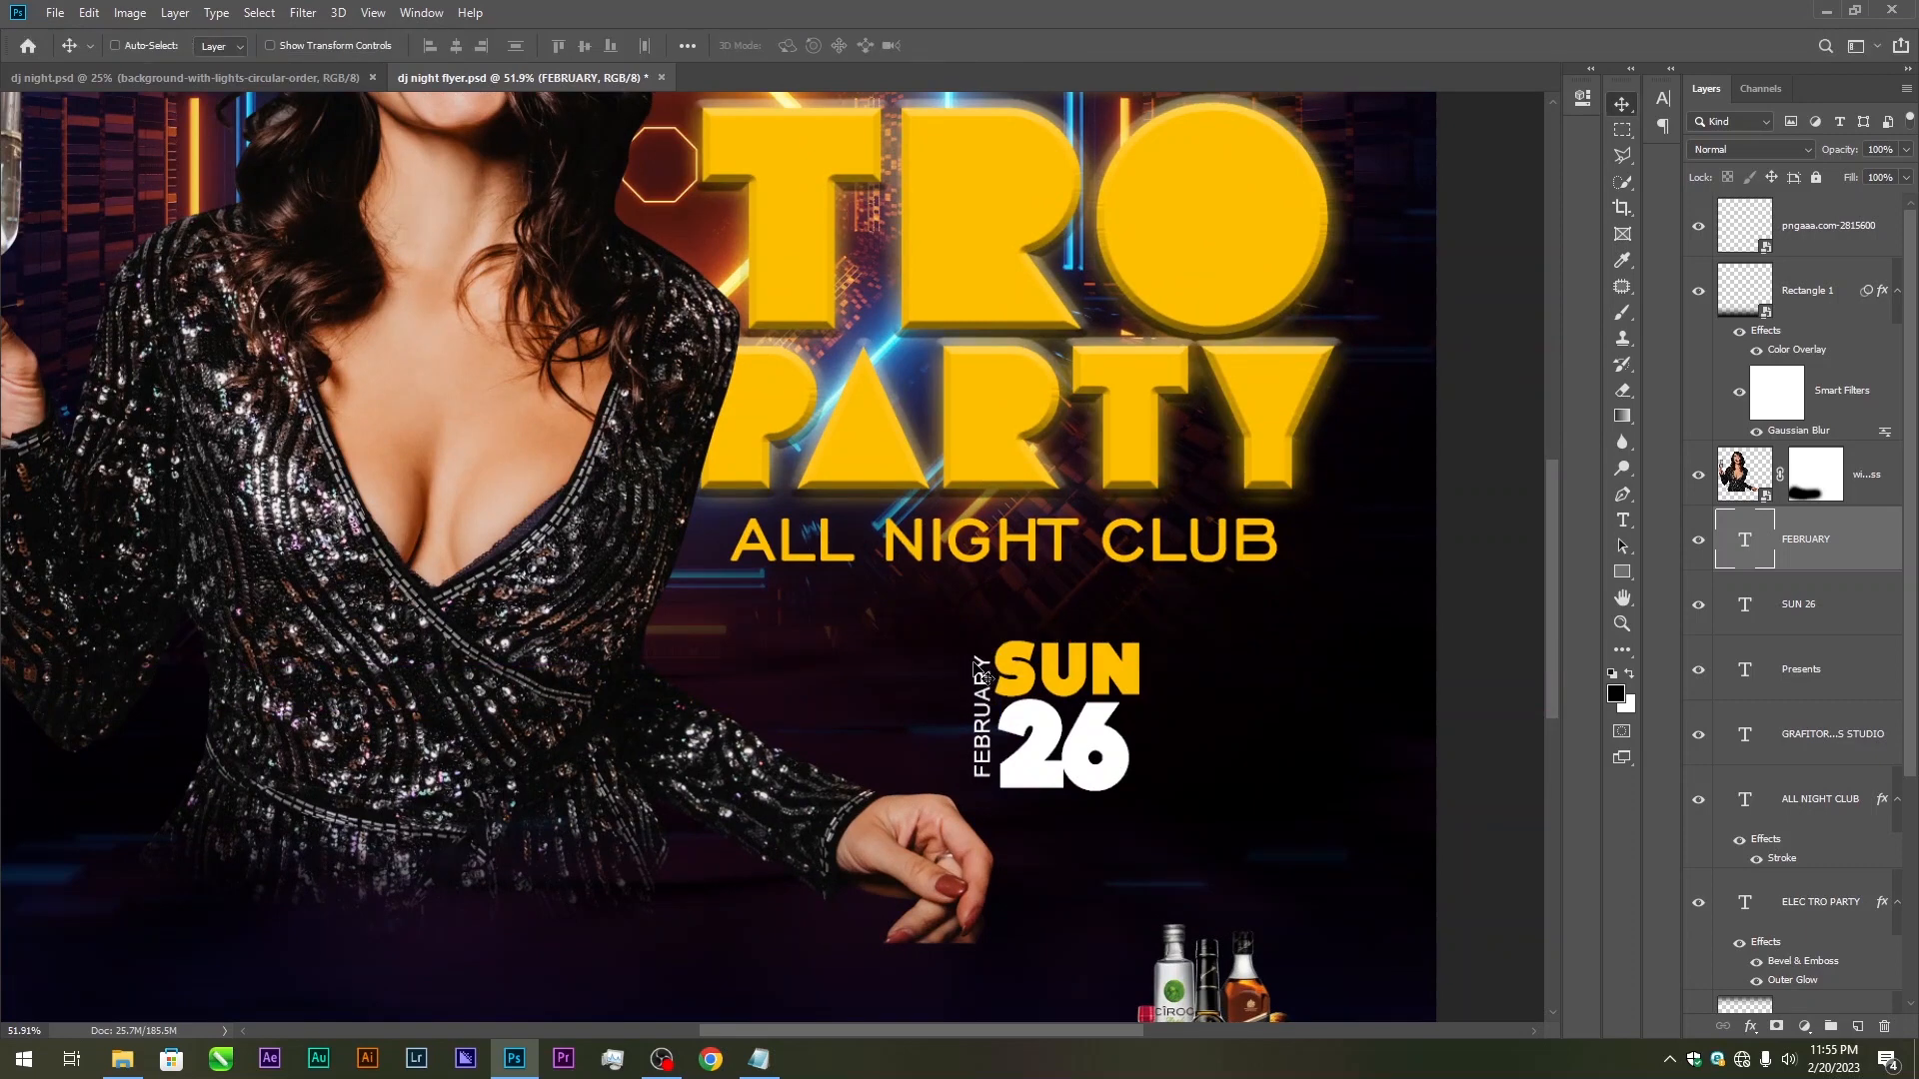
Set the font style of the vertical FEBRUARY text to Bold
{"action": "left_click", "coordinate": [1620, 521]}
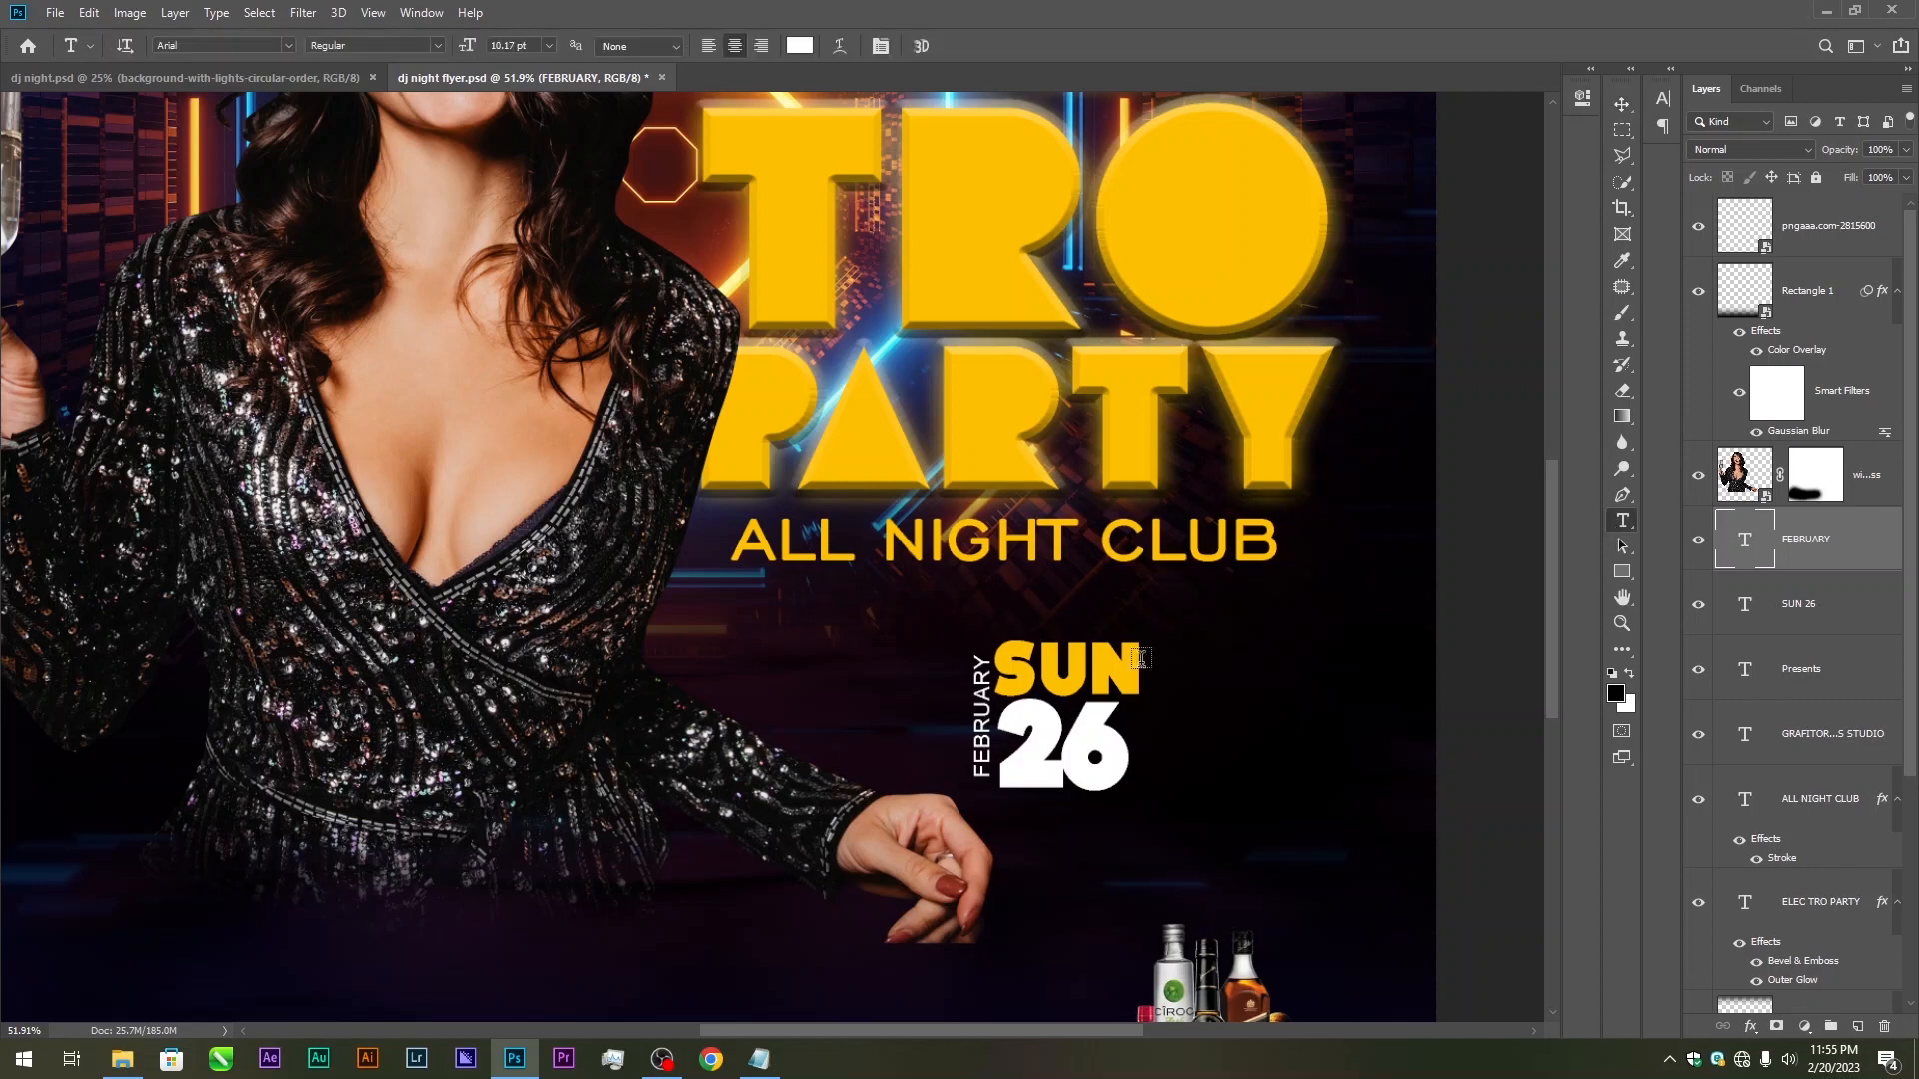
{"action": "left_click", "coordinate": [441, 46]}
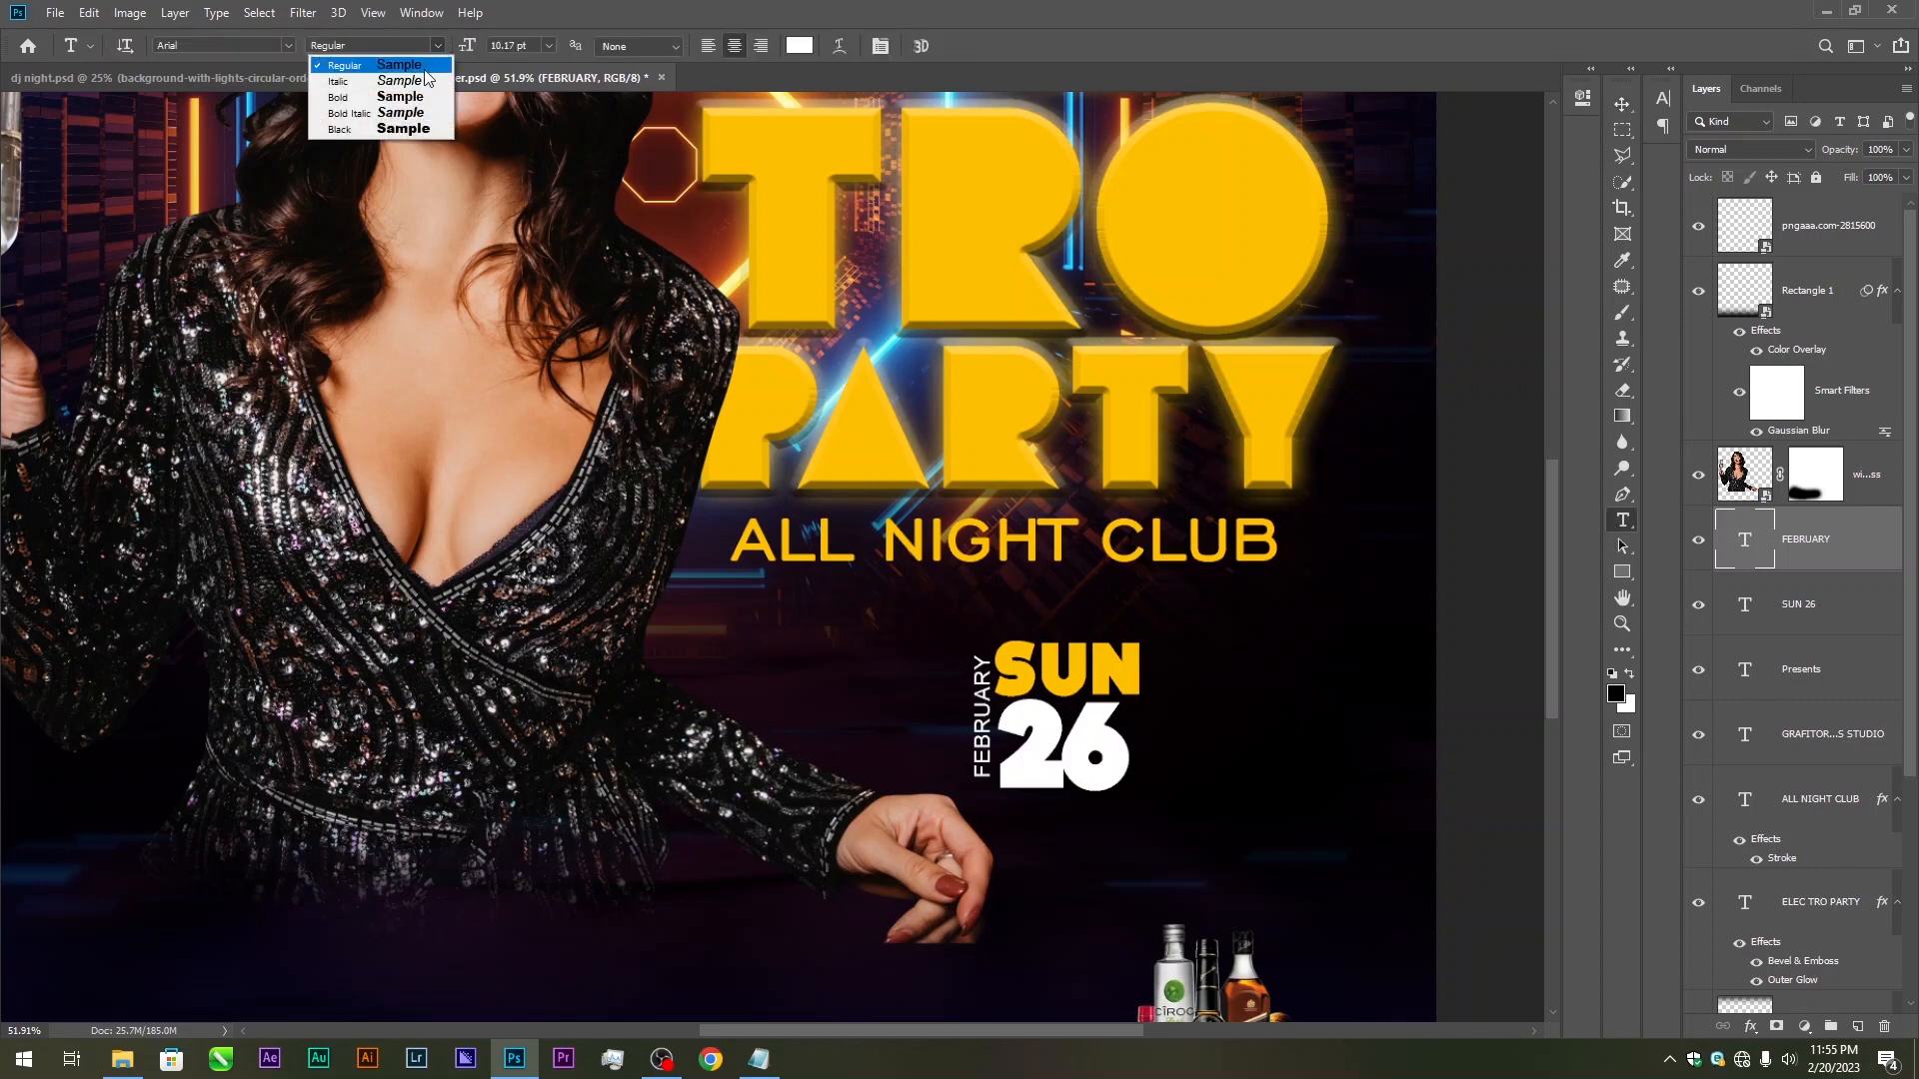
{"action": "left_click", "coordinate": [412, 98]}
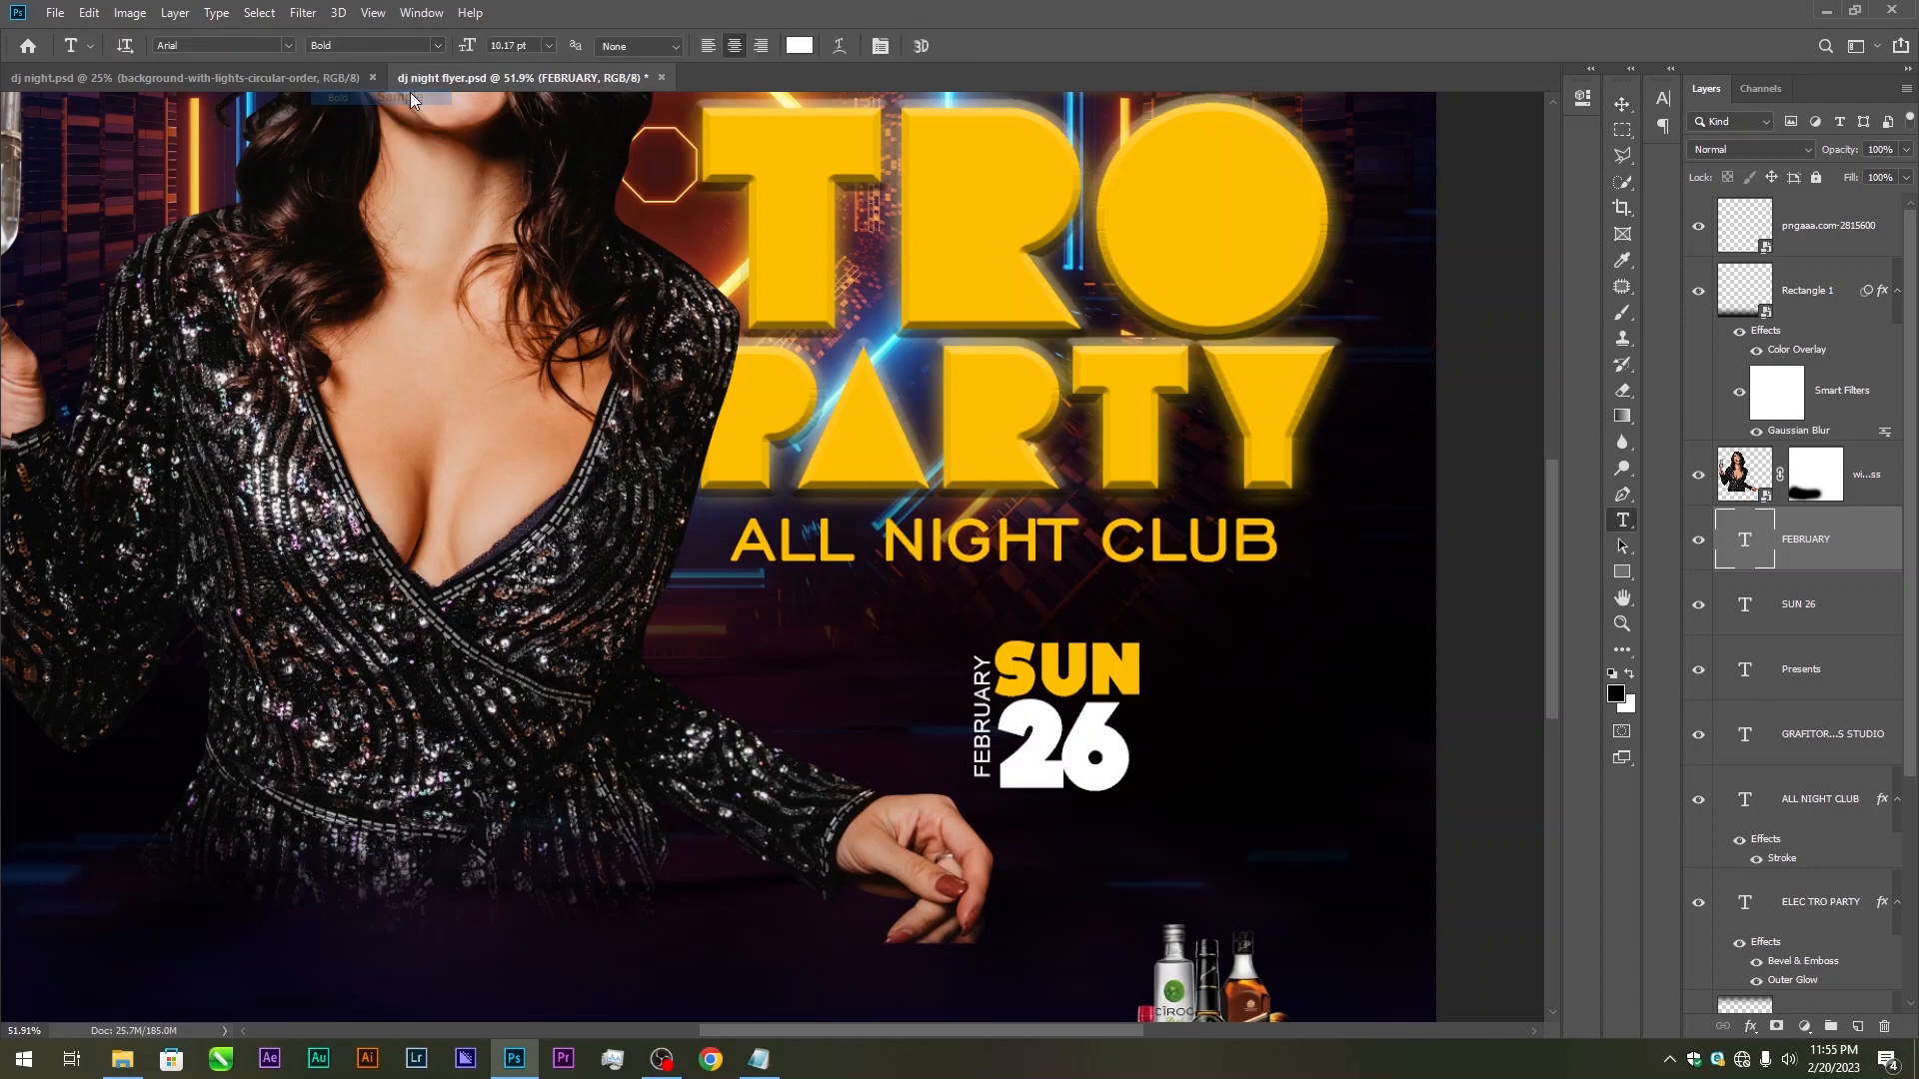
{"action": "left_click", "coordinate": [1627, 105]}
Select the FEBRUARY and SUN 26 text layers together and group them
{"action": "scroll", "coordinate": [1121, 540], "scroll_direction": "down", "scroll_amount": 3}
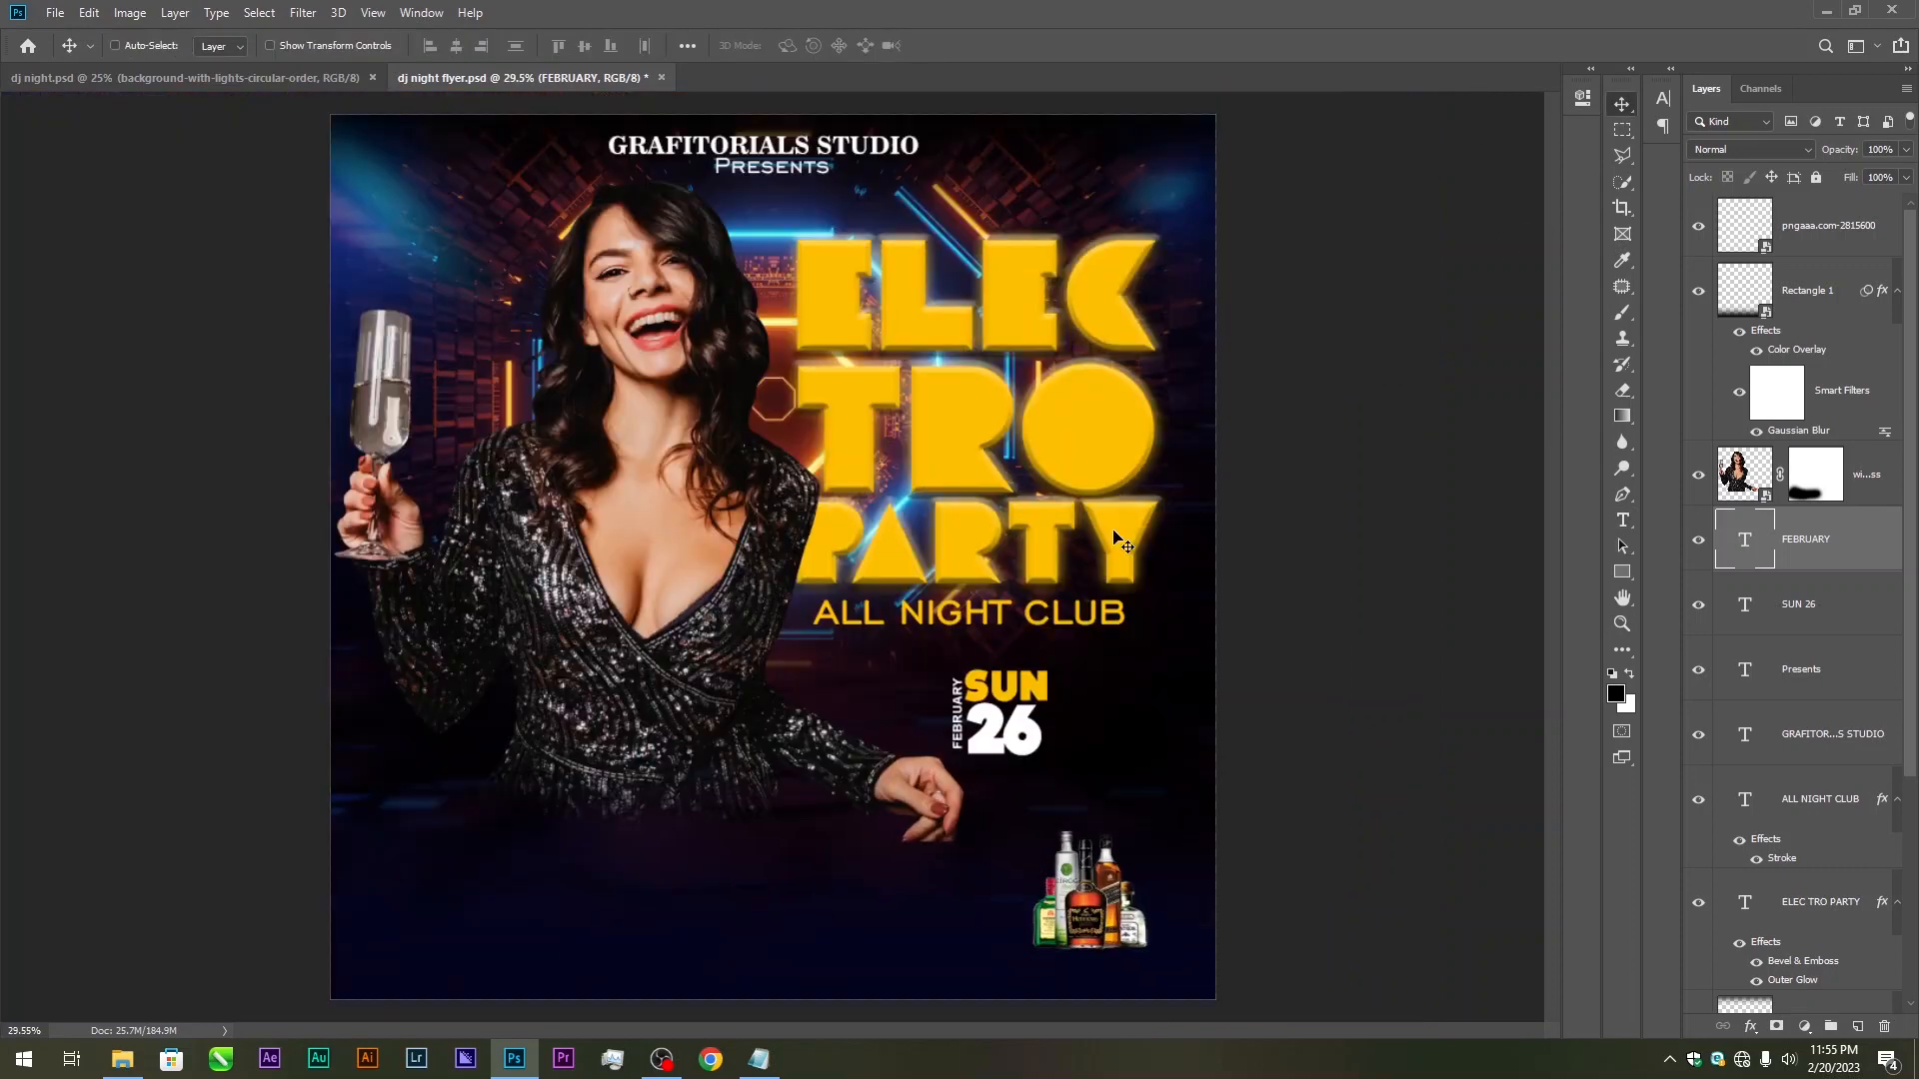
{"action": "left_click", "coordinate": [1834, 606], "text": "ctrl"}
{"action": "left_click_drag", "start_coordinate": [1004, 678], "coordinate": [988, 669]}
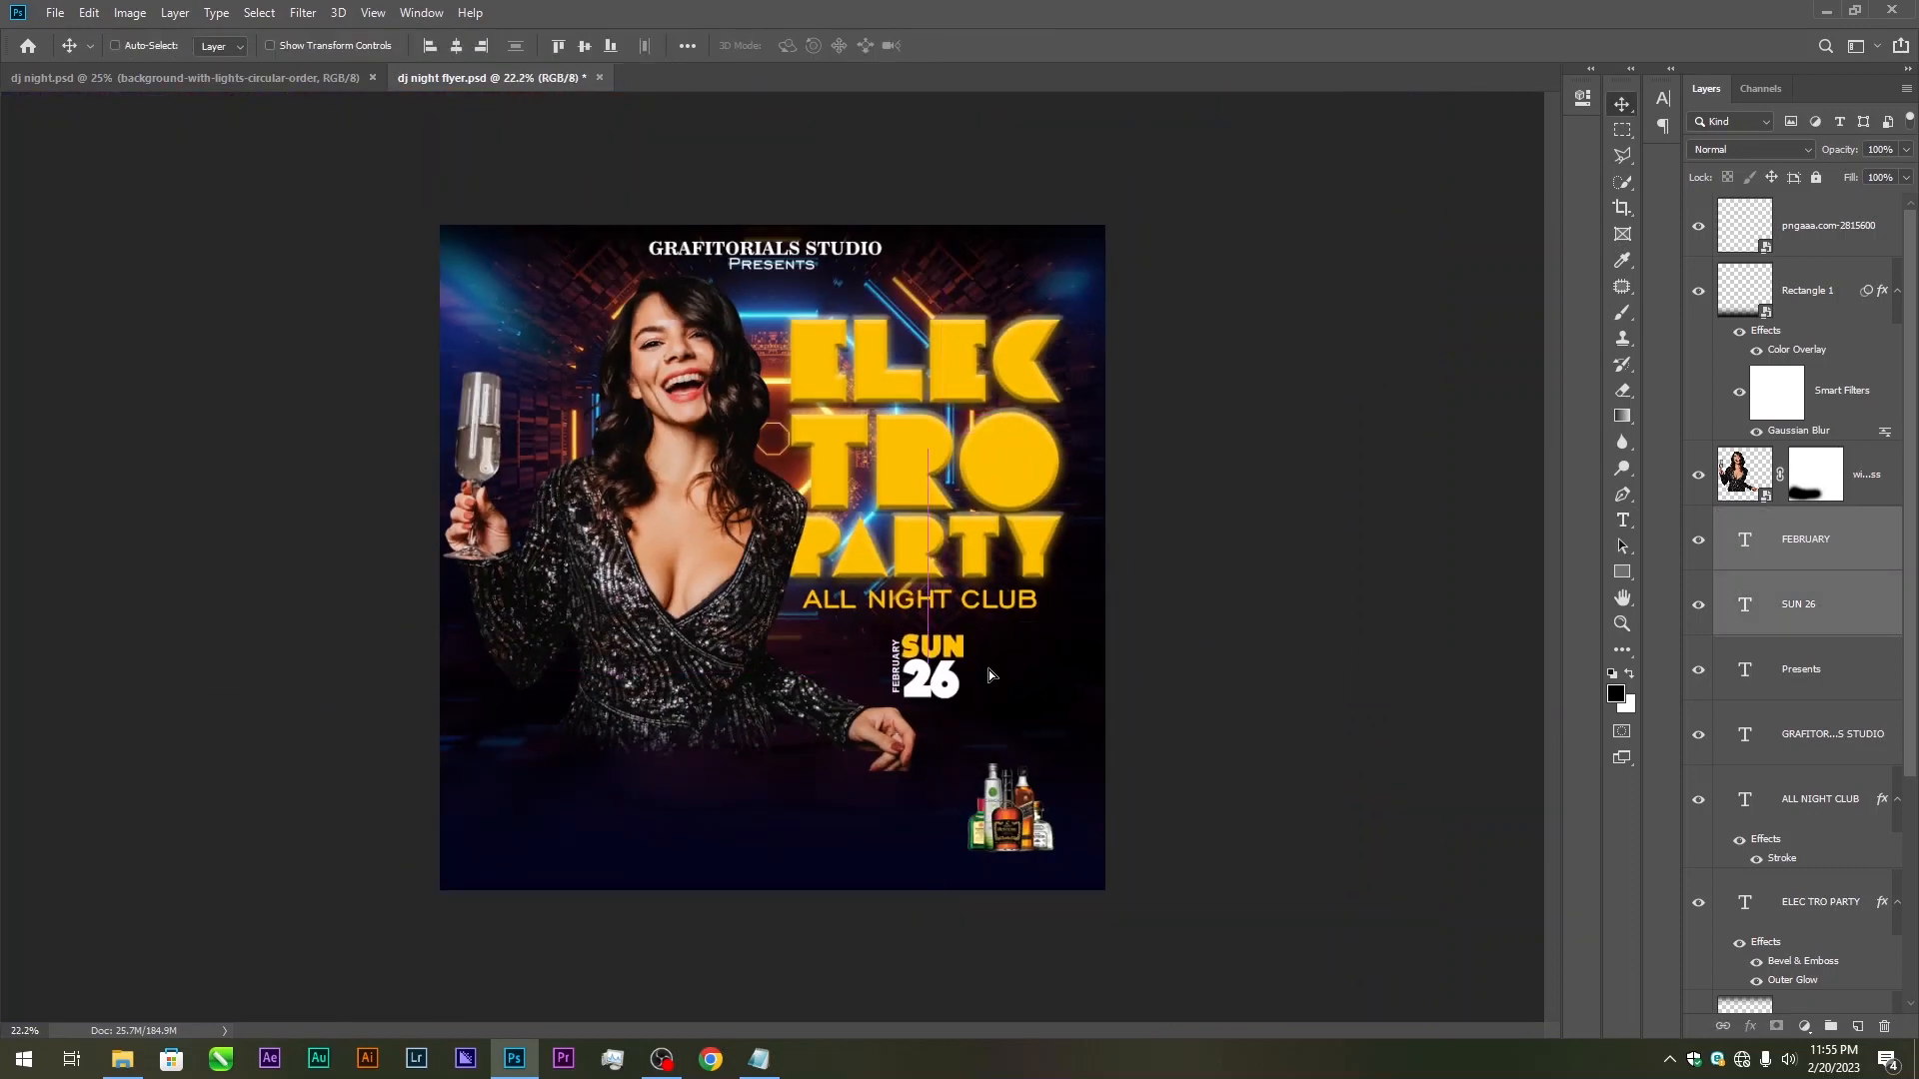
{"action": "key", "text": "ctrl+g"}
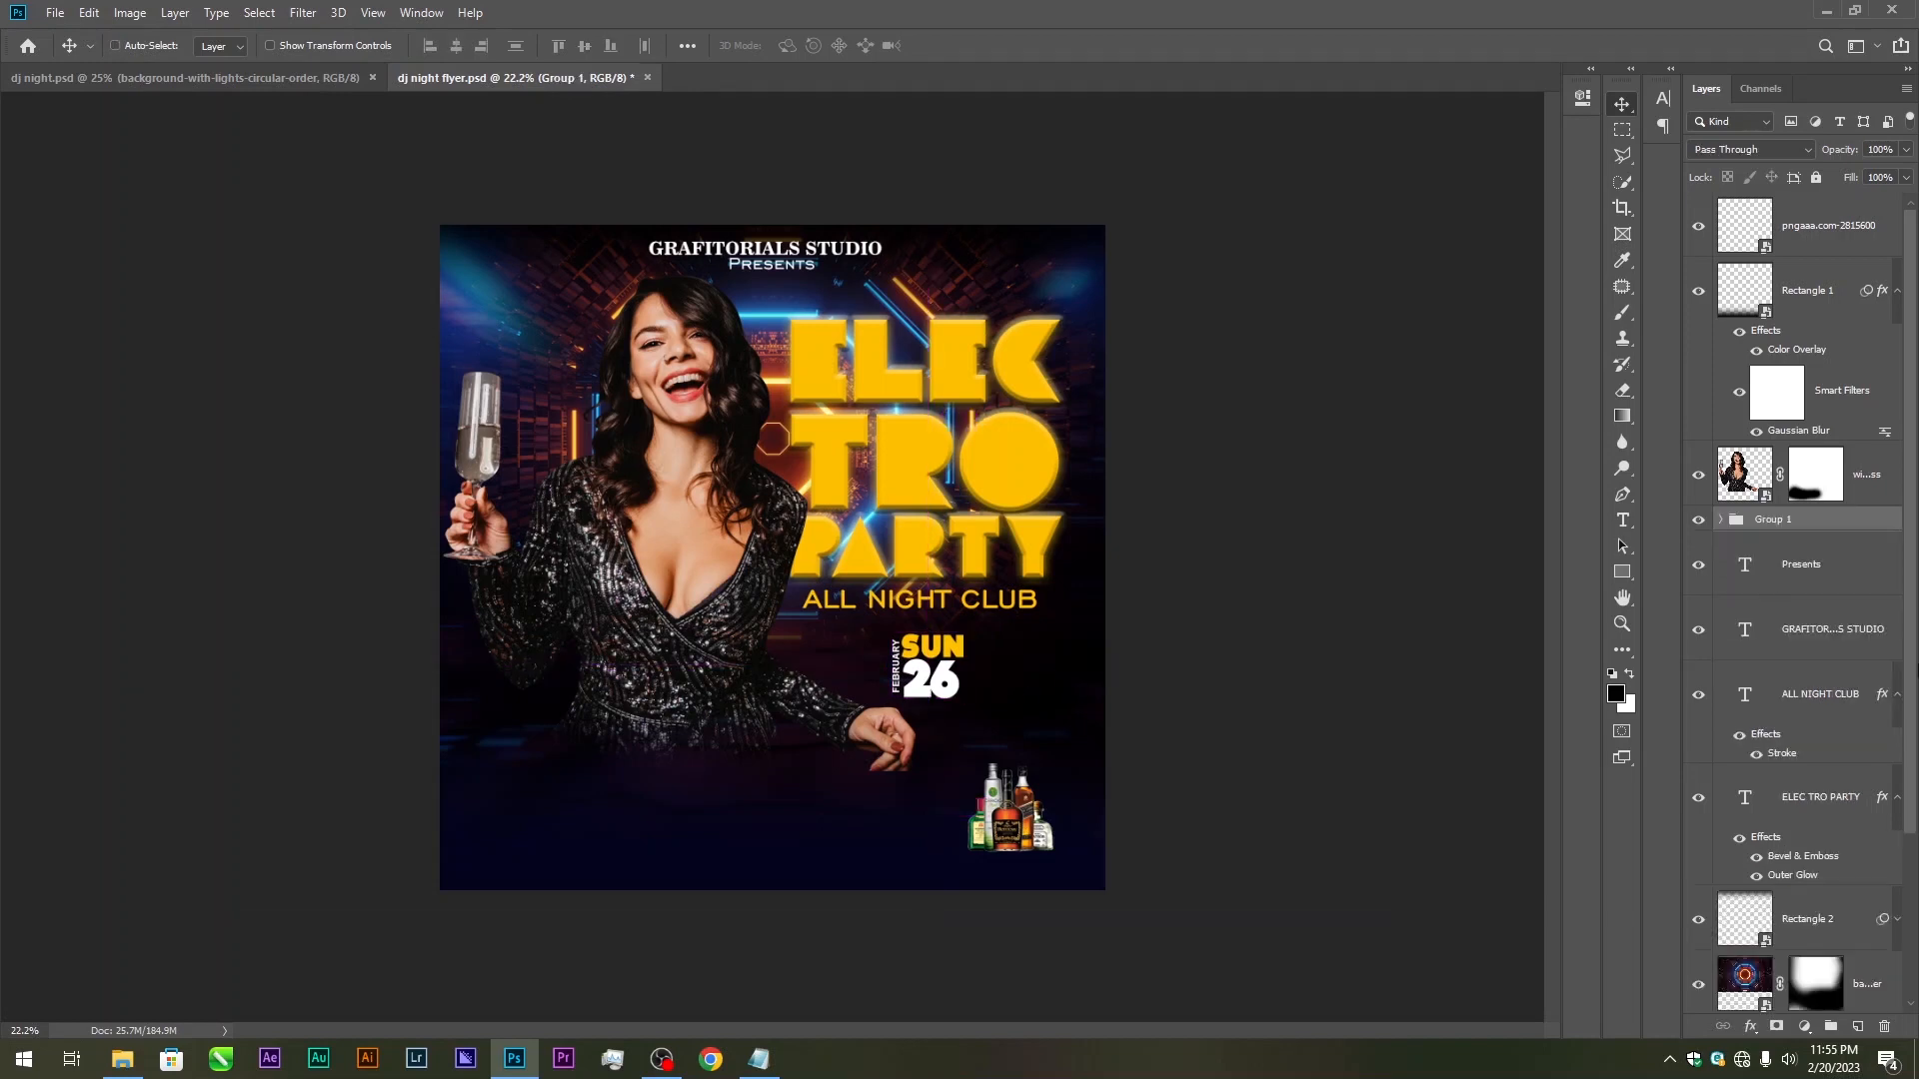
Group the ELEC TRO PARTY and ALL NIGHT CLUB text layers, and save the document
{"action": "left_click", "coordinate": [929, 386], "text": "ctrl"}
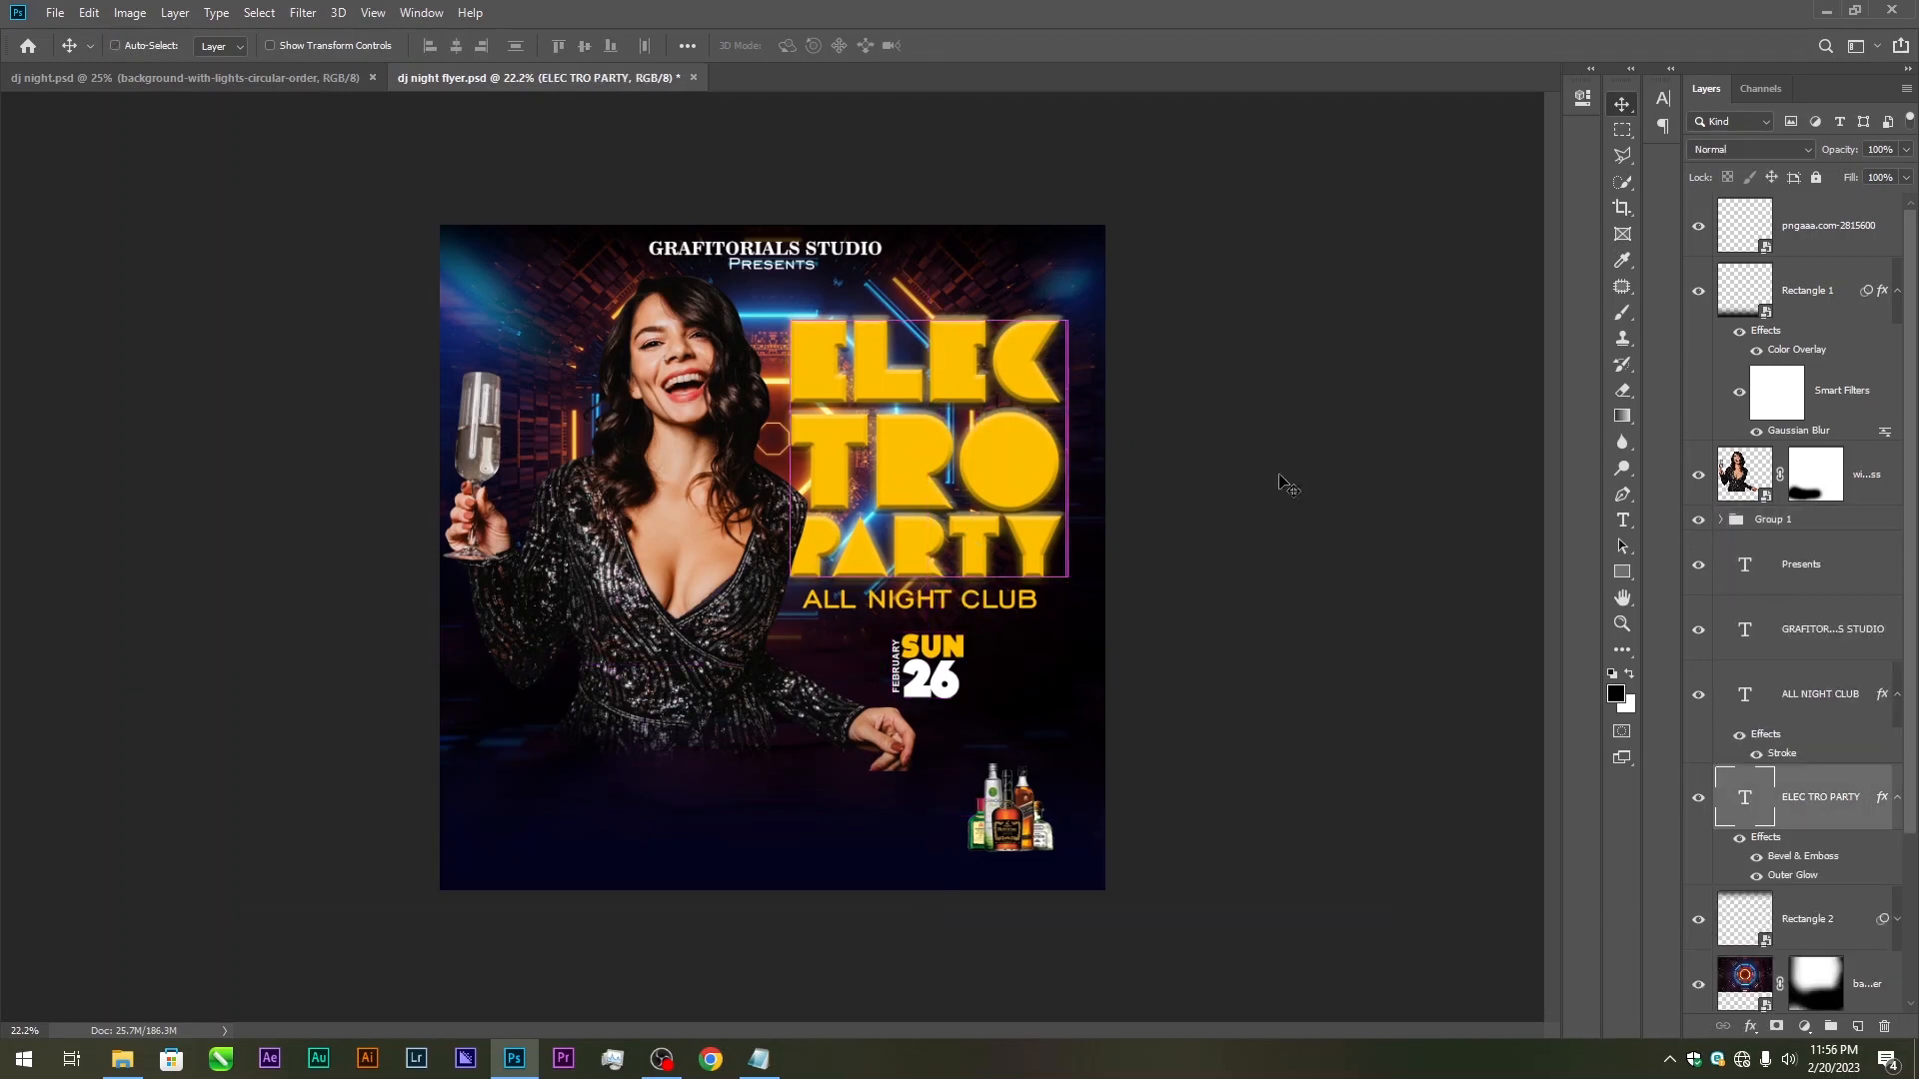
{"action": "left_click", "coordinate": [1848, 705], "text": "shift"}
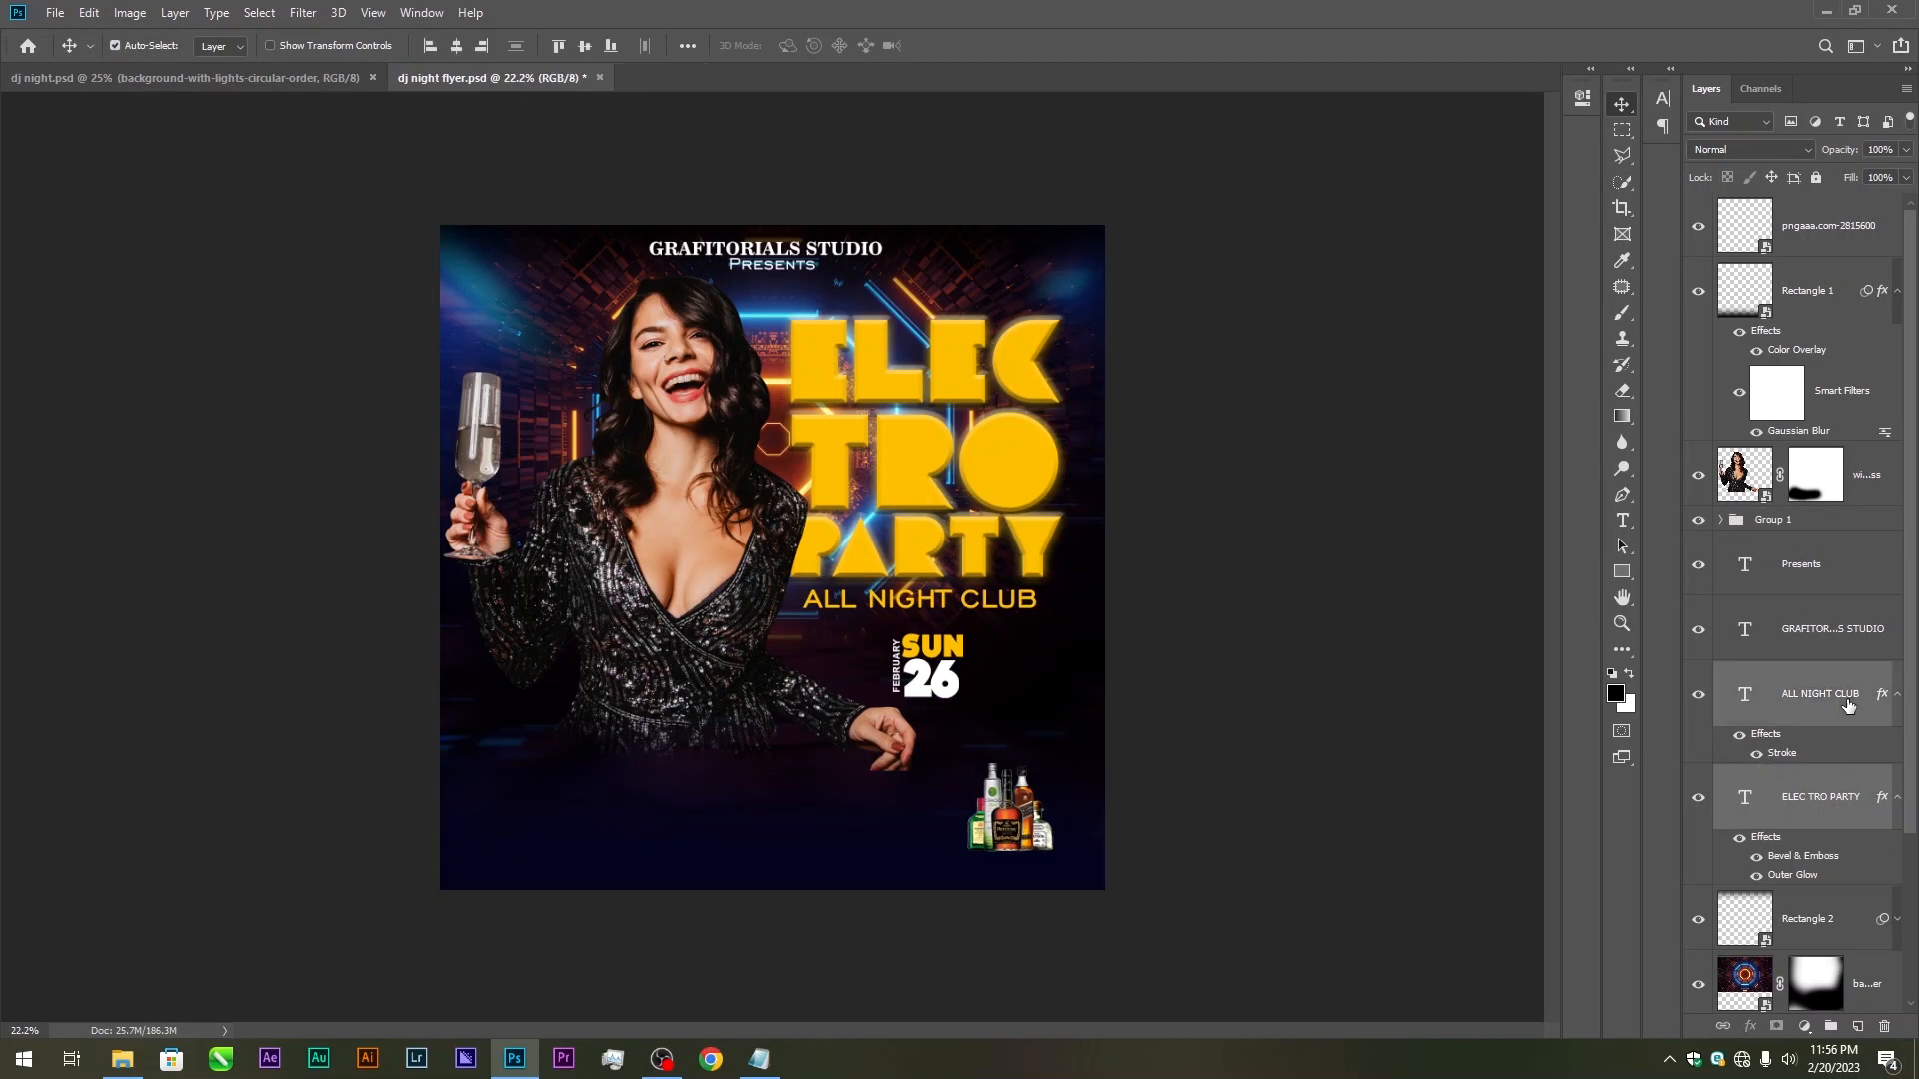
{"action": "key", "text": "ctrl+g"}
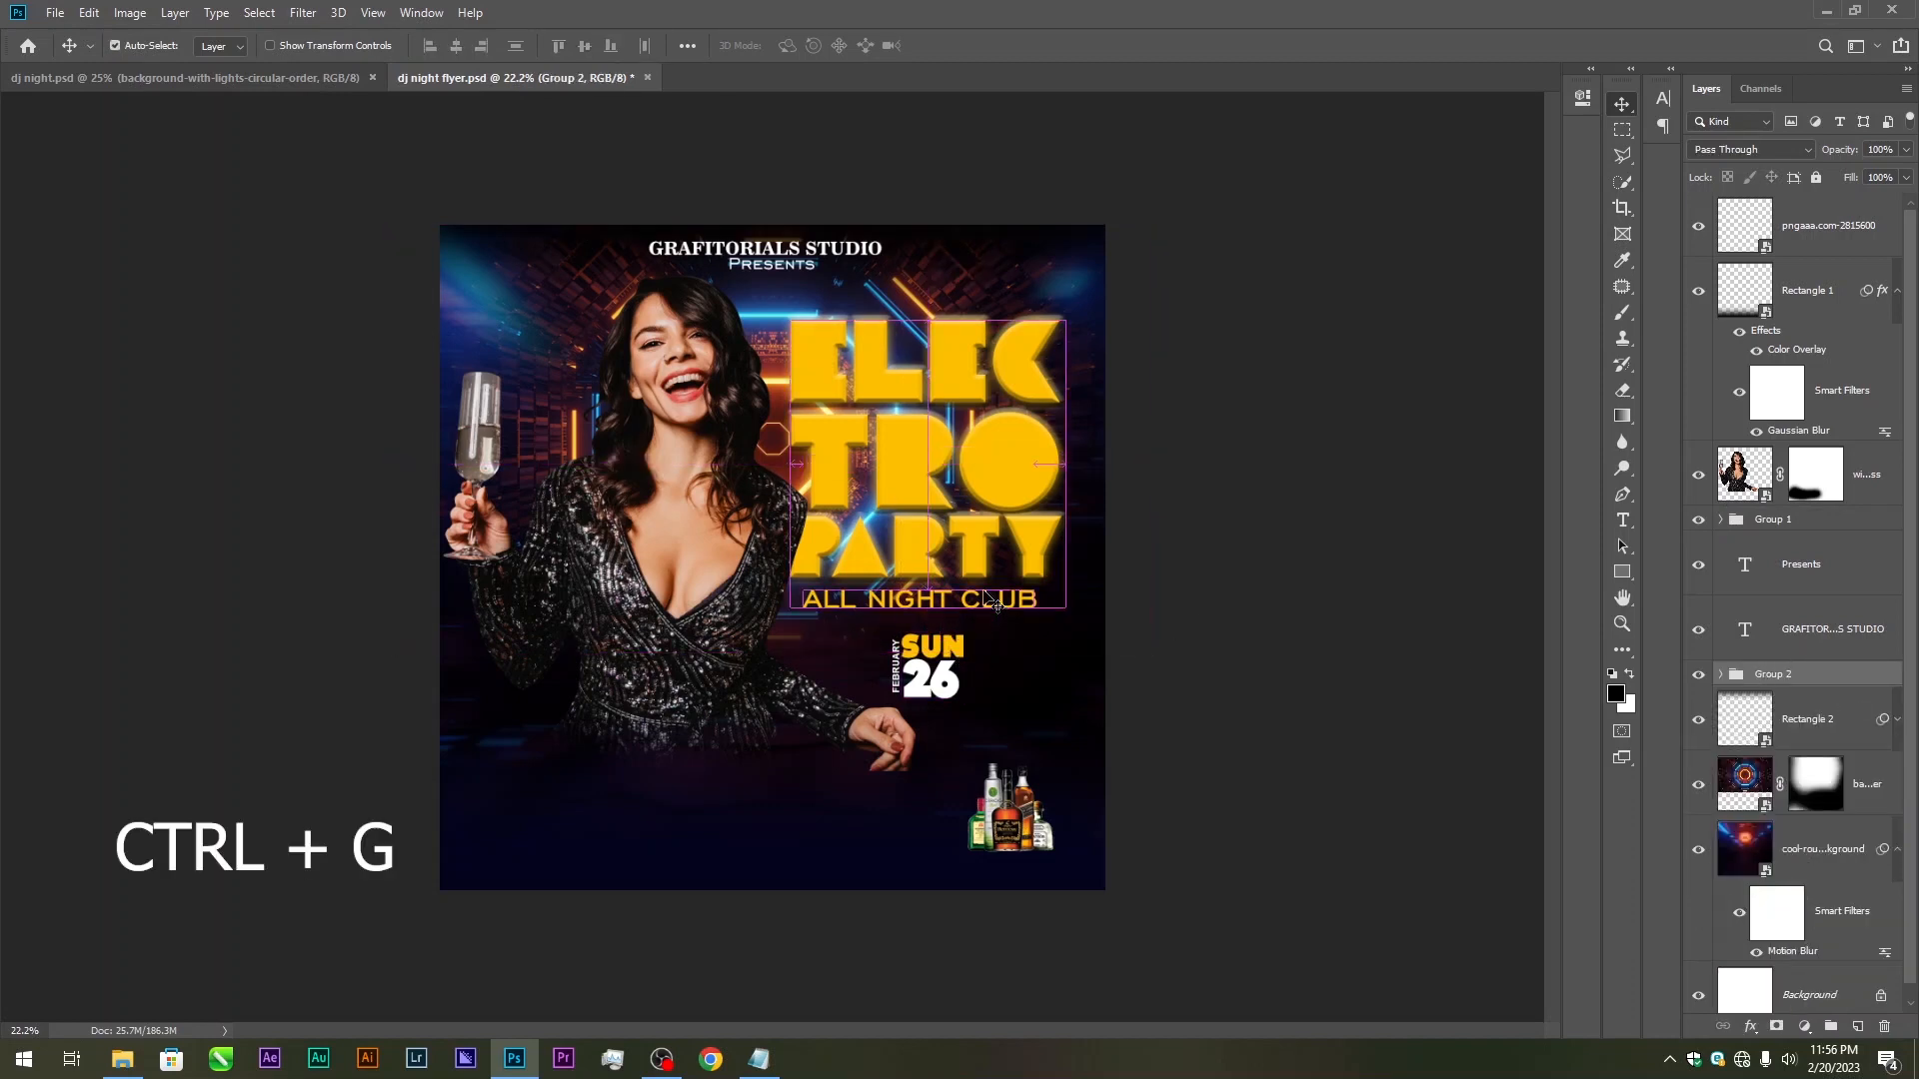
{"action": "key", "text": "ctrl+s"}
Select the ALL NIGHT CLUB text layer and preview alternative fonts on it
{"action": "left_click", "coordinate": [995, 603], "text": "ctrl"}
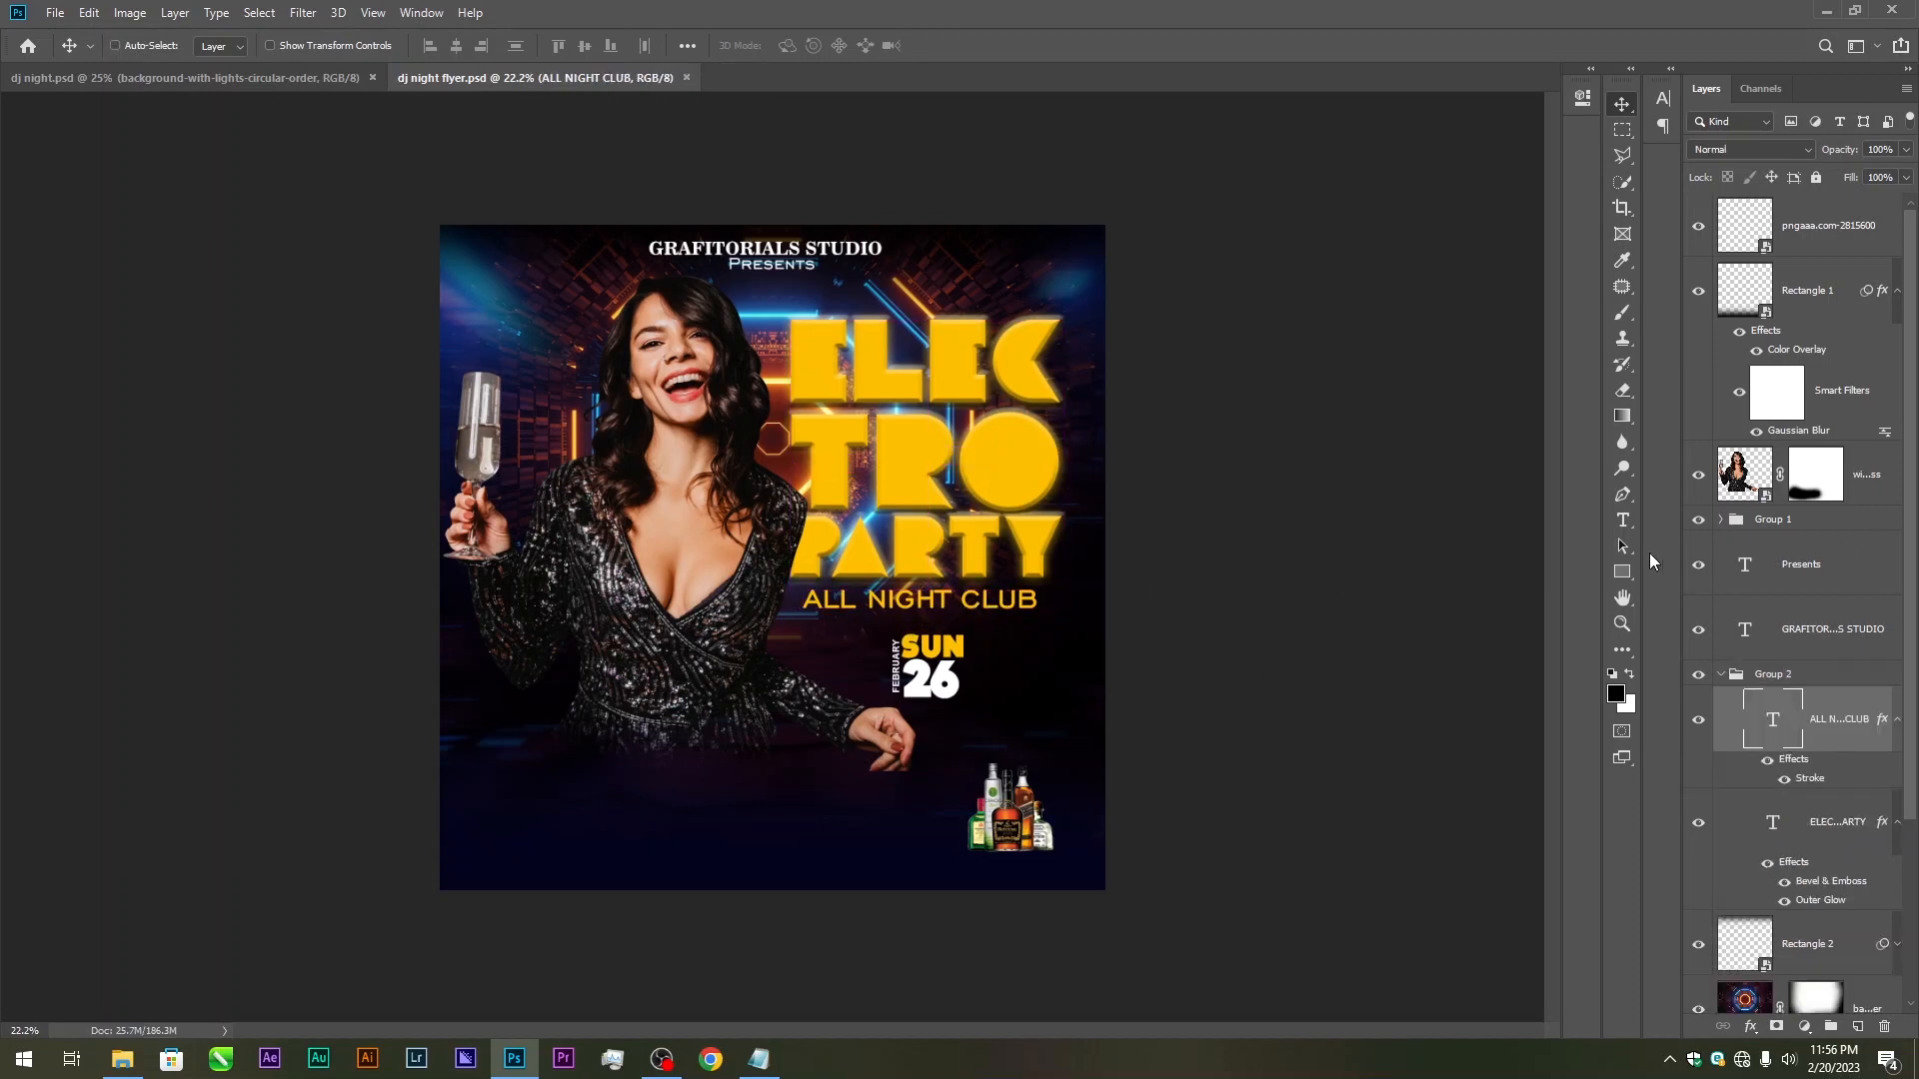
{"action": "left_click", "coordinate": [1622, 521]}
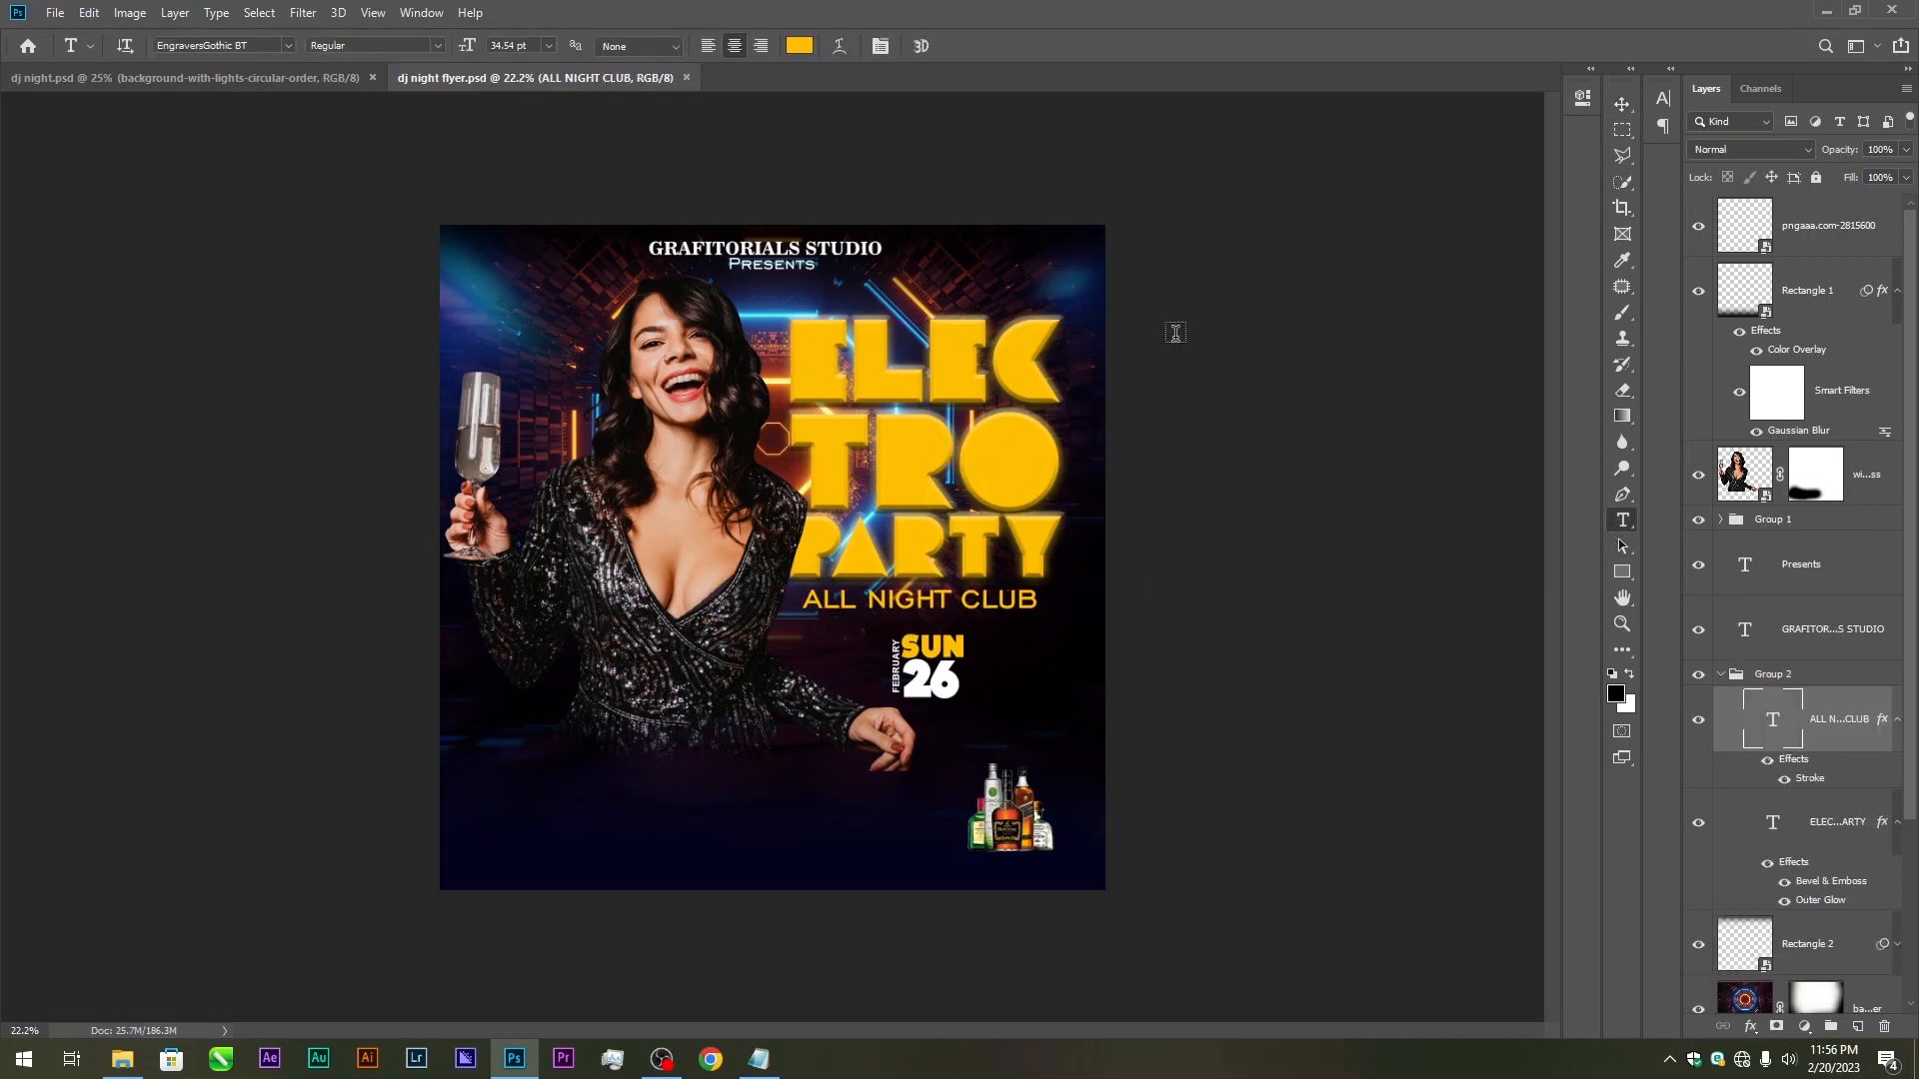
{"action": "left_click", "coordinate": [880, 46]}
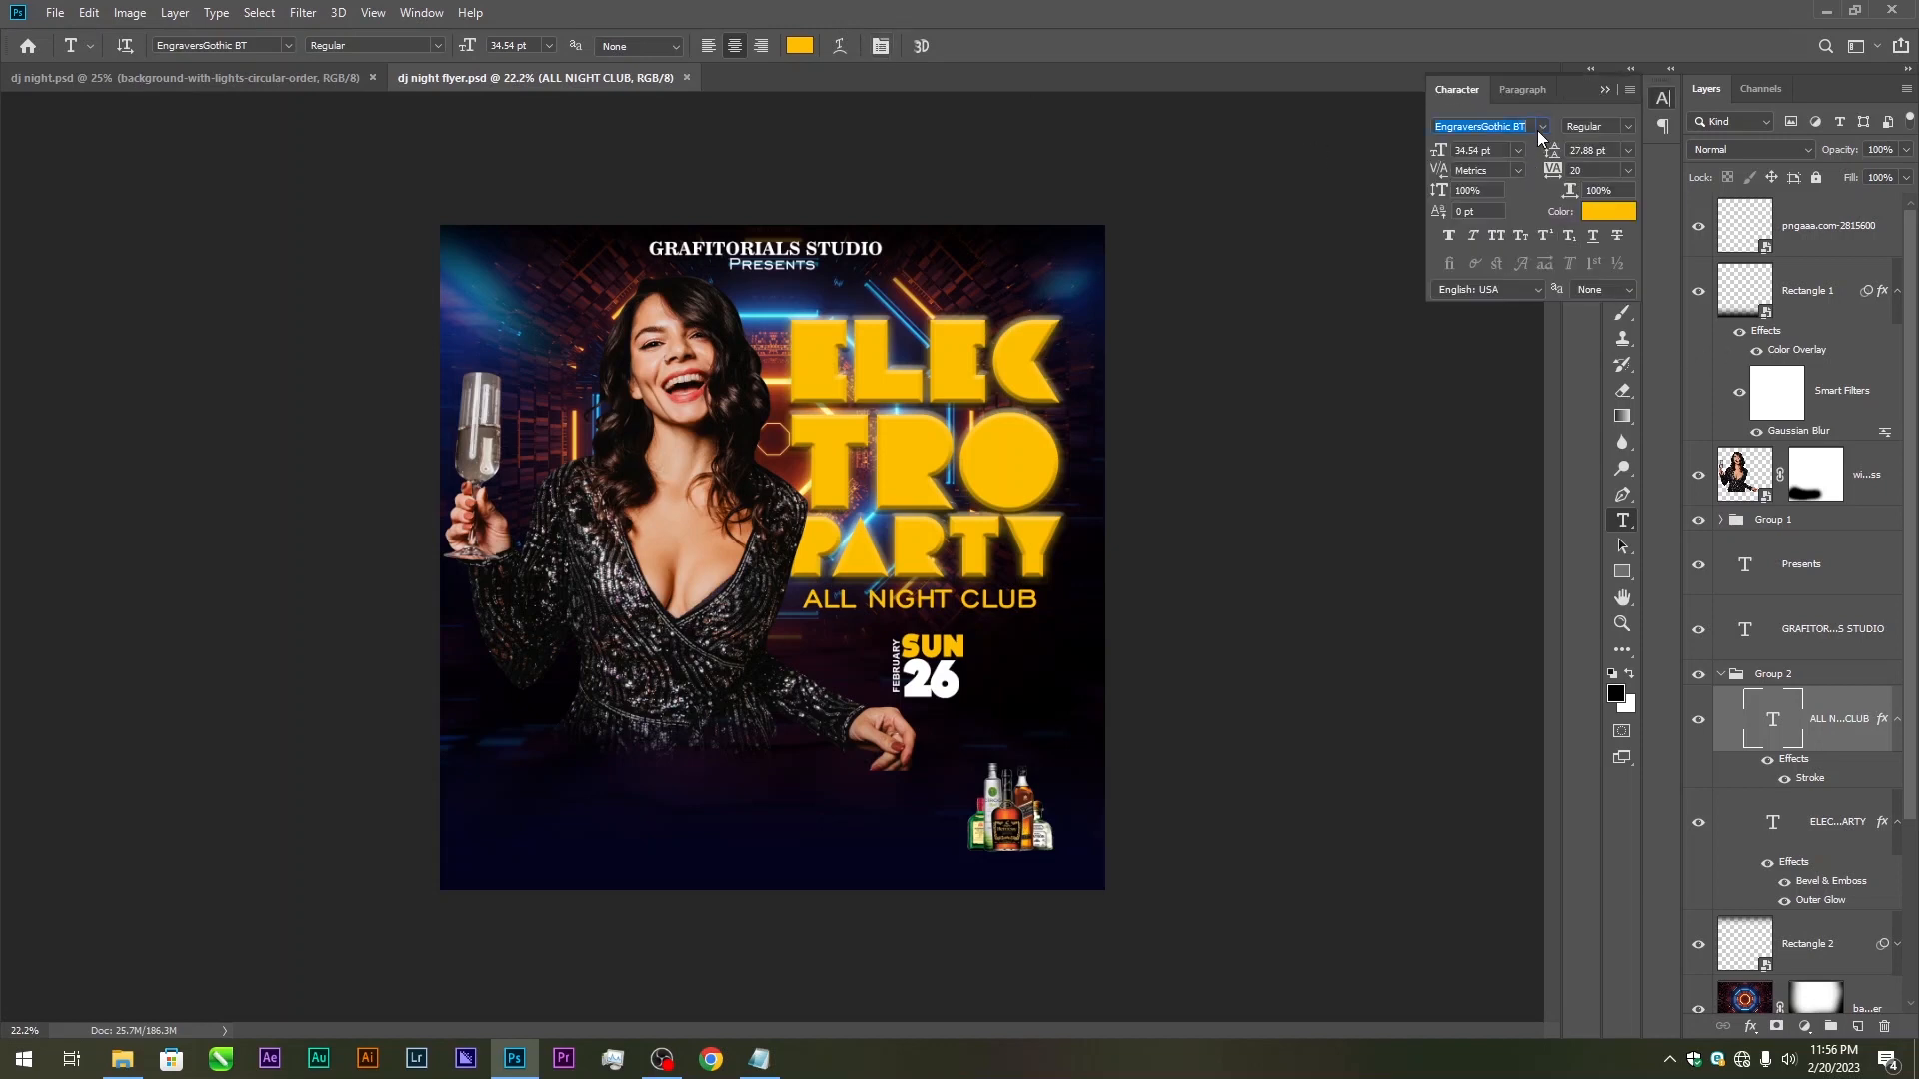
{"action": "left_click", "coordinate": [1542, 126]}
{"action": "key", "text": "Up"}
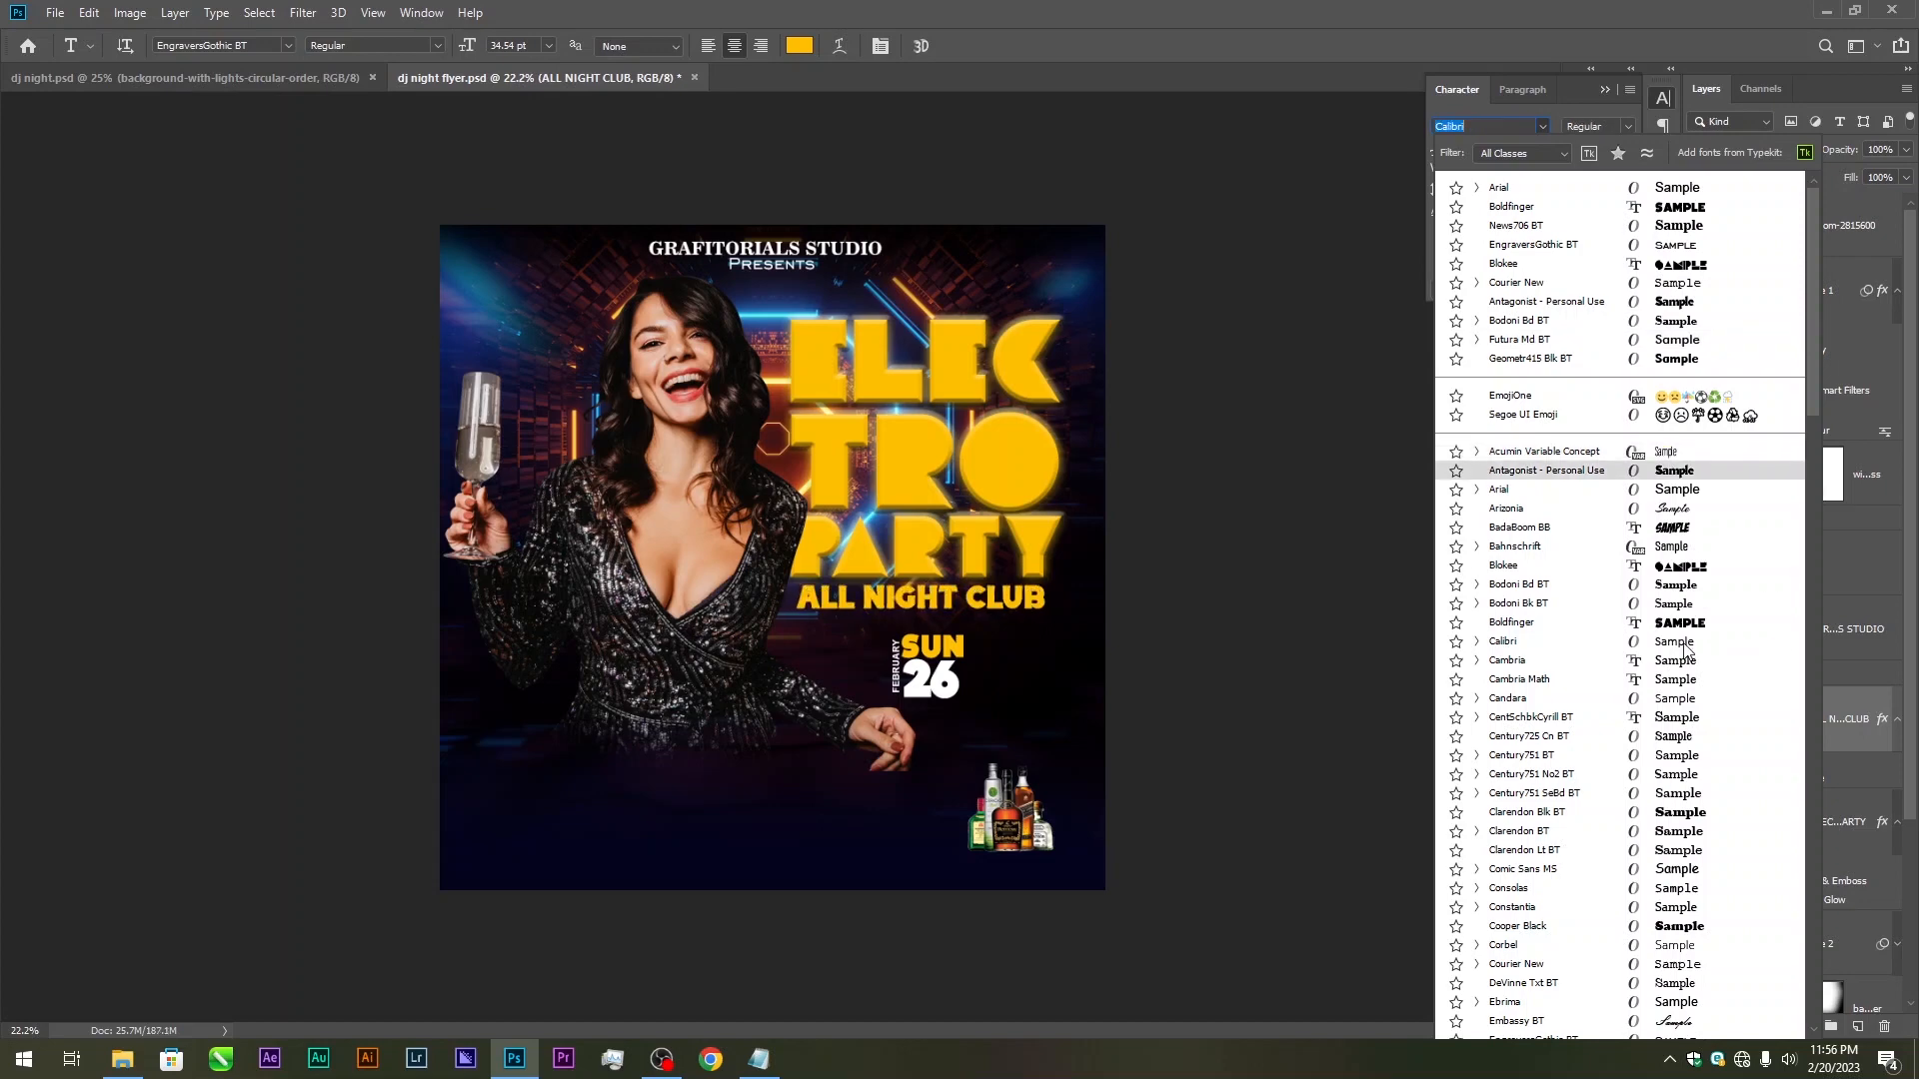
Switch to the dj night note in Notepad, review its list of font names, and return to the flyer
{"action": "left_click", "coordinate": [759, 1059]}
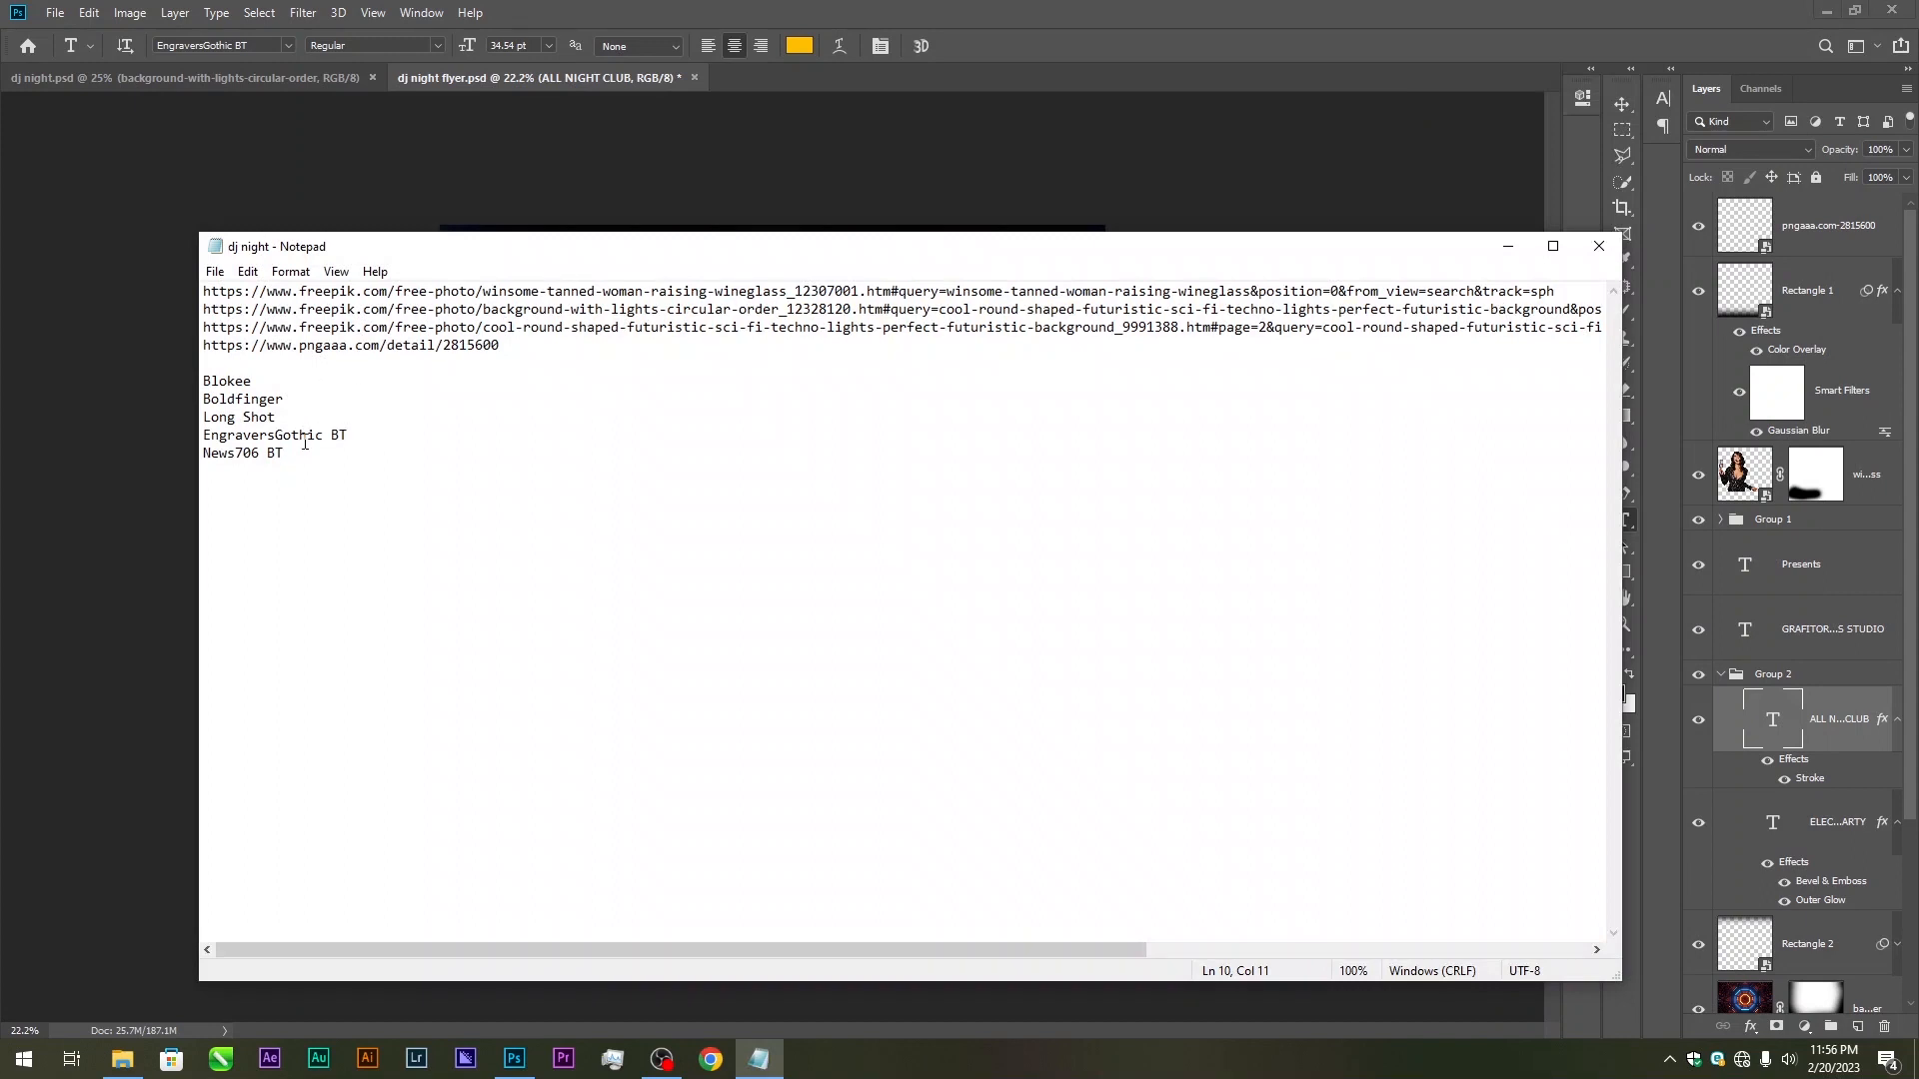
{"action": "left_click_drag", "start_coordinate": [263, 453], "coordinate": [181, 459]}
{"action": "left_click", "coordinate": [289, 401]}
{"action": "left_click_drag", "start_coordinate": [299, 436], "coordinate": [267, 419]}
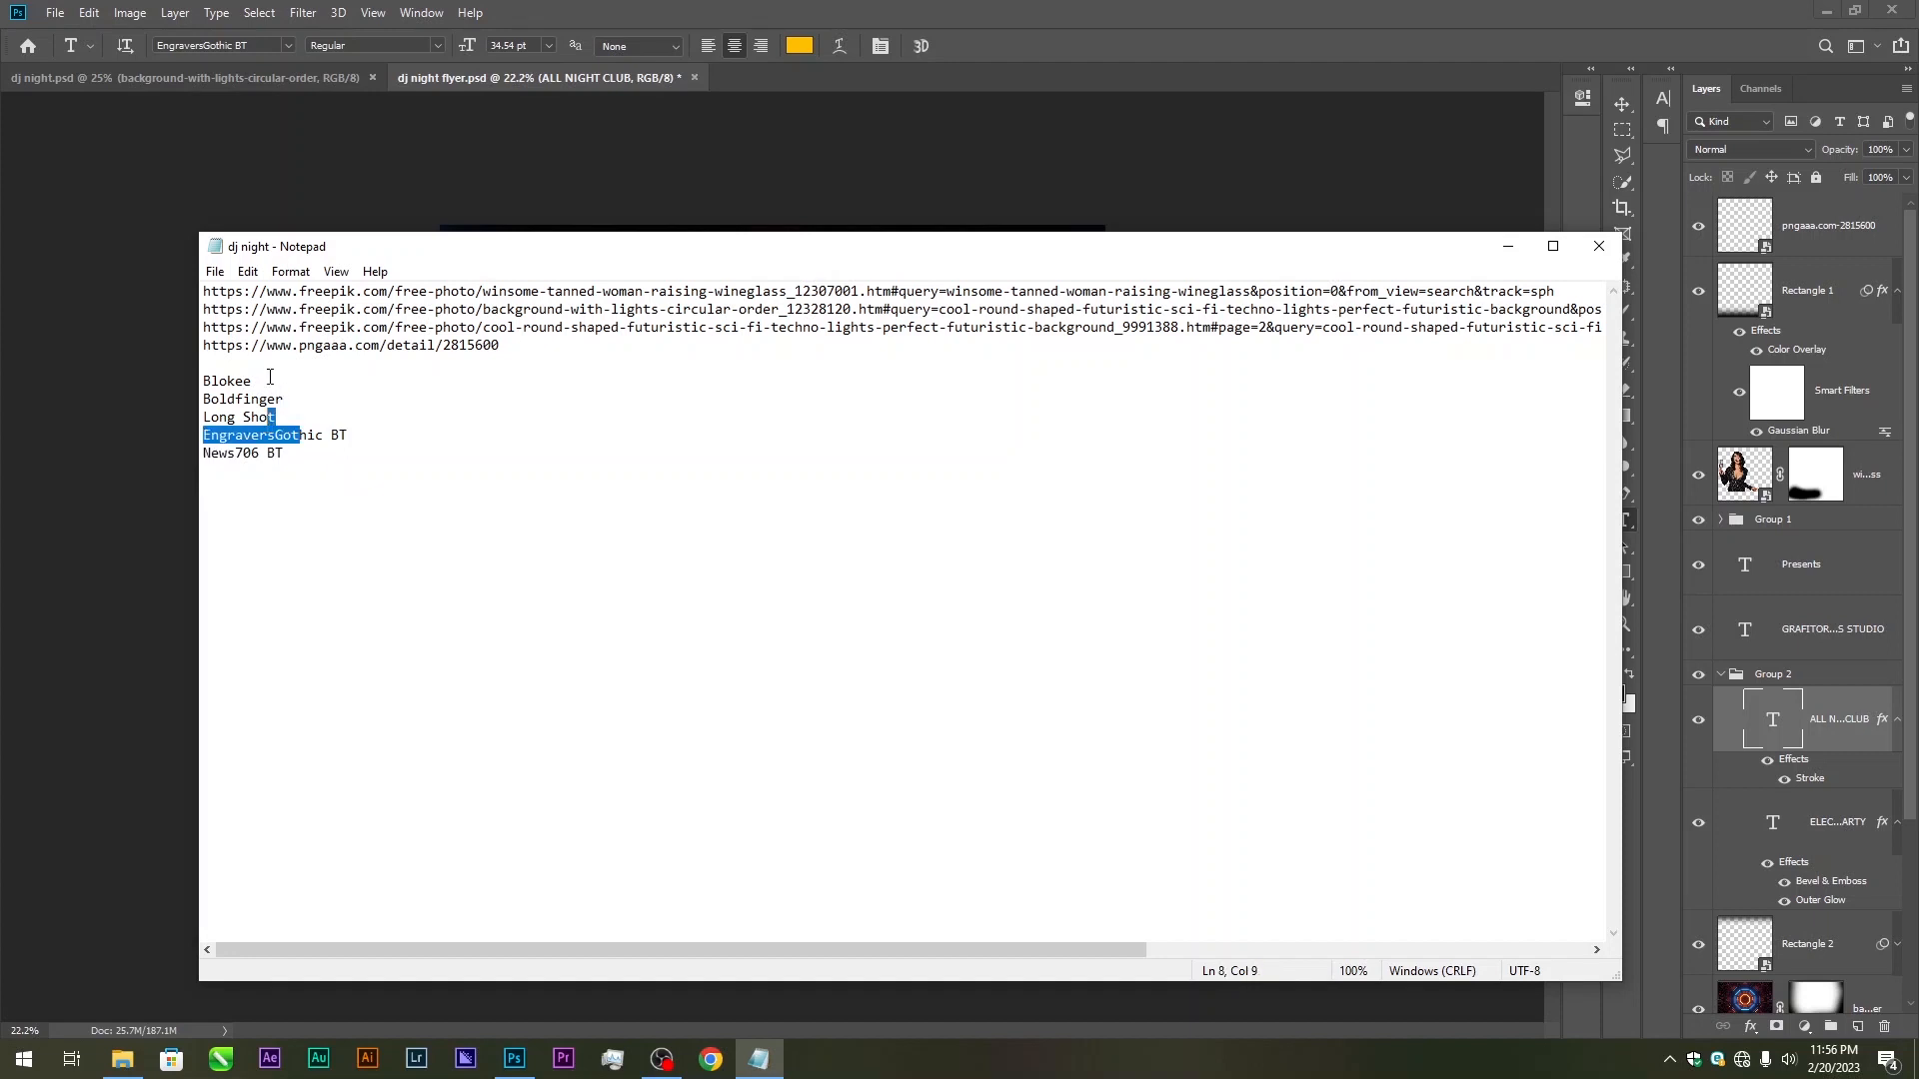
{"action": "left_click", "coordinate": [270, 380]}
{"action": "left_click_drag", "start_coordinate": [394, 434], "coordinate": [185, 437]}
{"action": "left_click", "coordinate": [150, 253]}
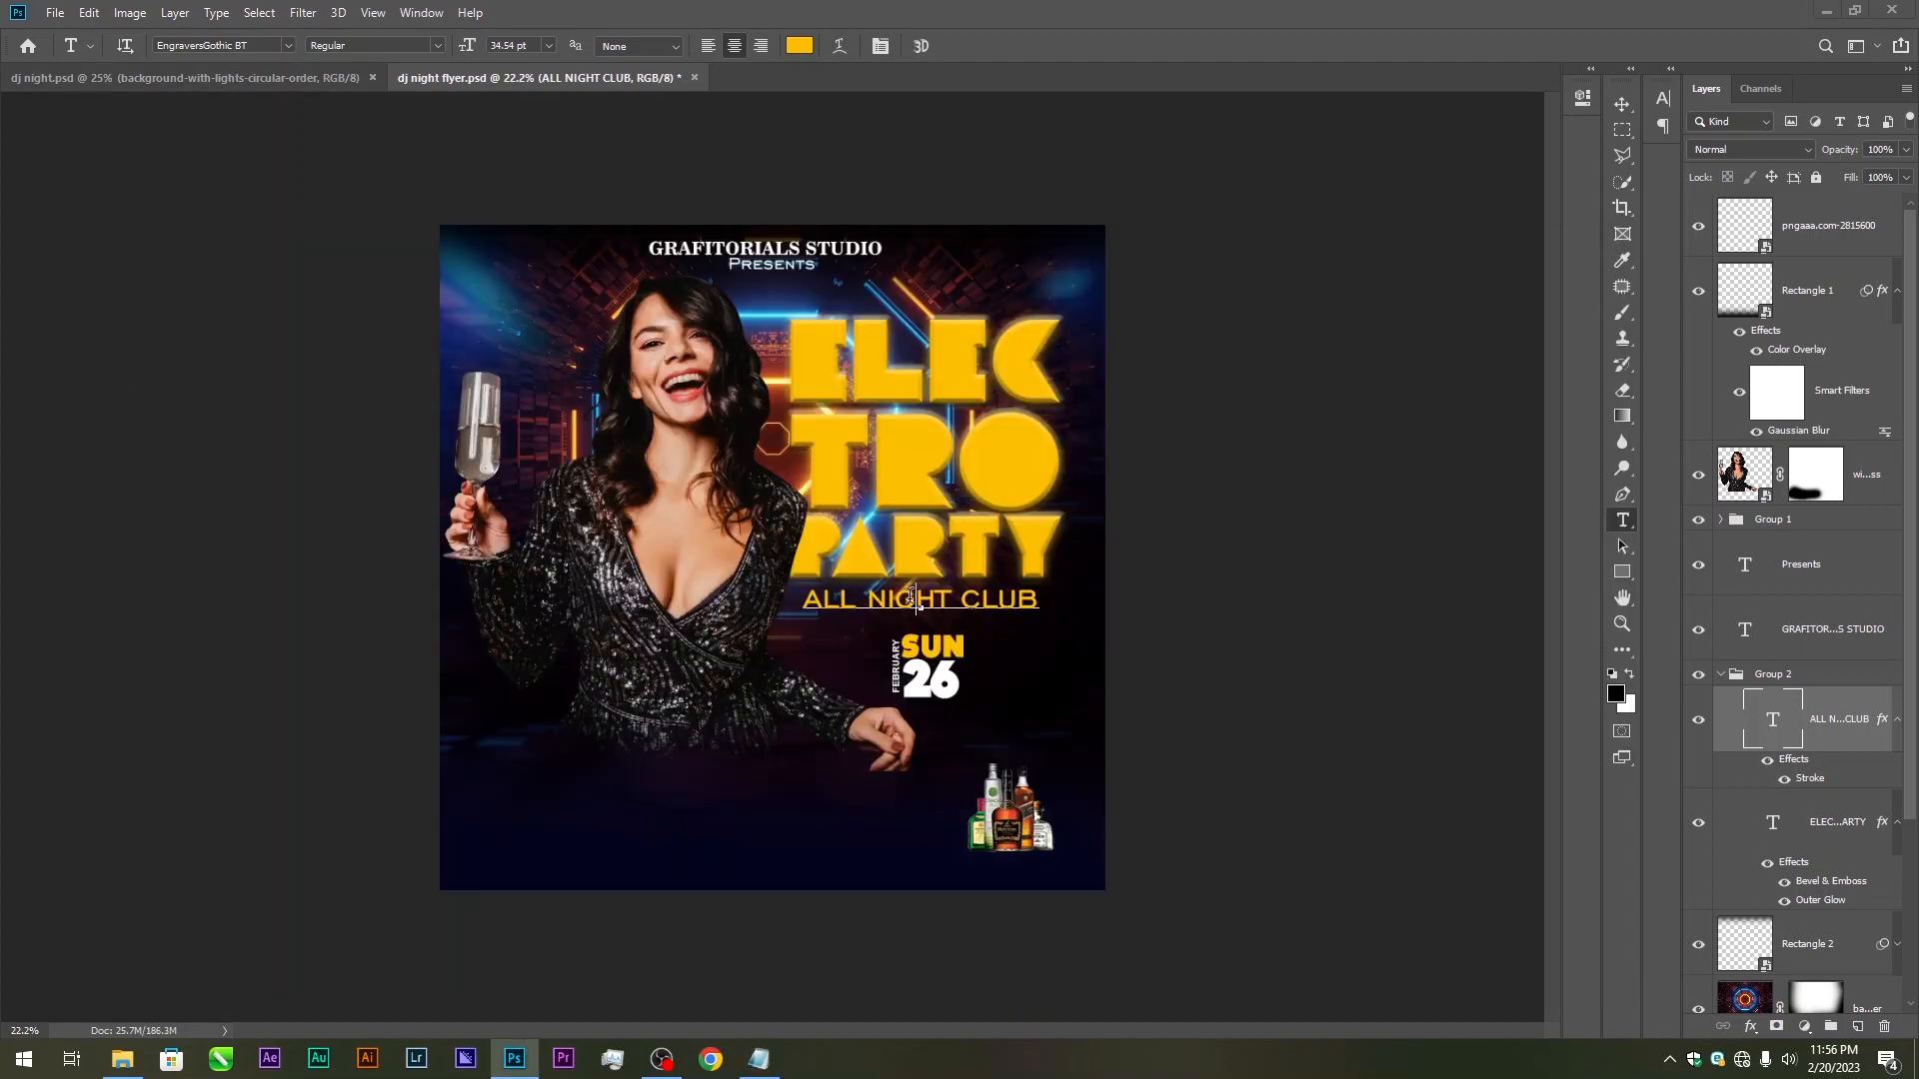
Change the font of the ALL NIGHT CLUB text to Courier New
{"action": "left_click", "coordinate": [912, 597]}
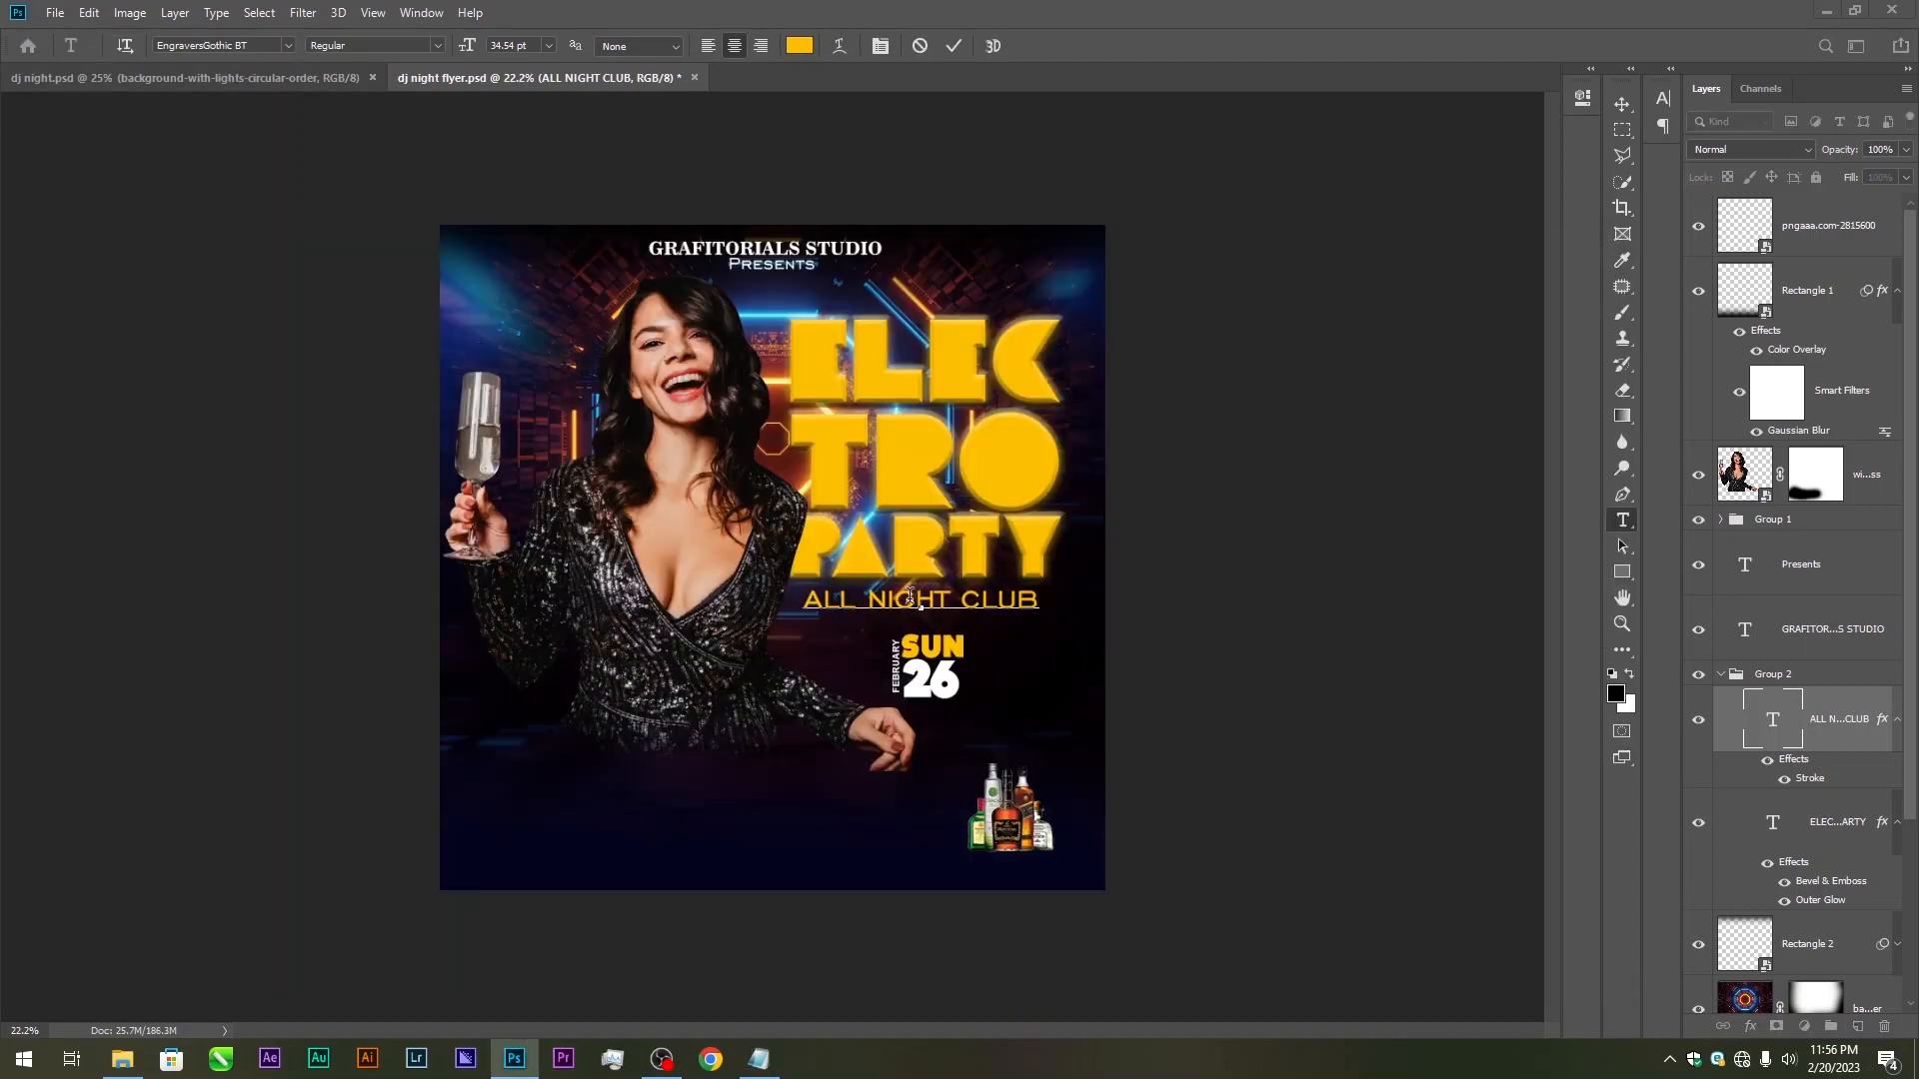
{"action": "left_click", "coordinate": [286, 45]}
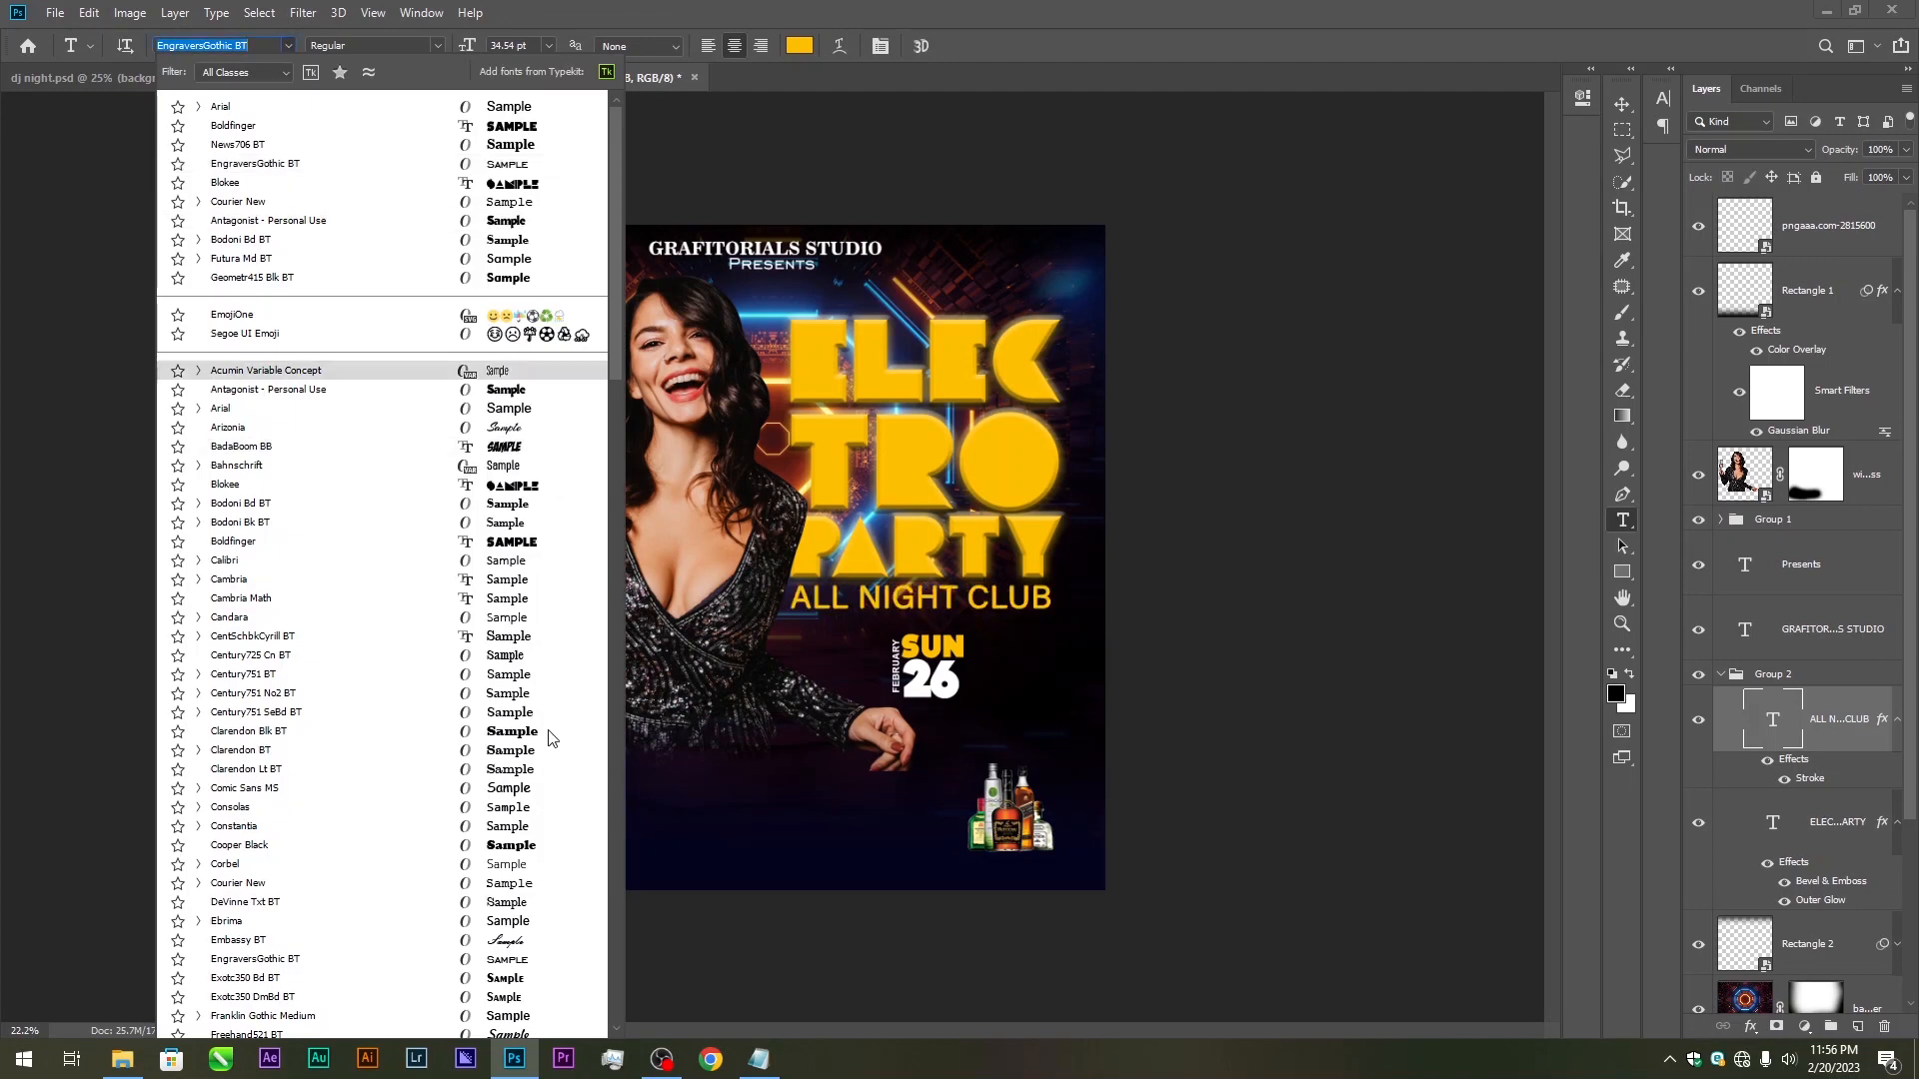
{"action": "scroll", "coordinate": [548, 737], "scroll_direction": "down", "scroll_amount": 2}
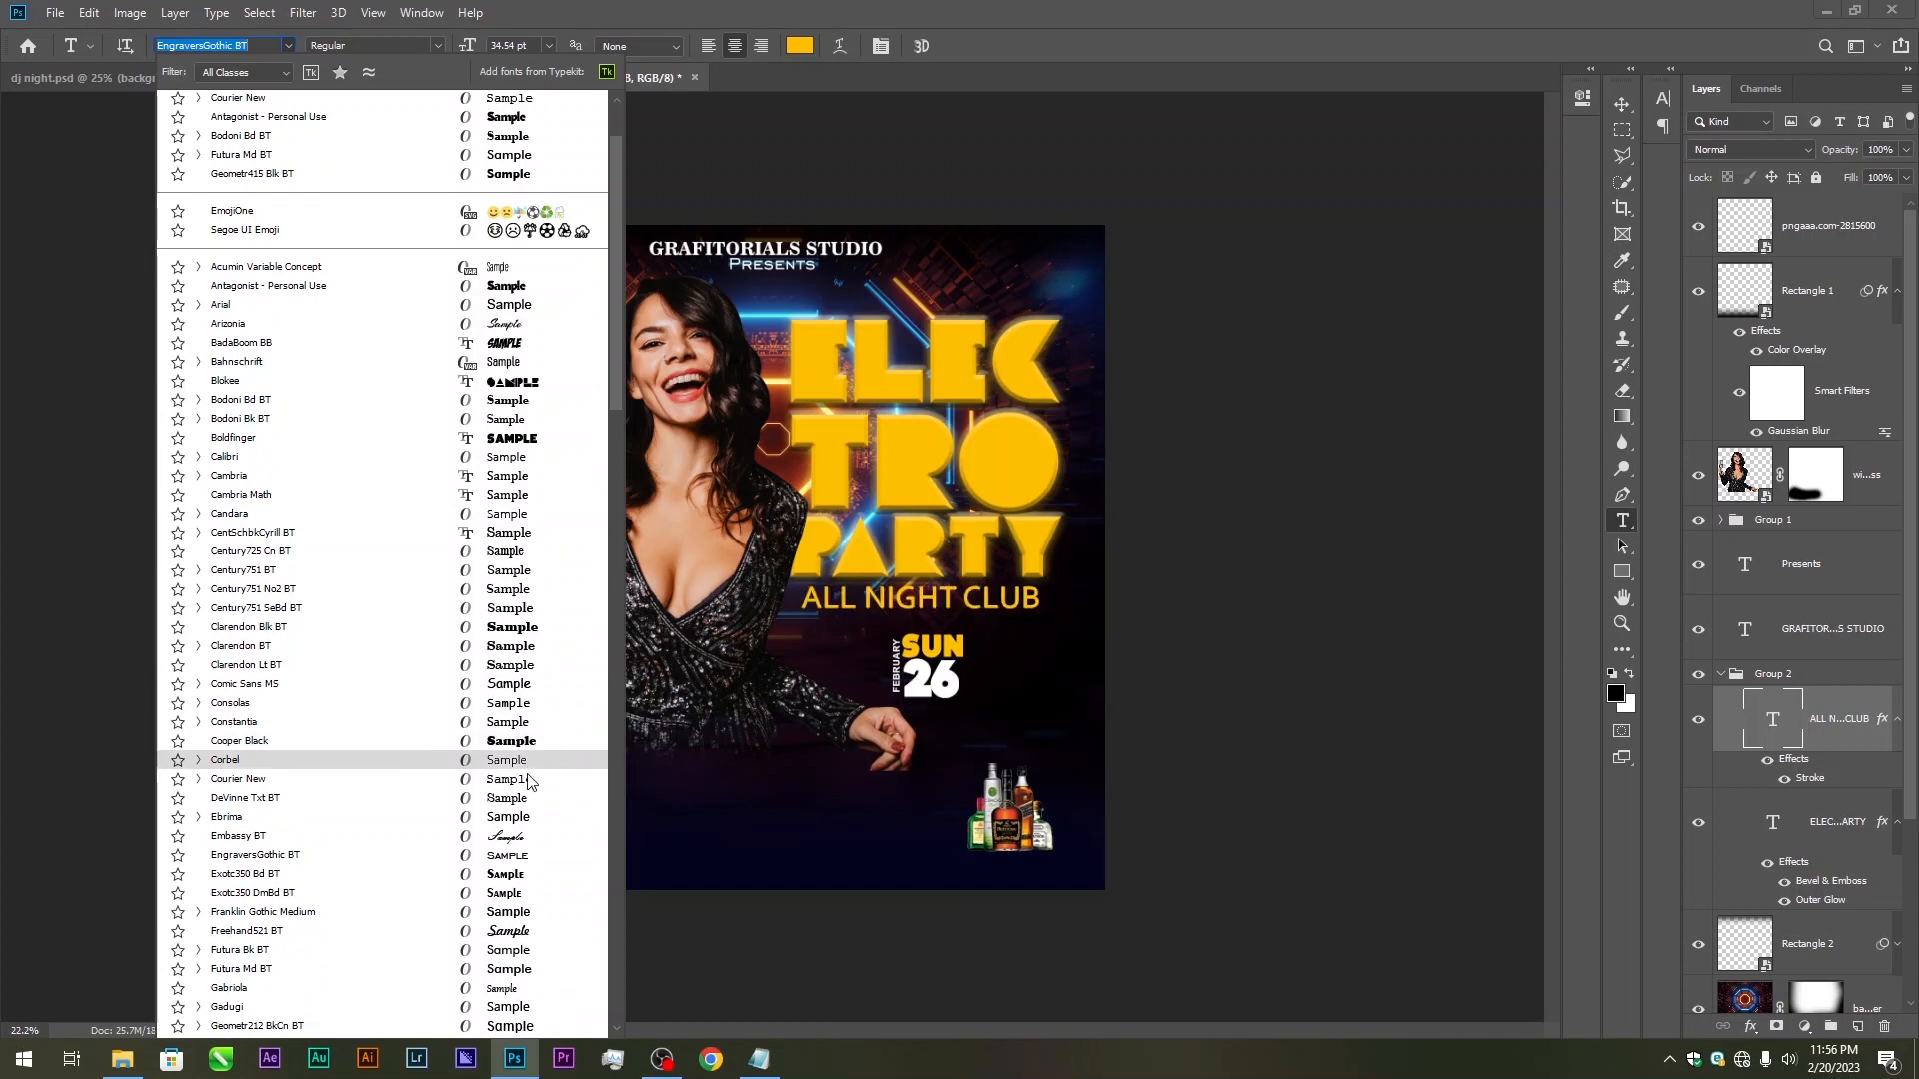
{"action": "left_click", "coordinate": [528, 784]}
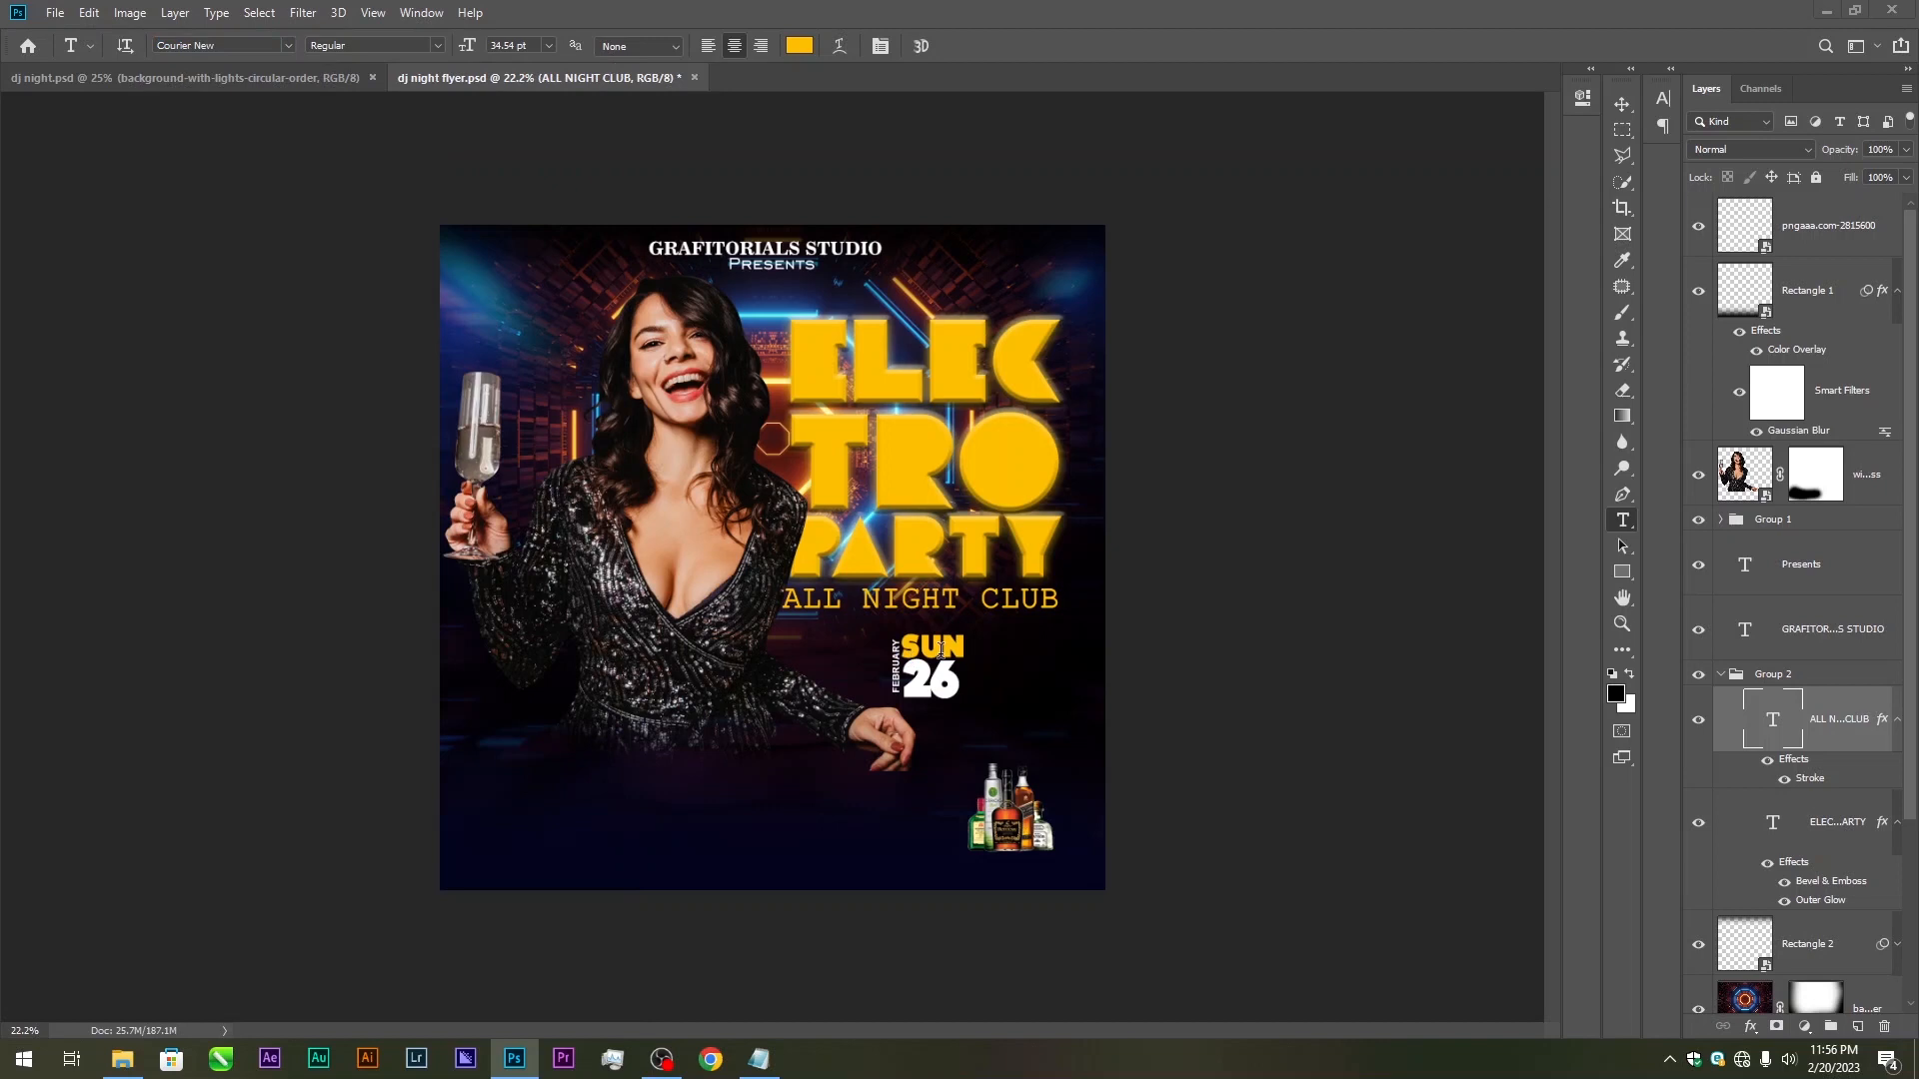
Scale the ALL NIGHT CLUB text down to about 30.42 pt with Free Transform
{"action": "key", "text": "ctrl+t"}
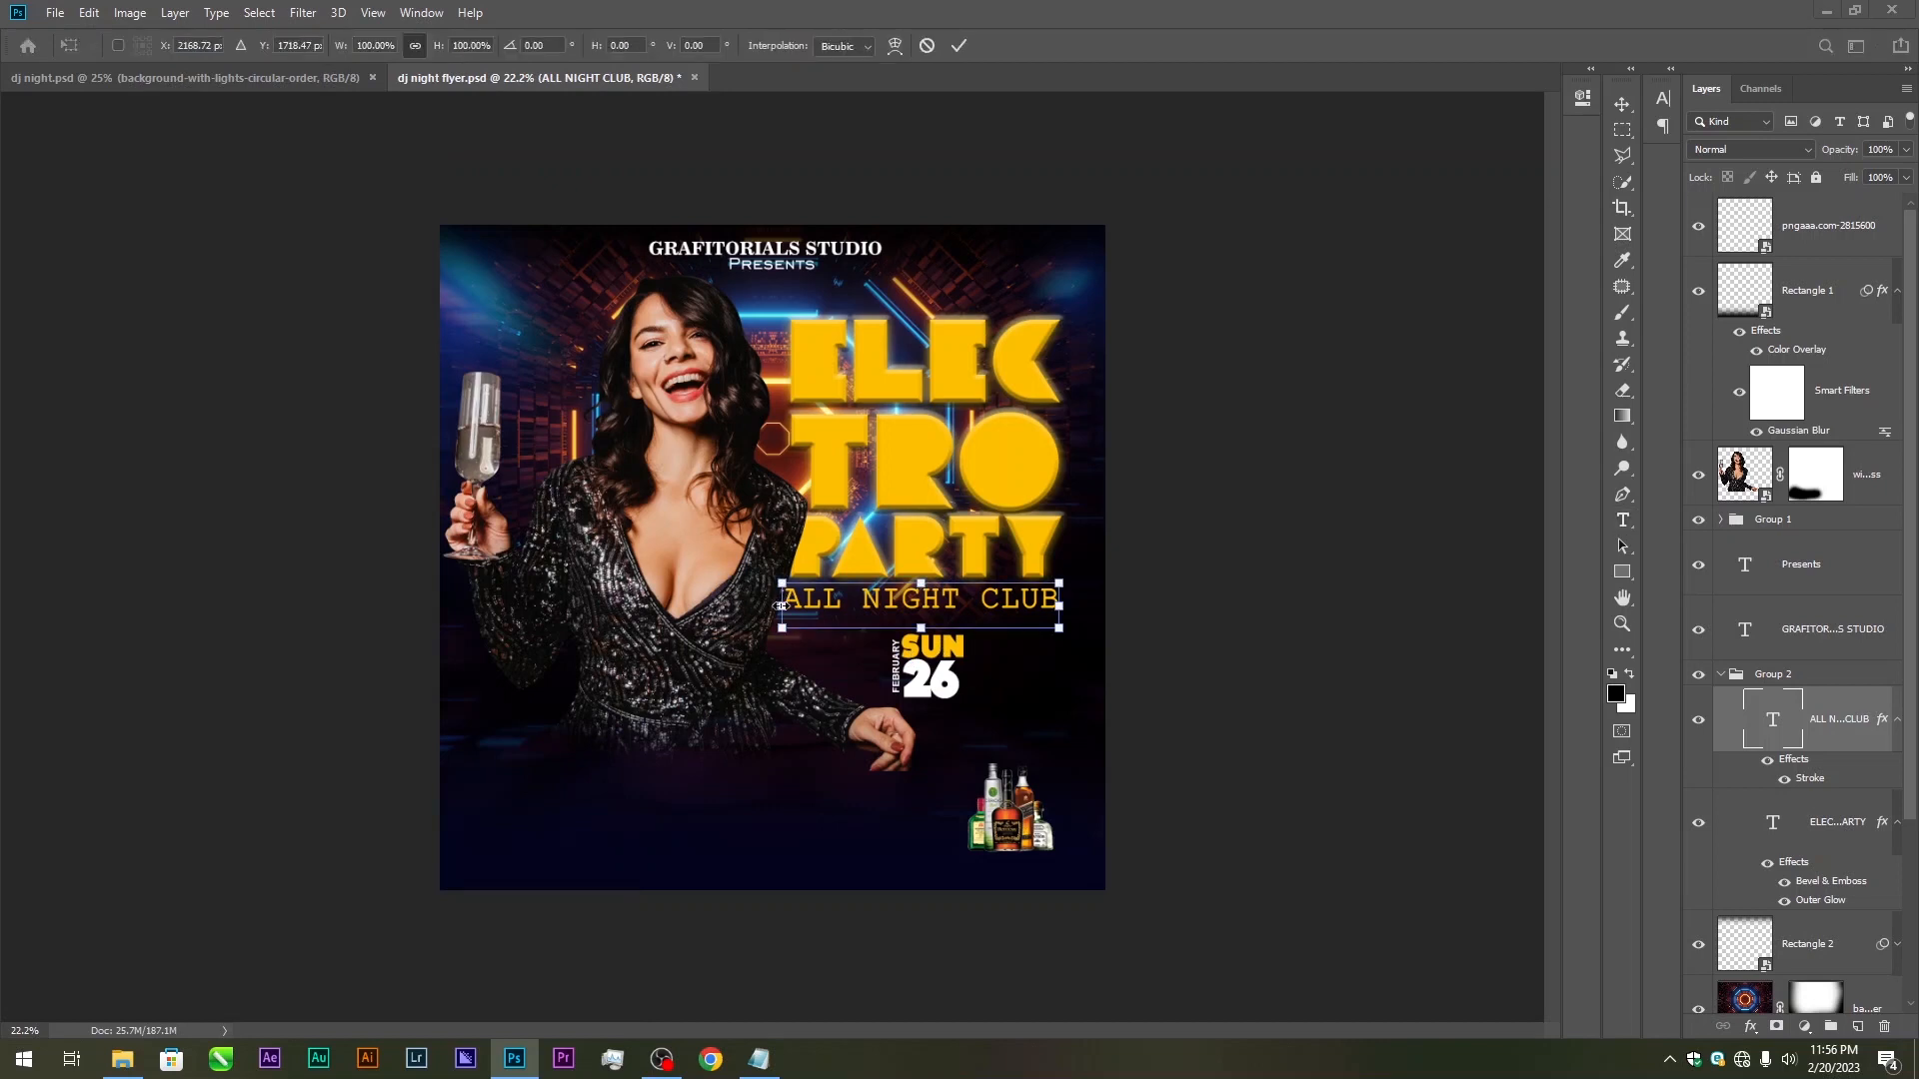
{"action": "left_click_drag", "start_coordinate": [782, 605], "coordinate": [815, 606]}
{"action": "key", "text": "Return"}
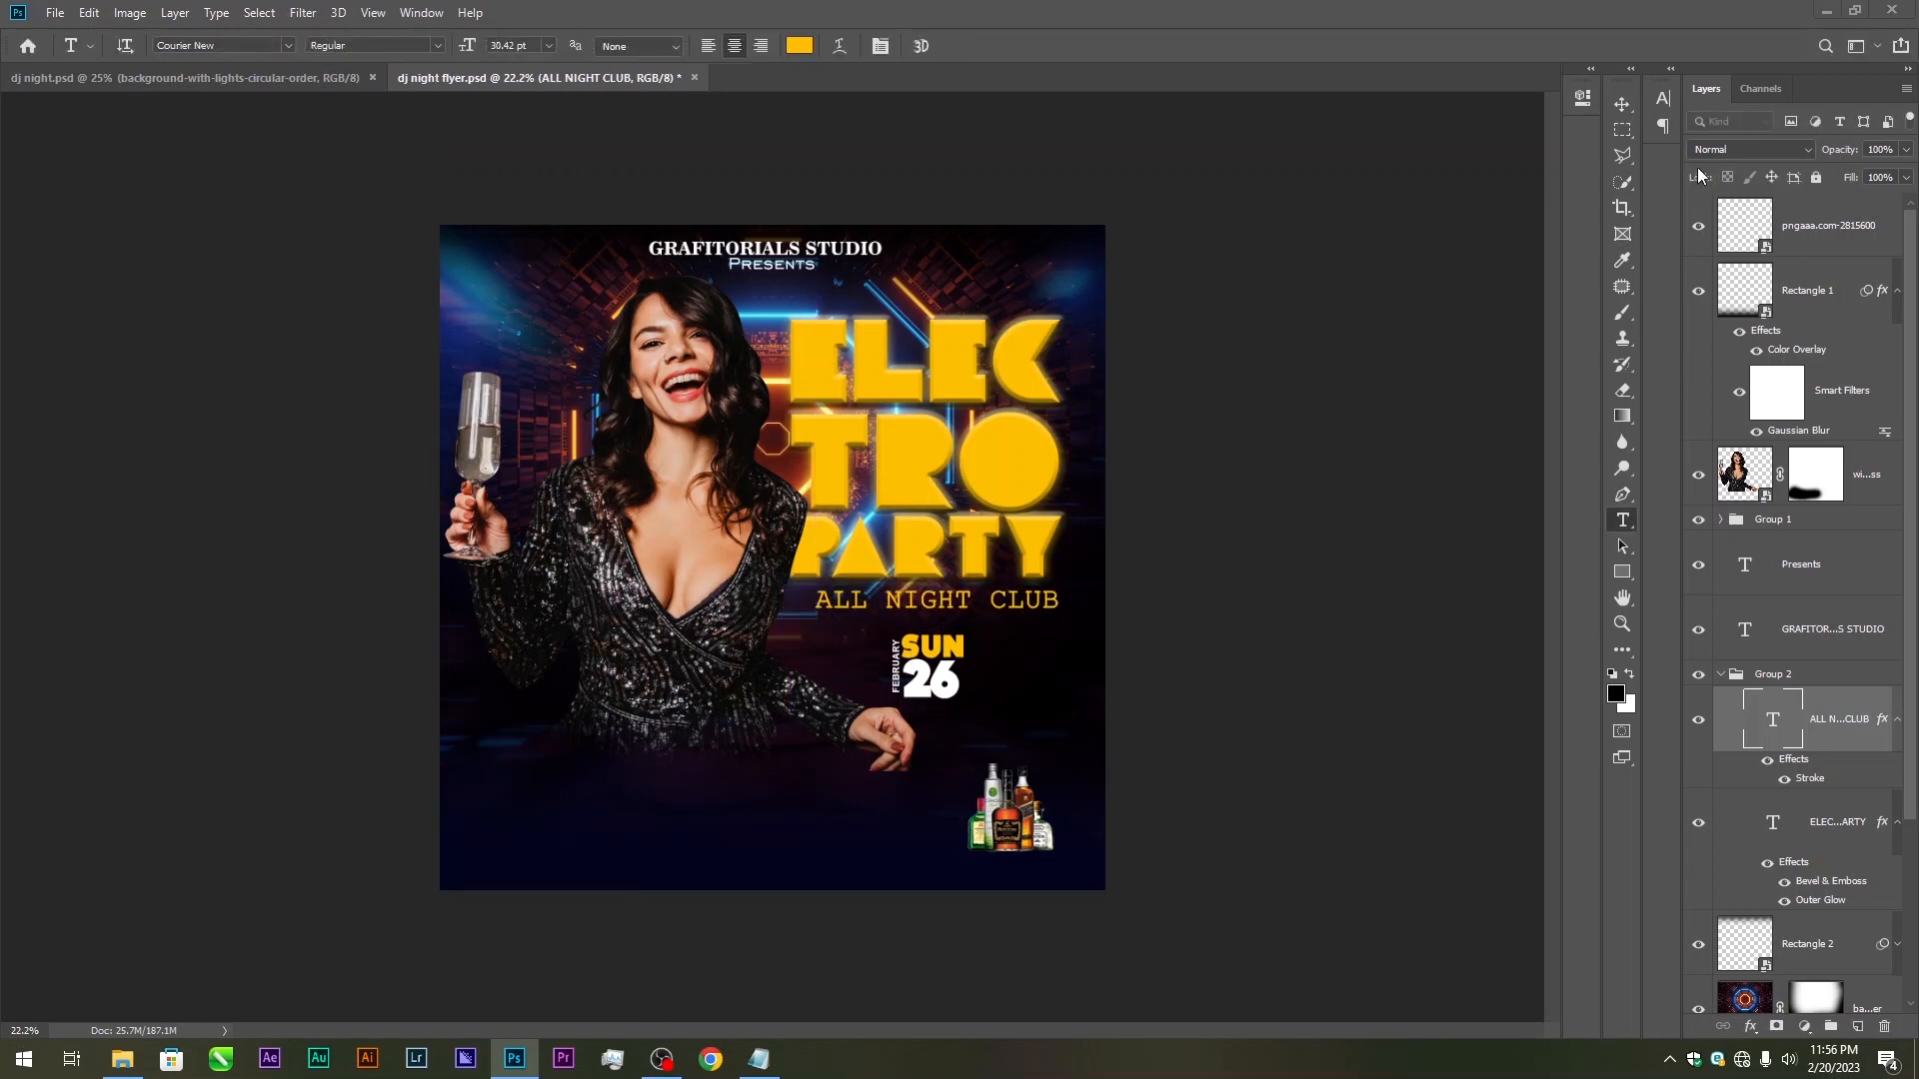
Move the ALL NIGHT CLUB text so it sits centered beneath the word PARTY
{"action": "left_click", "coordinate": [1622, 103]}
{"action": "left_click_drag", "start_coordinate": [955, 629], "coordinate": [932, 628]}
{"action": "key", "text": "Right"}
{"action": "key", "text": "Right"}
{"action": "key", "text": "Right"}
{"action": "key", "text": "Right"}
{"action": "key", "text": "Right"}
{"action": "key", "text": "Right"}
{"action": "key", "text": "Right"}
{"action": "key", "text": "Right"}
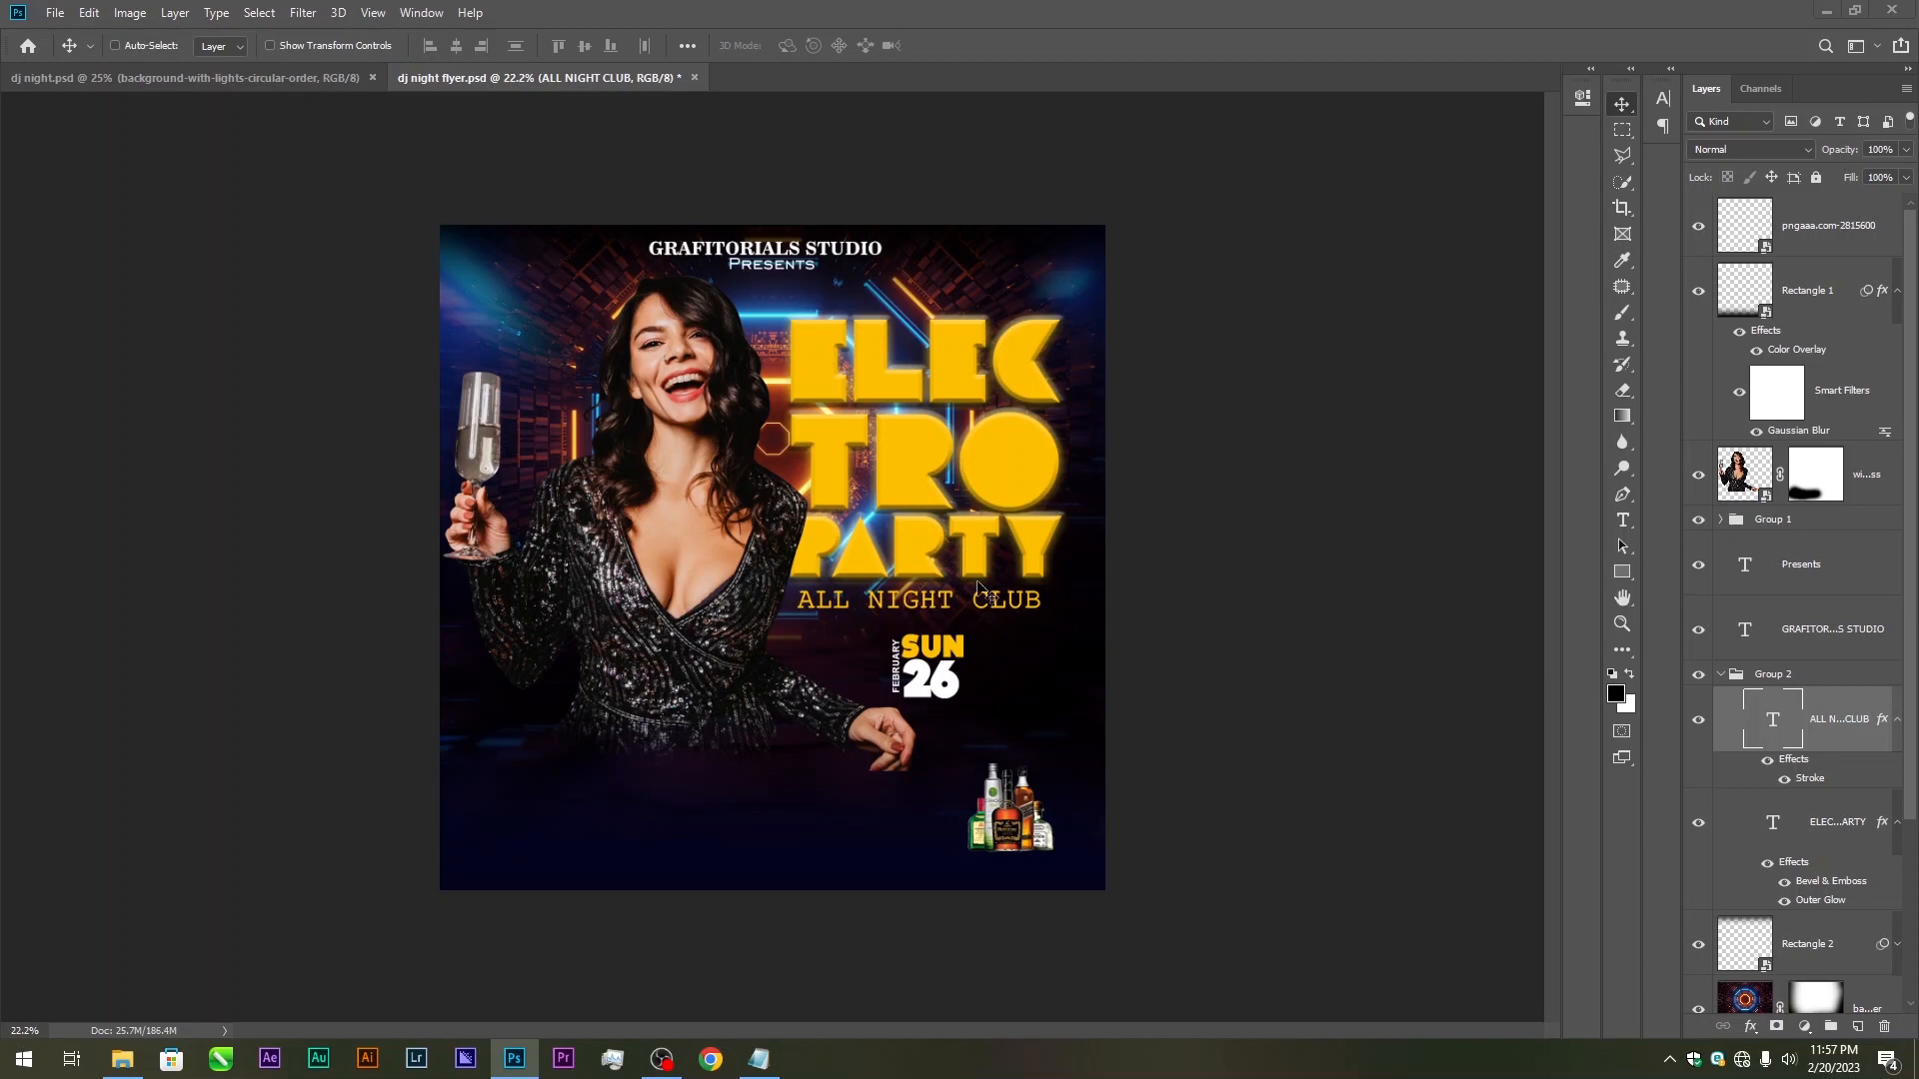
Add a new text layer reading 1PM in the flyer's upper-left area, above the raised glass
{"action": "left_click", "coordinate": [1621, 528]}
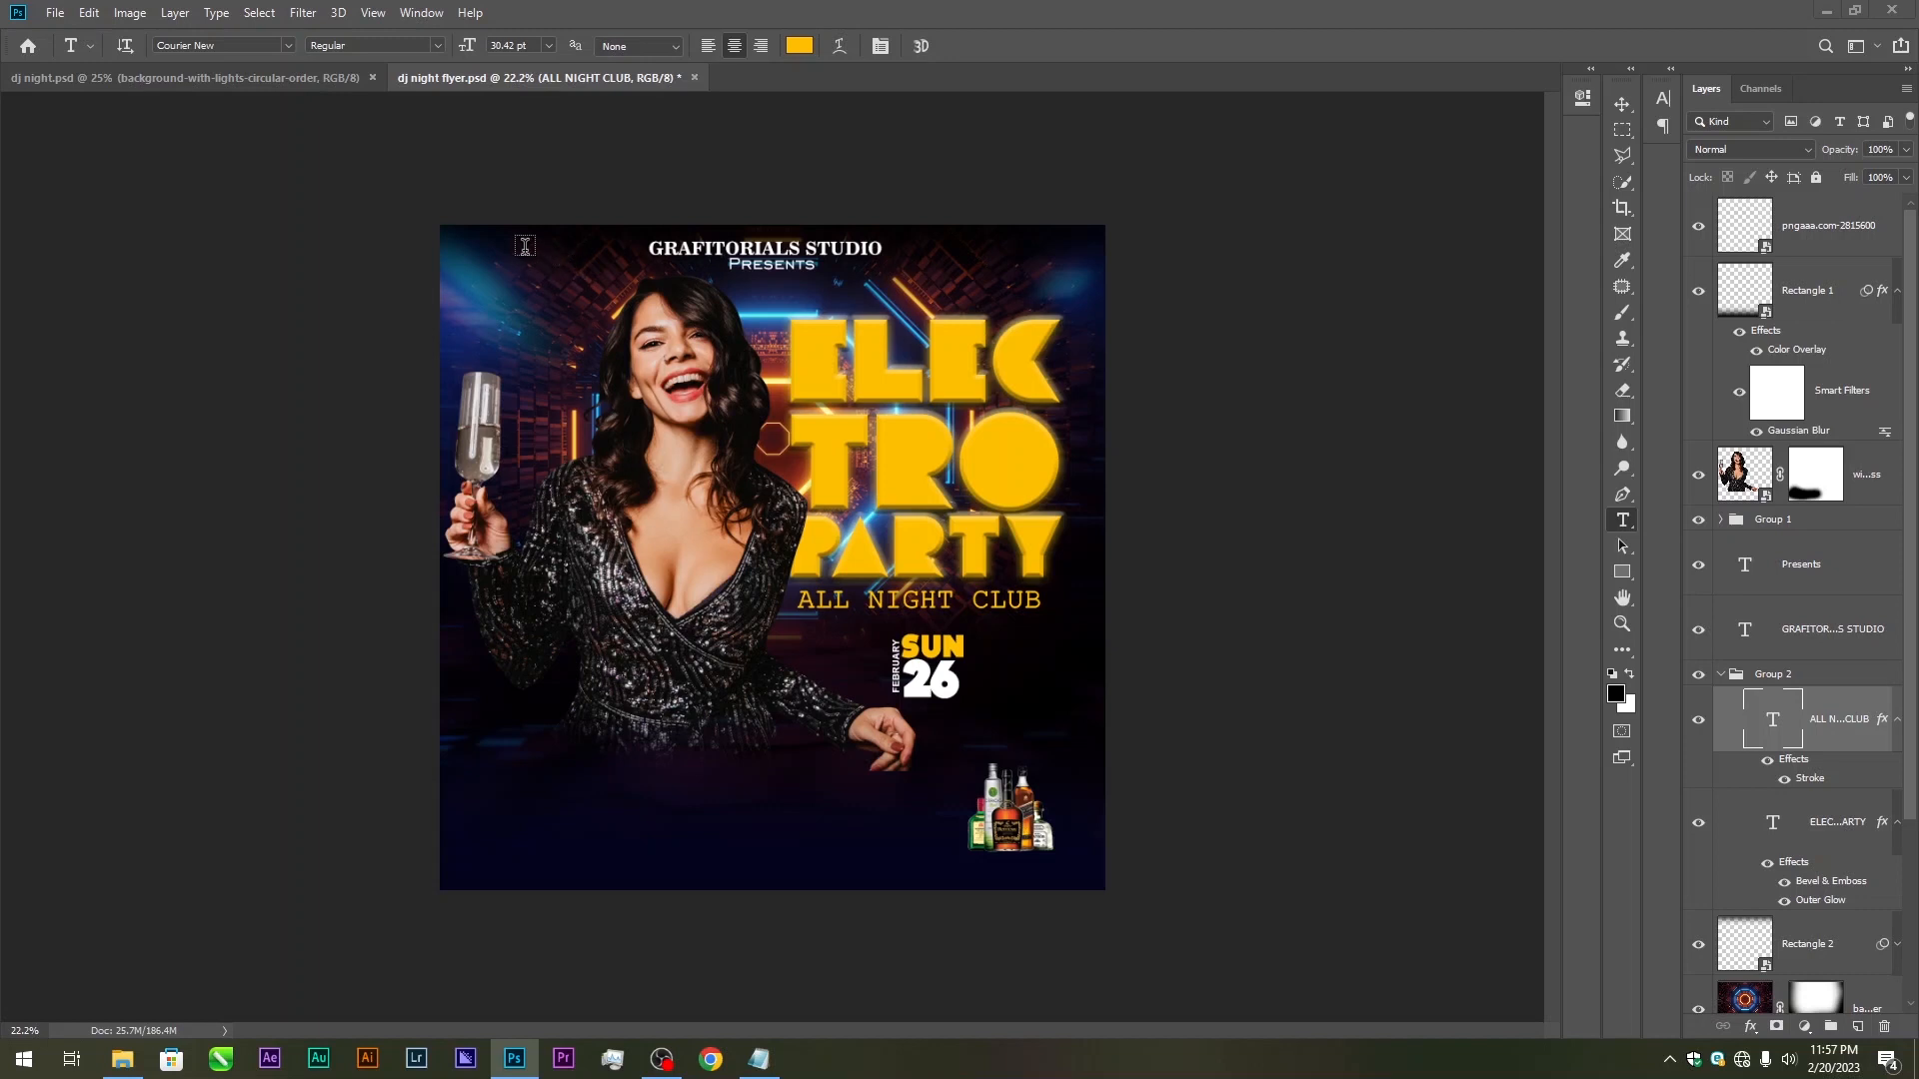
{"action": "left_click", "coordinate": [213, 45]}
{"action": "left_click", "coordinate": [175, 46]}
{"action": "left_click", "coordinate": [475, 274]}
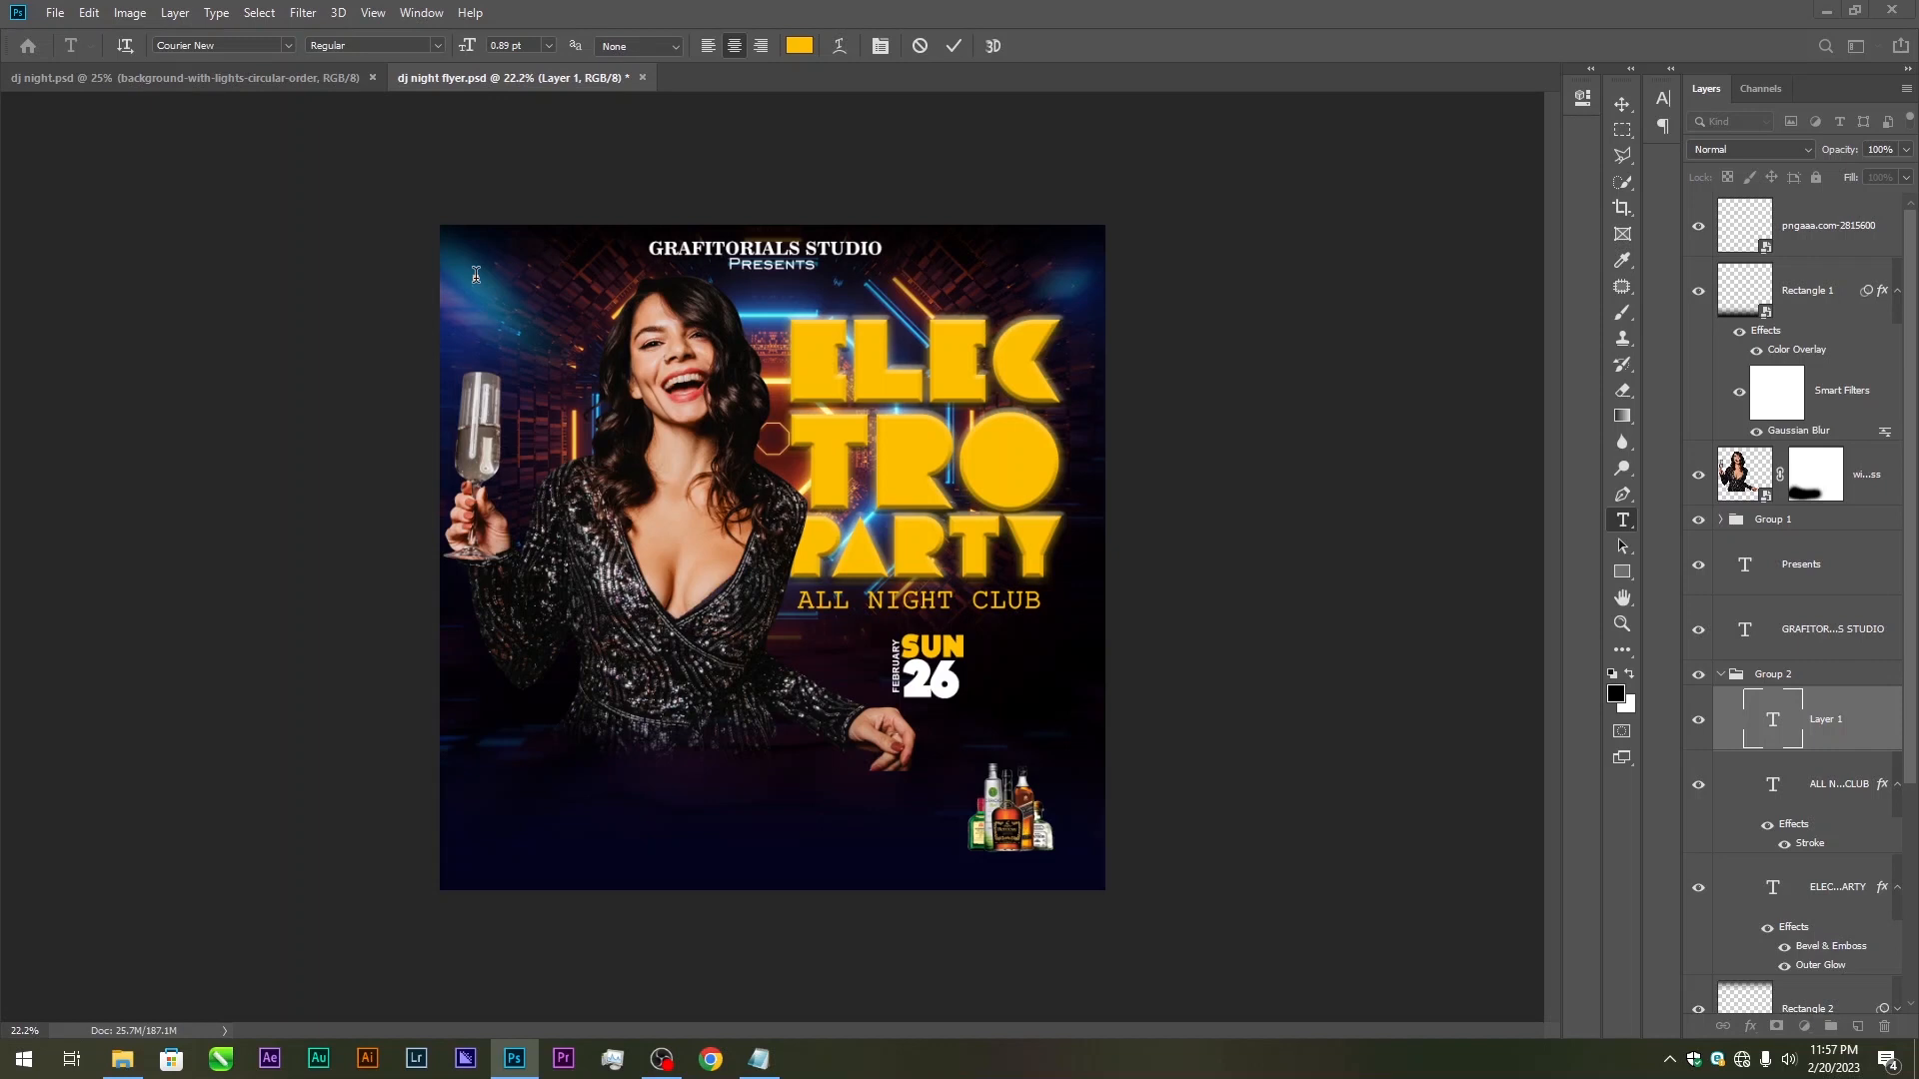
Enlarge the tiny 1PM text to about 48.3 pt with Free Transform
{"action": "left_click", "coordinate": [1622, 104]}
{"action": "key", "text": "ctrl+t"}
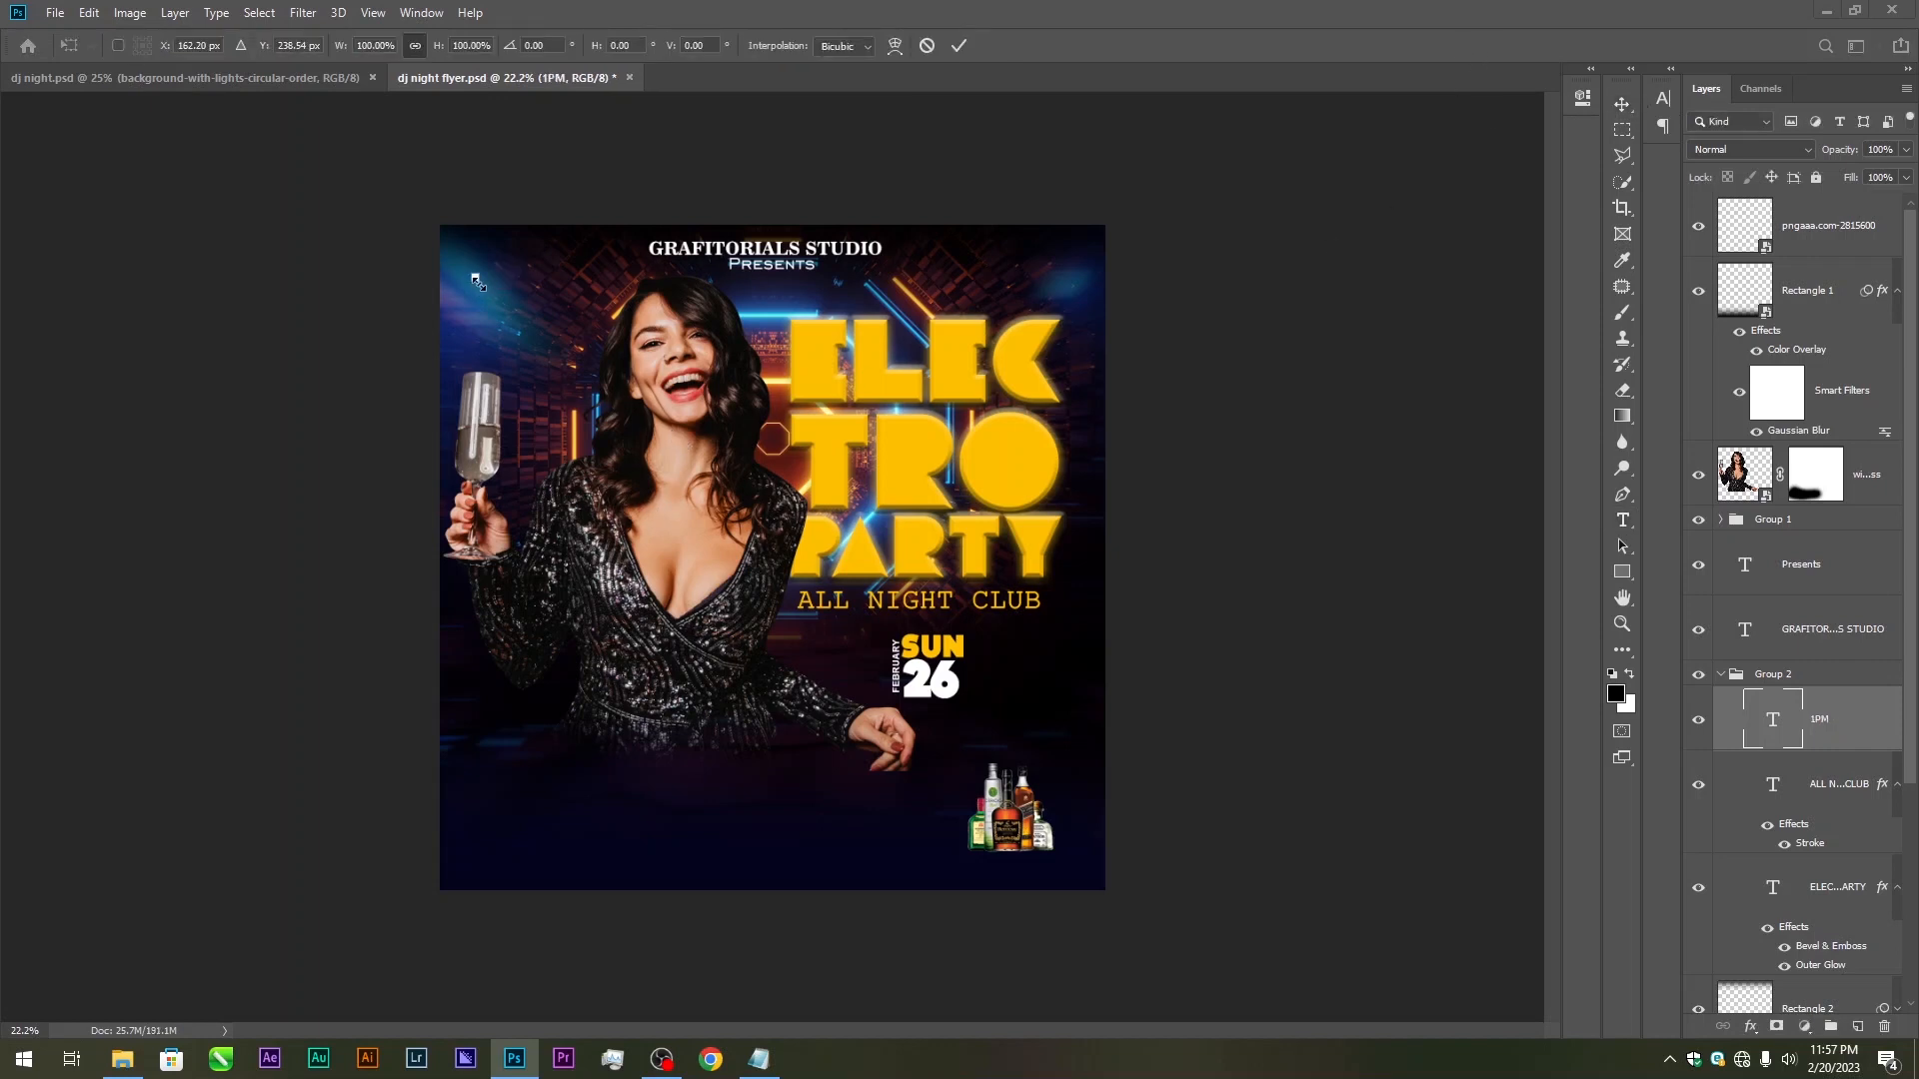
{"action": "left_click_drag", "start_coordinate": [476, 280], "coordinate": [564, 360]}
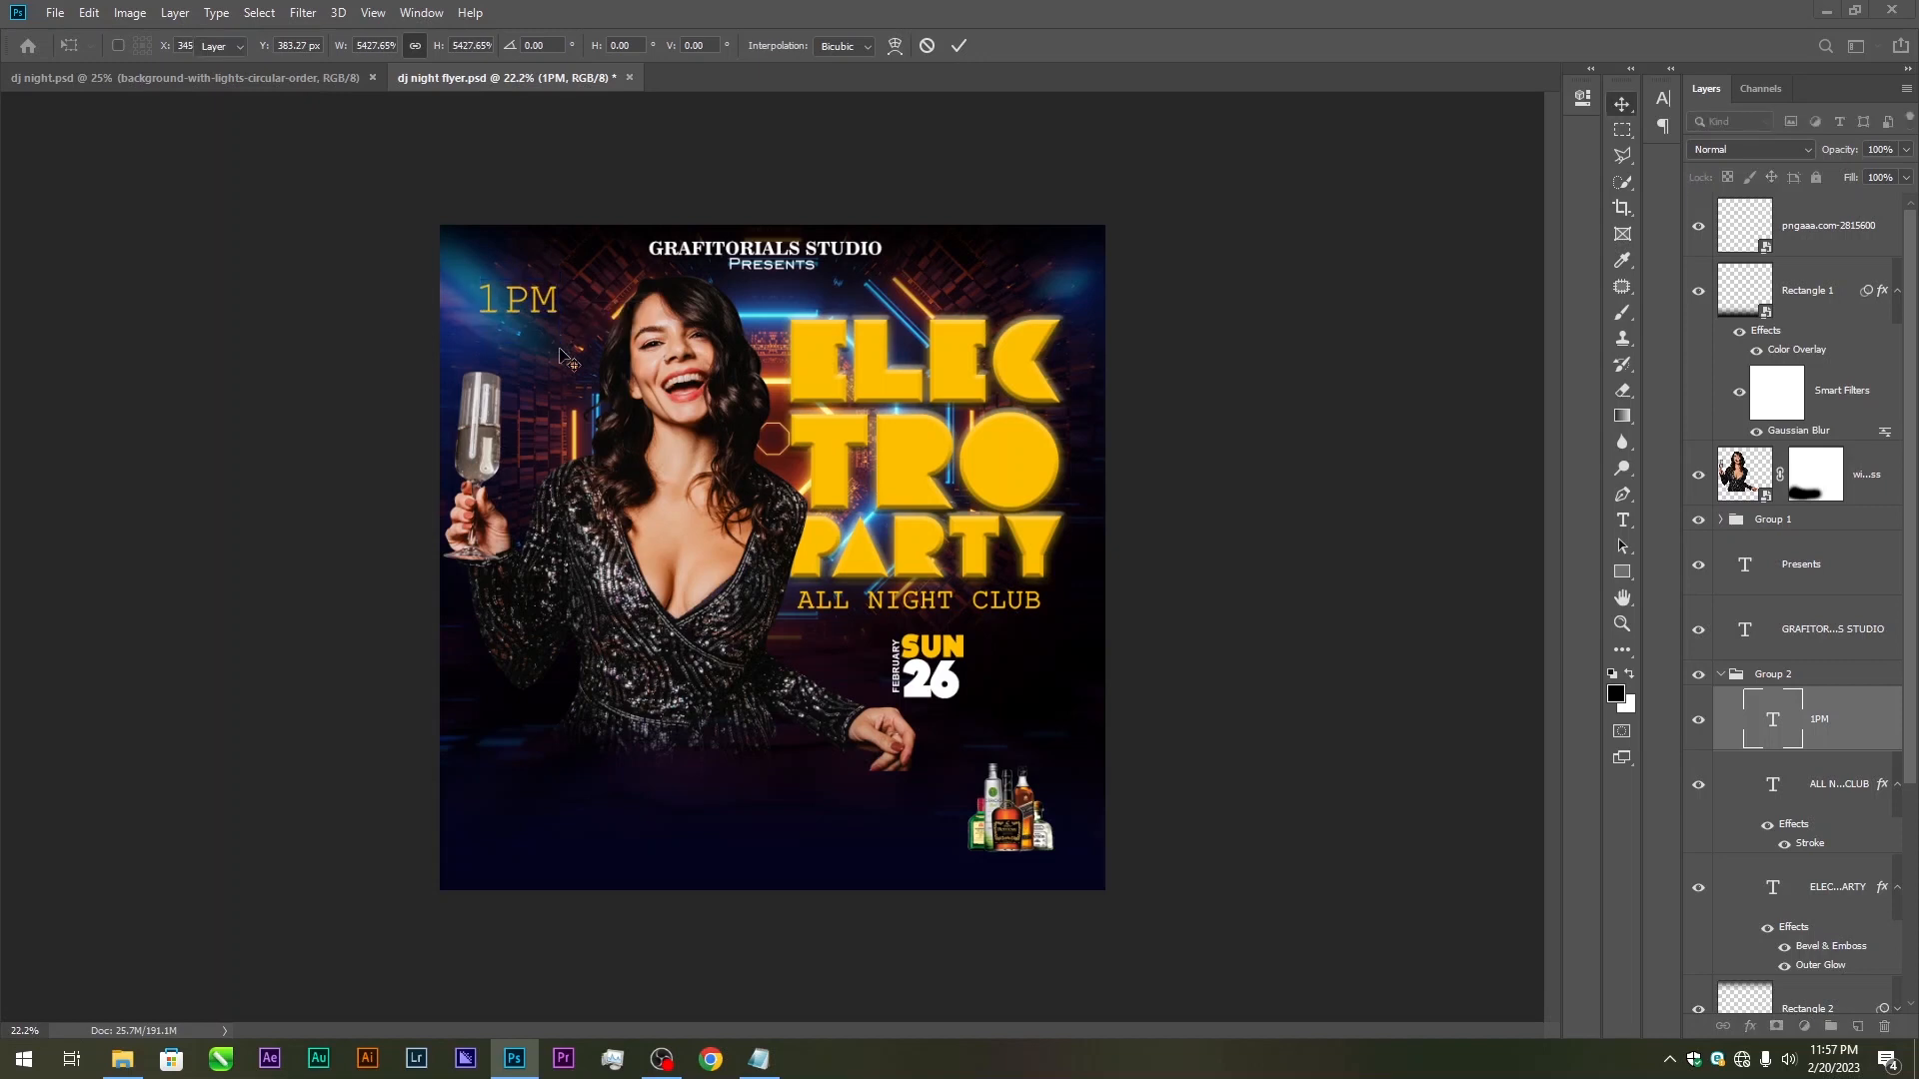
{"action": "key", "text": "Return"}
Edit the 1PM text so it reads 11PM
{"action": "left_click", "coordinate": [1621, 520]}
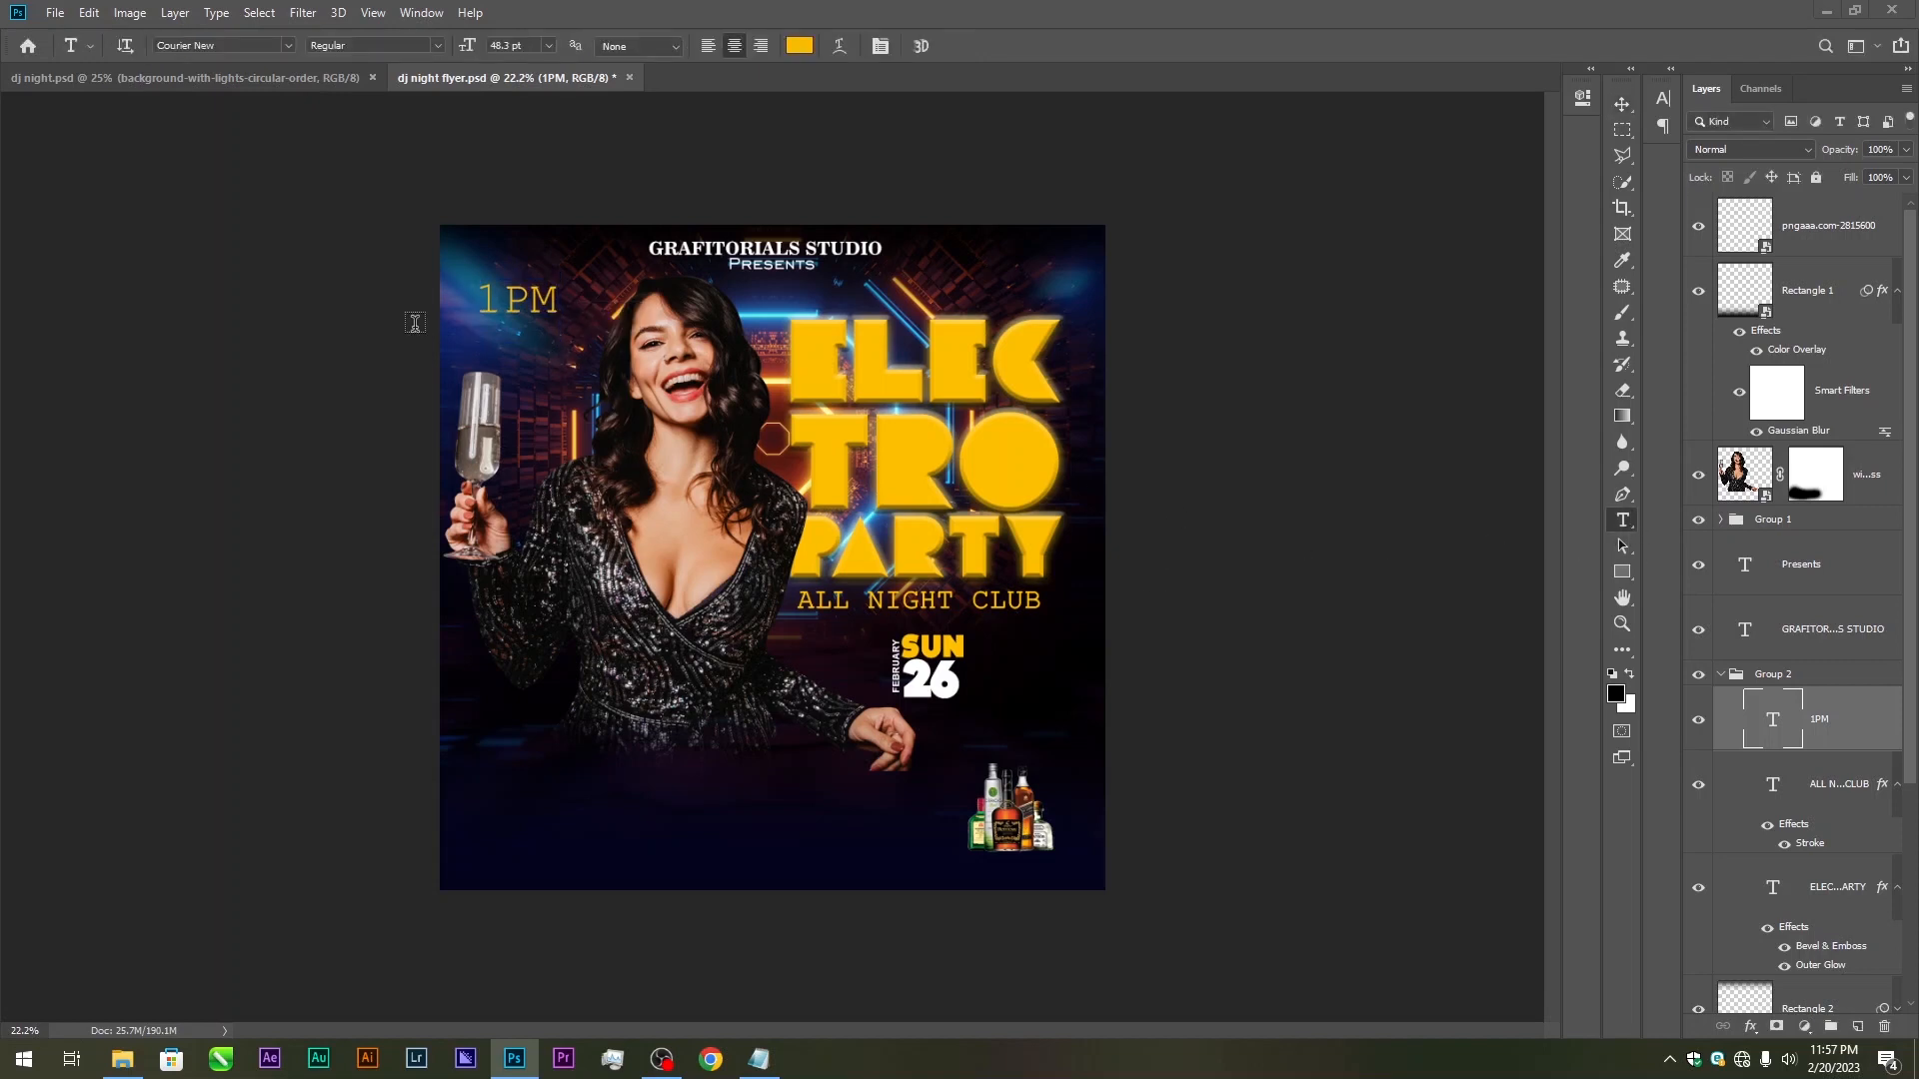
{"action": "left_click", "coordinate": [494, 295]}
{"action": "type", "text": "1"}
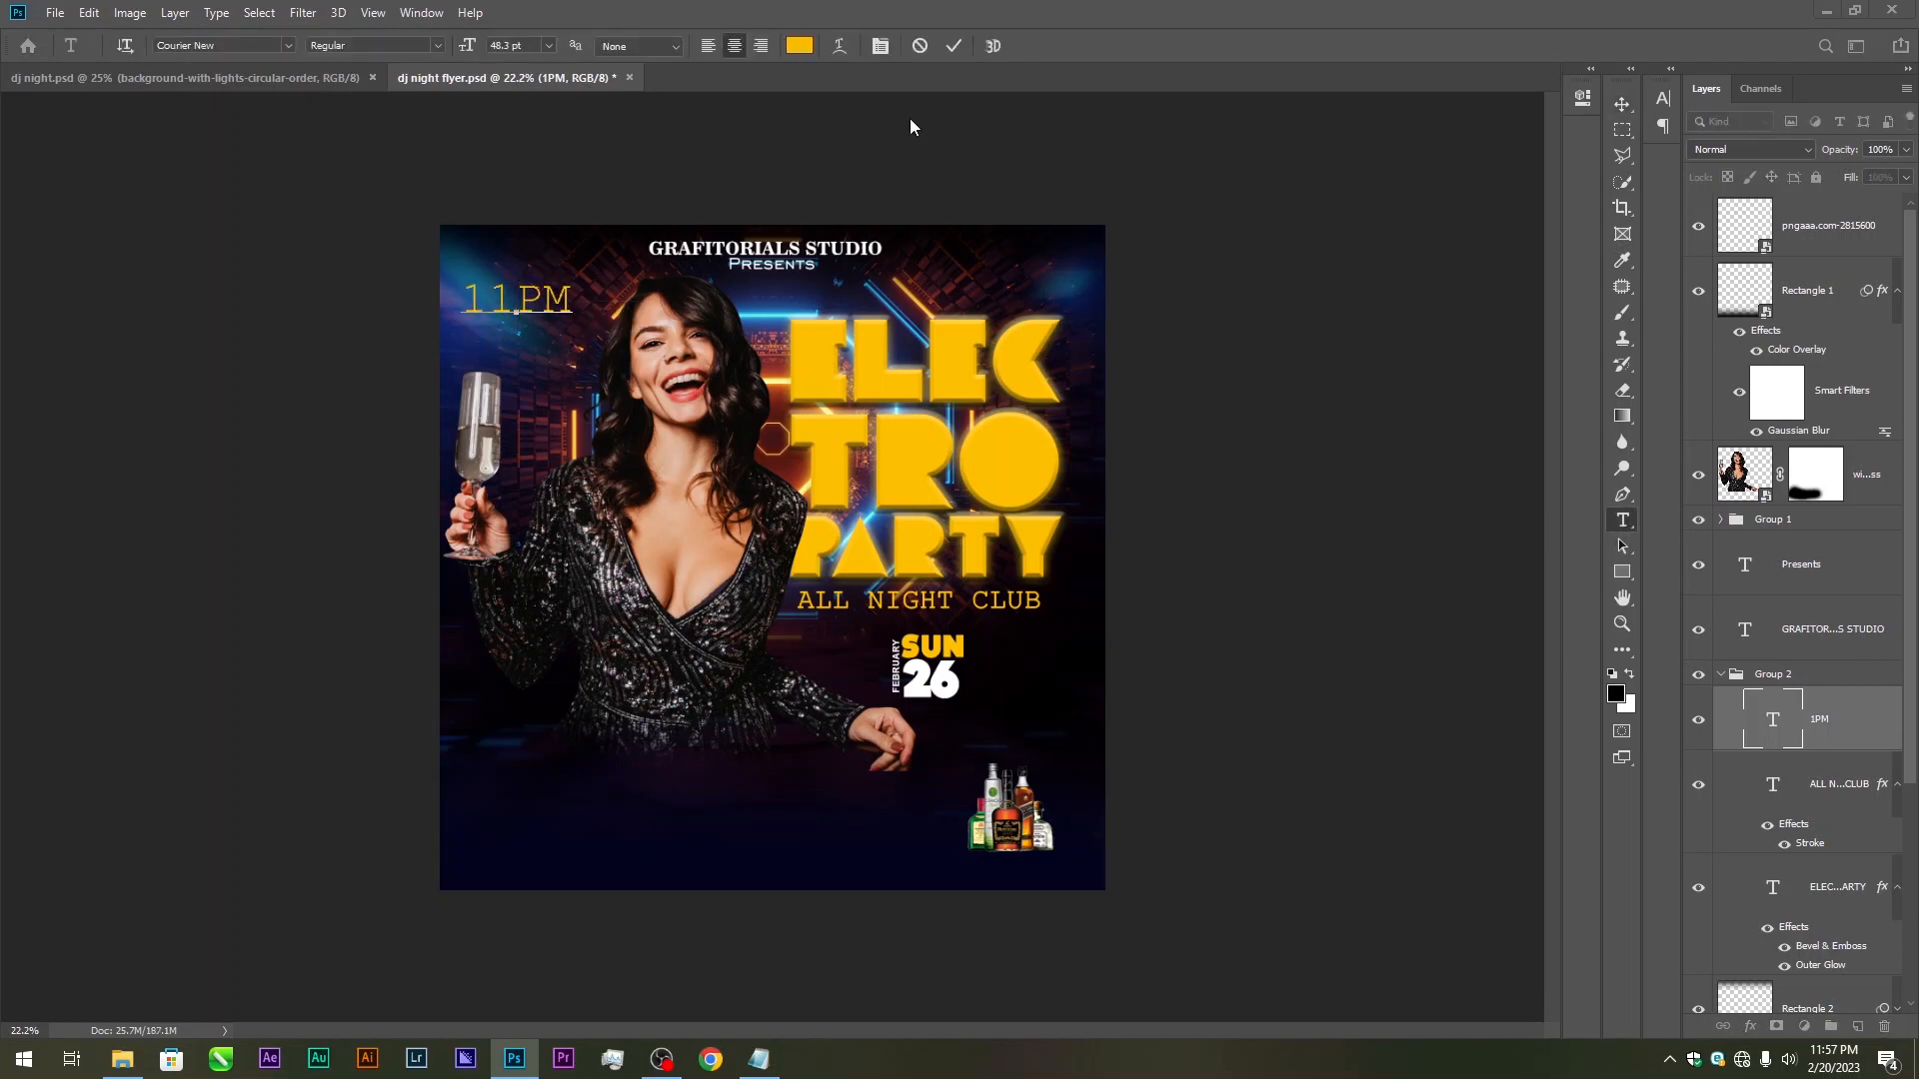
{"action": "left_click", "coordinate": [953, 46]}
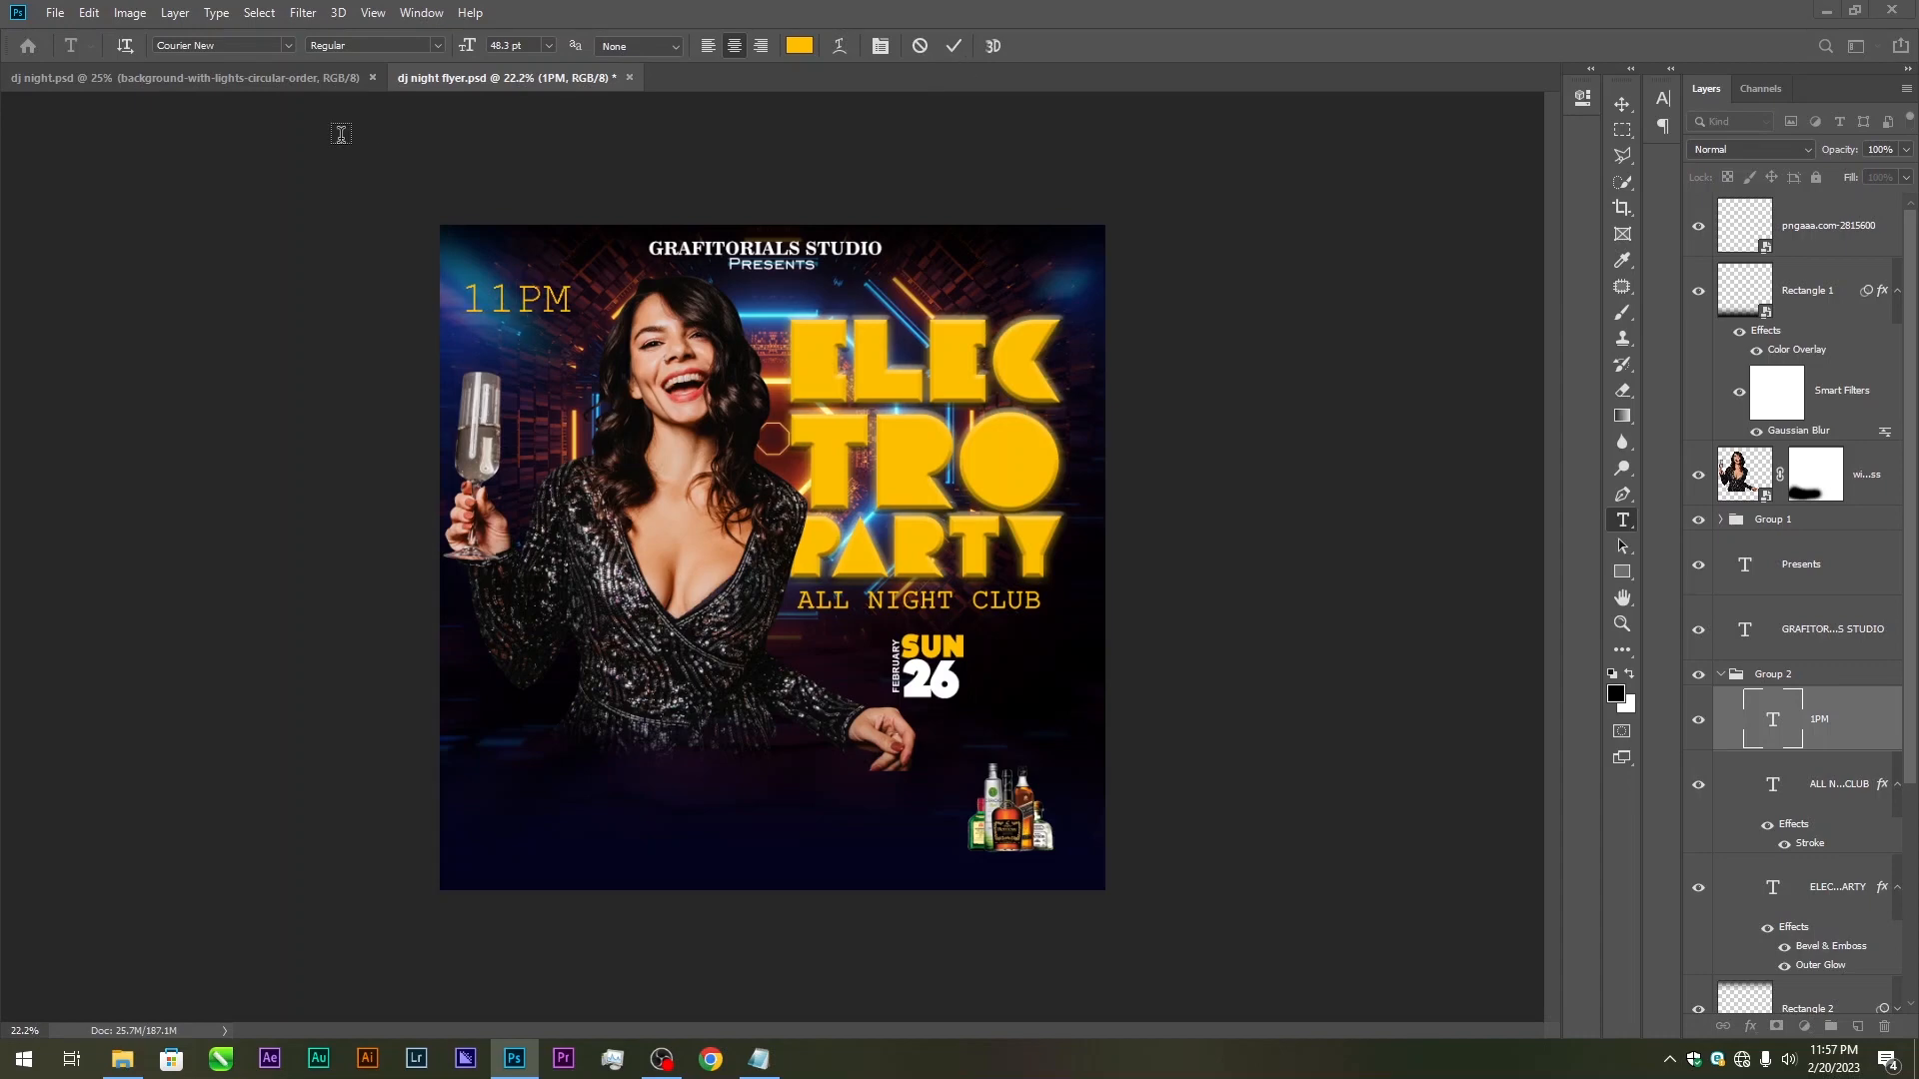
Change the font of the 11PM text to Boldfinger Regular
{"action": "left_click", "coordinate": [251, 43]}
{"action": "type", "text": "BOLDF"}
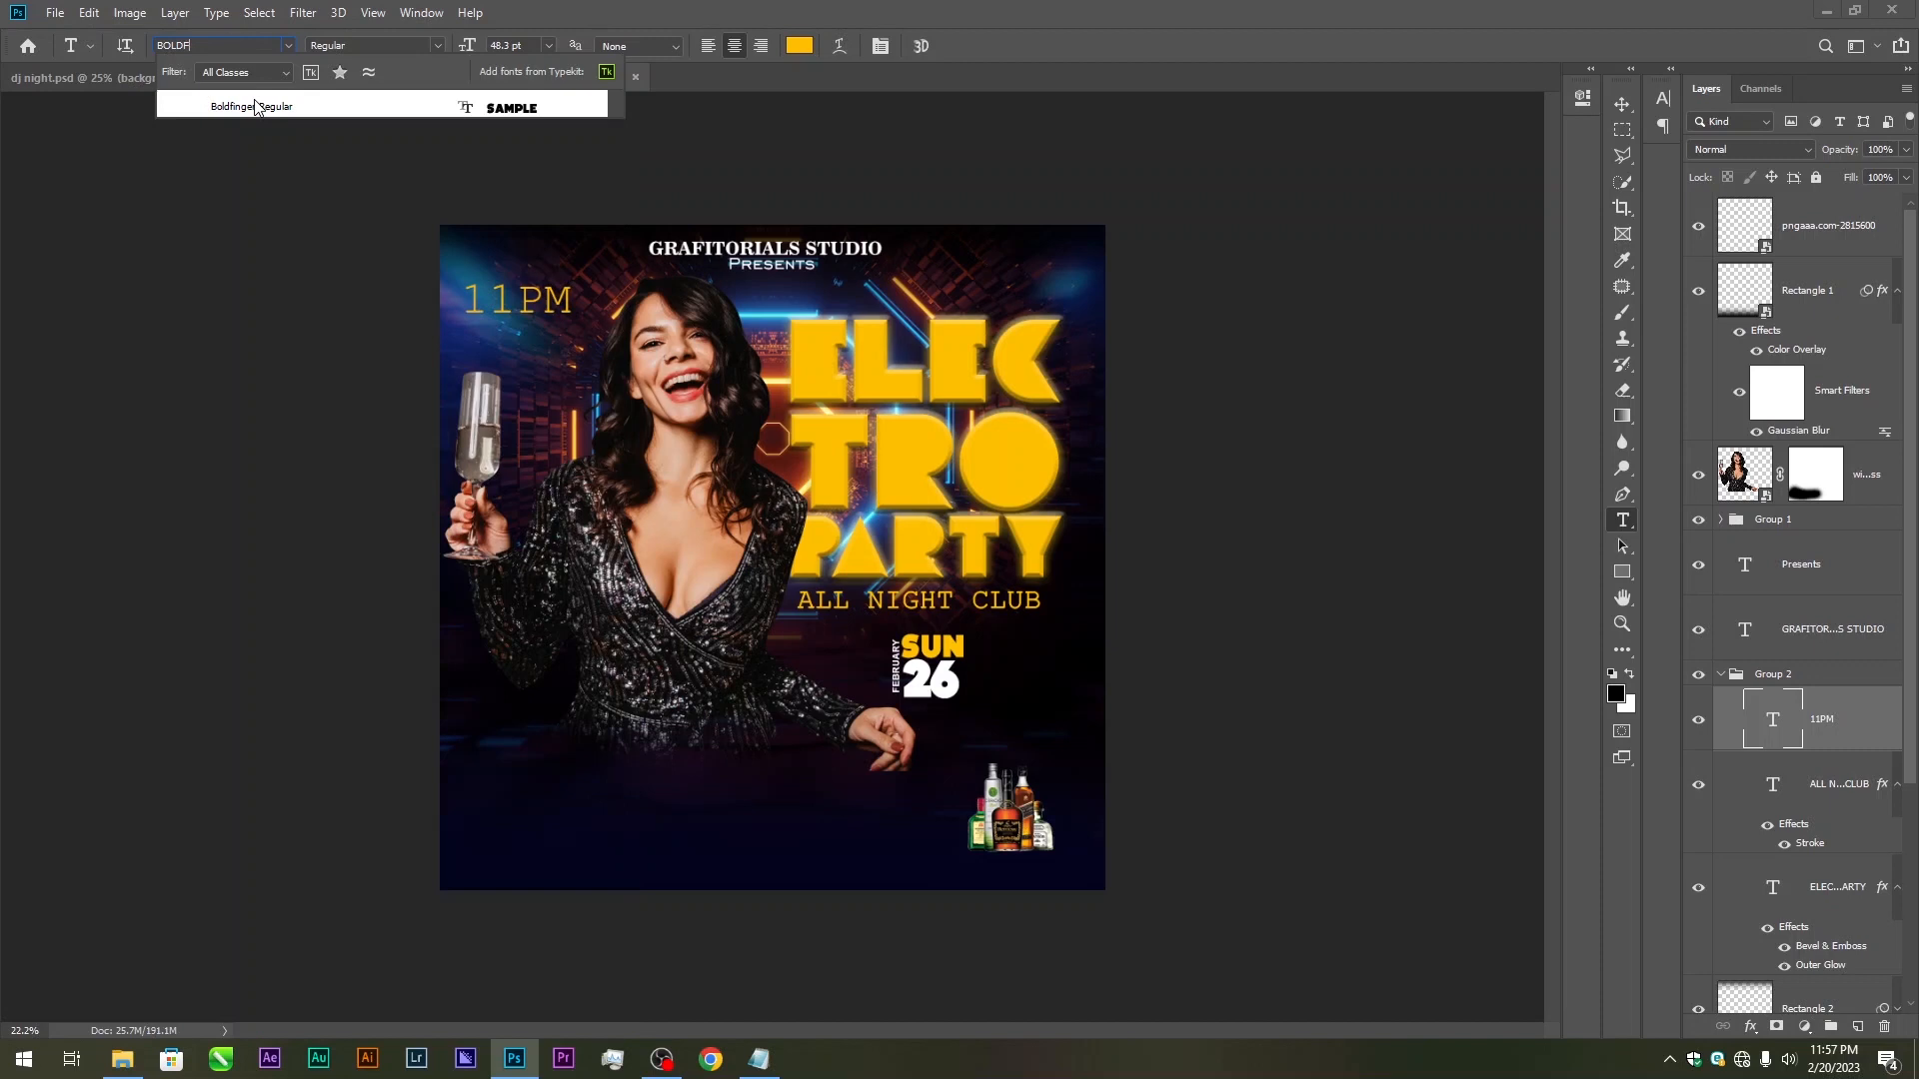
{"action": "left_click", "coordinate": [255, 104]}
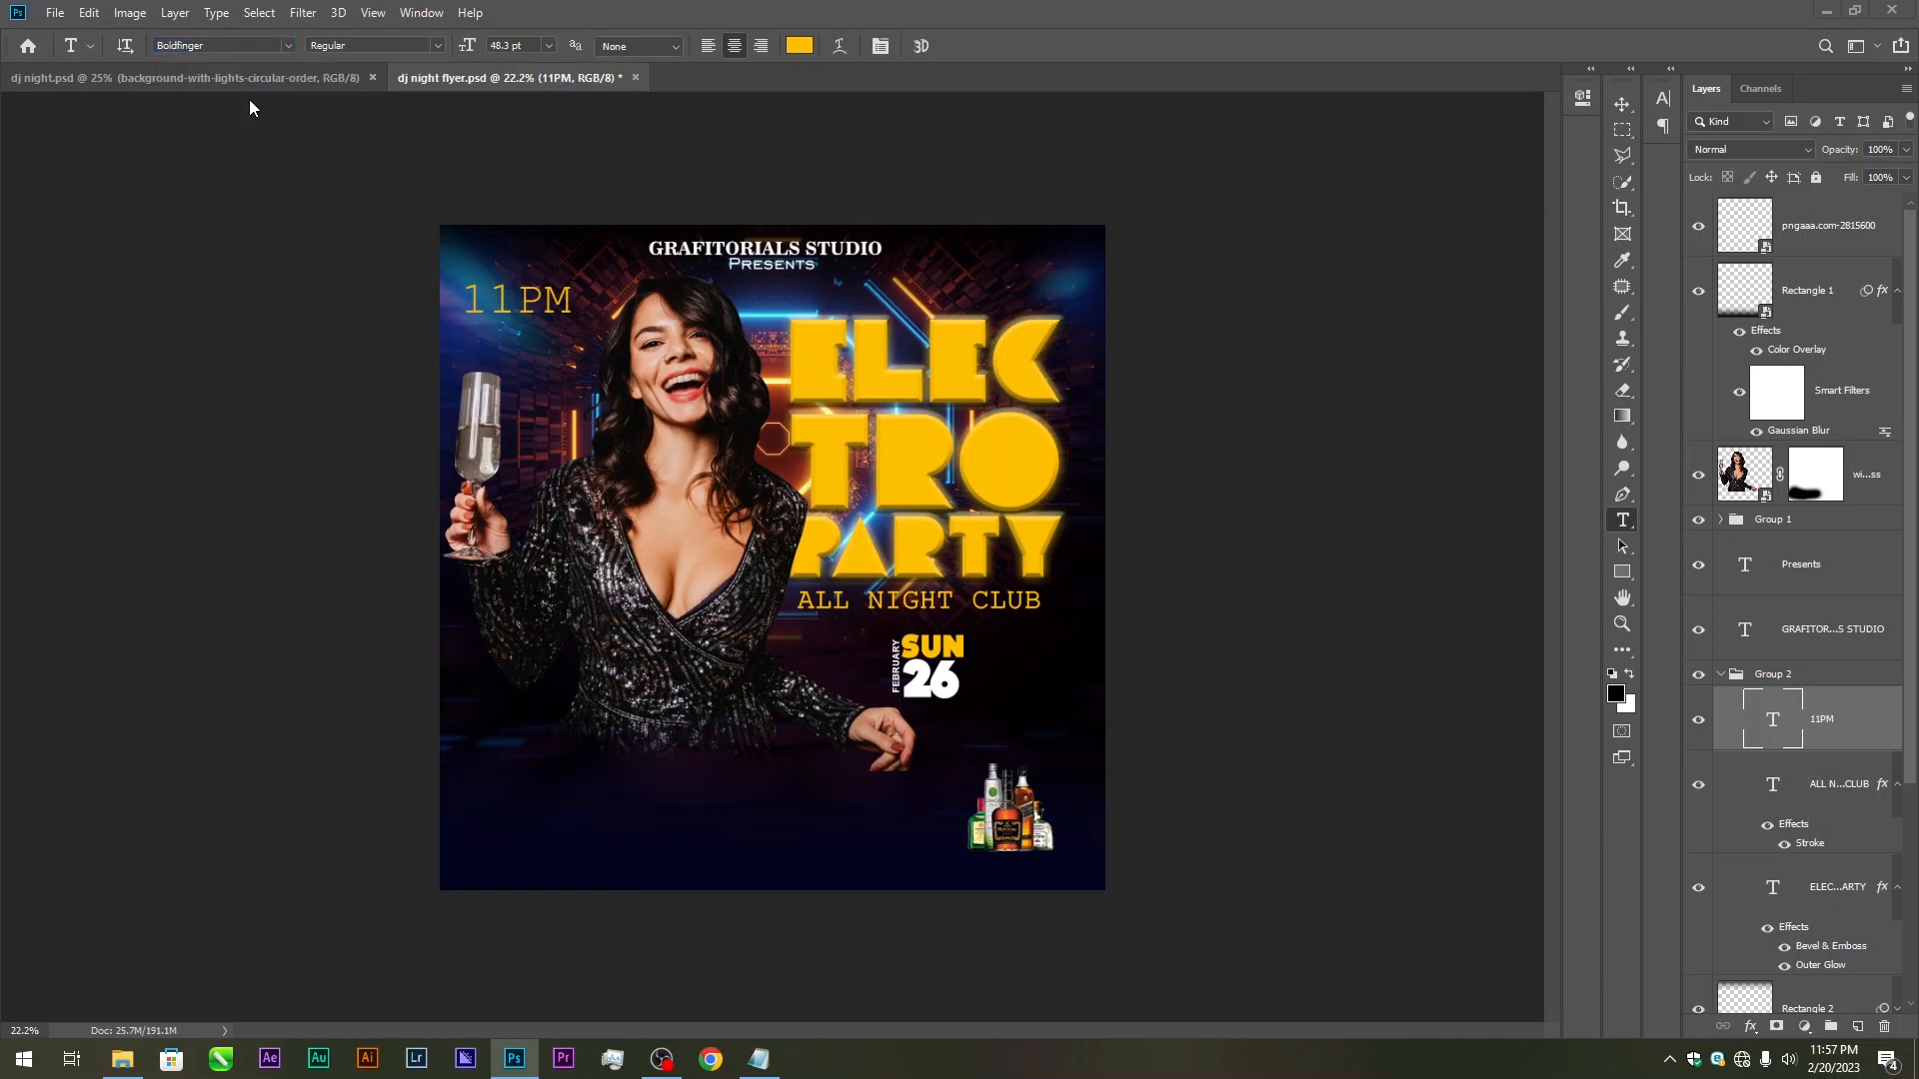
Color the number 11 in the 11PM text white (ffffff), leaving PM yellow
{"action": "left_click", "coordinate": [498, 290]}
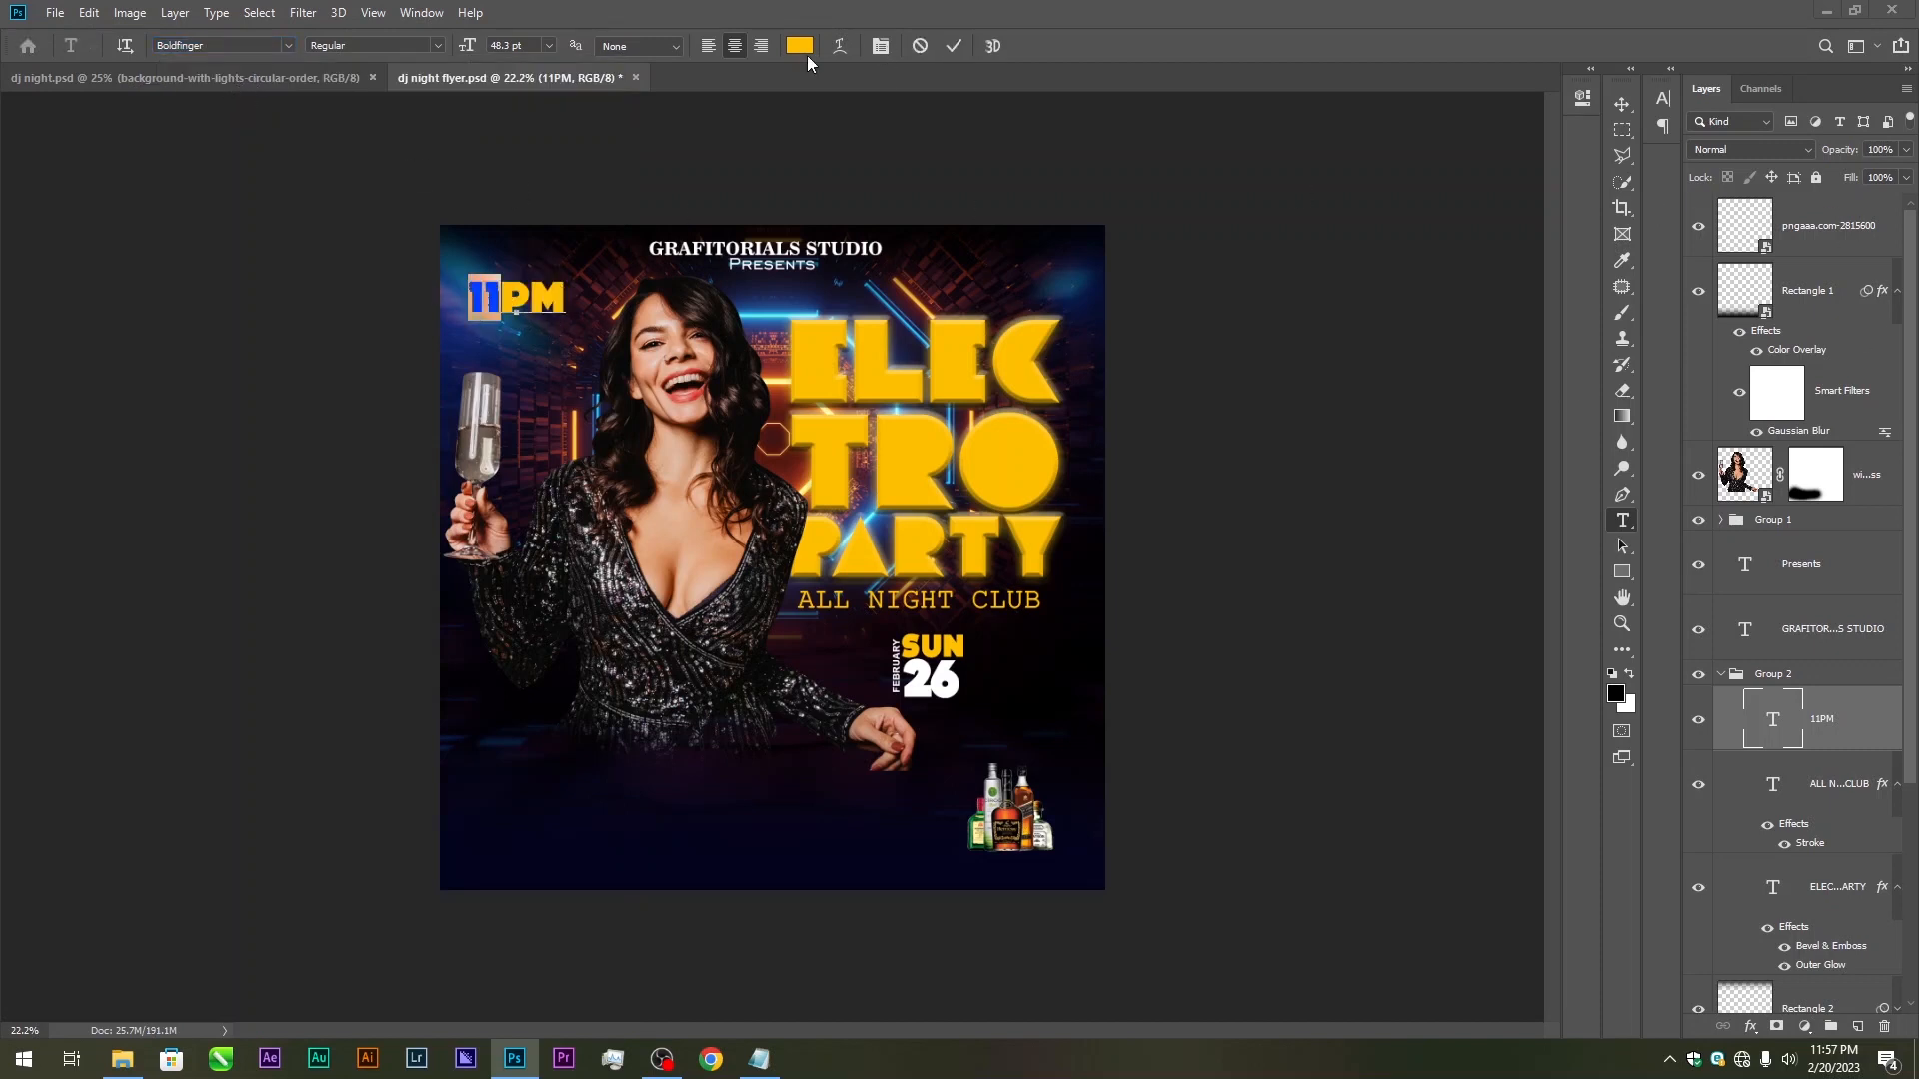
{"action": "left_click", "coordinate": [798, 45]}
{"action": "left_click", "coordinate": [1135, 492]}
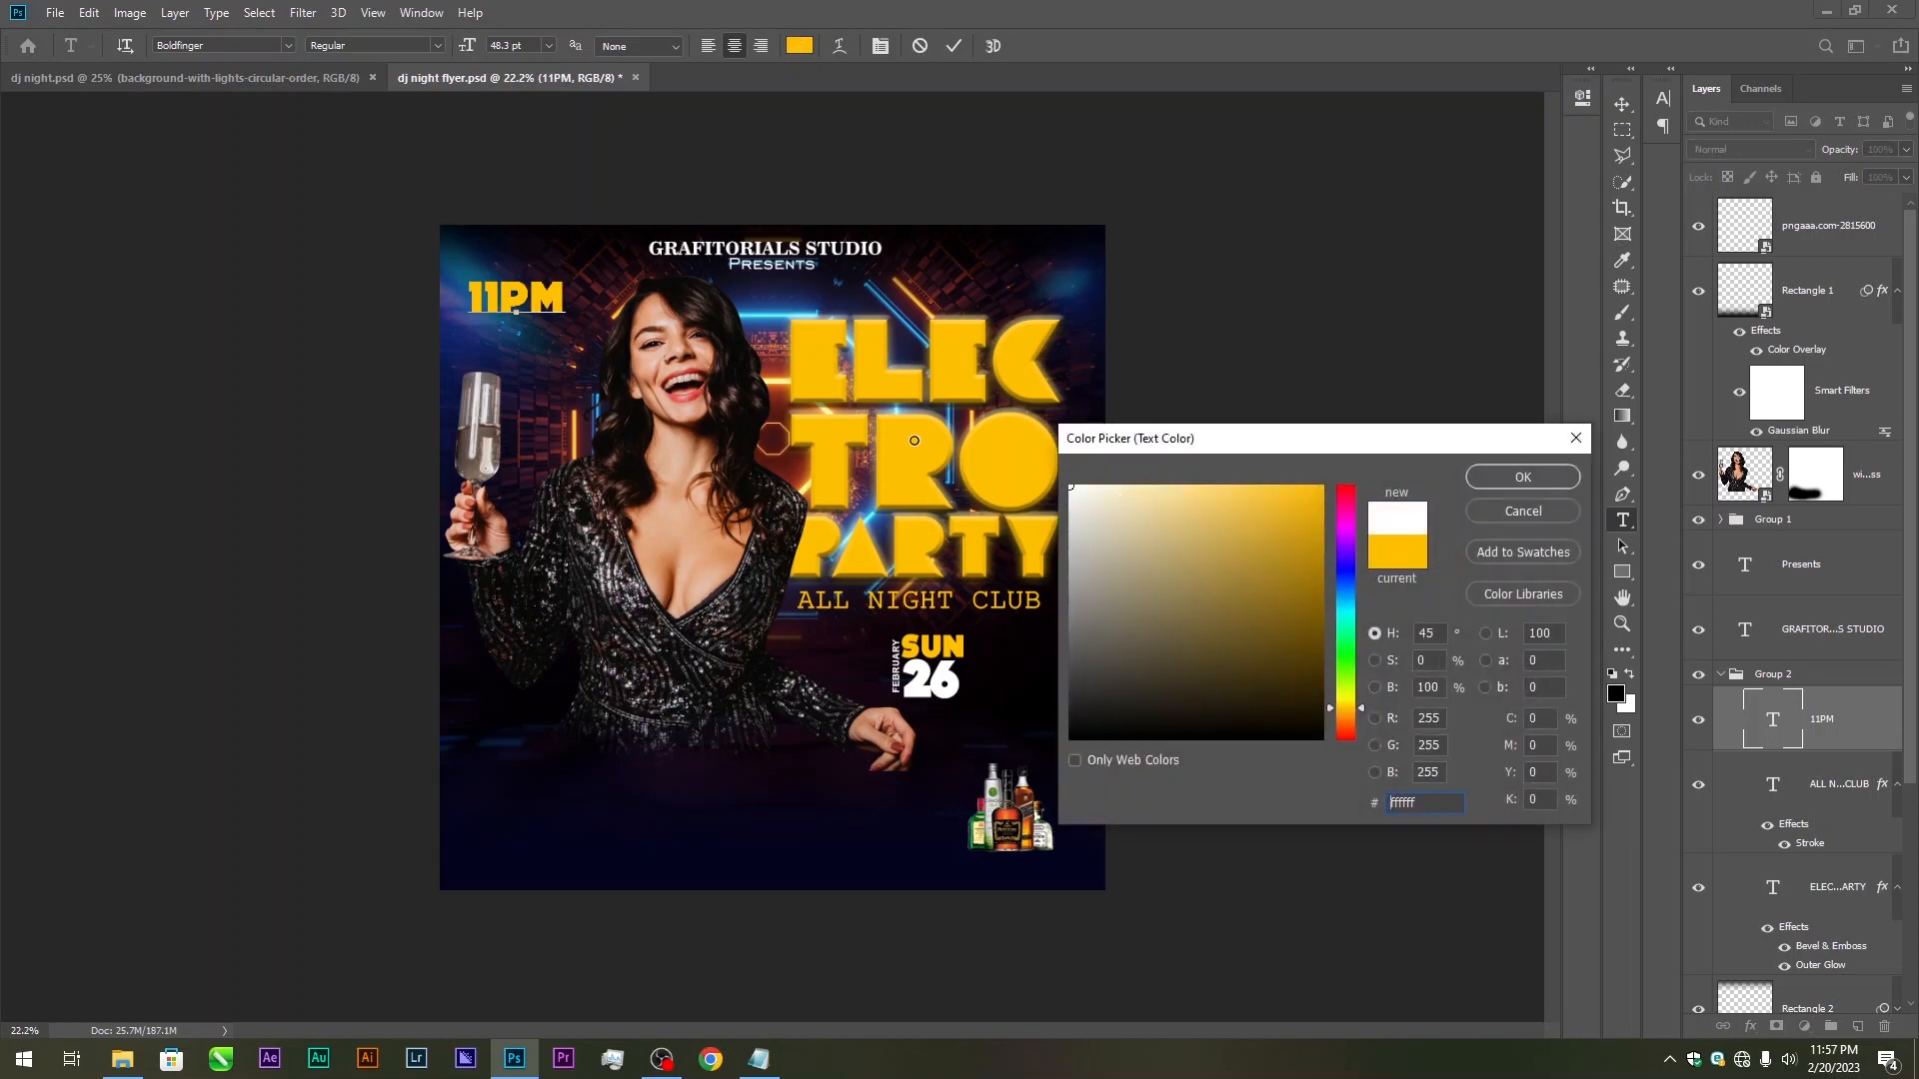
{"action": "left_click", "coordinate": [1538, 482]}
{"action": "left_click", "coordinate": [1622, 100]}
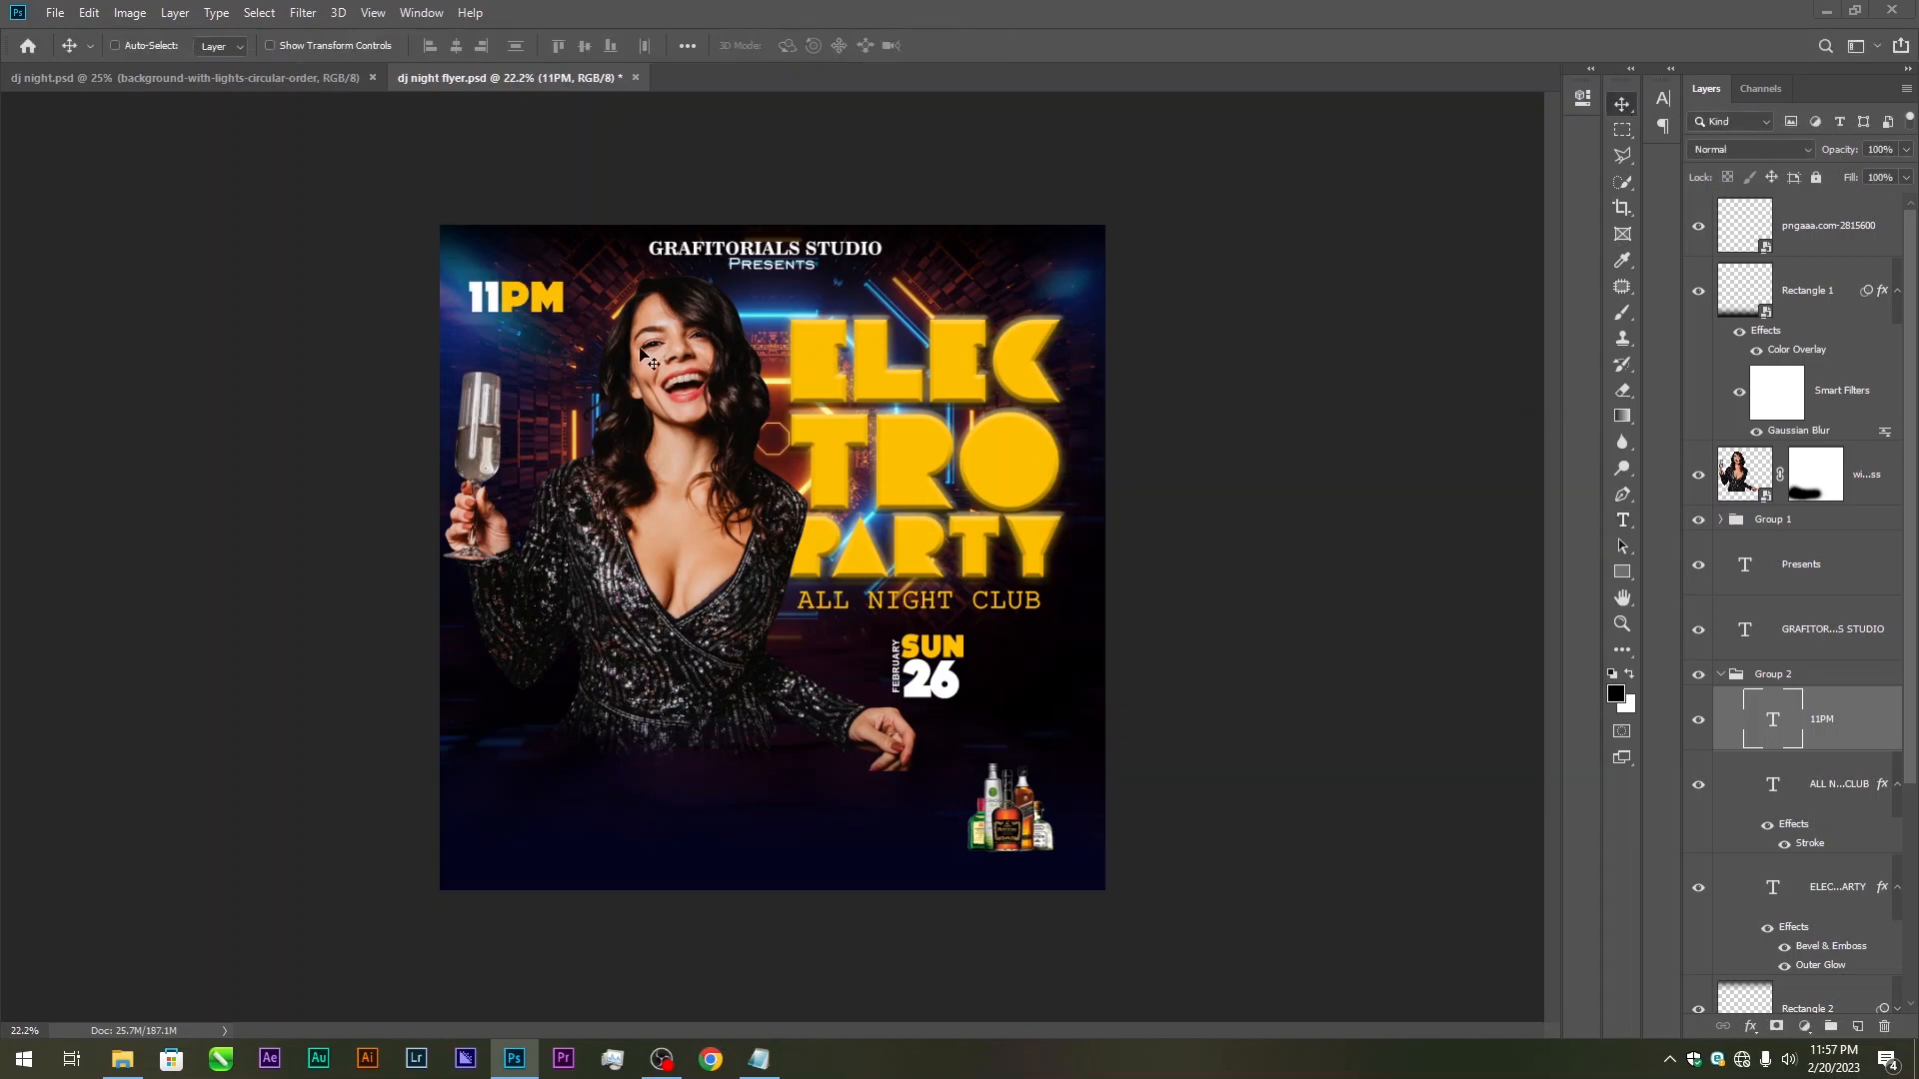
Shift the 11PM text slightly to the right and save the flyer
{"action": "left_click_drag", "start_coordinate": [613, 334], "coordinate": [625, 335]}
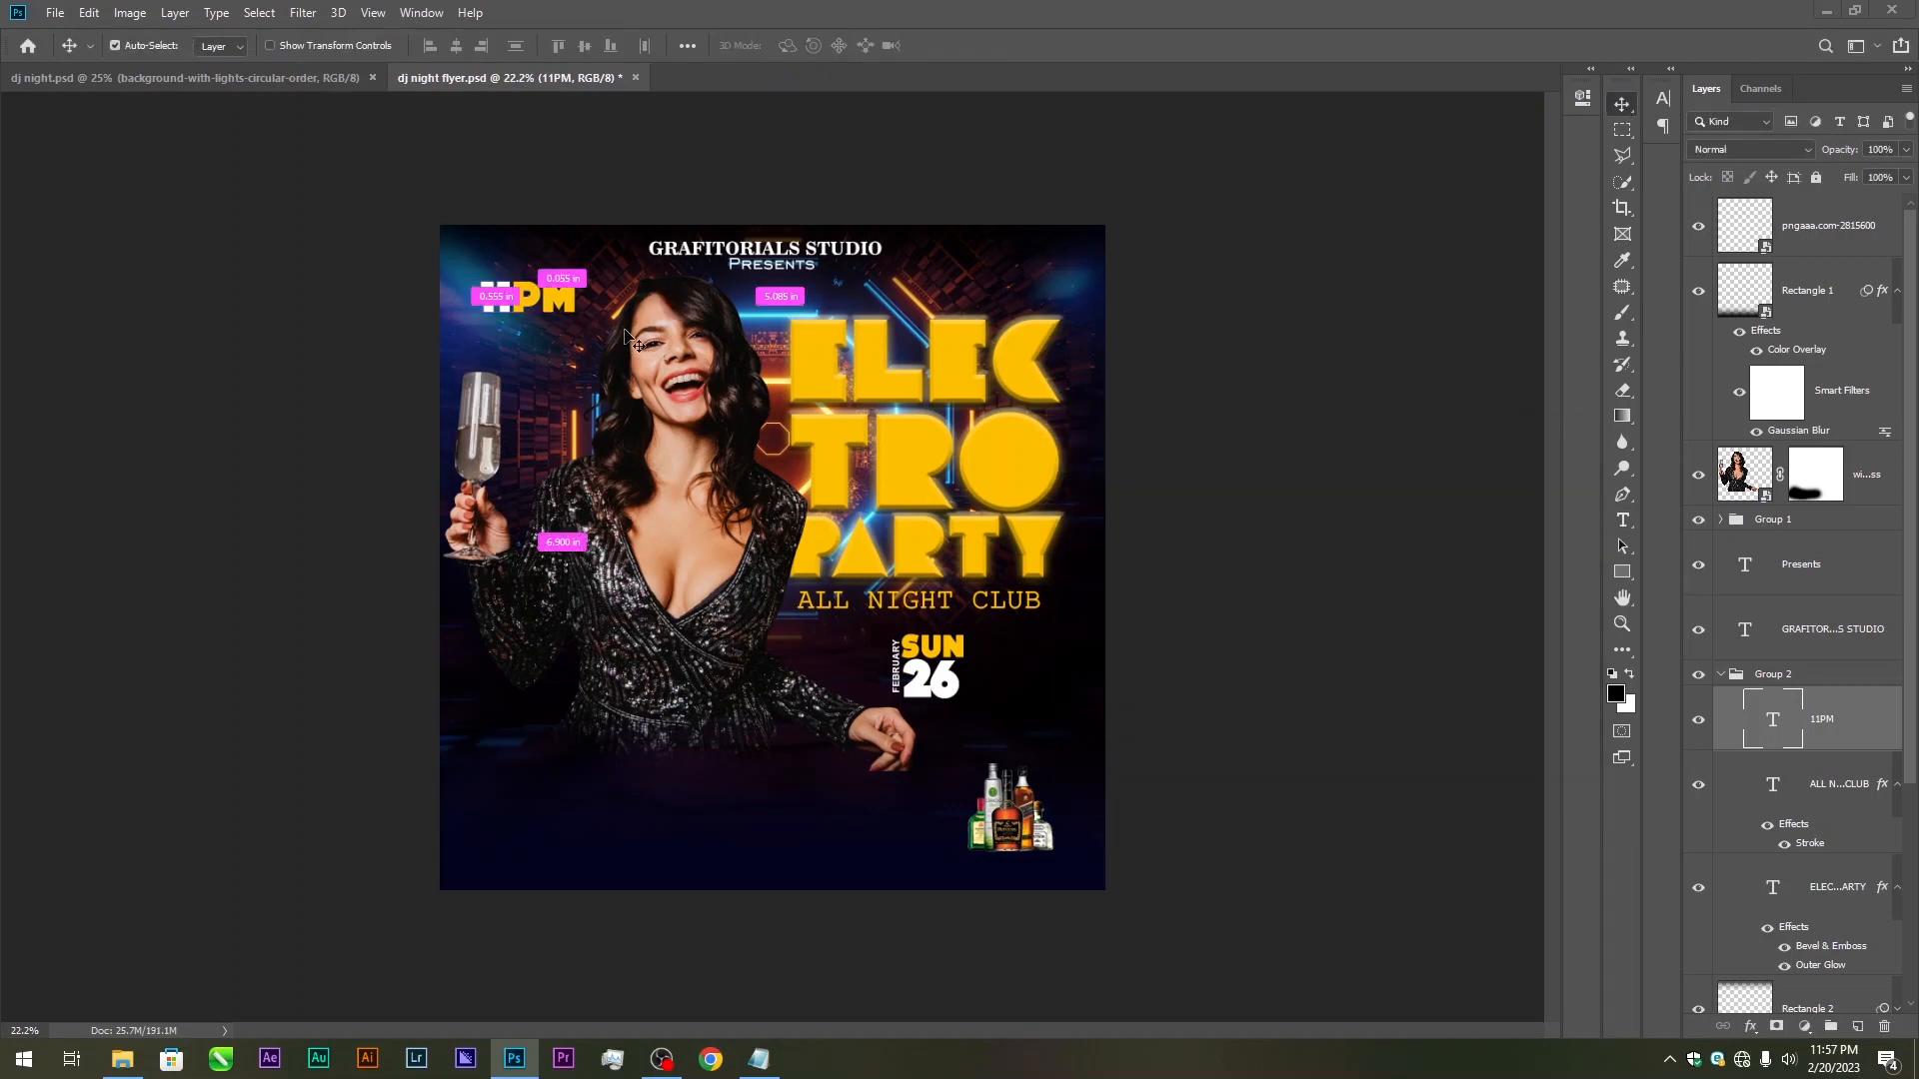
{"action": "key", "text": "ctrl+s"}
Enlarge the bottles image slightly with Free Transform and save the flyer
{"action": "scroll", "coordinate": [939, 493], "scroll_direction": "down", "scroll_amount": 1}
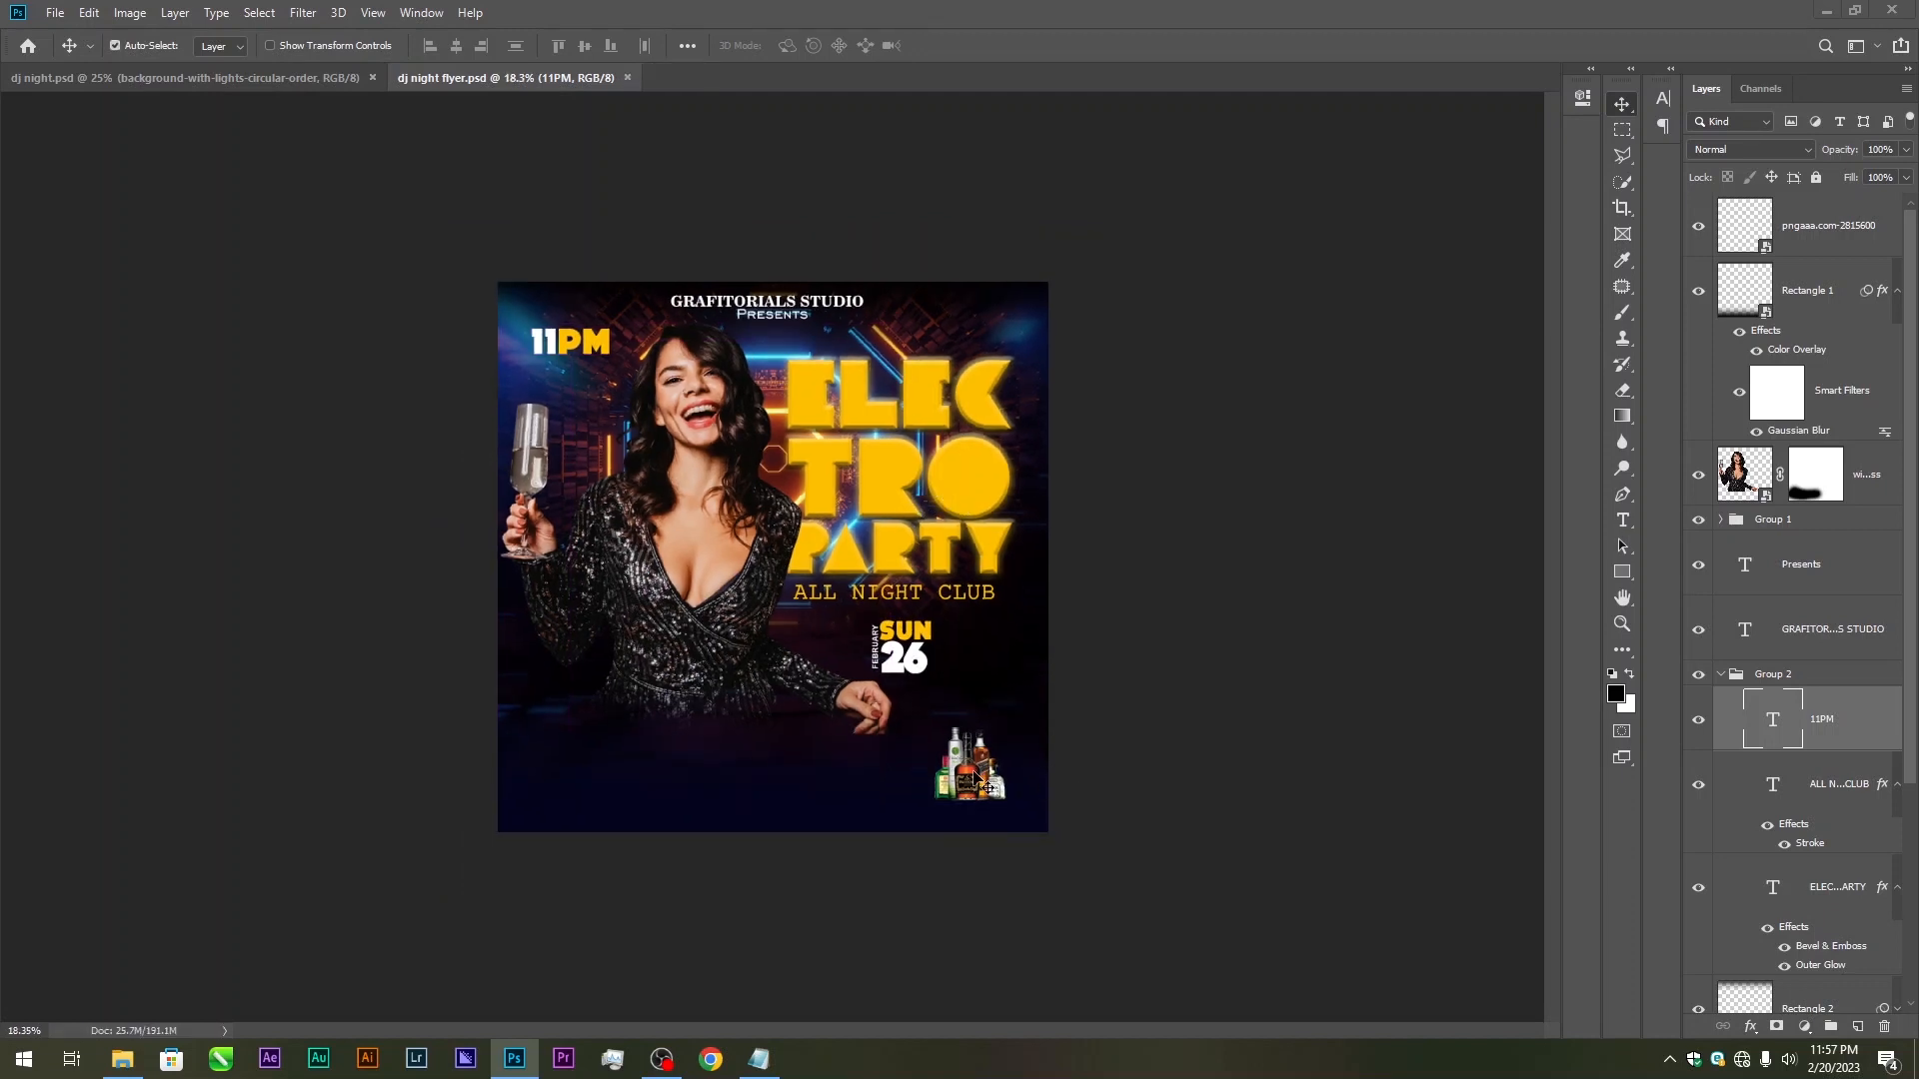
{"action": "left_click", "coordinate": [984, 784], "text": "ctrl"}
{"action": "key", "text": "ctrl+t"}
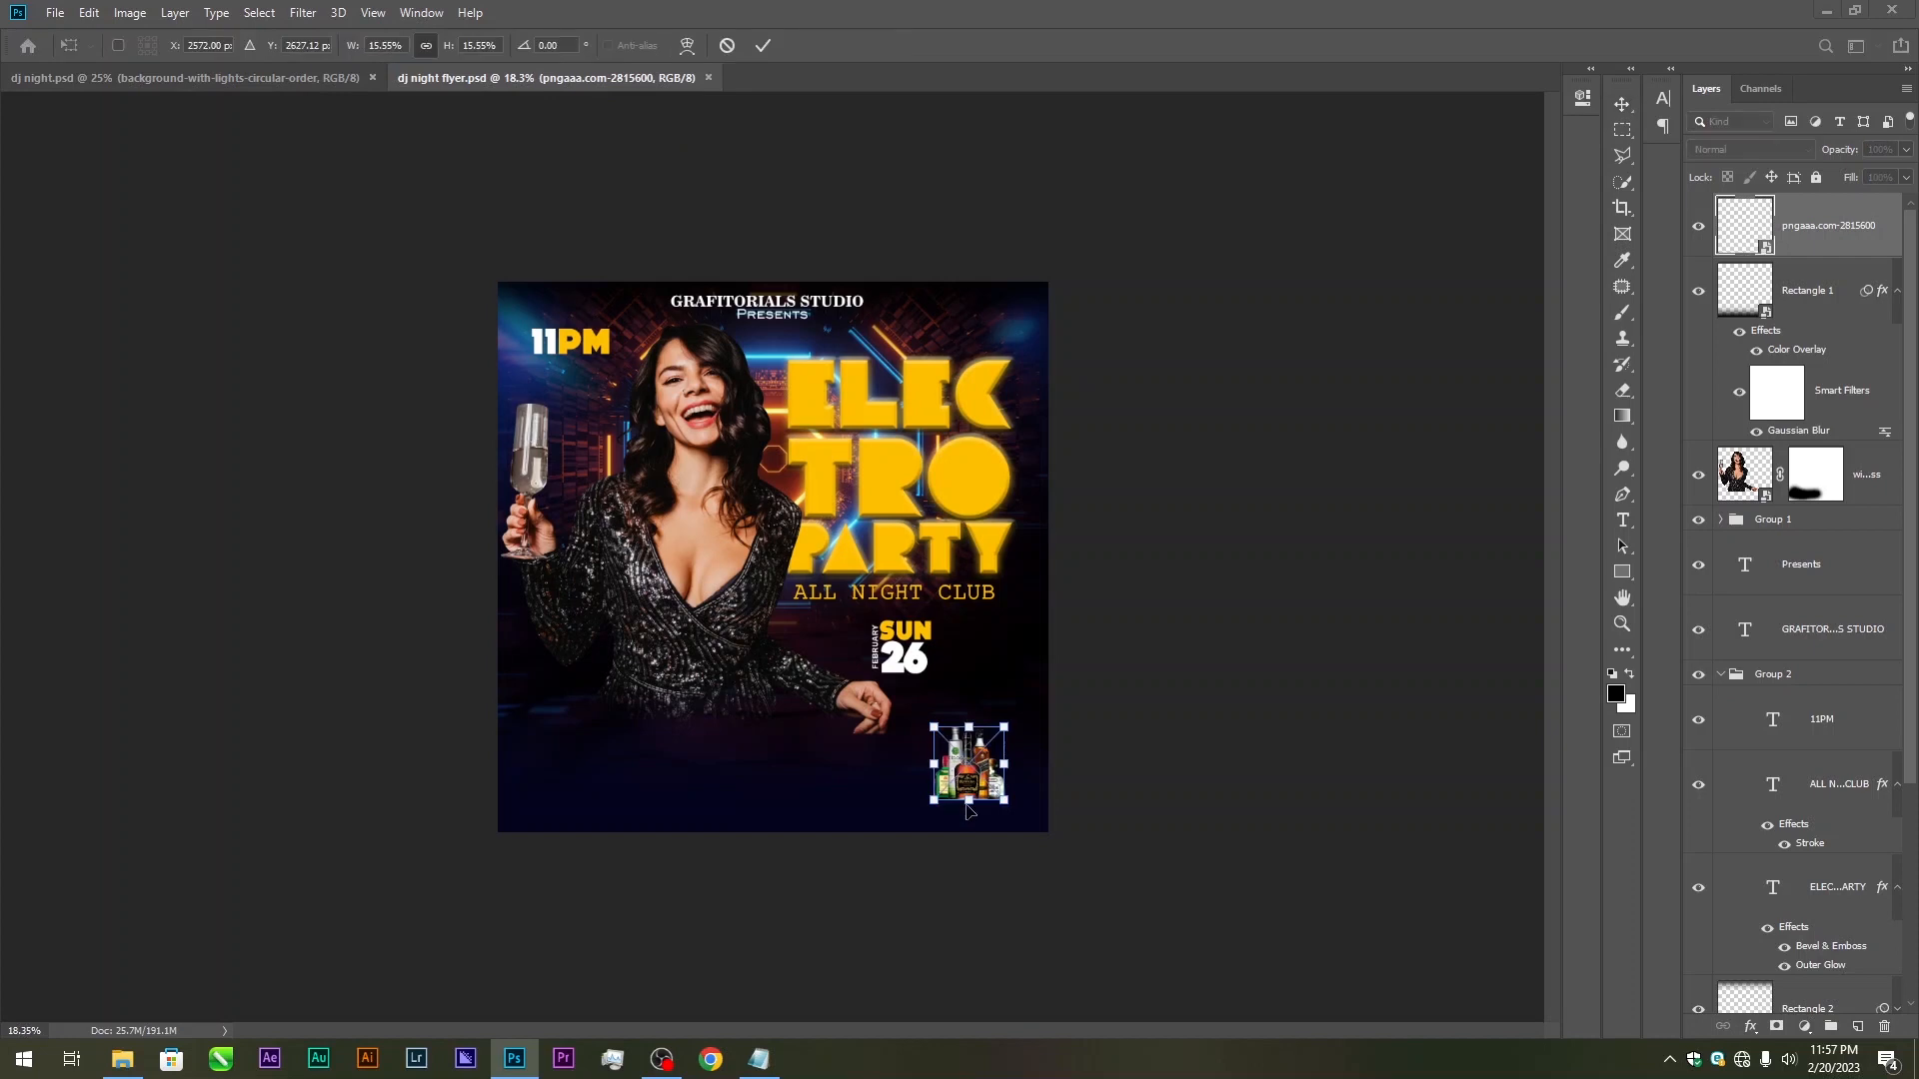
{"action": "left_click_drag", "start_coordinate": [969, 801], "coordinate": [963, 813]}
{"action": "key", "text": "Return"}
{"action": "key", "text": "ctrl+s"}
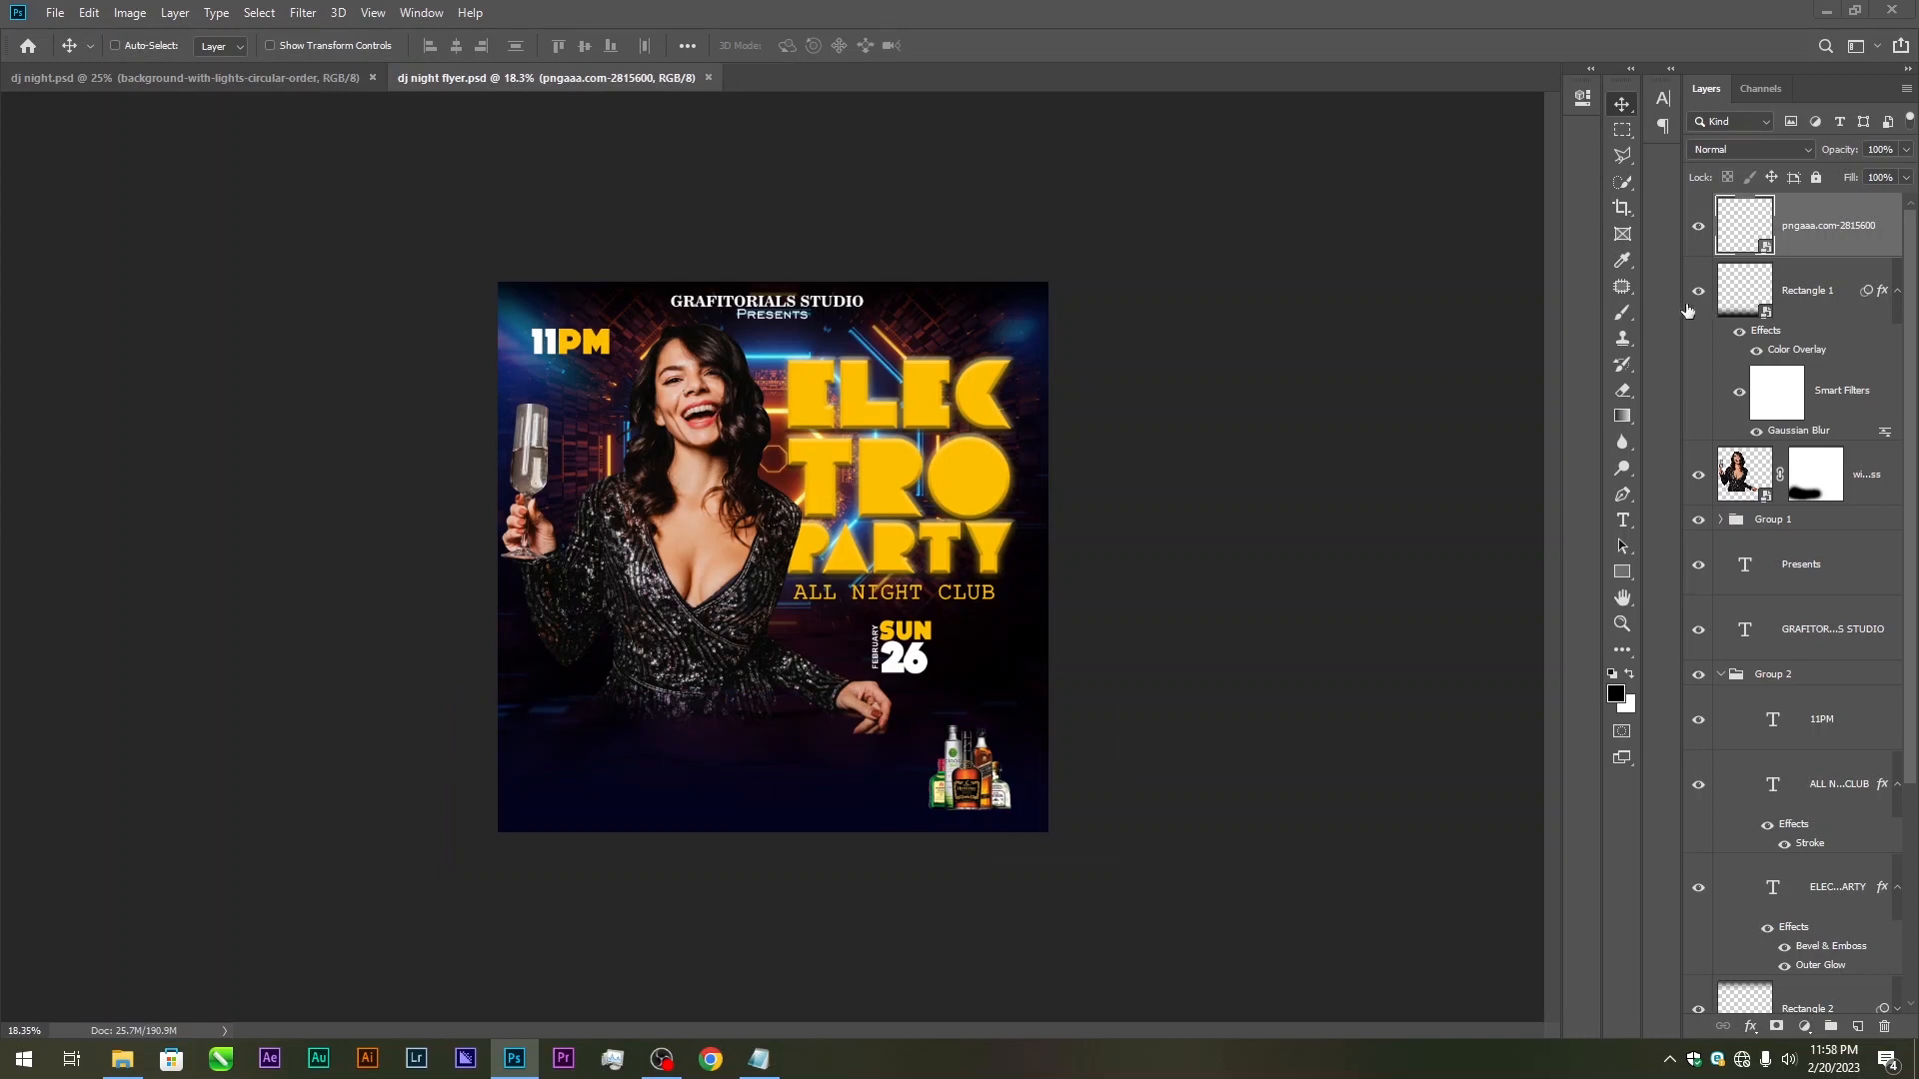
Add a text block crediting the HYPEMAN and MUSIC POLICY performers at the flyer's lower left, enlarged to about 22.06 pt
{"action": "left_click", "coordinate": [1622, 521]}
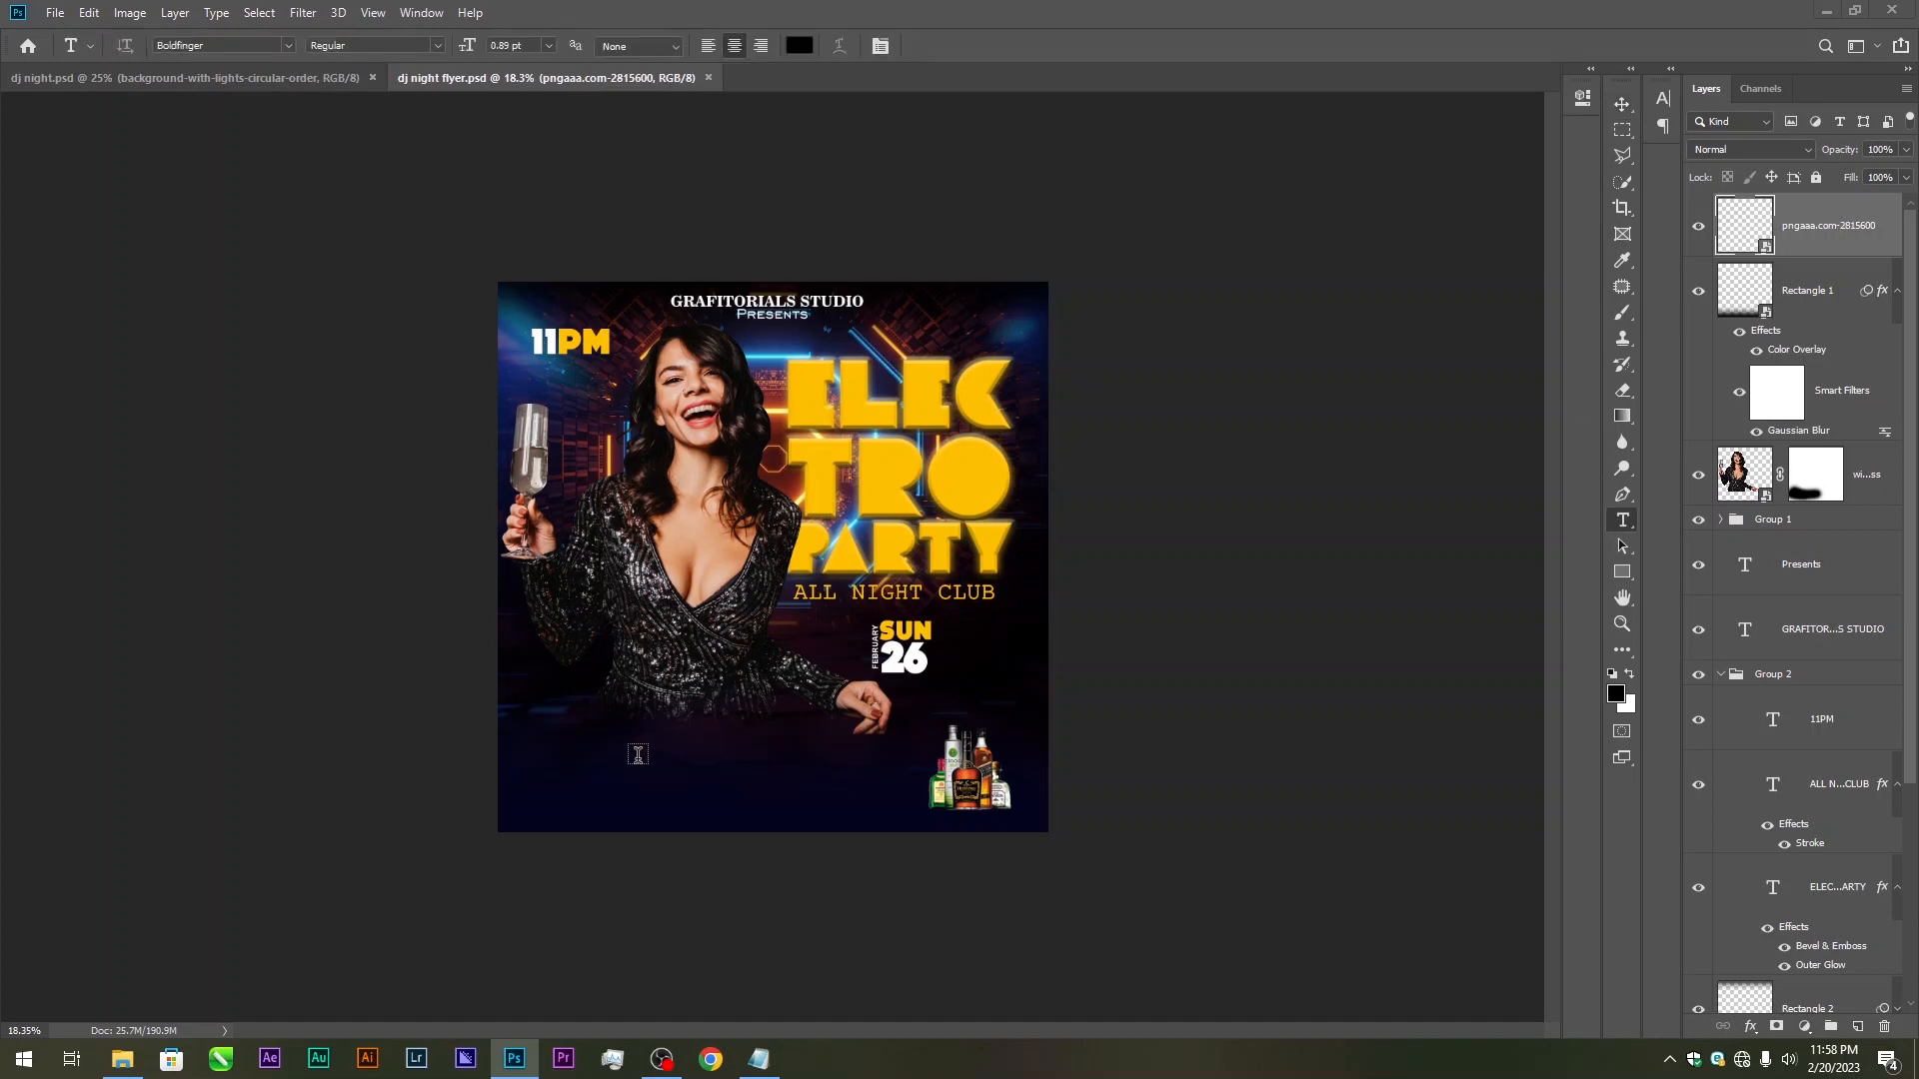
{"action": "left_click", "coordinate": [535, 656]}
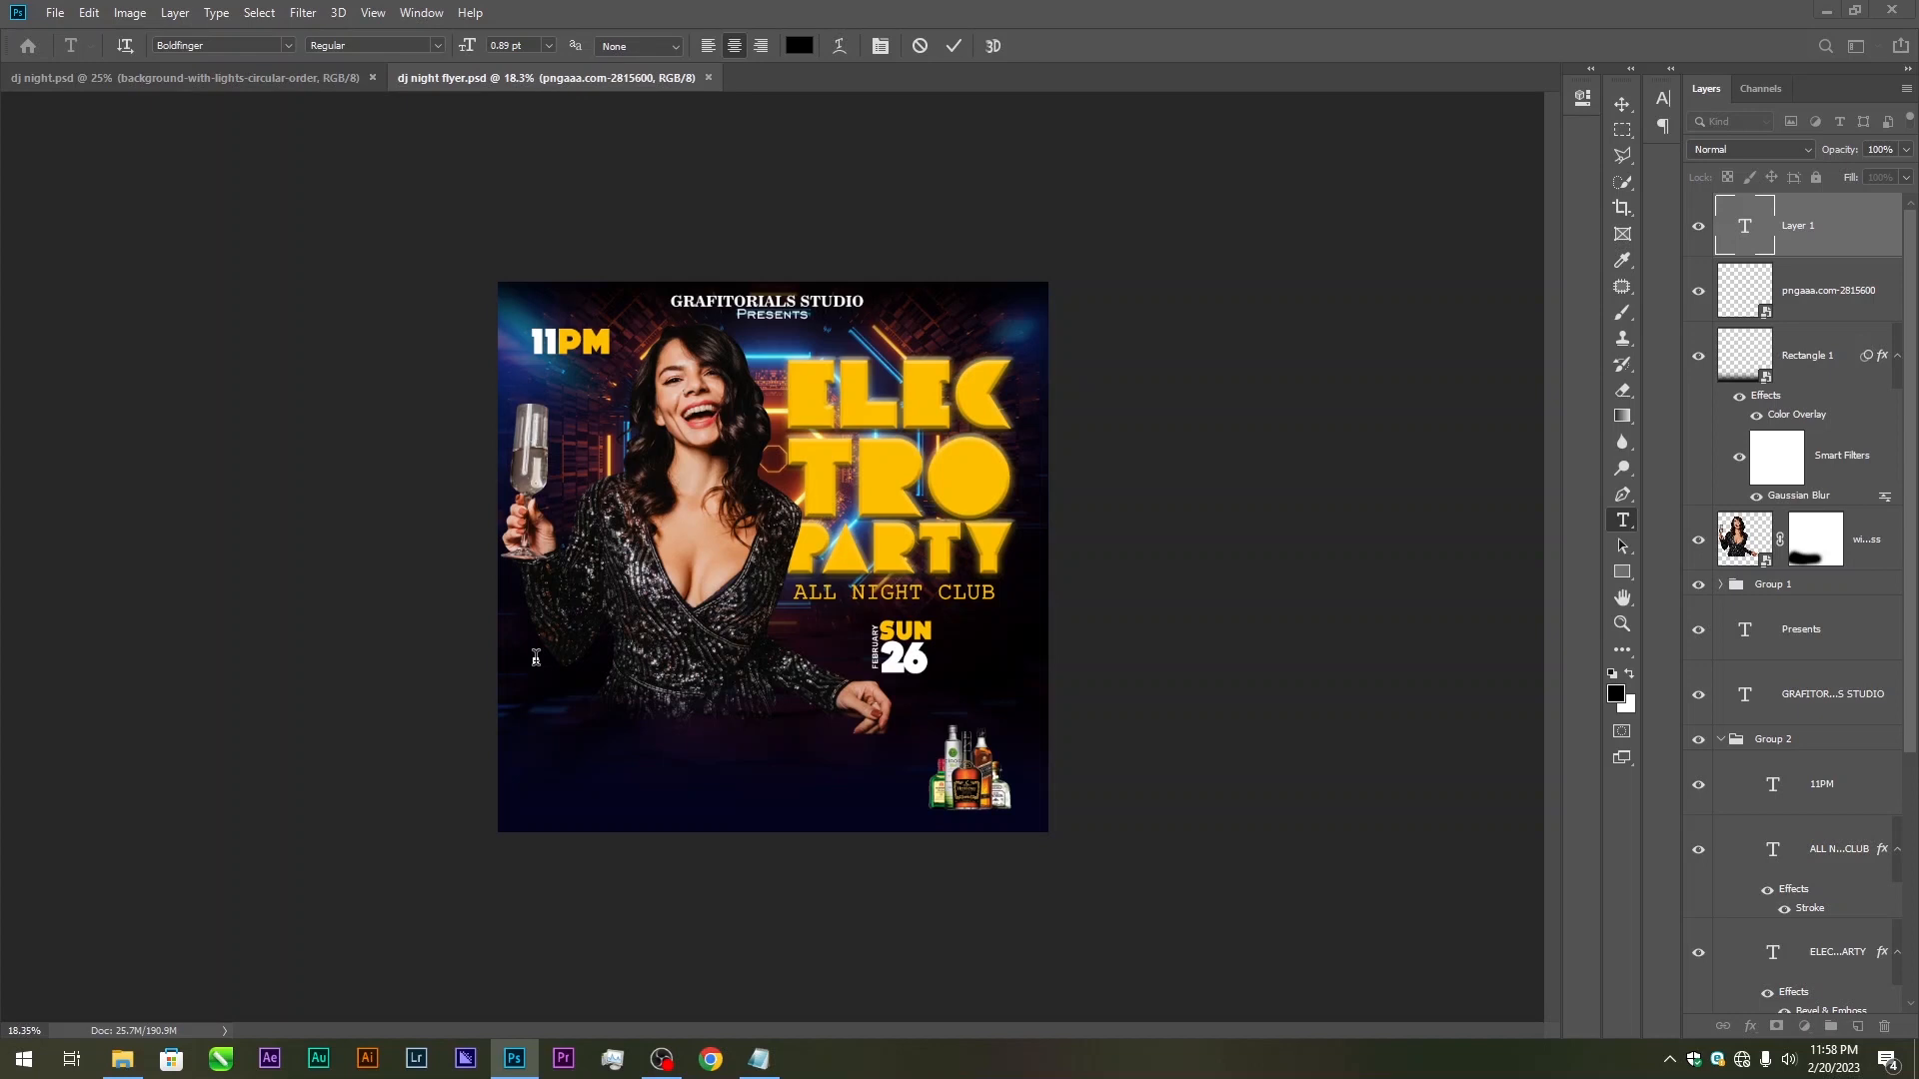
{"action": "left_click", "coordinate": [957, 45]}
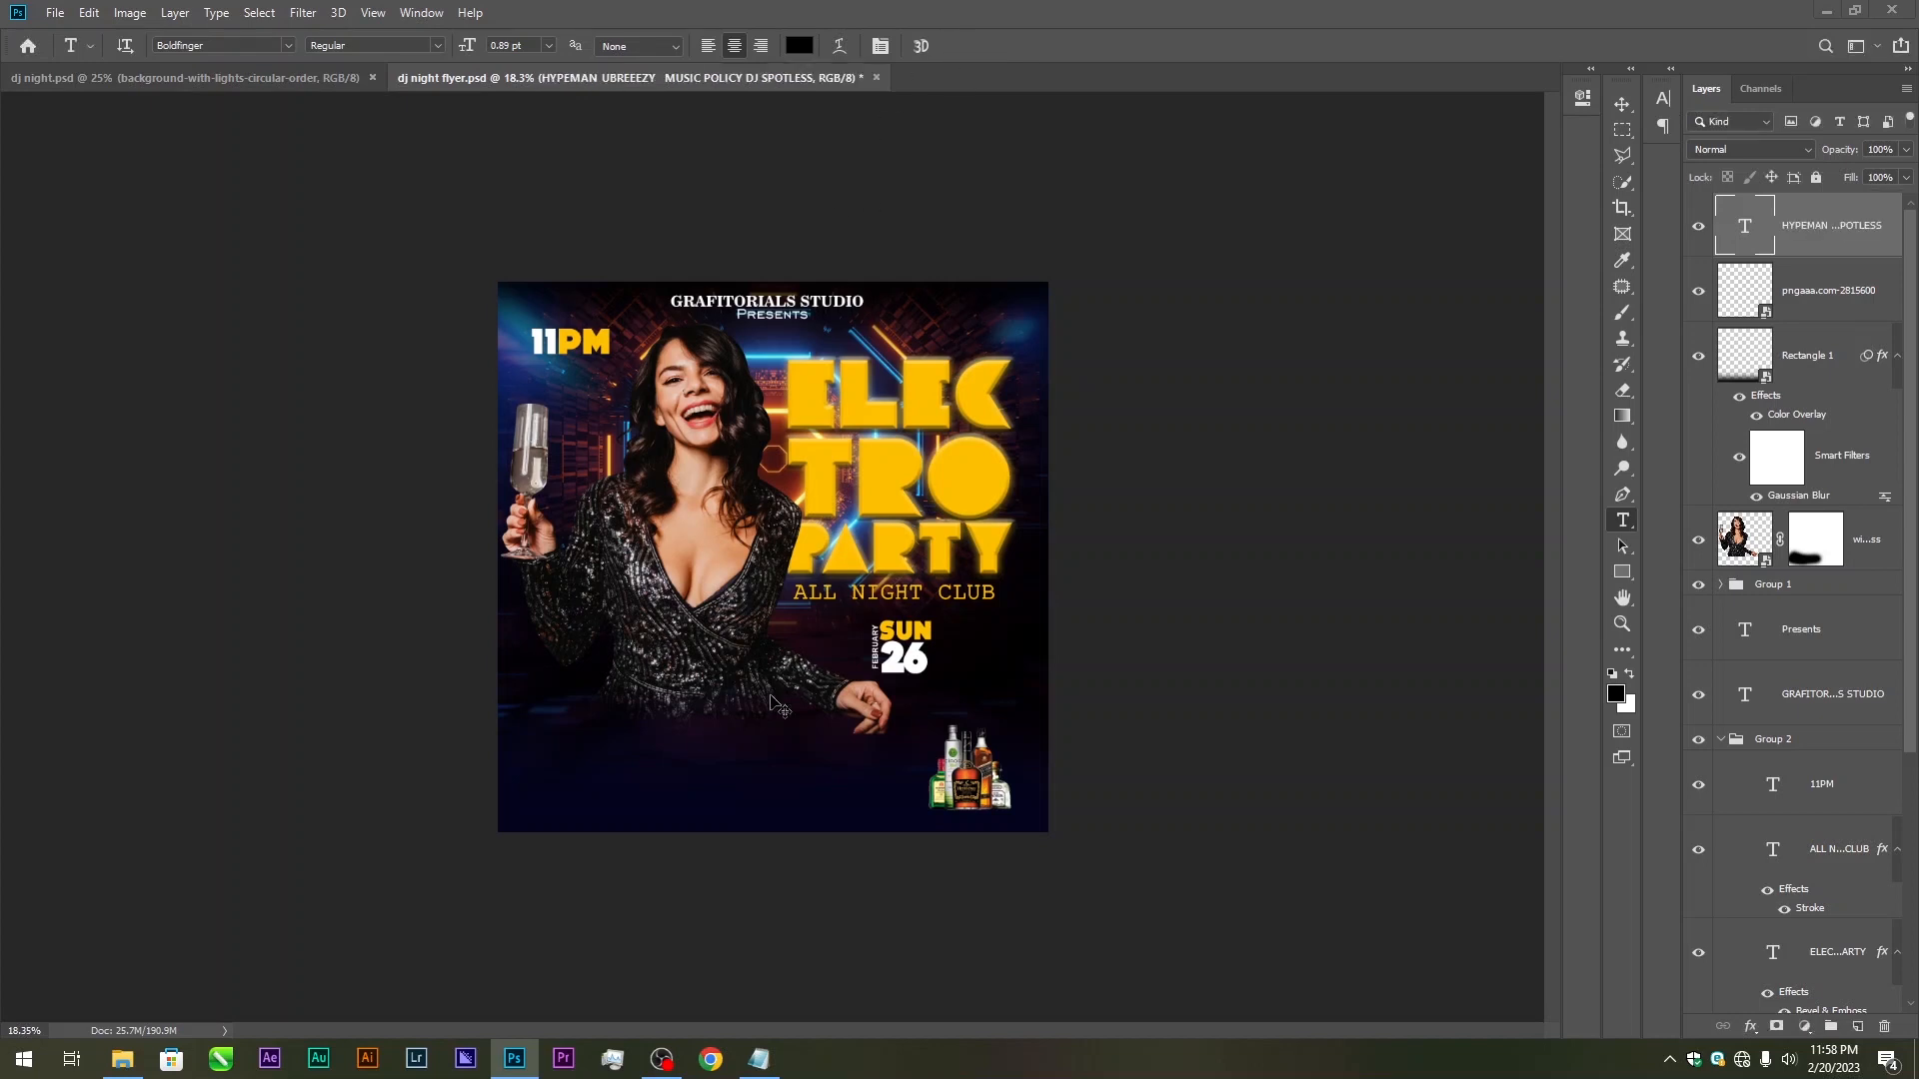
{"action": "key", "text": "ctrl+t"}
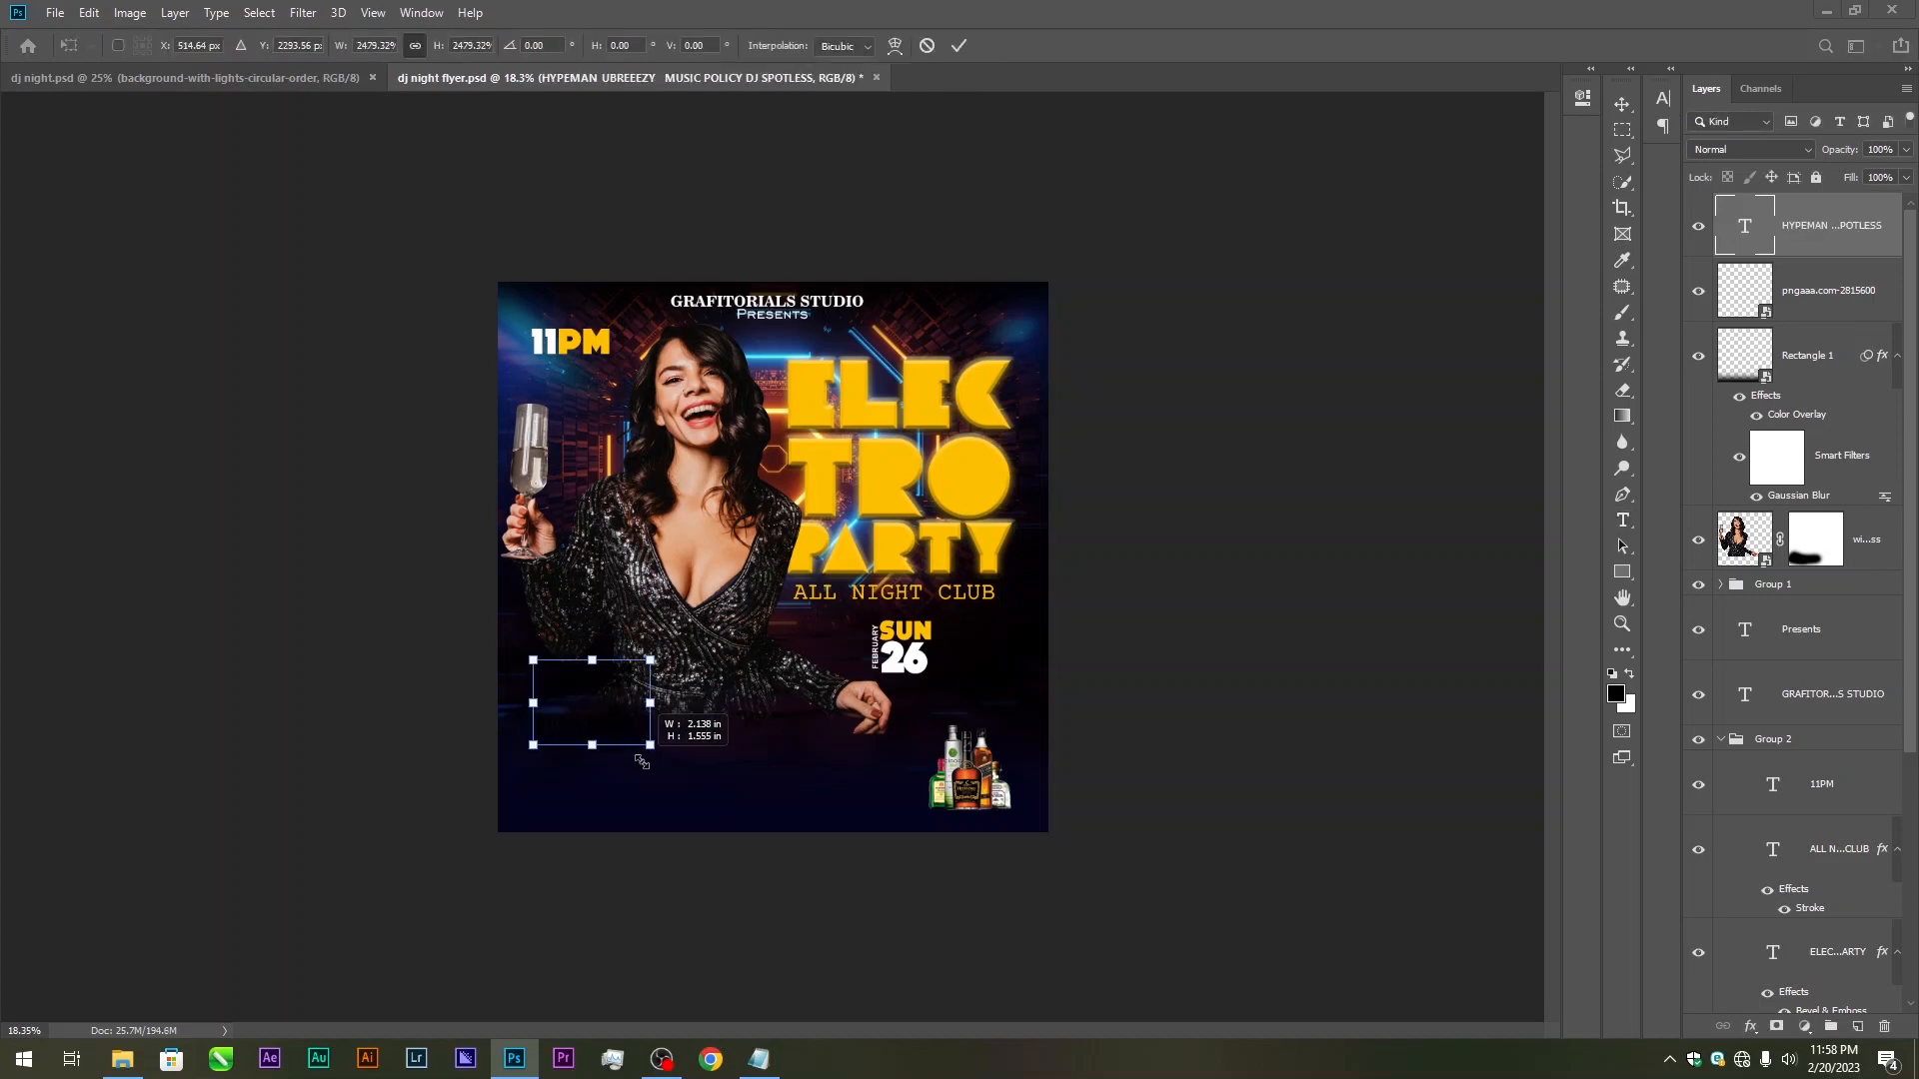
Color the performer credits text white (ffffff)
{"action": "key", "text": "t"}
{"action": "left_click", "coordinate": [798, 45]}
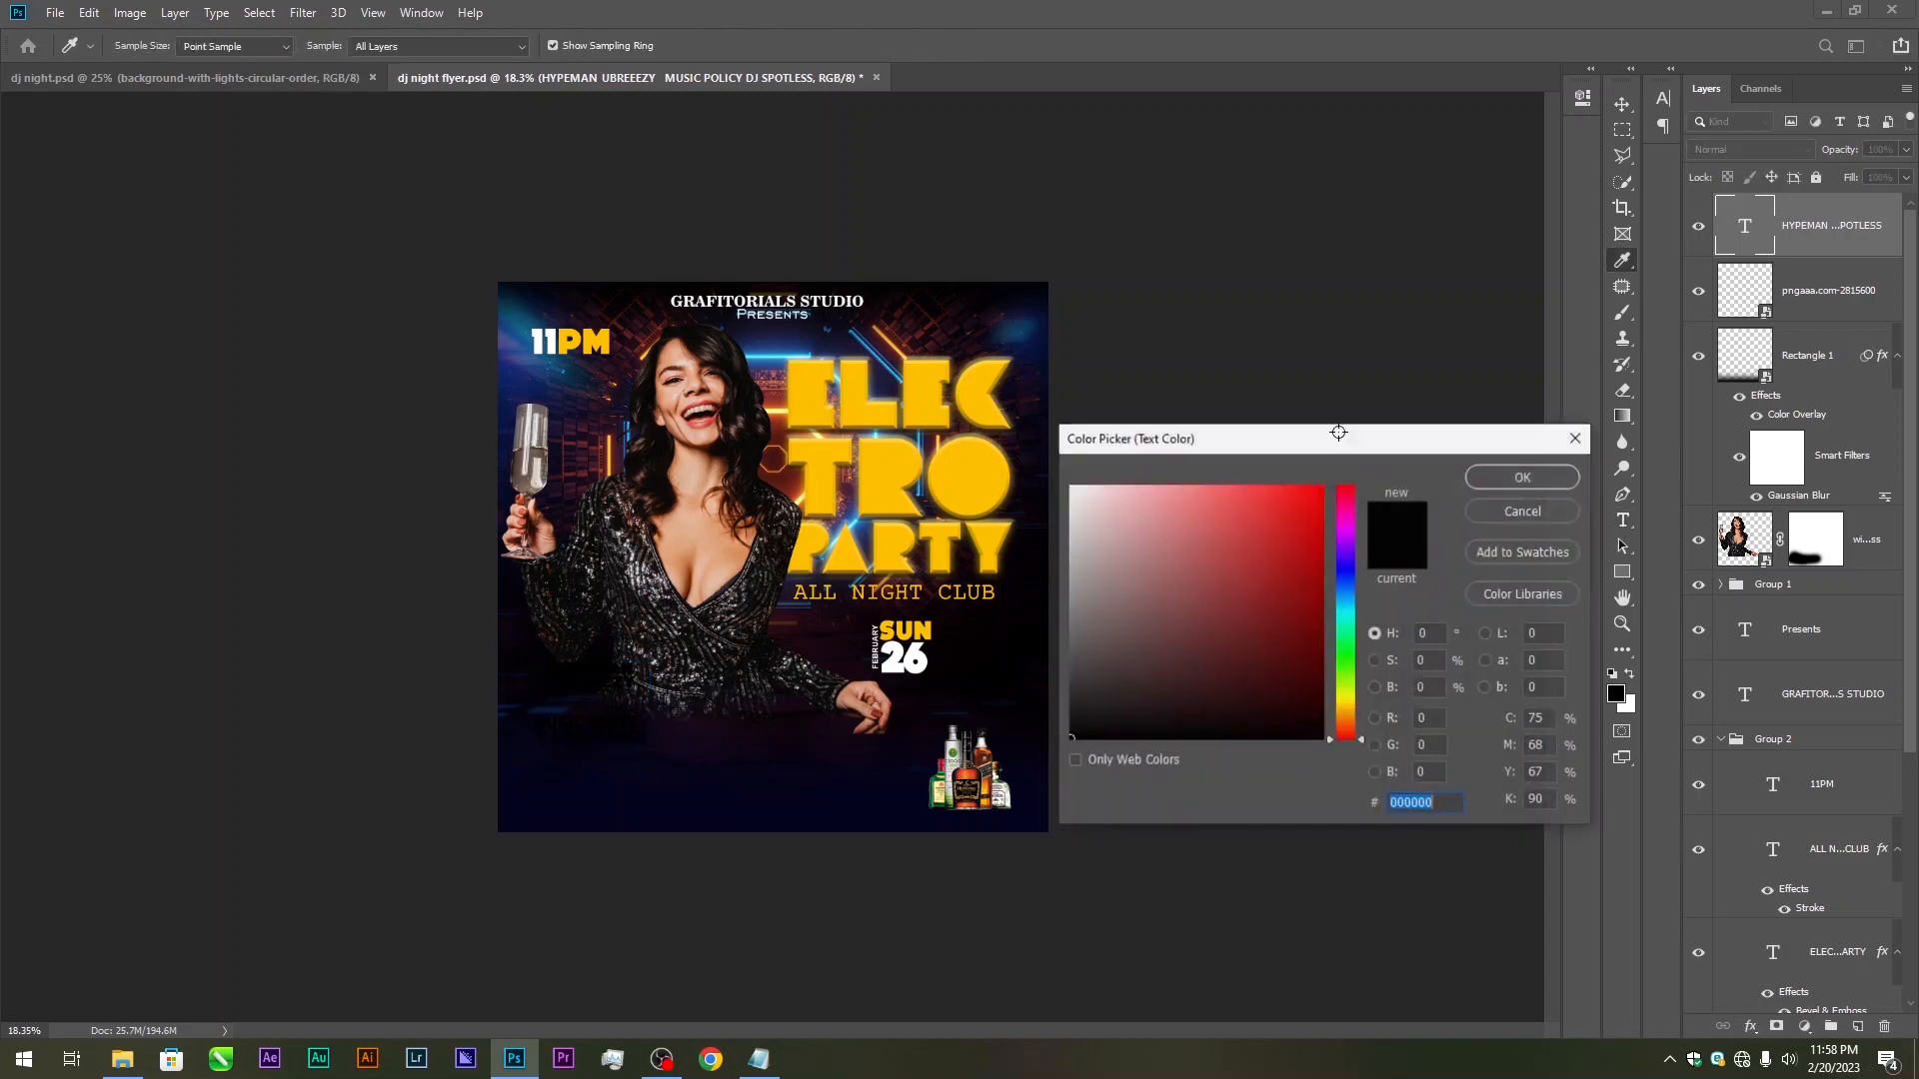
{"action": "type", "text": "ffffff"}
{"action": "left_click", "coordinate": [1516, 483]}
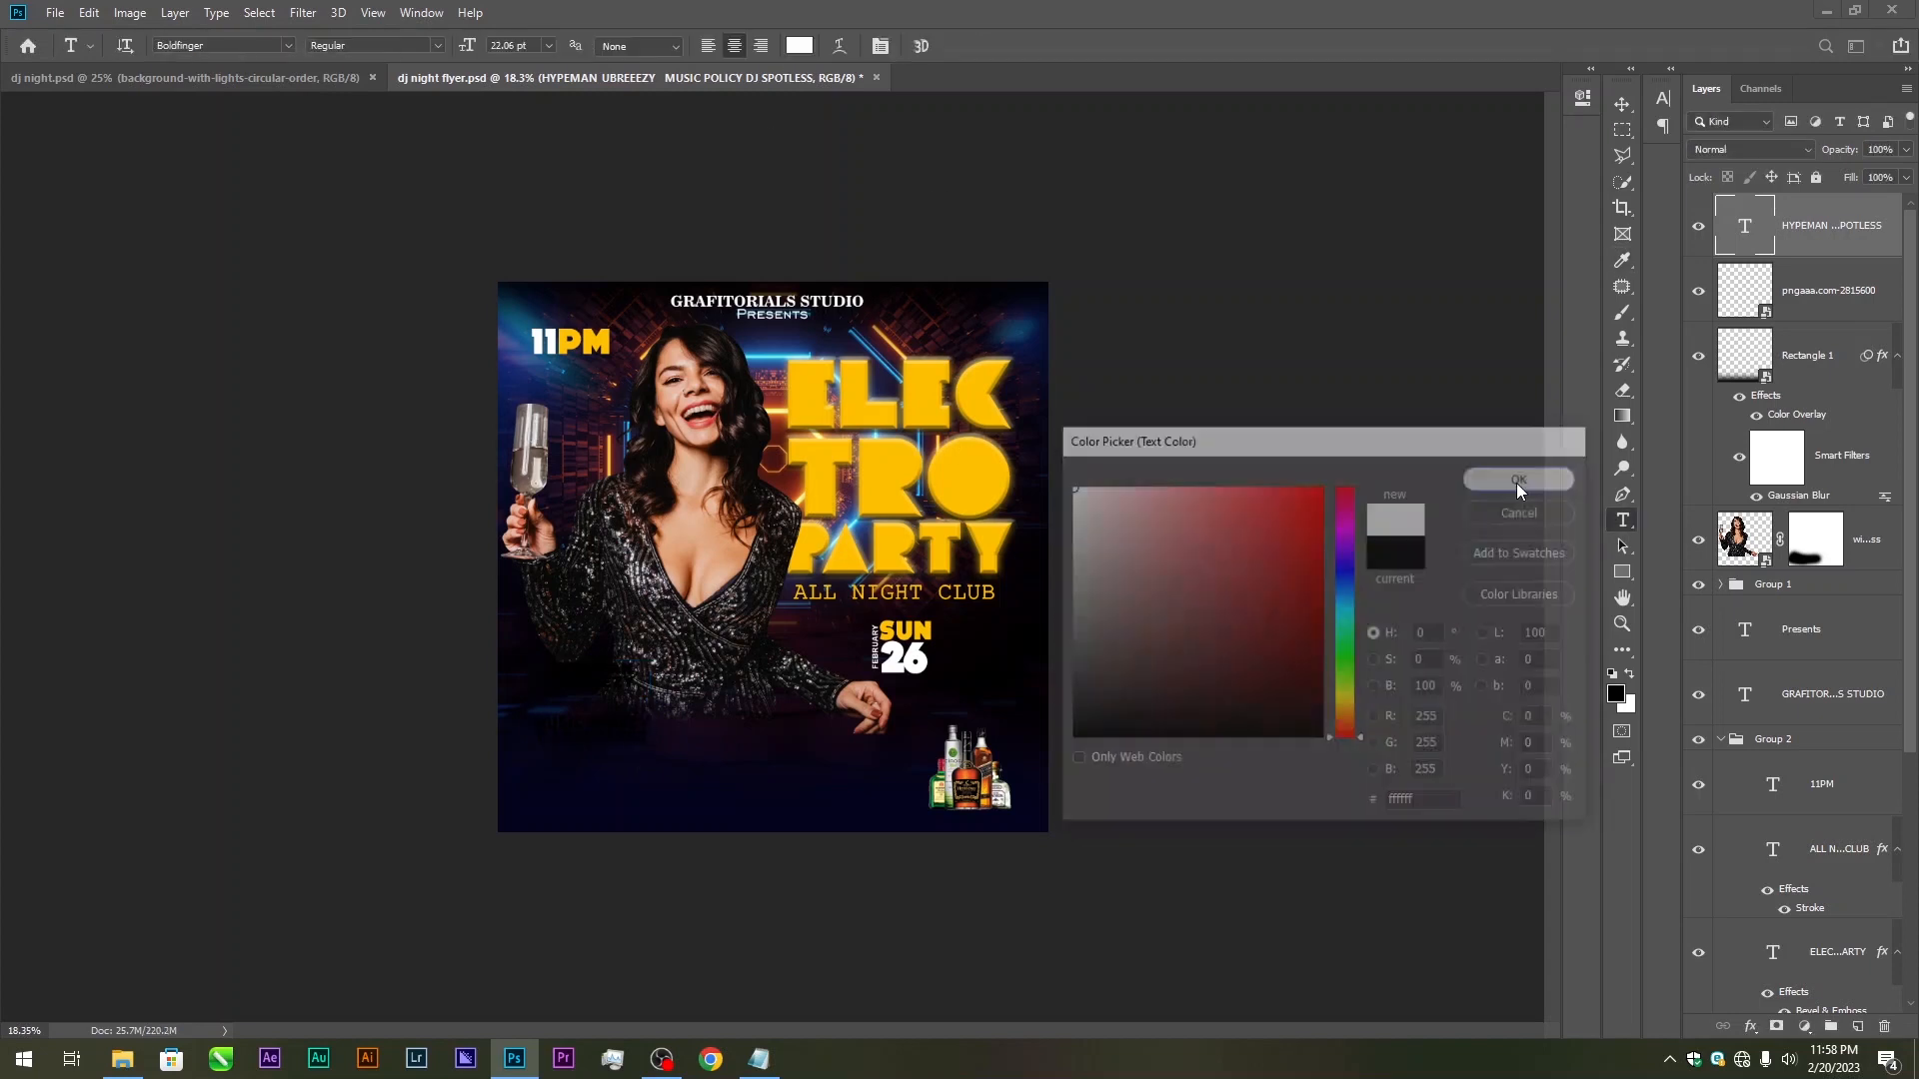
Change the font of the performer credits text to Long Shot, checking the font list in the dj night Notepad file
{"action": "scroll", "coordinate": [711, 707], "scroll_direction": "up", "scroll_amount": 2}
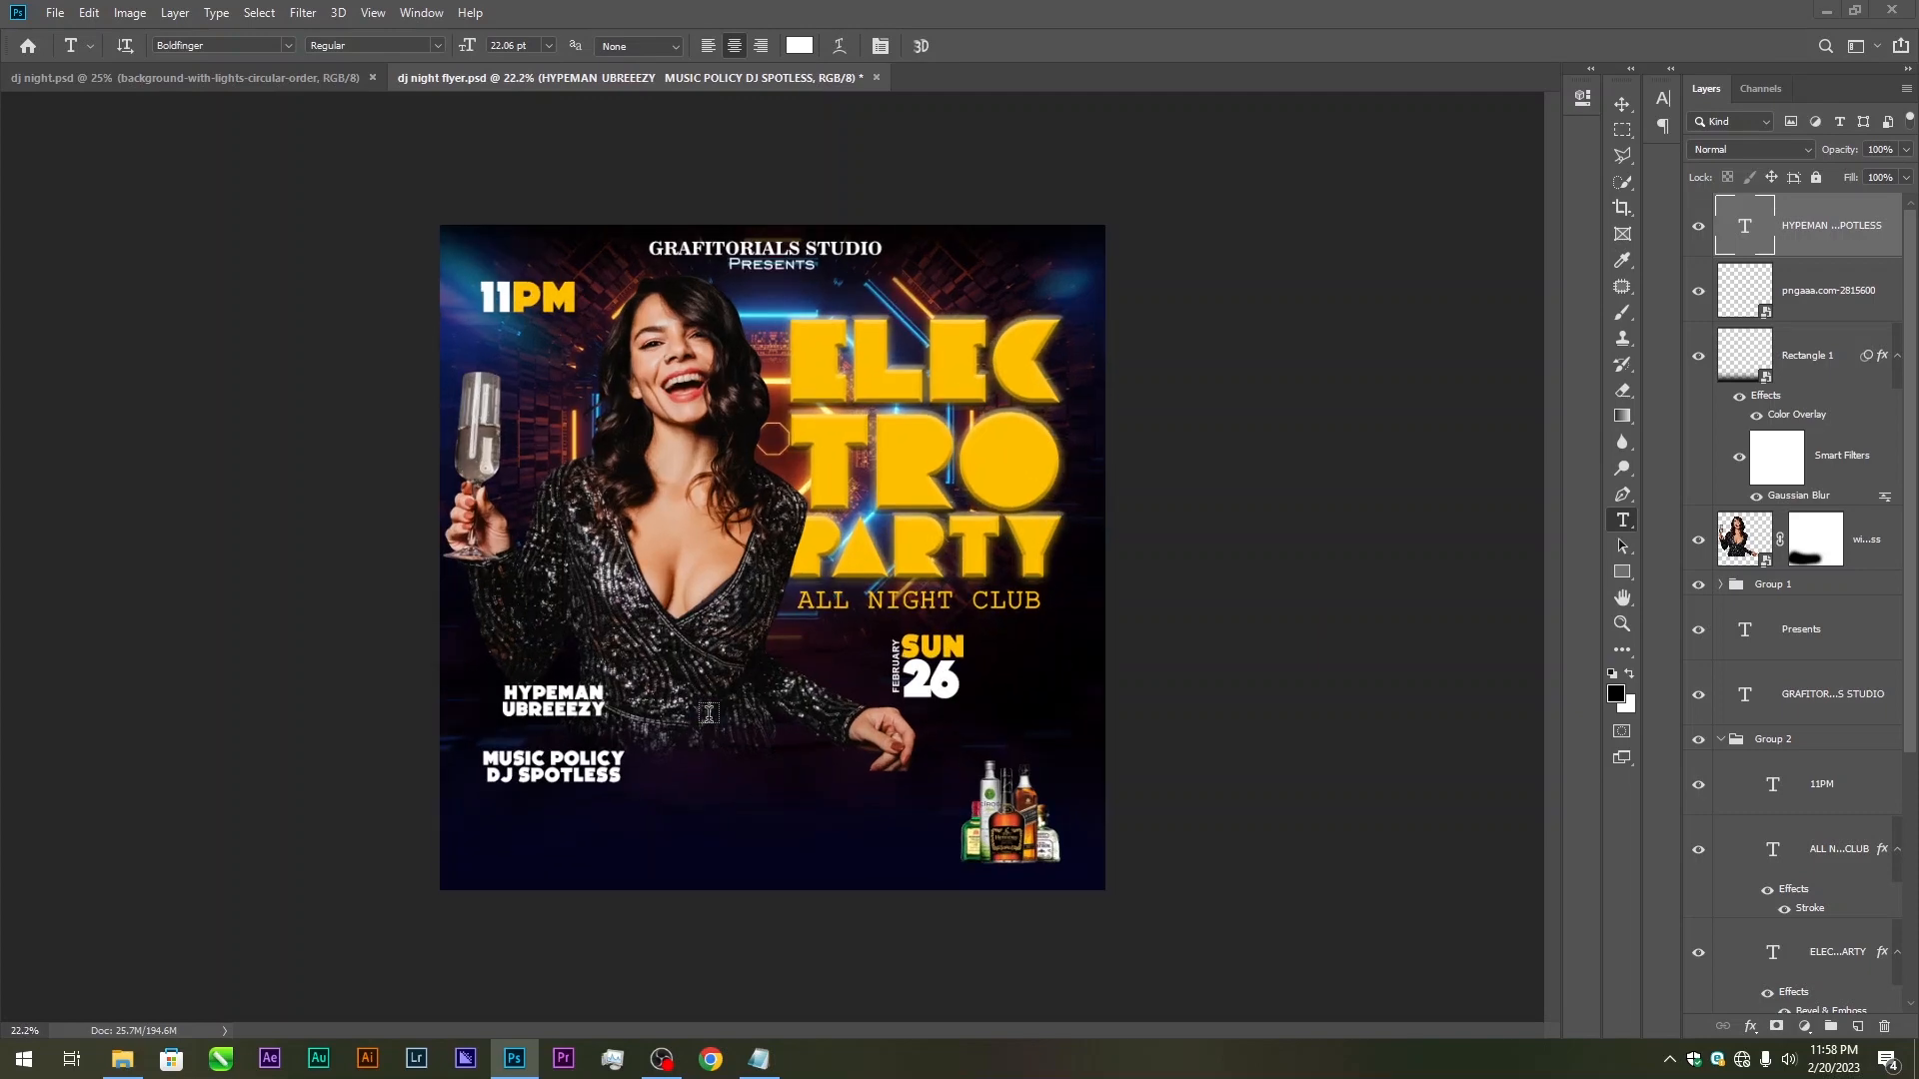
{"action": "left_click", "coordinate": [251, 45]}
{"action": "left_click", "coordinate": [757, 1064]}
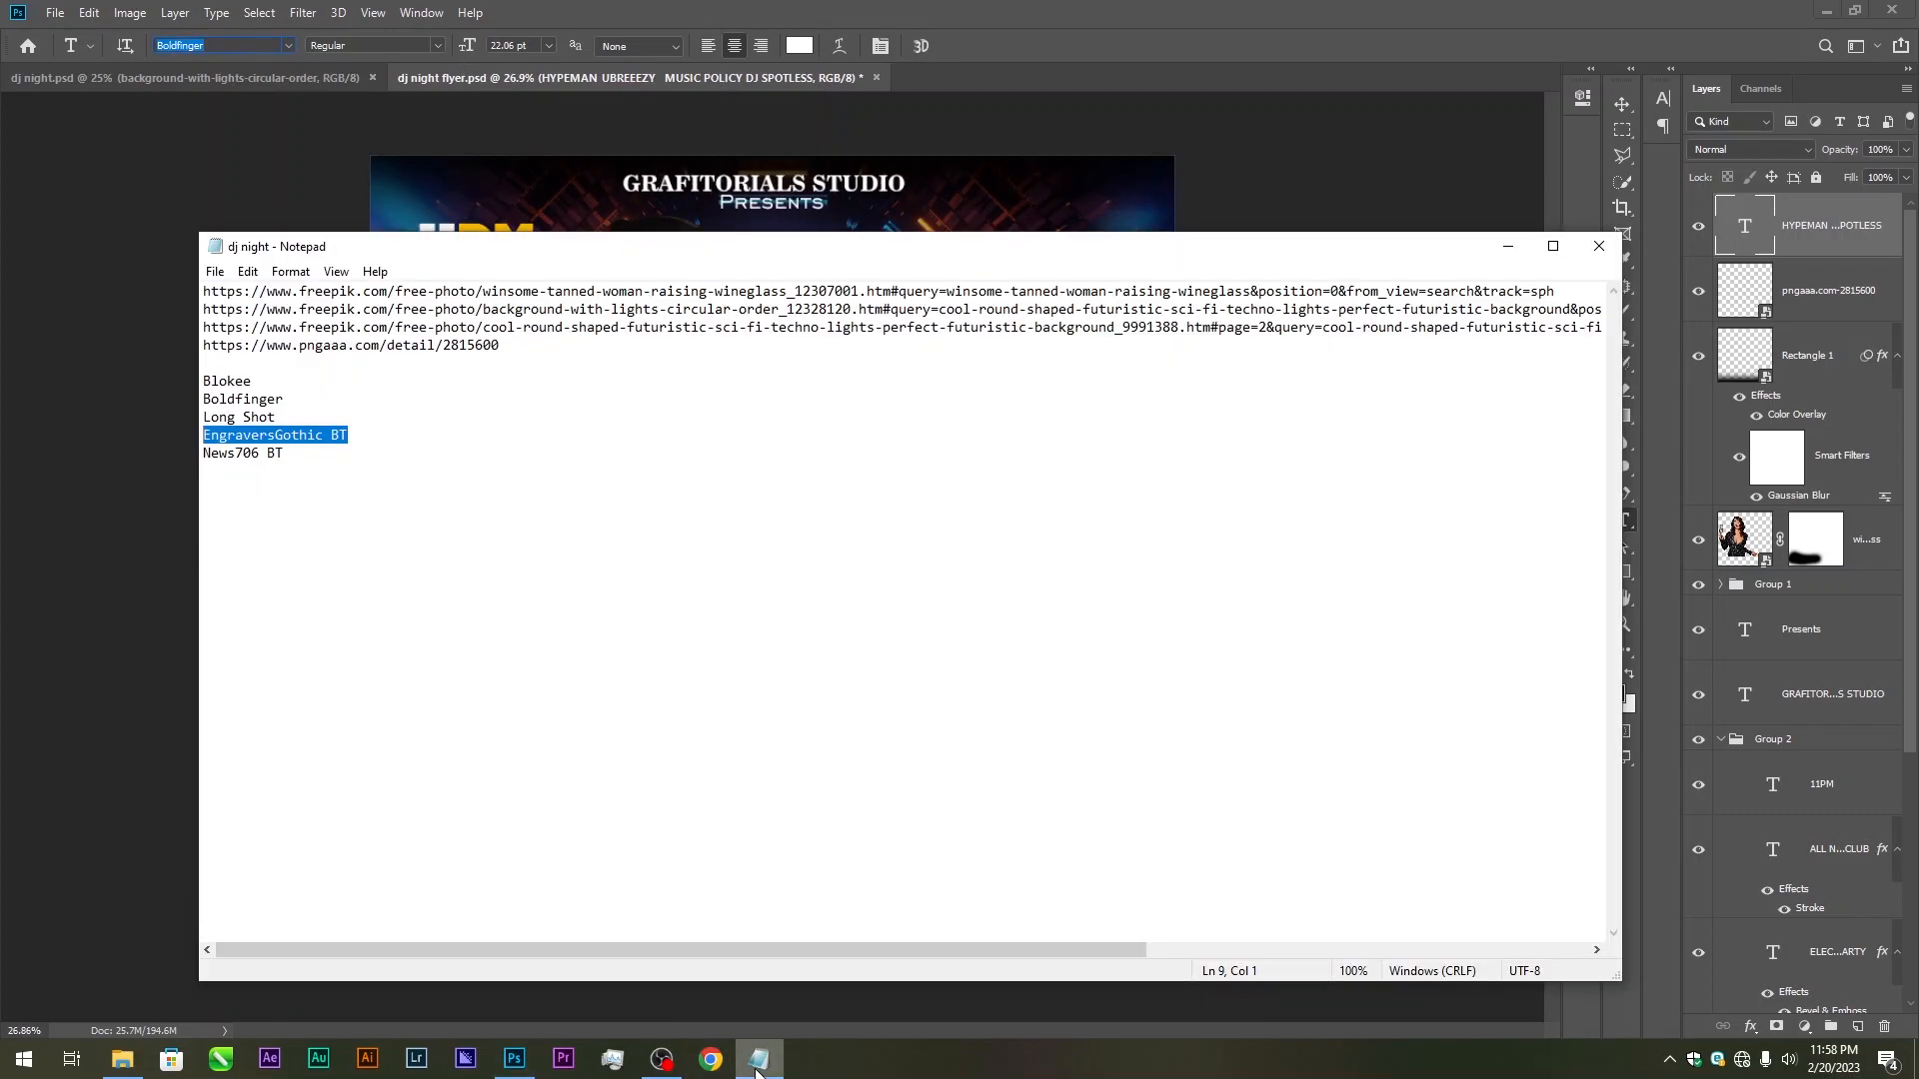
{"action": "left_click", "coordinate": [757, 1063]}
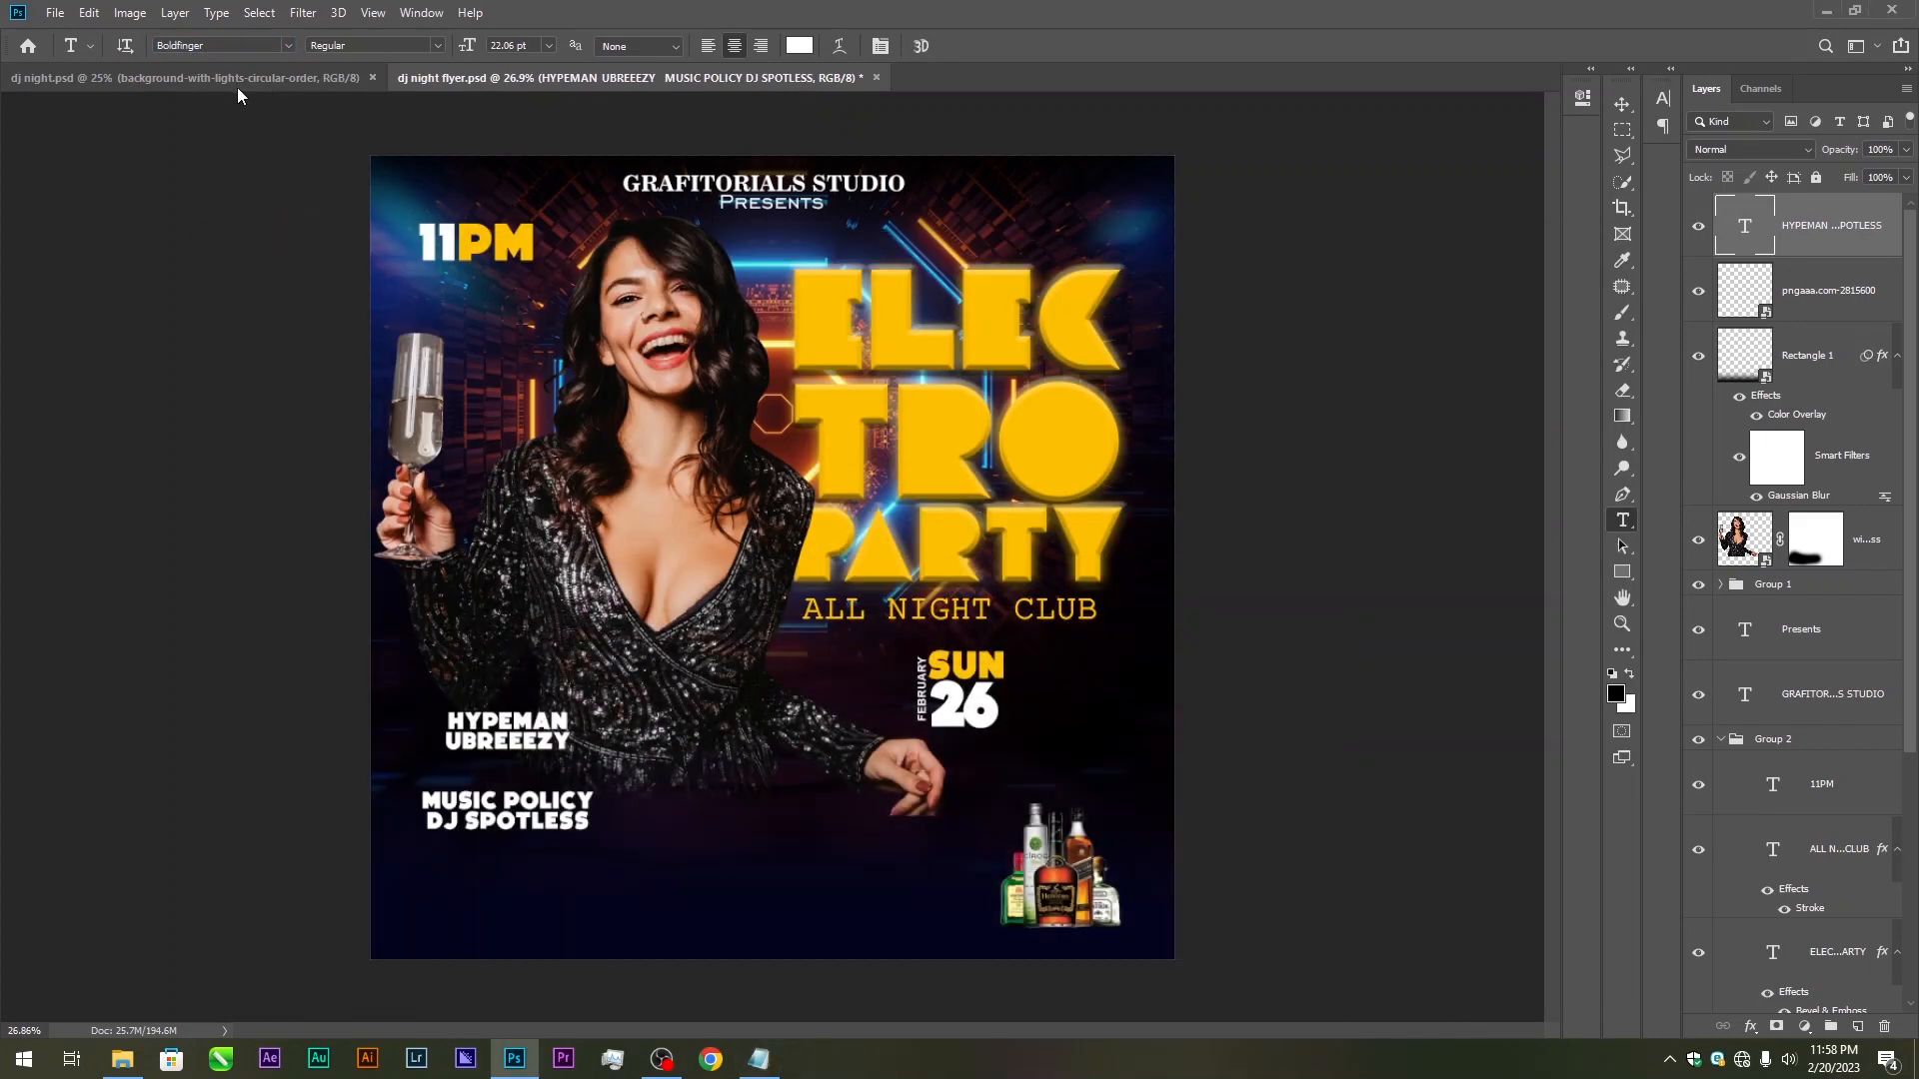
{"action": "left_click", "coordinate": [222, 44]}
{"action": "type", "text": "LONH"}
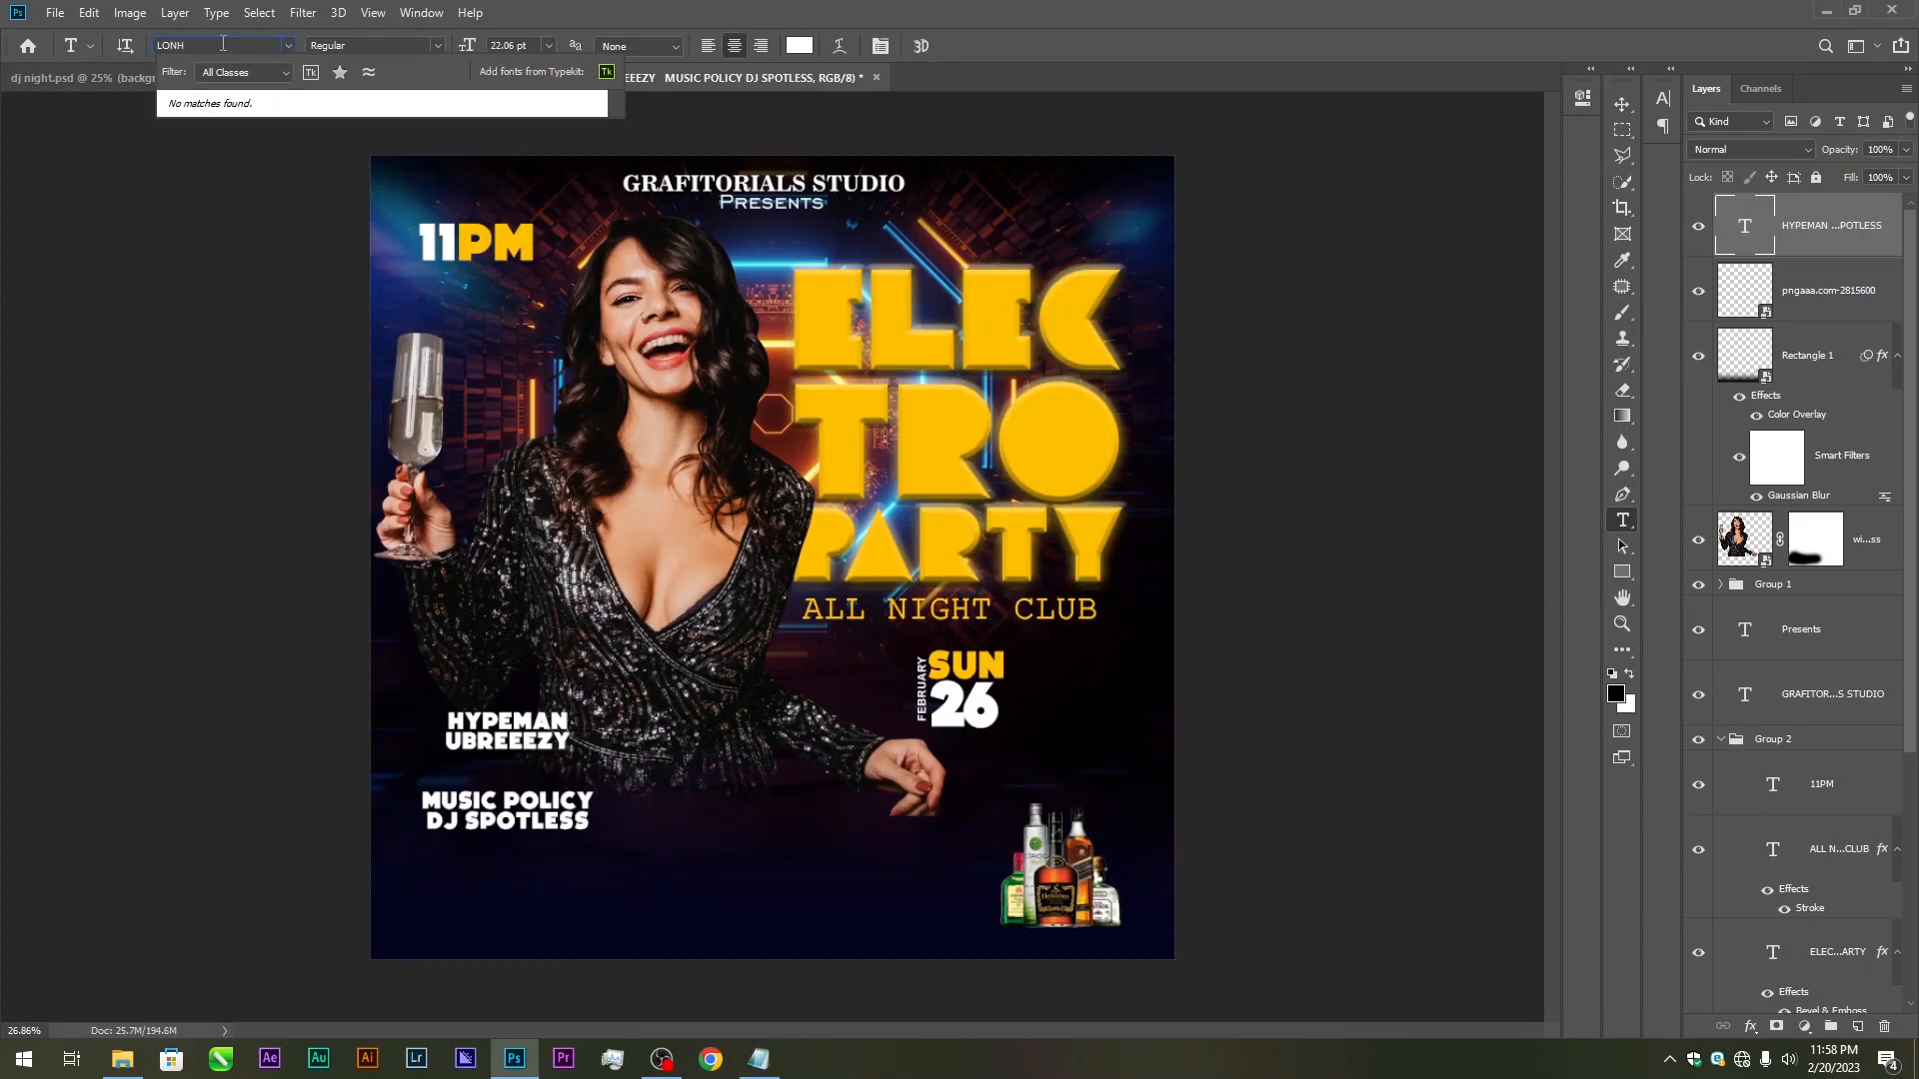
{"action": "key", "text": "BackSpace"}
{"action": "left_click", "coordinate": [260, 114]}
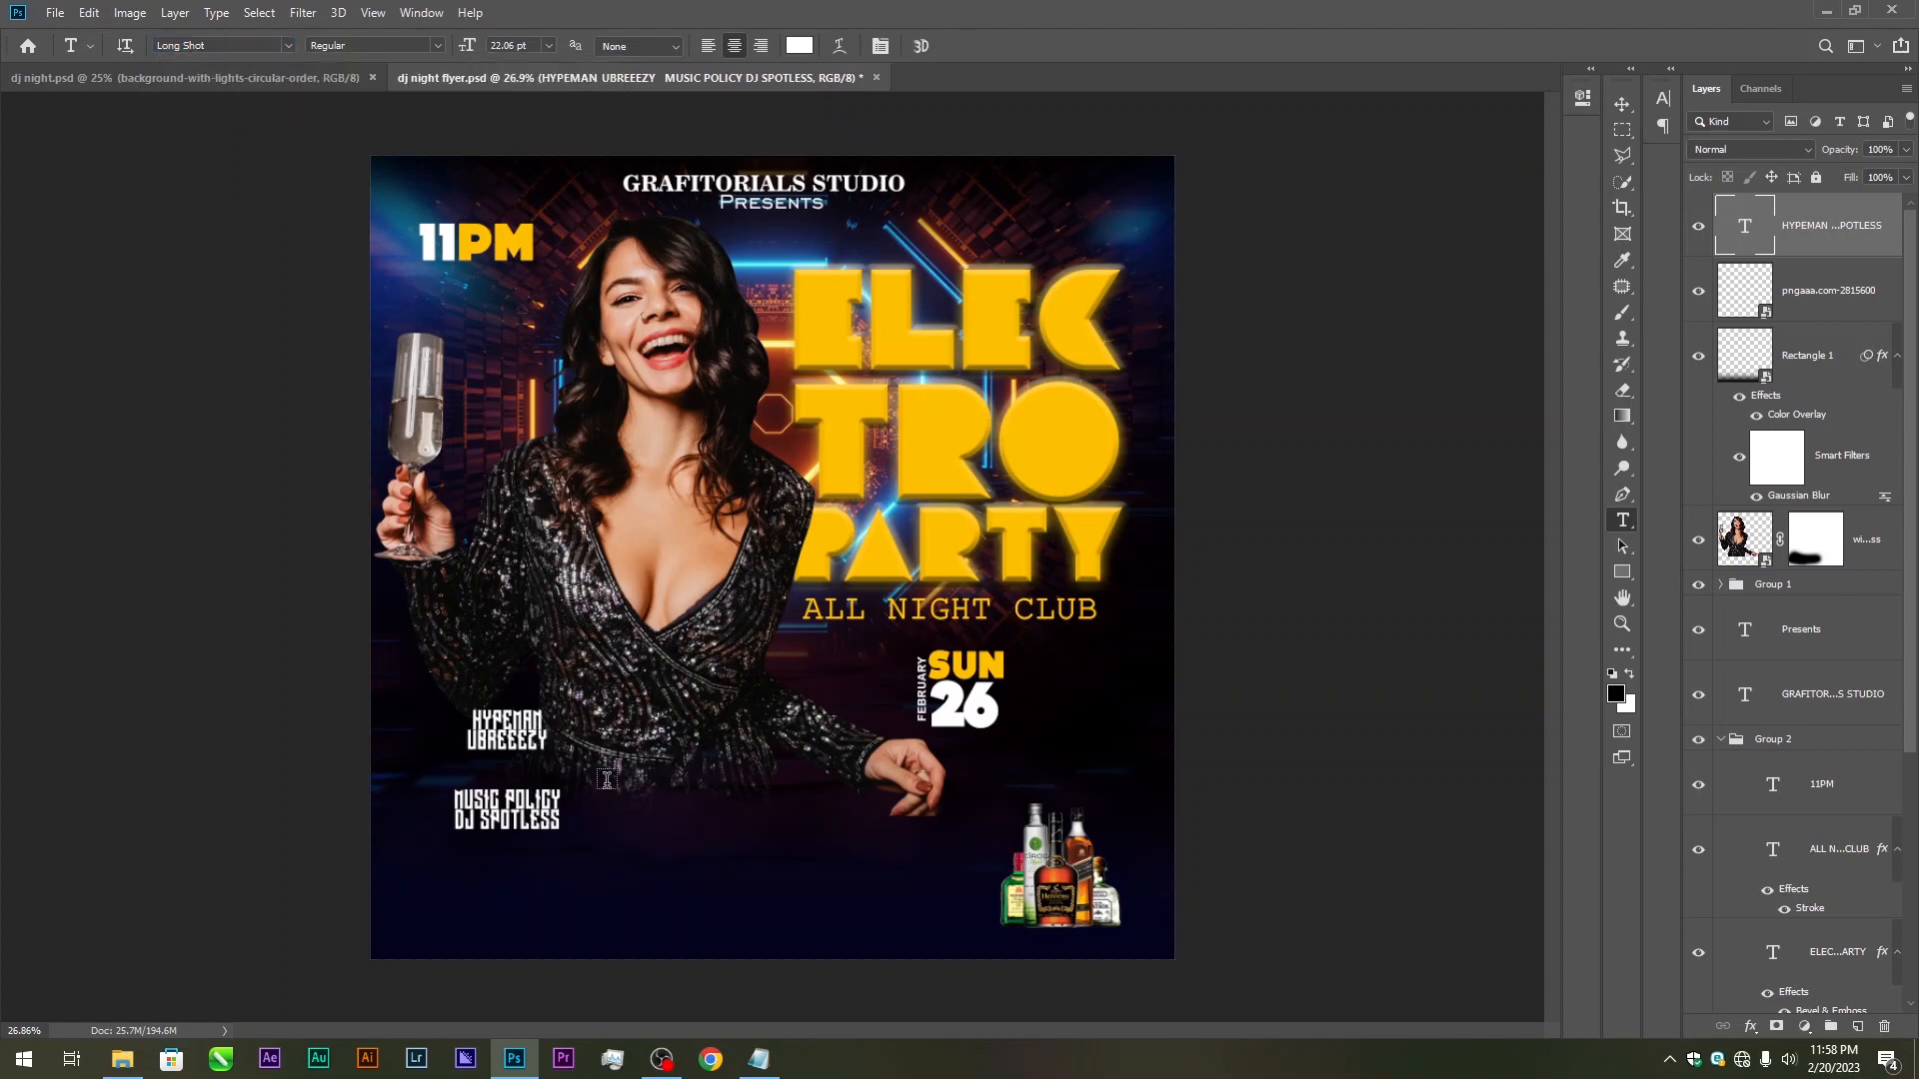
Set the leading of the performer credits text to 20.81 pt
{"action": "scroll", "coordinate": [606, 780], "scroll_direction": "up", "scroll_amount": 2}
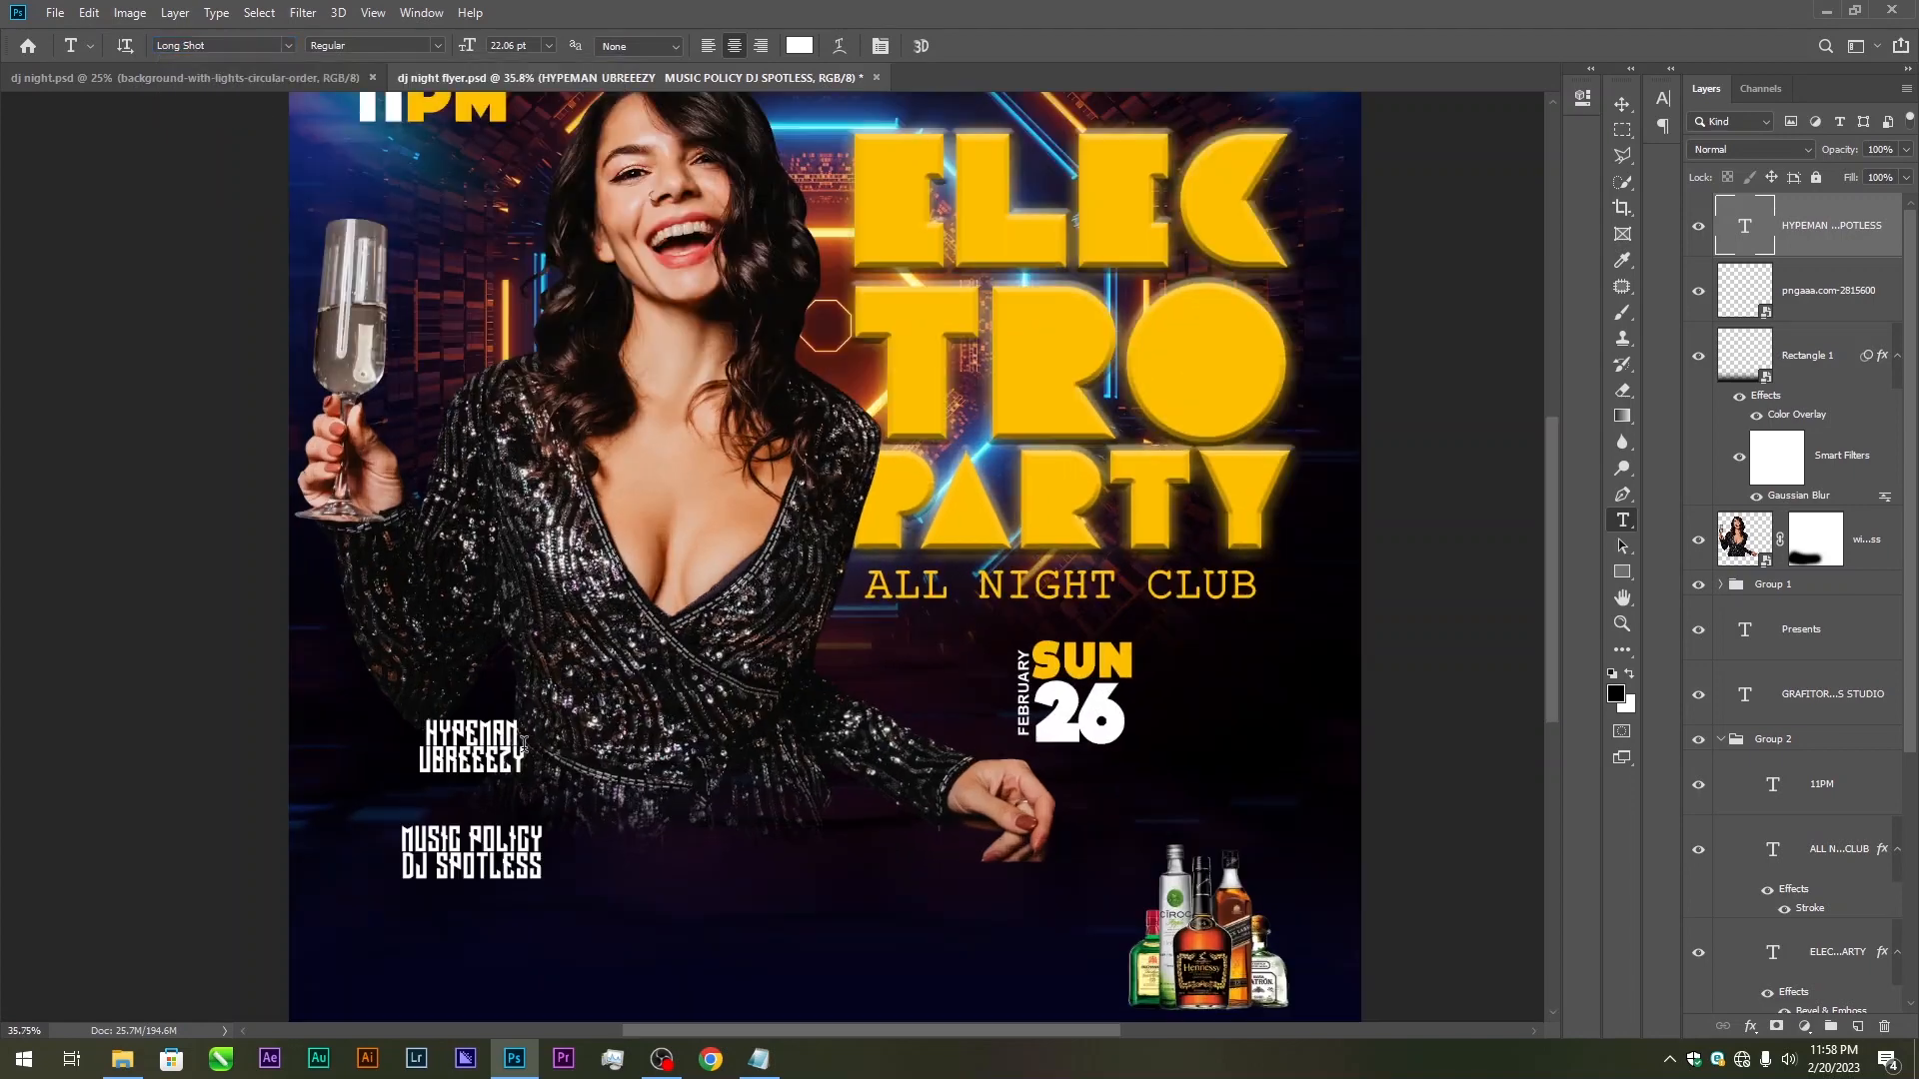
{"action": "left_click", "coordinate": [877, 50]}
{"action": "mouse_move", "coordinate": [1549, 150]}
{"action": "left_mouse_down"}
{"action": "mouse_move", "coordinate": [1594, 150]}
{"action": "mouse_move", "coordinate": [1533, 150]}
{"action": "left_mouse_up"}
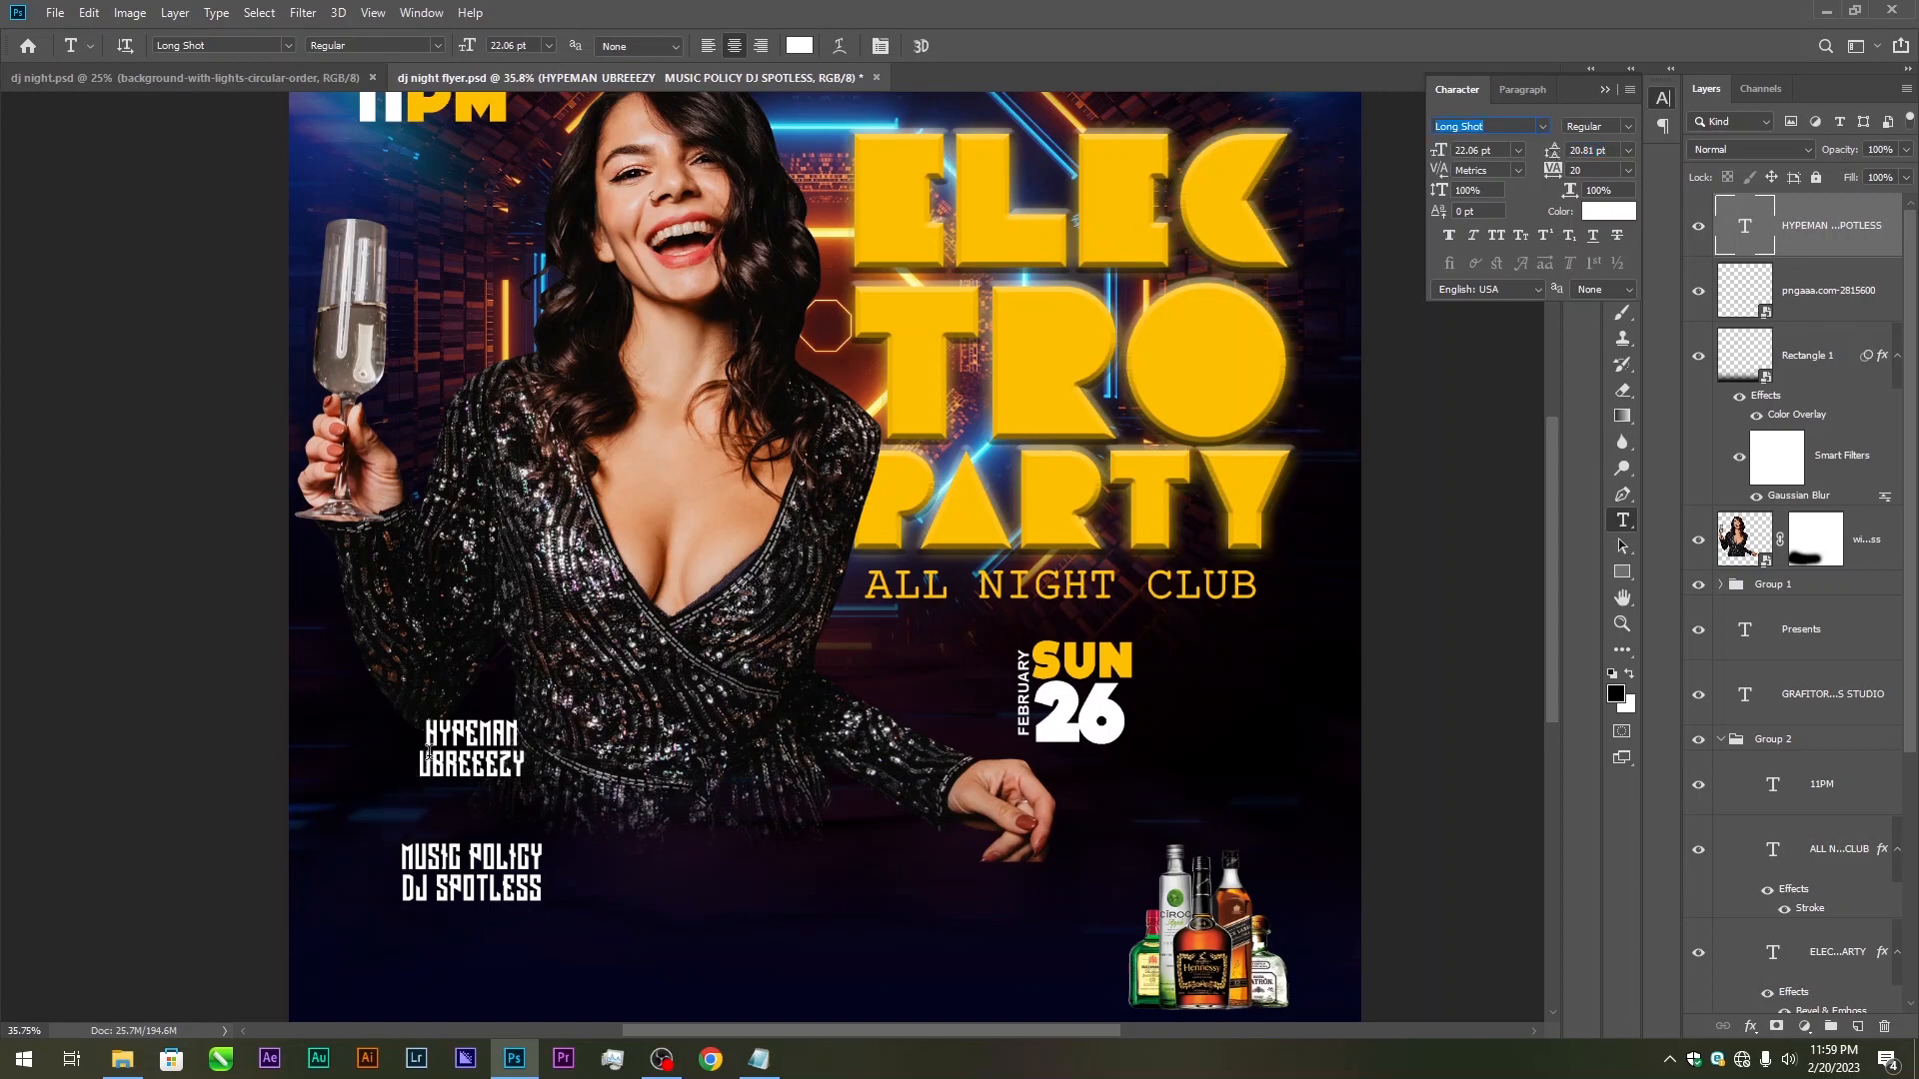
Set the name line under HYPEMAN to a font size of 19.06 pt with 19.81 pt leading
{"action": "left_click_drag", "start_coordinate": [419, 761], "coordinate": [522, 759]}
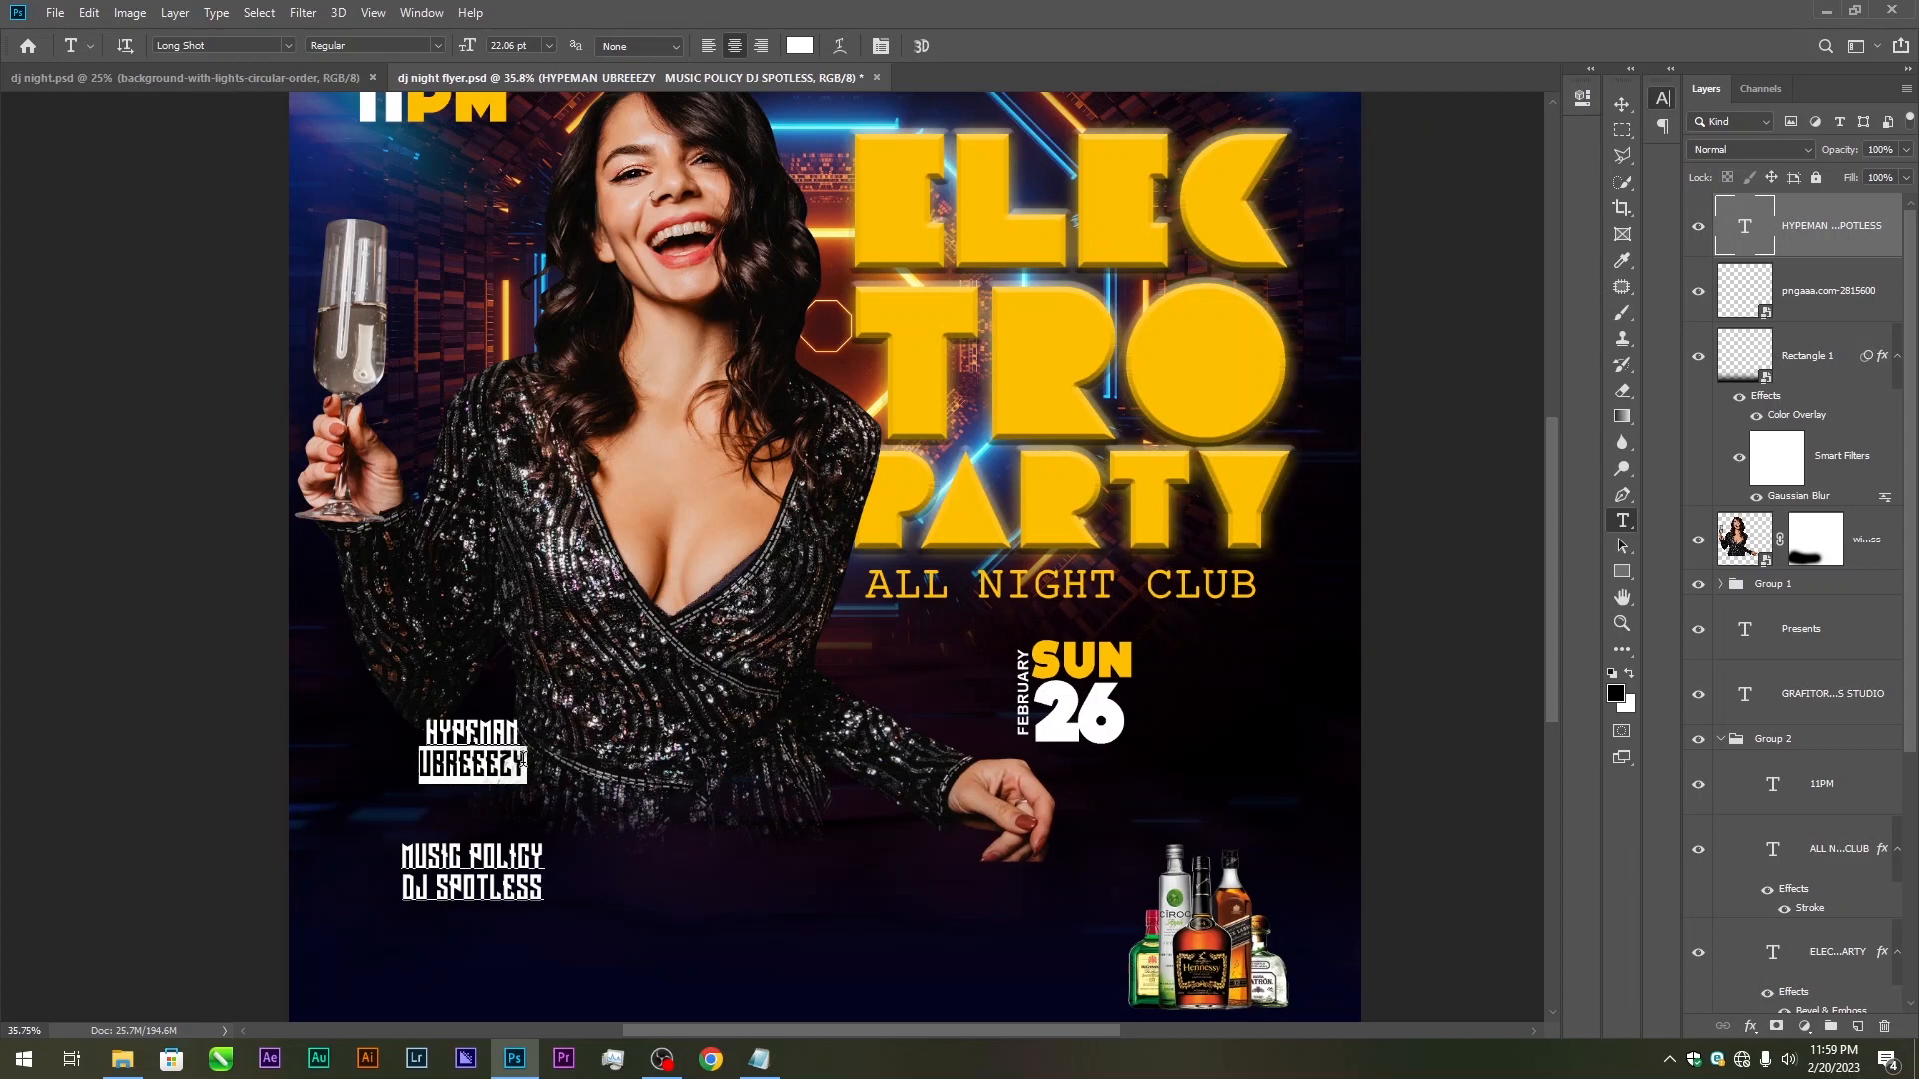
{"action": "left_click", "coordinate": [879, 46]}
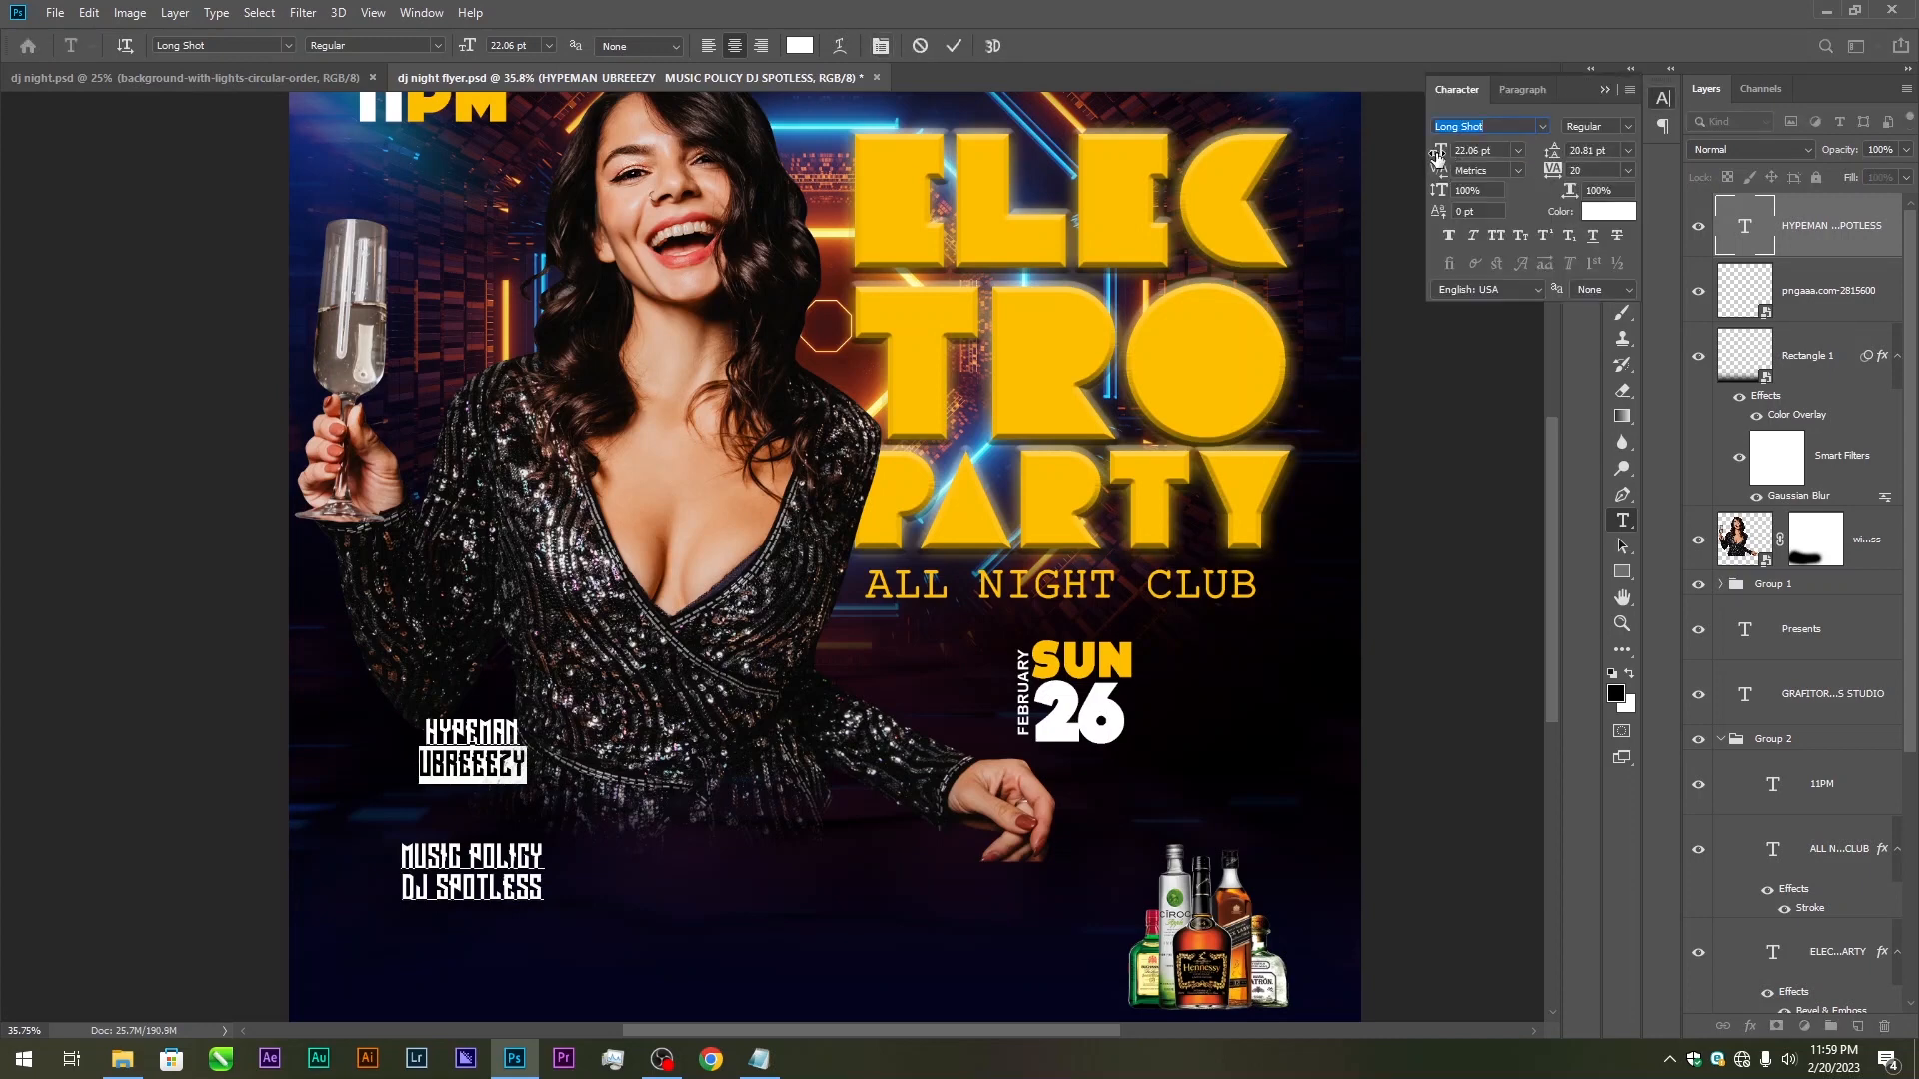
{"action": "left_click_drag", "start_coordinate": [1439, 157], "coordinate": [1551, 157]}
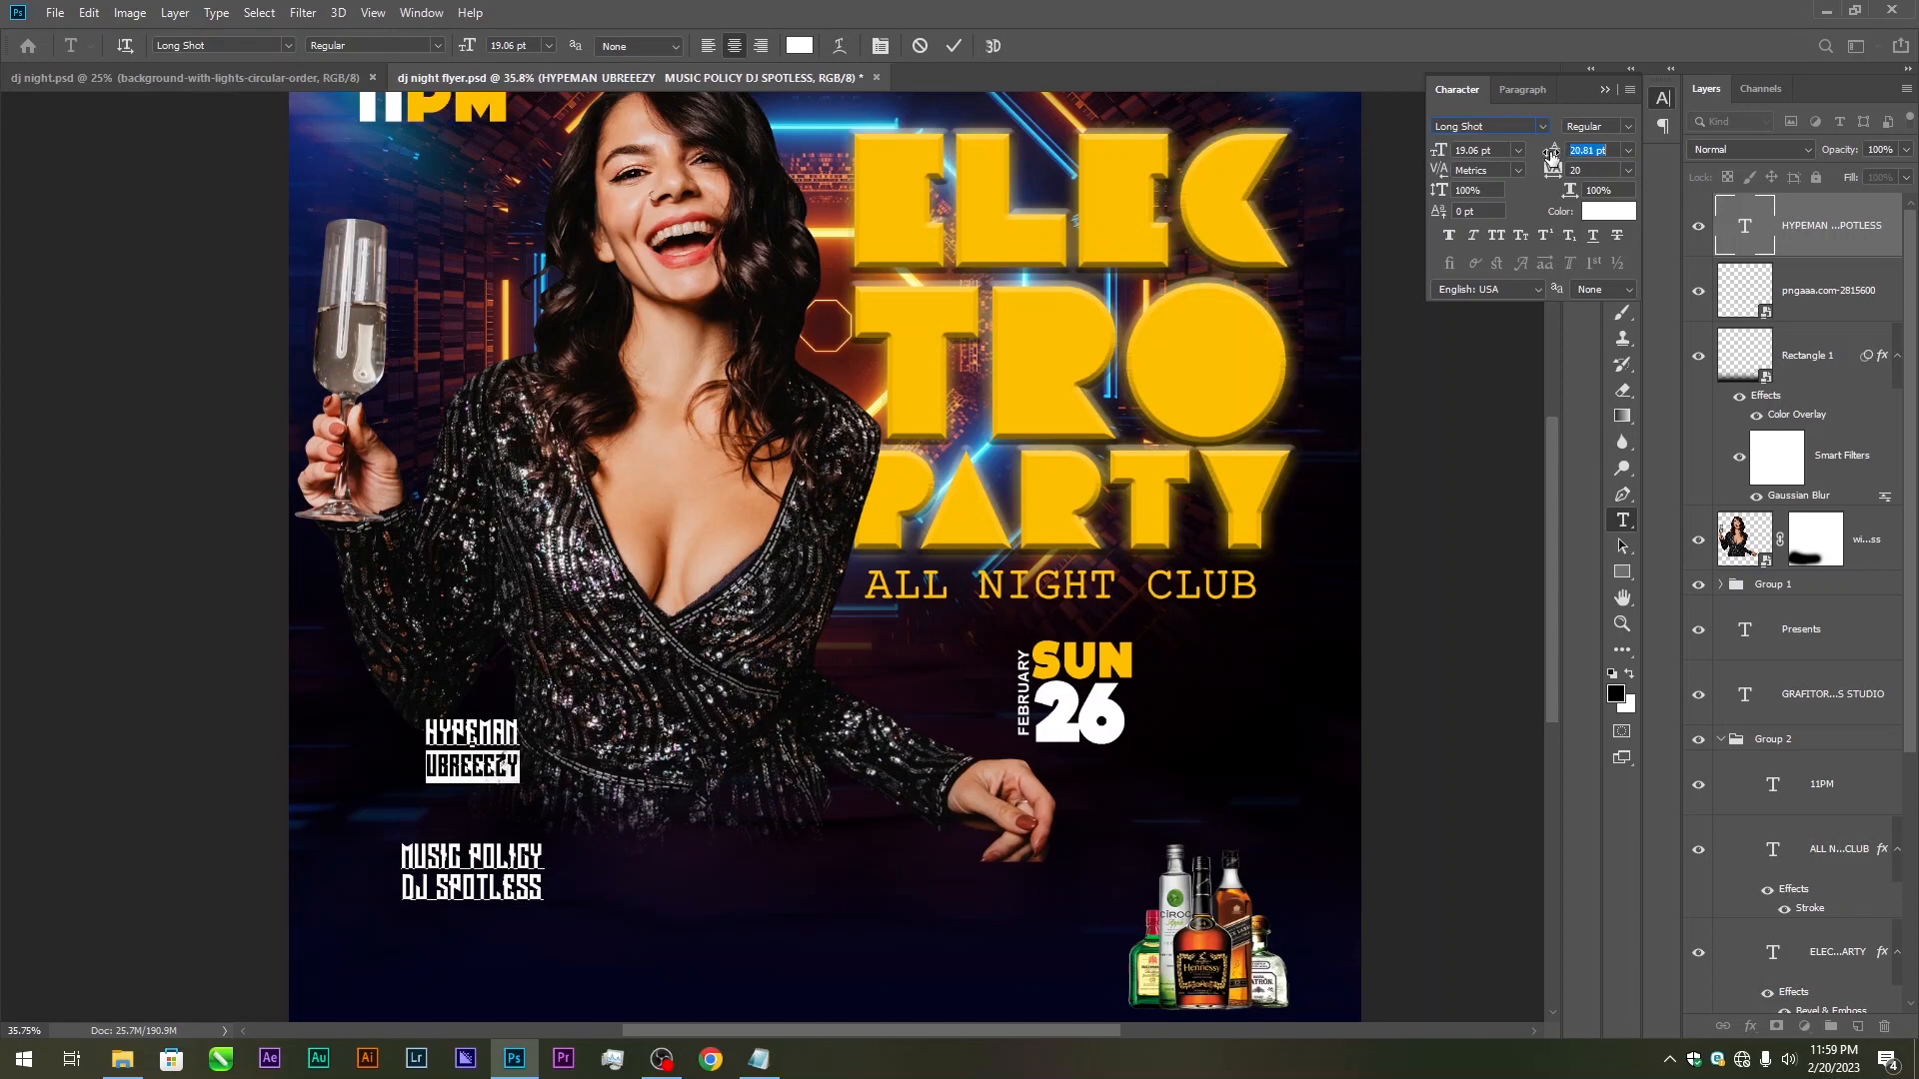
{"action": "left_click_drag", "start_coordinate": [1550, 163], "coordinate": [1548, 163]}
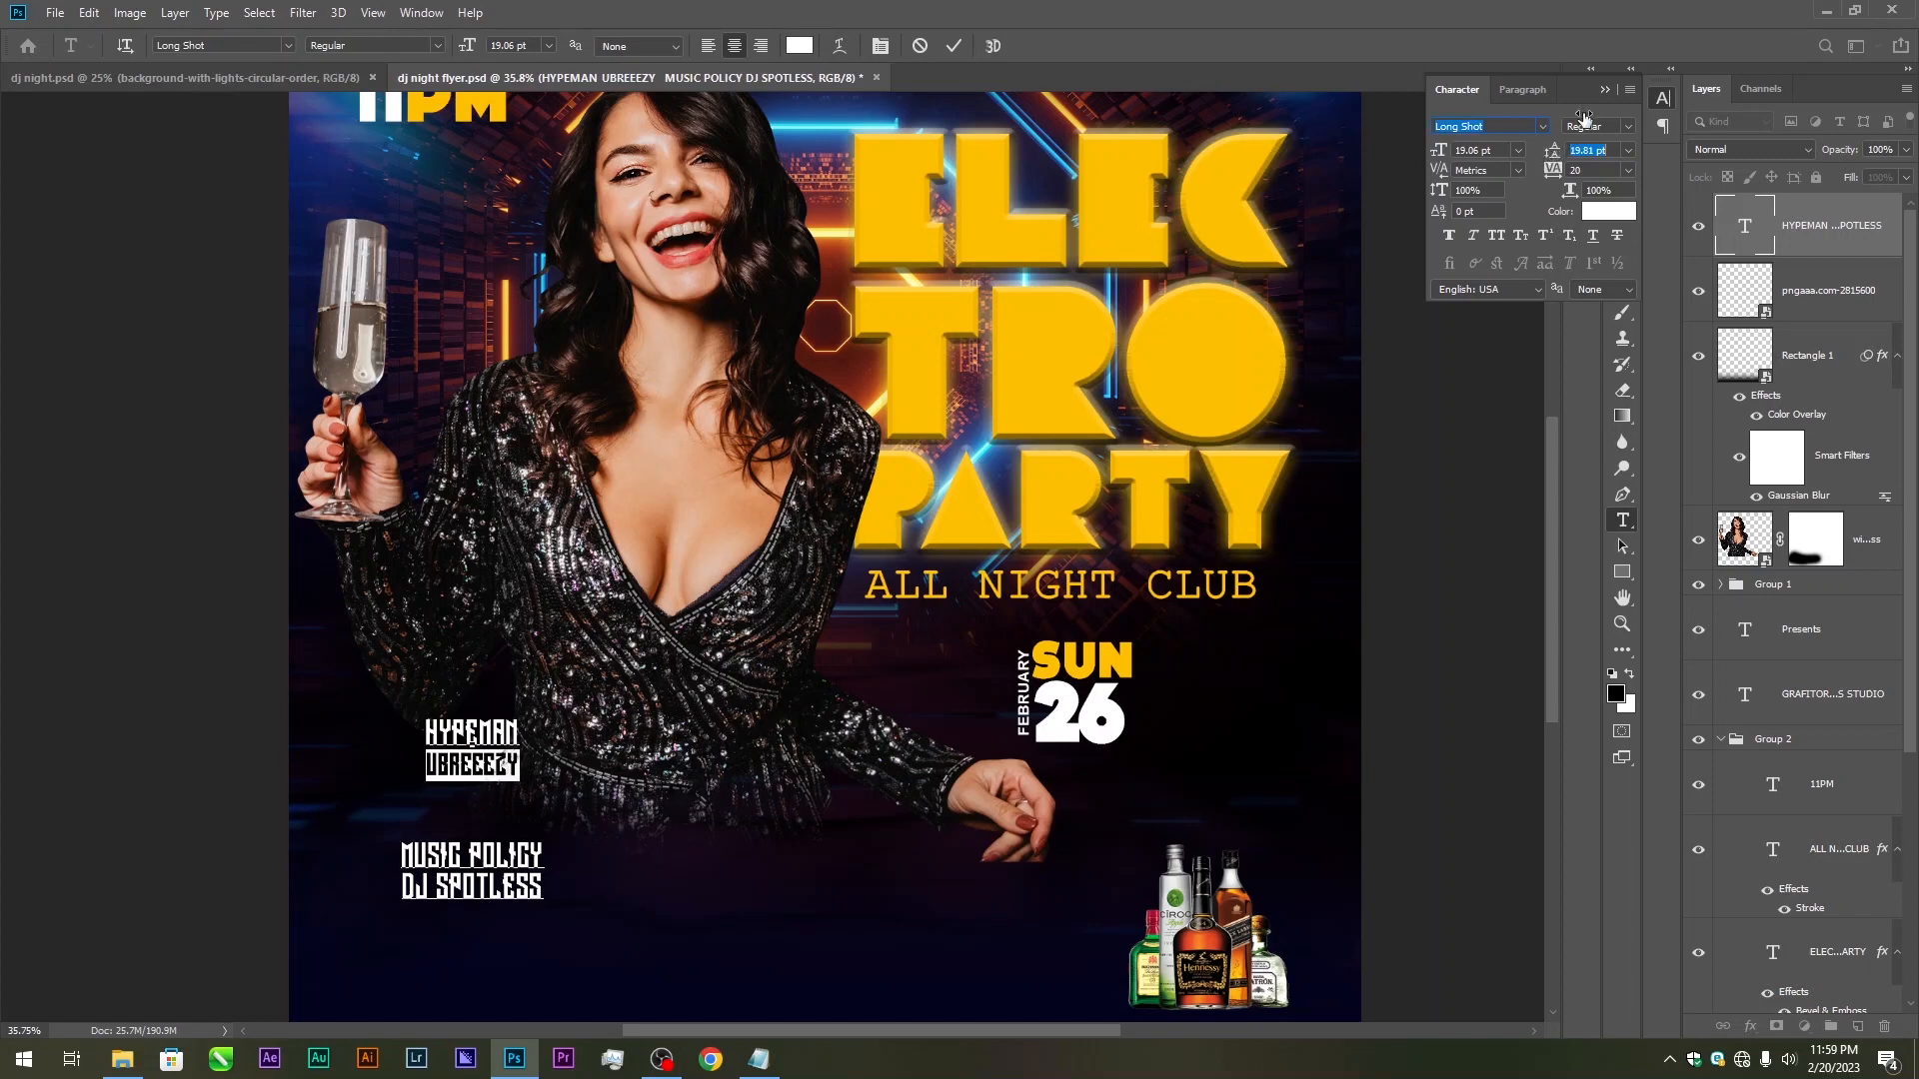
{"action": "left_click", "coordinate": [1606, 90]}
{"action": "left_click", "coordinate": [1621, 101]}
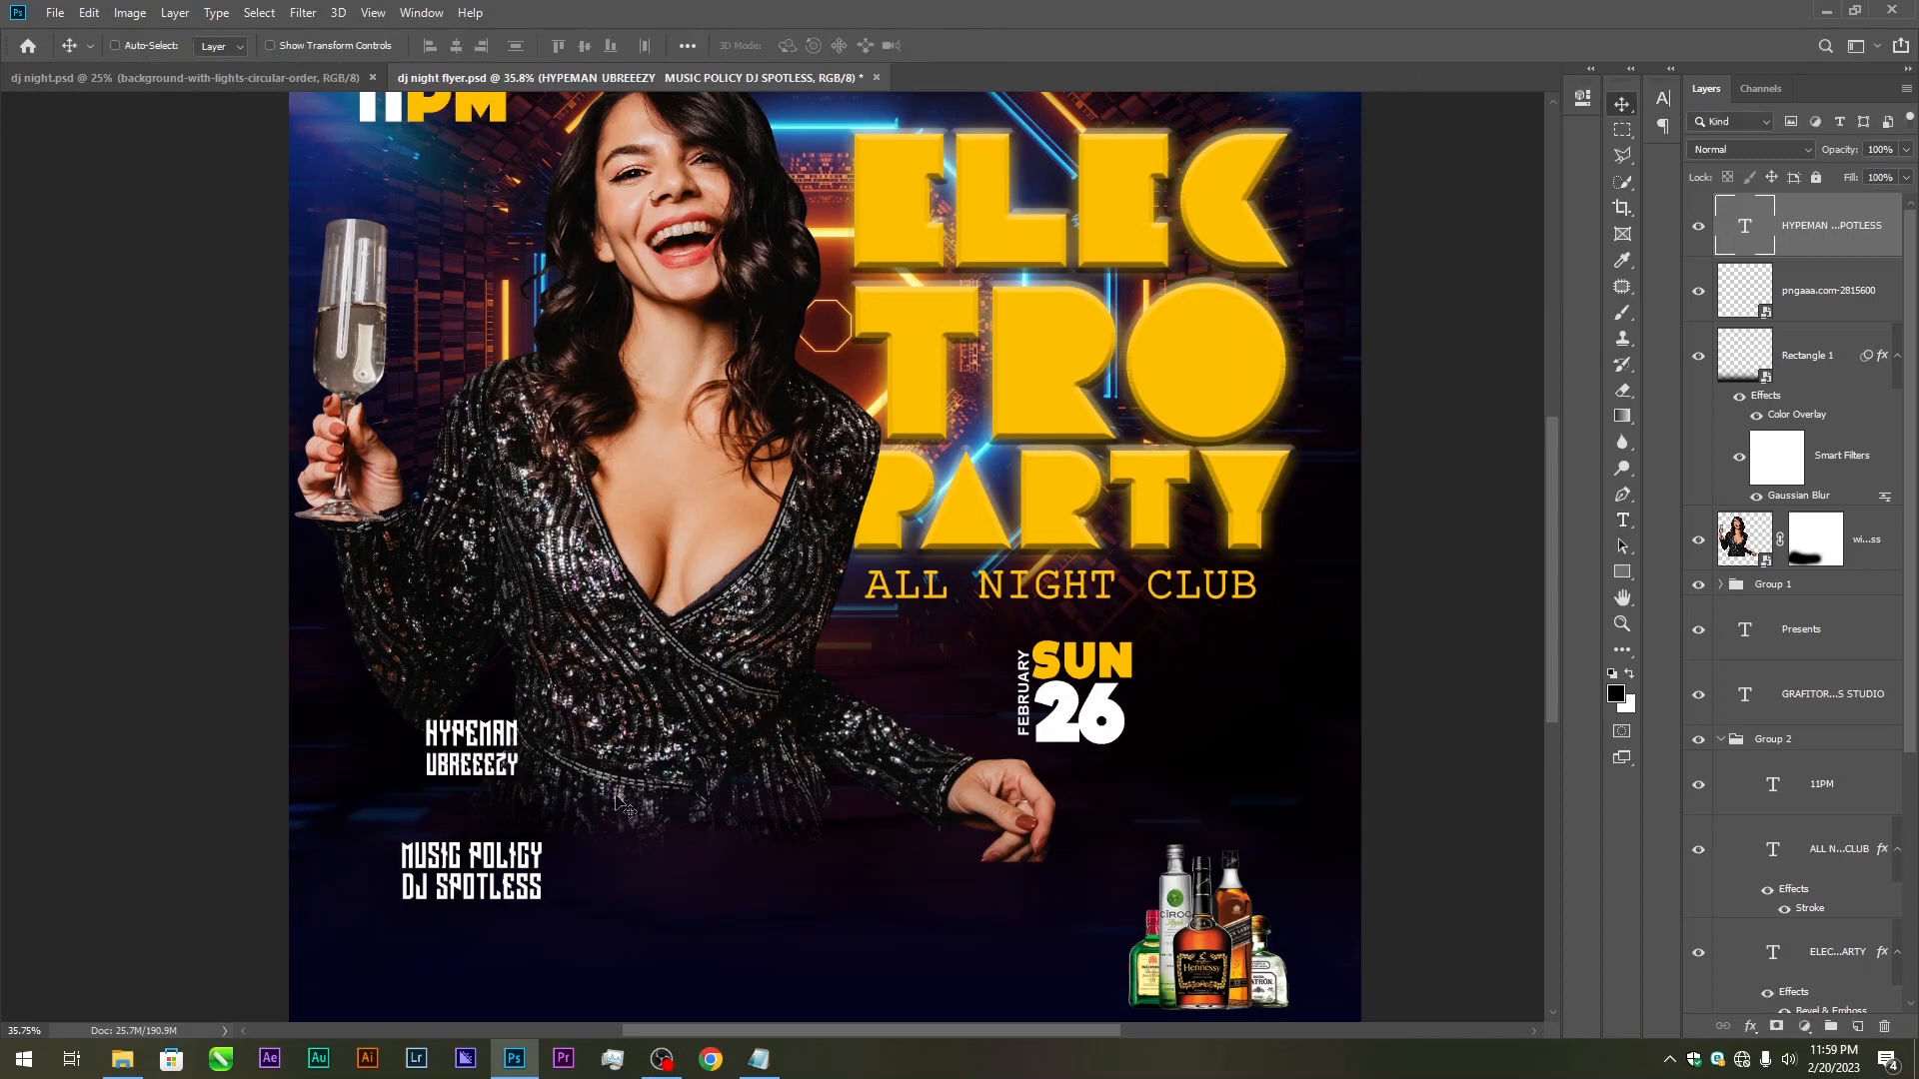
Left-align the performer credits text and move it up and left near the flyer's left edge
{"action": "scroll", "coordinate": [496, 776], "scroll_direction": "down", "scroll_amount": 3}
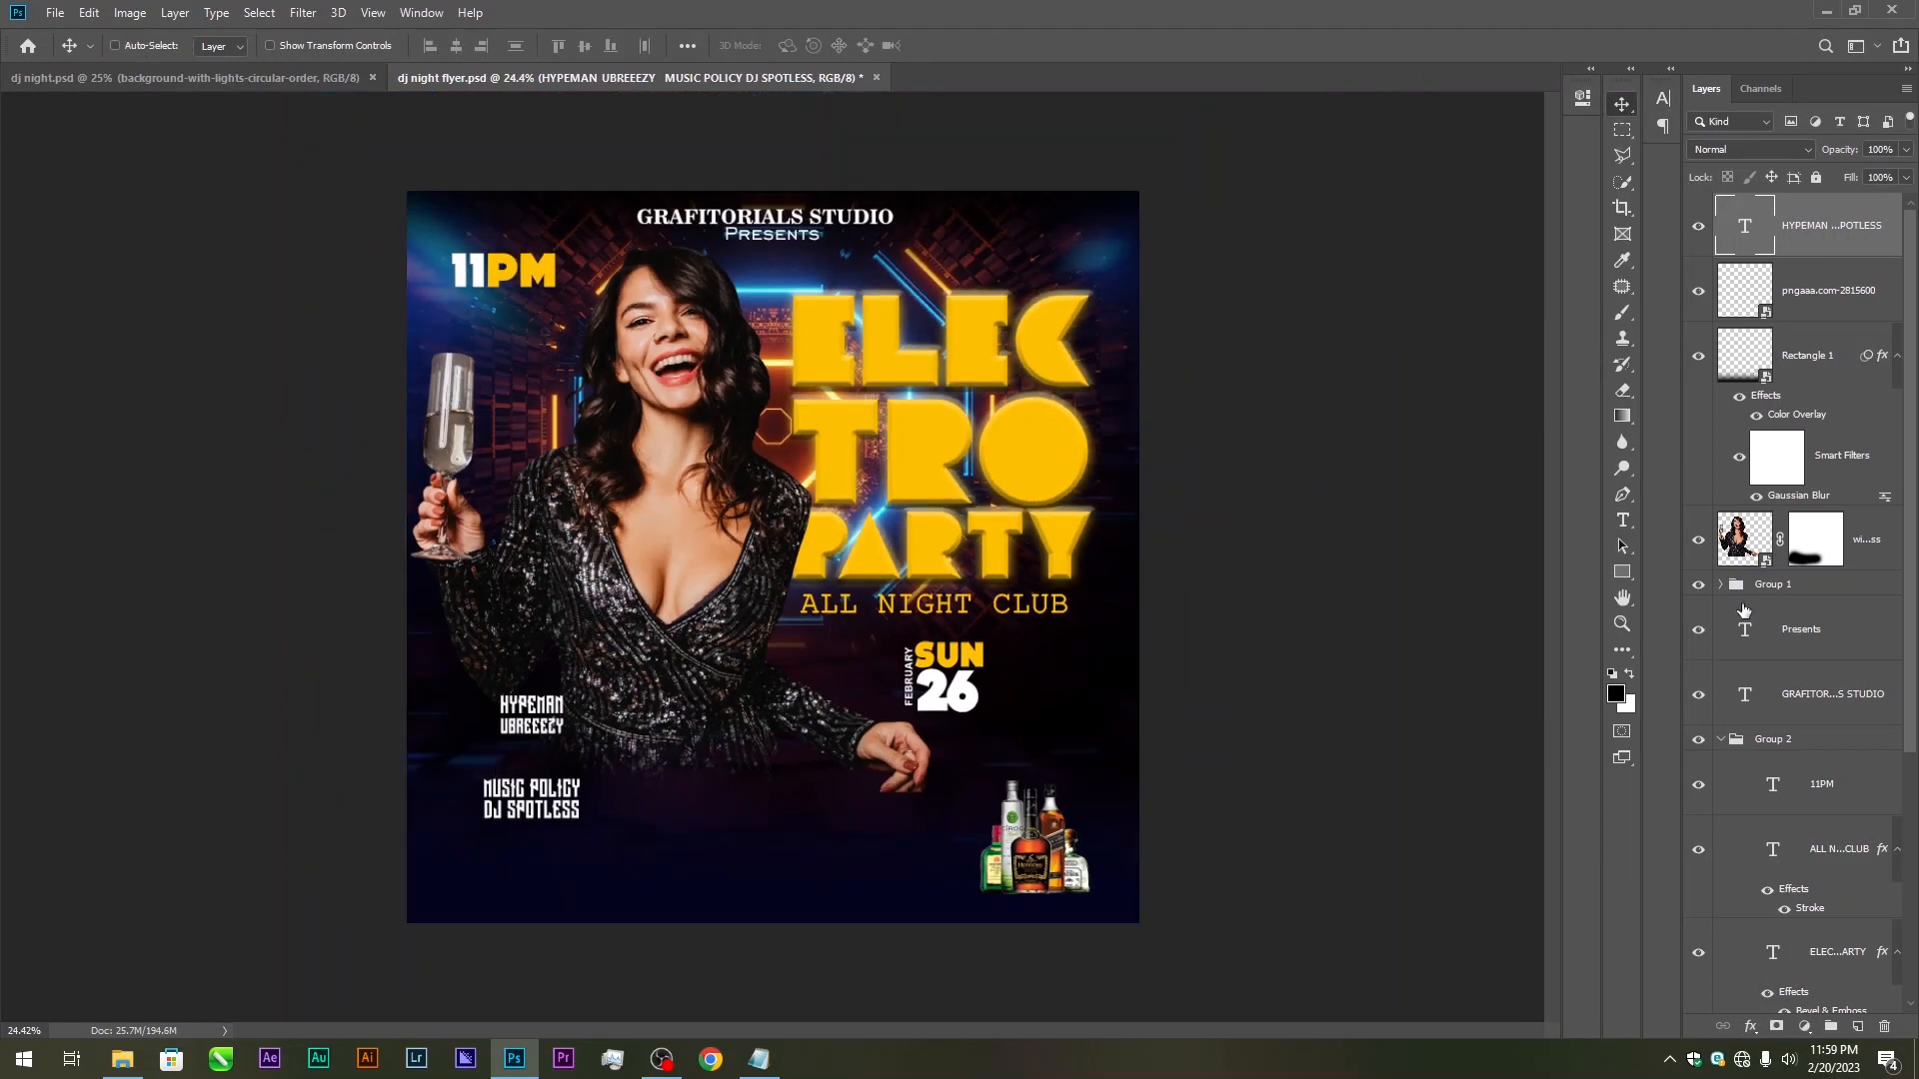
{"action": "left_click", "coordinate": [1623, 519]}
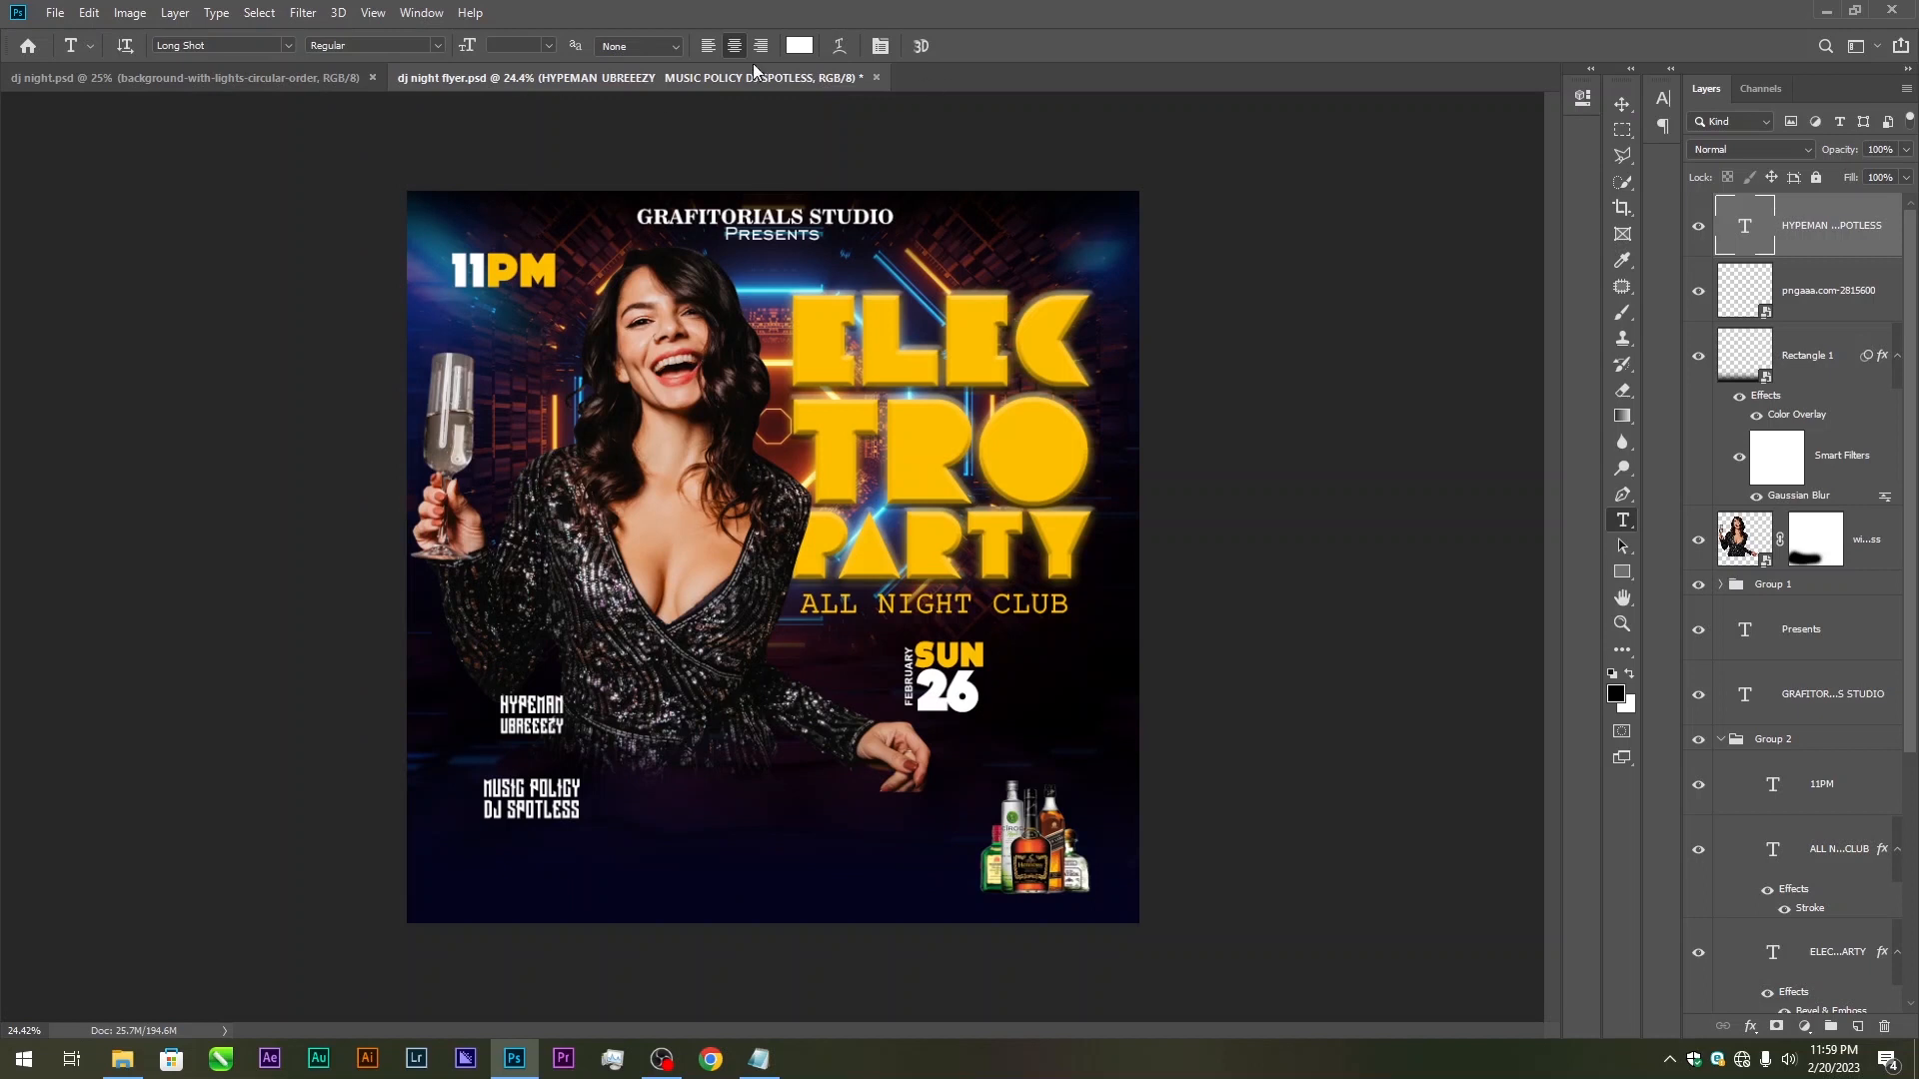
{"action": "left_click", "coordinate": [707, 46]}
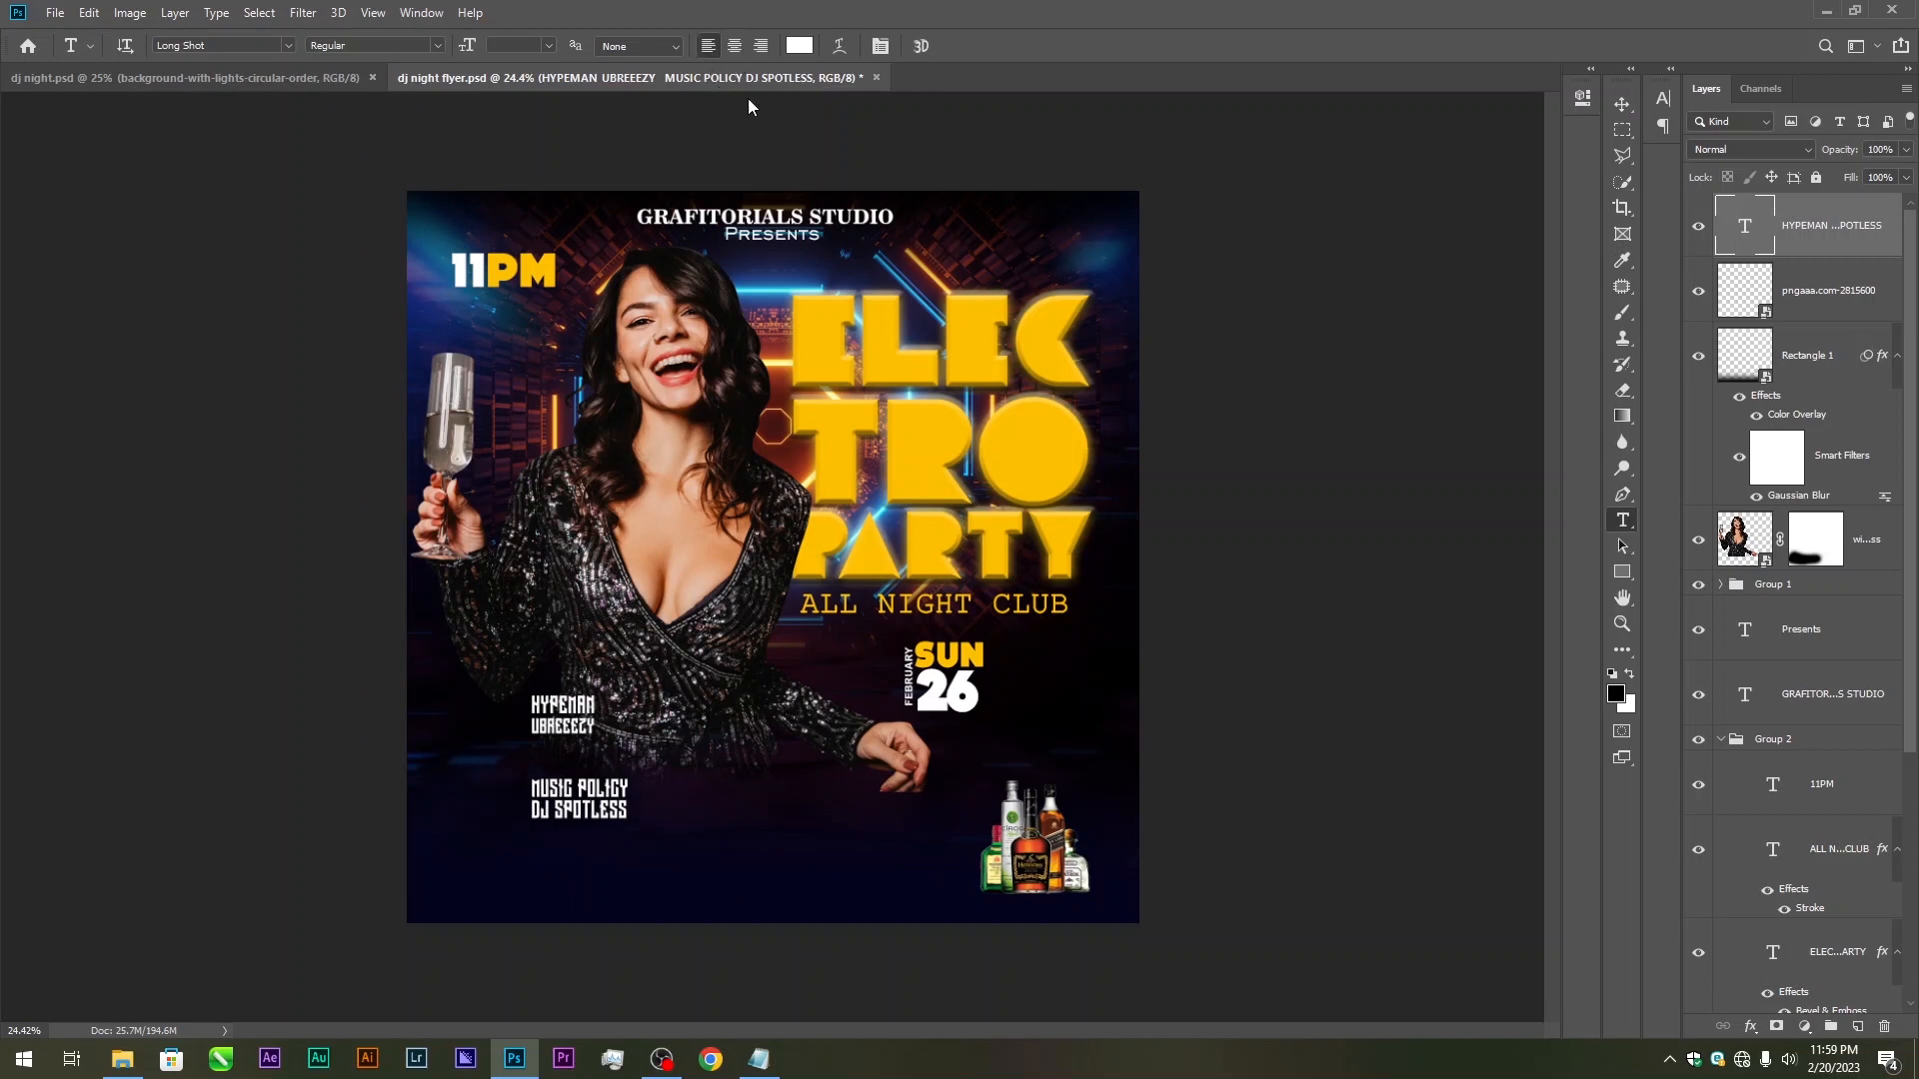
{"action": "left_click", "coordinate": [1620, 102]}
{"action": "left_click_drag", "start_coordinate": [501, 765], "coordinate": [472, 734]}
Draw a thin rectangle about 509 by 15 px between the HYPEMAN and MUSIC POLICY credits and fill it red
{"action": "scroll", "coordinate": [525, 767], "scroll_direction": "up", "scroll_amount": 1}
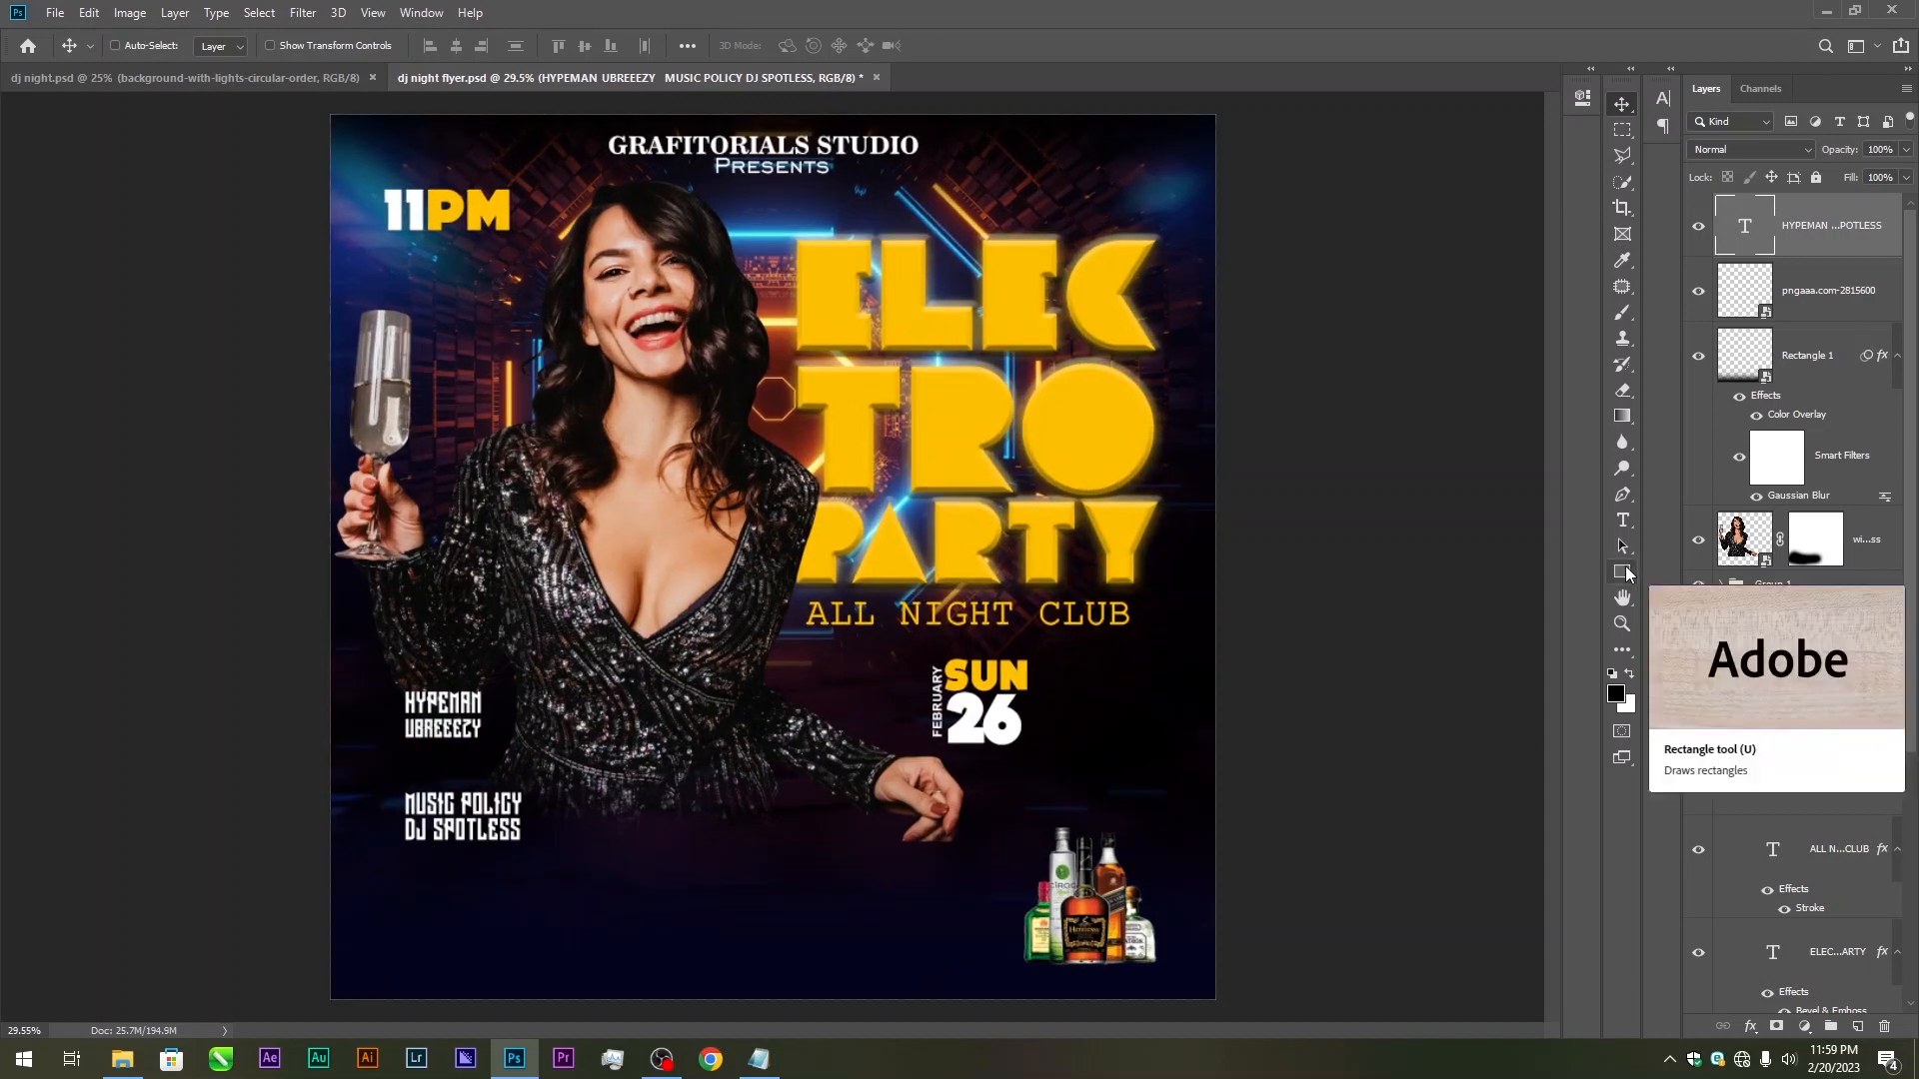
{"action": "left_click", "coordinate": [1625, 565]}
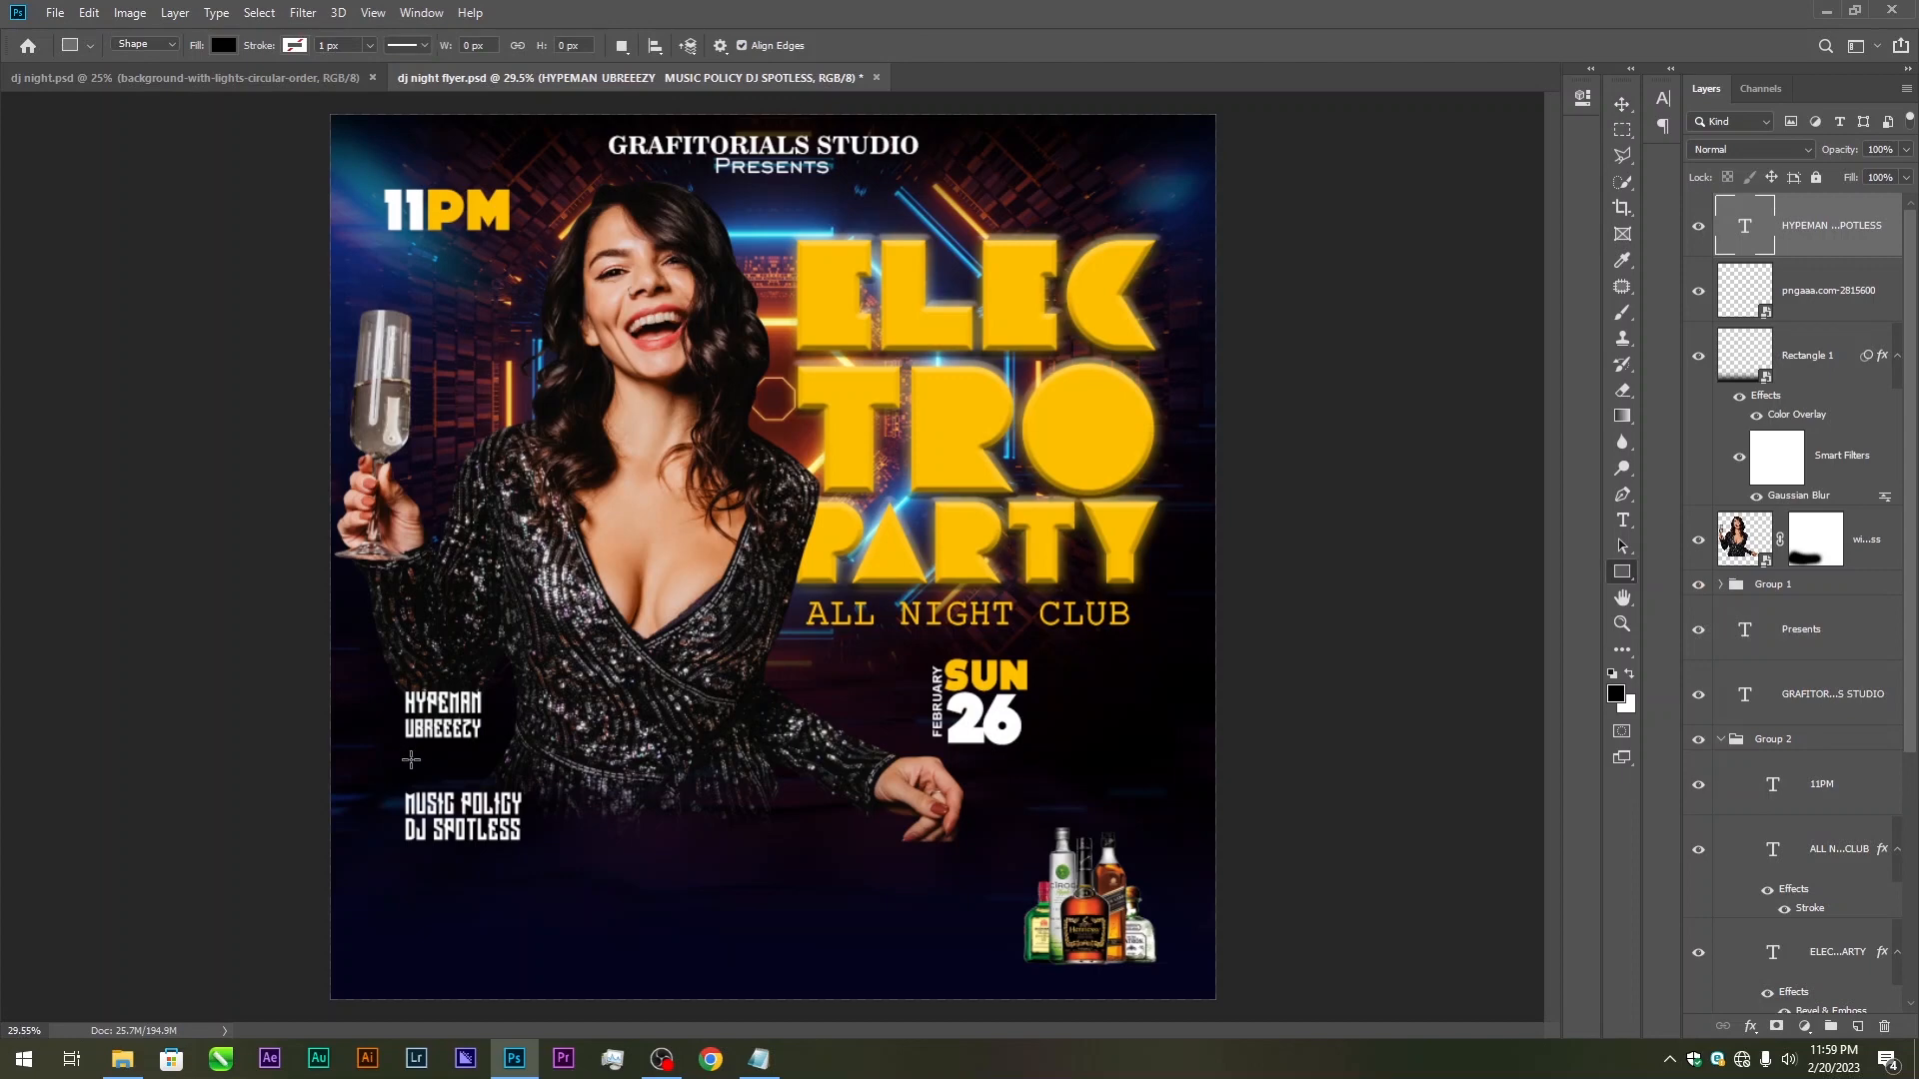
{"action": "left_click_drag", "start_coordinate": [410, 759], "coordinate": [553, 763]}
{"action": "left_click", "coordinate": [1299, 216]}
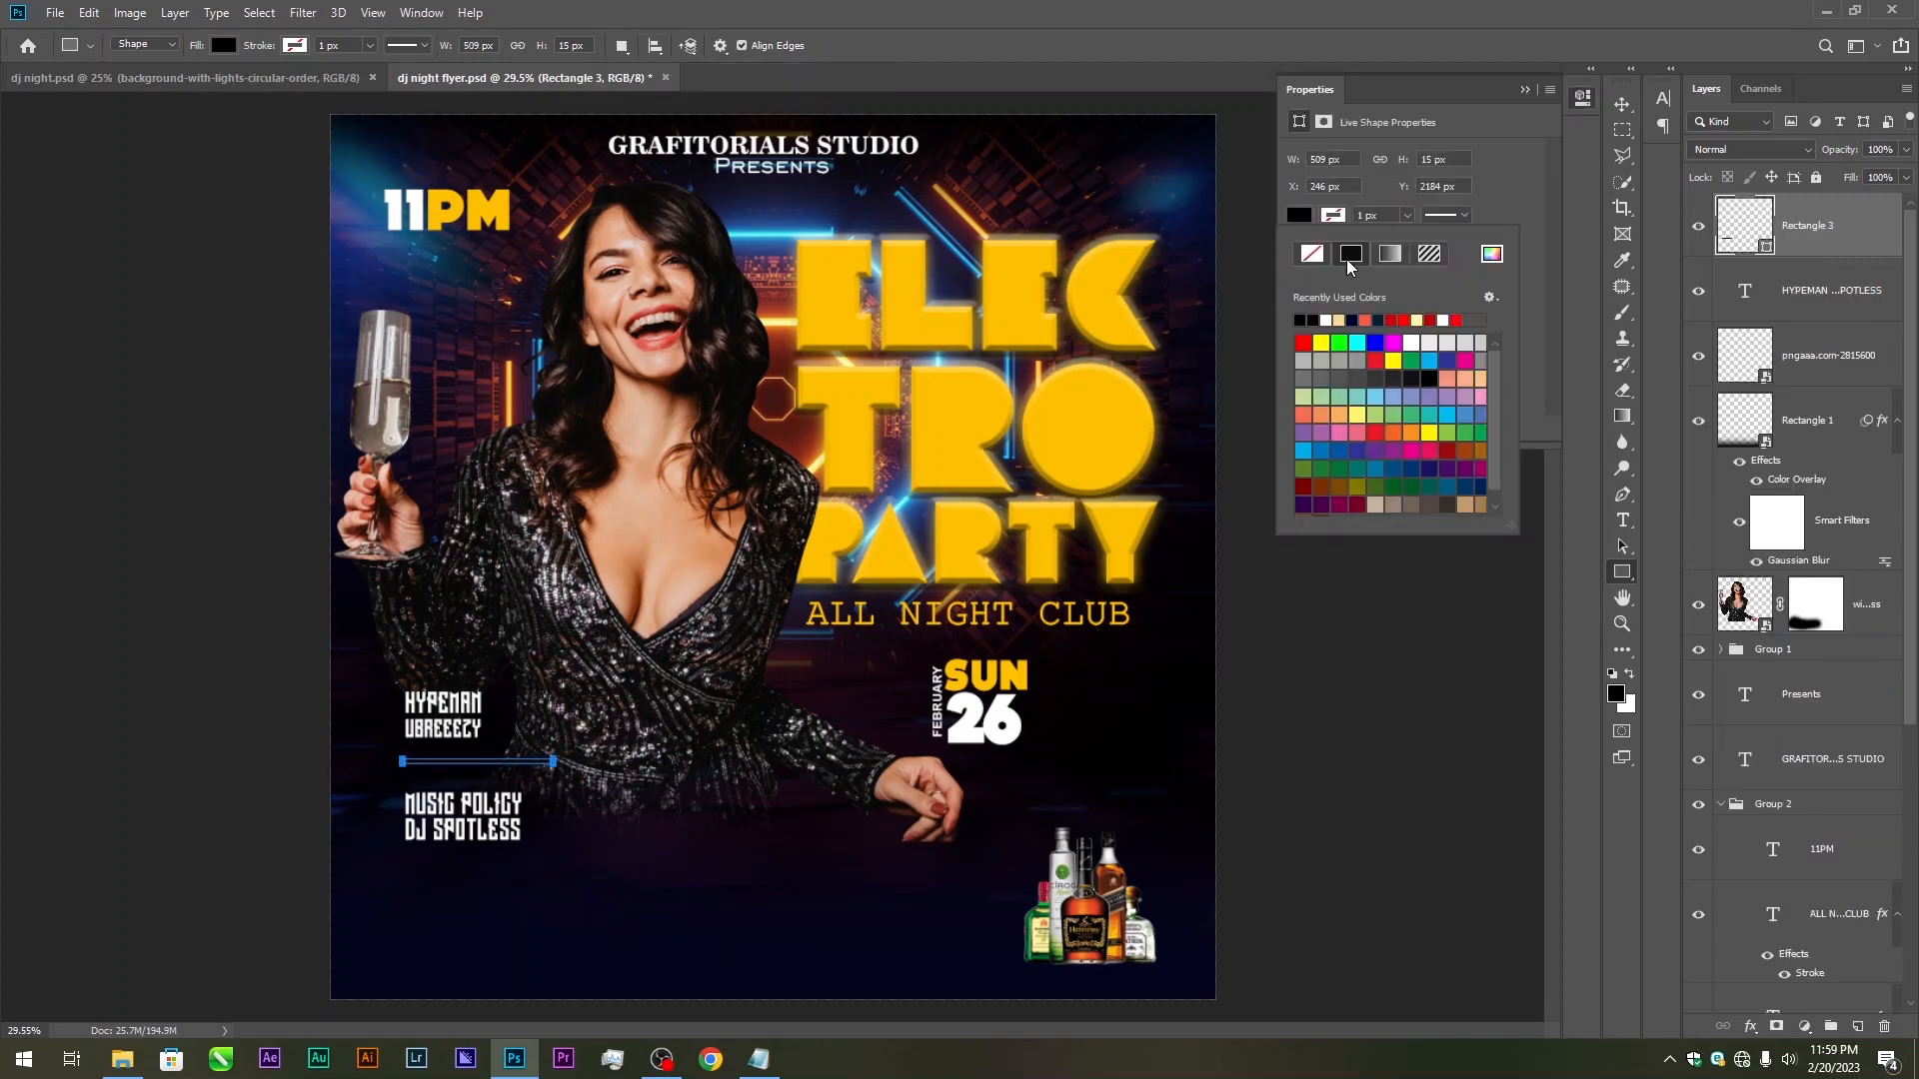
{"action": "left_click", "coordinate": [1456, 320]}
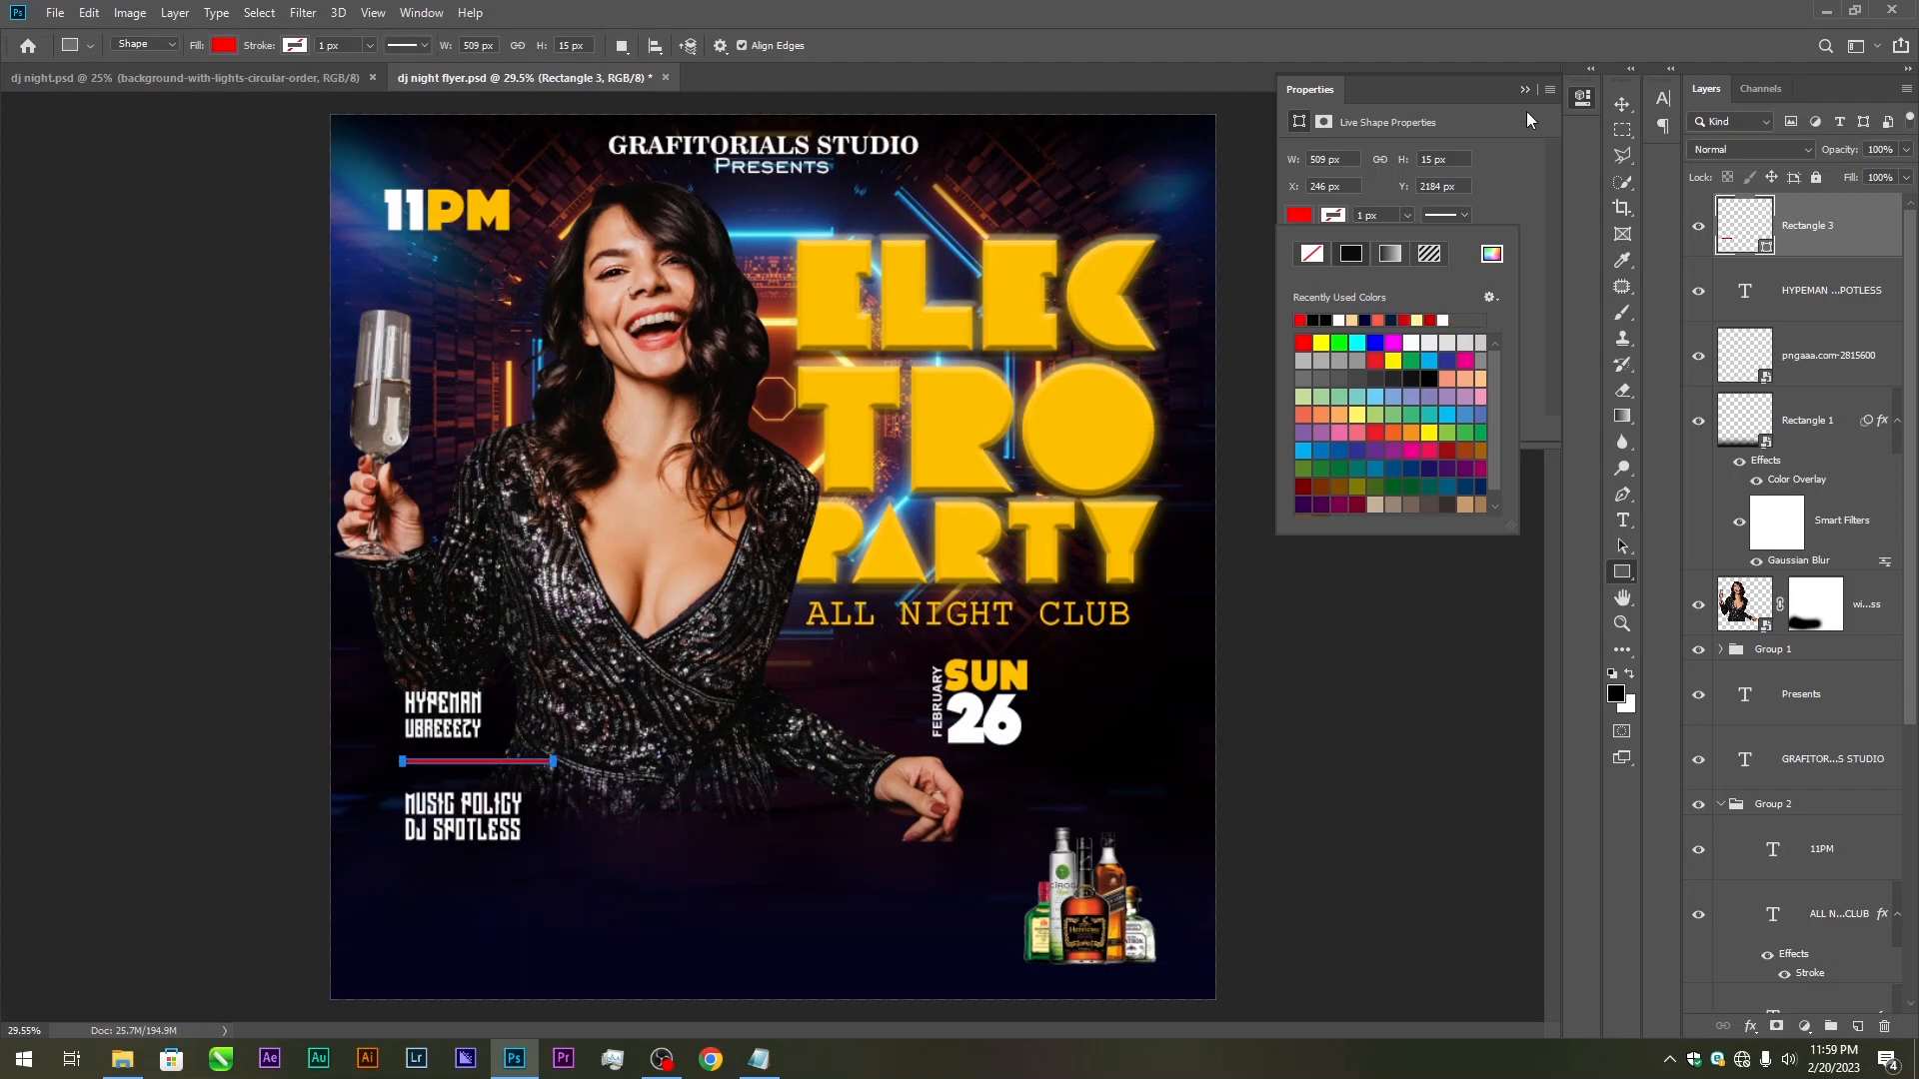
{"action": "left_click", "coordinate": [1521, 84]}
{"action": "left_click", "coordinate": [1622, 104]}
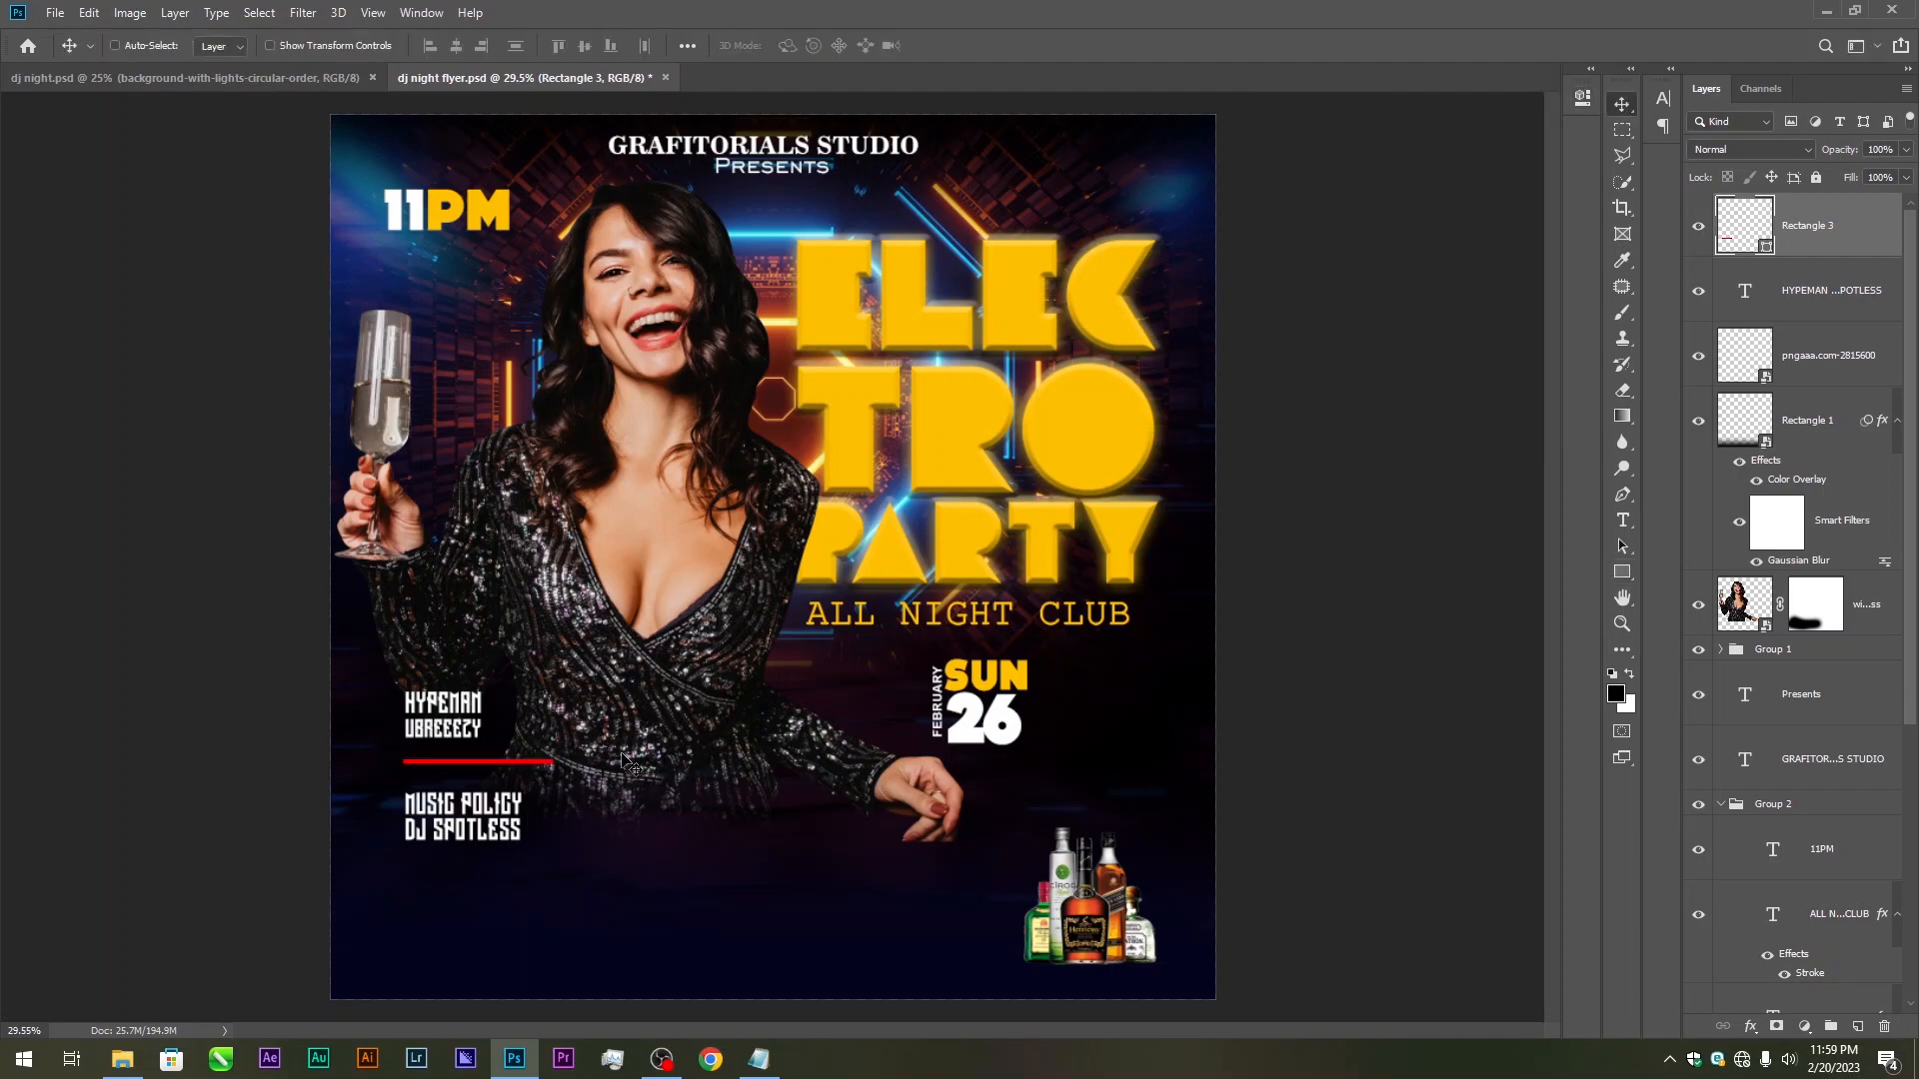
Group the red rectangle layer together with the performer credits text layer
{"action": "scroll", "coordinate": [549, 747], "scroll_direction": "down", "scroll_amount": 2}
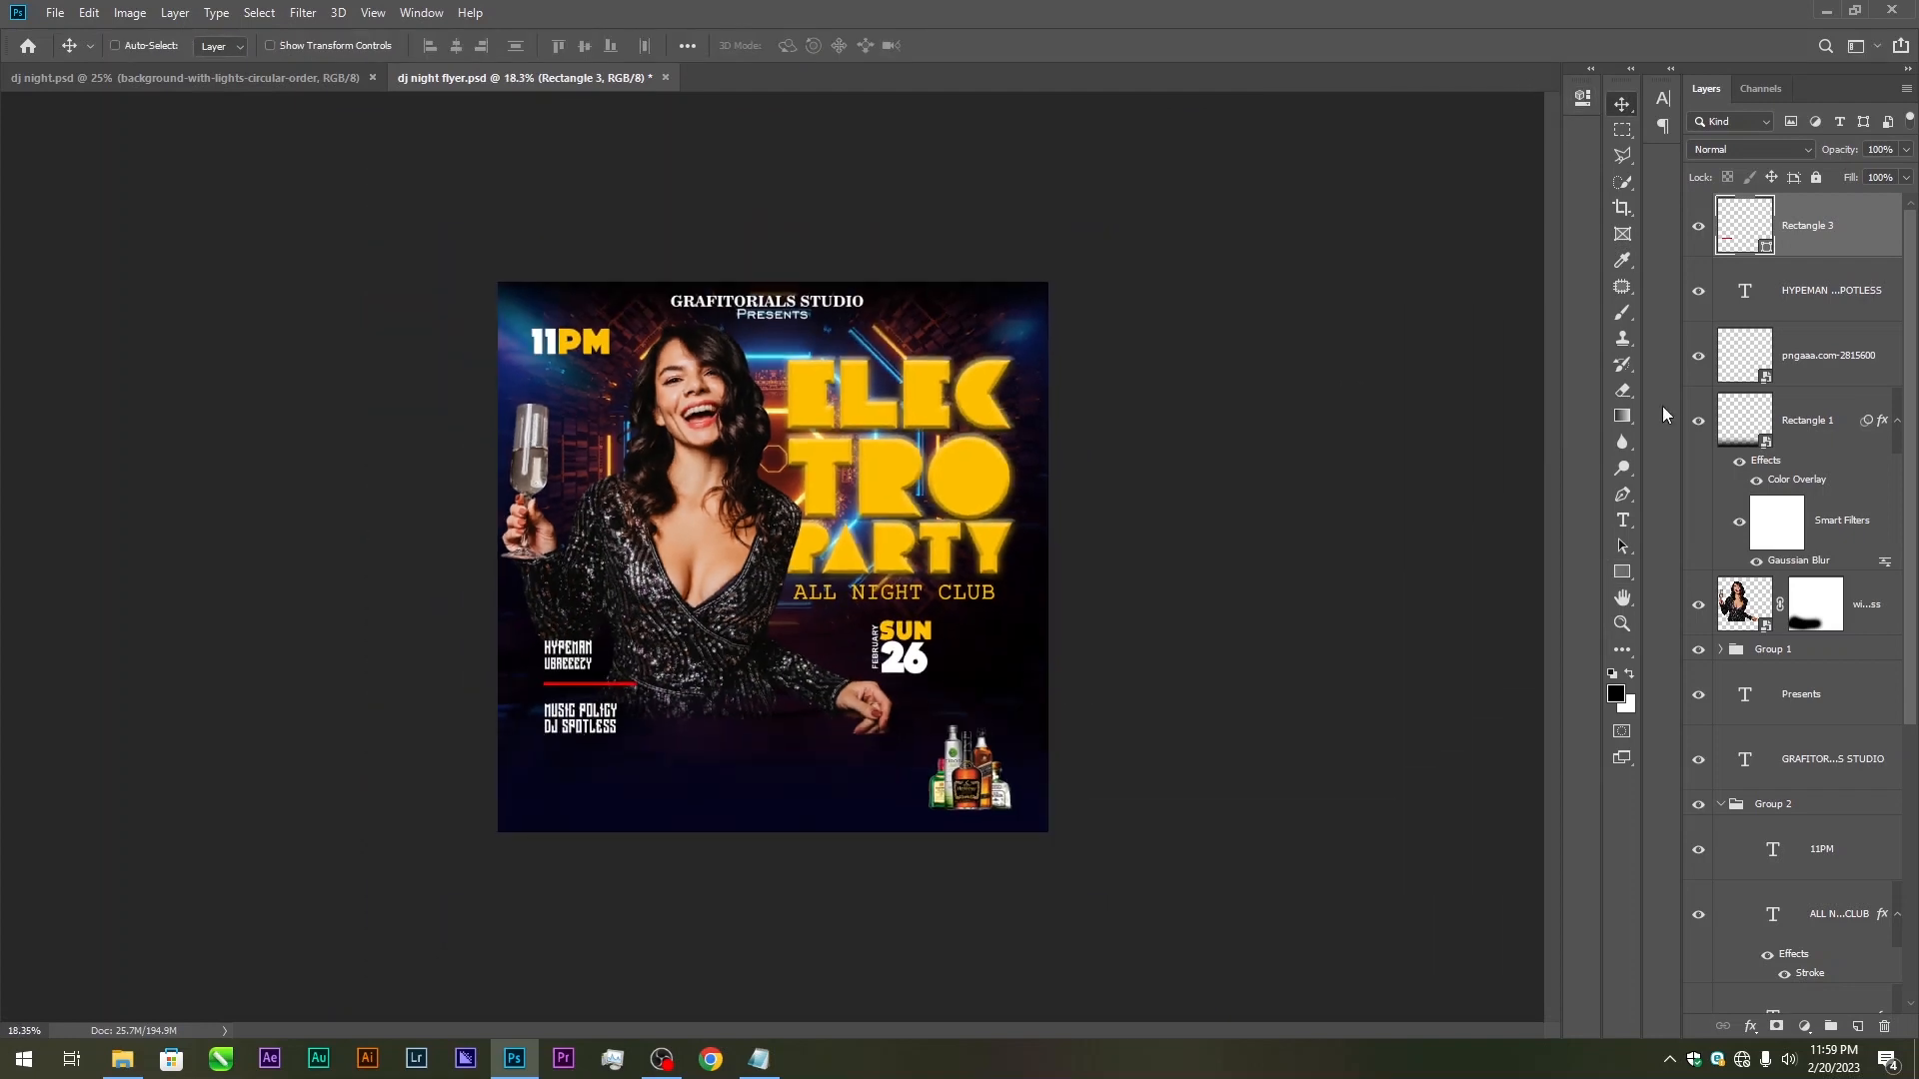
{"action": "key", "text": "ctrl"}
{"action": "left_click", "coordinate": [1841, 311]}
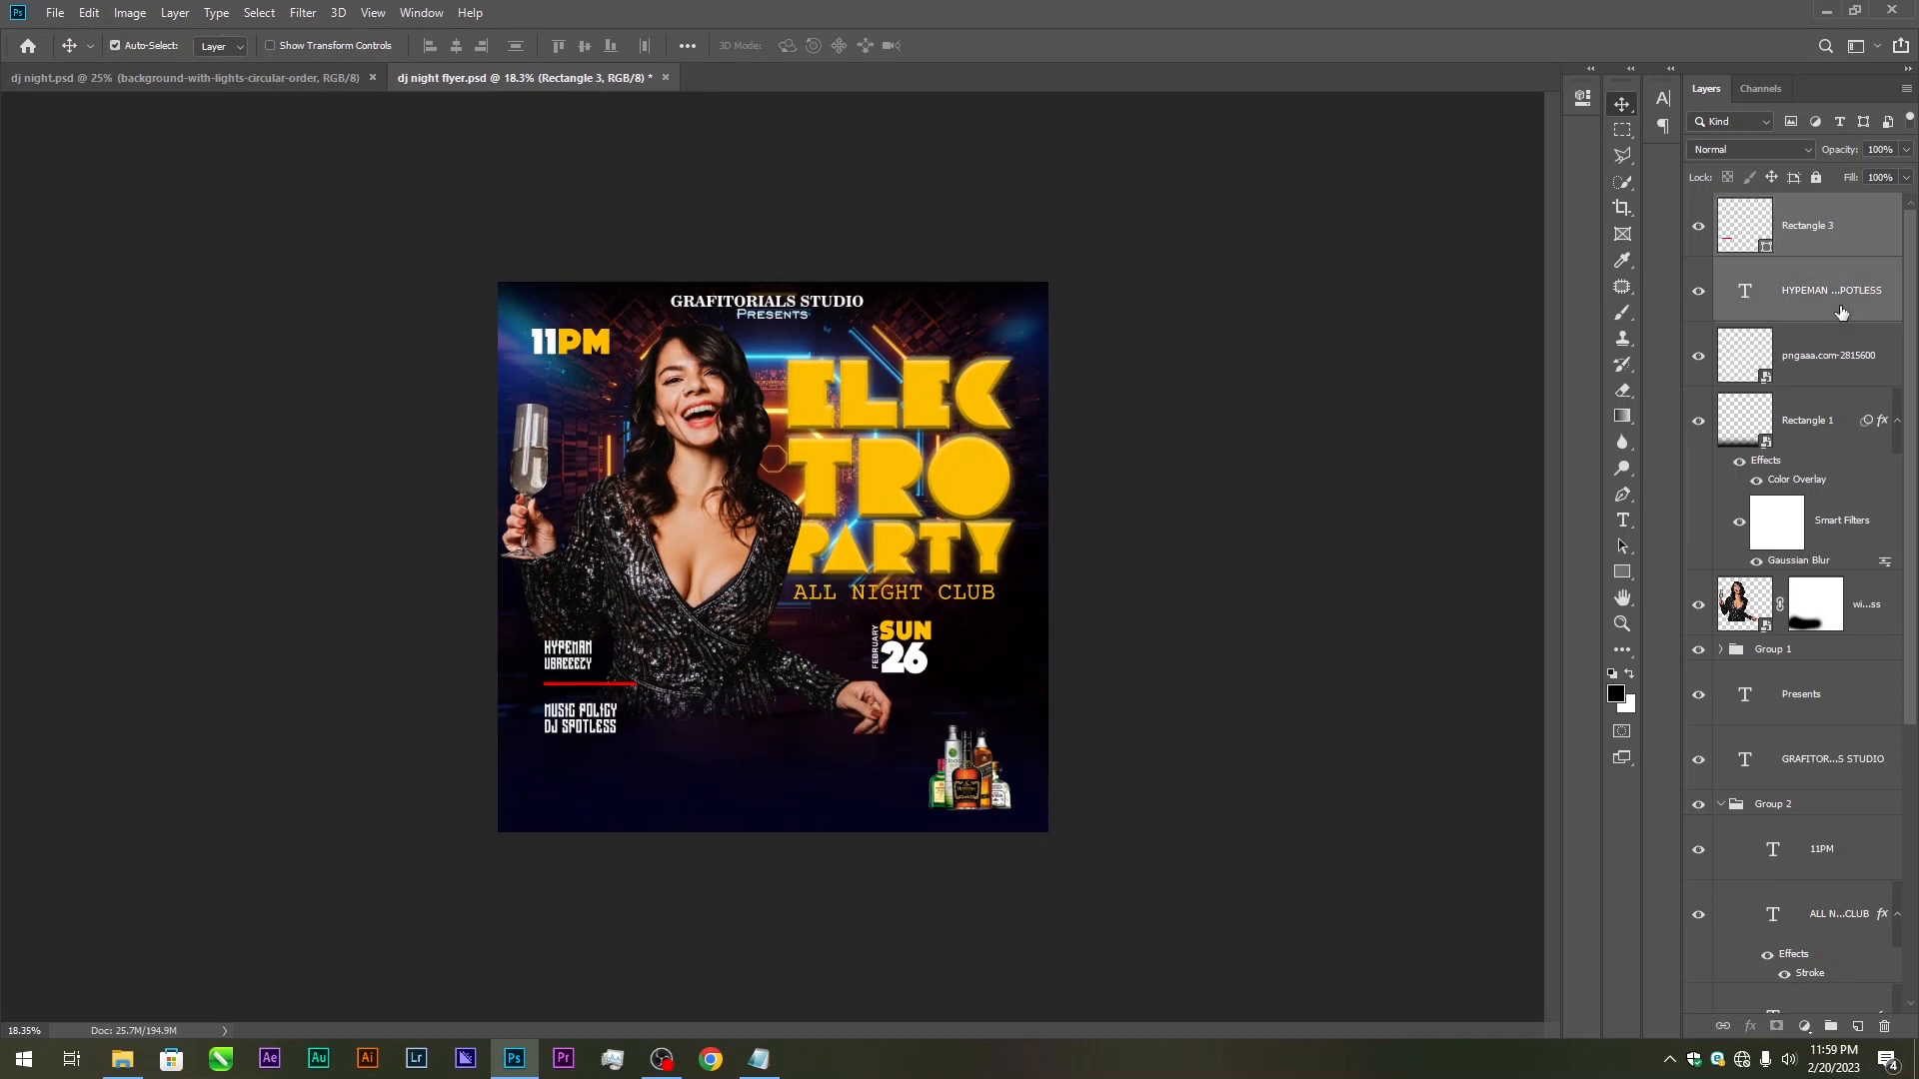
{"action": "left_click", "coordinate": [1828, 257]}
{"action": "key", "text": "ctrl"}
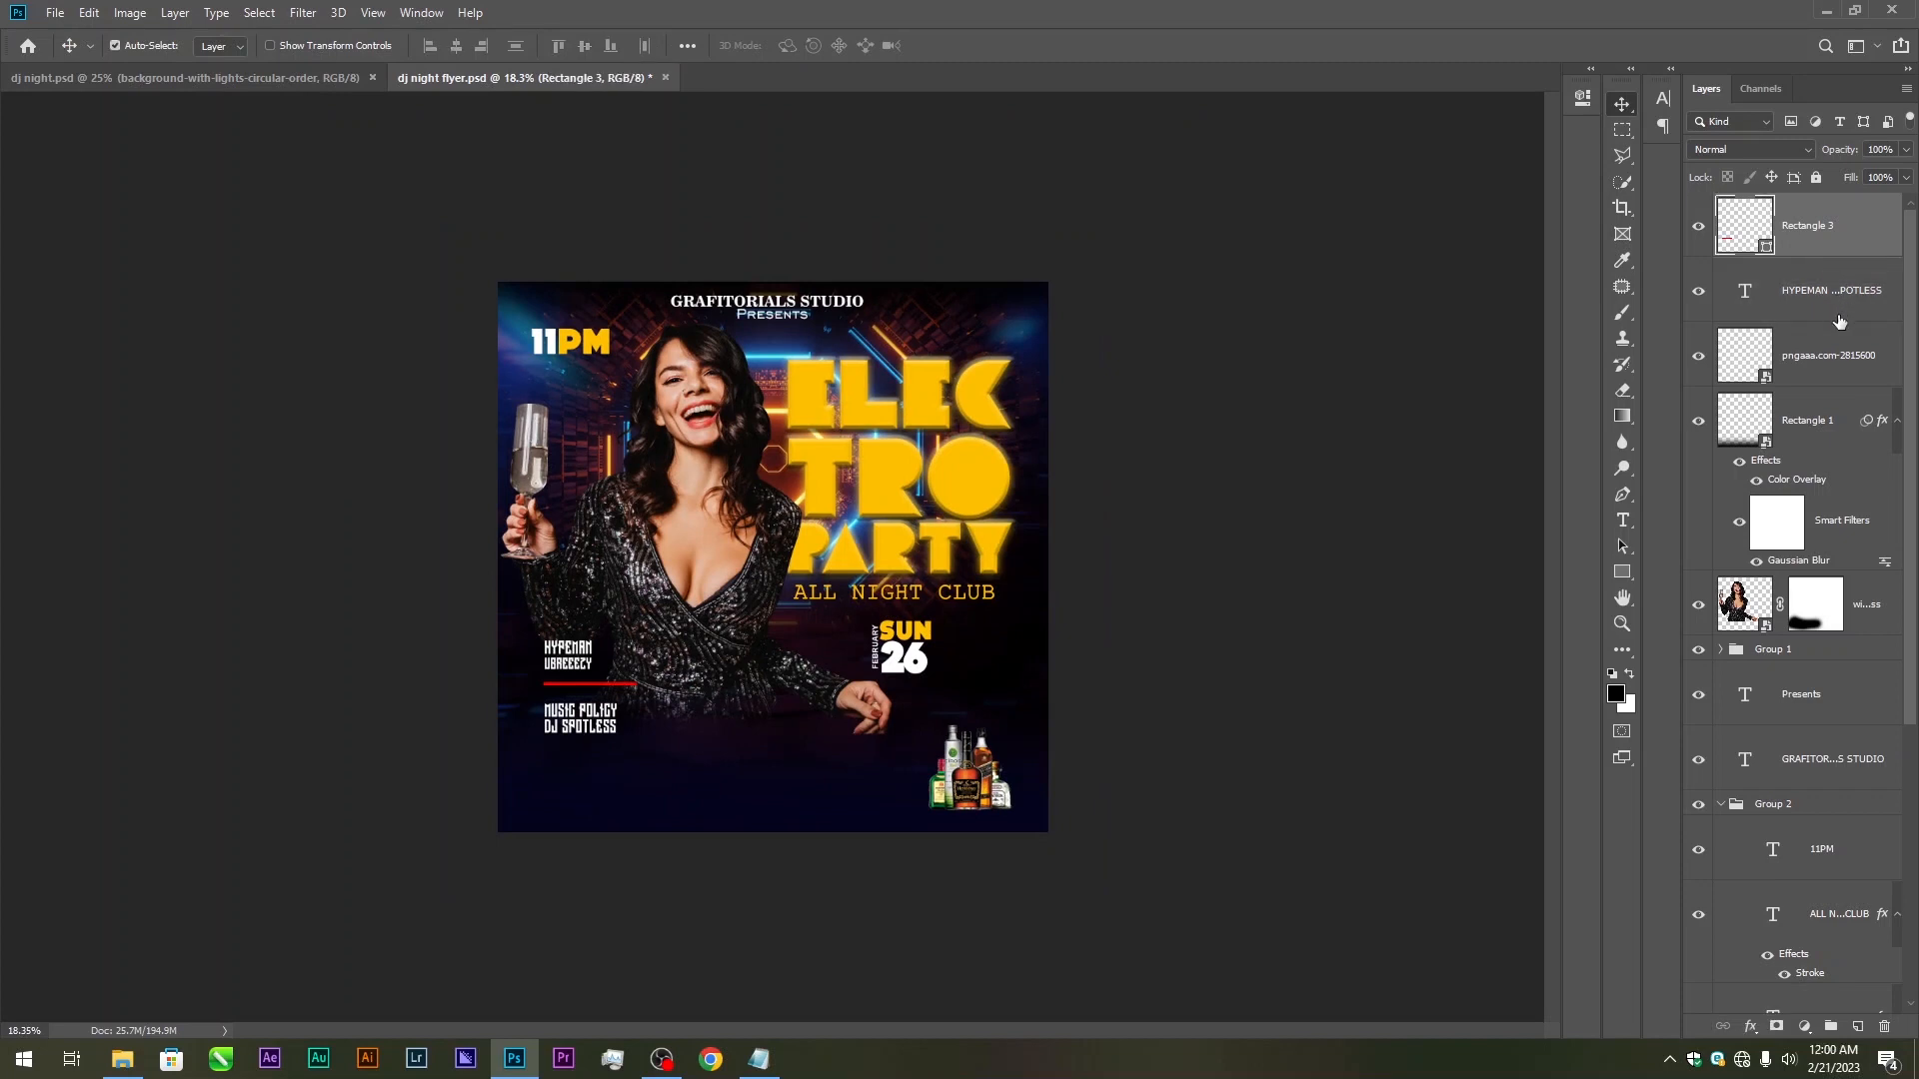
{"action": "left_click", "coordinate": [1832, 317], "text": "ctrl"}
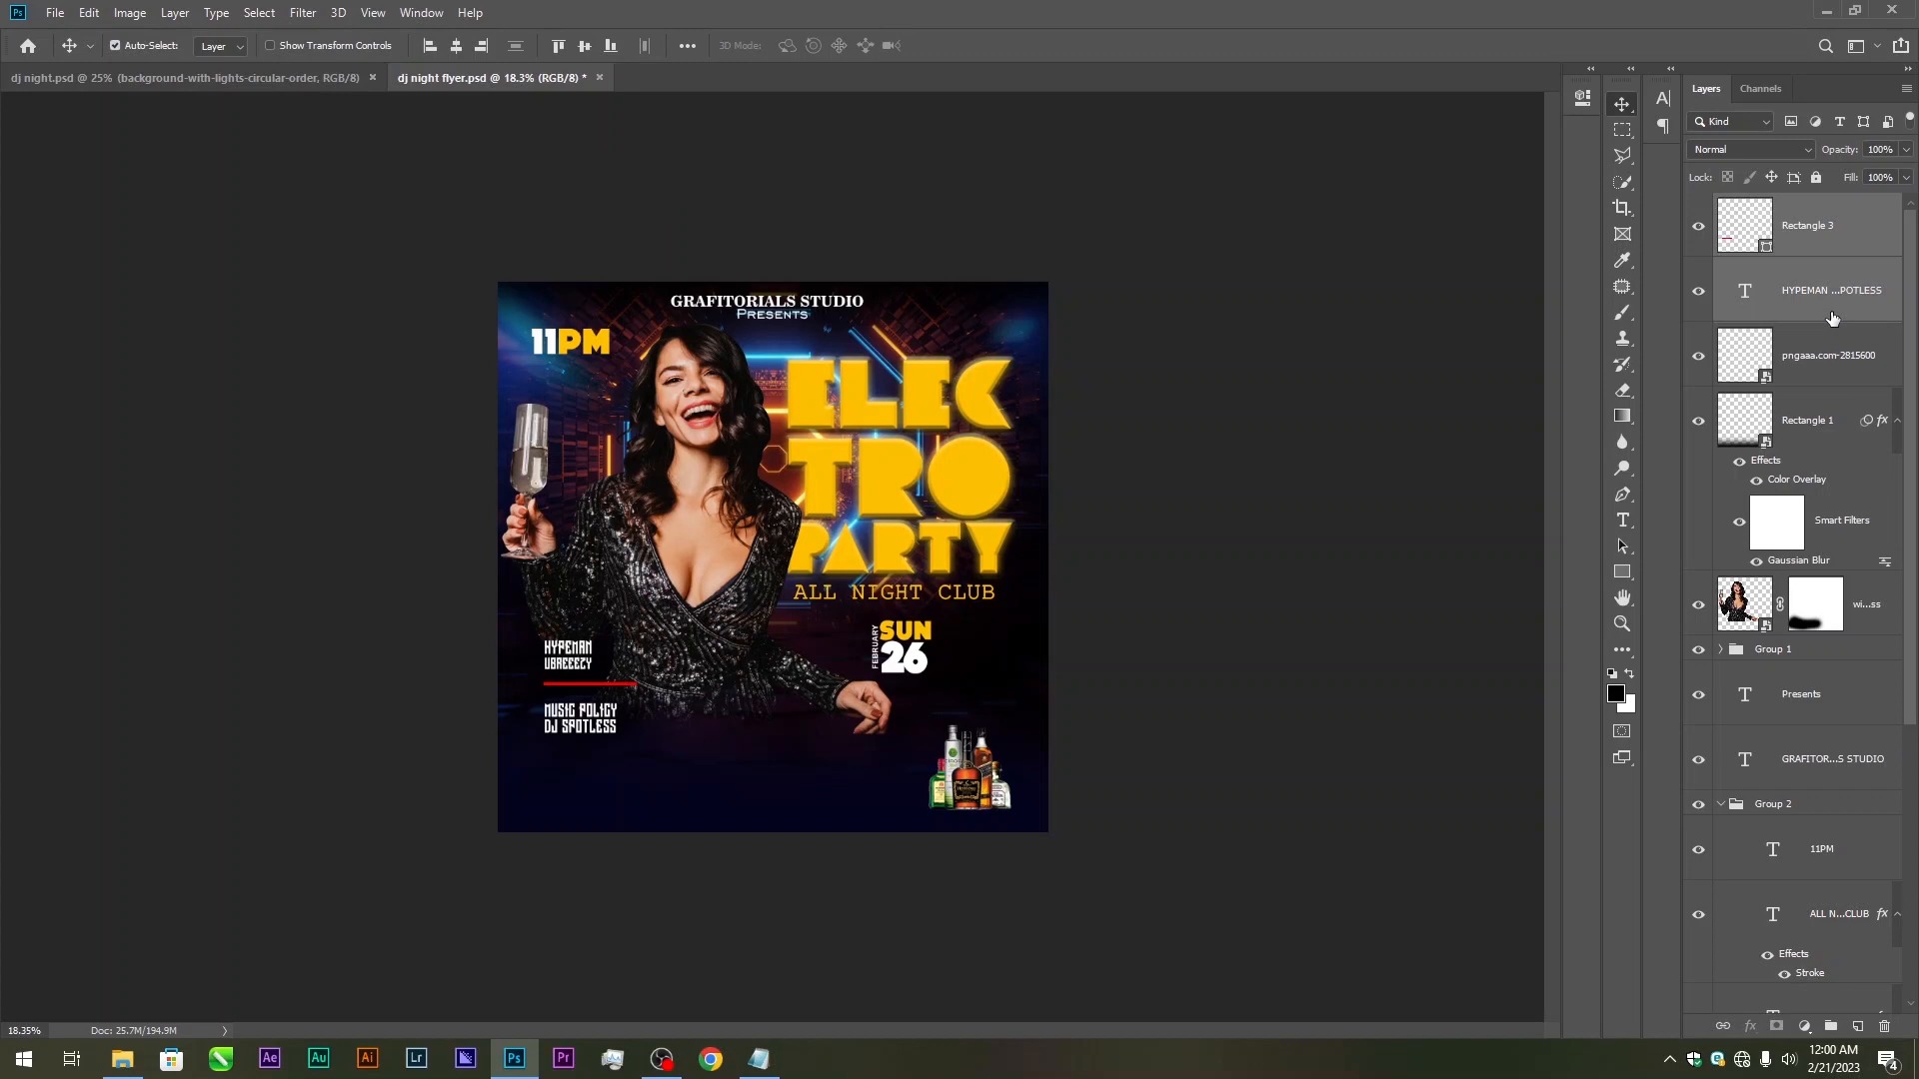
{"action": "key", "text": "ctrl+g"}
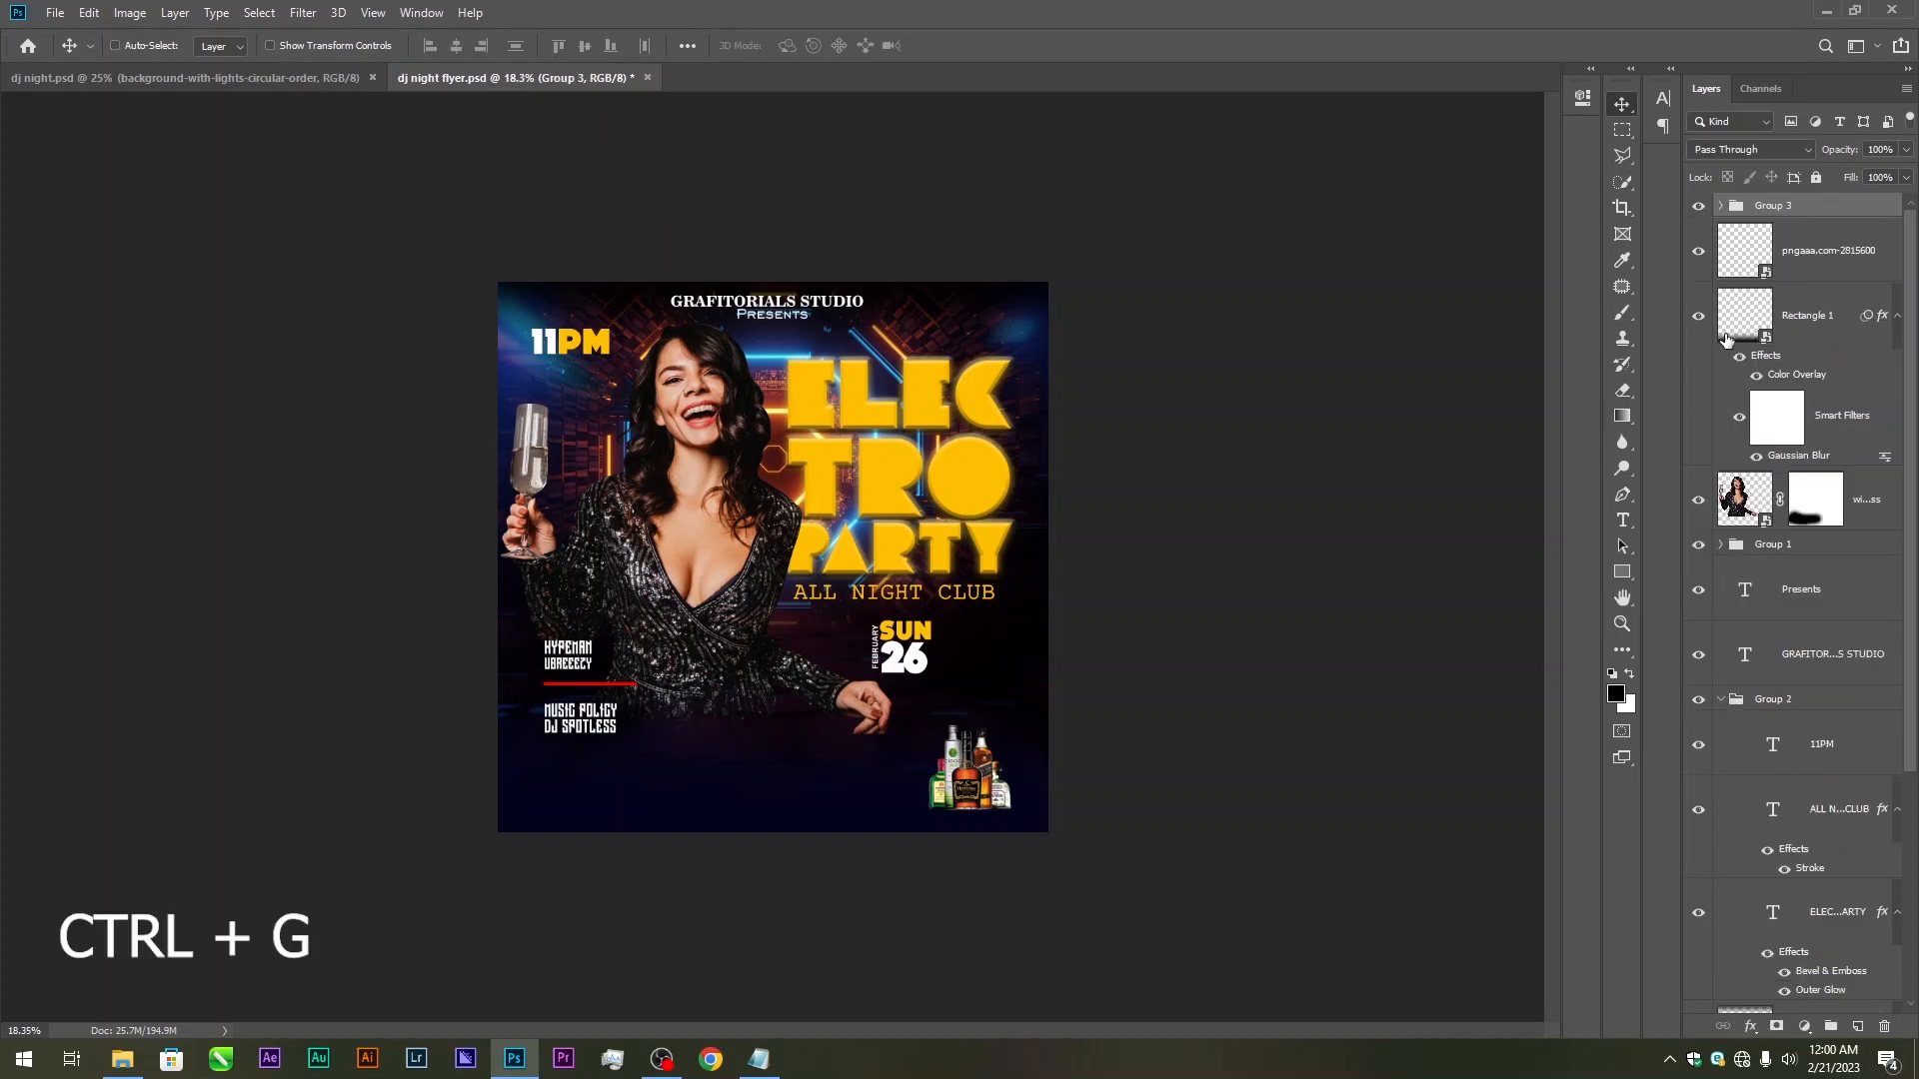
Save the flyer, and draw a circle about 109 px across near its lower-left corner with a dark red fill
{"action": "key", "text": "ctrl+s"}
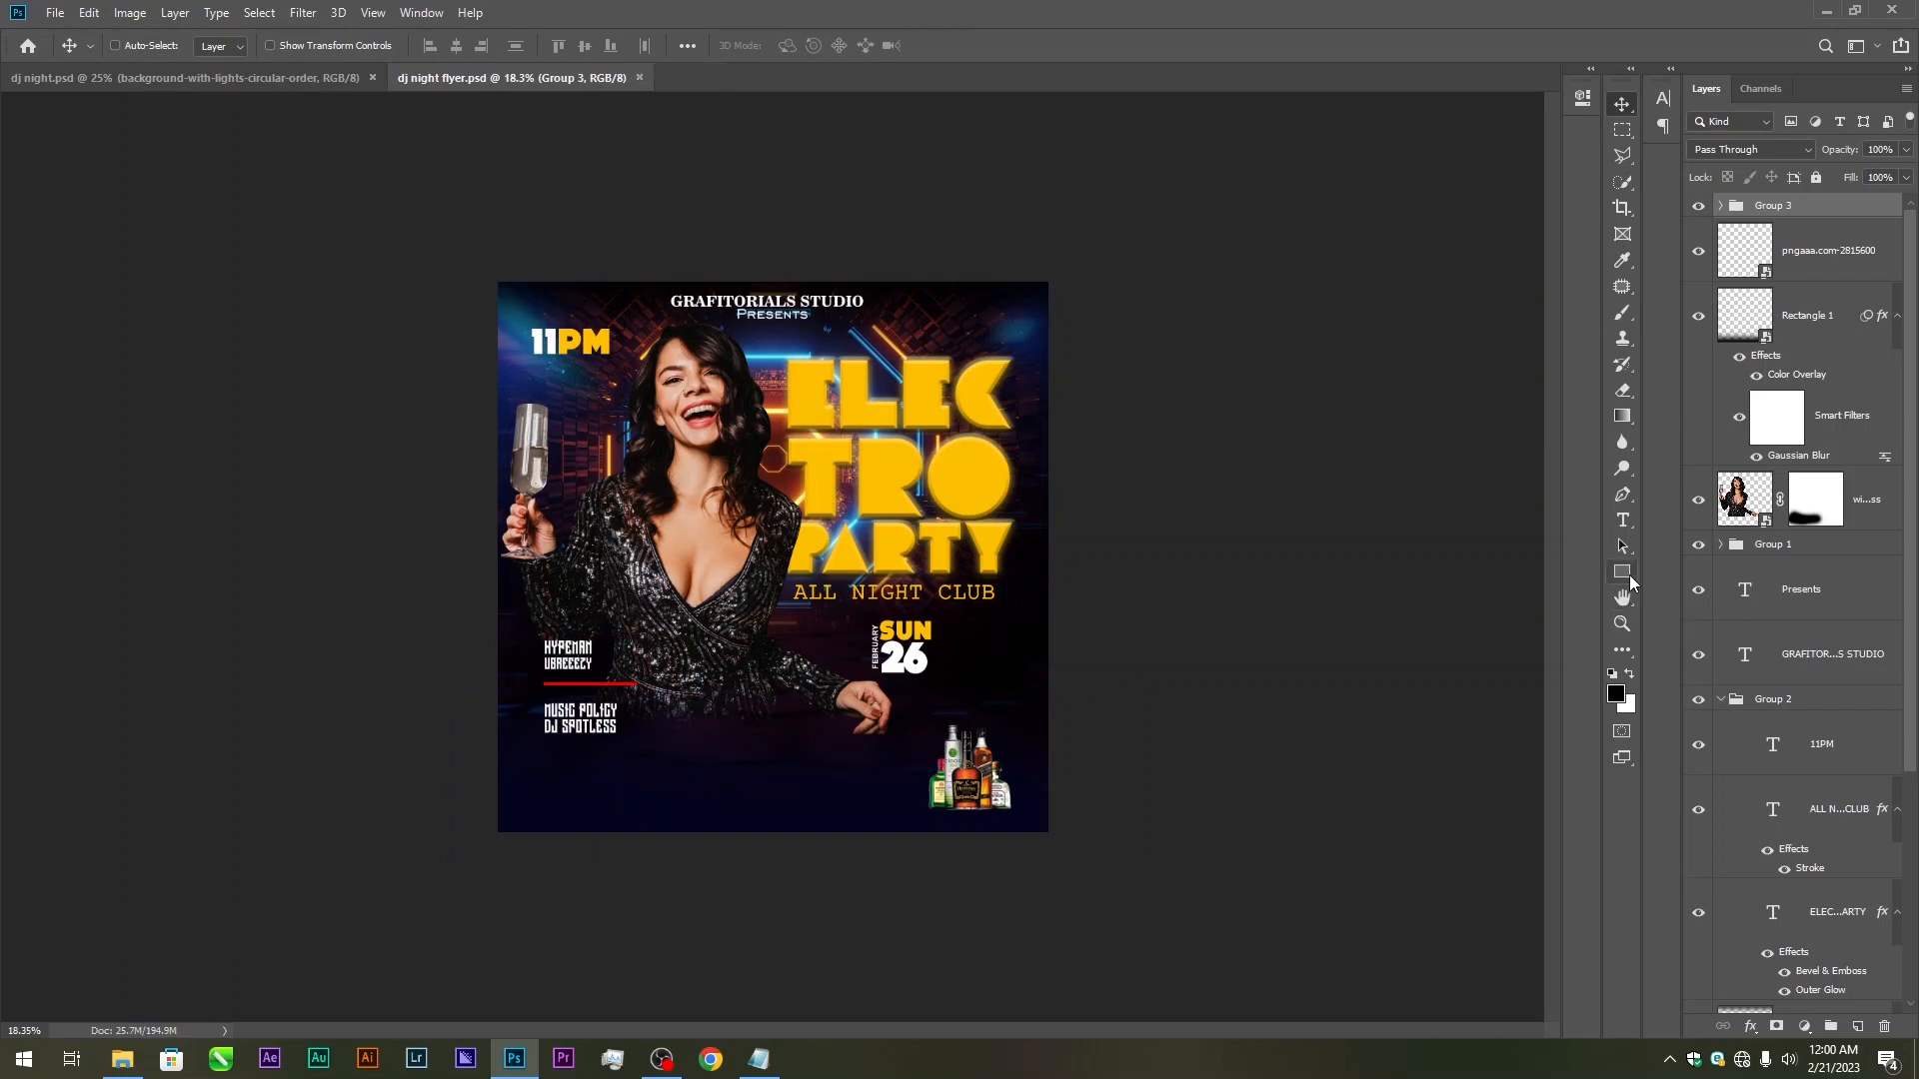
{"action": "left_click_drag", "start_coordinate": [1629, 576], "coordinate": [1696, 608]}
{"action": "scroll", "coordinate": [609, 819], "scroll_direction": "up", "scroll_amount": 2}
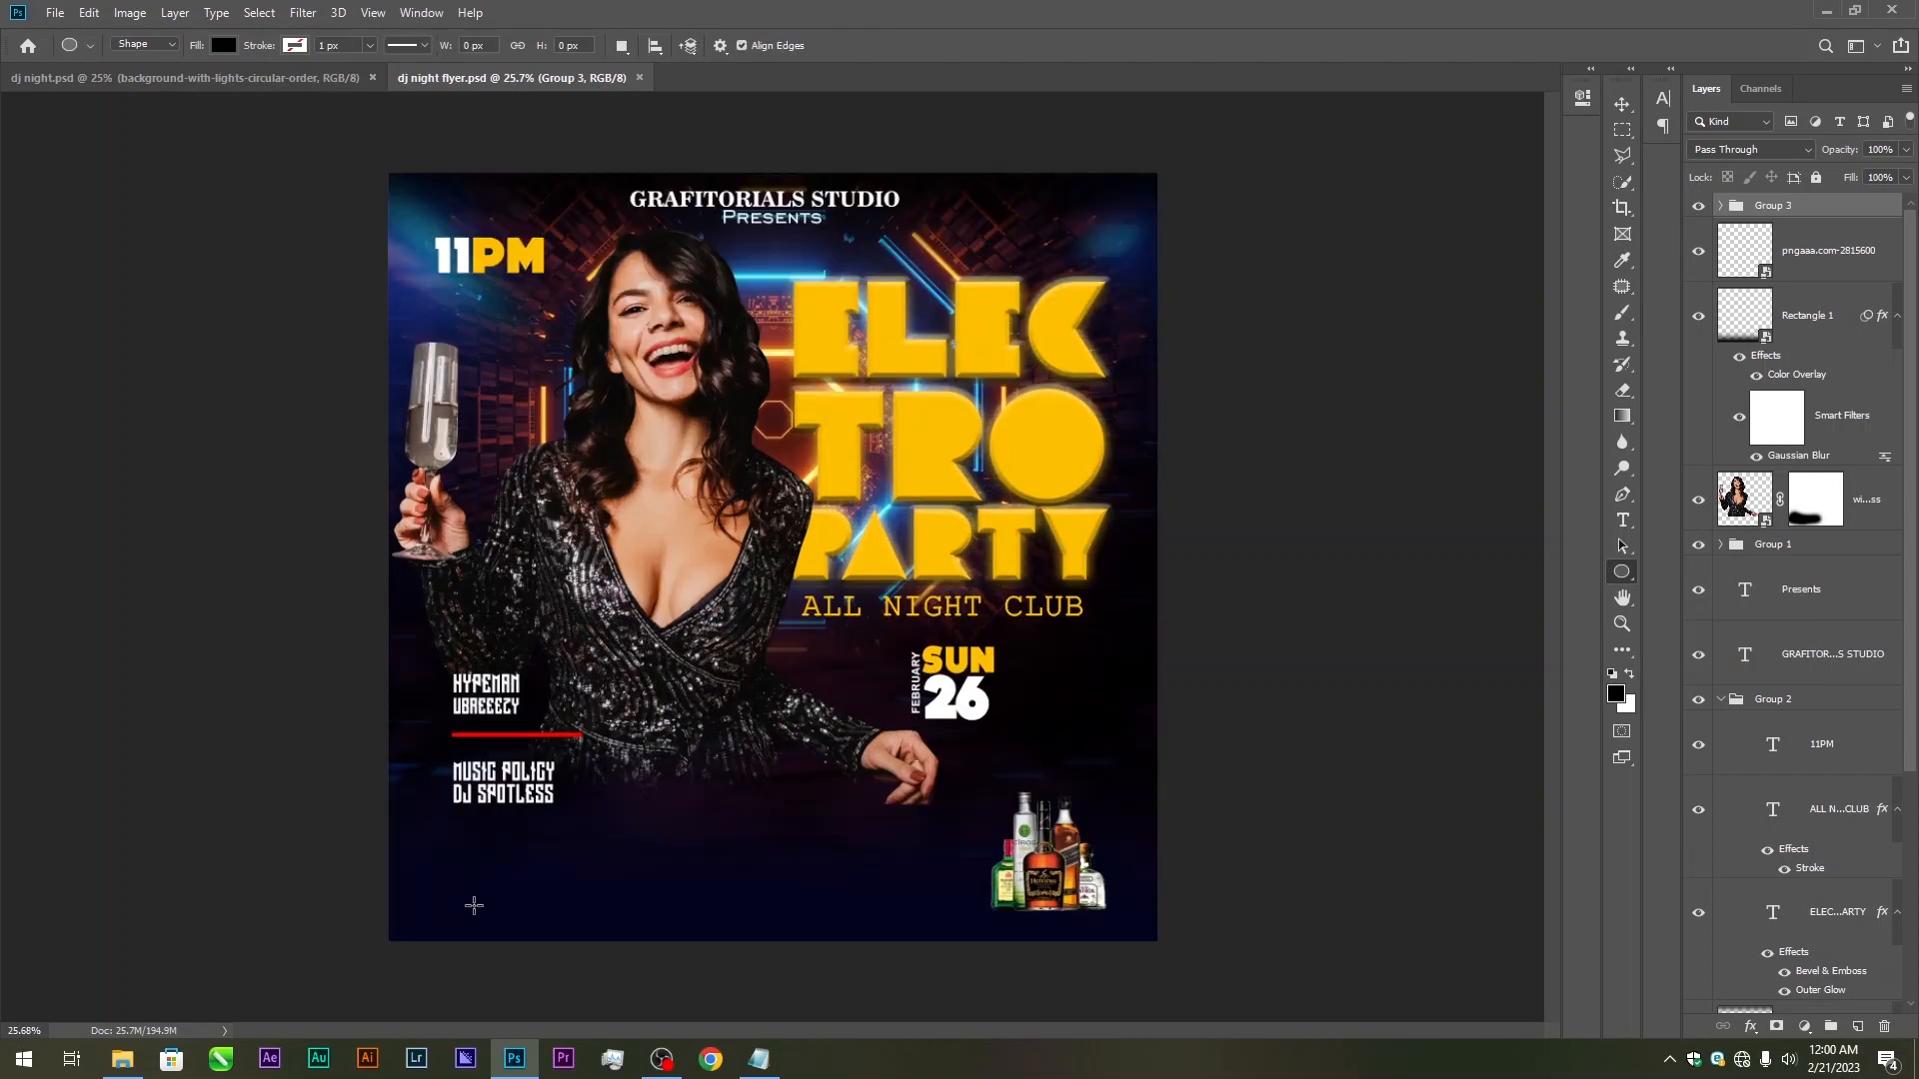
{"action": "left_click_drag", "start_coordinate": [470, 903], "coordinate": [494, 914]}
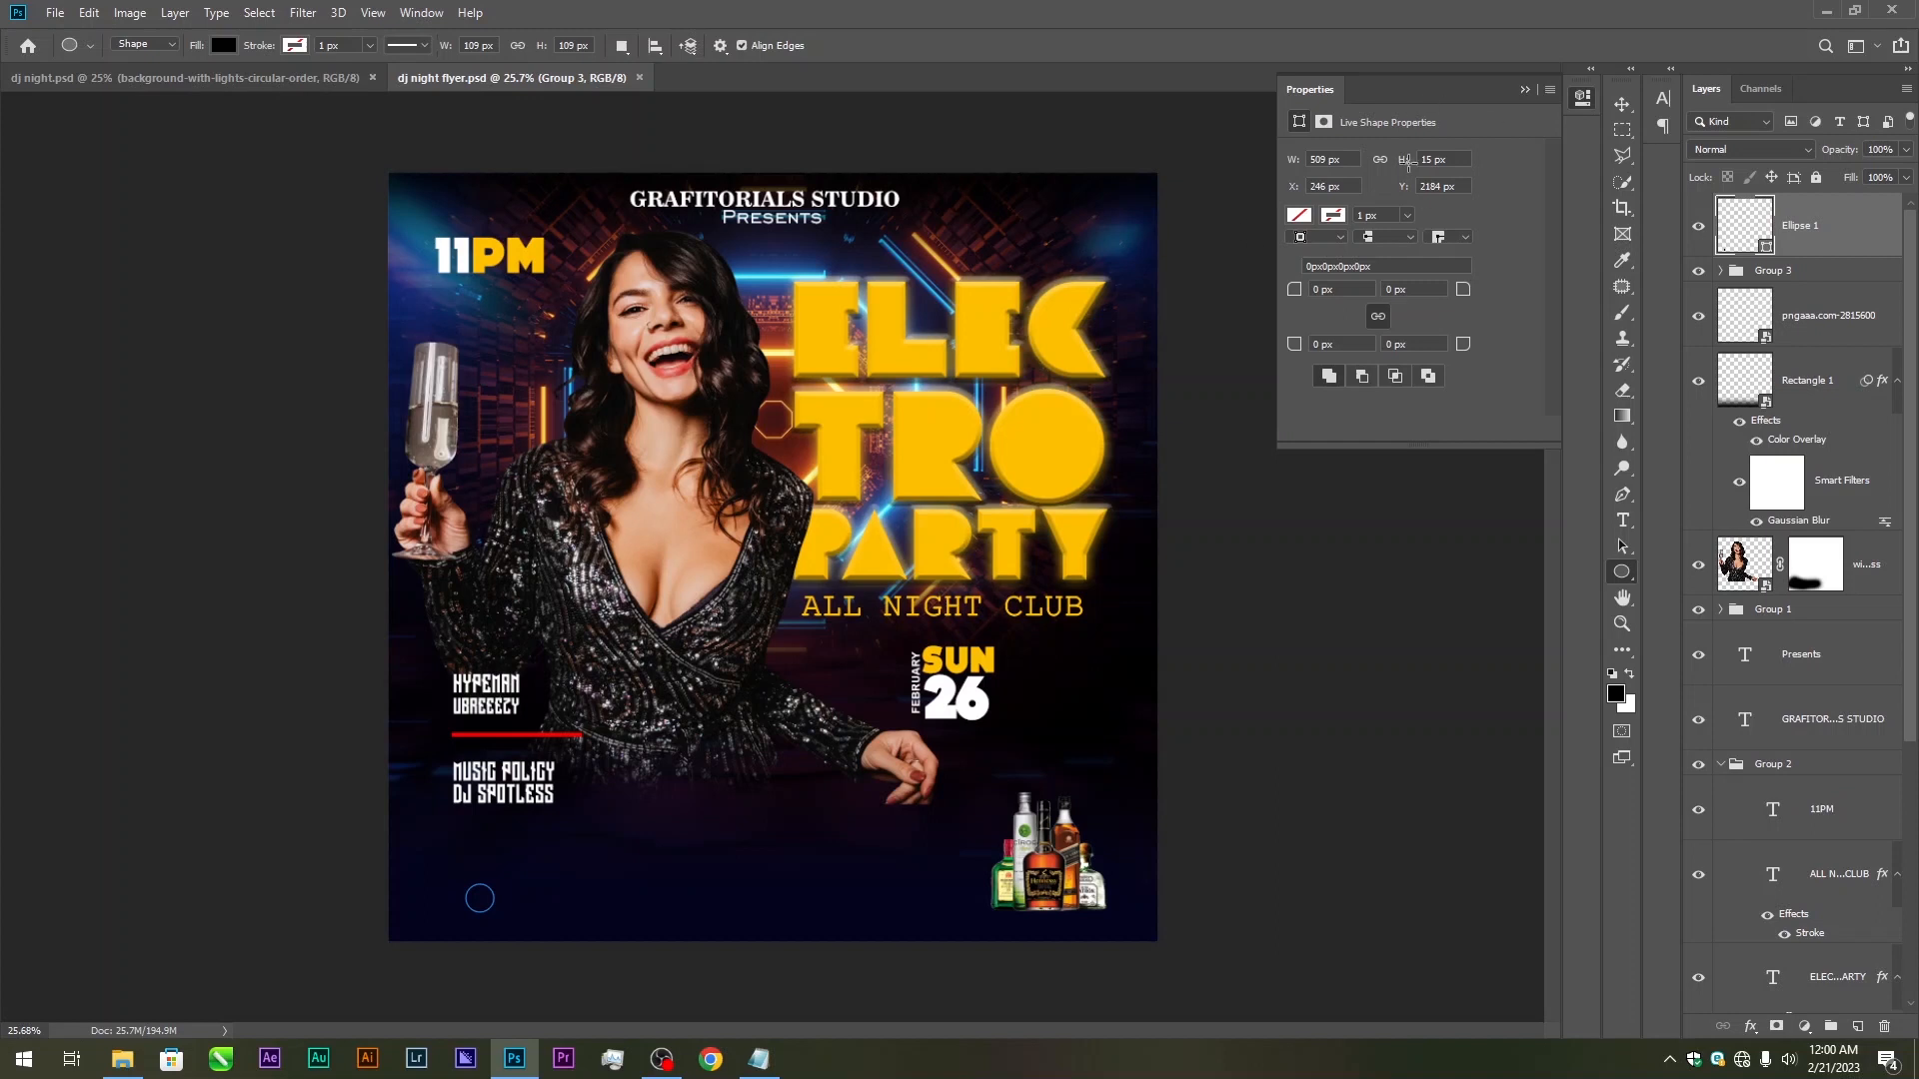
{"action": "left_click", "coordinate": [1298, 247]}
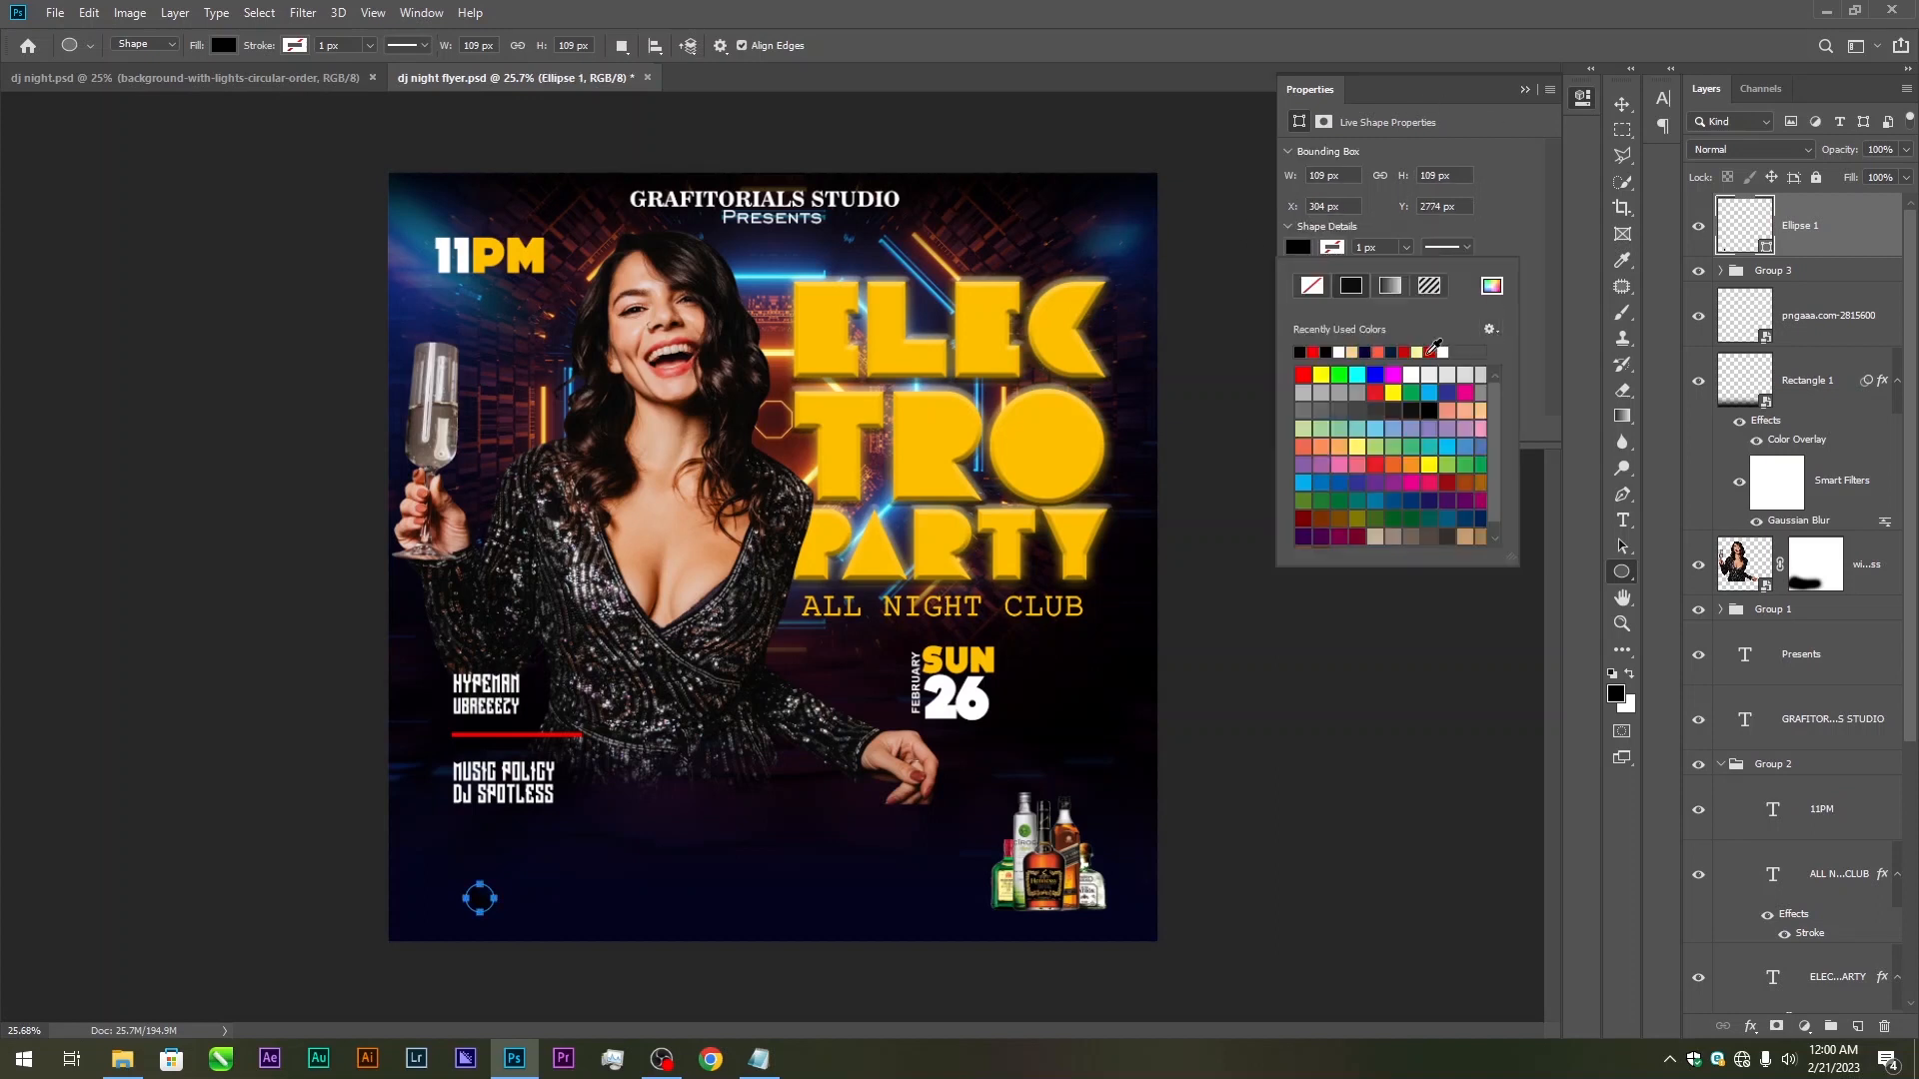
{"action": "left_click", "coordinate": [1315, 348]}
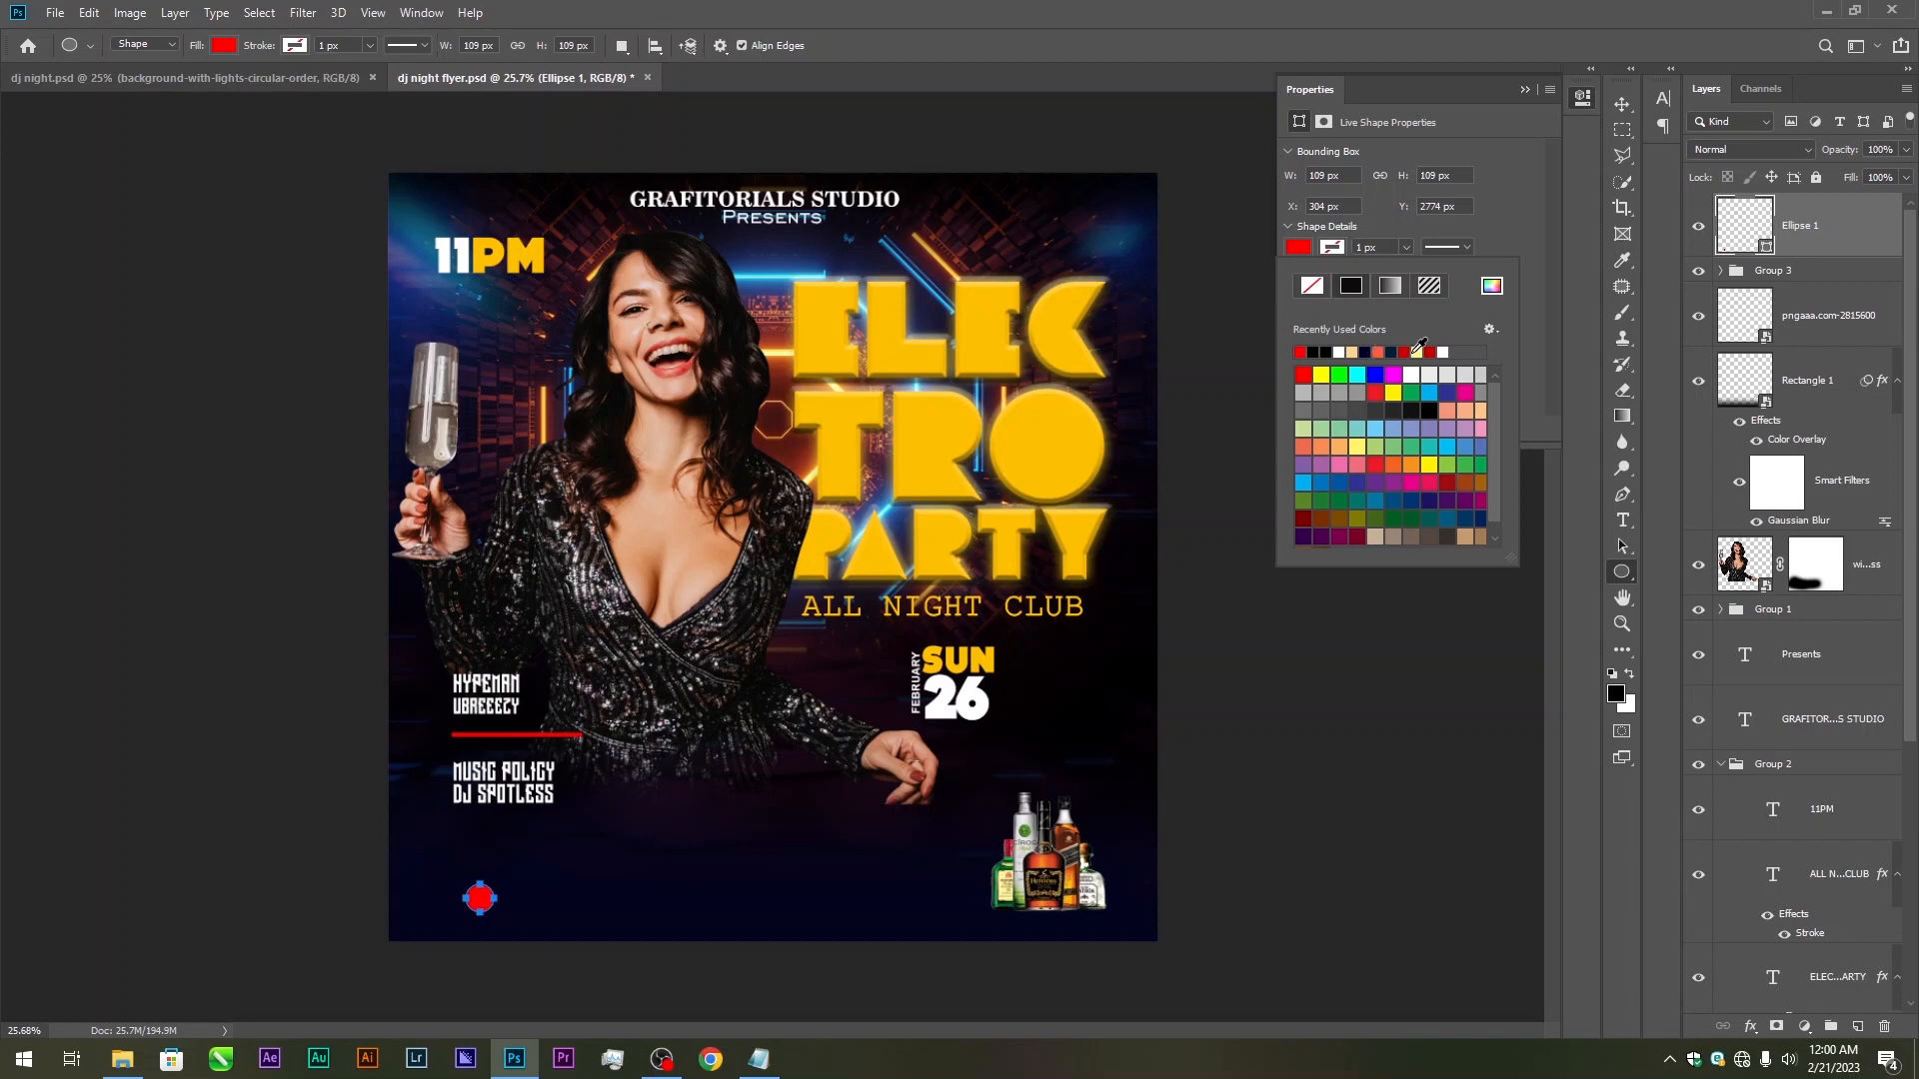
{"action": "left_click", "coordinate": [1408, 351]}
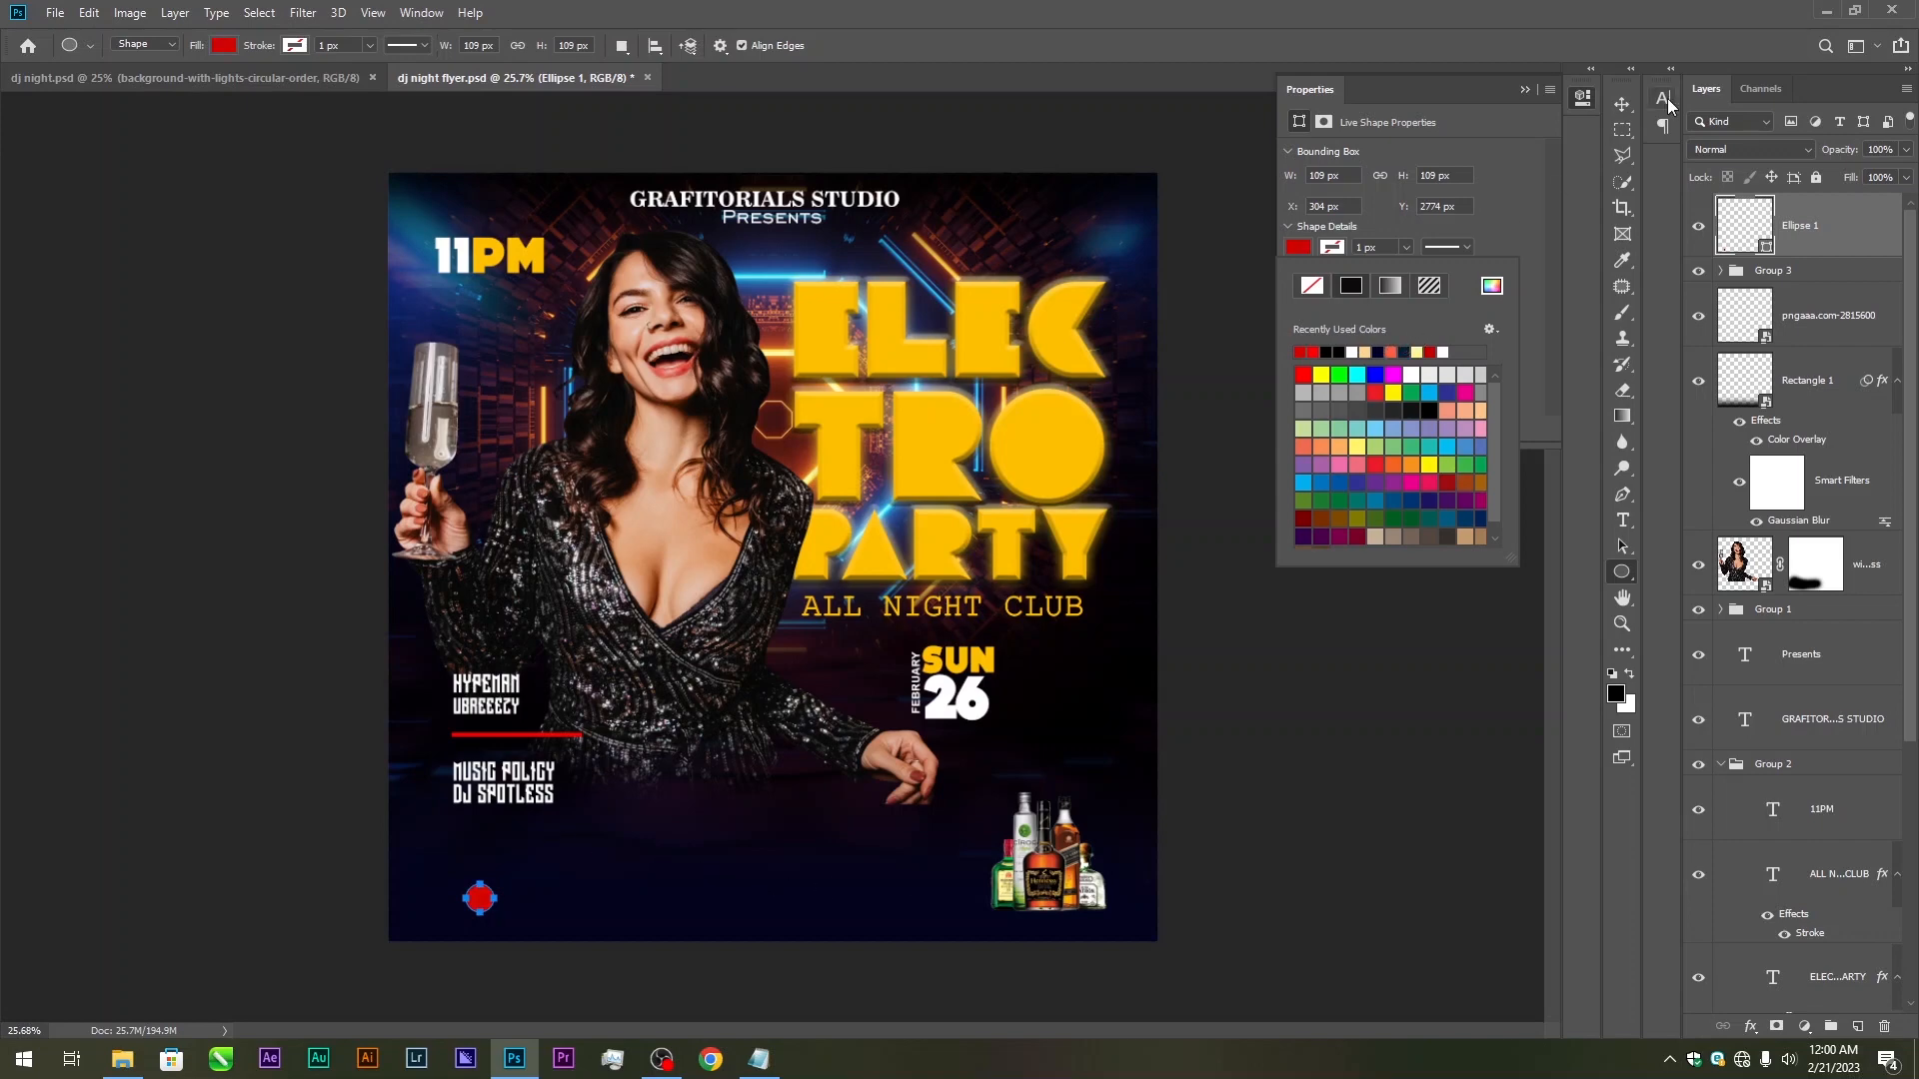
Add the text "18=" to the flyer beside the dark red circle
{"action": "left_click", "coordinate": [1623, 106]}
{"action": "scroll", "coordinate": [685, 960], "scroll_direction": "up", "scroll_amount": 2}
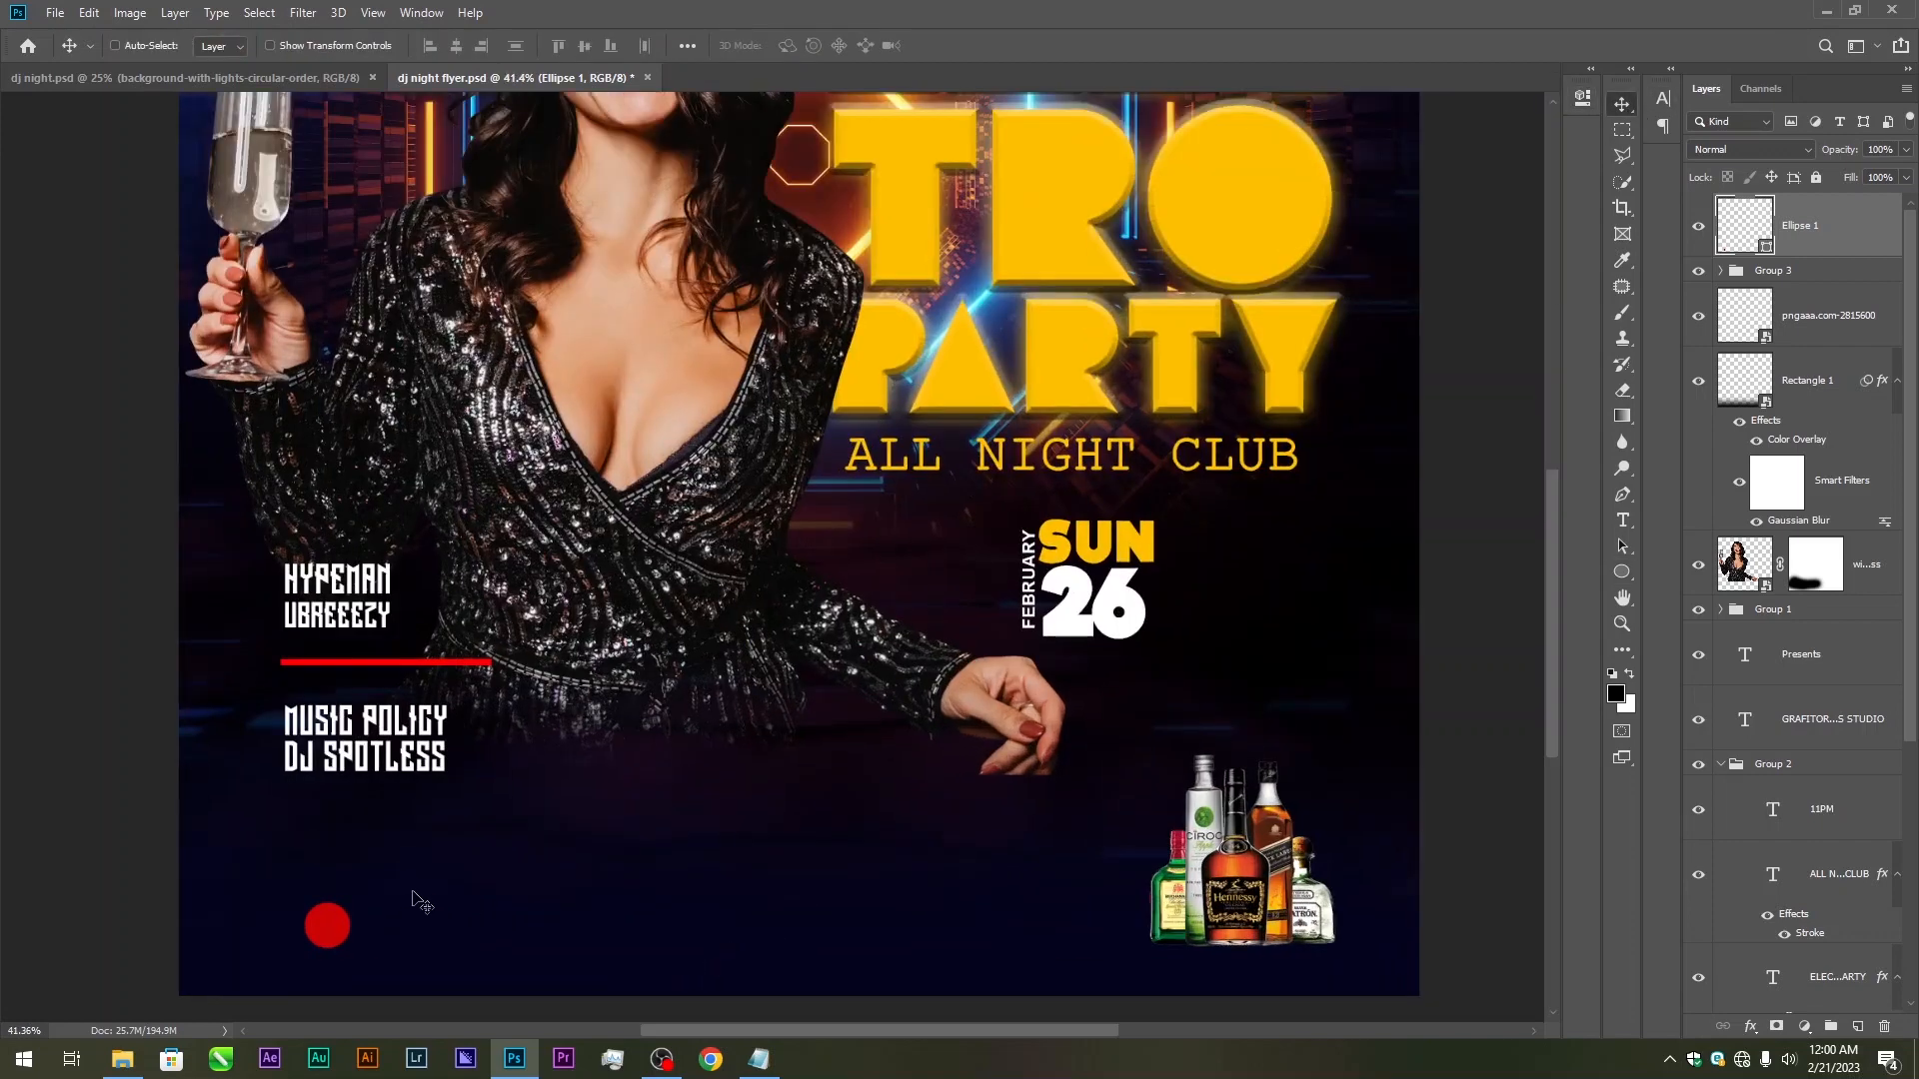
{"action": "scroll", "coordinate": [362, 949], "scroll_direction": "up", "scroll_amount": 1}
{"action": "scroll", "coordinate": [362, 940], "scroll_direction": "up", "scroll_amount": 1}
{"action": "left_click_drag", "start_coordinate": [359, 912], "coordinate": [839, 745]}
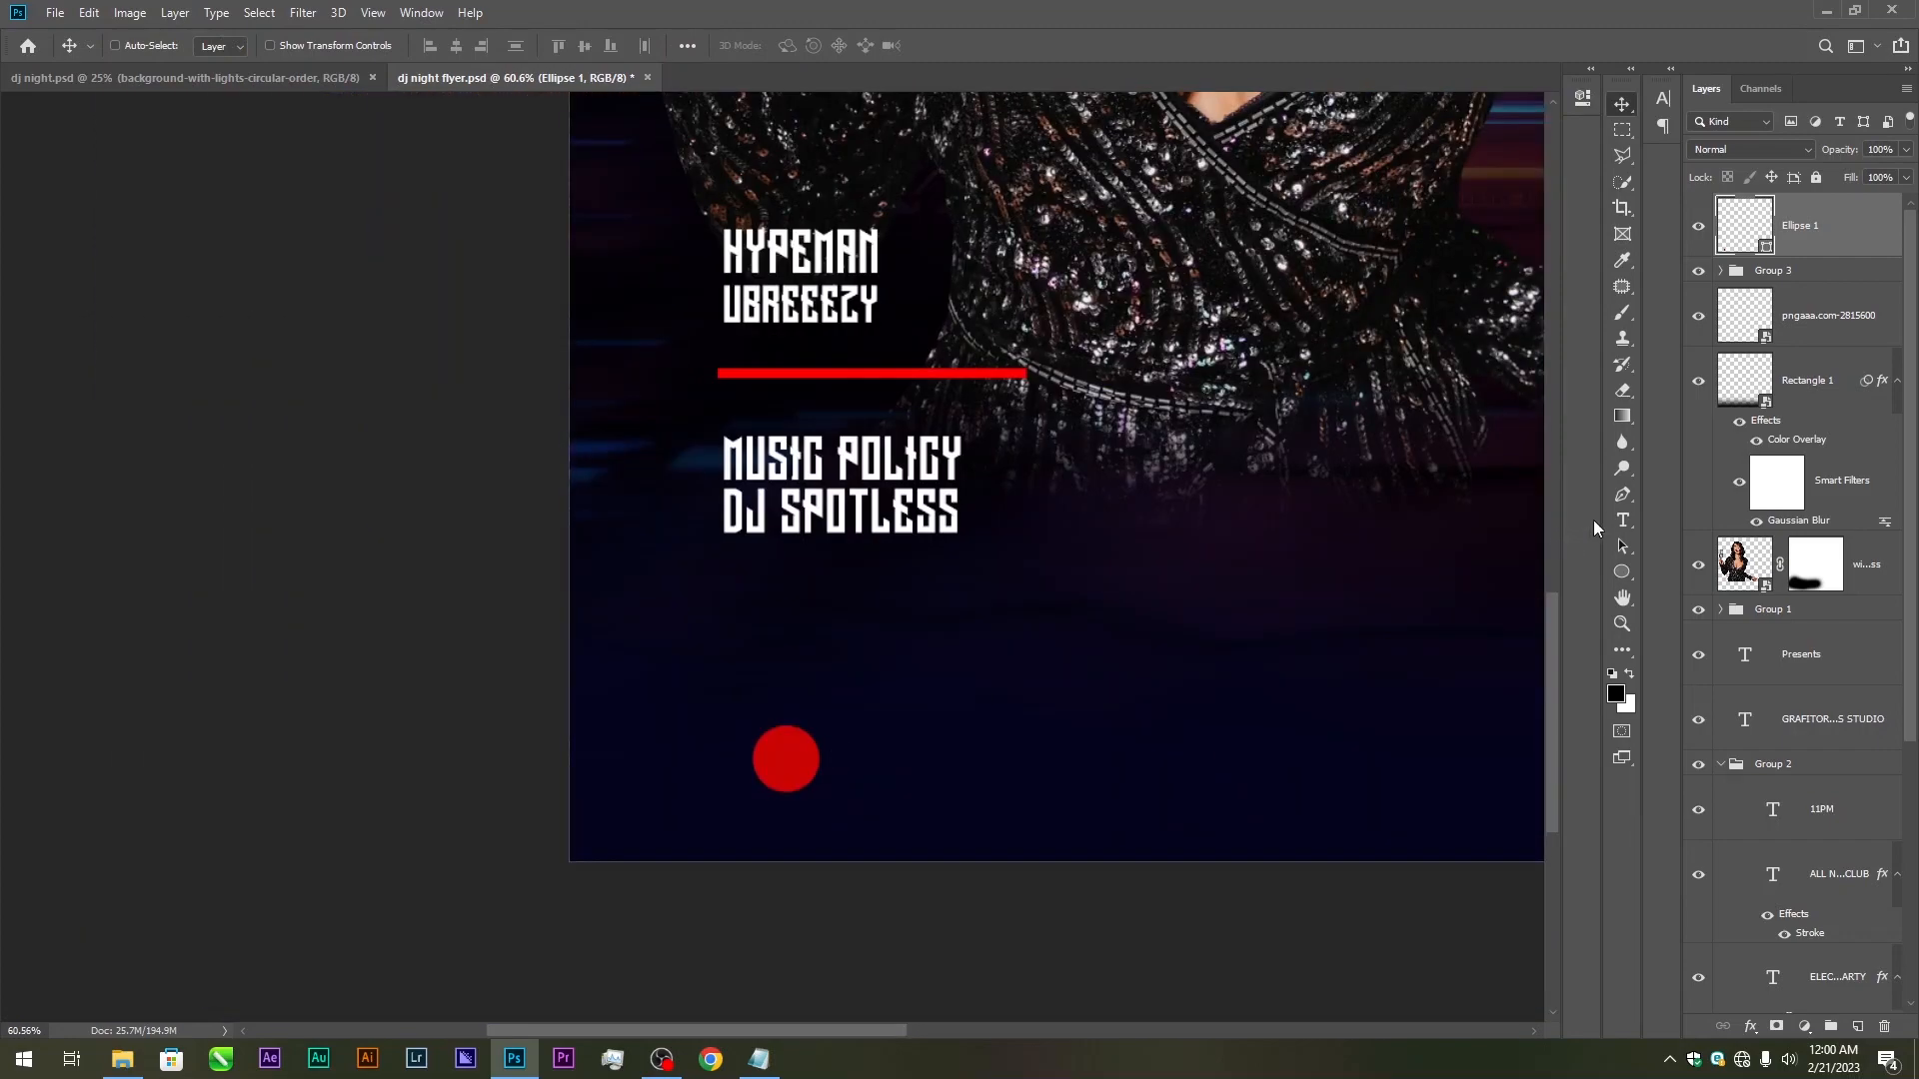
{"action": "left_click", "coordinate": [1623, 520]}
{"action": "left_click", "coordinate": [899, 752]}
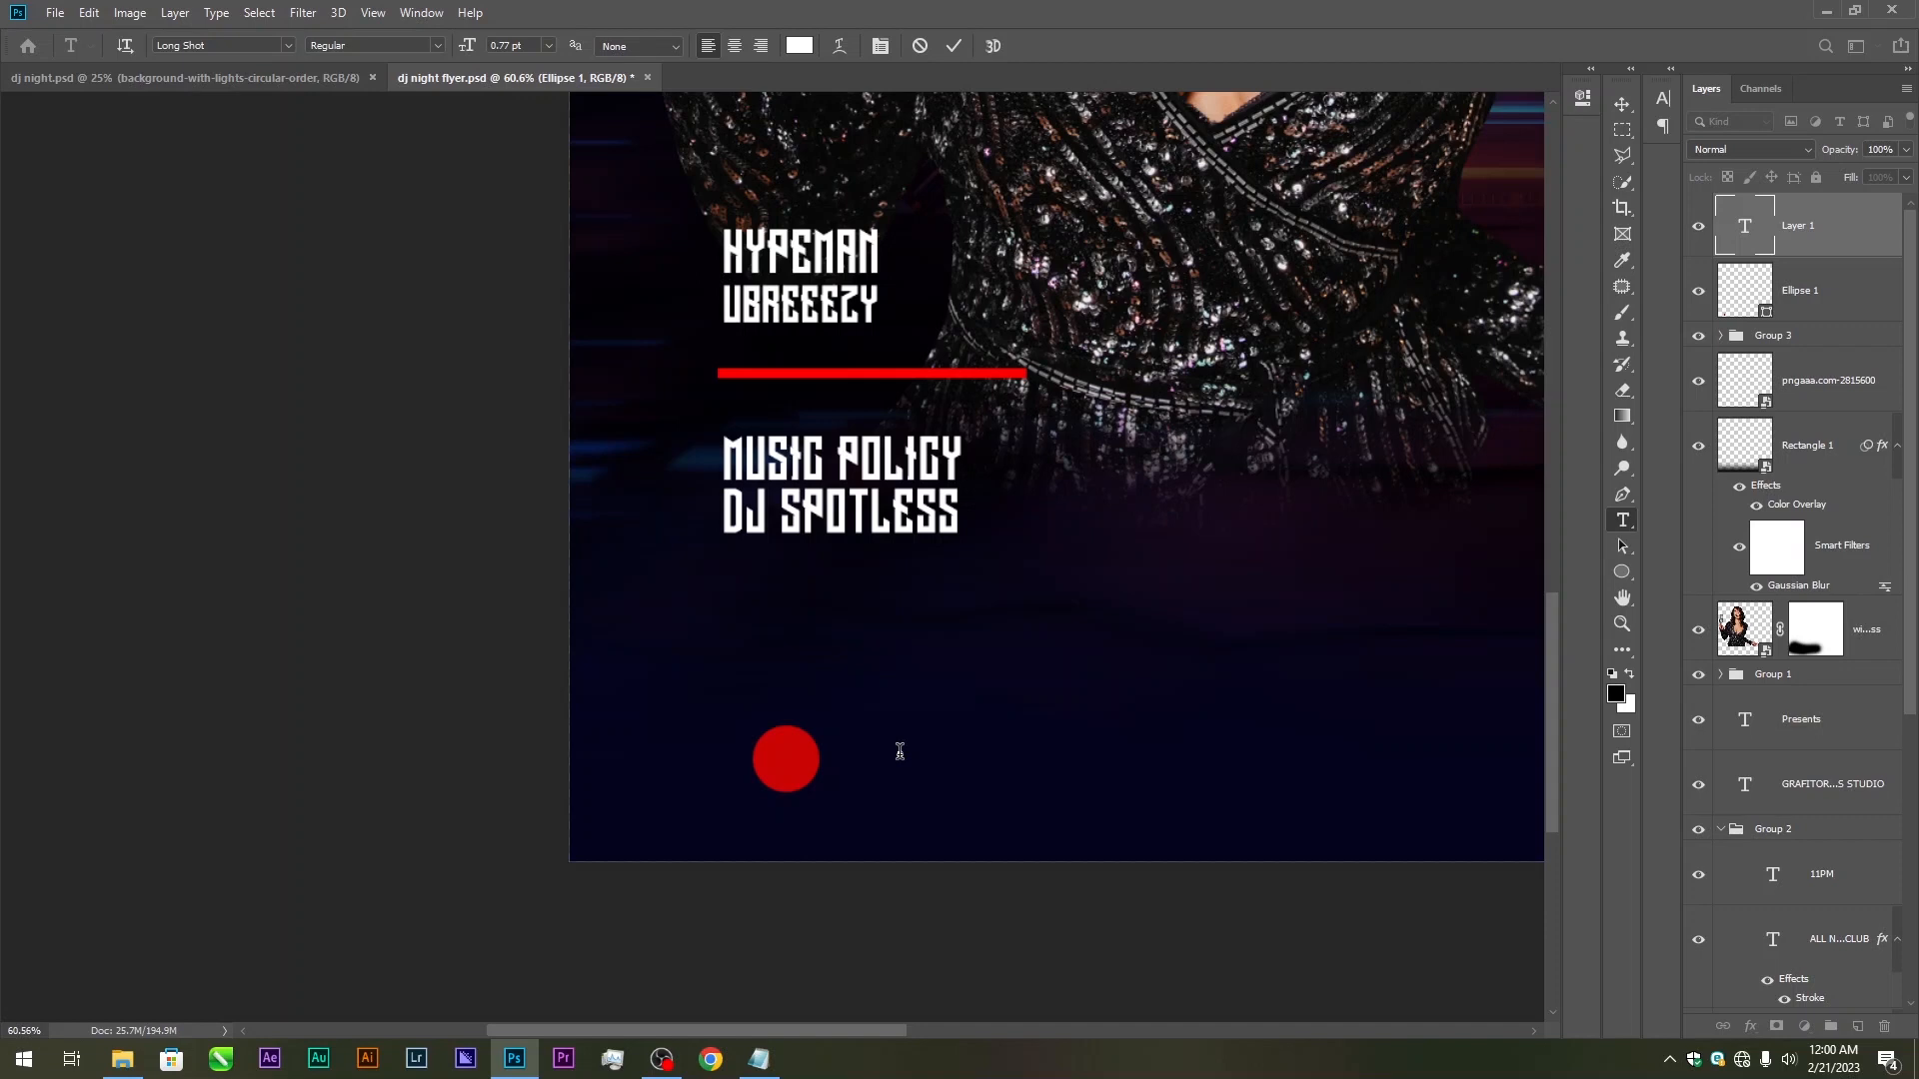
{"action": "type", "text": "18="}
{"action": "left_click", "coordinate": [954, 46]}
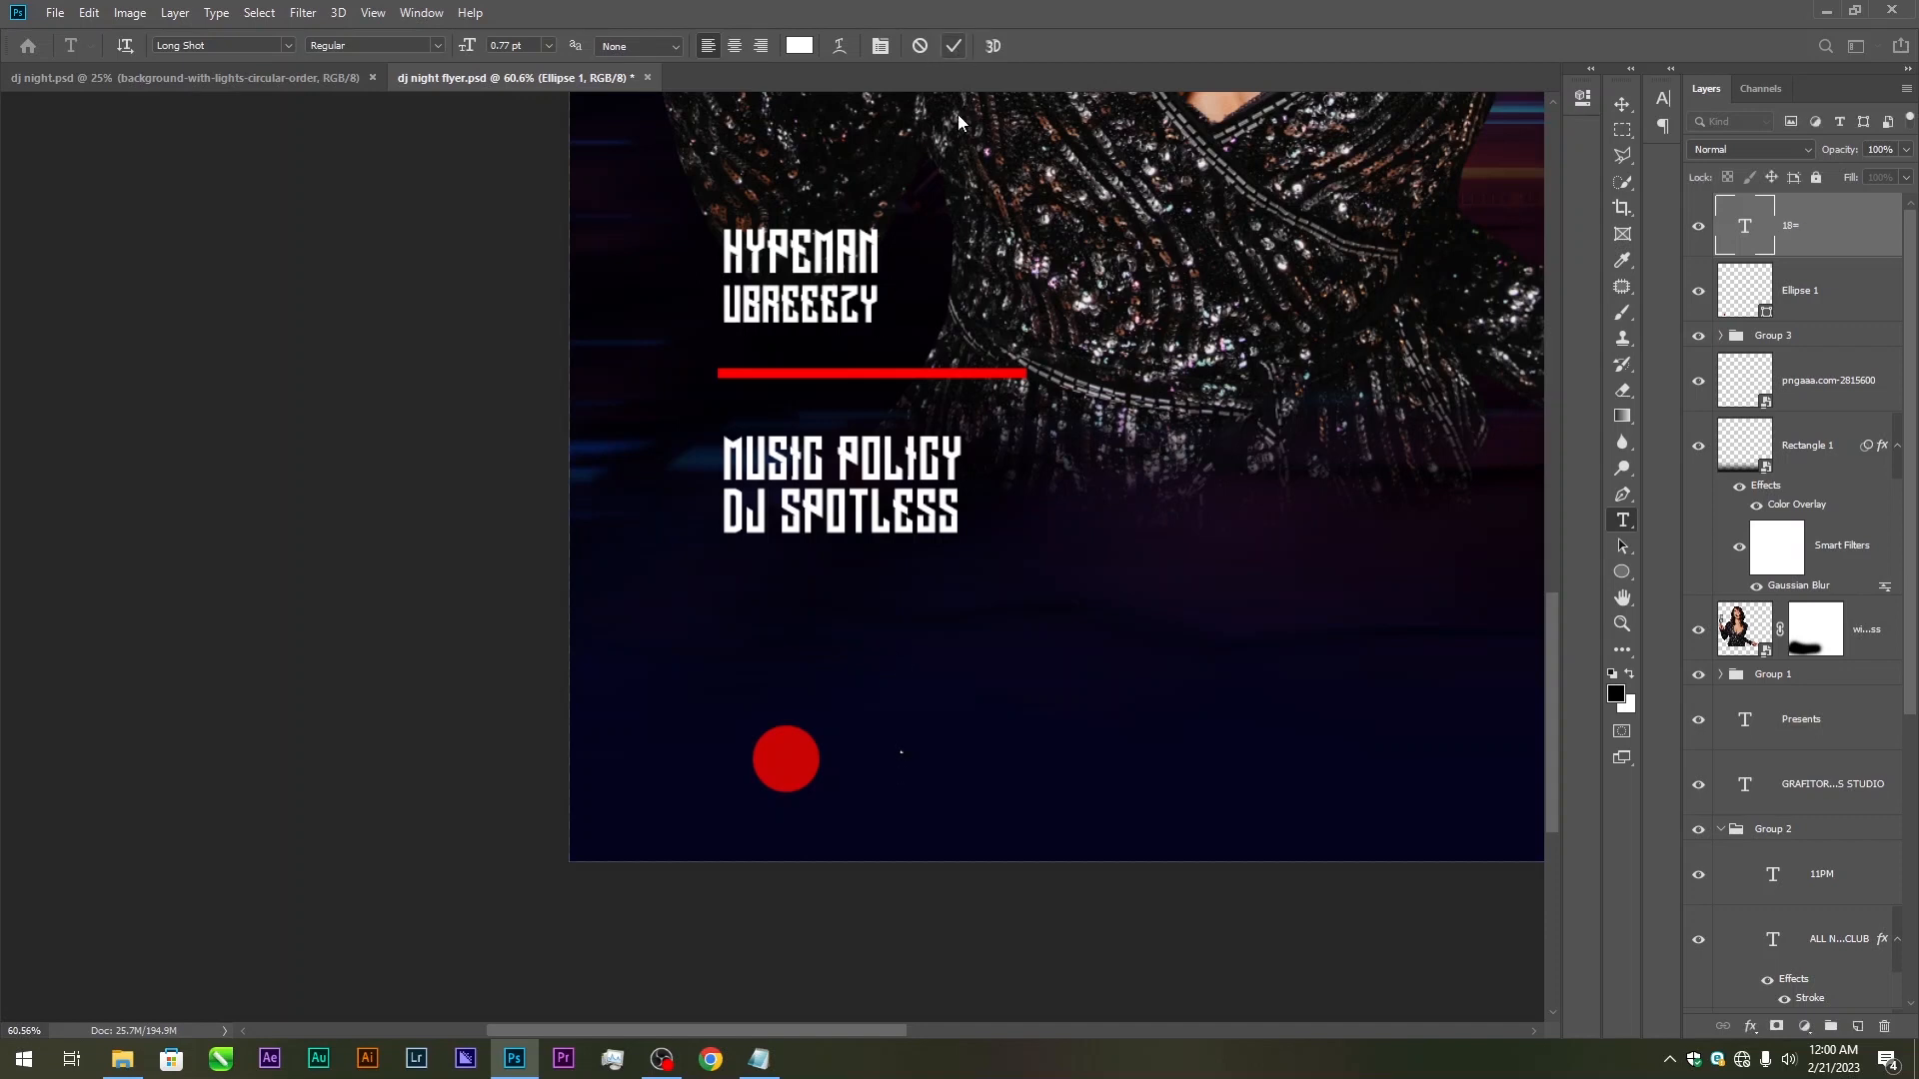
Enlarge the text beside the red circle to about 26.55 pt and correct it to read "18+"
{"action": "key", "text": "ctrl+t"}
{"action": "left_click_drag", "start_coordinate": [902, 748], "coordinate": [979, 673]}
{"action": "key", "text": "Return"}
{"action": "left_click", "coordinate": [969, 717]}
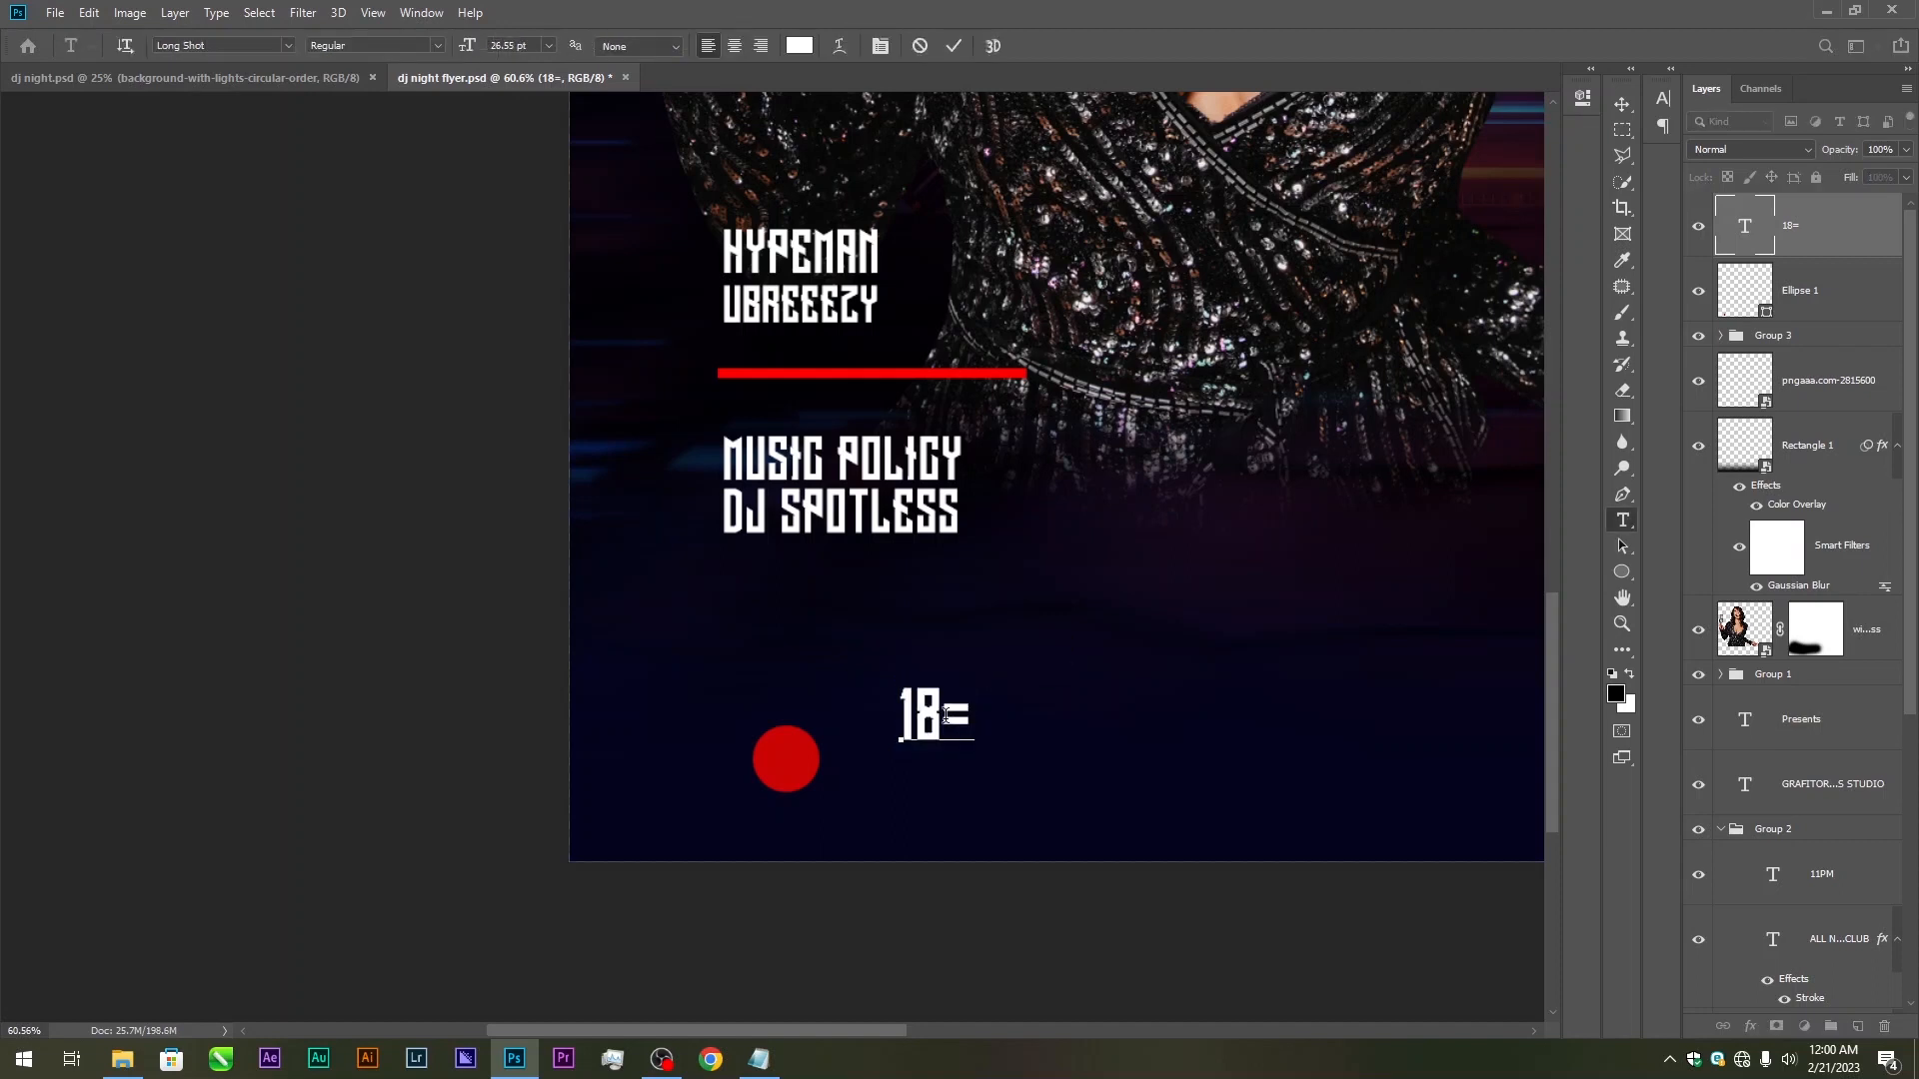
{"action": "key", "text": "BackSpace"}
{"action": "type", "text": "+"}
Scale the 18+ text to fit inside the dark red circle and center it there
{"action": "left_click", "coordinate": [1622, 103]}
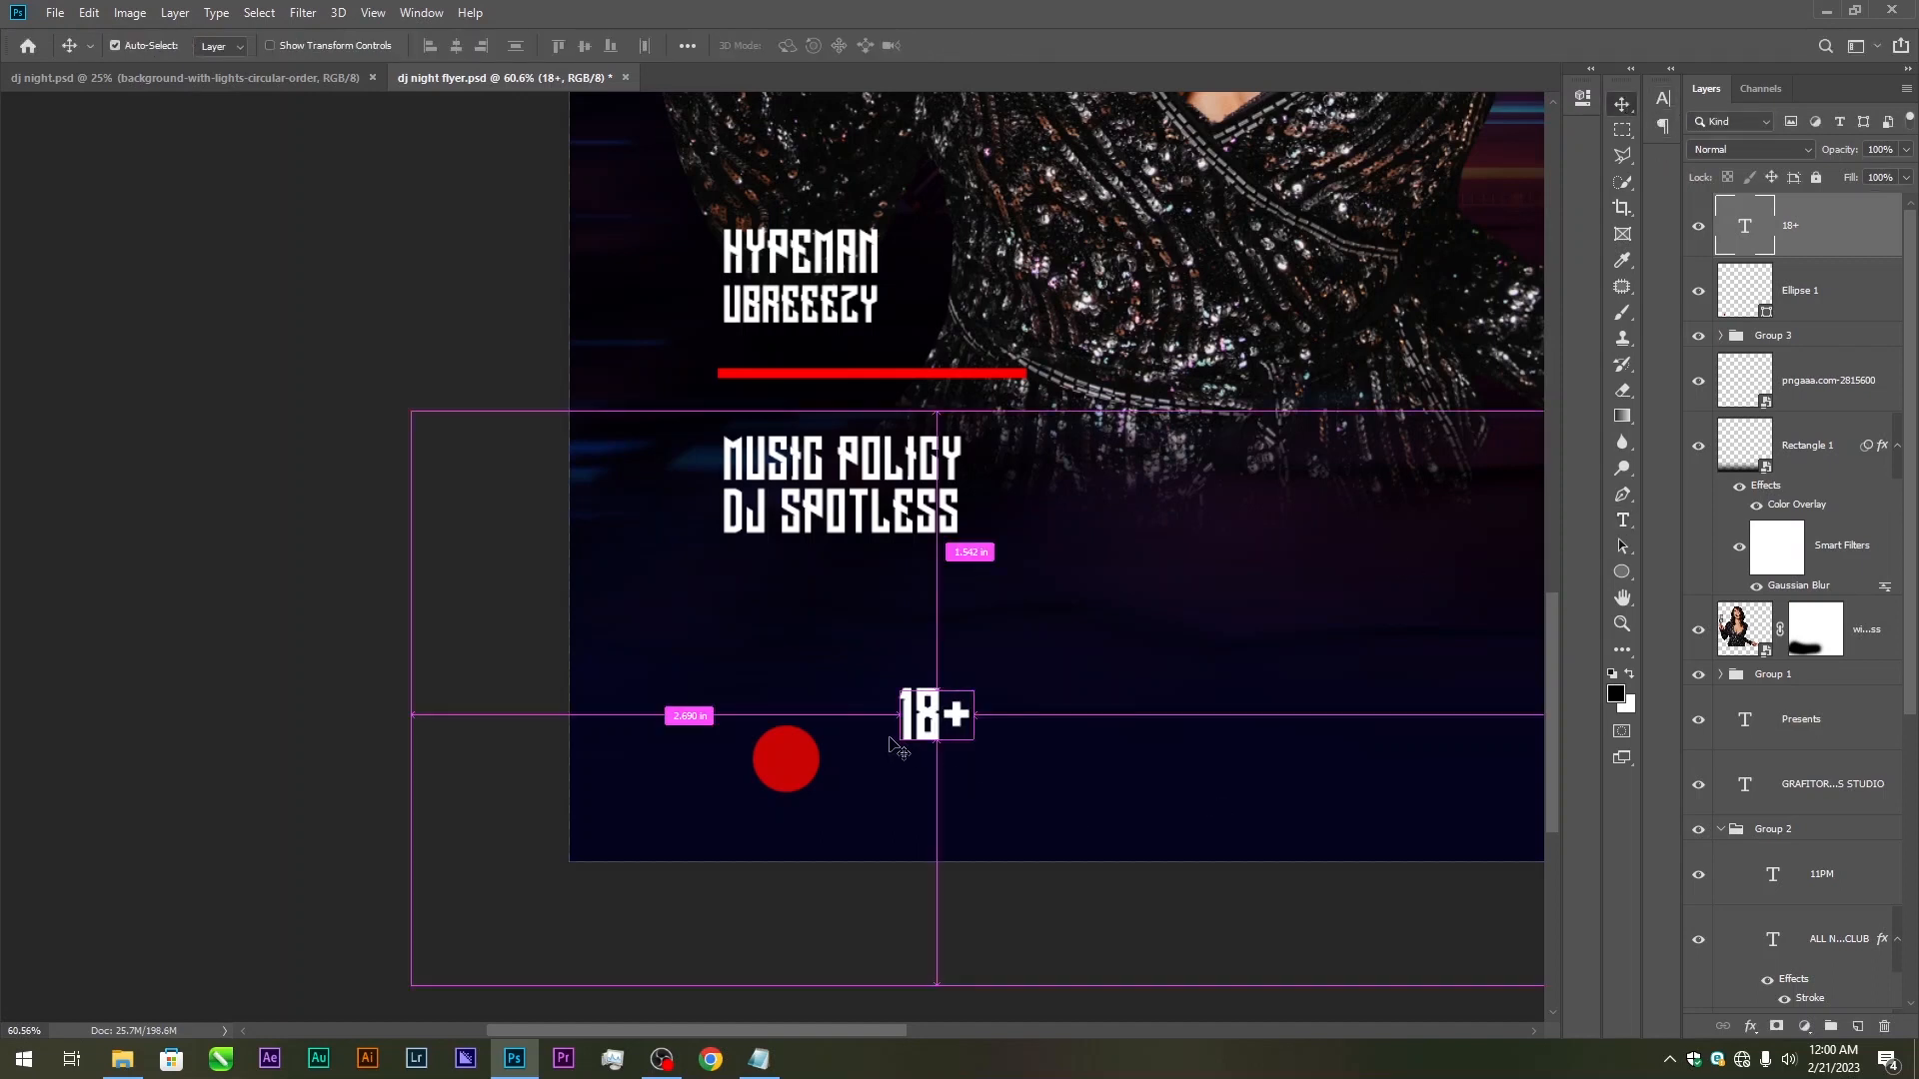
{"action": "key", "text": "ctrl+t"}
{"action": "left_click_drag", "start_coordinate": [972, 682], "coordinate": [786, 761]}
{"action": "key", "text": "Return"}
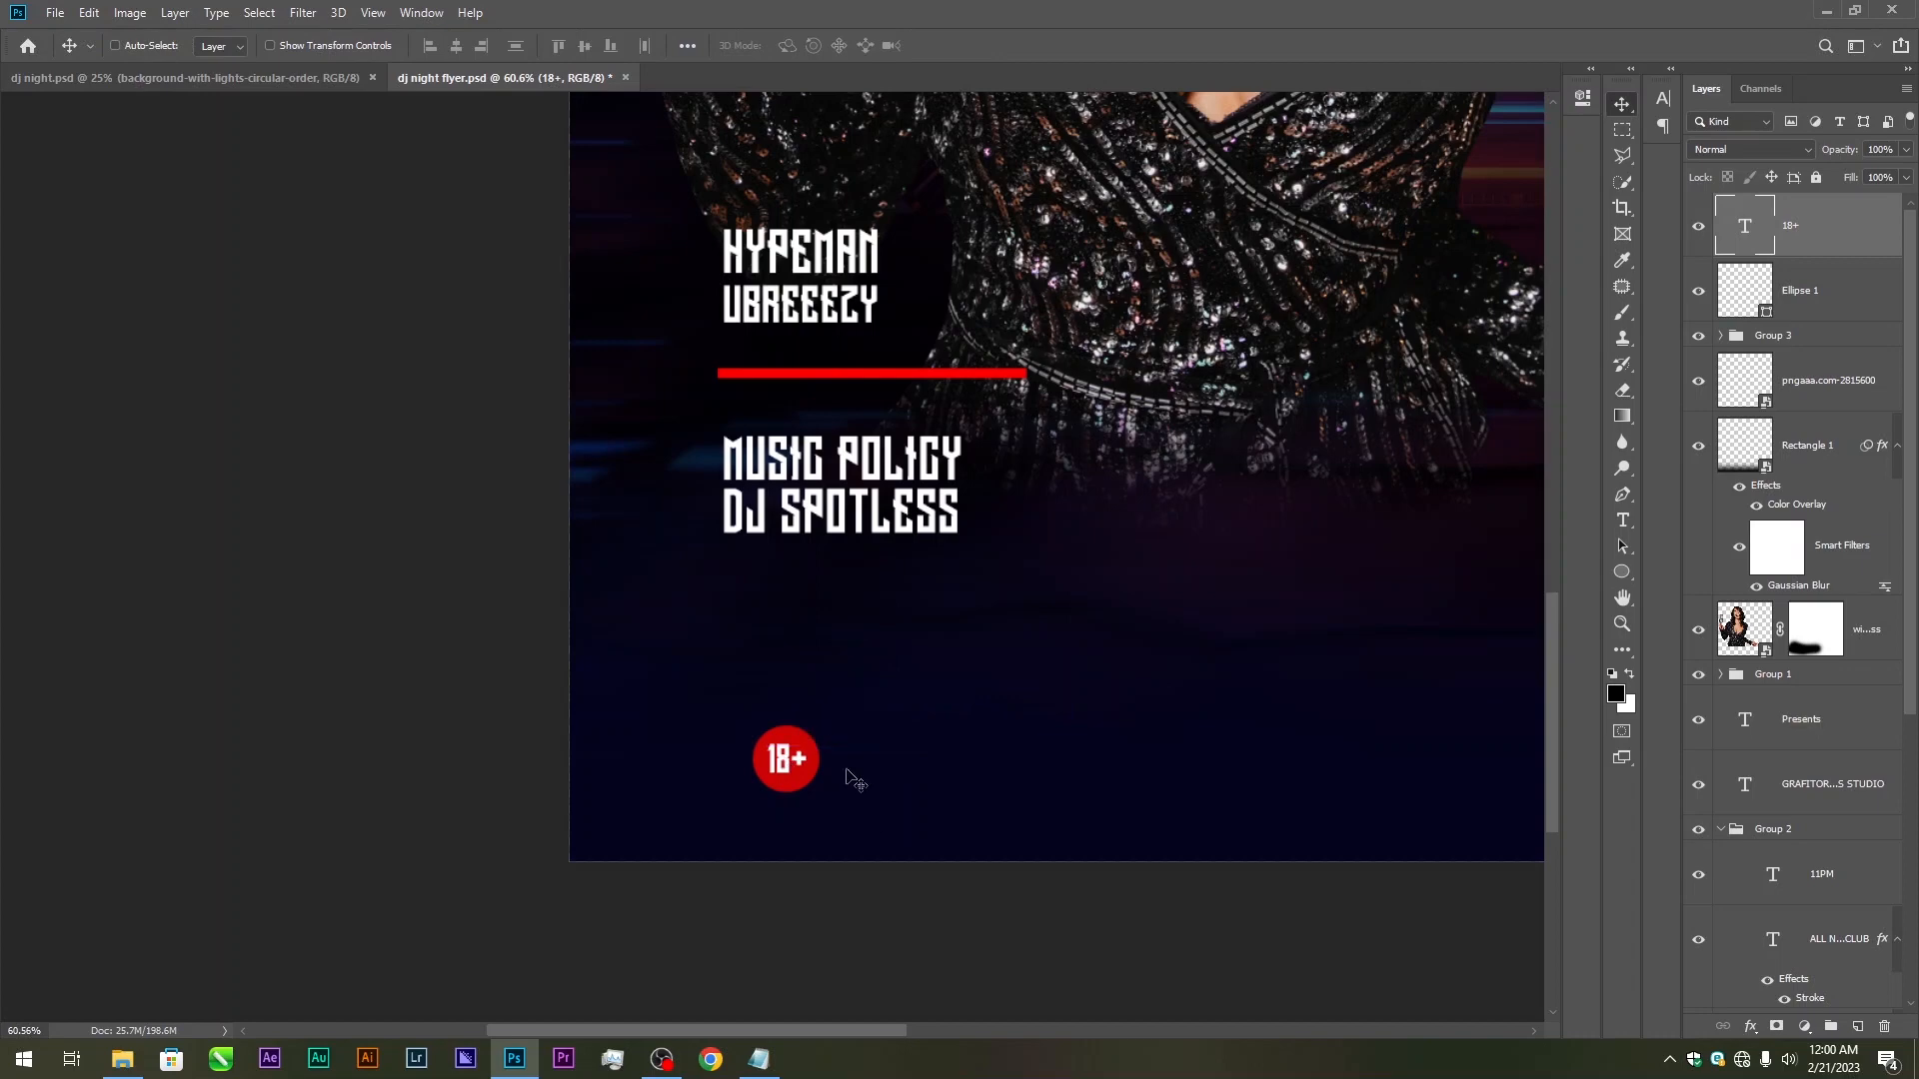
{"action": "key", "text": "ctrl+t"}
{"action": "left_click_drag", "start_coordinate": [813, 765], "coordinate": [816, 765]}
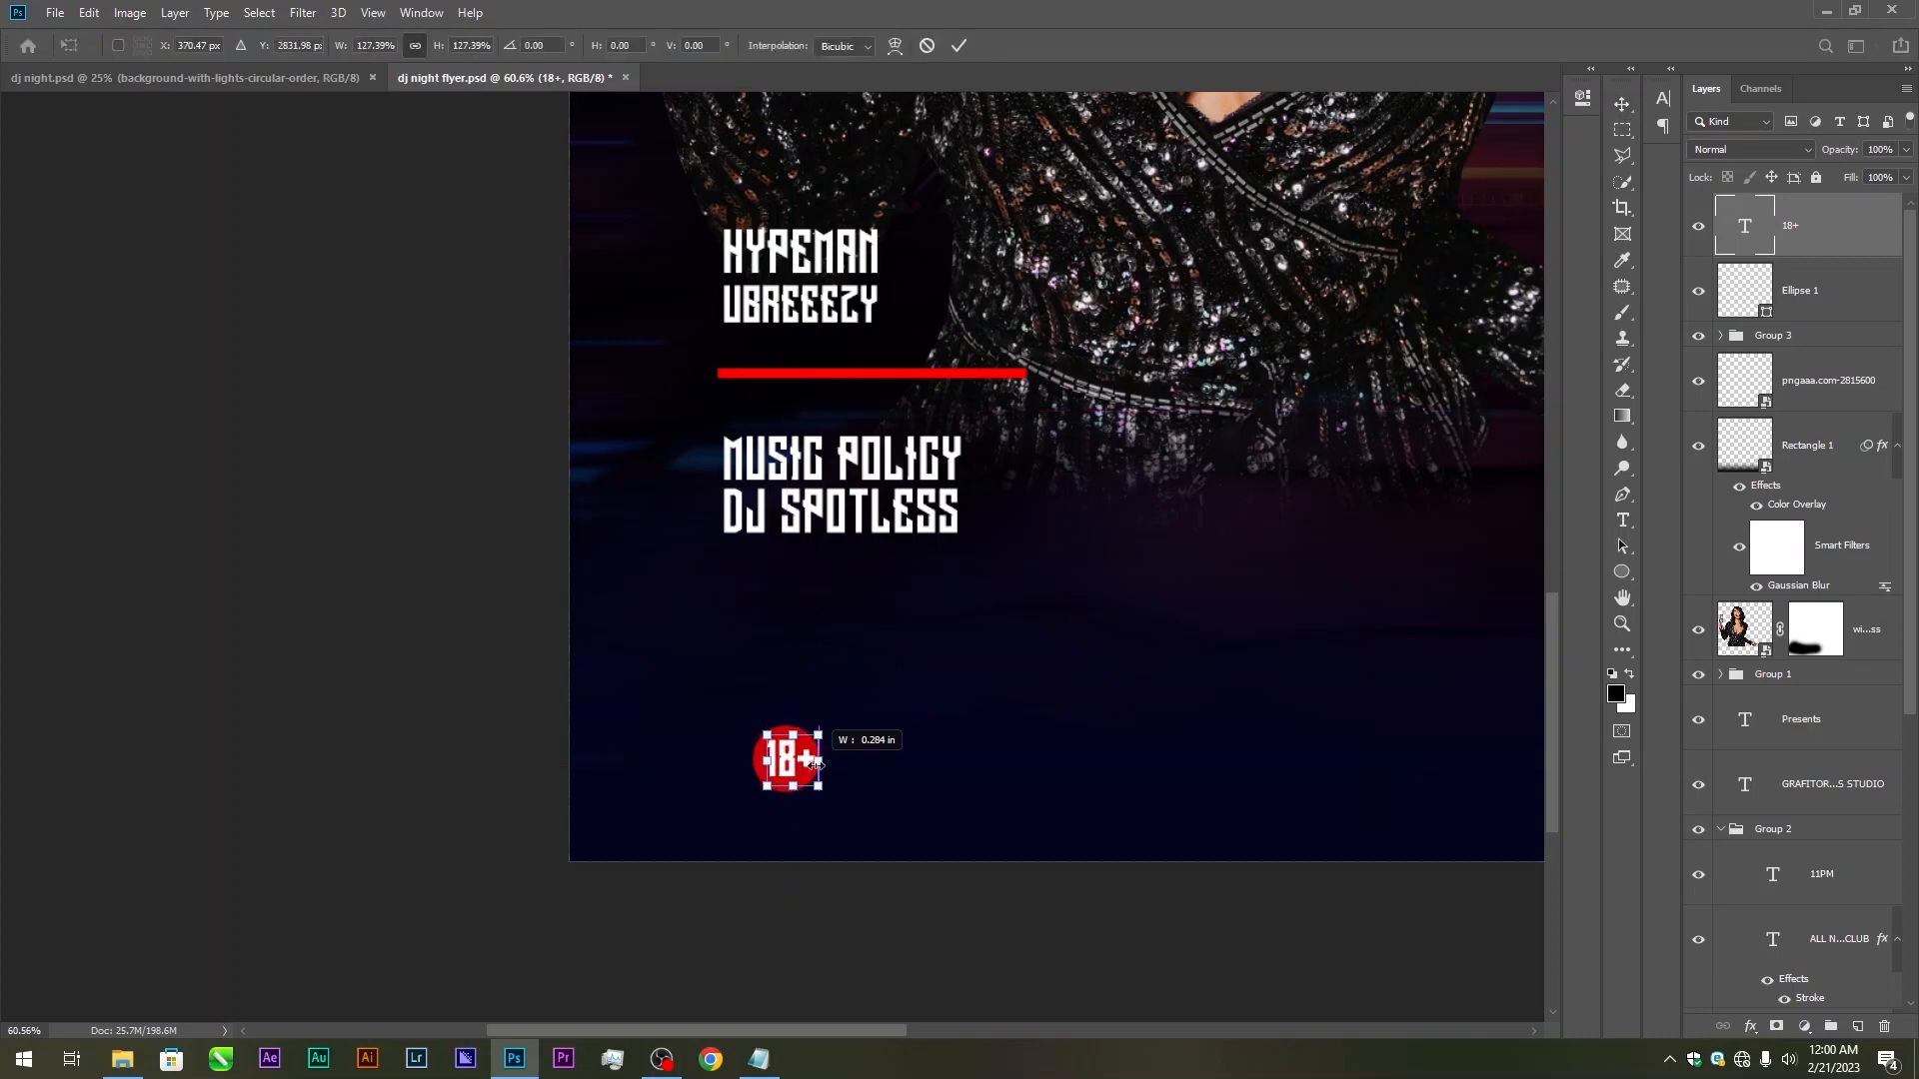
{"action": "key", "text": "Return"}
Add the two-line text "DRINK RESPONSIBLE" beside the 18+ circle and enlarge it to about 20.93 pt
{"action": "key", "text": "ctrl+0"}
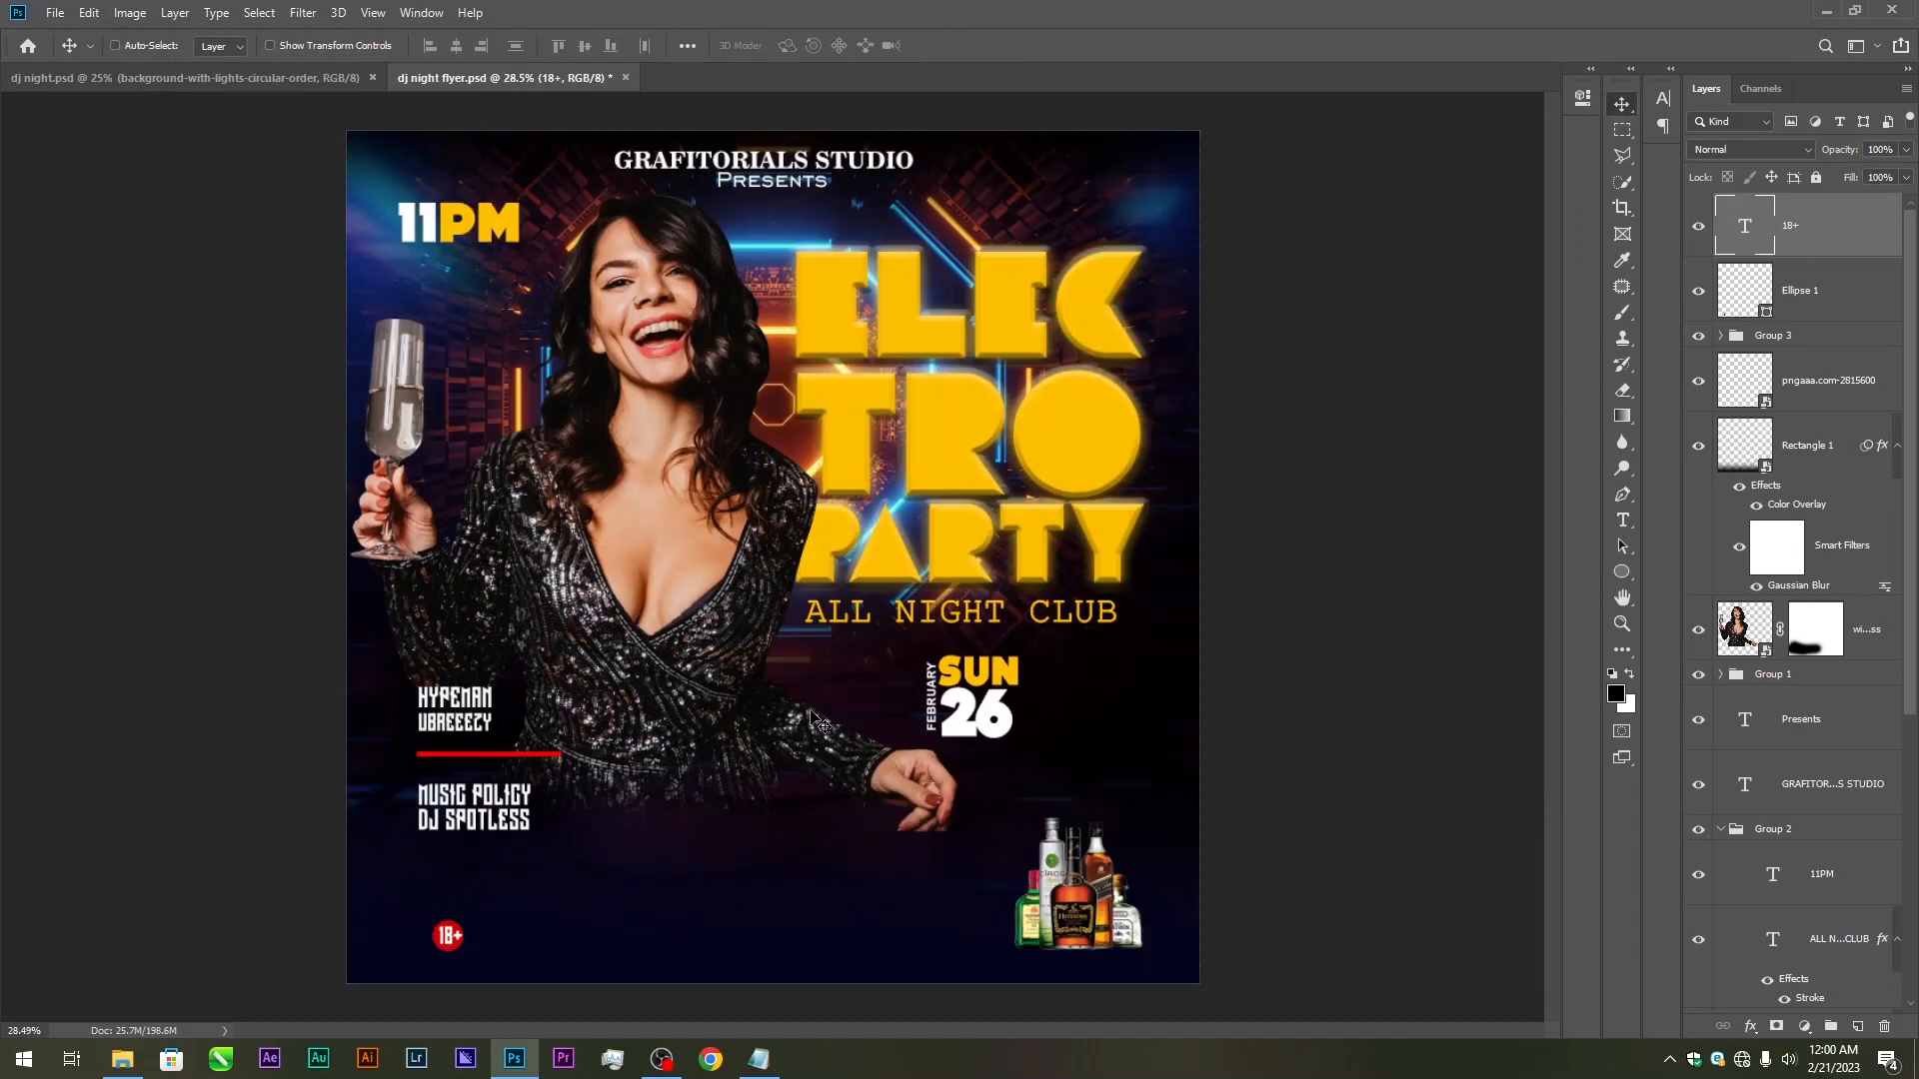
{"action": "scroll", "coordinate": [737, 748], "scroll_direction": "up", "scroll_amount": 5}
{"action": "scroll", "coordinate": [1089, 732], "scroll_direction": "down", "scroll_amount": 4}
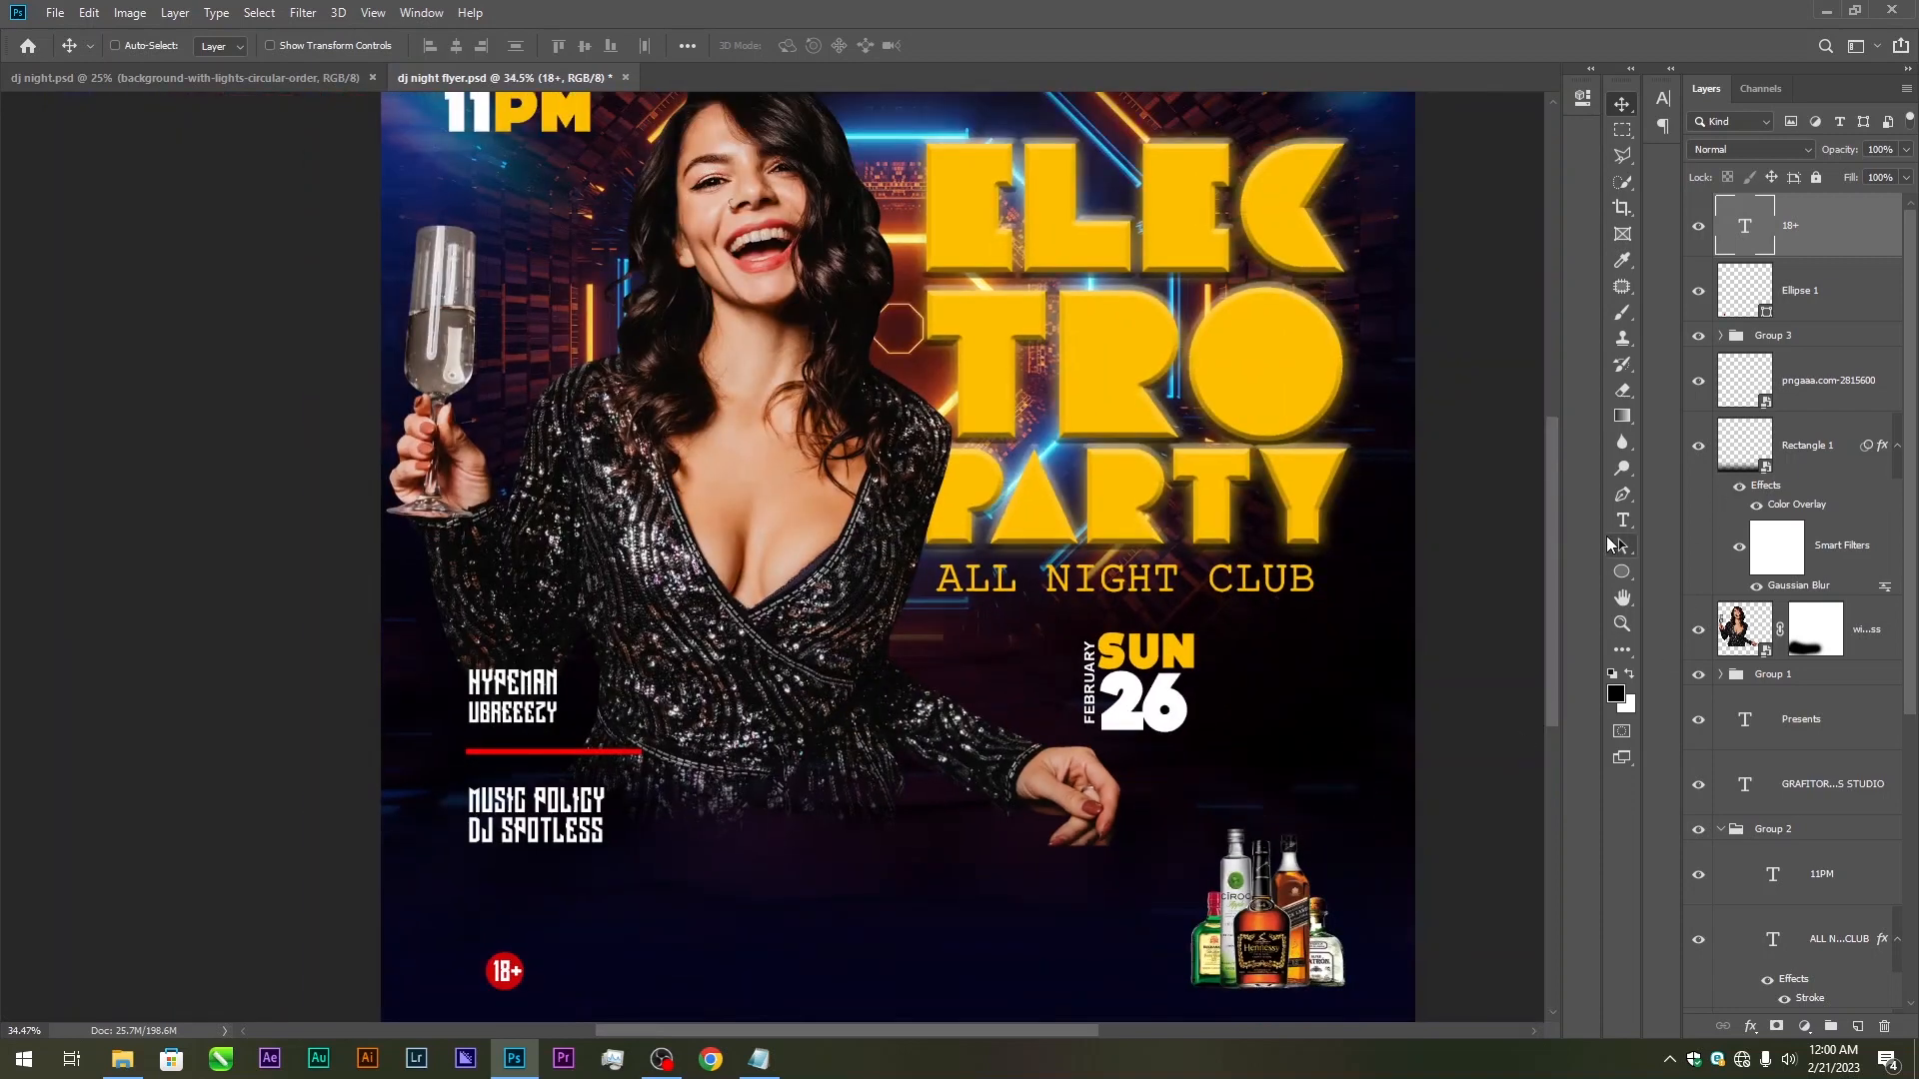
{"action": "left_click", "coordinate": [1621, 520]}
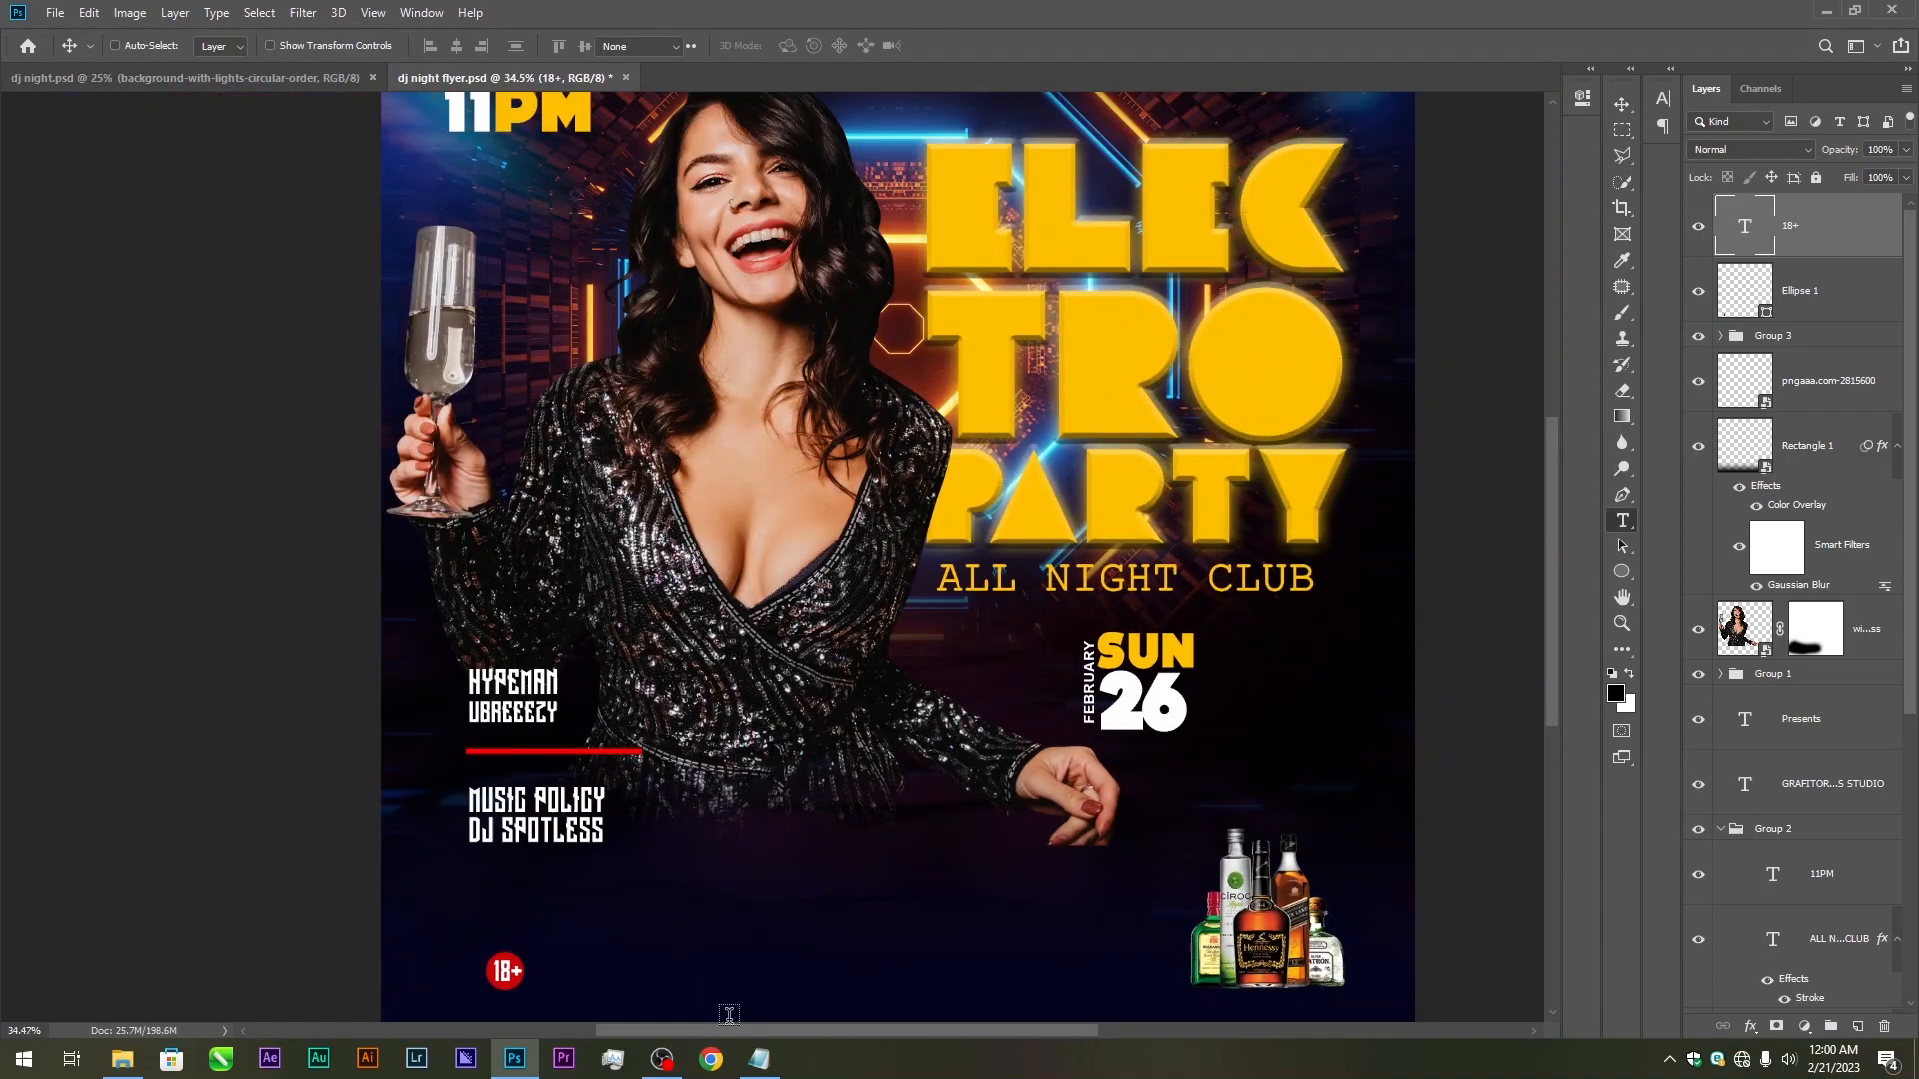
{"action": "left_click", "coordinate": [577, 950]}
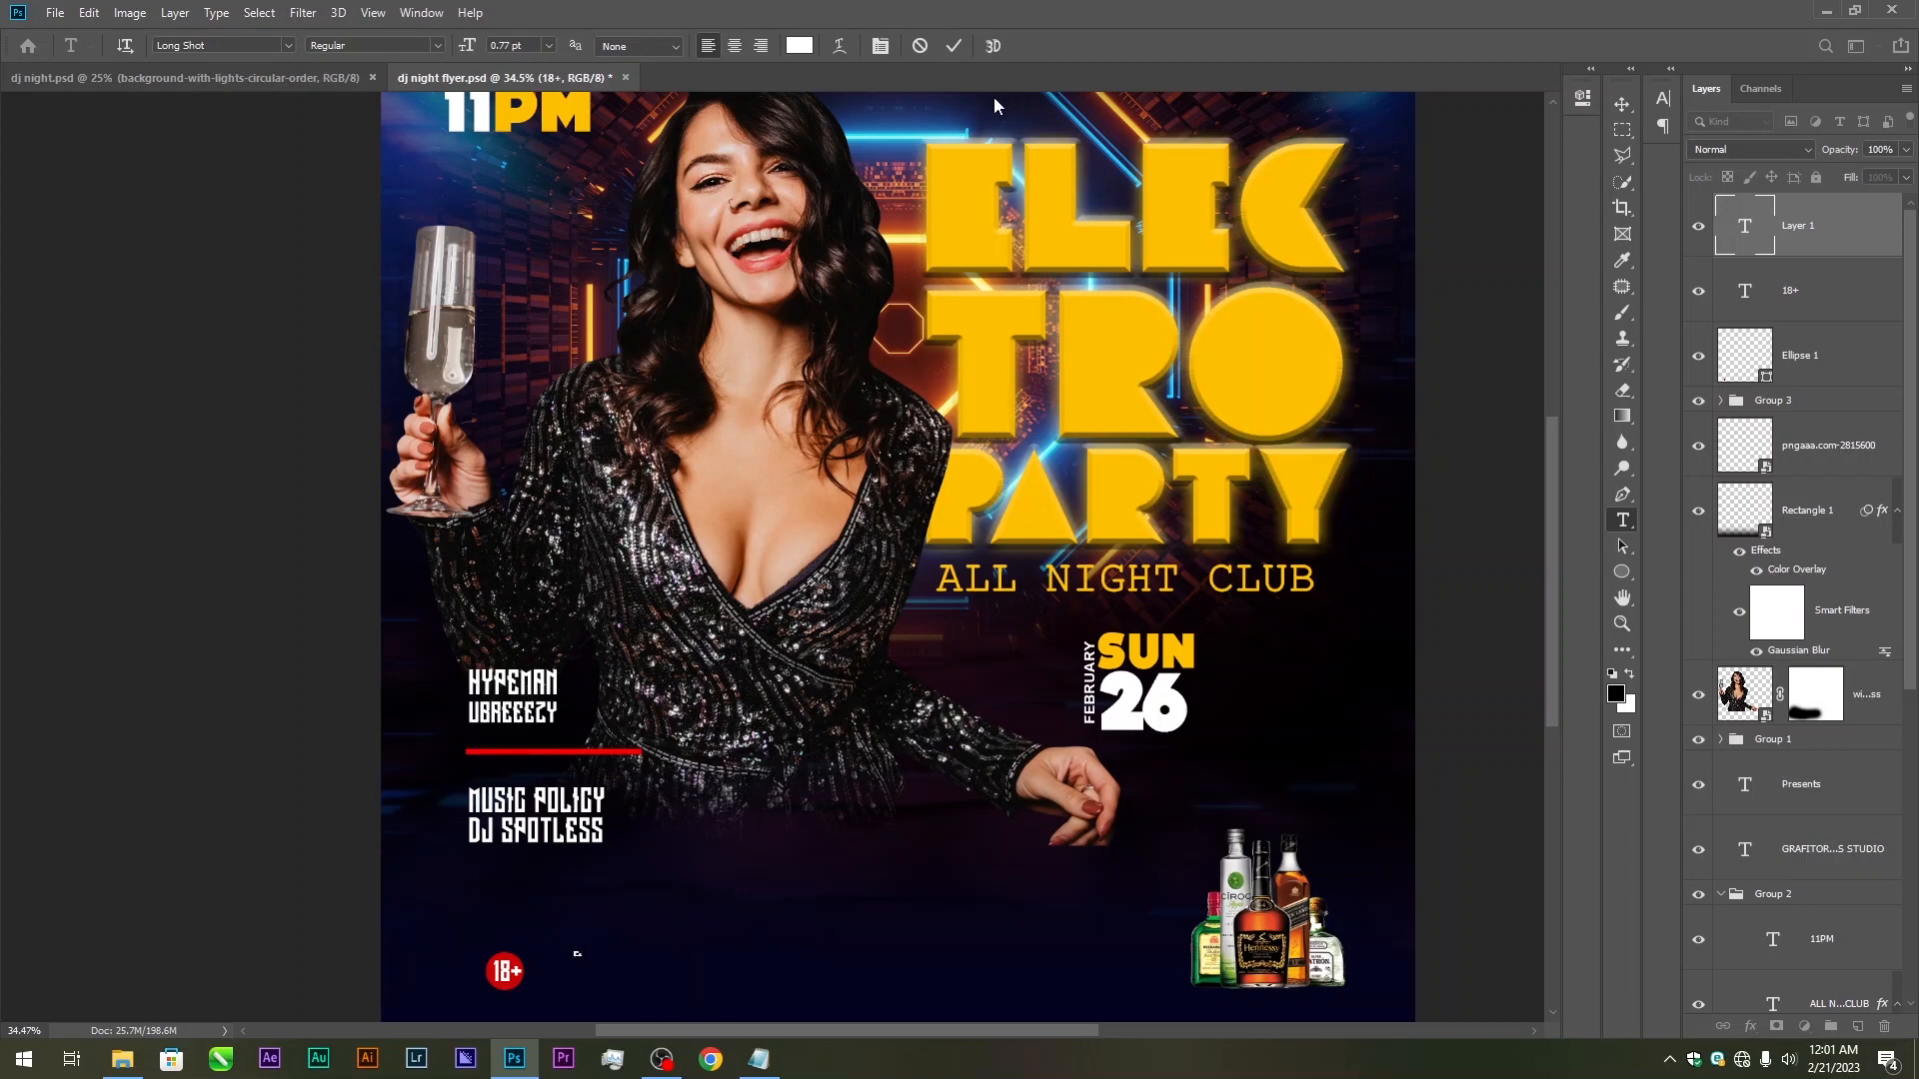
{"action": "left_click", "coordinate": [955, 45]}
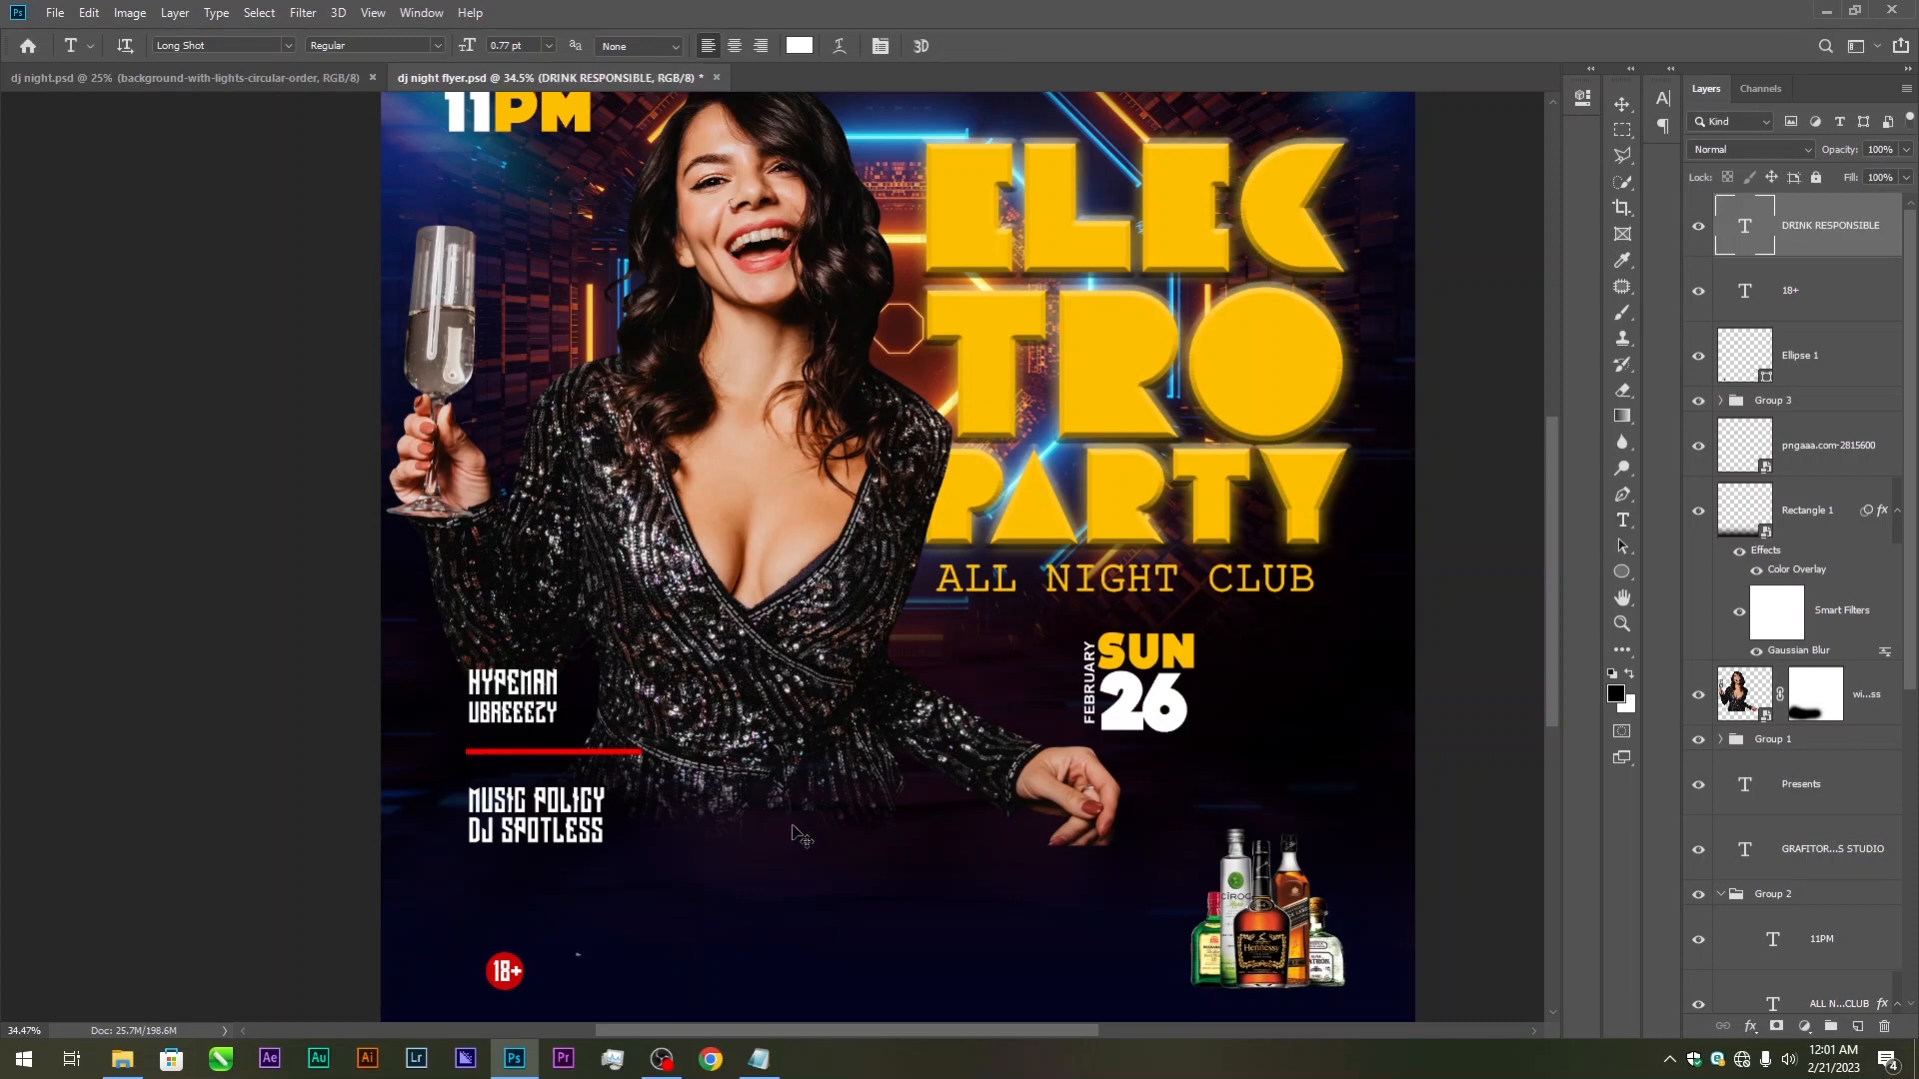
{"action": "key", "text": "ctrl+t"}
{"action": "left_click_drag", "start_coordinate": [584, 950], "coordinate": [706, 890]}
{"action": "key", "text": "Return"}
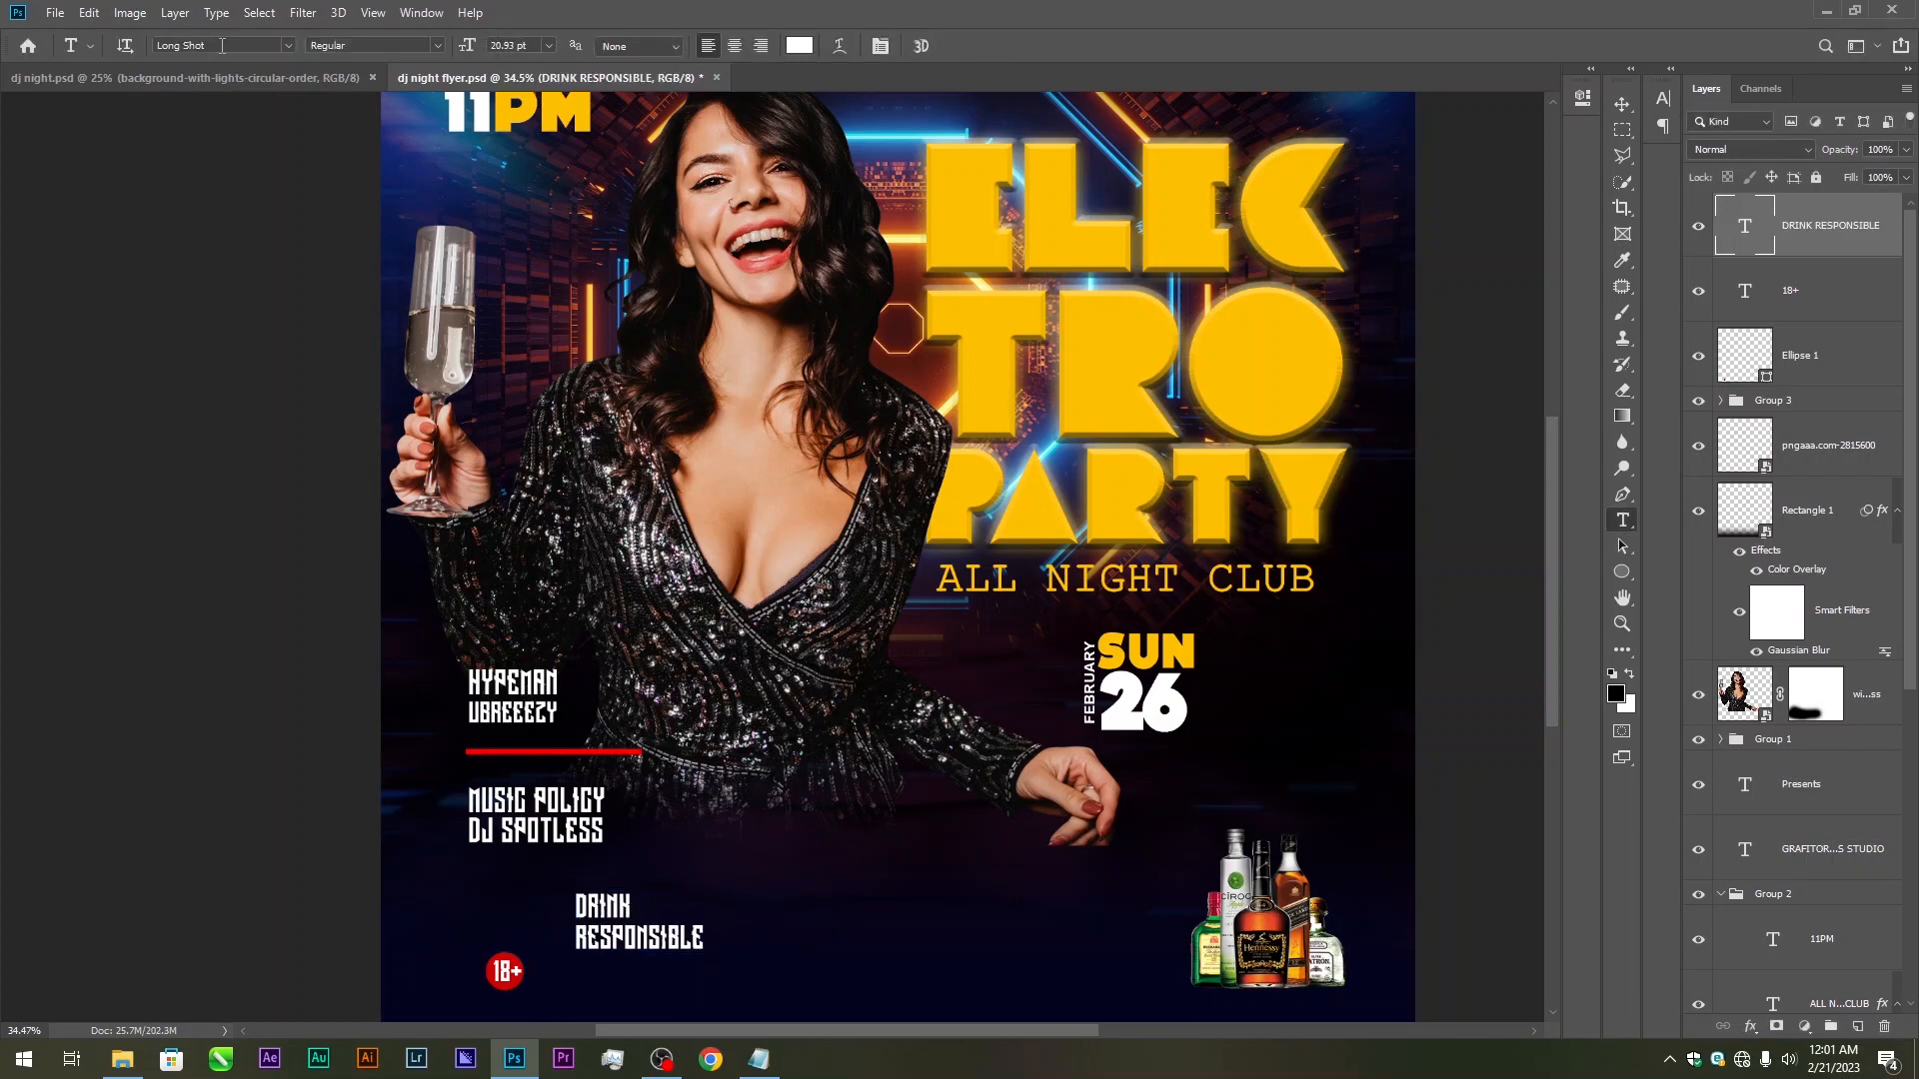
Set the DRINK RESPONSIBLE text in Arial Bold with 17.75 pt leading
{"action": "left_click", "coordinate": [212, 45]}
{"action": "type", "text": "ARI"}
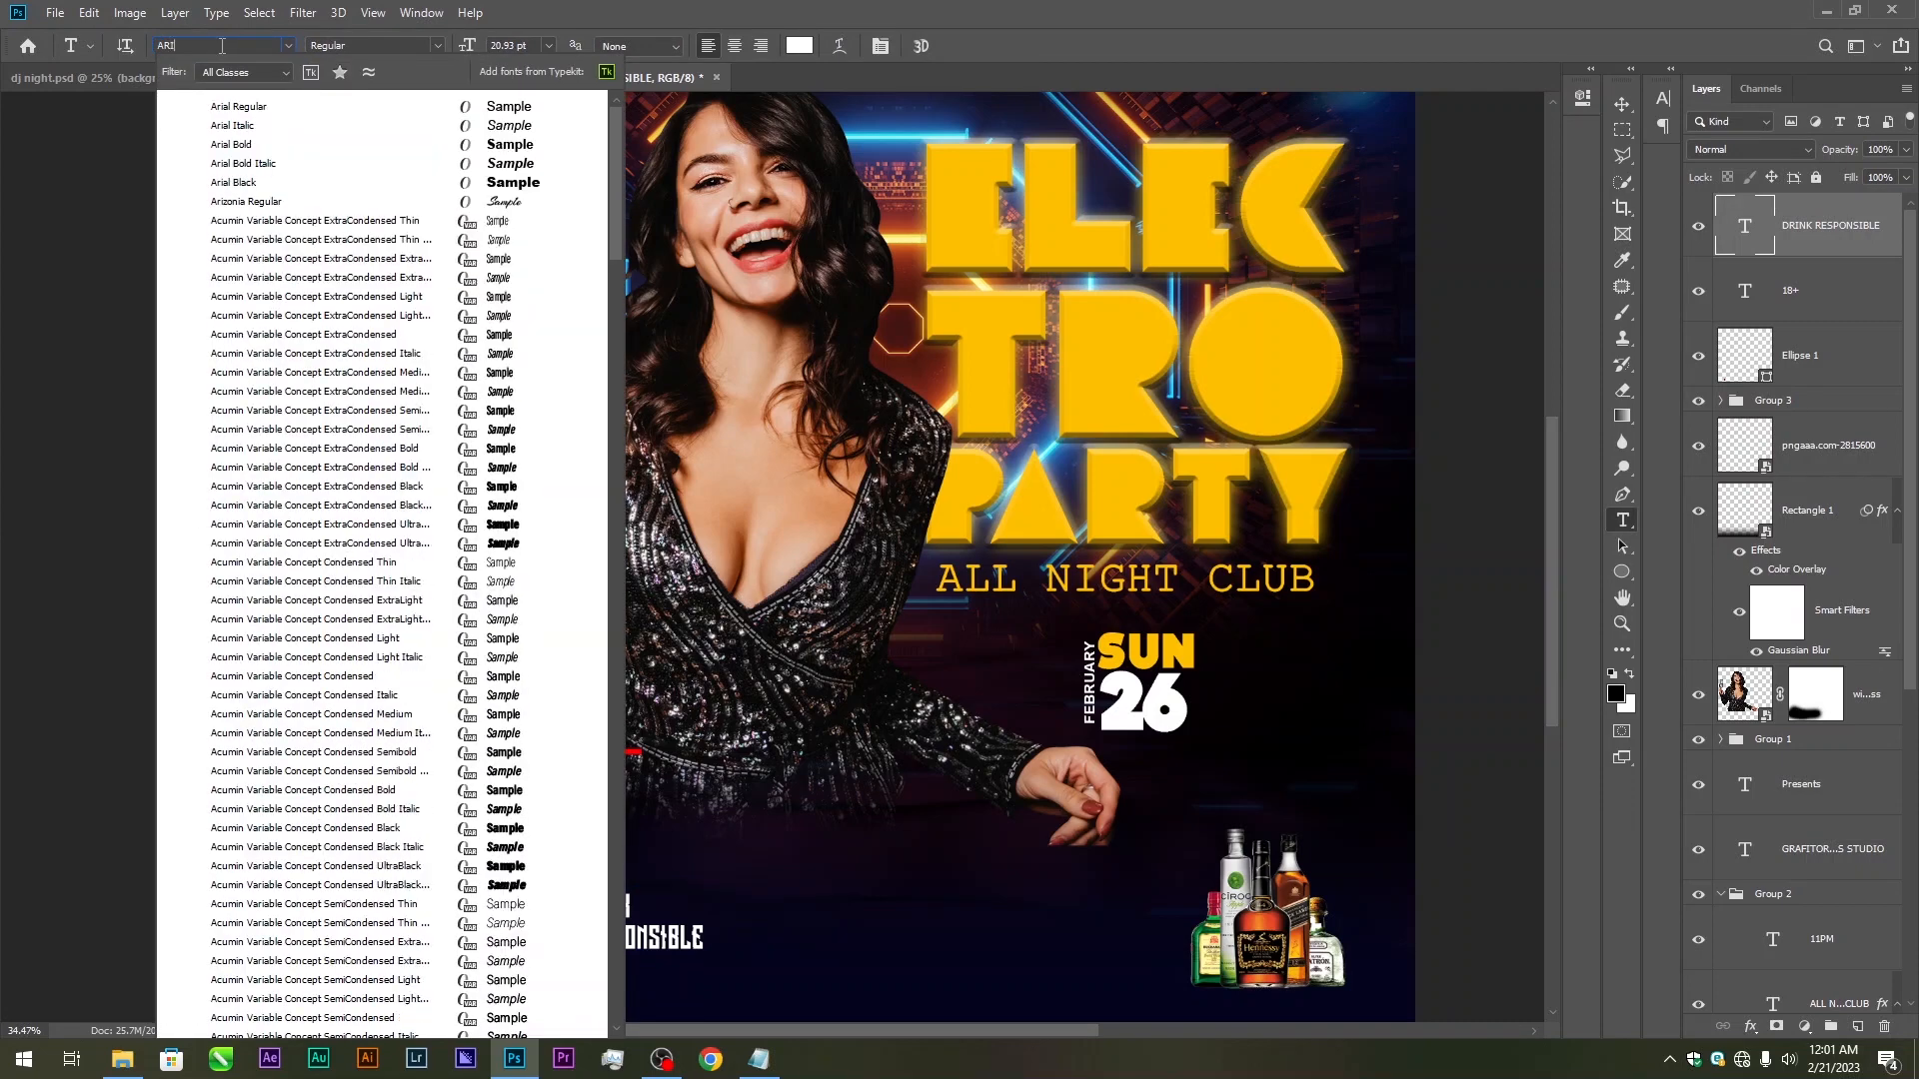
{"action": "left_click", "coordinate": [239, 106]}
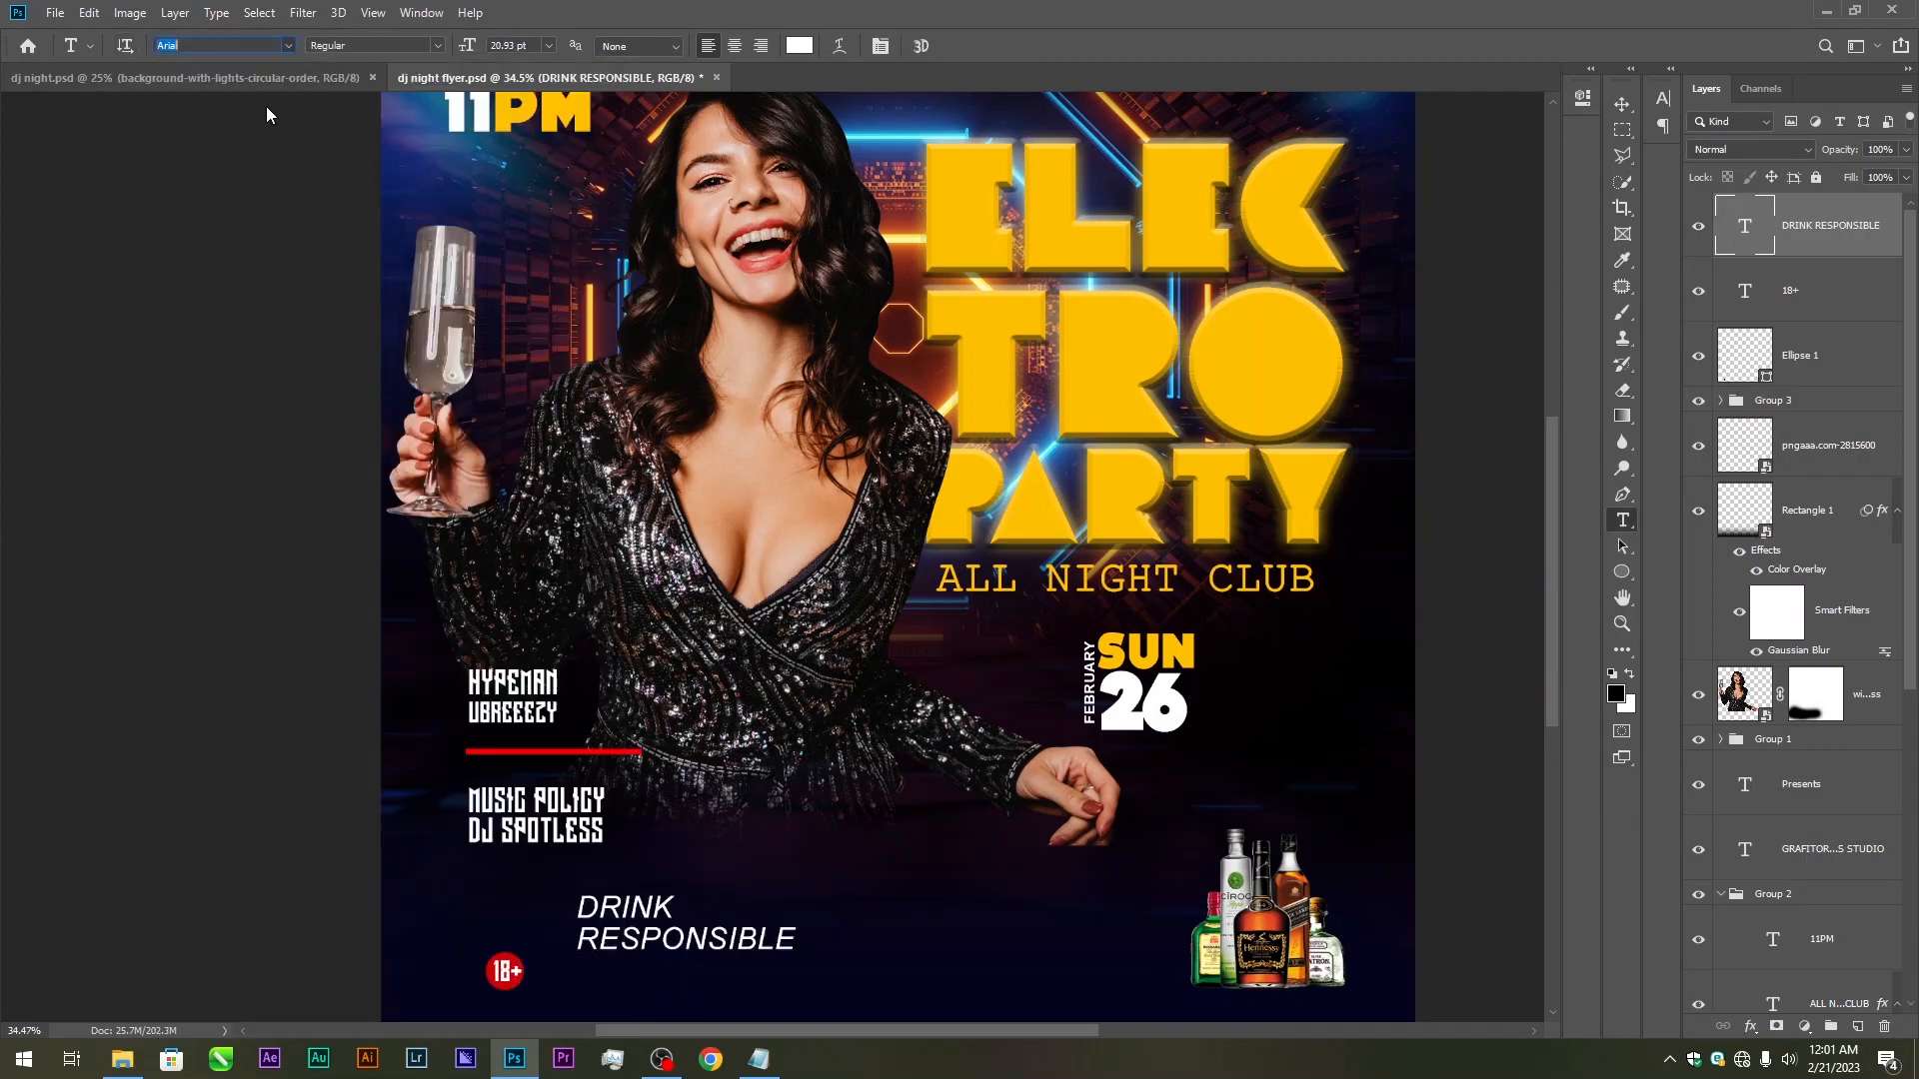
{"action": "scroll", "coordinate": [811, 784], "scroll_direction": "down", "scroll_amount": 2}
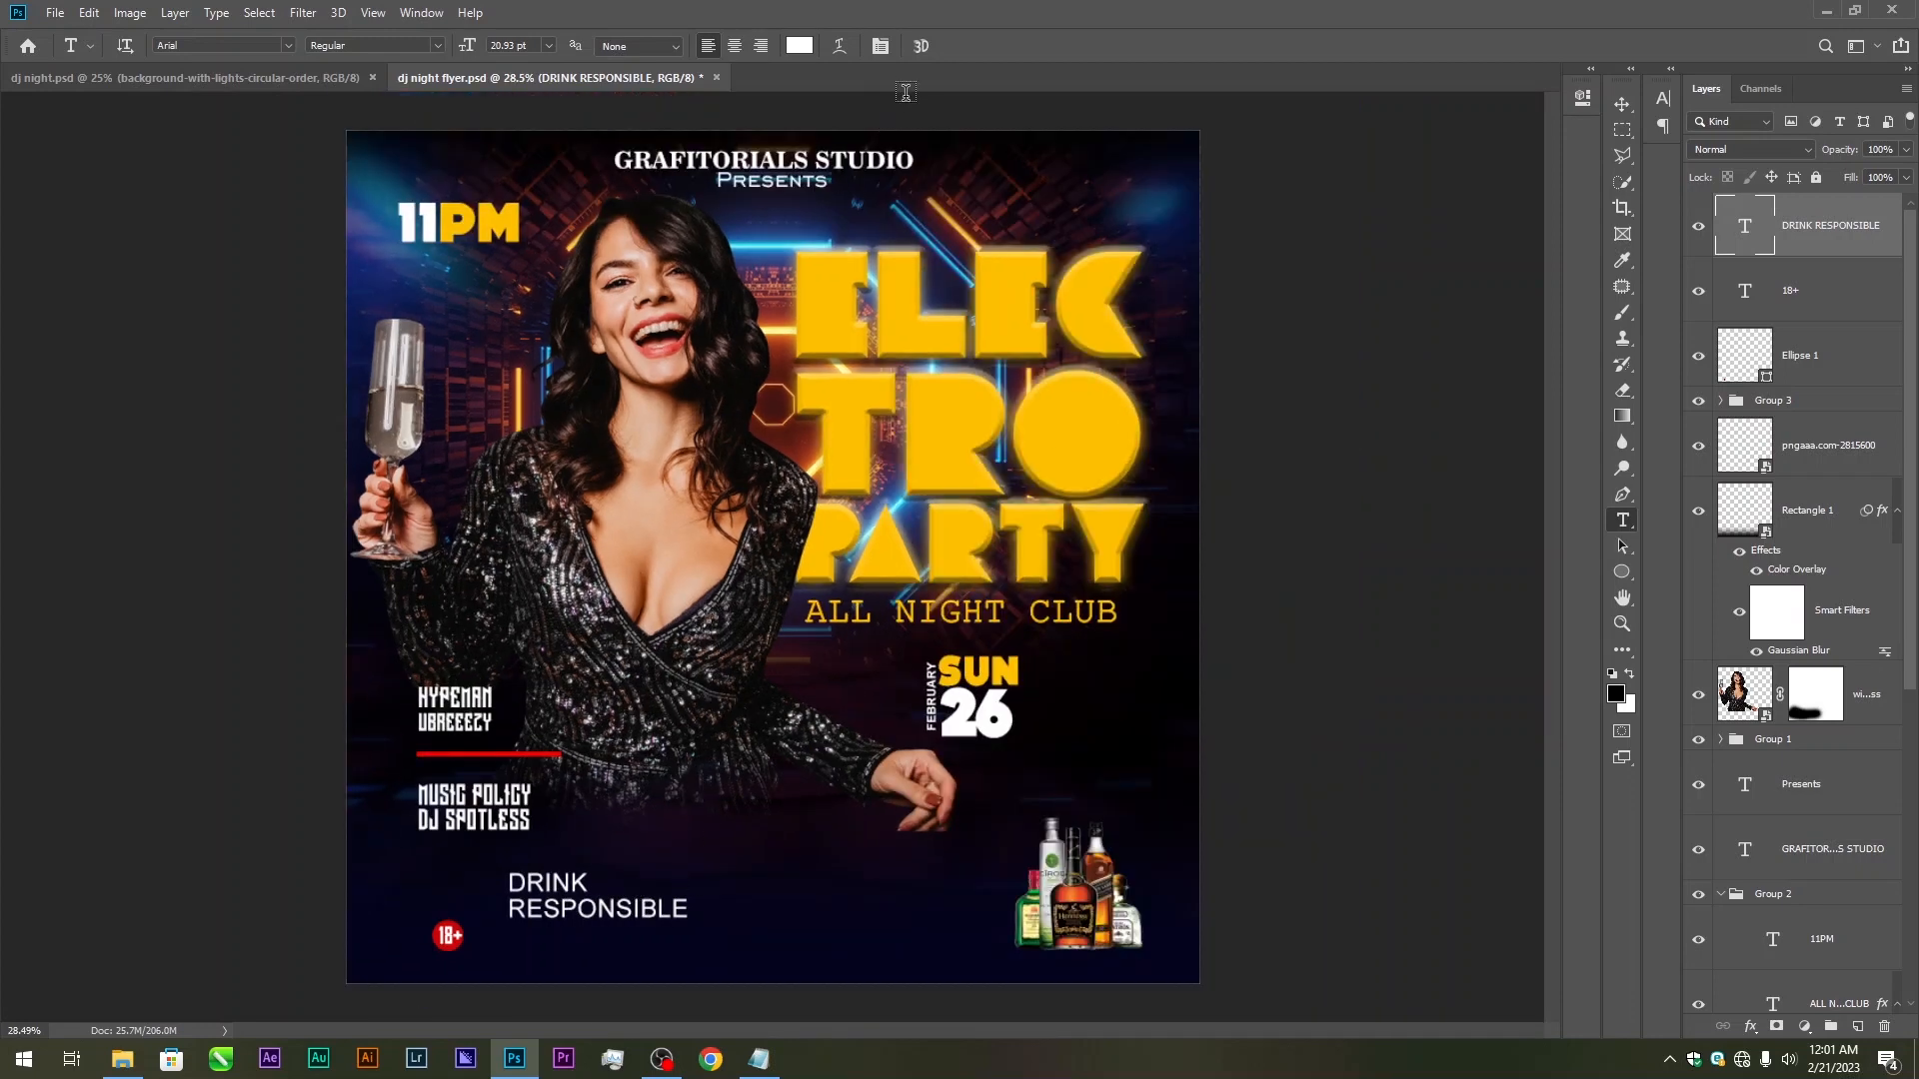
{"action": "left_click", "coordinate": [881, 46]}
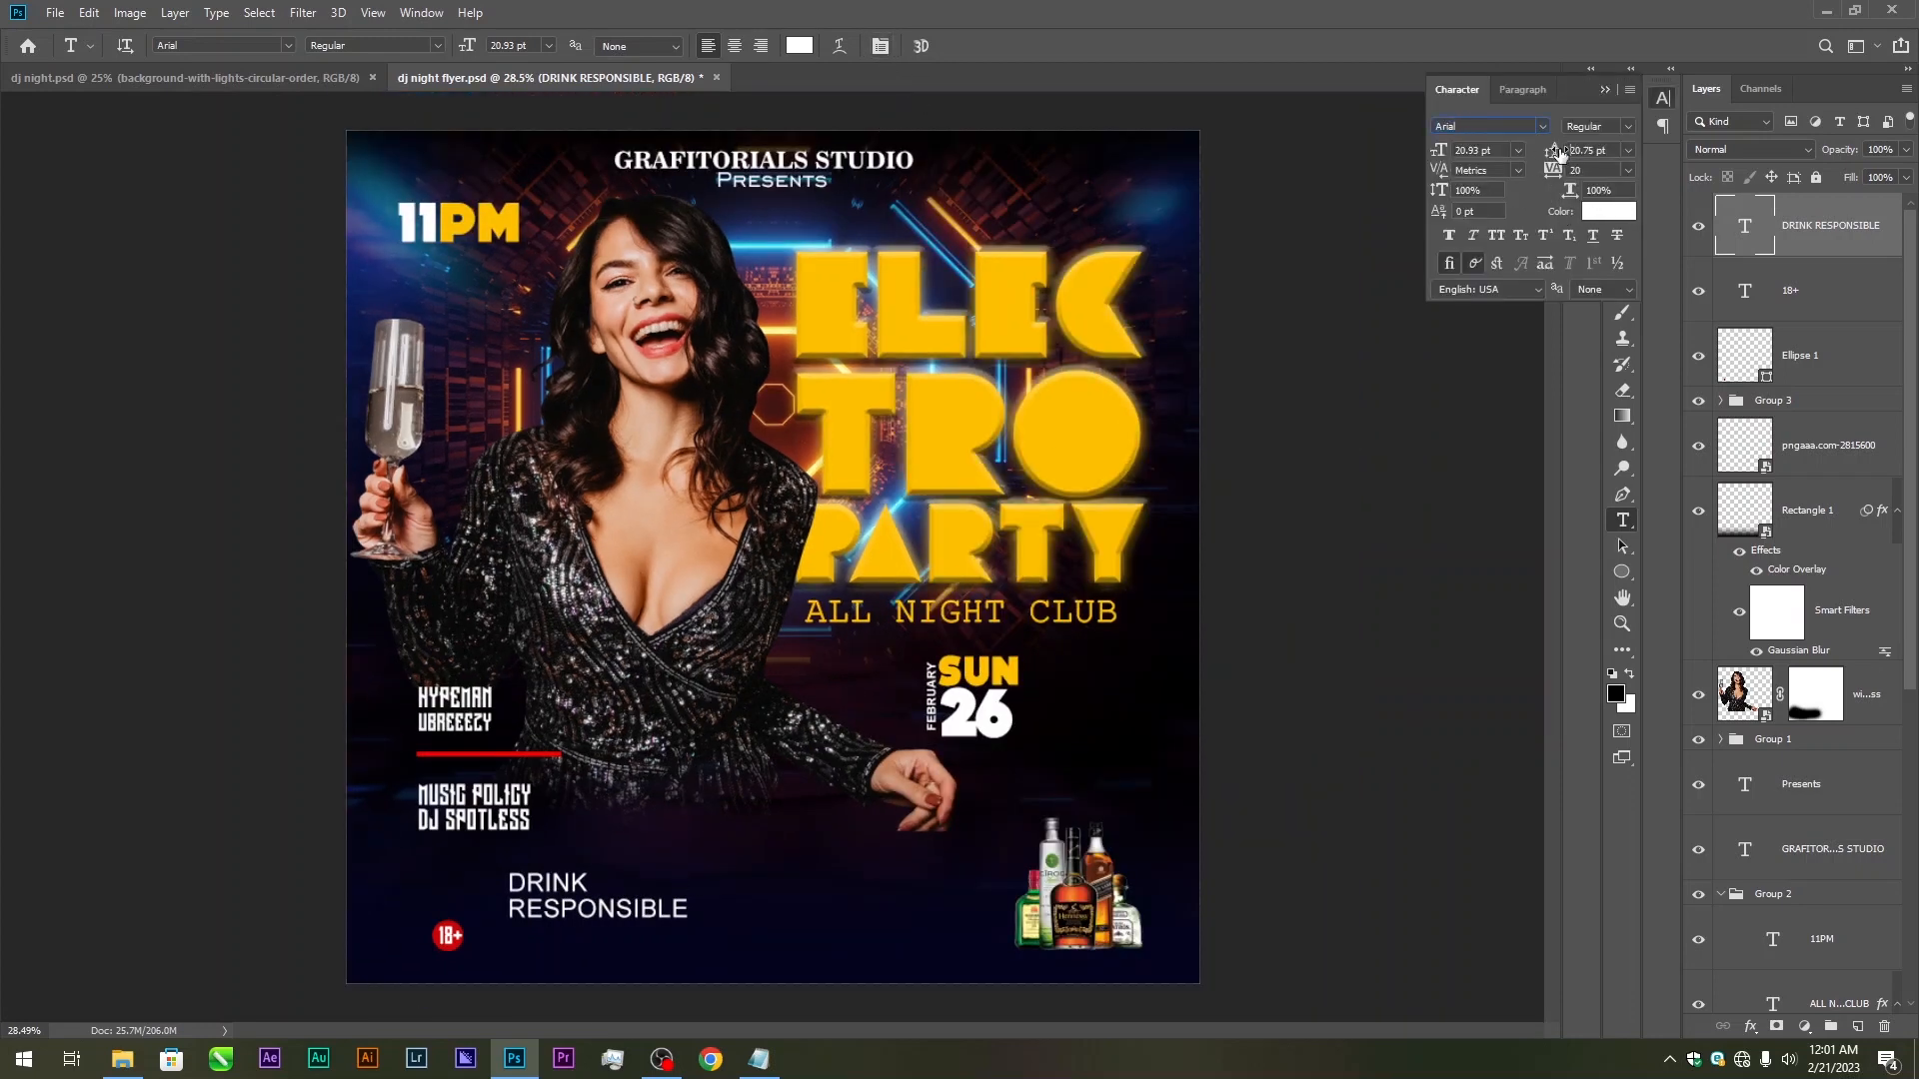
{"action": "left_click_drag", "start_coordinate": [1566, 150], "coordinate": [1550, 150]}
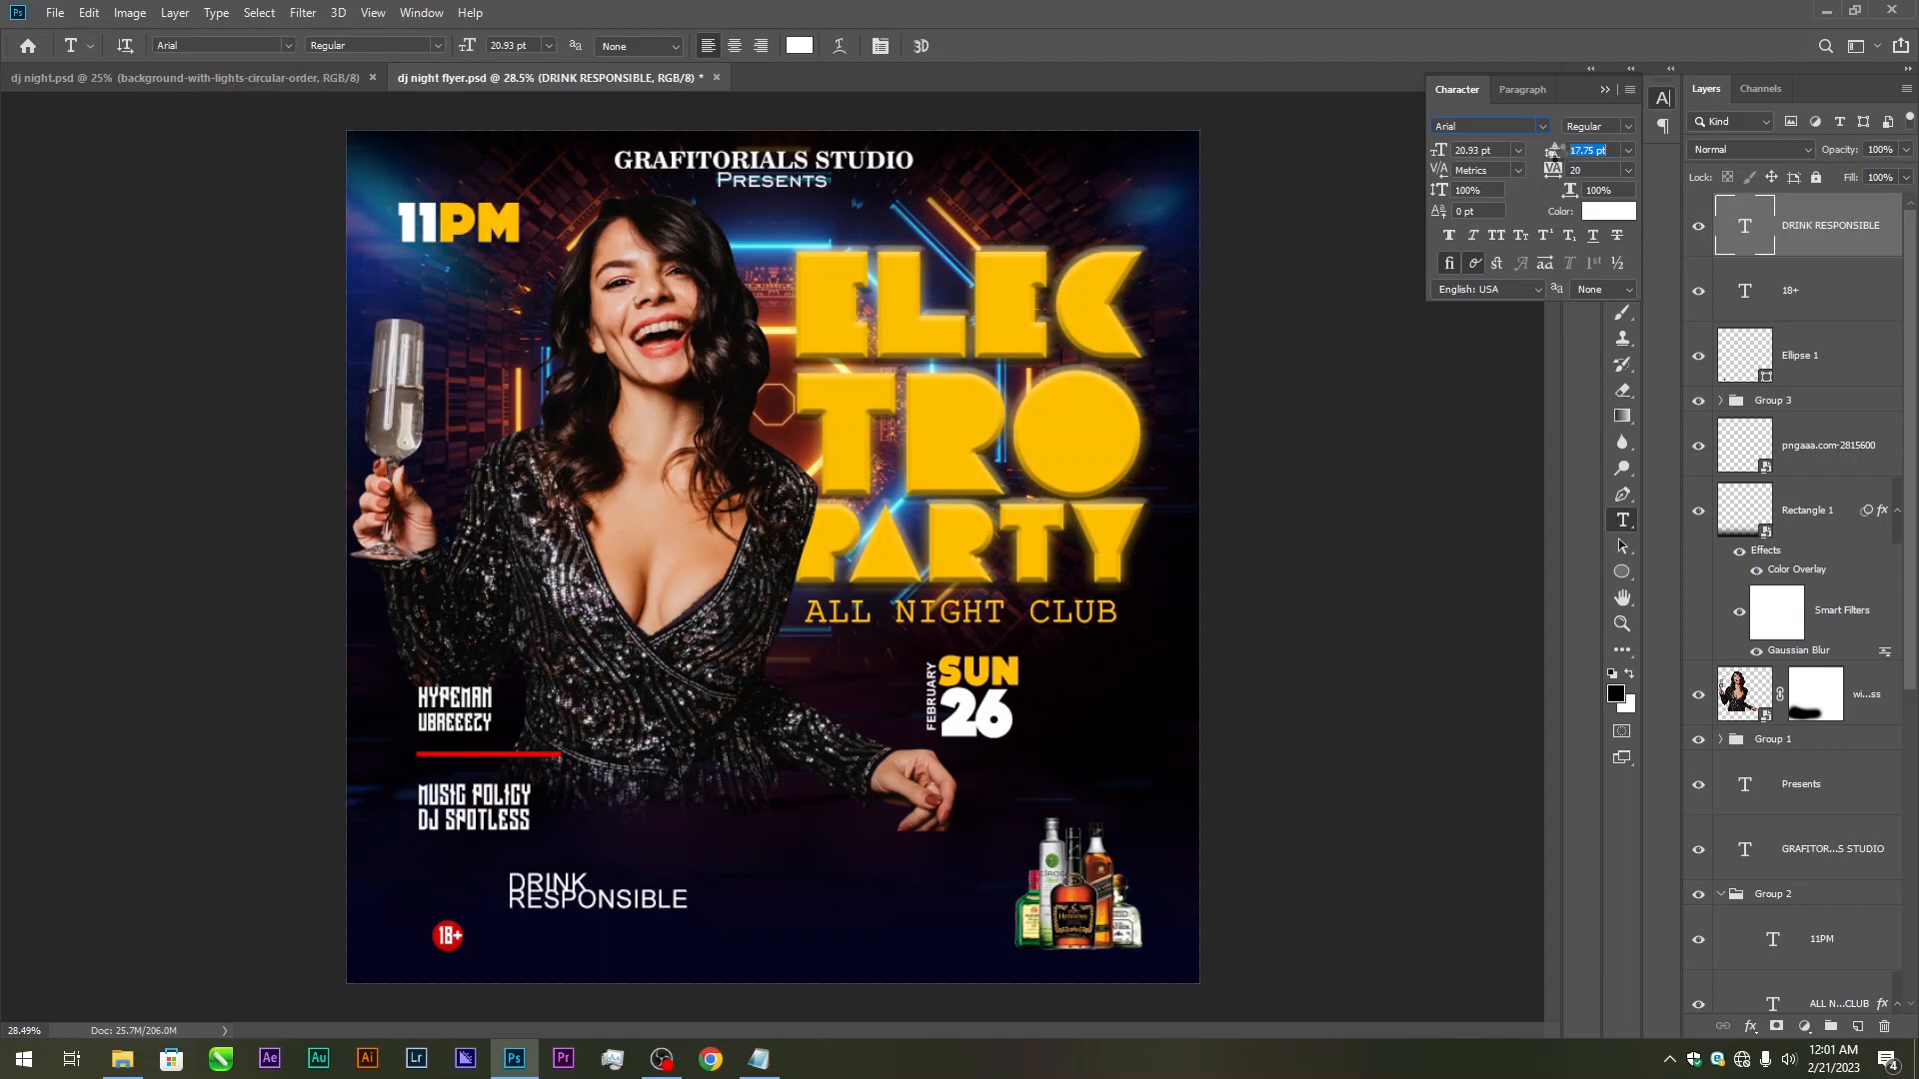
{"action": "key", "text": "Return"}
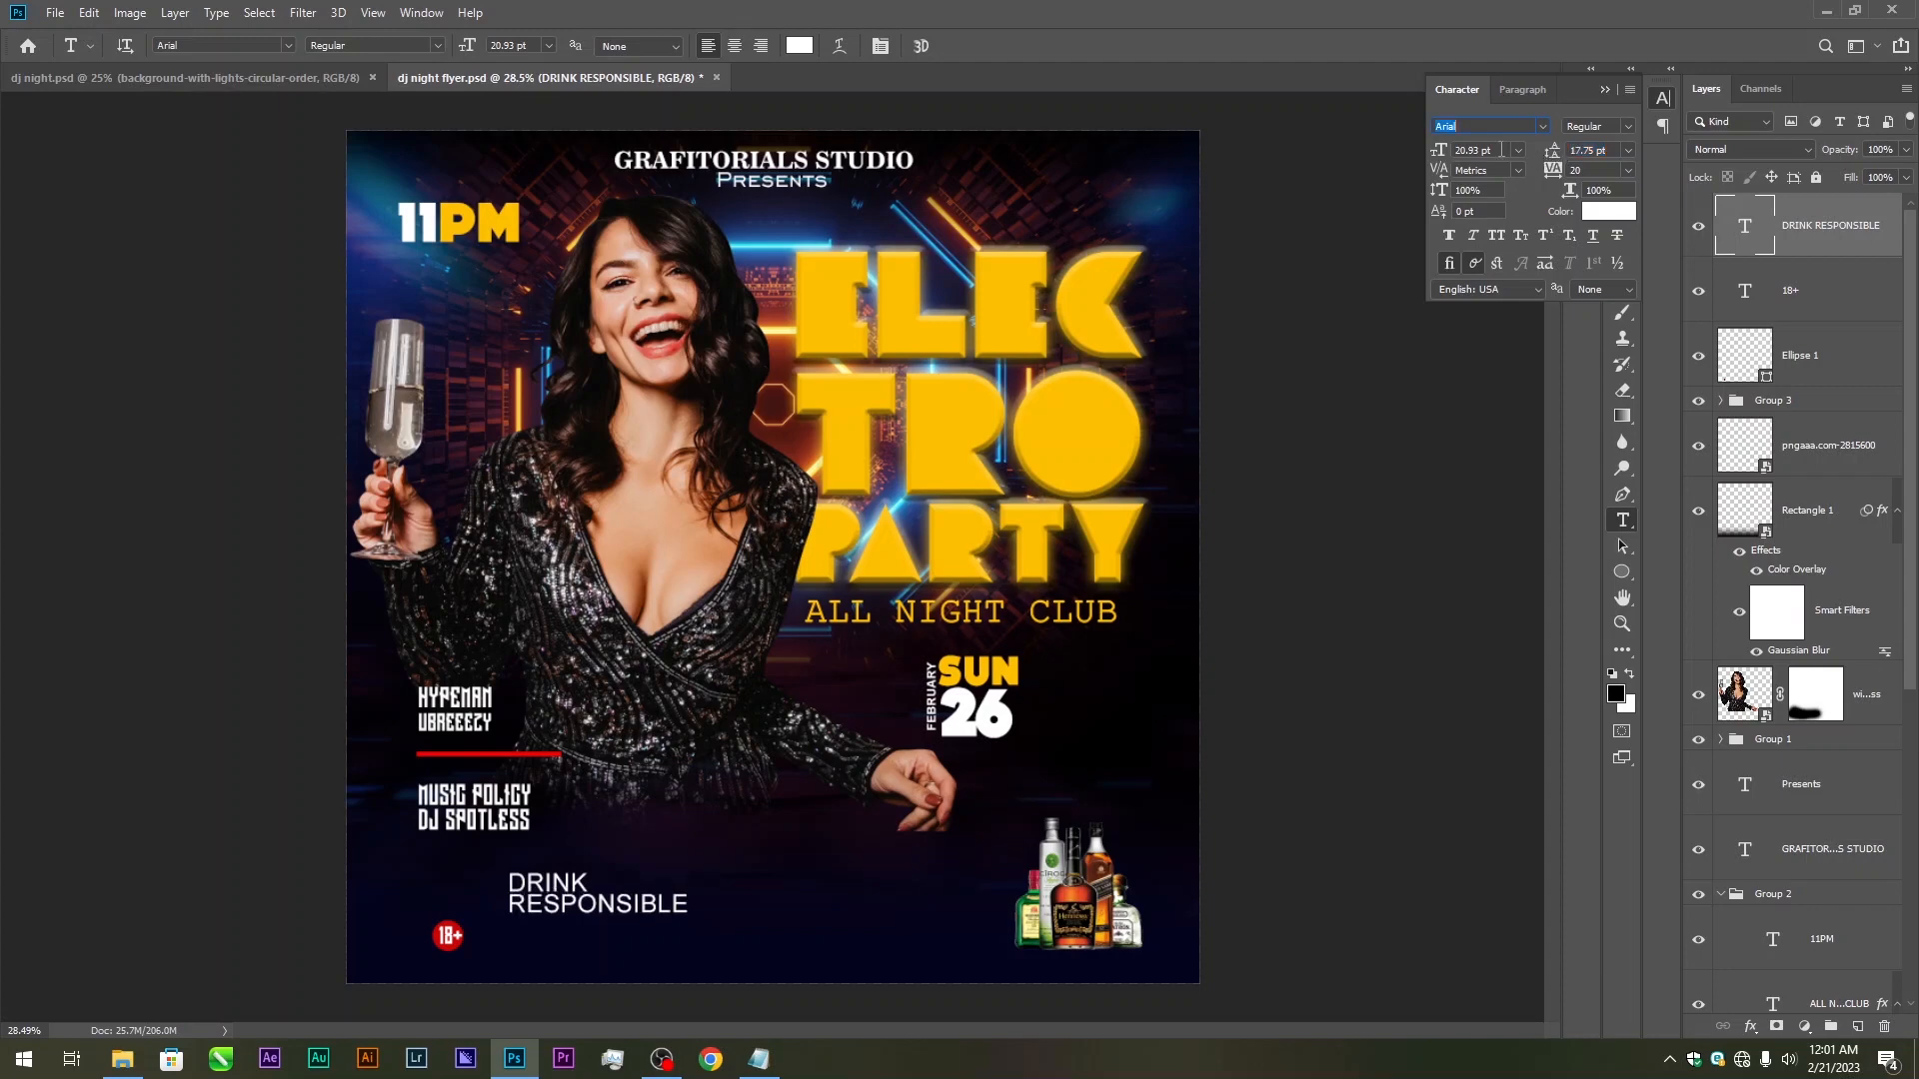
{"action": "left_click", "coordinate": [1629, 127]}
{"action": "left_click", "coordinate": [1604, 177]}
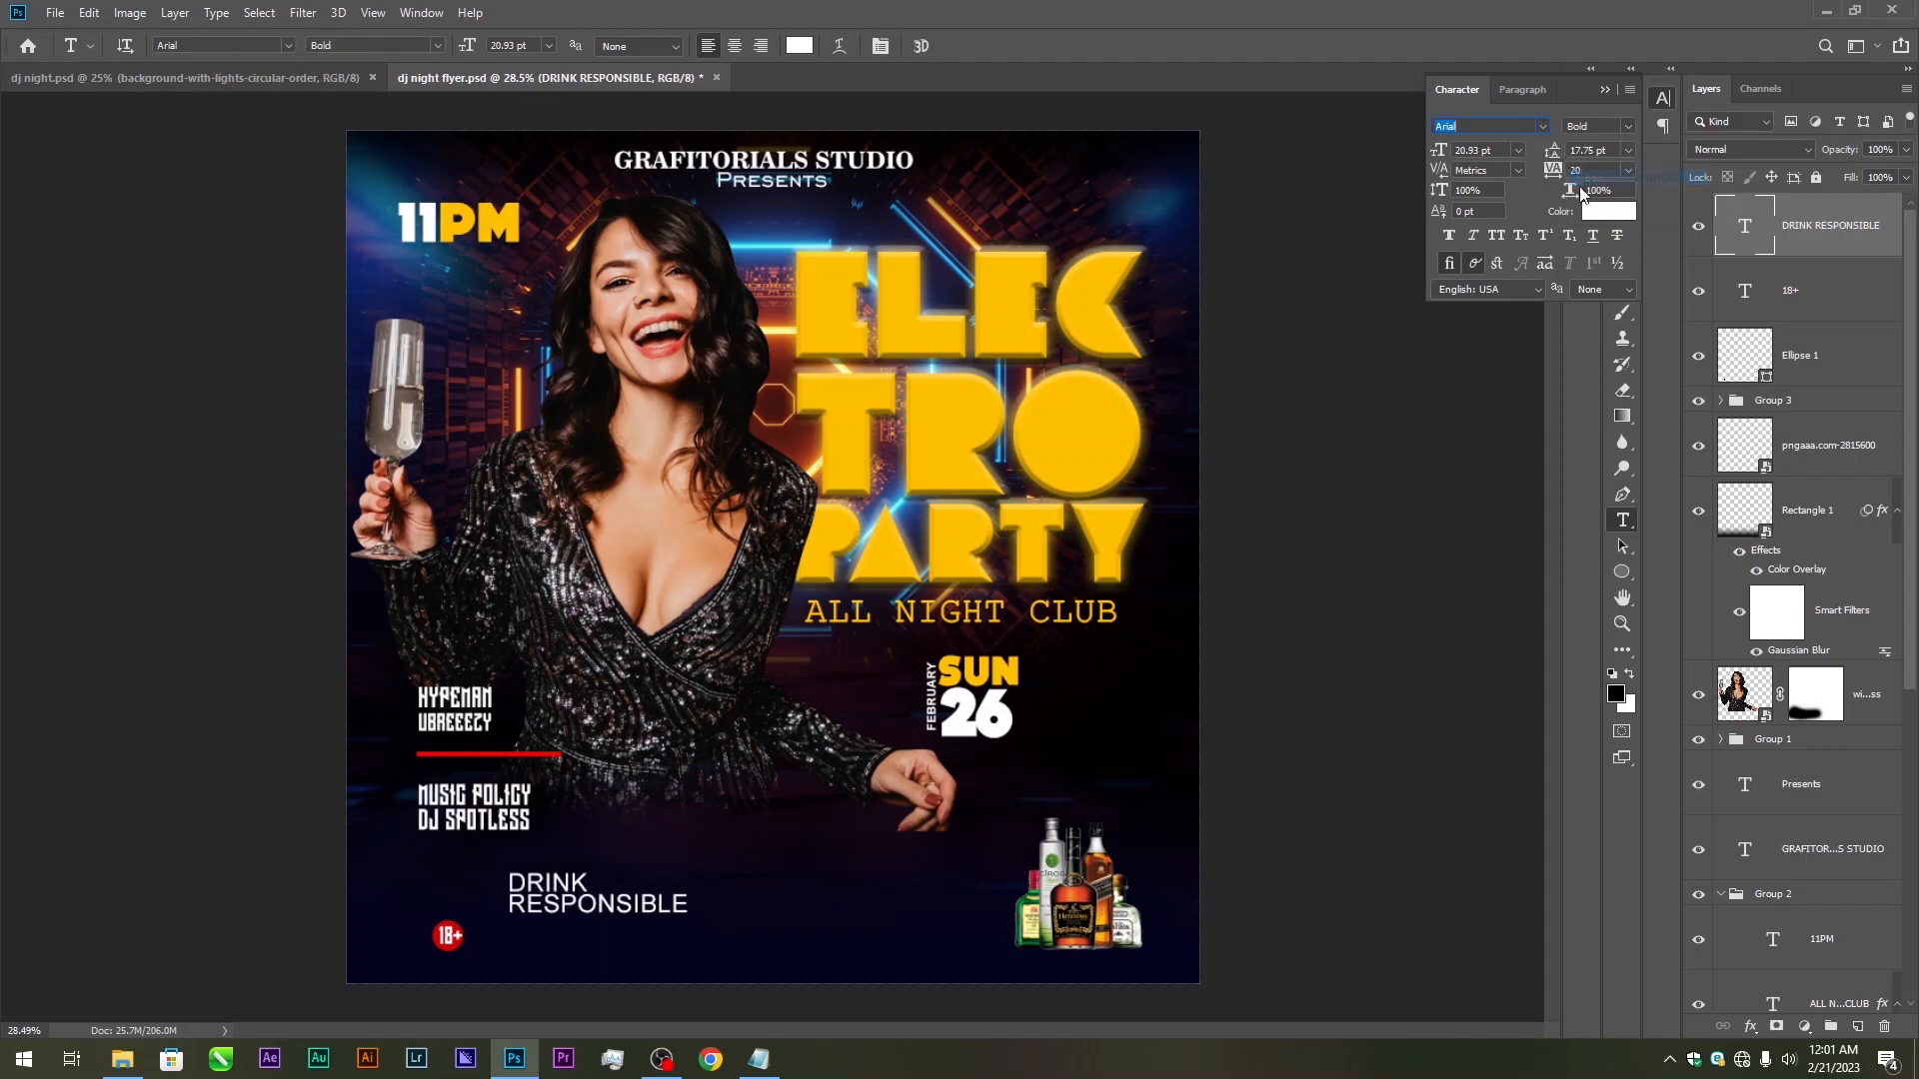
{"action": "left_click", "coordinate": [1608, 90]}
Rotate the DRINK RESPONSIBLE text by -90 degrees, shrink it and place it directly above the 18+ circle
{"action": "left_click", "coordinate": [1622, 104]}
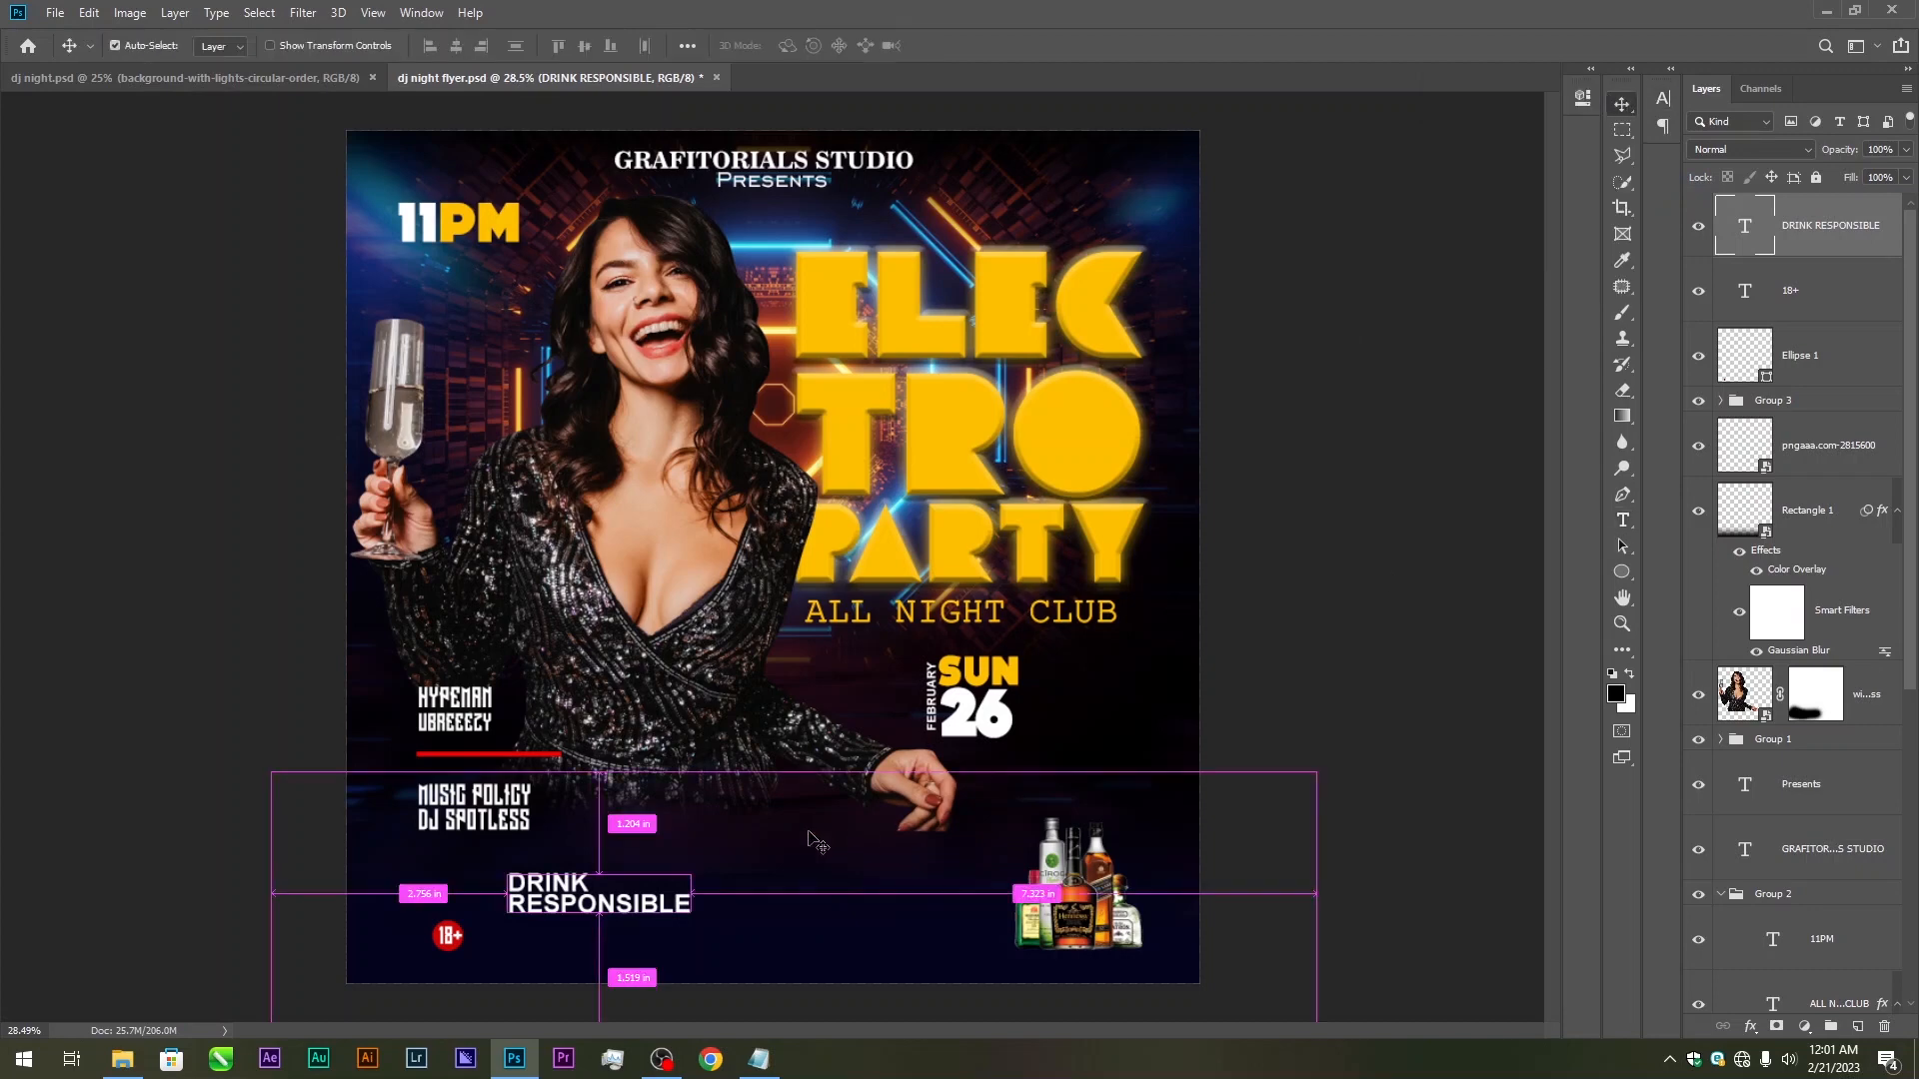
{"action": "key", "text": "ctrl+t"}
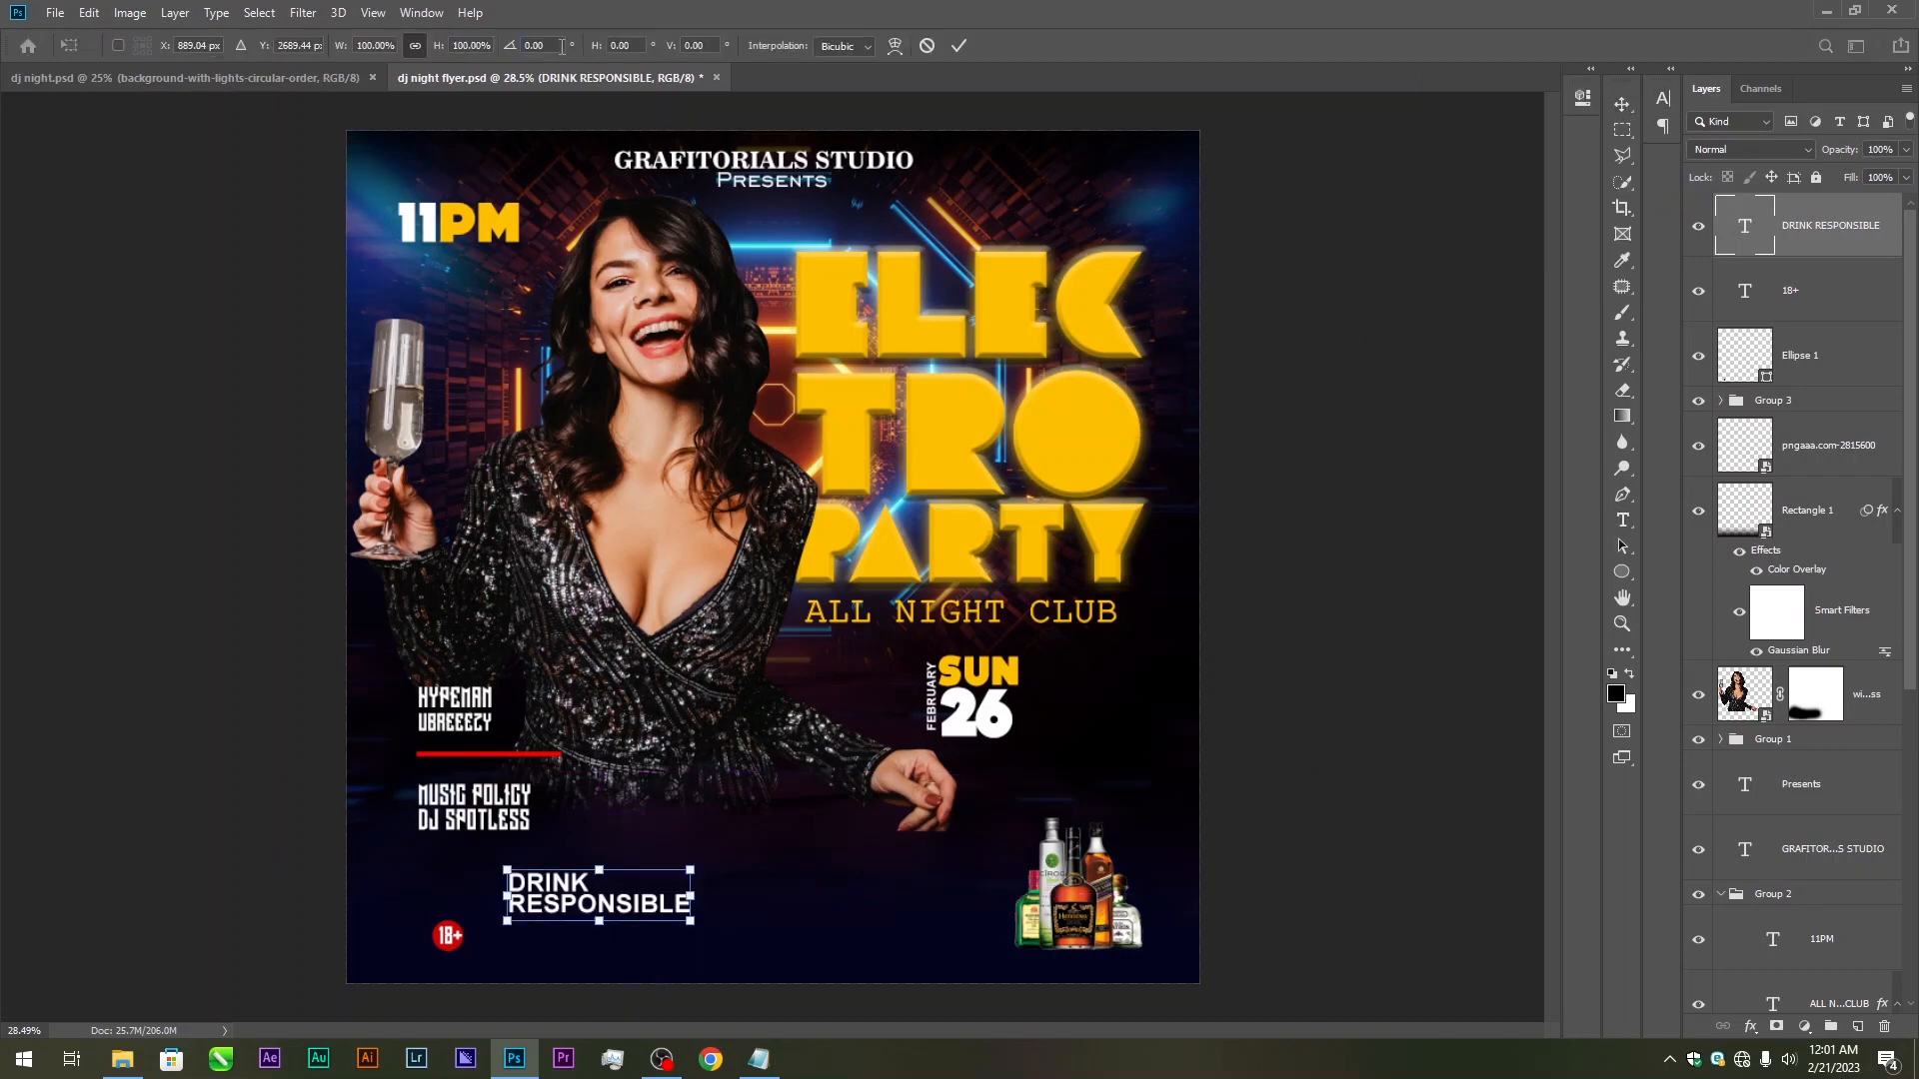
{"action": "type", "text": "-90"}
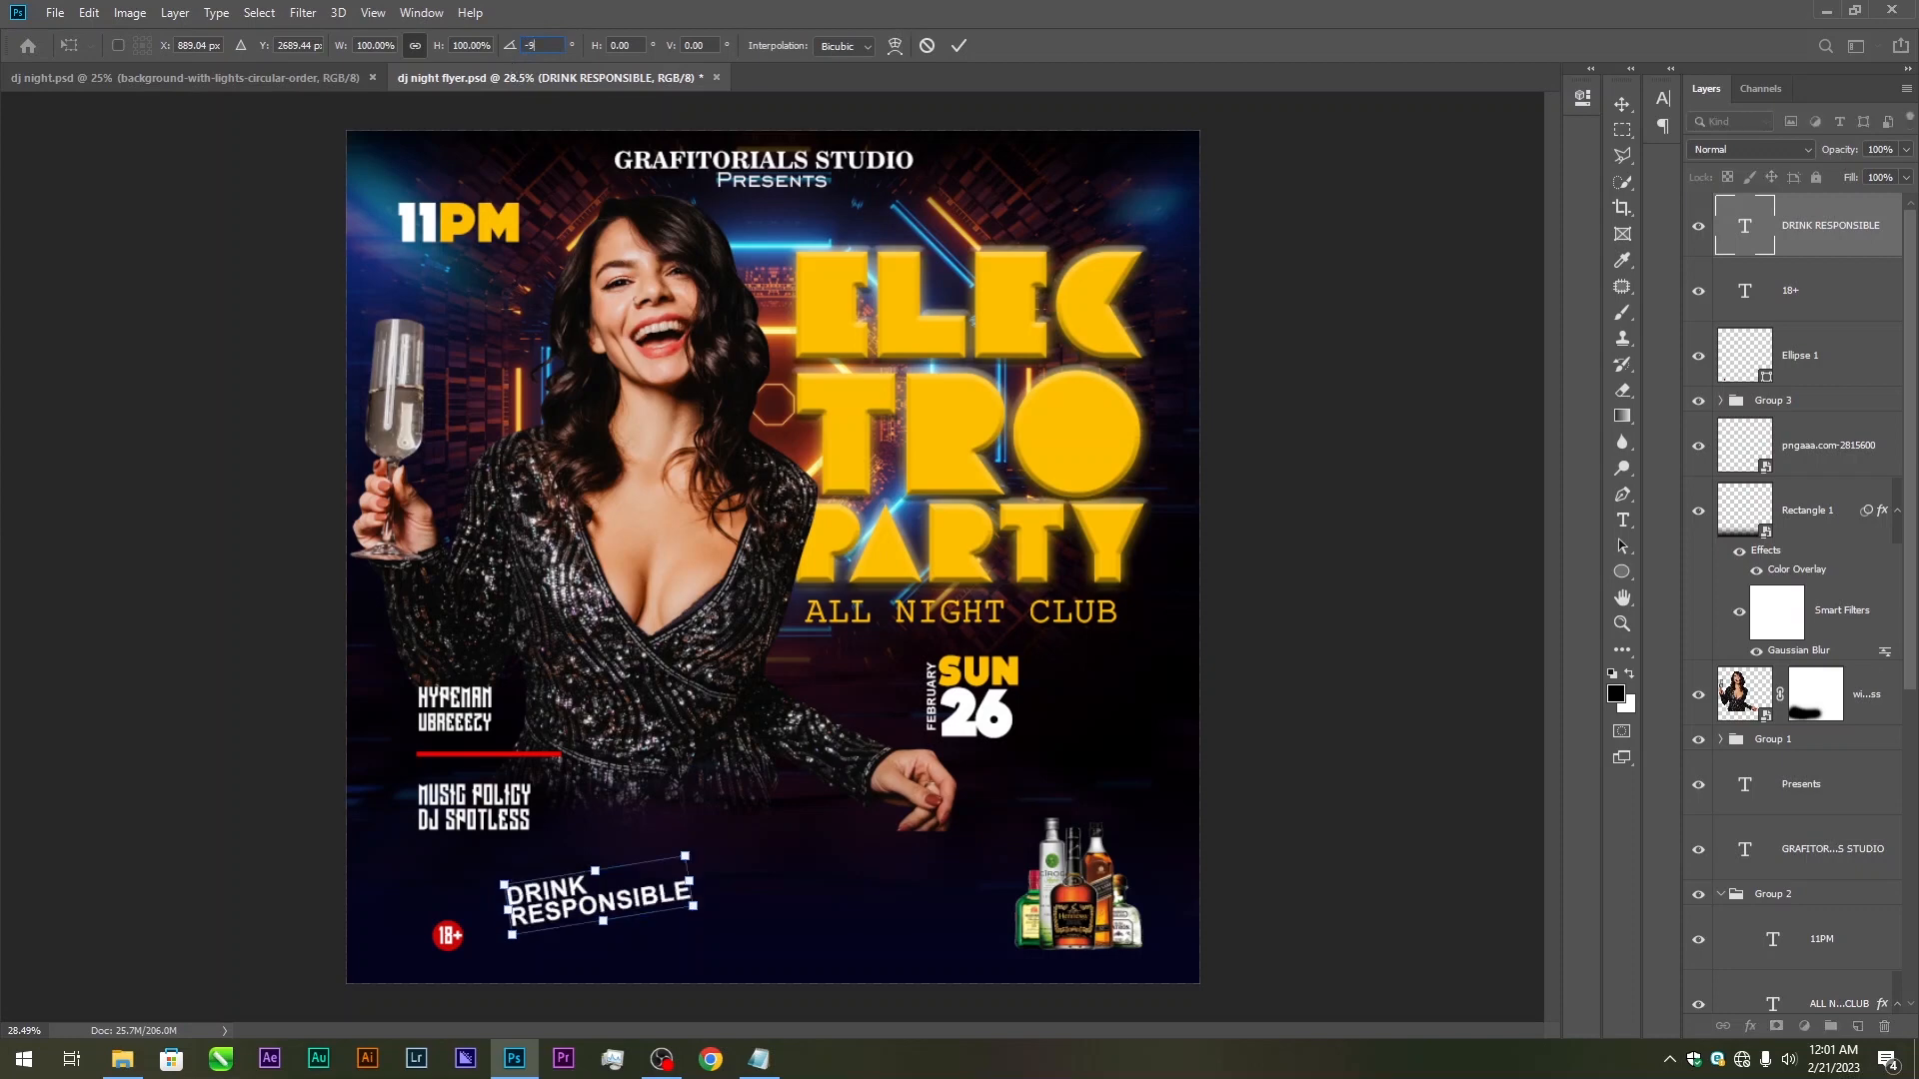
{"action": "key", "text": "Return"}
{"action": "left_click_drag", "start_coordinate": [613, 896], "coordinate": [452, 849]}
{"action": "left_click_drag", "start_coordinate": [433, 777], "coordinate": [454, 830]}
{"action": "key", "text": "Return"}
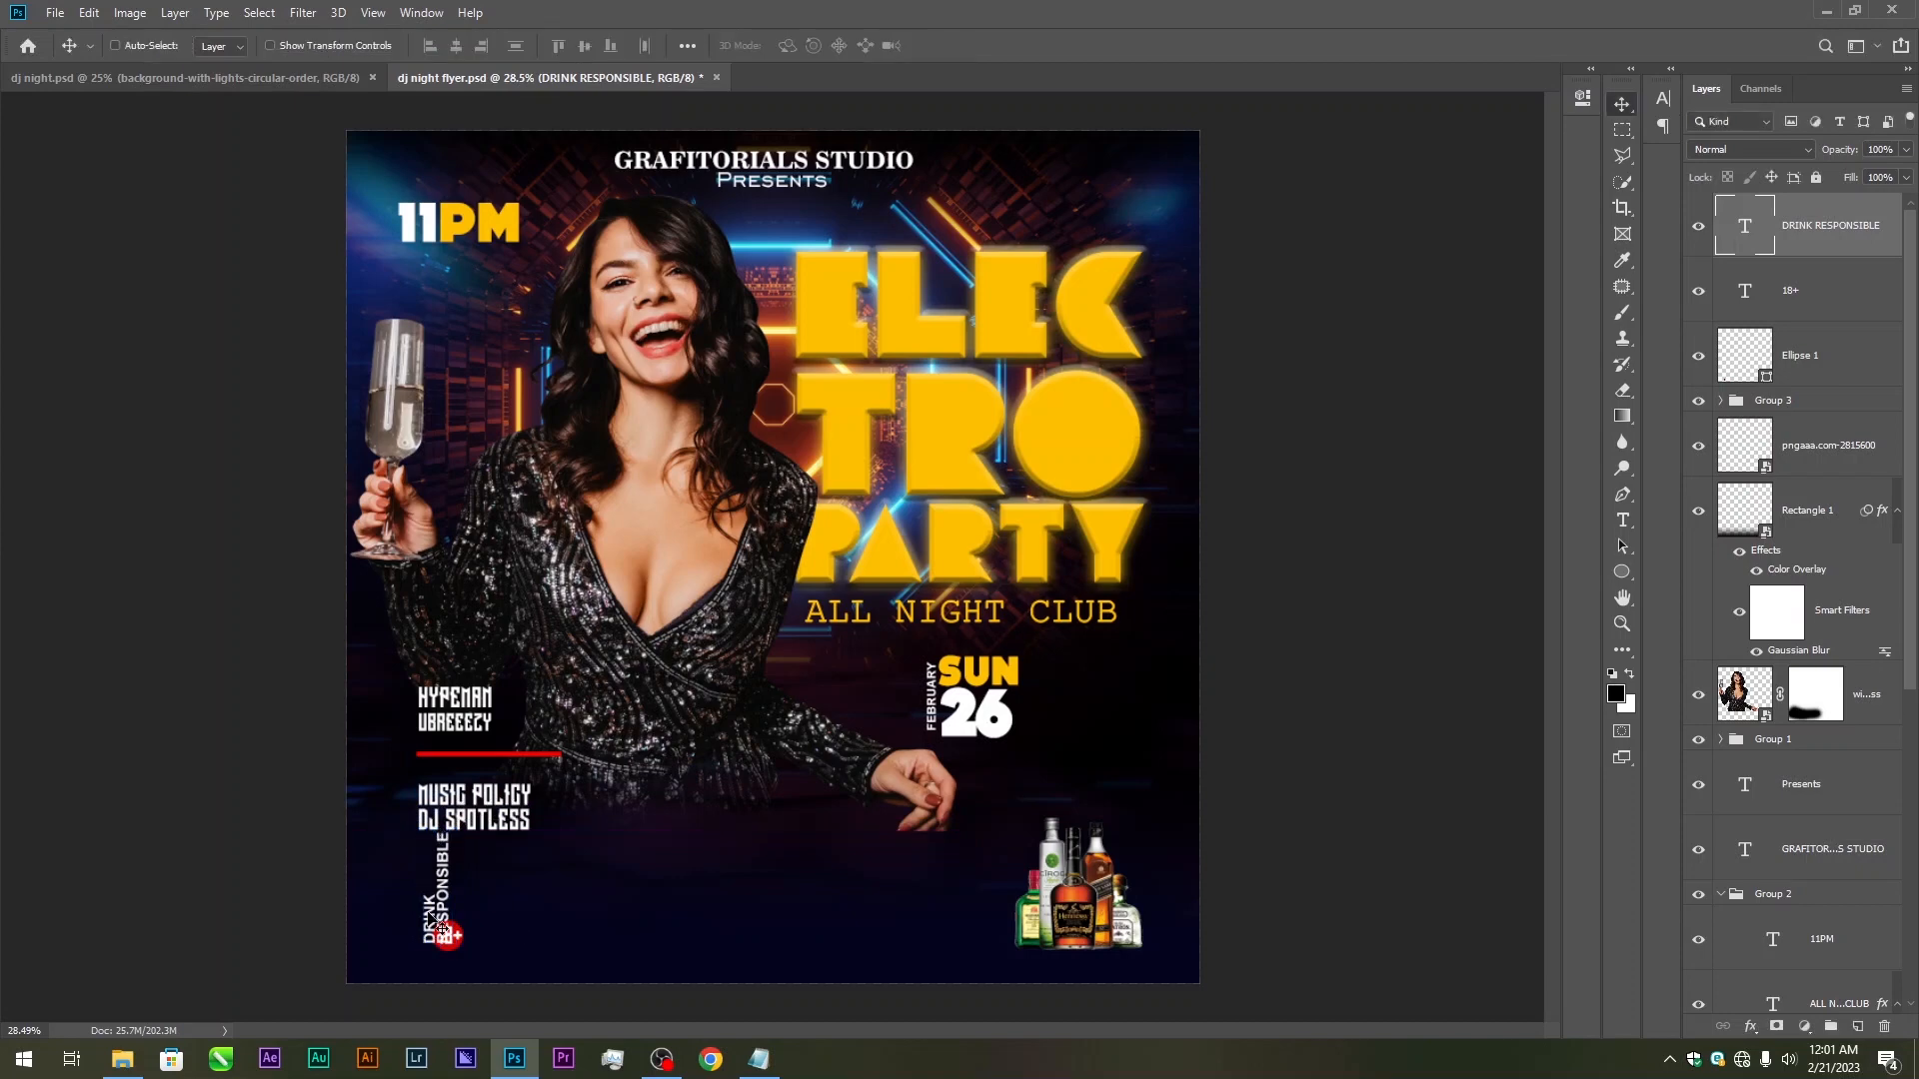
{"action": "mouse_move", "coordinate": [431, 916]}
{"action": "left_mouse_down"}
{"action": "mouse_move", "coordinate": [450, 868]}
{"action": "mouse_move", "coordinate": [453, 902]}
{"action": "left_mouse_up"}
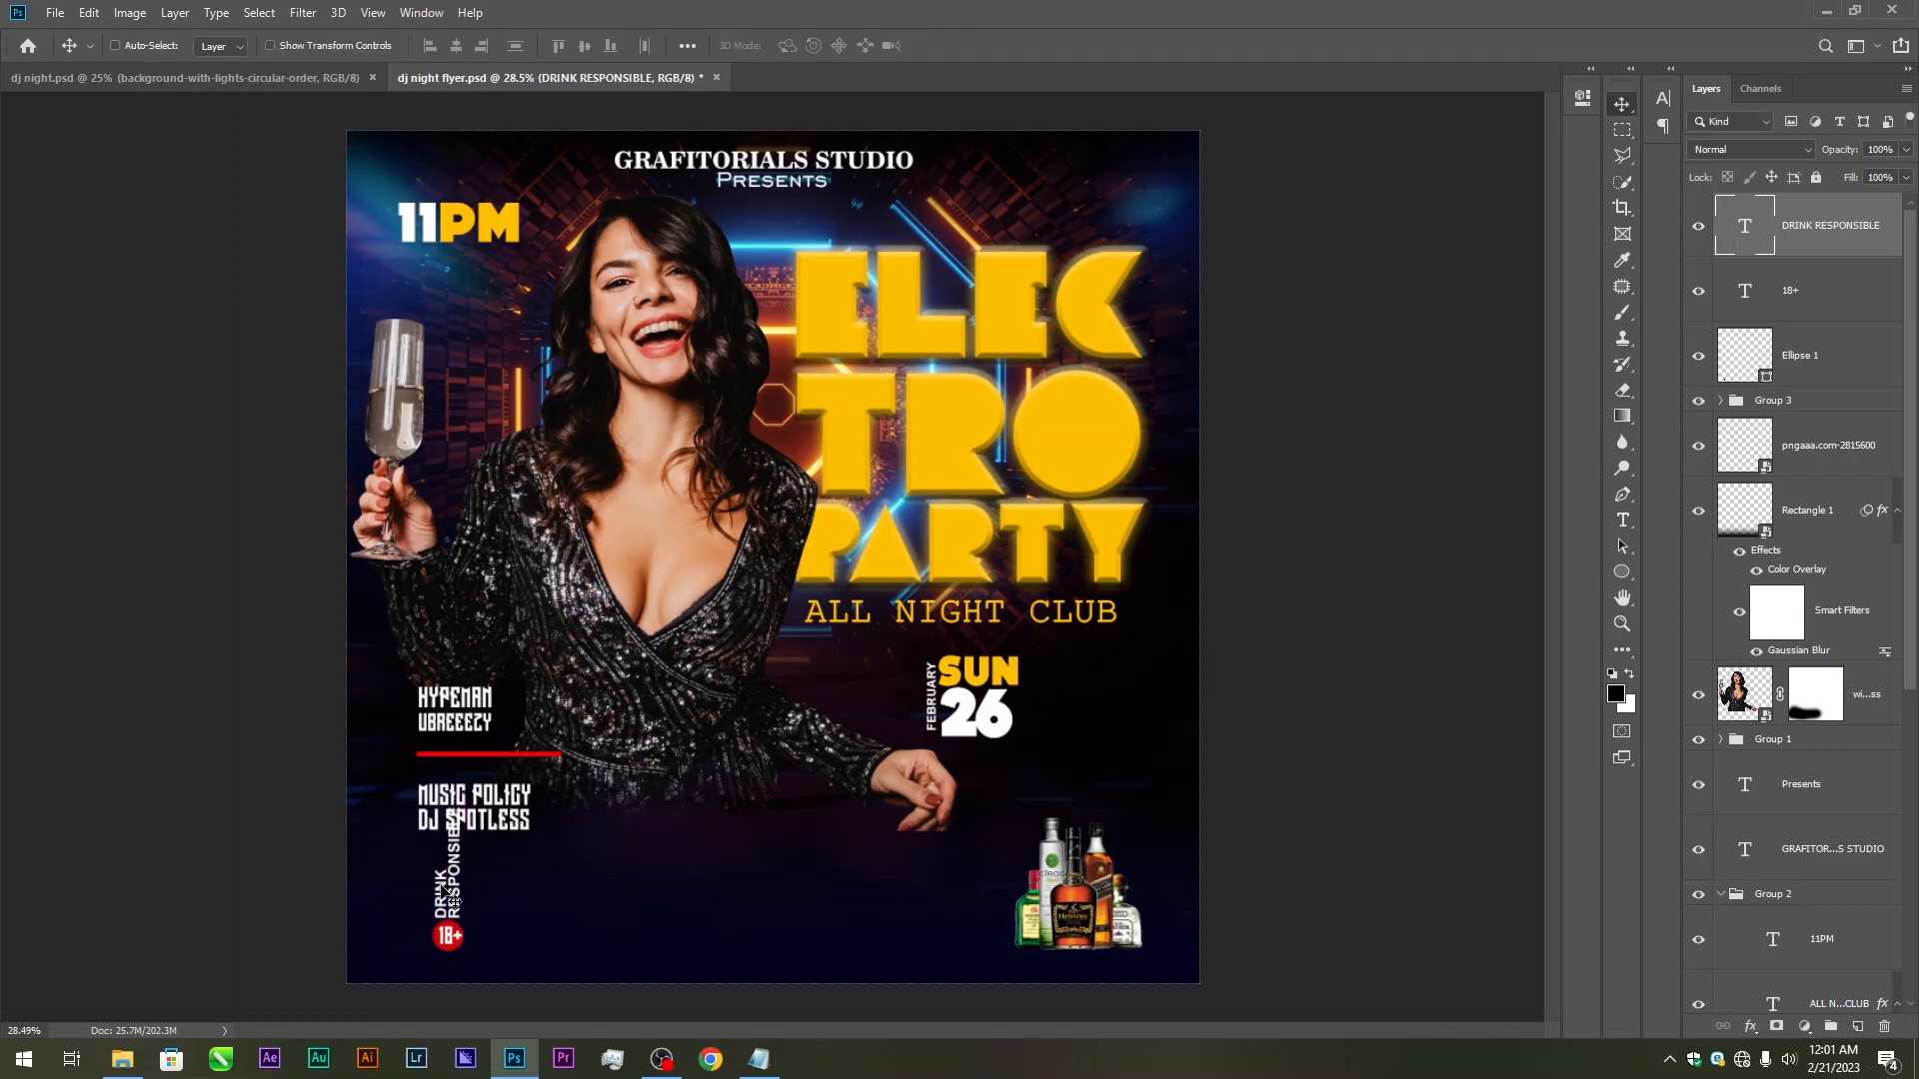
Group the DRINK RESPONSIBLE text, 18+ text and red circle, and scale the group down to fit below the performer credits
{"action": "left_click", "coordinate": [1811, 360], "text": "shift"}
{"action": "key", "text": "ctrl+g"}
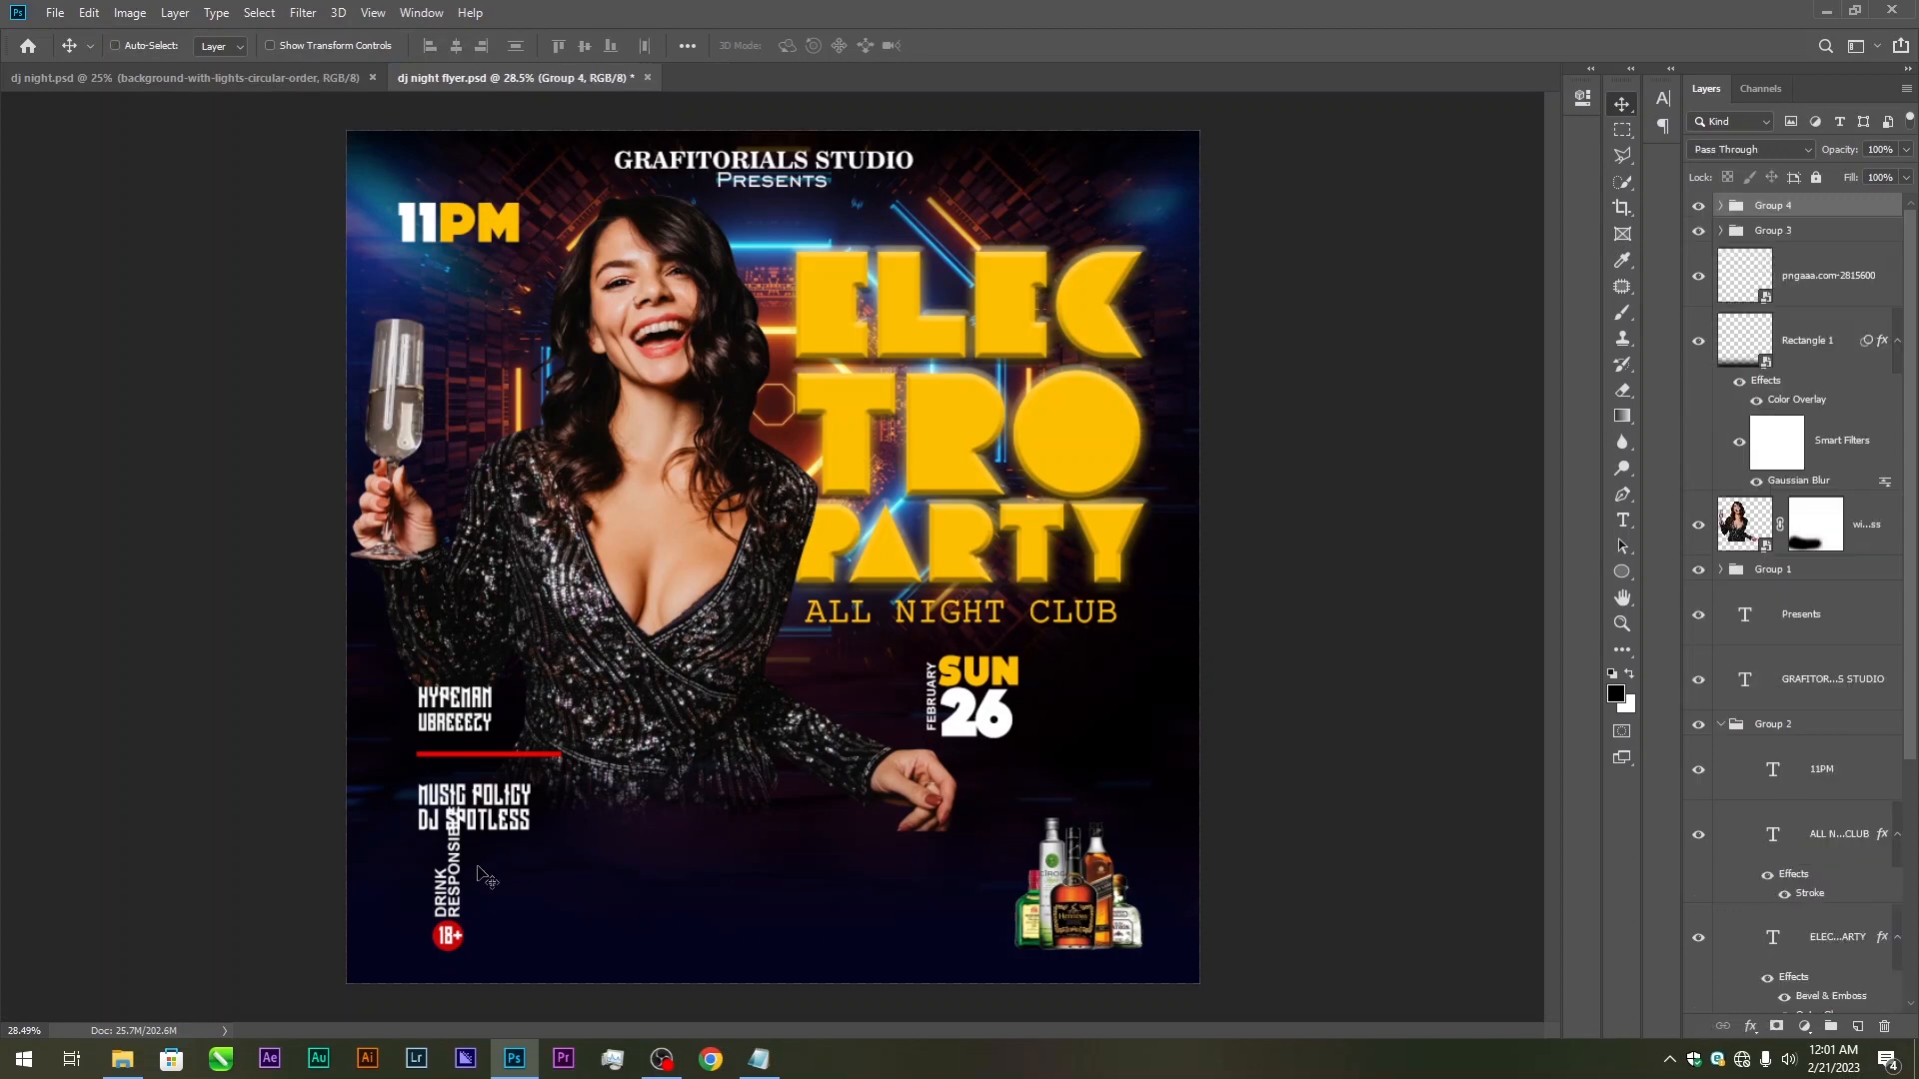
{"action": "key", "text": "ctrl+t"}
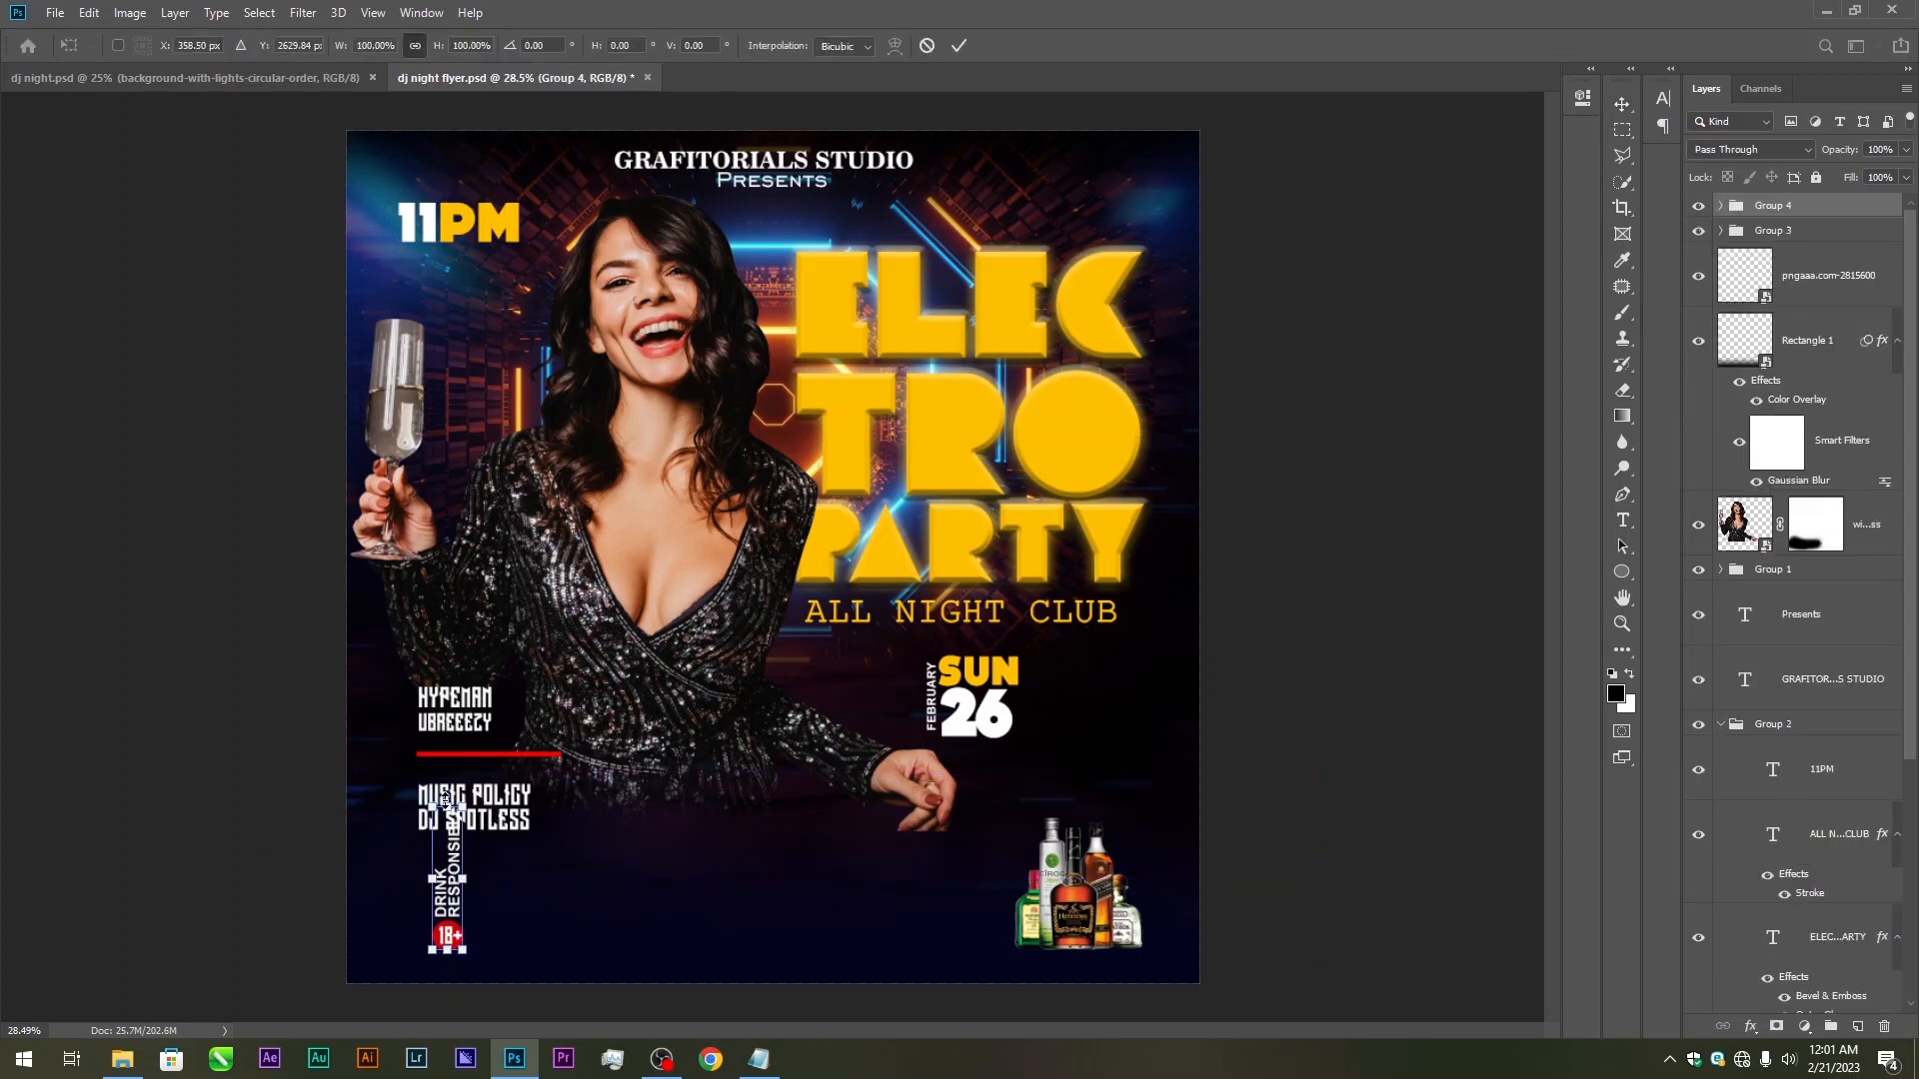
{"action": "left_click_drag", "start_coordinate": [445, 799], "coordinate": [463, 908]}
{"action": "key", "text": "Return"}
{"action": "scroll", "coordinate": [530, 860], "scroll_direction": "down", "scroll_amount": 1}
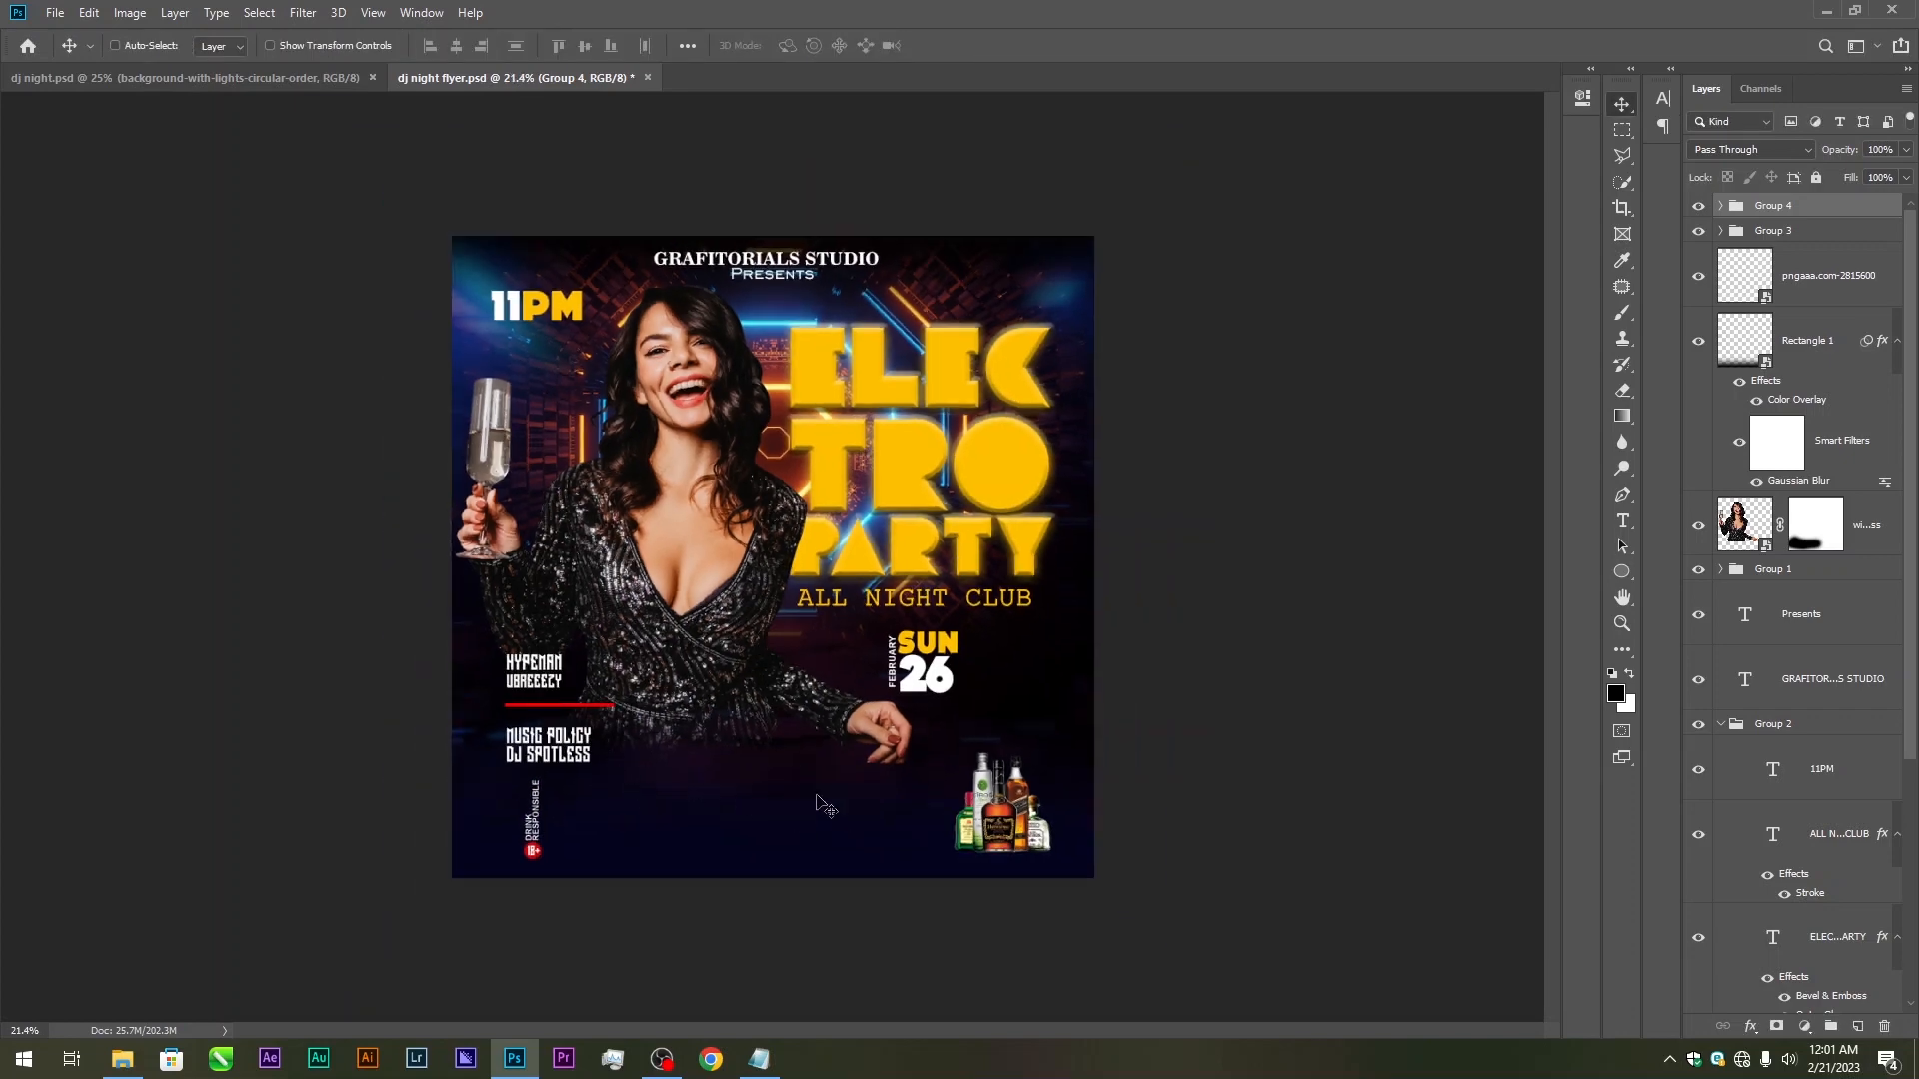
Add the text "YOUR ESTATE BEFORE TOYUR STREET AREA", enlarge it to about 13.67 pt and place it between the 18+ badge and the bottles
{"action": "left_click", "coordinate": [1622, 520]}
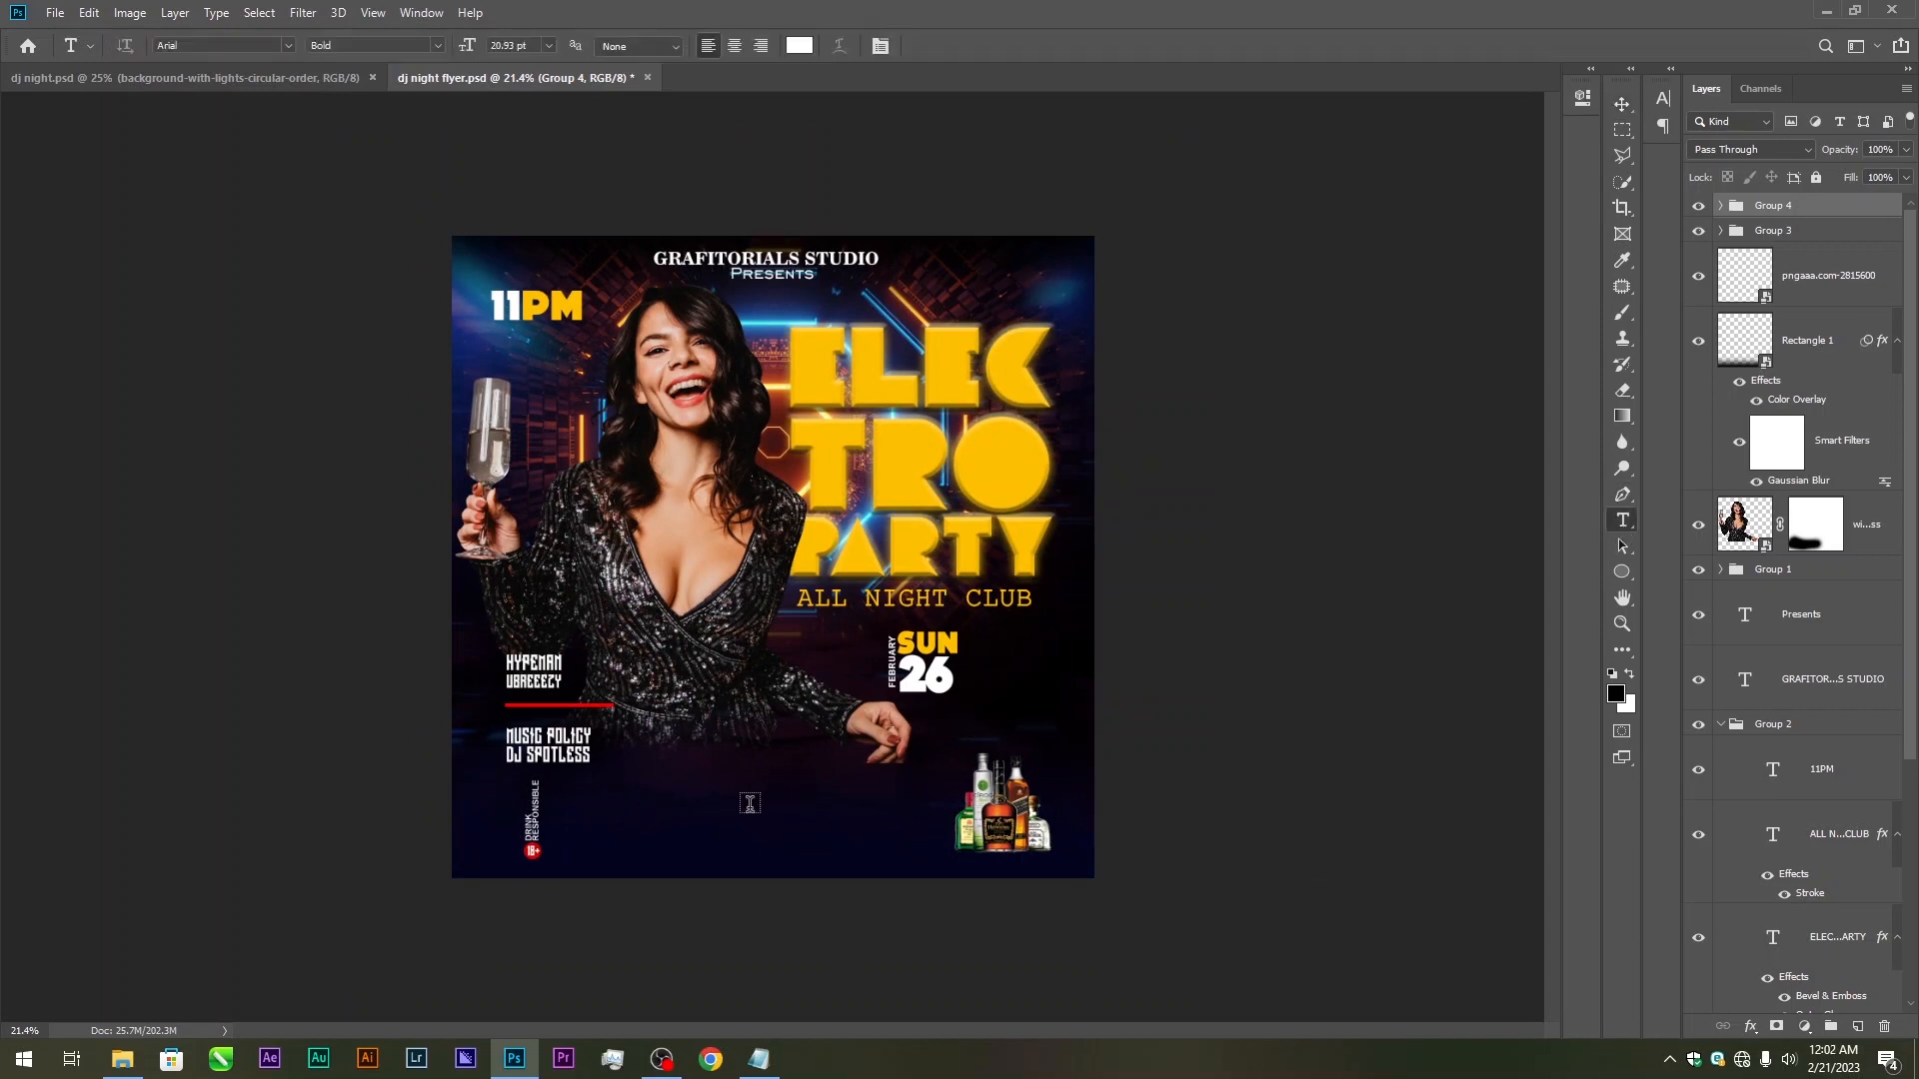
{"action": "left_click", "coordinate": [640, 773]}
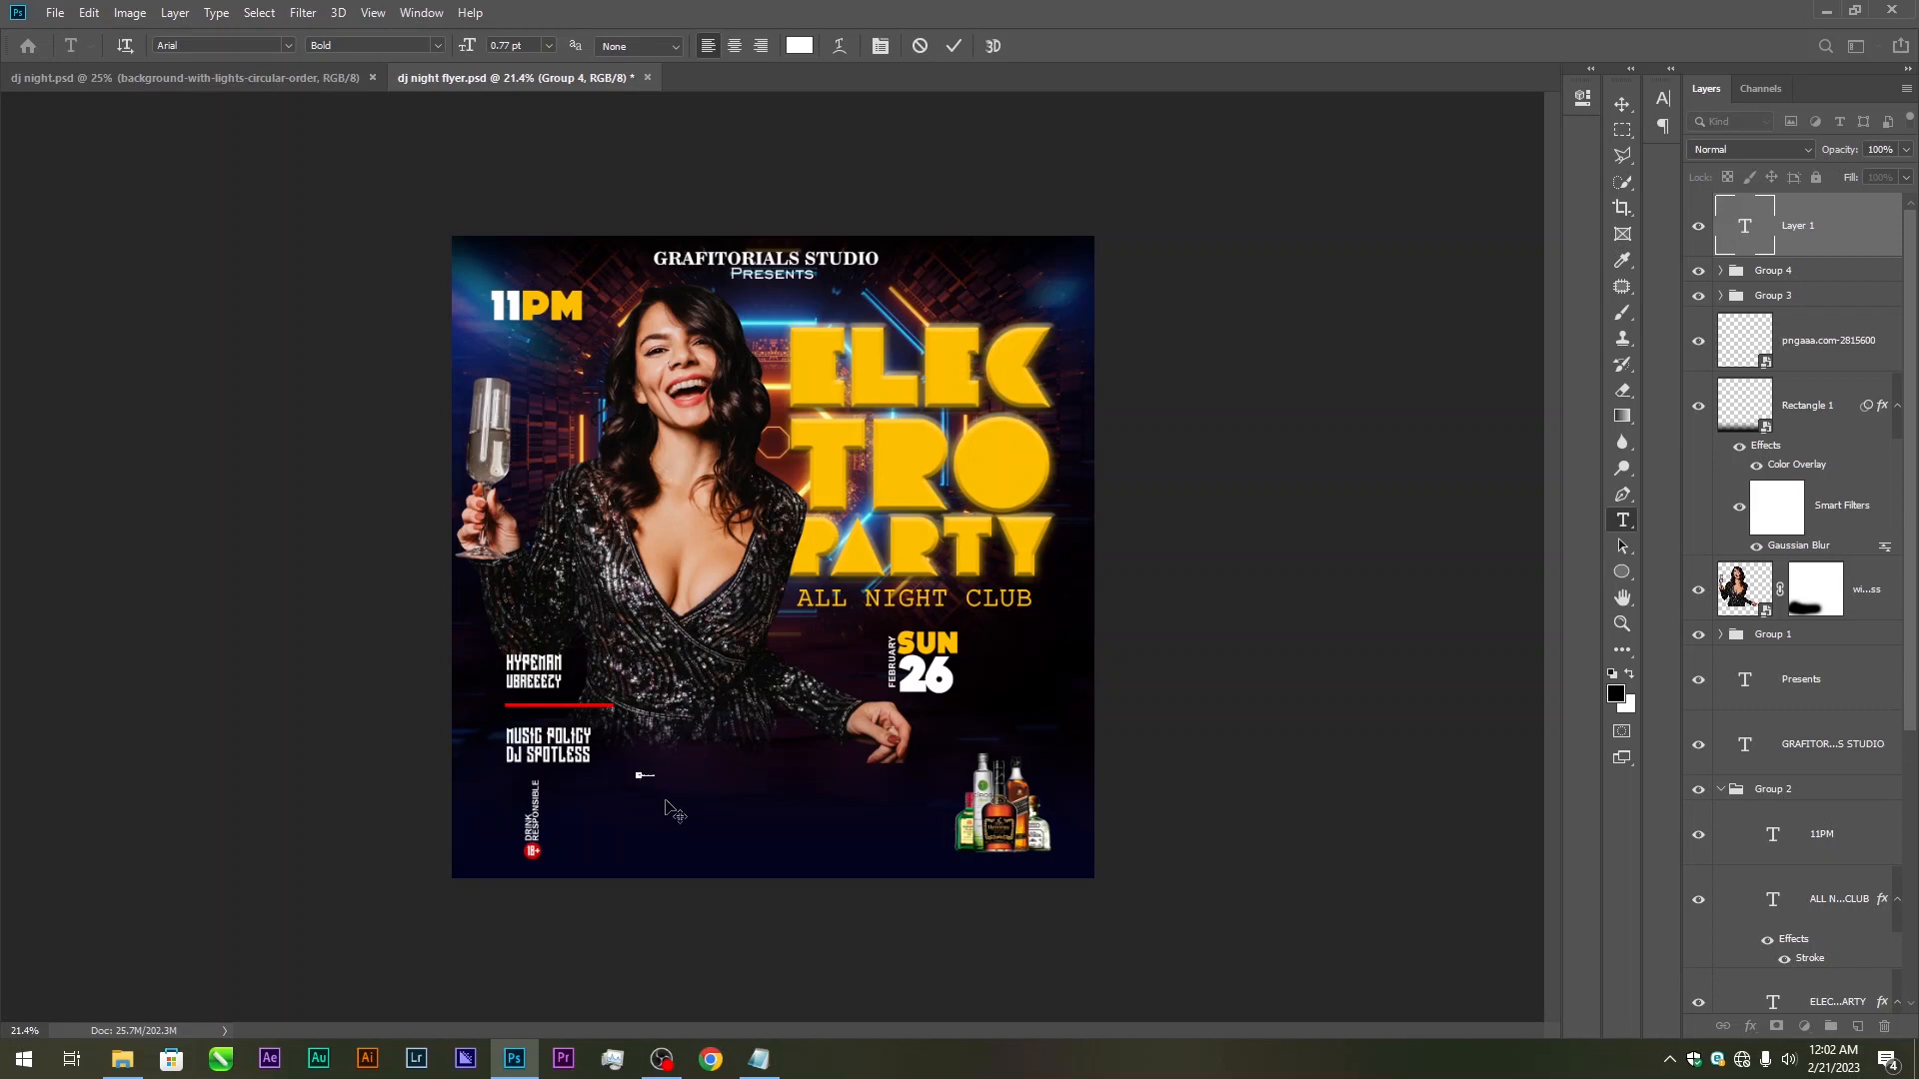
{"action": "left_click", "coordinate": [953, 46]}
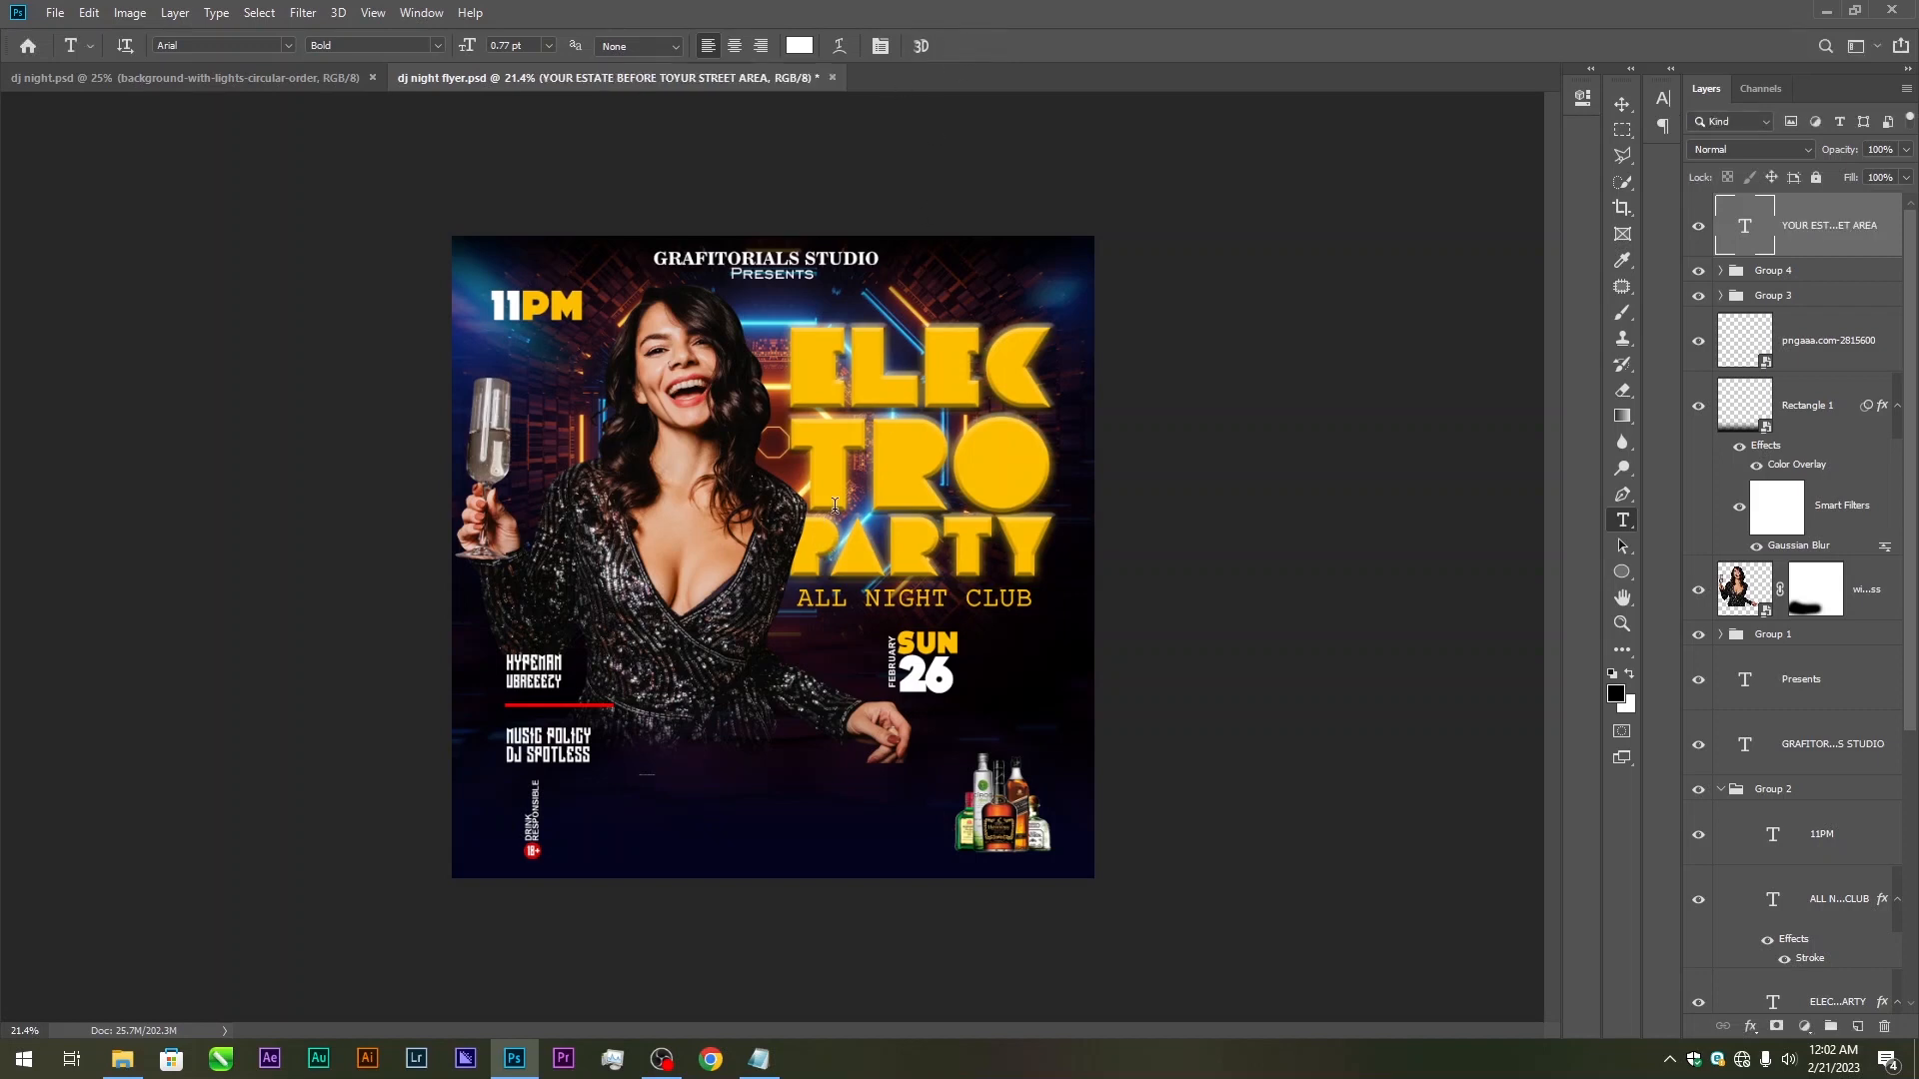
{"action": "key", "text": "ctrl+t"}
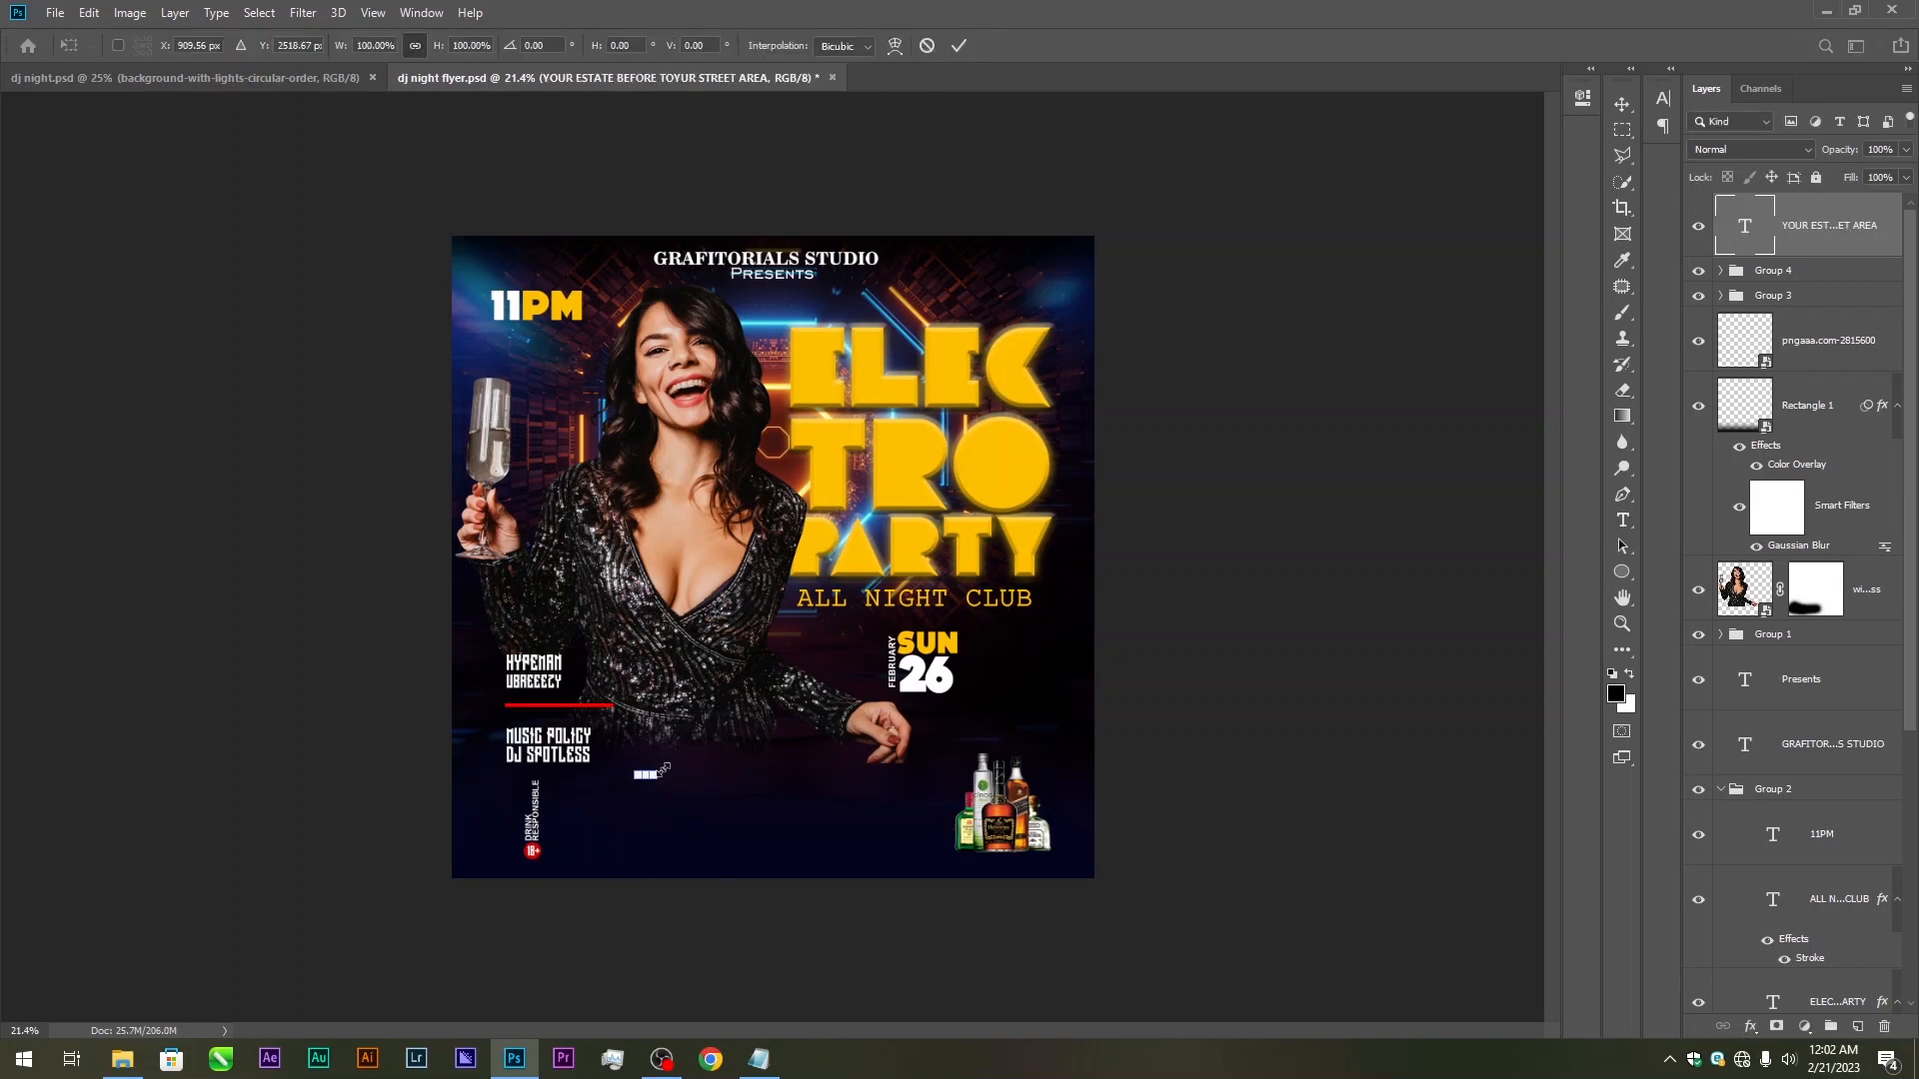
{"action": "left_click_drag", "start_coordinate": [662, 767], "coordinate": [924, 722]}
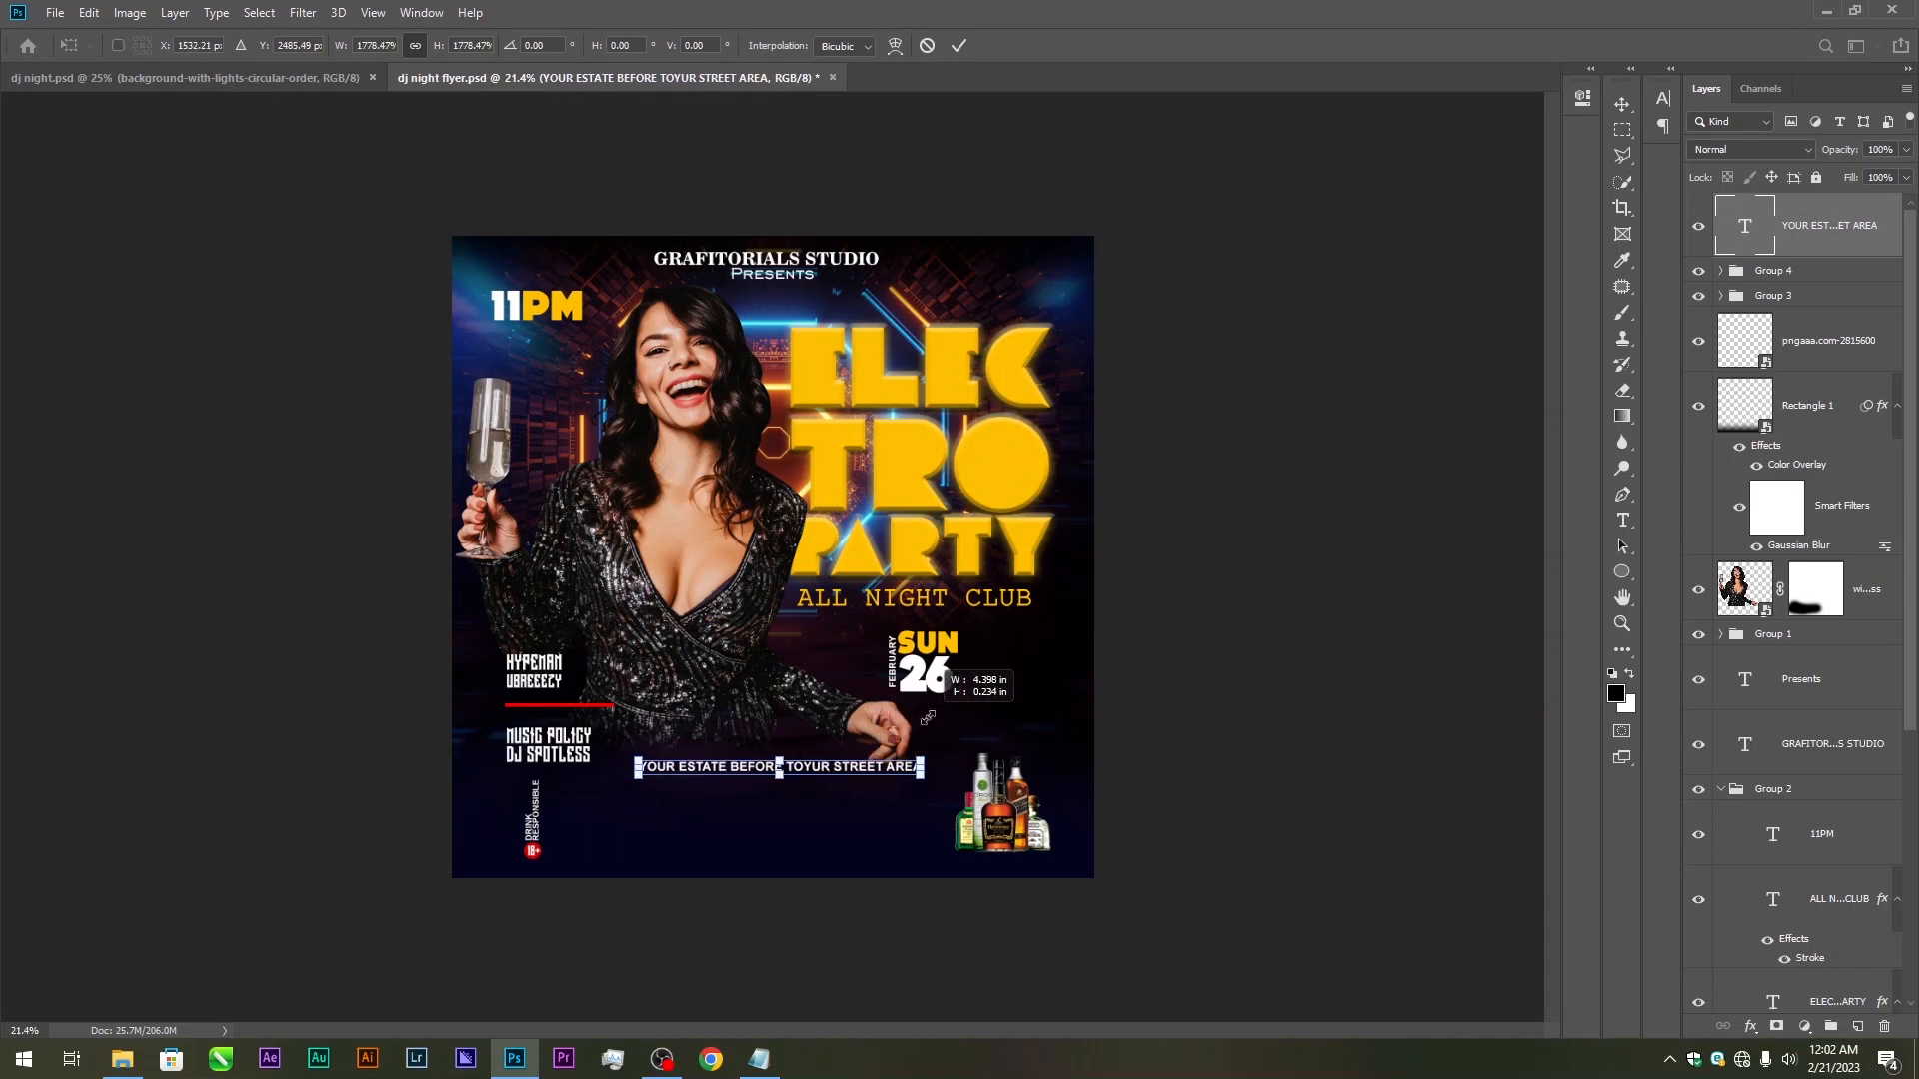
{"action": "key", "text": "Return"}
{"action": "left_click", "coordinate": [1622, 103]}
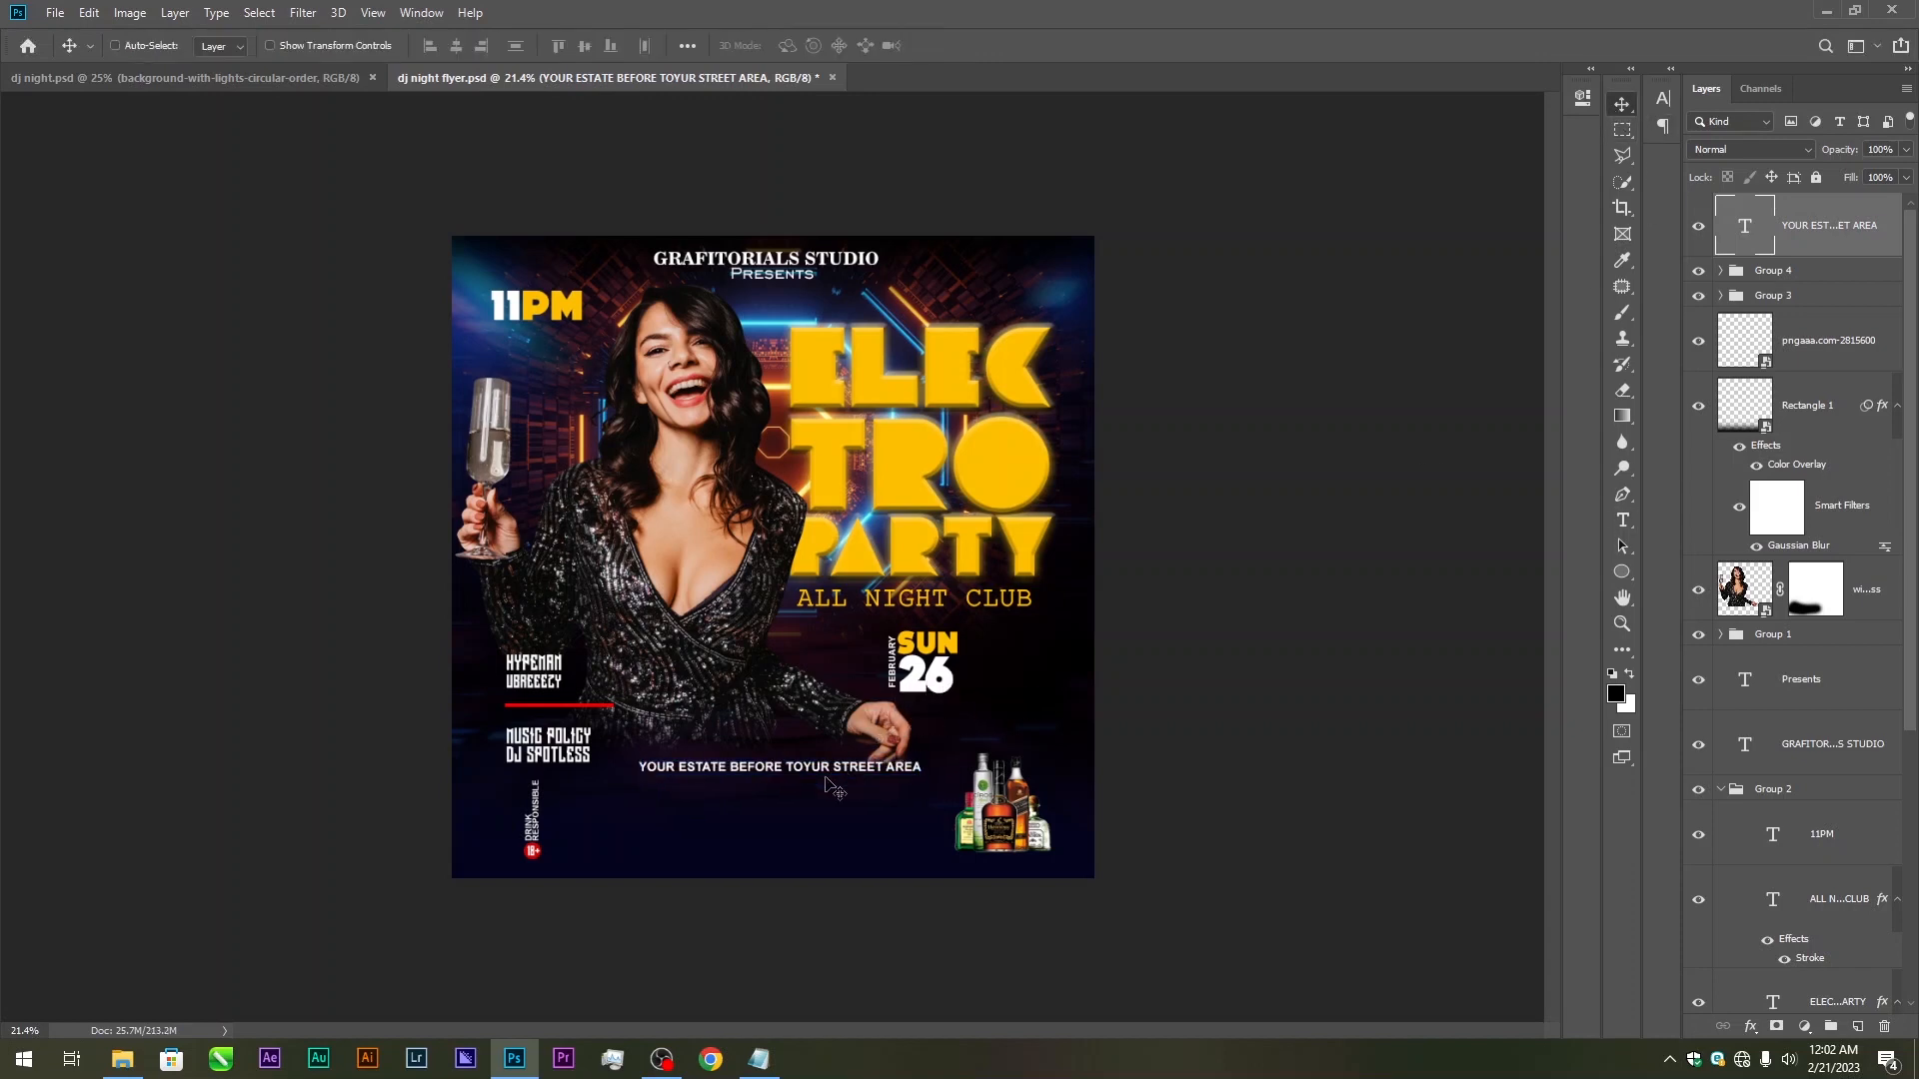
{"action": "left_click_drag", "start_coordinate": [823, 786], "coordinate": [814, 810]}
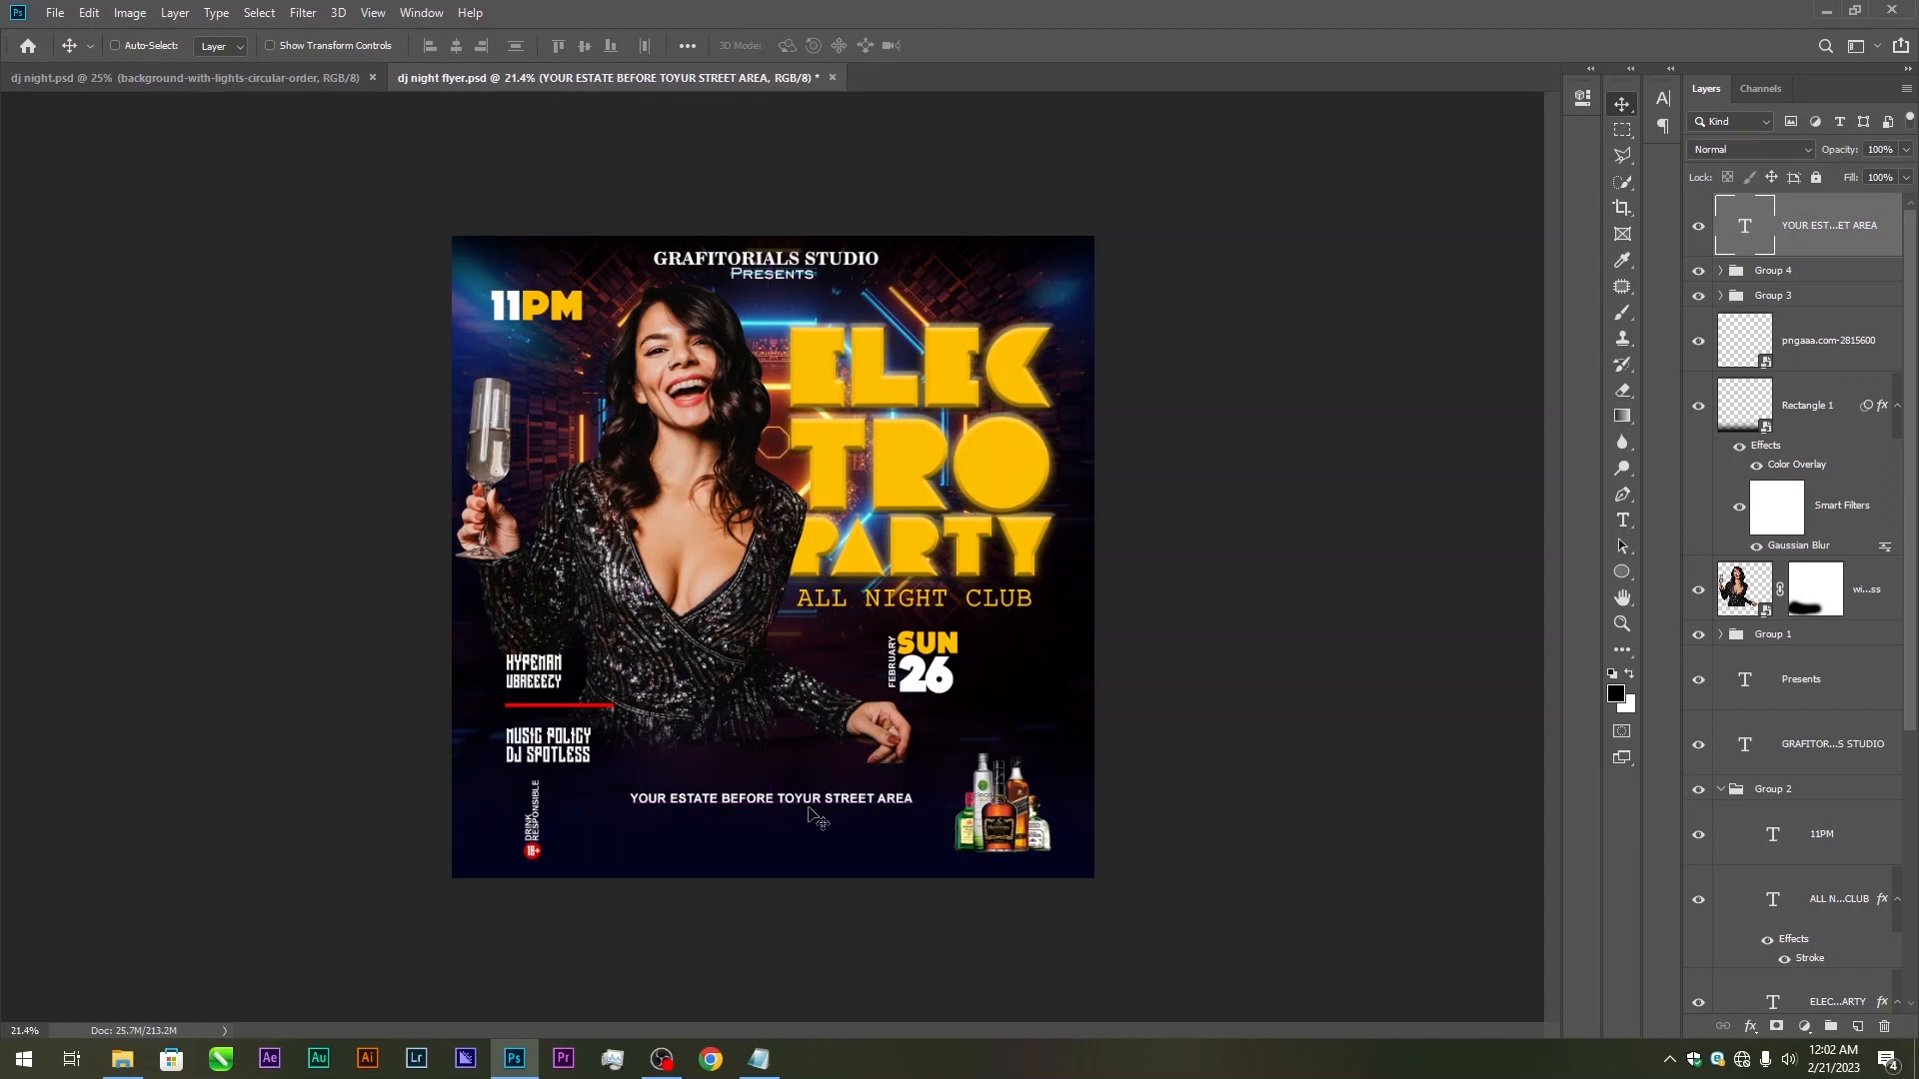
Correct the address line to read "YOUR ESTATE BEFORE TO YOUR STREET AREA" and shift it to sit closer to the flyer's centre
{"action": "key", "text": "t"}
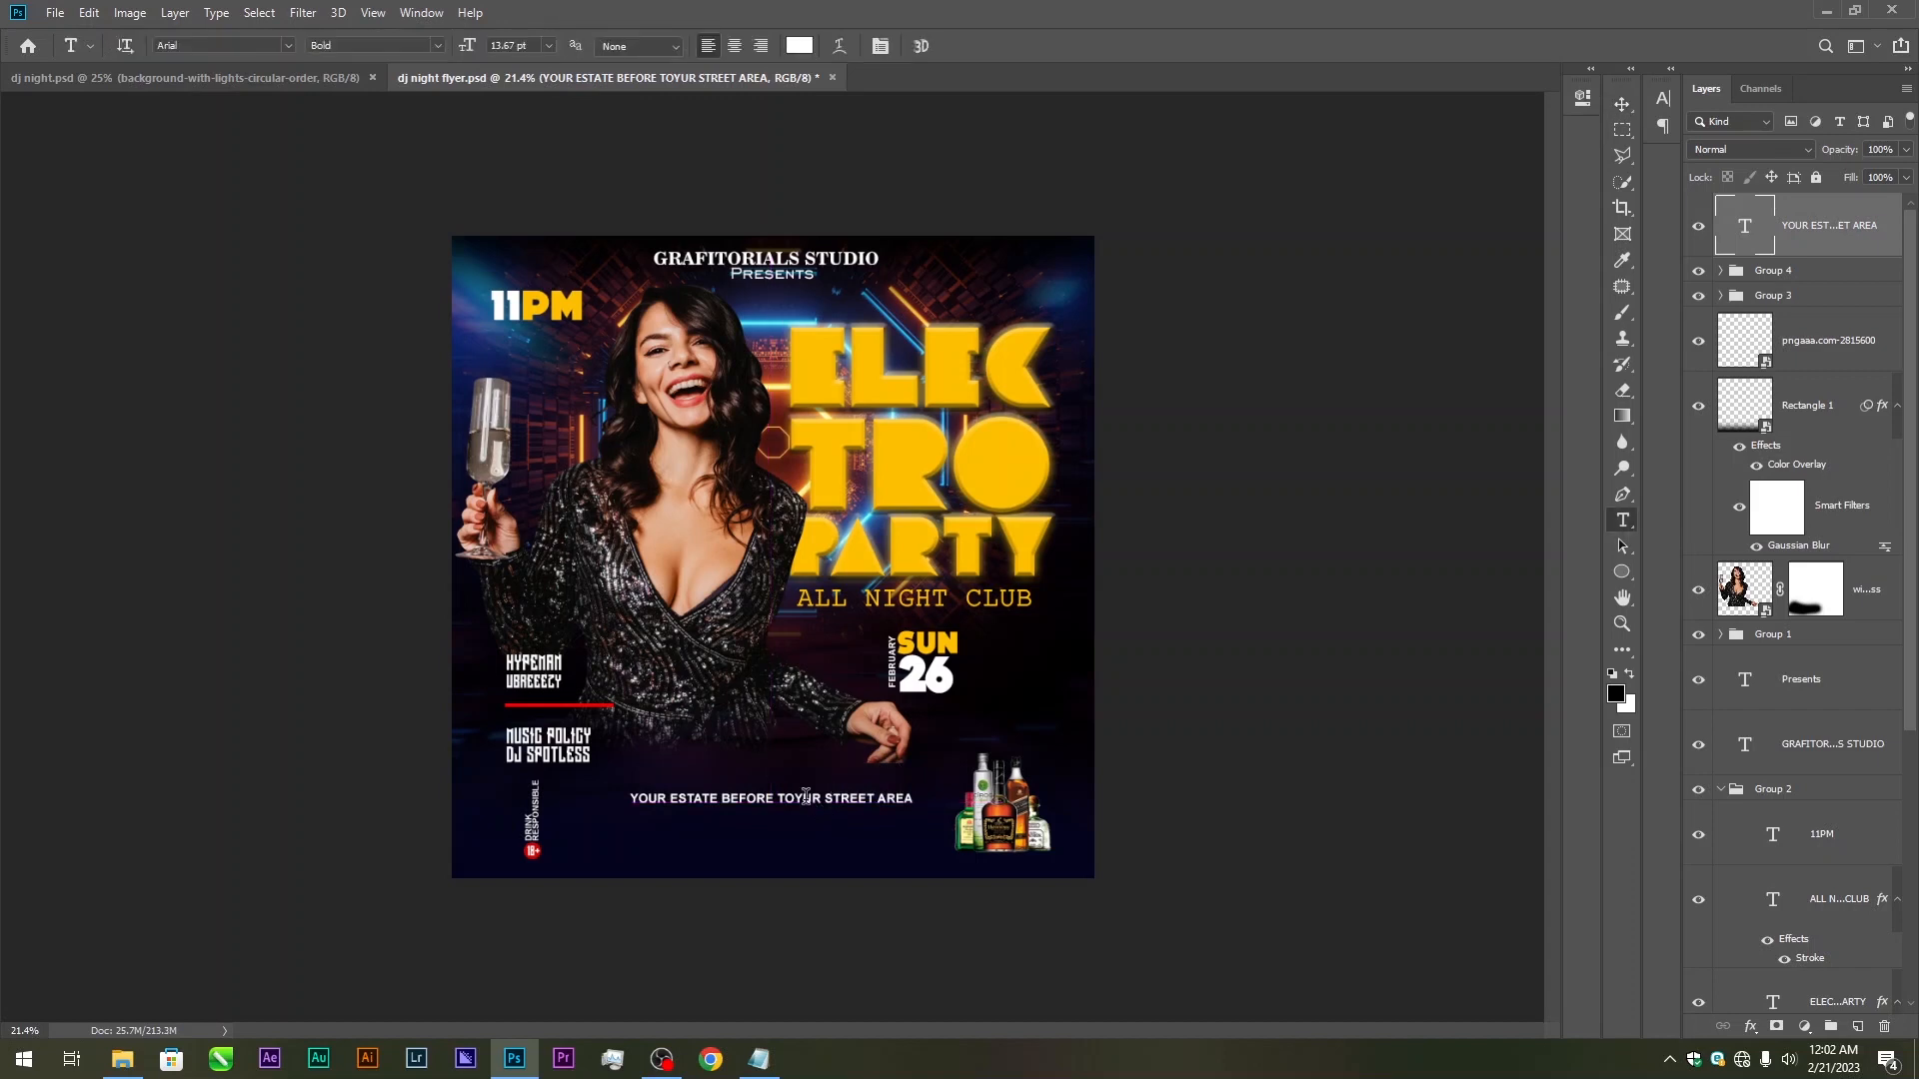
{"action": "left_click", "coordinate": [804, 797]}
{"action": "type", "text": "O"}
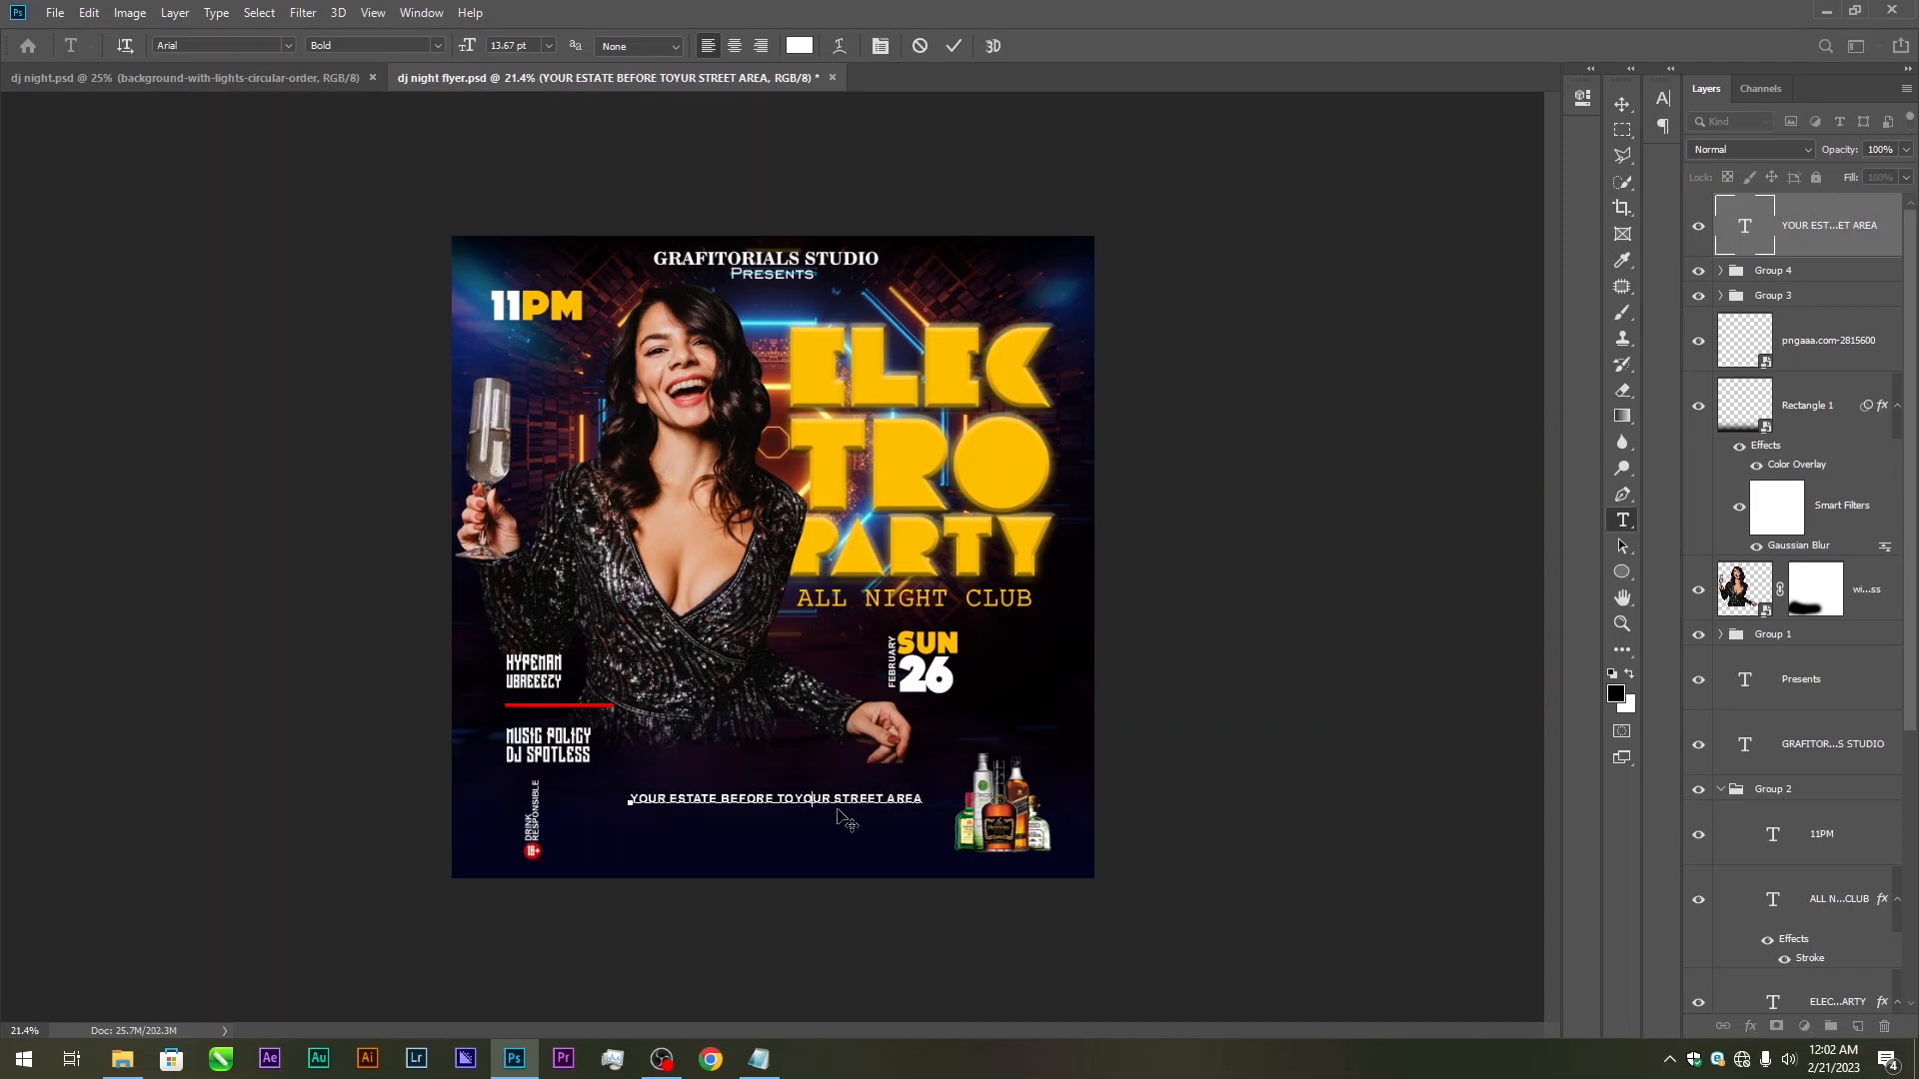
{"action": "key", "text": "Left"}
{"action": "key", "text": "Left"}
{"action": "left_click", "coordinate": [1621, 104]}
{"action": "left_click_drag", "start_coordinate": [882, 744], "coordinate": [856, 765]}
{"action": "left_click_drag", "start_coordinate": [854, 748], "coordinate": [866, 743]}
{"action": "key", "text": "ctrl"}
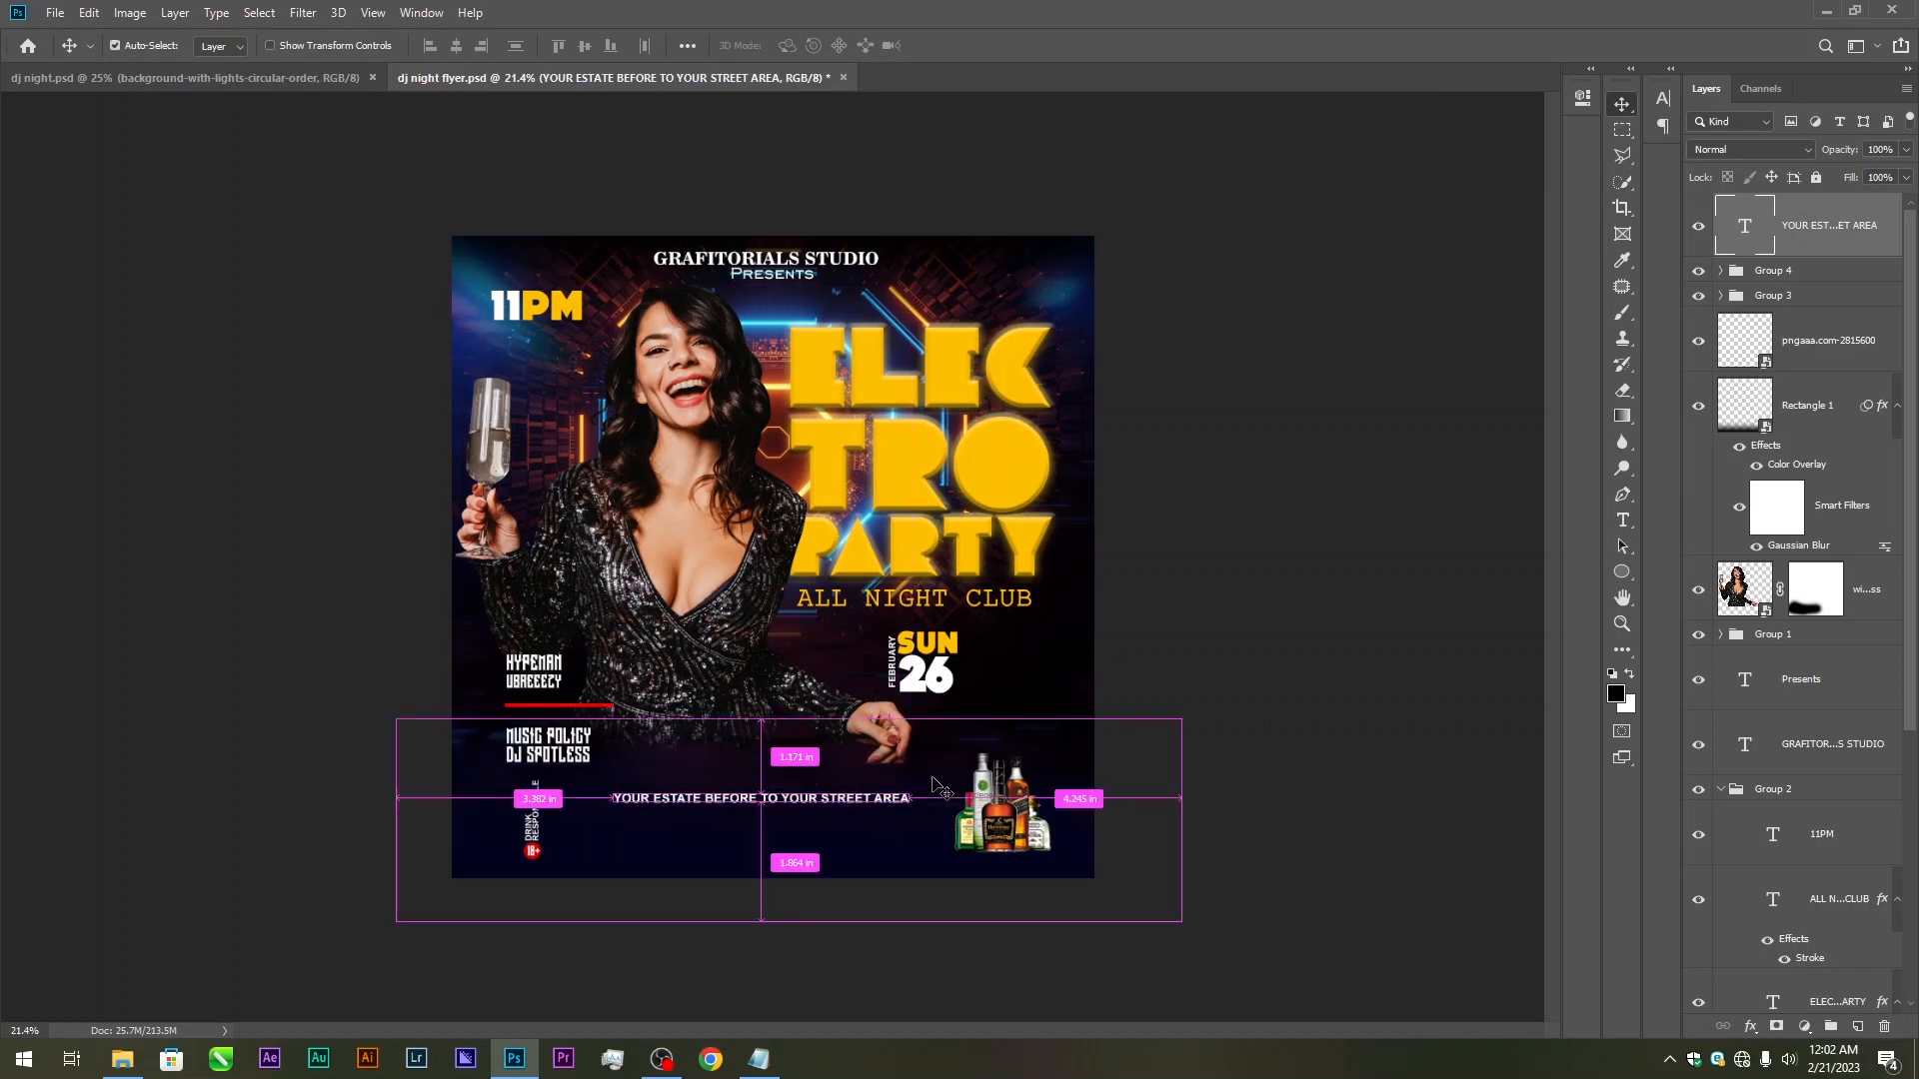
Set the address line's tracking to 180 and re-centre it between the 18+ badge and the bottles
{"action": "left_click", "coordinate": [1623, 523]}
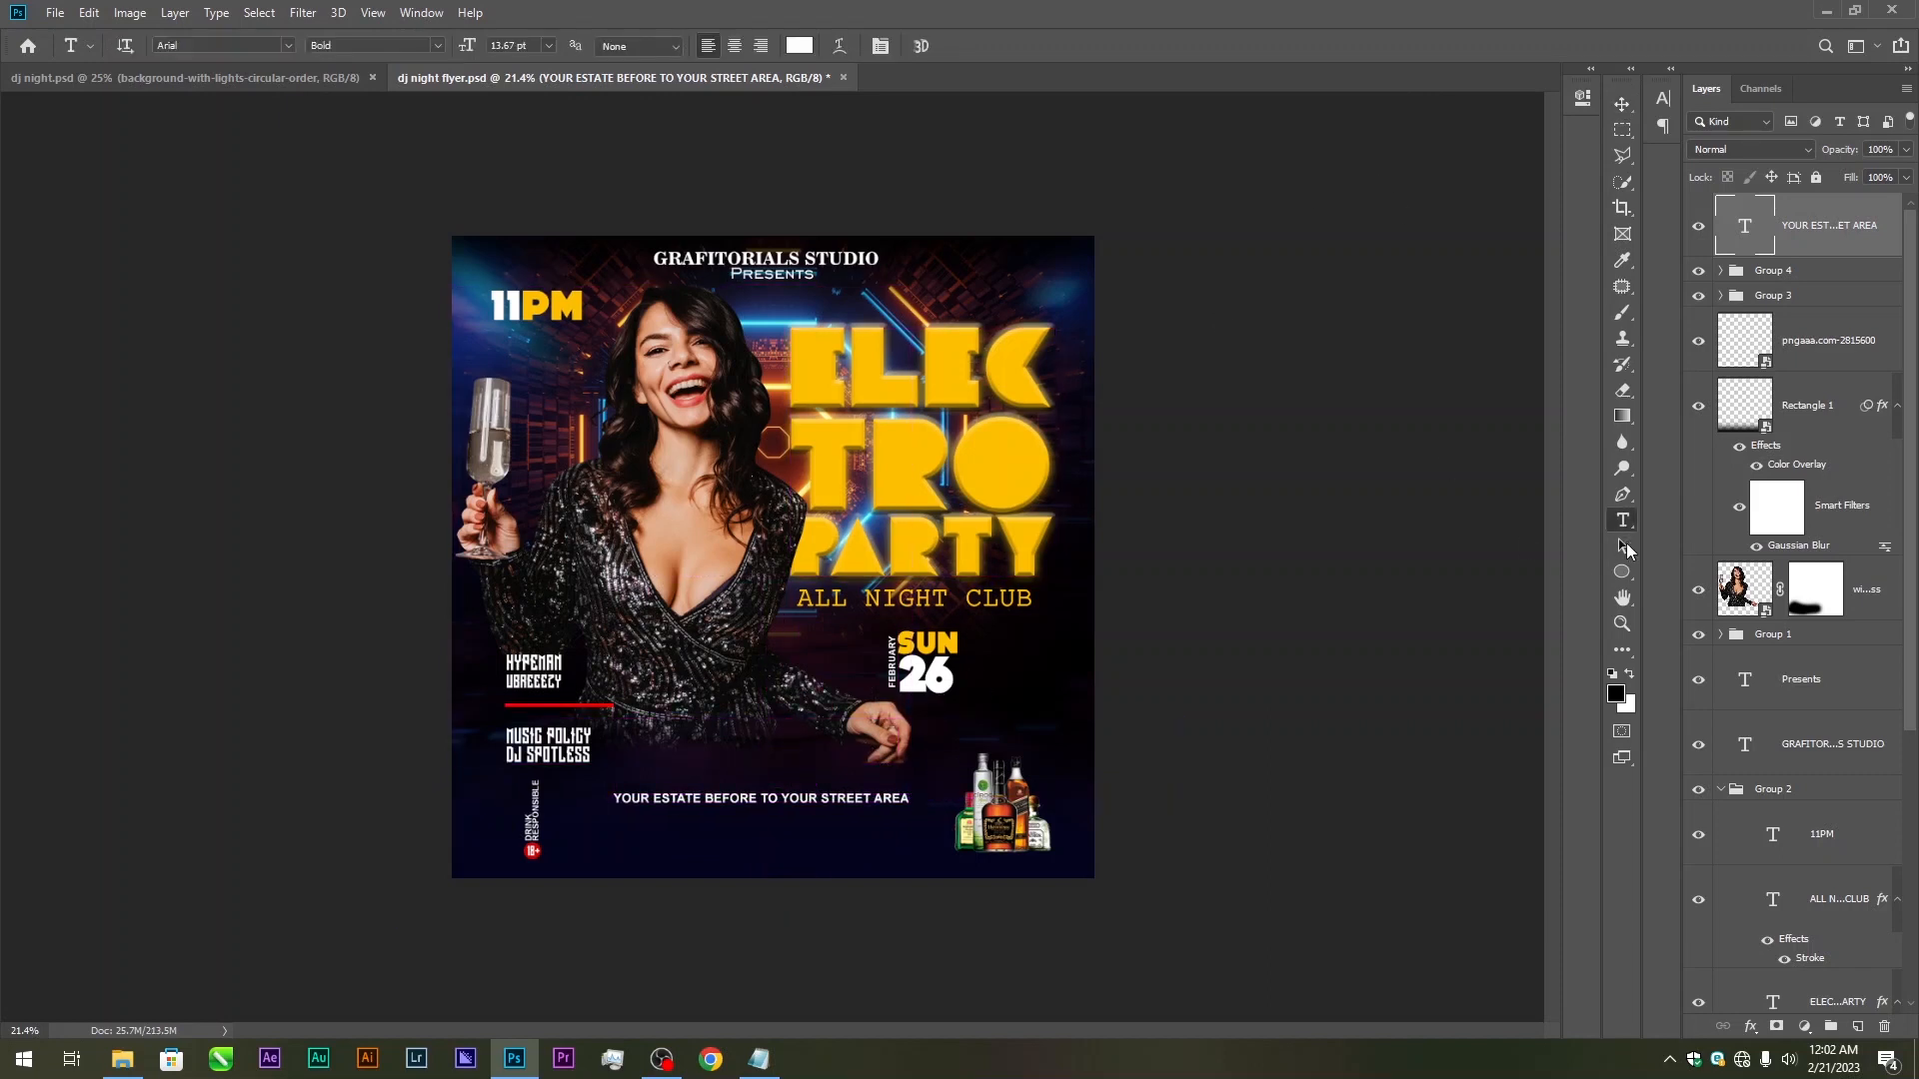
{"action": "left_click", "coordinate": [884, 53]}
{"action": "left_click_drag", "start_coordinate": [1552, 172], "coordinate": [1561, 174]}
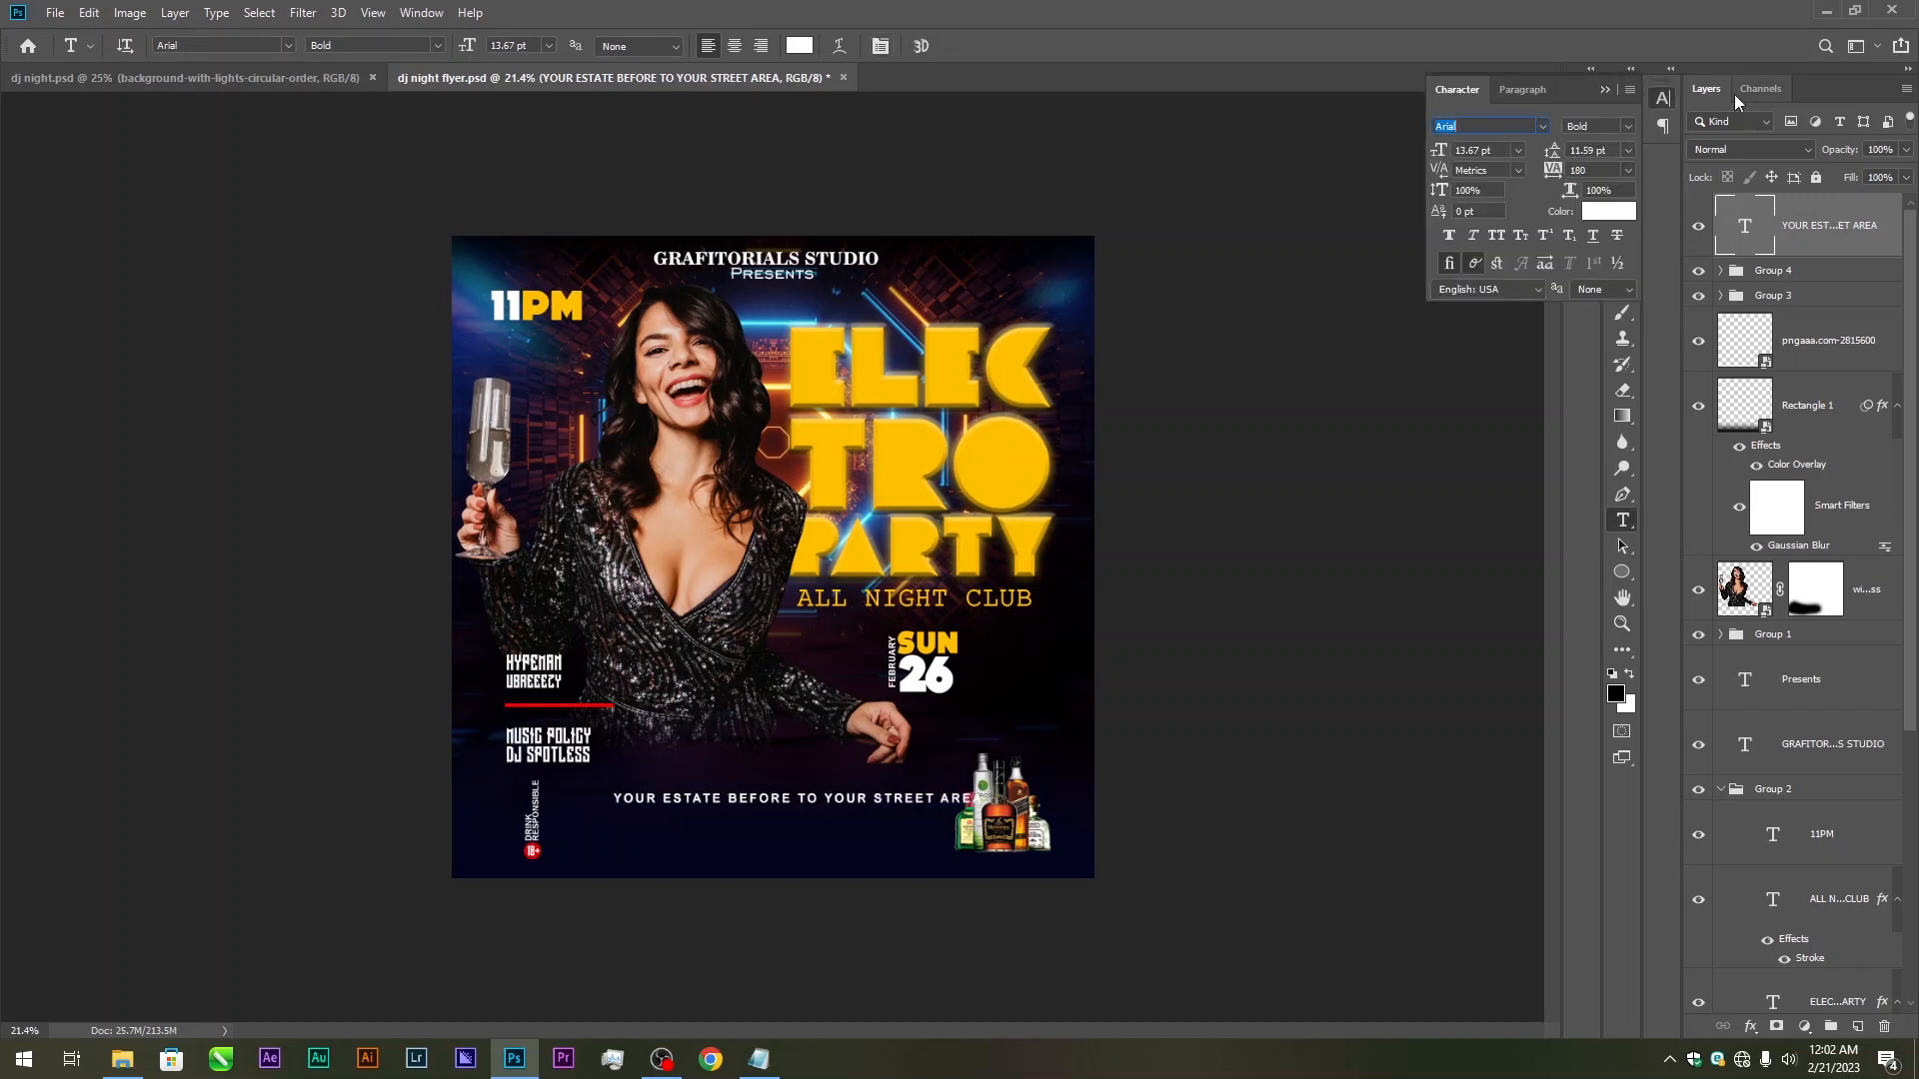
{"action": "left_click", "coordinate": [1603, 92]}
{"action": "left_click", "coordinate": [1622, 103]}
{"action": "left_click_drag", "start_coordinate": [839, 727], "coordinate": [800, 729]}
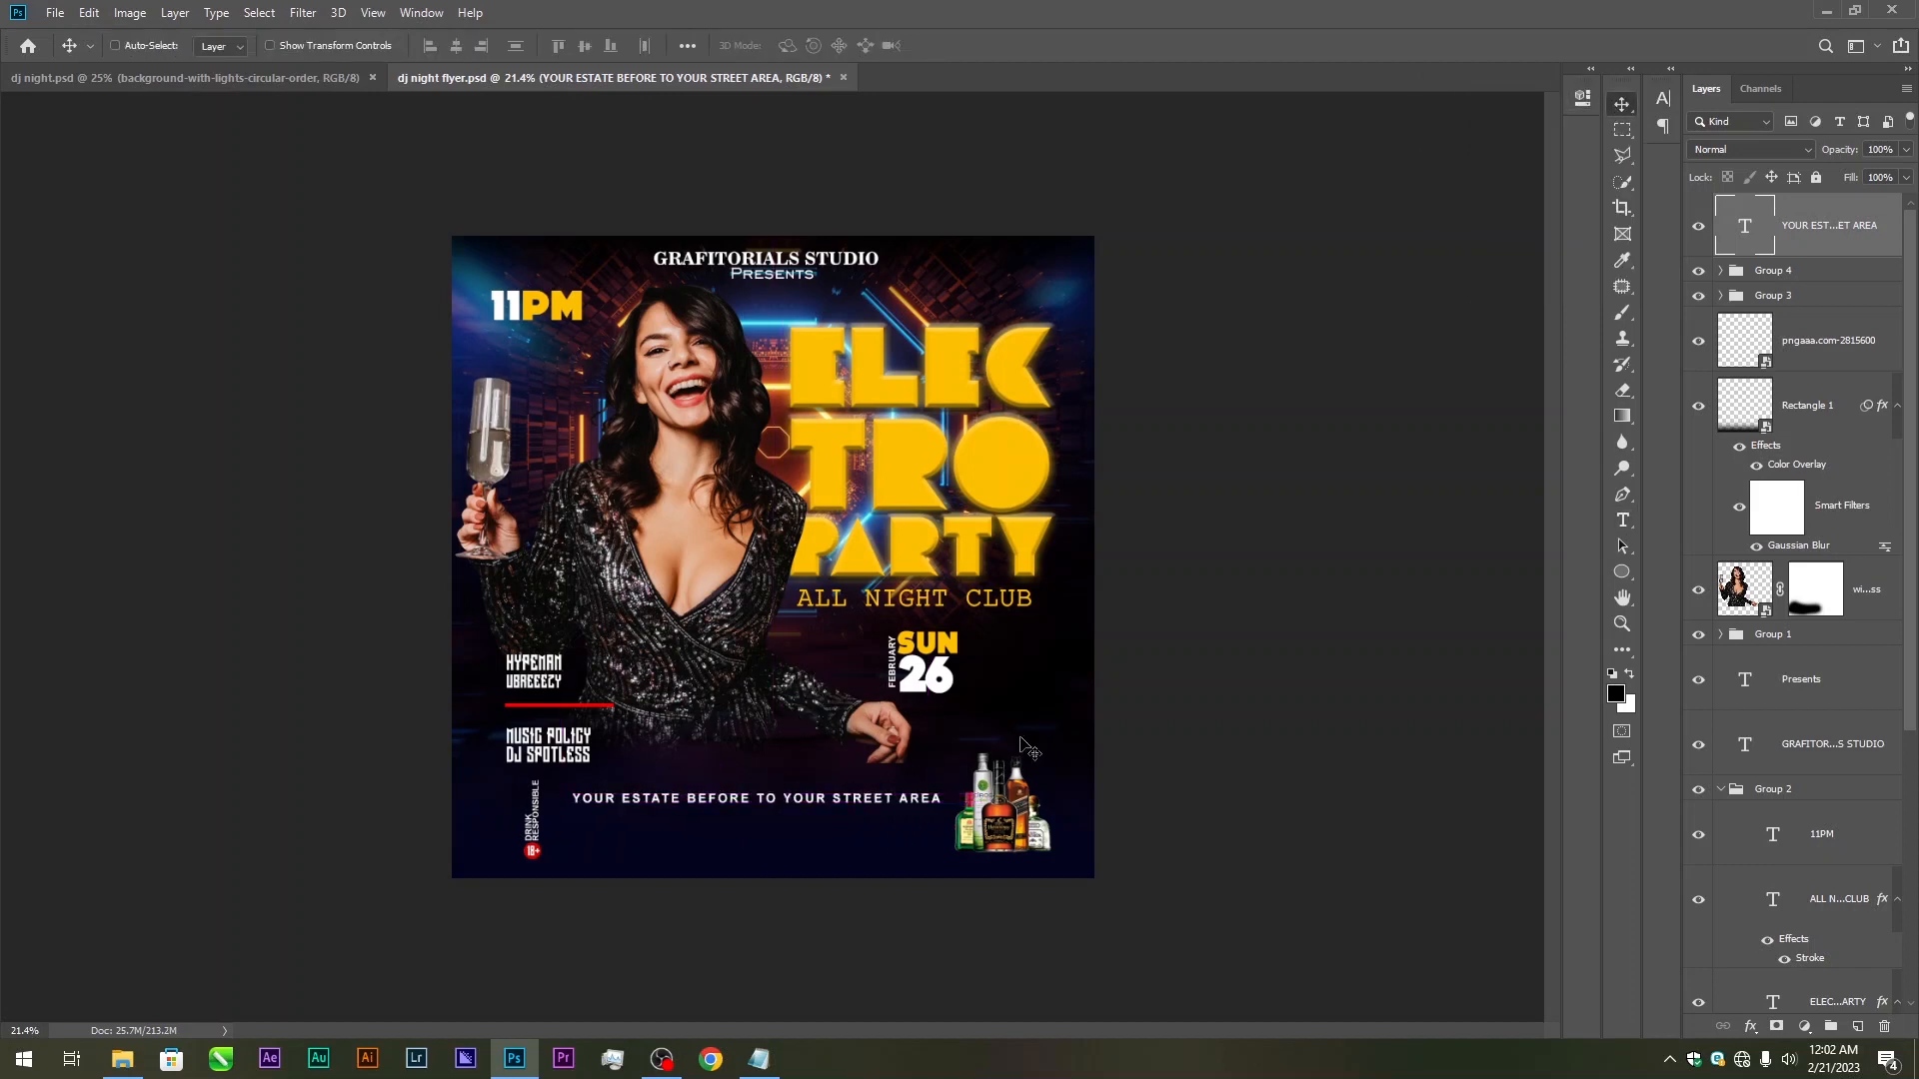
{"action": "scroll", "coordinate": [862, 742], "scroll_direction": "down", "scroll_amount": 2}
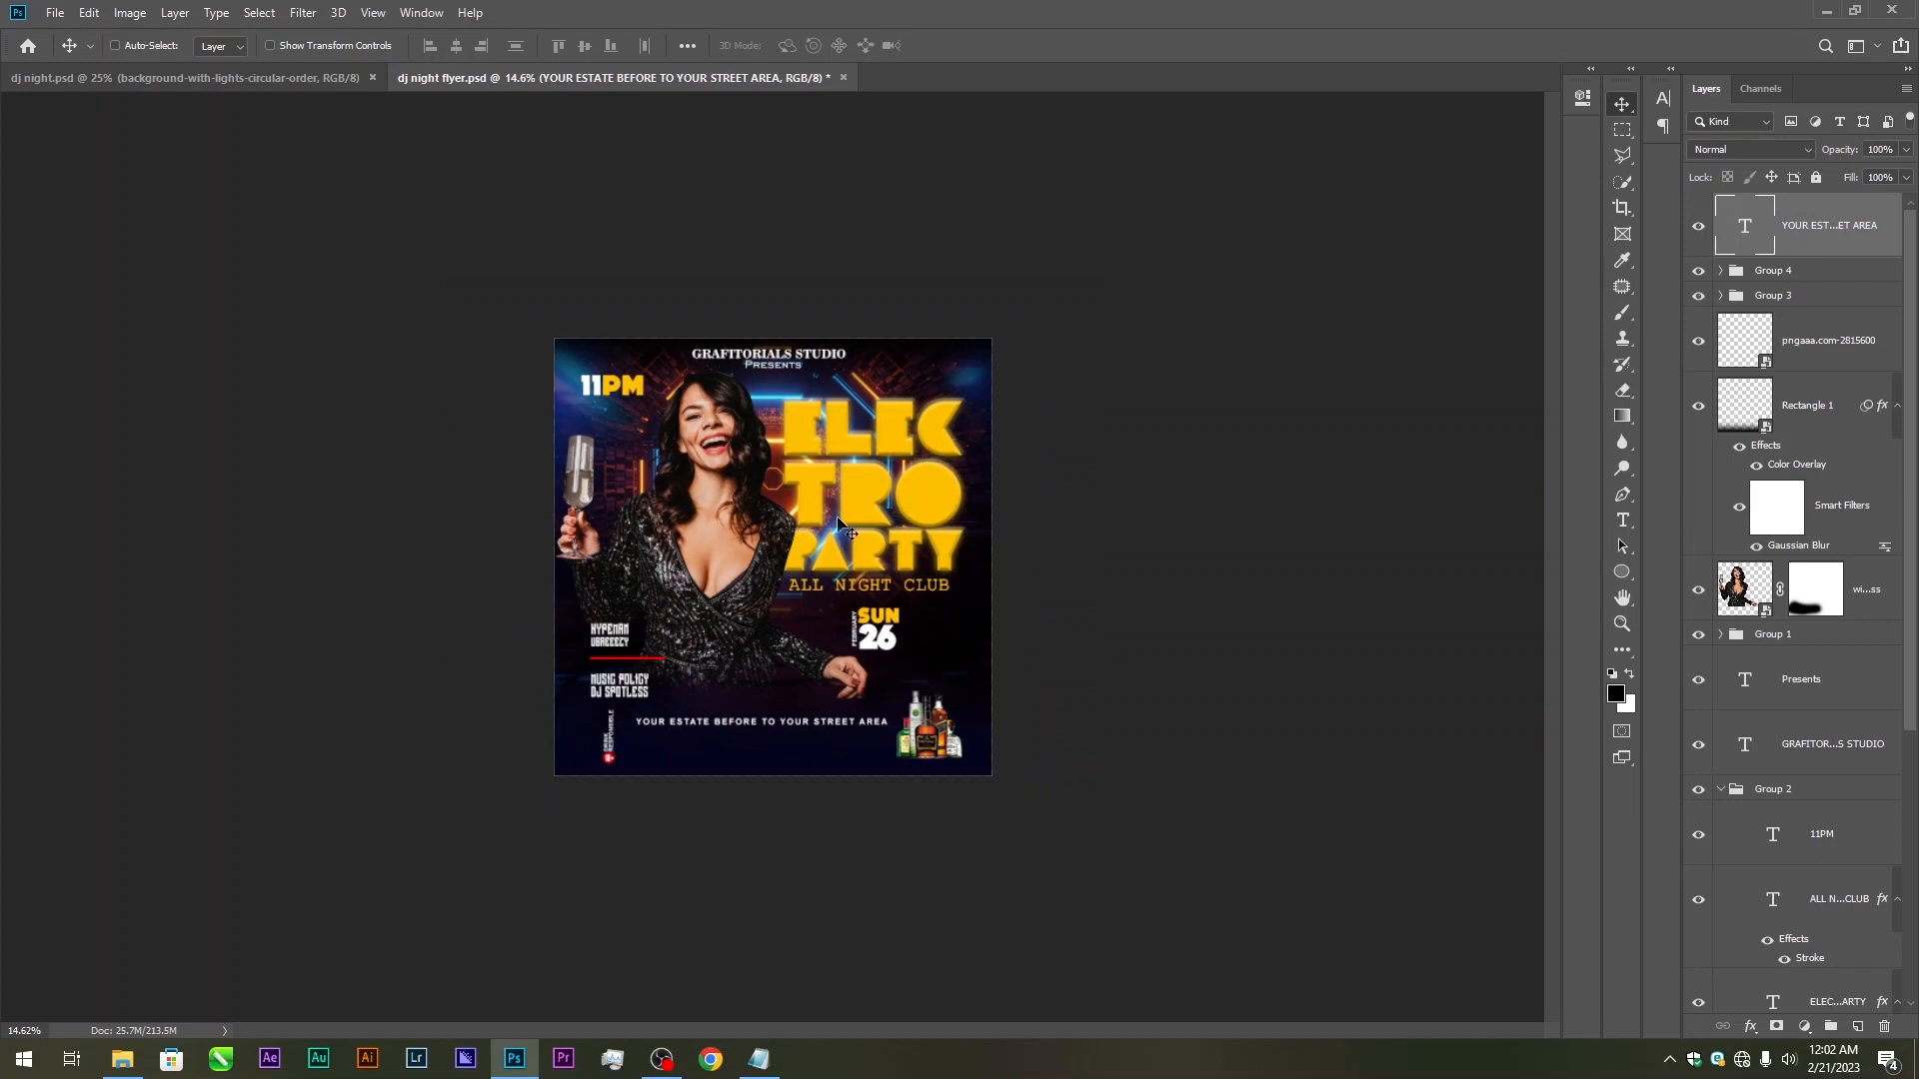
{"action": "scroll", "coordinate": [845, 743], "scroll_direction": "up", "scroll_amount": 2}
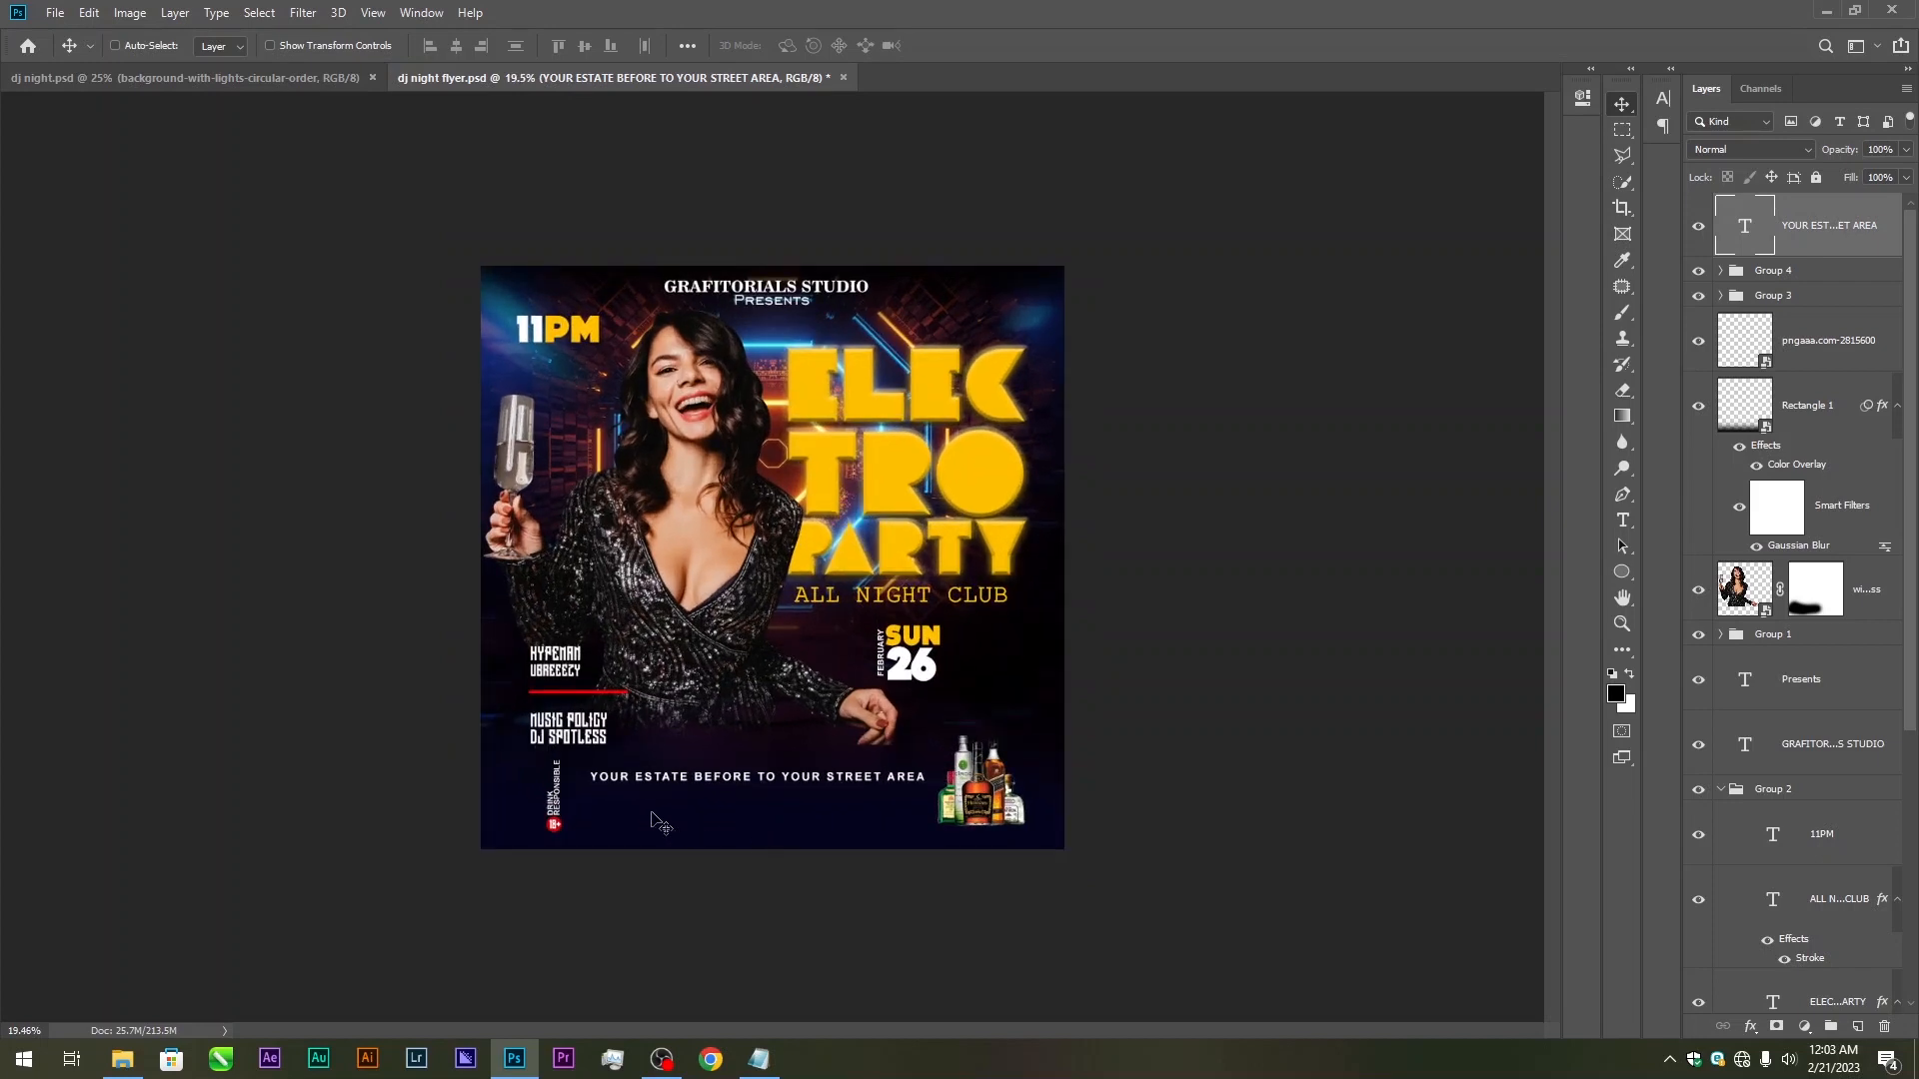
Place the pngaaa.com-408345 location pin image from Downloads as a small icon centred above the address line
{"action": "left_click", "coordinate": [122, 1058]}
{"action": "left_click", "coordinate": [197, 218]}
{"action": "left_click_drag", "start_coordinate": [196, 217], "coordinate": [699, 599]}
{"action": "left_click_drag", "start_coordinate": [771, 378], "coordinate": [746, 766]}
{"action": "key", "text": "Return"}
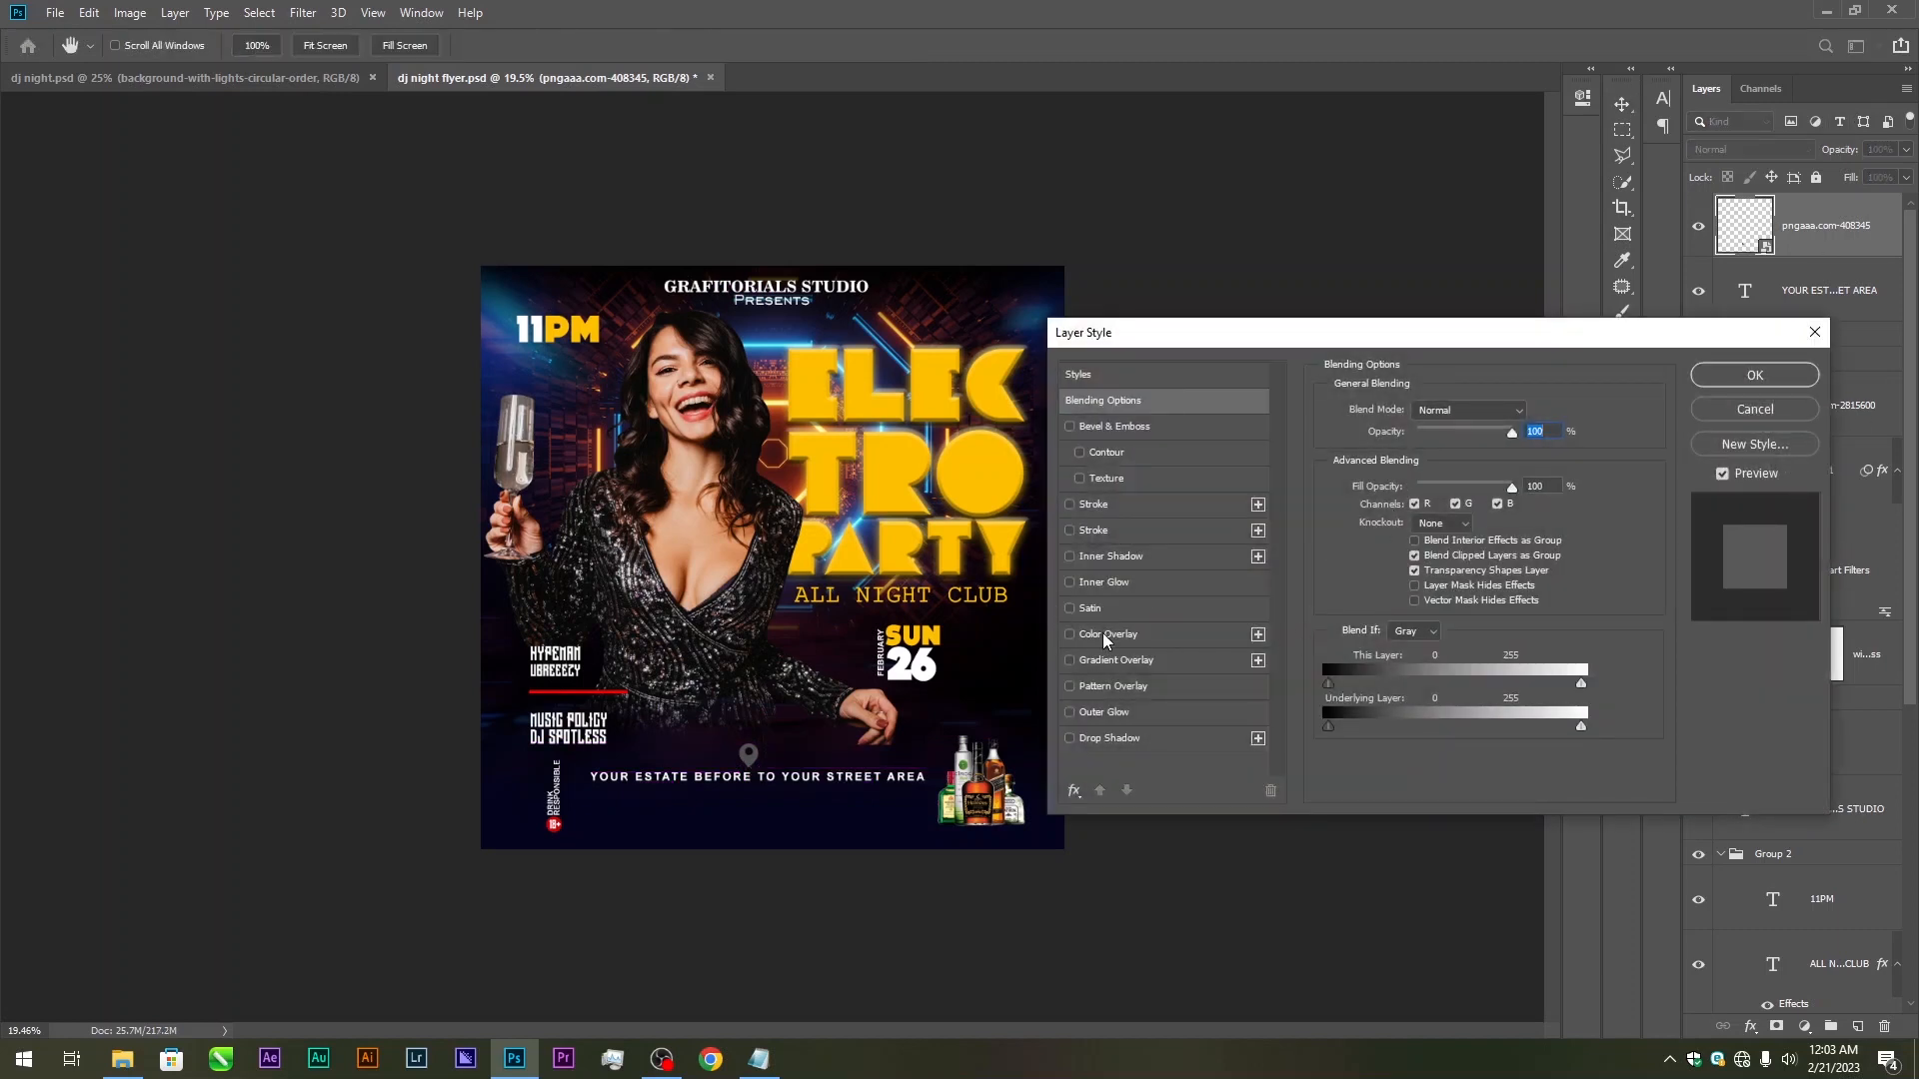
Give the location pin a Color Overlay in the title's yellow, #ffc000, and save the document
{"action": "left_click", "coordinate": [1105, 636]}
{"action": "left_click", "coordinate": [1531, 411]}
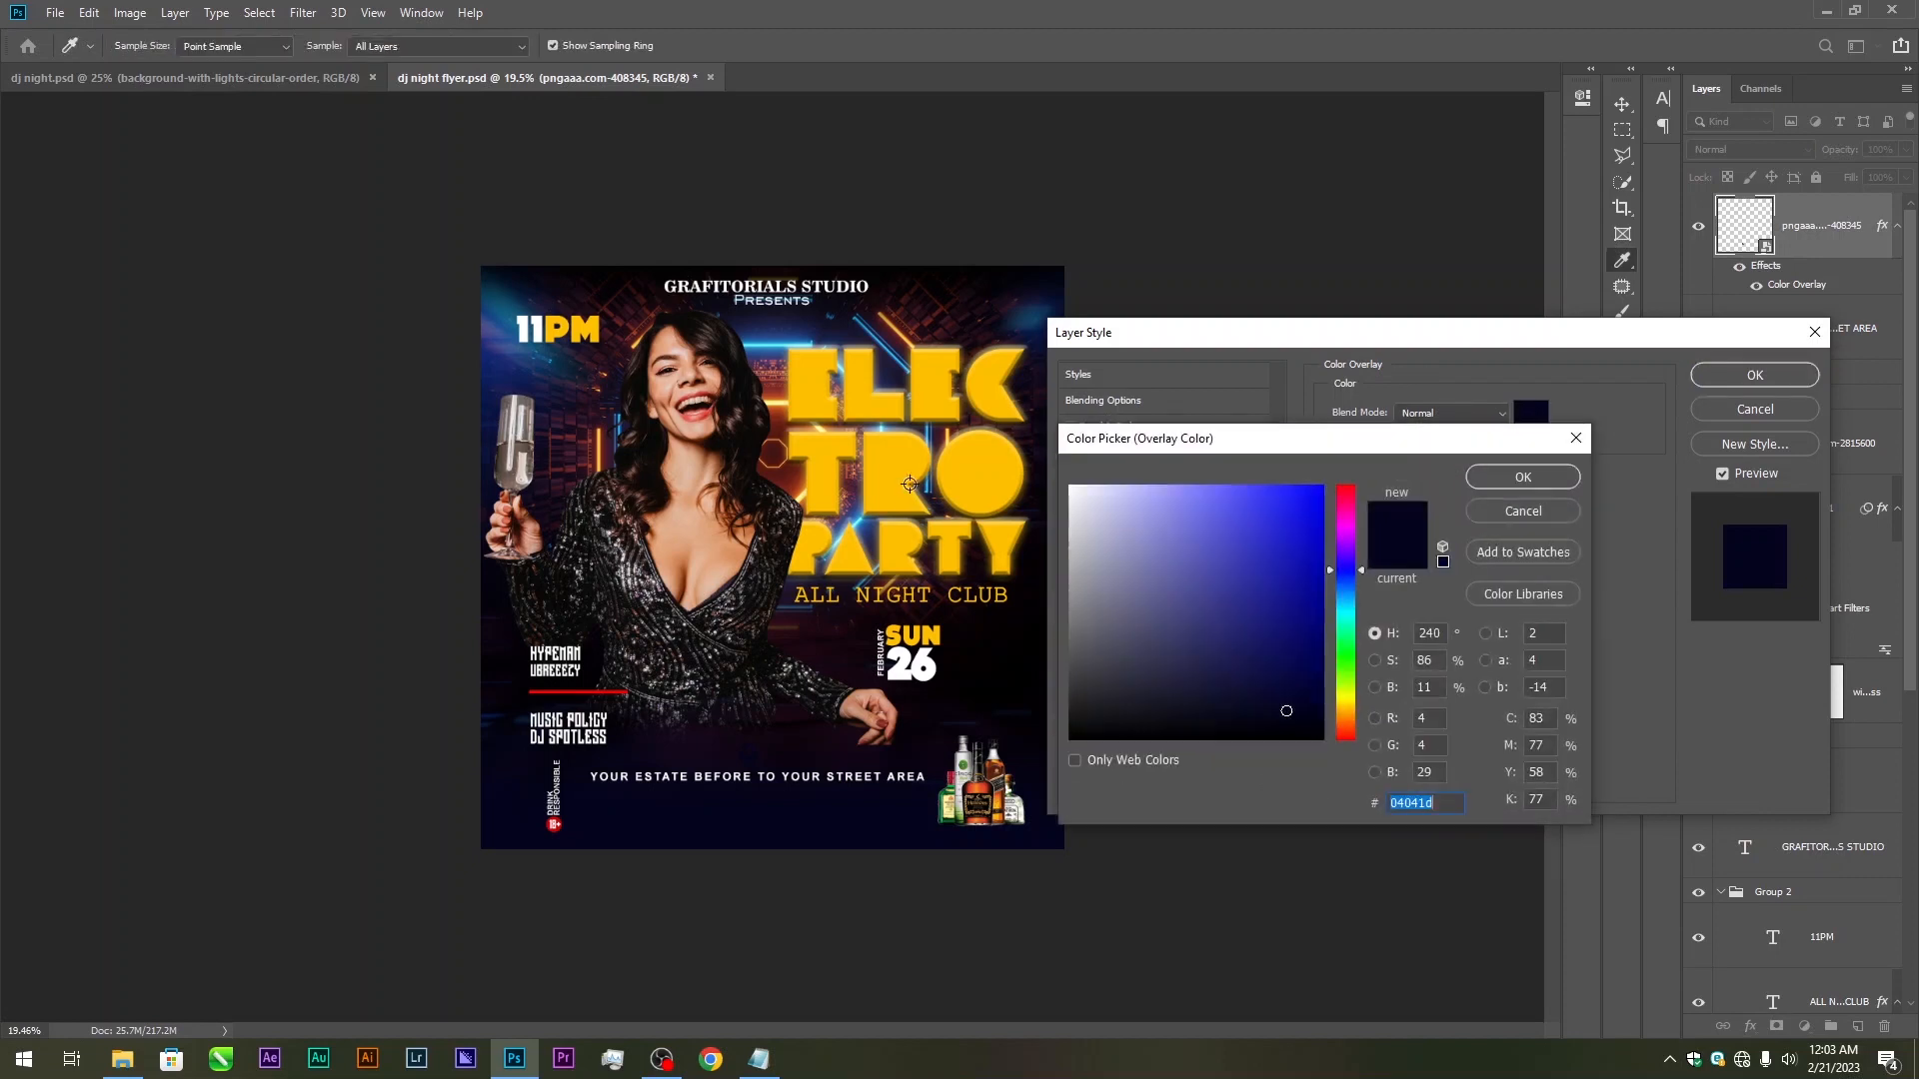
{"action": "left_click", "coordinate": [930, 370]}
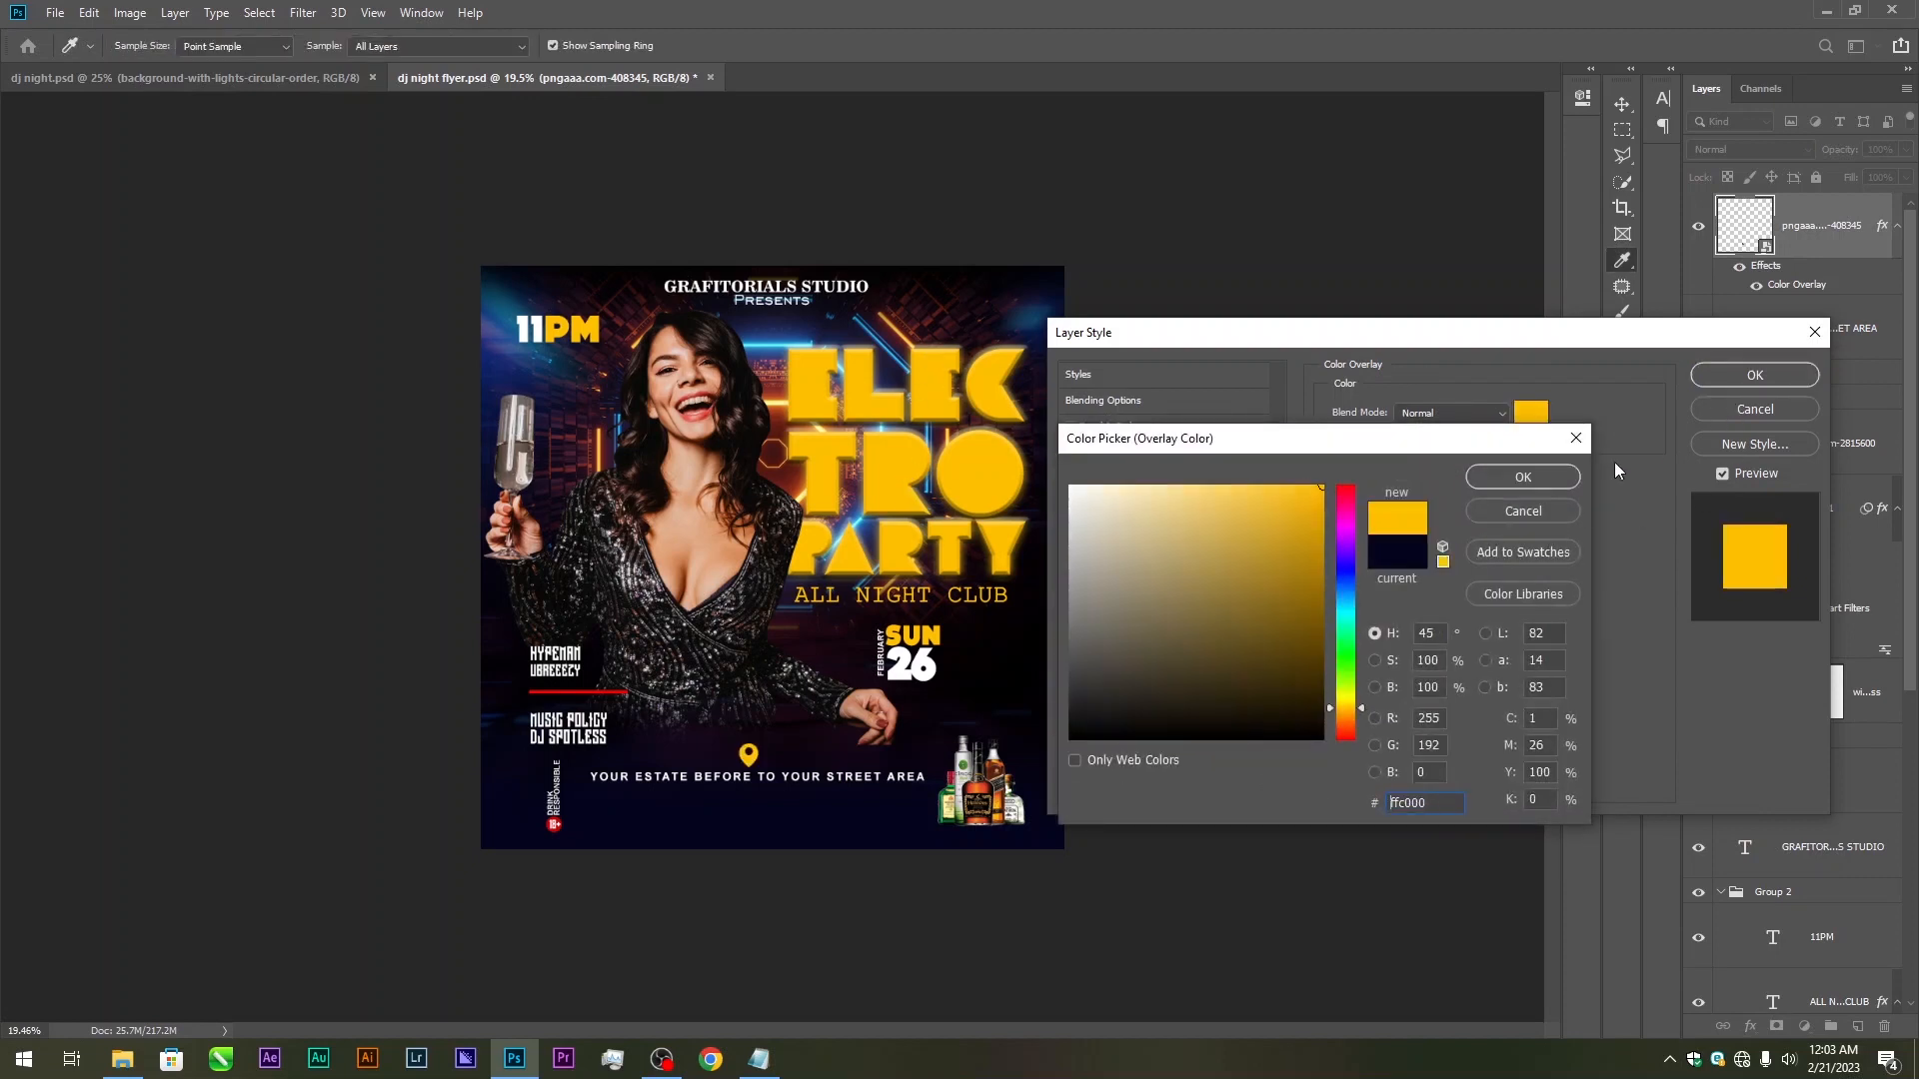
{"action": "key", "text": "Return"}
{"action": "left_click", "coordinate": [1747, 382]}
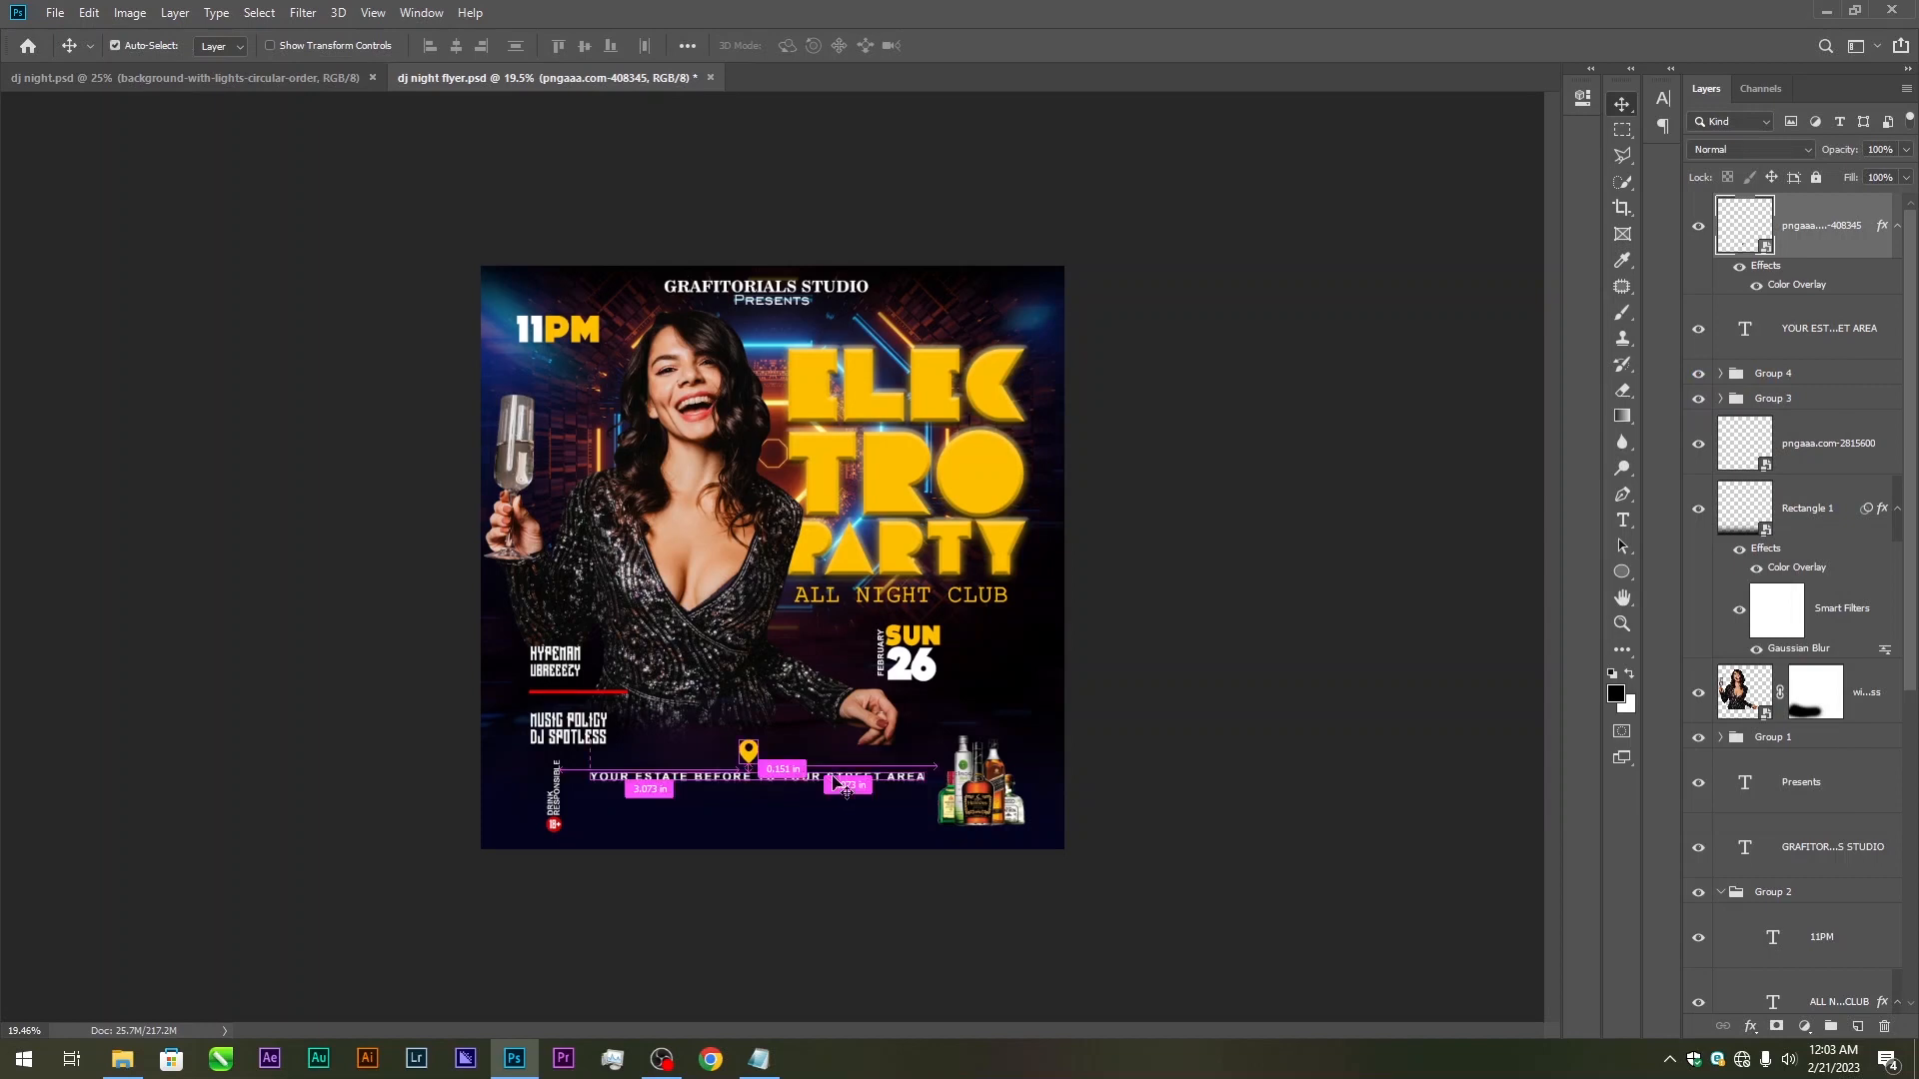
{"action": "key", "text": "ctrl+s"}
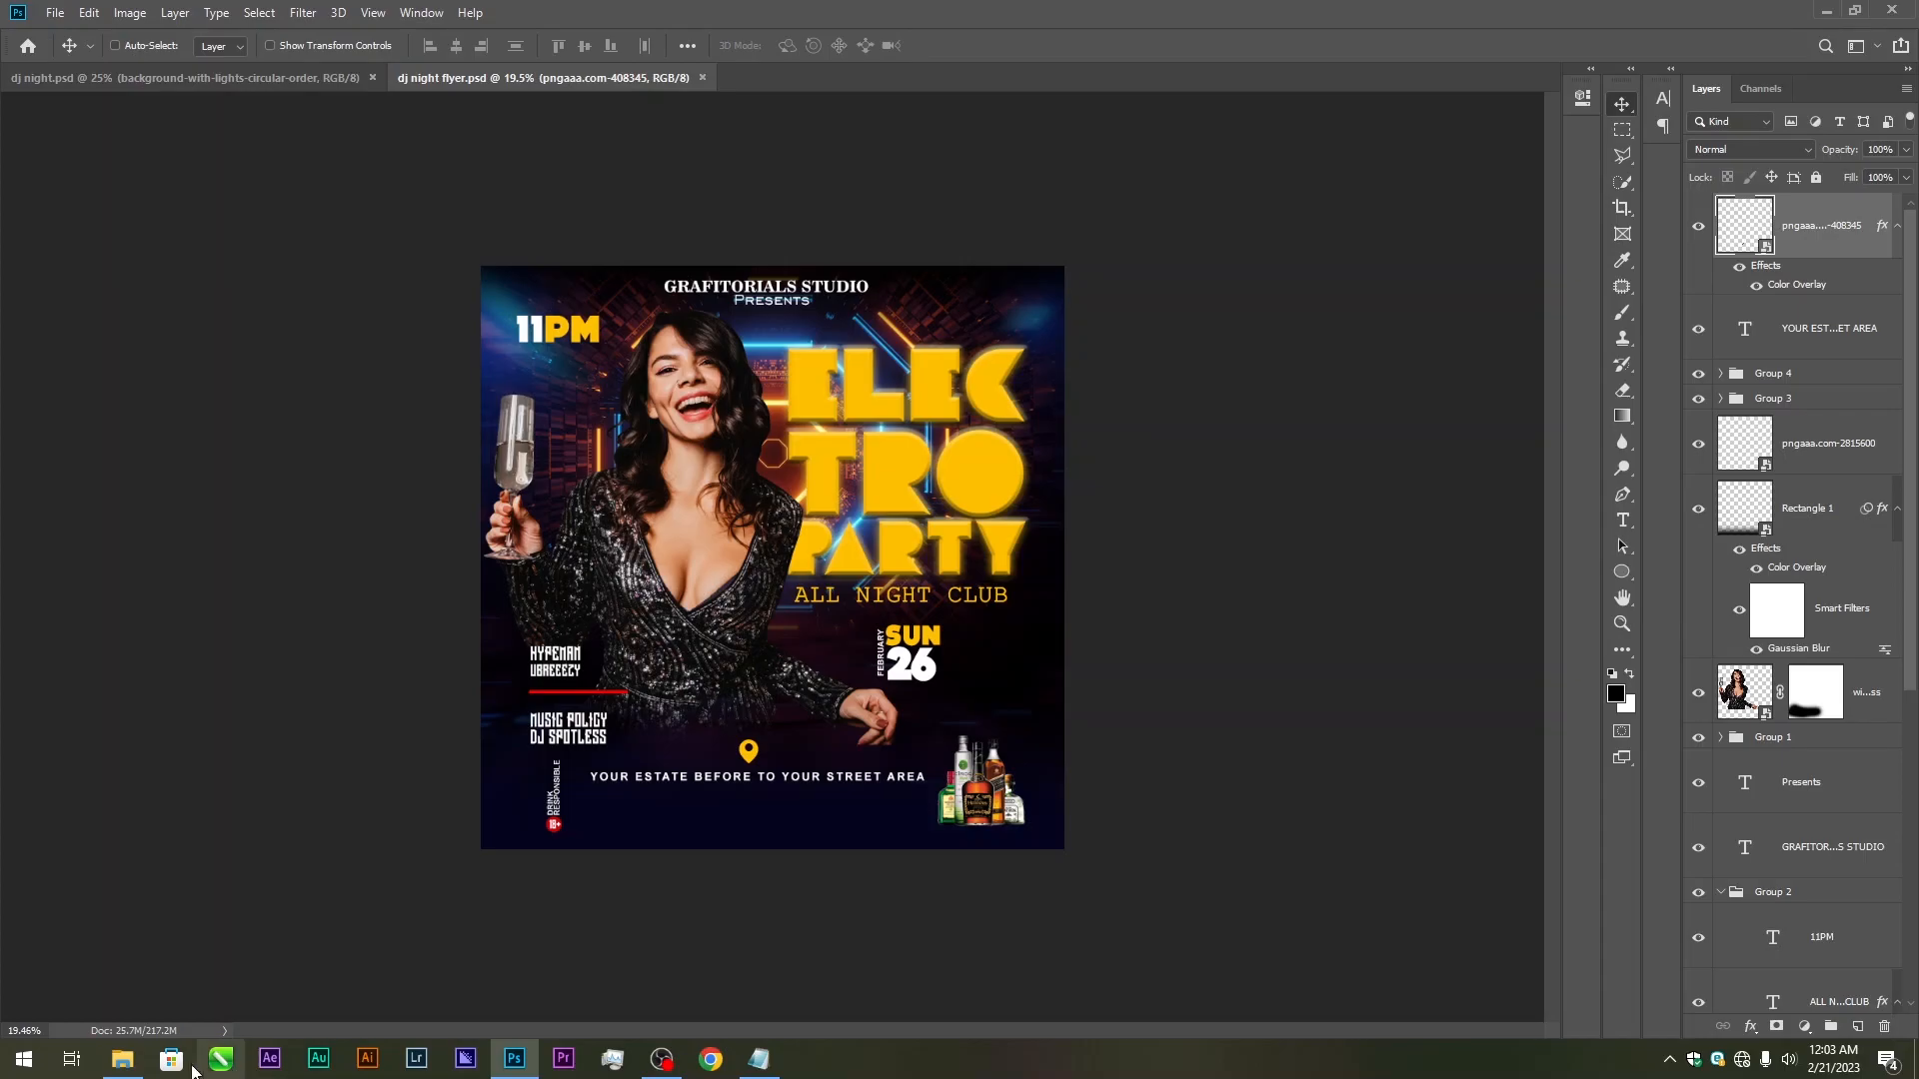
Open the valentine party text file from Documents in Notepad and copy its Lorem ipsum sentence
{"action": "left_click", "coordinate": [136, 1065]}
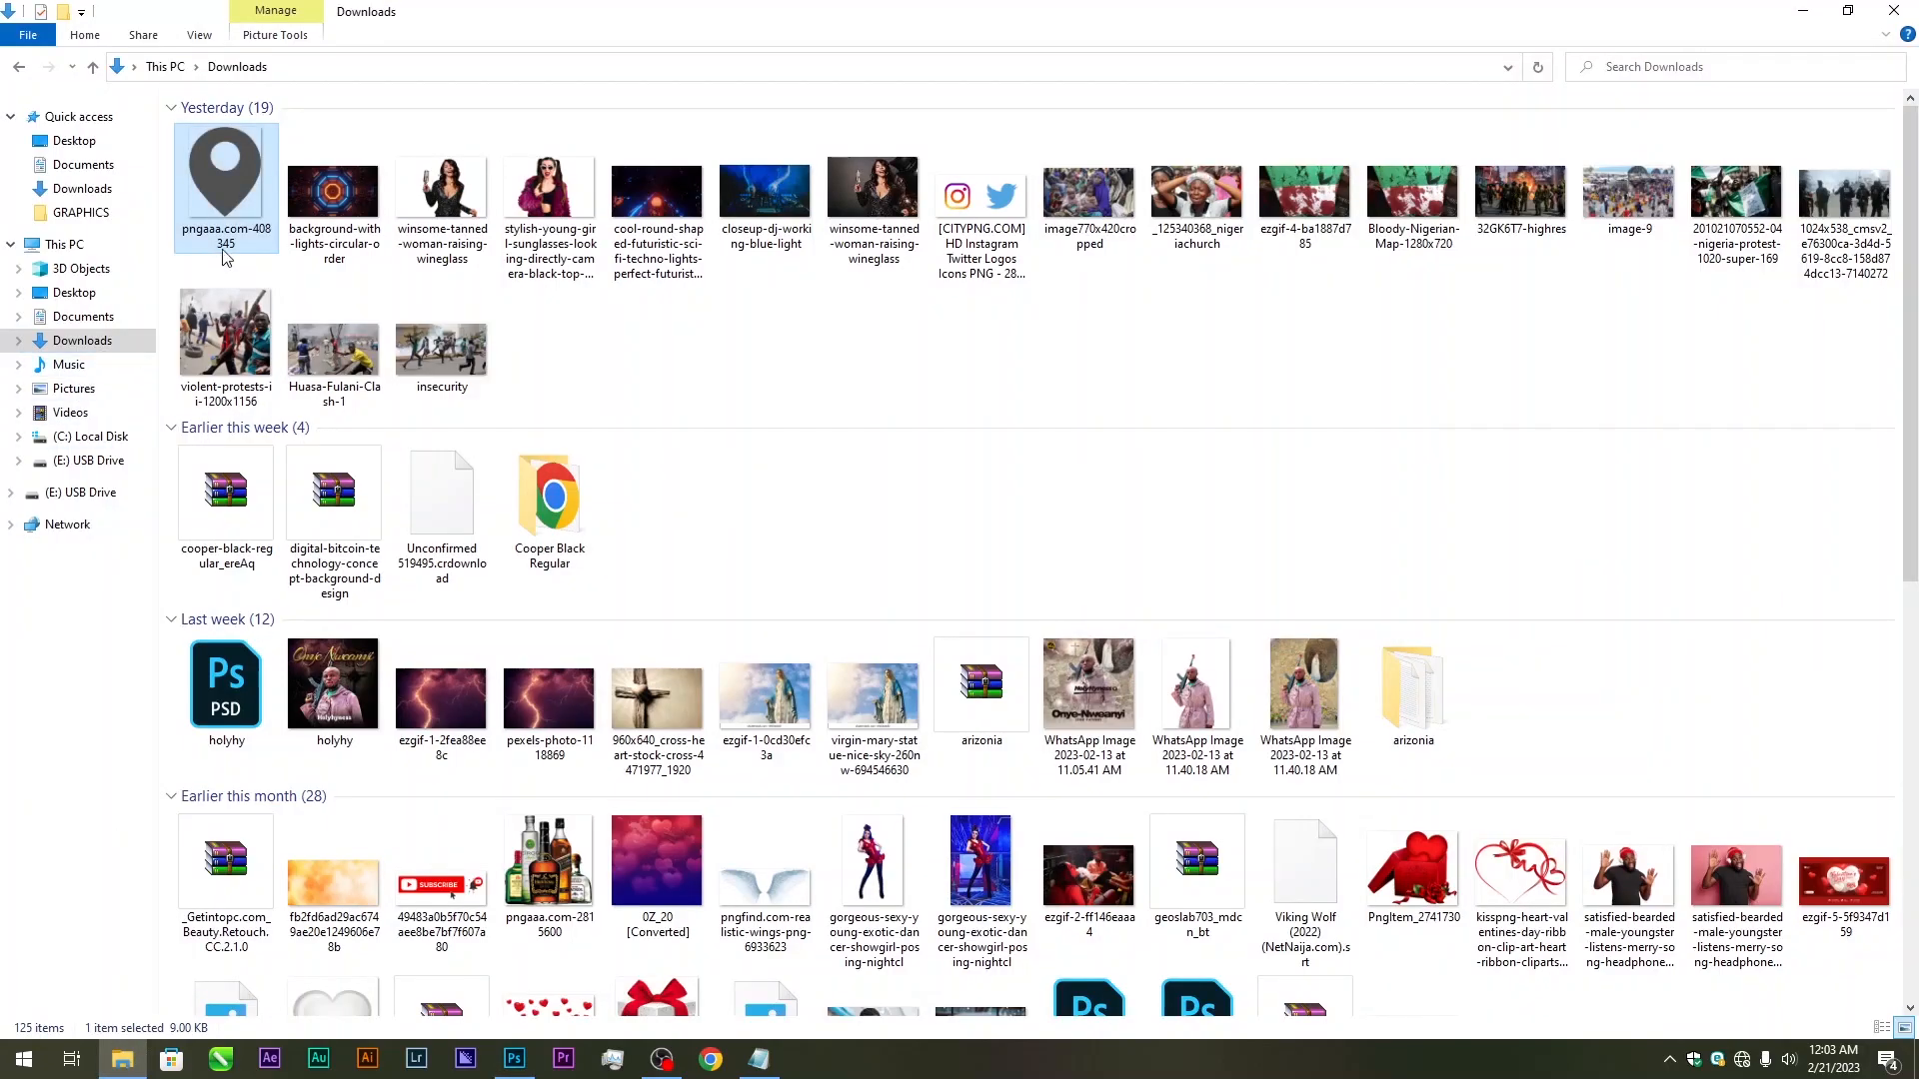
{"action": "left_click", "coordinate": [107, 320]}
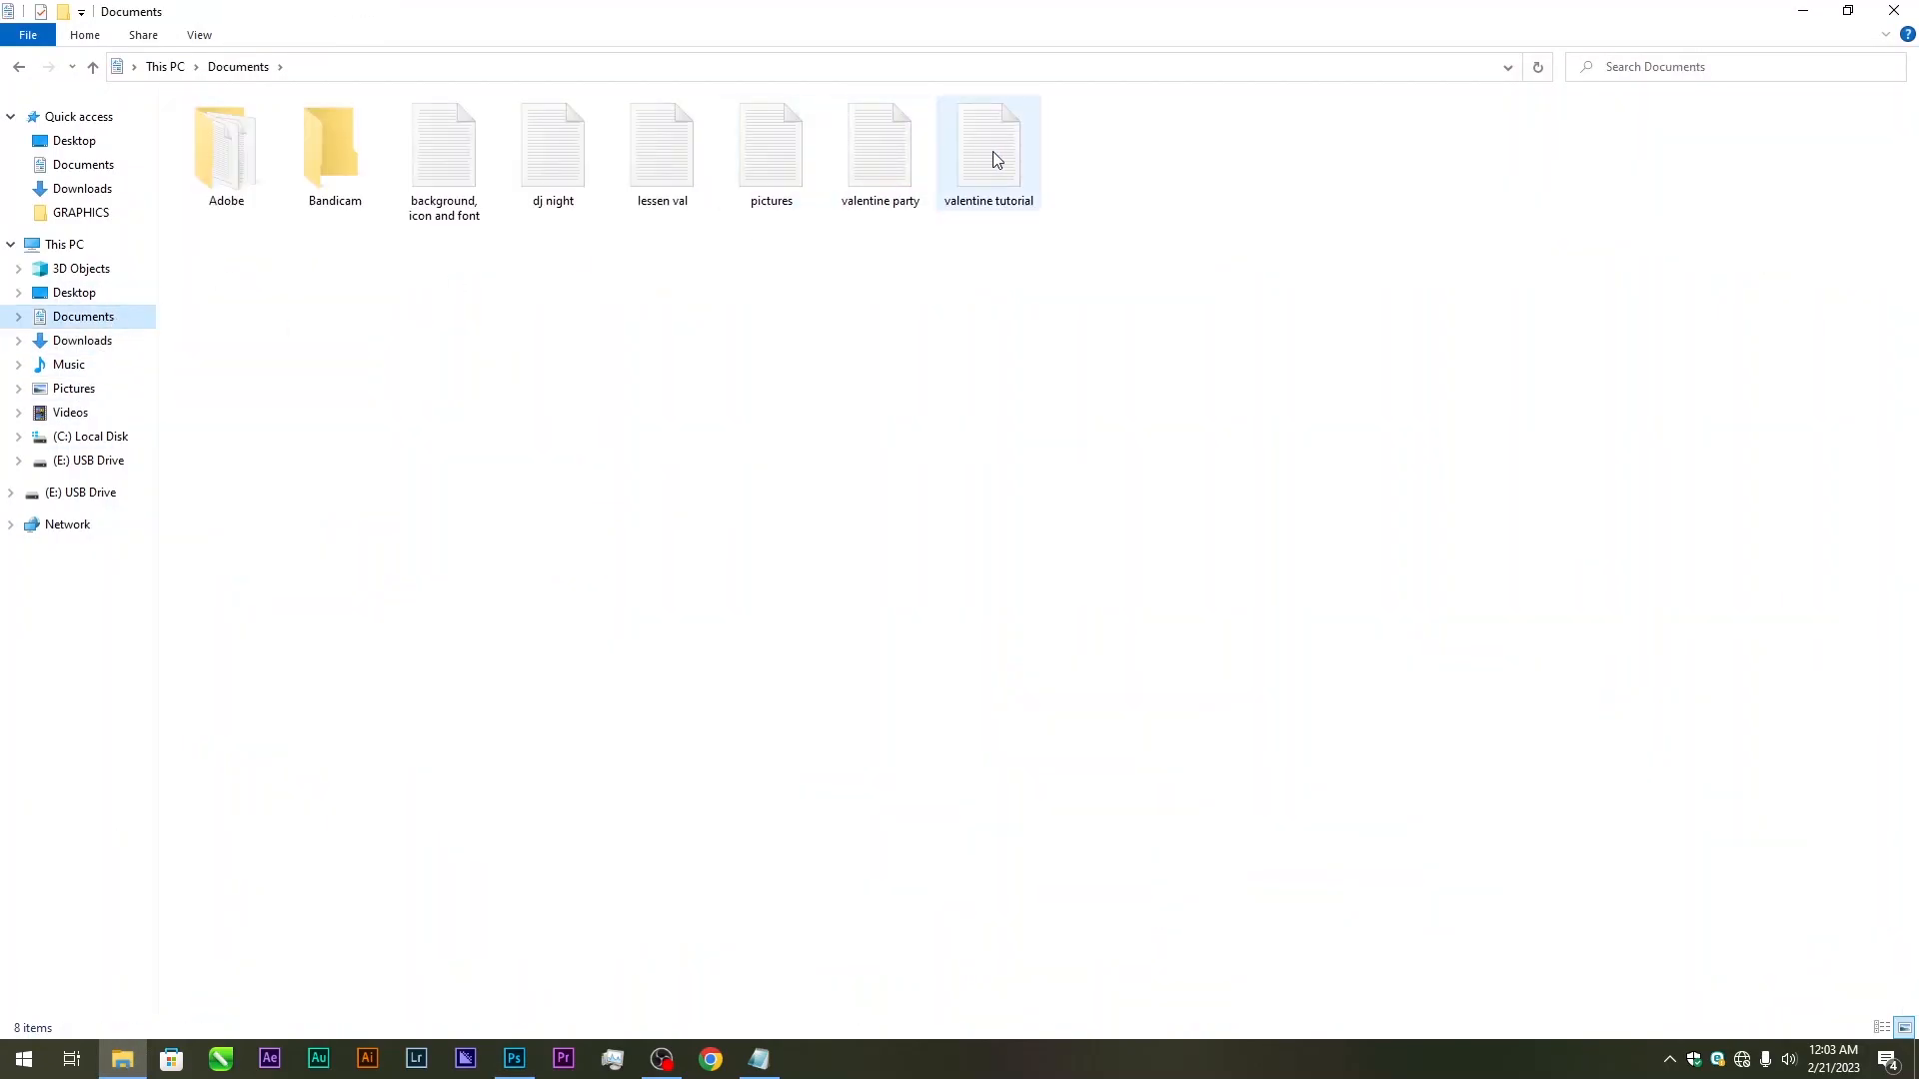
{"action": "double_click", "coordinate": [854, 165]}
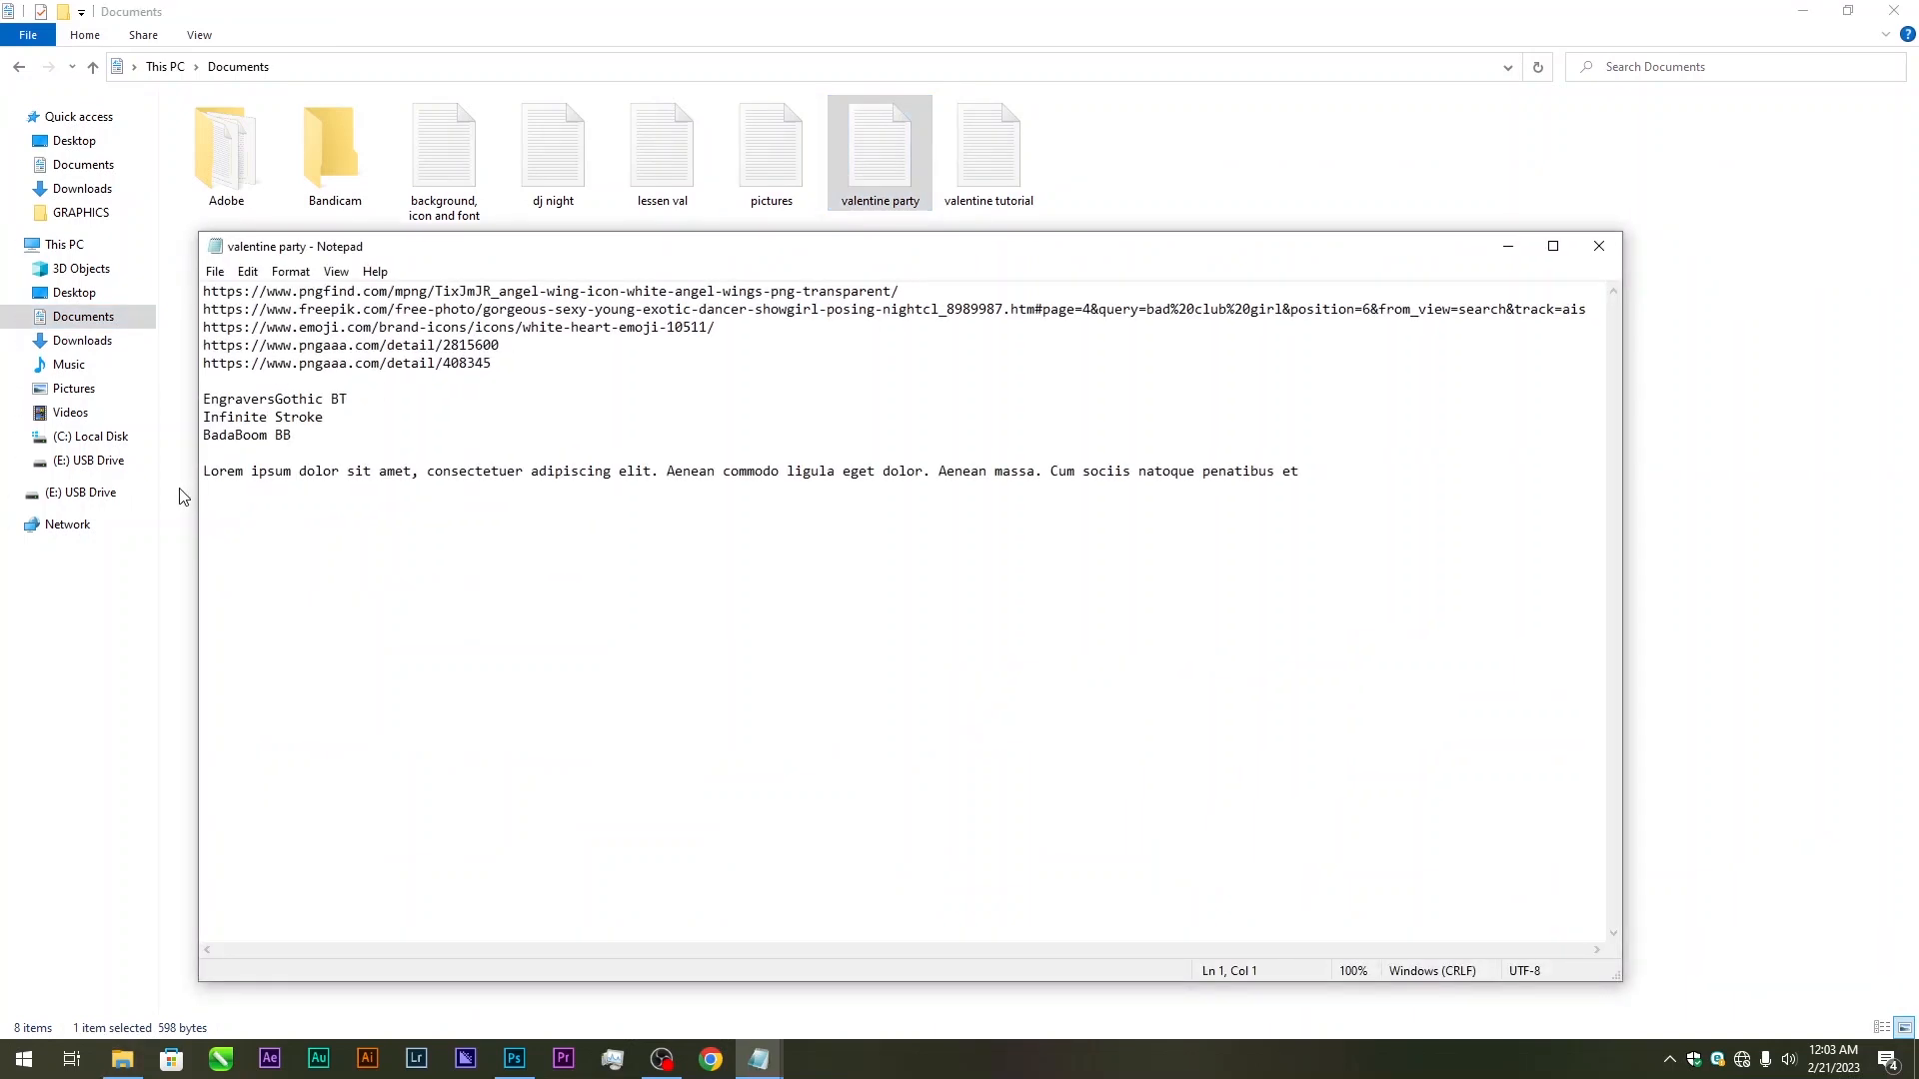
{"action": "left_click_drag", "start_coordinate": [204, 470], "coordinate": [1295, 493]}
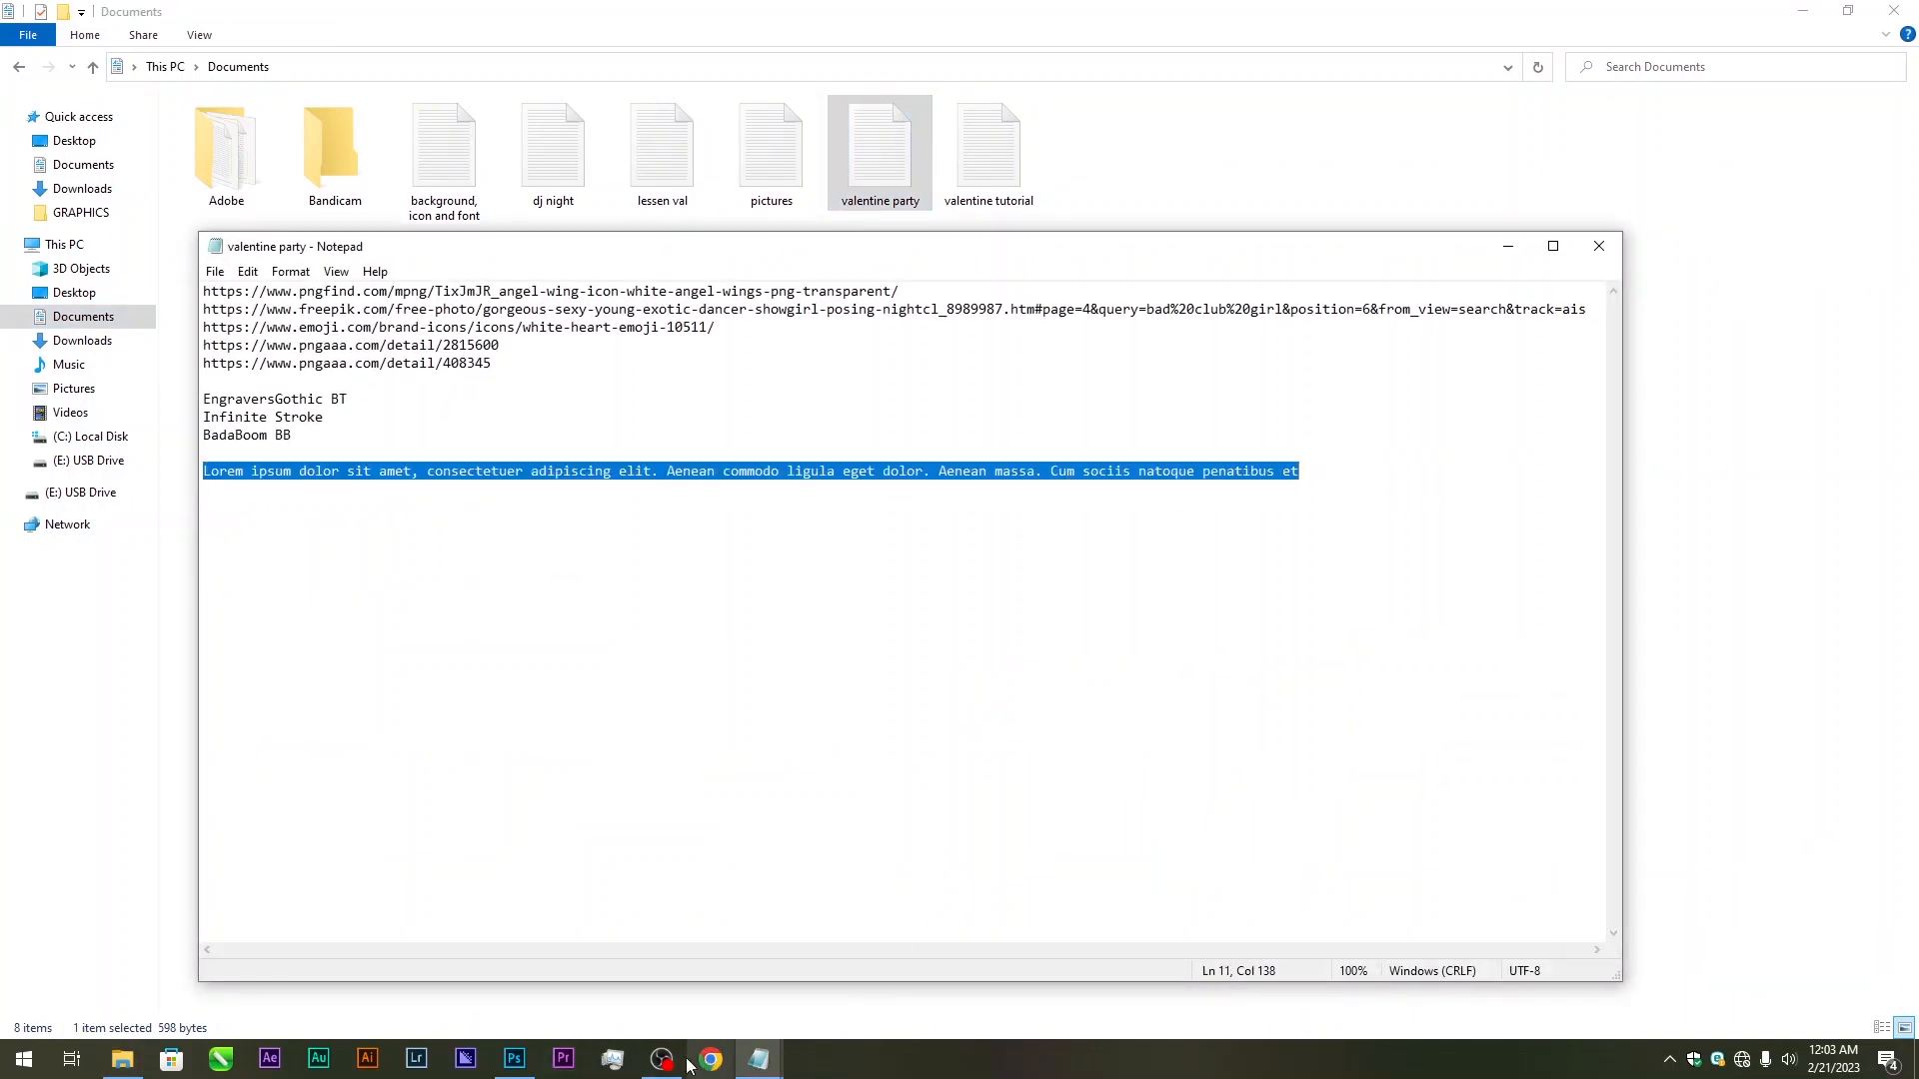
Switch back to Photoshop, paste the Lorem ipsum sentence as new text below the address line and enlarge it to about 8.39 pt
{"action": "left_click", "coordinate": [513, 1058]}
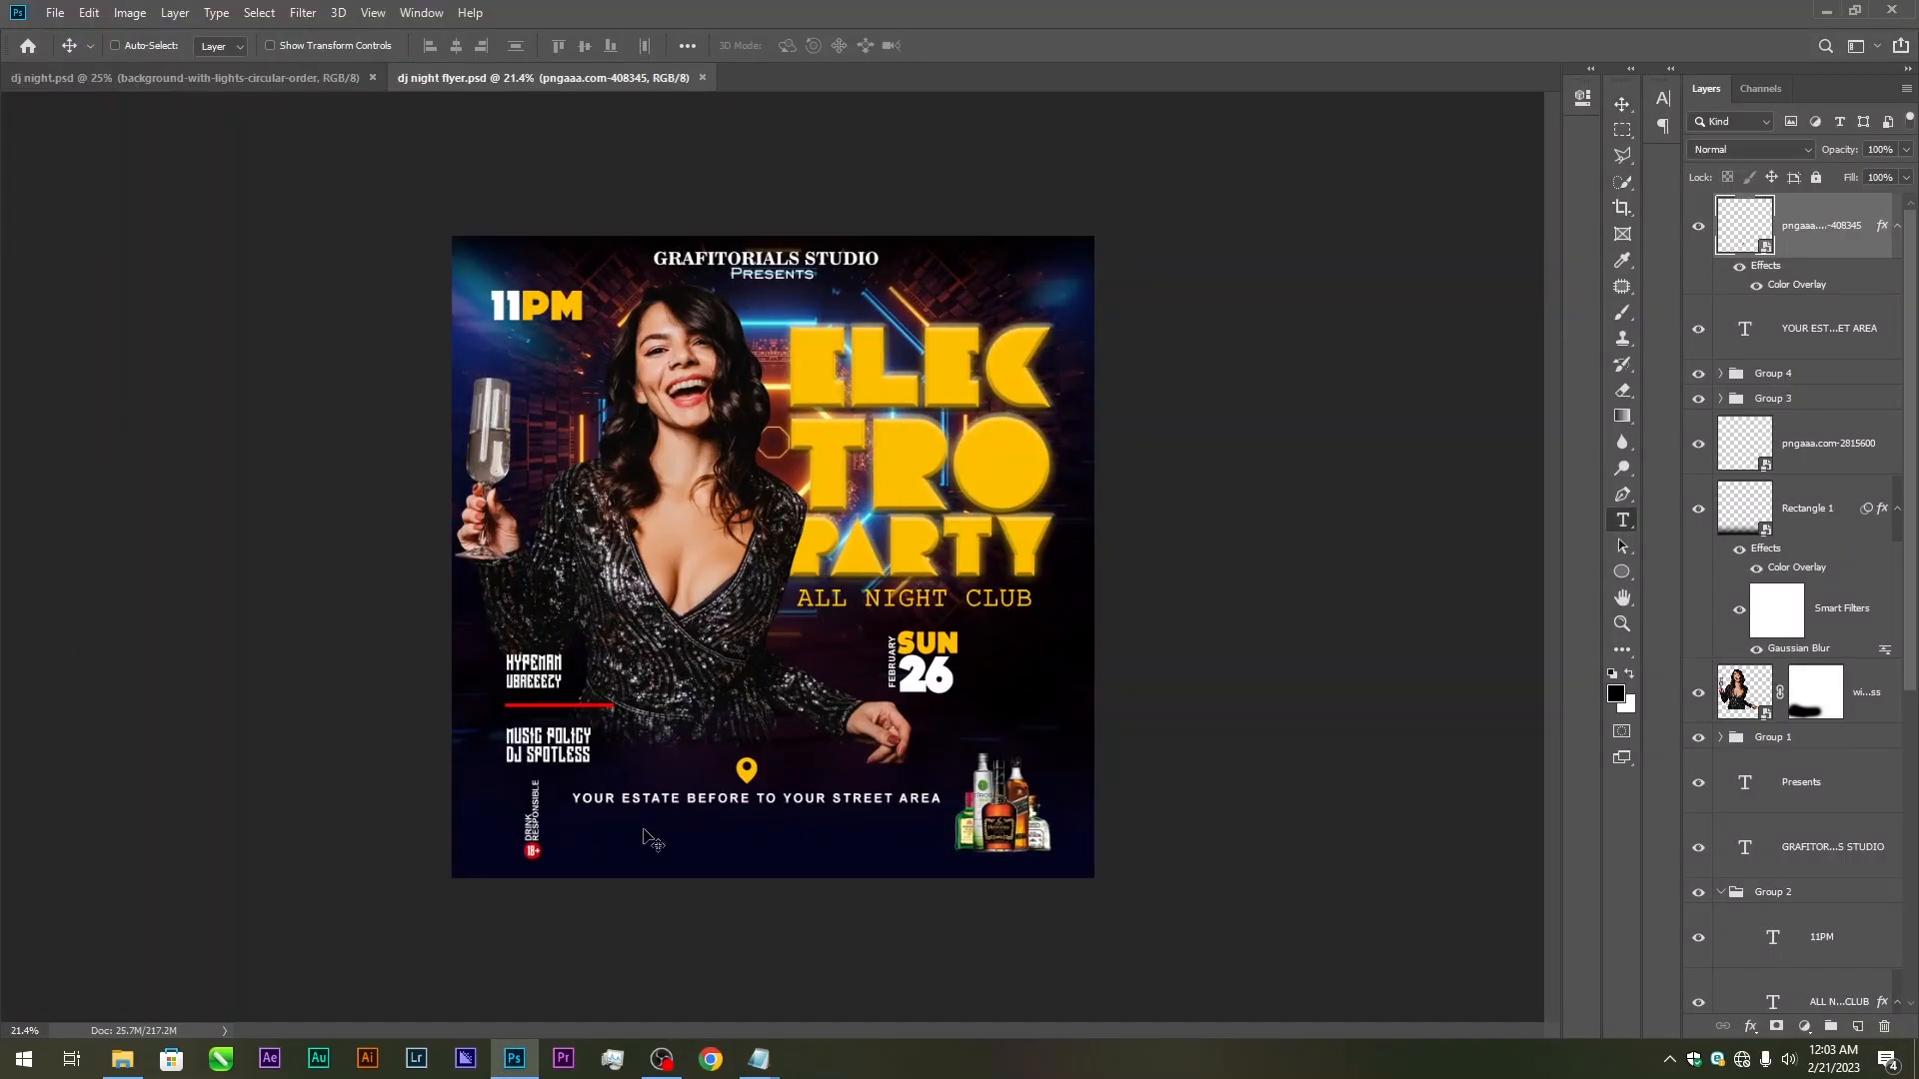
{"action": "key", "text": "t"}
{"action": "left_click", "coordinate": [641, 831]}
{"action": "key", "text": "ctrl+v"}
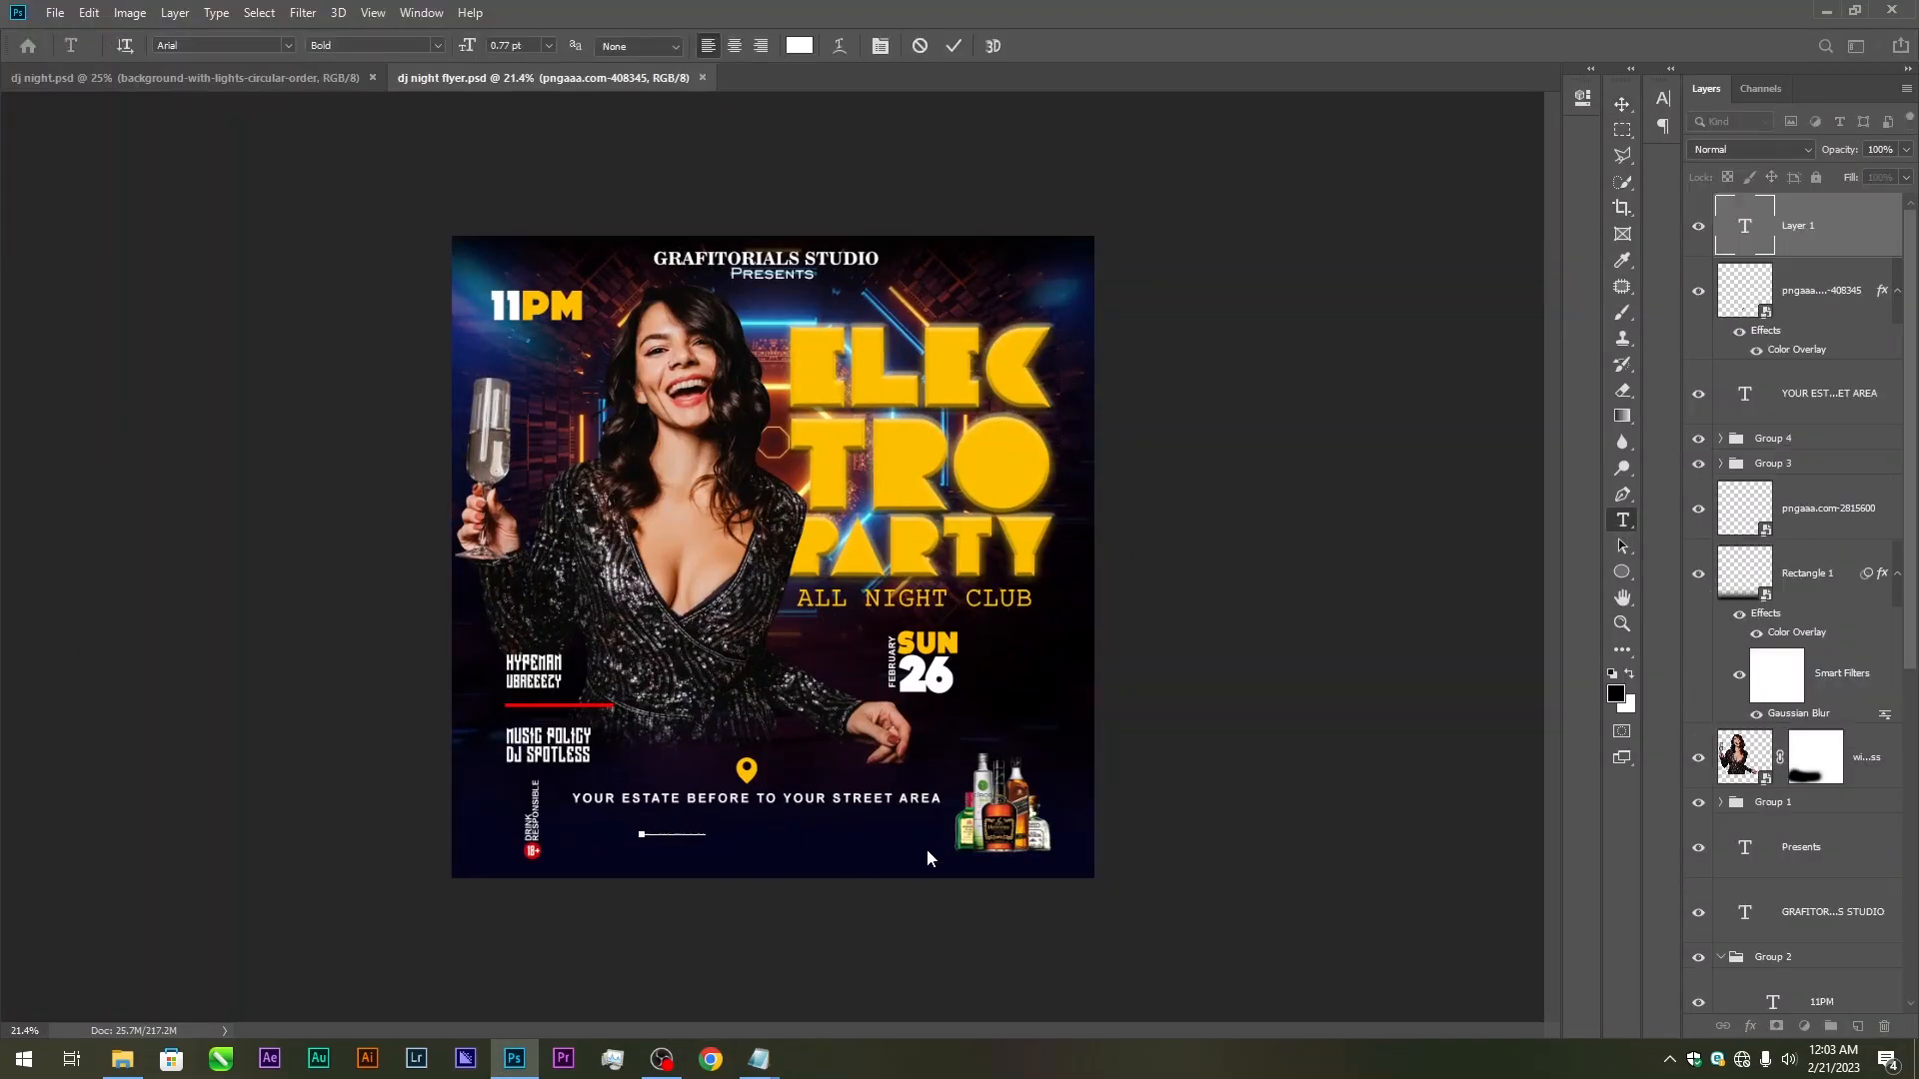
{"action": "left_click", "coordinate": [952, 46]}
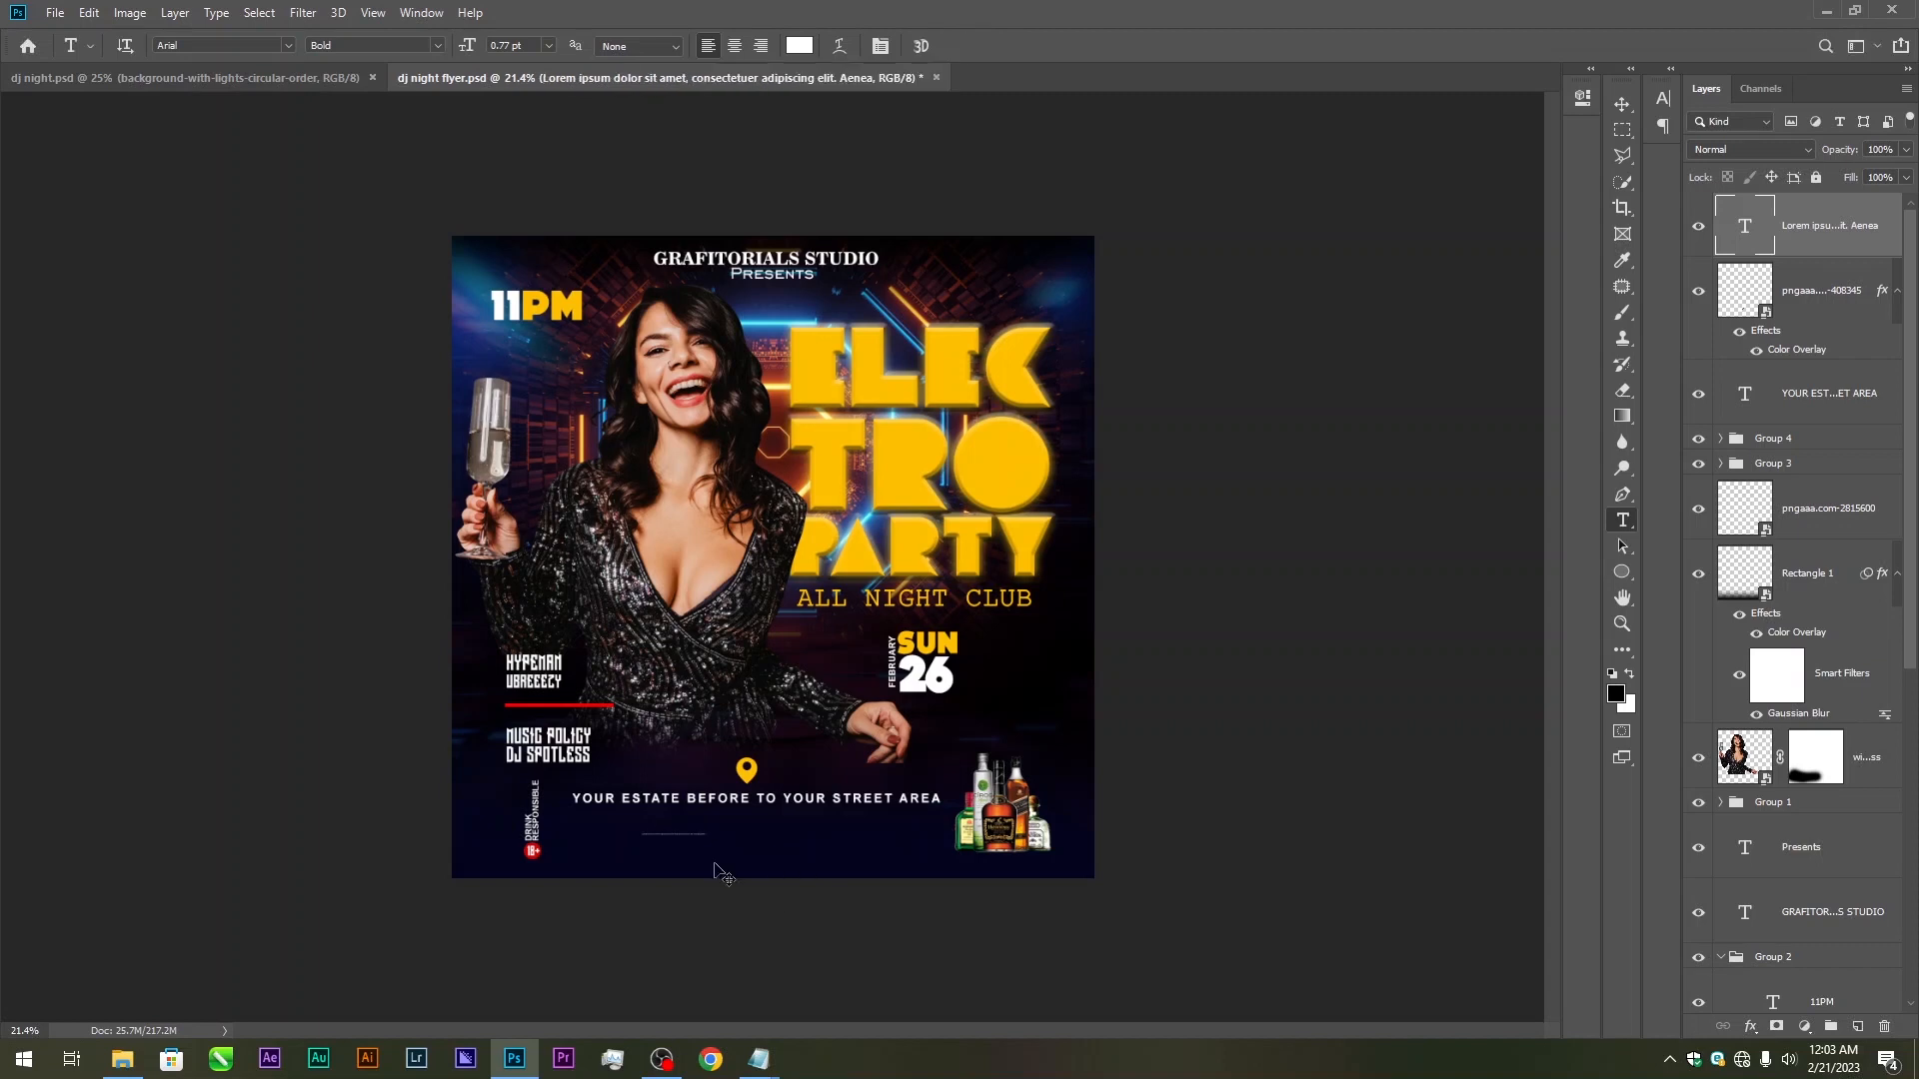
{"action": "key", "text": "ctrl+t"}
{"action": "left_click_drag", "start_coordinate": [704, 829], "coordinate": [1335, 790]}
{"action": "key", "text": "Return"}
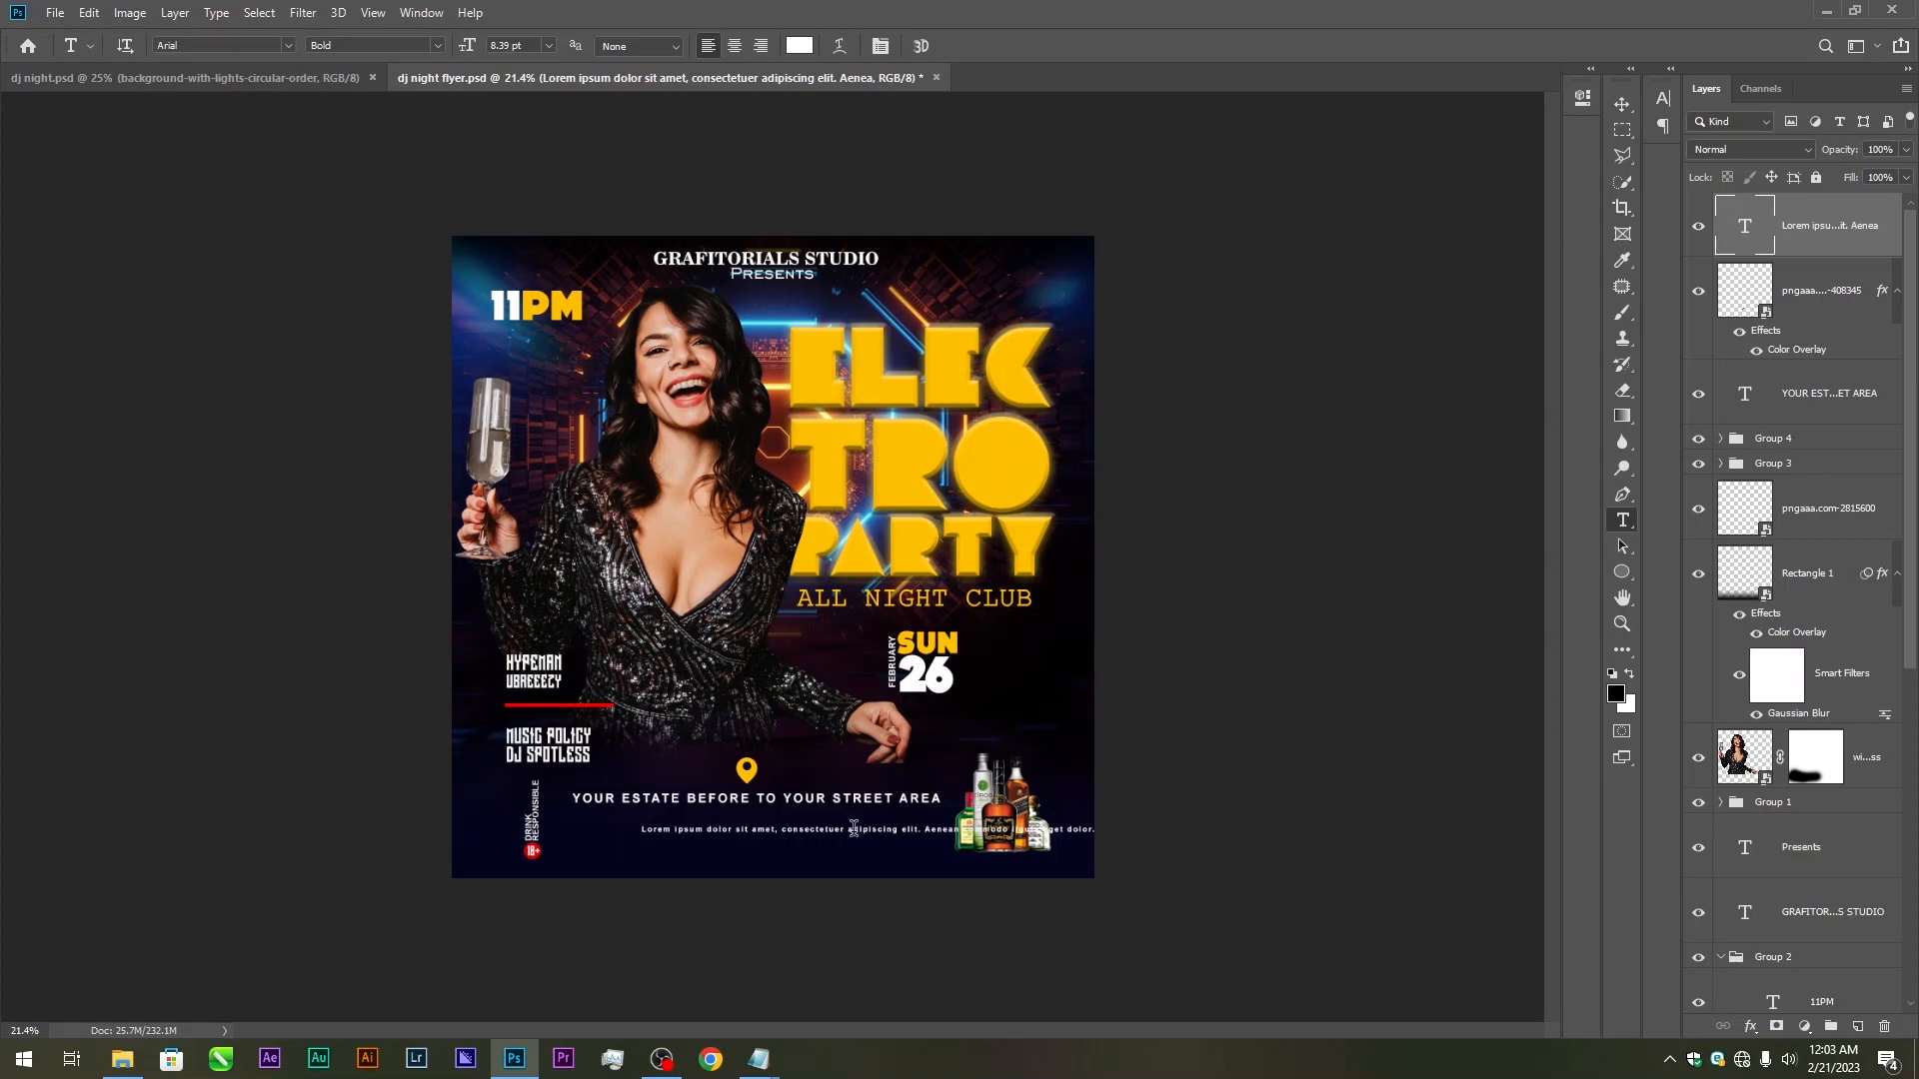
Break the Lorem ipsum text into four lines so it fits beside the bottles
{"action": "left_click", "coordinate": [852, 828]}
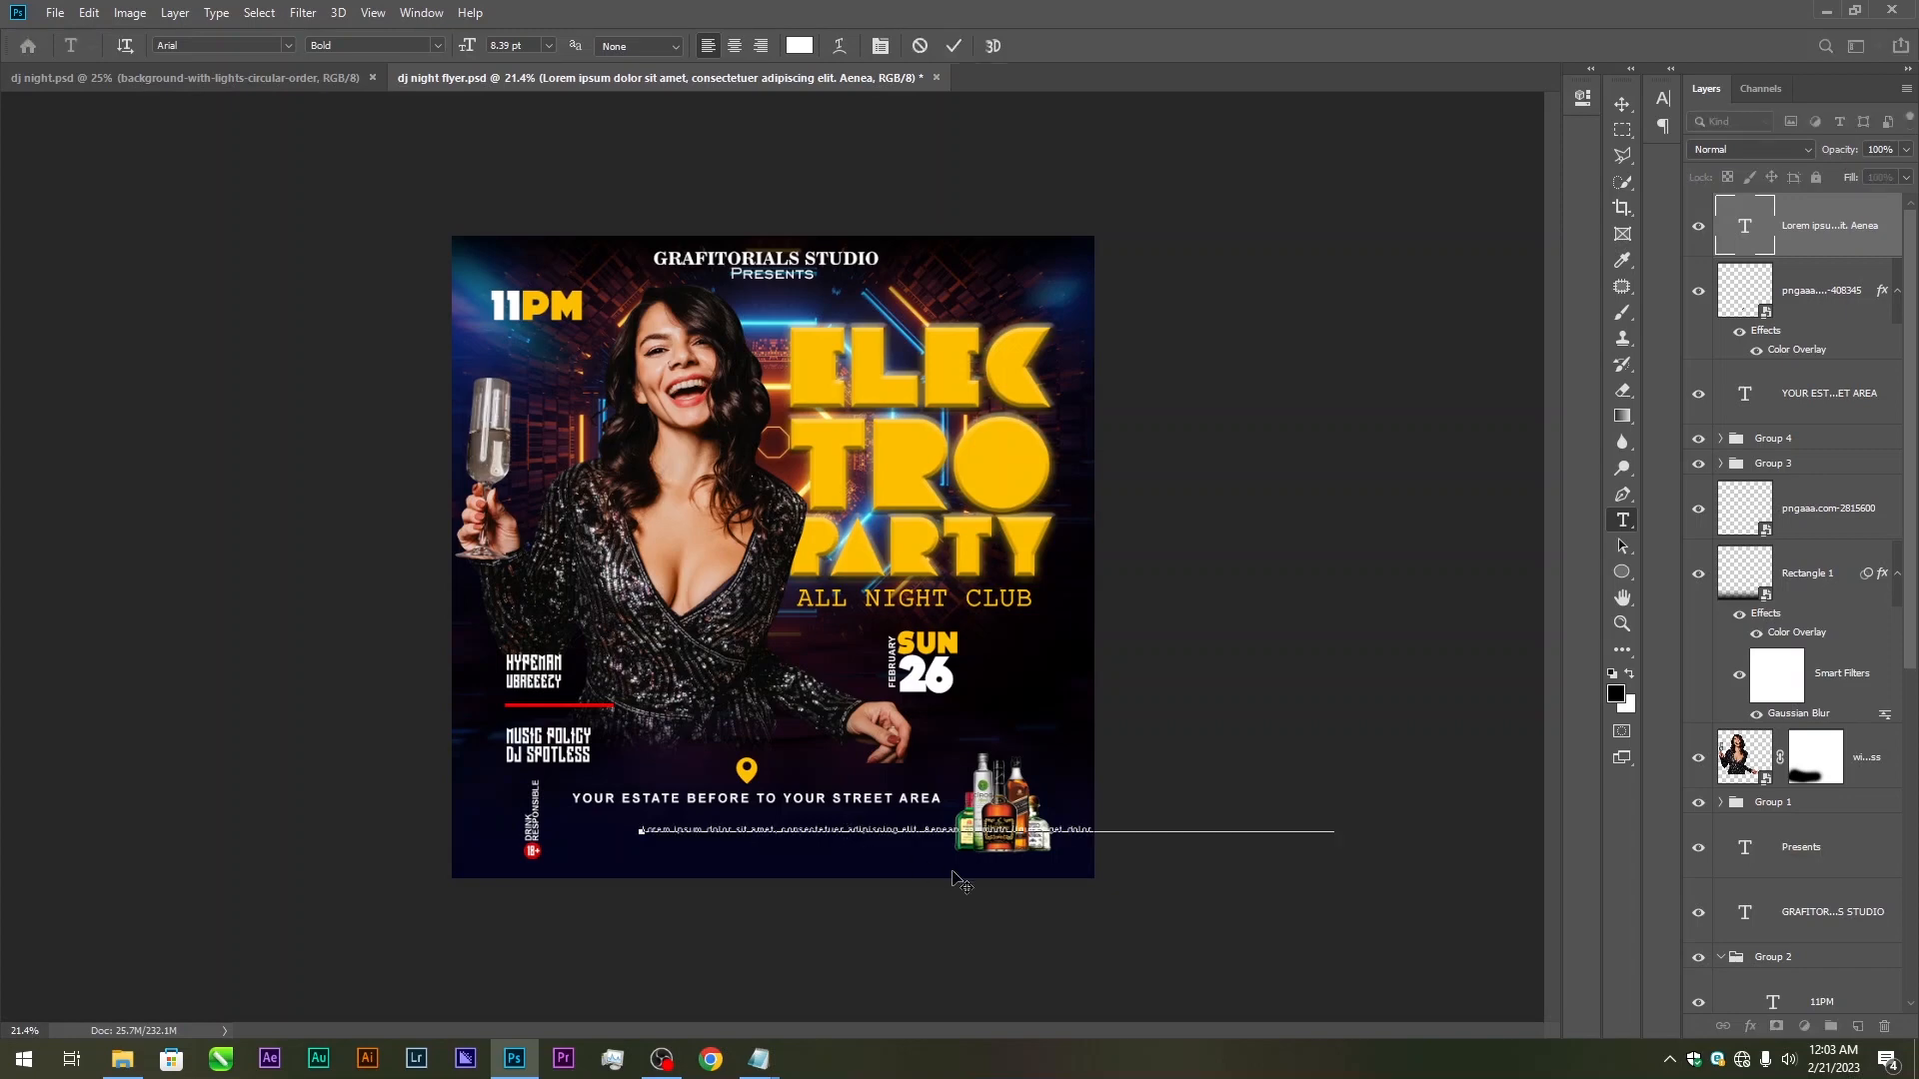
{"action": "scroll", "coordinate": [904, 866], "scroll_direction": "up", "scroll_amount": 2}
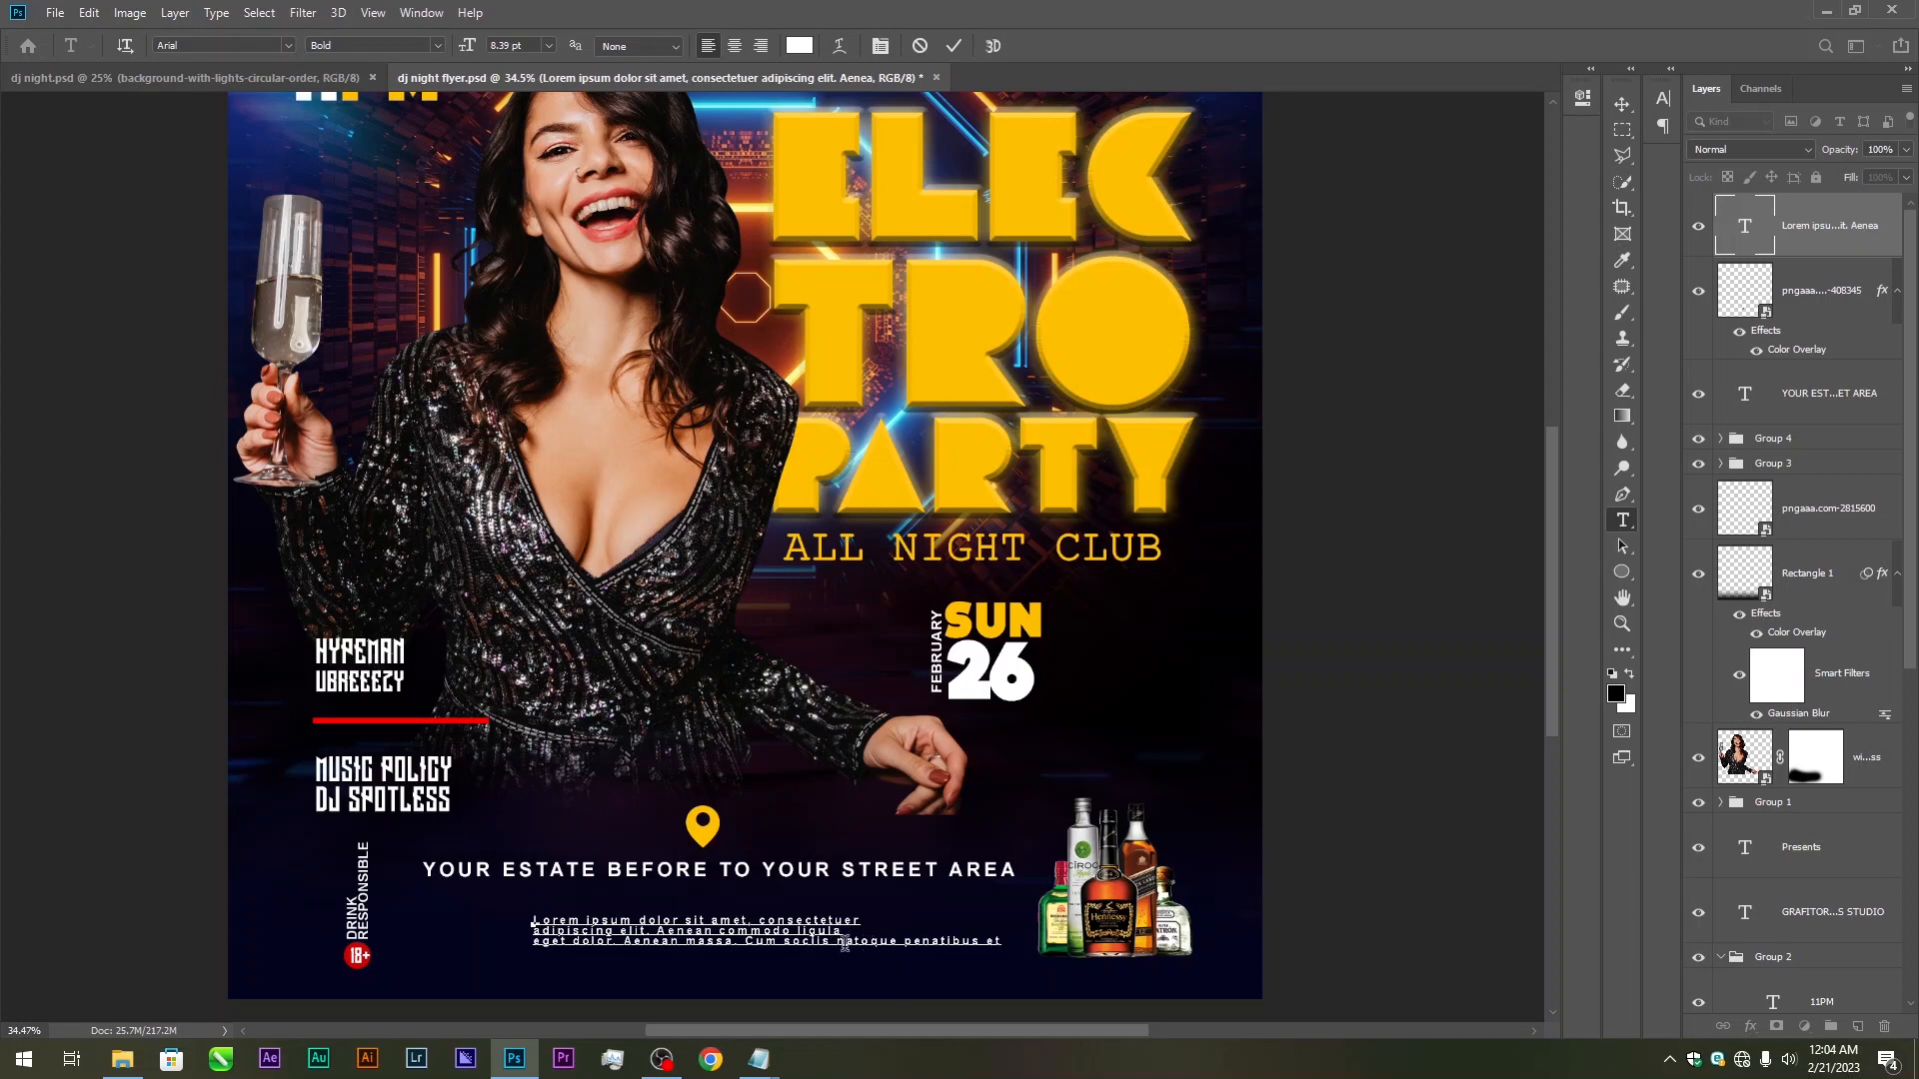
{"action": "key", "text": "Return"}
Centre-align the Lorem ipsum paragraph, enlarge it to about 11.7 pt and place it centred beneath the address line
{"action": "left_click", "coordinate": [1622, 103]}
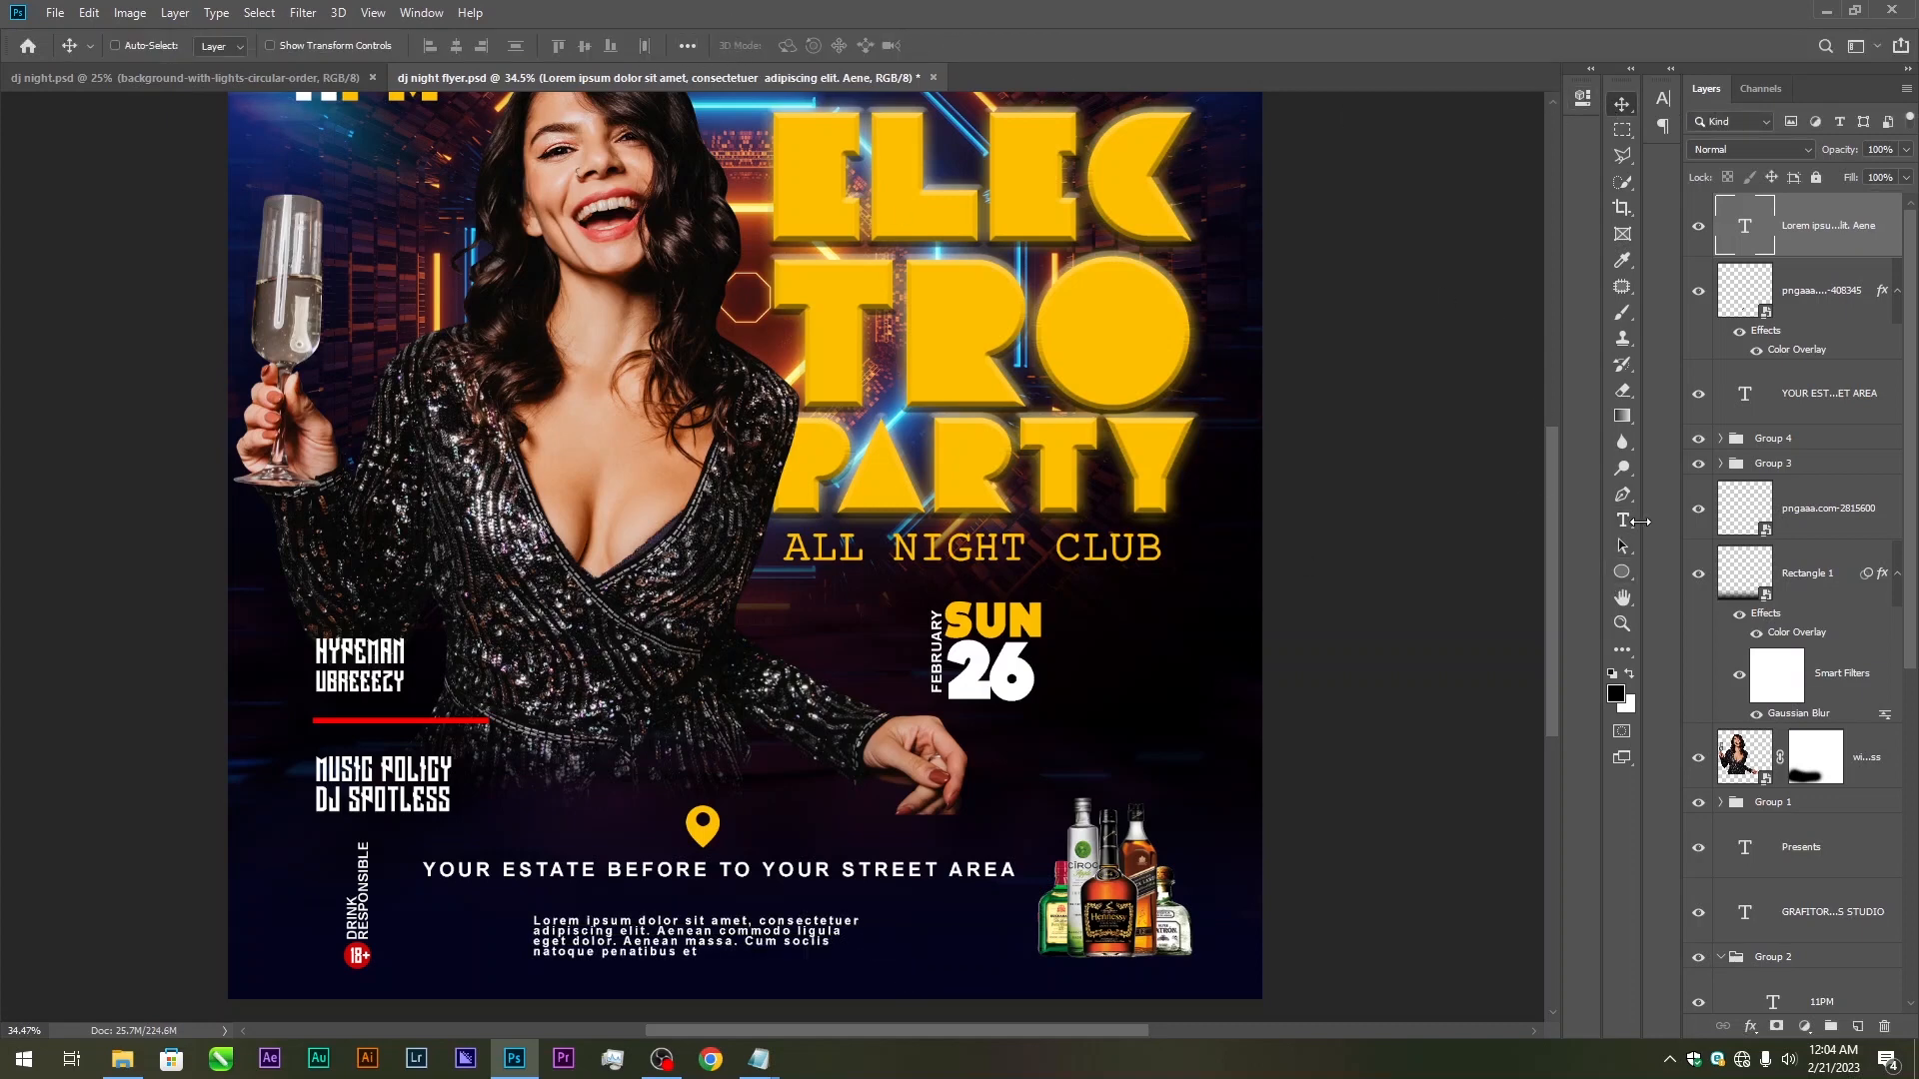
{"action": "left_click", "coordinate": [1623, 521]}
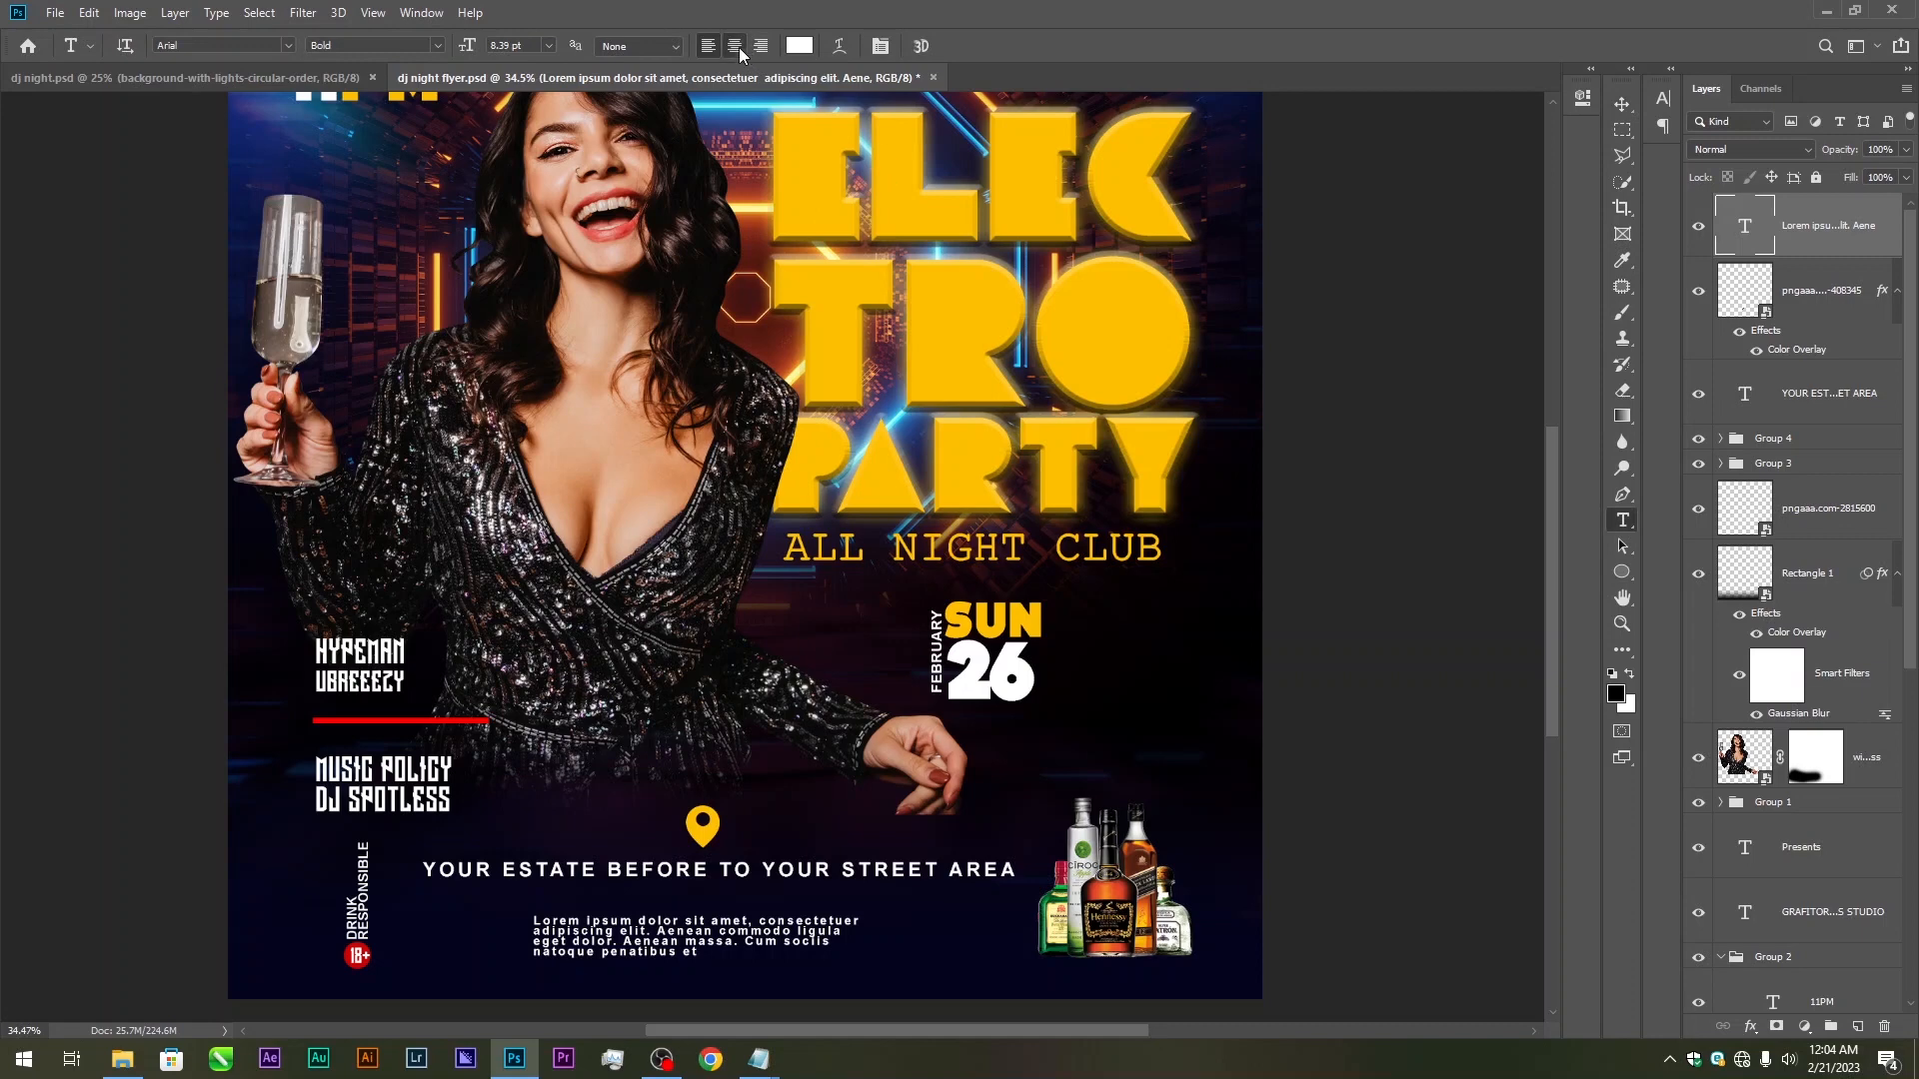
{"action": "left_click", "coordinate": [737, 48]}
{"action": "left_click", "coordinate": [1622, 104]}
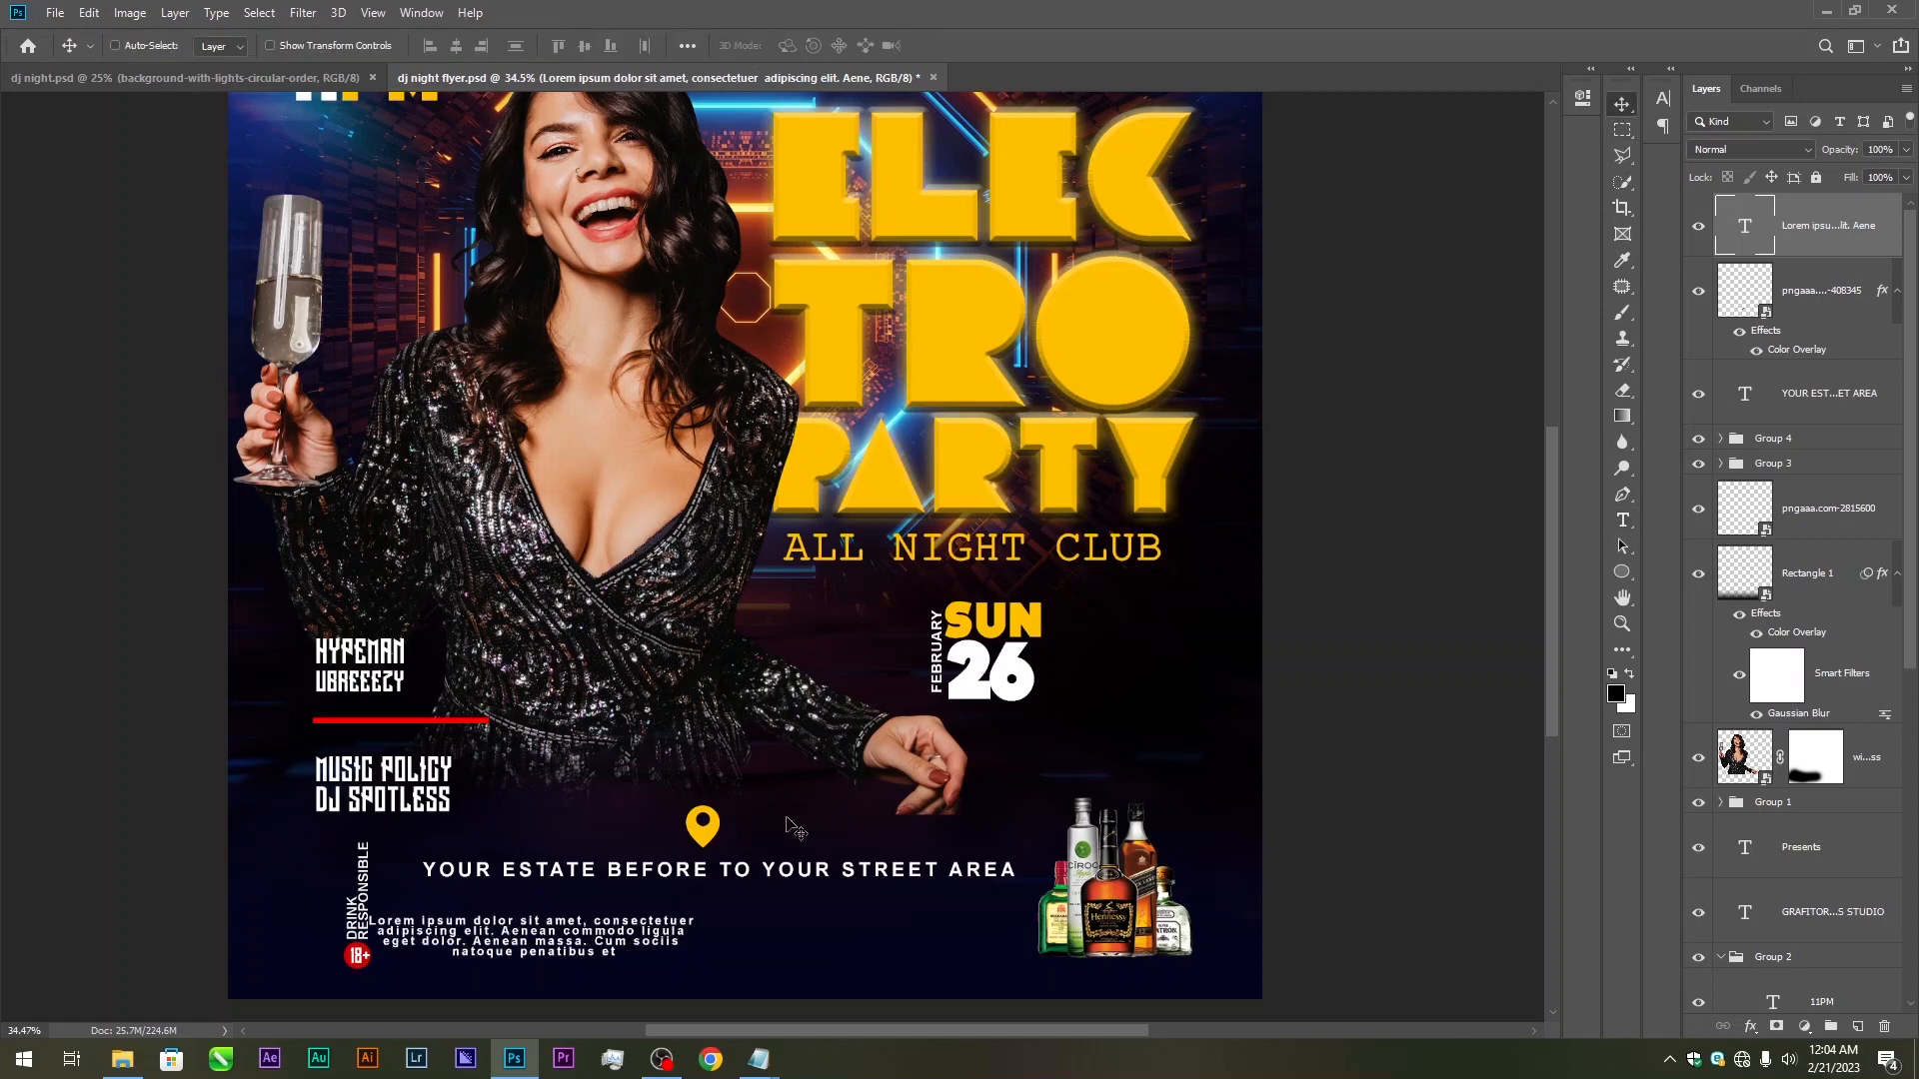
{"action": "key", "text": "ctrl+t"}
{"action": "left_click_drag", "start_coordinate": [702, 905], "coordinate": [845, 908]}
{"action": "key", "text": "Return"}
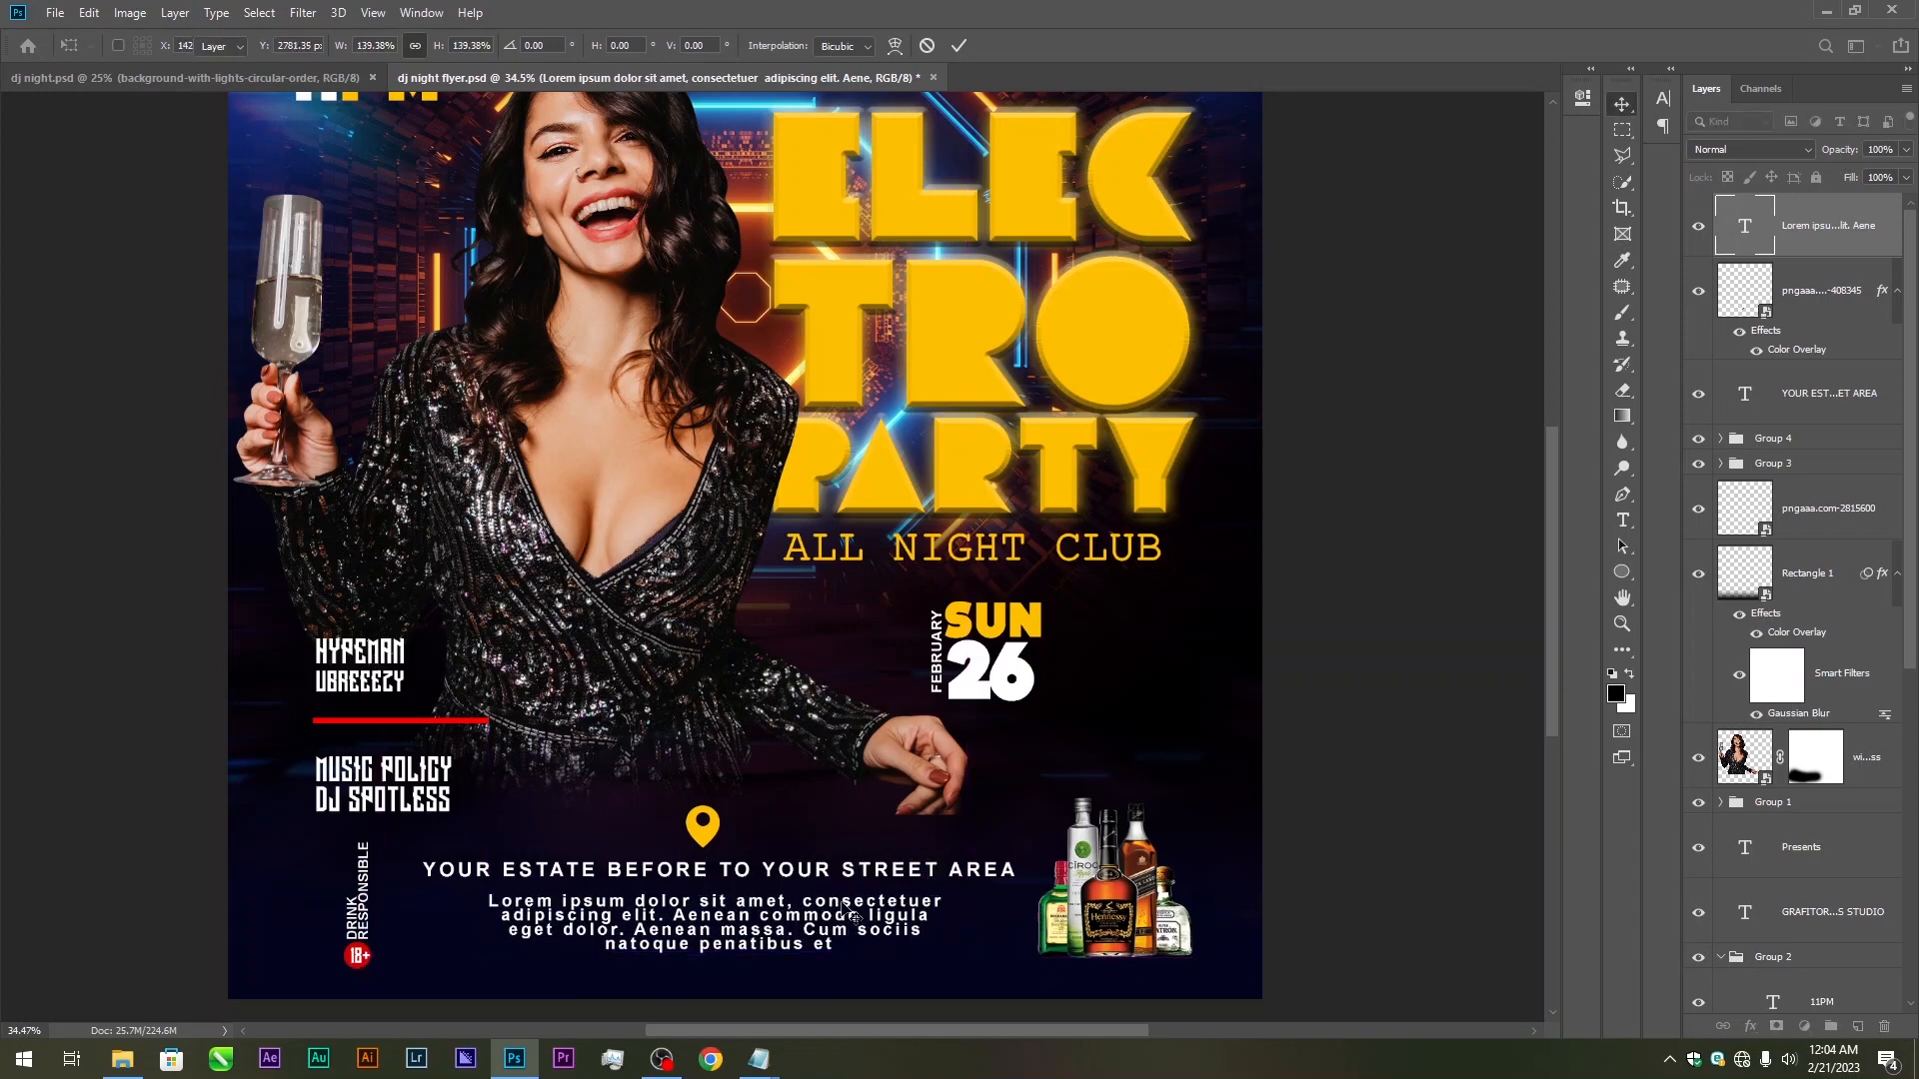
{"action": "left_click", "coordinate": [1622, 520]}
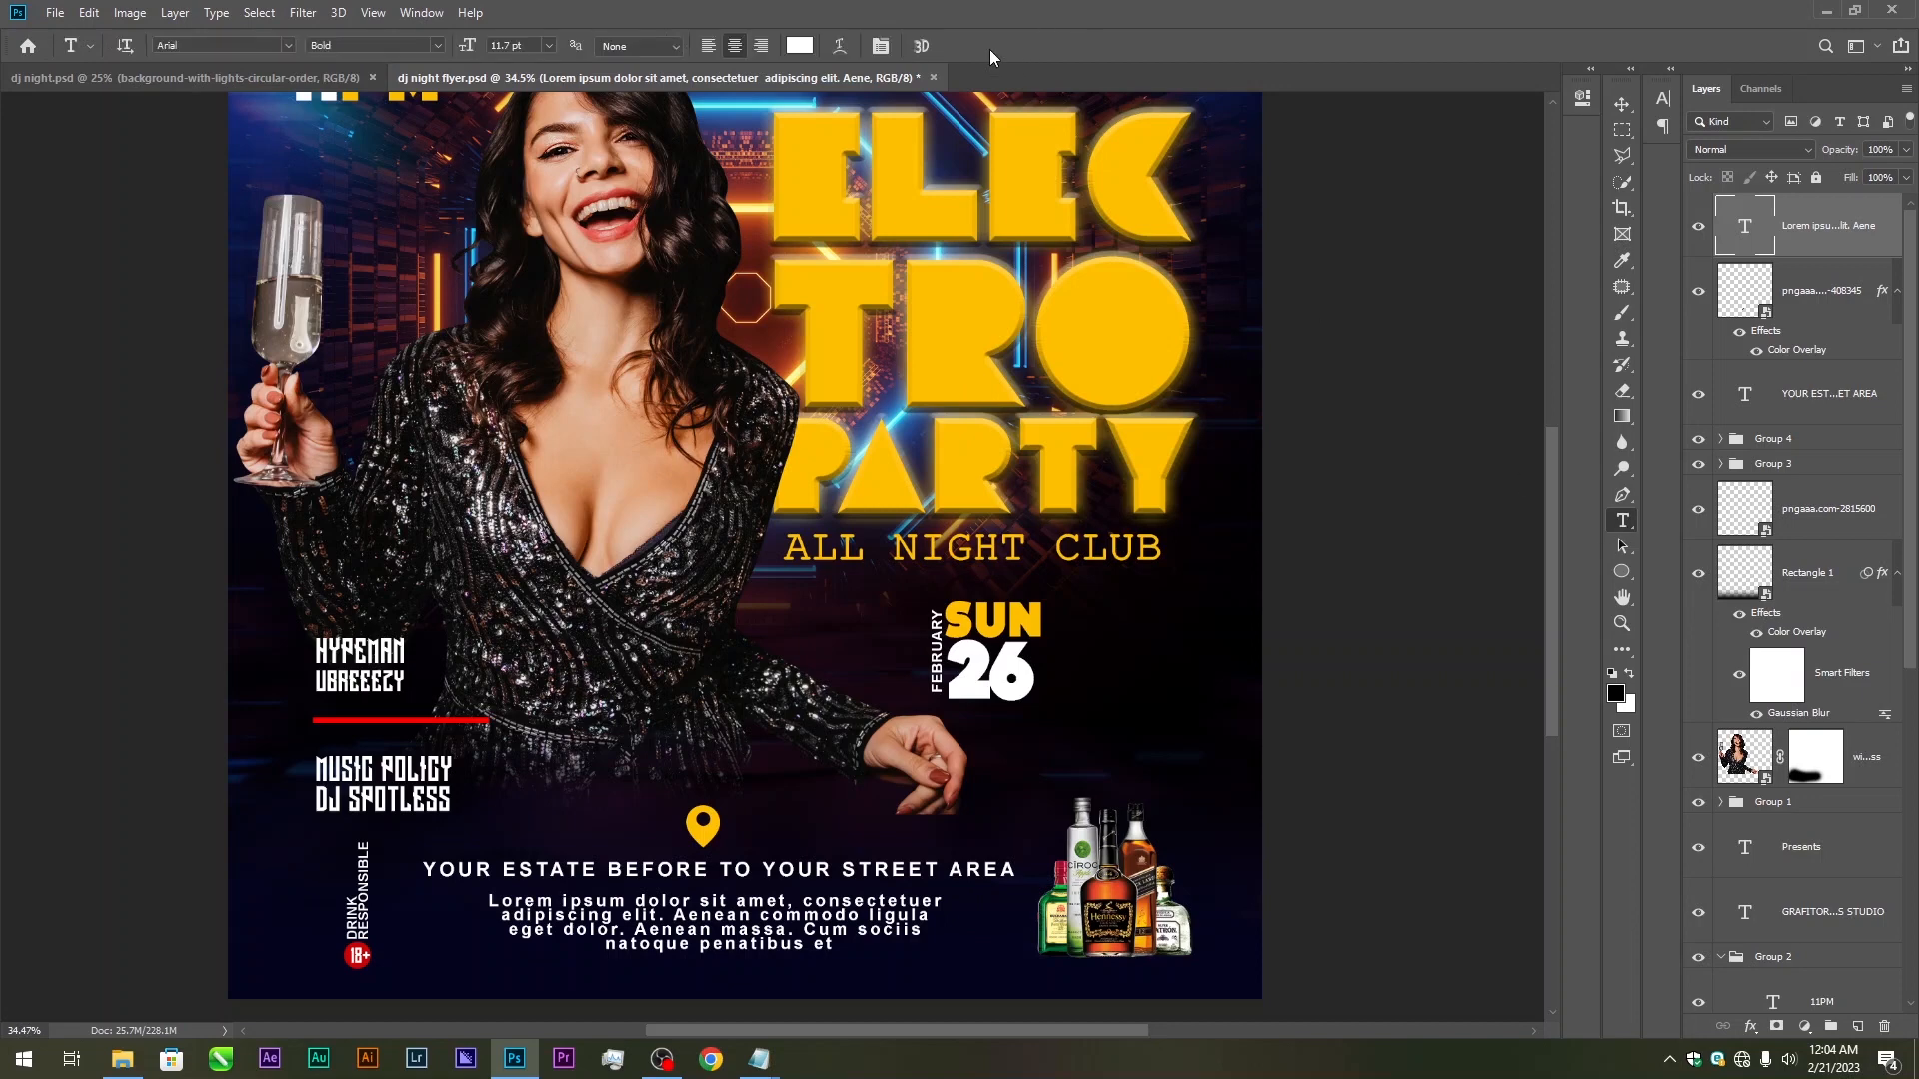
Set the Lorem ipsum paragraph's leading to 12.92 pt and its tracking to 80
{"action": "left_click", "coordinate": [879, 46]}
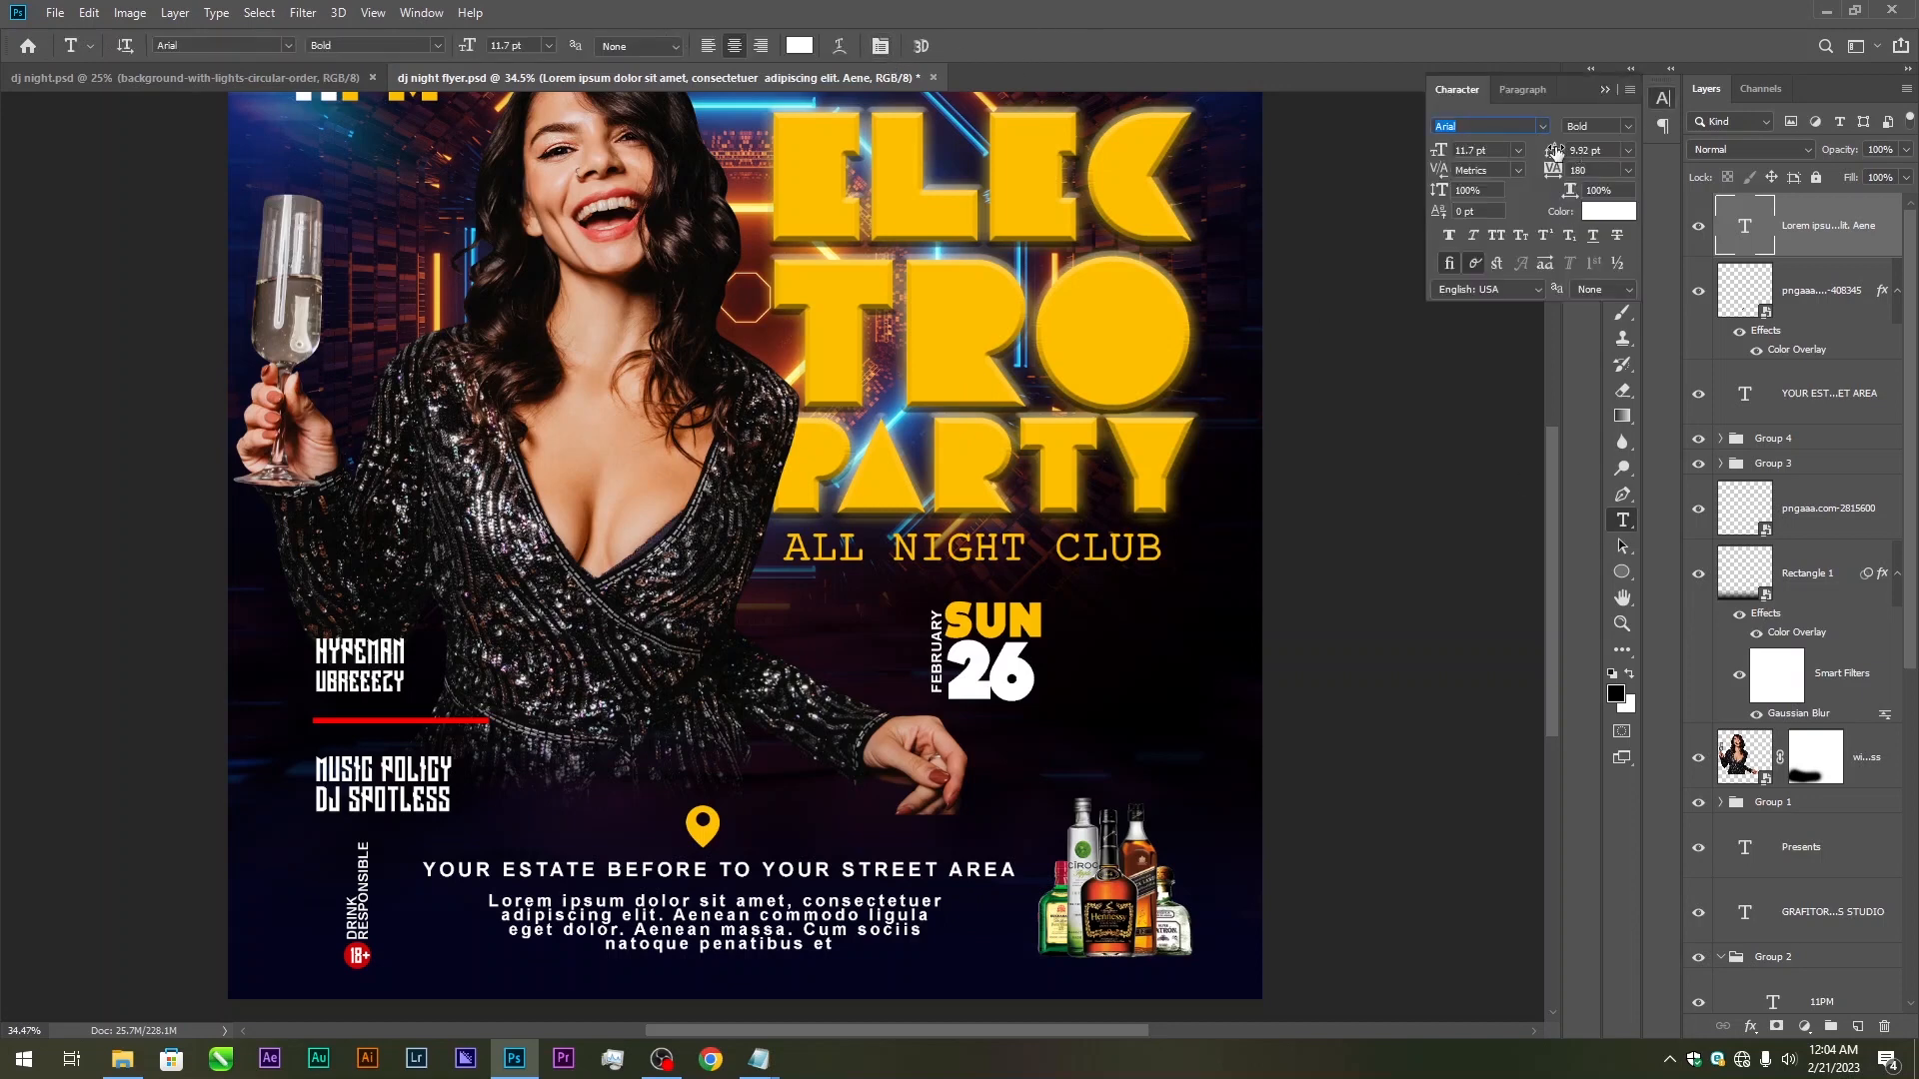
{"action": "left_click_drag", "start_coordinate": [1556, 149], "coordinate": [1559, 150]}
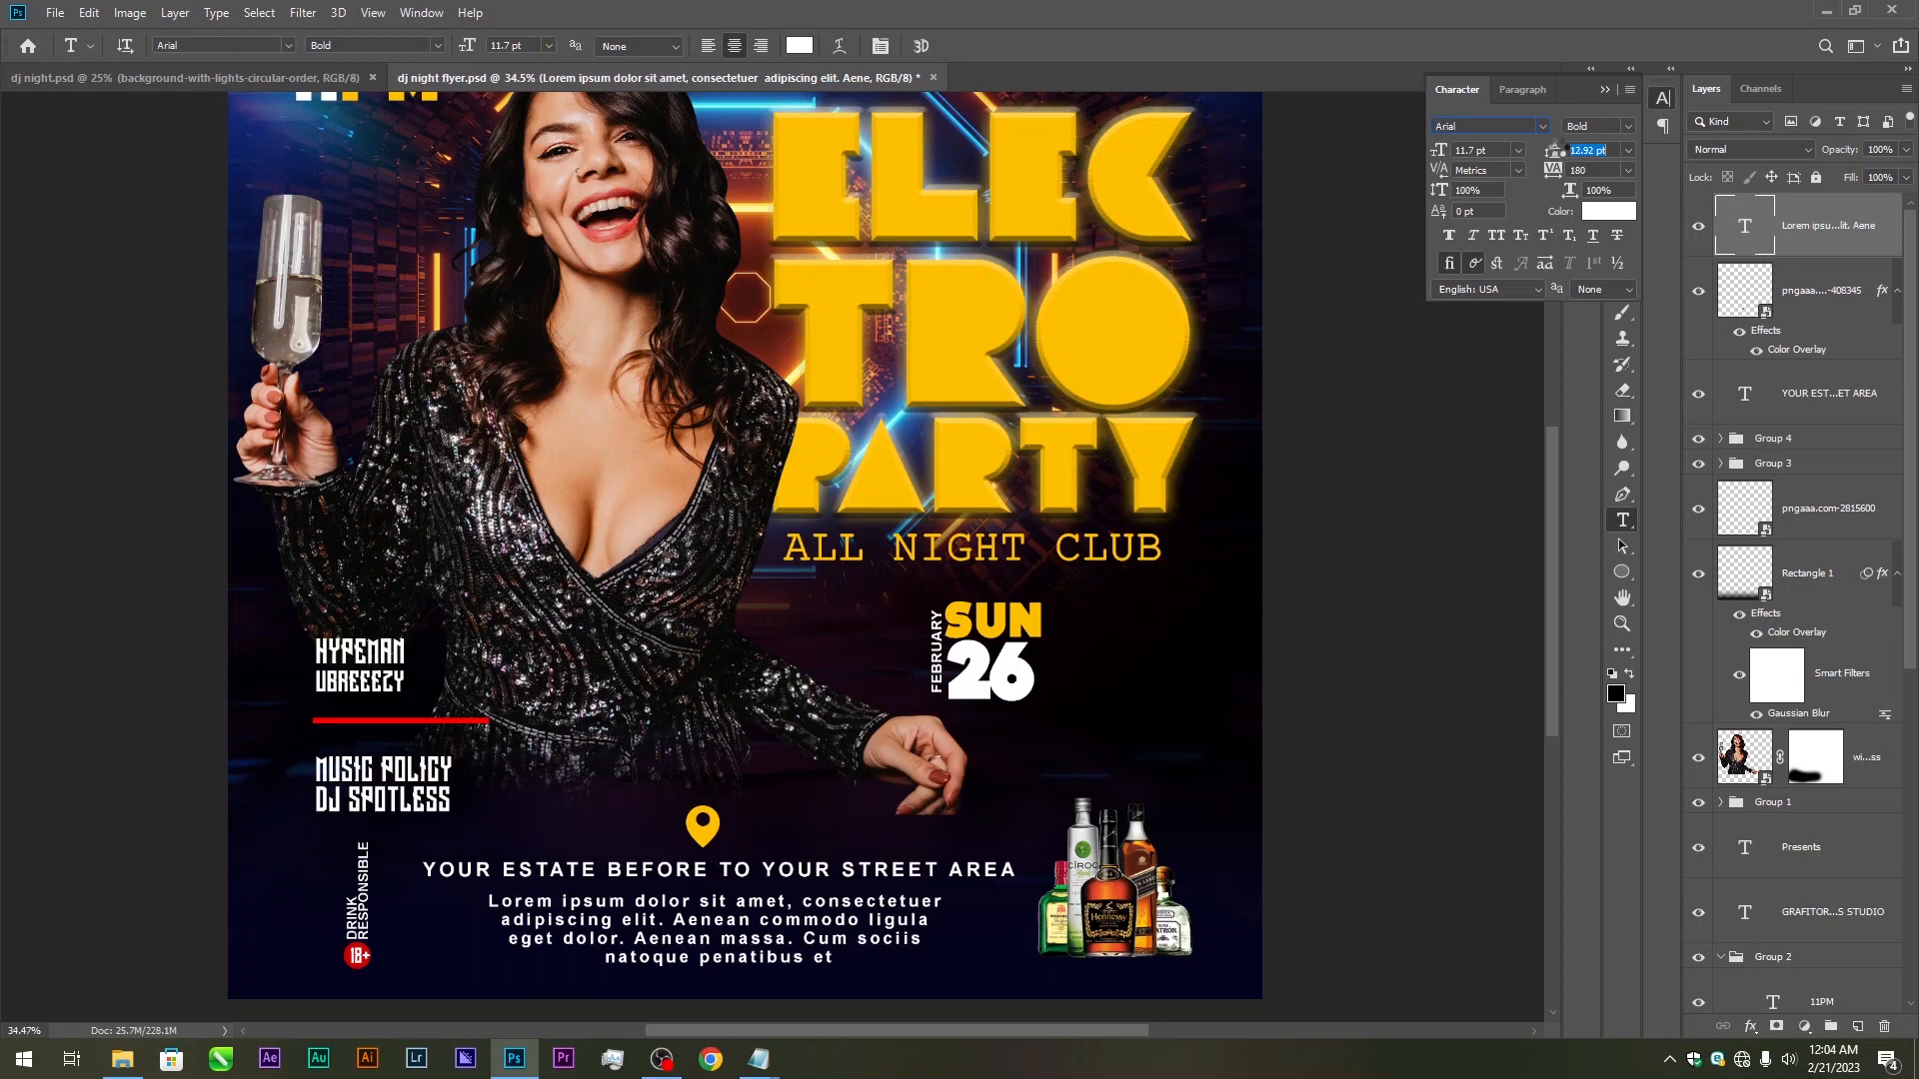
{"action": "left_click", "coordinate": [1559, 150]}
{"action": "left_click_drag", "start_coordinate": [1551, 170], "coordinate": [1537, 173]}
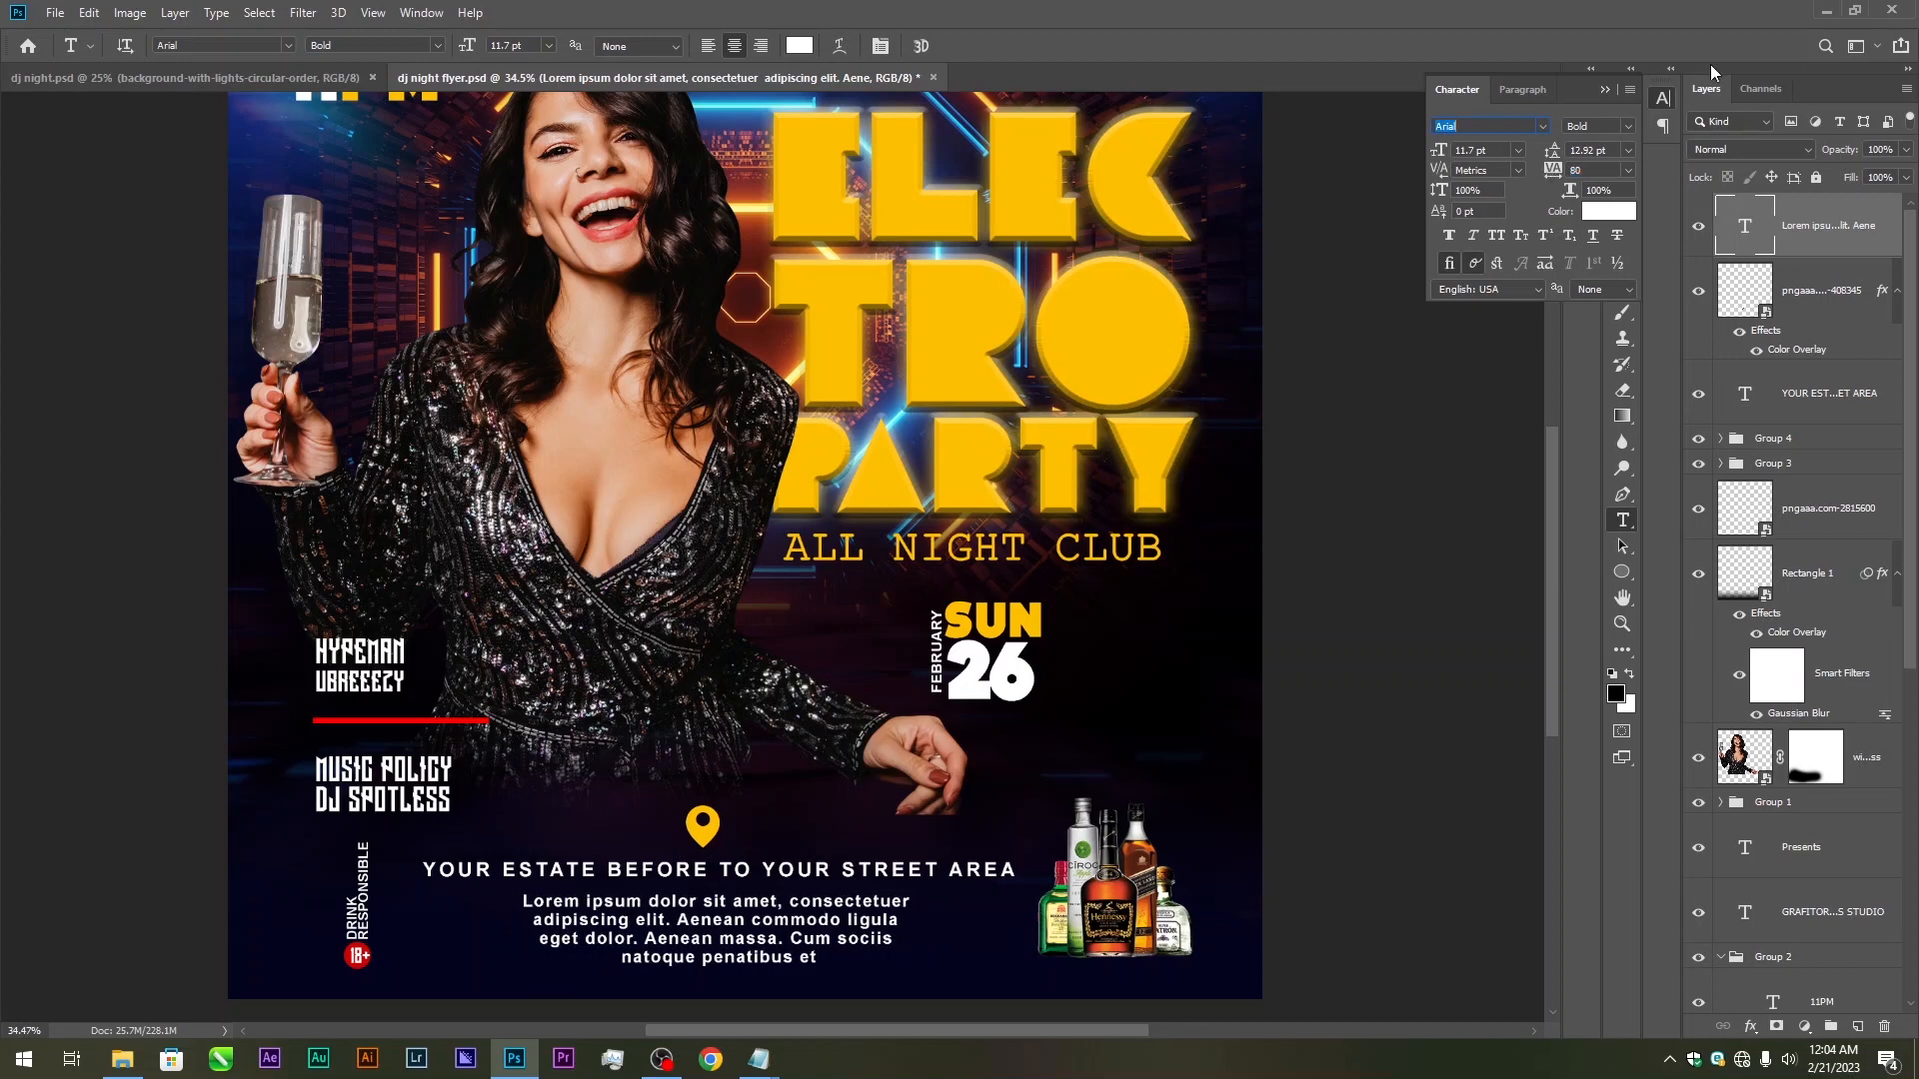
{"action": "left_click", "coordinate": [1606, 91]}
Nudge the Lorem ipsum paragraph slightly to the left beneath the address line and save the flyer
{"action": "left_click", "coordinate": [1622, 104]}
{"action": "left_click_drag", "start_coordinate": [849, 860], "coordinate": [838, 856]}
{"action": "scroll", "coordinate": [837, 712], "scroll_direction": "down", "scroll_amount": 2}
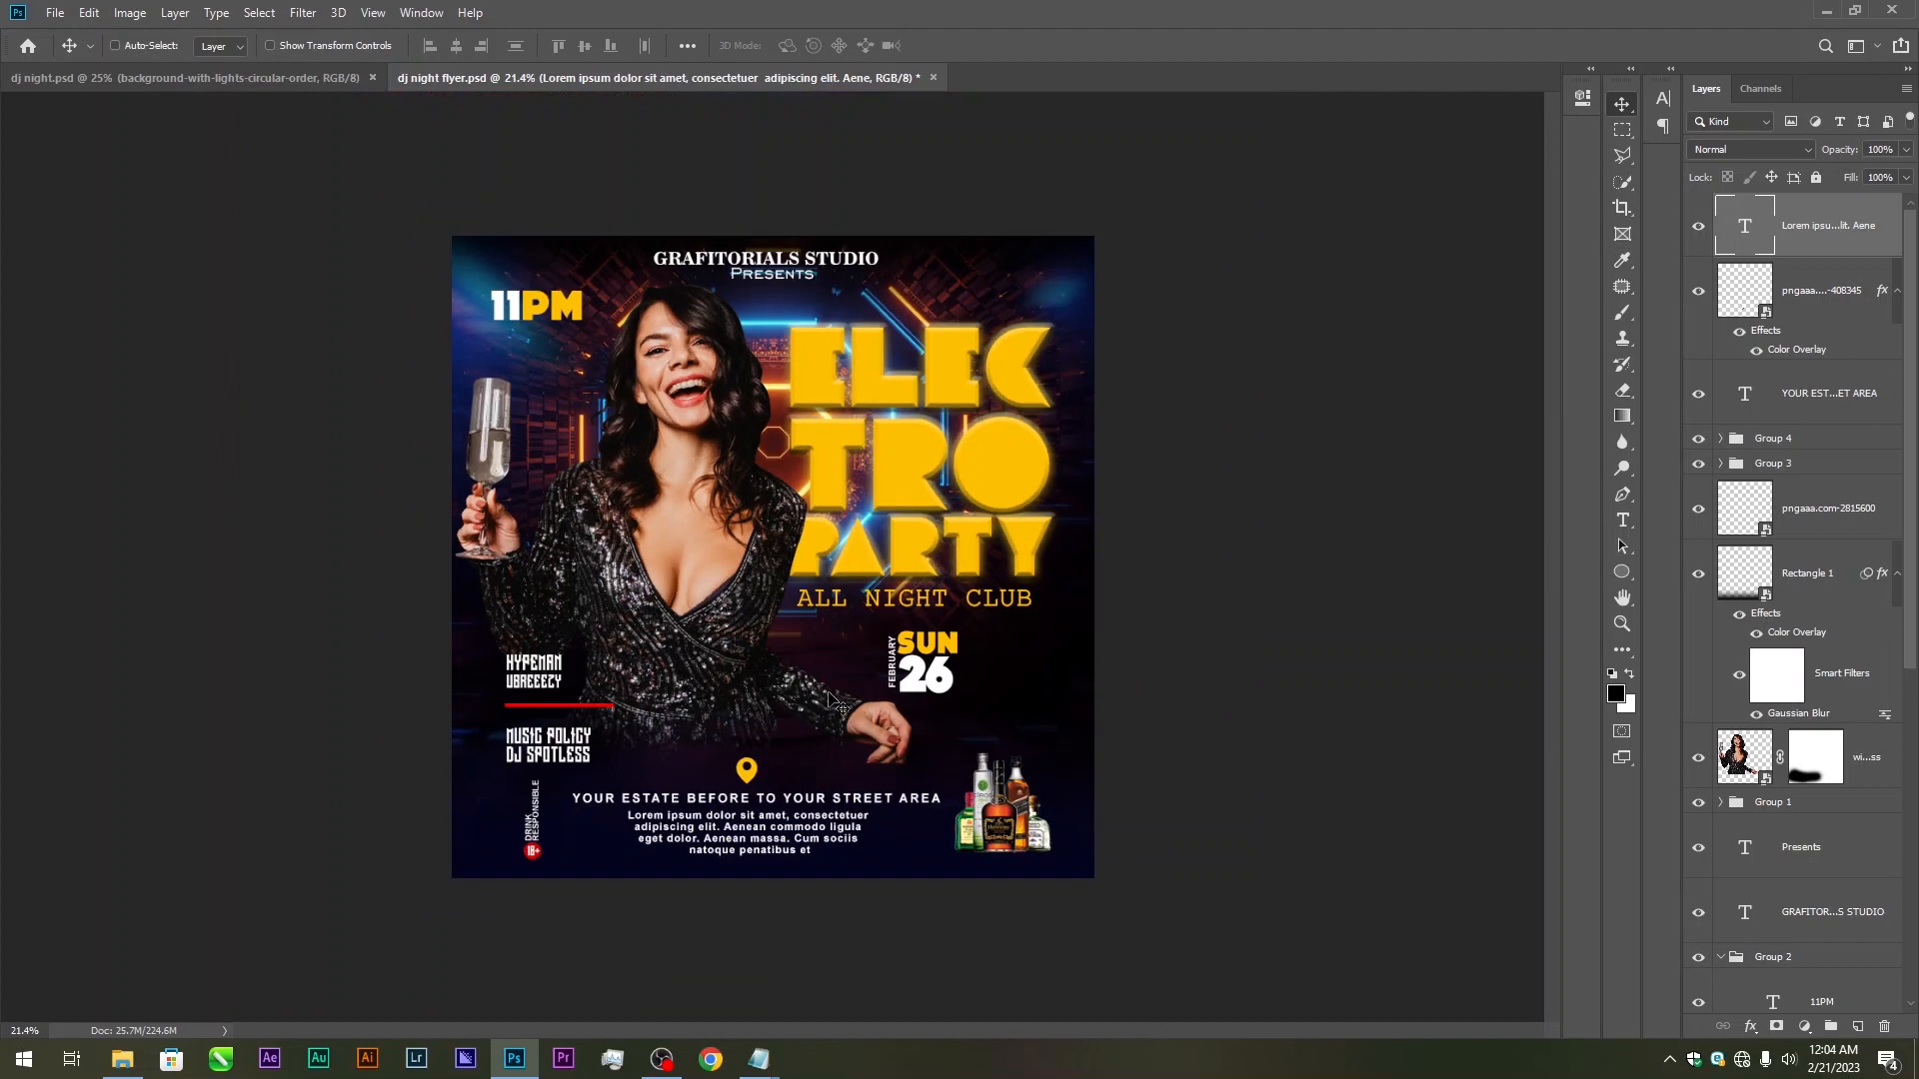
{"action": "key", "text": "ctrl"}
{"action": "key", "text": "ctrl+s"}
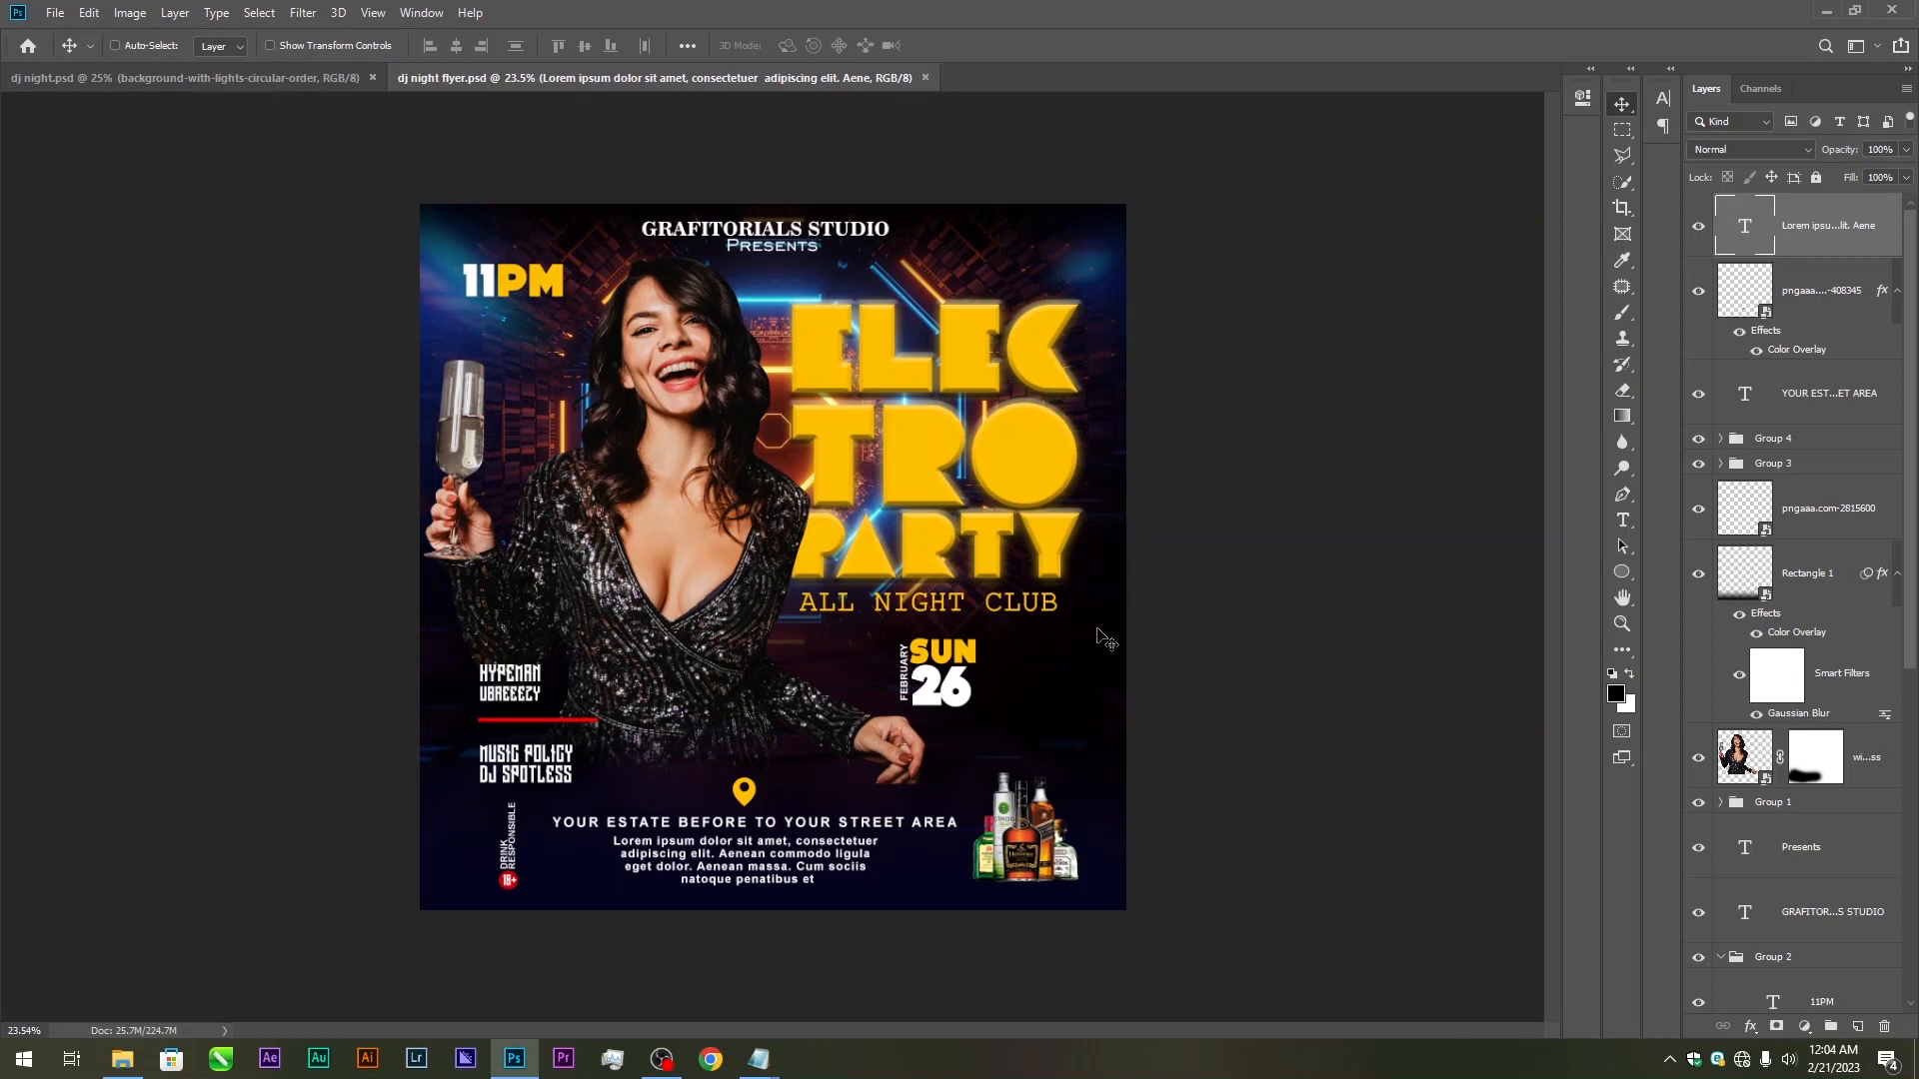
Move the location pin and address line together slightly upward to widen the gap above the Lorem ipsum paragraph
{"action": "left_click", "coordinate": [1821, 318]}
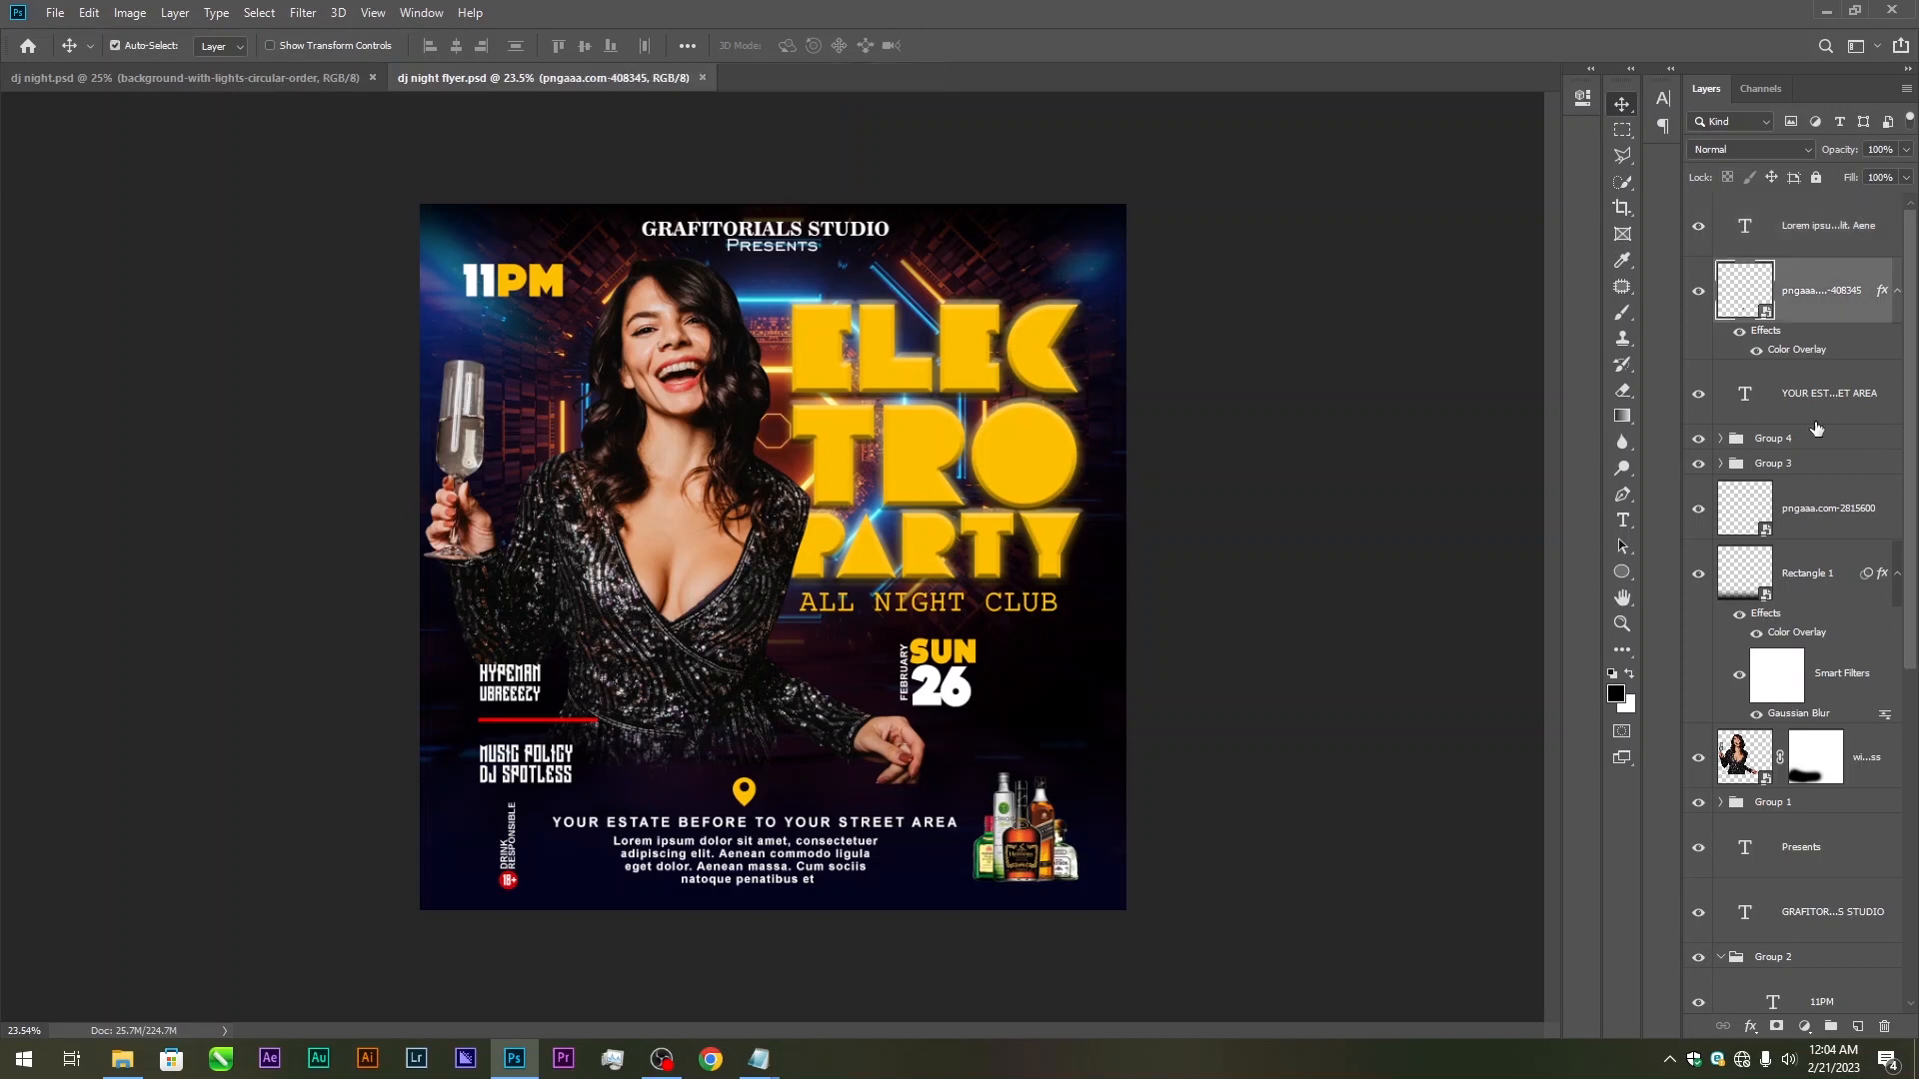
{"action": "left_click", "coordinate": [1809, 405], "text": "ctrl"}
{"action": "left_click_drag", "start_coordinate": [829, 849], "coordinate": [827, 839]}
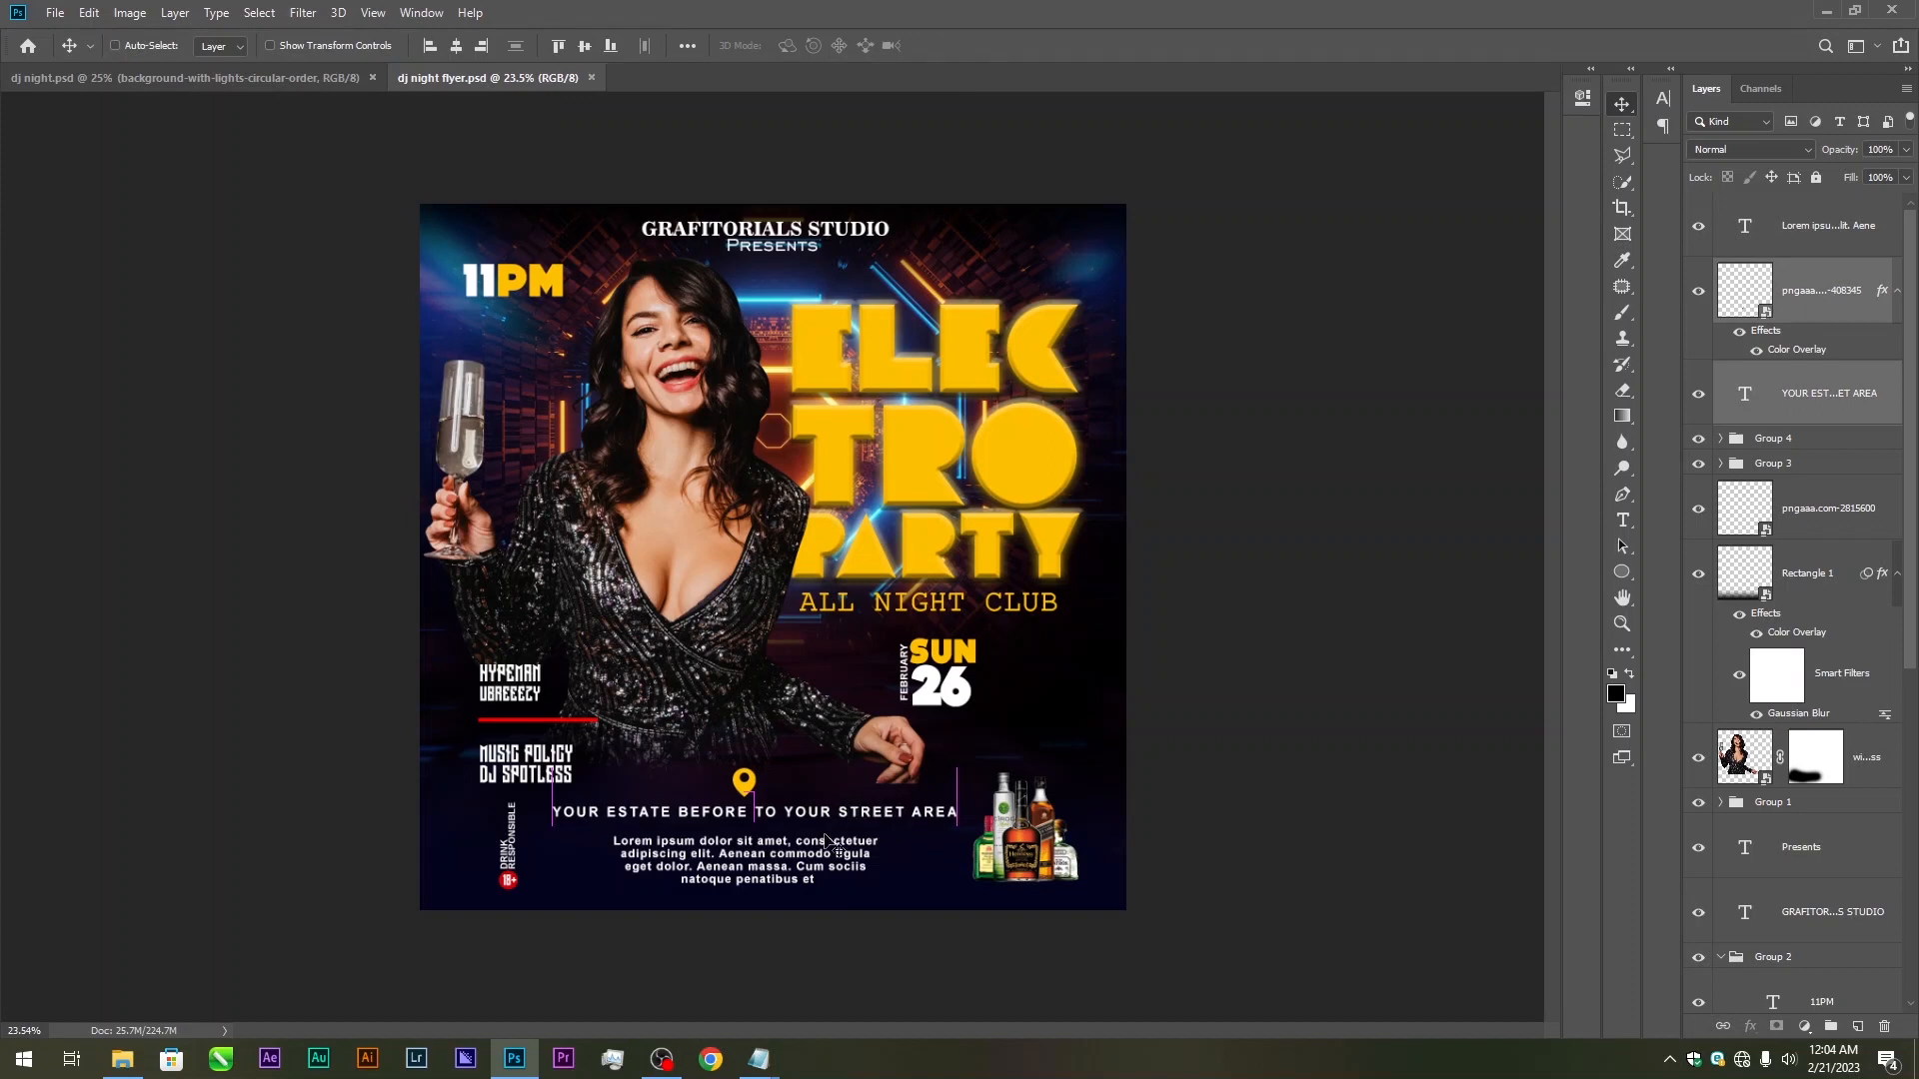
Stamp all visible layers into a new layer above the Lorem ipsum text and set its Camera Raw Clarity to +20
{"action": "left_click", "coordinate": [1815, 216]}
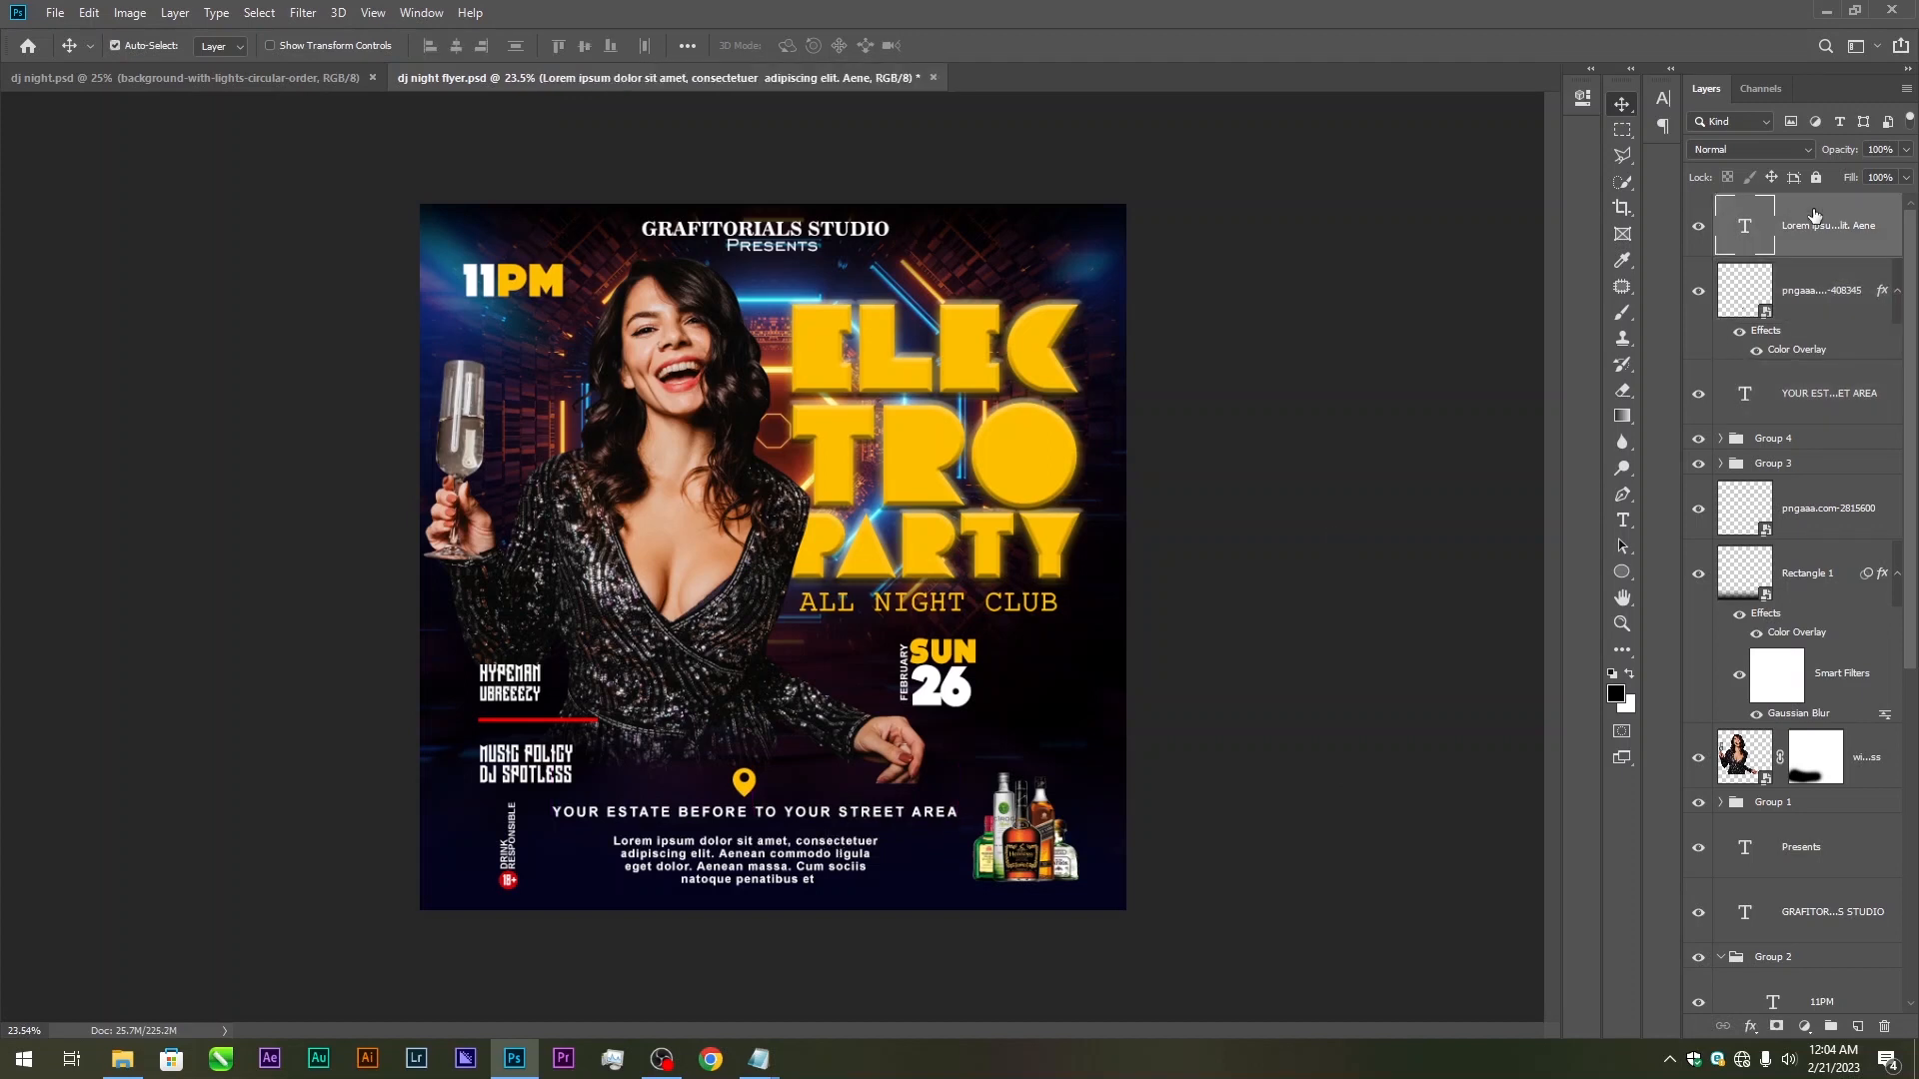
{"action": "key", "text": "ctrl+shift+alt+e"}
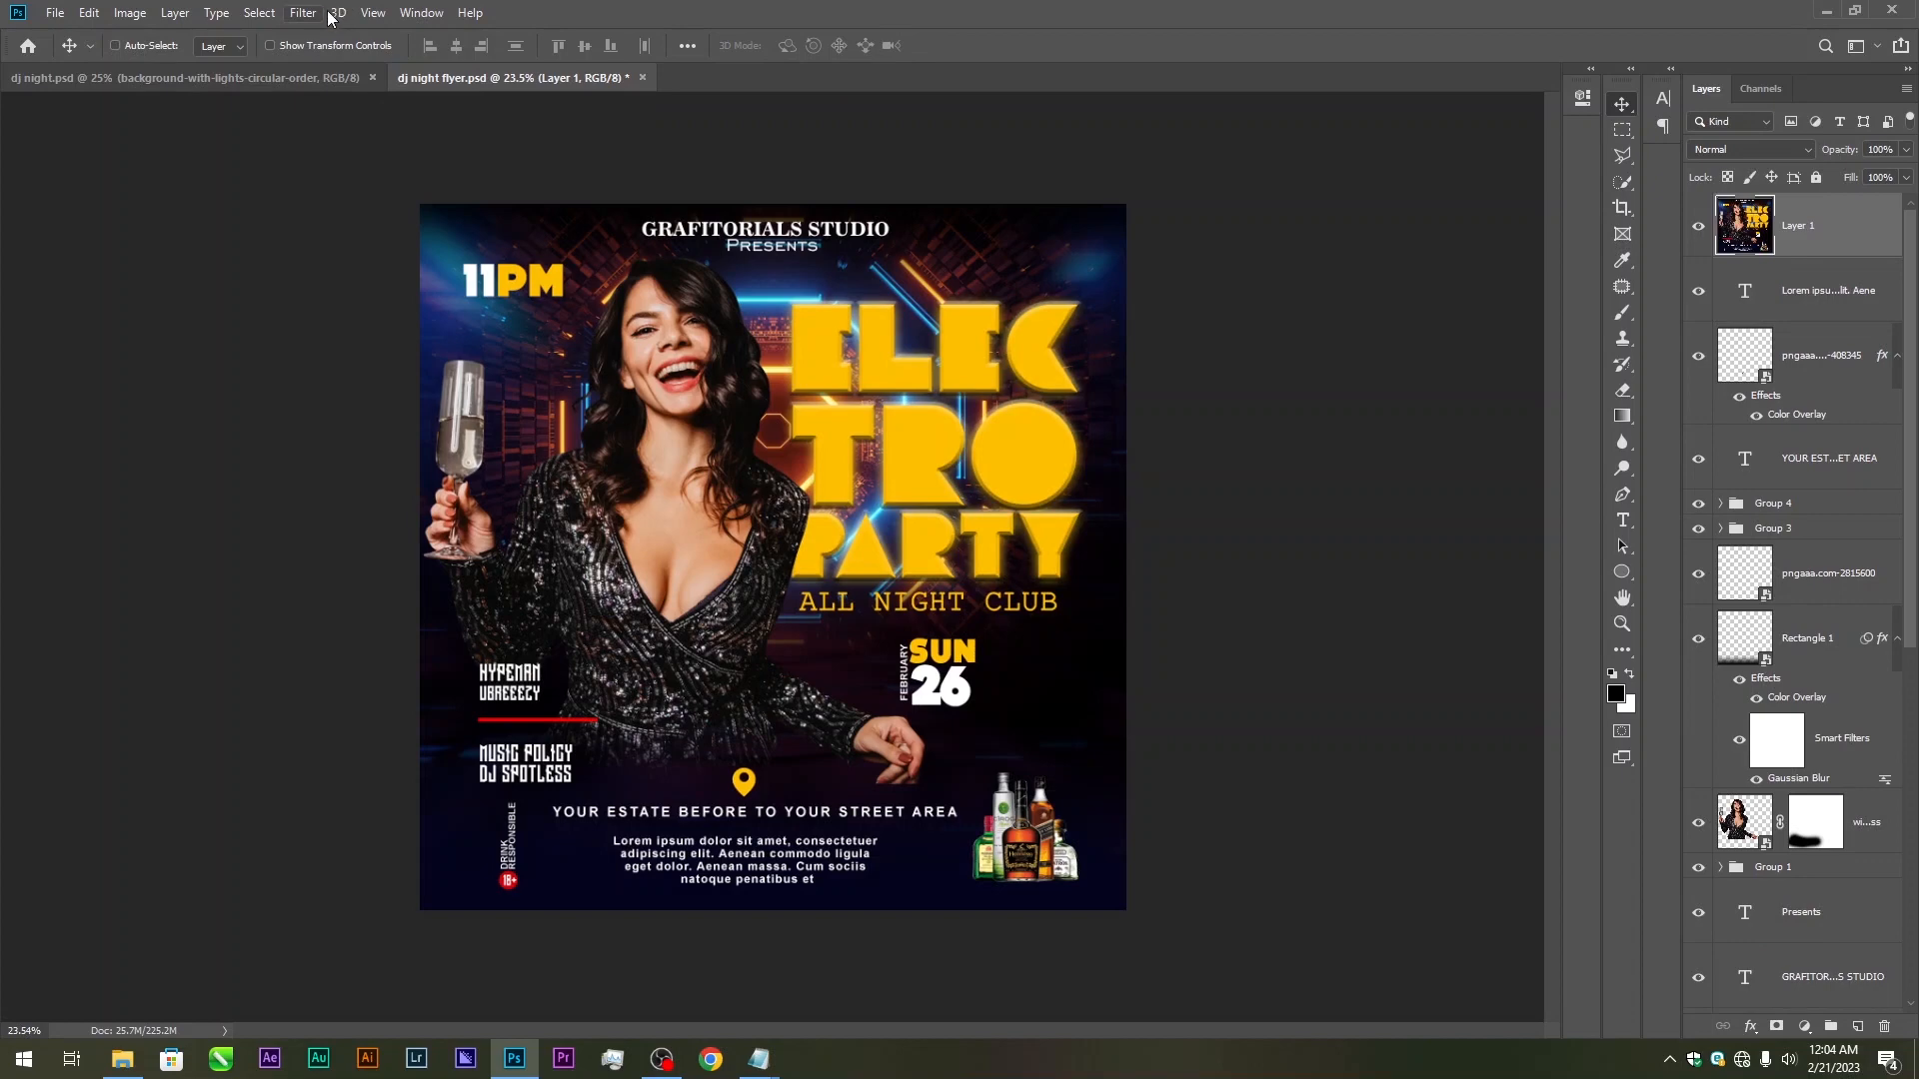
{"action": "left_click", "coordinate": [298, 22]}
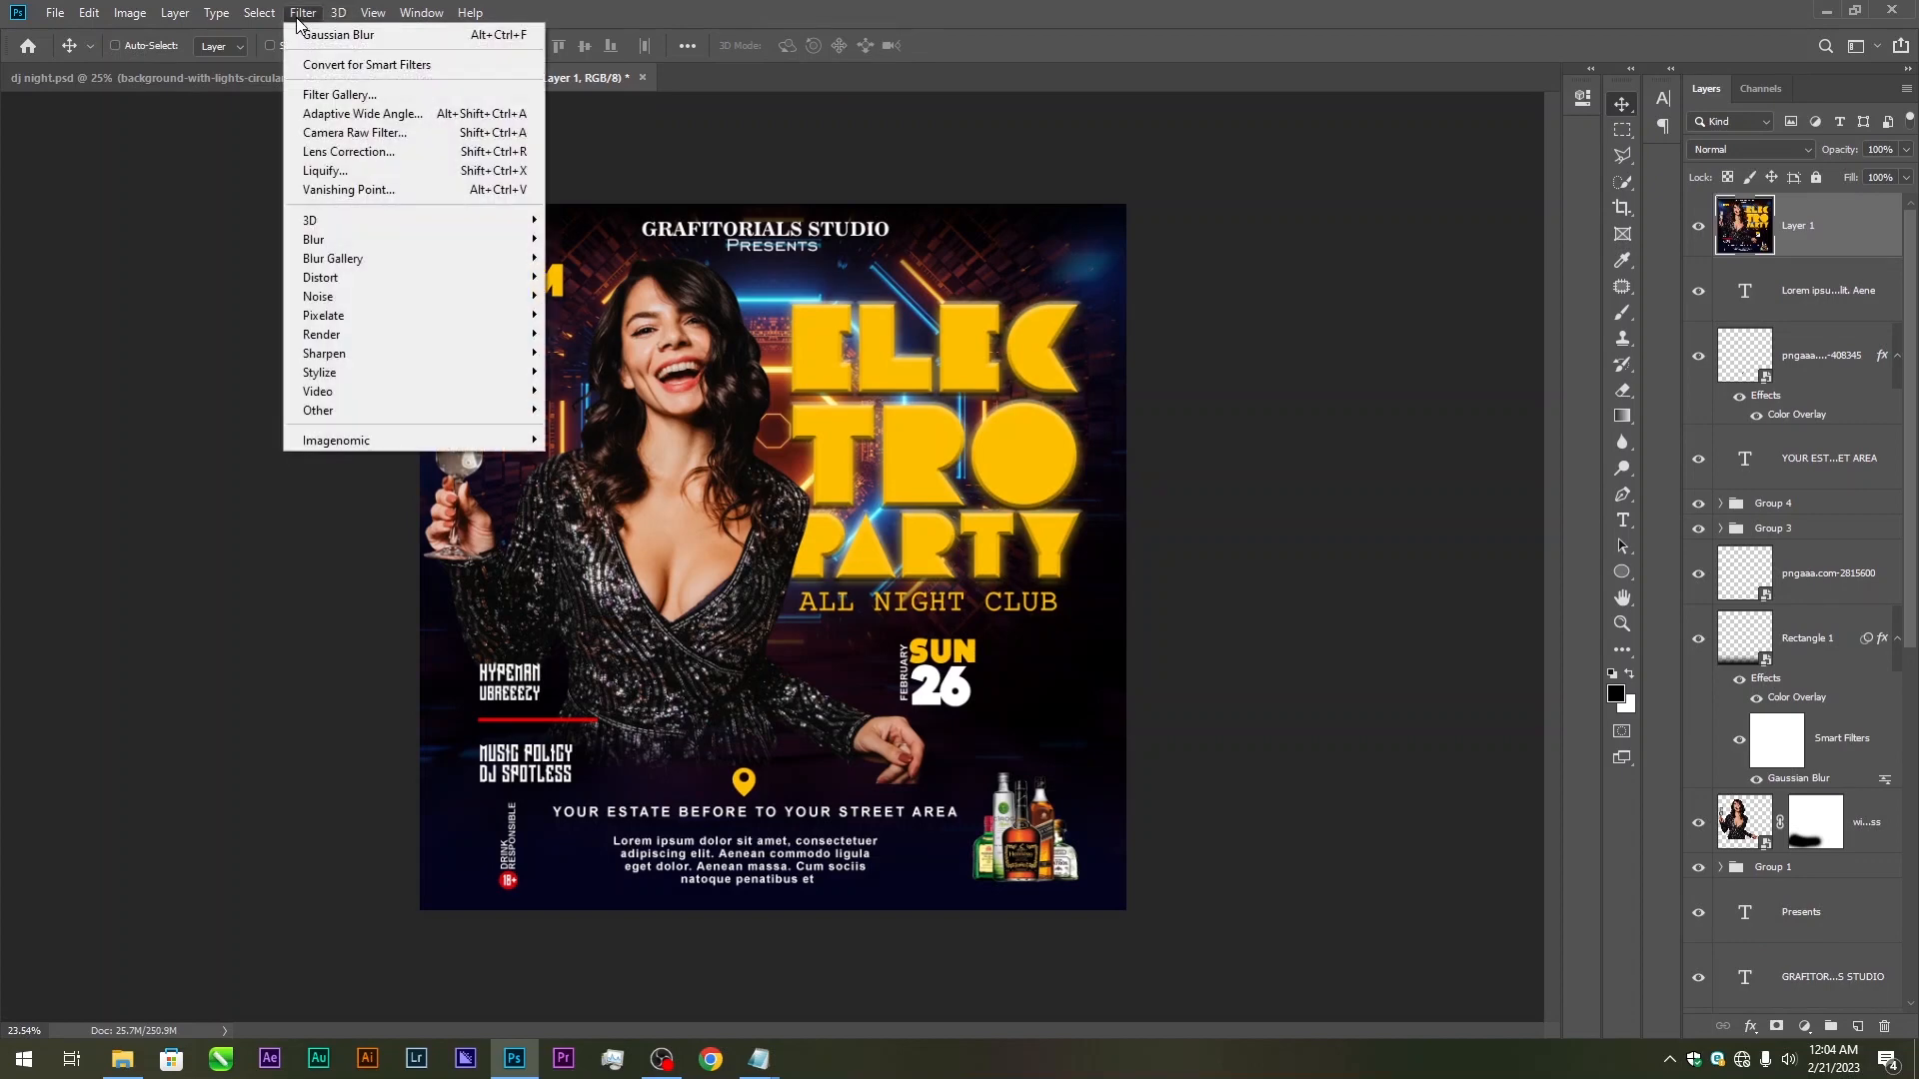
{"action": "left_click", "coordinate": [352, 133]}
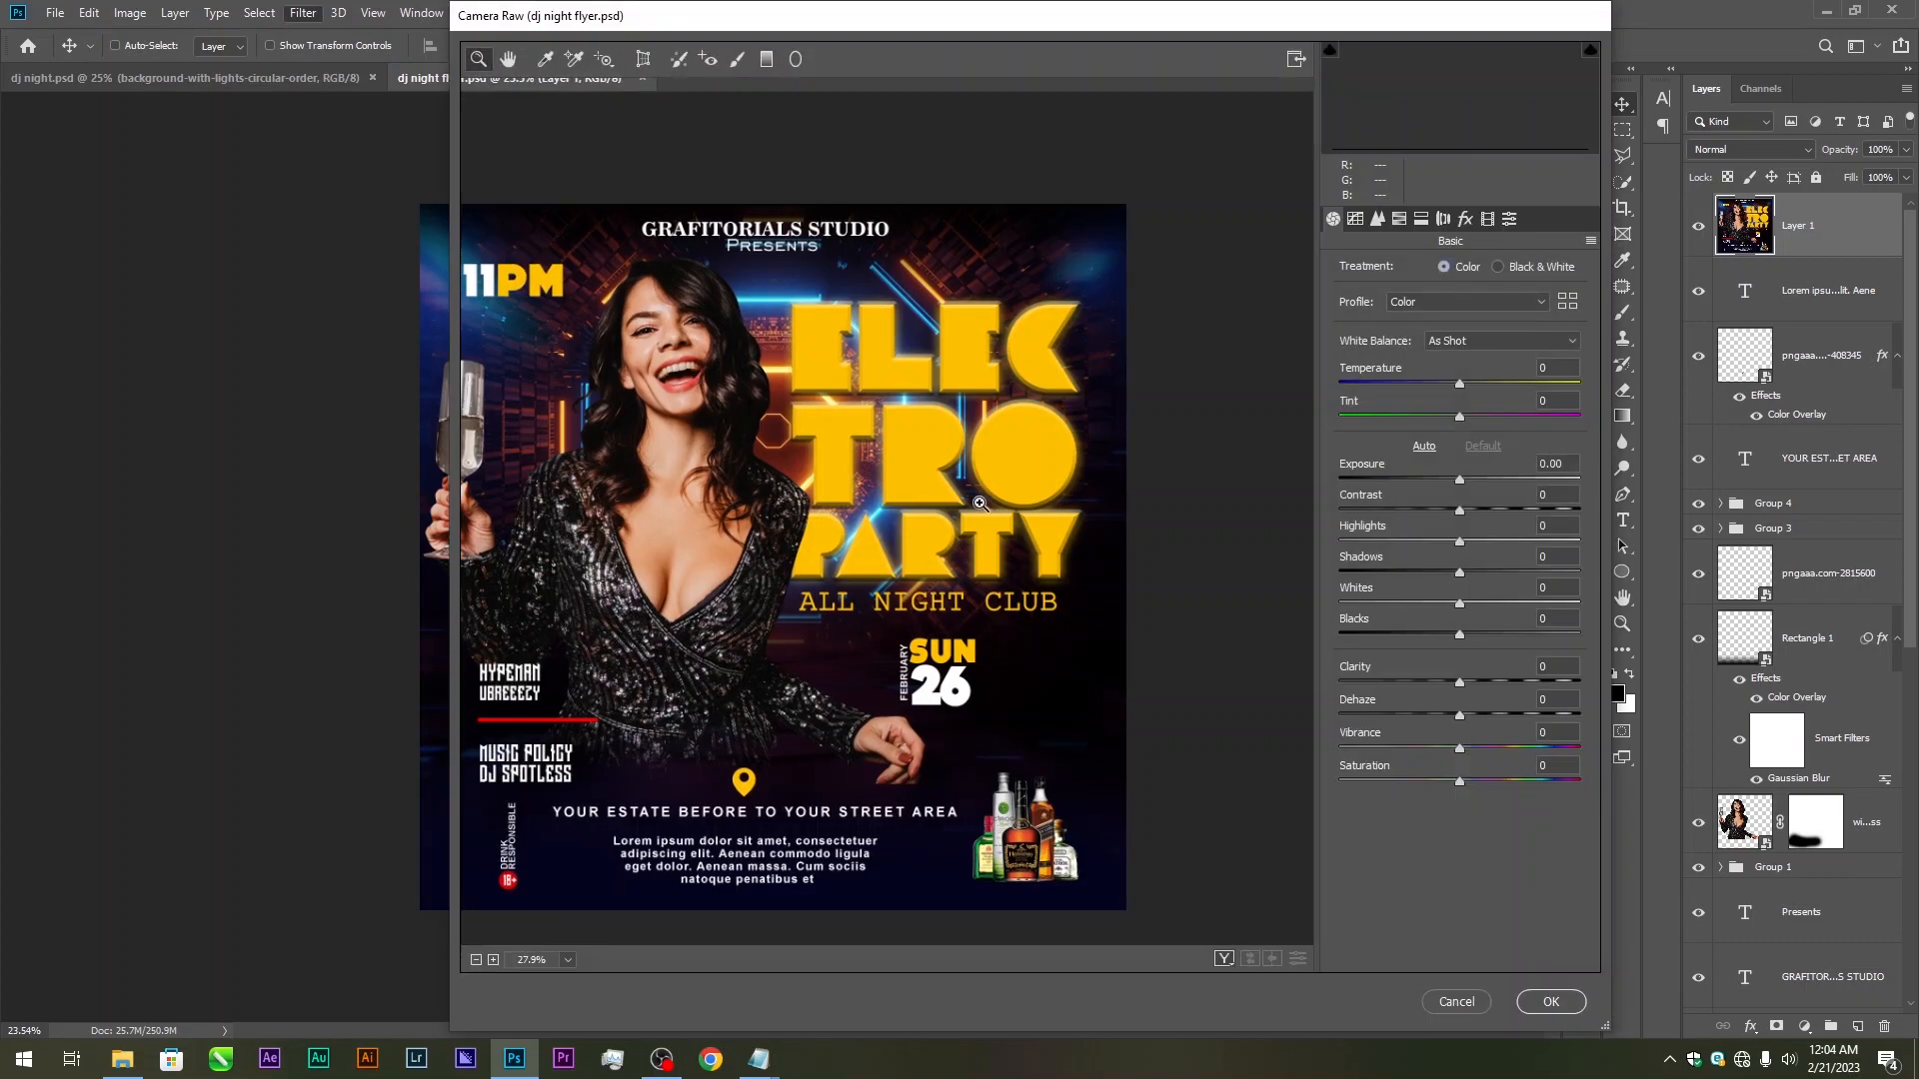
{"action": "left_click", "coordinate": [1483, 682]}
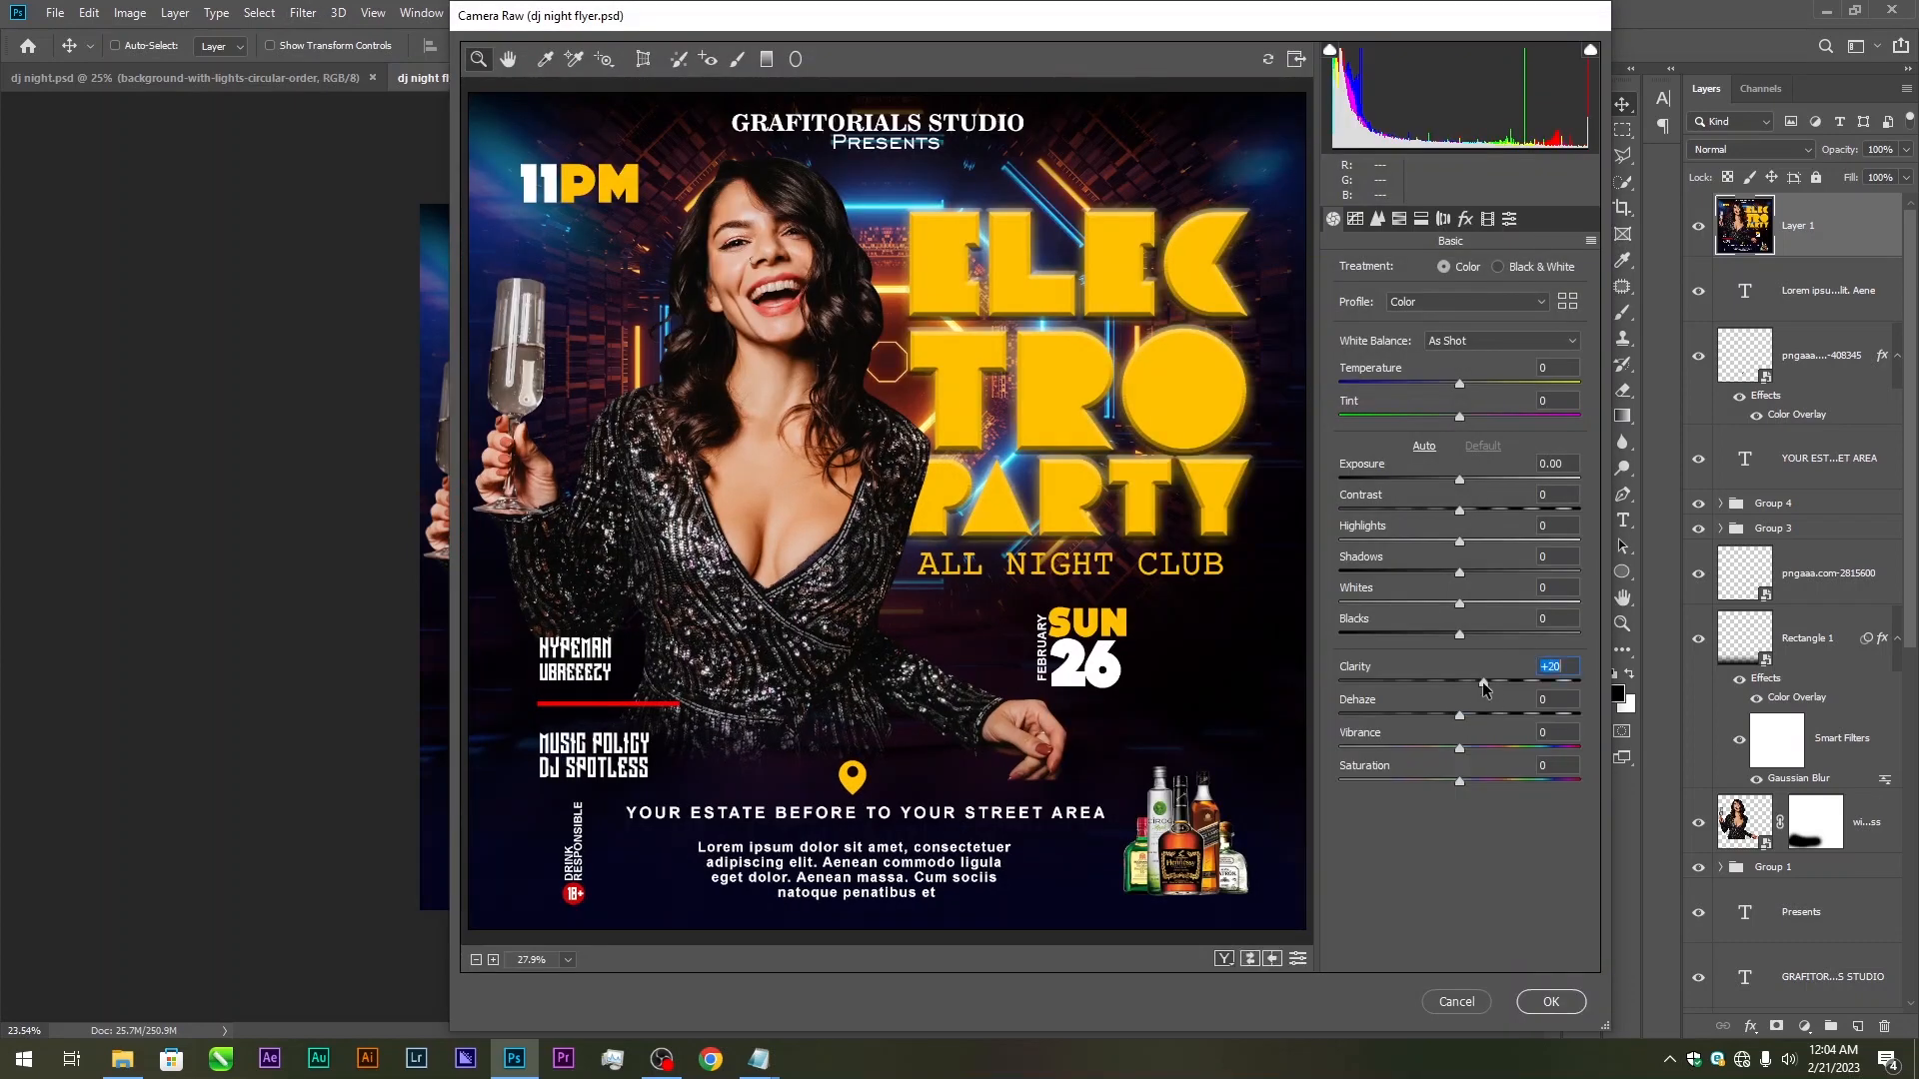
Raise the Camera Raw HSL saturation of Yellows to +35 and Oranges to +33, apply the filter and save the flyer
{"action": "left_click", "coordinate": [1399, 219]}
{"action": "left_click", "coordinate": [1439, 273]}
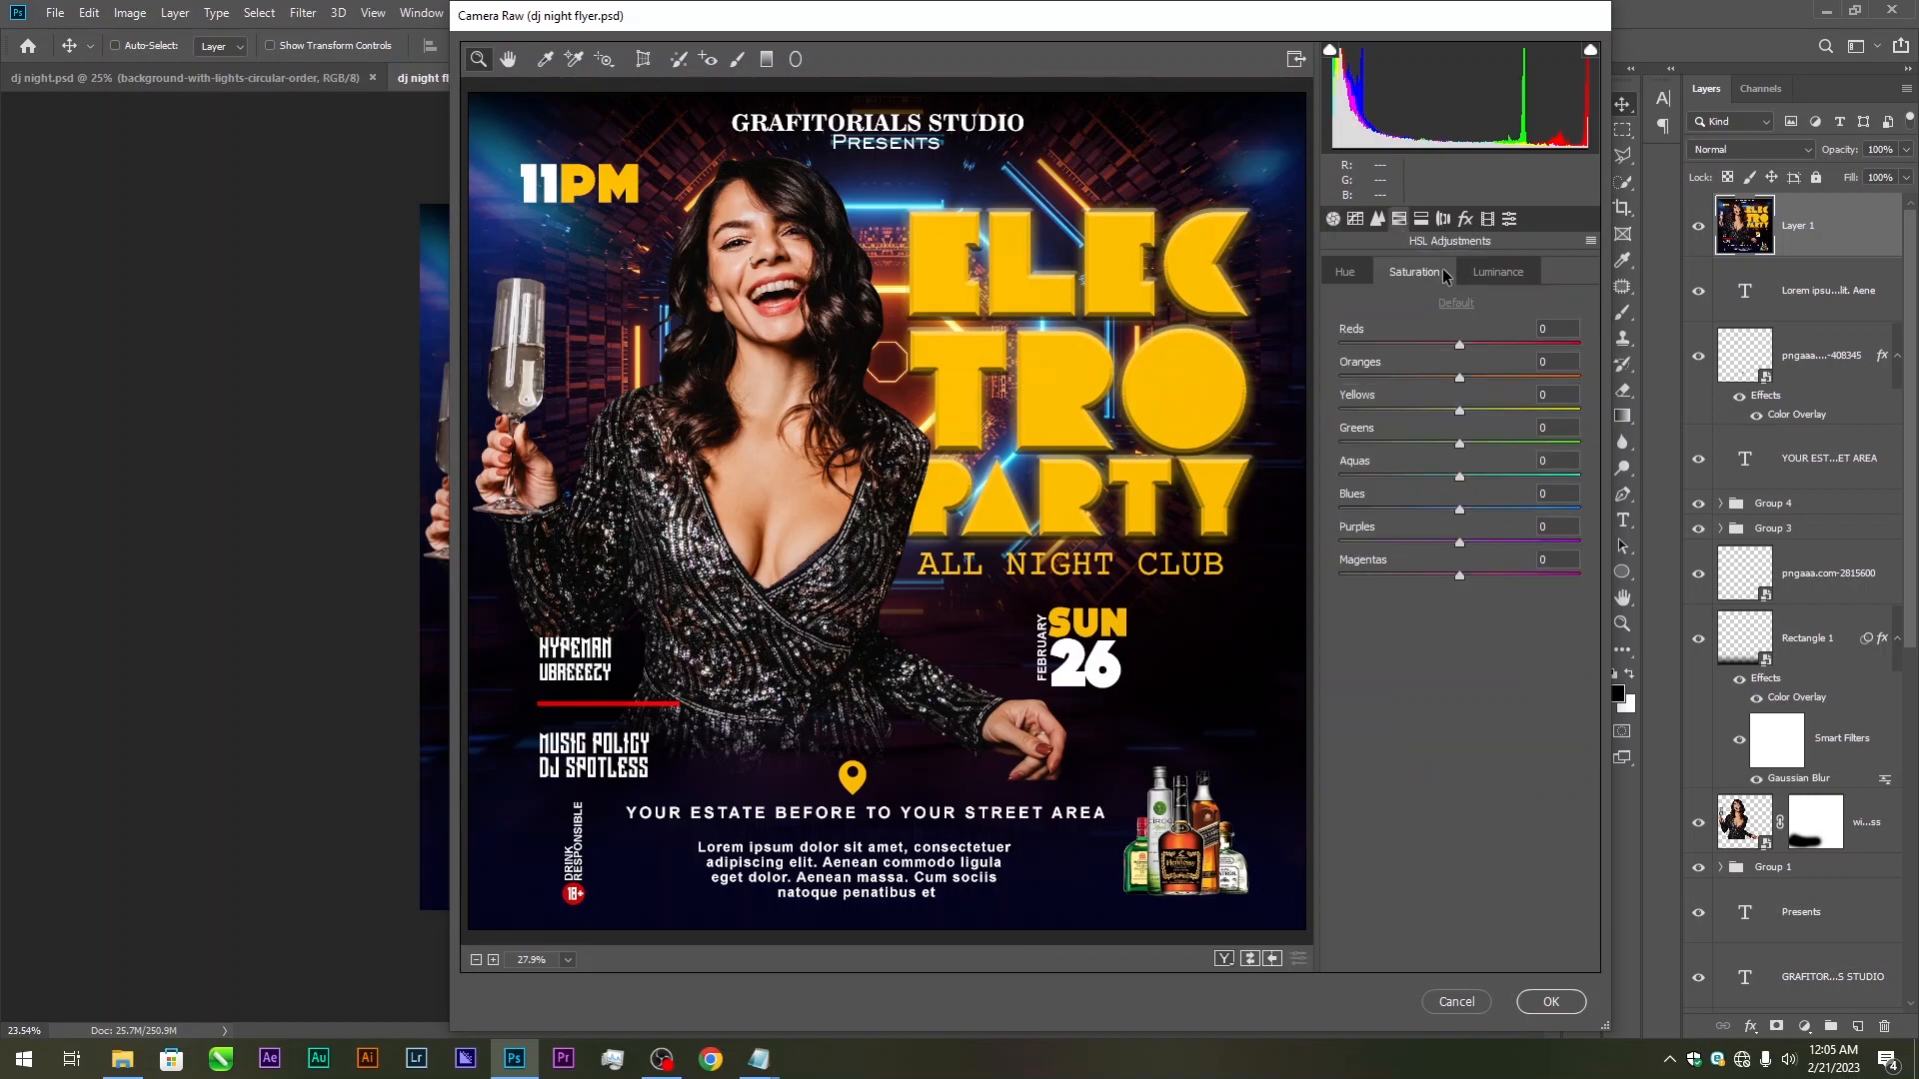
{"action": "left_click", "coordinate": [1501, 409]}
{"action": "left_click", "coordinate": [1499, 377]}
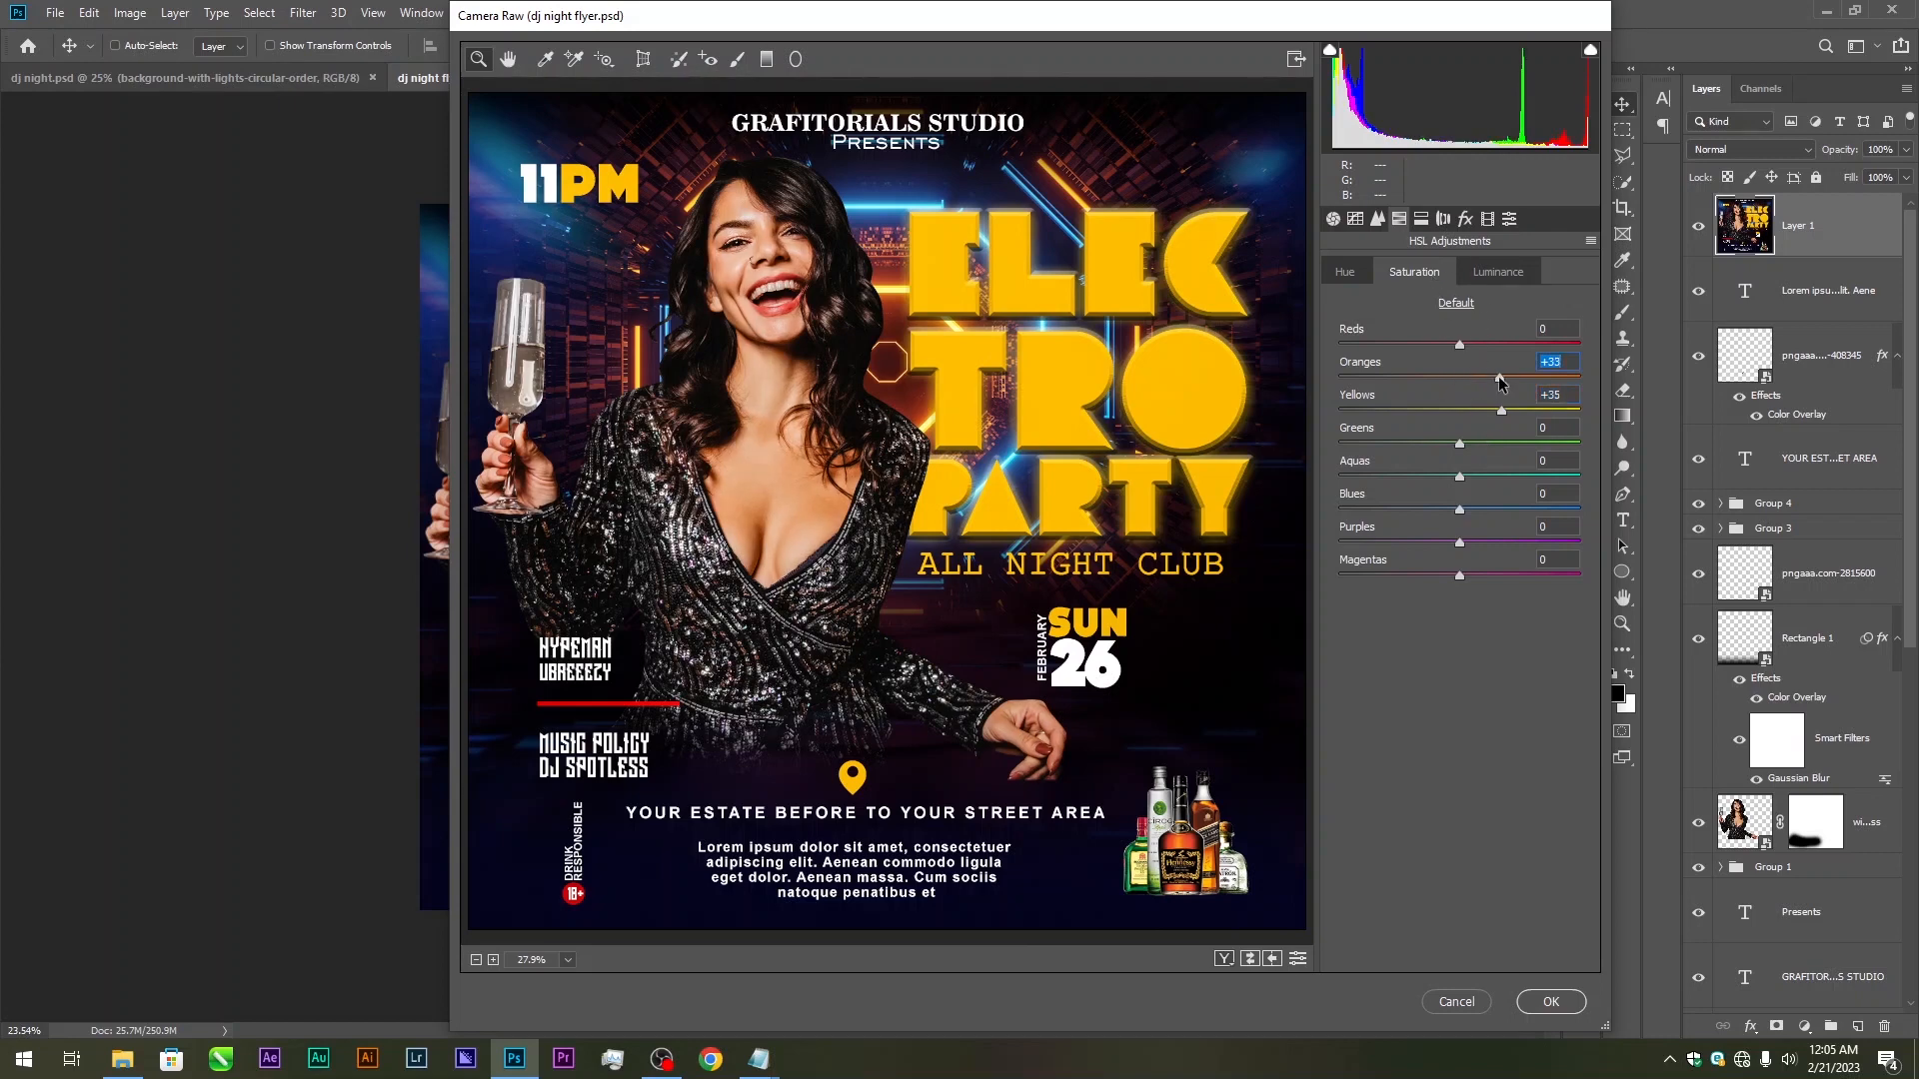
{"action": "left_click", "coordinate": [1550, 1001]}
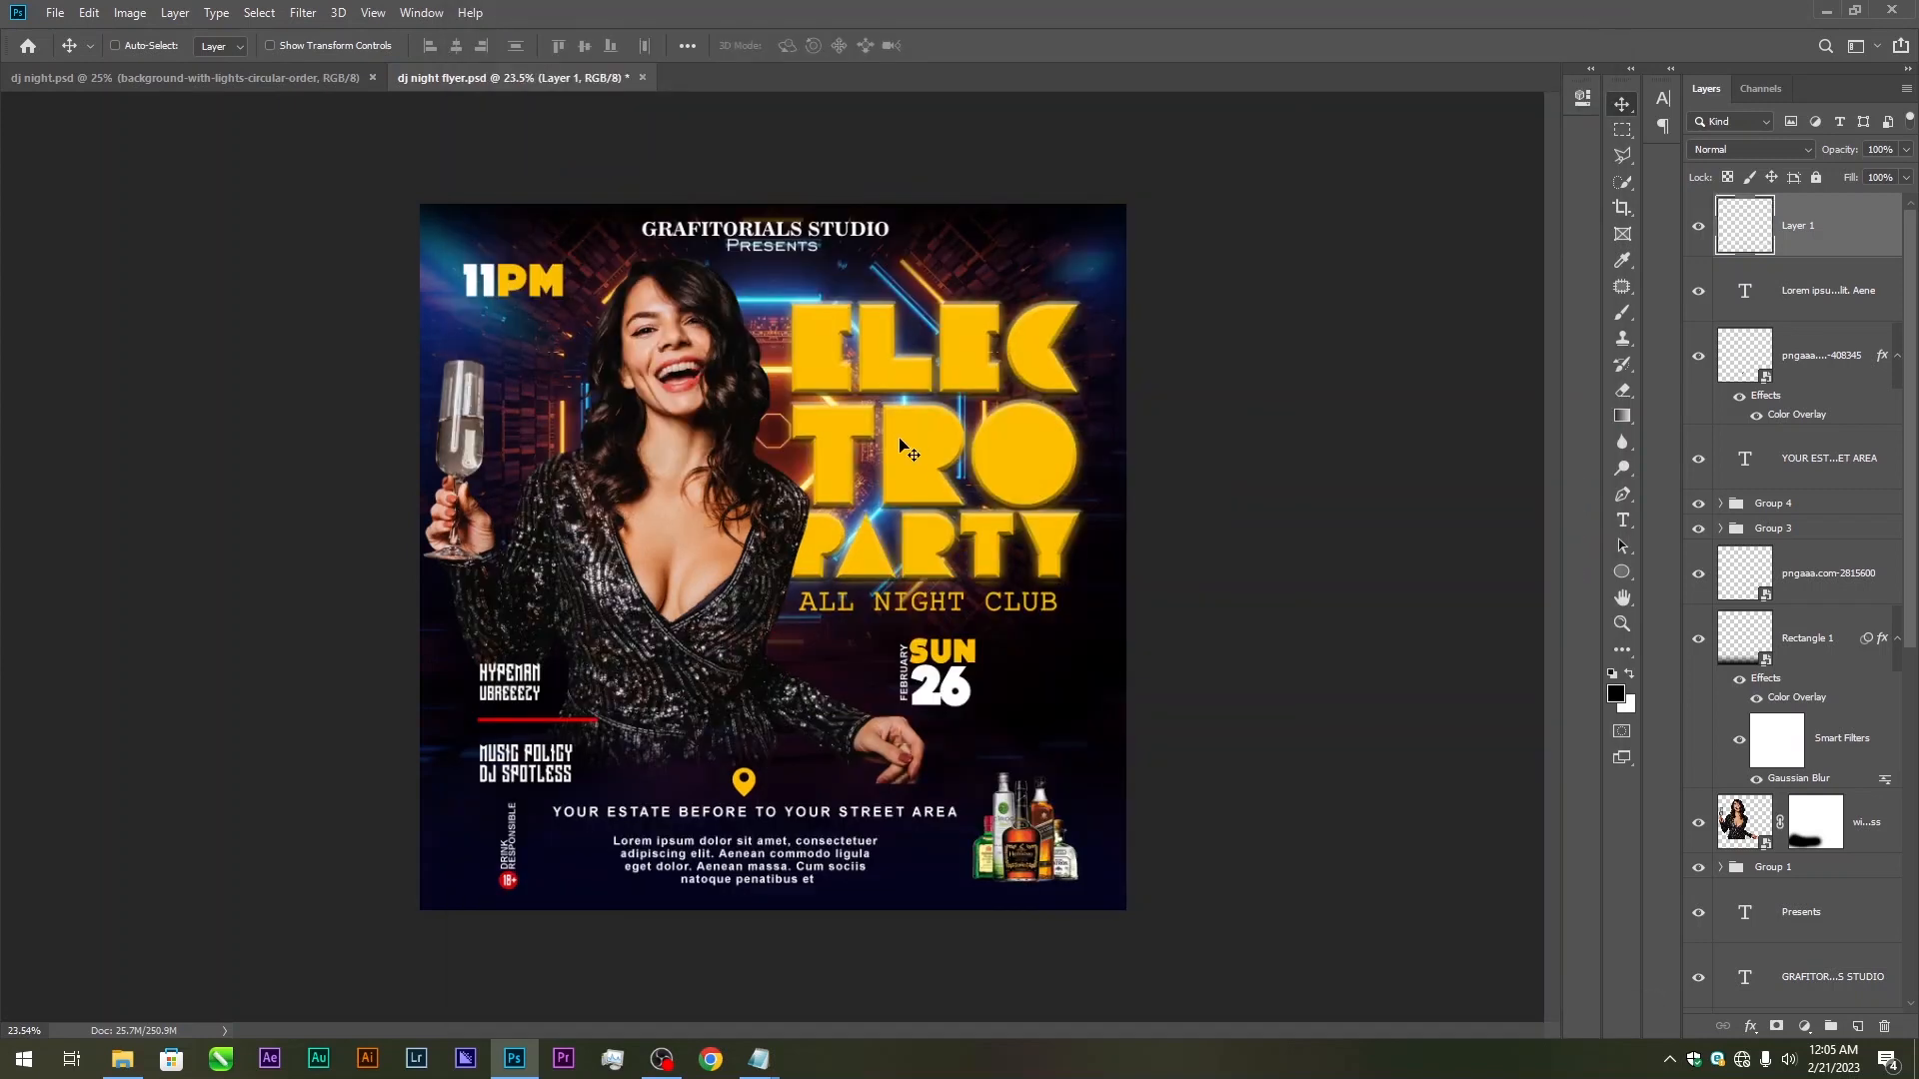
{"action": "key", "text": "ctrl+s"}
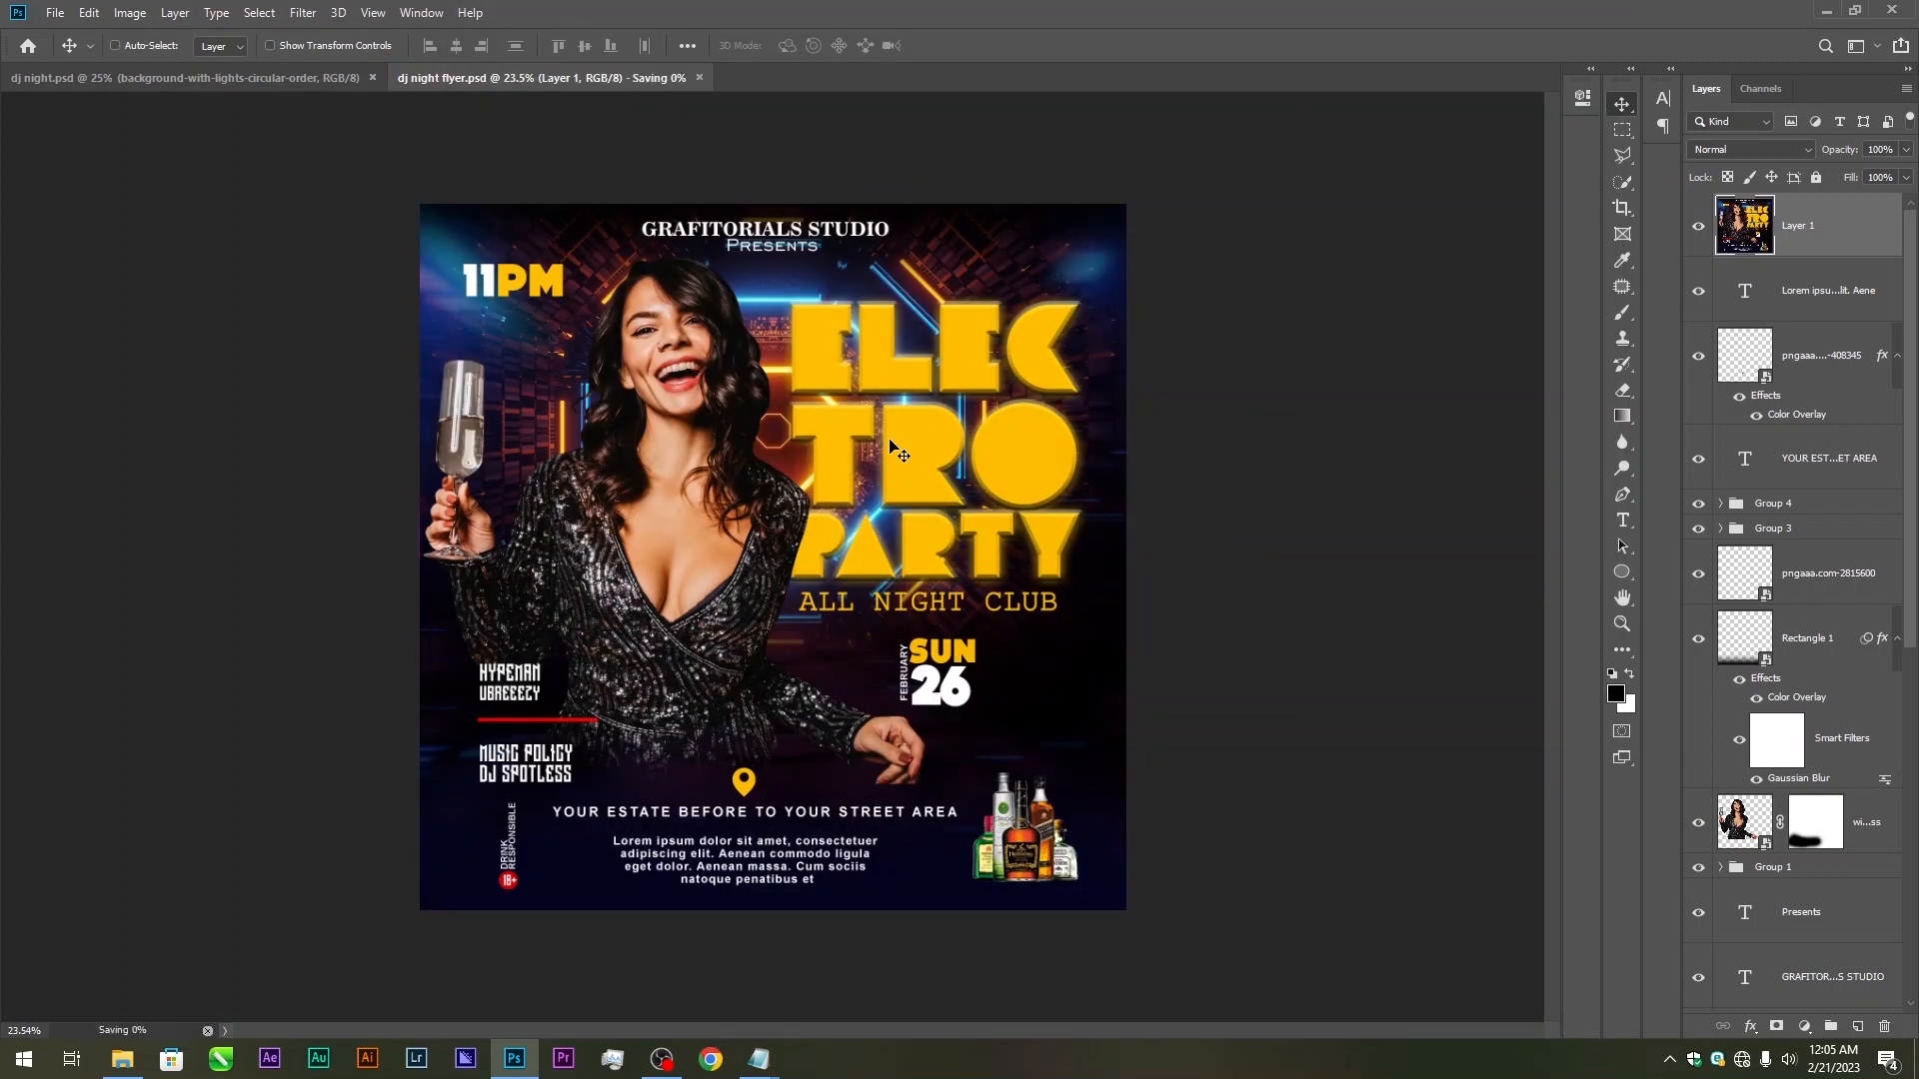